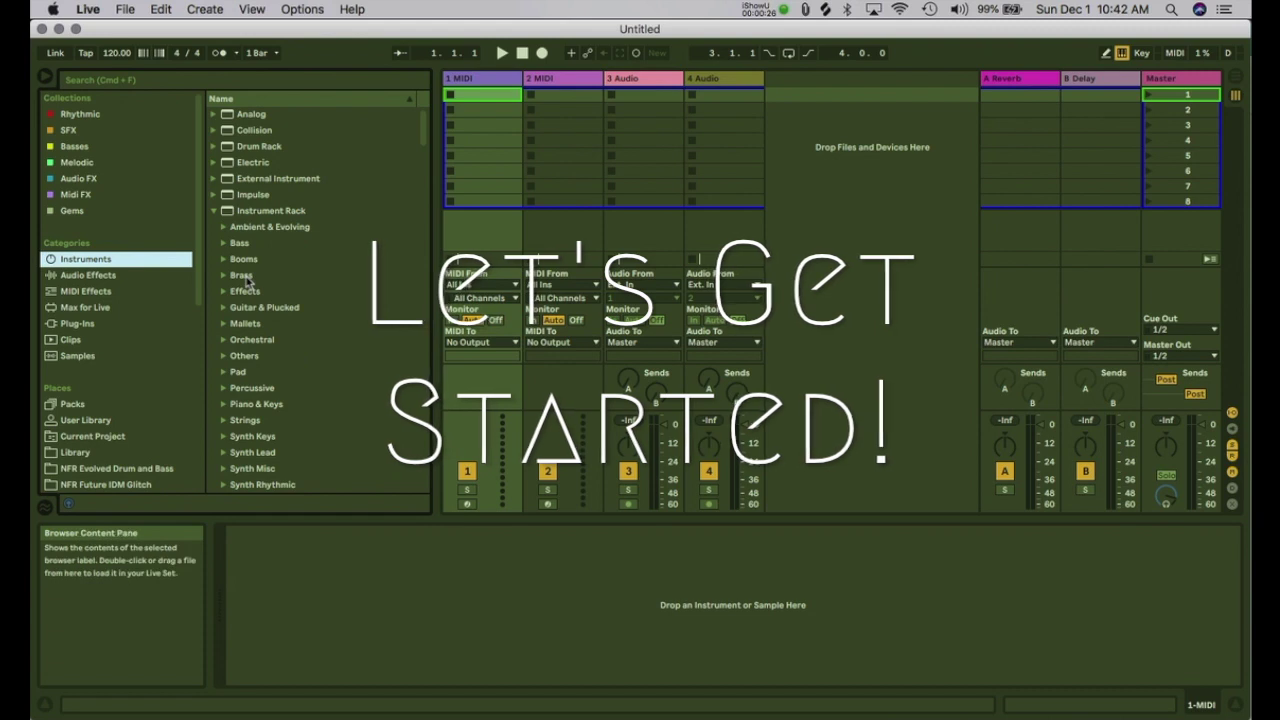
Step: Load an empty Drum Rack onto the first MIDI track
{"action": "left_click", "coordinate": [395, 146]}
{"action": "left_click_drag", "start_coordinate": [411, 122], "coordinate": [496, 134]}
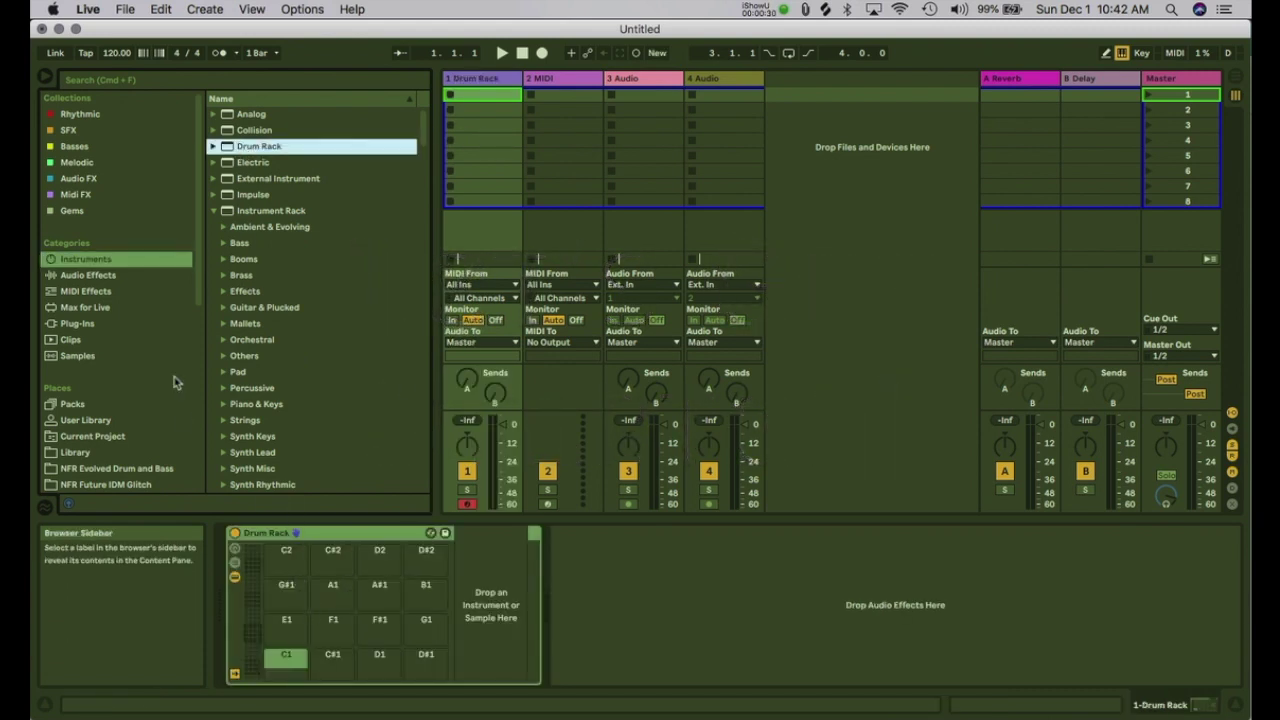
Step: Search all browser results for "808 hihat" and load Hihat 808 Close.wav onto the Drum Rack's C#1 pad
{"action": "left_click", "coordinate": [88, 323]}
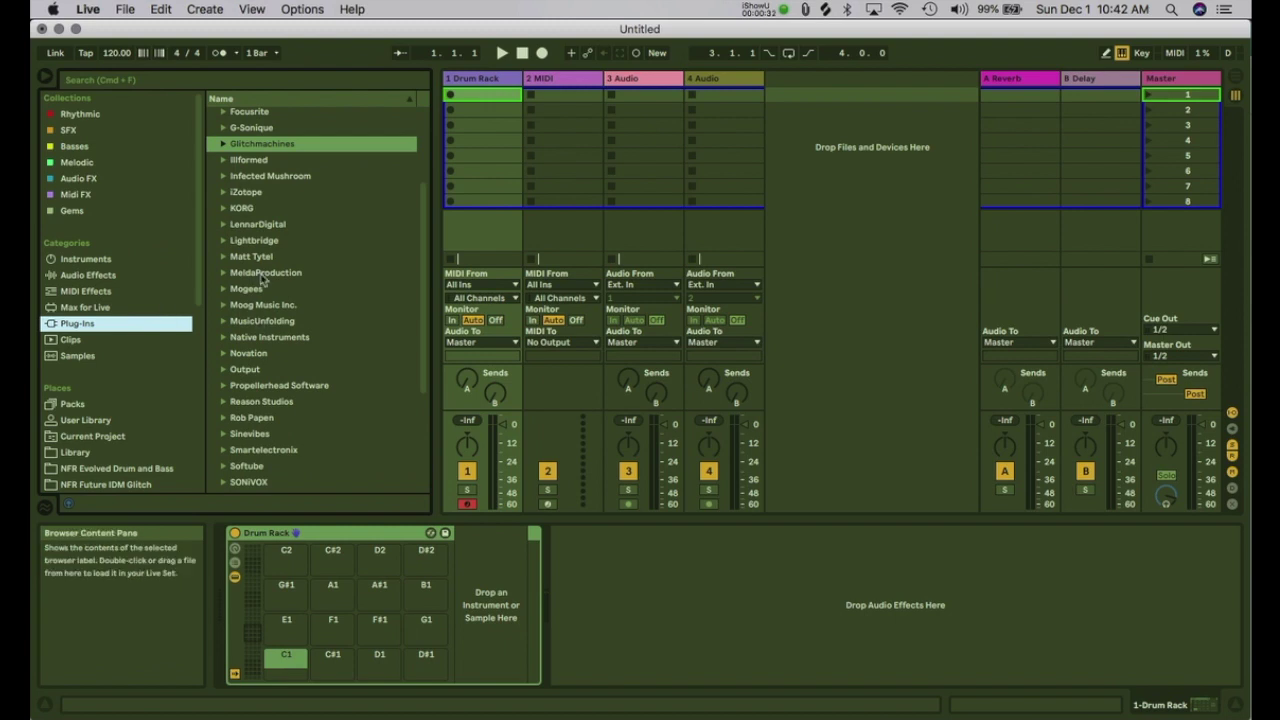
{"action": "left_click", "coordinate": [97, 77]}
{"action": "type", "text": "808"}
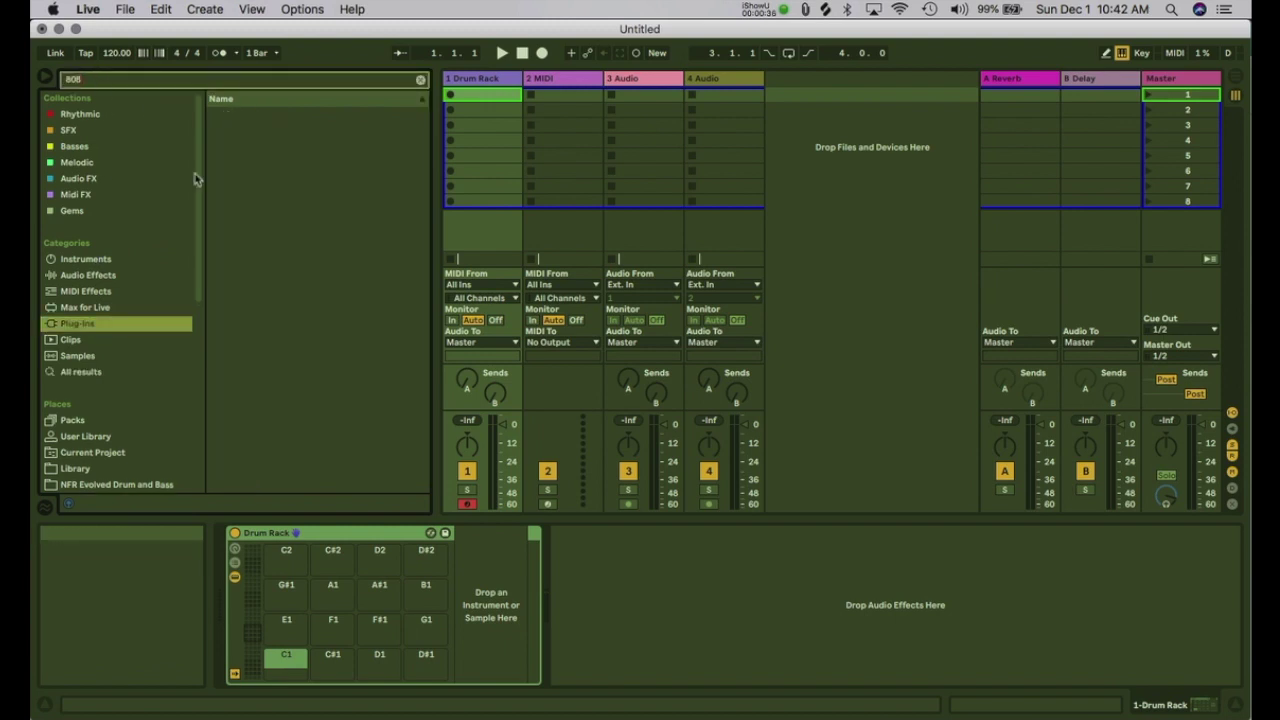
{"action": "left_click", "coordinate": [95, 375]}
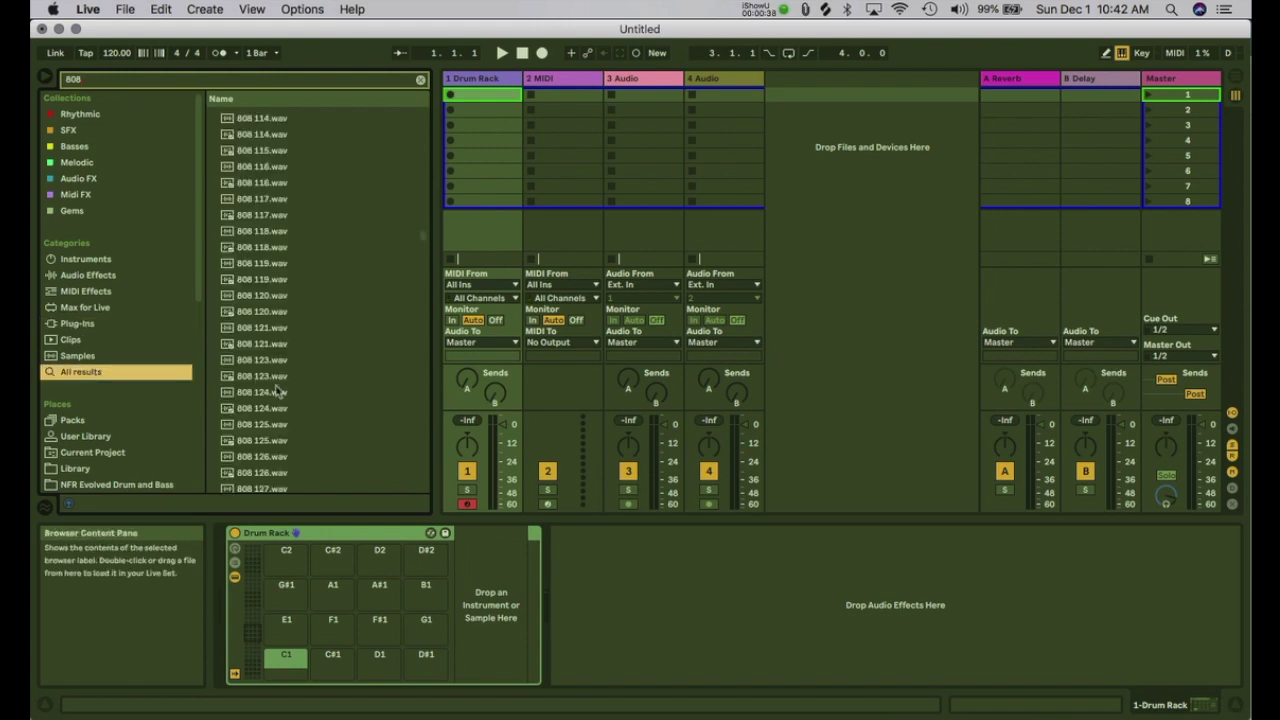
{"action": "scroll", "coordinate": [269, 386], "scroll_direction": "down", "scroll_amount": 10}
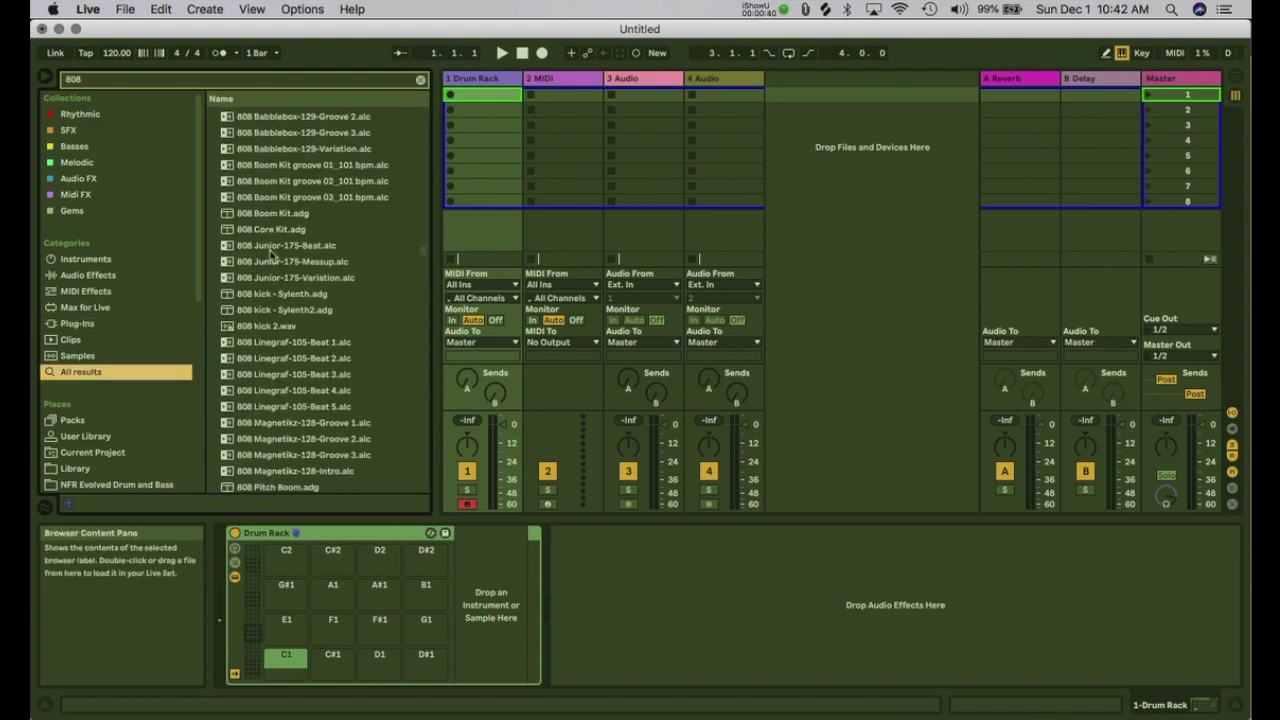
{"action": "left_click", "coordinate": [112, 84]}
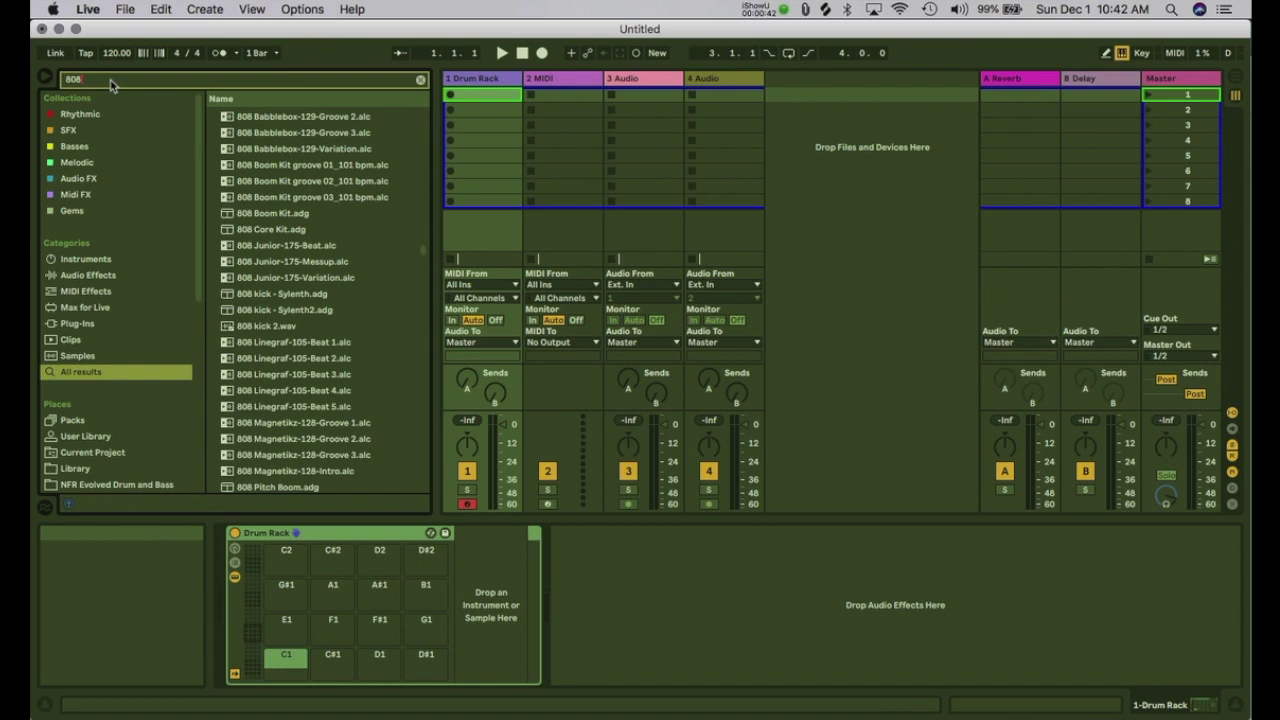
{"action": "type", "text": "s"}
{"action": "type", "text": "hihat"}
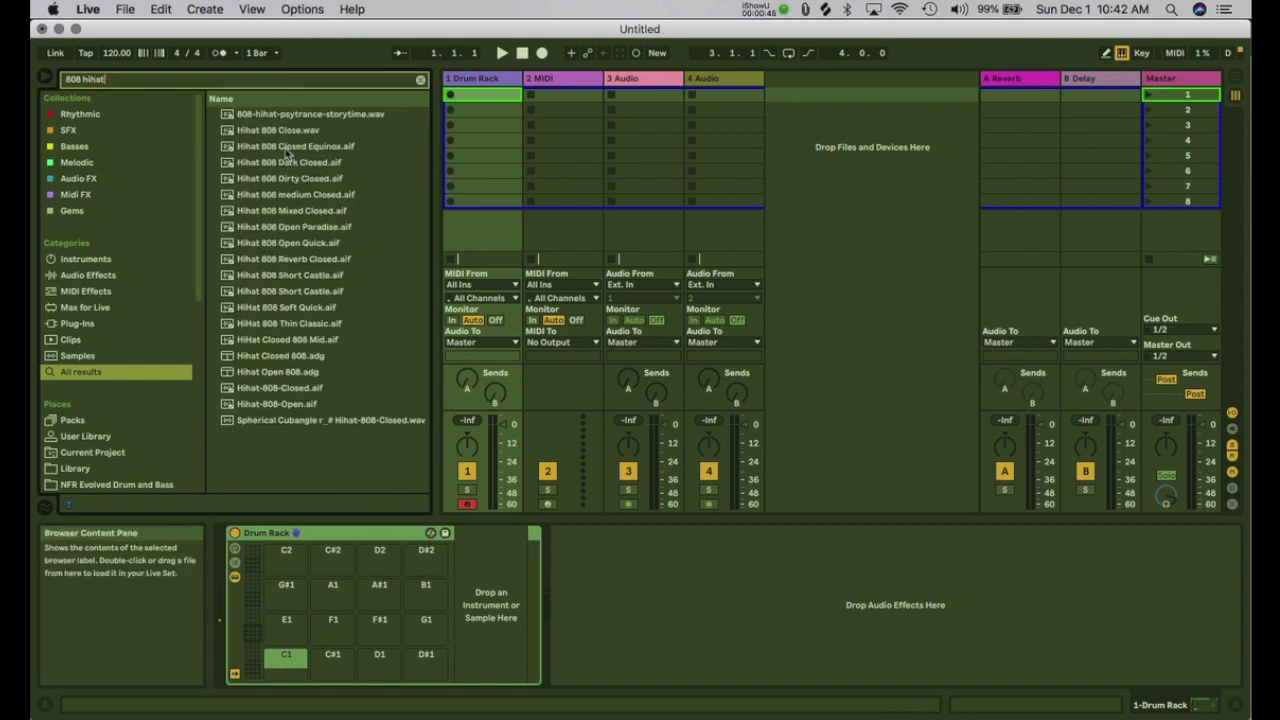
{"action": "left_click_drag", "start_coordinate": [275, 133], "coordinate": [336, 668]}
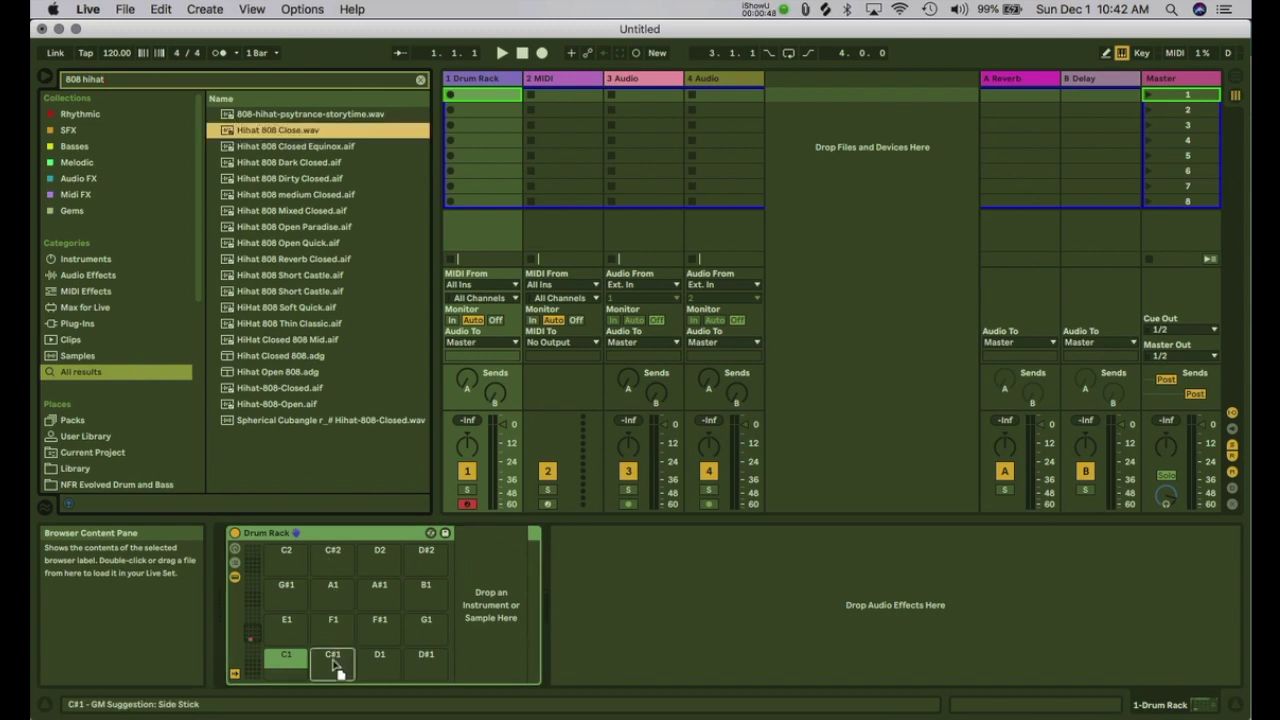
Step: Search for "808 snare", audition a few samples and load BT-Snare 808 Loose.wav onto the D1 pad
{"action": "double_click", "coordinate": [148, 79]}
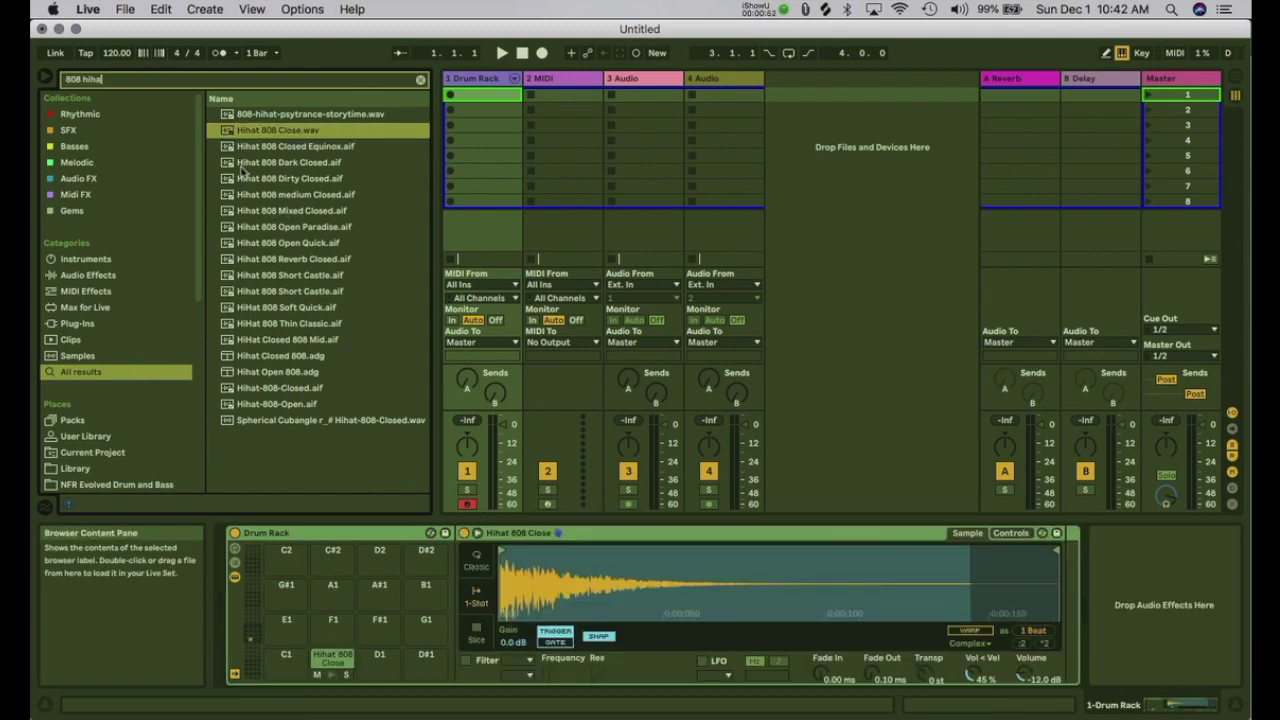
{"action": "key", "text": "BackSpace"}
{"action": "key", "text": "BackSpace"}
{"action": "type", "text": "snare"}
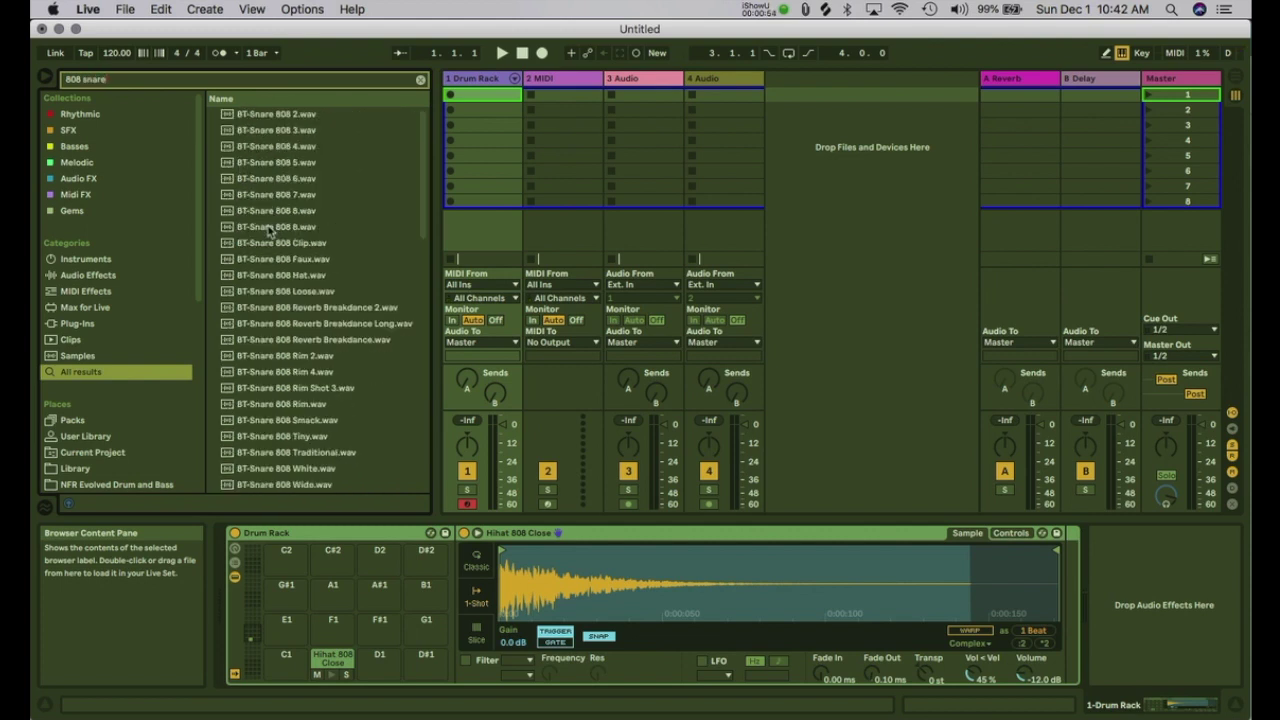
{"action": "left_click", "coordinate": [282, 292]}
{"action": "left_click", "coordinate": [298, 196]}
{"action": "left_click", "coordinate": [291, 294]}
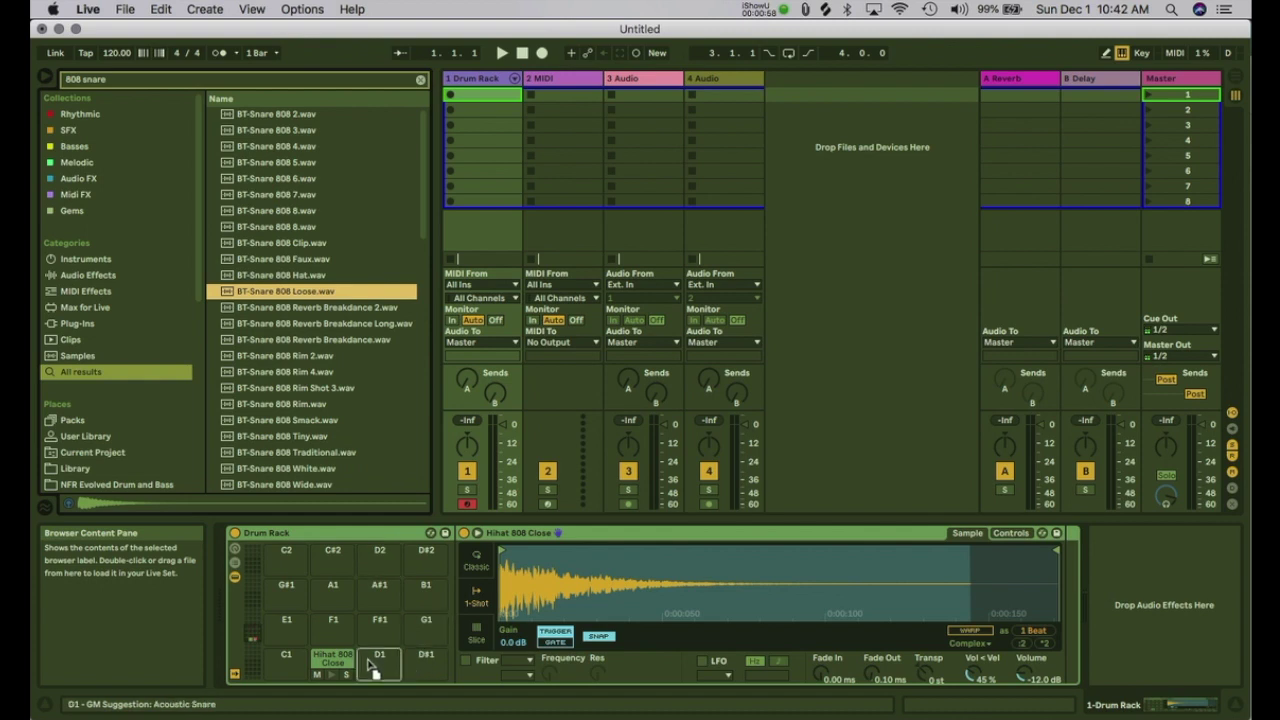
{"action": "left_click_drag", "start_coordinate": [378, 661], "coordinate": [378, 661]}
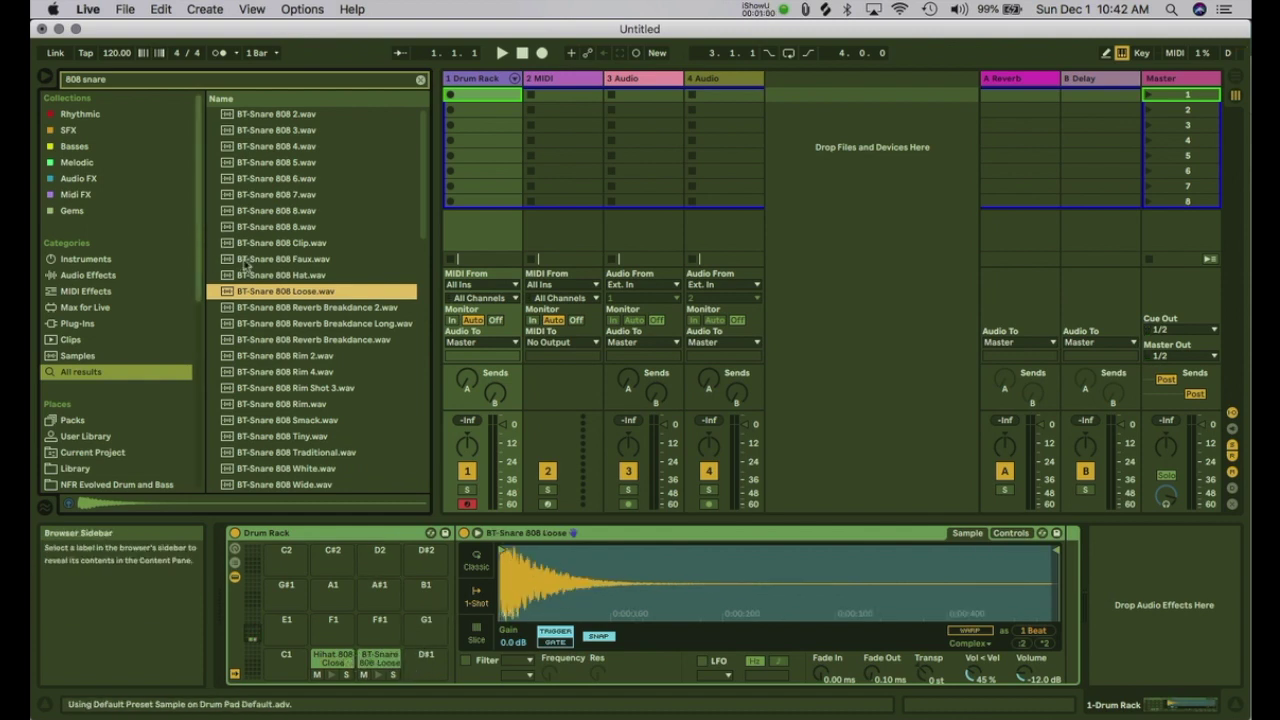
Step: Search for "808 kick", audition samples through the list and load BT-Kick 808 Short Tight.wav onto the C1 pad
{"action": "double_click", "coordinate": [153, 88]}
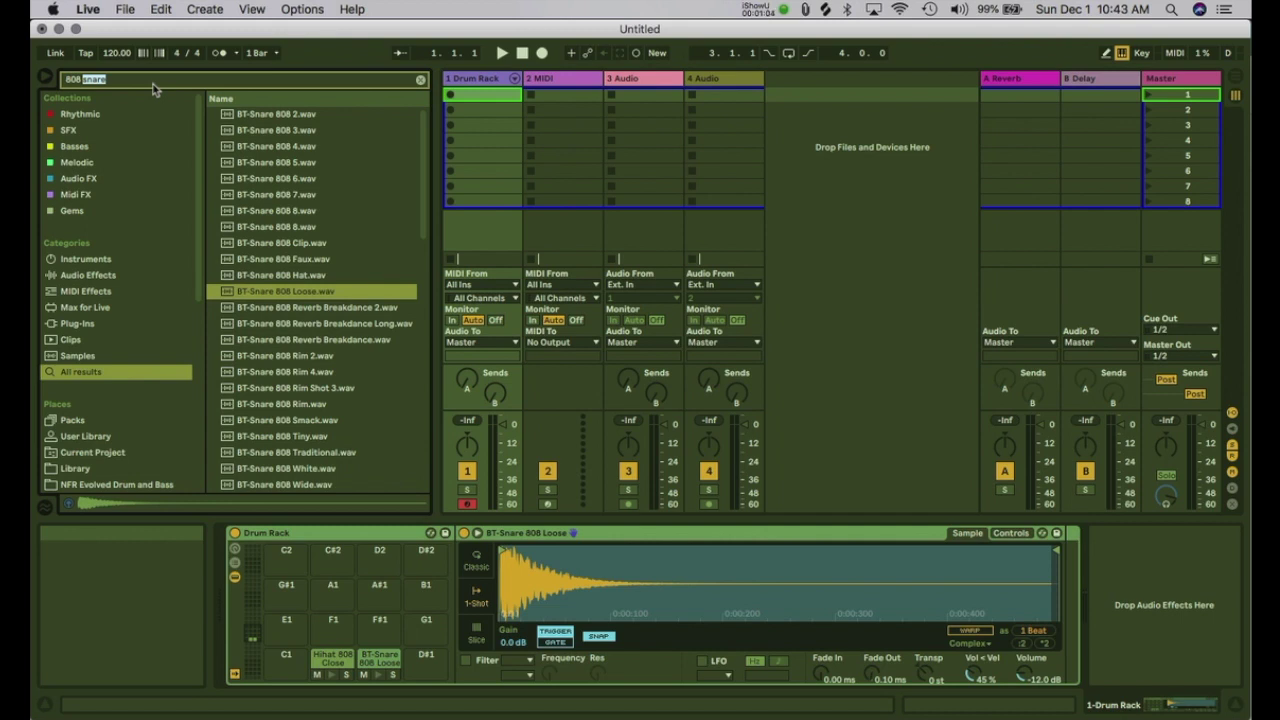
{"action": "type", "text": "kick"}
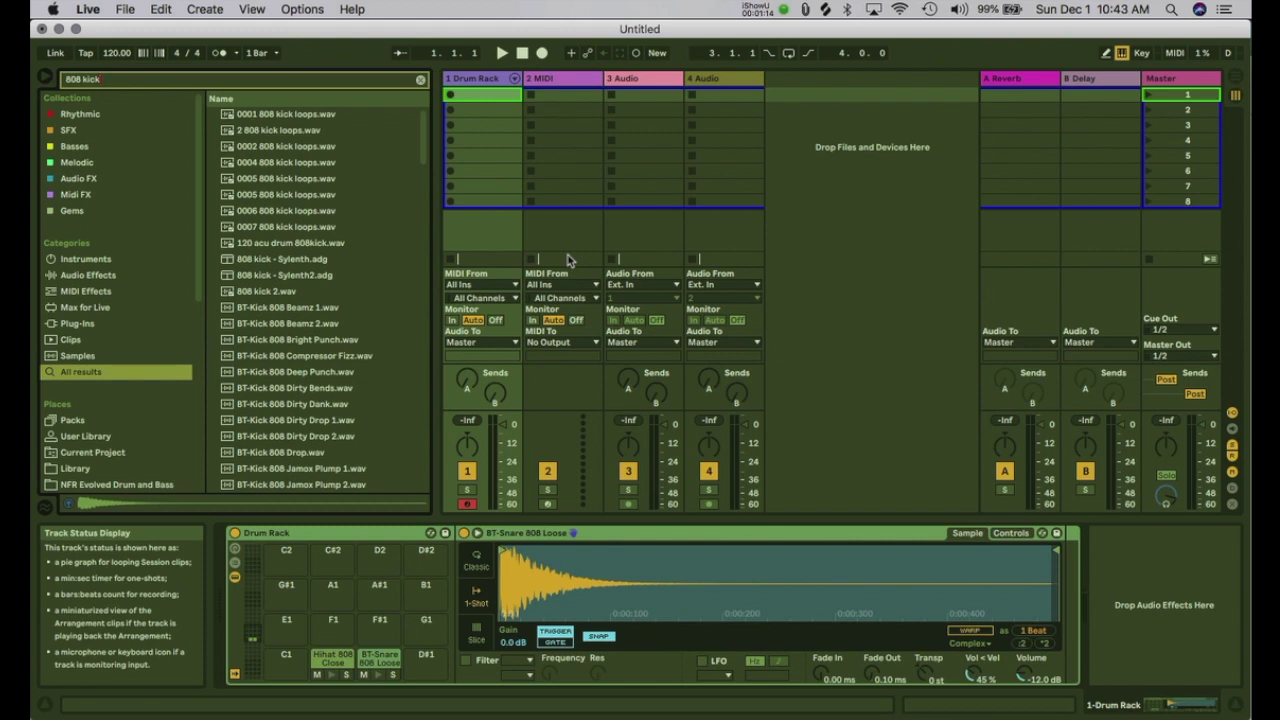
{"action": "scroll", "coordinate": [323, 393], "scroll_direction": "down", "scroll_amount": 1}
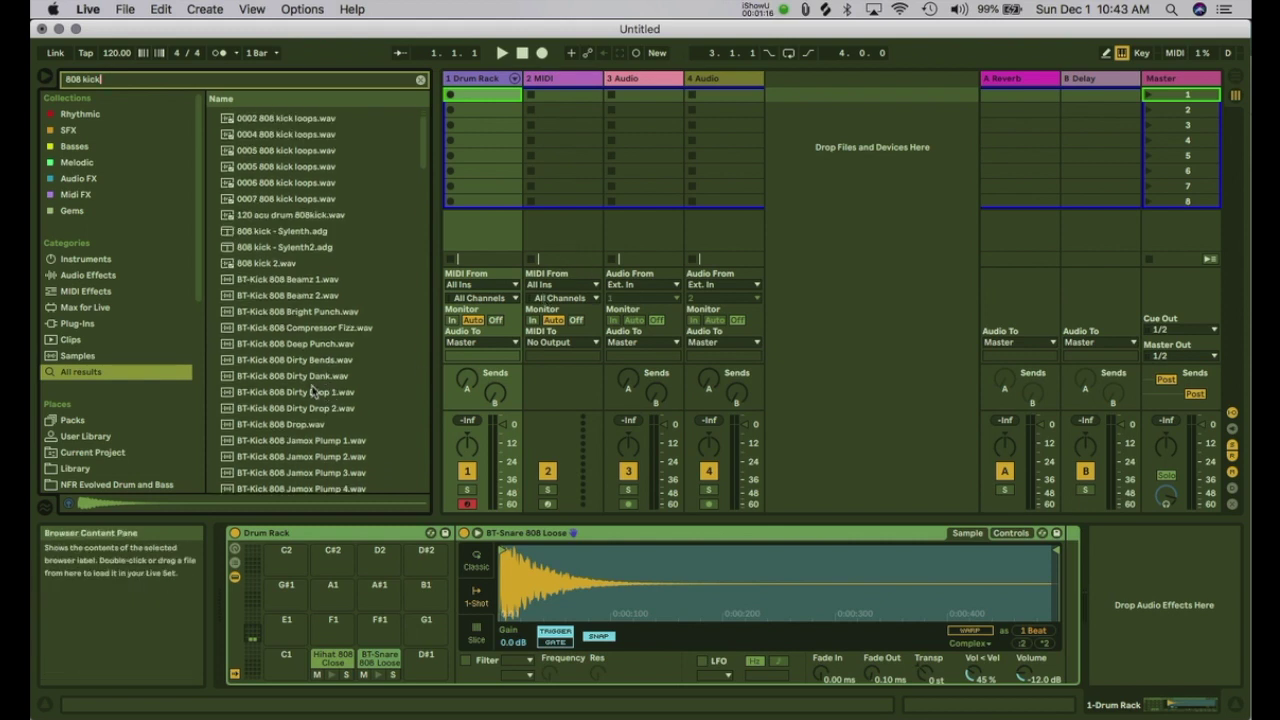
{"action": "left_click", "coordinate": [300, 378]}
{"action": "scroll", "coordinate": [300, 405], "scroll_direction": "down", "scroll_amount": 7}
{"action": "left_click", "coordinate": [302, 405]}
{"action": "scroll", "coordinate": [303, 406], "scroll_direction": "down", "scroll_amount": 6}
{"action": "left_click", "coordinate": [303, 406]}
{"action": "scroll", "coordinate": [303, 406], "scroll_direction": "down", "scroll_amount": 9}
{"action": "left_click", "coordinate": [303, 406]}
{"action": "scroll", "coordinate": [303, 406], "scroll_direction": "down", "scroll_amount": 12}
{"action": "left_click", "coordinate": [303, 406]}
{"action": "scroll", "coordinate": [303, 406], "scroll_direction": "down", "scroll_amount": 13}
{"action": "scroll", "coordinate": [303, 406], "scroll_direction": "down", "scroll_amount": 1}
{"action": "left_click", "coordinate": [303, 406]}
{"action": "left_click", "coordinate": [304, 355]}
{"action": "scroll", "coordinate": [304, 355], "scroll_direction": "down", "scroll_amount": 9}
{"action": "left_click", "coordinate": [303, 356]}
{"action": "left_click", "coordinate": [285, 215]}
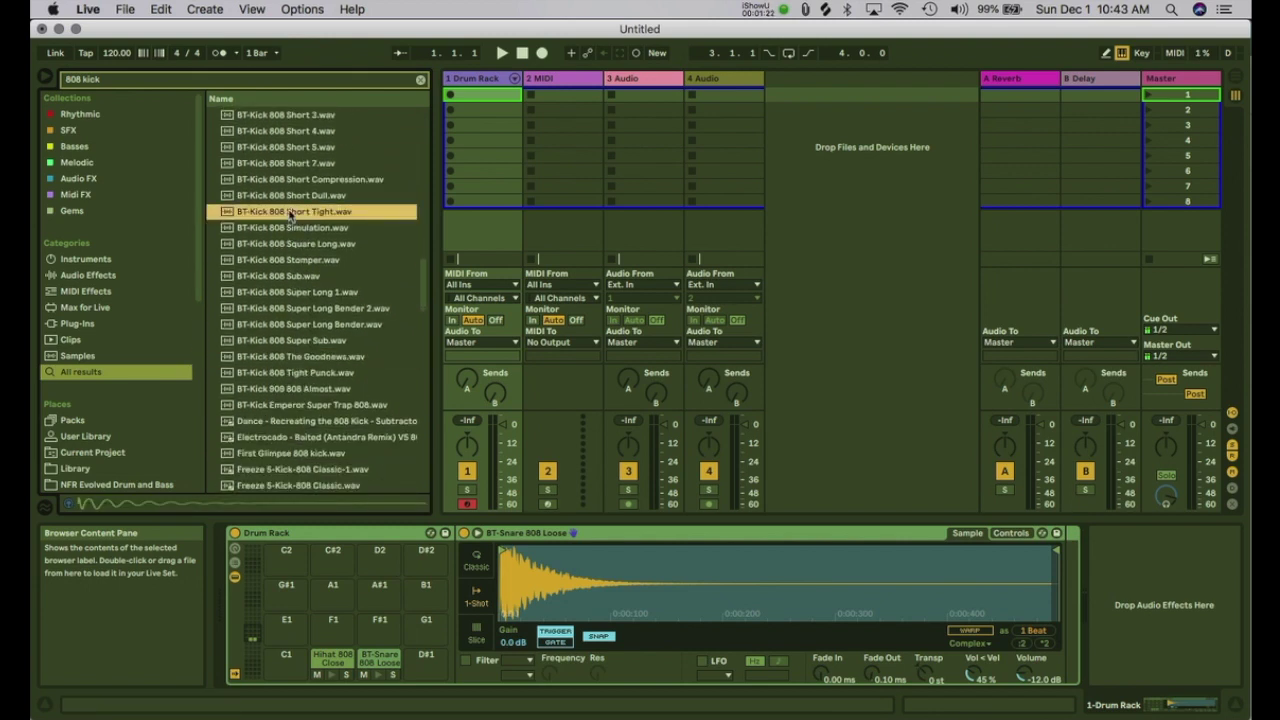
{"action": "left_click_drag", "start_coordinate": [243, 517], "coordinate": [286, 658]}
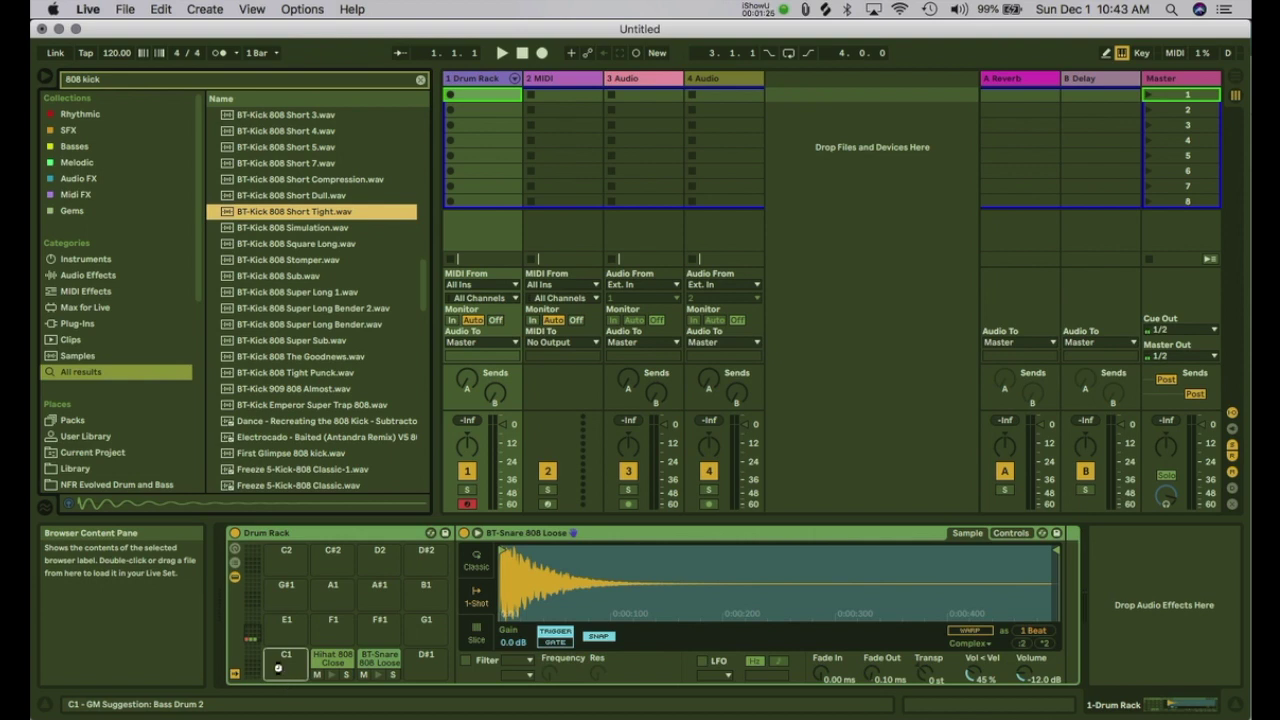
Step: Create a MIDI clip in the Drum Rack track's first slot with a kick at 1.1.1, and set the tempo to 144 BPM
{"action": "double_click", "coordinate": [490, 100]}
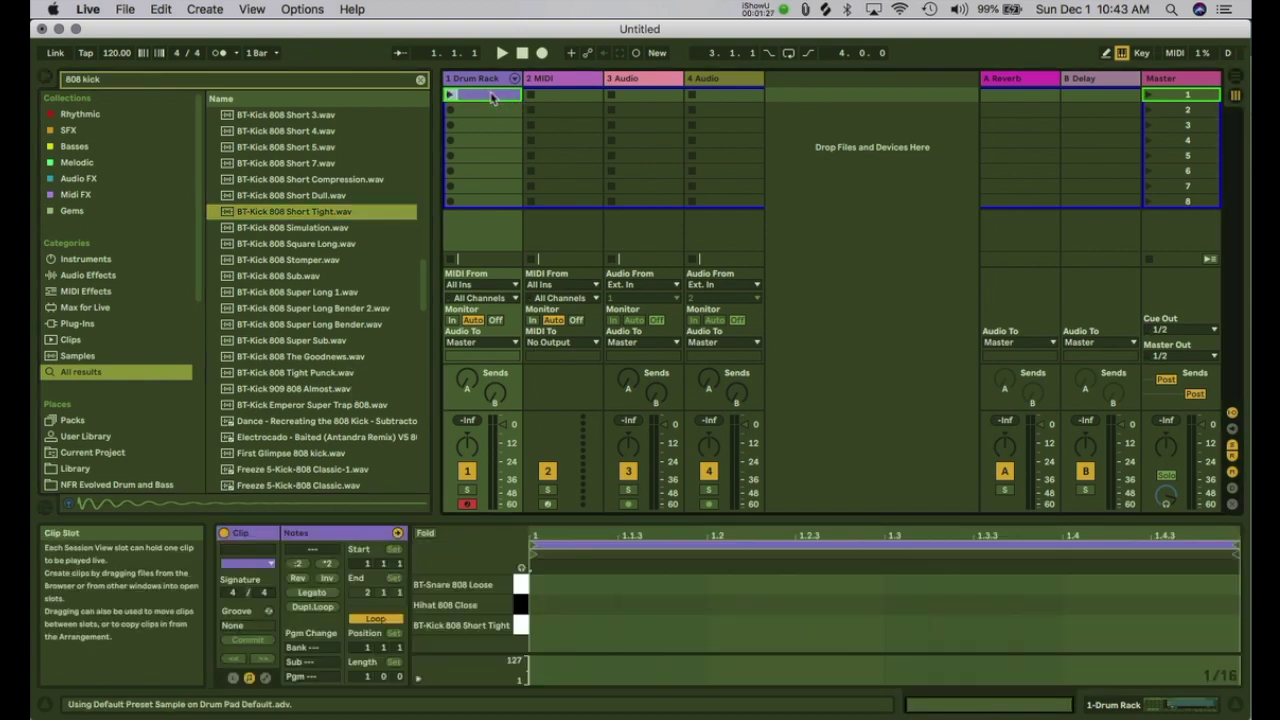
{"action": "double_click", "coordinate": [545, 627]}
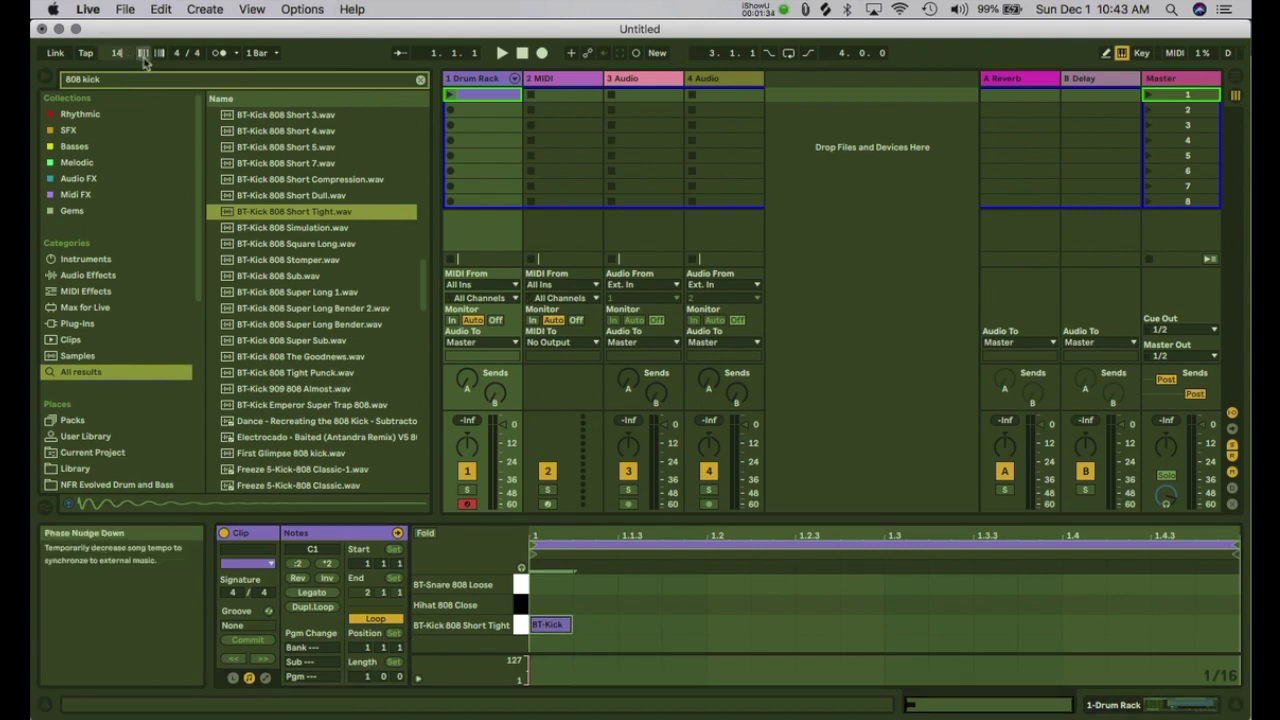
Step: Copy the kick note, launch the clip, and move the copy to the snare row at 1.3.1
{"action": "left_click_drag", "start_coordinate": [555, 625], "coordinate": [829, 627]}
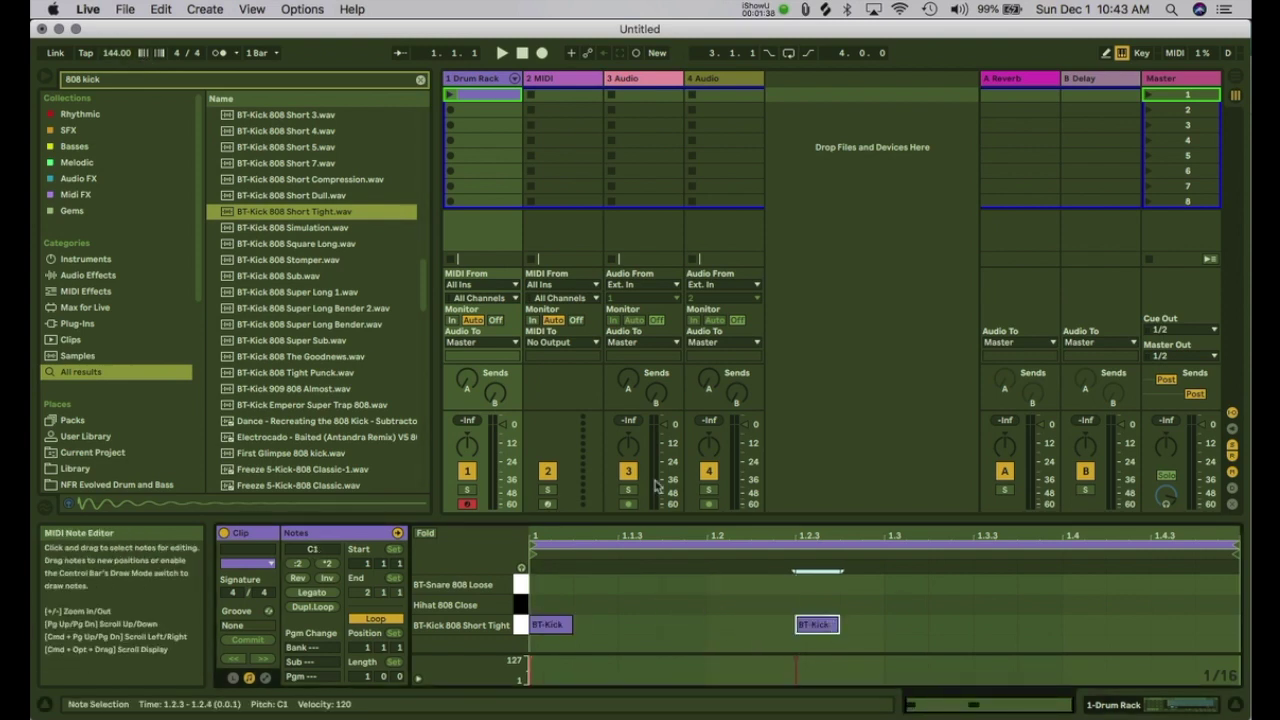
{"action": "left_click", "coordinate": [449, 95]}
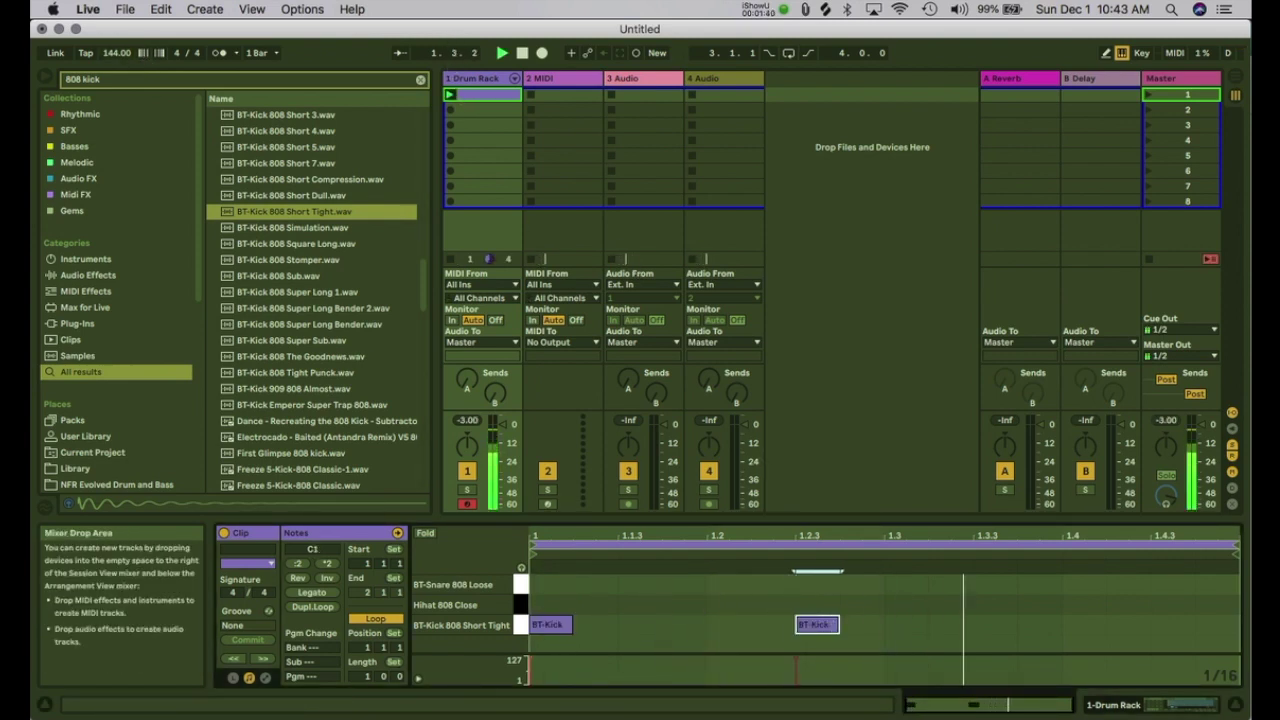
{"action": "left_click_drag", "start_coordinate": [795, 628], "coordinate": [897, 590]}
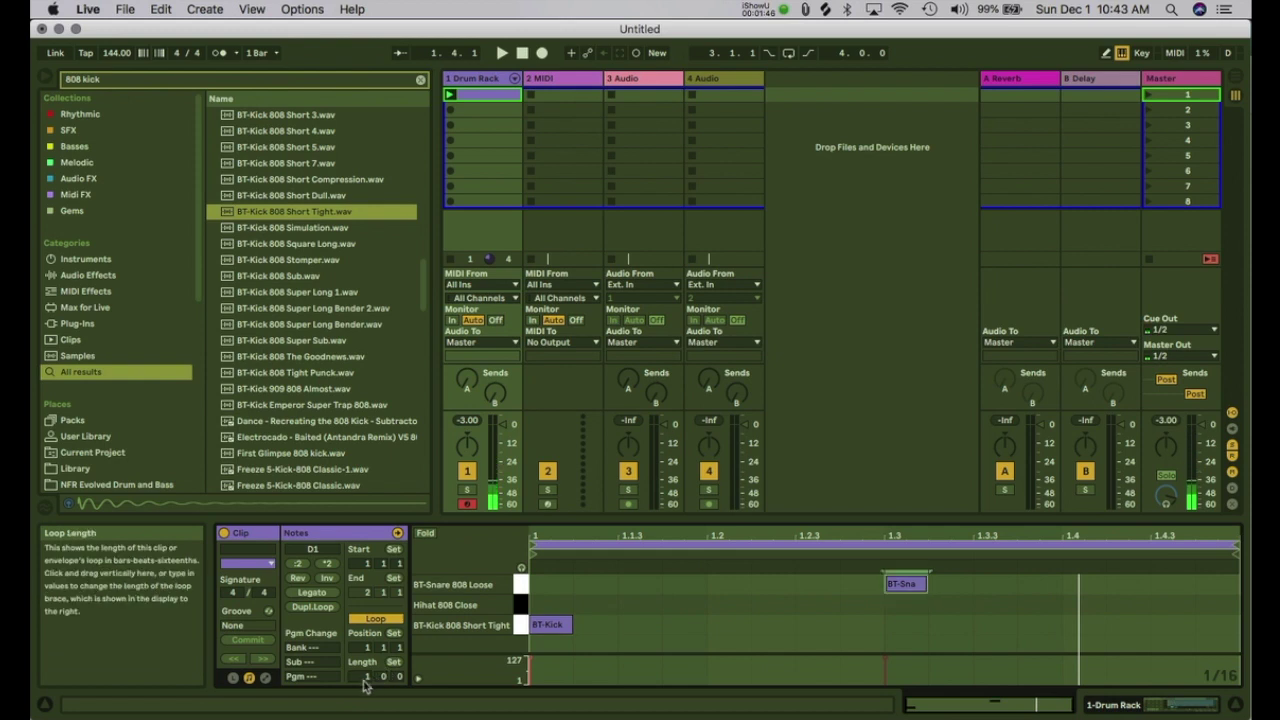
Step: Set the clip's loop length to 4 bars and duplicate the kick and snare notes into bar 2
{"action": "left_click_drag", "start_coordinate": [365, 680], "coordinate": [365, 665]}
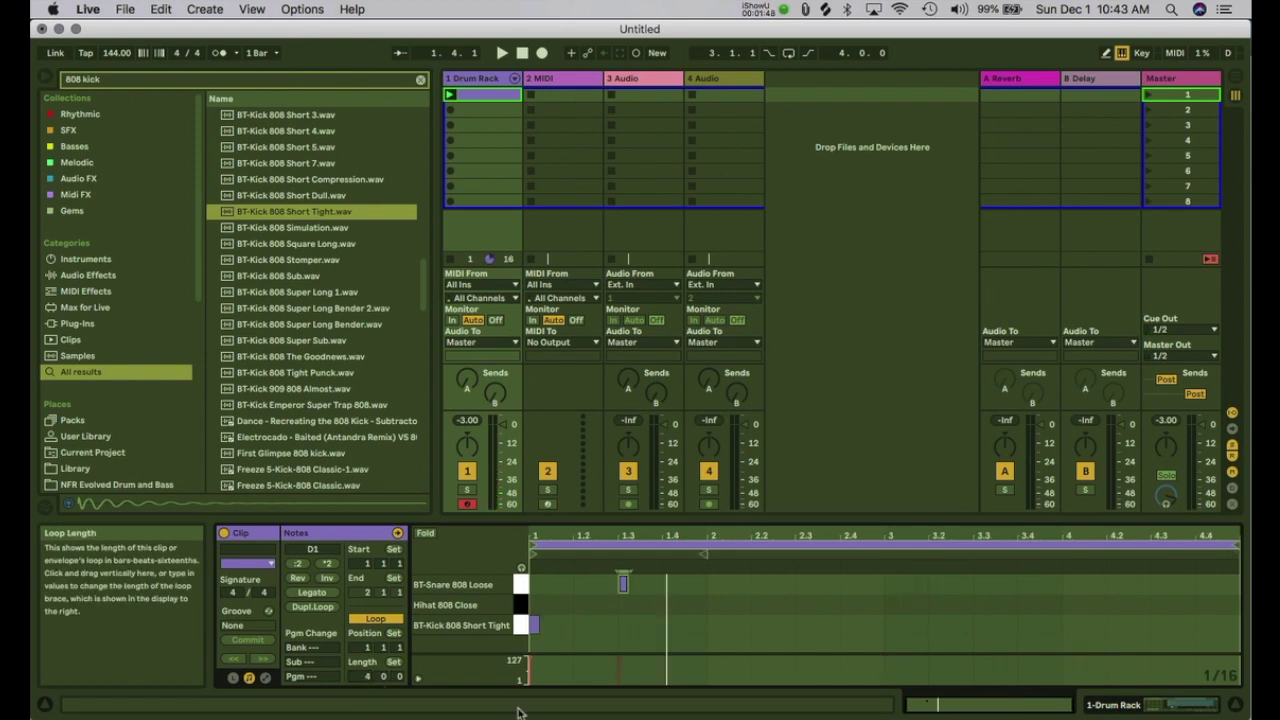
{"action": "left_click", "coordinate": [625, 613]}
{"action": "key", "text": "super+a"}
{"action": "left_click_drag", "start_coordinate": [538, 626], "coordinate": [730, 633]}
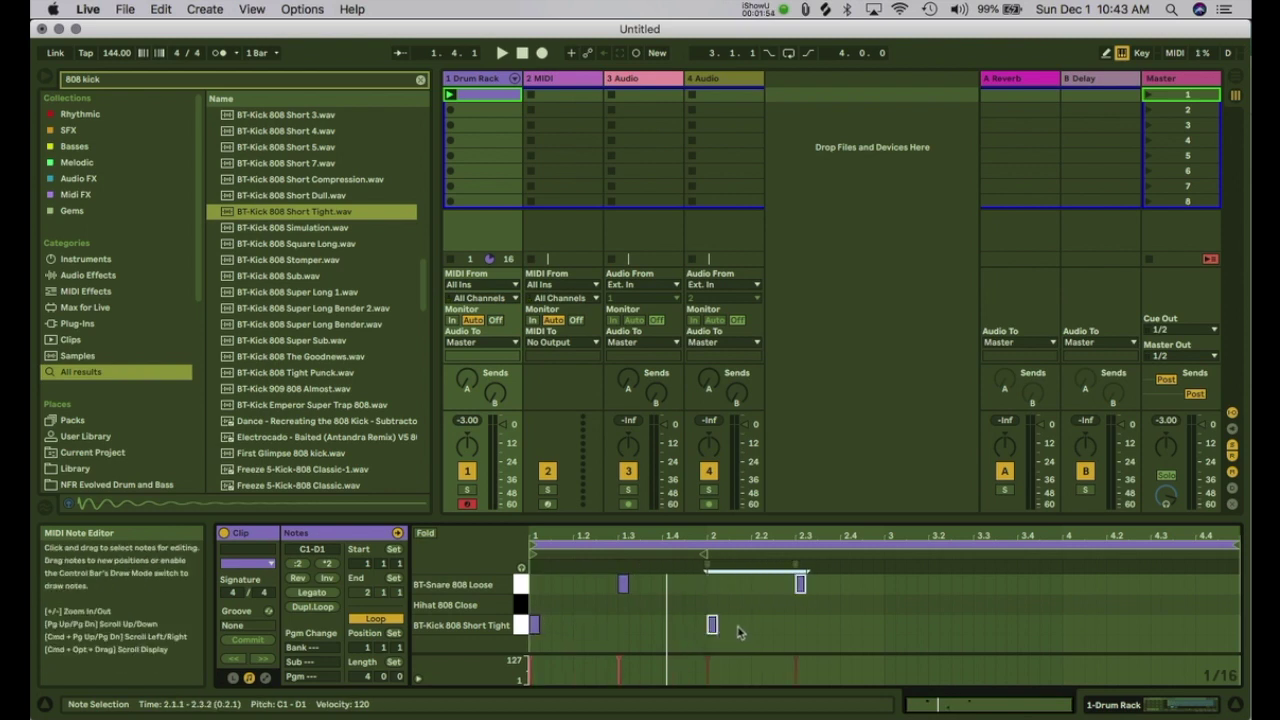
Step: Continue the pattern through bars 3 and 4 with kicks on each downbeat and snares at 3.3.1 and 4.3.1
{"action": "left_click", "coordinate": [729, 631]}
{"action": "double_click", "coordinate": [889, 604]}
{"action": "left_click_drag", "start_coordinate": [890, 606], "coordinate": [890, 626]}
{"action": "double_click", "coordinate": [978, 583]}
{"action": "double_click", "coordinate": [1068, 625]}
{"action": "double_click", "coordinate": [1124, 603]}
{"action": "left_click_drag", "start_coordinate": [1136, 596], "coordinate": [1168, 577]}
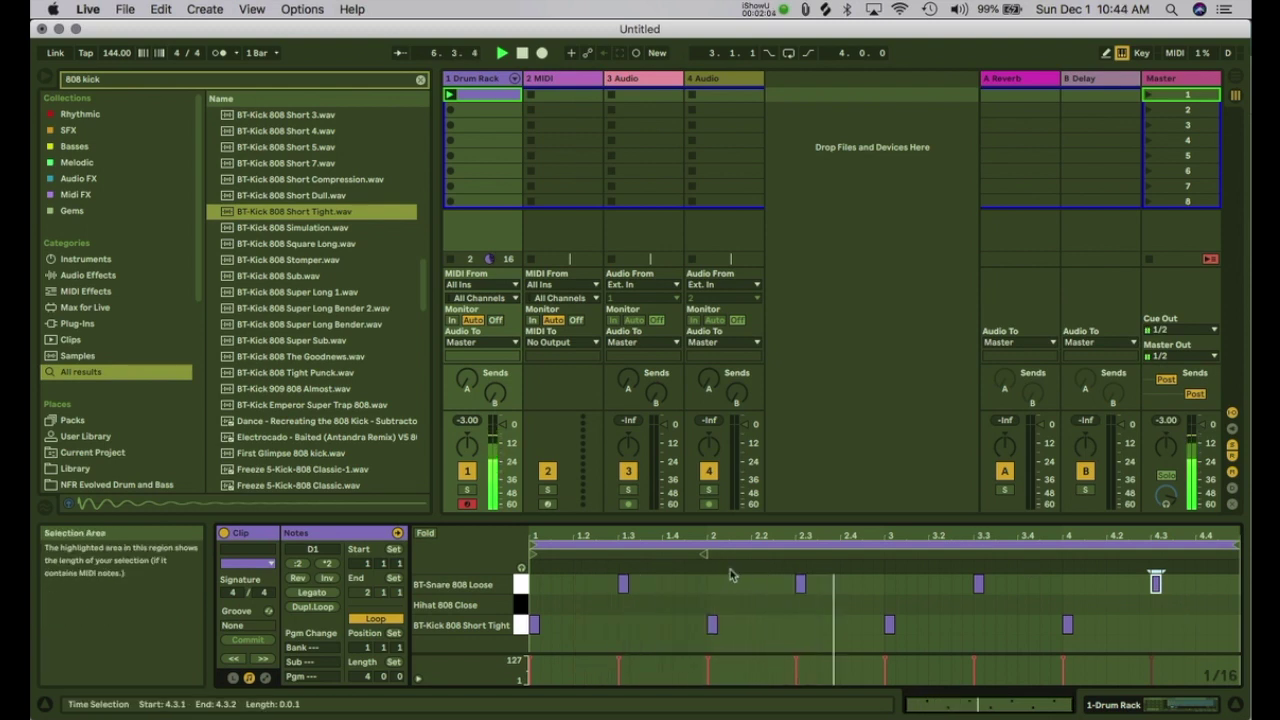
Step: Replace the downbeat kicks of bars 2 and 4 with kicks at 1.4.1, 1.4.3, 3.4.1 and 3.4.3
{"action": "key", "text": "space"}
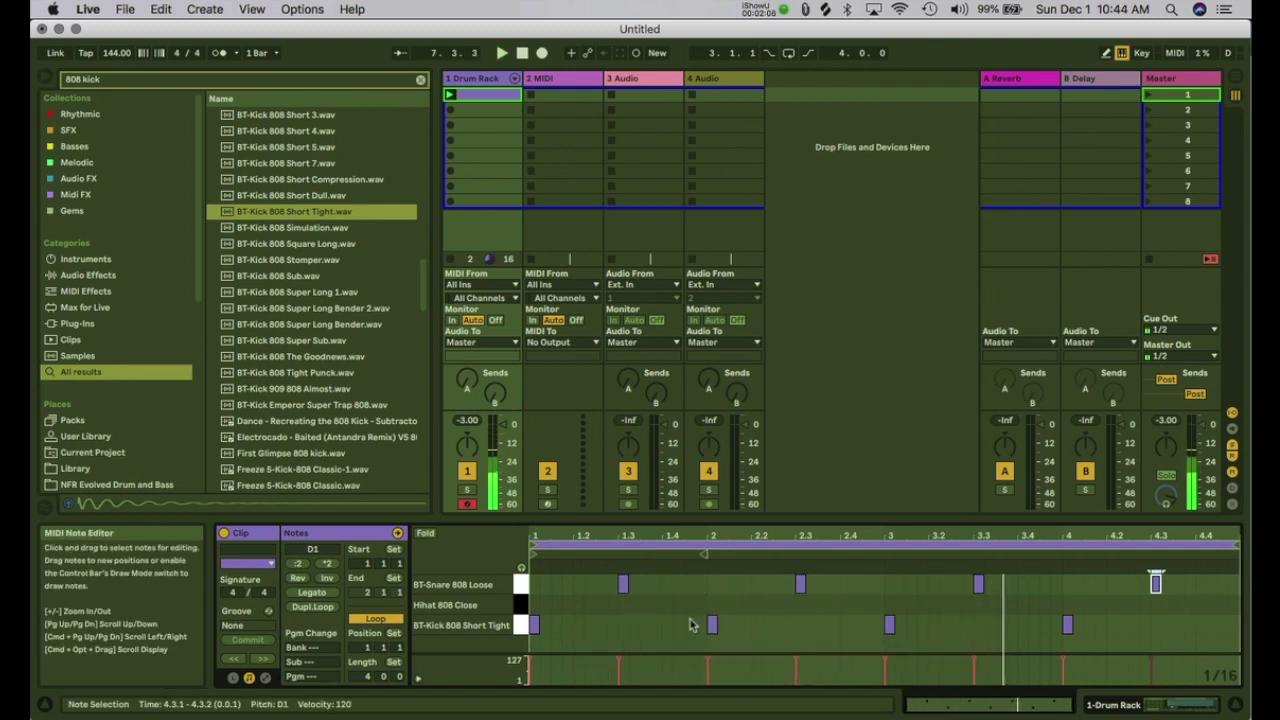
{"action": "double_click", "coordinate": [666, 625]}
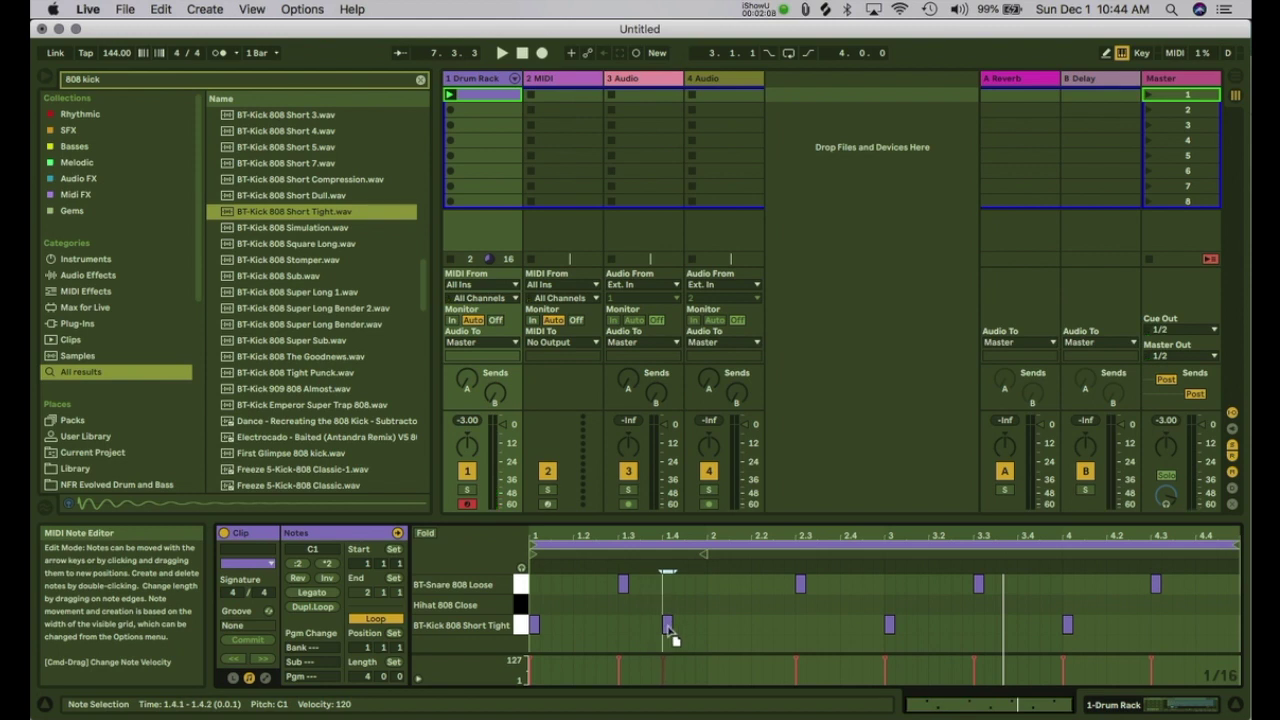
{"action": "double_click", "coordinate": [700, 630]}
{"action": "left_click_drag", "start_coordinate": [701, 629], "coordinate": [689, 628]}
{"action": "key", "text": "space"}
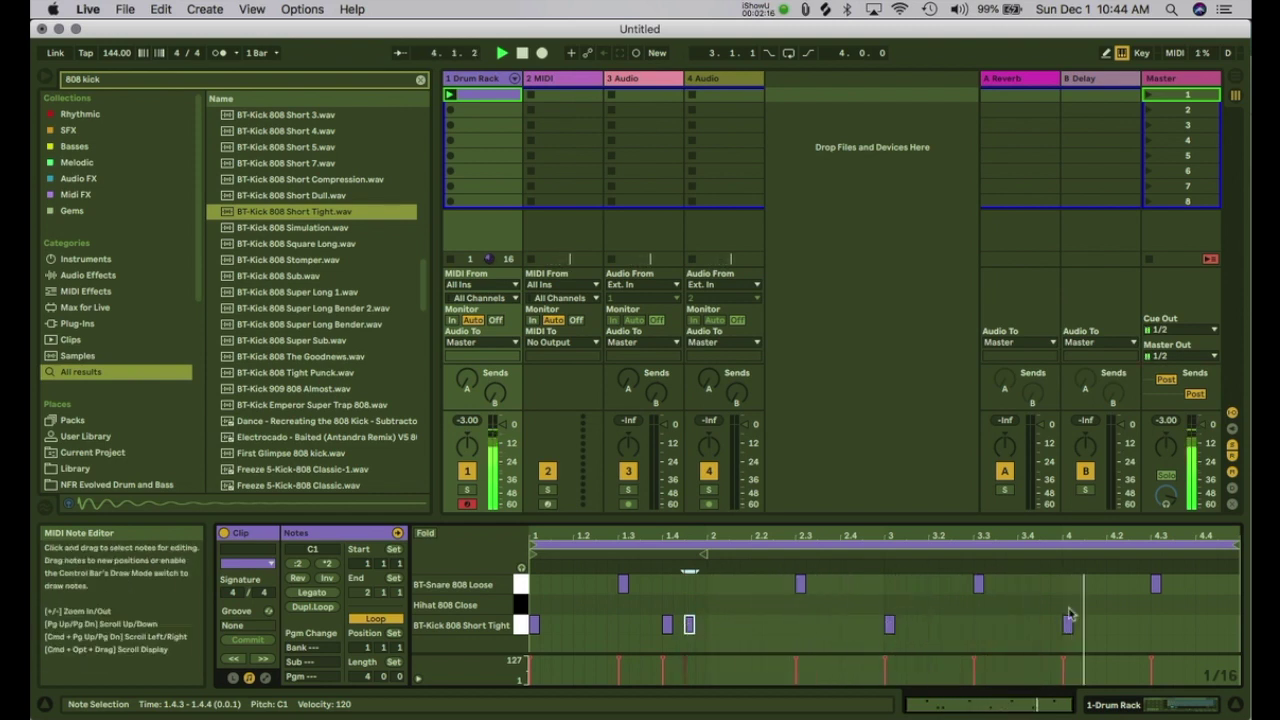
{"action": "double_click", "coordinate": [1033, 626]}
{"action": "left_click_drag", "start_coordinate": [1035, 631], "coordinate": [1047, 627]}
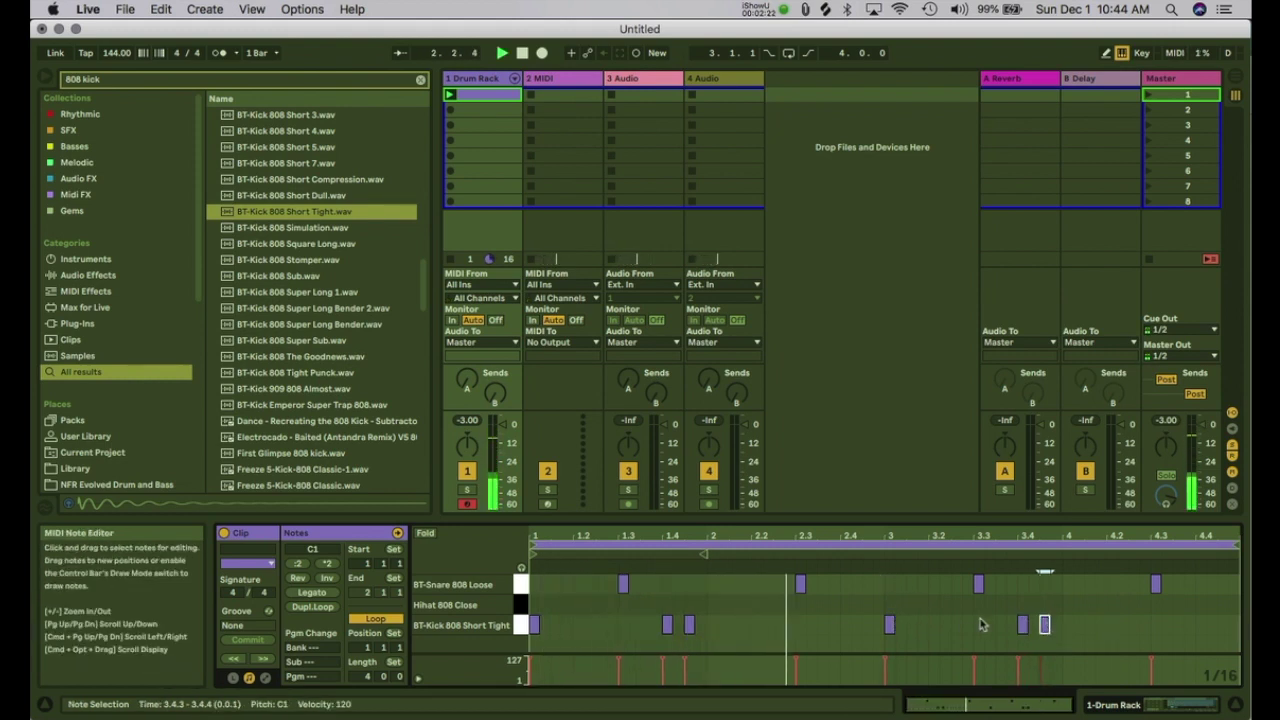
Step: Add a snare at 4.4.3 and kicks at 4.4.1 and 2.4.4 while the clip plays
{"action": "double_click", "coordinate": [1210, 584]}
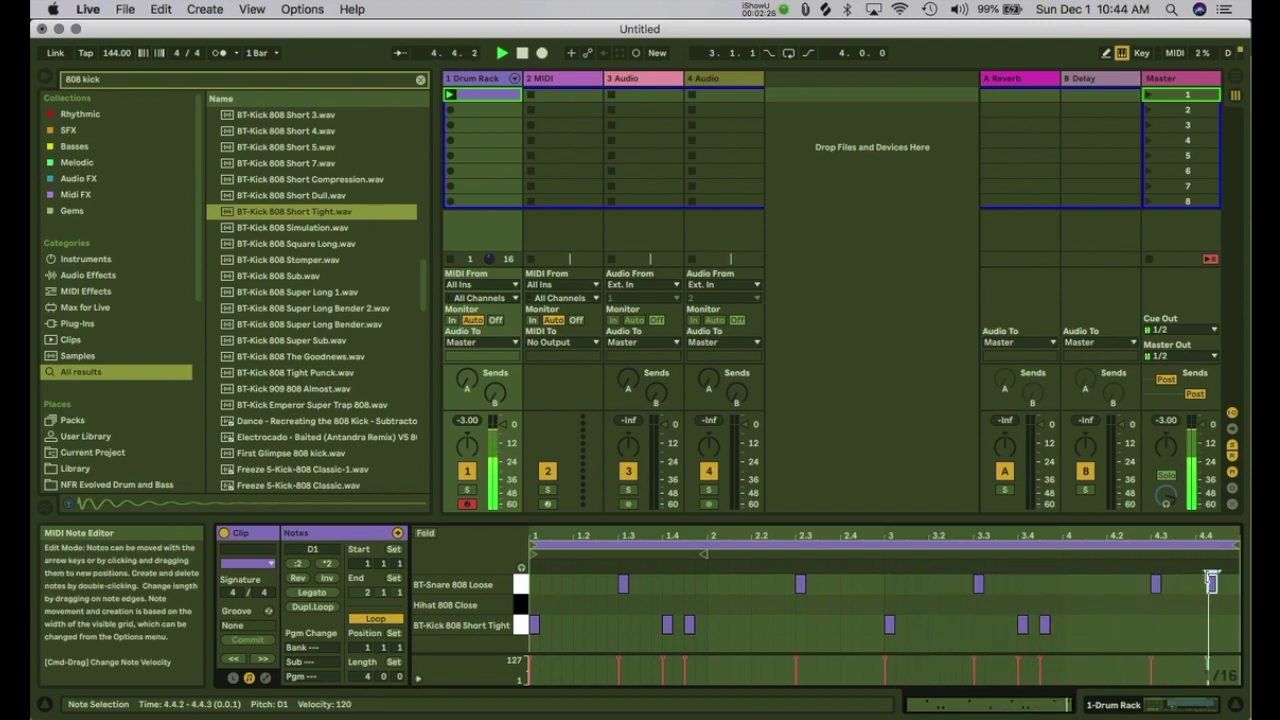
{"action": "left_click_drag", "start_coordinate": [1211, 583], "coordinate": [1223, 585]}
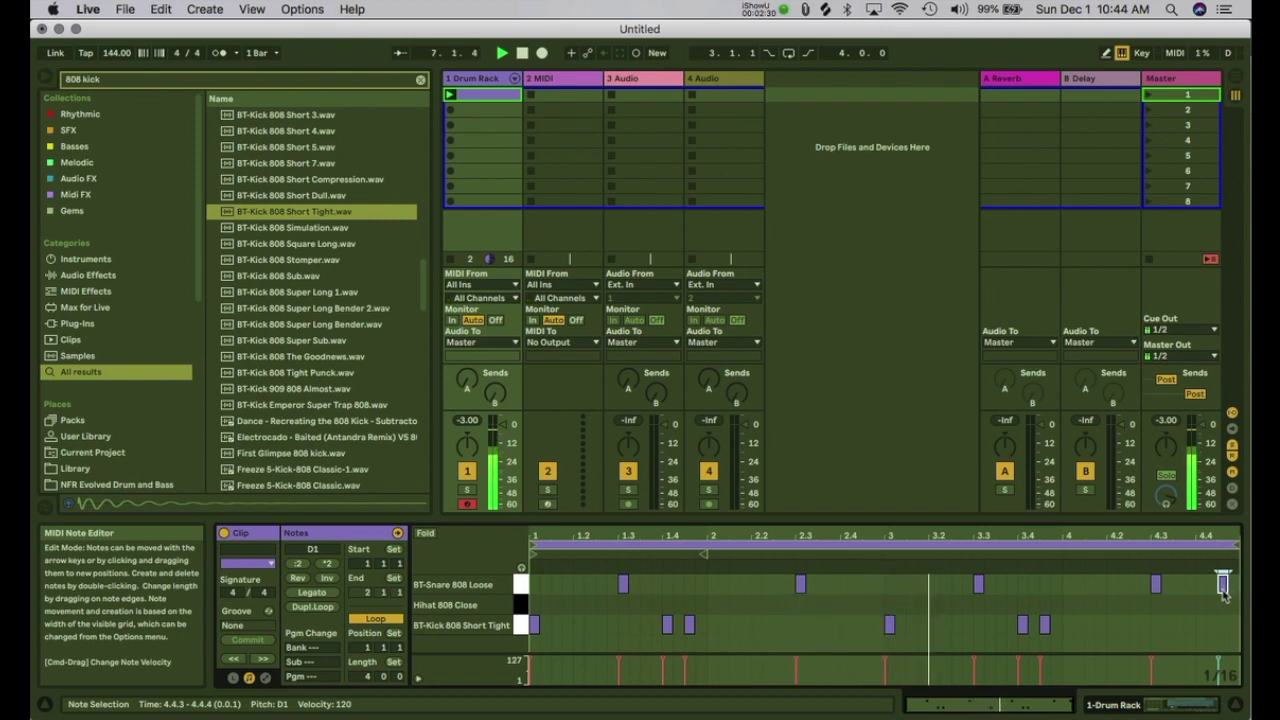
{"action": "left_click", "coordinate": [1200, 634]}
{"action": "double_click", "coordinate": [1200, 630]}
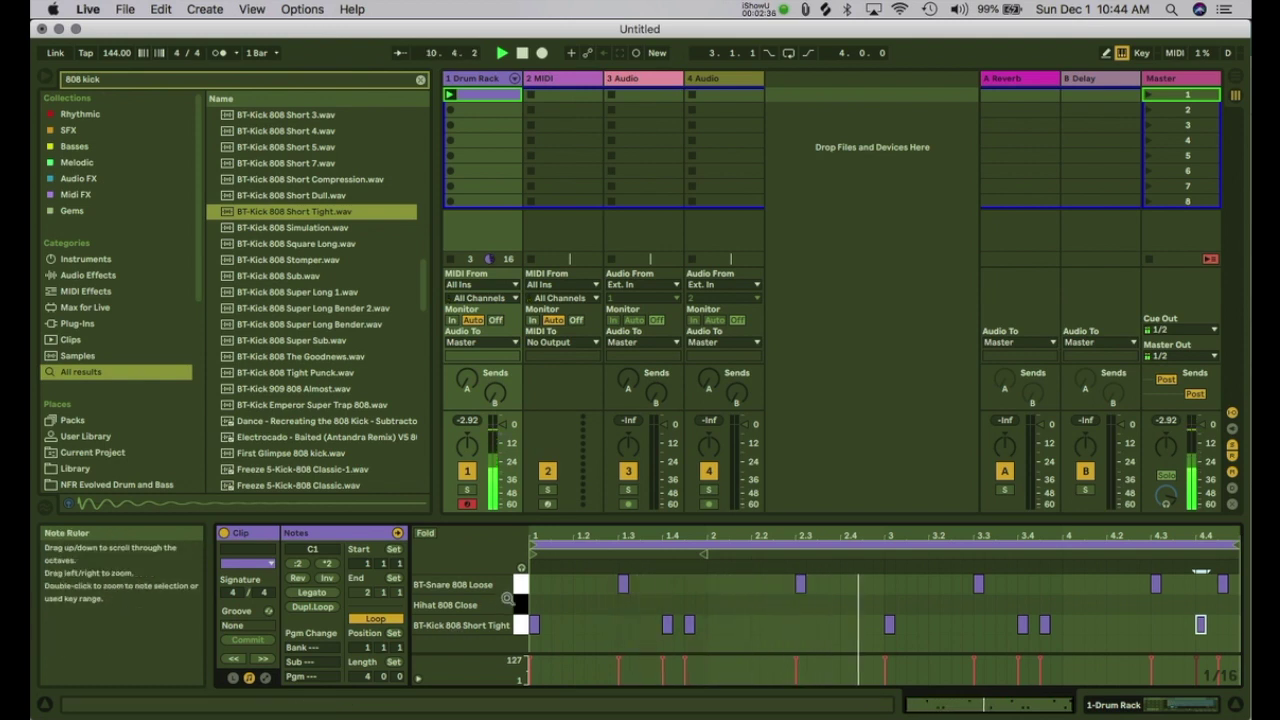
{"action": "double_click", "coordinate": [878, 625]}
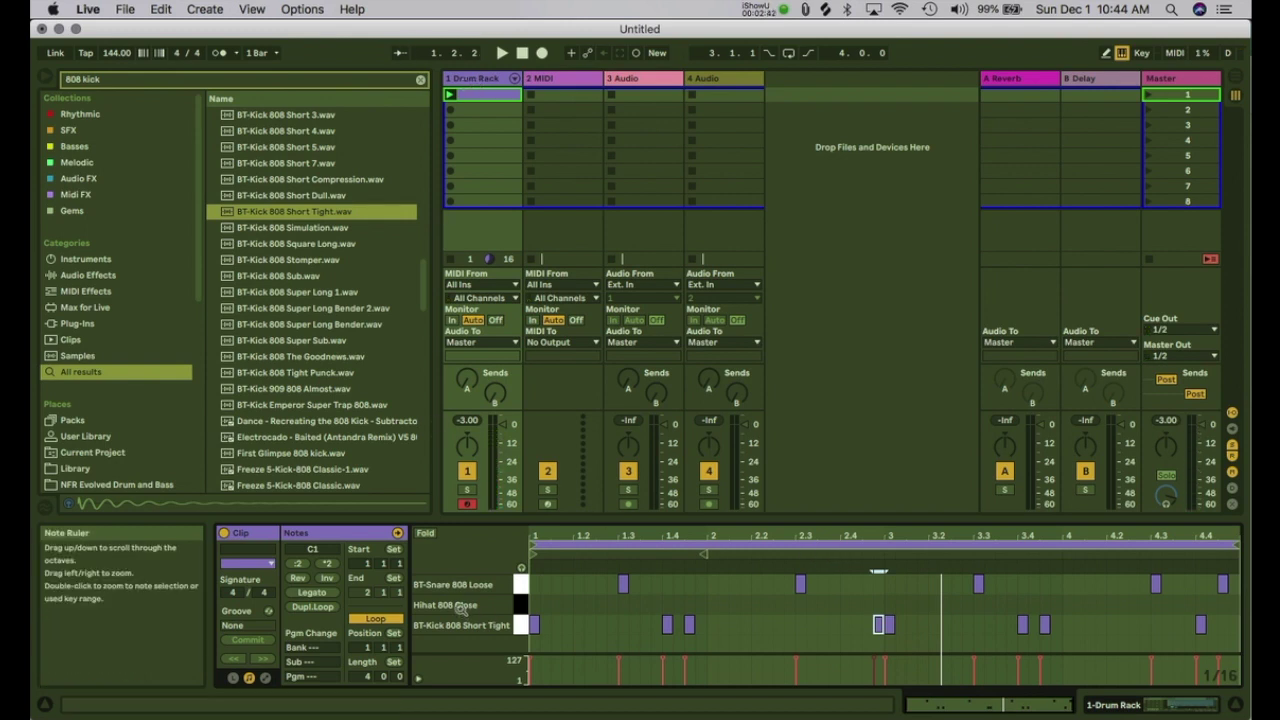
Step: Add the Arpeggiator MIDI effect in front of the Hihat 808 Close sample in the Drum Rack
{"action": "key", "text": "shift+Tab"}
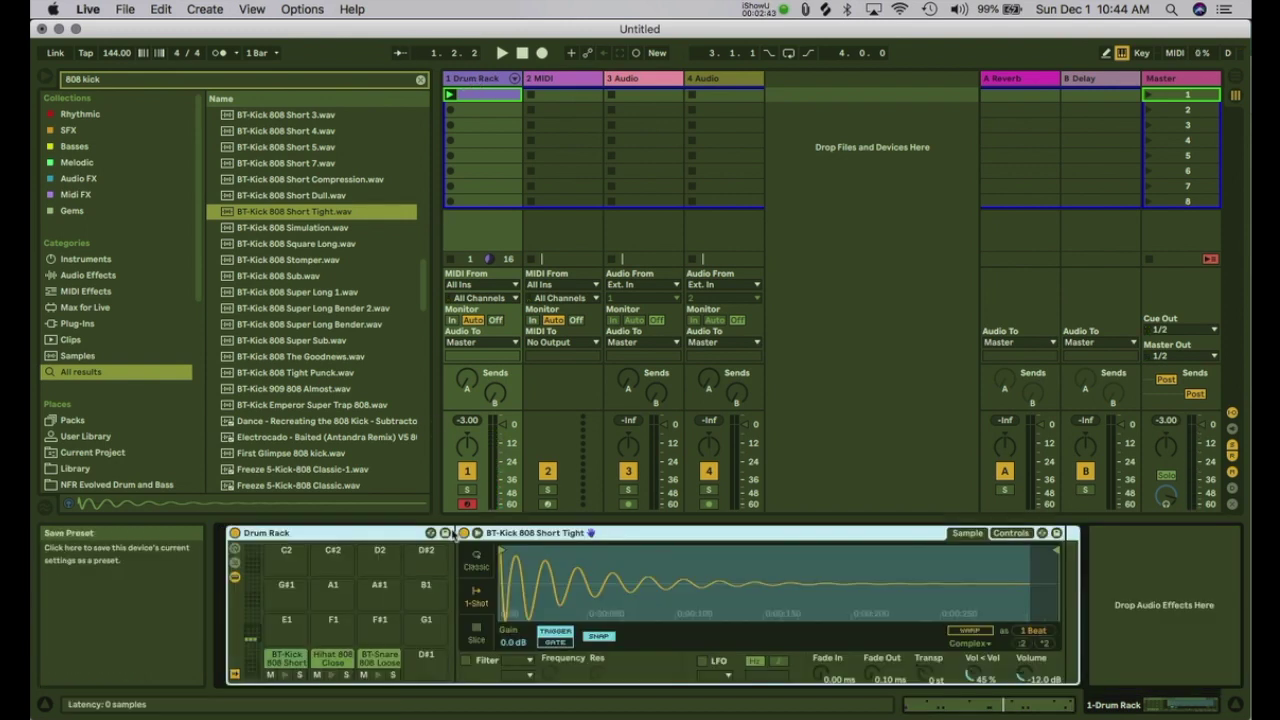
{"action": "left_click", "coordinate": [333, 658]}
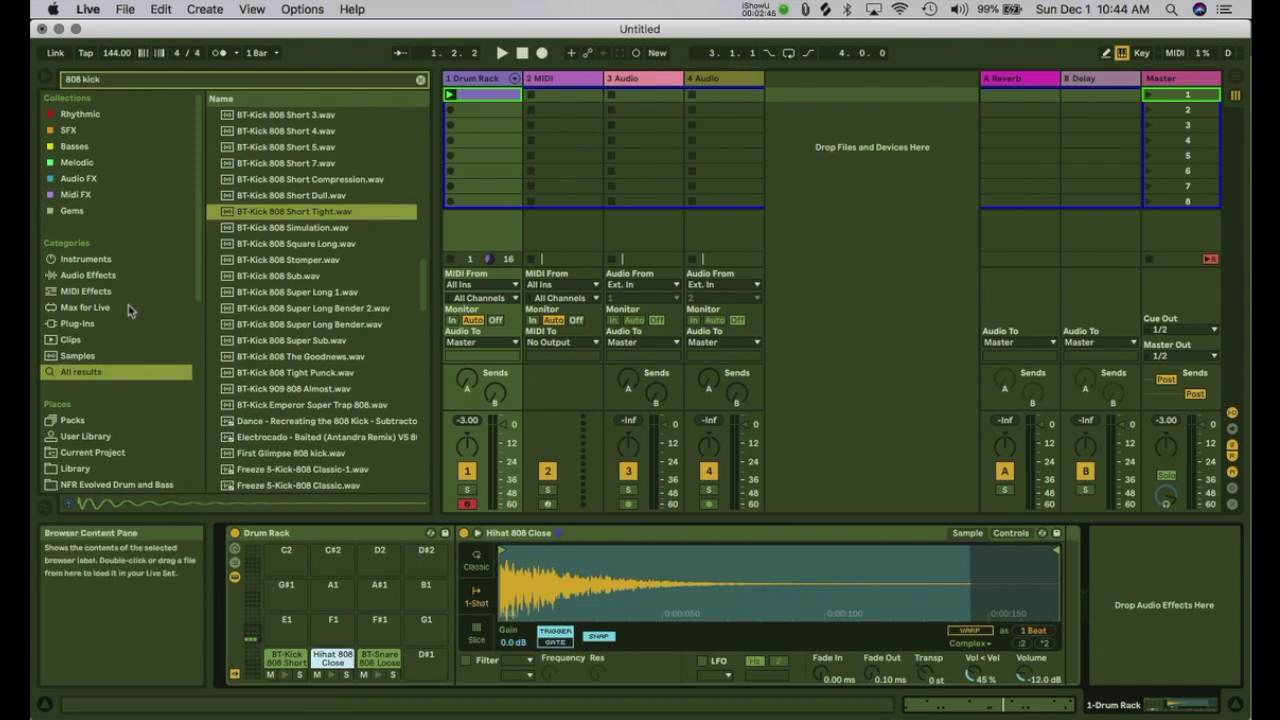
{"action": "left_click", "coordinate": [86, 308]}
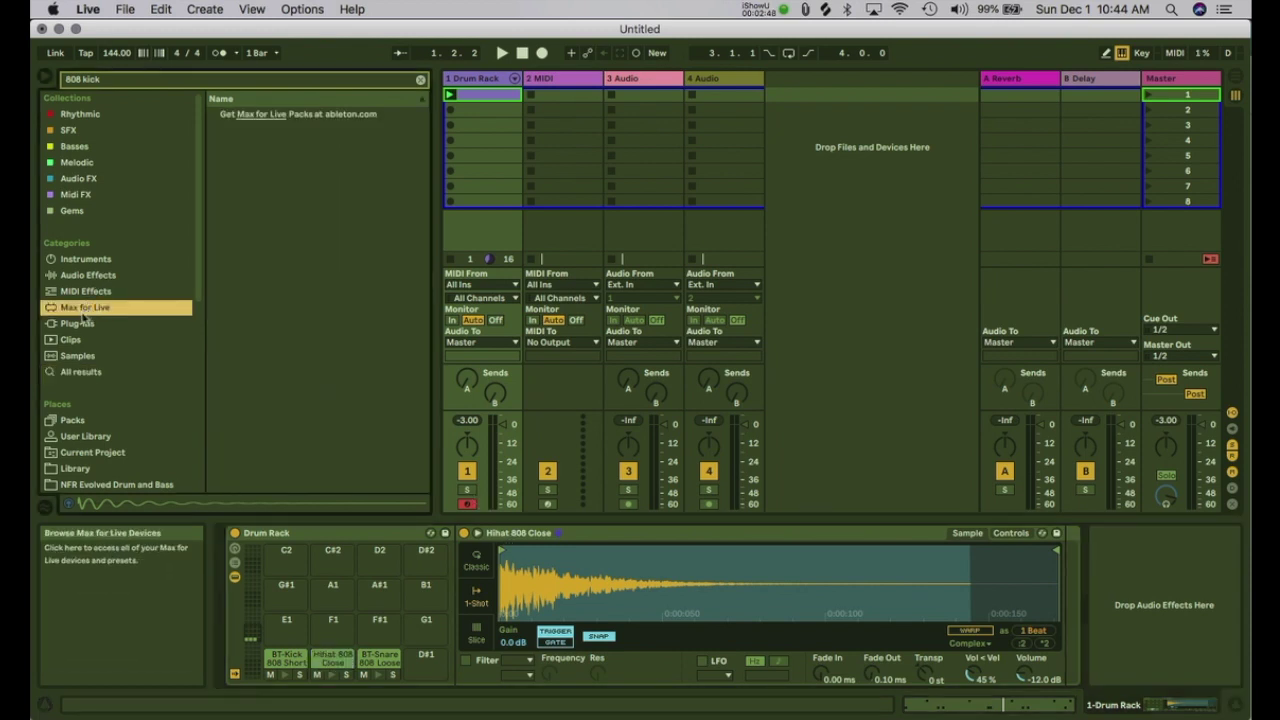
{"action": "left_click", "coordinate": [90, 291]}
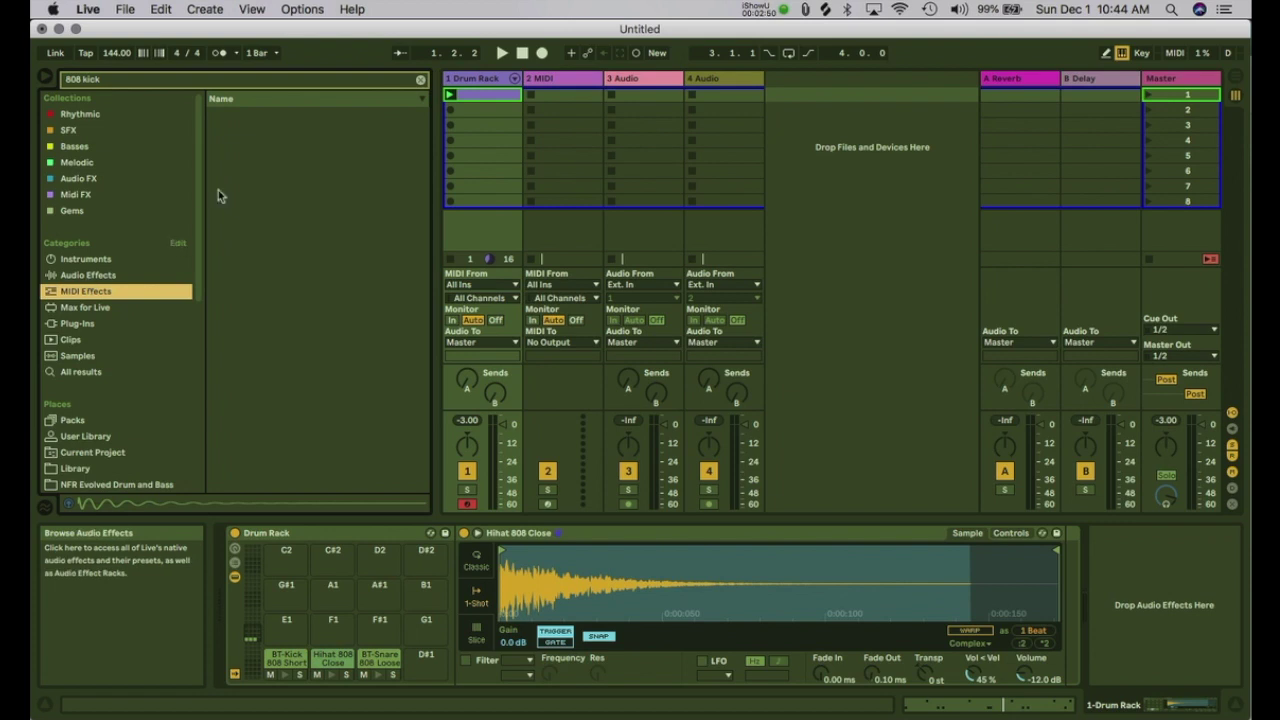
{"action": "left_click", "coordinate": [420, 79]}
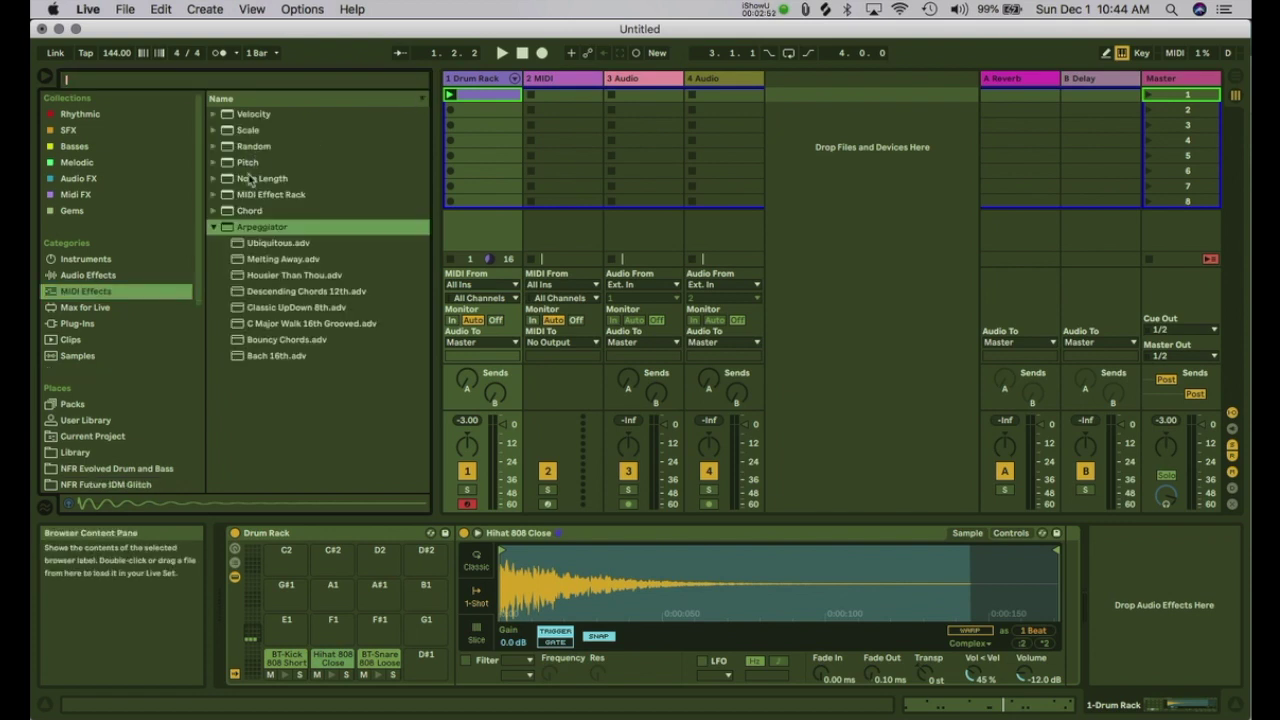
{"action": "left_click_drag", "start_coordinate": [252, 232], "coordinate": [470, 562]}
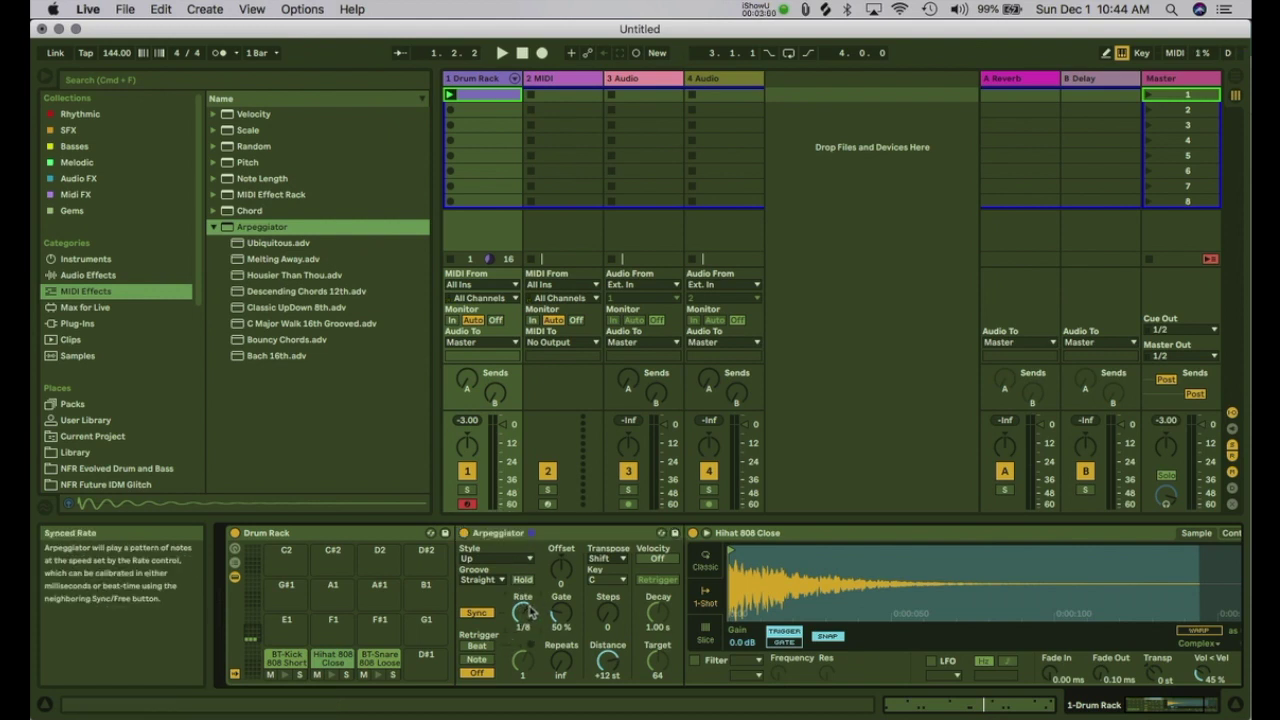
Step: Add a Hihat 808 Close note at 1.1.1, stretch it across all four bars to 5.1.1, and play the clip
{"action": "key", "text": "shift+Tab"}
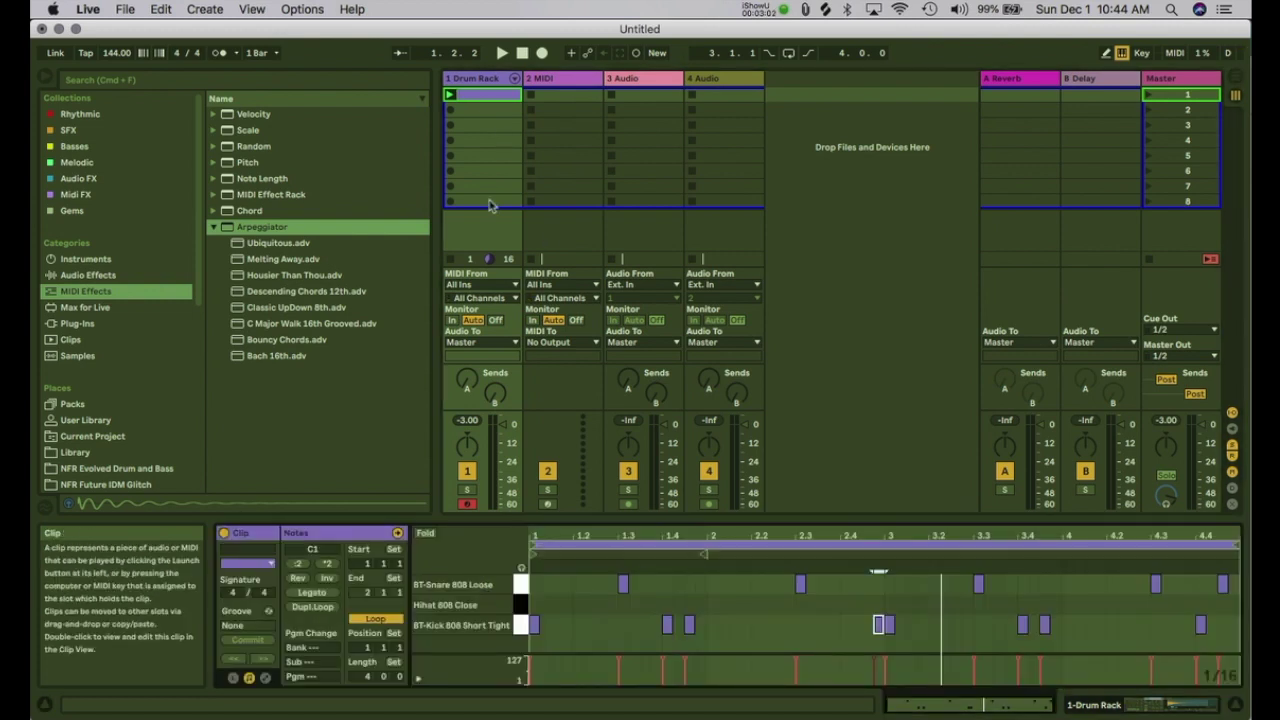
{"action": "double_click", "coordinate": [538, 605]}
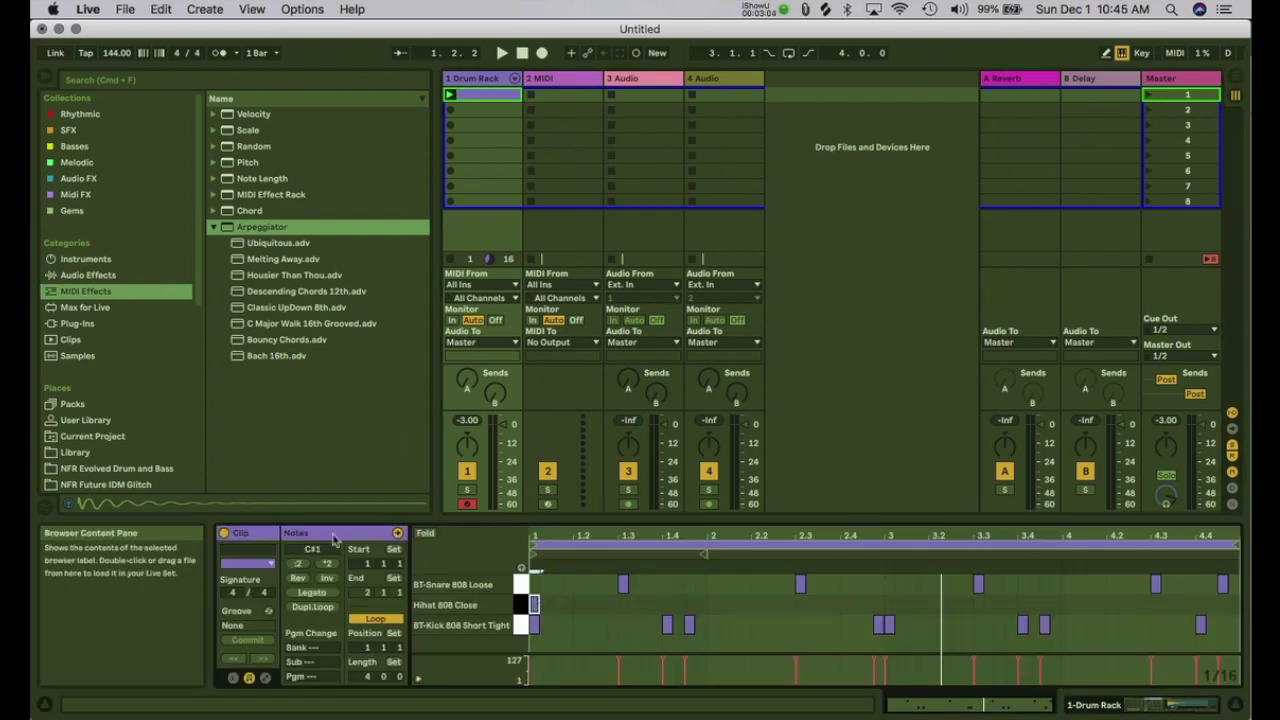
{"action": "left_click", "coordinate": [312, 593]}
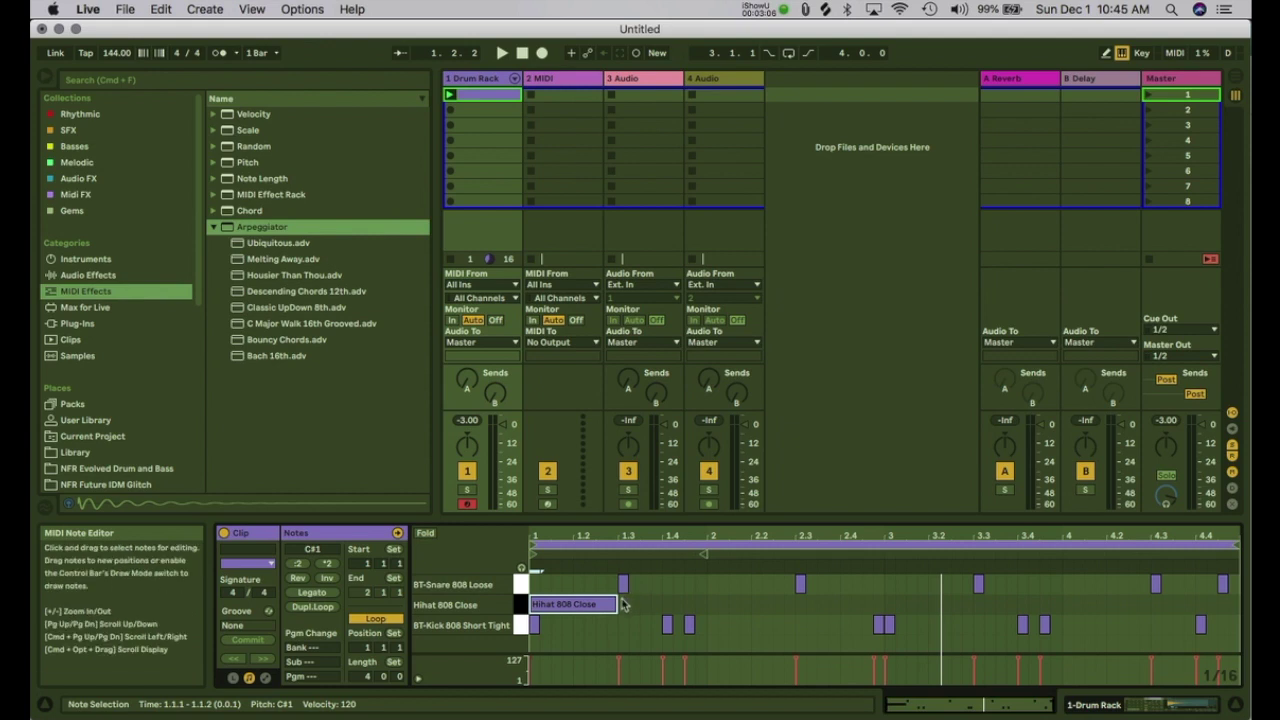
{"action": "left_click_drag", "start_coordinate": [617, 604], "coordinate": [1228, 604]}
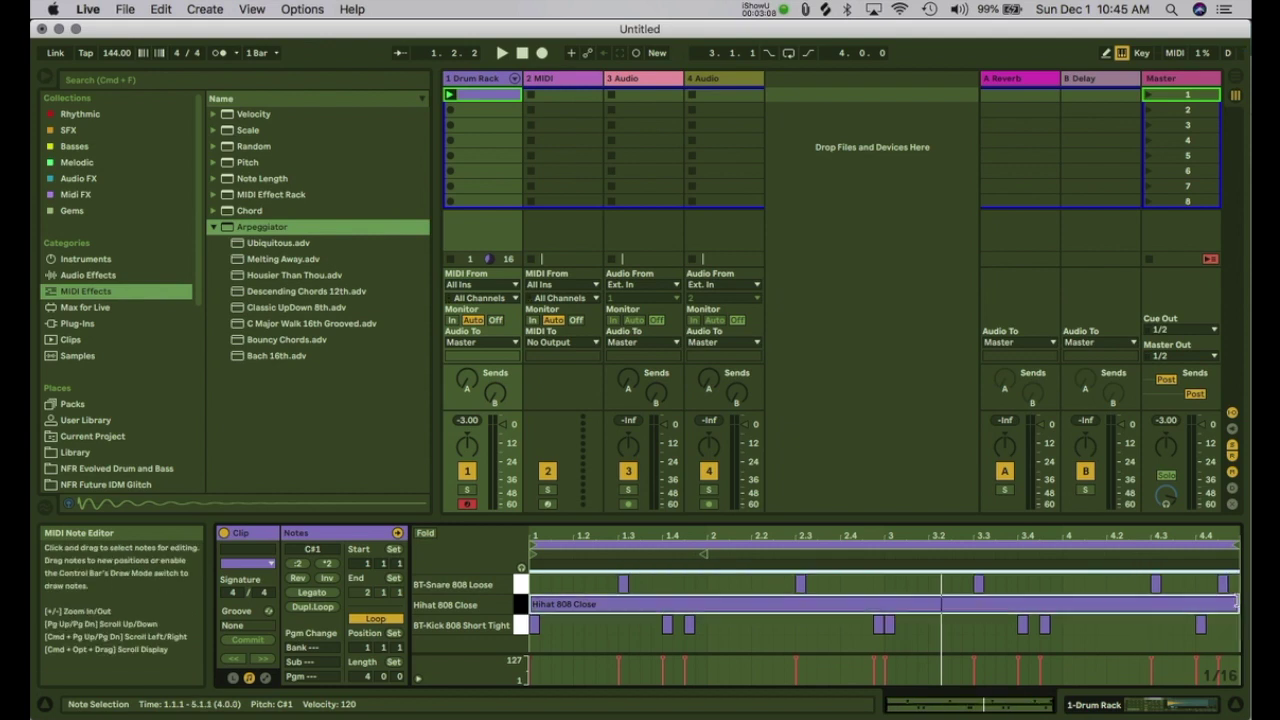
{"action": "key", "text": "space"}
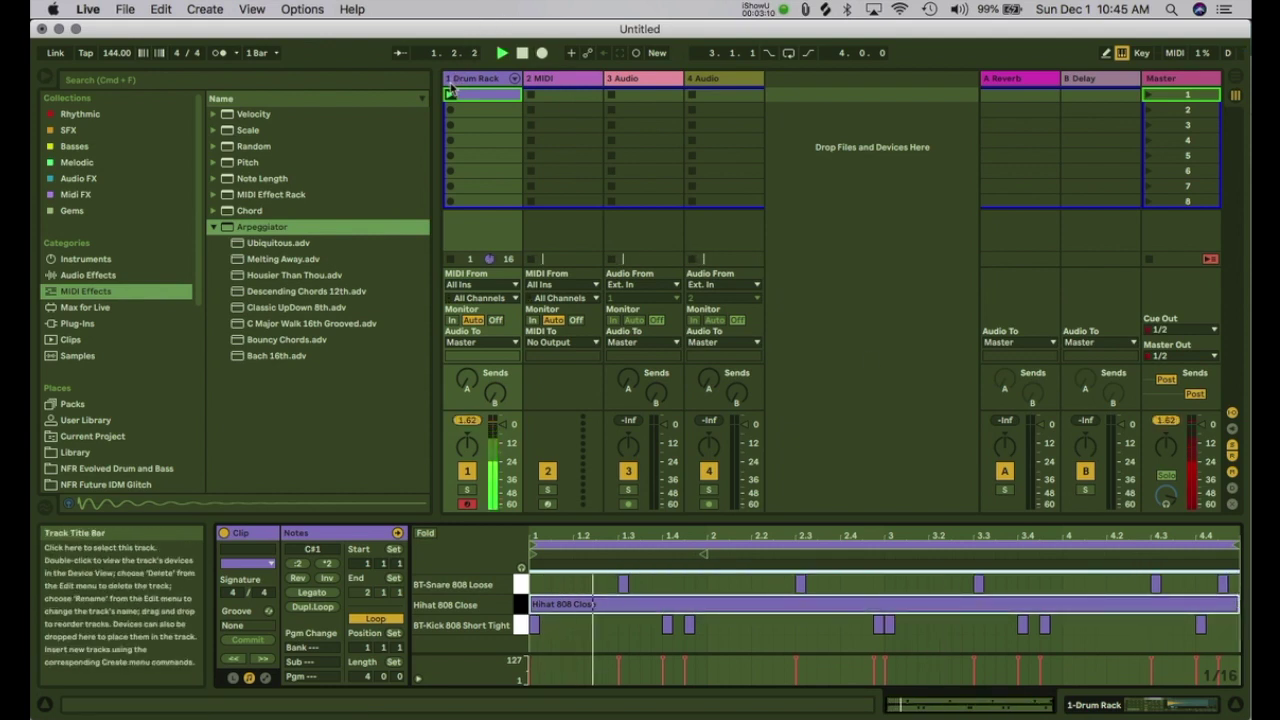
Step: Show the Arpeggiator's synced rate envelope, draw 1/24 from 2.3 to bar 3 and a faster rate from 4.3 onward, and play the clip
{"action": "double_click", "coordinate": [449, 84]}
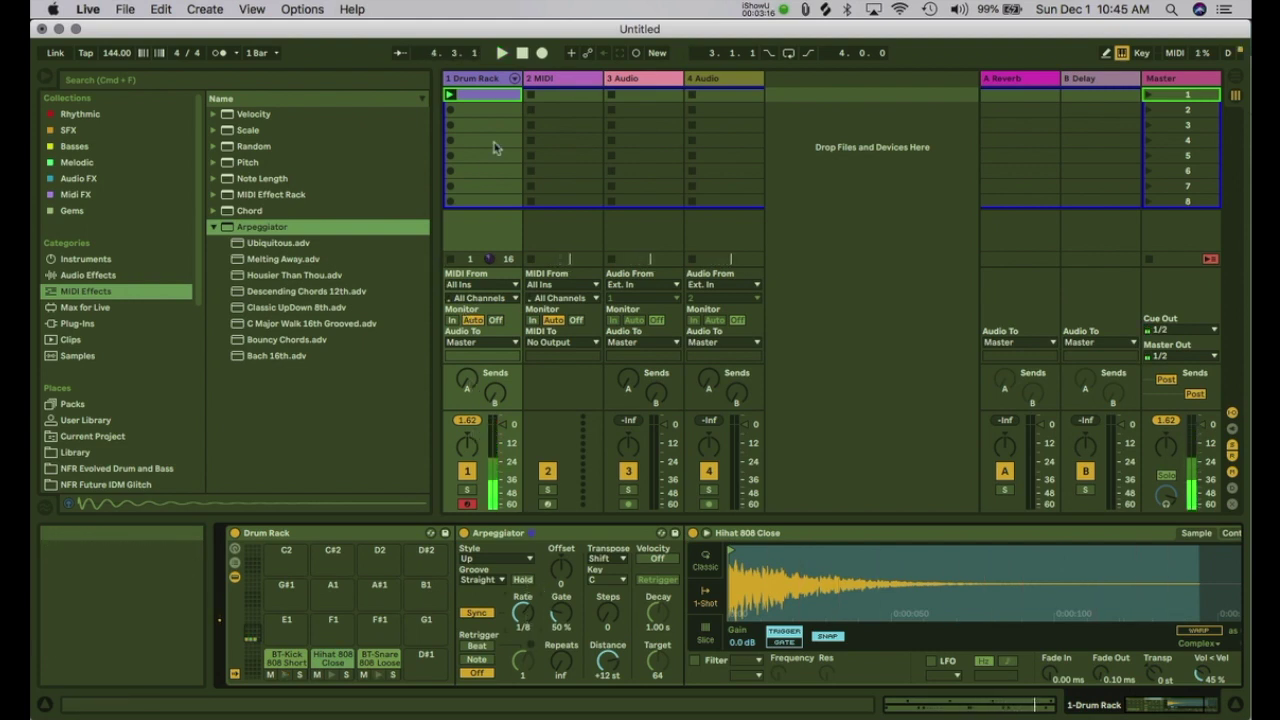
{"action": "left_click", "coordinate": [485, 96]}
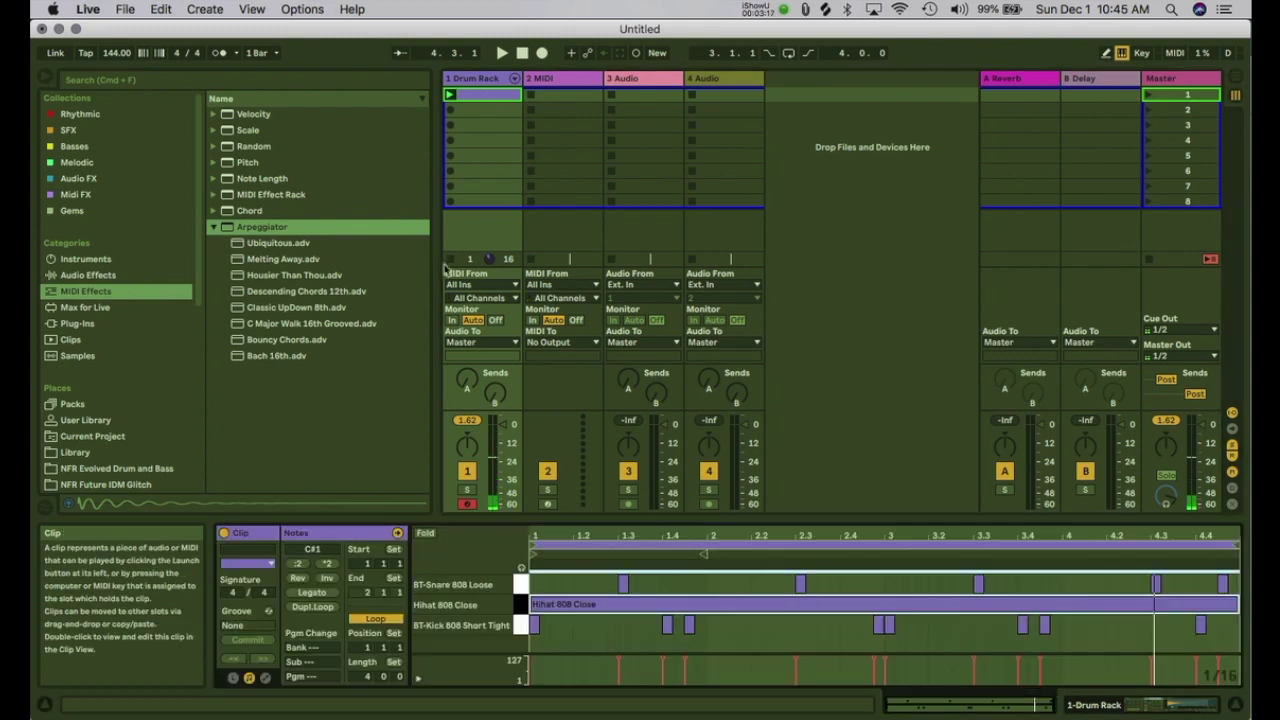
{"action": "left_click", "coordinate": [249, 678]}
{"action": "left_click", "coordinate": [266, 678]}
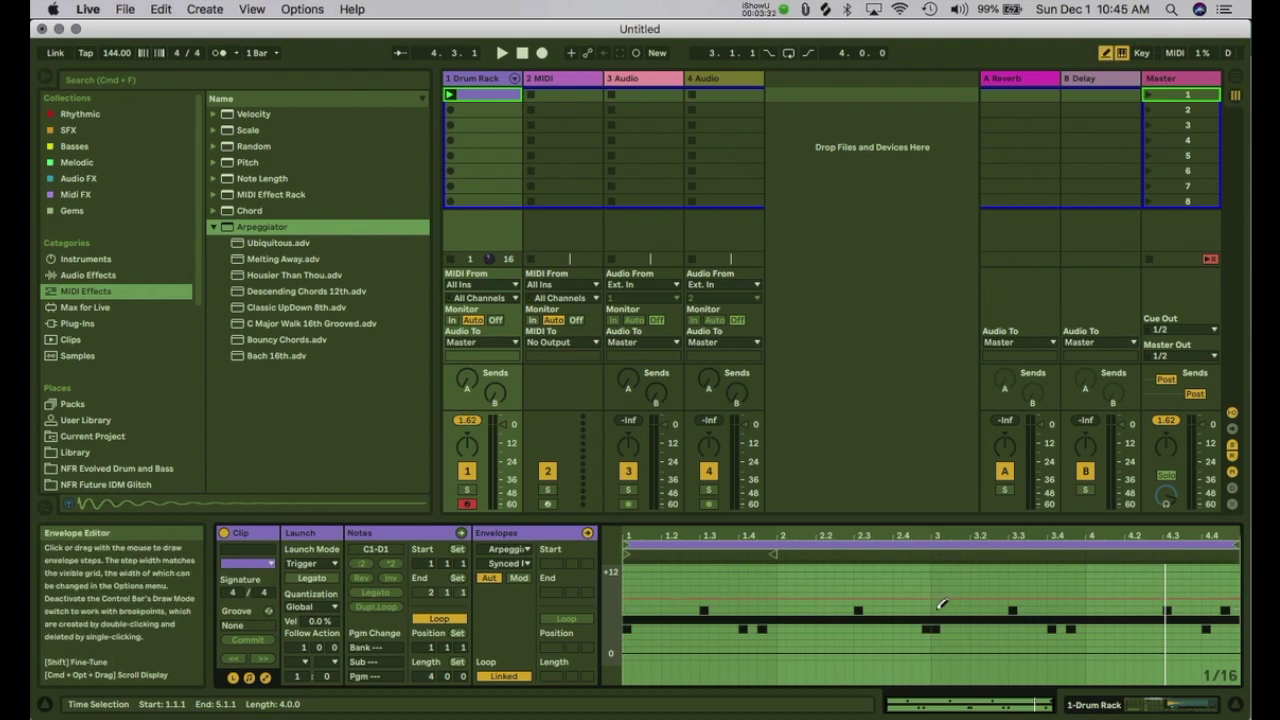
{"action": "left_click", "coordinate": [941, 605]}
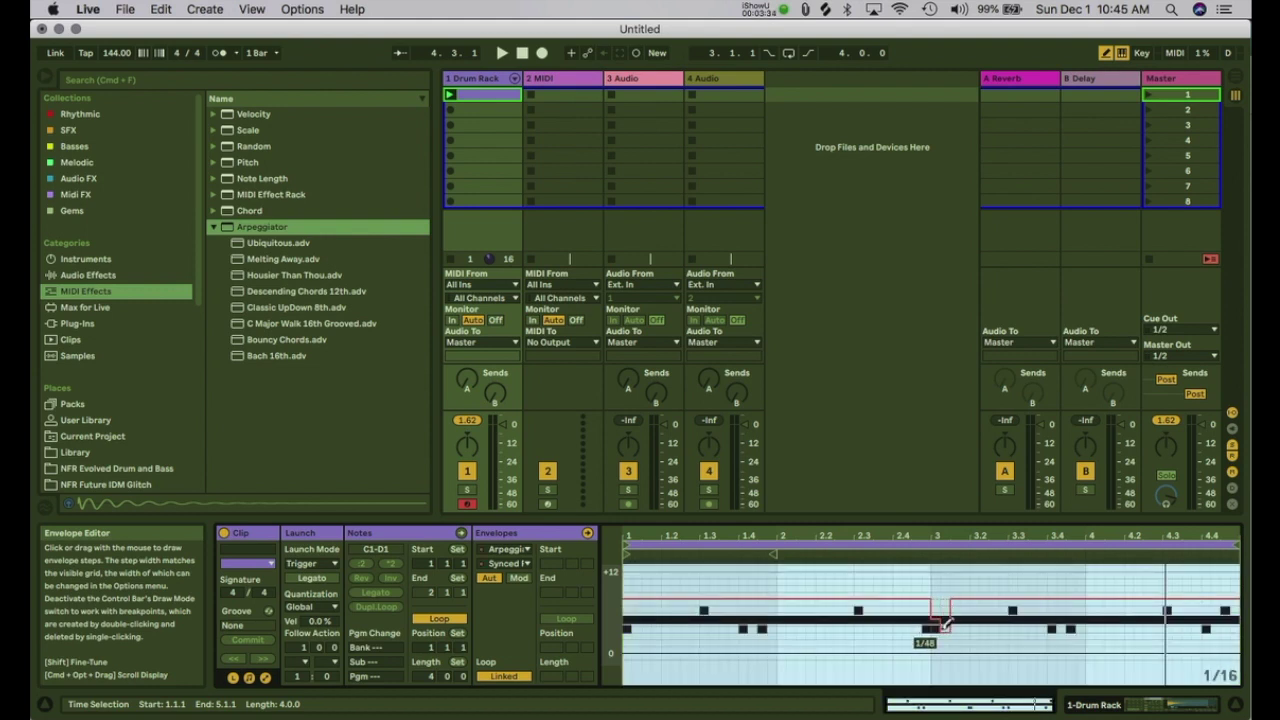
{"action": "mouse_move", "coordinate": [941, 622]}
{"action": "left_mouse_down"}
{"action": "mouse_move", "coordinate": [940, 577]}
{"action": "mouse_move", "coordinate": [942, 636]}
{"action": "mouse_move", "coordinate": [941, 588]}
{"action": "mouse_move", "coordinate": [944, 600]}
{"action": "mouse_move", "coordinate": [976, 596]}
{"action": "left_mouse_up"}
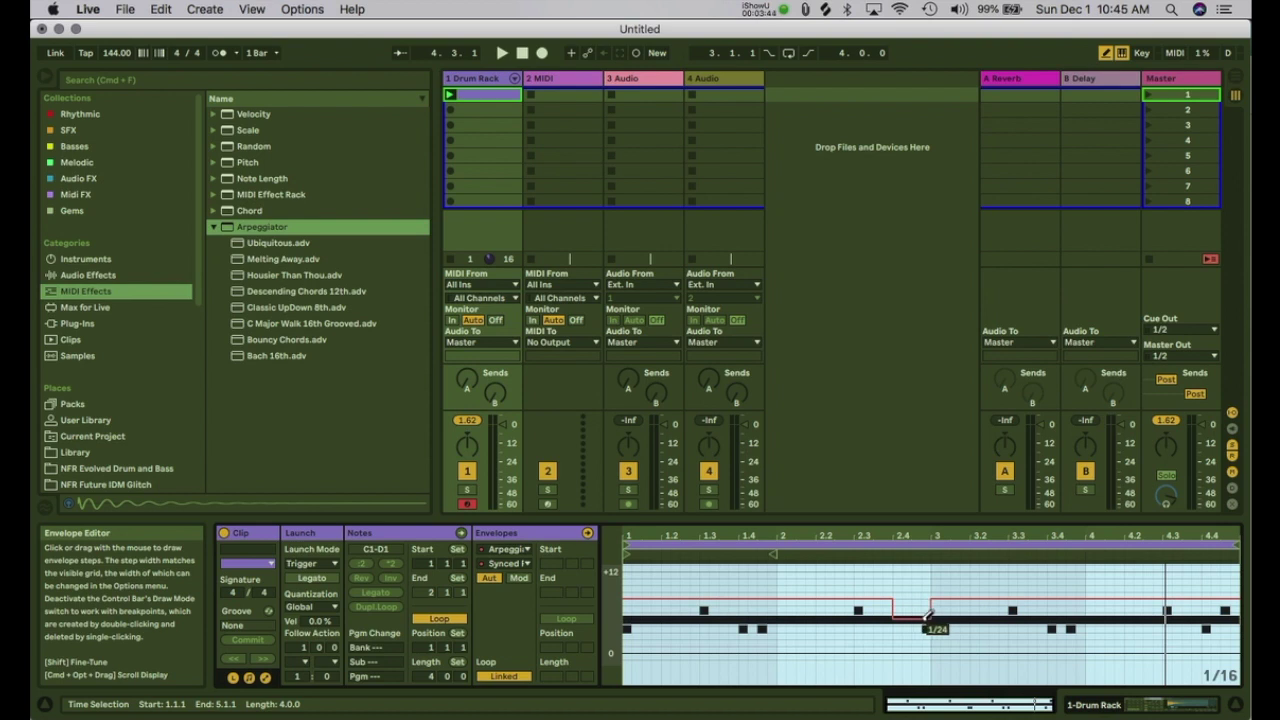
{"action": "left_click_drag", "start_coordinate": [870, 612], "coordinate": [891, 612]}
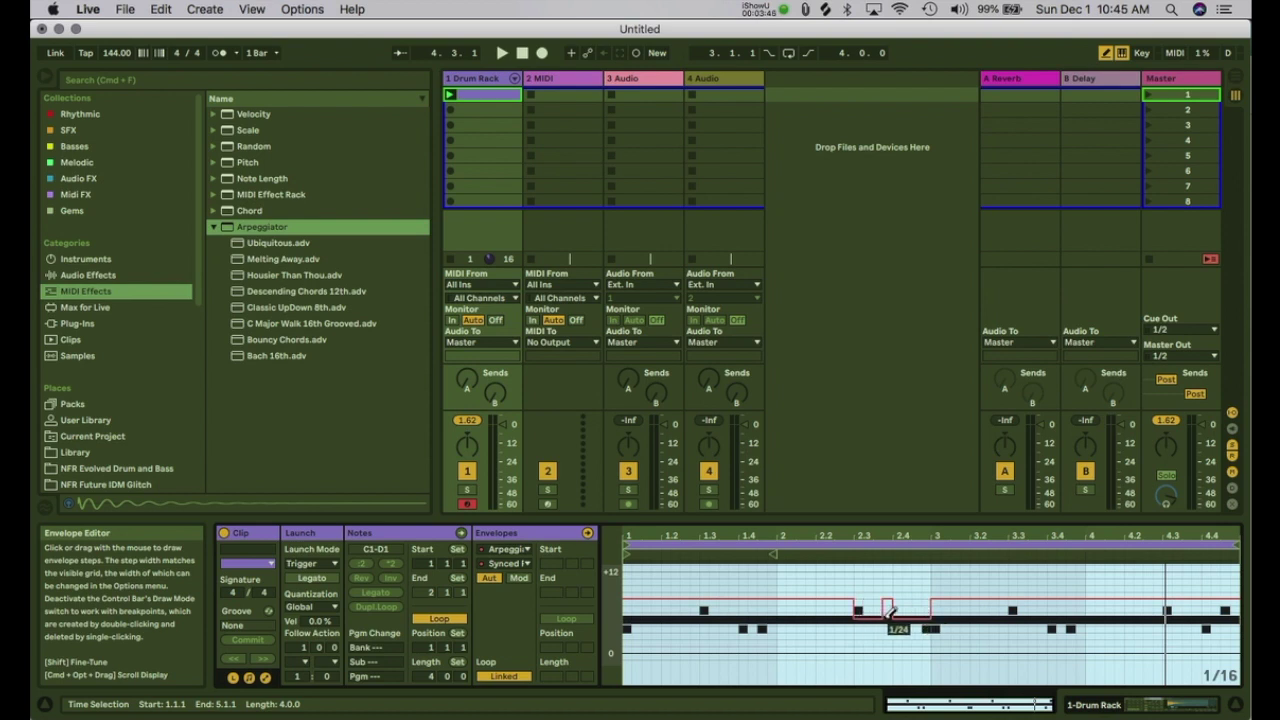
{"action": "mouse_move", "coordinate": [1170, 622]}
{"action": "left_mouse_down"}
{"action": "mouse_move", "coordinate": [1233, 613]}
{"action": "mouse_move", "coordinate": [1239, 624]}
{"action": "left_mouse_up"}
{"action": "key", "text": "space"}
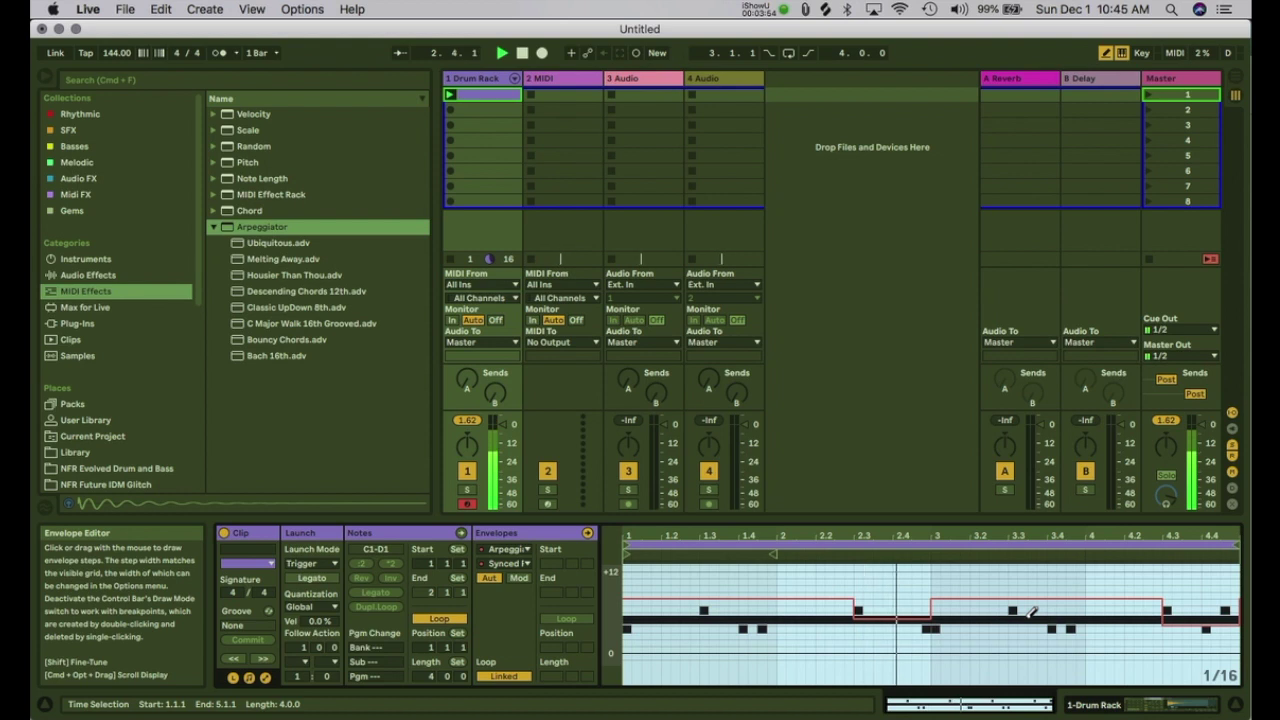
Step: Redraw the Arpeggiator rate at 1/12 for the last two beats of bar 2 and from 4.3, with a faster step at 4.4
{"action": "left_click_drag", "start_coordinate": [1168, 605], "coordinate": [1240, 598]}
{"action": "mouse_move", "coordinate": [857, 604]}
{"action": "left_mouse_down"}
{"action": "mouse_move", "coordinate": [908, 601]}
{"action": "mouse_move", "coordinate": [894, 612]}
{"action": "mouse_move", "coordinate": [911, 616]}
{"action": "mouse_move", "coordinate": [895, 608]}
{"action": "mouse_move", "coordinate": [931, 606]}
{"action": "left_mouse_up"}
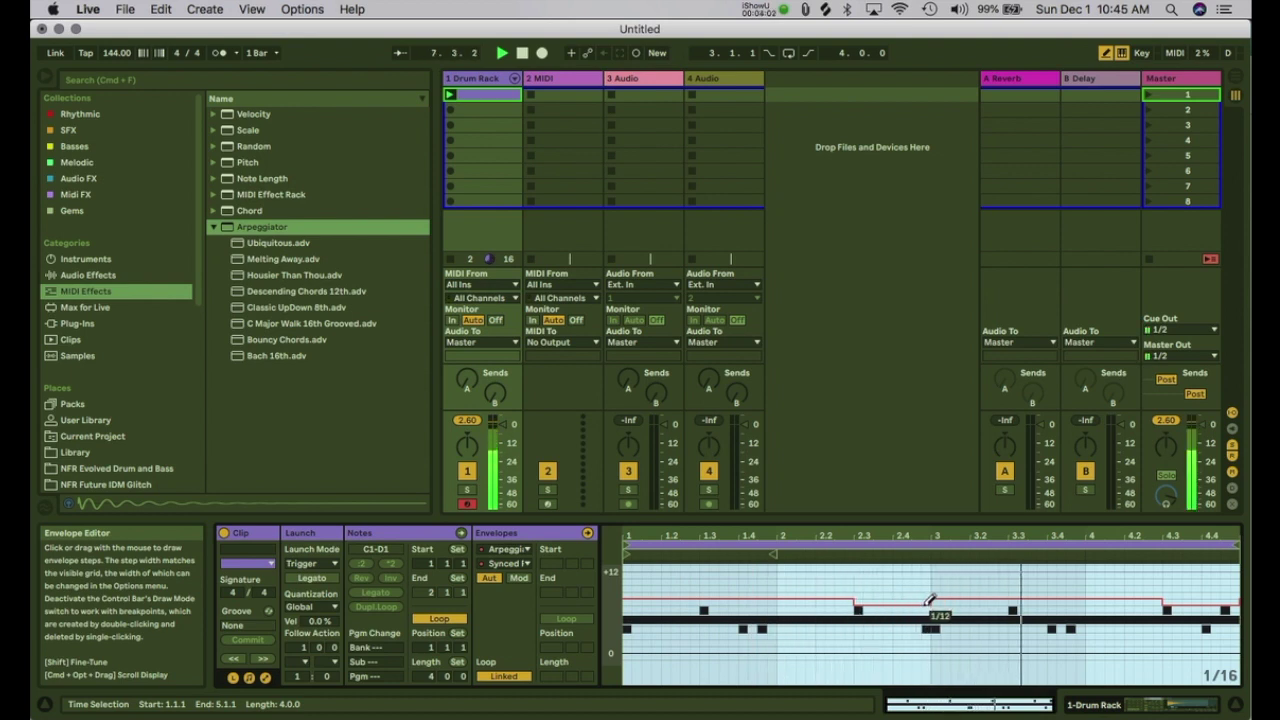
{"action": "left_click_drag", "start_coordinate": [1213, 607], "coordinate": [1214, 613]}
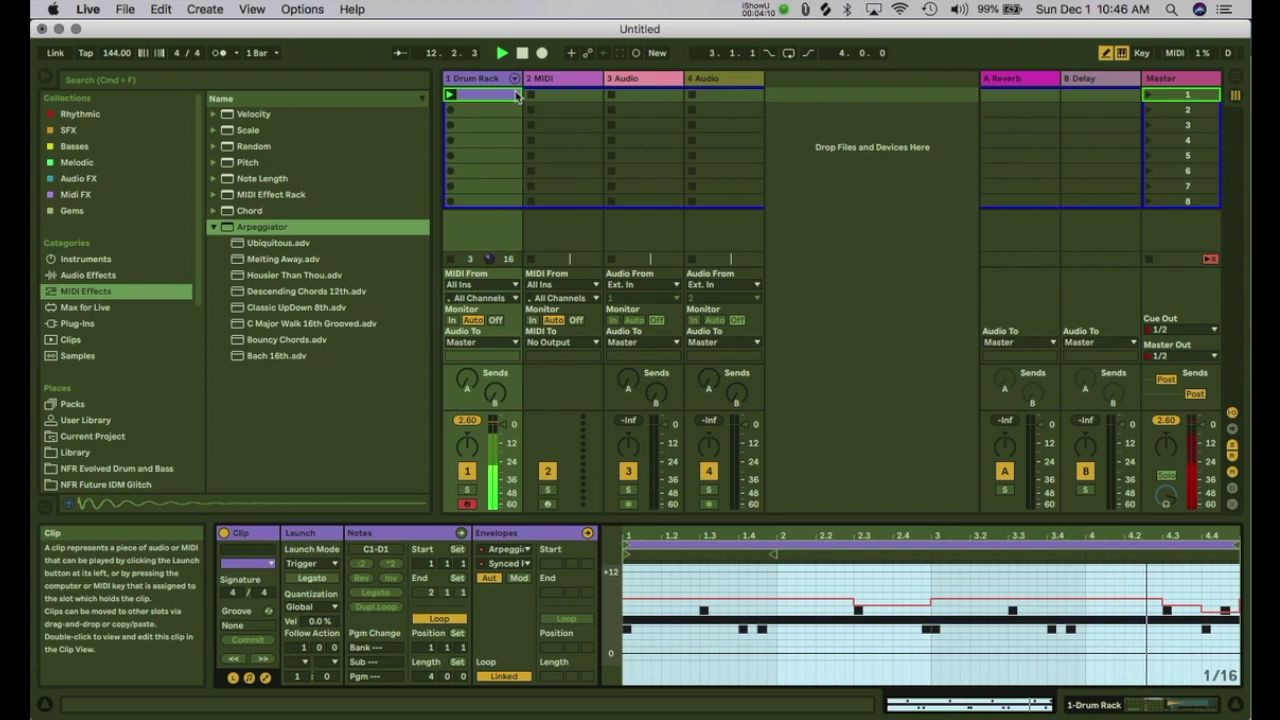
Step: Set the clip's loop length to 8 bars and duplicate all its notes into bars 5 to 8
{"action": "left_click", "coordinate": [478, 97]}
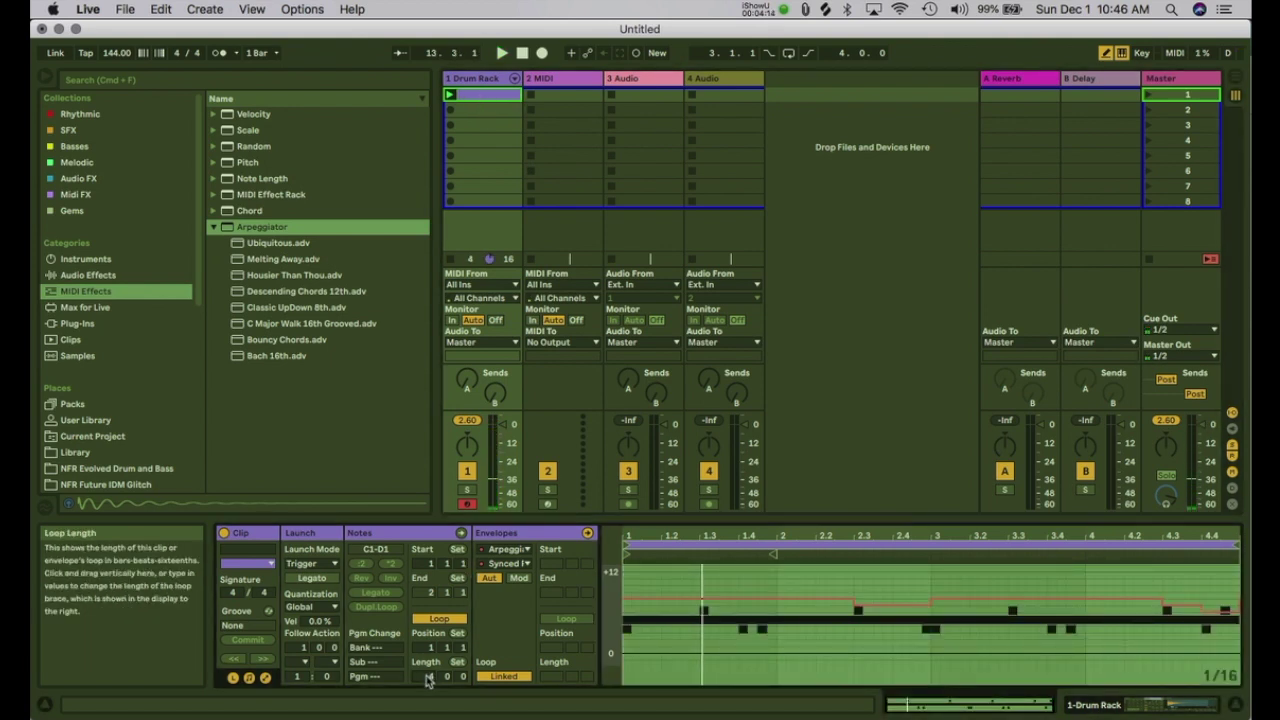
{"action": "type", "text": "8"}
{"action": "key", "text": "Return"}
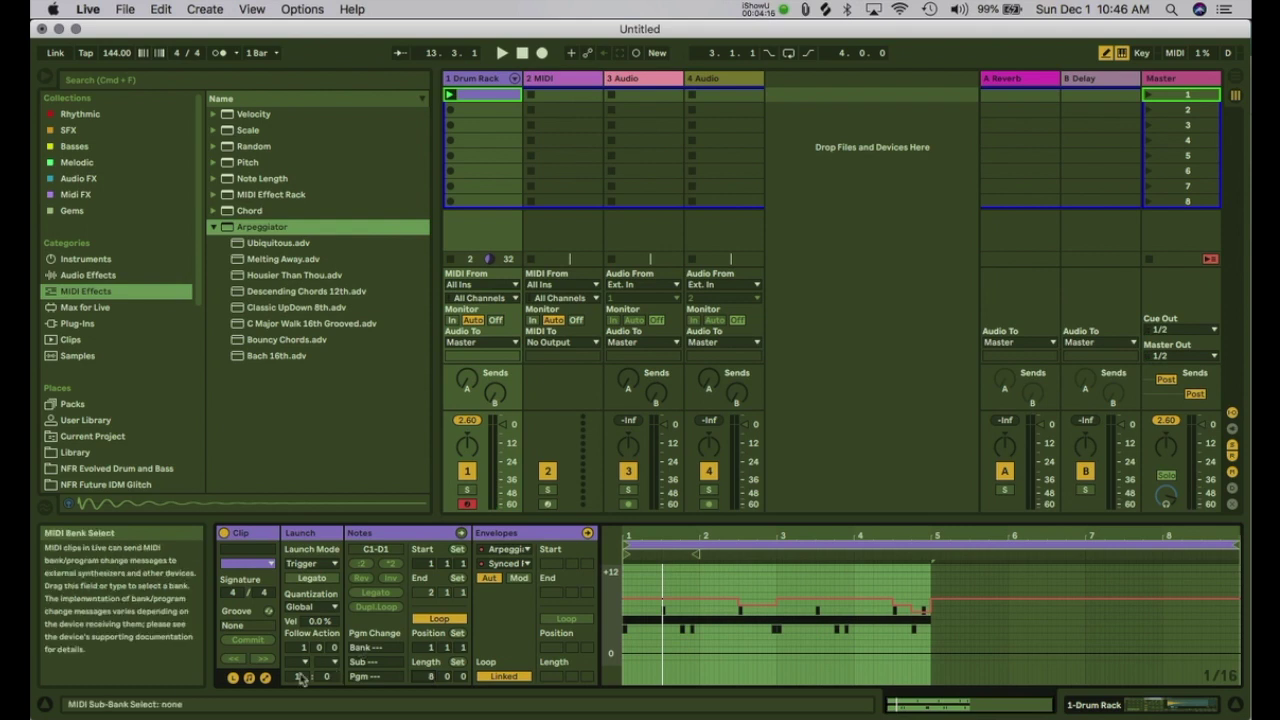
{"action": "left_click", "coordinate": [461, 532]}
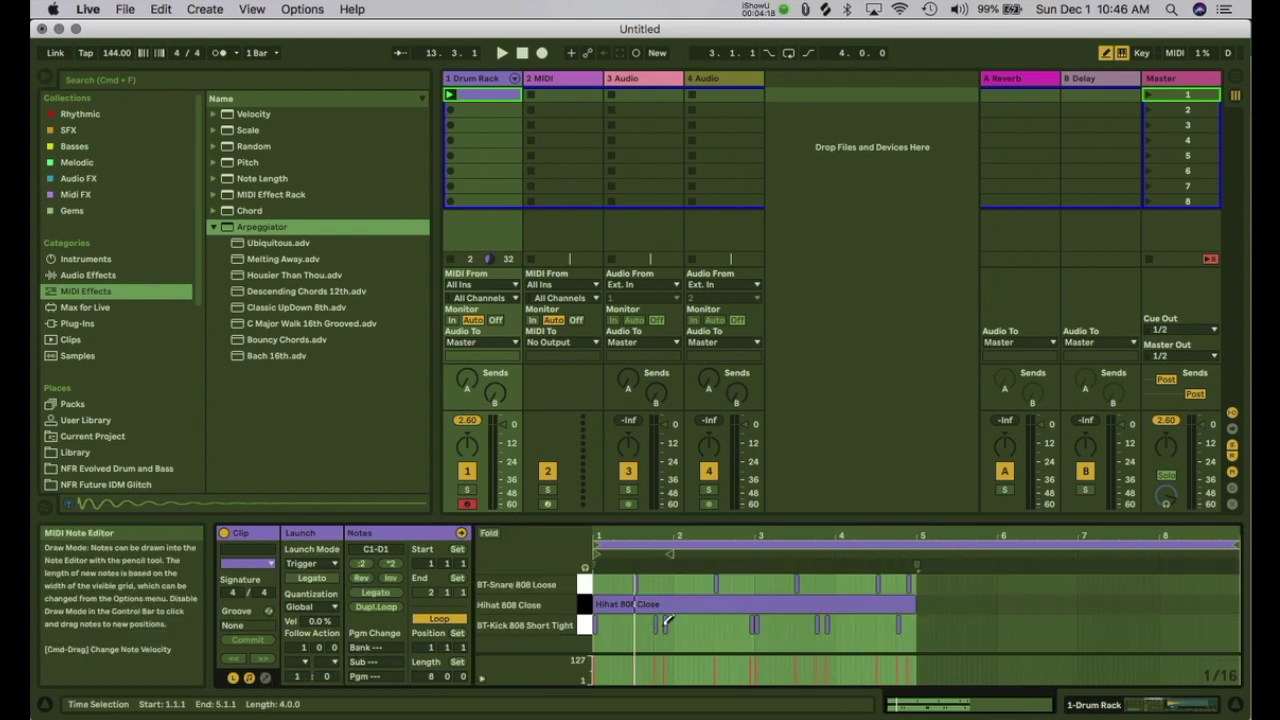
{"action": "key", "text": "b"}
{"action": "key", "text": "super+a"}
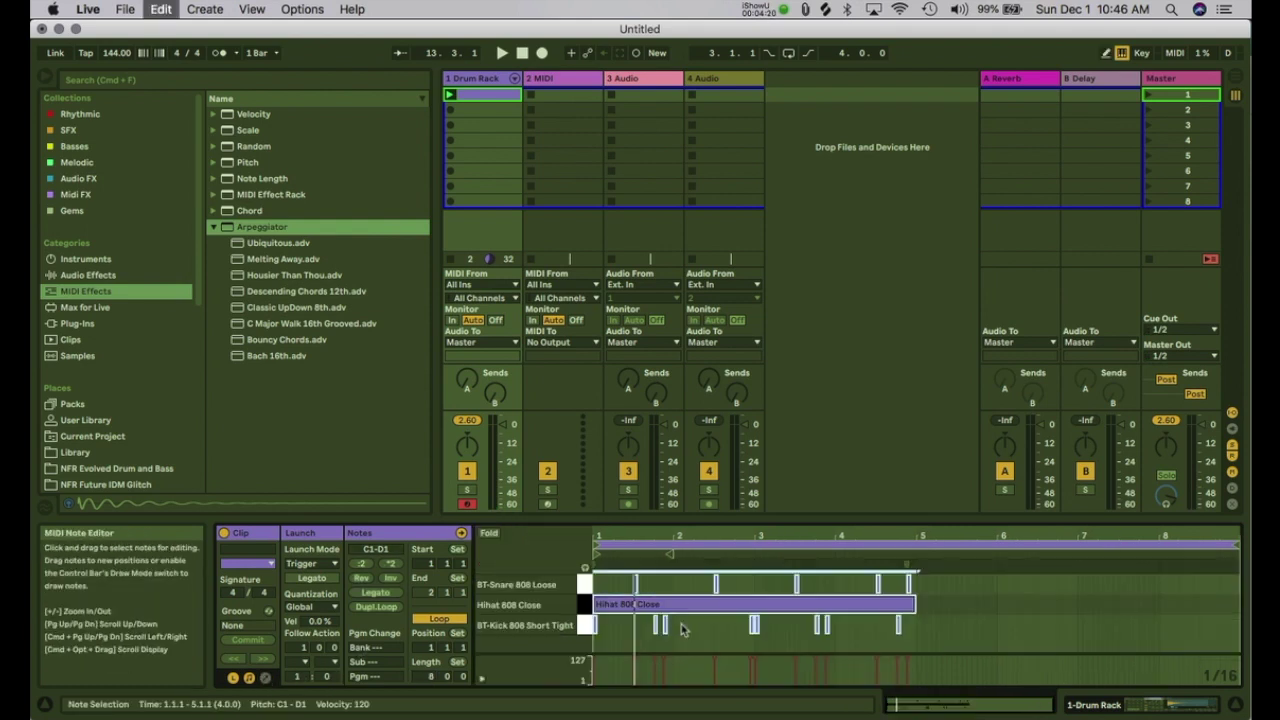
{"action": "key", "text": "super+d"}
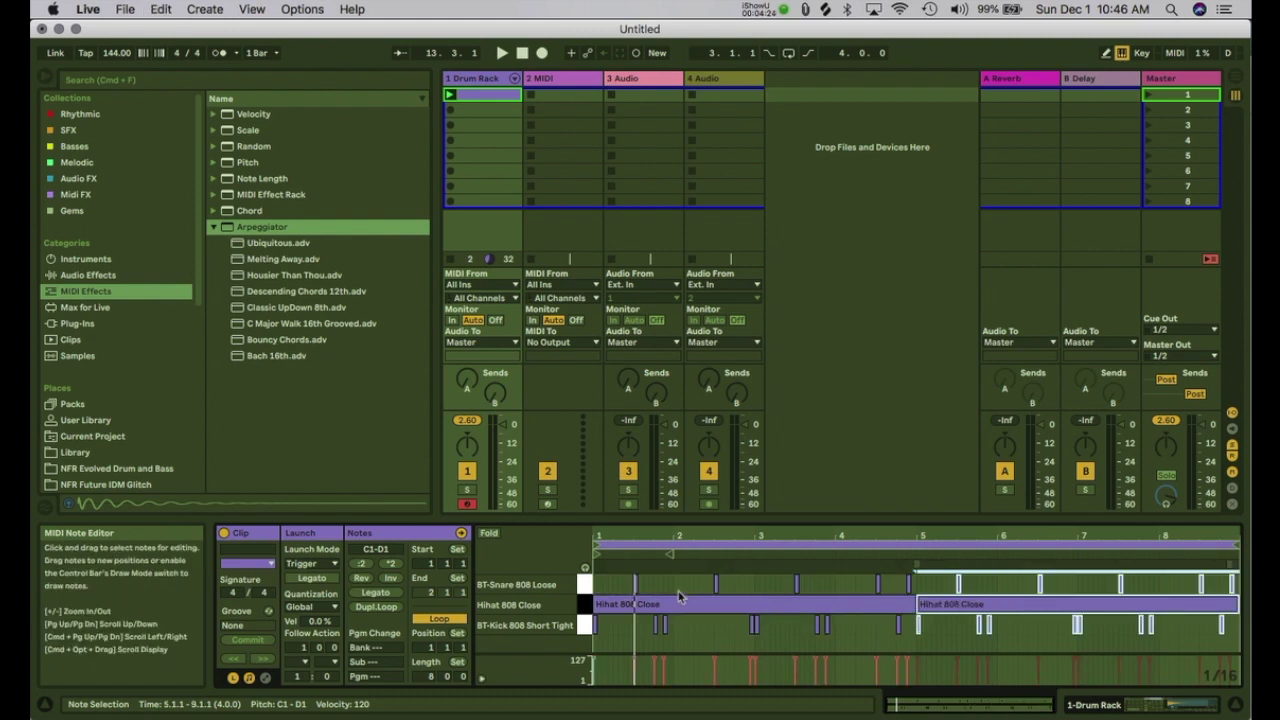
Step: Draw stepped Arpeggiator rates across bars 5 to 8, with 1/6 opening bar 7, 1/24 from 7.3 and faster steps in bar 8
{"action": "left_click", "coordinate": [265, 677]}
{"action": "key", "text": "b"}
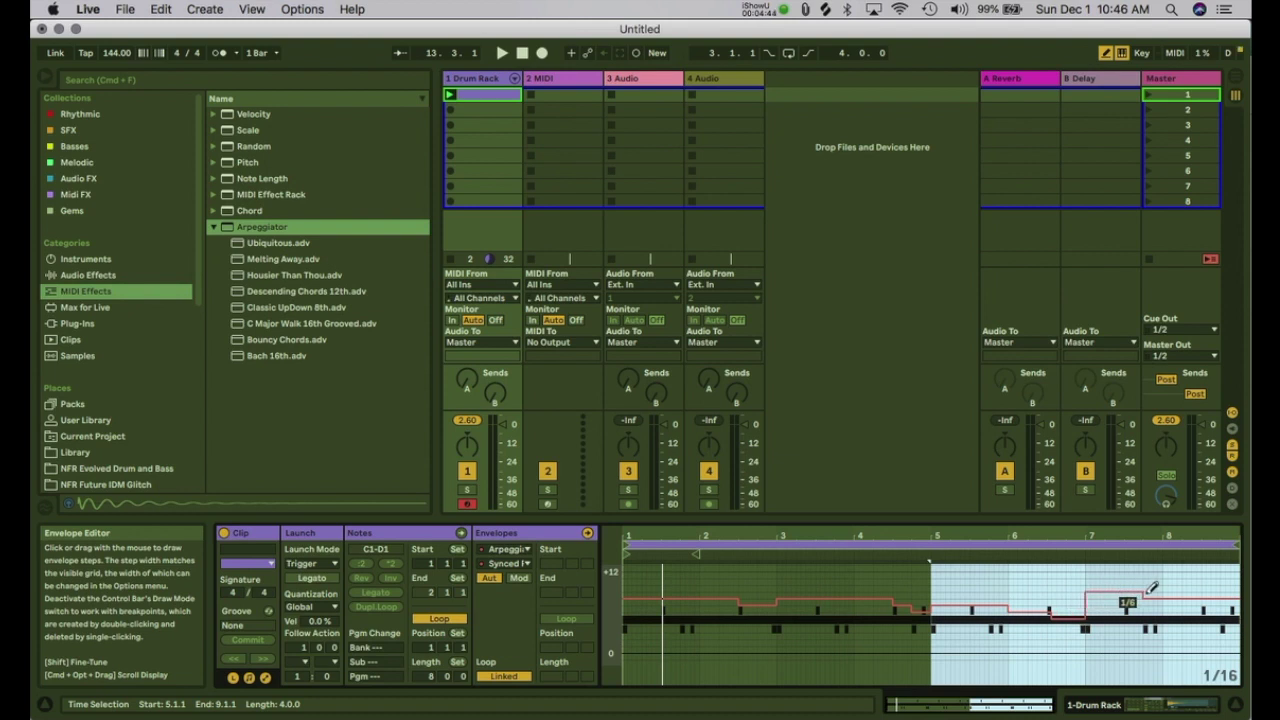
{"action": "left_click_drag", "start_coordinate": [1160, 603], "coordinate": [1135, 602]}
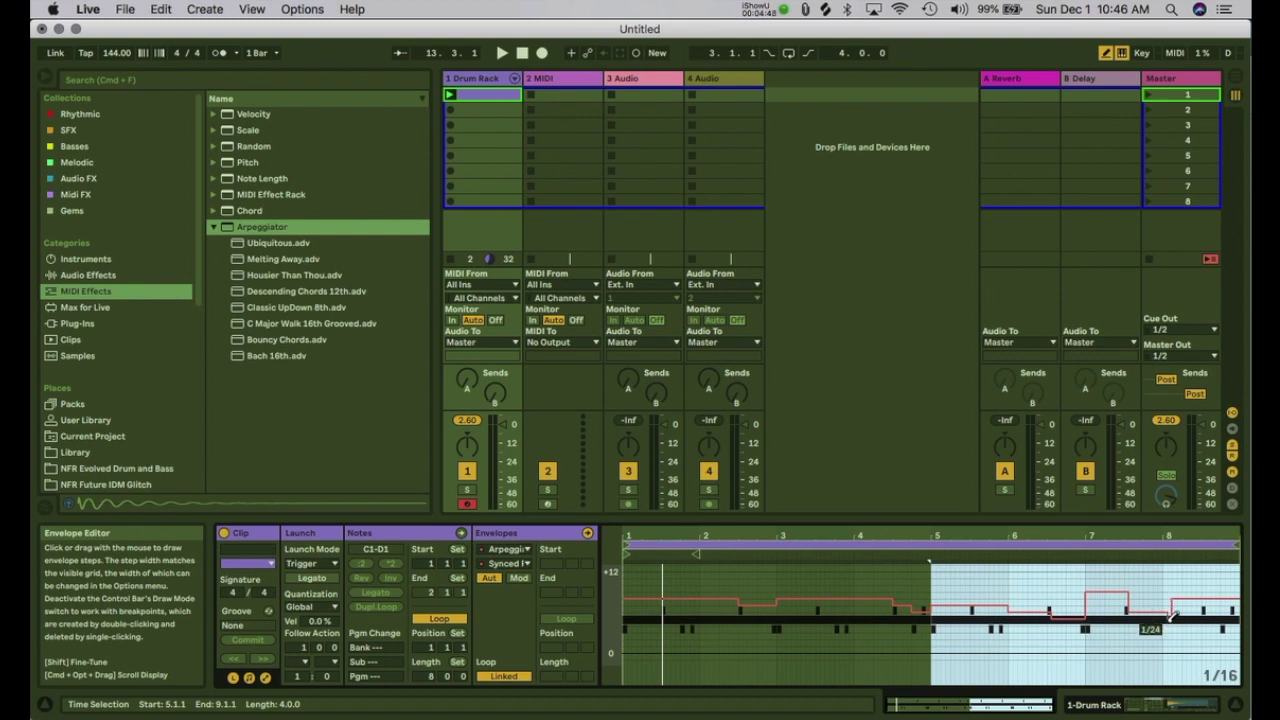
{"action": "left_click_drag", "start_coordinate": [1173, 622], "coordinate": [1197, 620]}
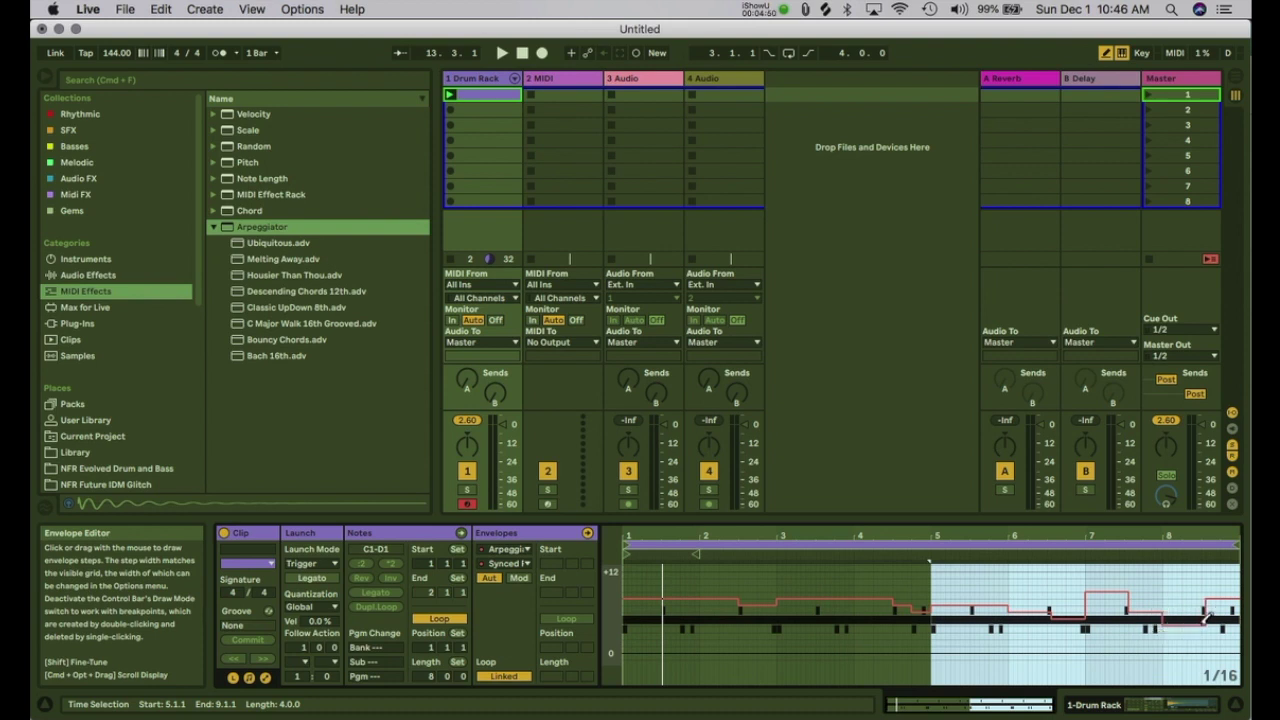
{"action": "mouse_move", "coordinate": [1210, 606]}
{"action": "left_mouse_down"}
{"action": "mouse_move", "coordinate": [1208, 628]}
{"action": "mouse_move", "coordinate": [1241, 628]}
{"action": "left_mouse_up"}
Step: Draw a brief 1/6 rate spike just before 8.4 in the Arpeggiator envelope and play the clip
{"action": "left_click_drag", "start_coordinate": [1218, 536], "coordinate": [1150, 536]}
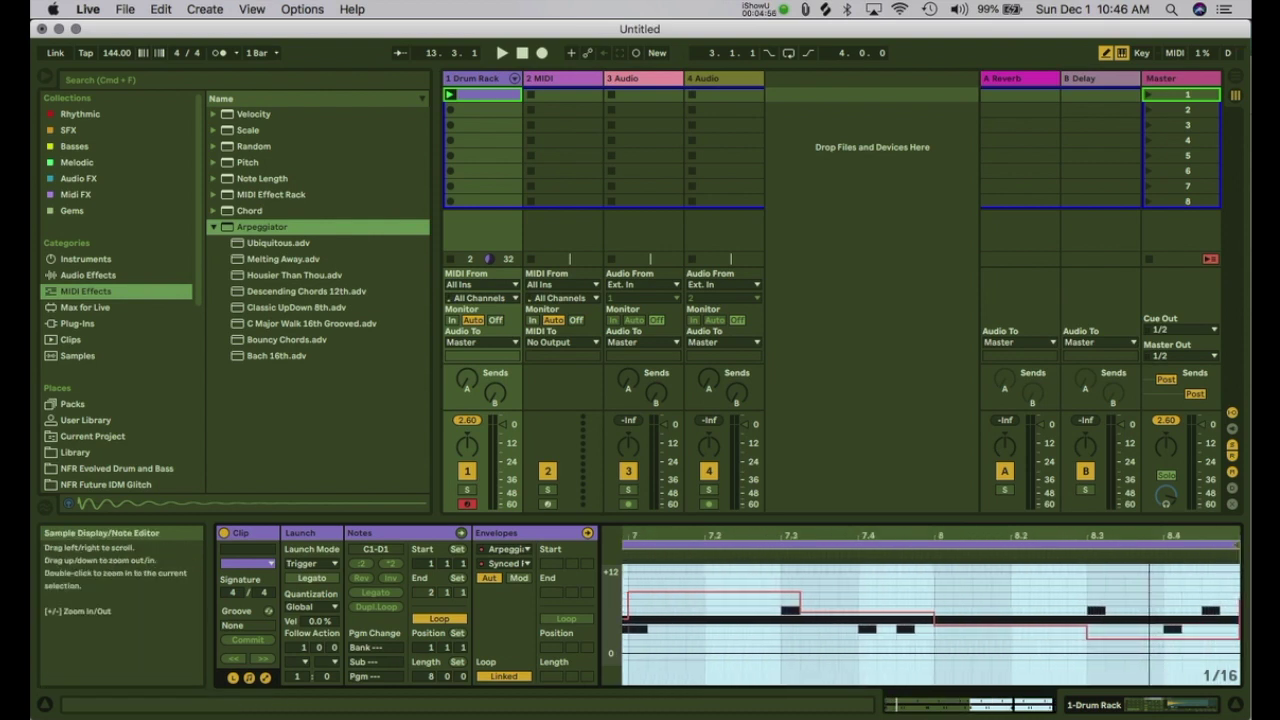
{"action": "left_click_drag", "start_coordinate": [1156, 632], "coordinate": [1153, 612]}
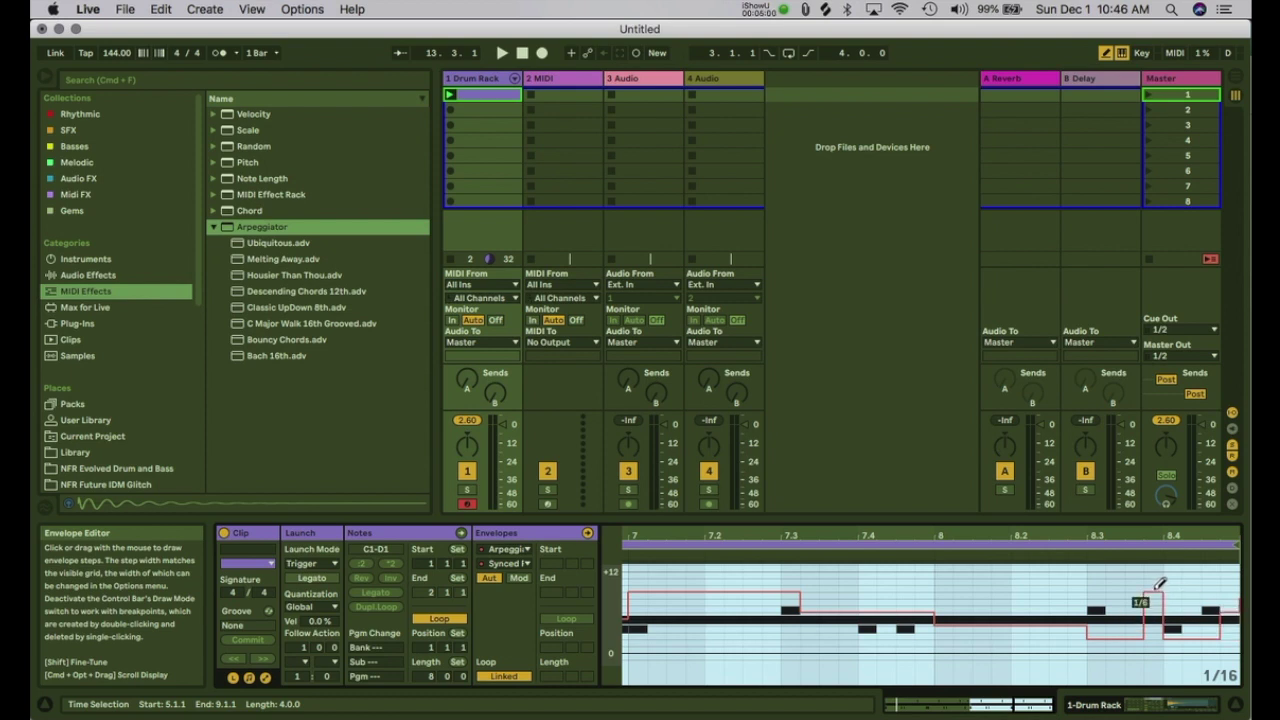
{"action": "key", "text": "space"}
{"action": "left_click_drag", "start_coordinate": [1010, 536], "coordinate": [1182, 537]}
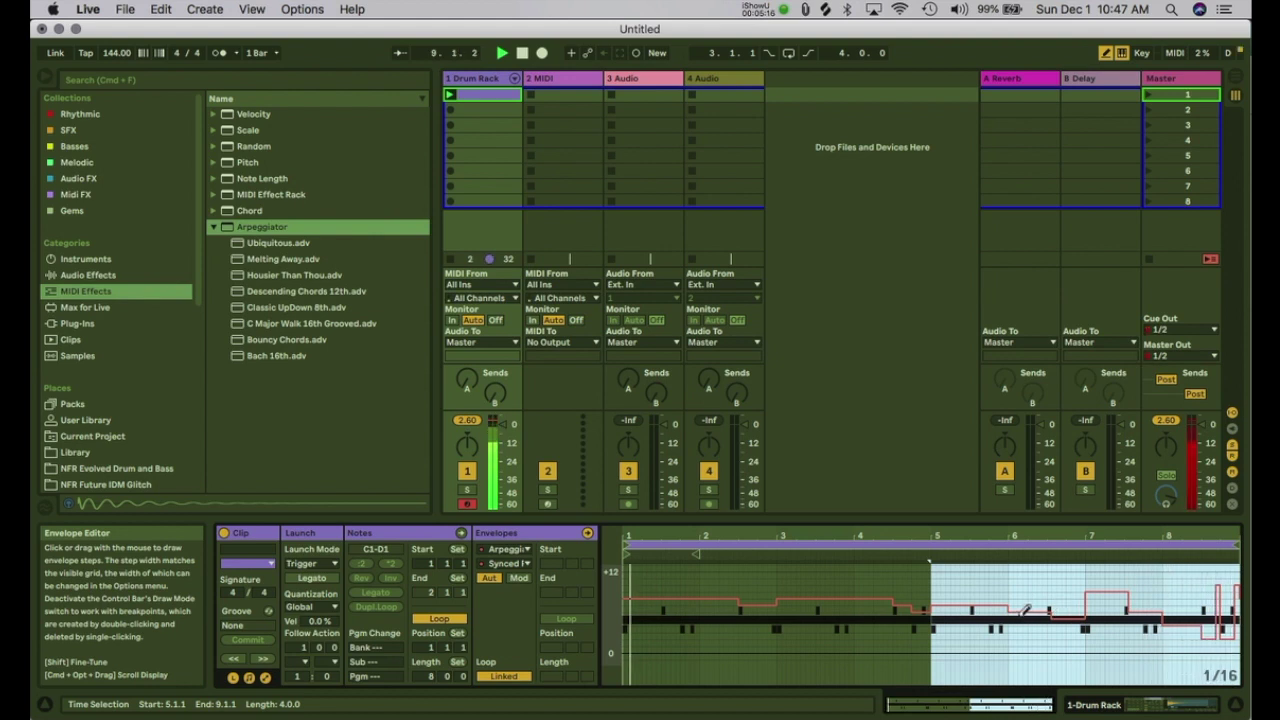
Step: Level bar 5's Arpeggiator rate with the start of bar 6 and draw a dip to 1/32 at 6.4
{"action": "mouse_move", "coordinate": [934, 614]}
{"action": "left_mouse_down"}
{"action": "mouse_move", "coordinate": [1008, 608]}
{"action": "mouse_move", "coordinate": [992, 608]}
{"action": "left_mouse_up"}
{"action": "left_click", "coordinate": [937, 607]}
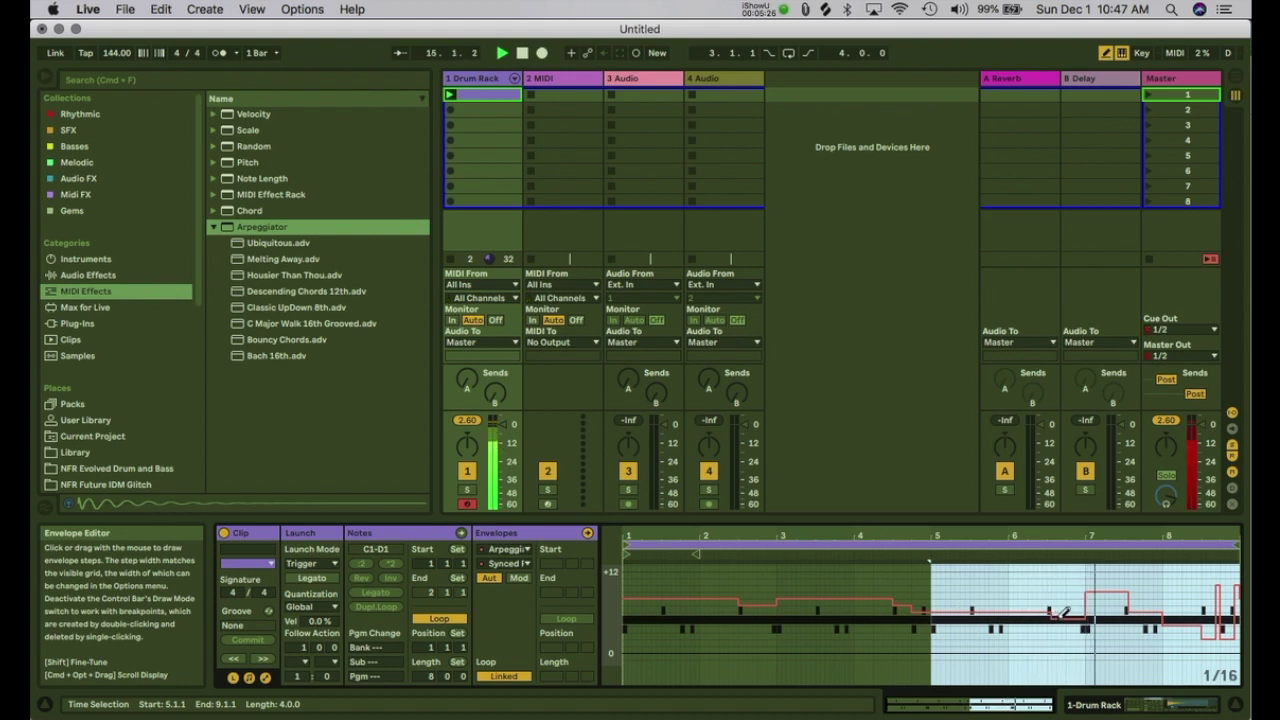
{"action": "scroll", "coordinate": [1065, 612], "scroll_direction": "up", "scroll_amount": 3}
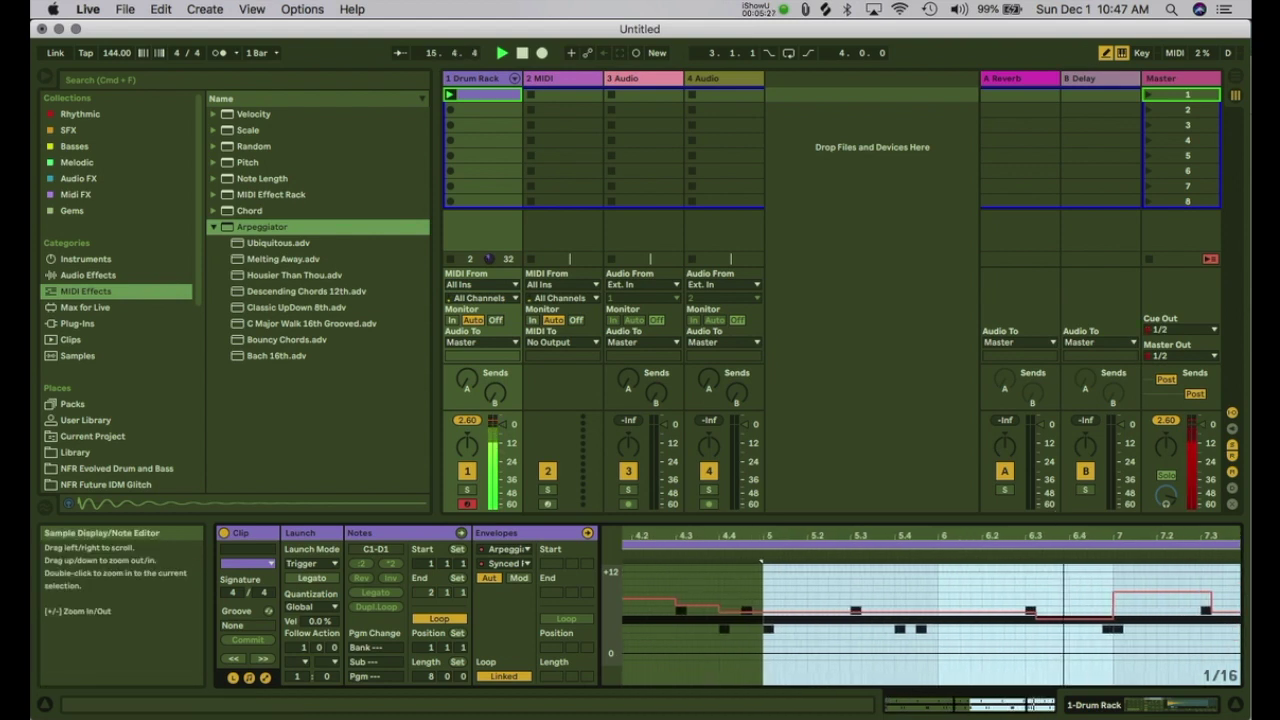
{"action": "left_click", "coordinate": [1047, 612]}
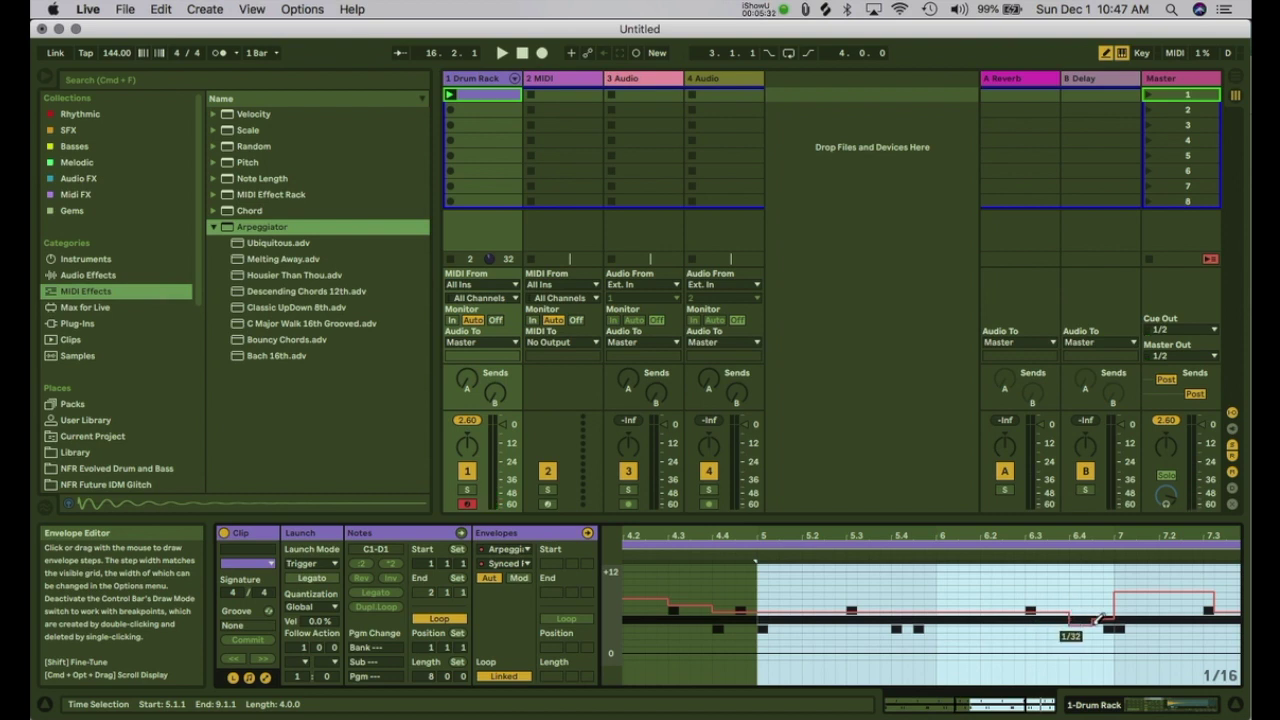
{"action": "scroll", "coordinate": [1090, 626], "scroll_direction": "down", "scroll_amount": 3}
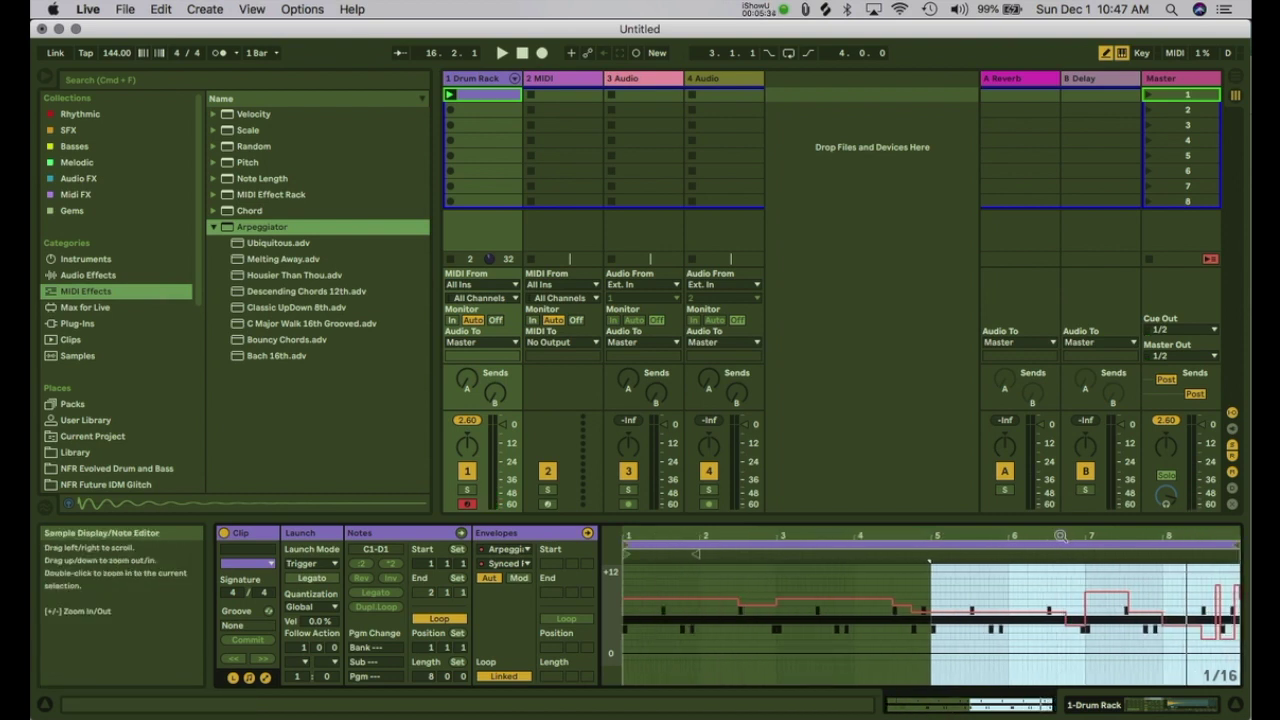
Step: Level the Arpeggiator rate envelope across the whole of bar 7 and at the start of bar 8 up to 8.3
{"action": "mouse_move", "coordinate": [1080, 537]}
{"action": "left_mouse_down"}
{"action": "mouse_move", "coordinate": [1080, 572]}
{"action": "mouse_move", "coordinate": [929, 547]}
{"action": "left_mouse_up"}
{"action": "mouse_move", "coordinate": [962, 603]}
{"action": "left_mouse_down"}
{"action": "mouse_move", "coordinate": [942, 610]}
{"action": "mouse_move", "coordinate": [1090, 600]}
{"action": "mouse_move", "coordinate": [1104, 618]}
{"action": "left_mouse_up"}
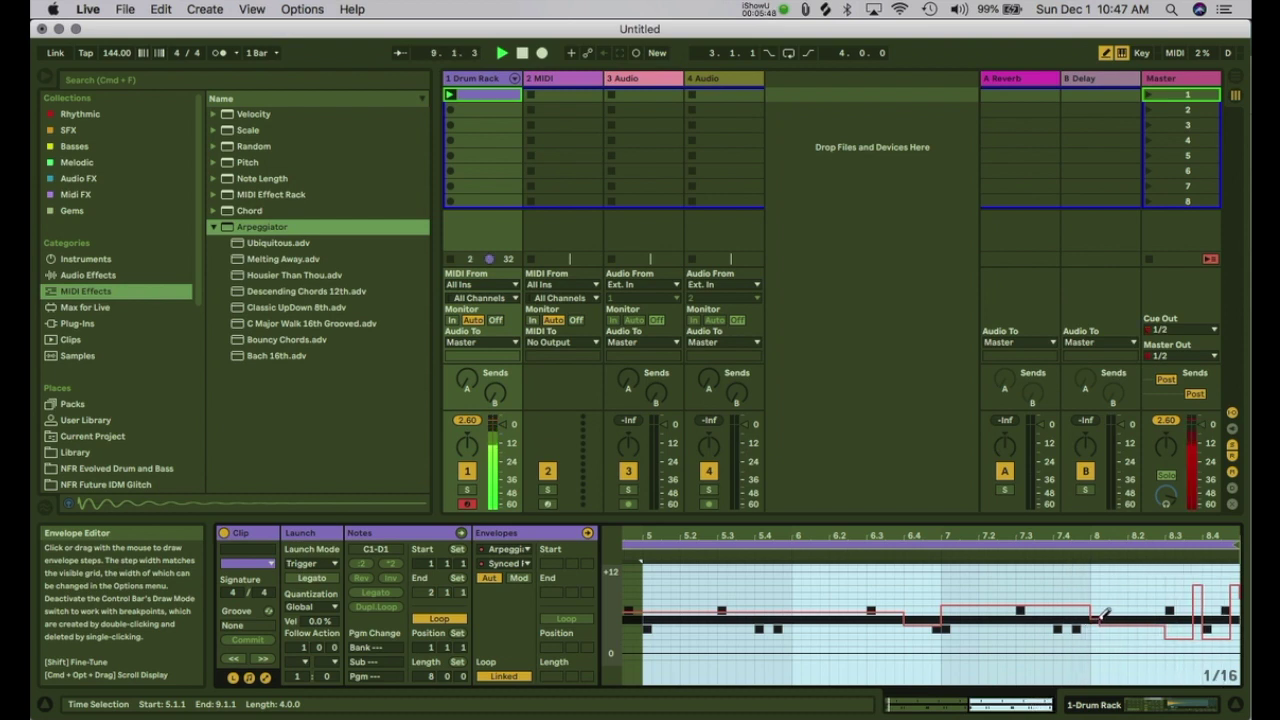
{"action": "left_click_drag", "start_coordinate": [1097, 606], "coordinate": [1164, 609]}
{"action": "left_click_drag", "start_coordinate": [1160, 536], "coordinate": [1160, 510]}
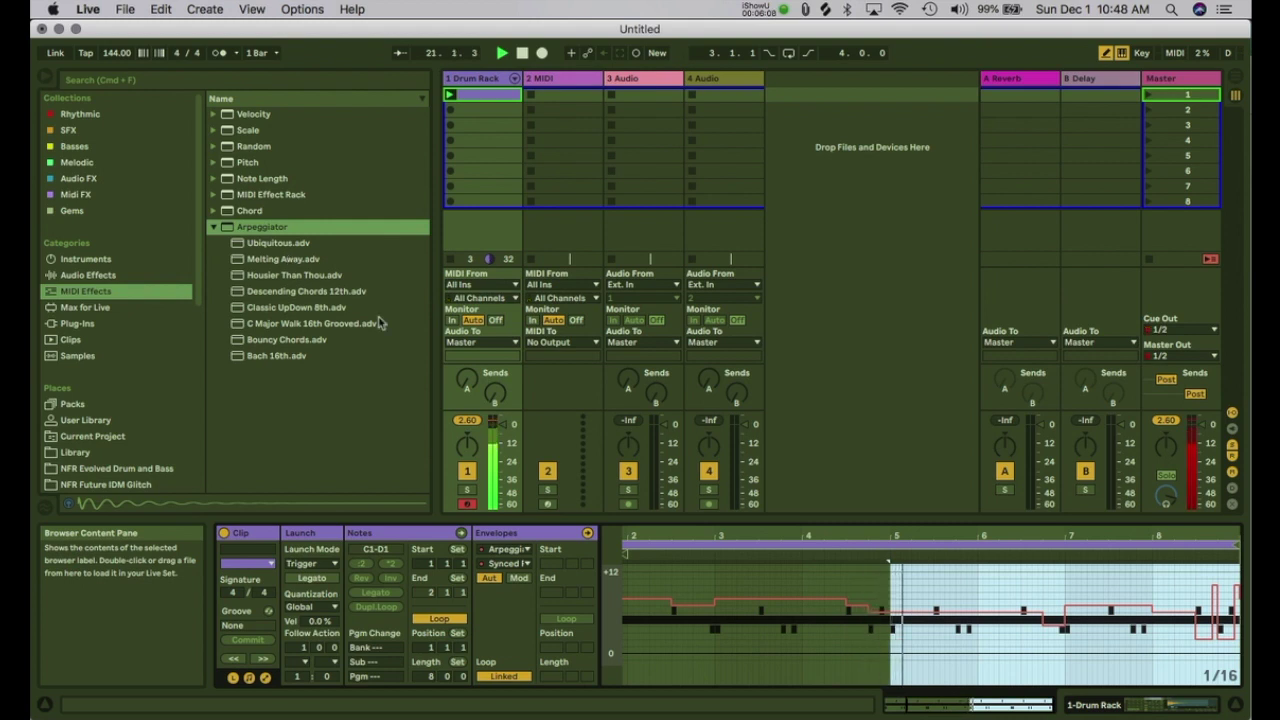
Step: Raise bar 5's Arpeggiator rate to 1/8 and play the clip to hear the hi-hat rolls
{"action": "left_click_drag", "start_coordinate": [901, 592], "coordinate": [980, 592]}
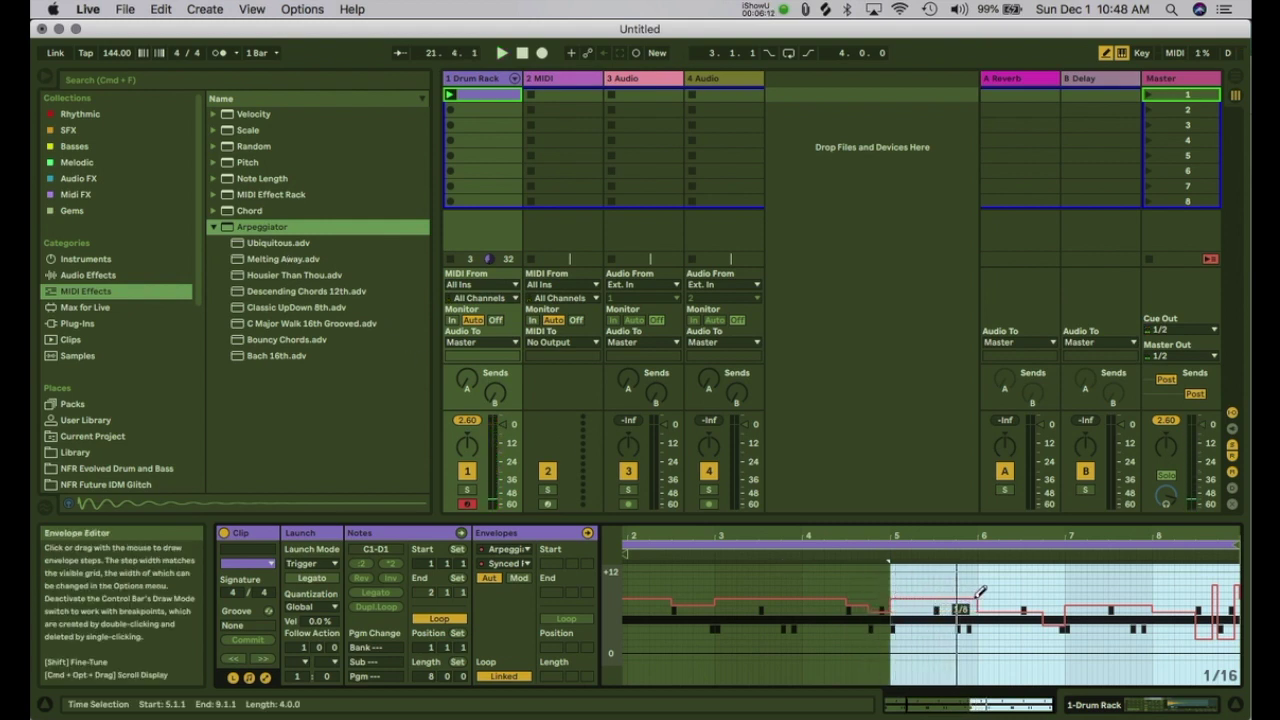
{"action": "key", "text": "space"}
{"action": "left_click_drag", "start_coordinate": [924, 537], "coordinate": [915, 557]}
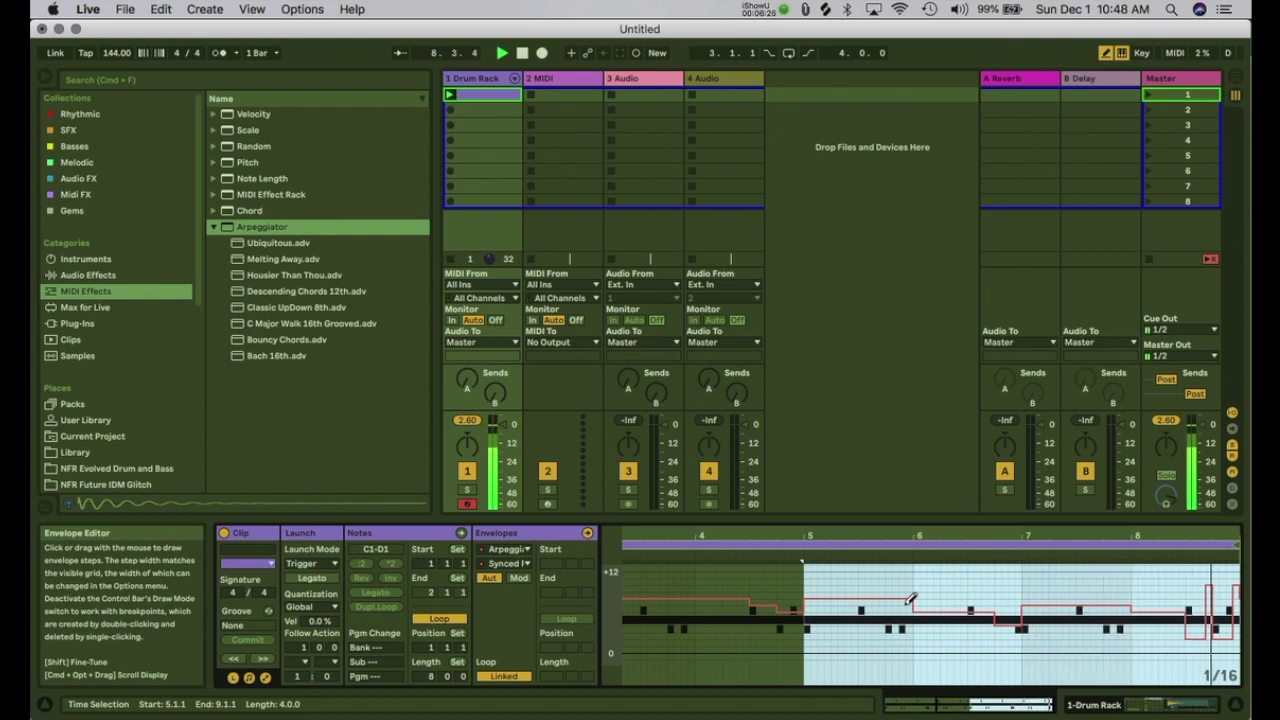
{"action": "left_click_drag", "start_coordinate": [837, 537], "coordinate": [835, 500]}
{"action": "key", "text": "space"}
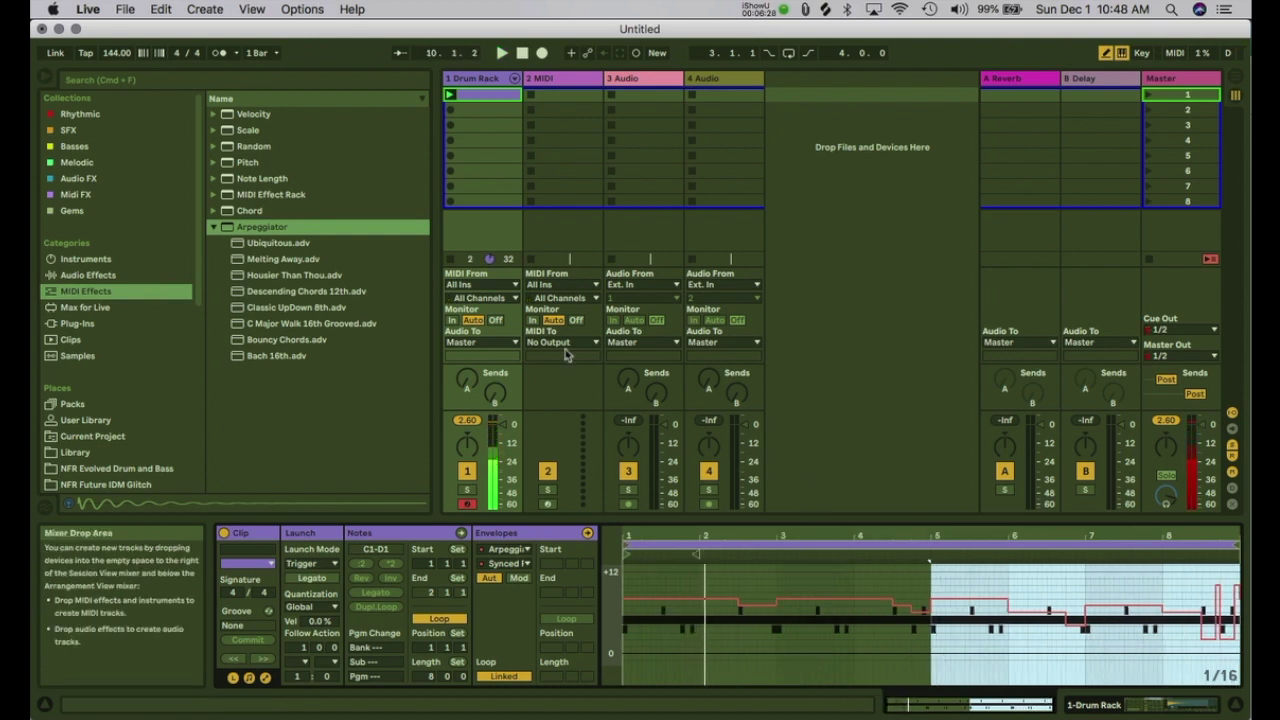
Step: Load the Xfer Records Serum plug-in onto the empty second MIDI track
{"action": "left_click", "coordinate": [563, 95]}
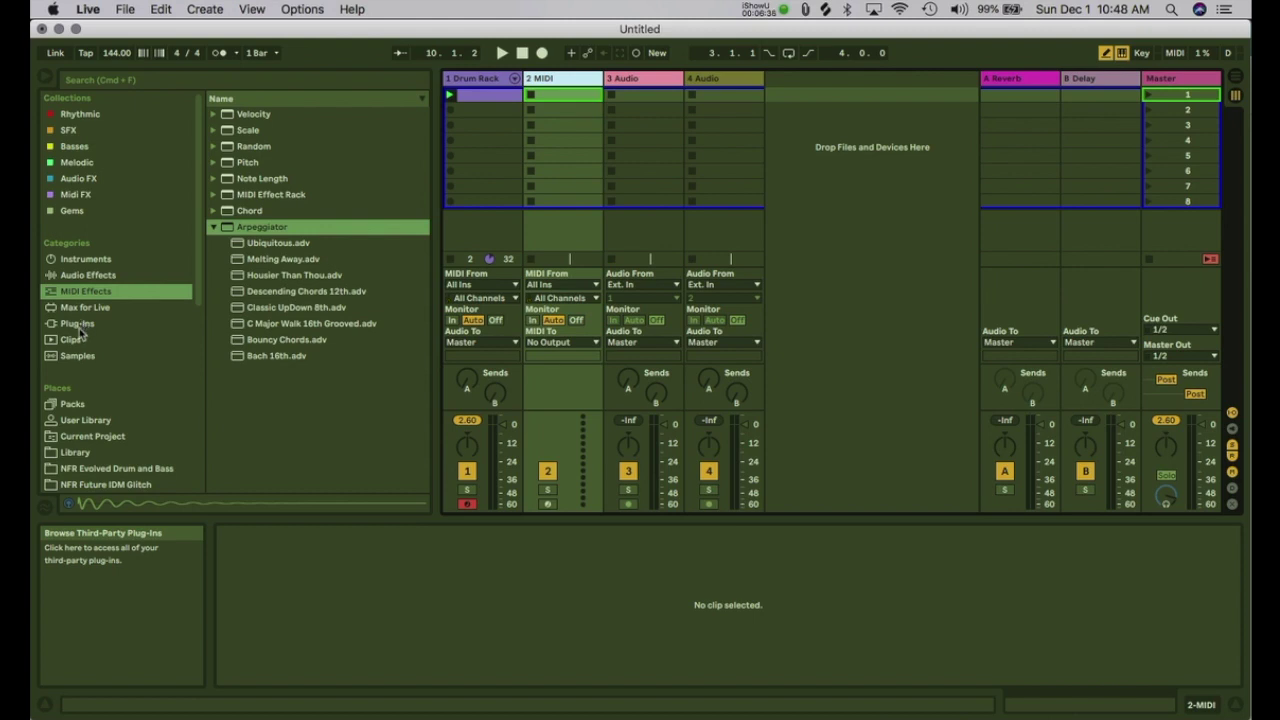
{"action": "left_click", "coordinate": [96, 421]}
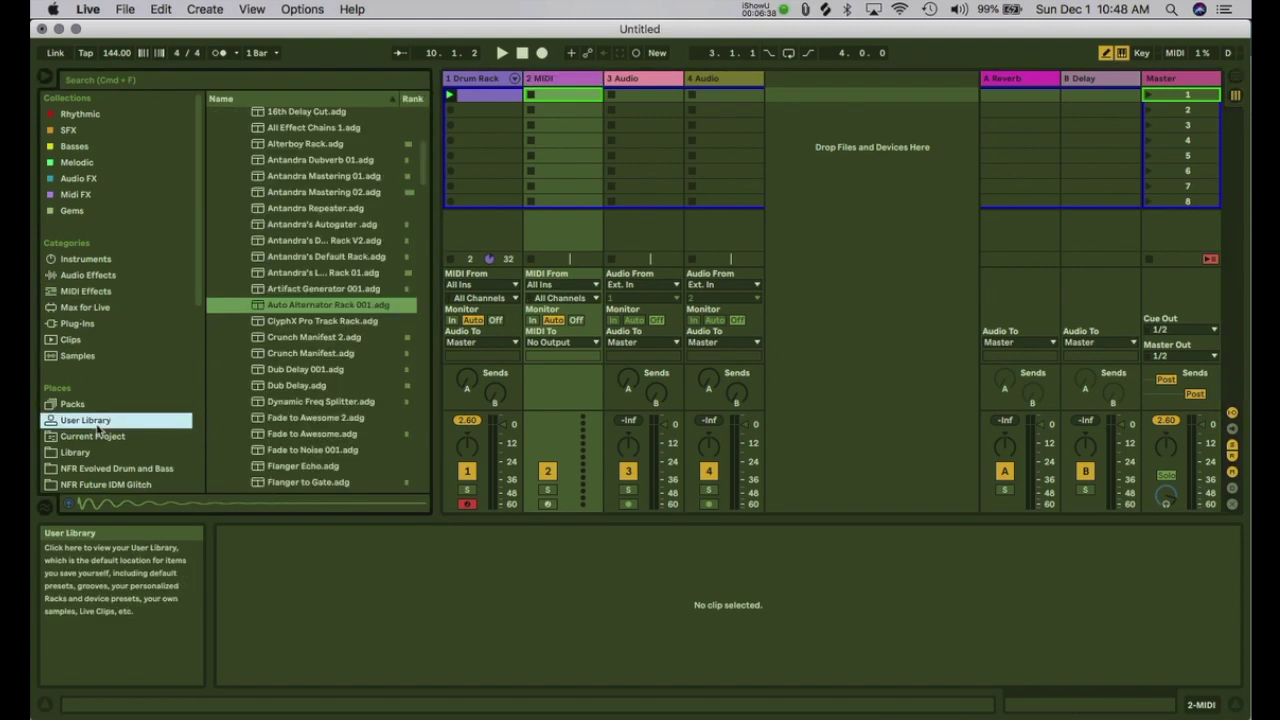
{"action": "left_click", "coordinate": [85, 278]}
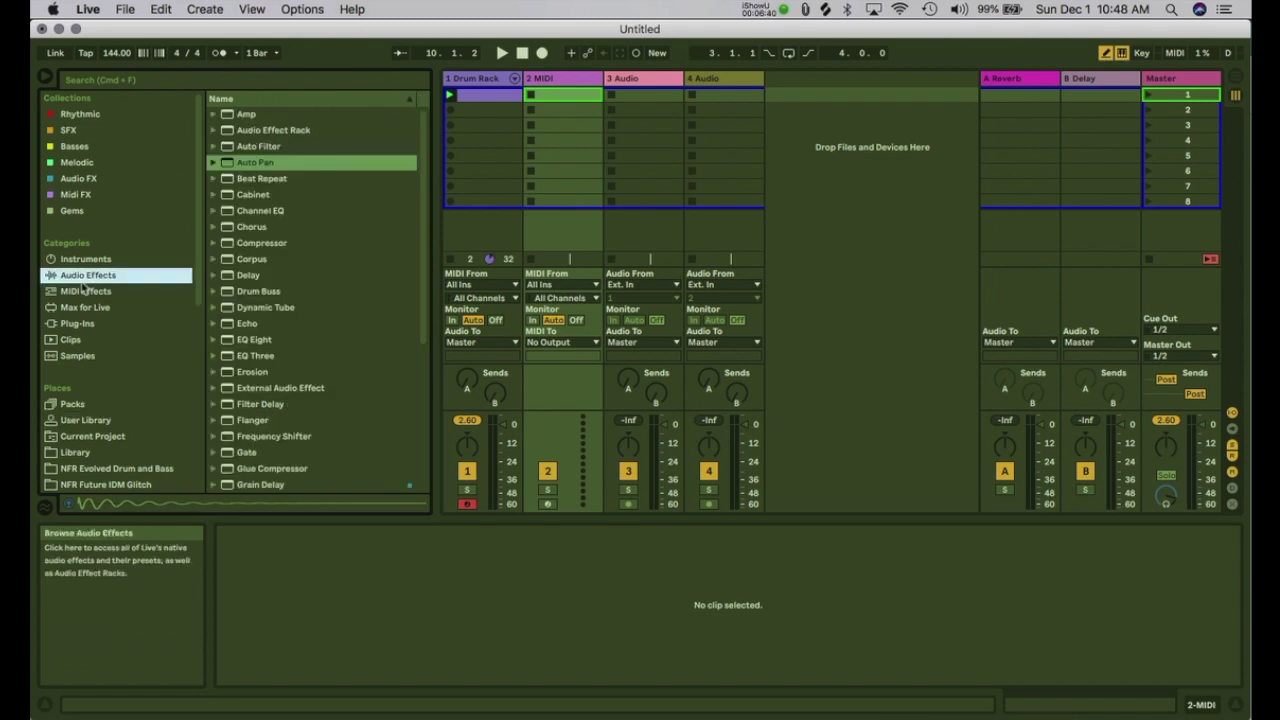
{"action": "left_click", "coordinate": [82, 325]}
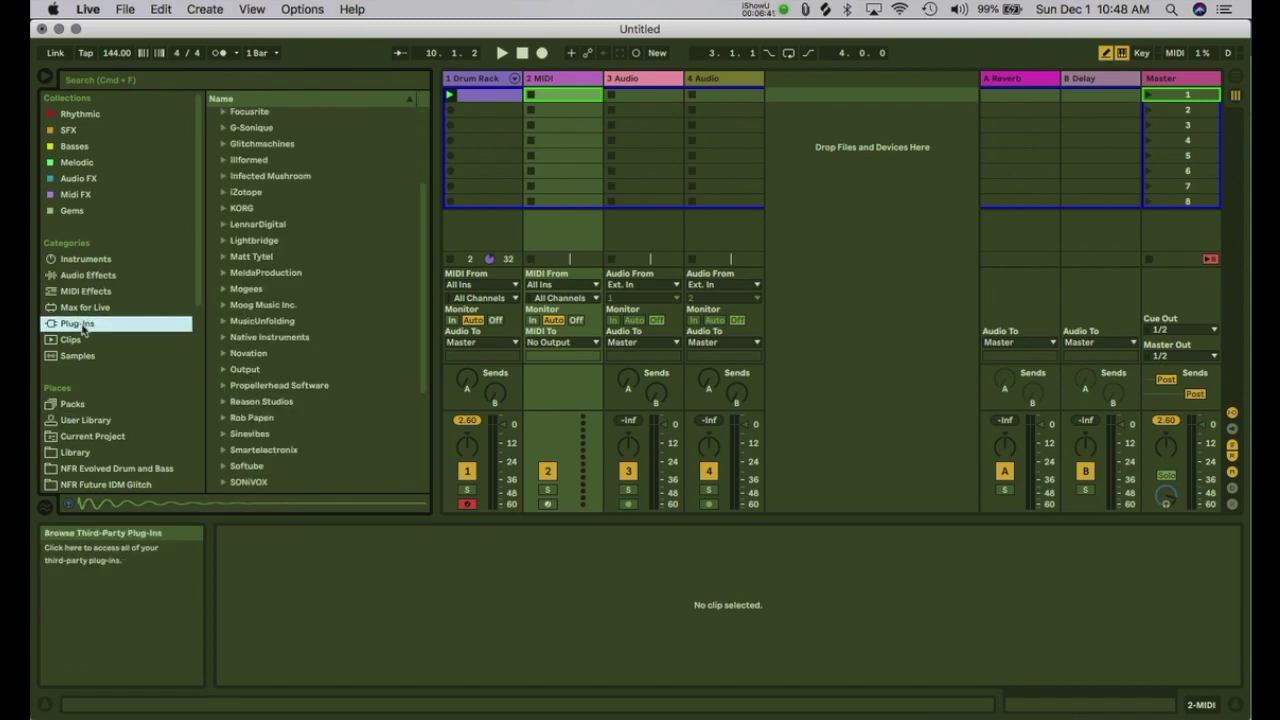
{"action": "left_click", "coordinate": [99, 423]}
{"action": "left_click", "coordinate": [97, 323]}
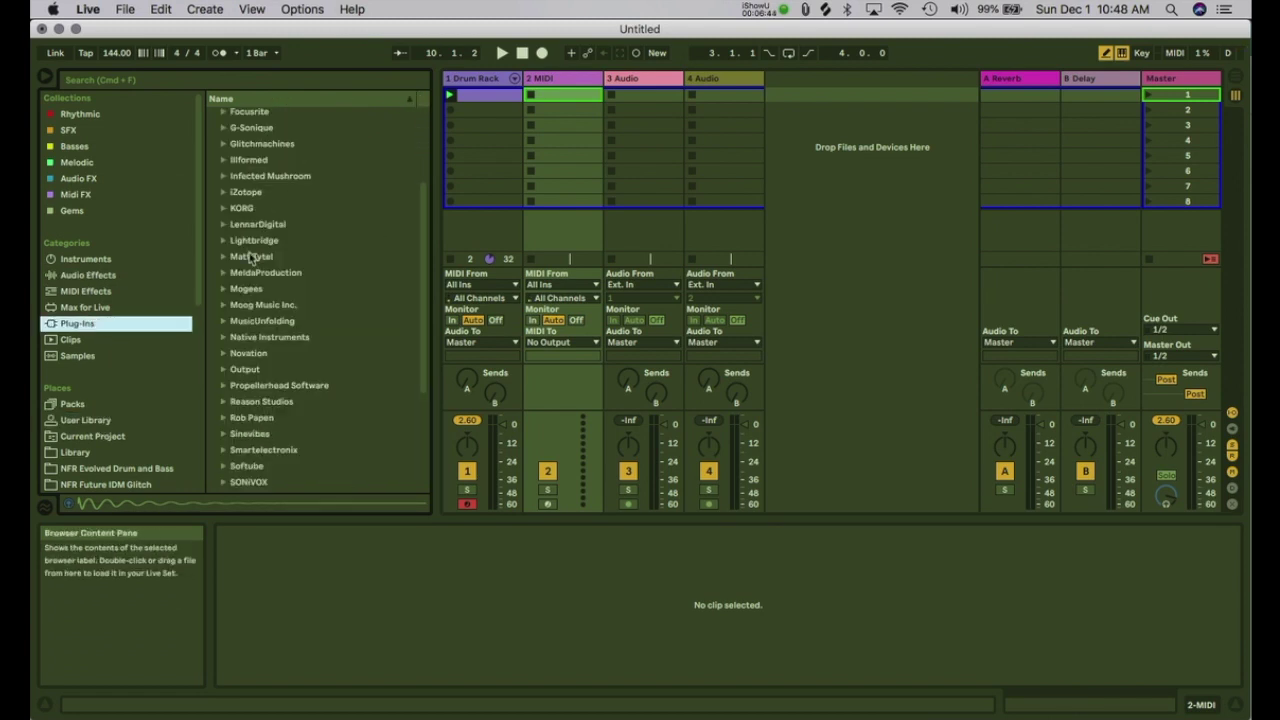
{"action": "scroll", "coordinate": [249, 288], "scroll_direction": "up", "scroll_amount": 3}
{"action": "scroll", "coordinate": [247, 292], "scroll_direction": "down", "scroll_amount": 5}
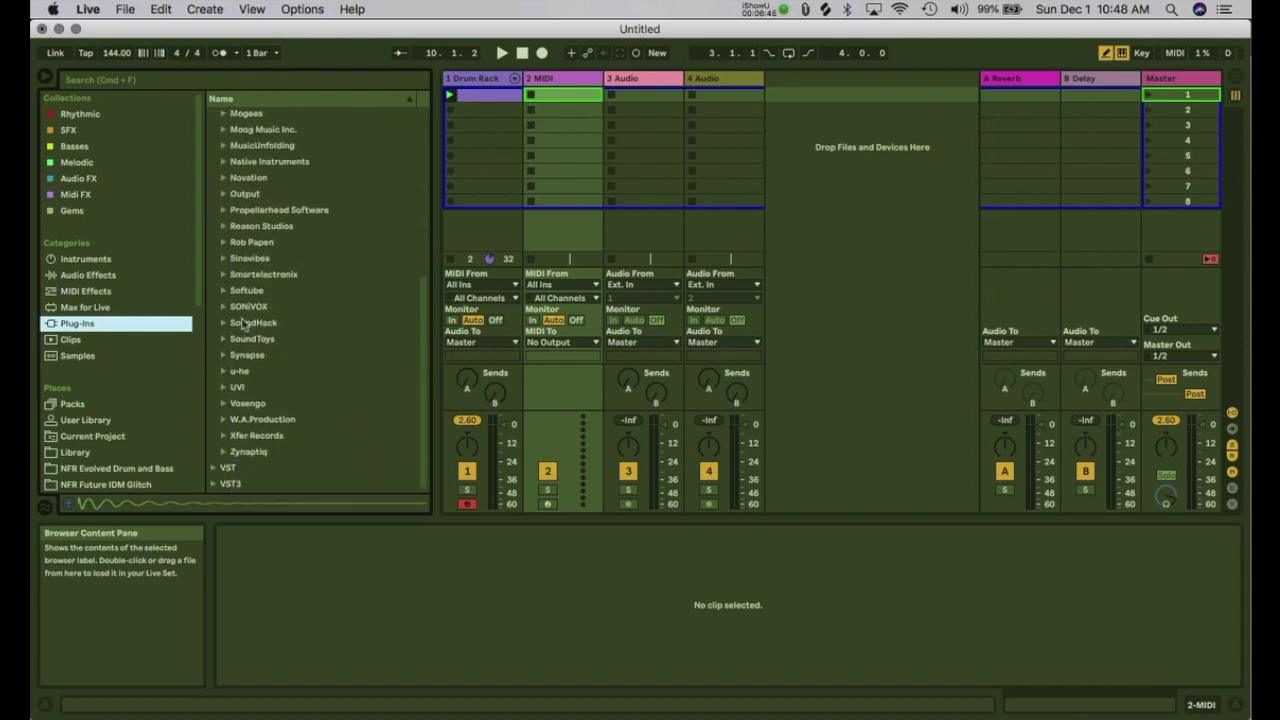
{"action": "left_click", "coordinate": [224, 437]}
{"action": "scroll", "coordinate": [275, 412], "scroll_direction": "down", "scroll_amount": 3}
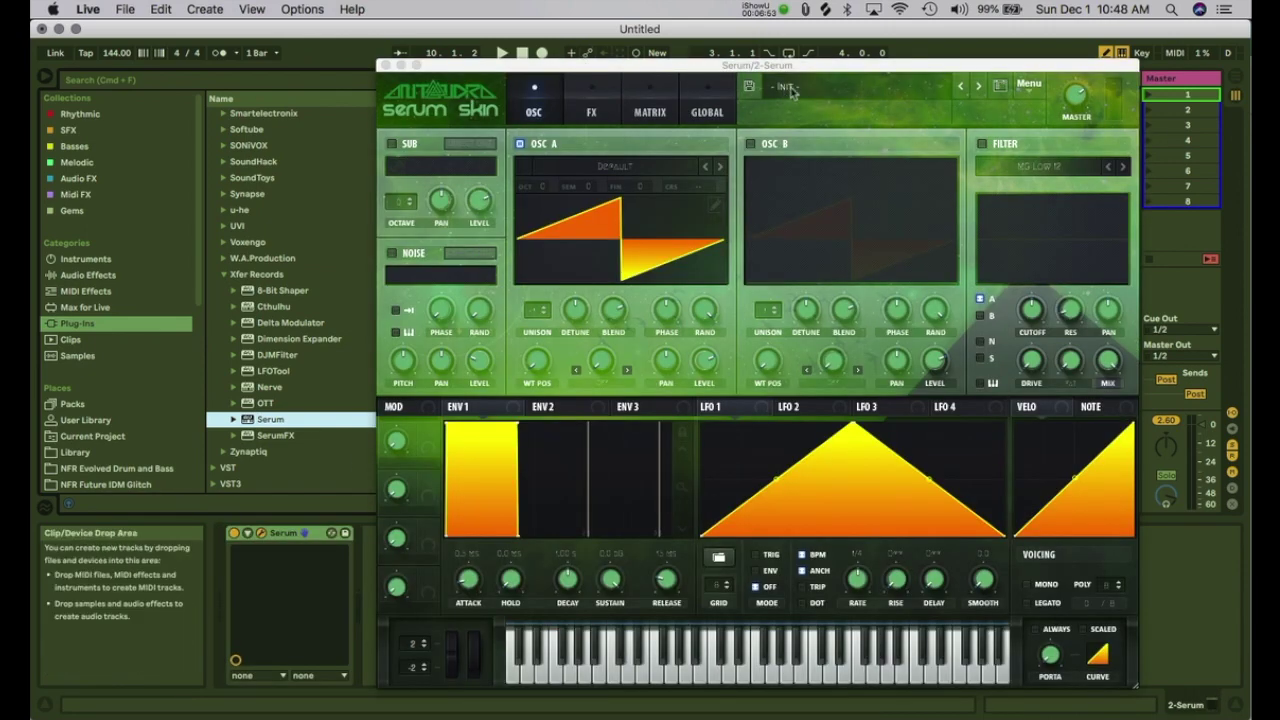
Step: Look through the 808 kick basses among Serum's User presets
{"action": "left_click", "coordinate": [810, 87]}
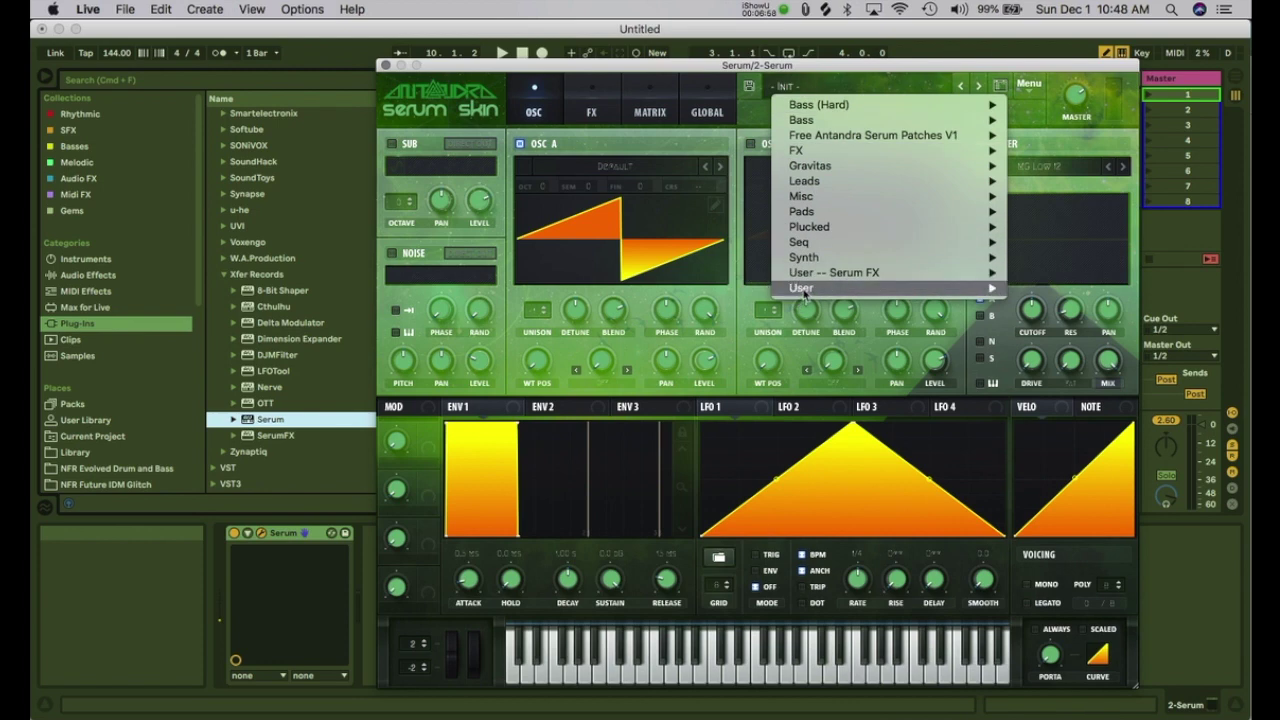
{"action": "mouse_move", "coordinate": [805, 290]}
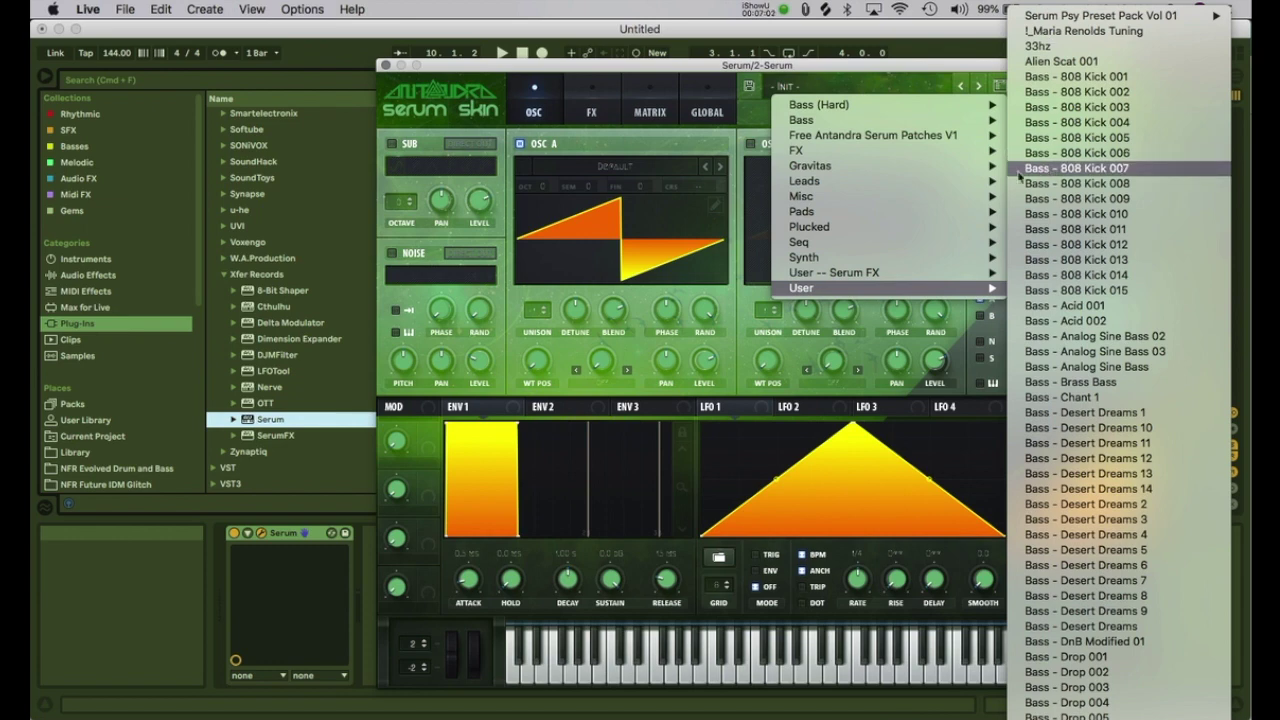
{"action": "left_click", "coordinate": [716, 72]}
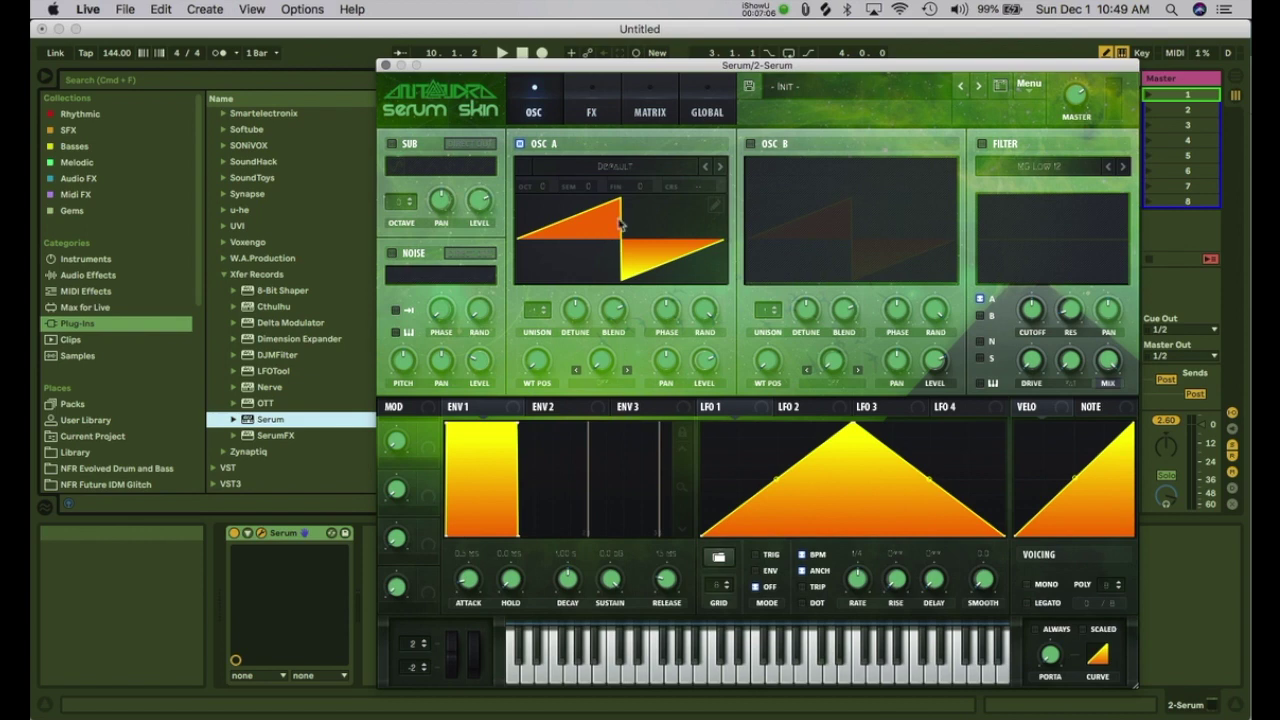
Step: Turn oscillator A's wavetable into a sine wave by drawing only the first harmonic in the wavetable editor
{"action": "left_click", "coordinate": [713, 207]}
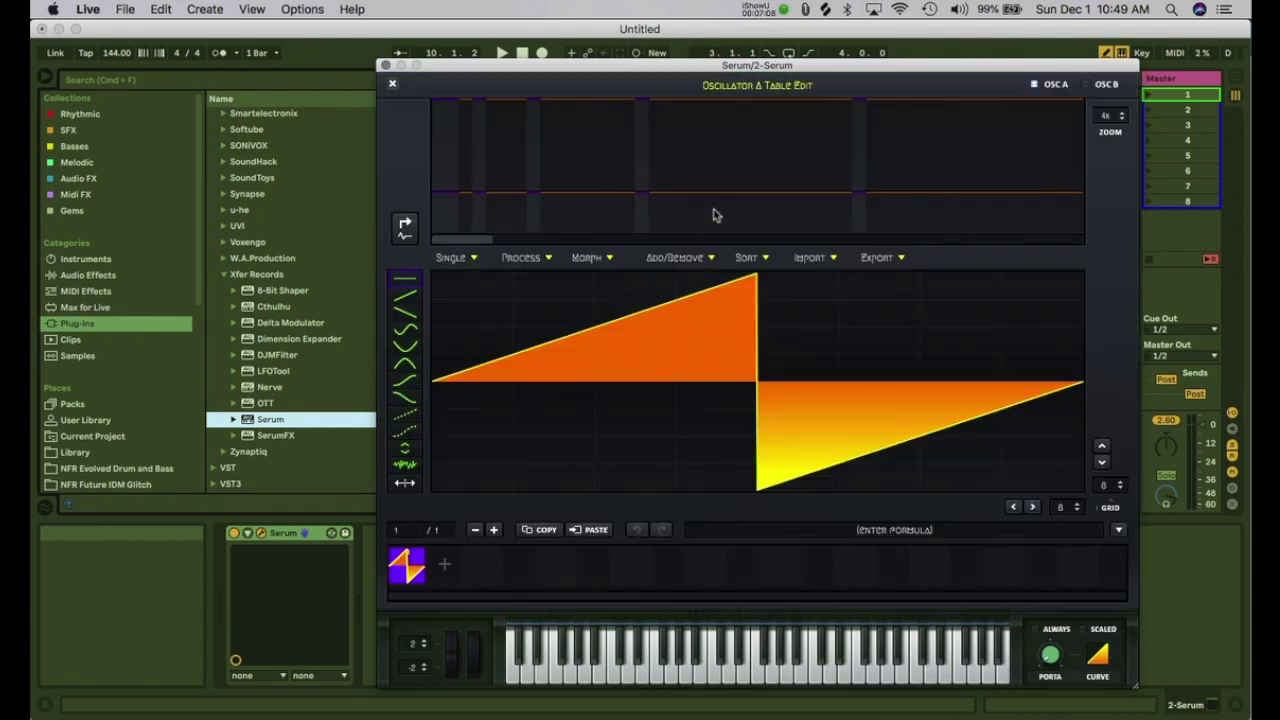
{"action": "left_click", "coordinate": [438, 115]}
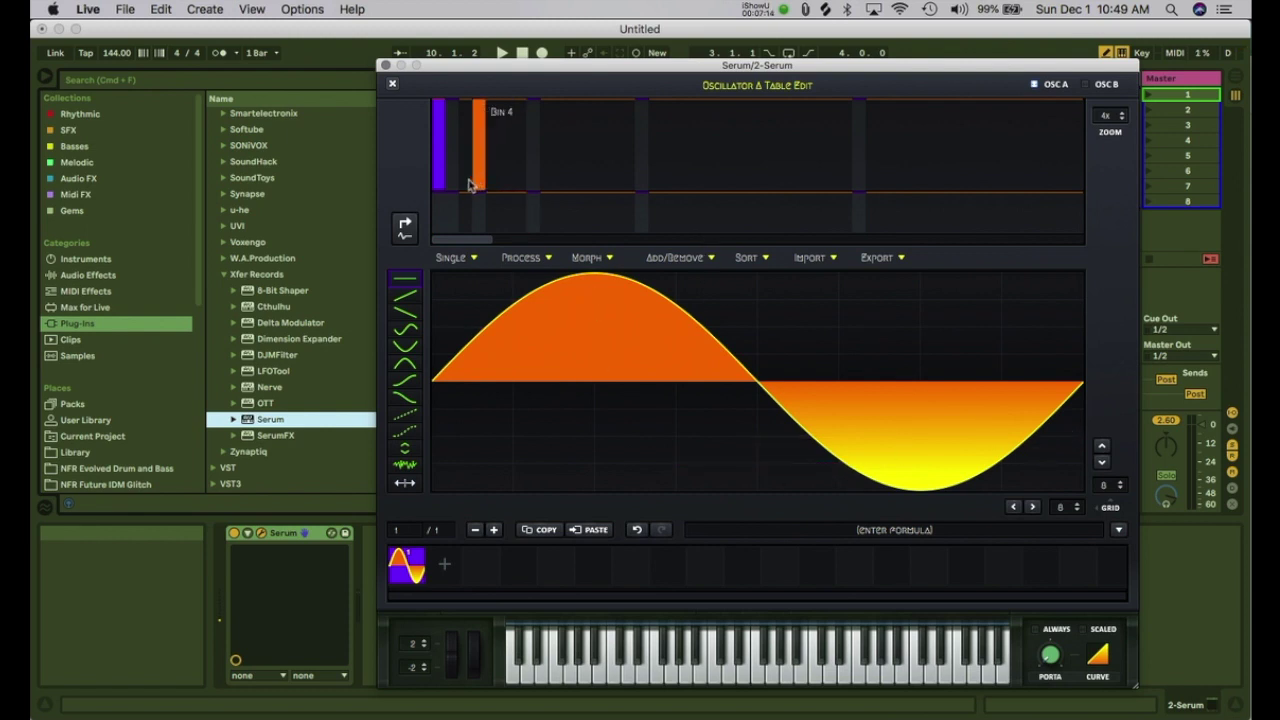
{"action": "left_click", "coordinate": [393, 84]}
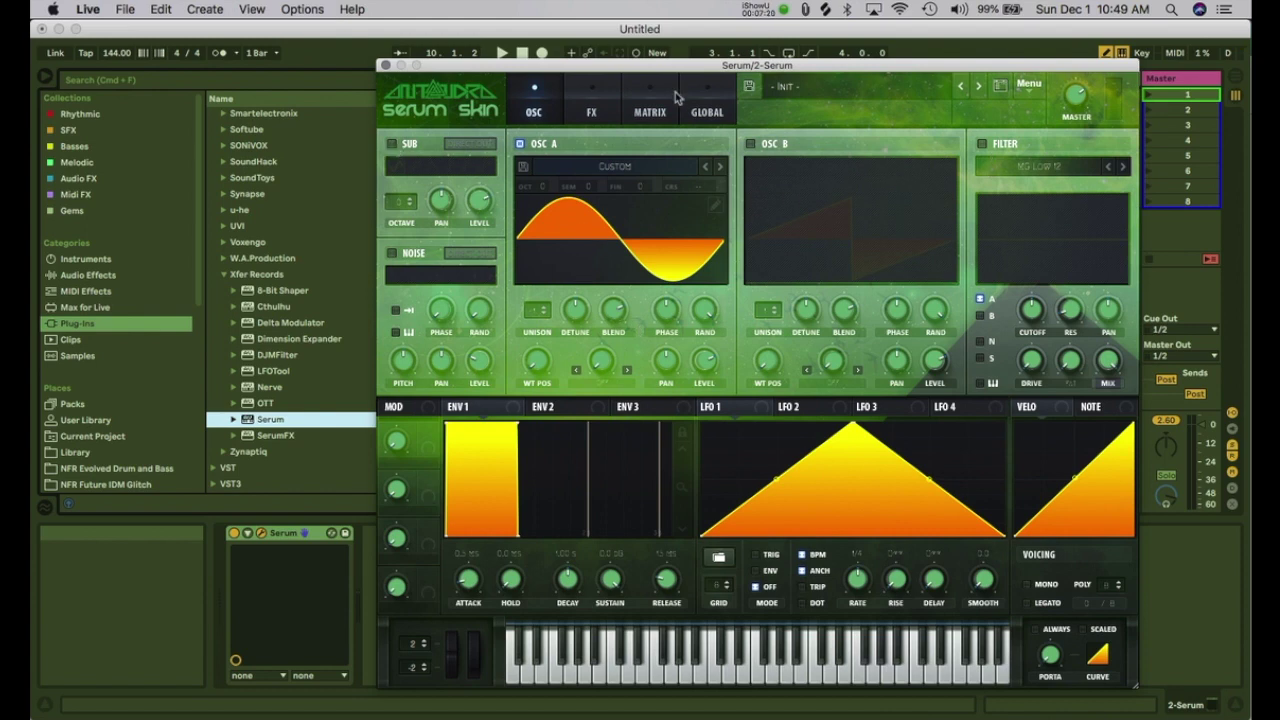
Step: Enable Serum's Distortion effect and set its type to Sine Shaper
{"action": "left_click", "coordinate": [602, 104]}
{"action": "left_click", "coordinate": [398, 172]}
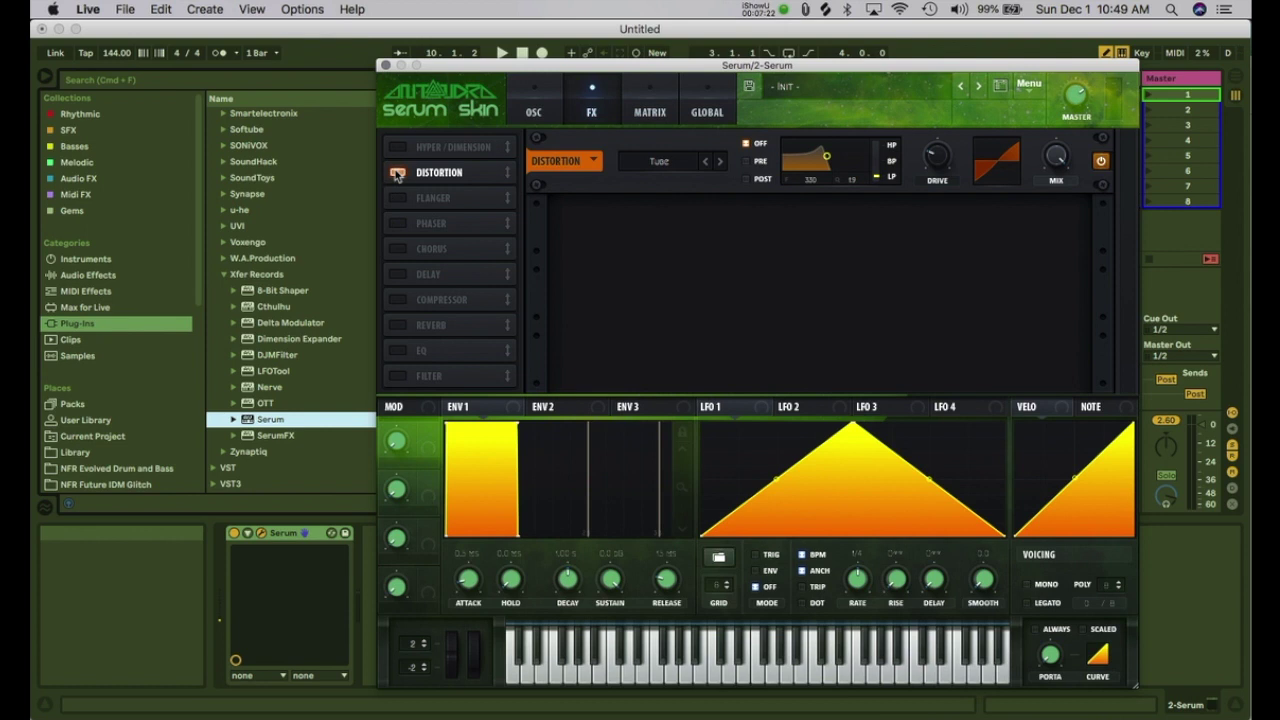
{"action": "left_click", "coordinate": [652, 162]}
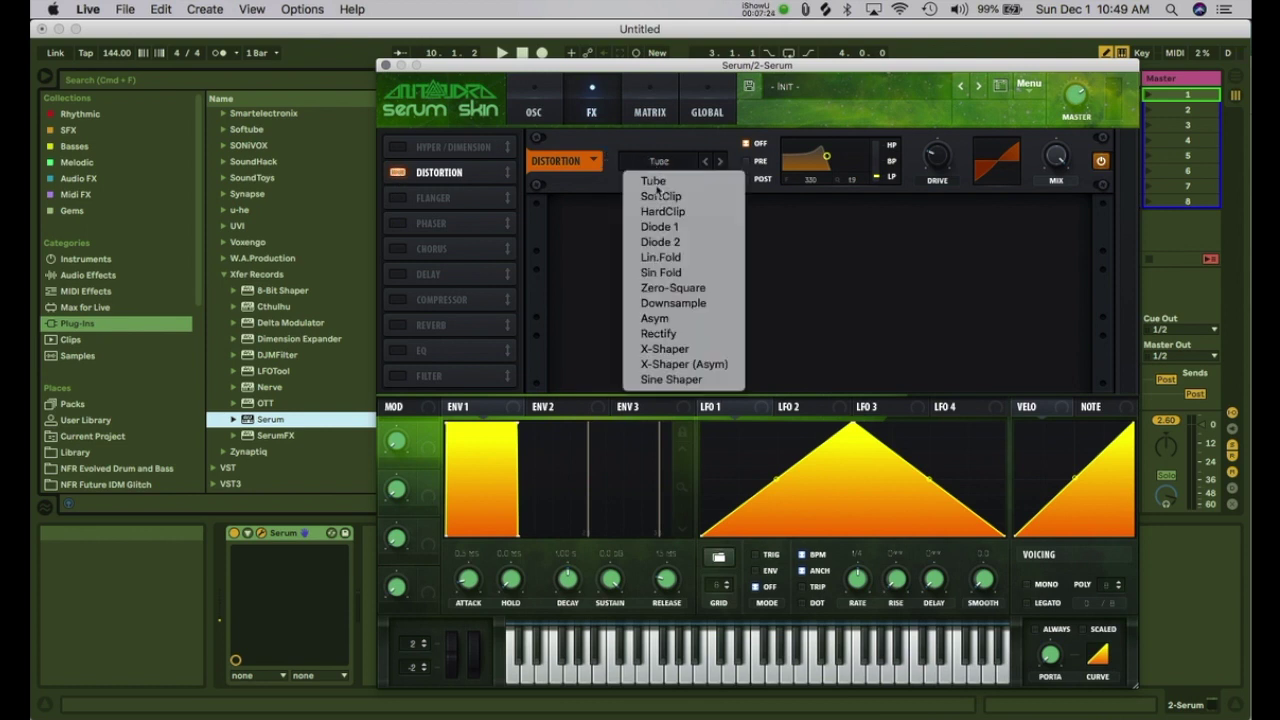
{"action": "left_click", "coordinate": [668, 380]}
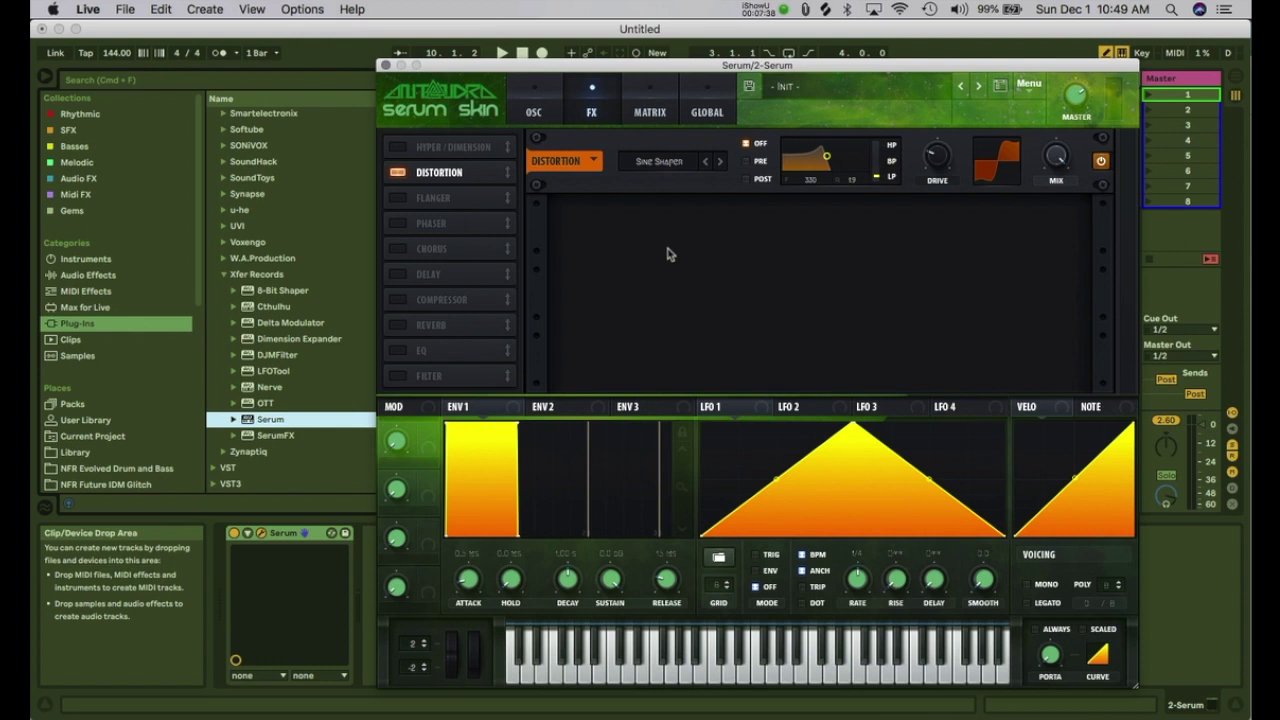
Step: Try a lower distortion mix and test the drive while playing bass notes
{"action": "left_click", "coordinate": [546, 108]}
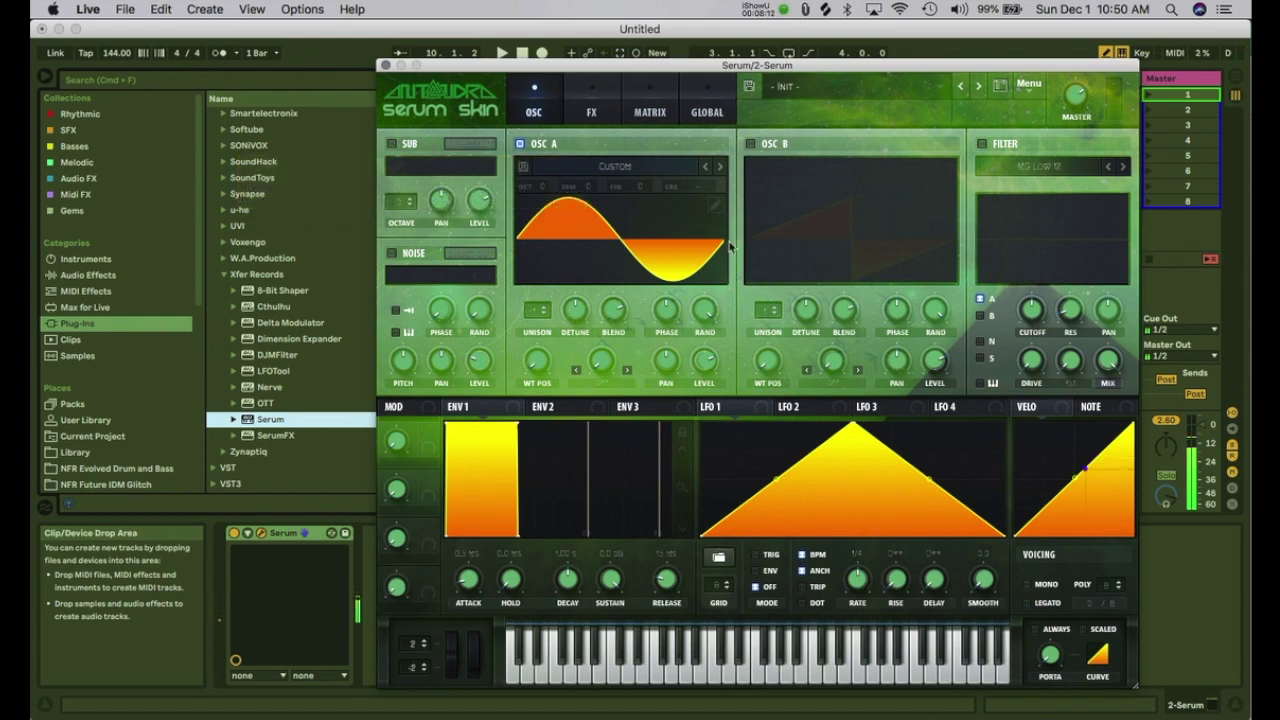
{"action": "left_click", "coordinate": [594, 110]}
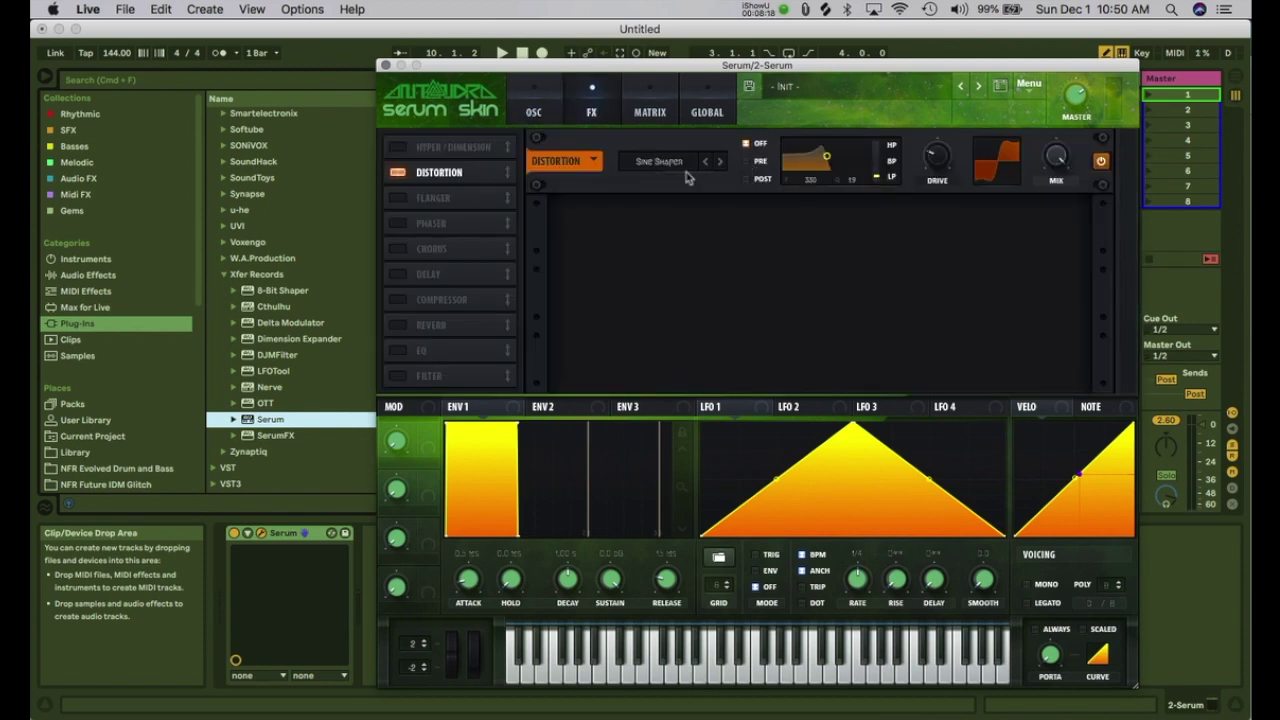
{"action": "left_click_drag", "start_coordinate": [1055, 158], "coordinate": [1038, 310]}
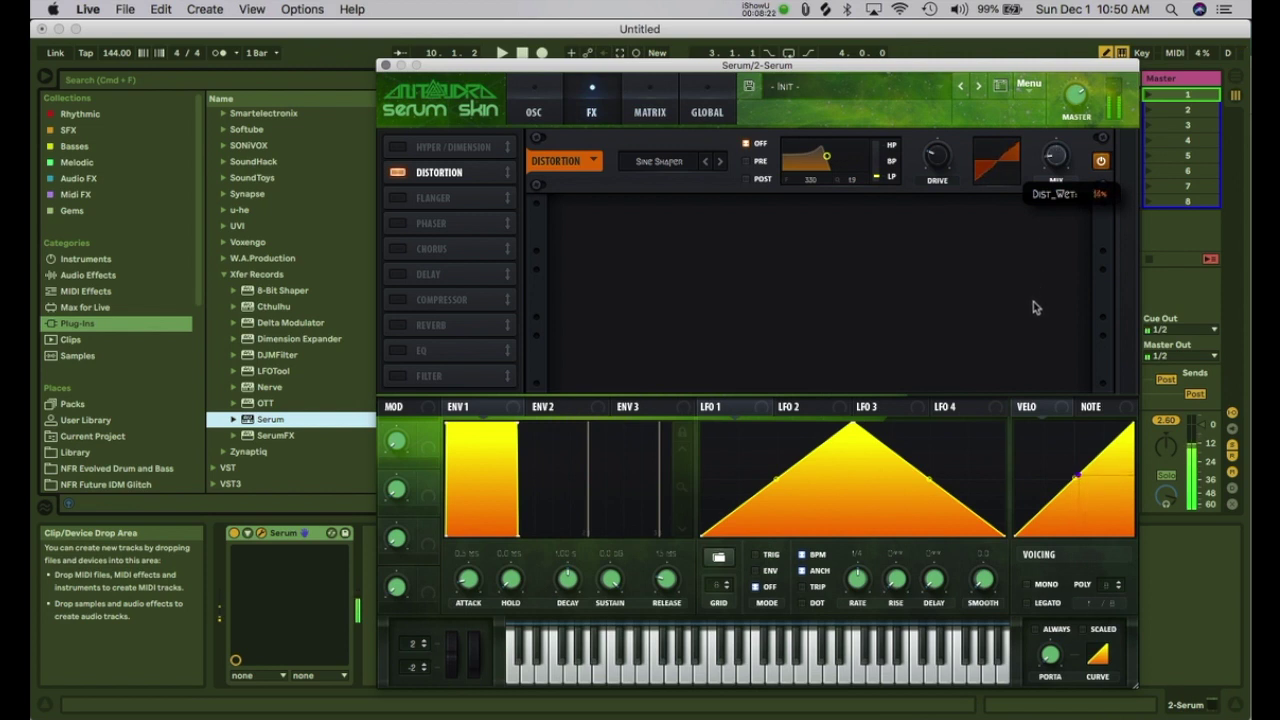
{"action": "mouse_move", "coordinate": [951, 170]}
{"action": "left_mouse_down"}
{"action": "mouse_move", "coordinate": [946, 147]}
{"action": "mouse_move", "coordinate": [943, 160]}
{"action": "left_mouse_up"}
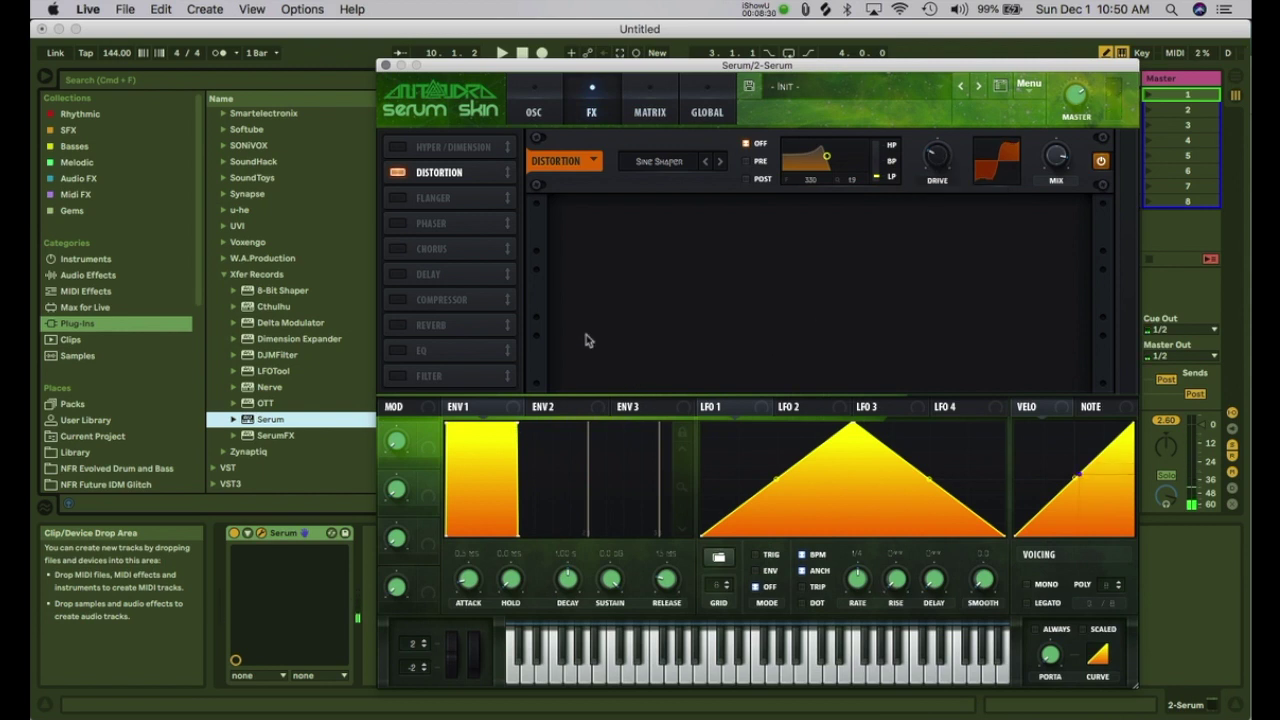
Step: Try a 1.66 s release with a straighter curve on Envelope 1 and bring the release down to about 1.3 ms
{"action": "left_click", "coordinate": [427, 407]}
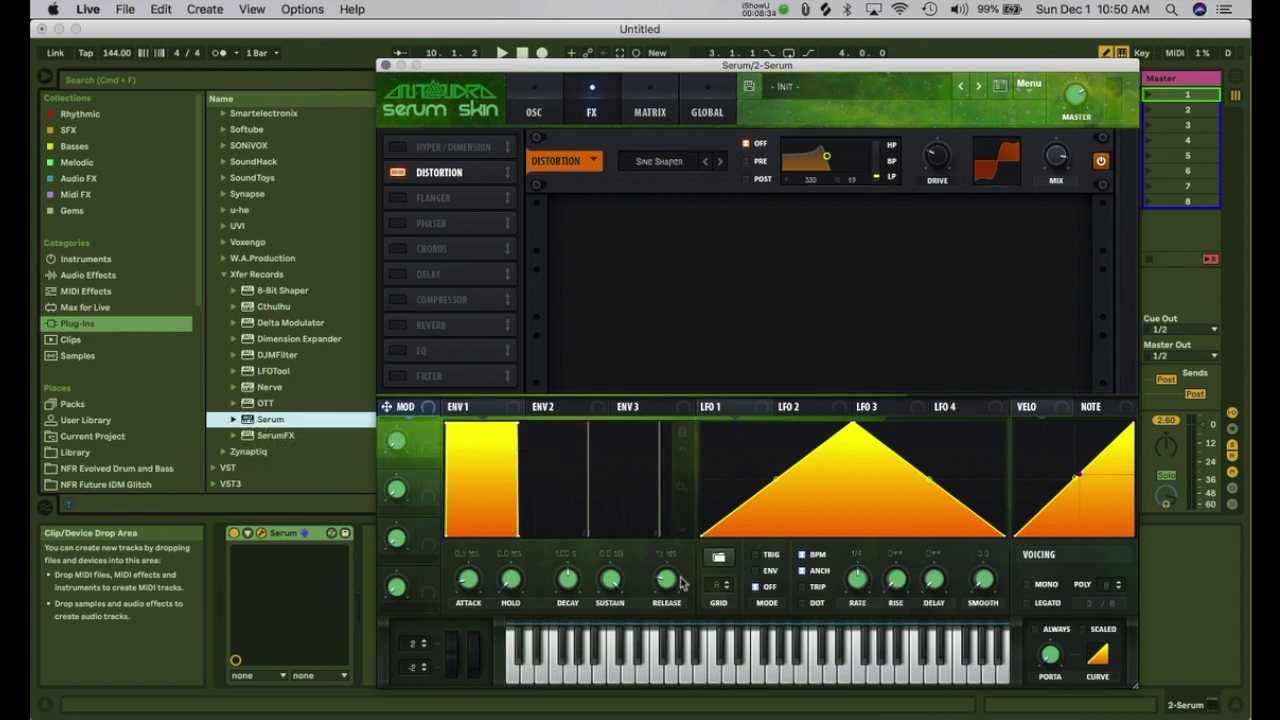
{"action": "mouse_move", "coordinate": [673, 583]}
{"action": "left_mouse_down"}
{"action": "mouse_move", "coordinate": [670, 565]}
{"action": "mouse_move", "coordinate": [666, 622]}
{"action": "mouse_move", "coordinate": [667, 601]}
{"action": "left_mouse_up"}
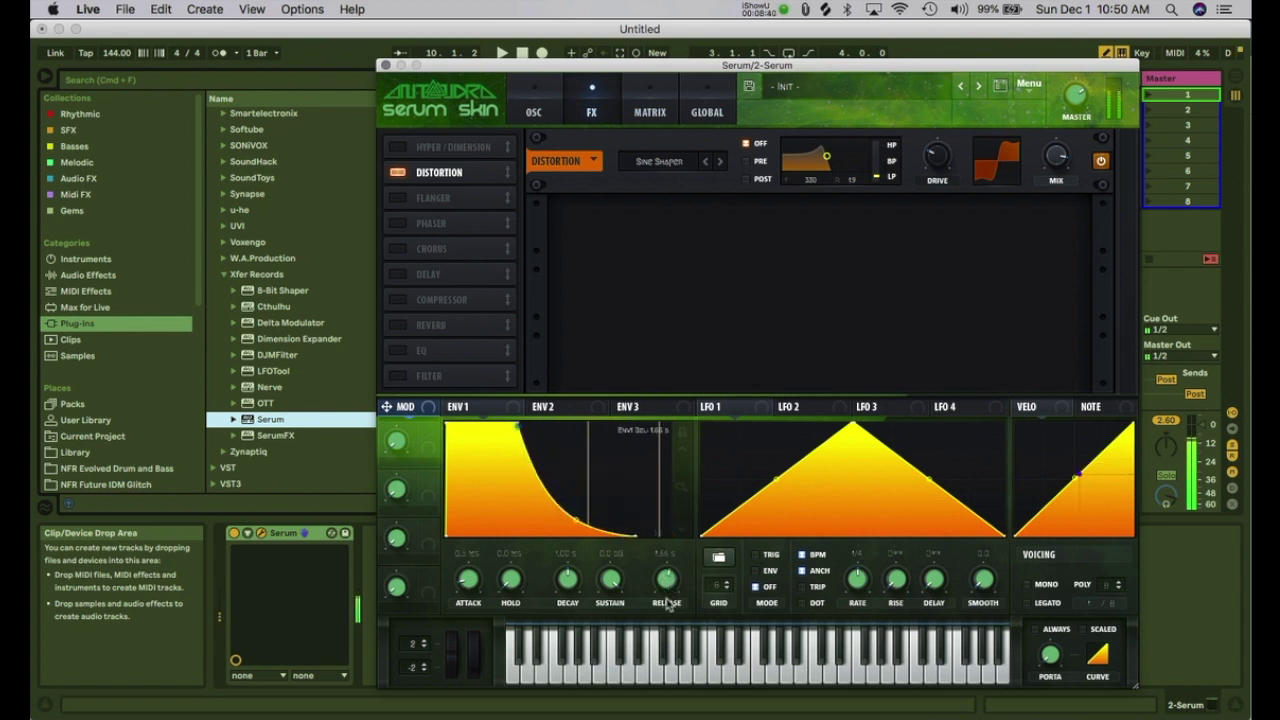
{"action": "left_click_drag", "start_coordinate": [580, 533], "coordinate": [580, 468]}
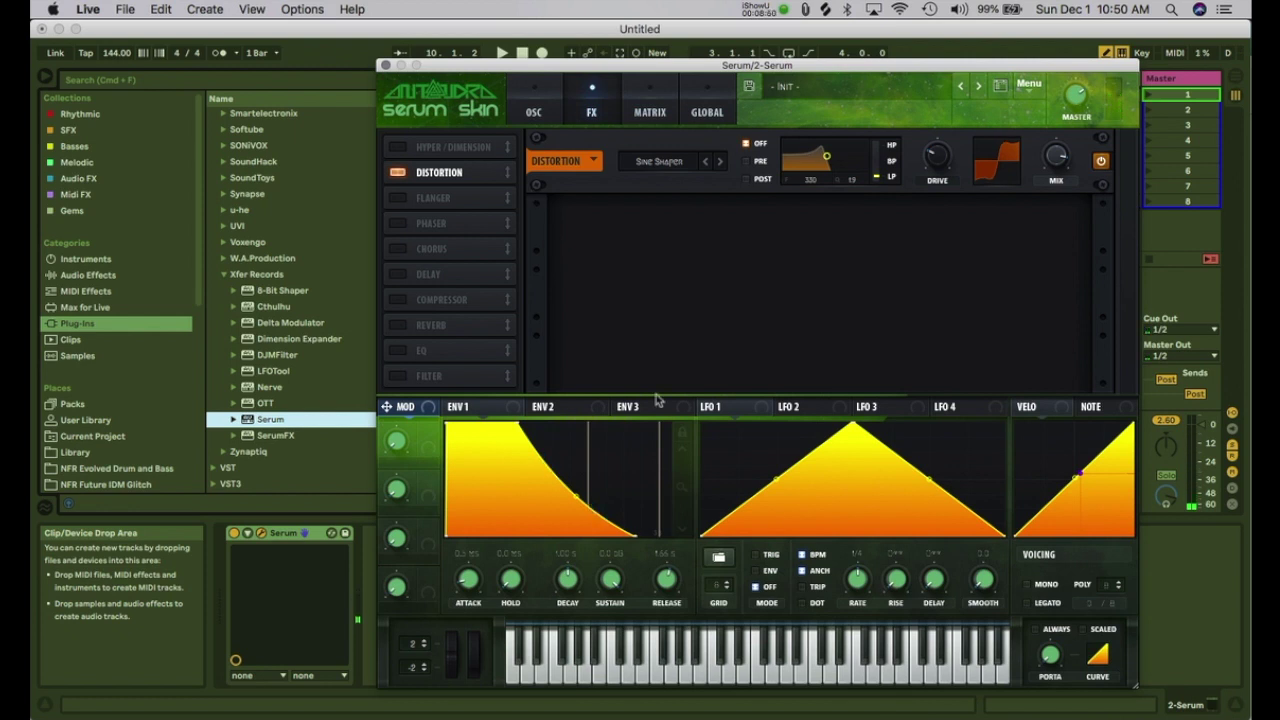
{"action": "left_click_drag", "start_coordinate": [667, 580], "coordinate": [655, 650]}
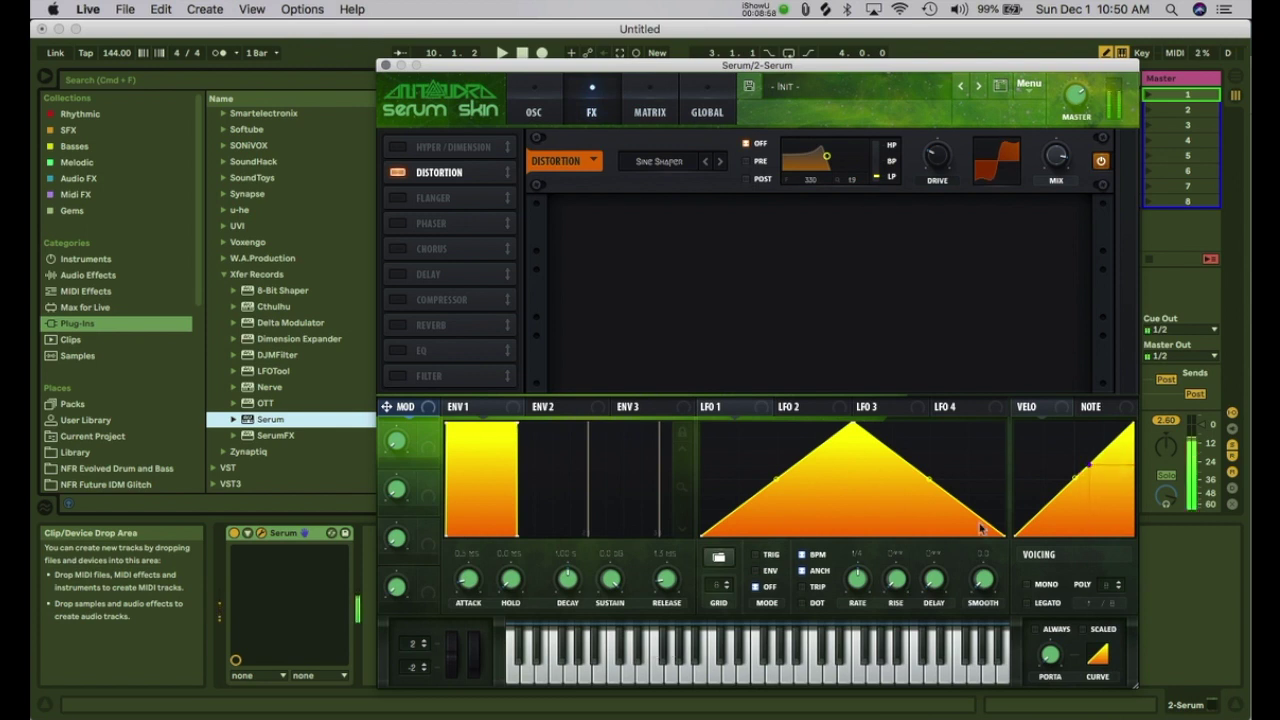
Step: Turn on Mono and Legato voicing for the bass and set its portamento to Always
{"action": "left_click", "coordinate": [1027, 586]}
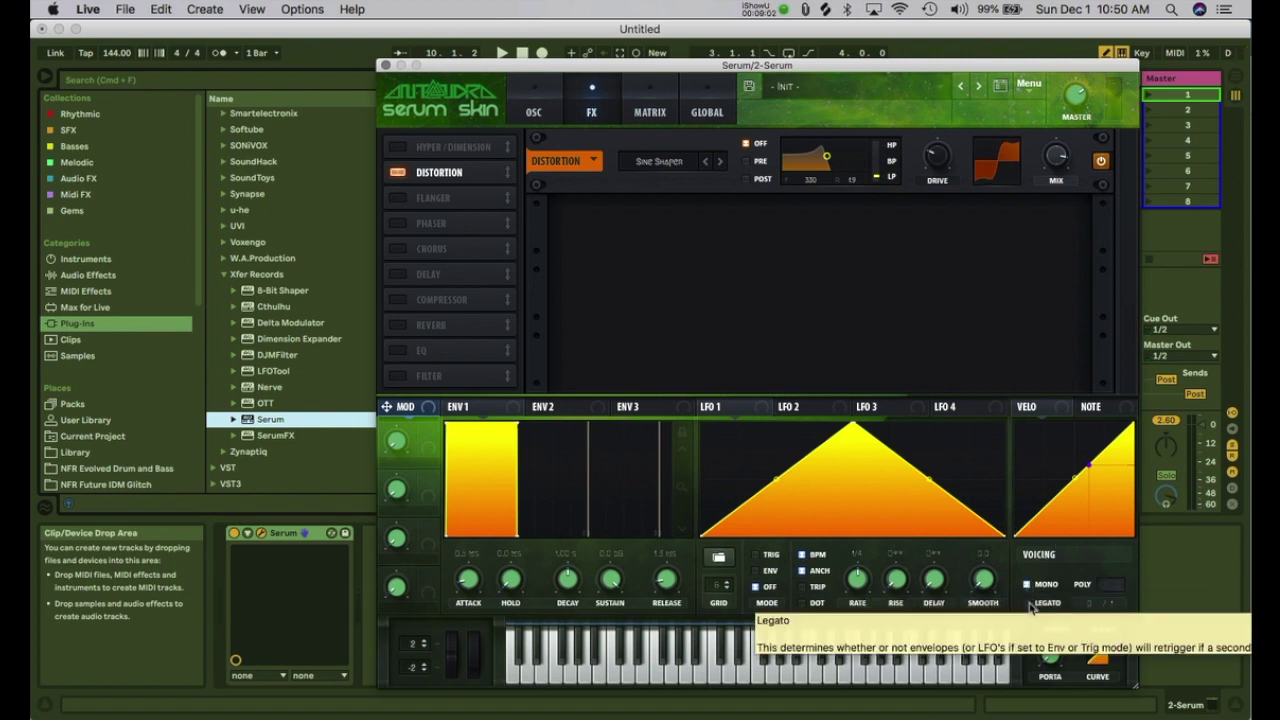
{"action": "left_click", "coordinate": [1027, 603]}
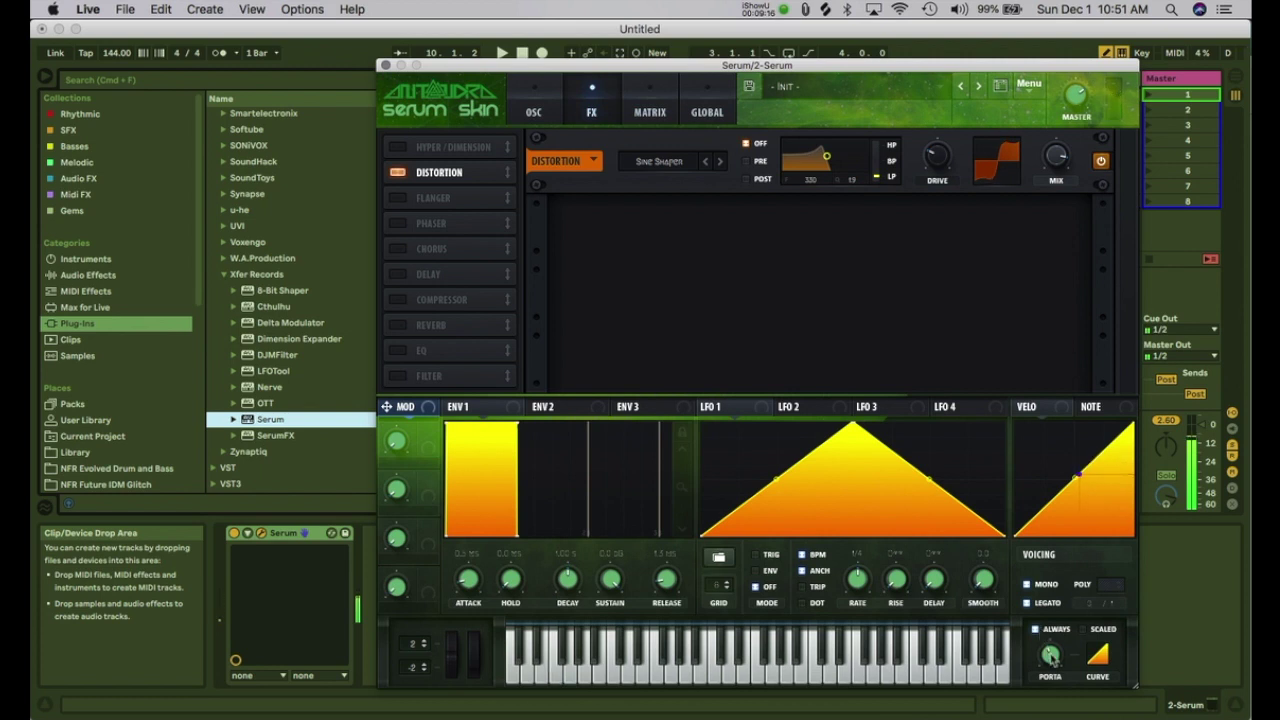
{"action": "mouse_move", "coordinate": [1053, 652]}
Step: Enable the Noise oscillator and load the XF_KikAtk_20 sample from Attacks_Kick
{"action": "left_click", "coordinate": [534, 106]}
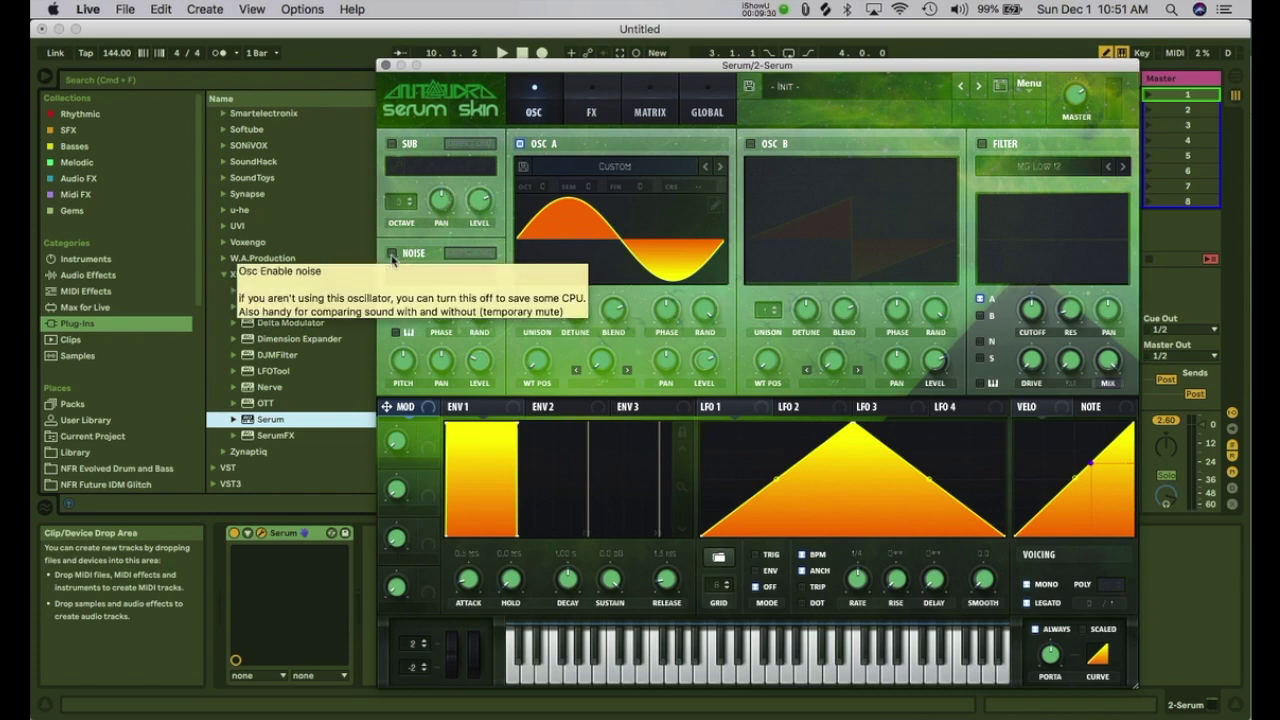
{"action": "left_click", "coordinate": [392, 255]}
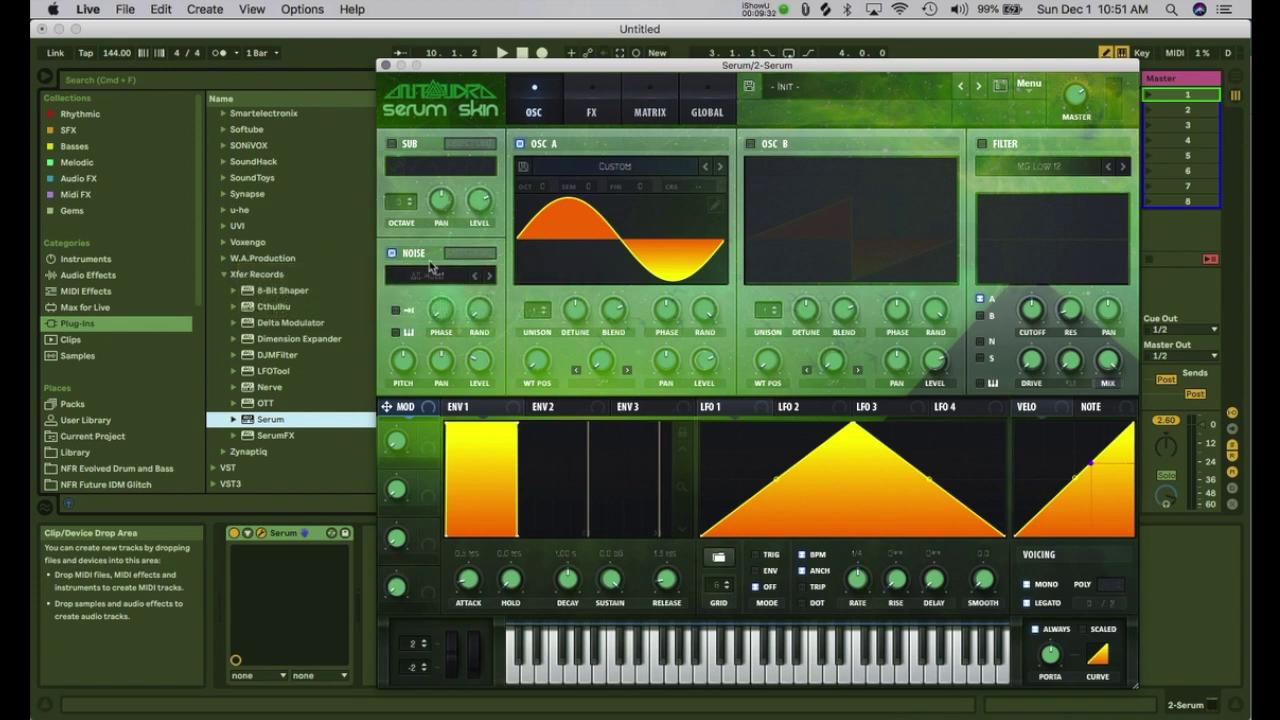
{"action": "left_click", "coordinate": [439, 277]}
{"action": "mouse_move", "coordinate": [440, 311]}
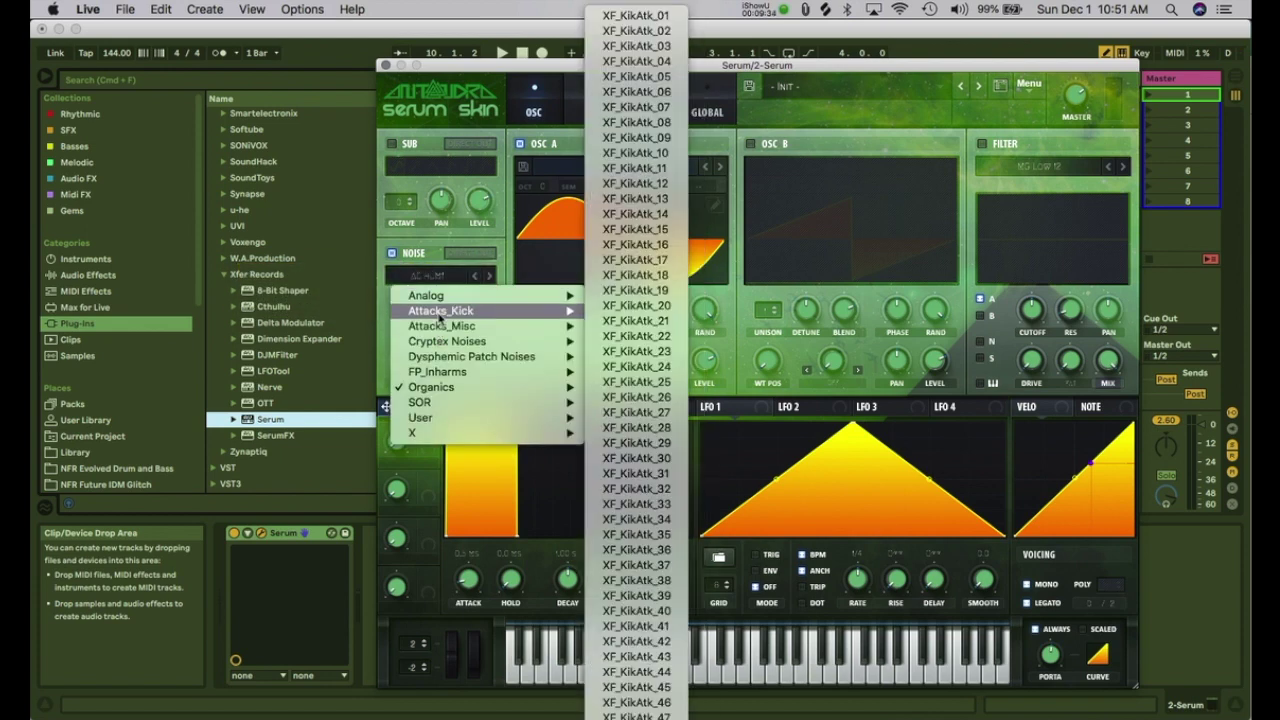
{"action": "left_click", "coordinate": [633, 306]}
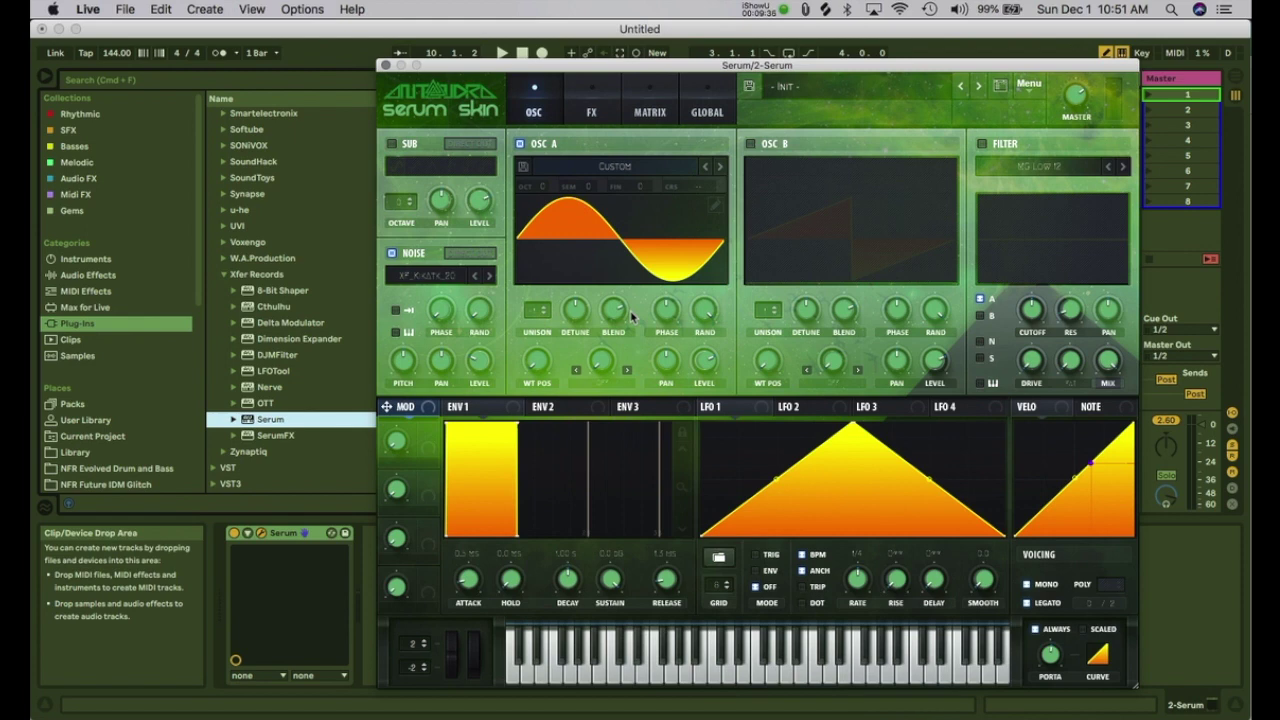
Step: Set the noise oscillator to one-shot, compare the sound with noise off and on, and switch to the XF_KikAtk_22 sample
{"action": "left_click", "coordinate": [395, 312]}
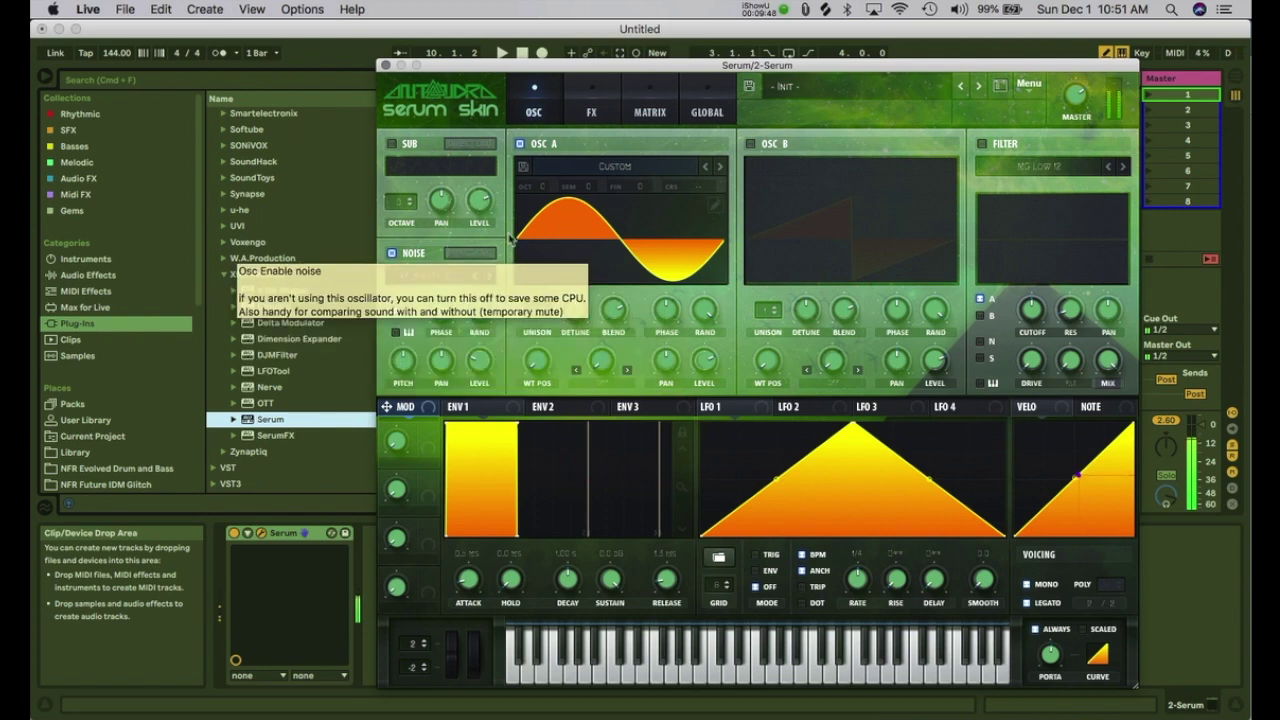
{"action": "left_click", "coordinate": [393, 254]}
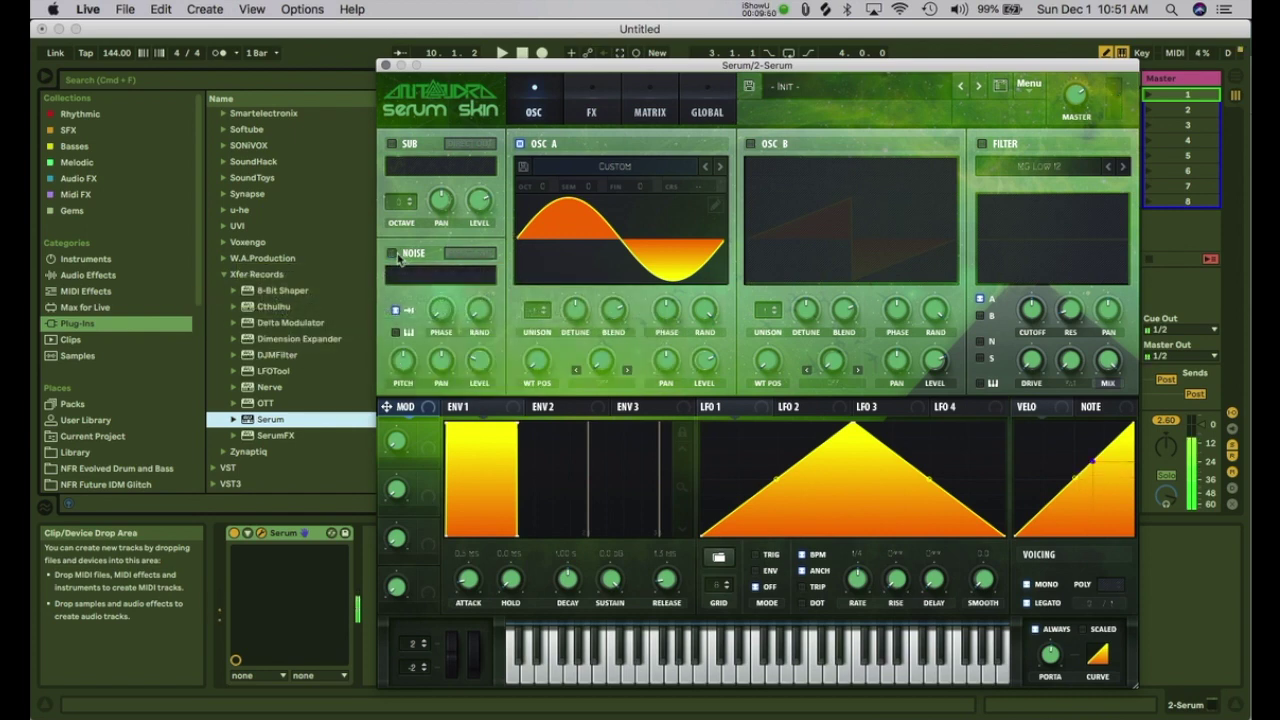
{"action": "left_click", "coordinate": [394, 255]}
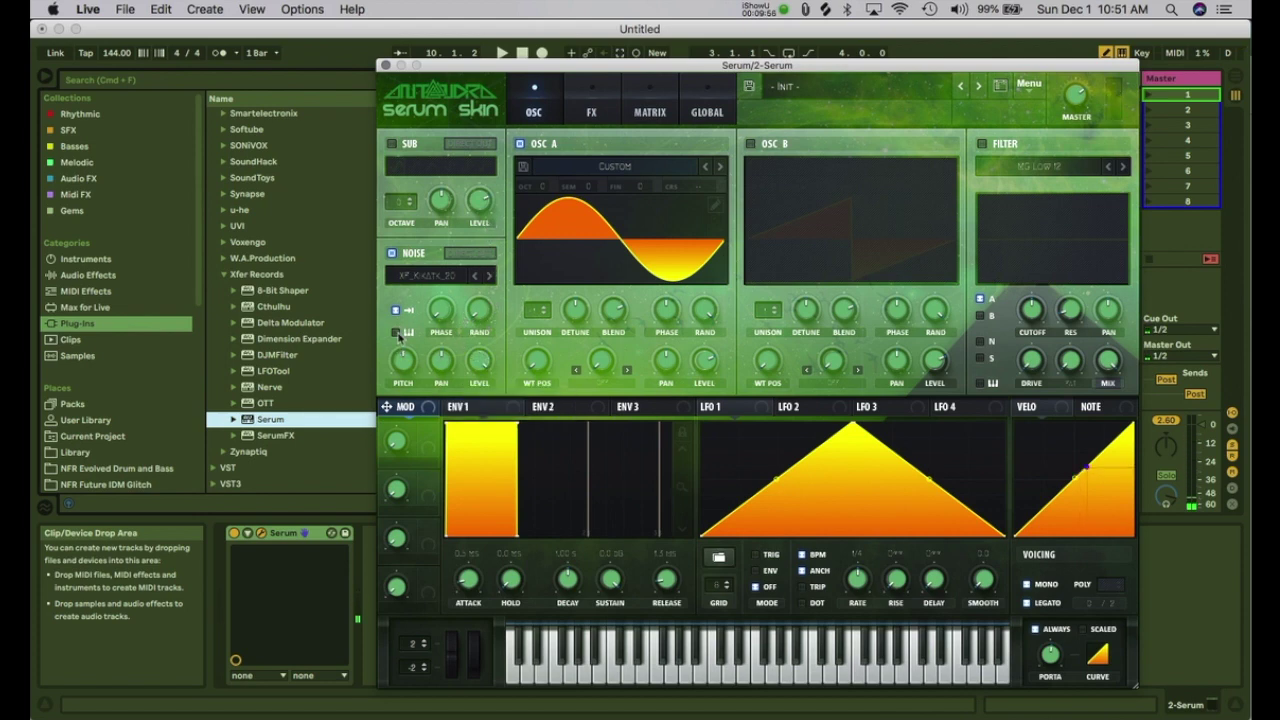
{"action": "left_click", "coordinate": [397, 334]}
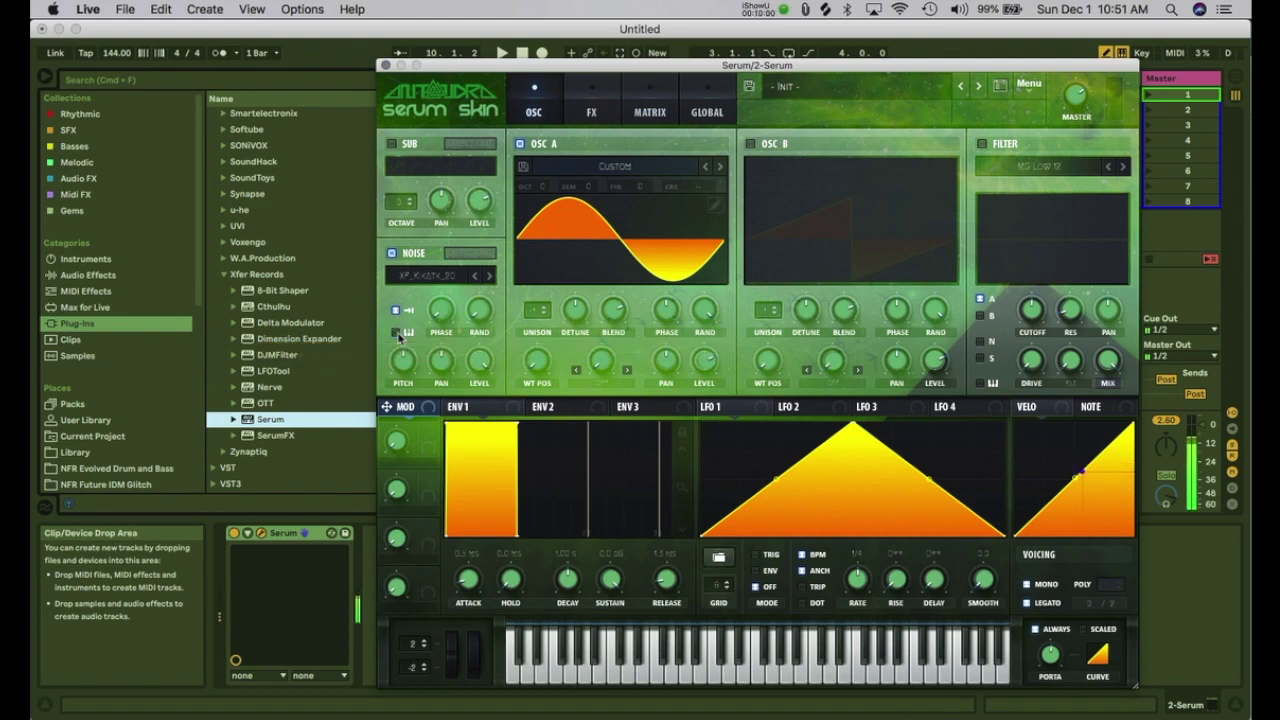
{"action": "left_click", "coordinate": [489, 280]}
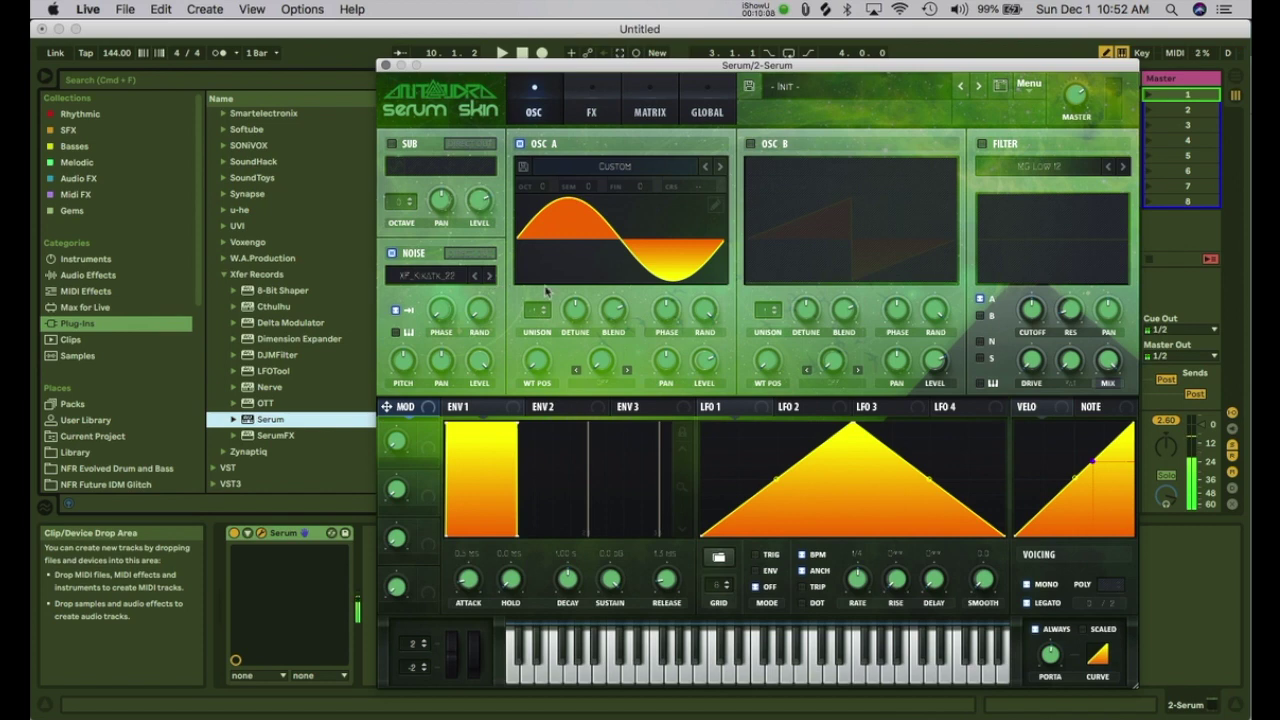
Step: Assign LFO 1 to Oscillator A's coarse pitch and check the routing in the modulation matrix
{"action": "left_click_drag", "start_coordinate": [703, 406], "coordinate": [680, 192]}
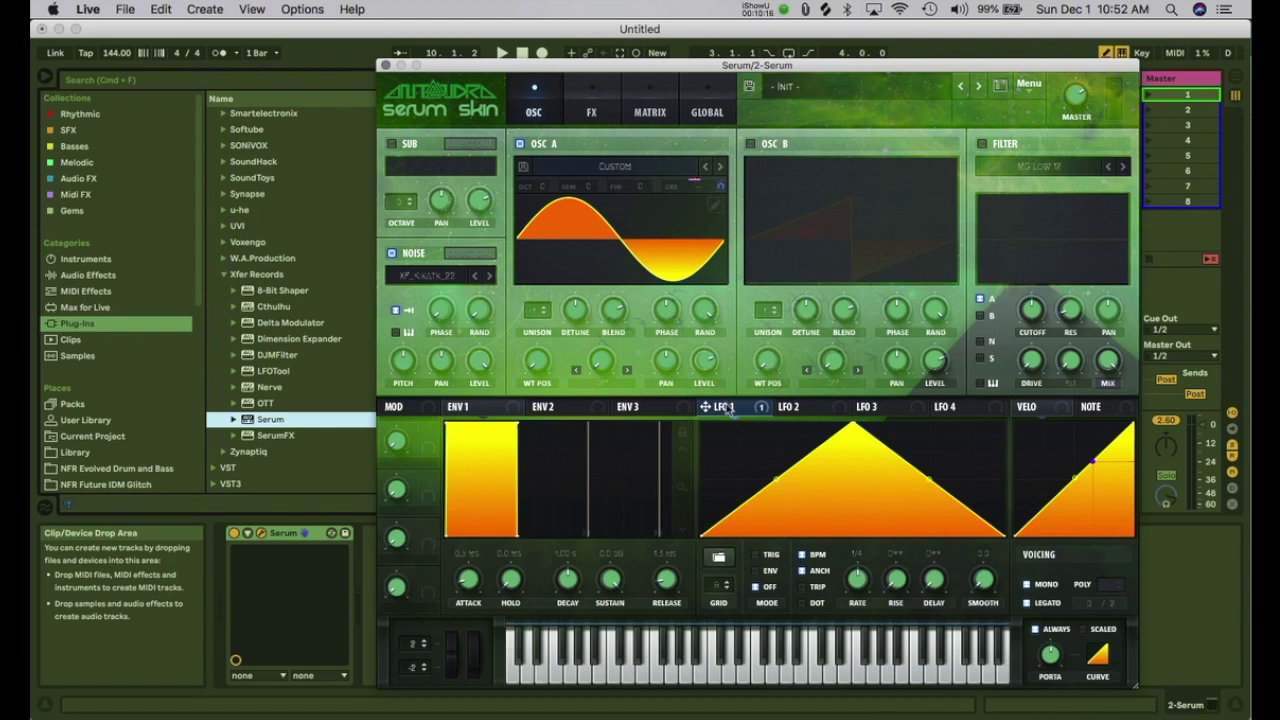
{"action": "mouse_move", "coordinate": [730, 411]}
{"action": "mouse_move", "coordinate": [694, 188]}
{"action": "left_click", "coordinate": [654, 114]}
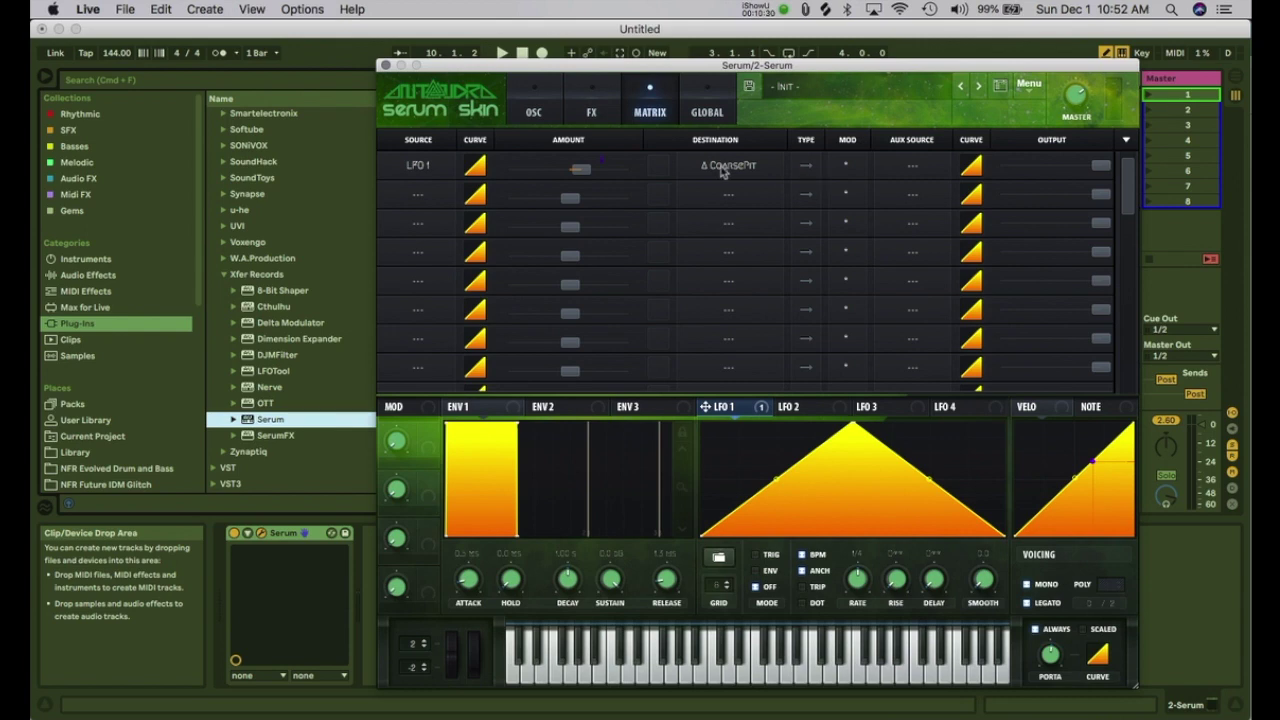
{"action": "left_click", "coordinate": [592, 108]}
{"action": "left_click", "coordinate": [536, 108]}
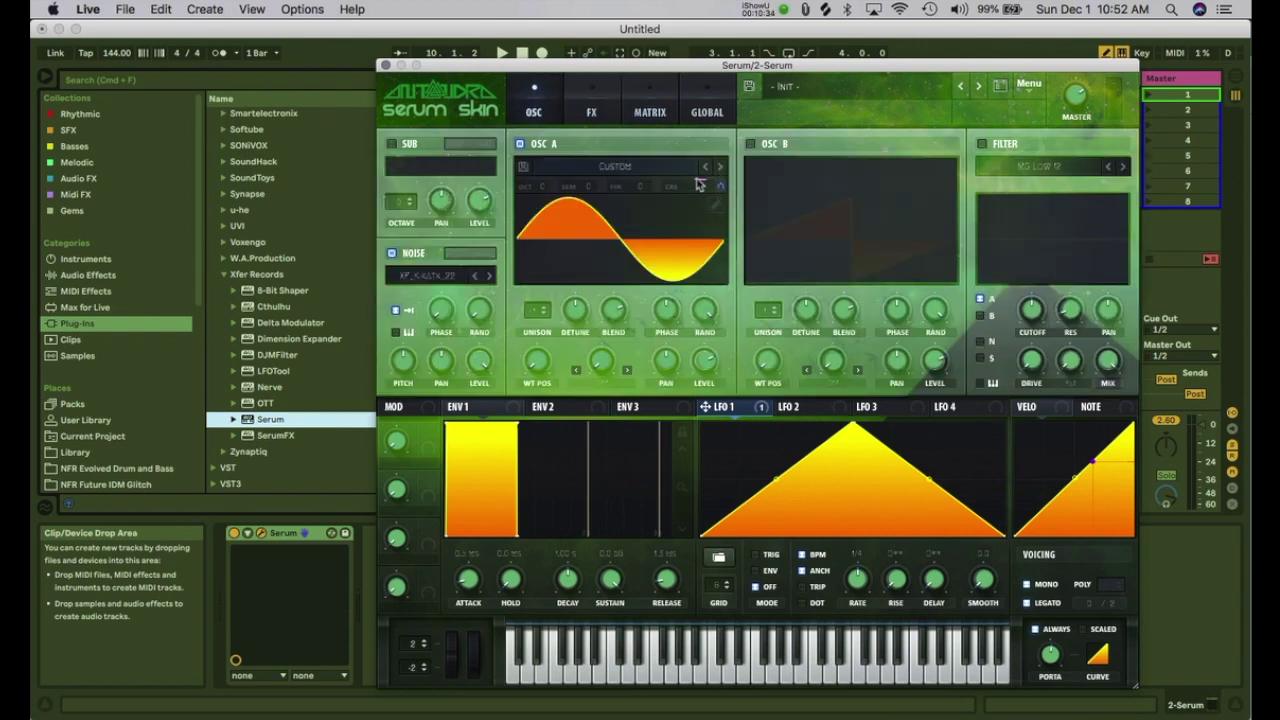
Step: Reshape LFO 1 into a curve that starts at maximum and decays smoothly to zero, and set its mode to Env
{"action": "left_click_drag", "start_coordinate": [851, 432], "coordinate": [701, 421]}
{"action": "left_click_drag", "start_coordinate": [853, 479], "coordinate": [790, 542]}
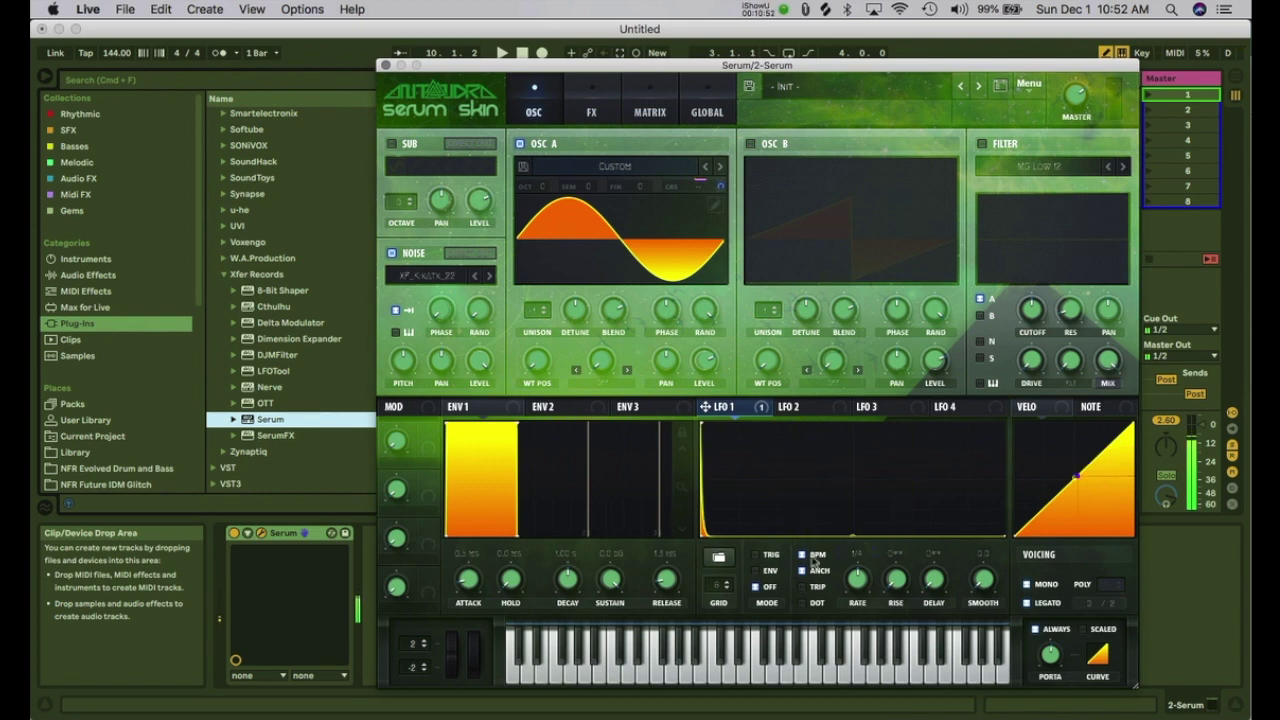
{"action": "left_click", "coordinate": [762, 573]}
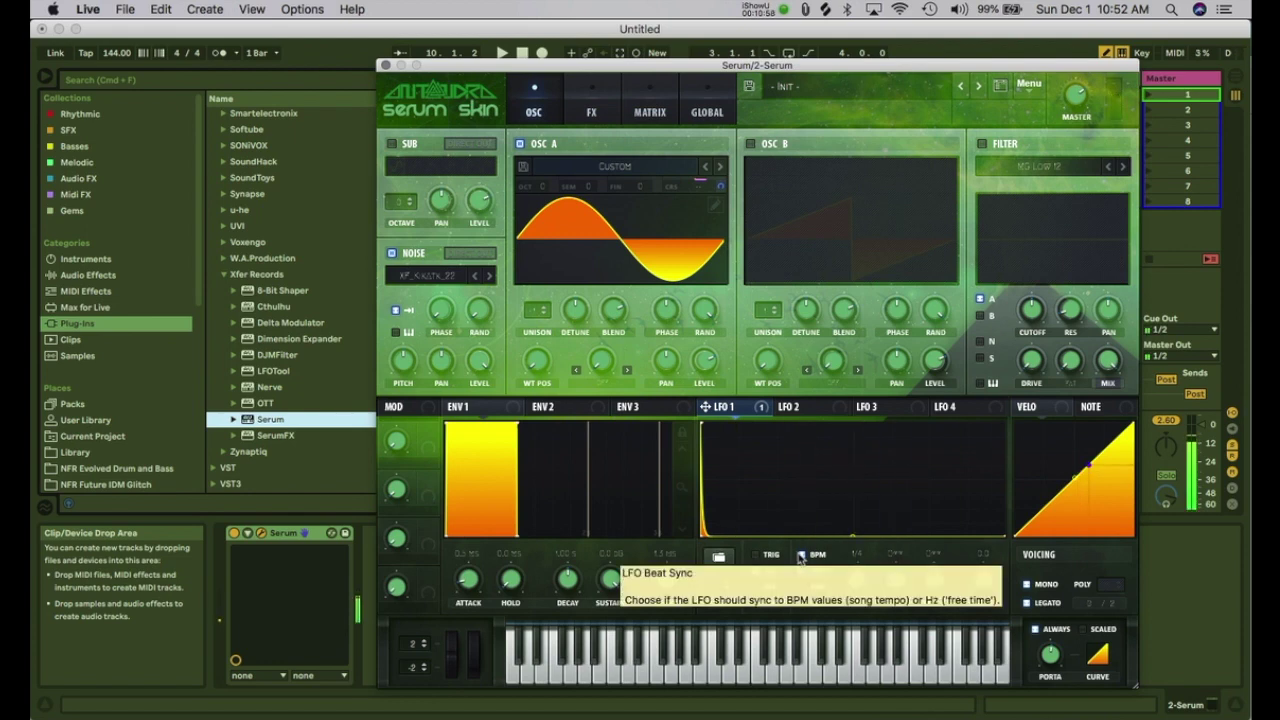
{"action": "left_click", "coordinate": [756, 557]}
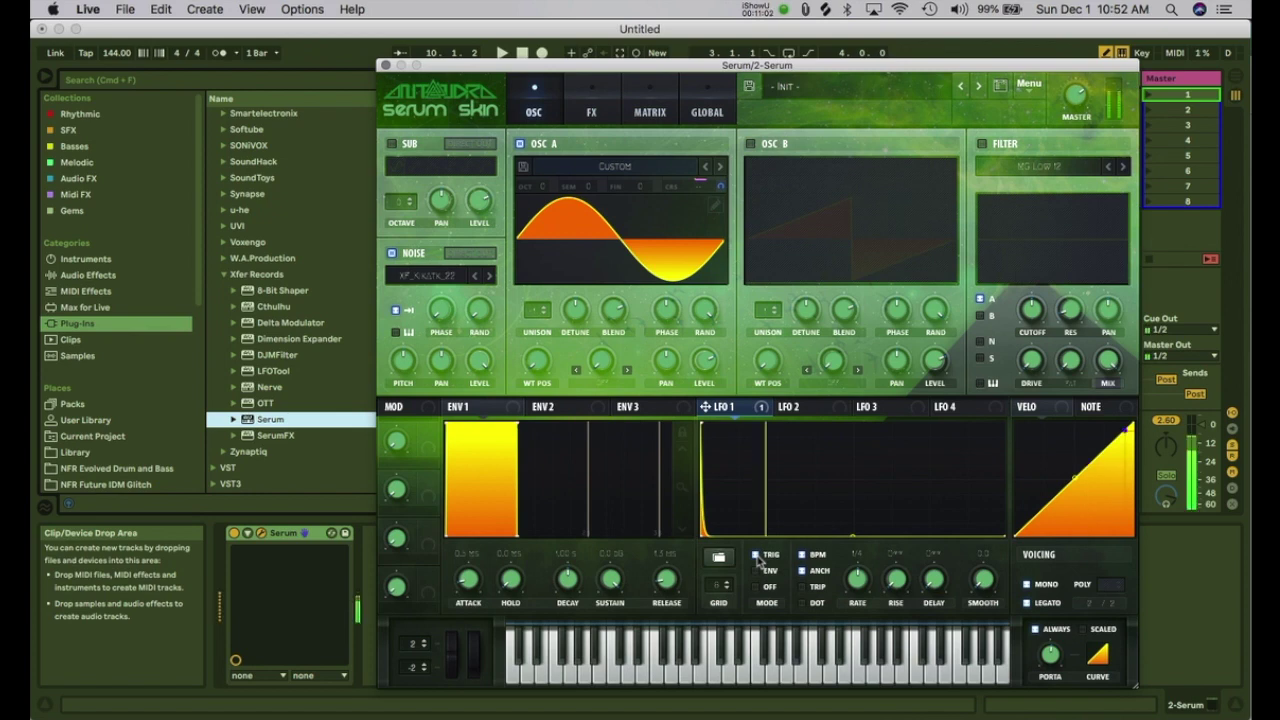
{"action": "left_click", "coordinate": [757, 570]}
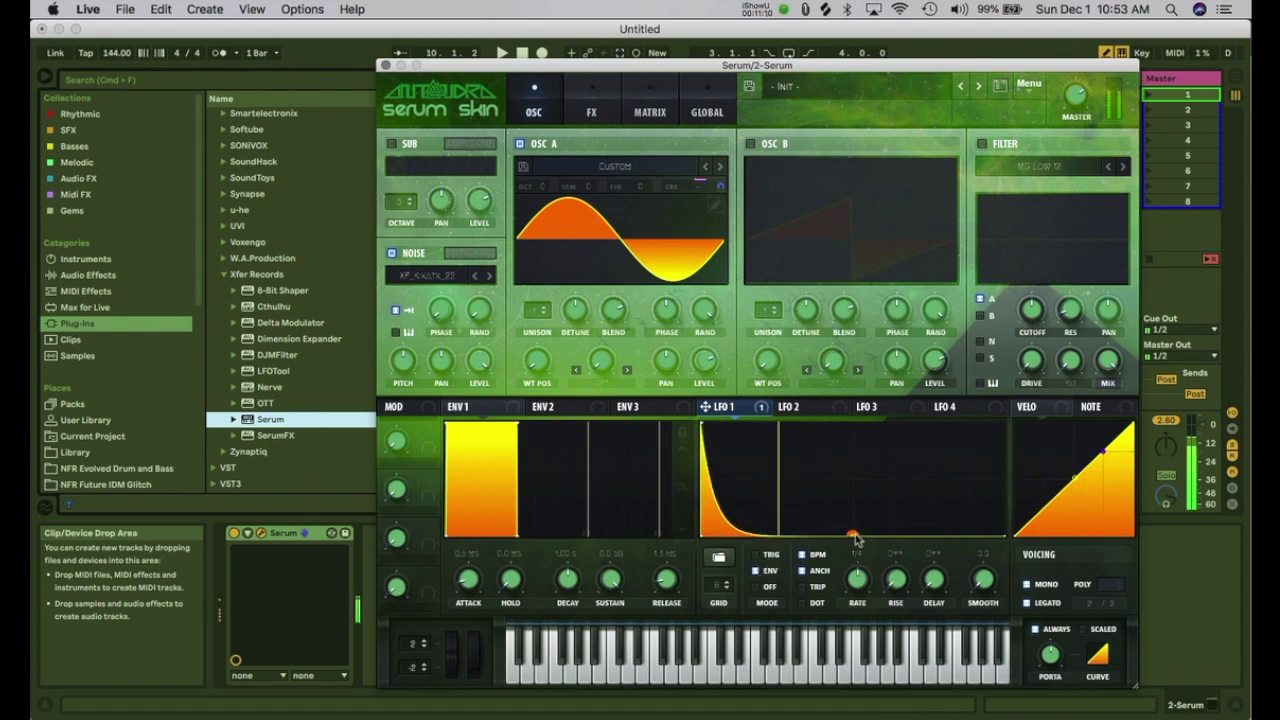
{"action": "left_click_drag", "start_coordinate": [856, 525], "coordinate": [852, 500]}
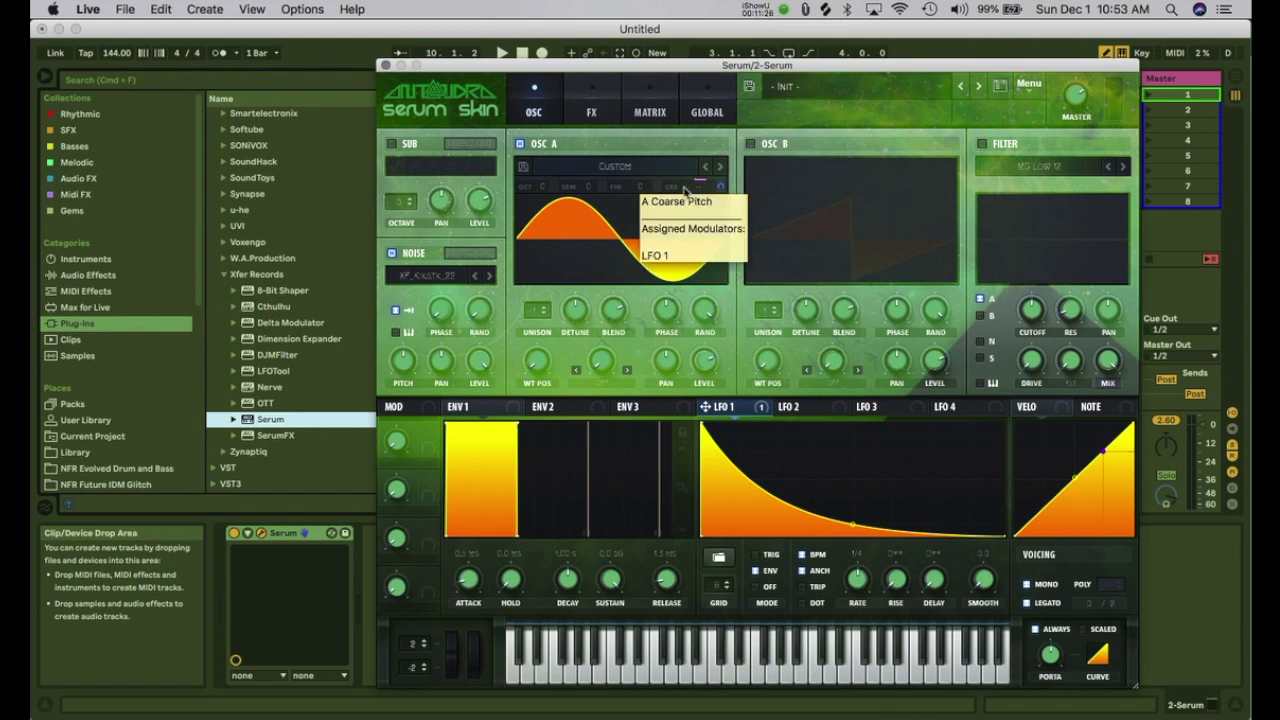
Step: Try entering 24 for Oscillator A's coarse pitch
{"action": "double_click", "coordinate": [685, 191]}
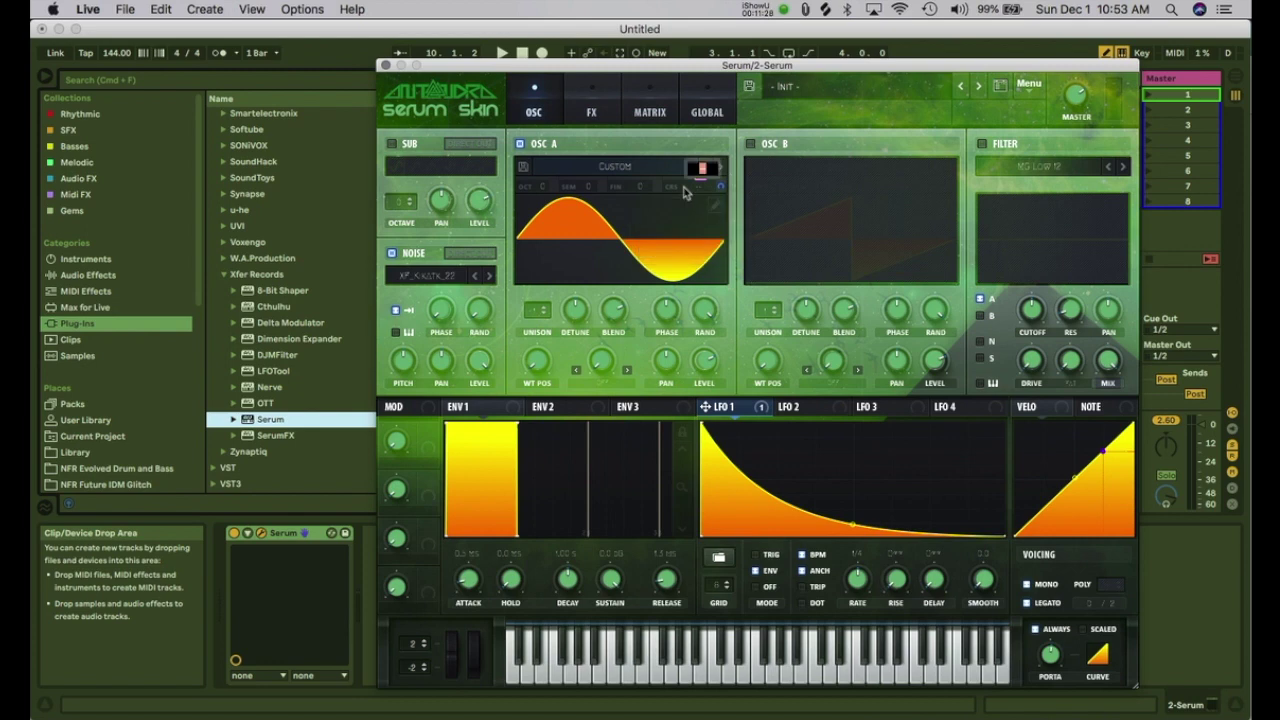
{"action": "type", "text": "24"}
{"action": "key", "text": "Return"}
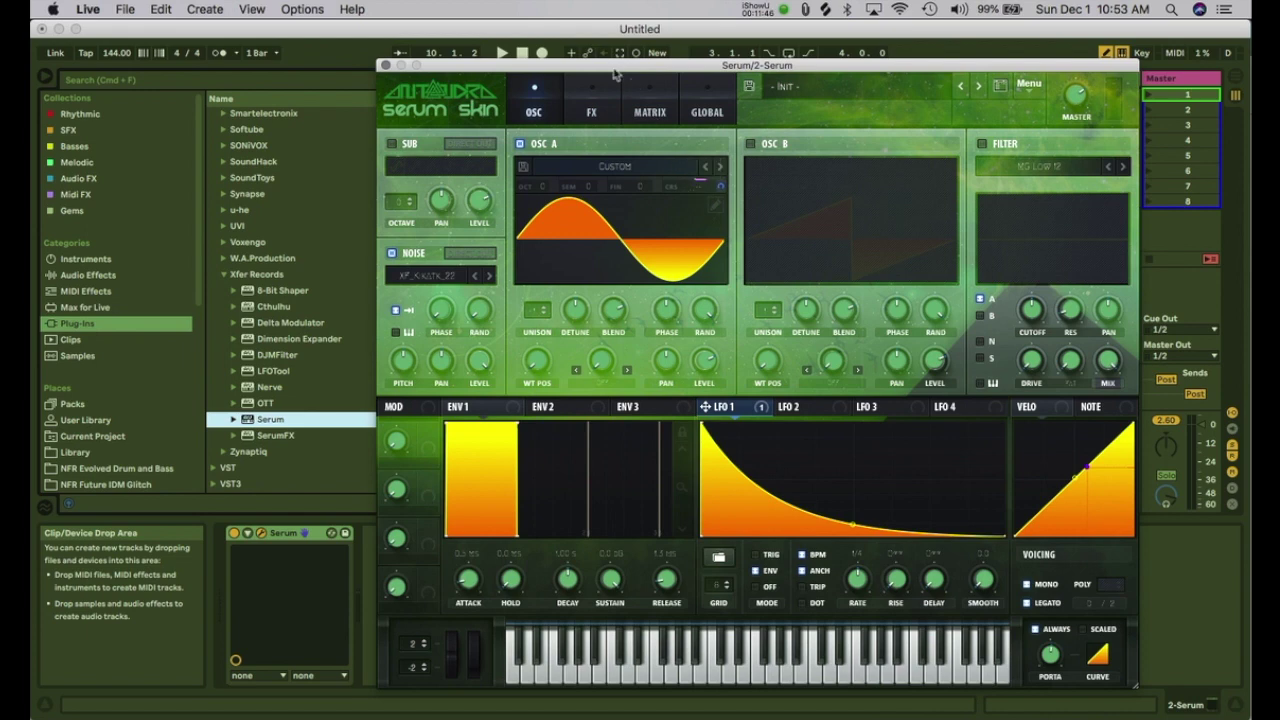
Step: Try several amounts for the LFO 1 to coarse pitch modulation in the matrix, set it to 35, and close the Serum window
{"action": "left_click", "coordinate": [593, 106]}
{"action": "left_click", "coordinate": [649, 112]}
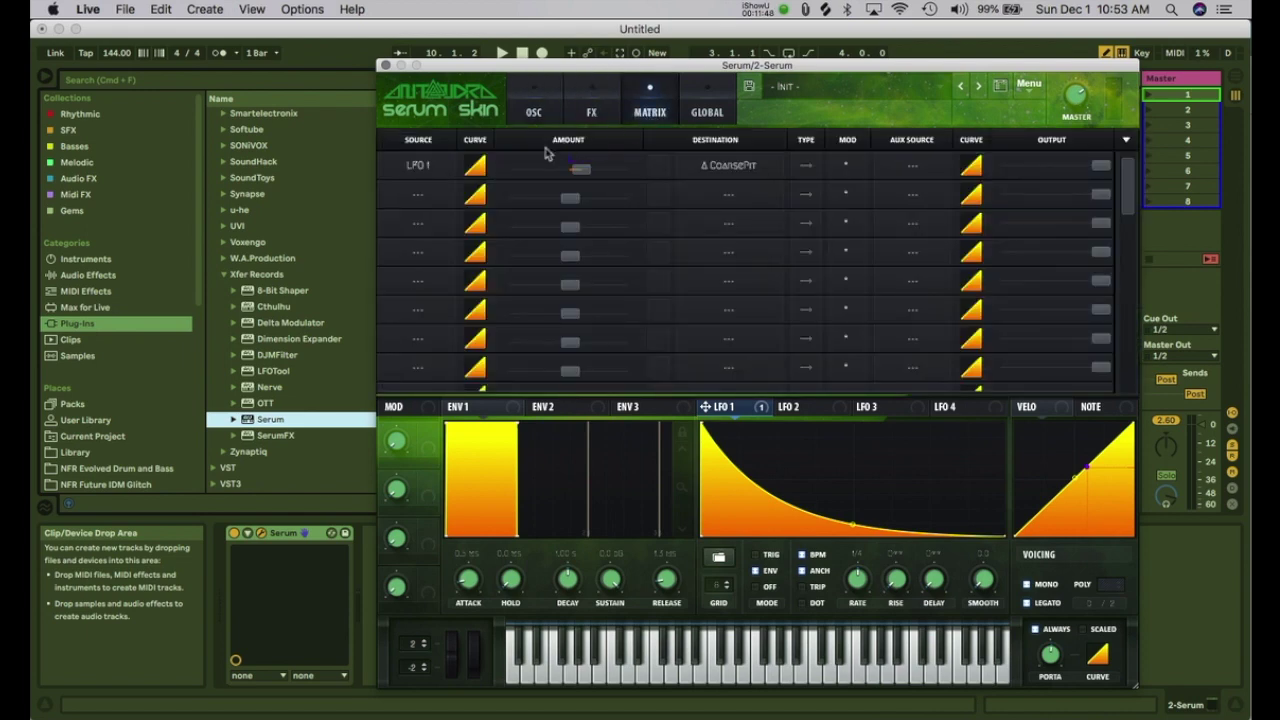
{"action": "left_click_drag", "start_coordinate": [582, 174], "coordinate": [606, 186]}
{"action": "left_click", "coordinate": [578, 172]}
{"action": "type", "text": "12"}
{"action": "type", "text": "3"}
{"action": "type", "text": "6"}
{"action": "key", "text": "Return"}
{"action": "left_click_drag", "start_coordinate": [588, 176], "coordinate": [592, 175]}
{"action": "double_click", "coordinate": [592, 175]}
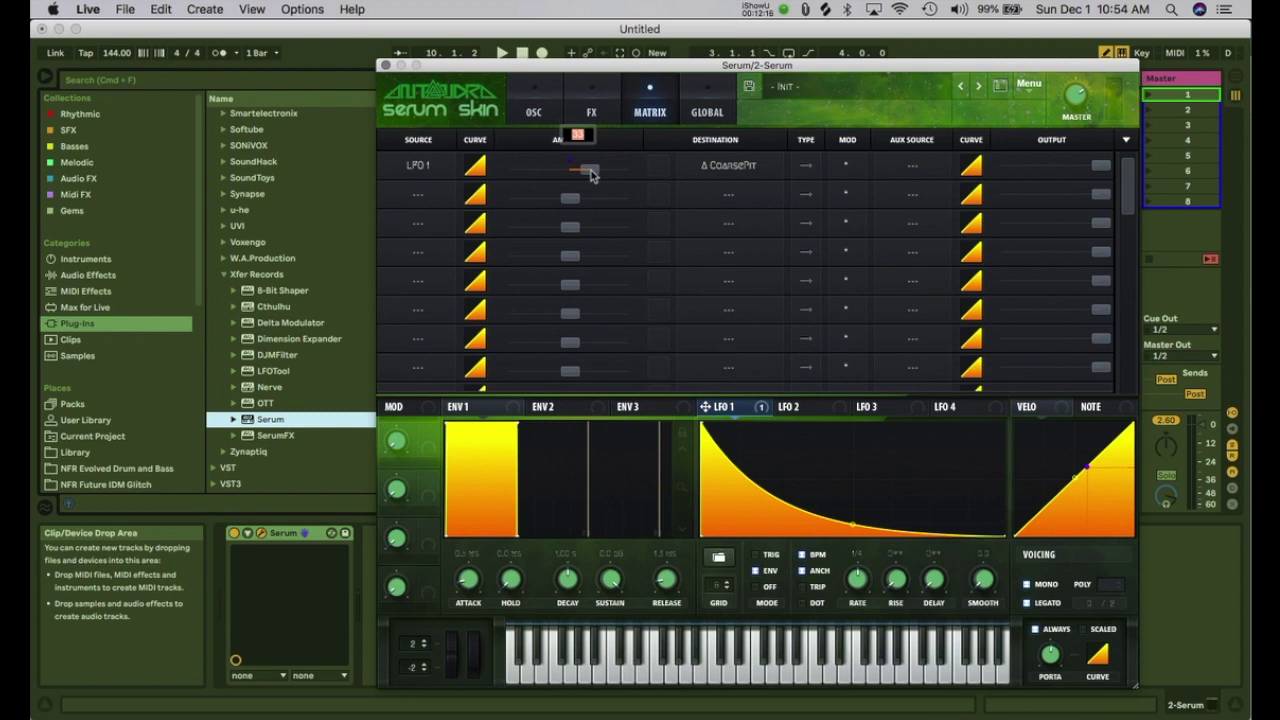
{"action": "type", "text": "35"}
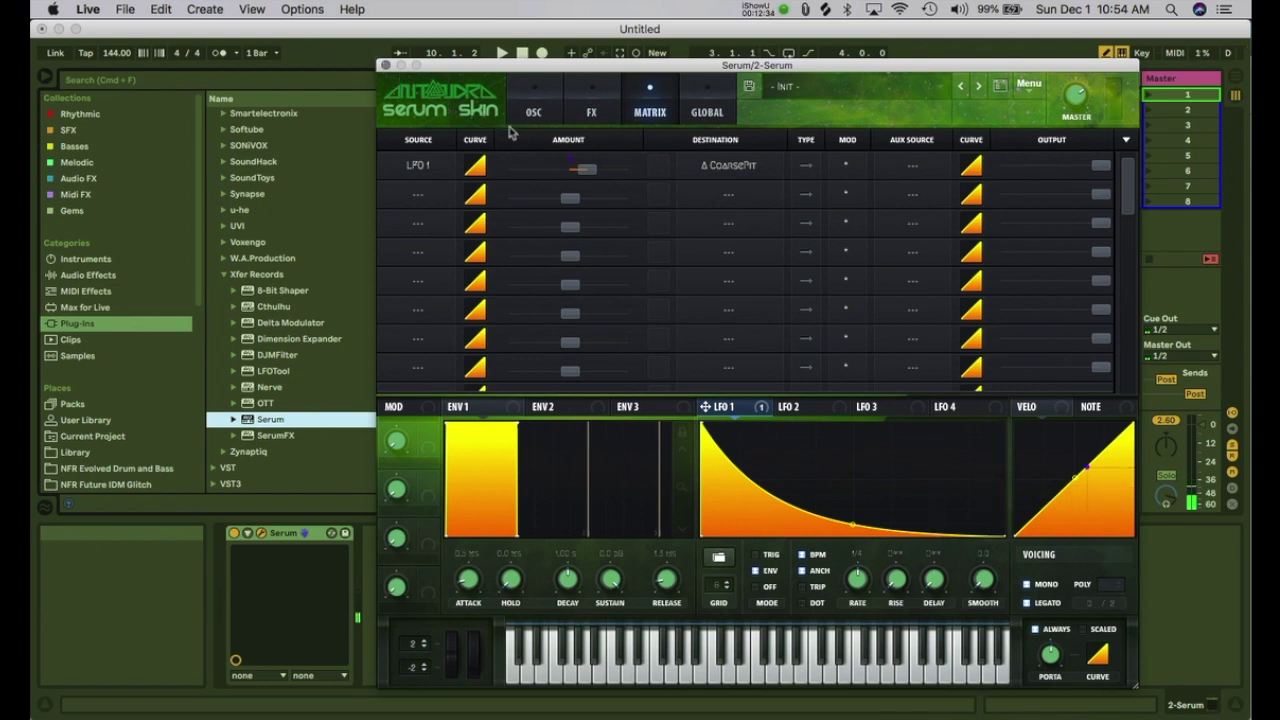
{"action": "mouse_move", "coordinate": [586, 175]}
{"action": "left_click", "coordinate": [386, 65]}
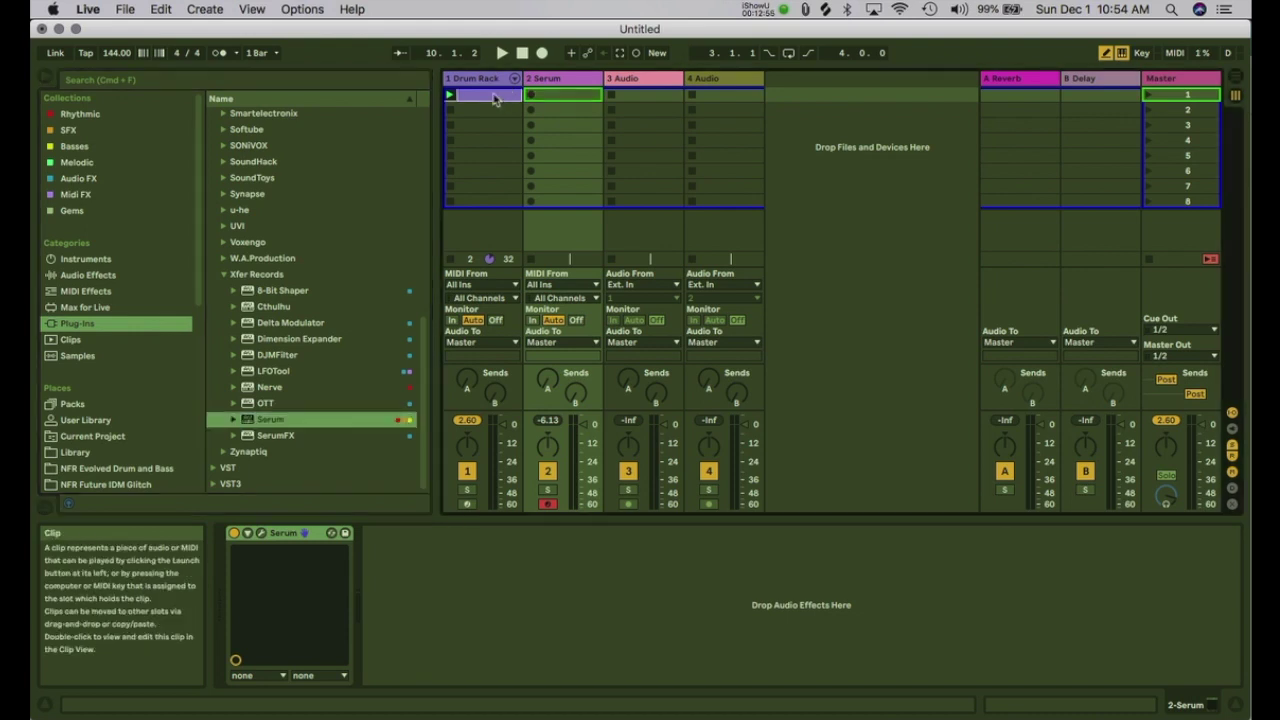
Step: Copy all the kick notes from the Drum Rack clip into a new MIDI clip on the Serum track
{"action": "double_click", "coordinate": [496, 95]}
{"action": "left_click", "coordinate": [587, 532]}
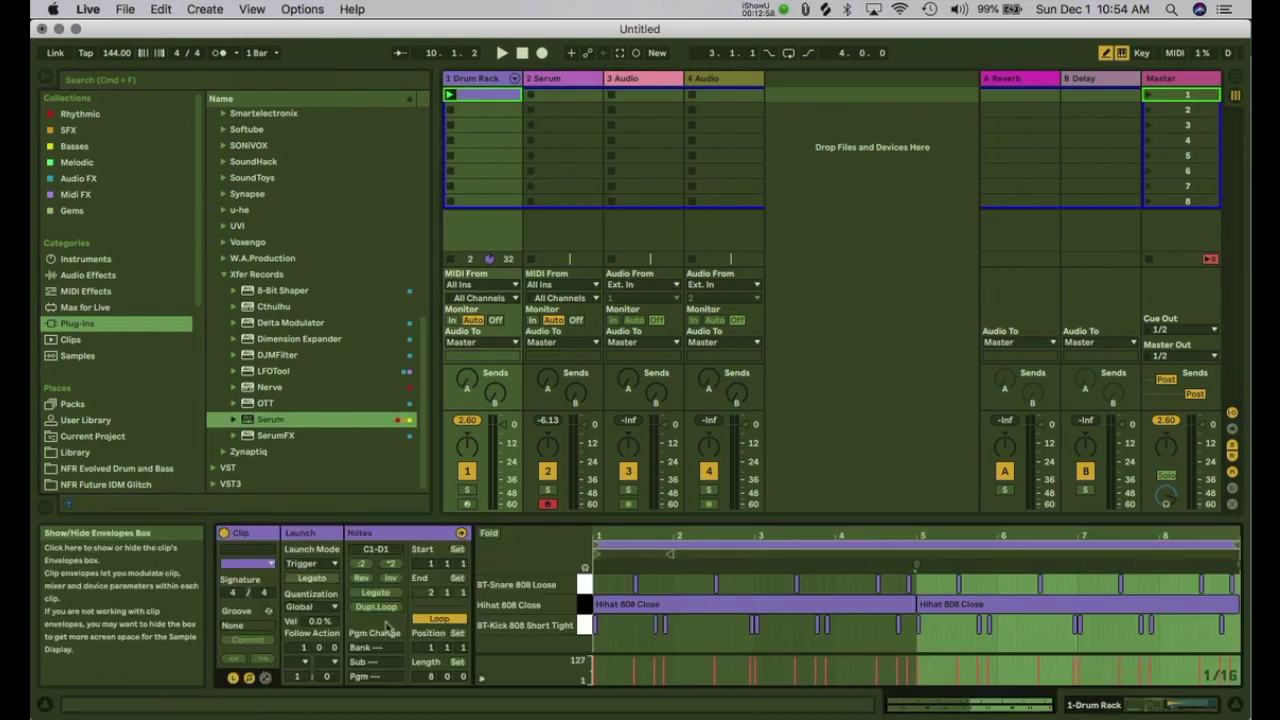
{"action": "left_click", "coordinate": [587, 625]}
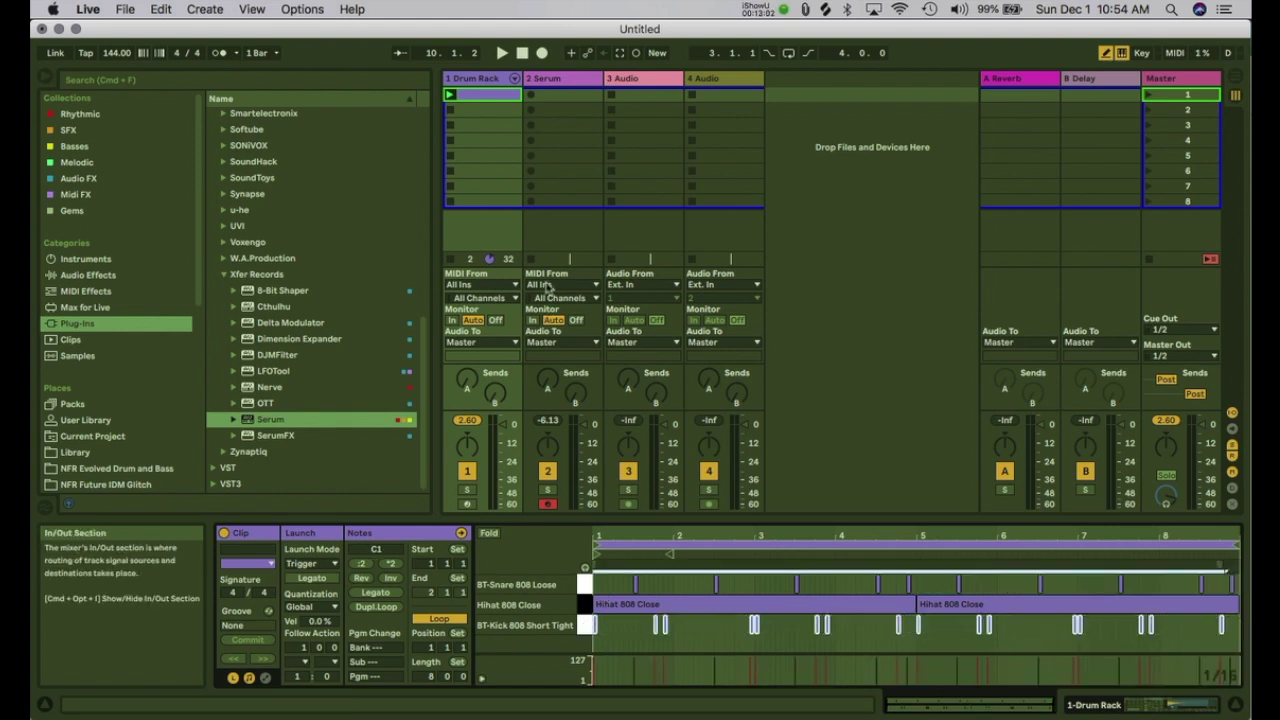
{"action": "left_click", "coordinate": [549, 89]}
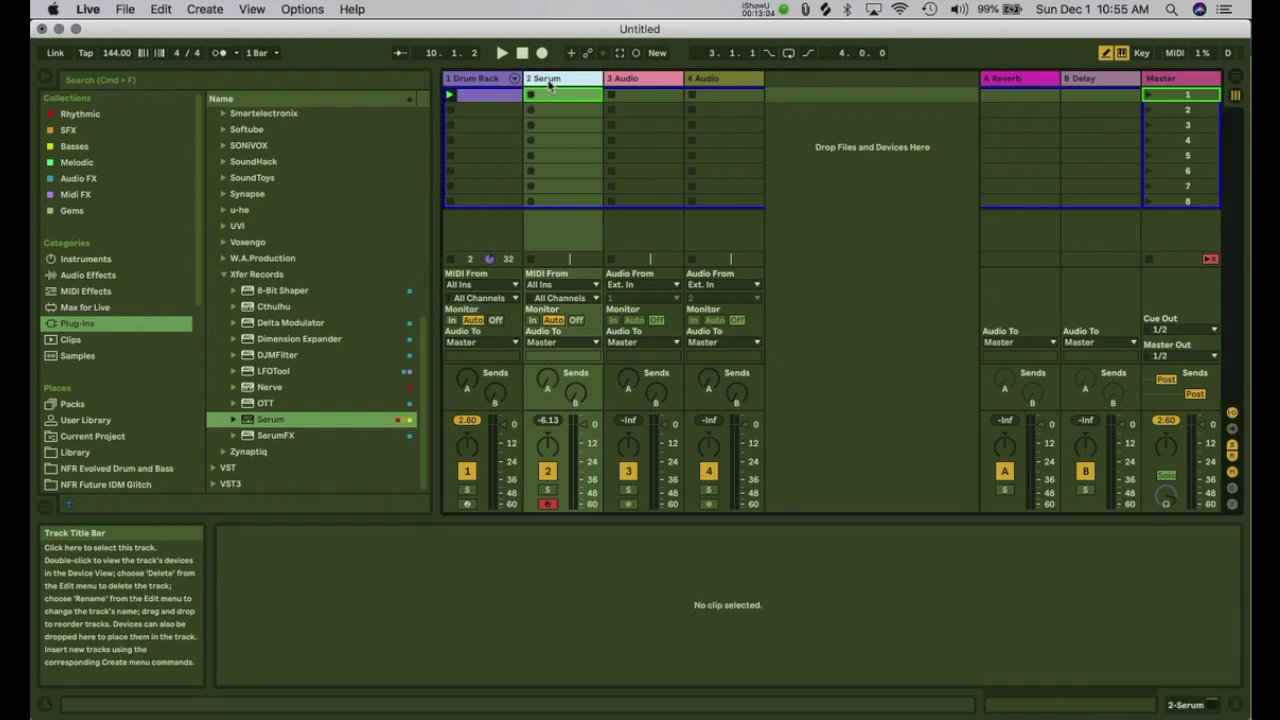
{"action": "double_click", "coordinate": [540, 97]}
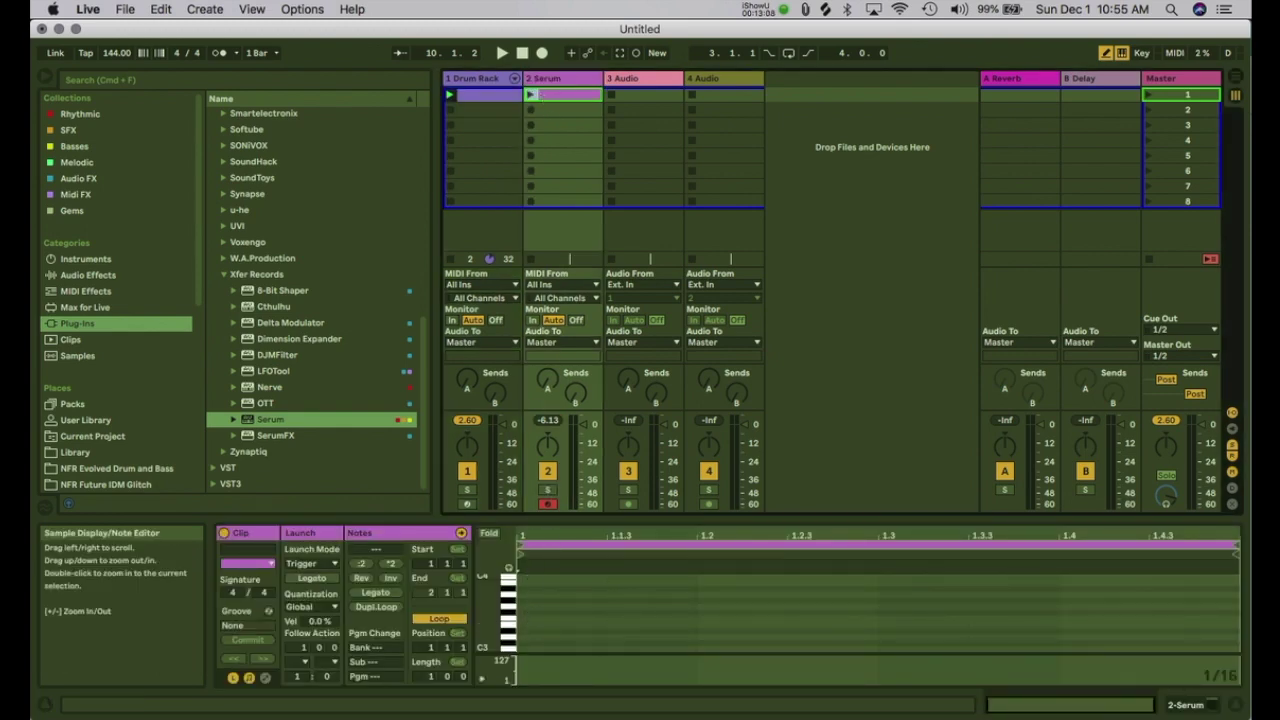
{"action": "left_click_drag", "start_coordinate": [547, 518], "coordinate": [546, 362]}
{"action": "key", "text": "super+v"}
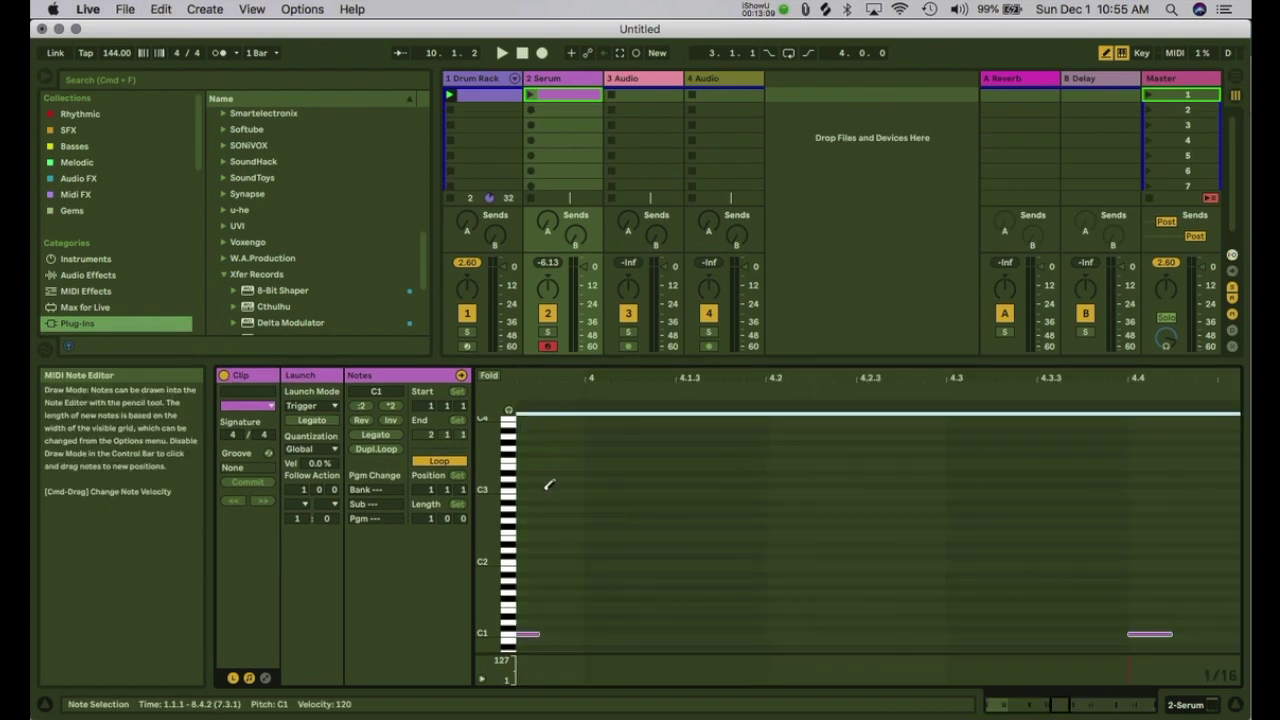
Step: Play the bass clip with the drums and apply Legato so its notes extend to one another
{"action": "key", "text": "space"}
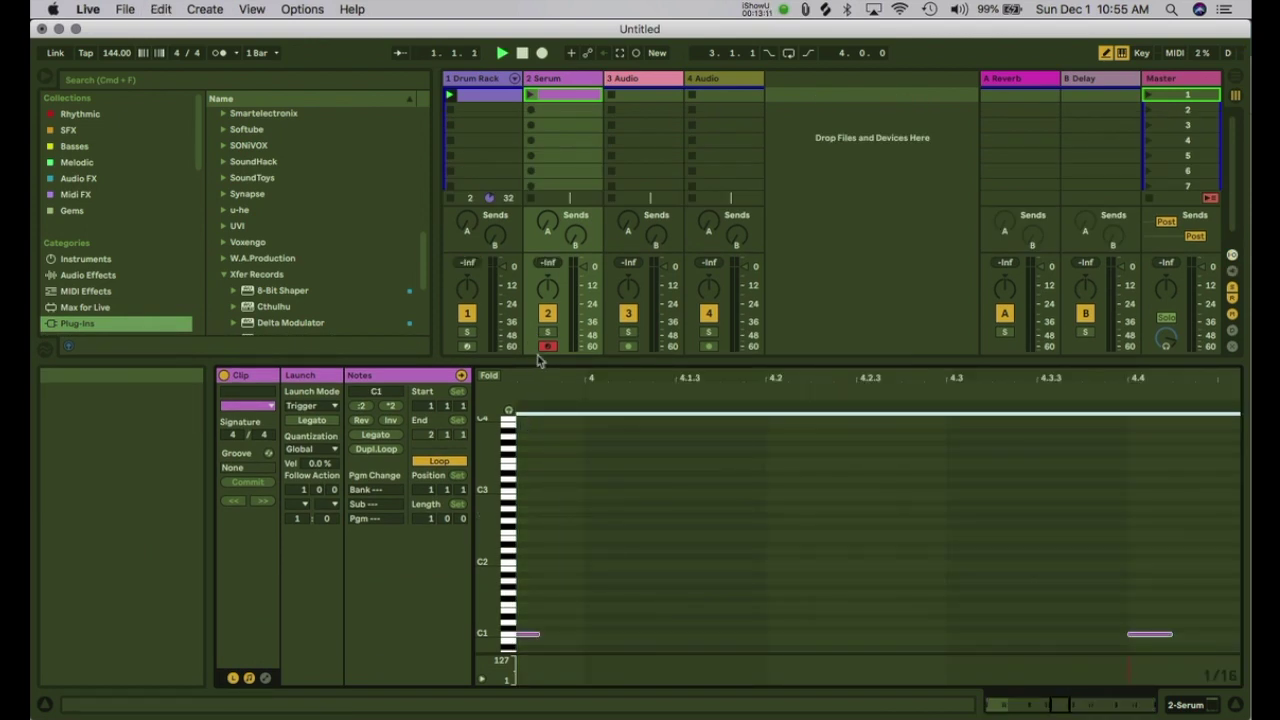
{"action": "left_click", "coordinate": [531, 97]}
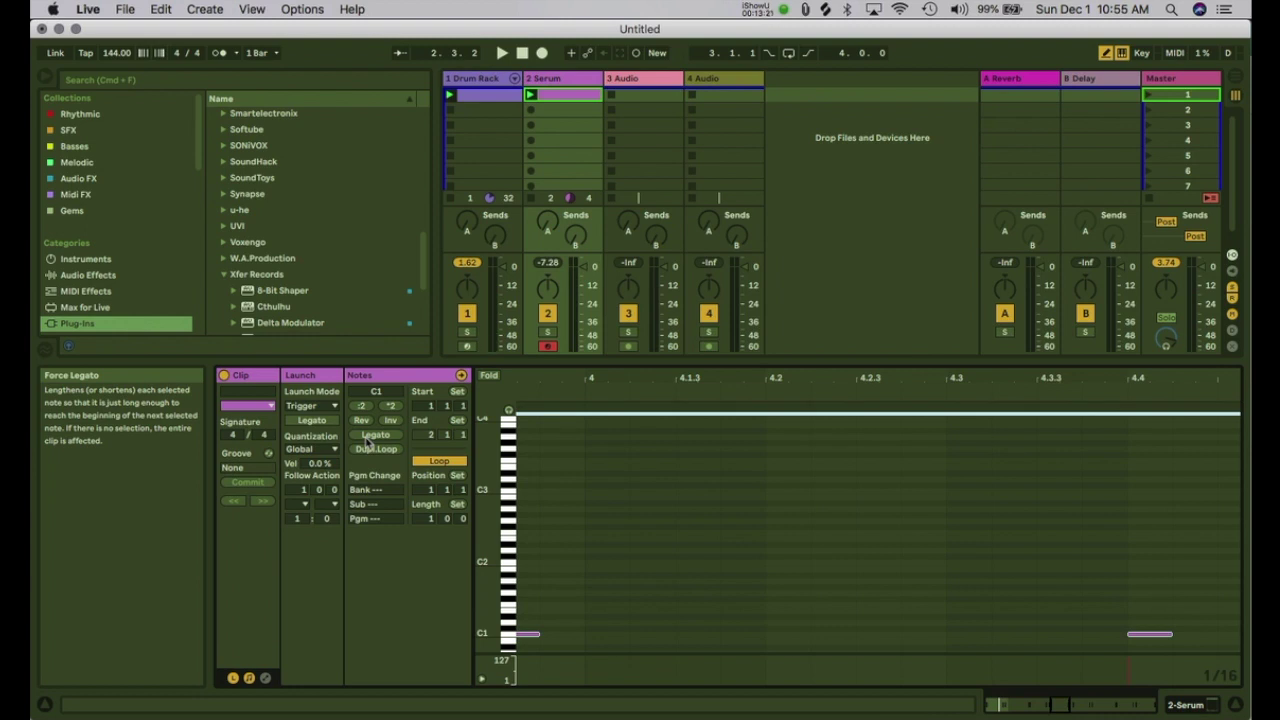
{"action": "left_click", "coordinate": [369, 437]}
{"action": "left_click_drag", "start_coordinate": [571, 359], "coordinate": [572, 394]}
{"action": "key", "text": "space"}
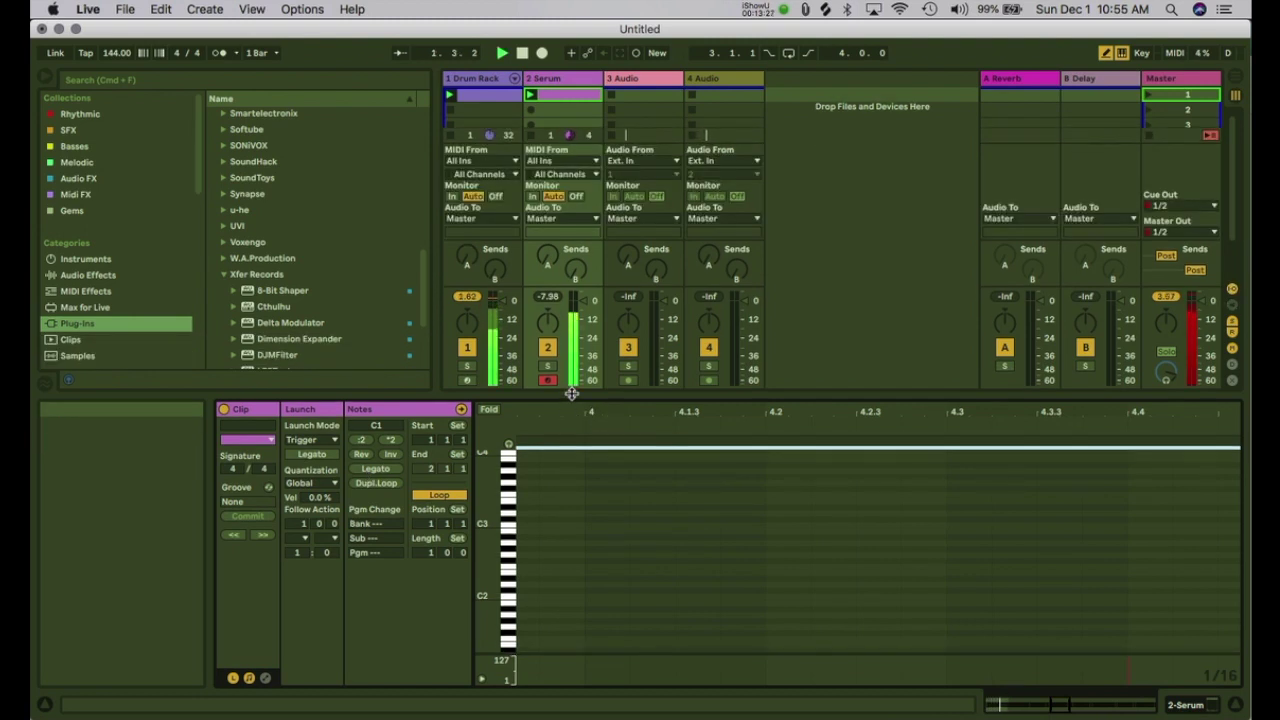
Step: Enlarge the note editor, turn off Draw Mode, and transpose all the bass notes to F0
{"action": "left_click_drag", "start_coordinate": [571, 393], "coordinate": [571, 137]}
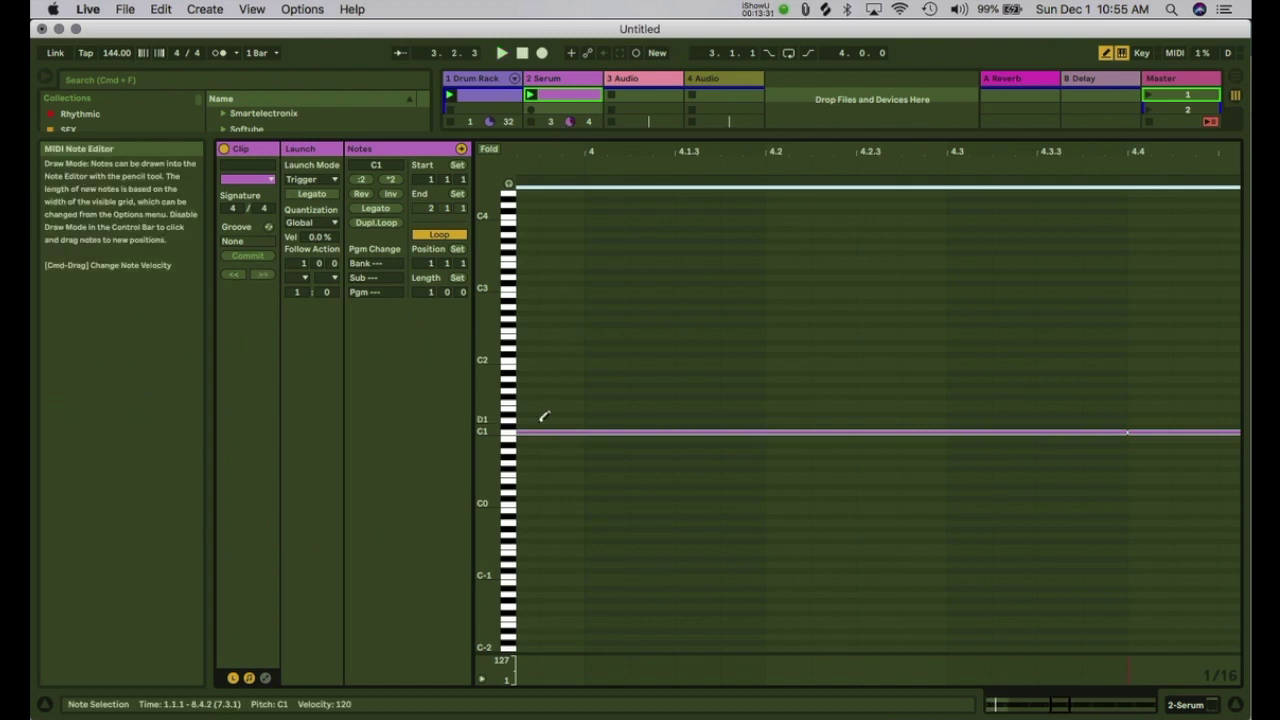
{"action": "key", "text": "b"}
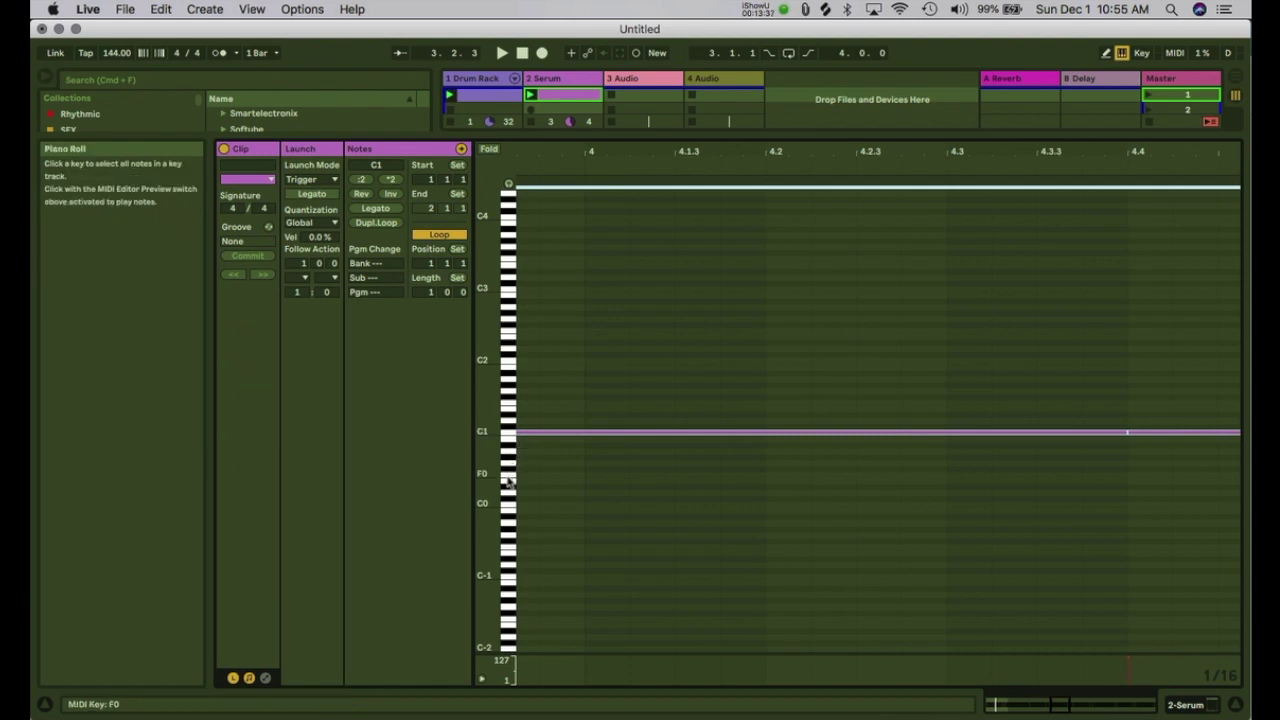
{"action": "left_click_drag", "start_coordinate": [529, 434], "coordinate": [531, 482]}
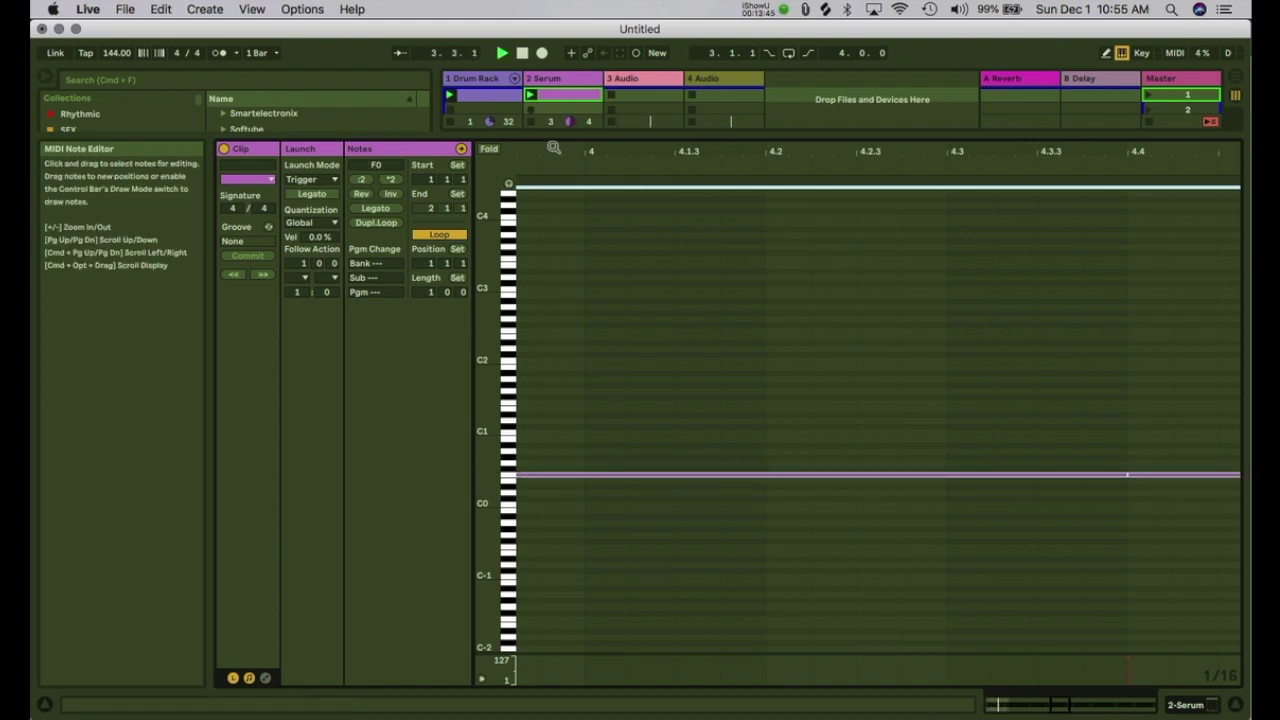
Step: Set the bass clip's loop length to 8 bars and play it back
{"action": "left_click", "coordinate": [617, 357]}
{"action": "left_click_drag", "start_coordinate": [631, 137], "coordinate": [588, 147]}
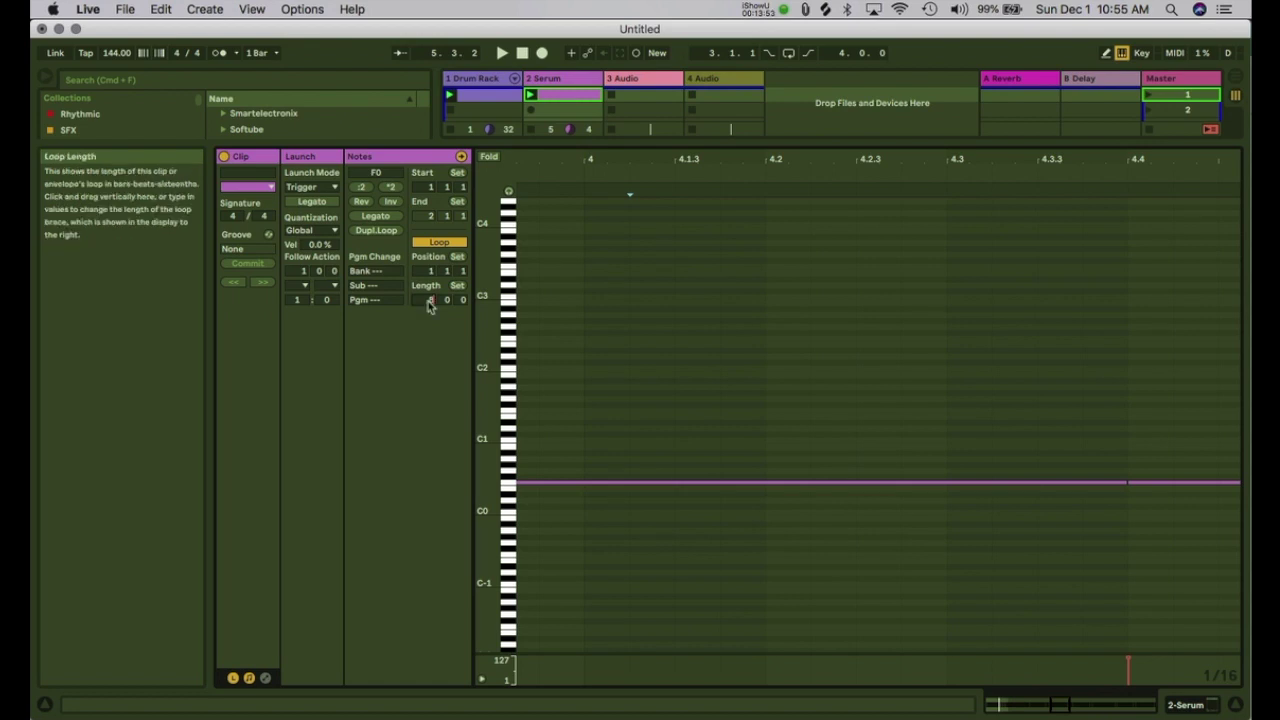
{"action": "key", "text": "Return"}
{"action": "key", "text": "space"}
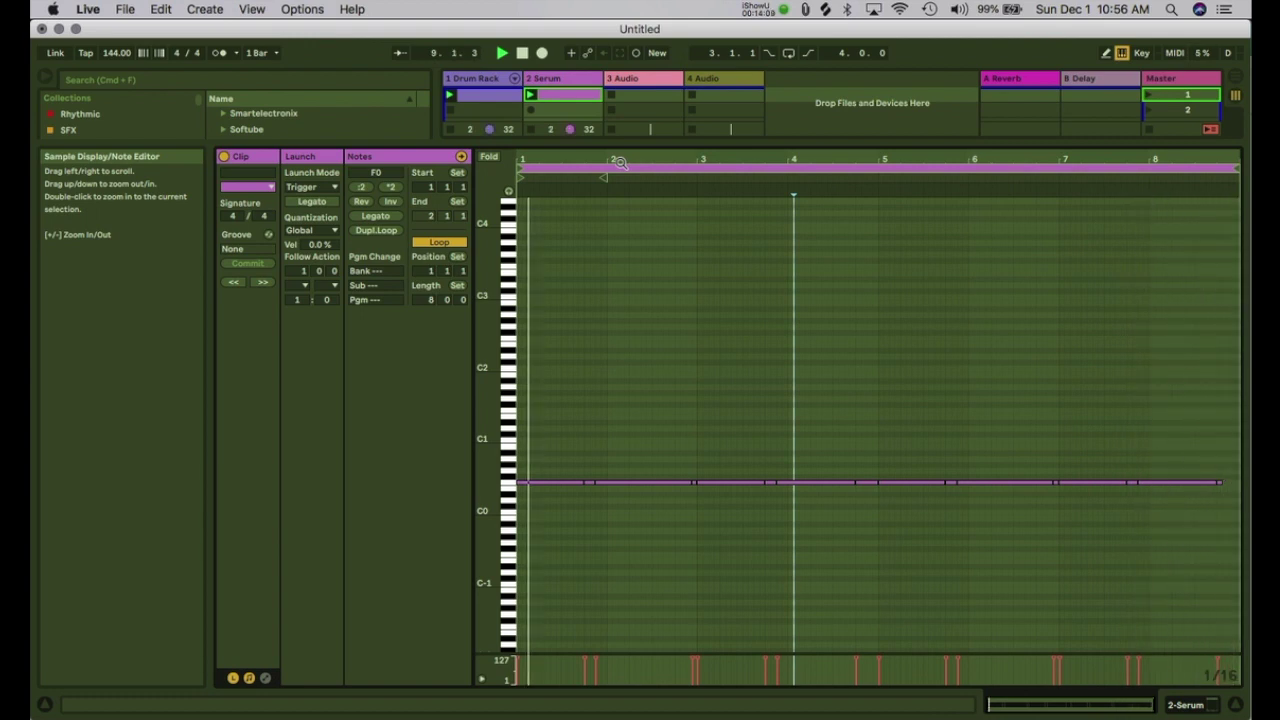
Step: Extend the last bass note to the end of the clip and shorten the long note before bar 3 to leave a gap
{"action": "left_click", "coordinate": [1130, 410]}
{"action": "left_click_drag", "start_coordinate": [1221, 484], "coordinate": [1236, 484]}
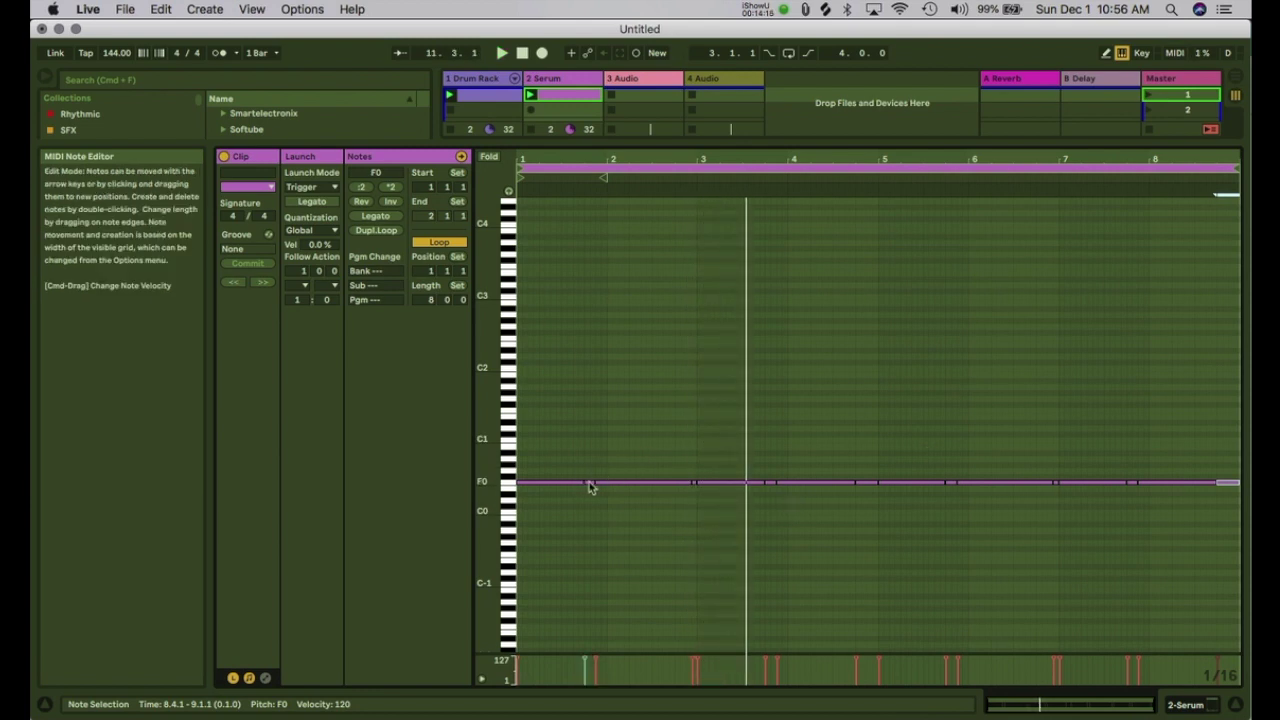
{"action": "left_click", "coordinate": [685, 501]}
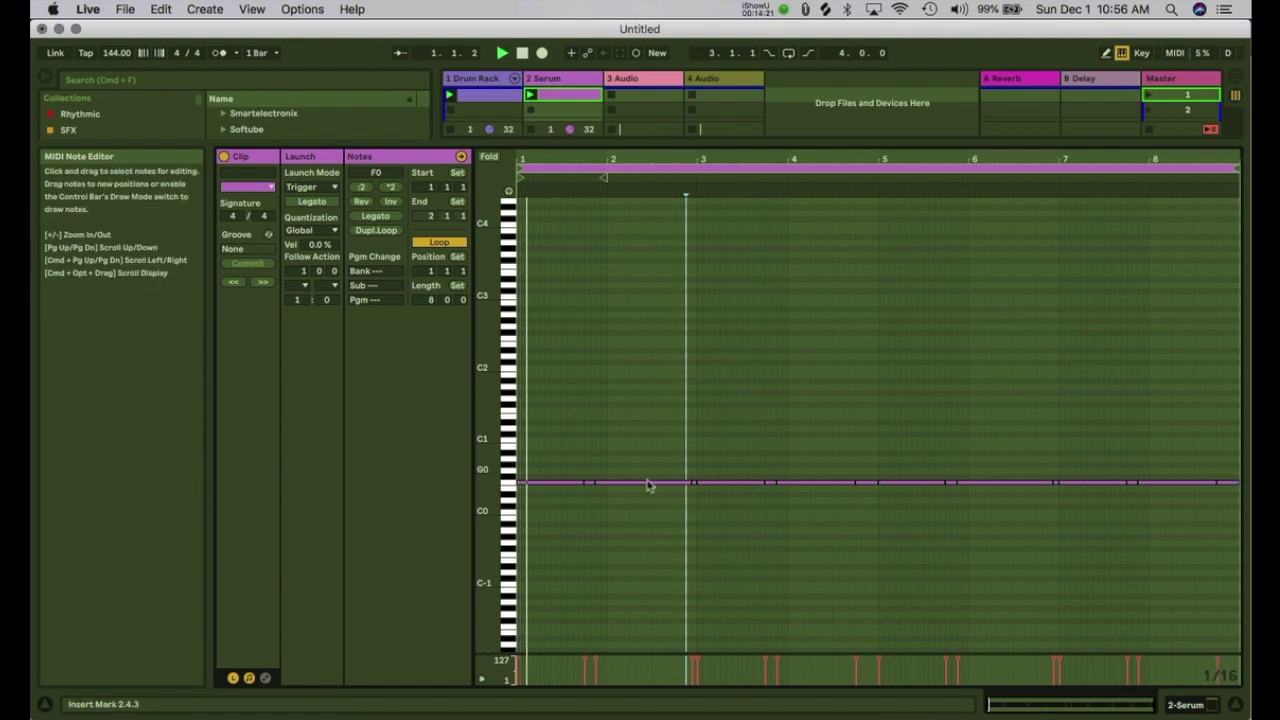
{"action": "left_click", "coordinate": [662, 481]}
{"action": "left_click_drag", "start_coordinate": [662, 481], "coordinate": [645, 484]}
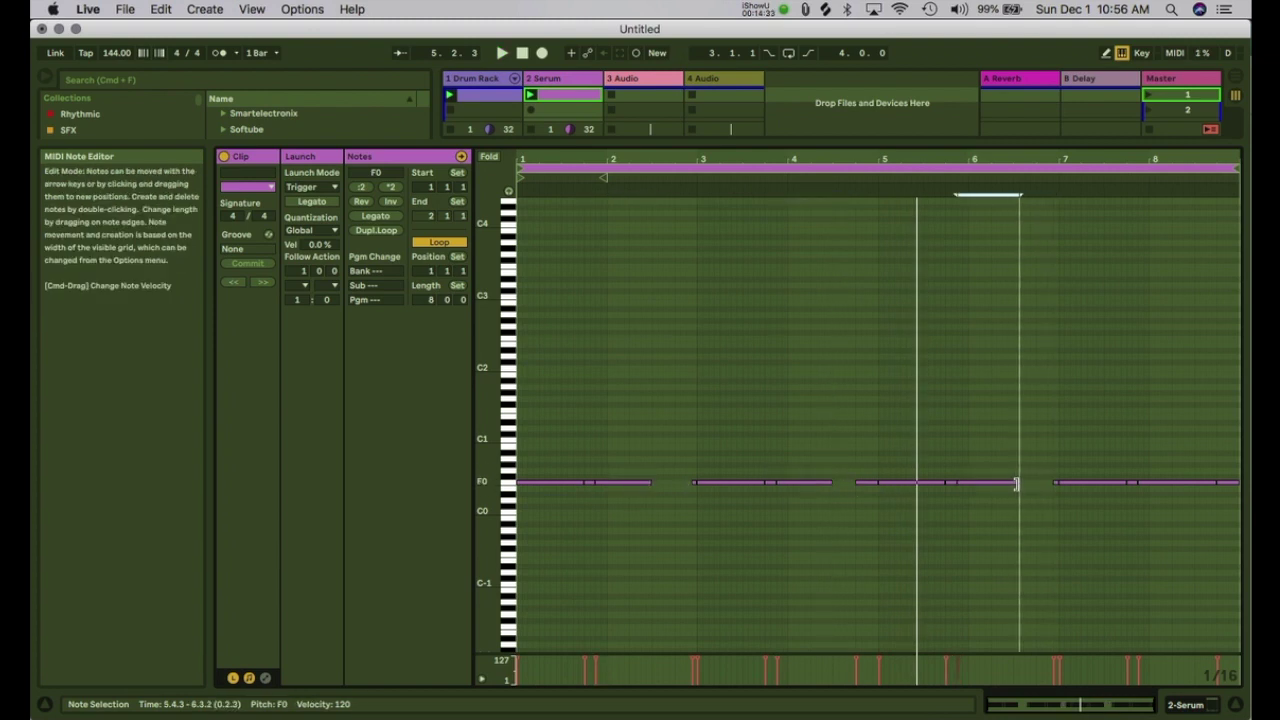
Step: Shorten the long bass note in bar 8 so it ends around 8.3.1, leaving a gap before the last note
{"action": "scroll", "coordinate": [1163, 460], "scroll_direction": "down", "scroll_amount": 1}
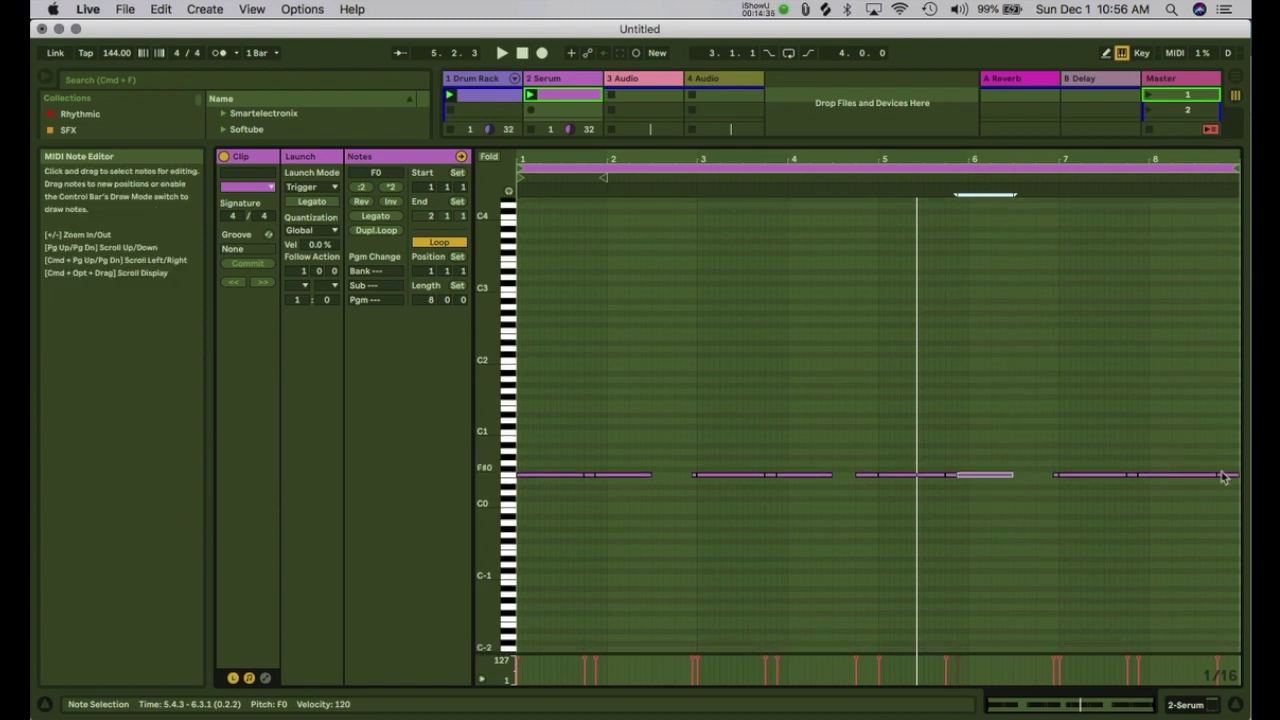
{"action": "left_click_drag", "start_coordinate": [1224, 477], "coordinate": [1185, 478]}
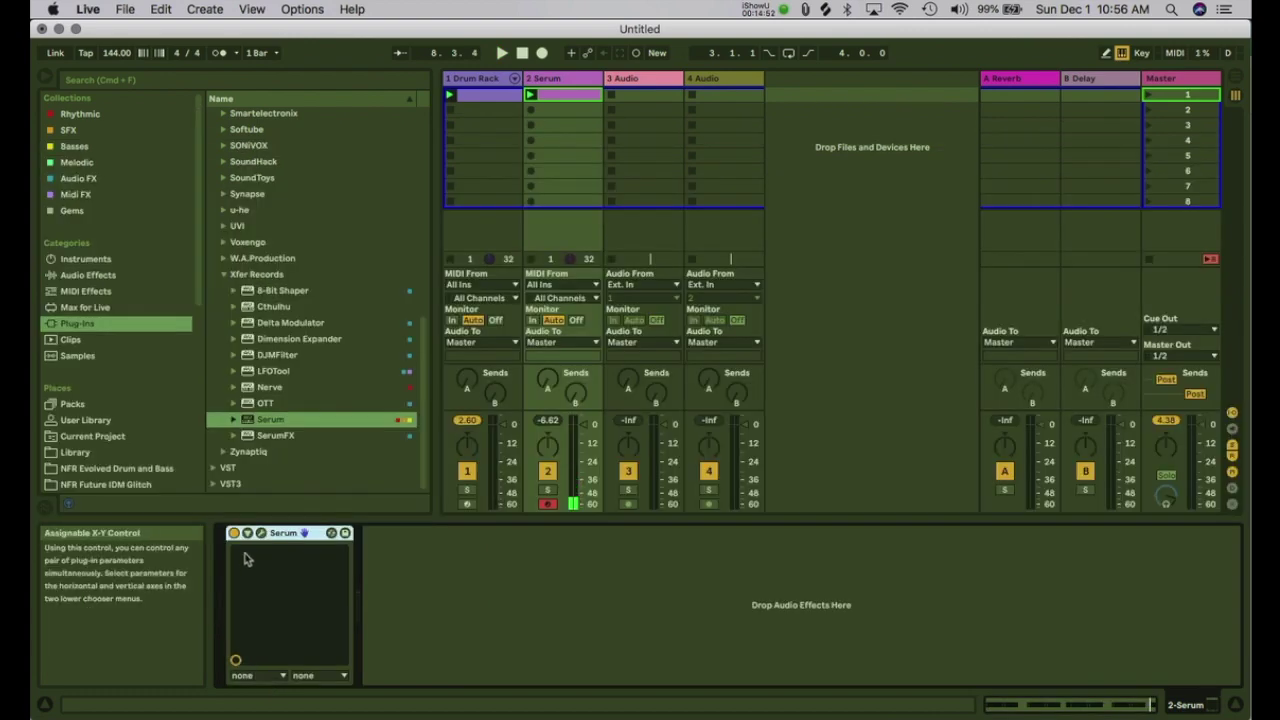
Step: Set Serum's pitch-bend range to 12 semitones up and -11 semitones down, and play the bass briefly
{"action": "left_click", "coordinate": [261, 533]}
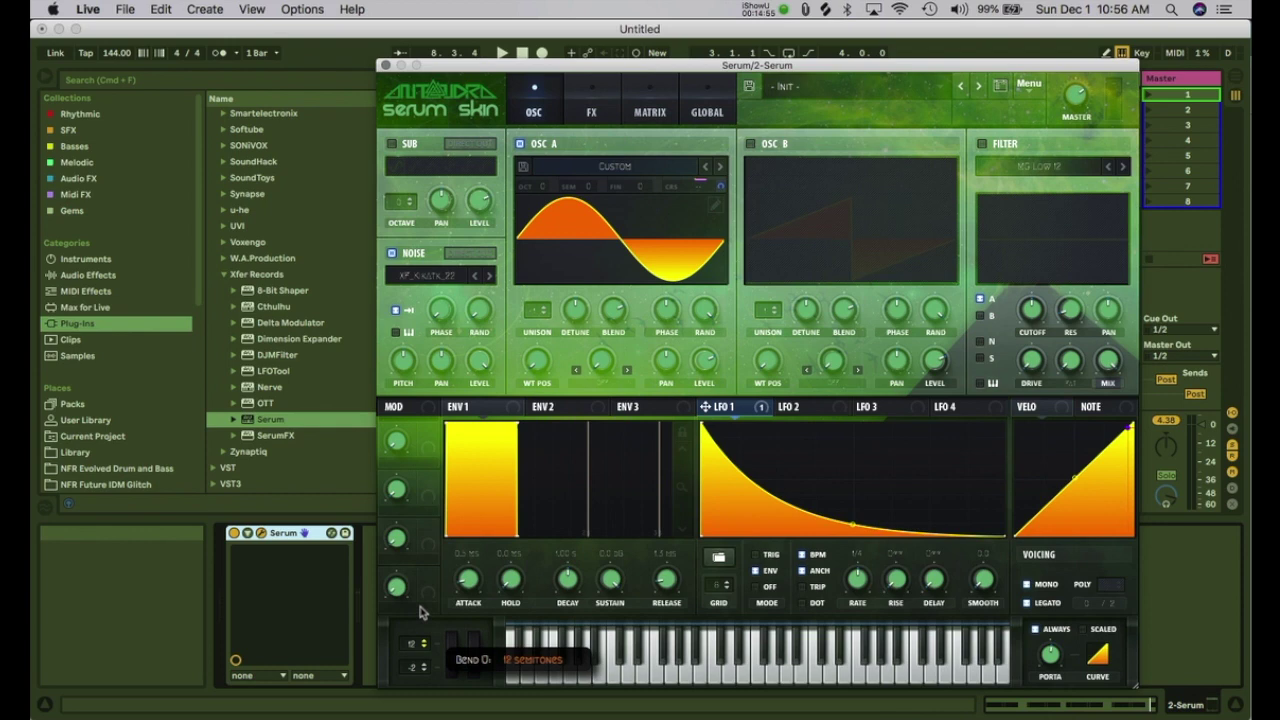
{"action": "left_click_drag", "start_coordinate": [414, 666], "coordinate": [416, 680]}
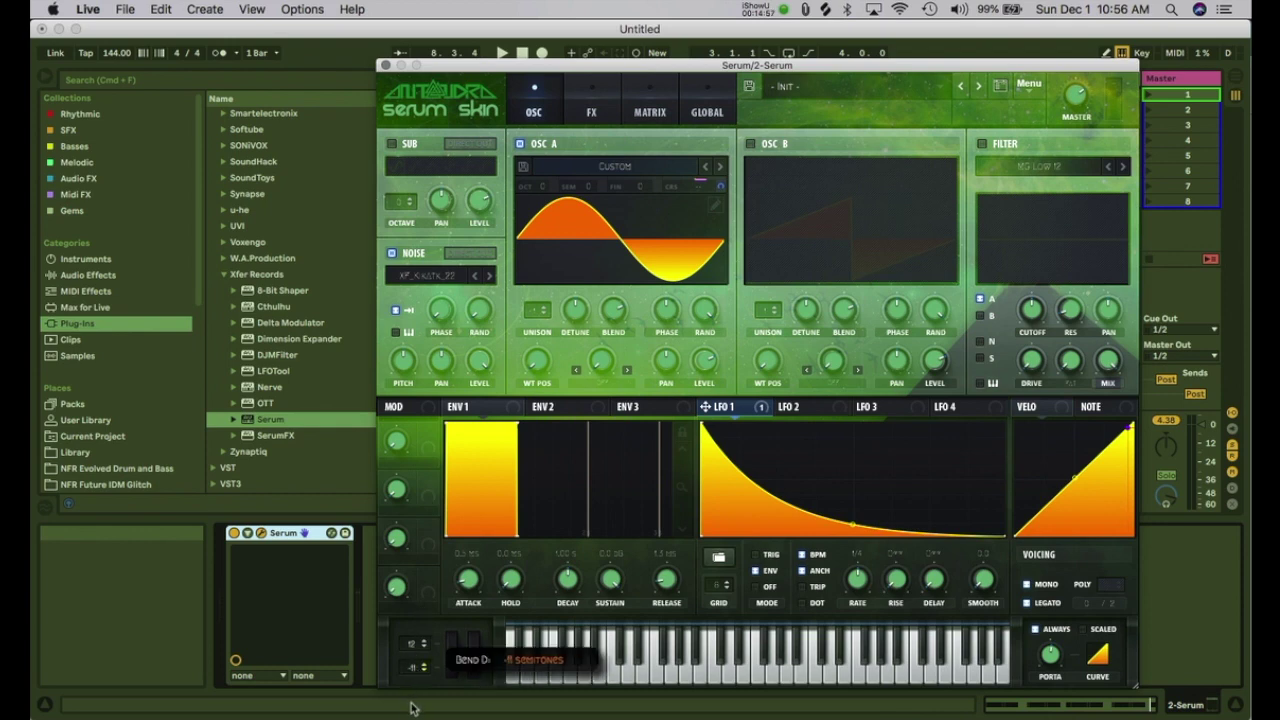
{"action": "key", "text": "space"}
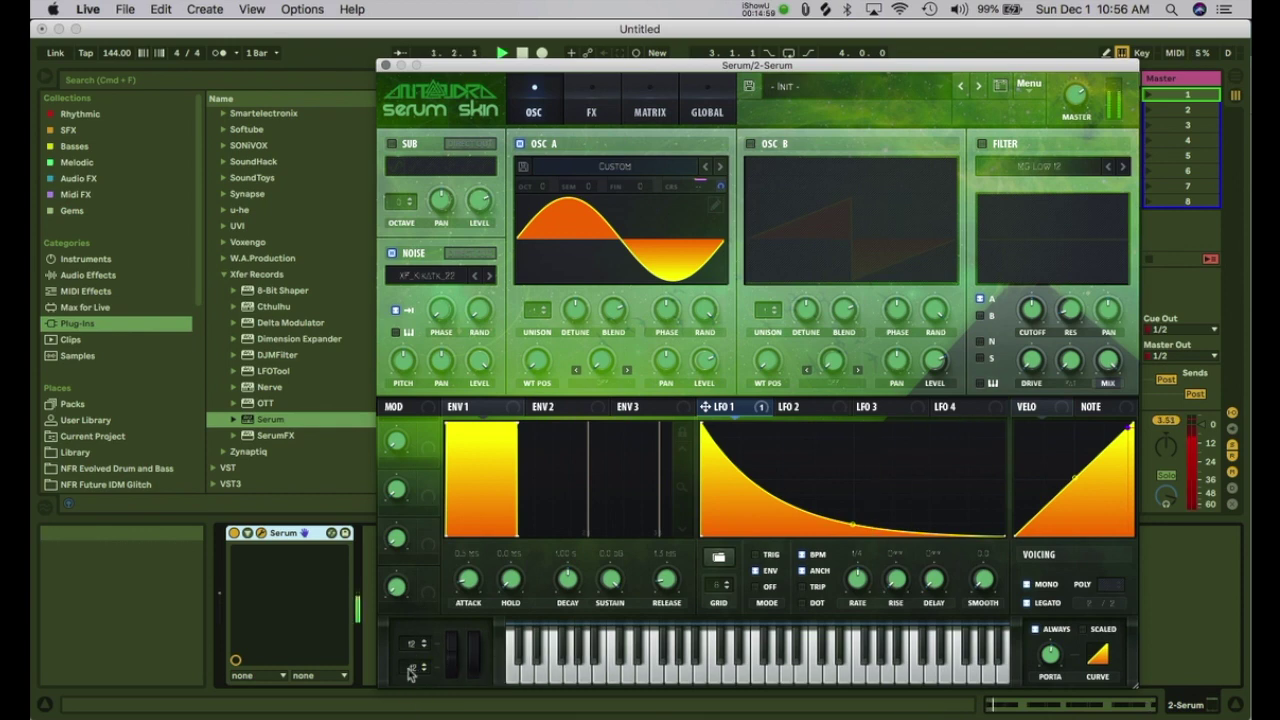
{"action": "left_click", "coordinate": [384, 65]}
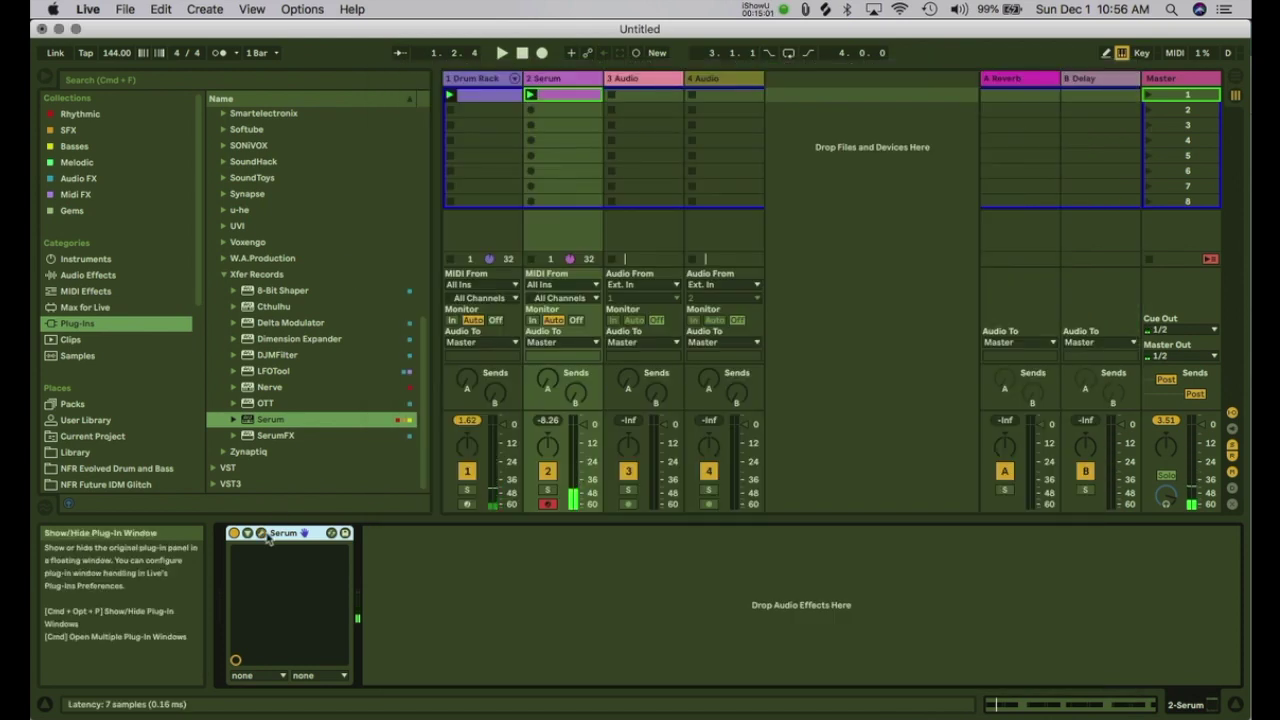
Step: Show the bass clip's envelopes and choose MIDI Ctrl with Pitch Bend as the envelope to edit
{"action": "double_click", "coordinate": [569, 97]}
{"action": "left_click", "coordinate": [265, 678]}
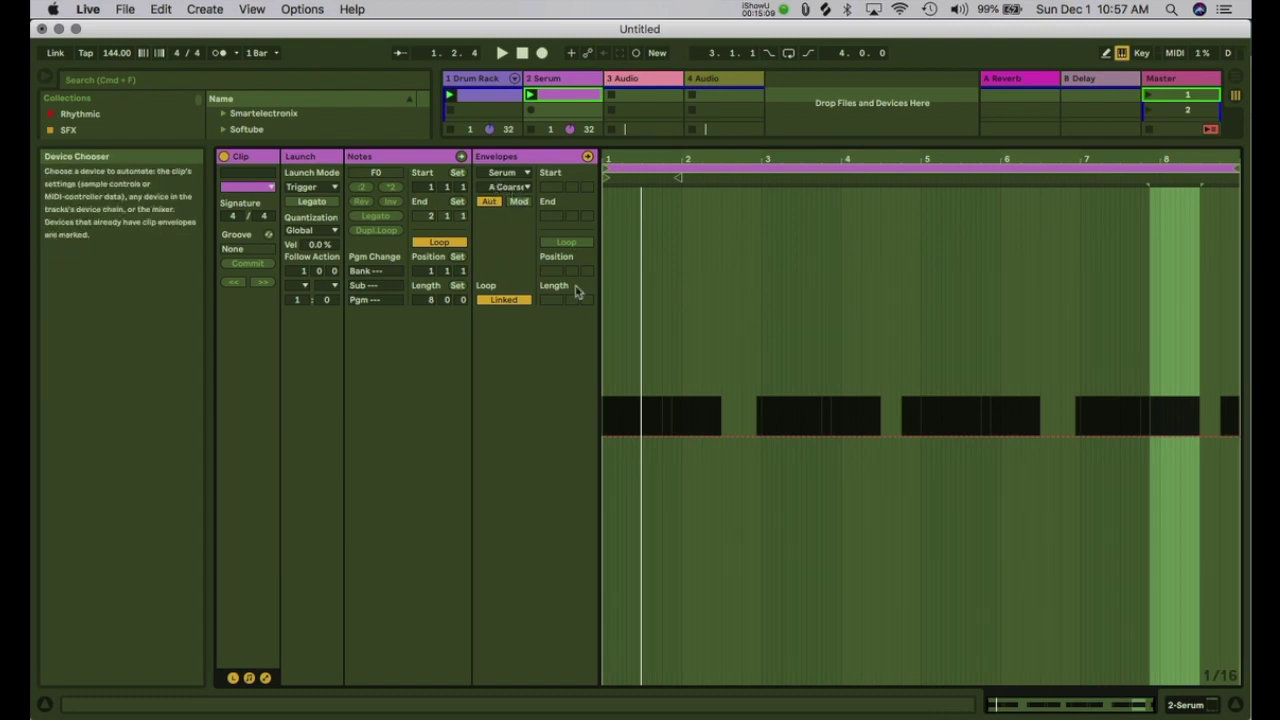
{"action": "left_click", "coordinate": [507, 188]}
{"action": "left_click", "coordinate": [505, 192]}
{"action": "left_click", "coordinate": [503, 174]}
{"action": "left_click", "coordinate": [503, 185]}
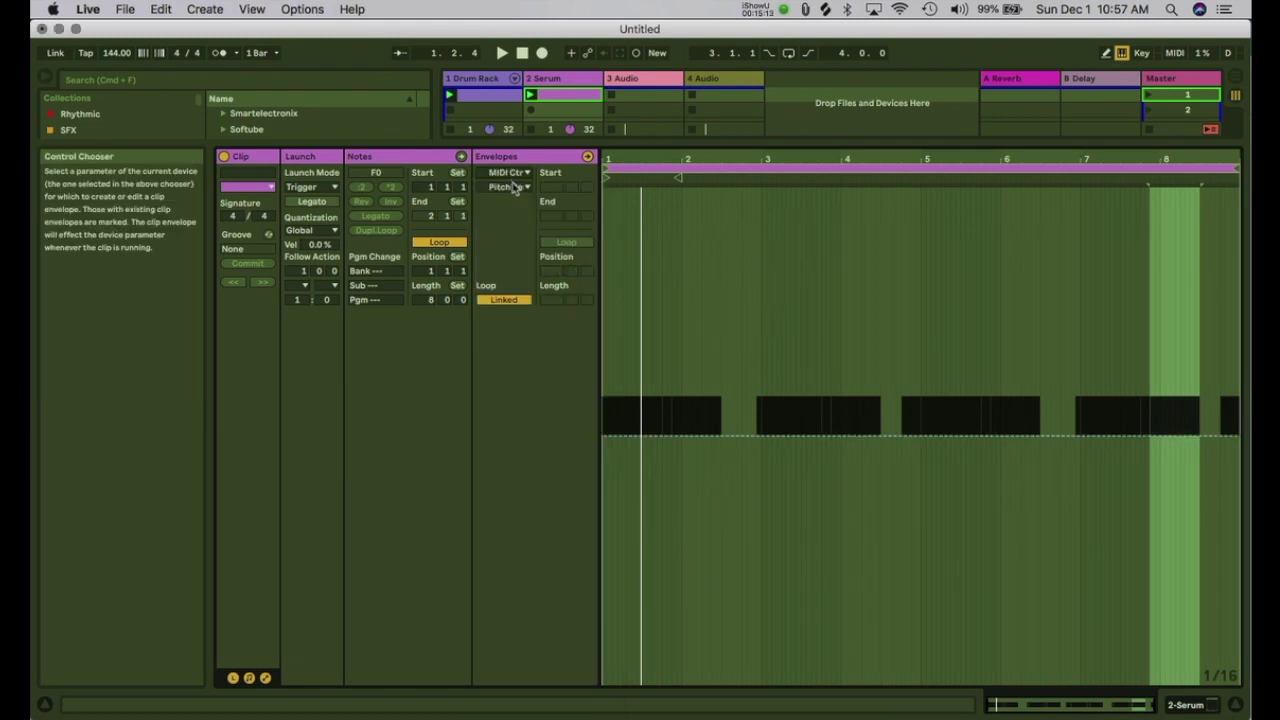
{"action": "left_click", "coordinate": [510, 188]}
{"action": "left_click", "coordinate": [515, 199]}
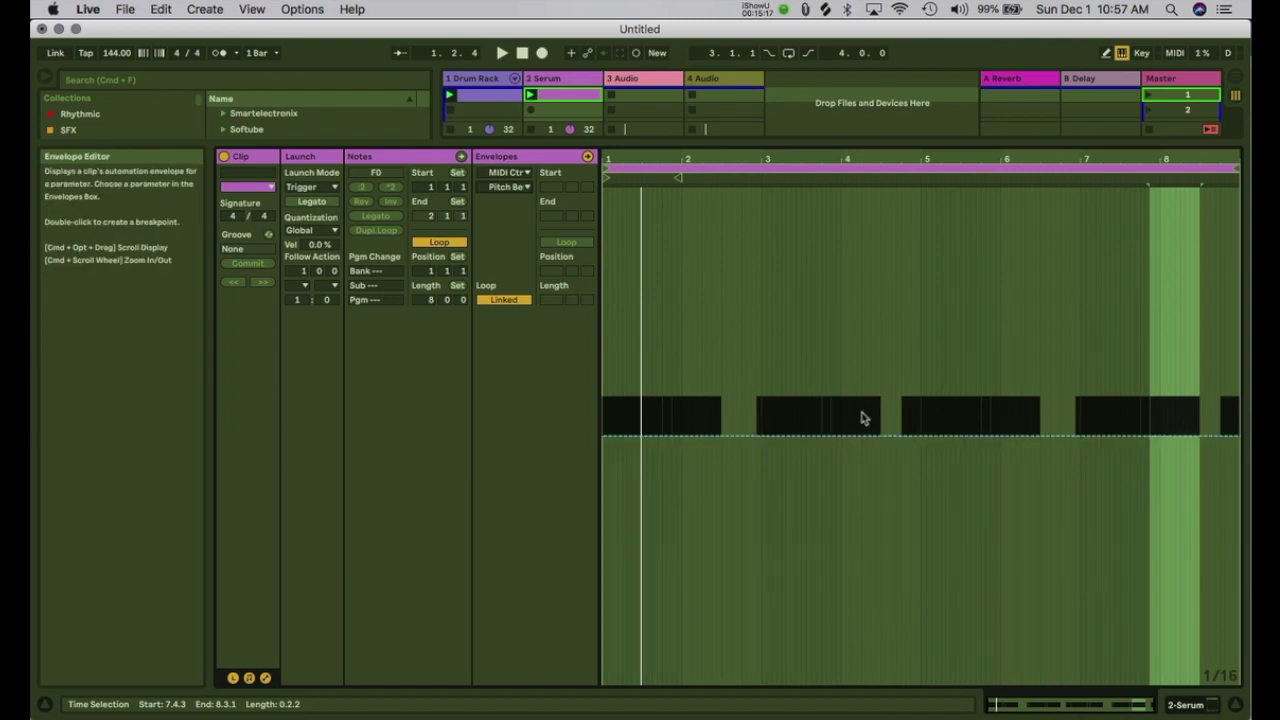
Step: Insert a rising ramp in the pitch-bend envelope from 4.4.1 to 5.1.1, climbing from zero to maximum
{"action": "left_click", "coordinate": [905, 432]}
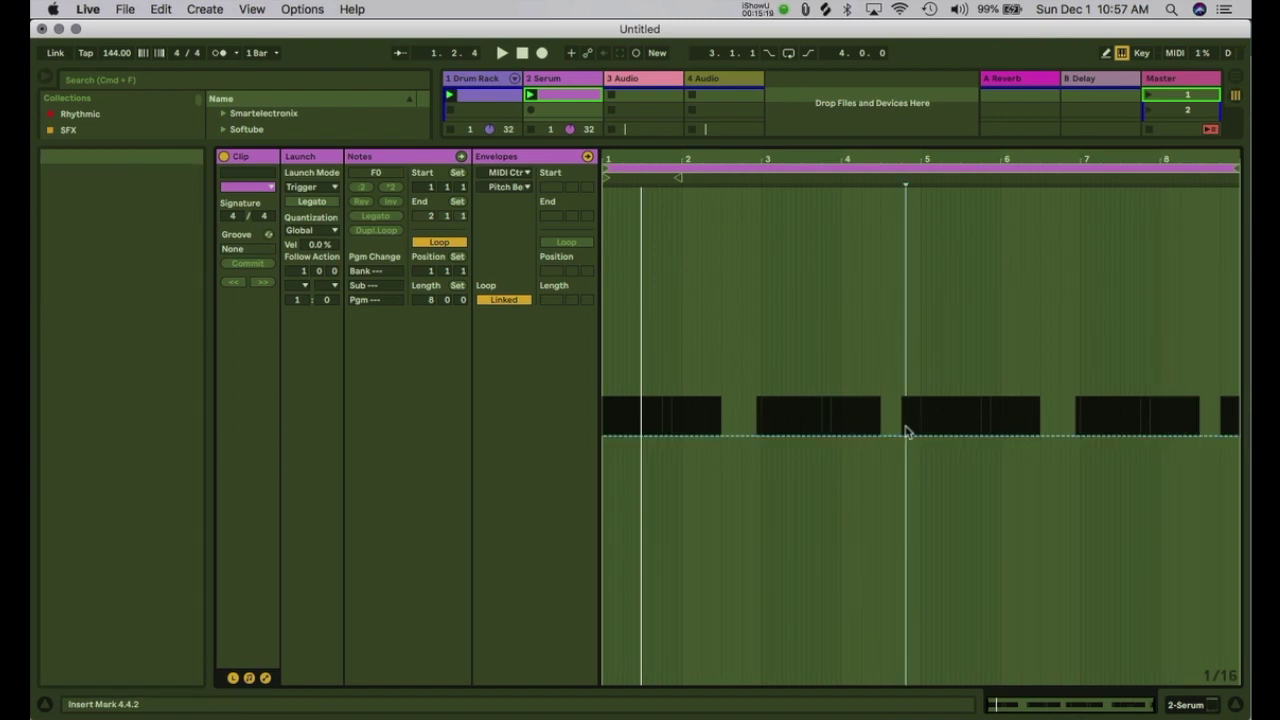
{"action": "left_click", "coordinate": [906, 432]}
{"action": "right_click", "coordinate": [912, 429]}
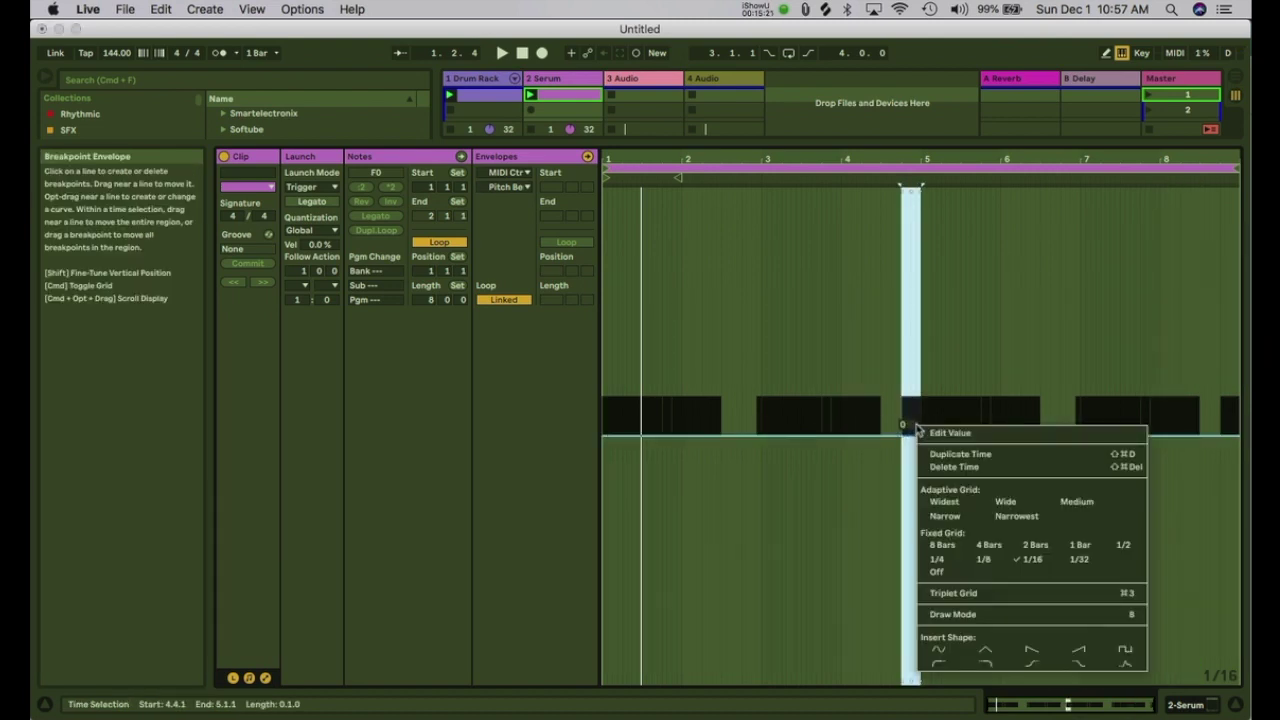
{"action": "left_click", "coordinate": [1076, 650]}
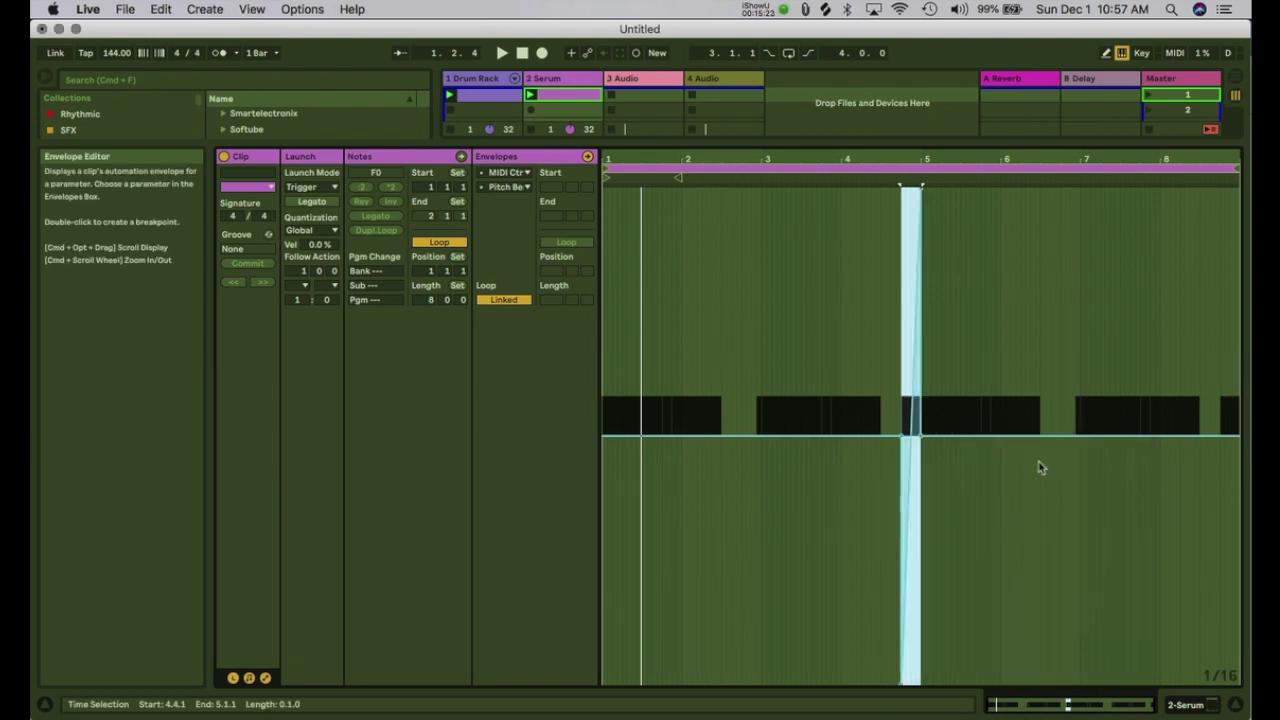
{"action": "left_click", "coordinate": [876, 681]}
{"action": "left_click", "coordinate": [902, 685]}
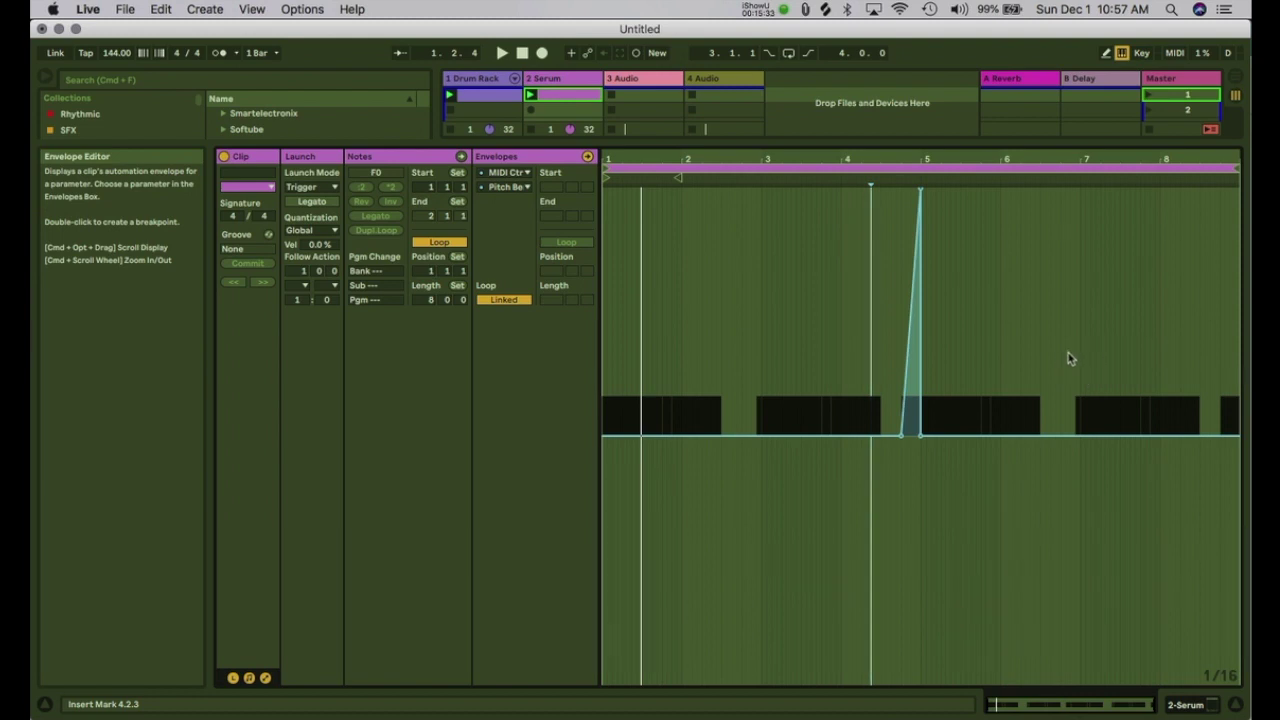
Step: Draw a pitch-bend ramp from 8.3.1 to the end of bar 8, falling from zero to -8192
{"action": "left_click_drag", "start_coordinate": [1203, 359], "coordinate": [1199, 194]}
{"action": "left_click", "coordinate": [1203, 214]}
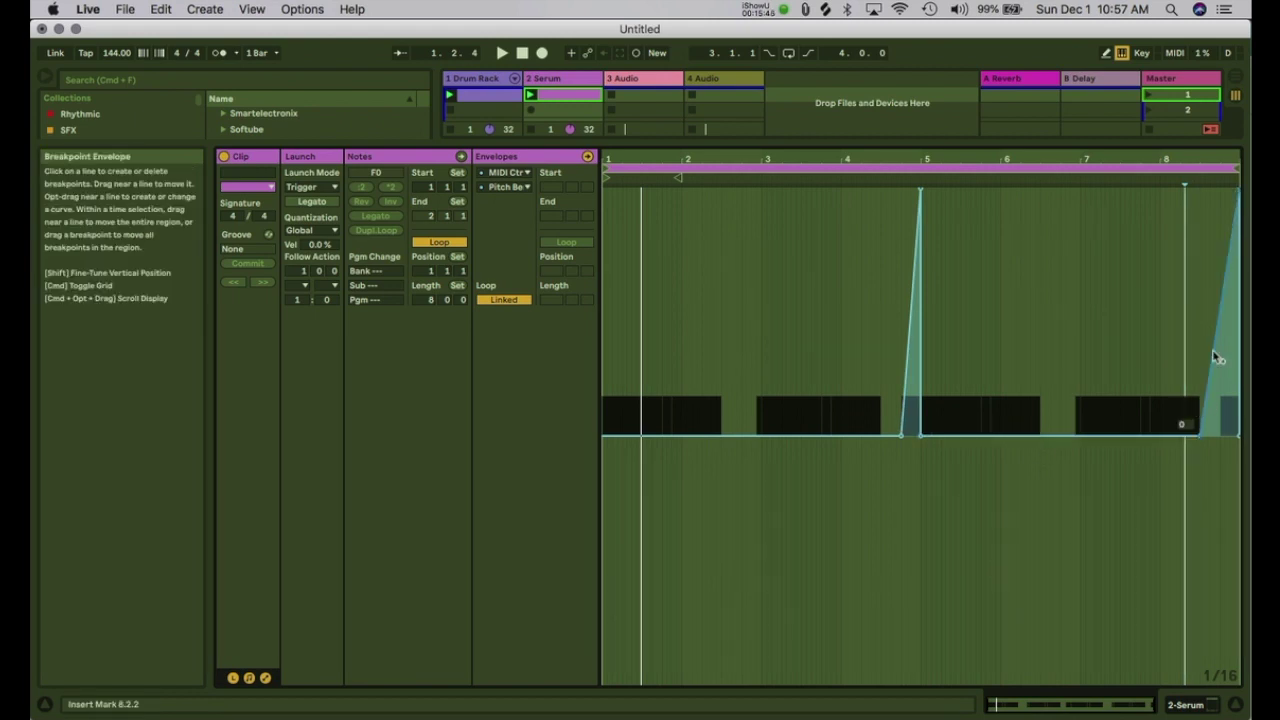
{"action": "left_click_drag", "start_coordinate": [1240, 195], "coordinate": [1055, 684]}
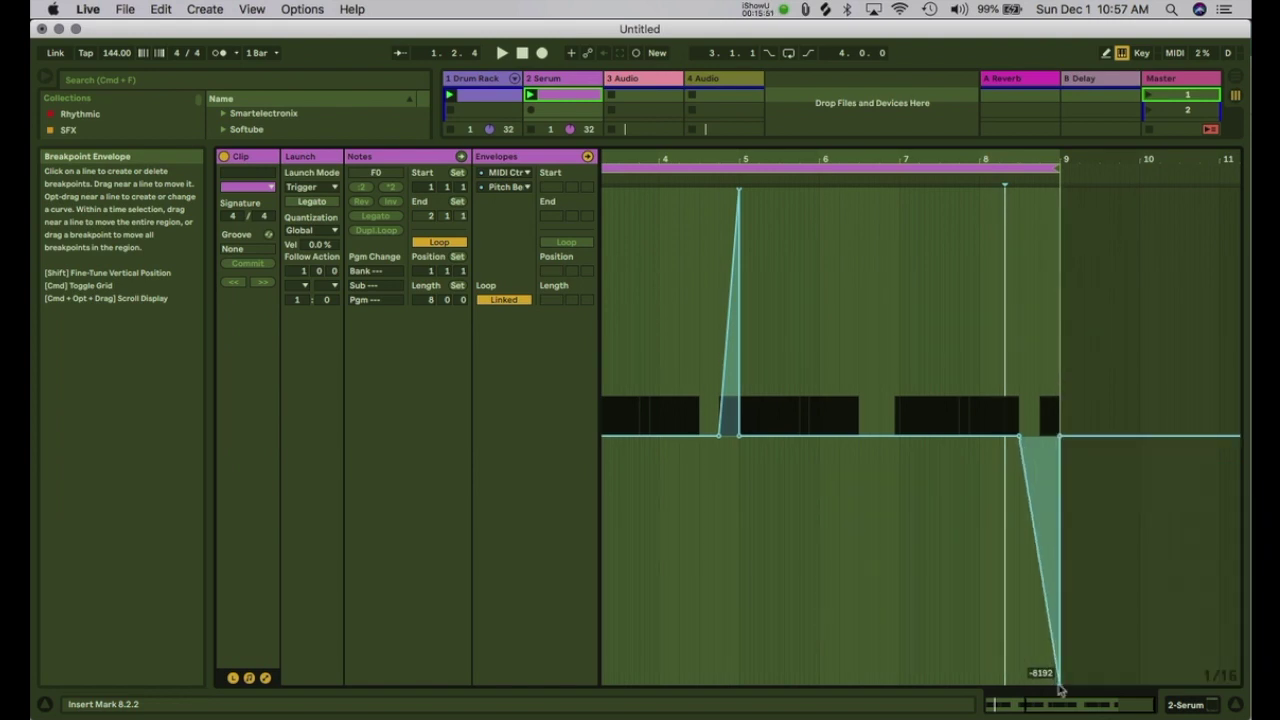
{"action": "scroll", "coordinate": [951, 566], "scroll_direction": "left", "scroll_amount": 5}
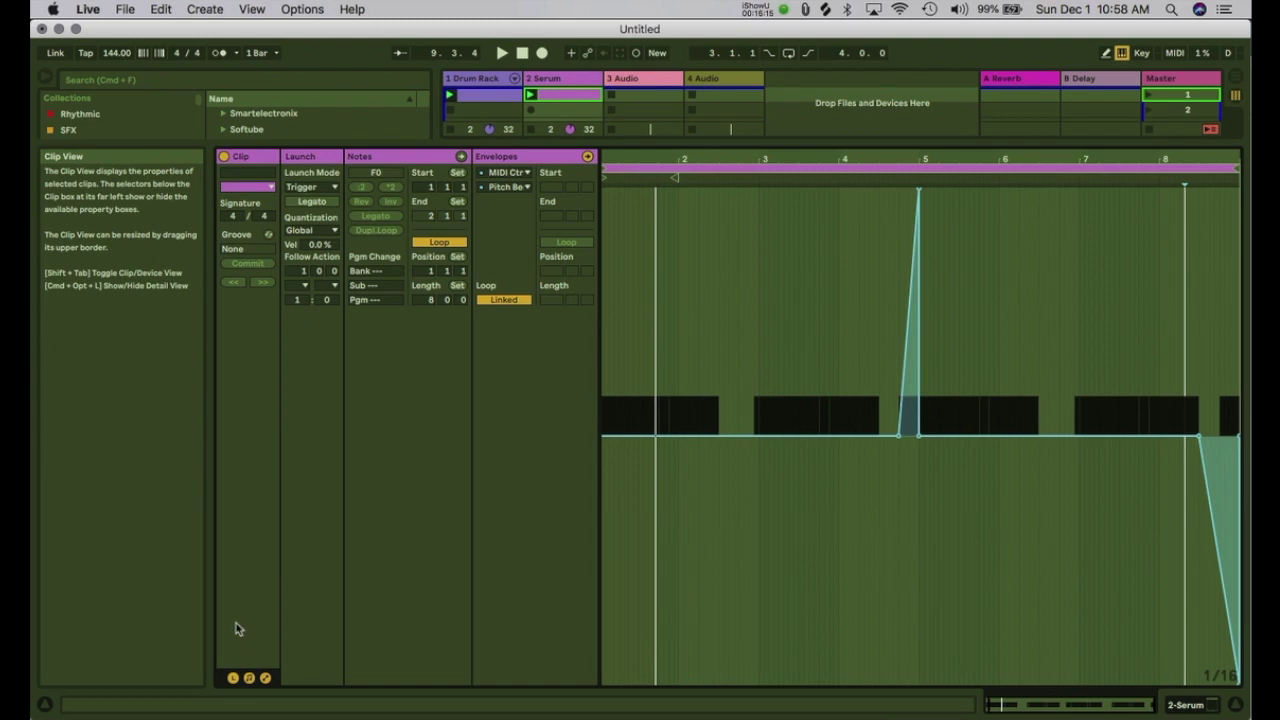
Step: Extend the last bass note's start back to 8.3.1 and the start of the note ending at 5.1.1 back to 4.3.1
{"action": "left_click", "coordinate": [265, 679]}
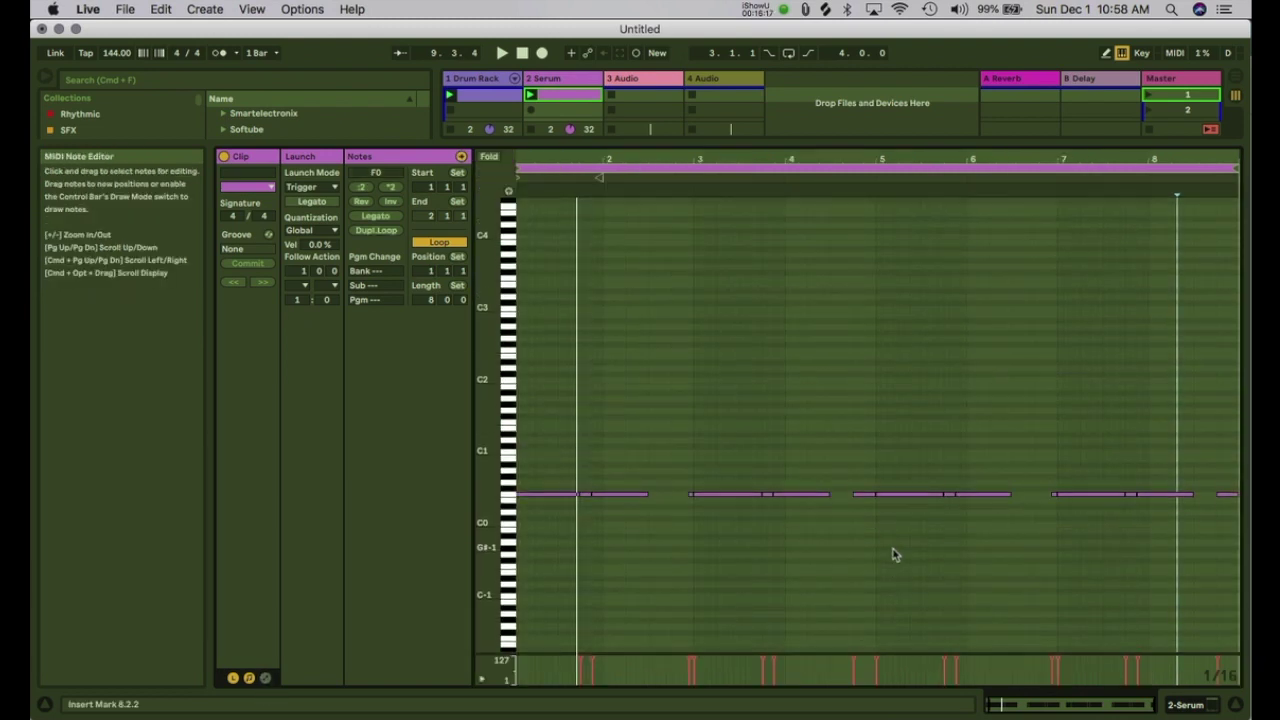
{"action": "left_click_drag", "start_coordinate": [1218, 494], "coordinate": [1194, 494]}
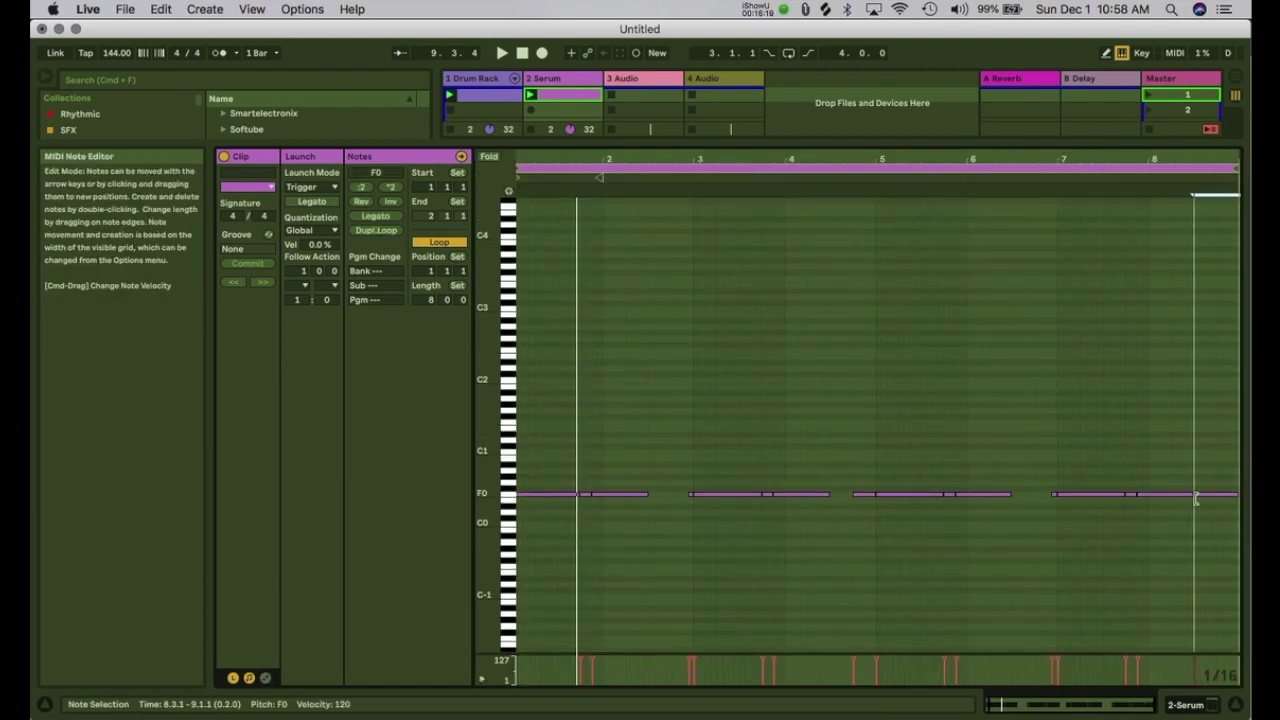
{"action": "scroll", "coordinate": [822, 495], "scroll_direction": "down", "scroll_amount": 2}
{"action": "left_click_drag", "start_coordinate": [853, 475], "coordinate": [832, 476]}
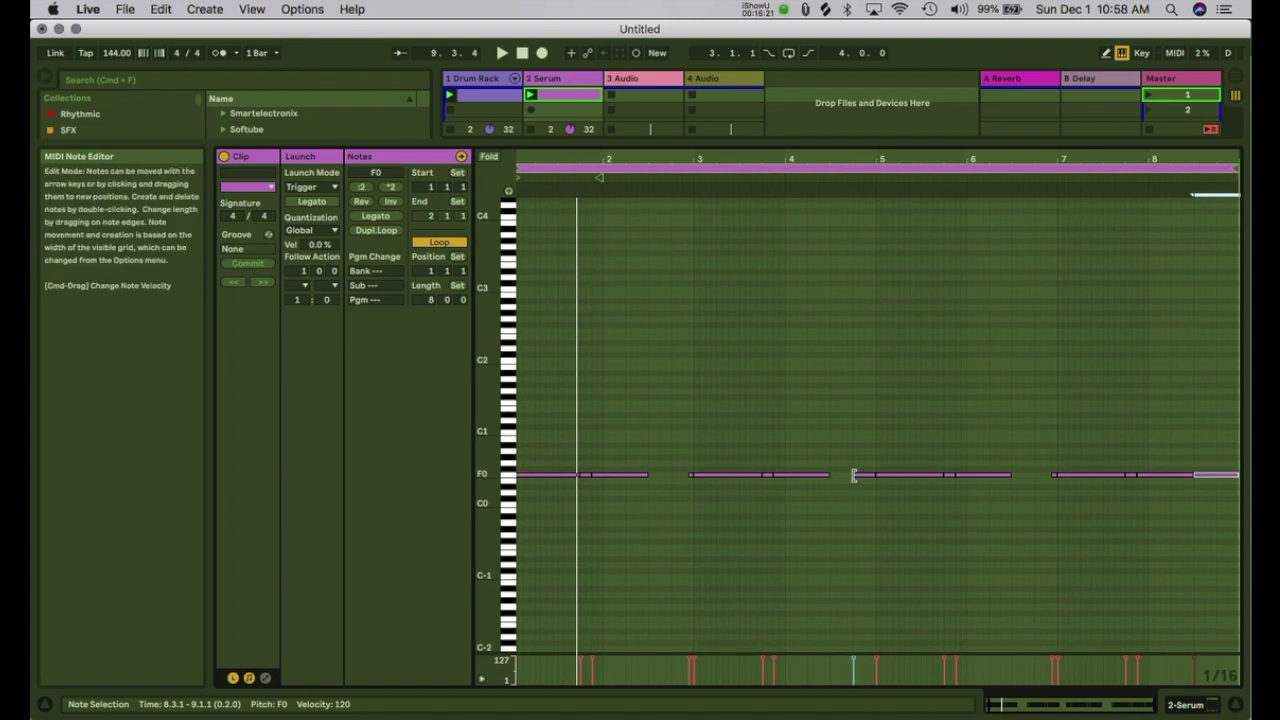
{"action": "scroll", "coordinate": [731, 485], "scroll_direction": "left", "scroll_amount": 1}
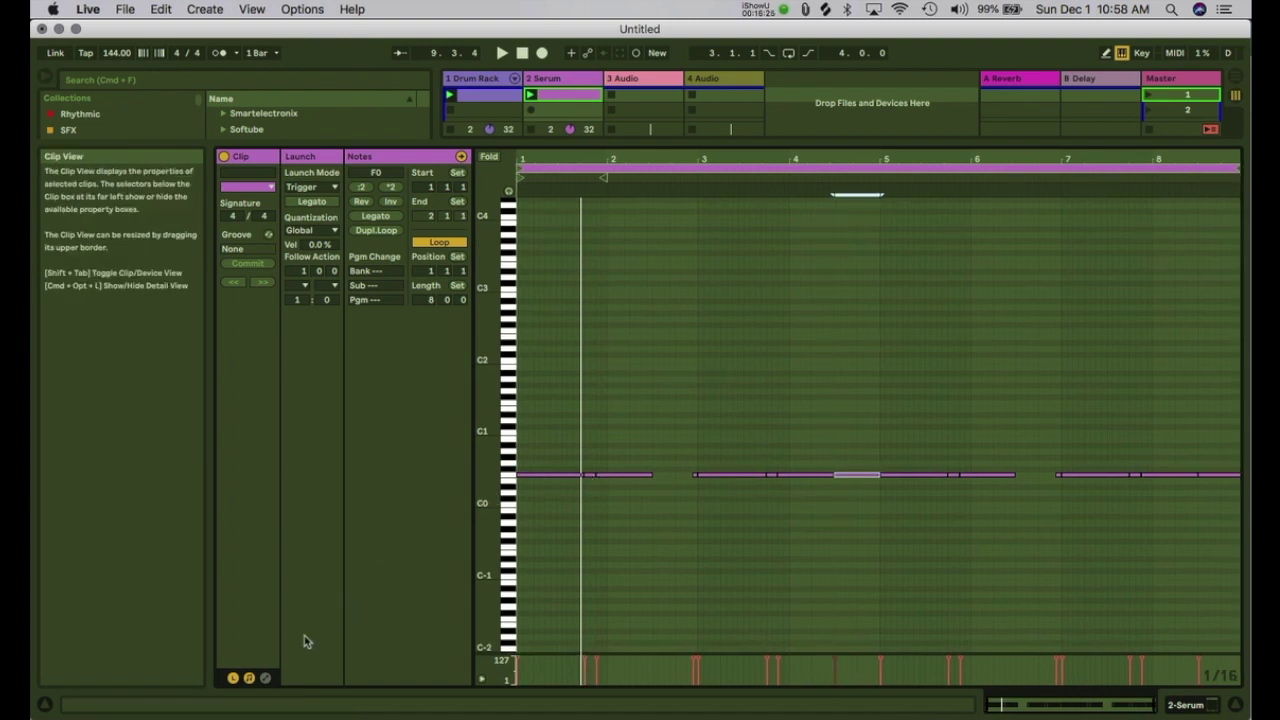
Step: Draw a pitch-bend ramp rising from zero to maximum between 1.3.1 and 1.4.1 and play the clip
{"action": "left_click", "coordinate": [249, 678]}
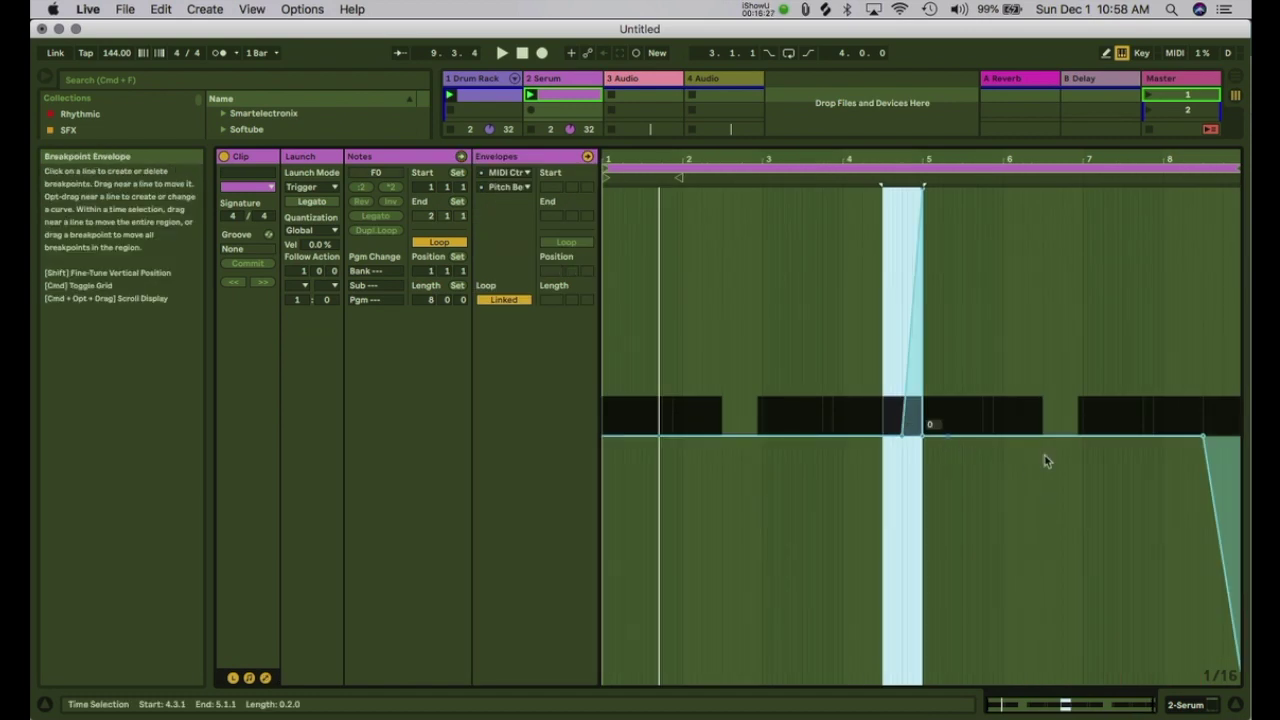
{"action": "key", "text": "space"}
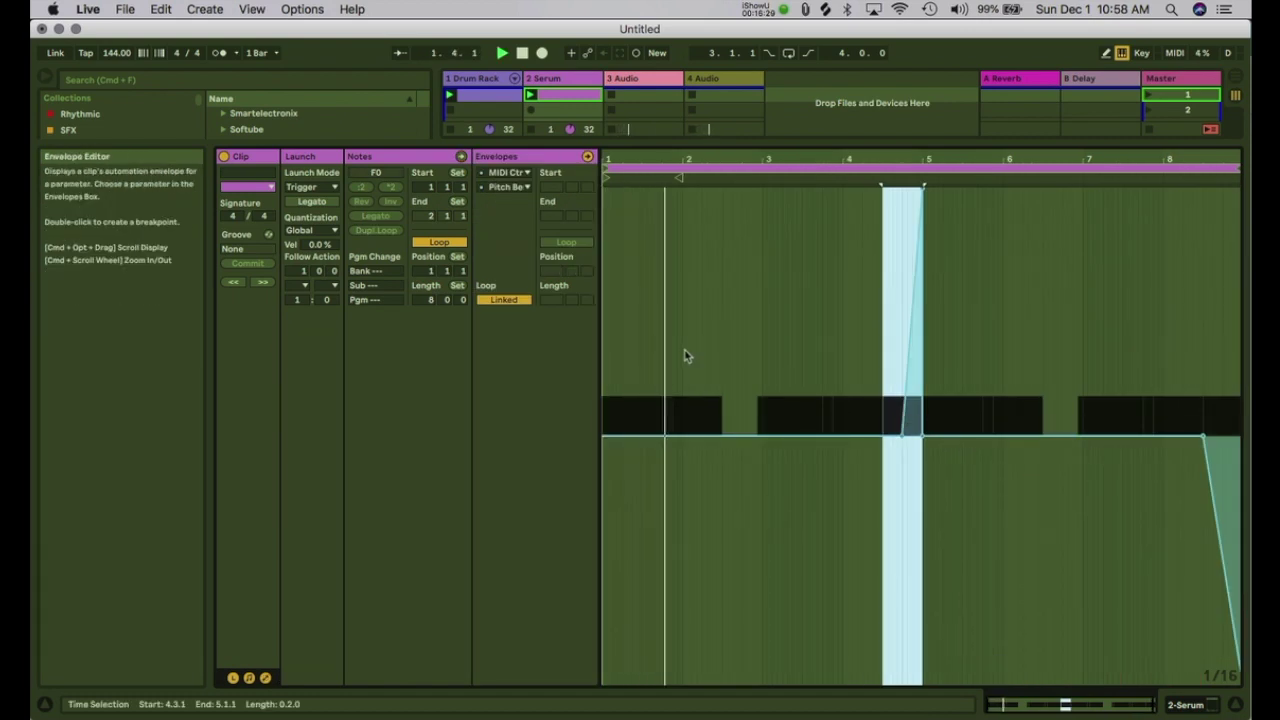
{"action": "left_click_drag", "start_coordinate": [643, 357], "coordinate": [669, 357]}
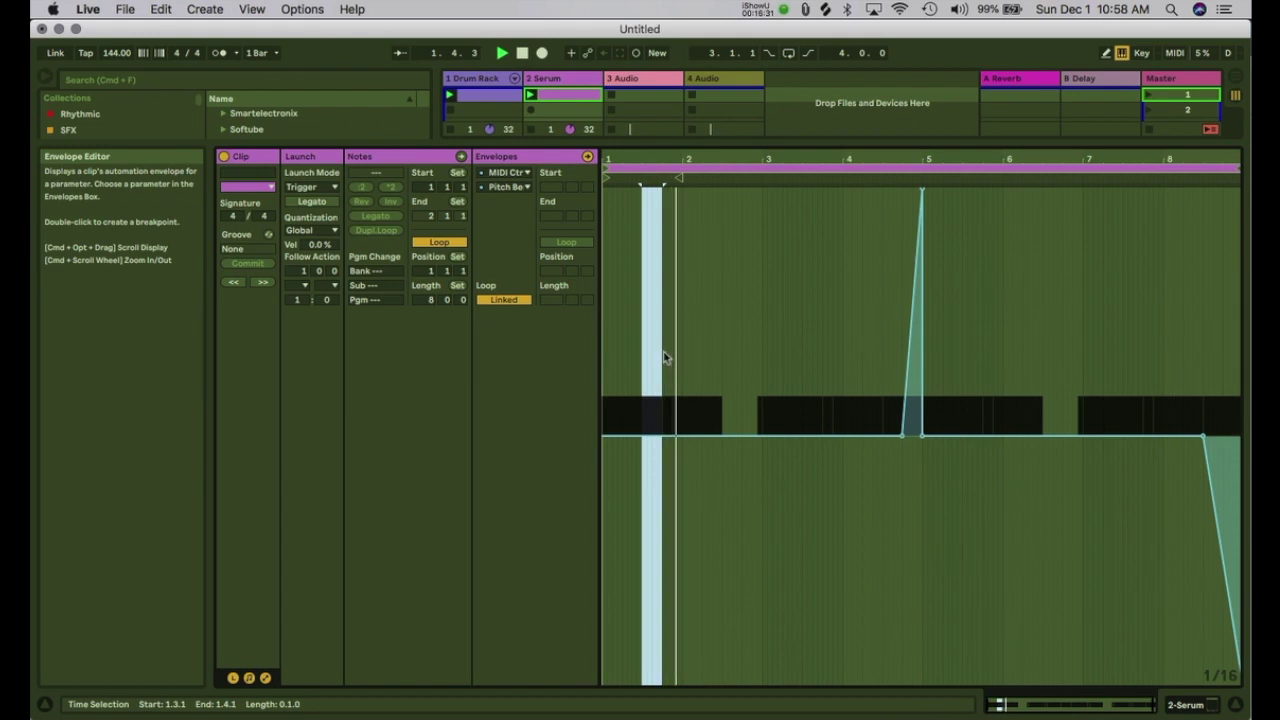
{"action": "left_click_drag", "start_coordinate": [664, 435], "coordinate": [662, 192]}
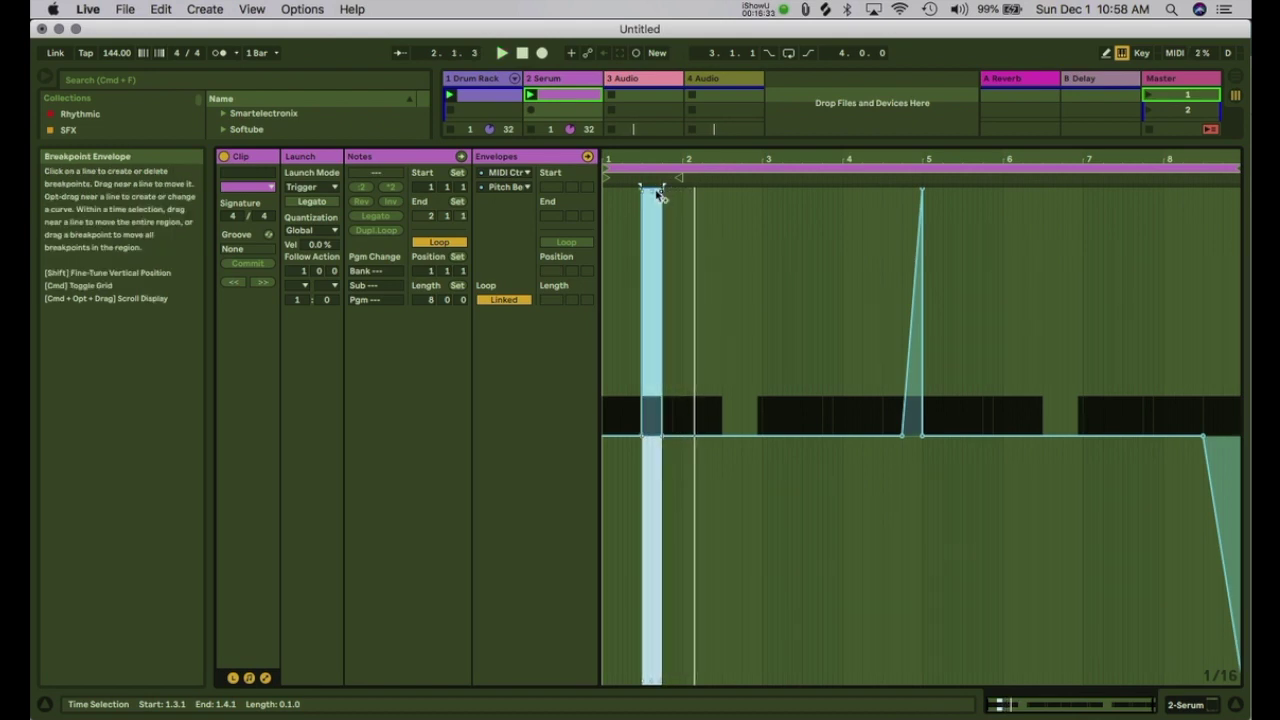
{"action": "left_click", "coordinate": [637, 199]}
{"action": "left_click", "coordinate": [642, 189]}
{"action": "key", "text": "space"}
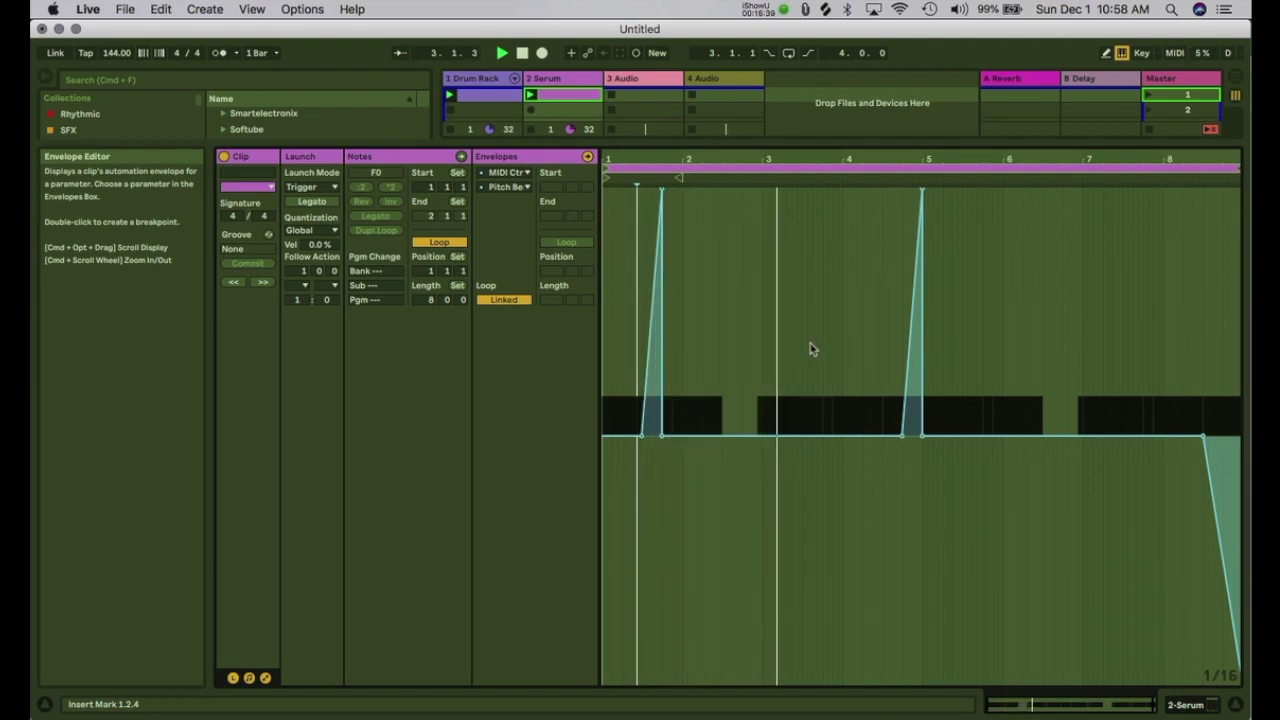
Step: Add a pitch-bend ramp between 3.3.1 and 3.4.1 that jumps to maximum and falls back to zero
{"action": "mouse_move", "coordinate": [802, 338]}
{"action": "left_mouse_down"}
{"action": "mouse_move", "coordinate": [831, 331]}
{"action": "mouse_move", "coordinate": [822, 338]}
{"action": "left_mouse_up"}
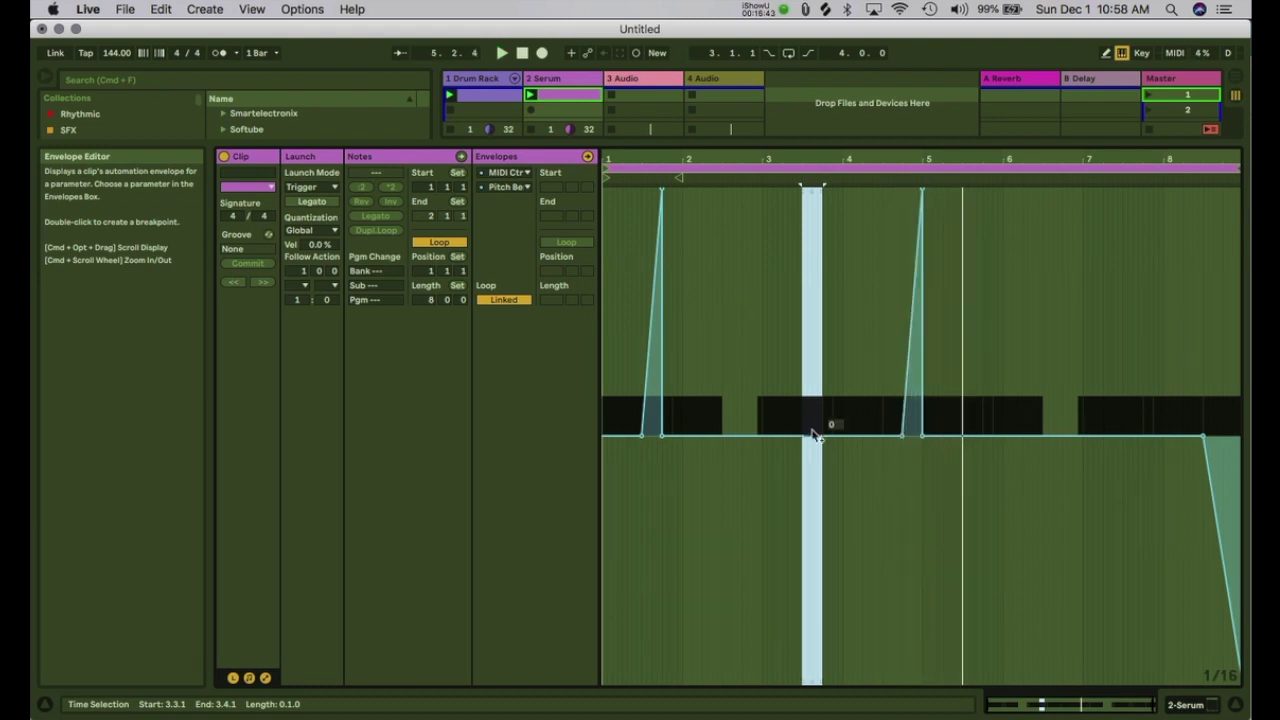
{"action": "left_click_drag", "start_coordinate": [820, 434], "coordinate": [812, 190]}
{"action": "key", "text": "super+z"}
{"action": "left_click", "coordinate": [832, 195]}
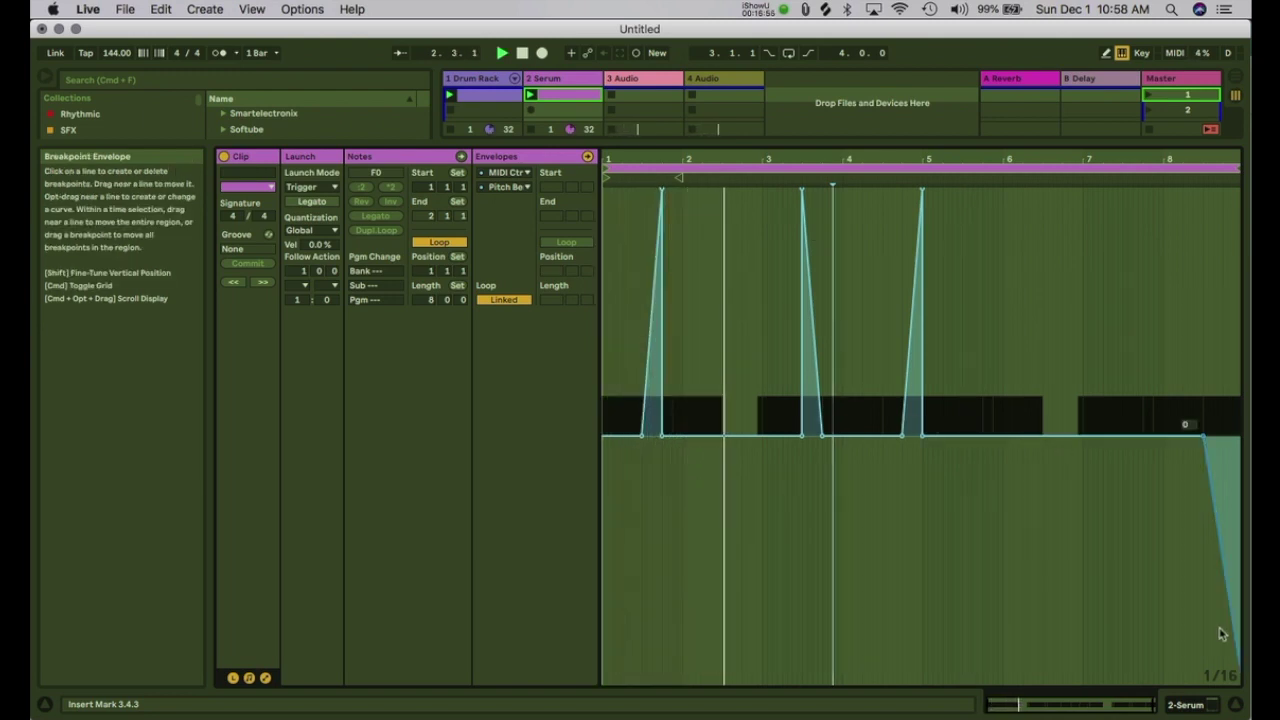
Step: Reshape the last pitch-bend ramp so it starts at maximum at 8.3.1 and falls to zero at the clip's end
{"action": "left_click", "coordinate": [1194, 549]}
{"action": "left_click", "coordinate": [1176, 506]}
{"action": "left_click_drag", "start_coordinate": [1204, 573], "coordinate": [1230, 570]}
{"action": "left_click", "coordinate": [1202, 572]}
{"action": "left_click_drag", "start_coordinate": [1216, 526], "coordinate": [1203, 189]}
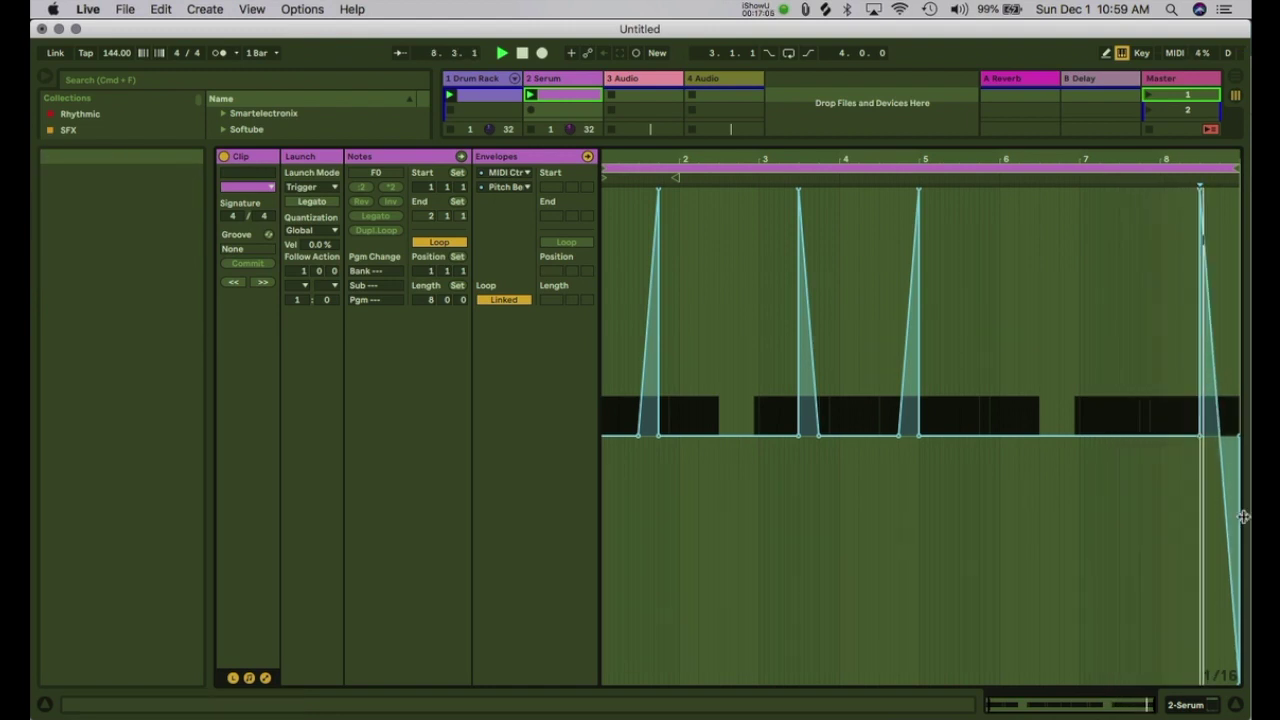
{"action": "left_click", "coordinate": [1240, 686]}
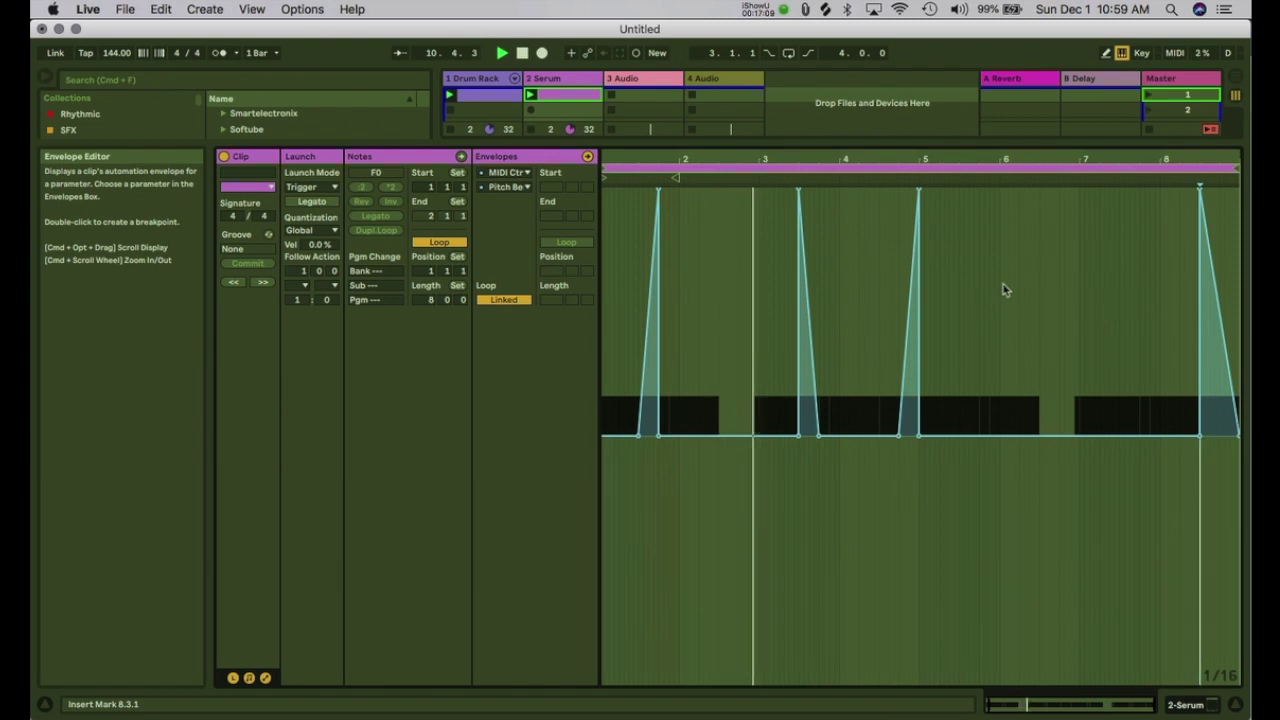
Step: Copy the pitch-bend envelope of bars 1 to 3, paste it at 5.1.1, and play the clip
{"action": "left_click", "coordinate": [839, 333]}
{"action": "left_click_drag", "start_coordinate": [839, 333], "coordinate": [602, 290]}
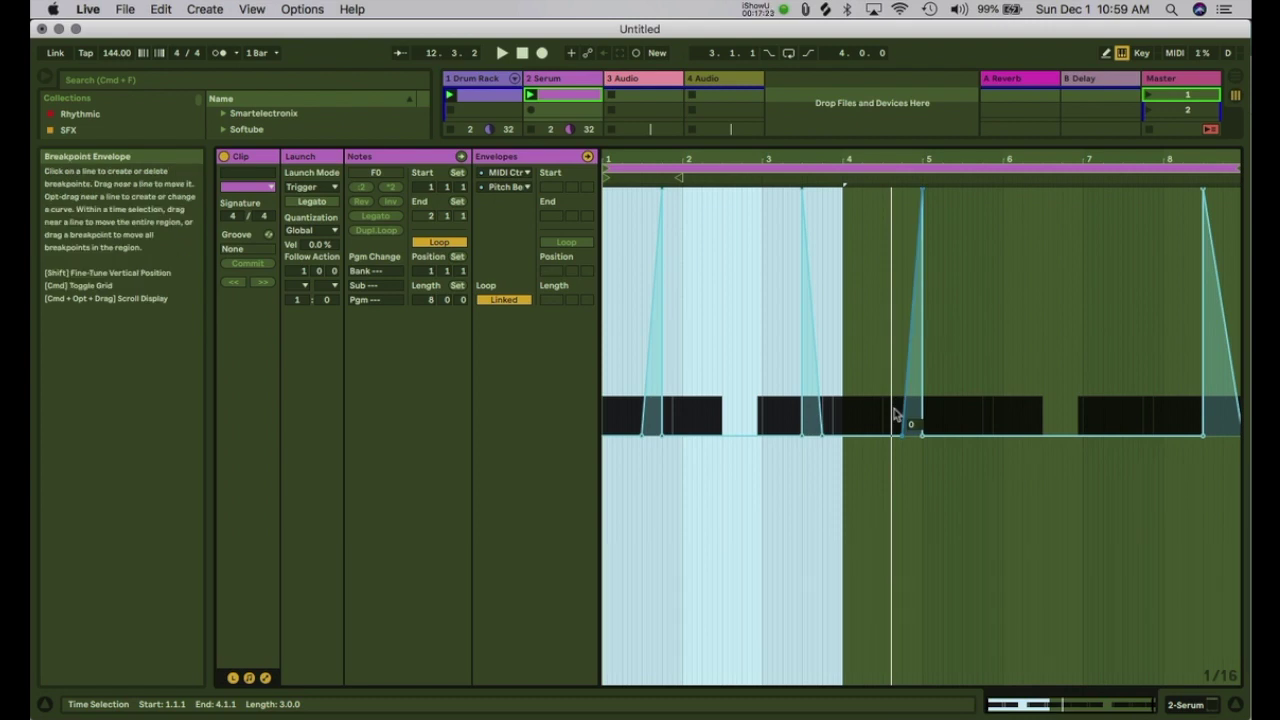
{"action": "left_click", "coordinate": [932, 316]}
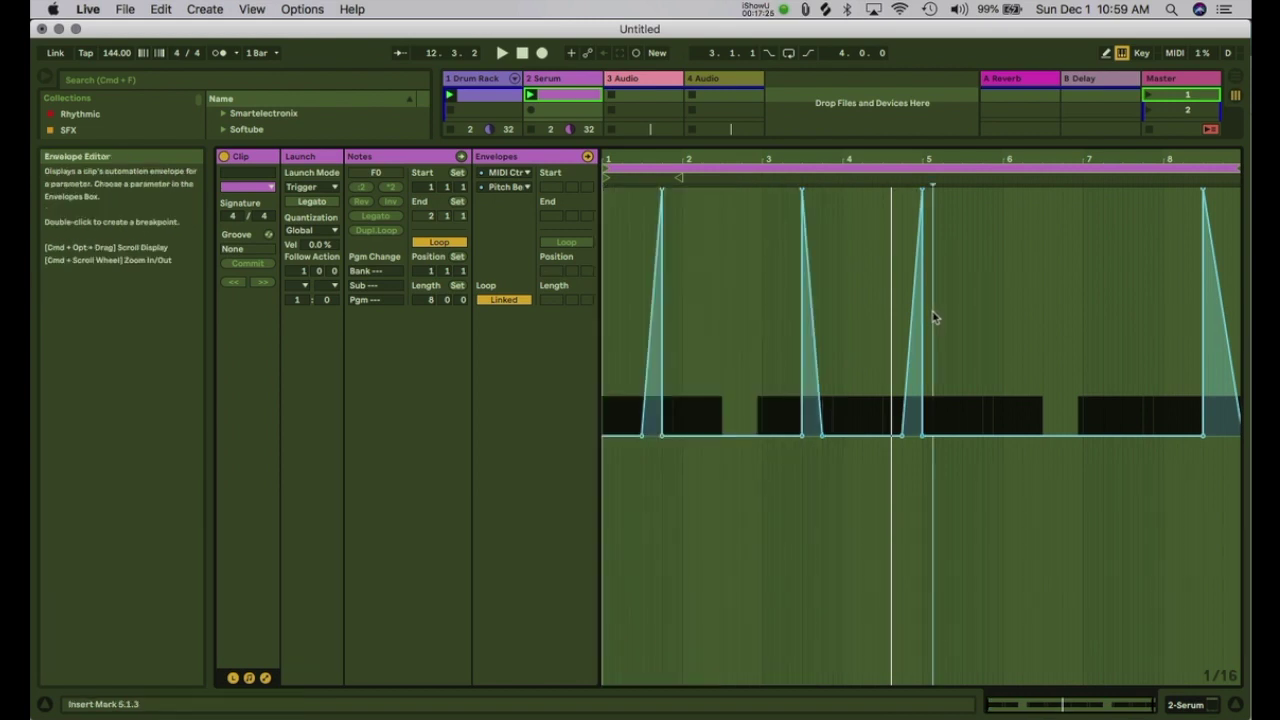
{"action": "key", "text": "Left"}
{"action": "key", "text": "Left"}
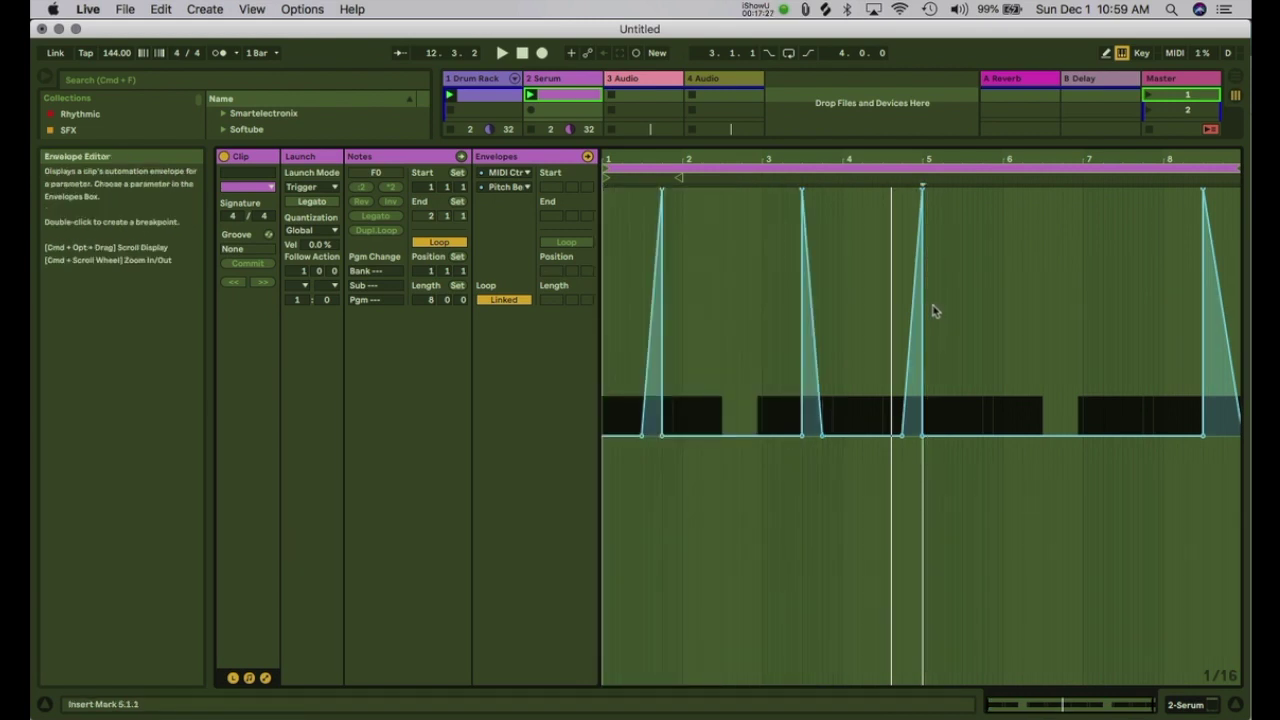
{"action": "key", "text": "super+v"}
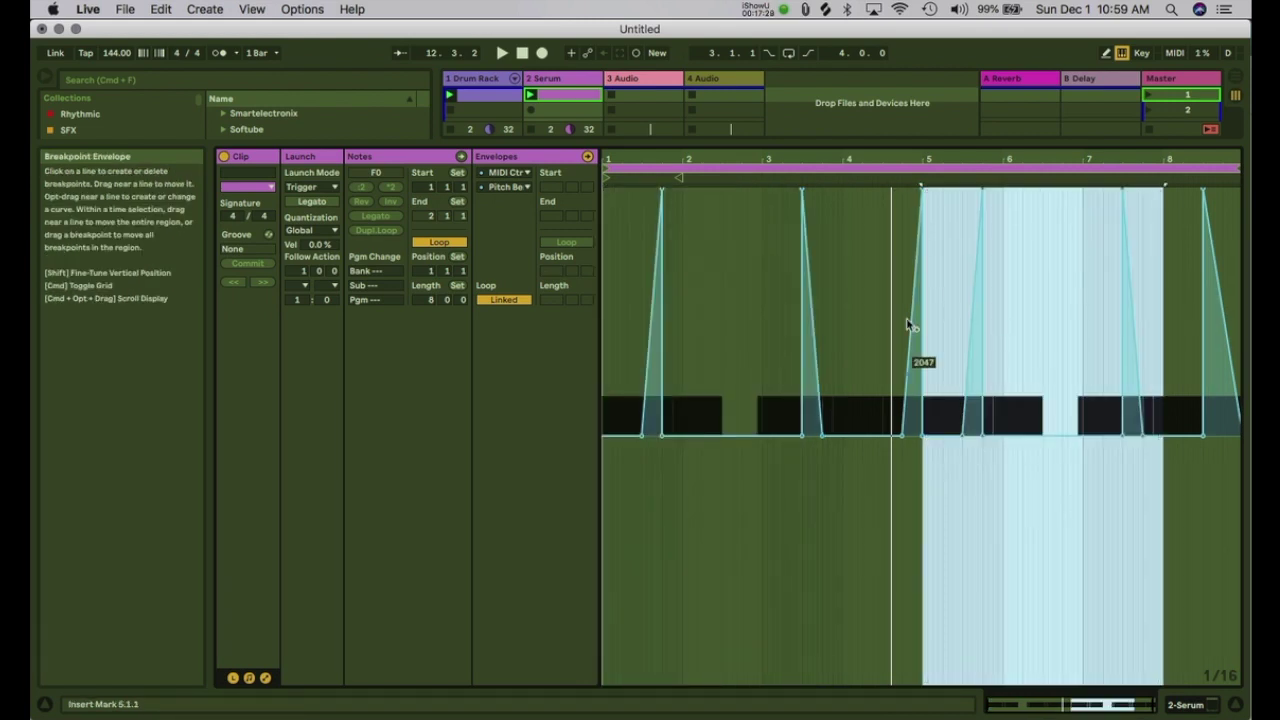
{"action": "key", "text": "space"}
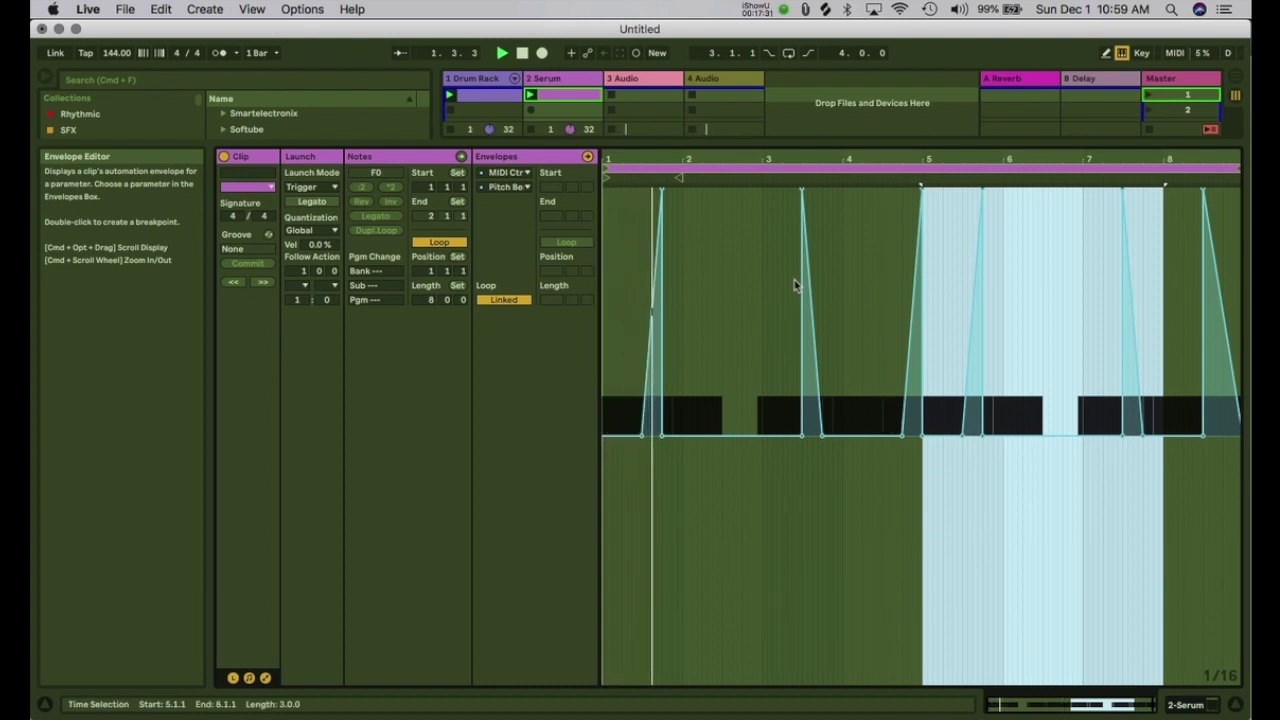
{"action": "left_click", "coordinate": [851, 376]}
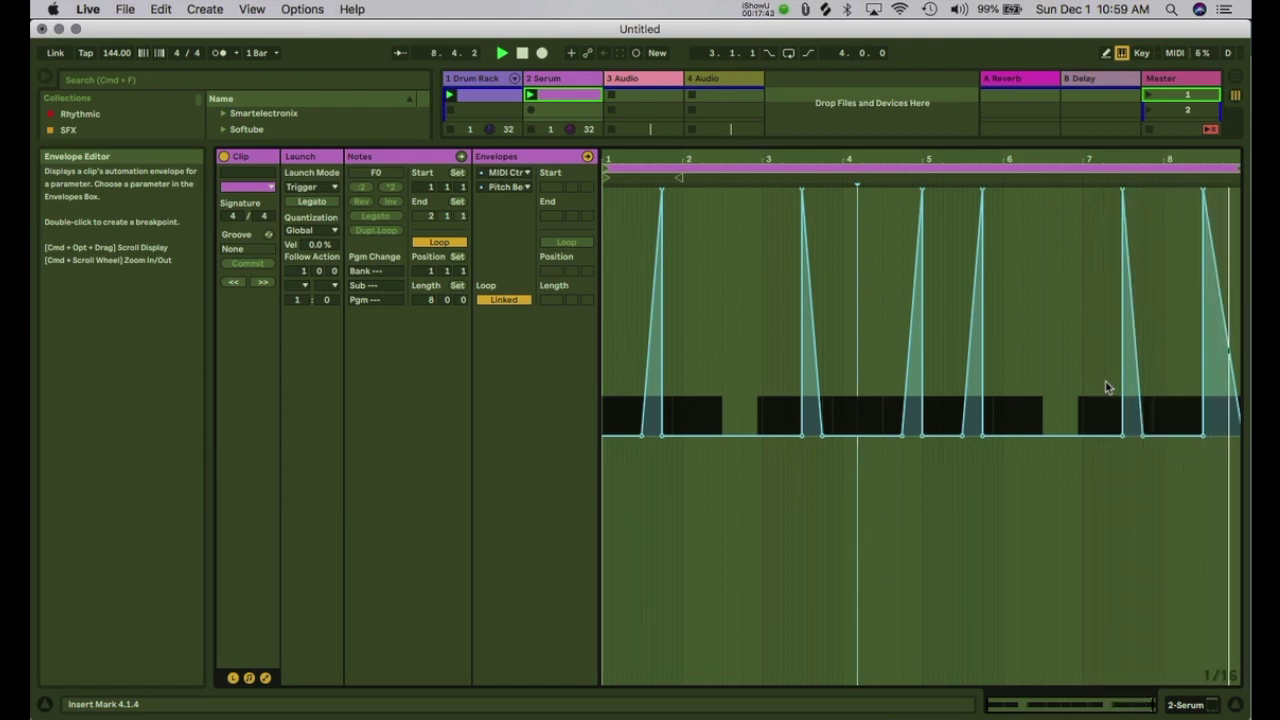
Step: Bend the falling pitch-bend ramp from 8.3.1 to the clip's end into a curve that drops steeply and levels off
{"action": "left_click_drag", "start_coordinate": [1128, 159], "coordinate": [1122, 171]}
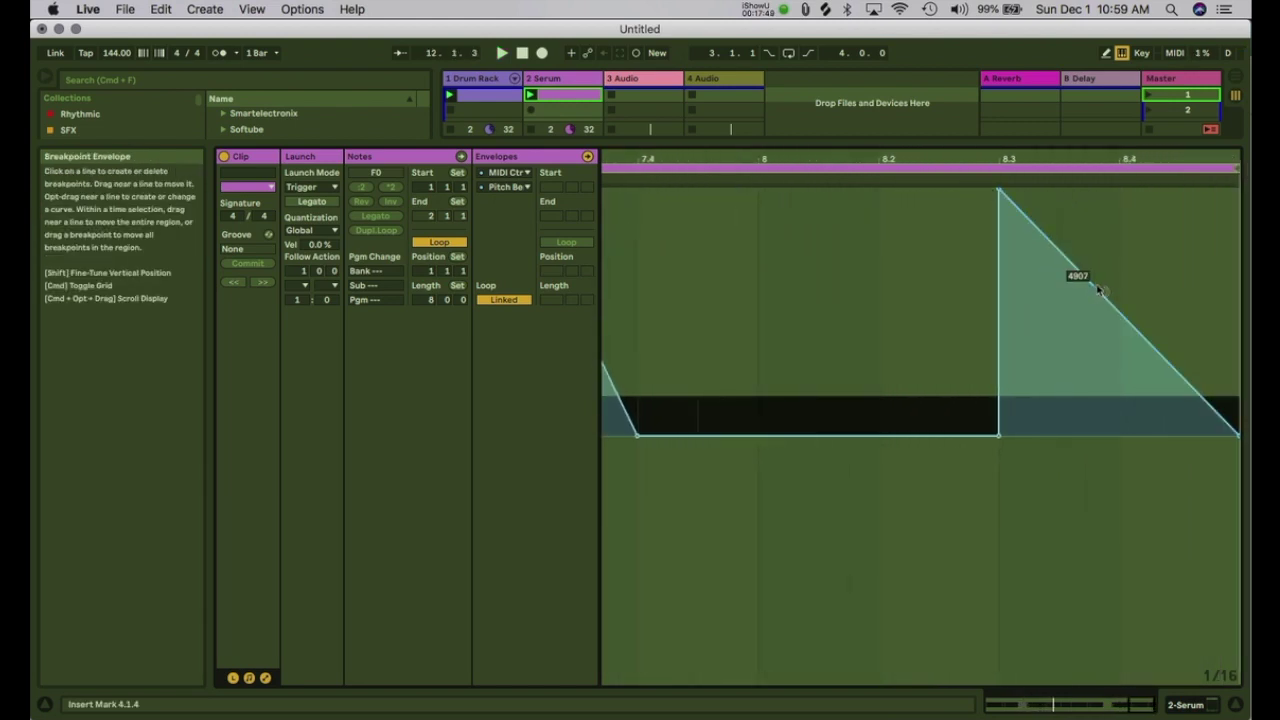
{"action": "left_click_drag", "start_coordinate": [1102, 288], "coordinate": [1102, 352]}
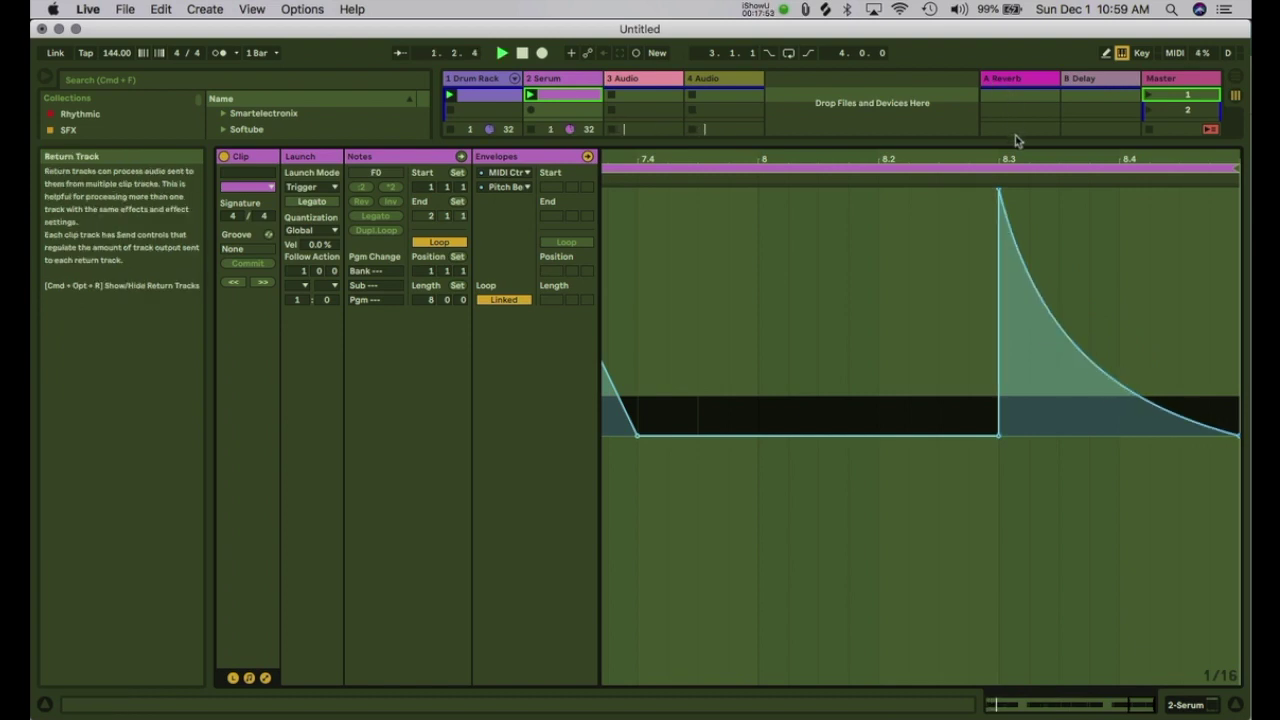
{"action": "left_click_drag", "start_coordinate": [1015, 157], "coordinate": [1172, 159]}
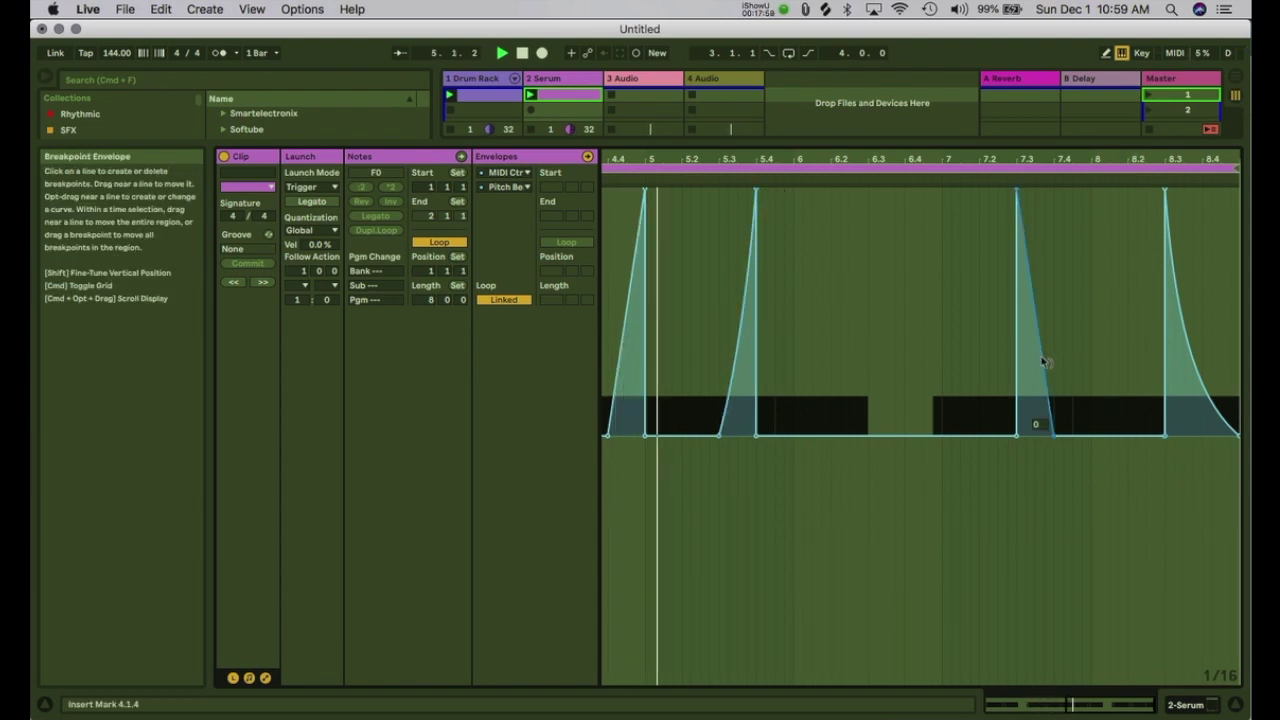
Step: Curve the straight pitch-bend ramps starting at 3.3.1, 4.4.1, 5.3.1 and 7.3.1, bulging the 5.3.1 rise upward
{"action": "left_click_drag", "start_coordinate": [620, 379], "coordinate": [622, 391]}
{"action": "scroll", "coordinate": [620, 390], "scroll_direction": "left", "scroll_amount": 6}
{"action": "left_click_drag", "start_coordinate": [826, 420], "coordinate": [826, 432]}
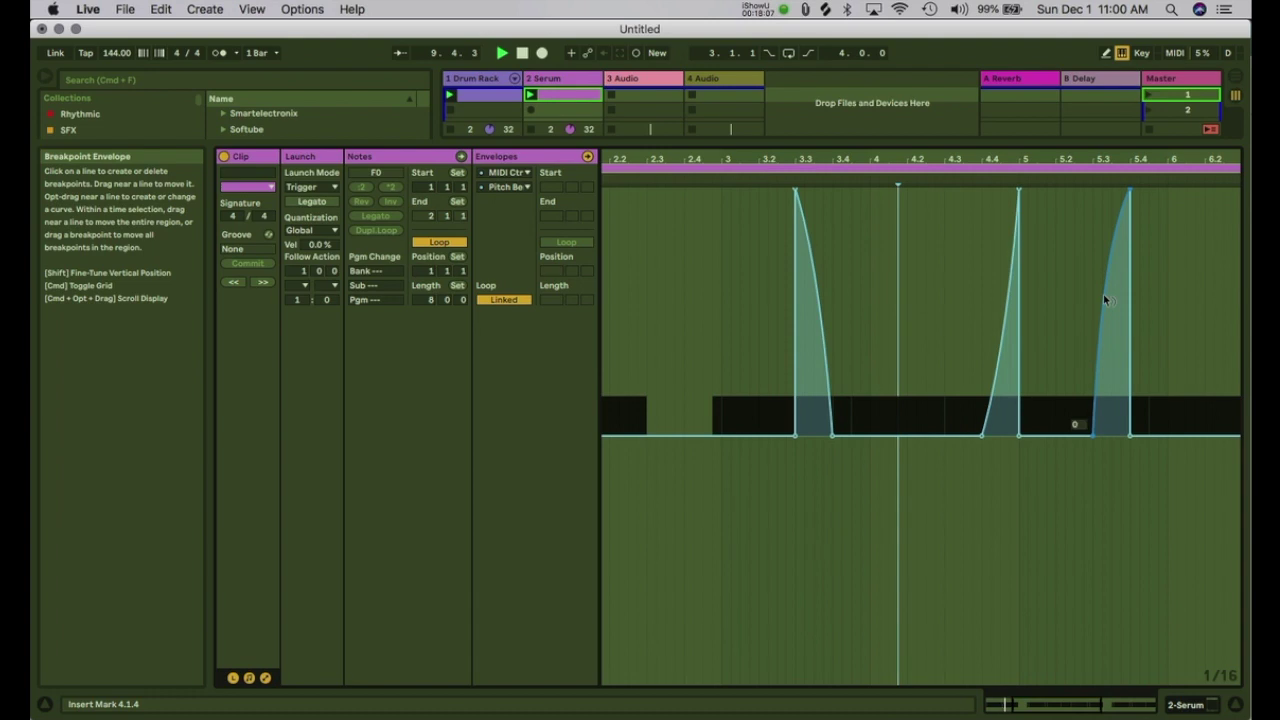
{"action": "scroll", "coordinate": [1103, 297], "scroll_direction": "right", "scroll_amount": 5}
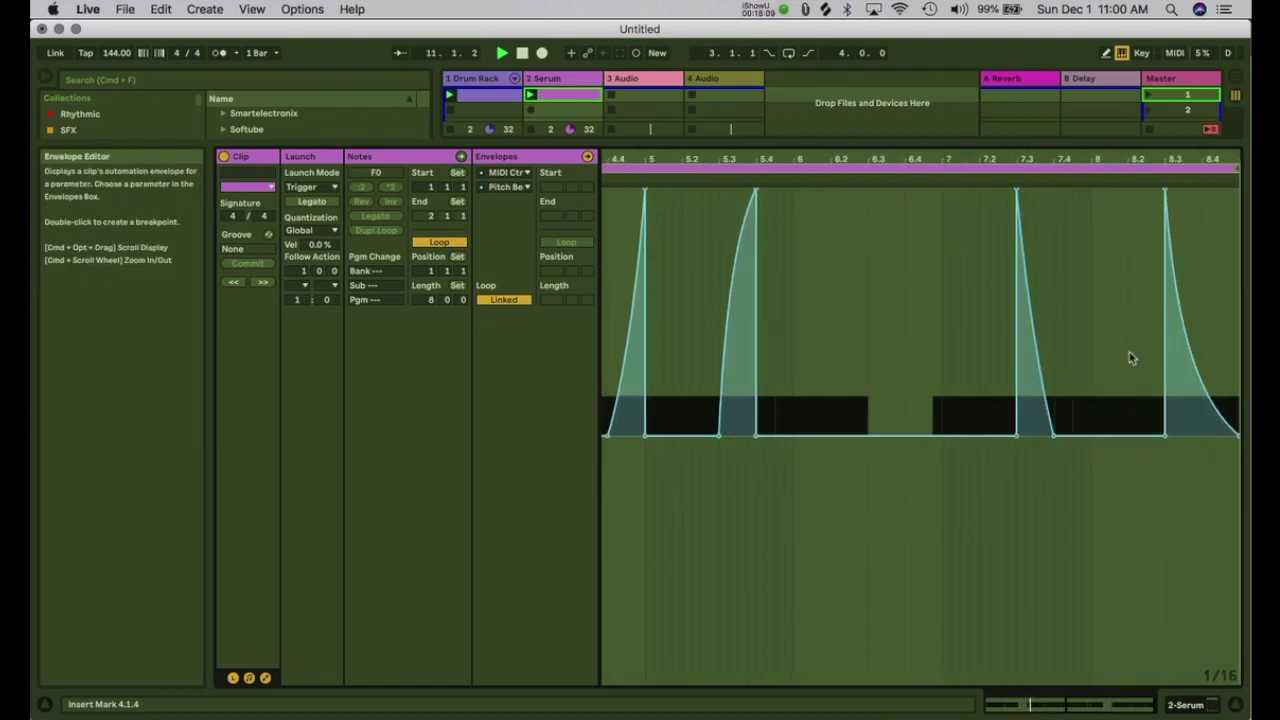
Step: Curve the rising pitch-bend ramp between 1.3.1 and 1.4.1 slightly upward and check the ramps in the rest of the clip
{"action": "scroll", "coordinate": [1138, 371], "scroll_direction": "left", "scroll_amount": 7}
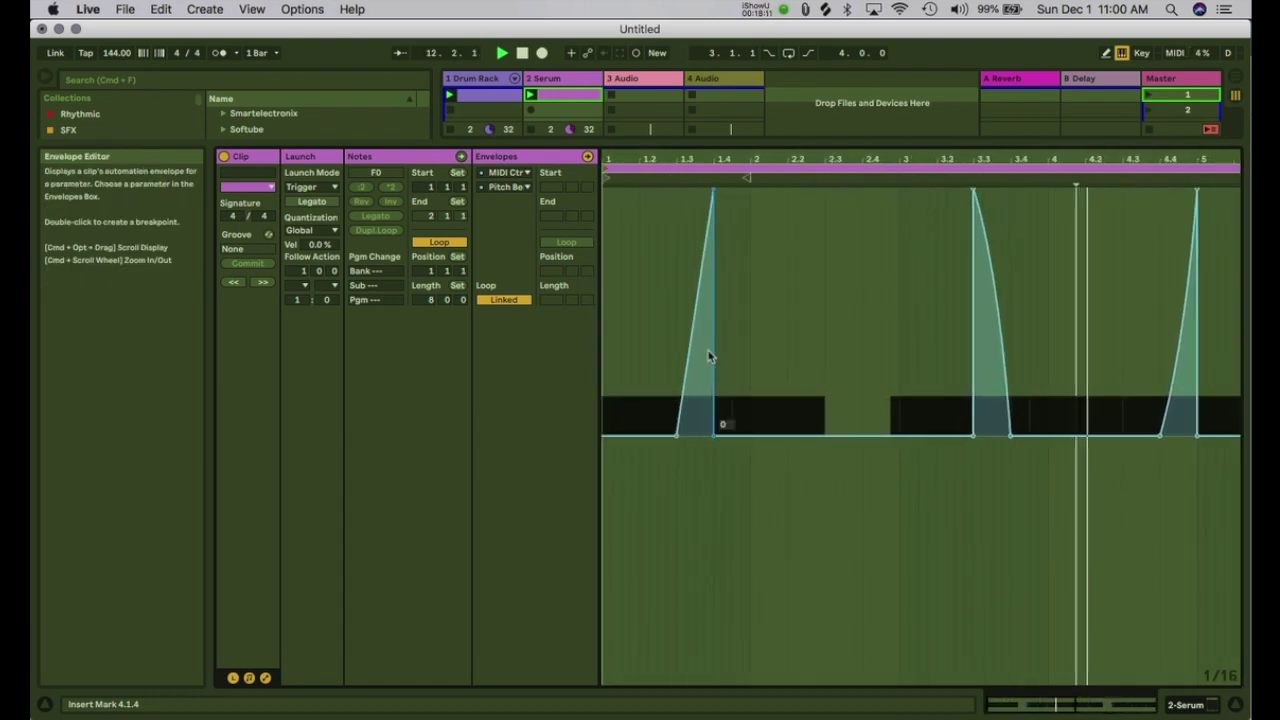
{"action": "left_click_drag", "start_coordinate": [688, 376], "coordinate": [687, 358]}
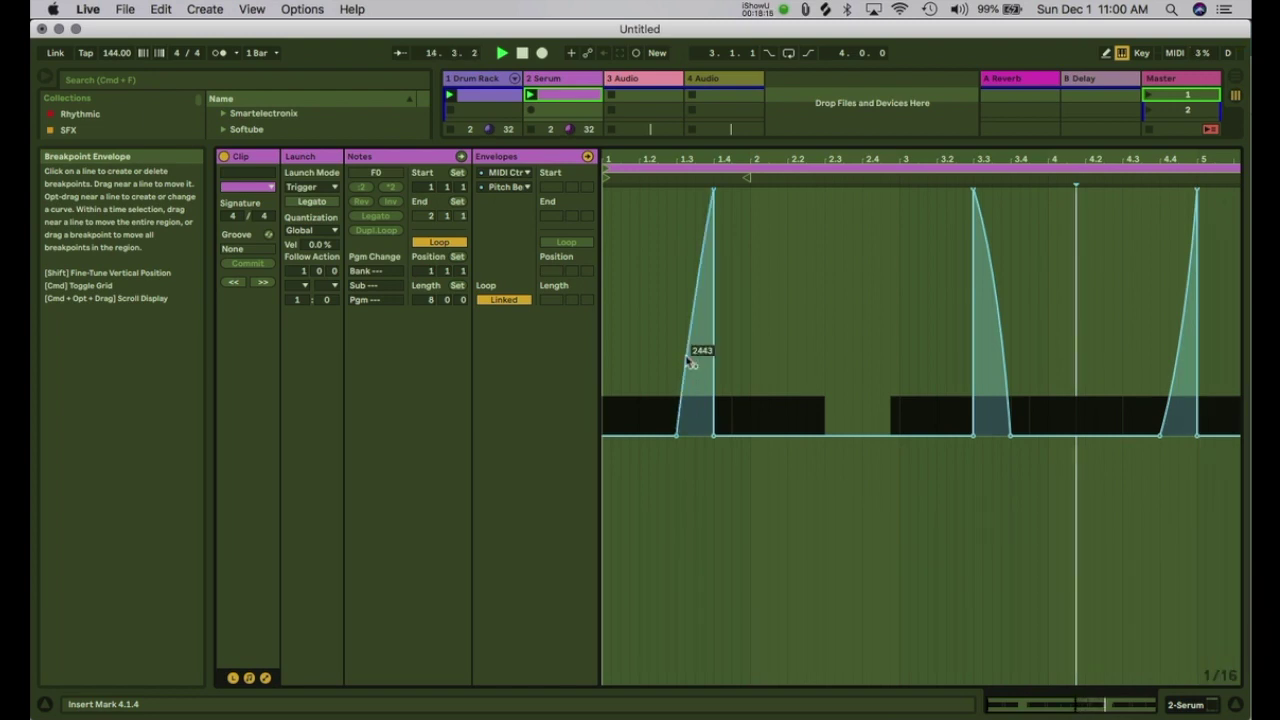
{"action": "scroll", "coordinate": [687, 361], "scroll_direction": "right", "scroll_amount": 10}
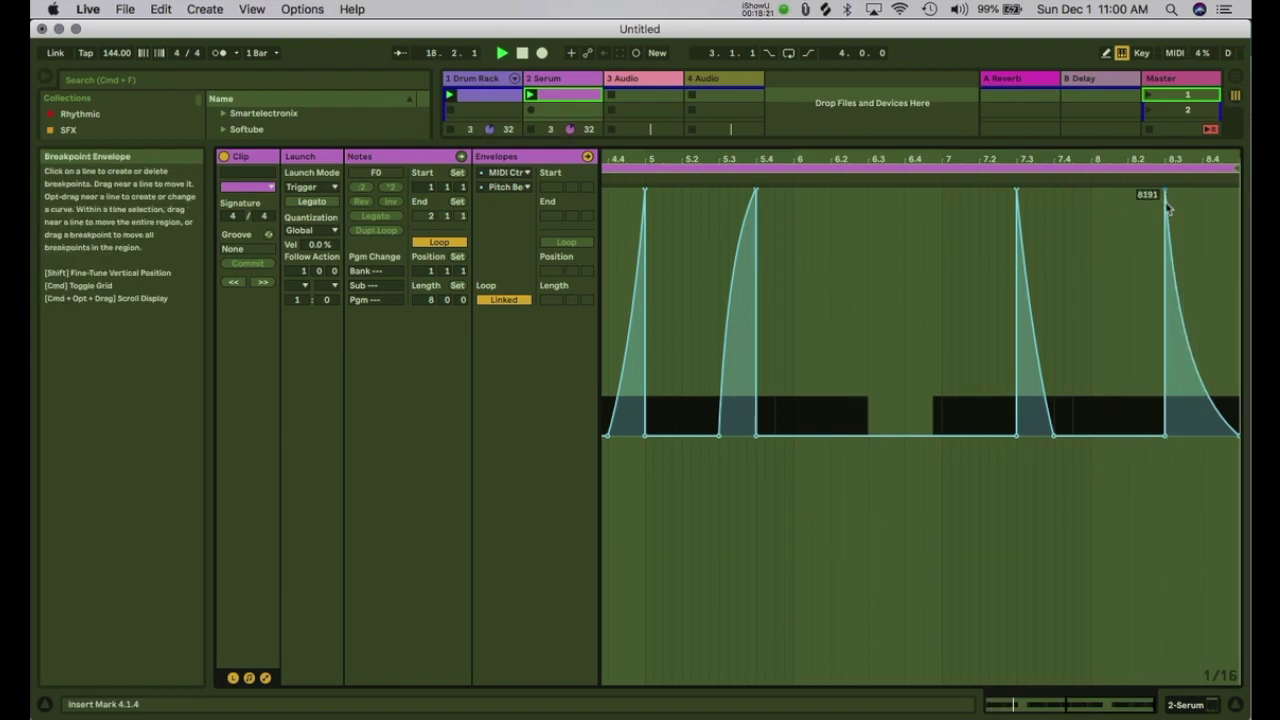
Step: Hide the clip's envelopes to show its notes and reduce the height of the clip view
{"action": "left_click_drag", "start_coordinate": [810, 144], "coordinate": [798, 452]}
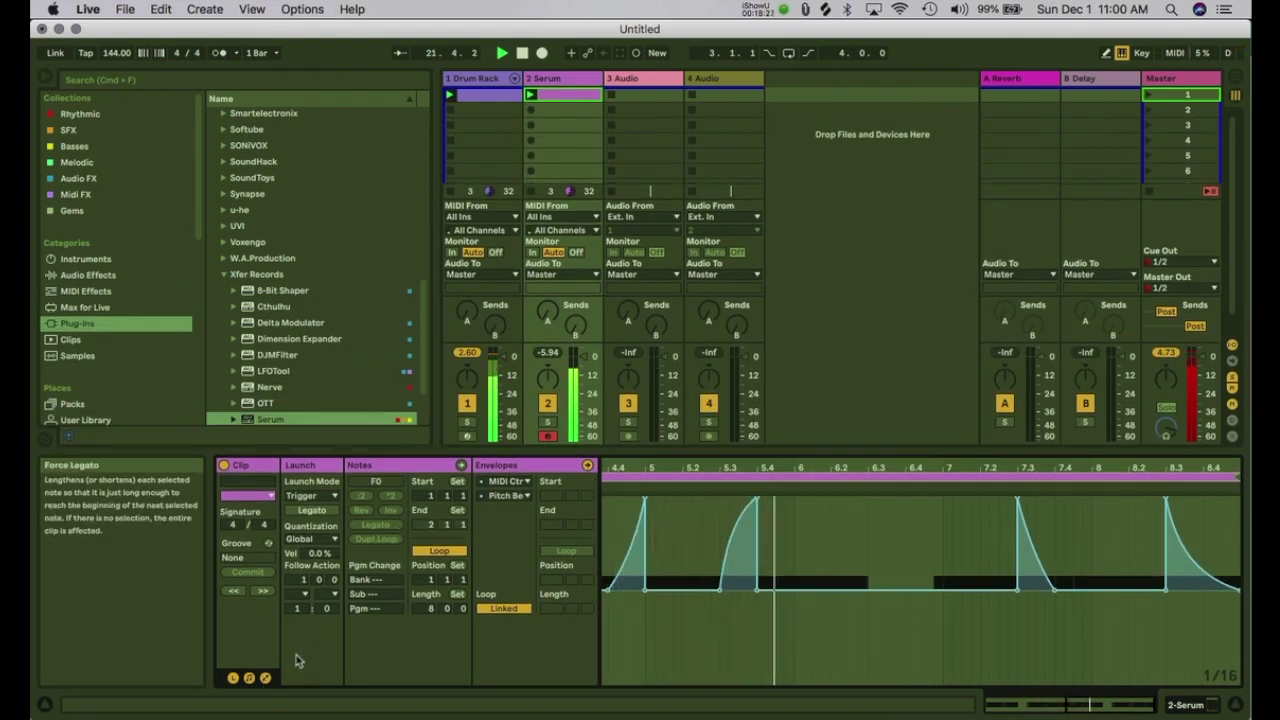
{"action": "left_click", "coordinate": [265, 678]}
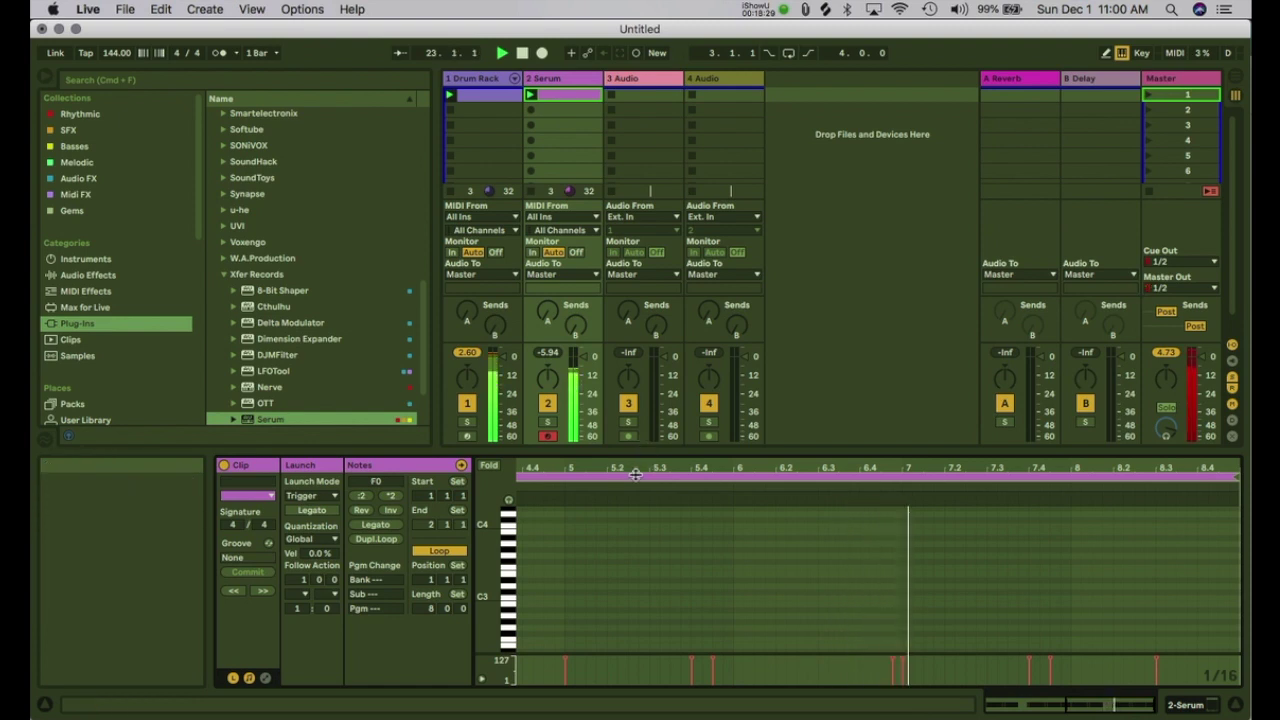
{"action": "left_click_drag", "start_coordinate": [635, 474], "coordinate": [635, 542]}
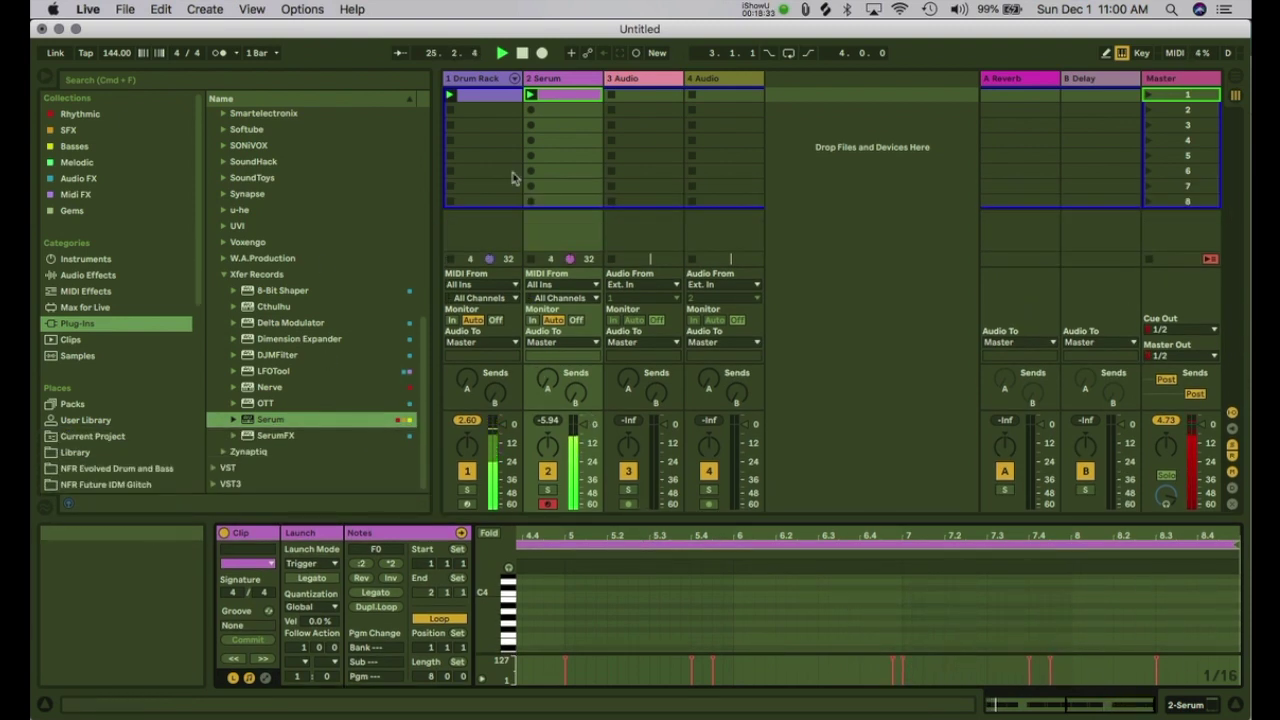
Step: Stop playback and insert a new MIDI track directly after the Serum track
{"action": "key", "text": "space"}
{"action": "left_click", "coordinate": [556, 82]}
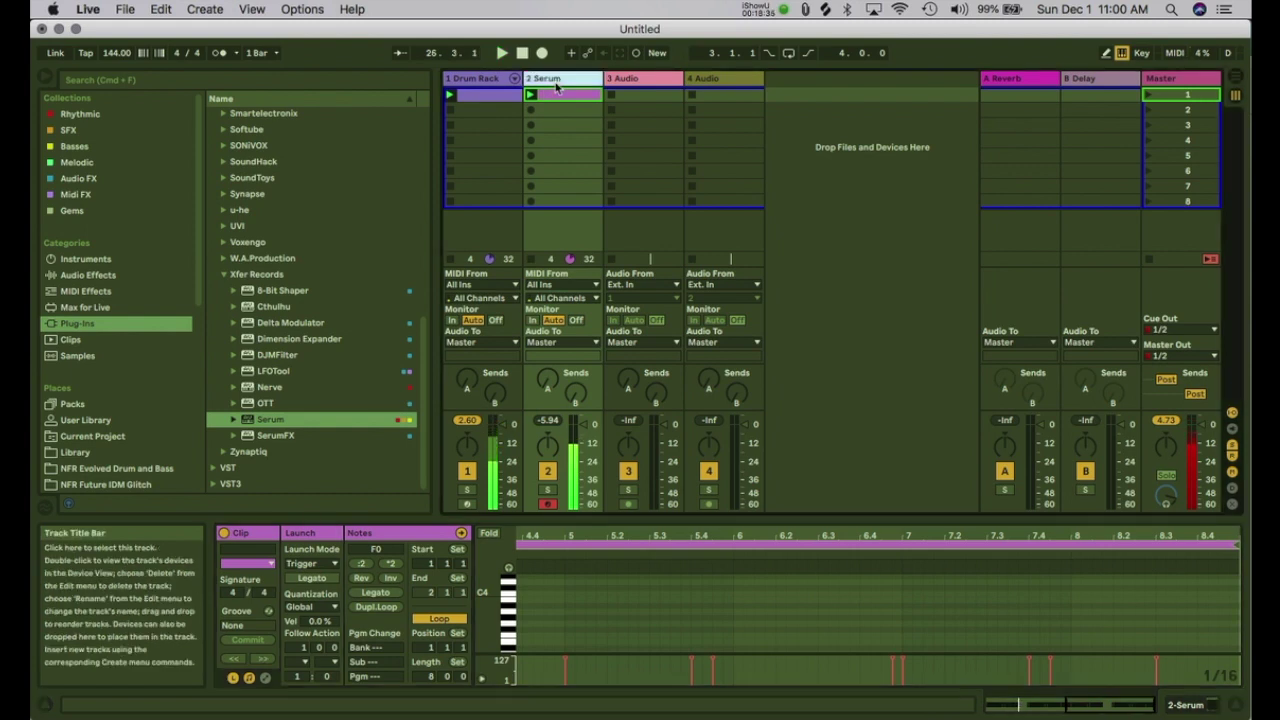
{"action": "left_click", "coordinate": [628, 81]}
{"action": "left_click", "coordinate": [581, 83]}
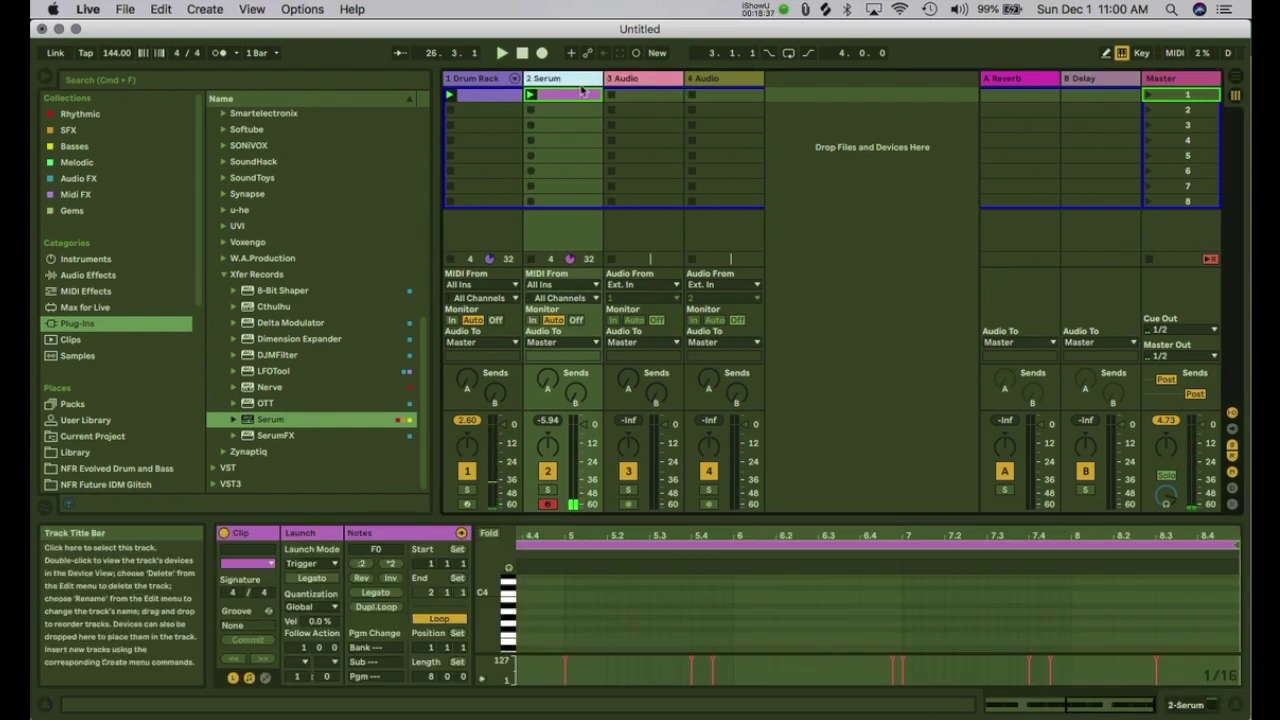
{"action": "key", "text": "super+shift+t"}
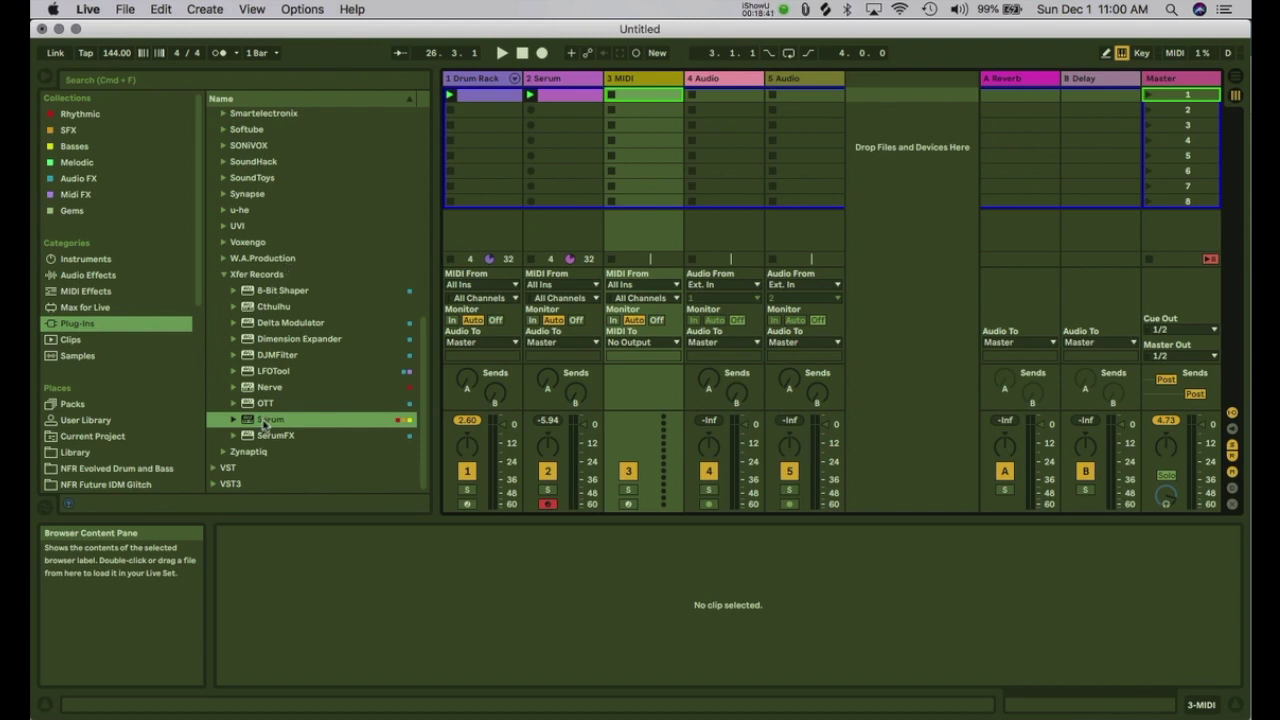
Step: Load the Operator instrument onto the new MIDI track
{"action": "left_click", "coordinate": [90, 274]}
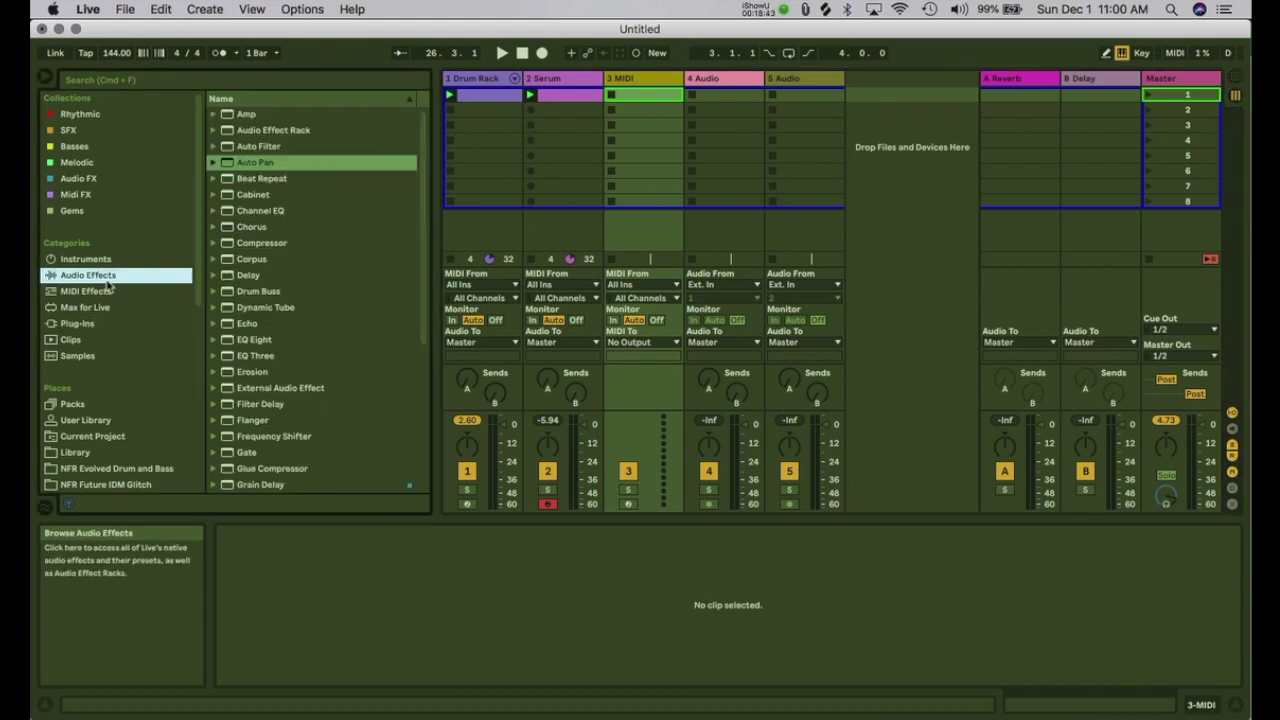
{"action": "left_click", "coordinate": [88, 259]}
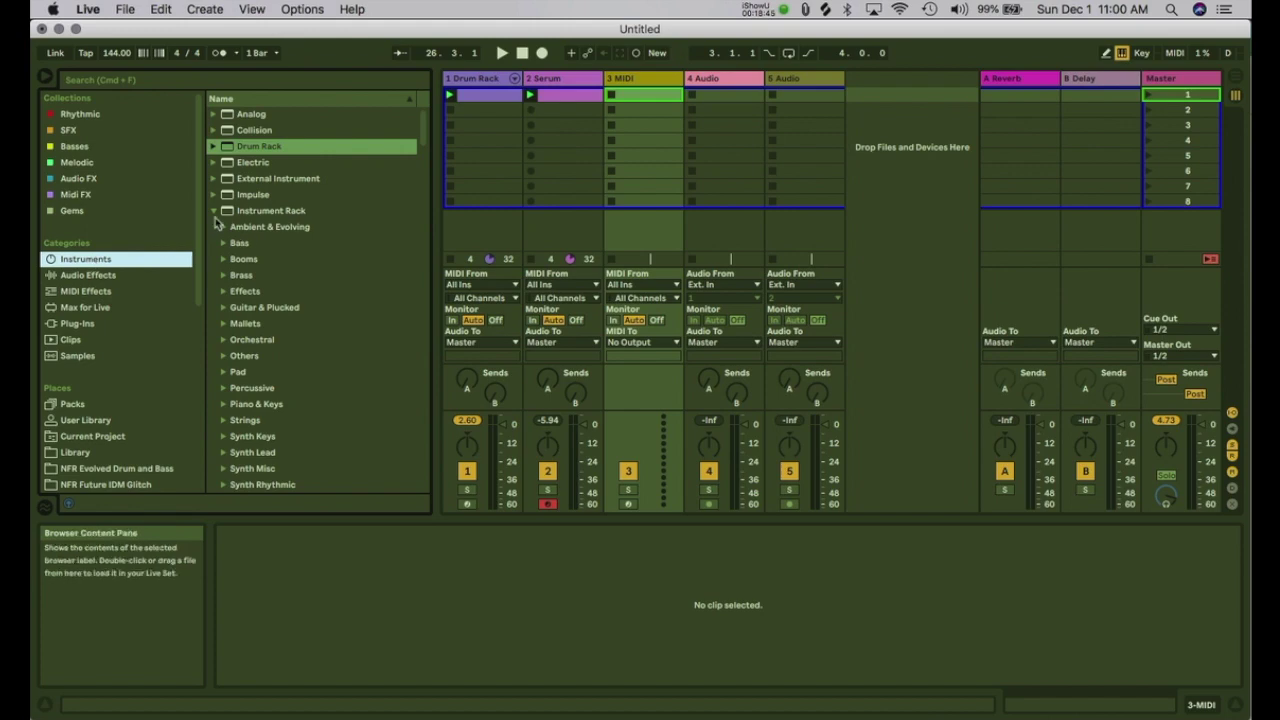
{"action": "left_click", "coordinate": [226, 212]}
{"action": "left_click_drag", "start_coordinate": [243, 227], "coordinate": [630, 138]}
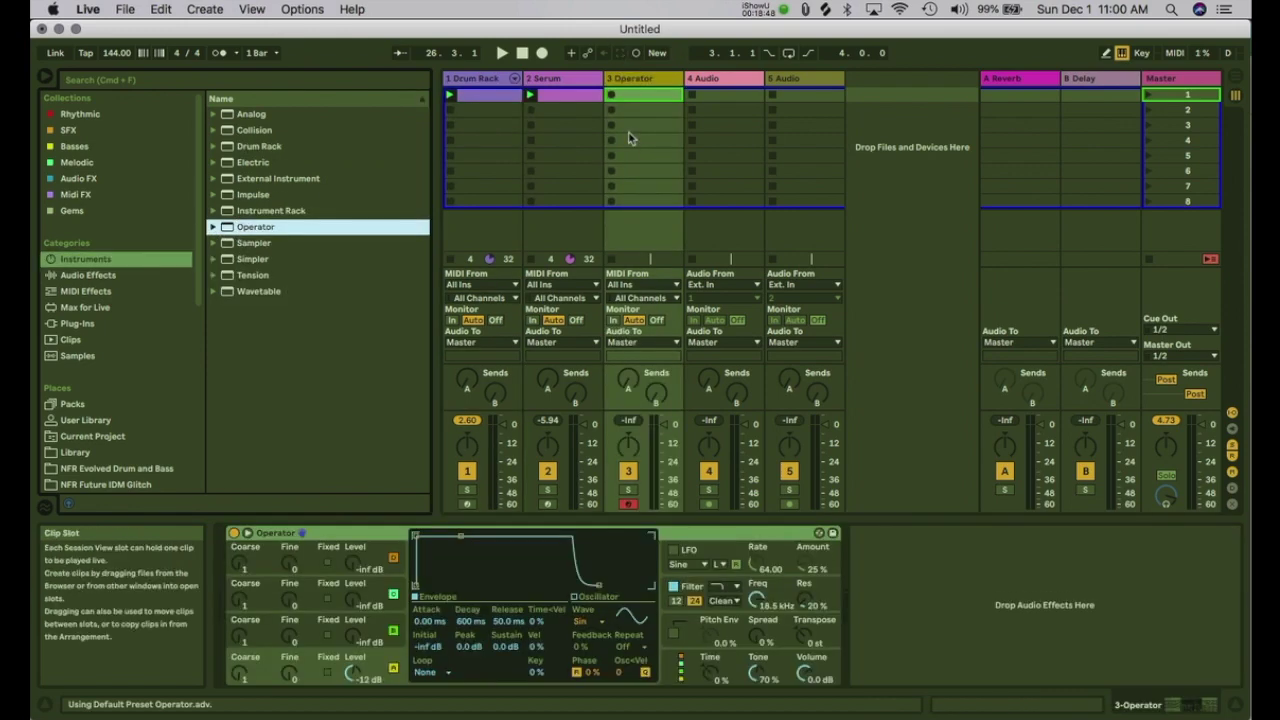
Step: Set Operator's oscillator waveform to Saw D and play test notes with the computer keyboard octave lowered to C0–D1
{"action": "left_click", "coordinate": [584, 621]}
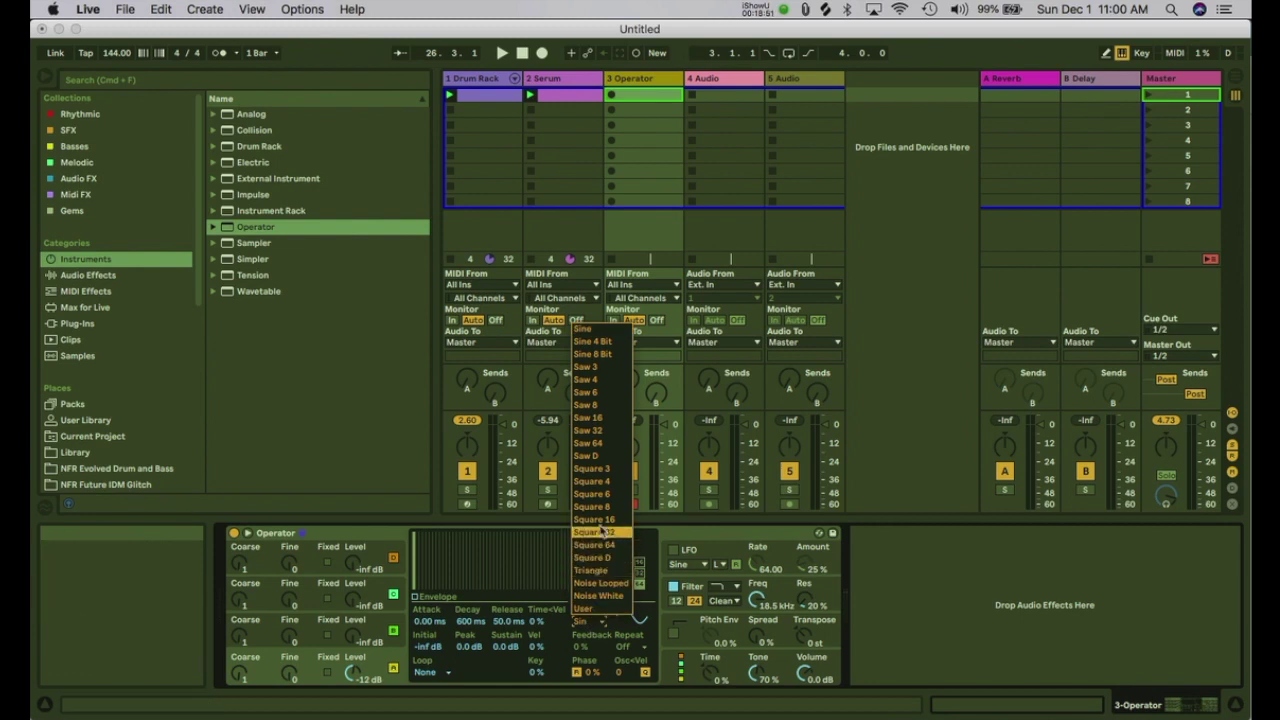
{"action": "left_click", "coordinate": [587, 457]}
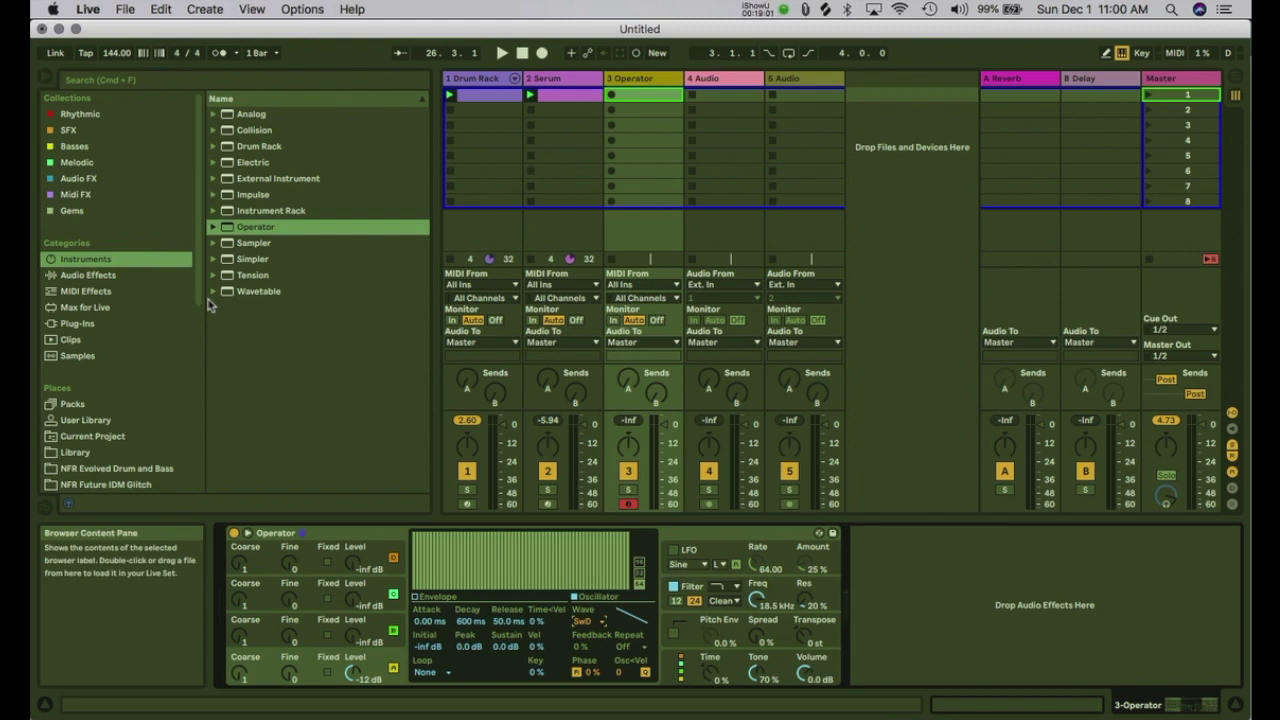
{"action": "key", "text": "a"}
{"action": "key", "text": "z"}
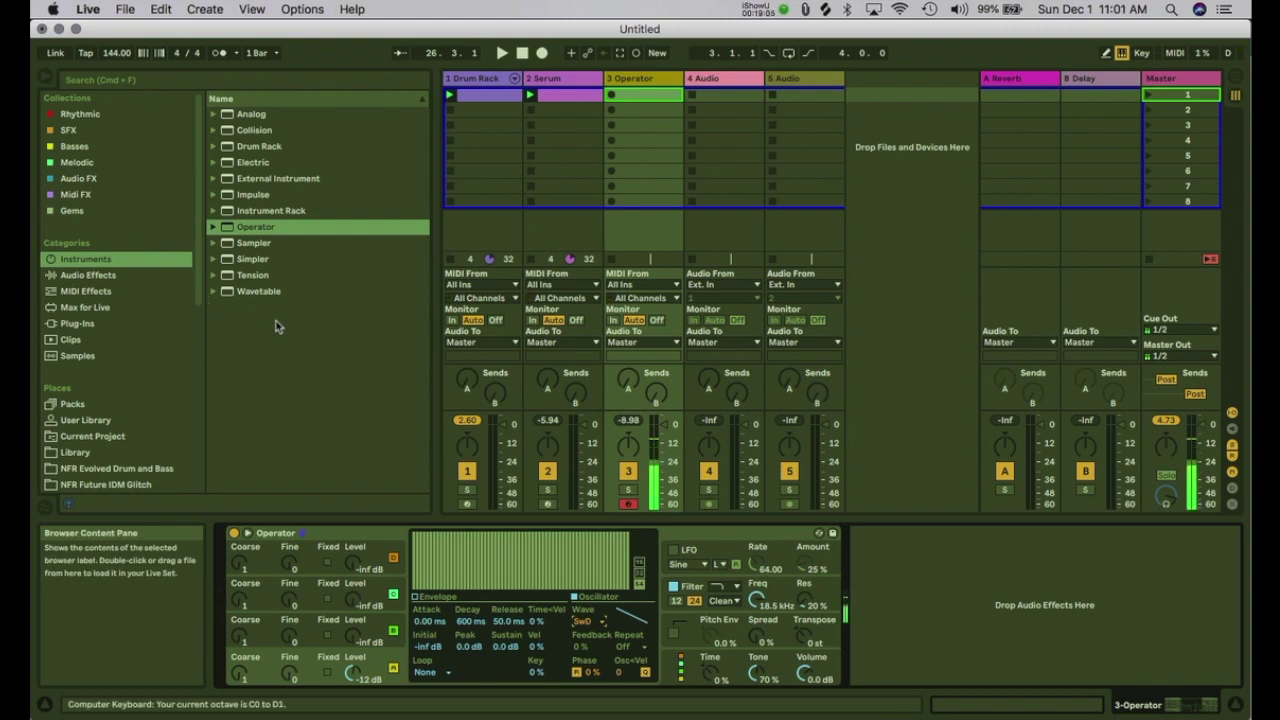
{"action": "key", "text": "a"}
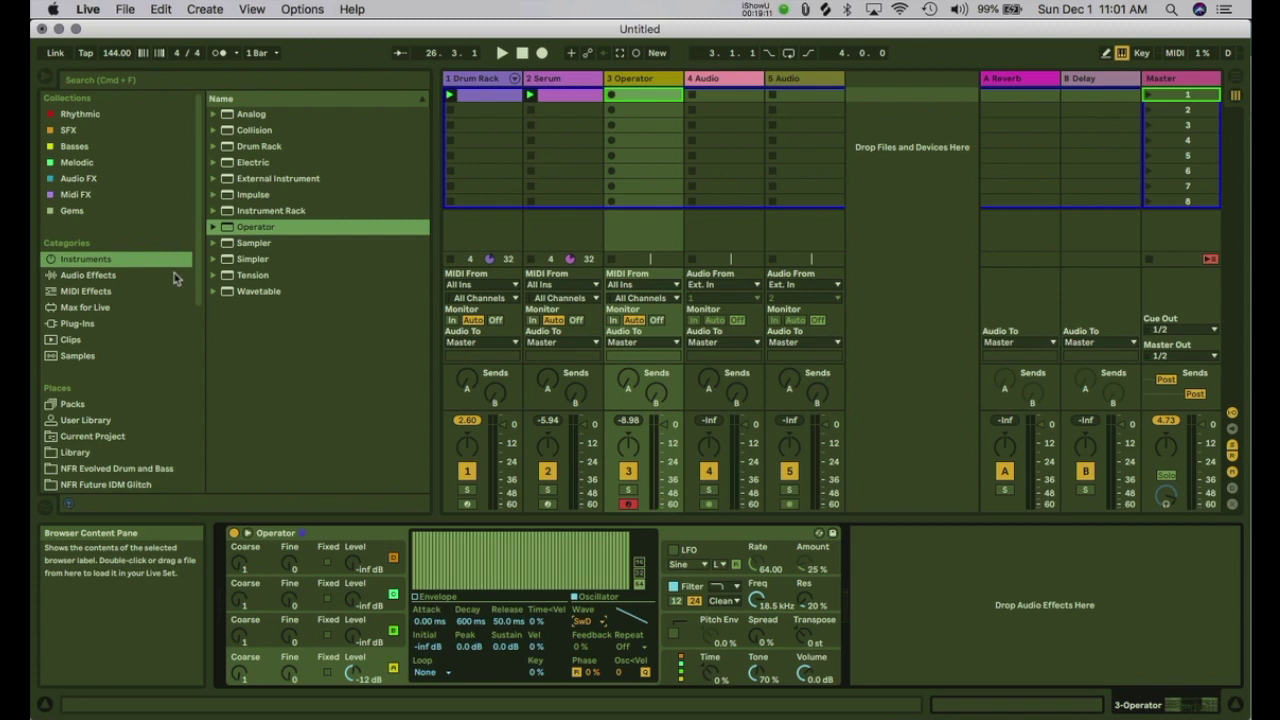
Step: Add the Corpus audio effect after Operator and show its sidechain settings
{"action": "left_click", "coordinate": [85, 280]}
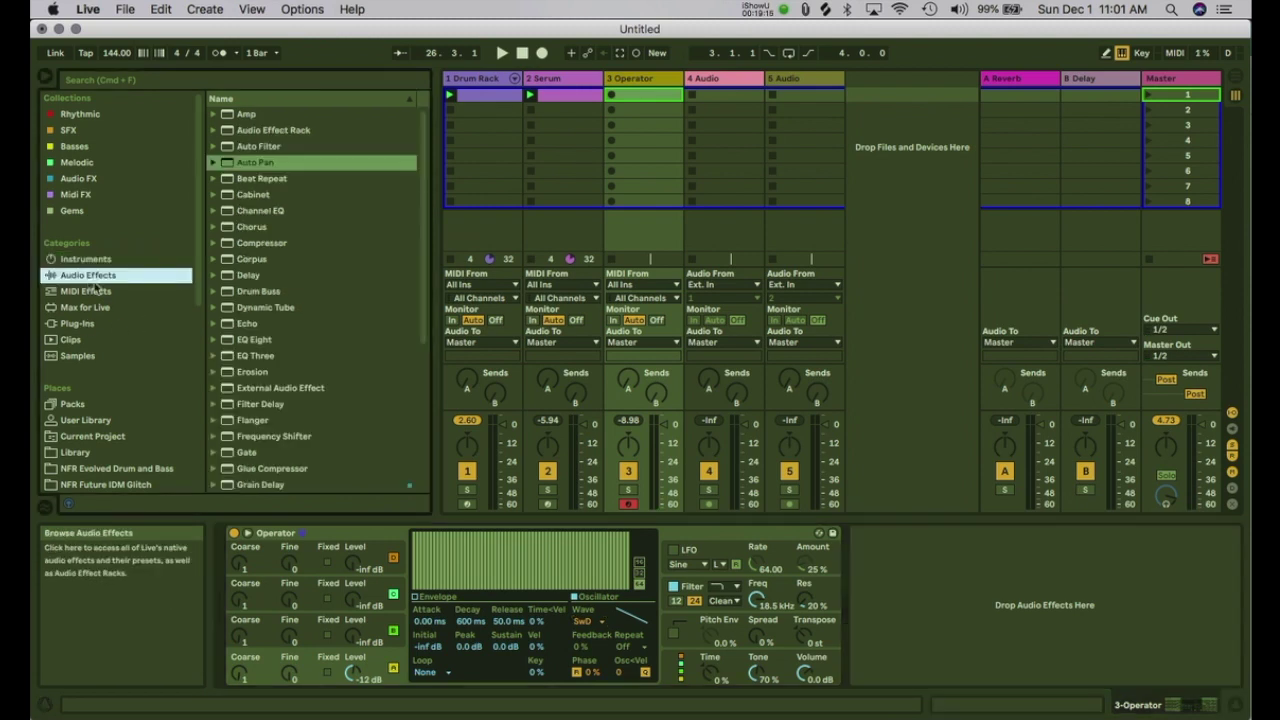
{"action": "left_click", "coordinate": [256, 262]}
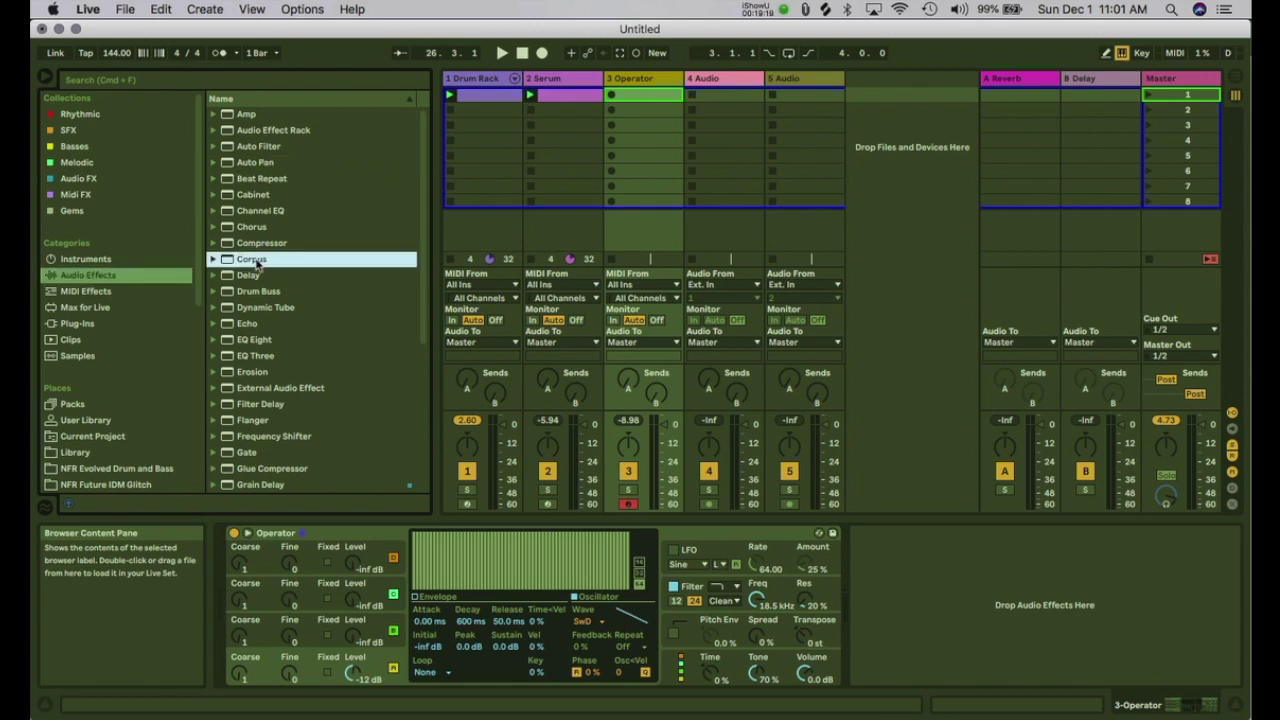
{"action": "scroll", "coordinate": [262, 300], "scroll_direction": "down", "scroll_amount": 5}
{"action": "scroll", "coordinate": [265, 490], "scroll_direction": "up", "scroll_amount": 5}
{"action": "left_click_drag", "start_coordinate": [256, 265], "coordinate": [840, 563]}
{"action": "left_click", "coordinate": [832, 548]}
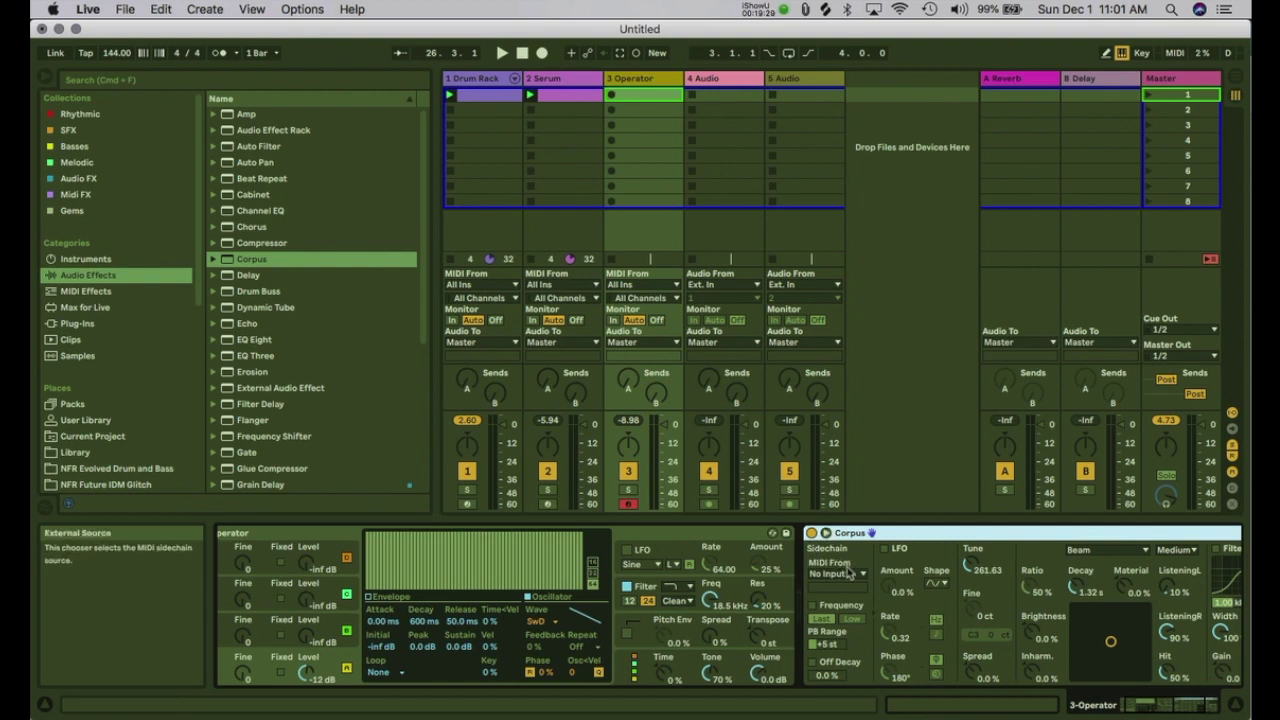
Step: Set Corpus's sidechain MIDI source to 3-Operator, Post FX, and enable MIDI frequency tracking
{"action": "left_click", "coordinate": [837, 574]}
{"action": "left_click", "coordinate": [832, 614]}
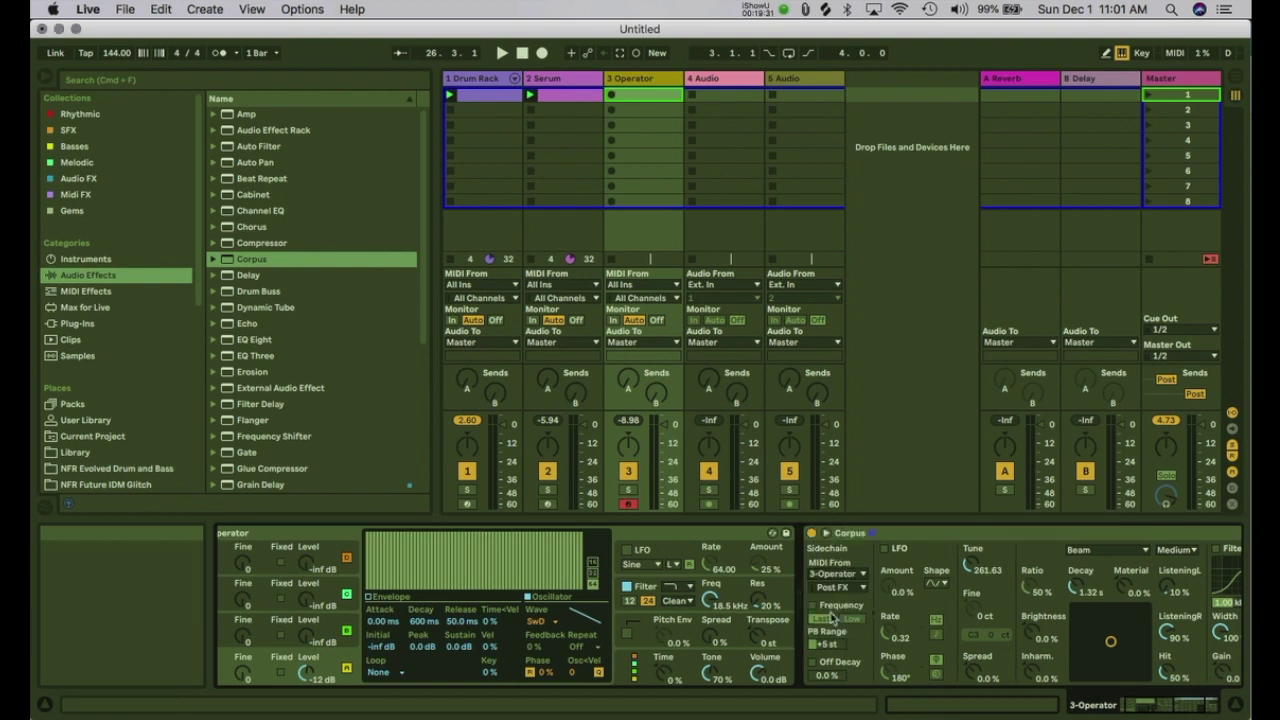
{"action": "left_click", "coordinate": [828, 588]}
{"action": "left_click", "coordinate": [830, 612]}
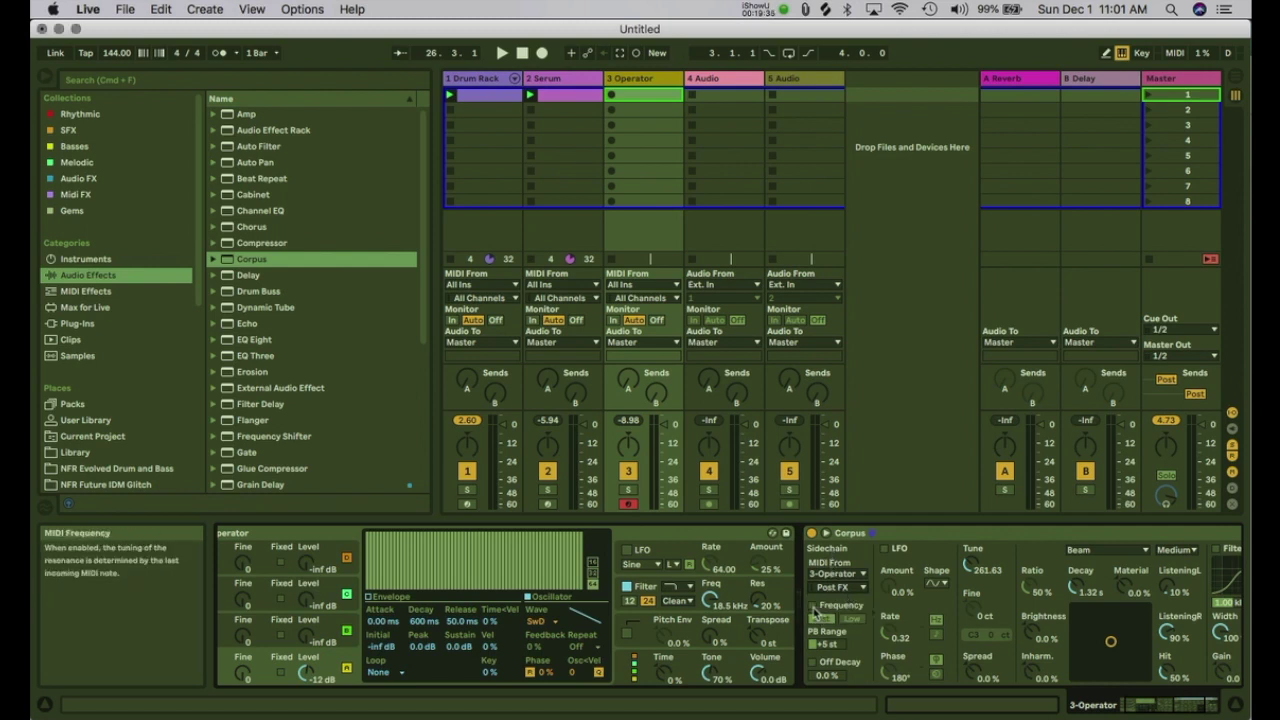
{"action": "left_click", "coordinate": [813, 607]}
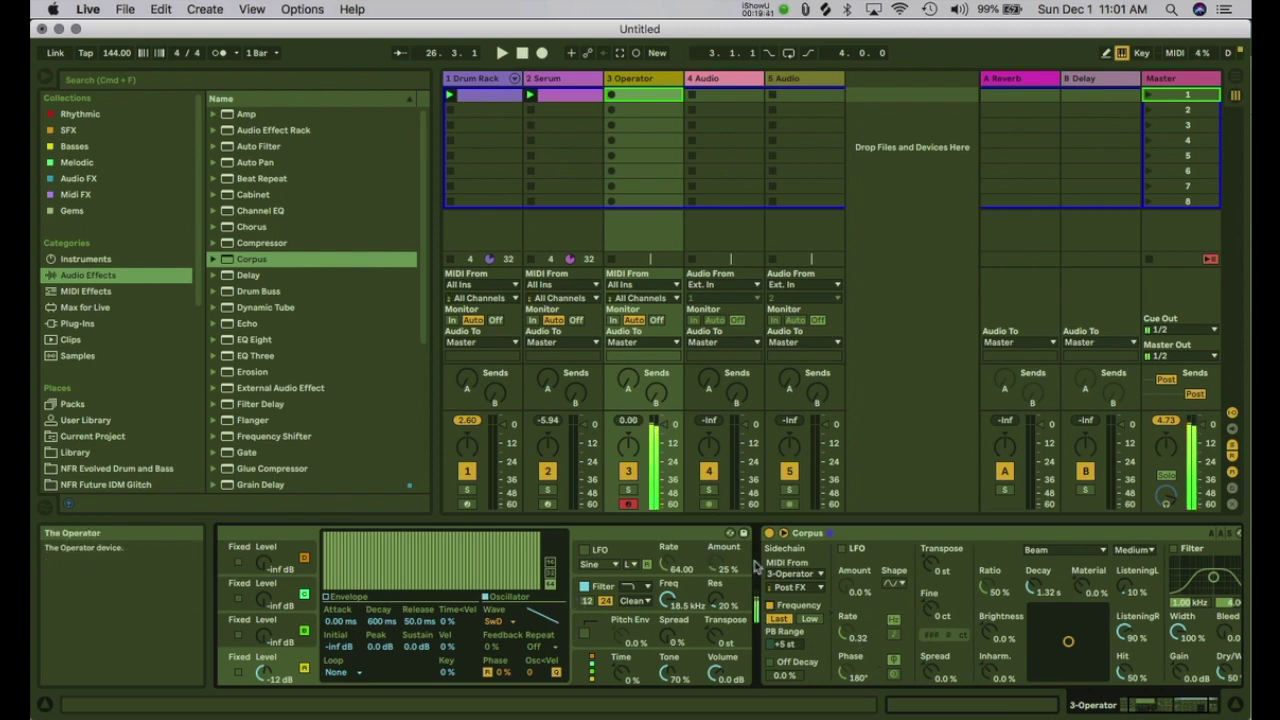
Step: Try the Marimba resonance type in Corpus
{"action": "left_click", "coordinate": [1040, 551]}
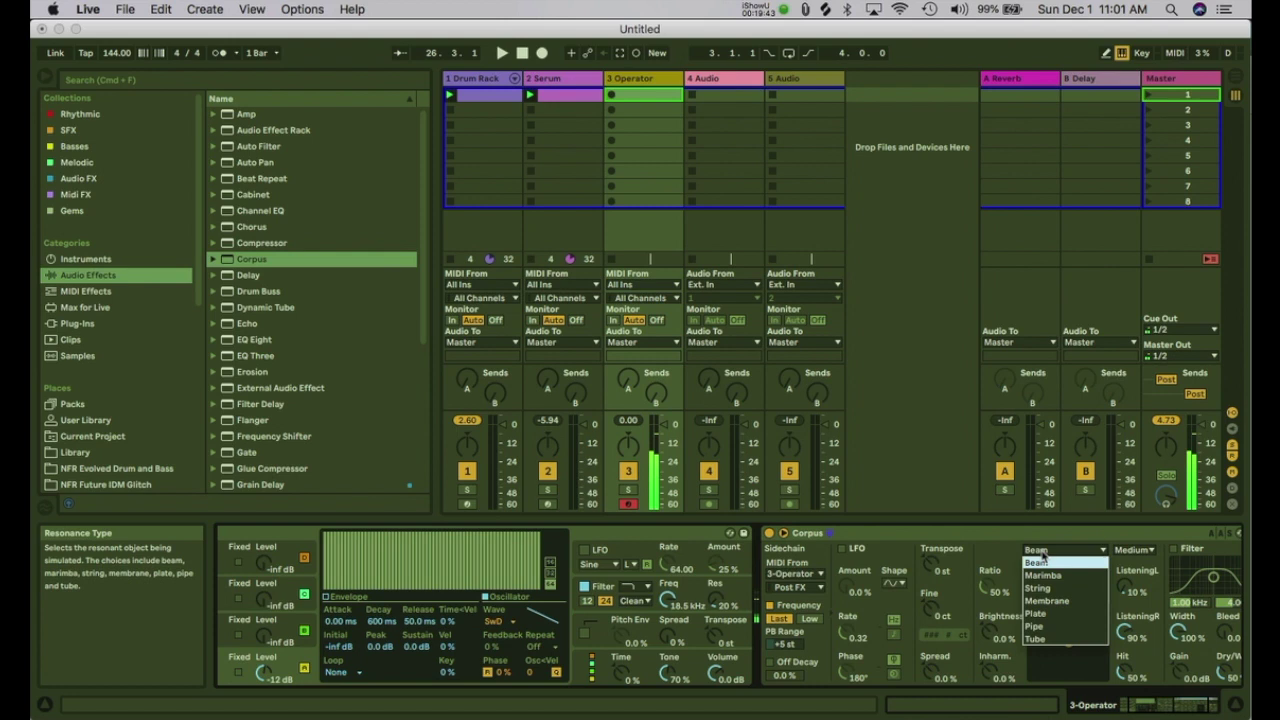
{"action": "left_click", "coordinate": [1042, 576]}
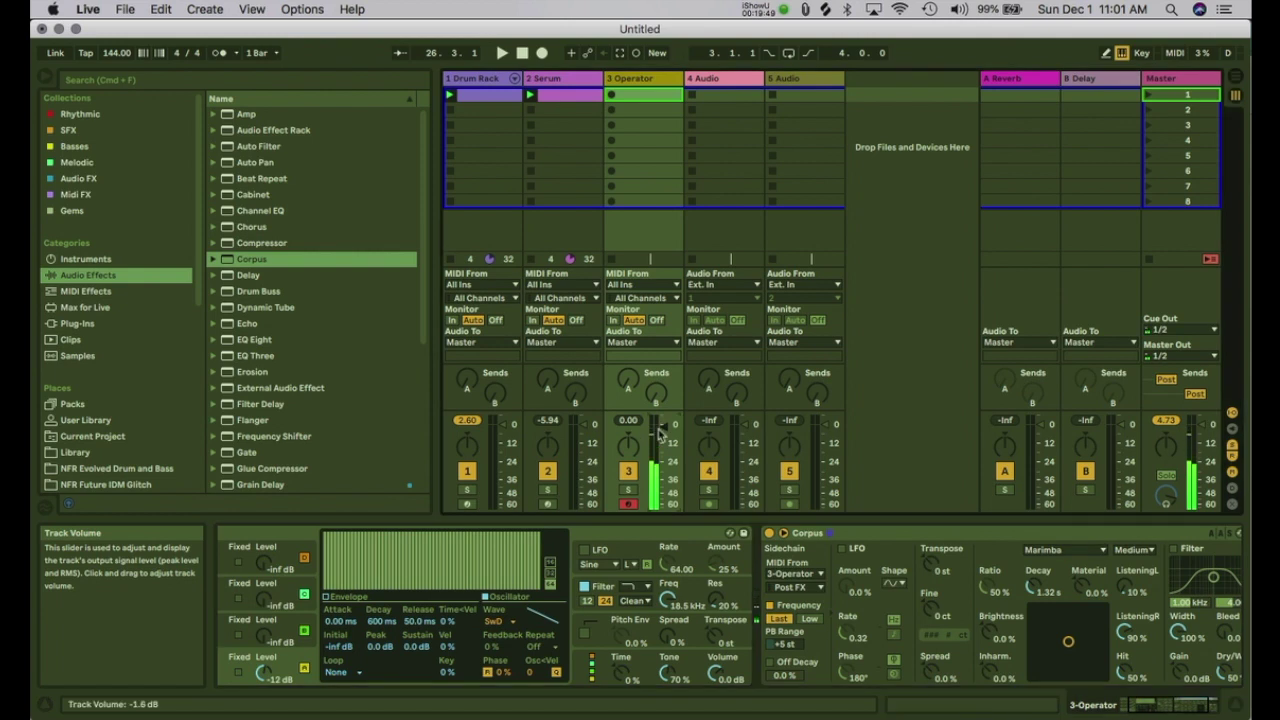
Step: Set the pitch-bend range to +24 st in both Corpus and Operator
{"action": "left_click", "coordinate": [599, 627]}
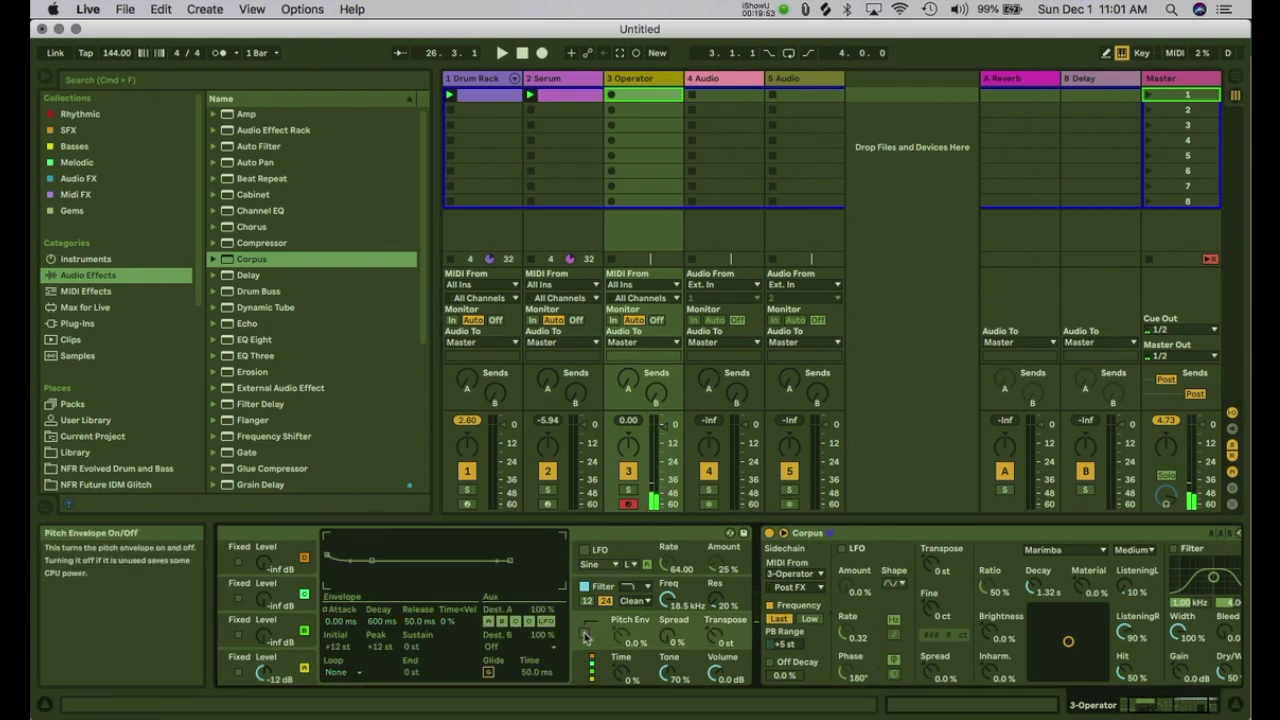
{"action": "left_click_drag", "start_coordinate": [786, 644], "coordinate": [786, 630]}
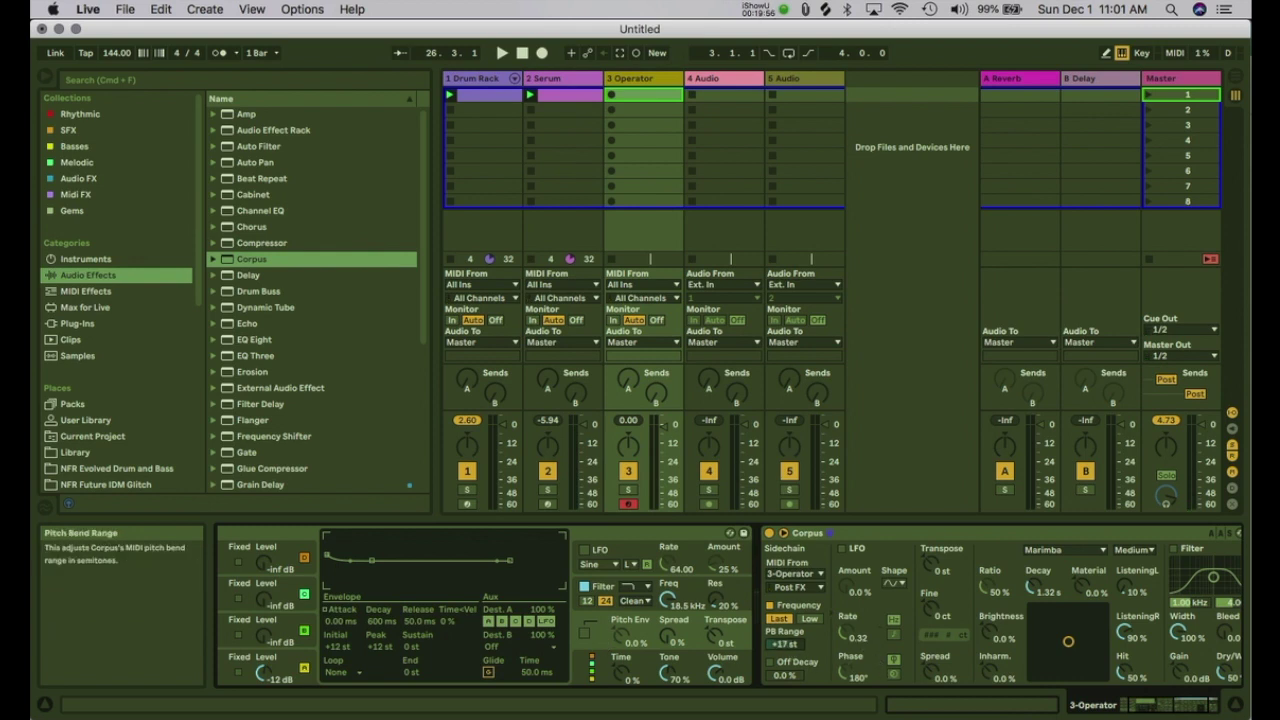
{"action": "left_click", "coordinate": [600, 665]}
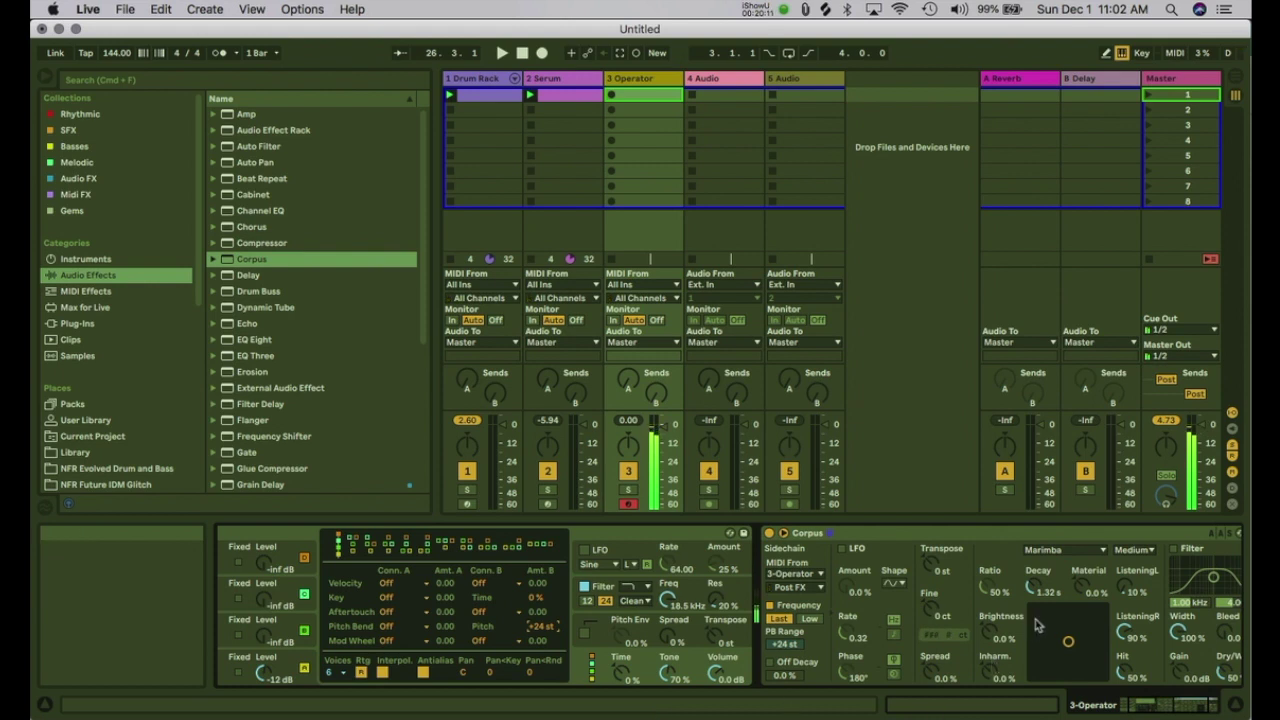
Step: Set Corpus's resonance type to Tube and adjust it to about 1.01 s decay and 47% radius
{"action": "left_click", "coordinate": [1060, 549]}
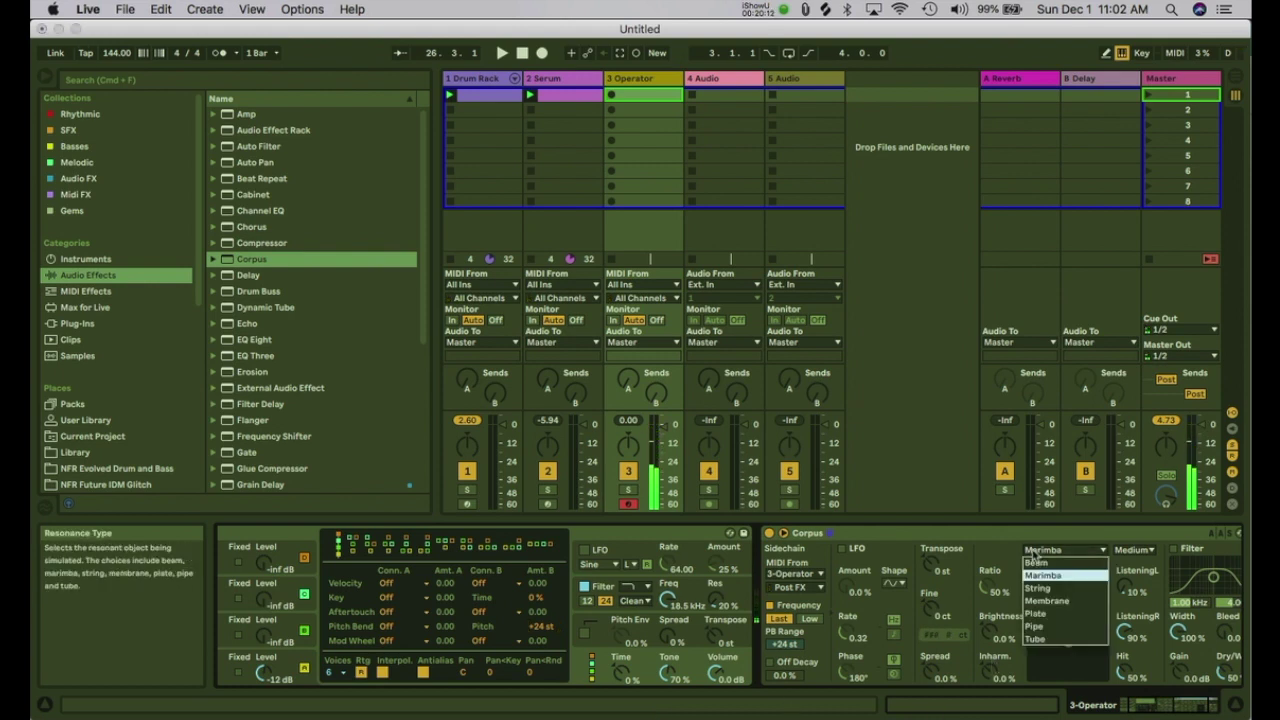
{"action": "left_click", "coordinate": [1035, 639]}
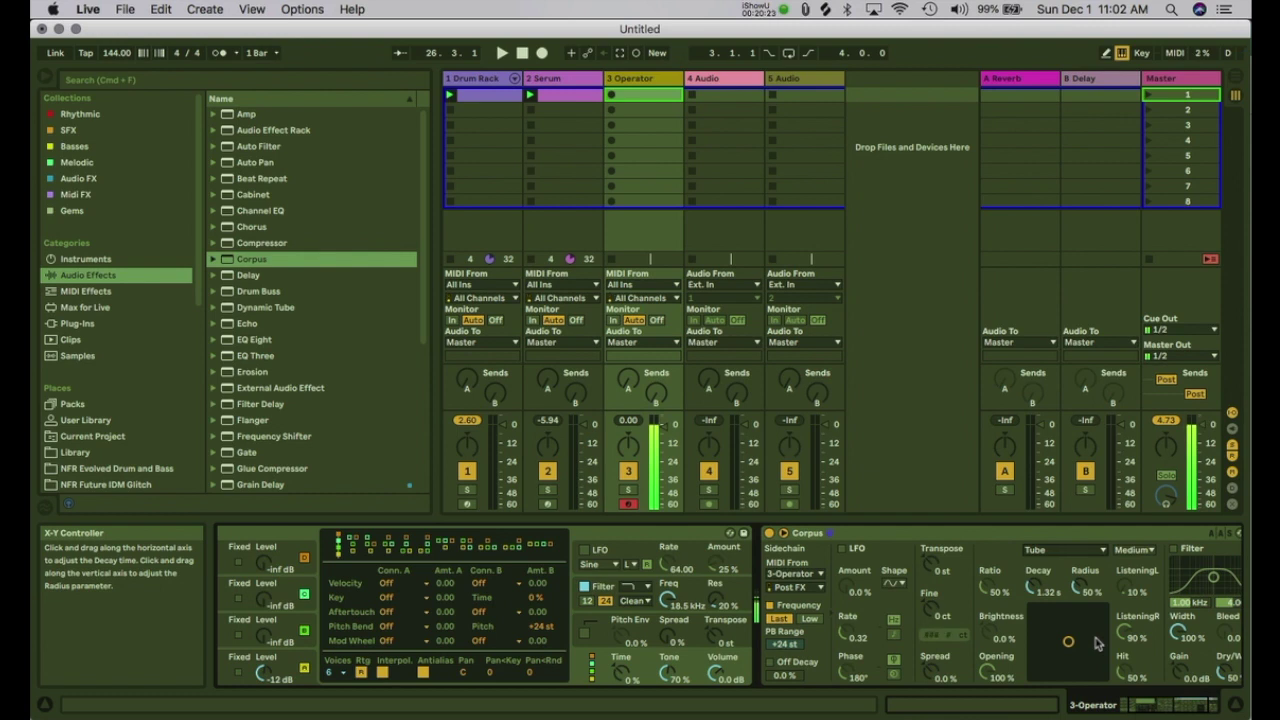
{"action": "mouse_move", "coordinate": [1058, 638]}
{"action": "left_mouse_down"}
{"action": "mouse_move", "coordinate": [1063, 654]}
{"action": "mouse_move", "coordinate": [1063, 630]}
{"action": "mouse_move", "coordinate": [1099, 655]}
{"action": "mouse_move", "coordinate": [1045, 649]}
{"action": "mouse_move", "coordinate": [1089, 631]}
{"action": "mouse_move", "coordinate": [1047, 620]}
{"action": "mouse_move", "coordinate": [1081, 637]}
{"action": "mouse_move", "coordinate": [1057, 632]}
{"action": "mouse_move", "coordinate": [1067, 625]}
{"action": "mouse_move", "coordinate": [1046, 656]}
{"action": "mouse_move", "coordinate": [1047, 627]}
{"action": "mouse_move", "coordinate": [1079, 633]}
{"action": "mouse_move", "coordinate": [1085, 655]}
{"action": "mouse_move", "coordinate": [1063, 621]}
{"action": "mouse_move", "coordinate": [1040, 645]}
{"action": "mouse_move", "coordinate": [1068, 646]}
{"action": "left_mouse_up"}
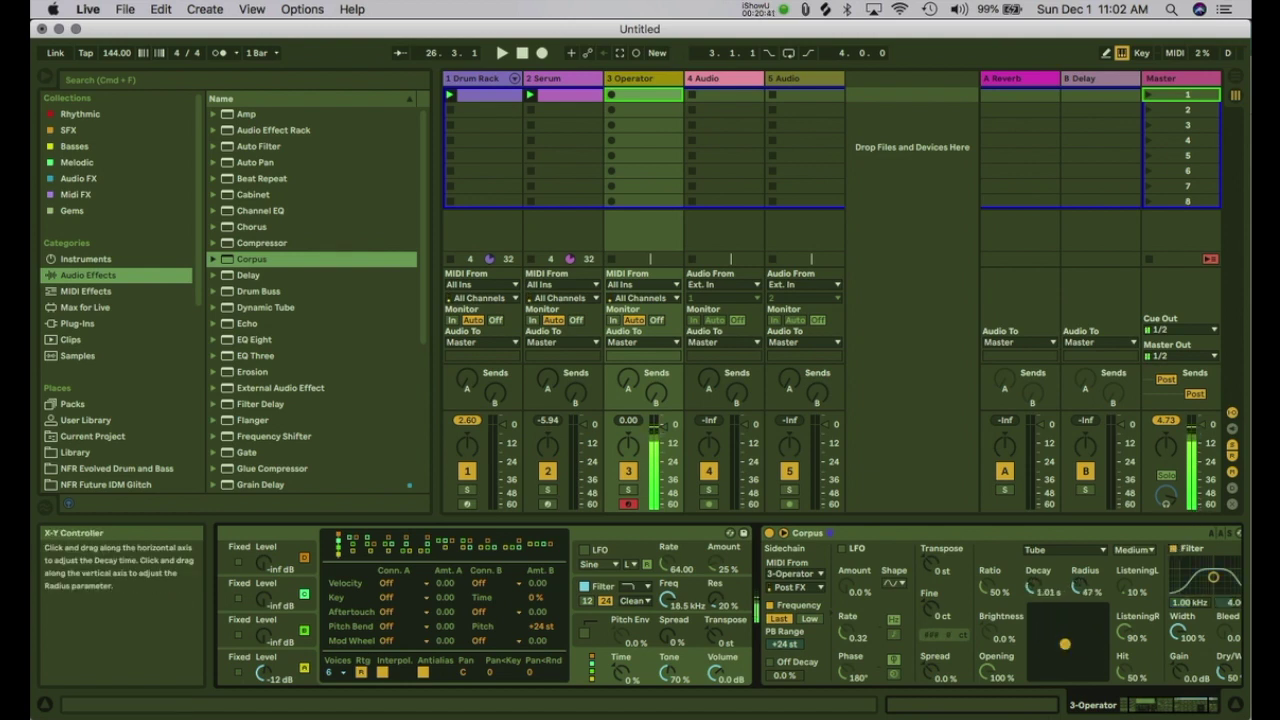
Step: Try Corpus's Tube resonance at about 2.55 s decay and 48% radius
{"action": "scroll", "coordinate": [1094, 613], "scroll_direction": "right", "scroll_amount": 3}
{"action": "mouse_move", "coordinate": [973, 655]}
{"action": "left_mouse_down"}
{"action": "mouse_move", "coordinate": [983, 652]}
{"action": "mouse_move", "coordinate": [923, 629]}
{"action": "mouse_move", "coordinate": [919, 654]}
{"action": "mouse_move", "coordinate": [928, 623]}
{"action": "mouse_move", "coordinate": [966, 626]}
{"action": "mouse_move", "coordinate": [935, 648]}
{"action": "mouse_move", "coordinate": [962, 648]}
{"action": "left_mouse_up"}
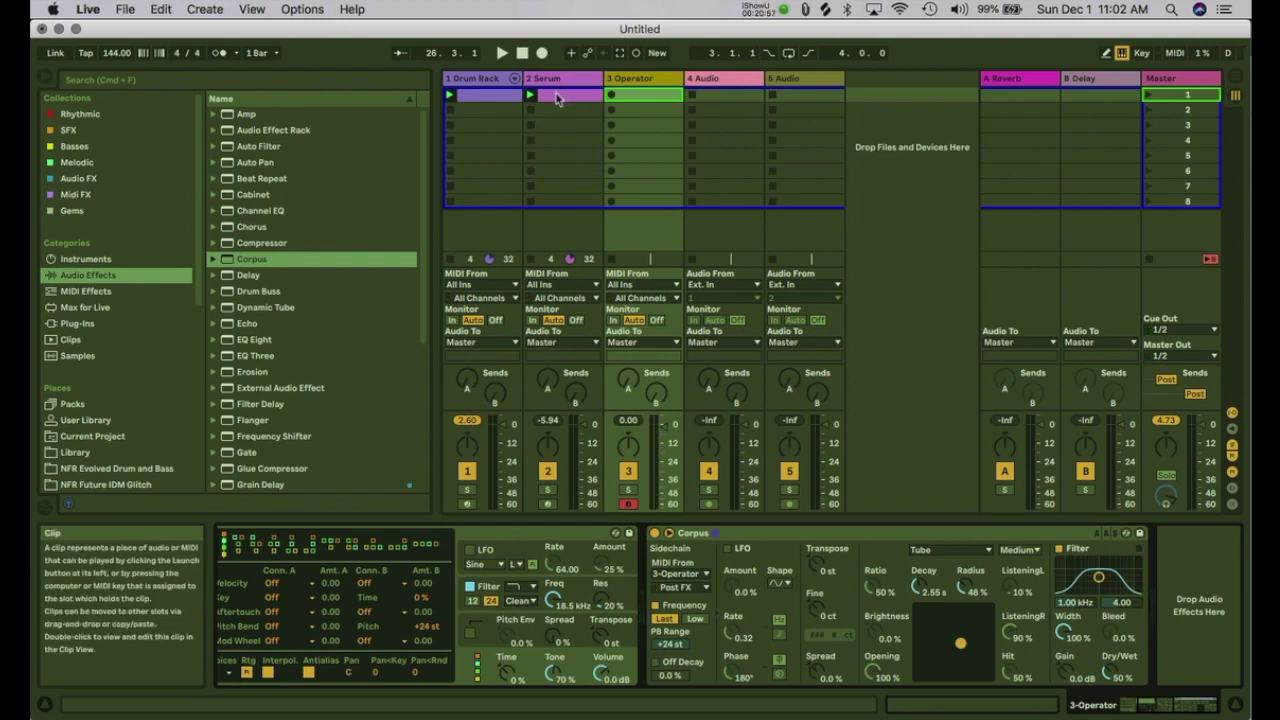
Step: Copy the Serum clip into the Operator track's first slot, launch it and open its notes
{"action": "left_click_drag", "start_coordinate": [557, 99], "coordinate": [618, 103]}
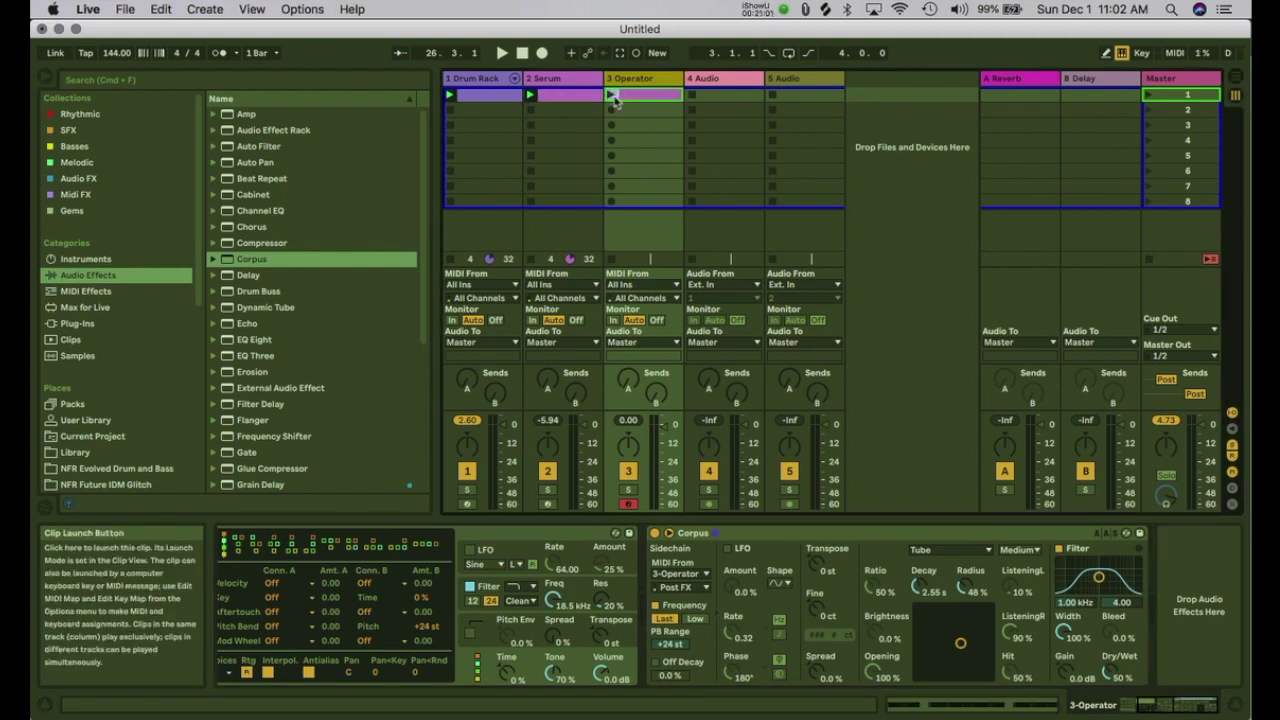
{"action": "left_click", "coordinate": [613, 96]}
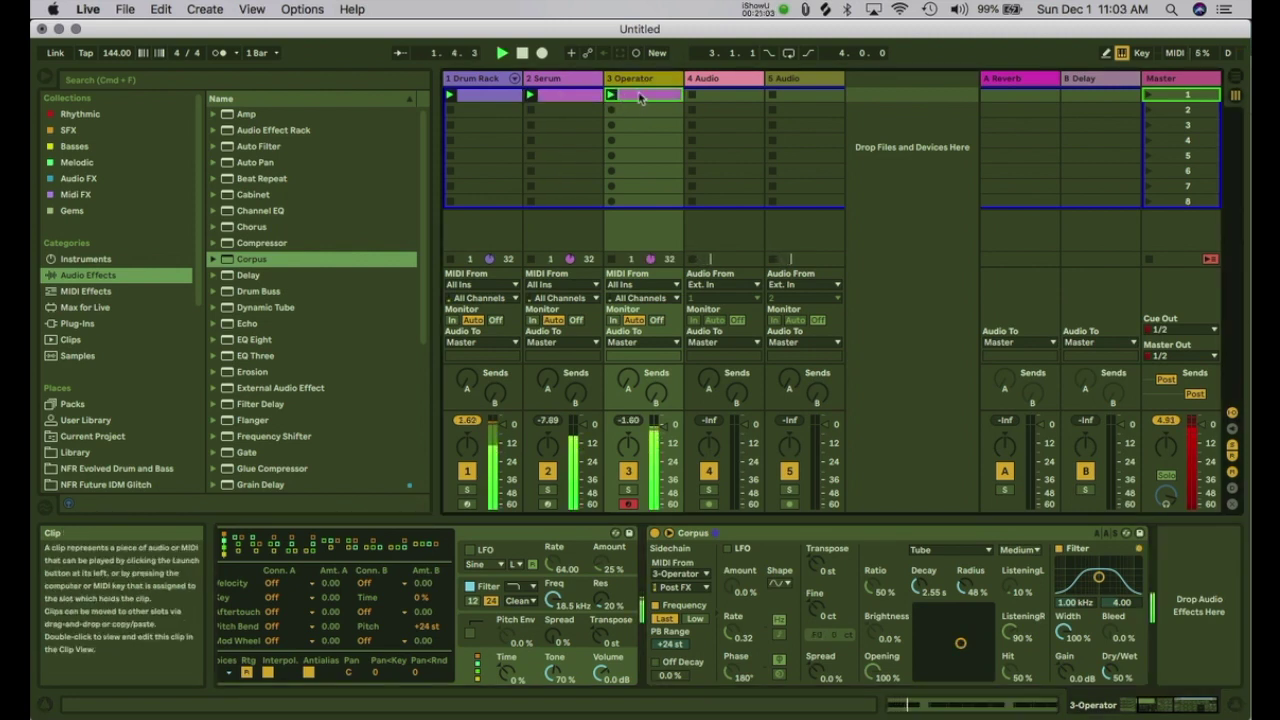
{"action": "left_click", "coordinate": [640, 96]}
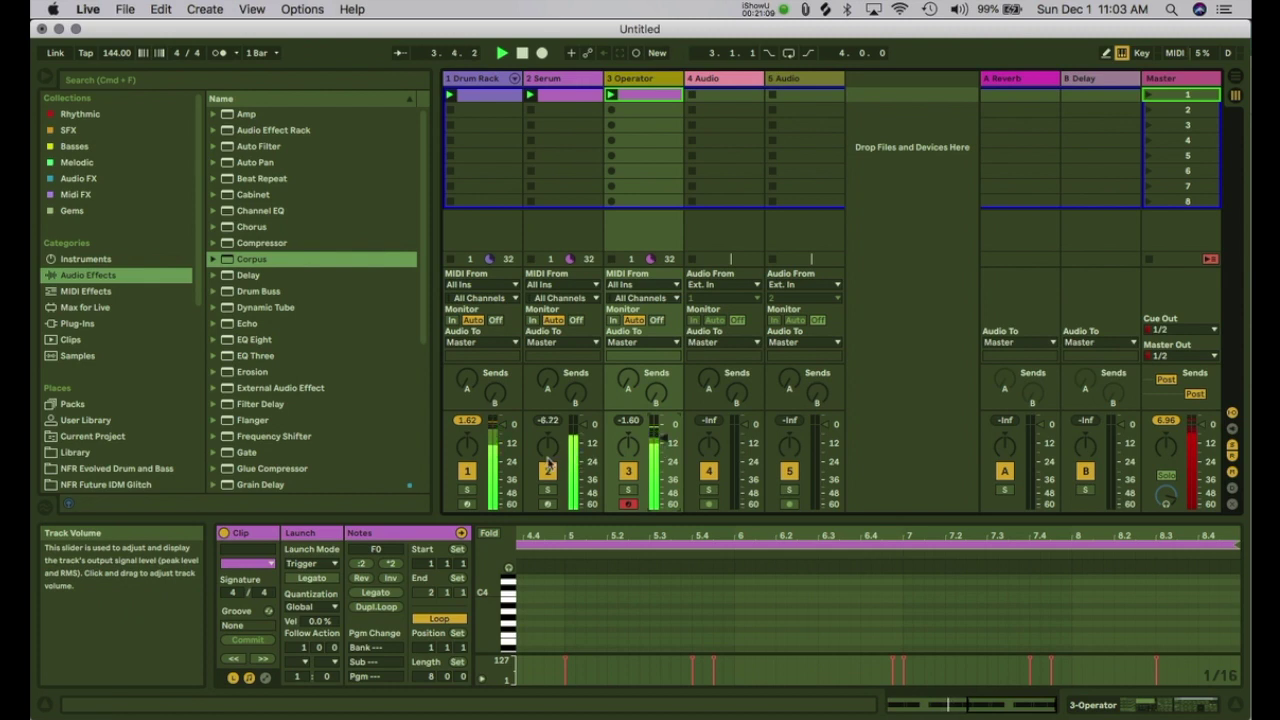
Step: Mute the Serum track and raise Corpus to about 17.5 s decay with 35% radius
{"action": "left_click", "coordinate": [548, 466]}
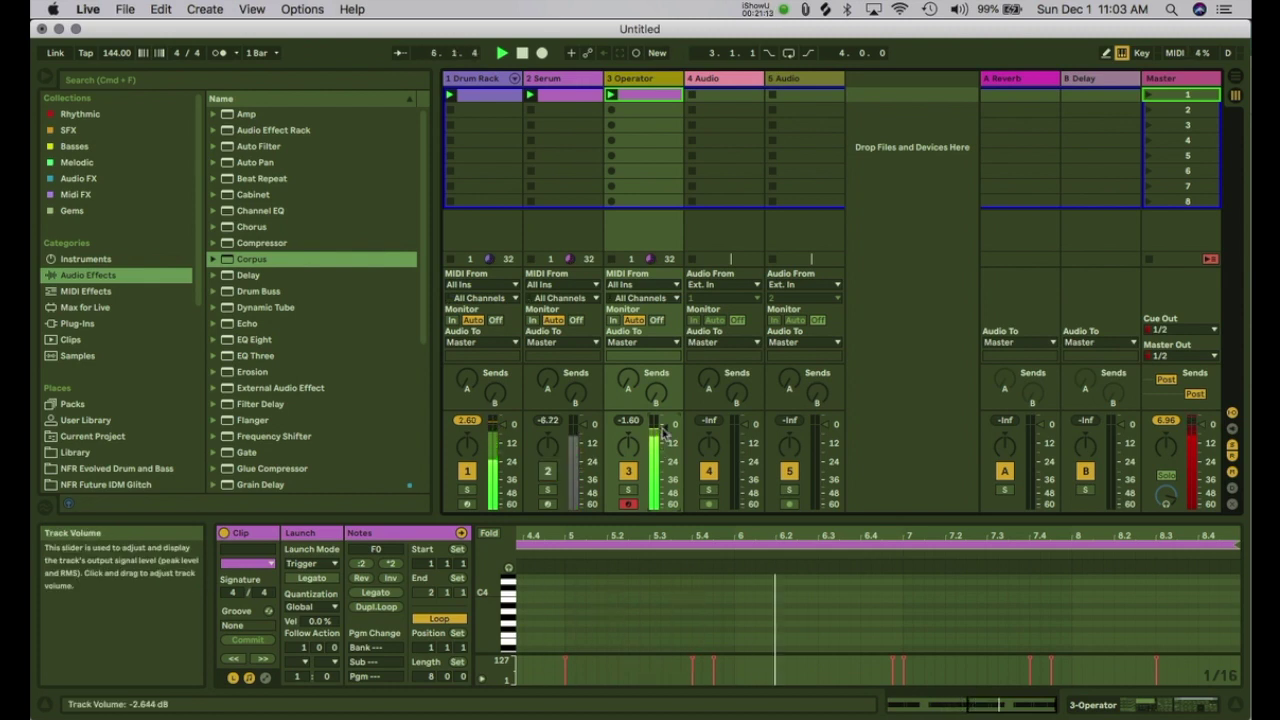
{"action": "key", "text": "shift+Tab"}
{"action": "left_click_drag", "start_coordinate": [919, 646], "coordinate": [985, 650]}
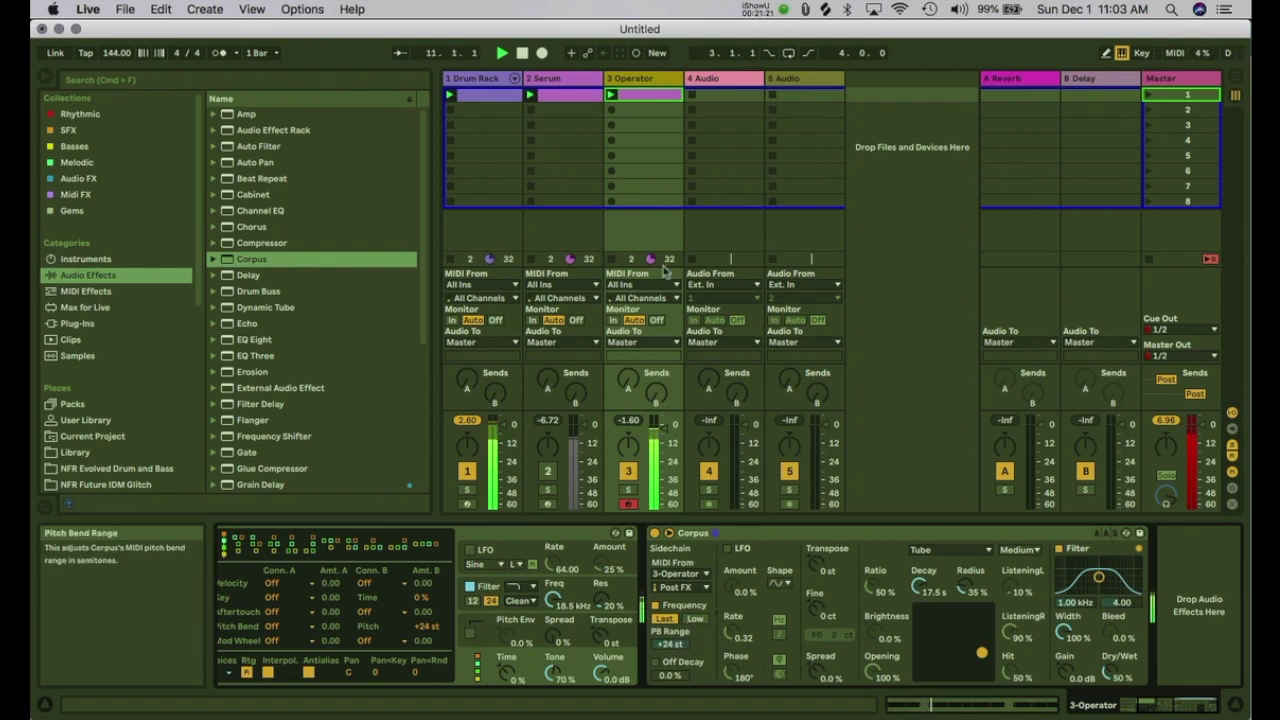
Step: Try all notes of the Operator clip one octave lower at F-1, and move them back up an octave
{"action": "double_click", "coordinate": [644, 97]}
{"action": "left_click", "coordinate": [718, 594]}
{"action": "key", "text": "super+a"}
{"action": "key", "text": "space"}
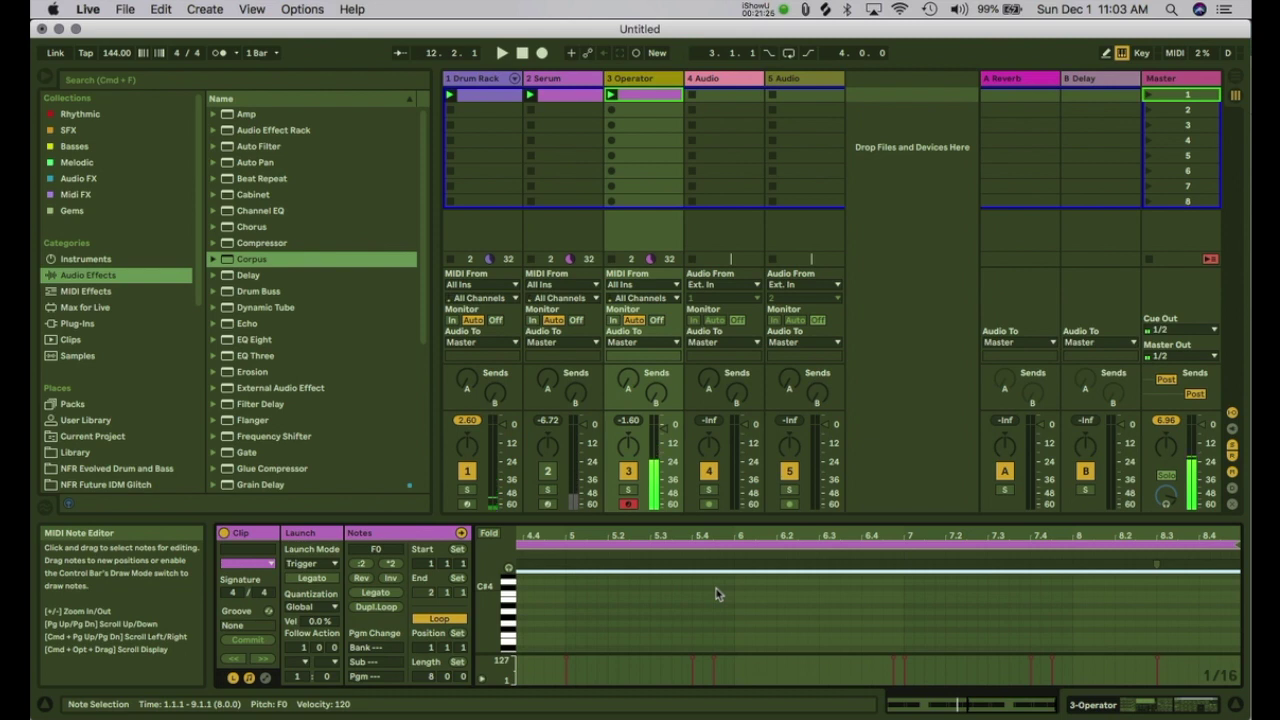
{"action": "key", "text": "shift+Down"}
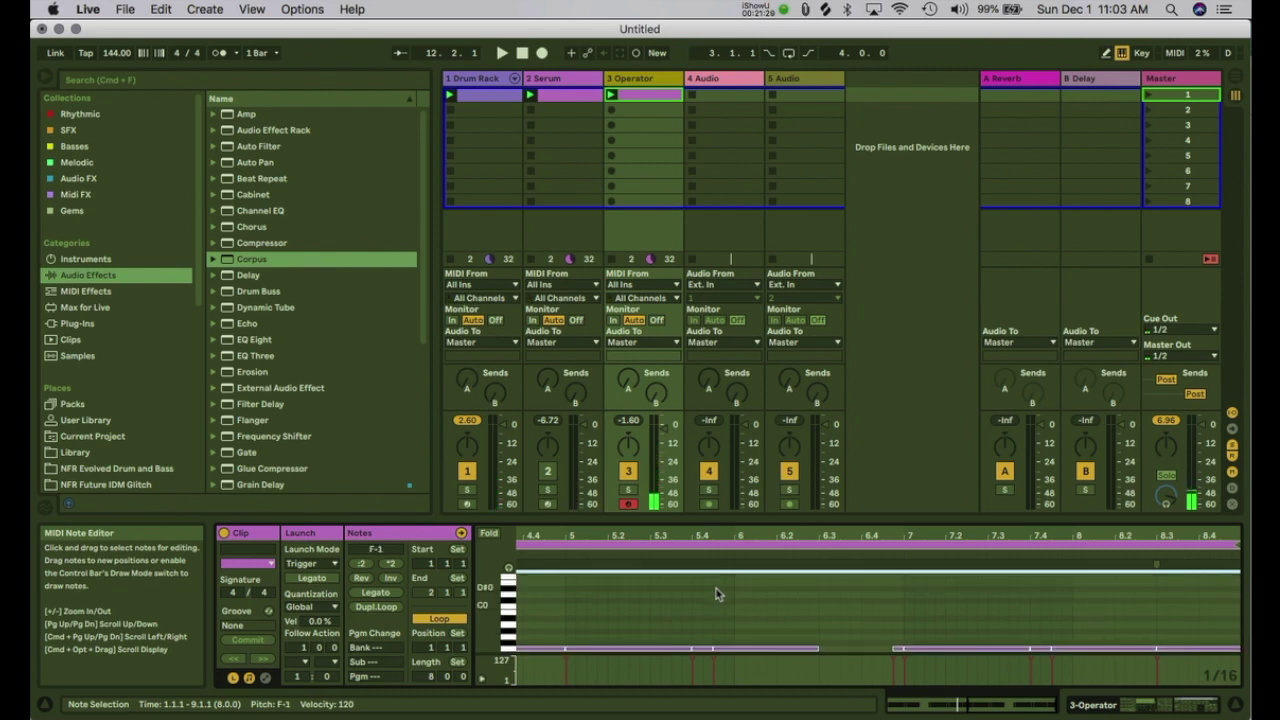
{"action": "key", "text": "space"}
{"action": "key", "text": "shift+Up"}
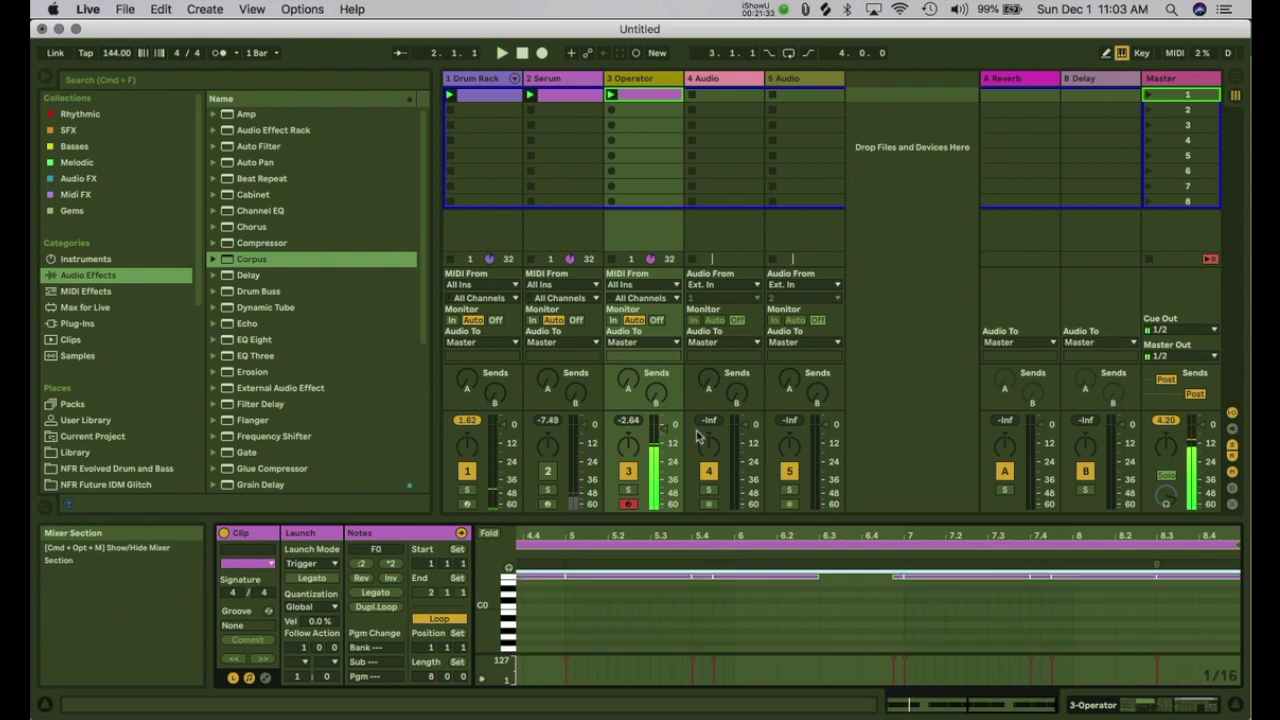
Step: Set Corpus to about 802 ms decay and 23% radius, with its filter at about 252 Hz and 5.39 bandwidth
{"action": "key", "text": "shift+Tab"}
{"action": "left_click_drag", "start_coordinate": [944, 640], "coordinate": [948, 660]}
{"action": "left_click_drag", "start_coordinate": [1101, 579], "coordinate": [1083, 578]}
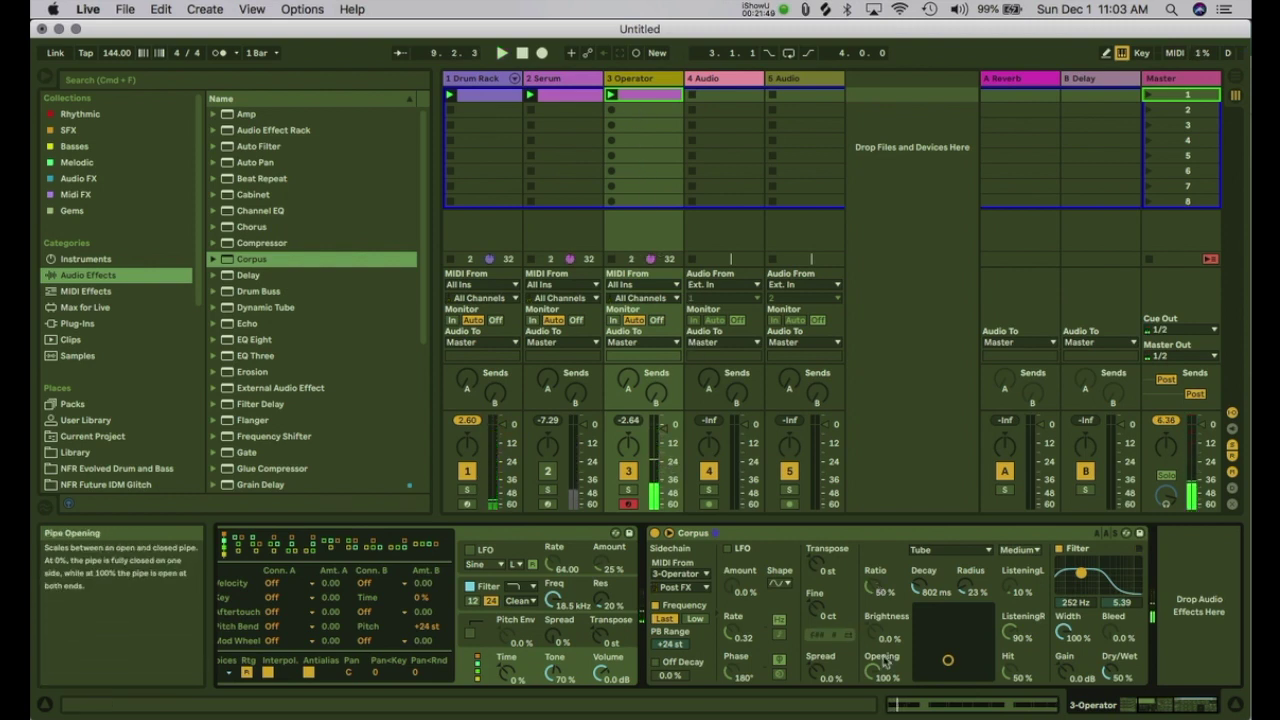
{"action": "left_click", "coordinate": [737, 537]}
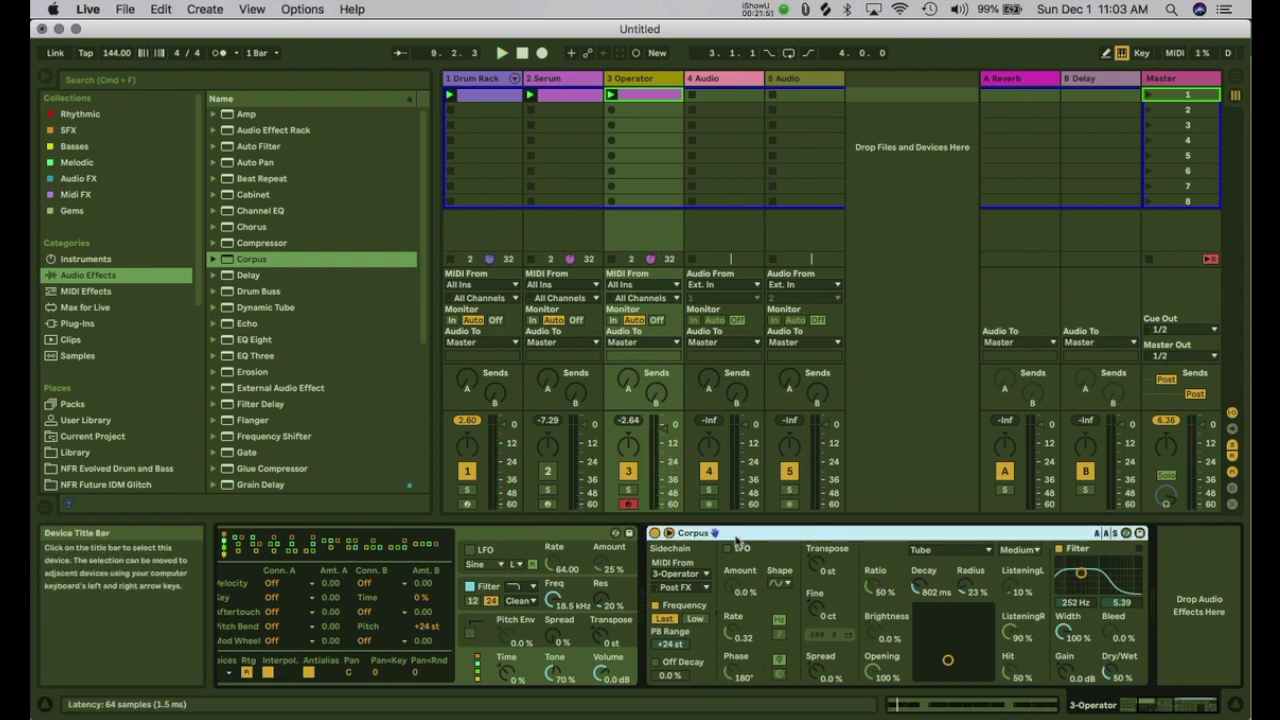
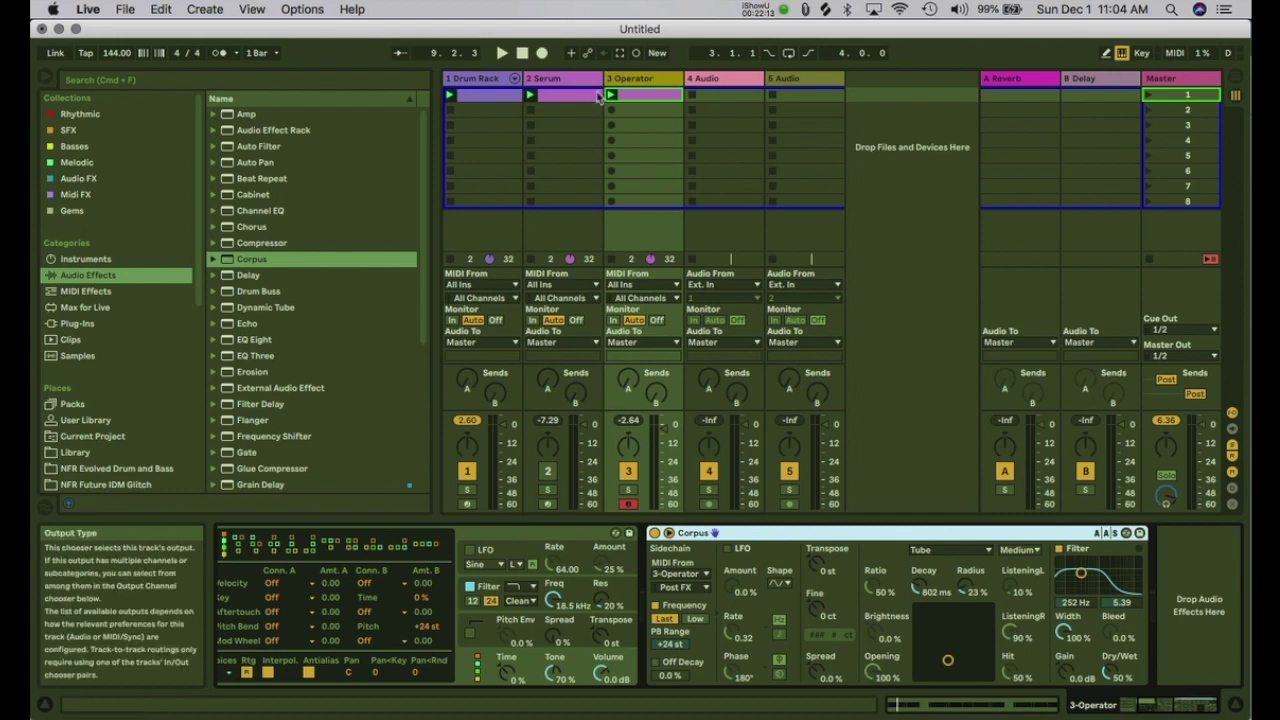
Step: Copy the Drum Rack, Serum and Operator clips into the Arrangement at bar 1 on their own tracks, and switch playback to the Arrangement
{"action": "left_click", "coordinate": [576, 100]}
{"action": "left_click", "coordinate": [640, 100]}
{"action": "left_click", "coordinate": [500, 106]}
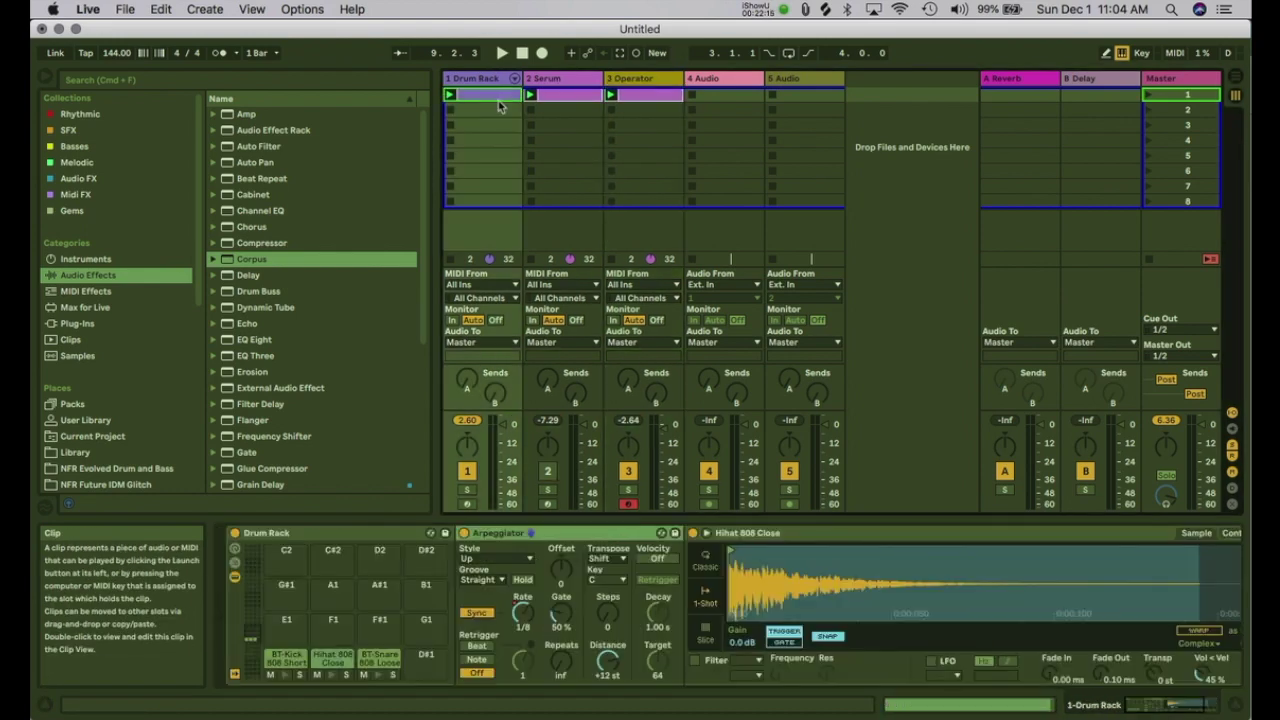
{"action": "key", "text": "Tab"}
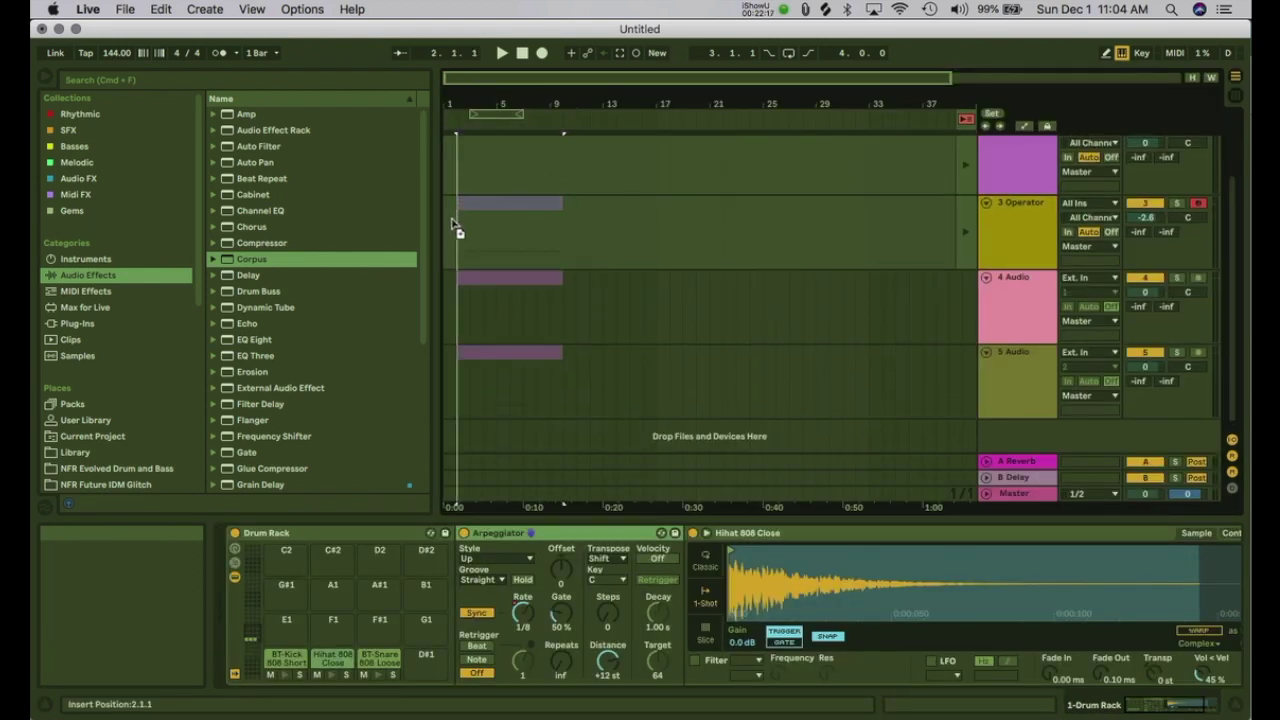
{"action": "left_click_drag", "start_coordinate": [452, 192], "coordinate": [478, 165]}
{"action": "left_click", "coordinate": [966, 118]}
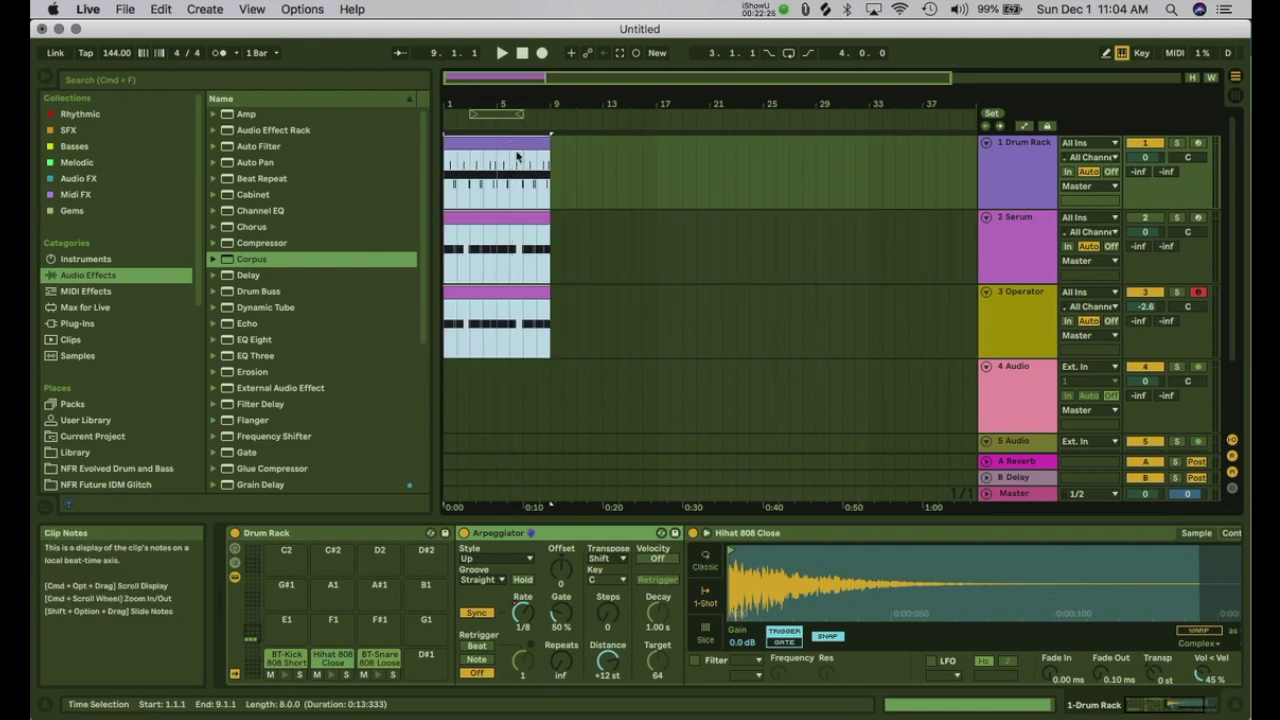
Step: Extend the three arrangement clips to bar 33 and enable a 32-bar loop starting at 1.1.1
{"action": "left_click", "coordinate": [519, 189]}
{"action": "left_click", "coordinate": [527, 292], "text": "shift"}
{"action": "left_click_drag", "start_coordinate": [548, 293], "coordinate": [869, 299]}
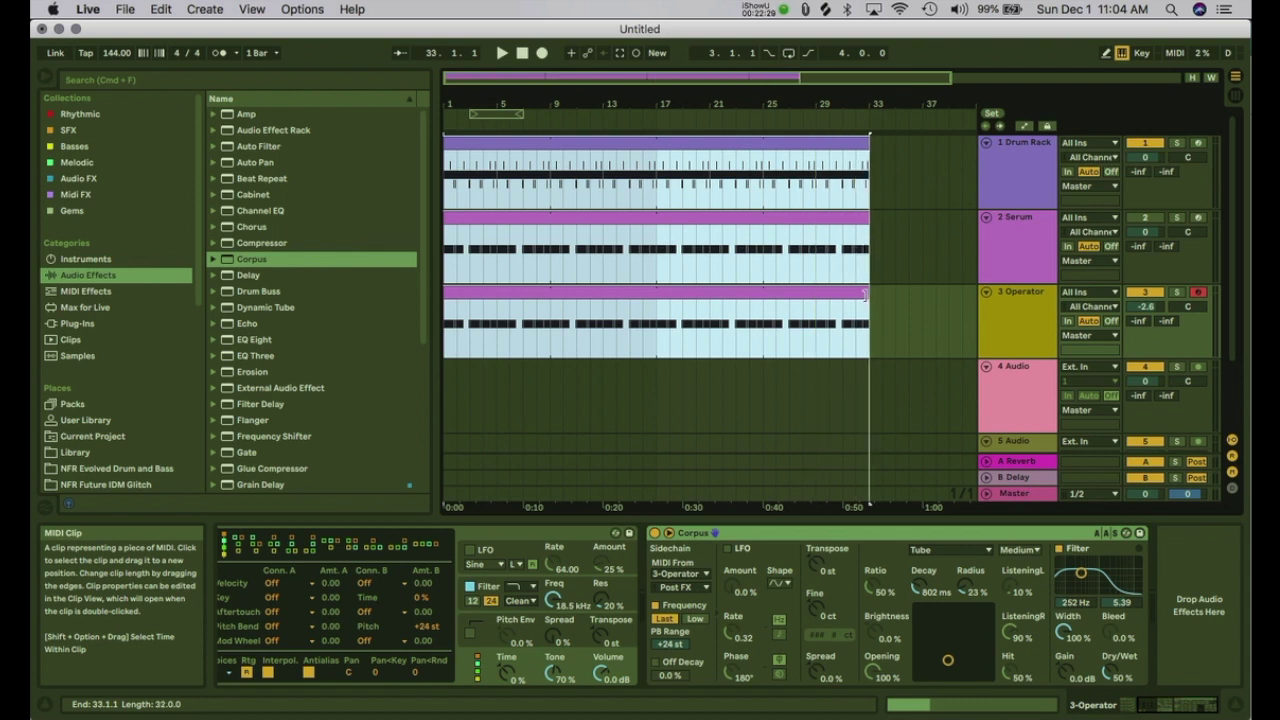
{"action": "left_click_drag", "start_coordinate": [519, 114], "coordinate": [869, 118]}
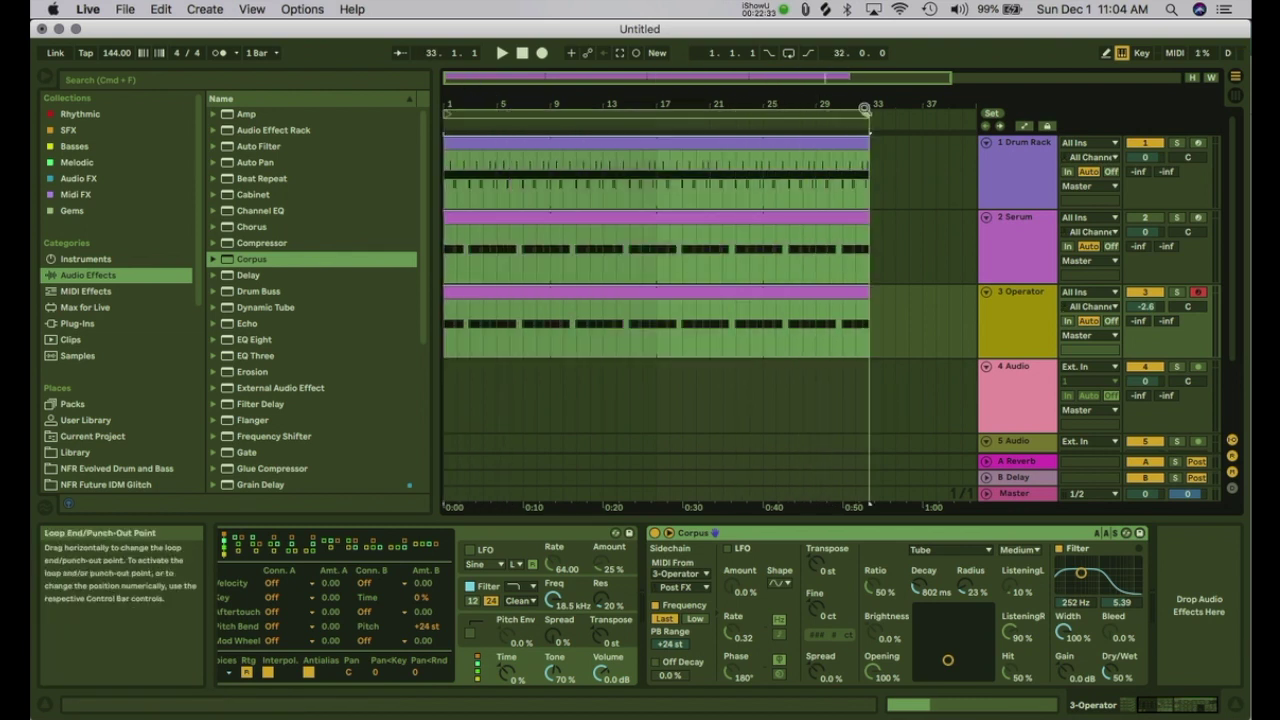
{"action": "key", "text": "super+l"}
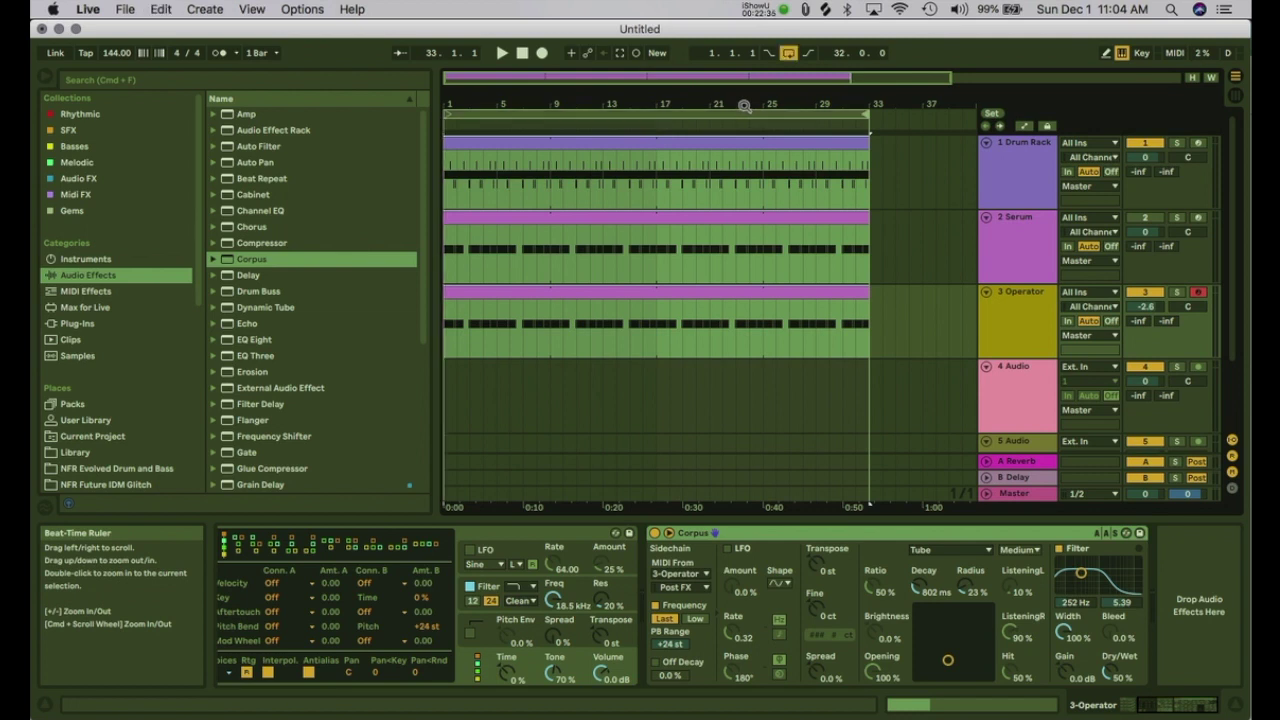
Step: Deactivate the Operator clip section from 1.1.1 to 1.4.1
{"action": "key", "text": "super+a"}
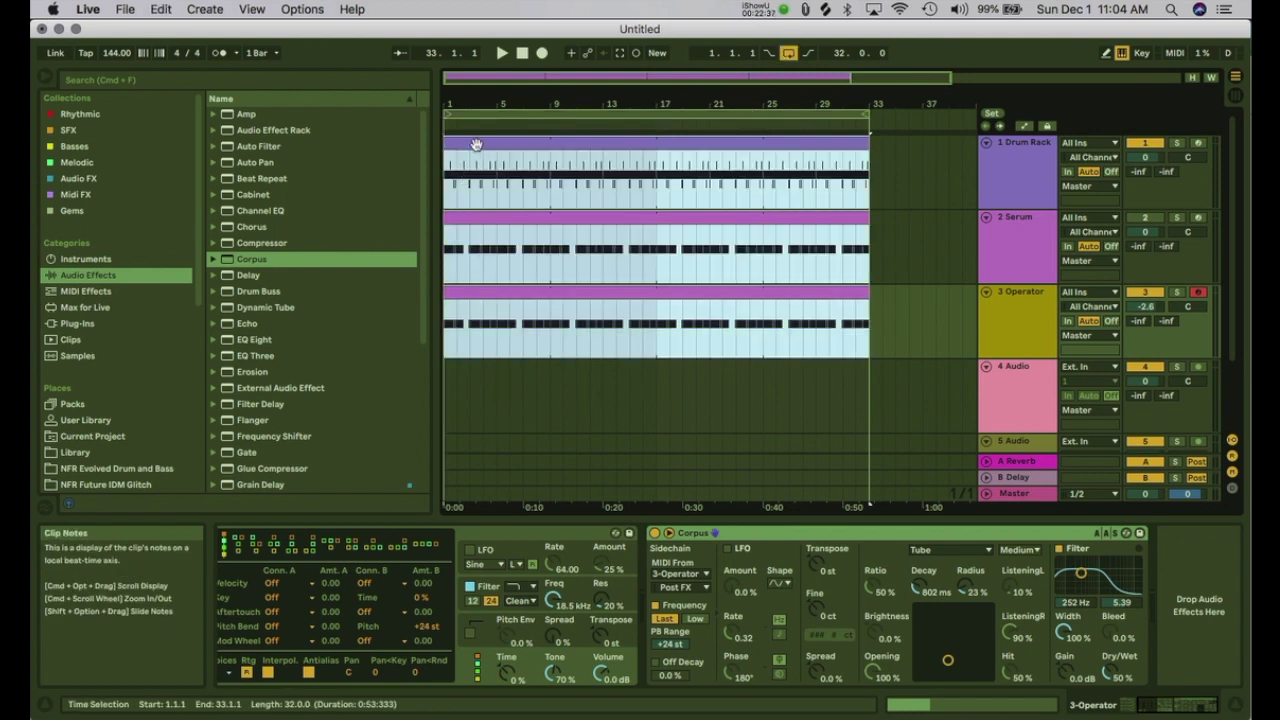
{"action": "left_click_drag", "start_coordinate": [485, 104], "coordinate": [487, 221]}
{"action": "left_click", "coordinate": [495, 255]}
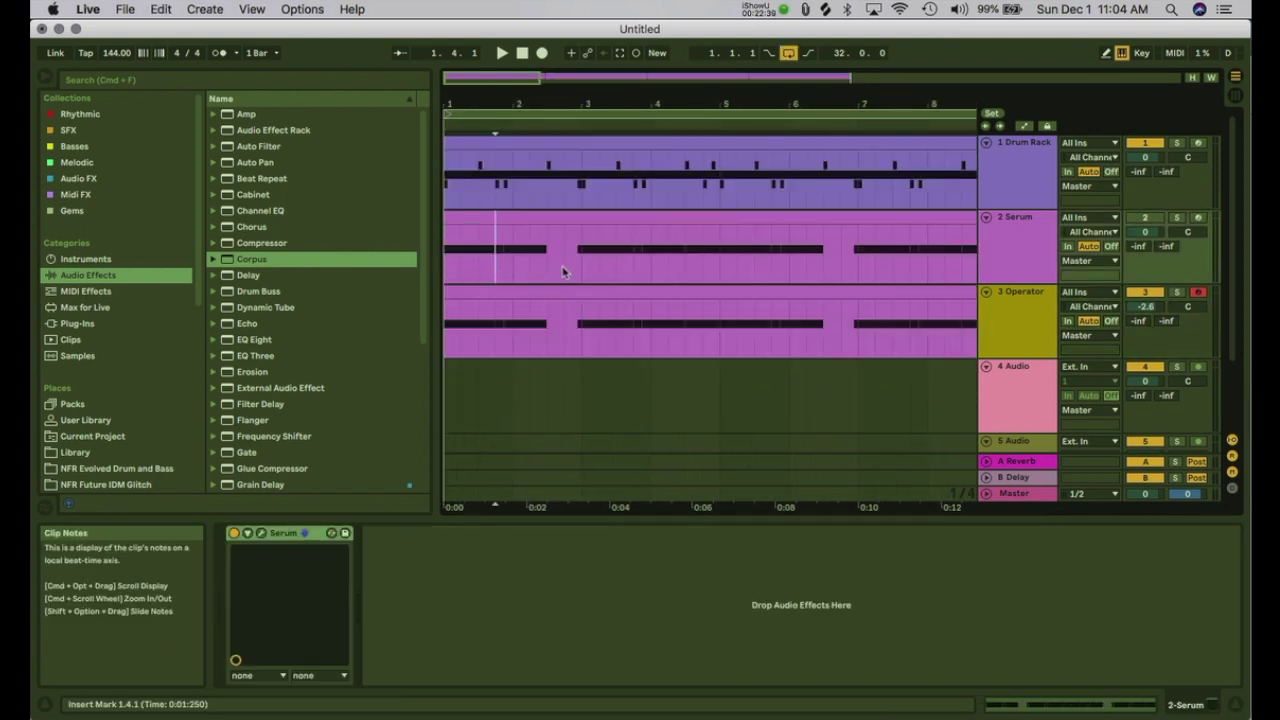
{"action": "left_click_drag", "start_coordinate": [547, 264], "coordinate": [377, 261]}
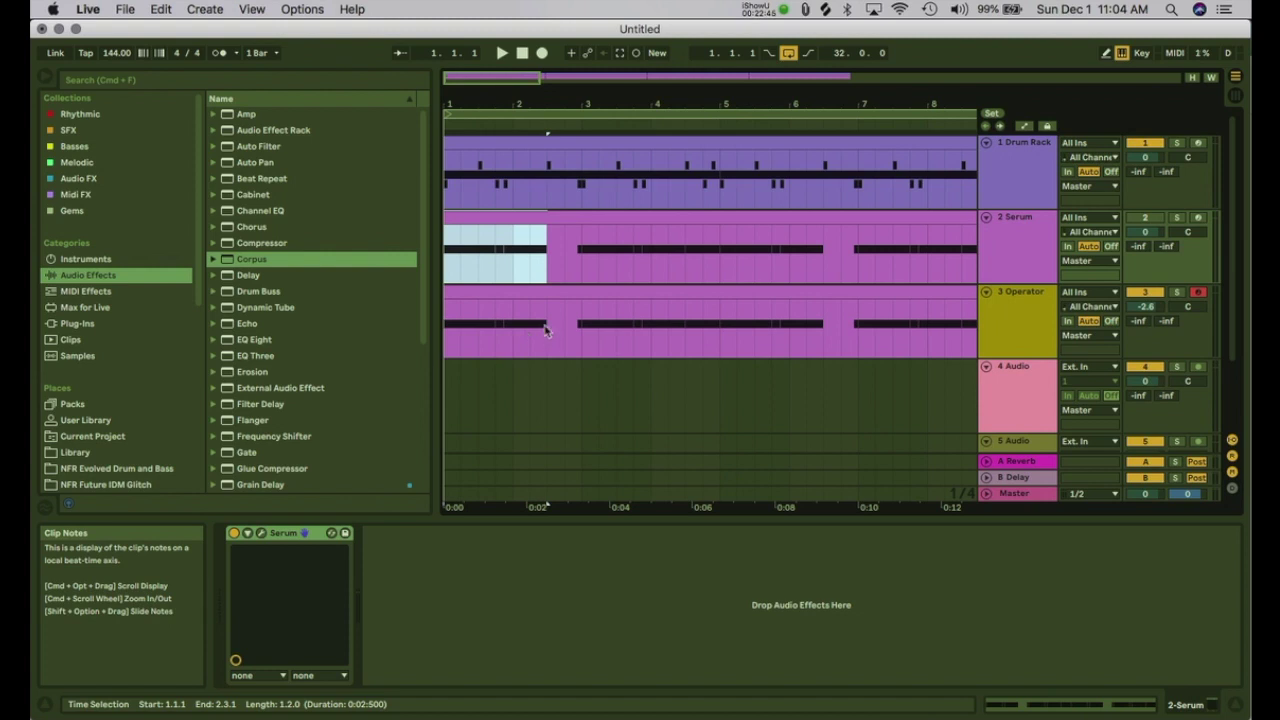
{"action": "left_click", "coordinate": [480, 331]}
{"action": "left_click_drag", "start_coordinate": [504, 331], "coordinate": [395, 332]}
{"action": "key", "text": "0"}
Step: Deactivate the Serum section from 1.4.1 to 2.1.1 and the Operator section from 2.1.1 to 3.1.1
{"action": "left_click_drag", "start_coordinate": [494, 265], "coordinate": [510, 265]}
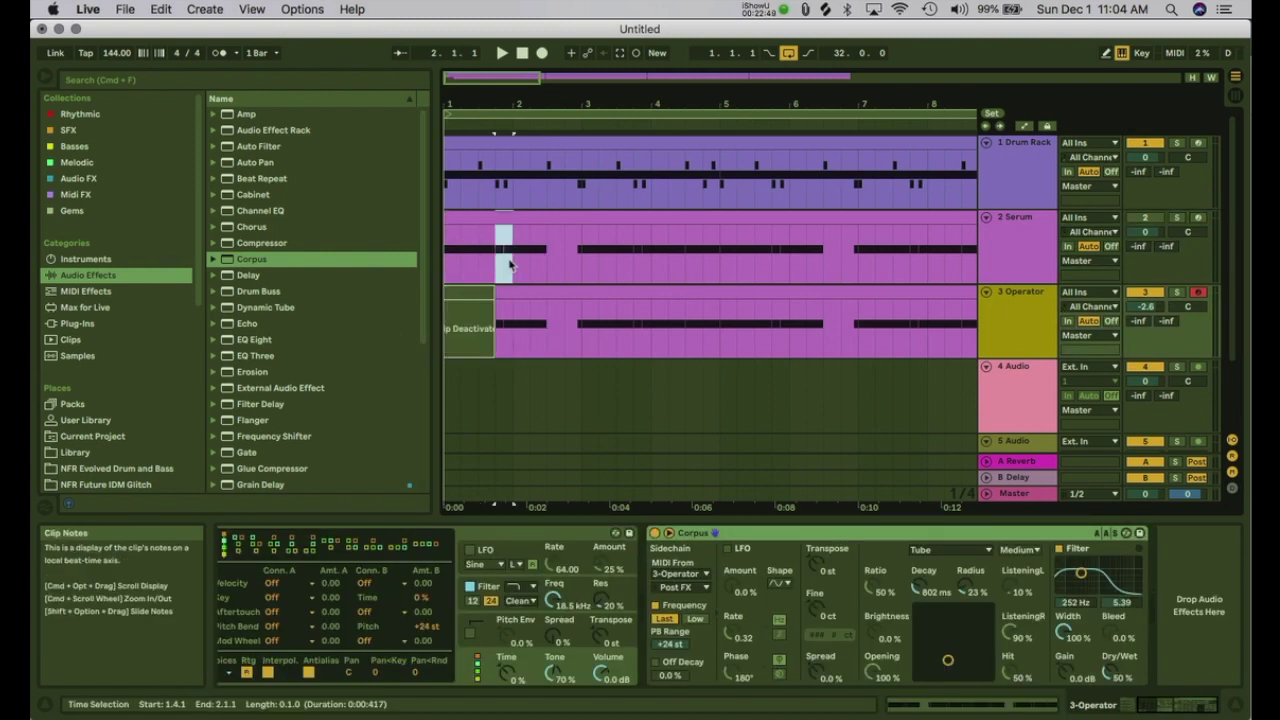
{"action": "key", "text": "minus"}
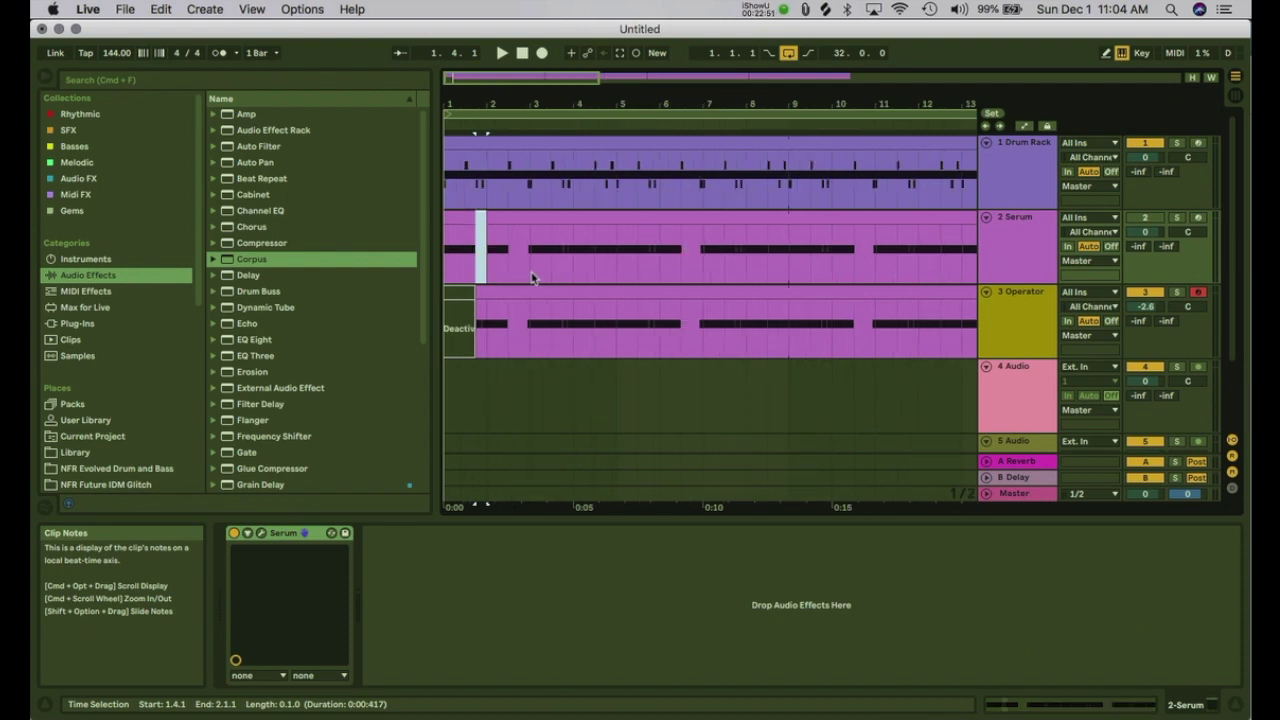
{"action": "left_click_drag", "start_coordinate": [487, 329], "coordinate": [526, 333]}
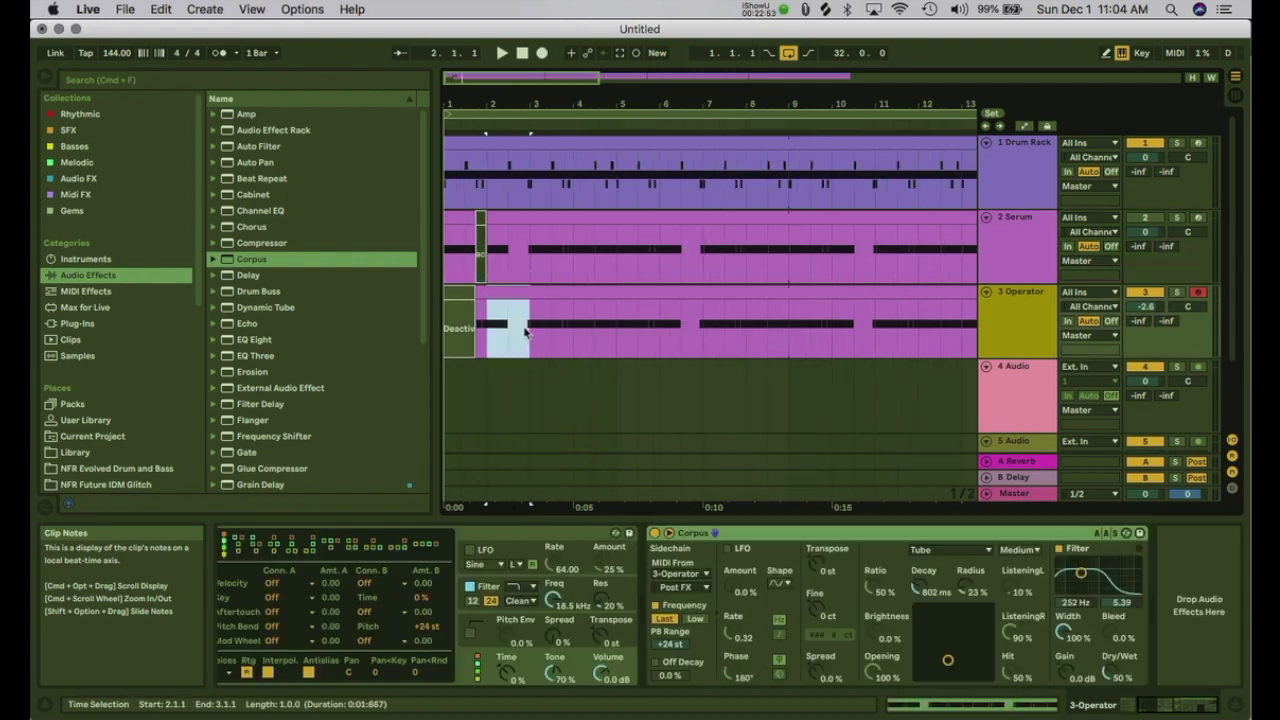
{"action": "key", "text": "0"}
Step: Deactivate the Serum section from 3.1.1 to 3.3.1 and the Operator section from 3.3.1 to 4.1.1
{"action": "left_click", "coordinate": [507, 263]}
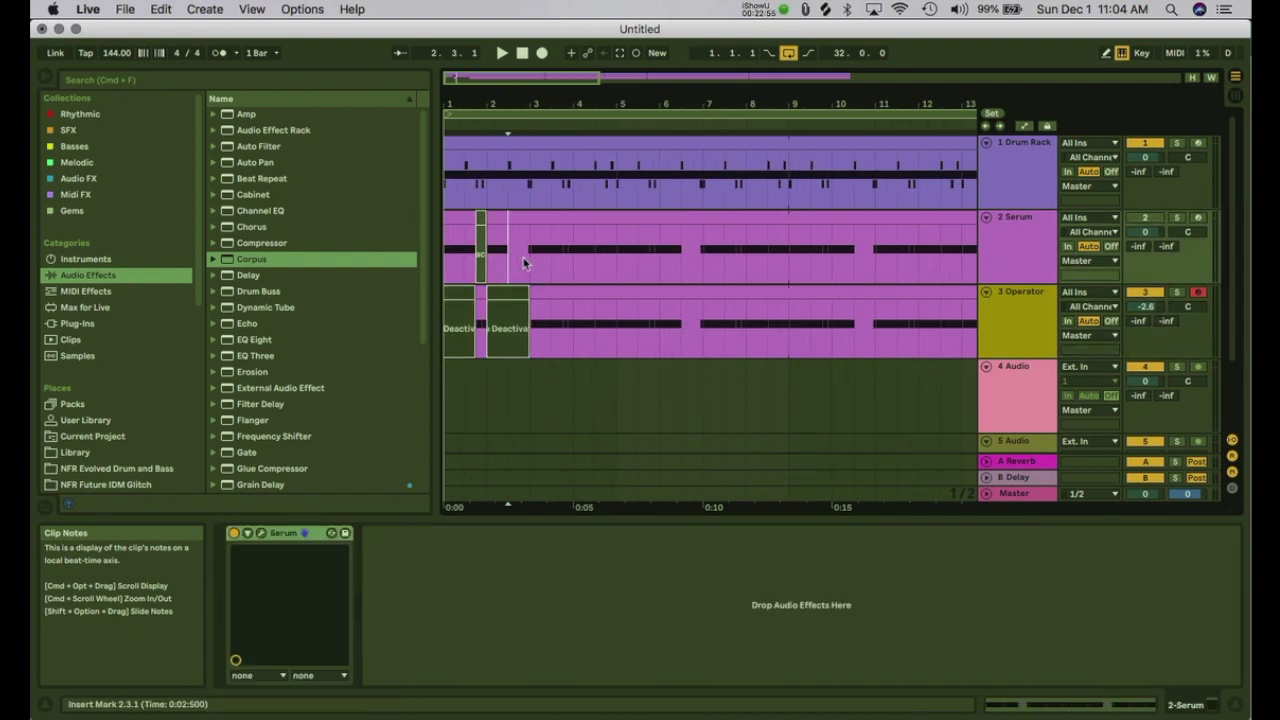
{"action": "left_click_drag", "start_coordinate": [511, 266], "coordinate": [551, 277]}
{"action": "left_click_drag", "start_coordinate": [532, 320], "coordinate": [549, 322]}
{"action": "left_click_drag", "start_coordinate": [532, 268], "coordinate": [548, 272]}
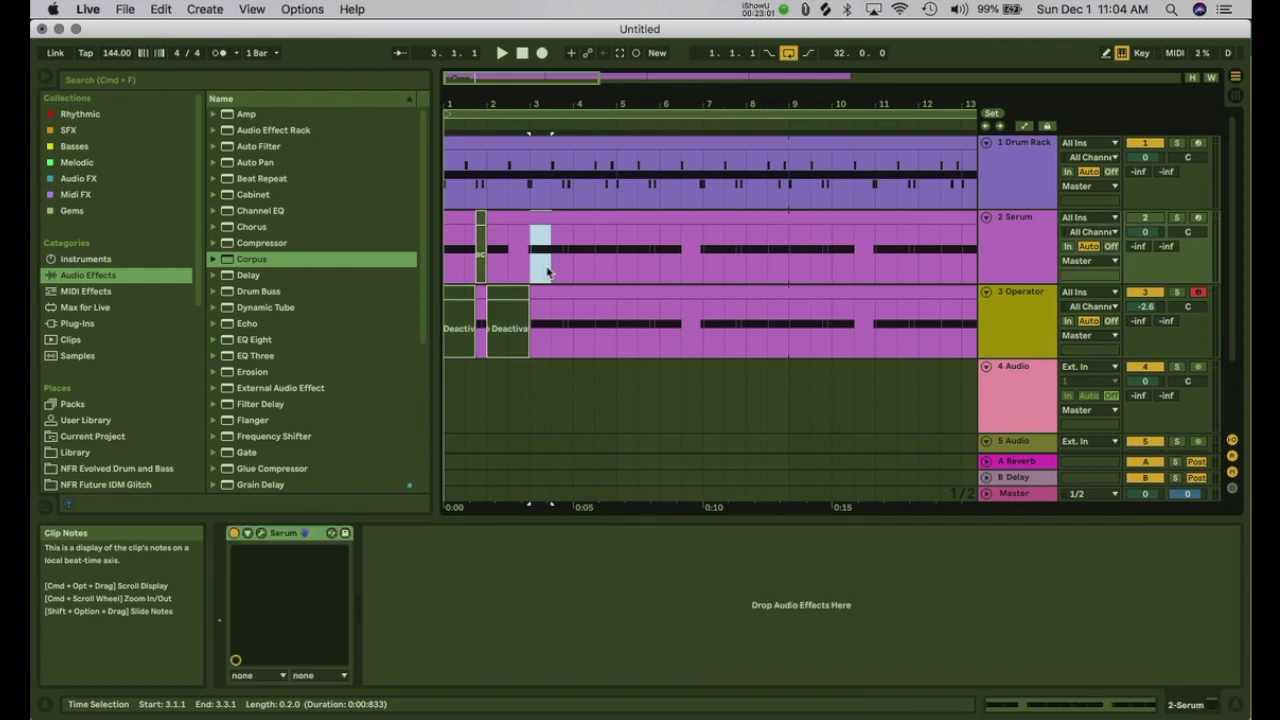
{"action": "key", "text": "0"}
{"action": "left_click_drag", "start_coordinate": [573, 322], "coordinate": [552, 322]}
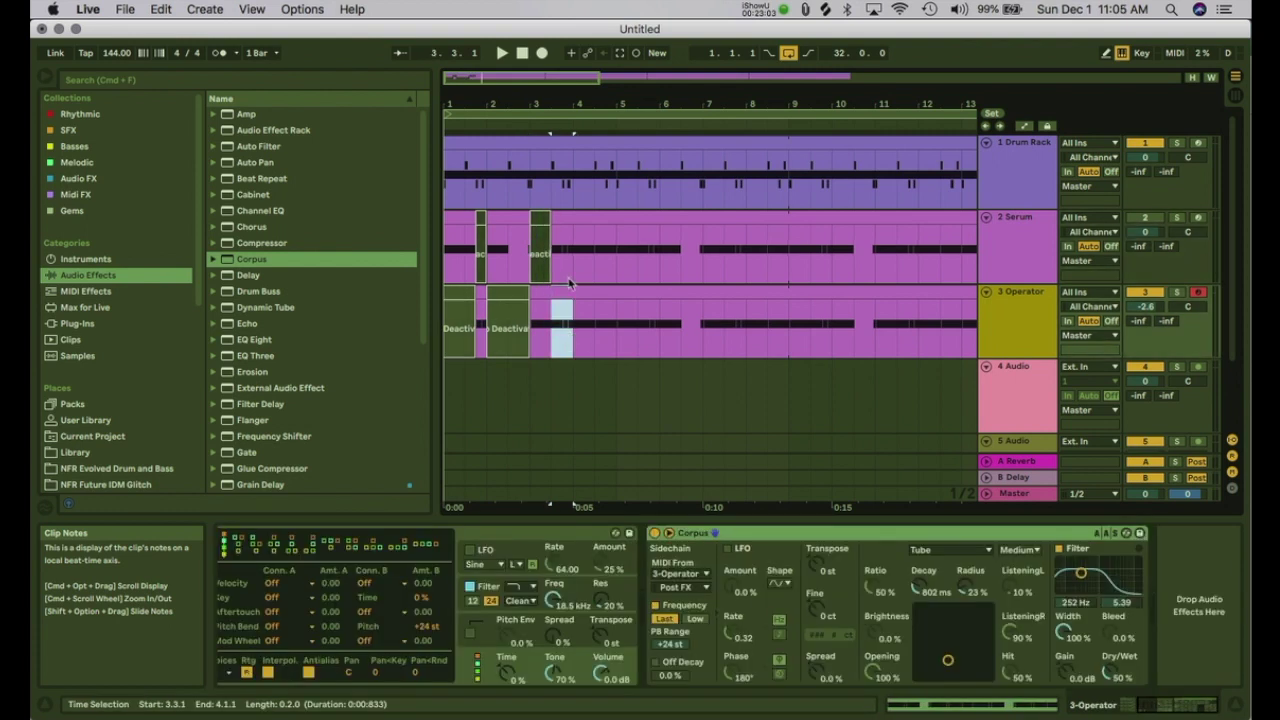
{"action": "key", "text": "0"}
Step: In bars 4 and 5, deactivate the first half of each bar on Serum and the second half on Operator
{"action": "left_click_drag", "start_coordinate": [573, 272], "coordinate": [595, 278]}
{"action": "key", "text": "0"}
{"action": "left_click_drag", "start_coordinate": [604, 338], "coordinate": [608, 340]}
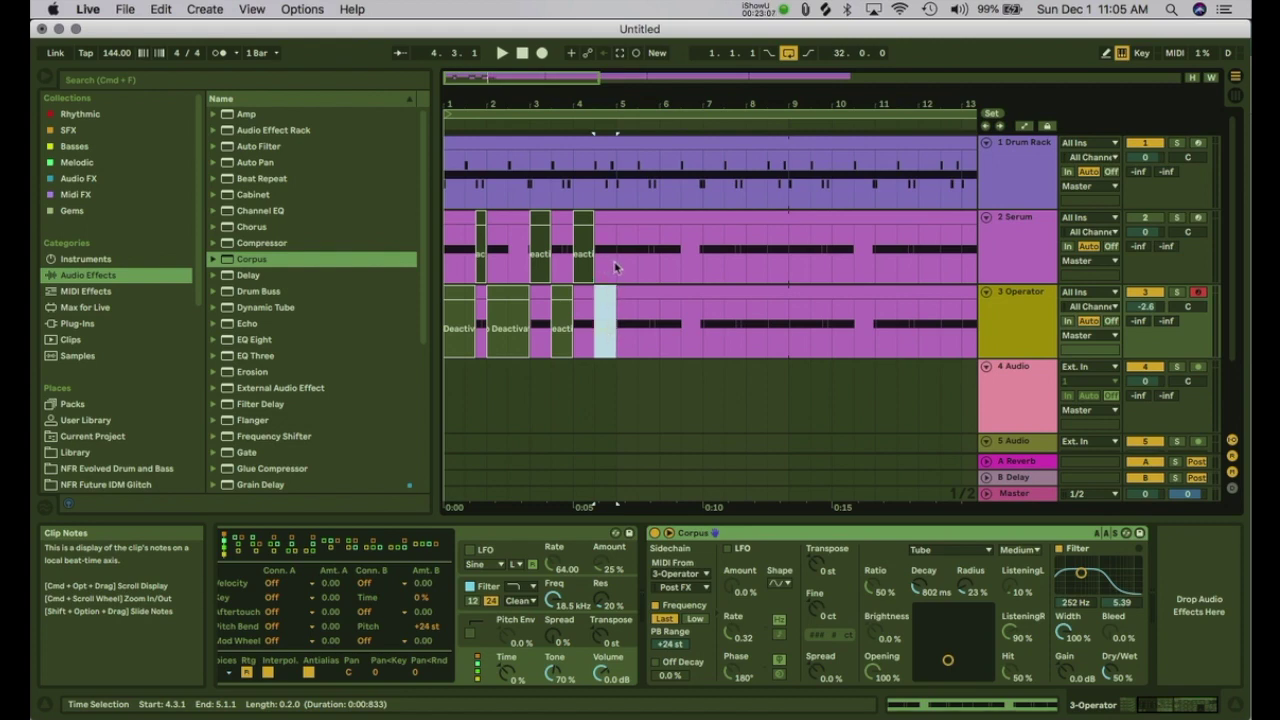
{"action": "key", "text": "0"}
{"action": "left_click_drag", "start_coordinate": [616, 266], "coordinate": [637, 268]}
{"action": "key", "text": "0"}
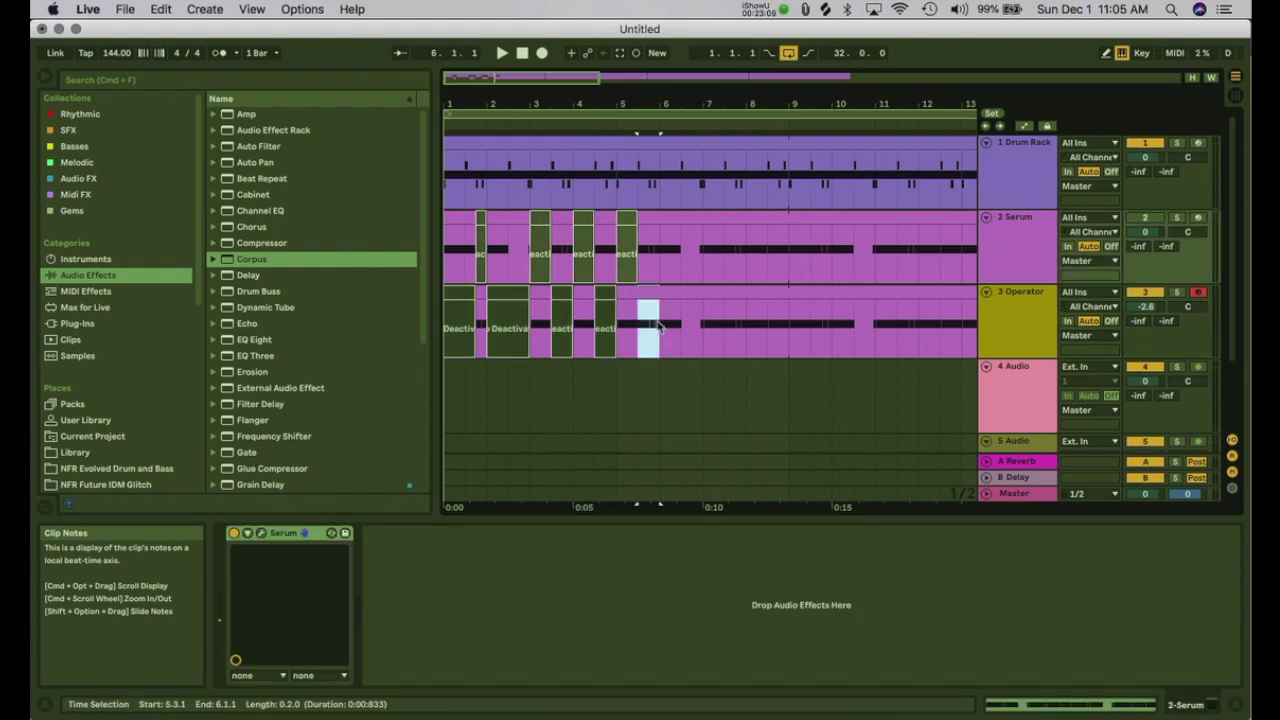
{"action": "left_click_drag", "start_coordinate": [657, 325], "coordinate": [663, 320]}
{"action": "key", "text": "0"}
Step: In bars 6 and 7, deactivate the first half of each bar on Serum and the second half on Operator
{"action": "left_click_drag", "start_coordinate": [662, 272], "coordinate": [681, 278]}
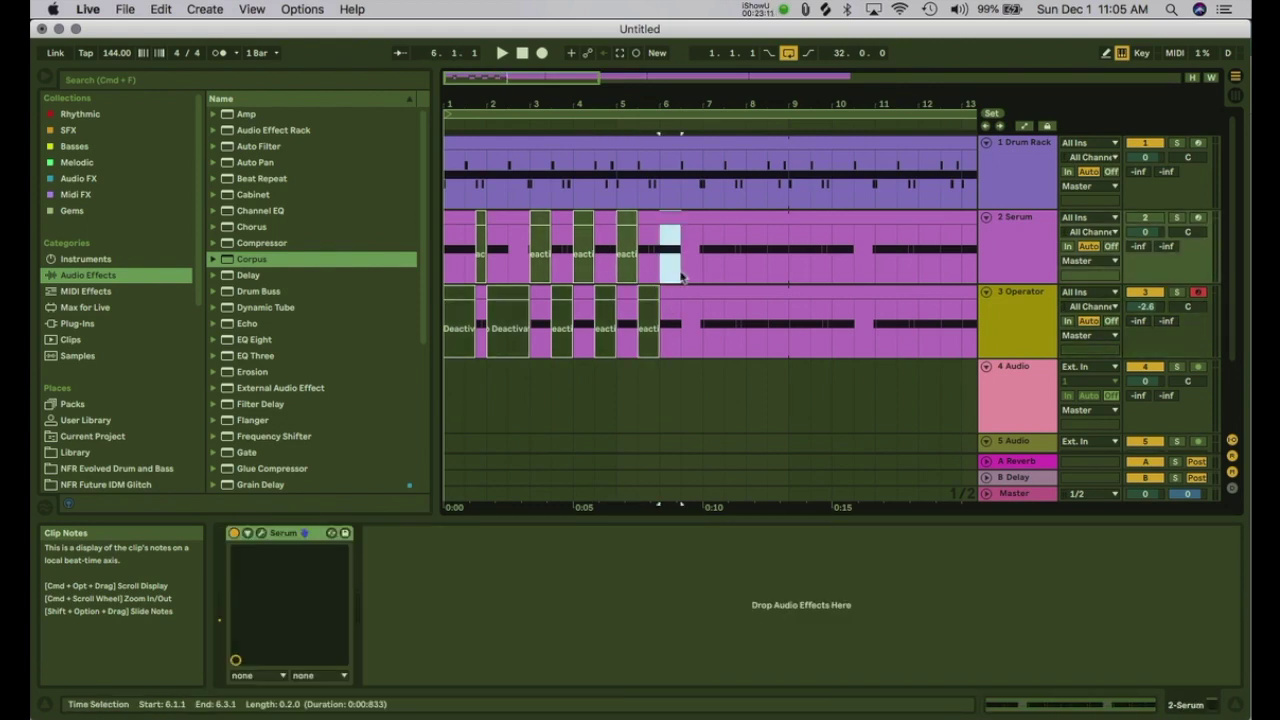
{"action": "key", "text": "0"}
{"action": "left_click_drag", "start_coordinate": [683, 322], "coordinate": [704, 322]}
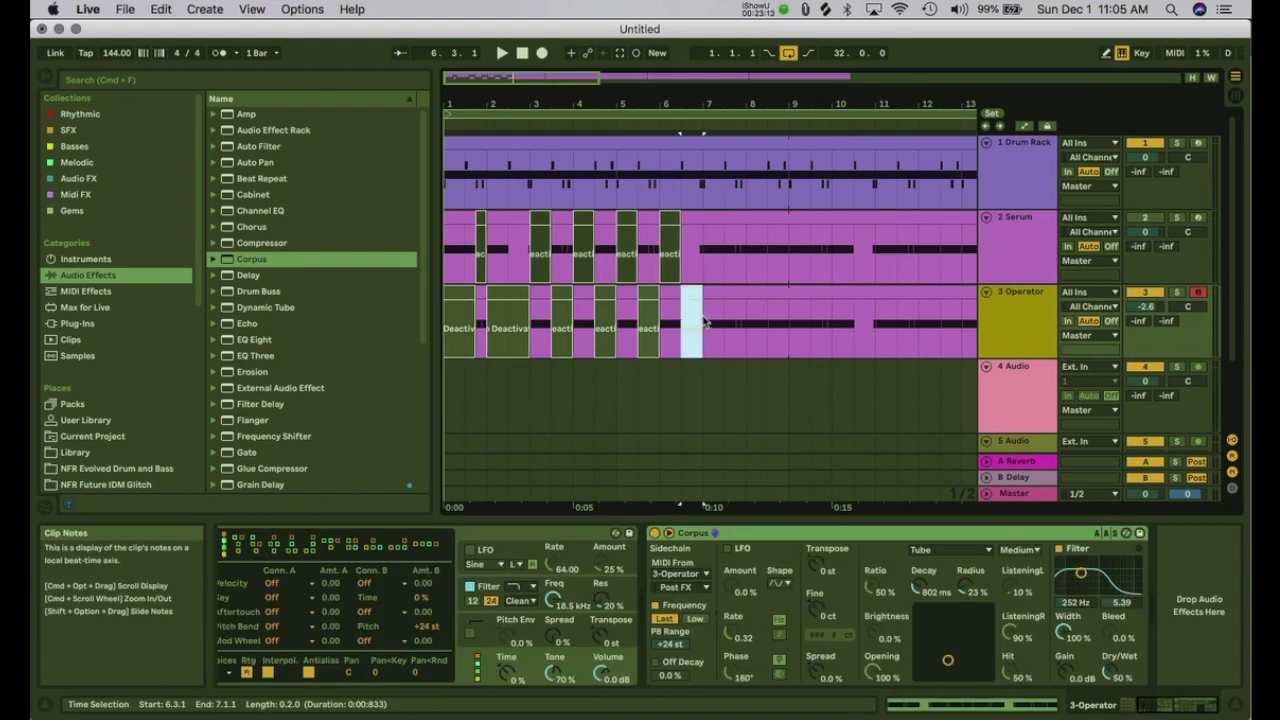
{"action": "key", "text": "0"}
{"action": "left_click_drag", "start_coordinate": [706, 240], "coordinate": [729, 246]}
{"action": "key", "text": "minus"}
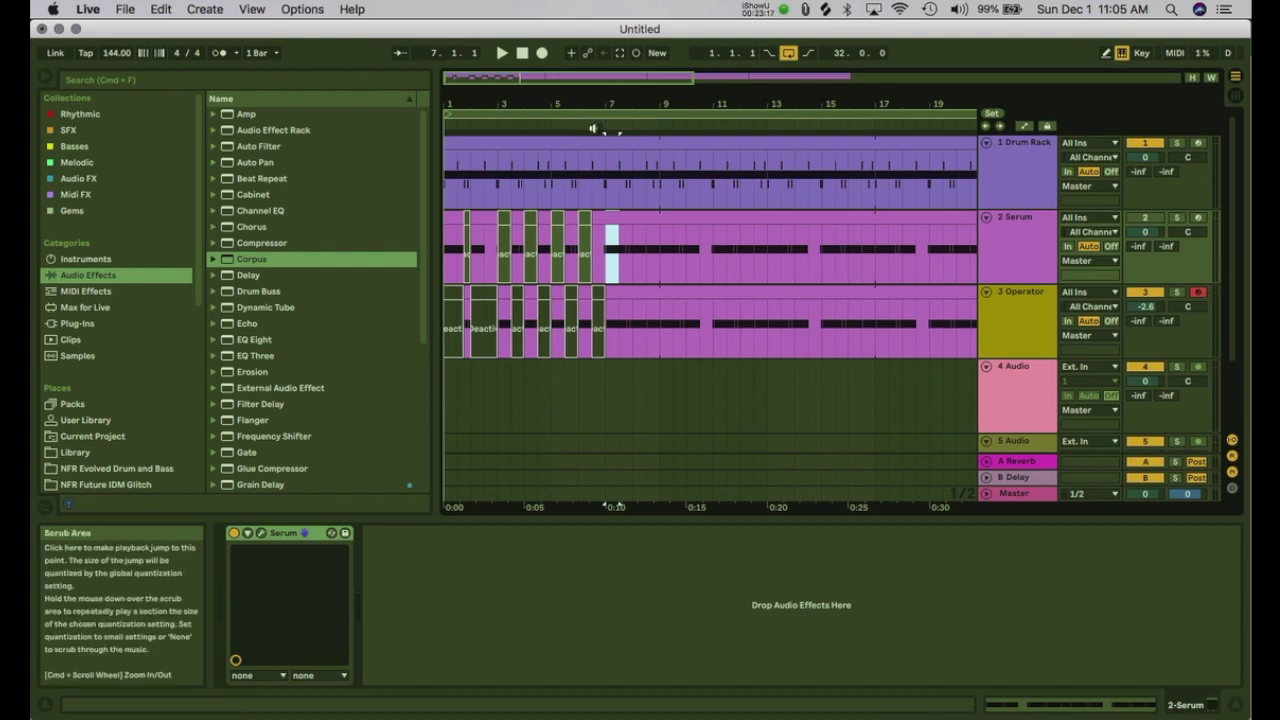
{"action": "key", "text": "0"}
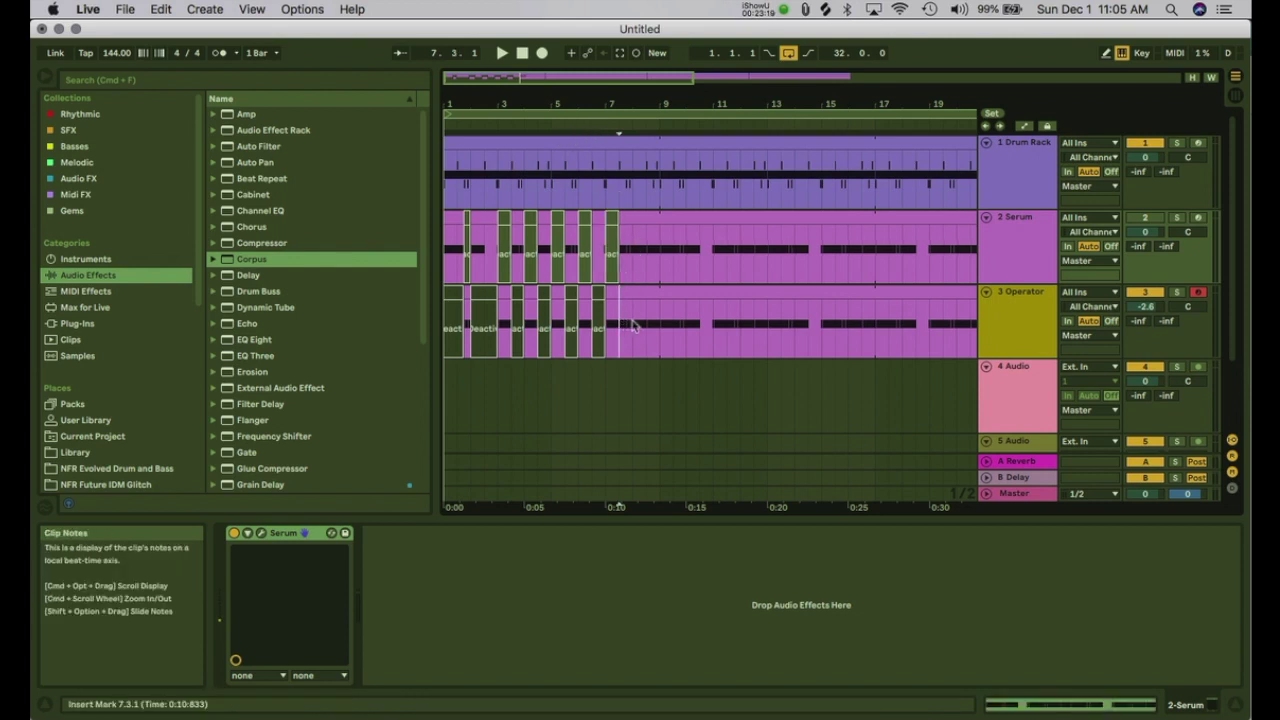
{"action": "left_click_drag", "start_coordinate": [621, 322], "coordinate": [632, 322]}
{"action": "key", "text": "0"}
Step: Deactivate the Serum section from 8.1.1 to 8.3.1 and the Operator section from 8.3.1 to 9.1.1
{"action": "left_click_drag", "start_coordinate": [632, 258], "coordinate": [648, 261]}
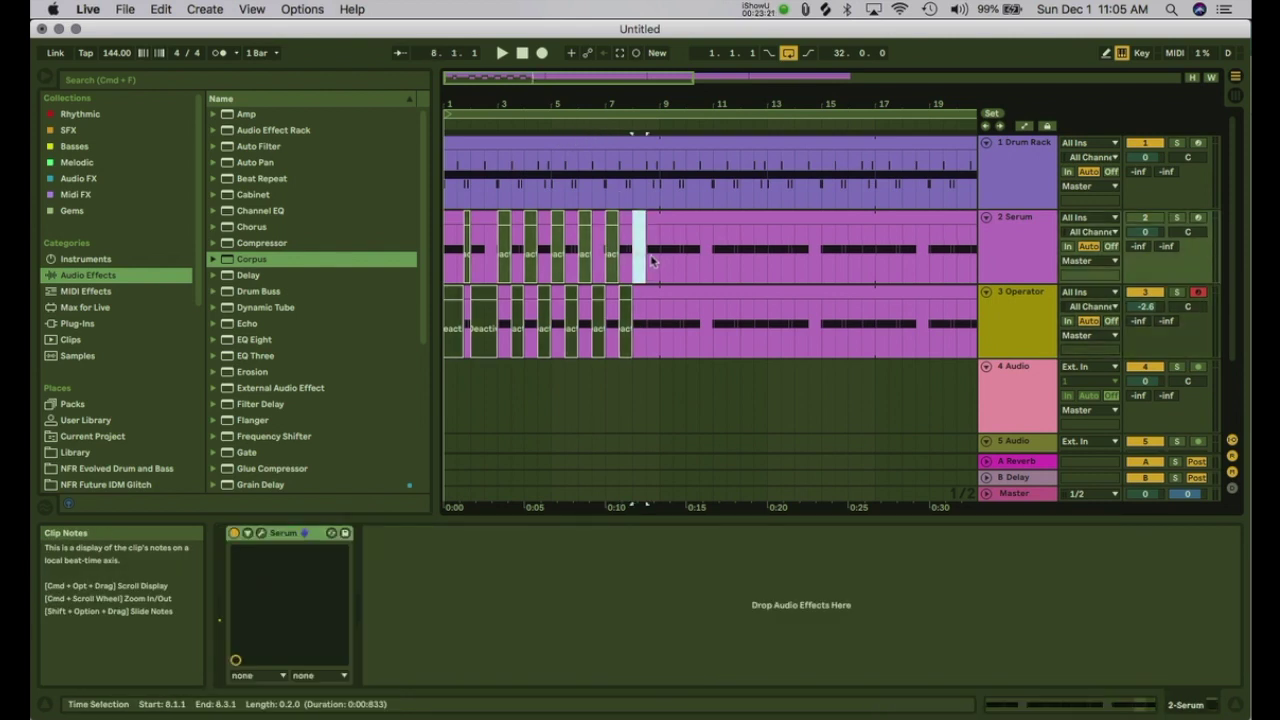
{"action": "key", "text": "0"}
{"action": "mouse_move", "coordinate": [645, 322]}
{"action": "left_mouse_down"}
{"action": "mouse_move", "coordinate": [660, 322]}
{"action": "mouse_move", "coordinate": [649, 328]}
{"action": "left_mouse_up"}
{"action": "left_click", "coordinate": [659, 322]}
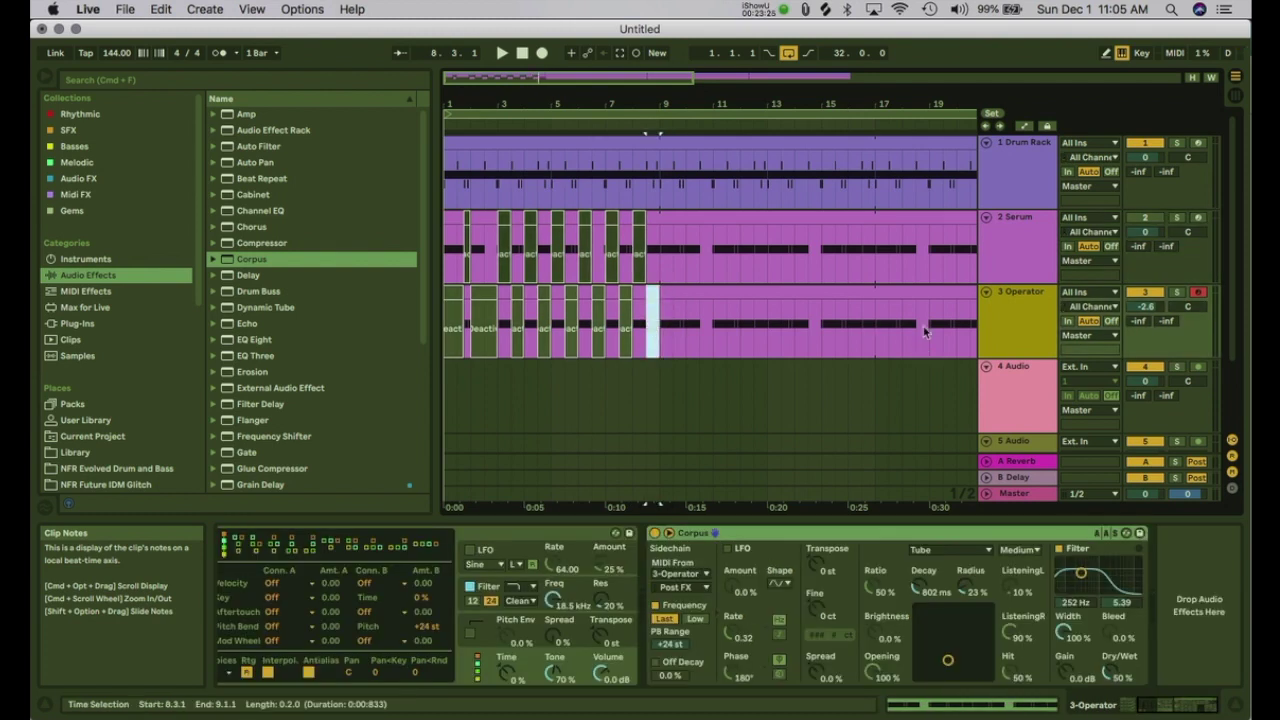
Step: Mute bar 8's second half on Operator, from 8.3.1 to 9.1.1, and audition the arrangement from the start
{"action": "key", "text": "0"}
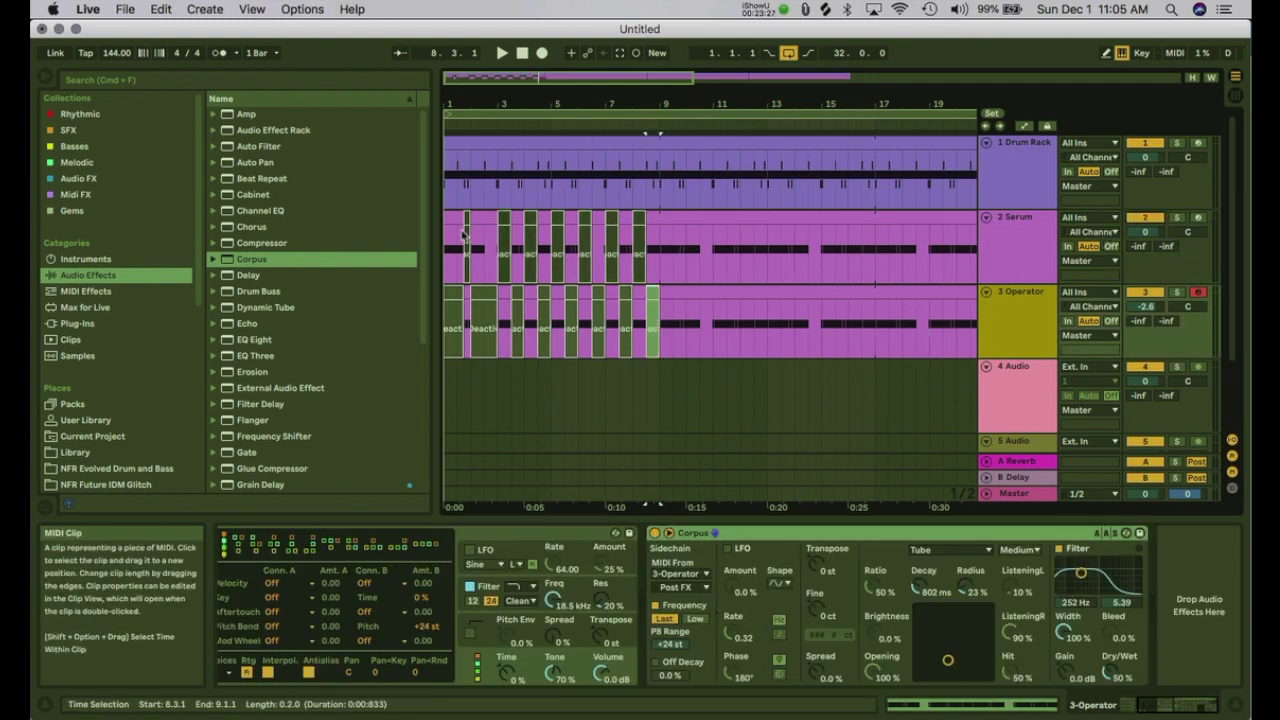
{"action": "left_click_drag", "start_coordinate": [463, 233], "coordinate": [446, 235]}
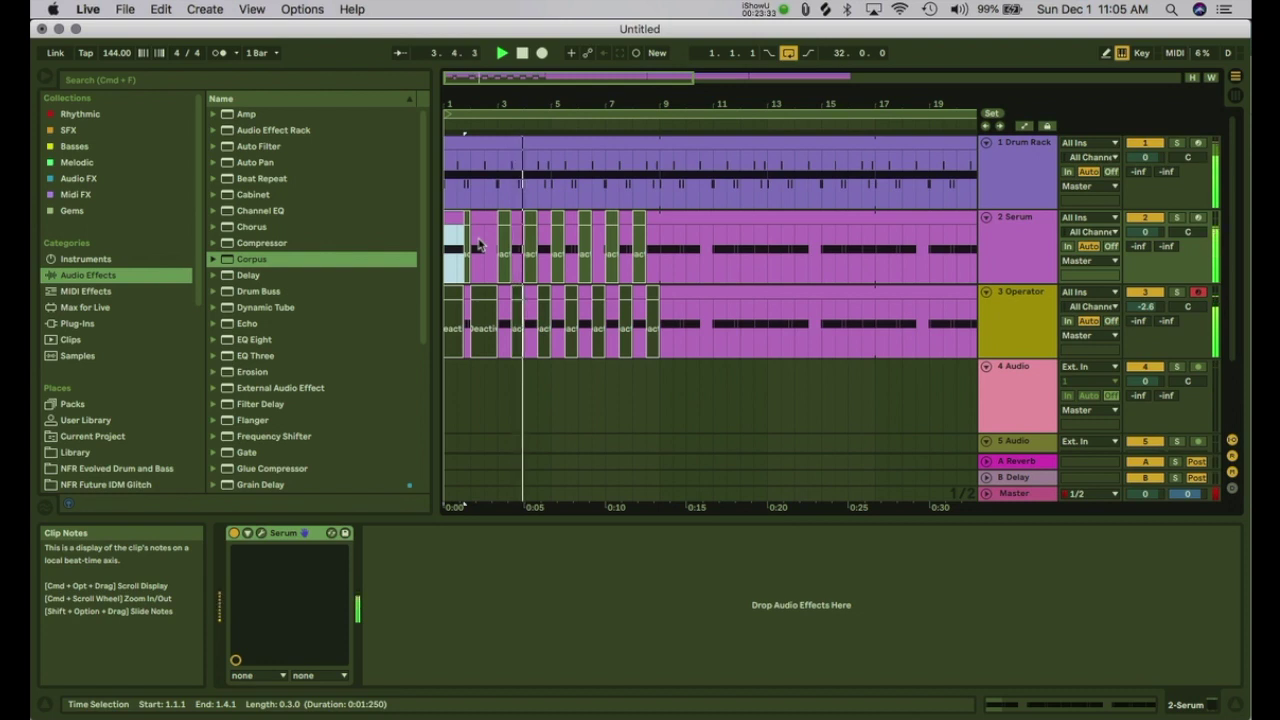
{"action": "left_click_drag", "start_coordinate": [482, 104], "coordinate": [558, 165]}
{"action": "key", "text": "space"}
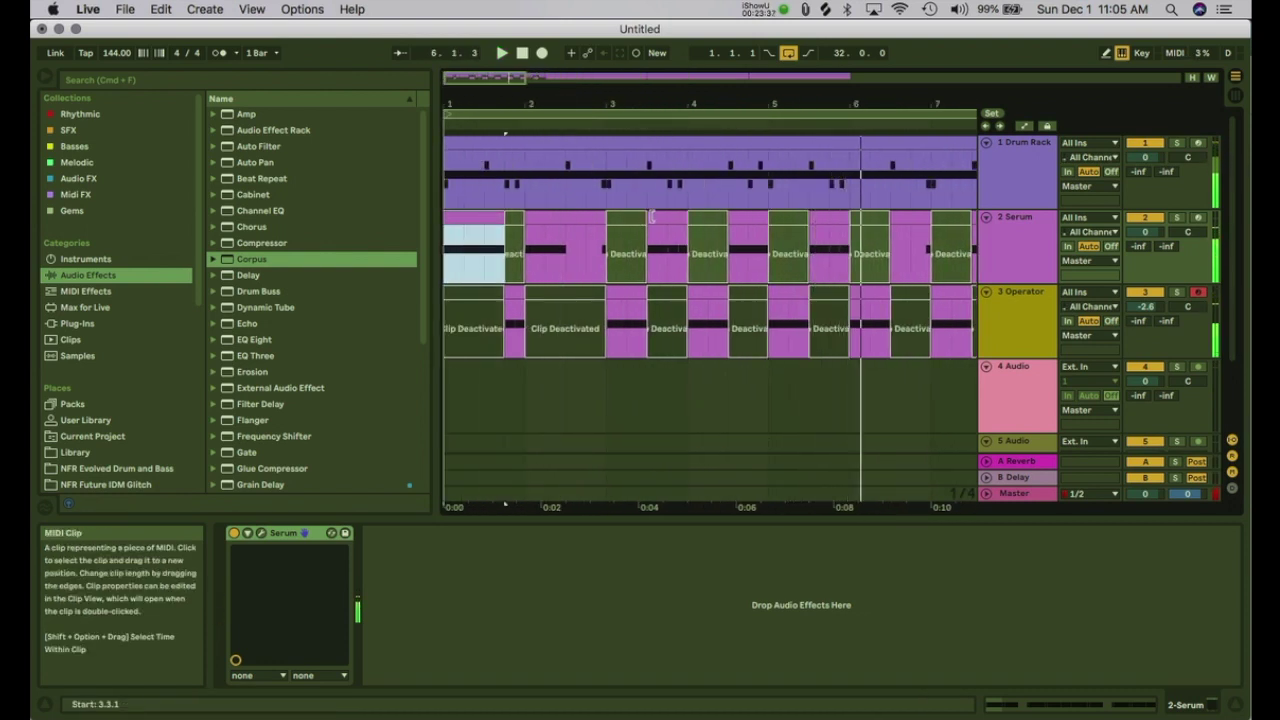
{"action": "left_click", "coordinate": [648, 234]}
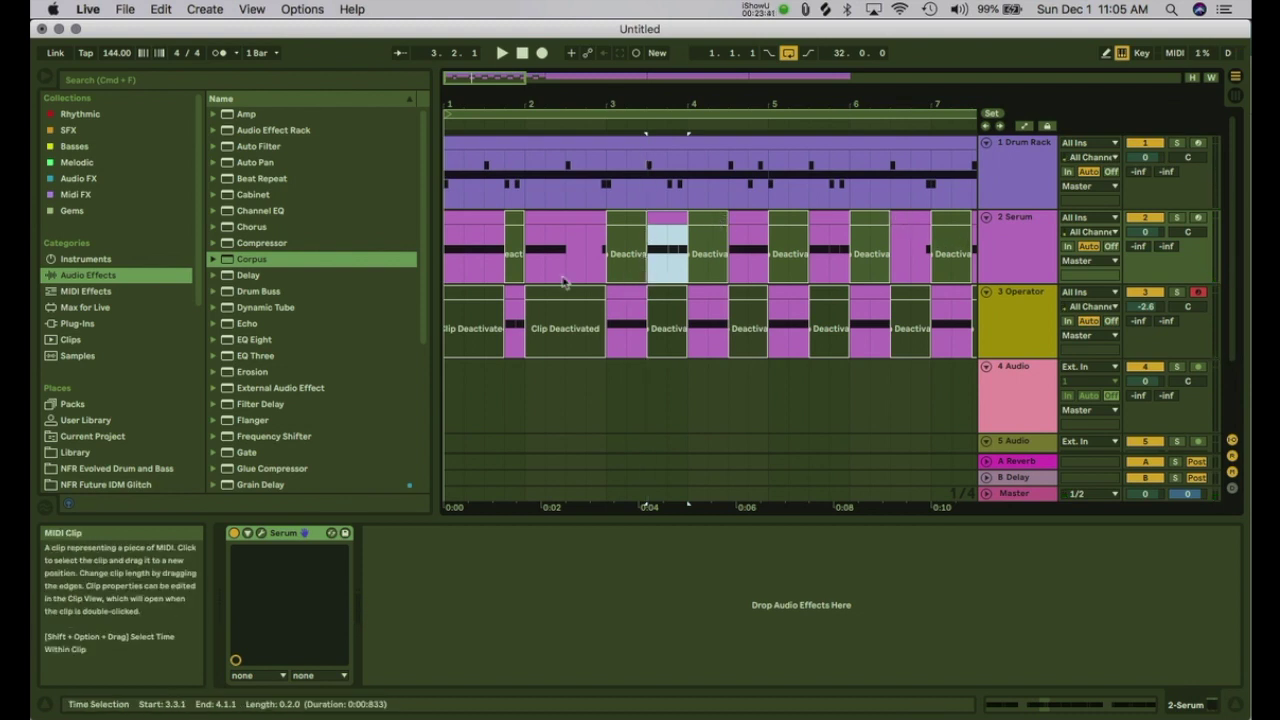
{"action": "scroll", "coordinate": [520, 270], "scroll_direction": "up", "scroll_amount": 3}
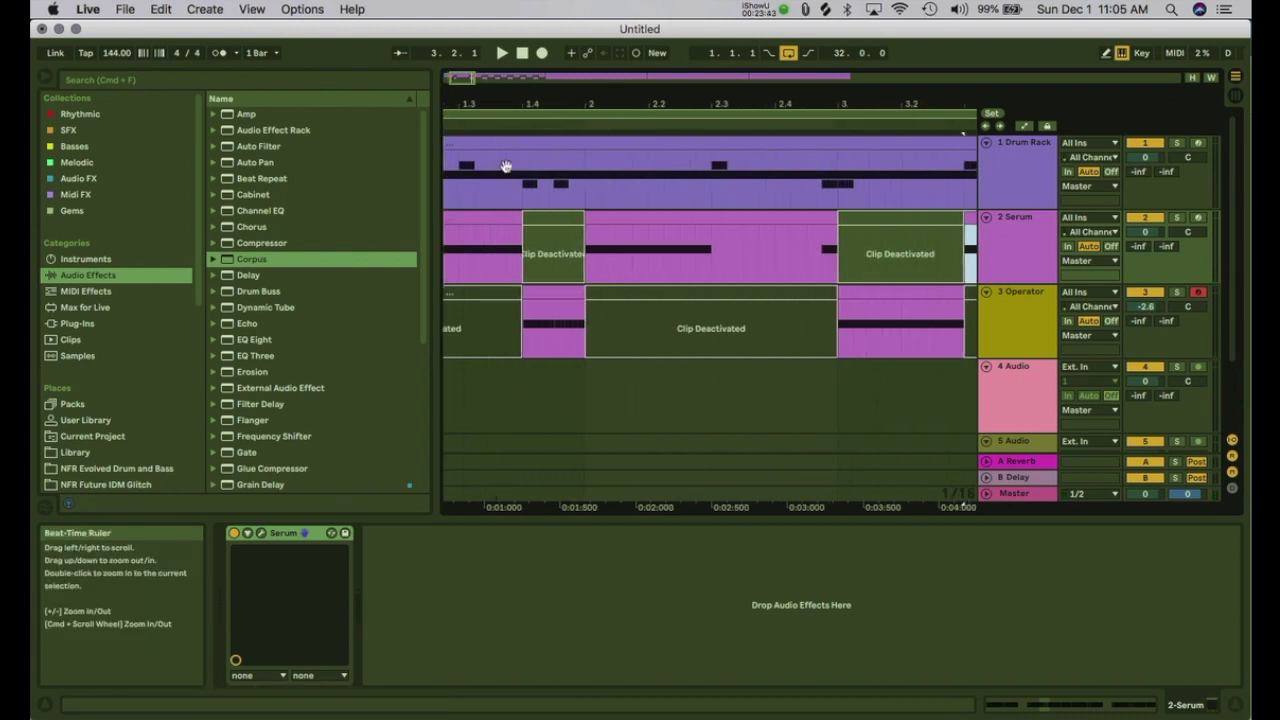
Step: Trim the start of the Operator and Serum sections at 1.4.1 to 1.4.3 and audition the transition
{"action": "left_click_drag", "start_coordinate": [527, 293], "coordinate": [557, 294]}
{"action": "mouse_move", "coordinate": [517, 218]}
{"action": "left_mouse_down"}
{"action": "mouse_move", "coordinate": [556, 235]}
{"action": "mouse_move", "coordinate": [551, 218]}
{"action": "mouse_move", "coordinate": [524, 224]}
{"action": "left_mouse_up"}
{"action": "left_click", "coordinate": [511, 269]}
{"action": "key", "text": "space"}
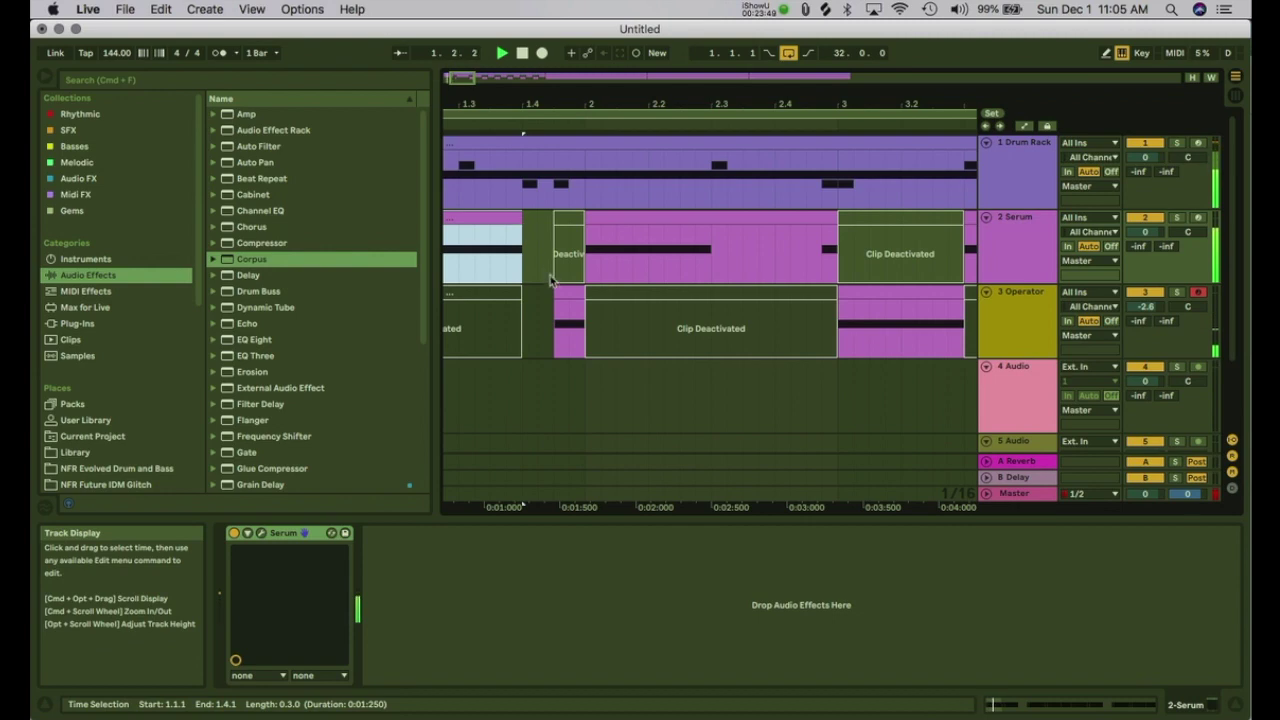
Step: Restore the Operator section's start to 1.4.1 and play back the transition into bar 2
{"action": "left_click_drag", "start_coordinate": [557, 290], "coordinate": [524, 292]}
{"action": "key", "text": "space"}
{"action": "key", "text": "space"}
{"action": "scroll", "coordinate": [673, 320], "scroll_direction": "right", "scroll_amount": 2}
{"action": "key", "text": "space"}
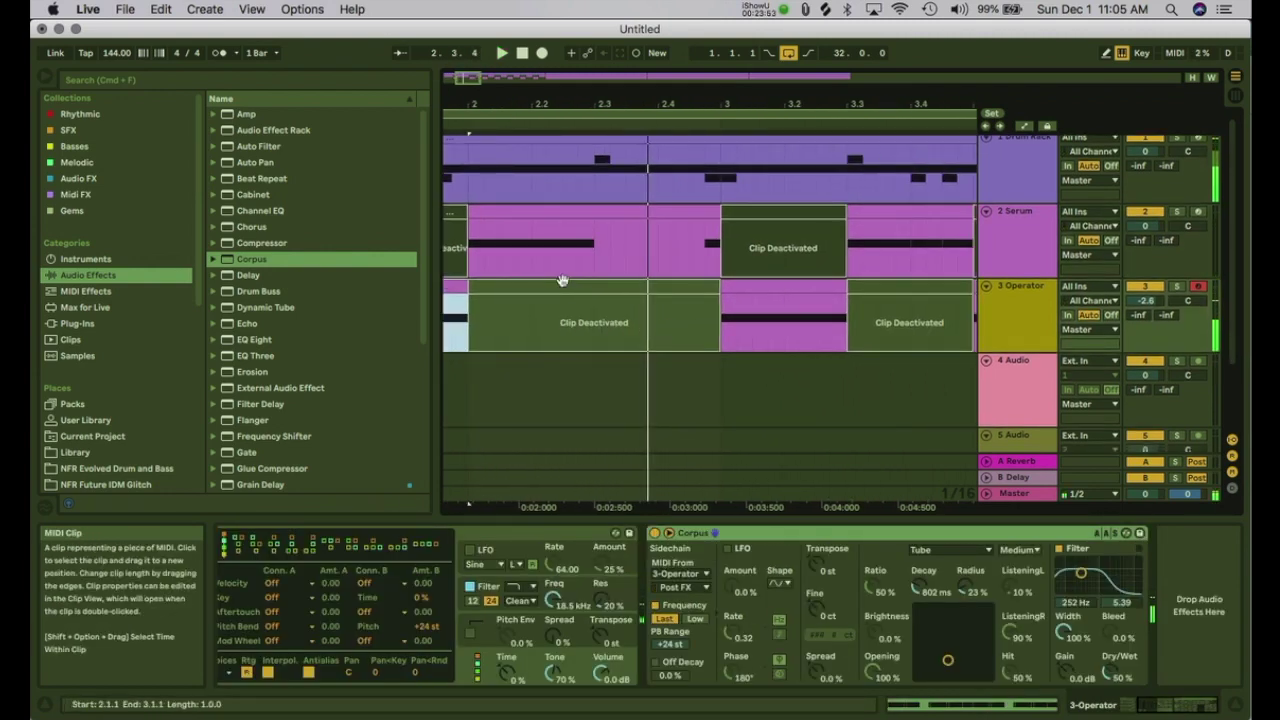
{"action": "key", "text": "space"}
{"action": "scroll", "coordinate": [564, 284], "scroll_direction": "left", "scroll_amount": 2}
Step: Extend the Operator section at 1.4.1 to end at 2.3.1 and trim the bar 2 Serum section to start at 2.3.1
{"action": "left_click_drag", "start_coordinate": [541, 272], "coordinate": [674, 272]}
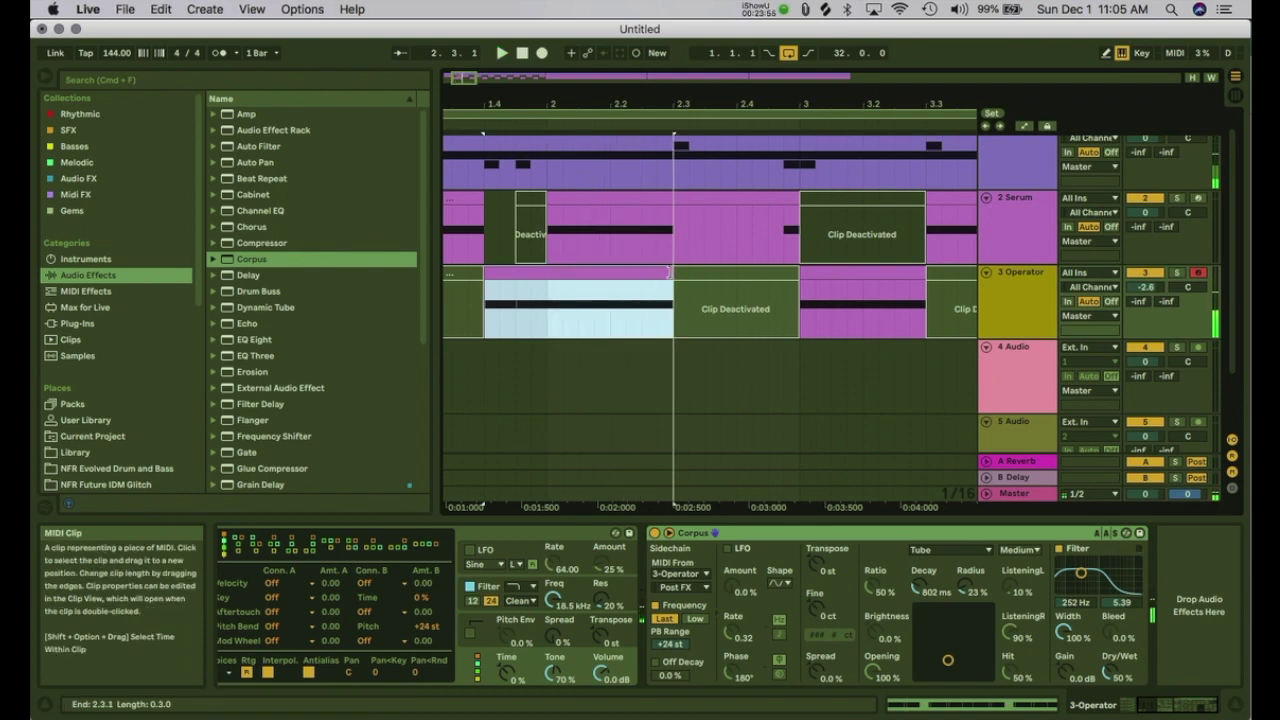
{"action": "left_click", "coordinate": [609, 197]}
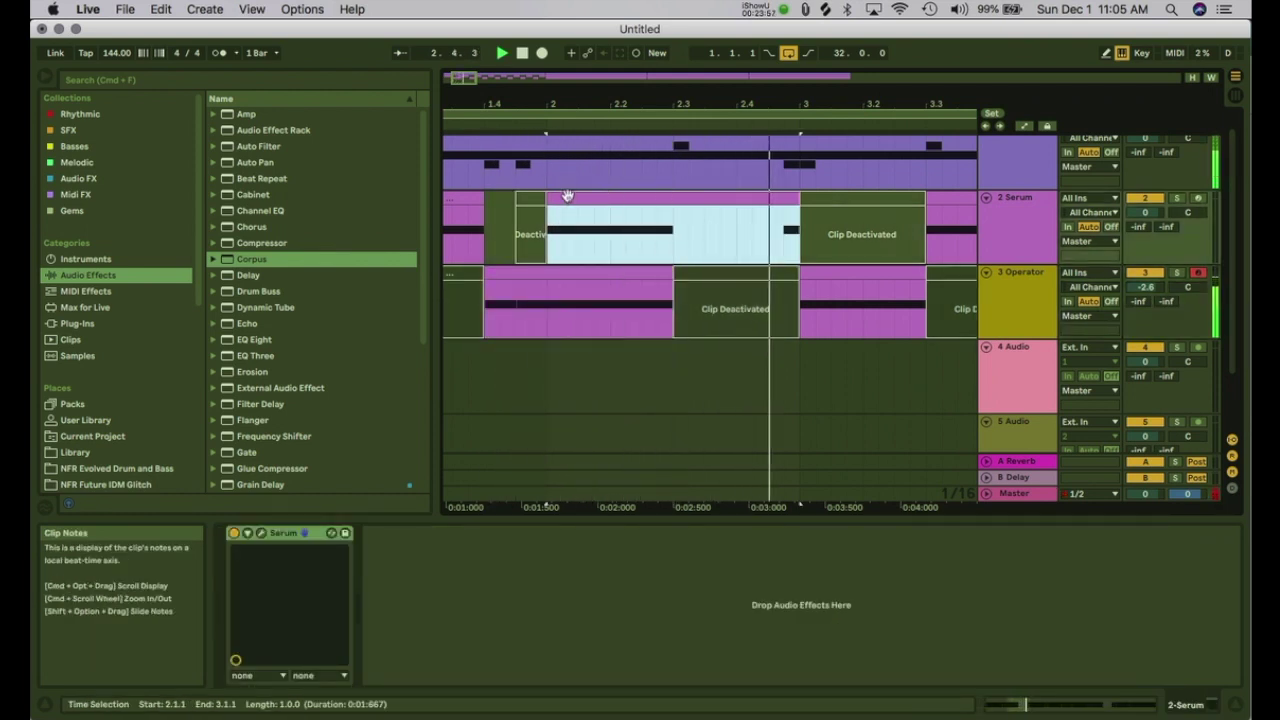
{"action": "left_click_drag", "start_coordinate": [548, 228], "coordinate": [674, 224]}
{"action": "key", "text": "space"}
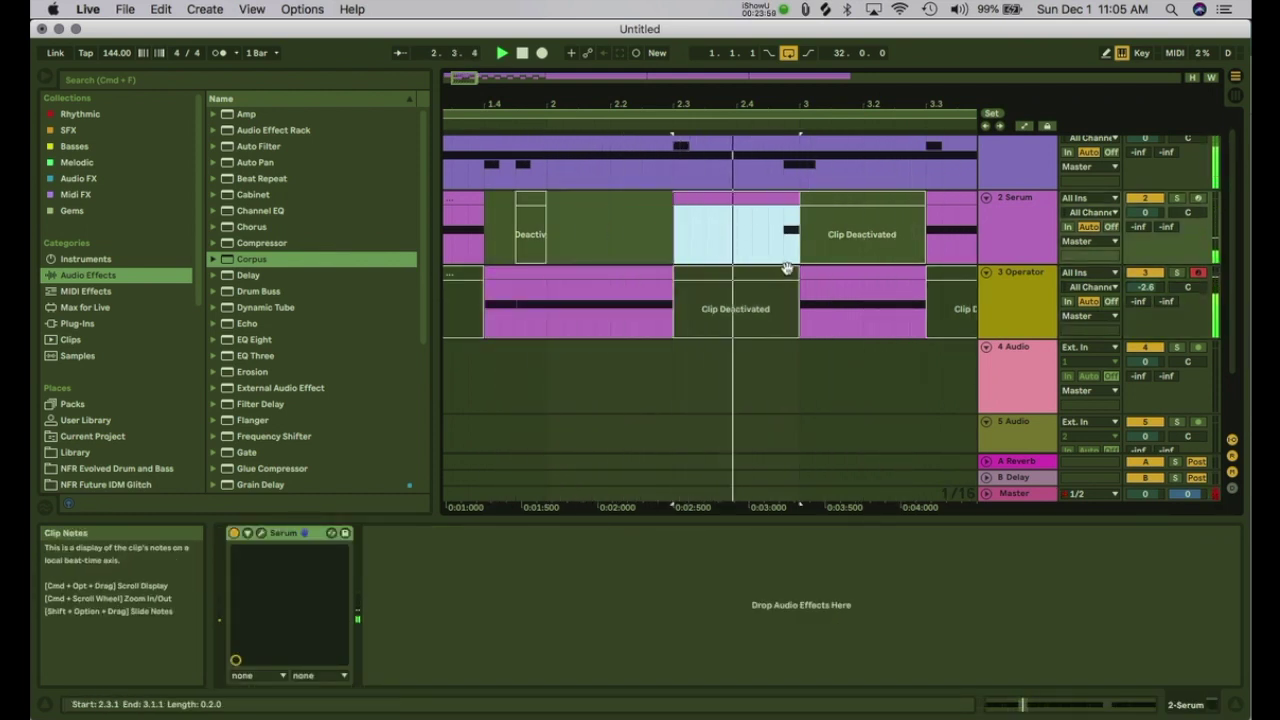
{"action": "key", "text": "space"}
Step: Extend the Serum section at 2.3.1 to end at 3.3.1 and deactivate the Operator section from 3.1.1 to 3.3.1
{"action": "left_click_drag", "start_coordinate": [800, 232], "coordinate": [926, 201]}
{"action": "left_click", "coordinate": [849, 271]}
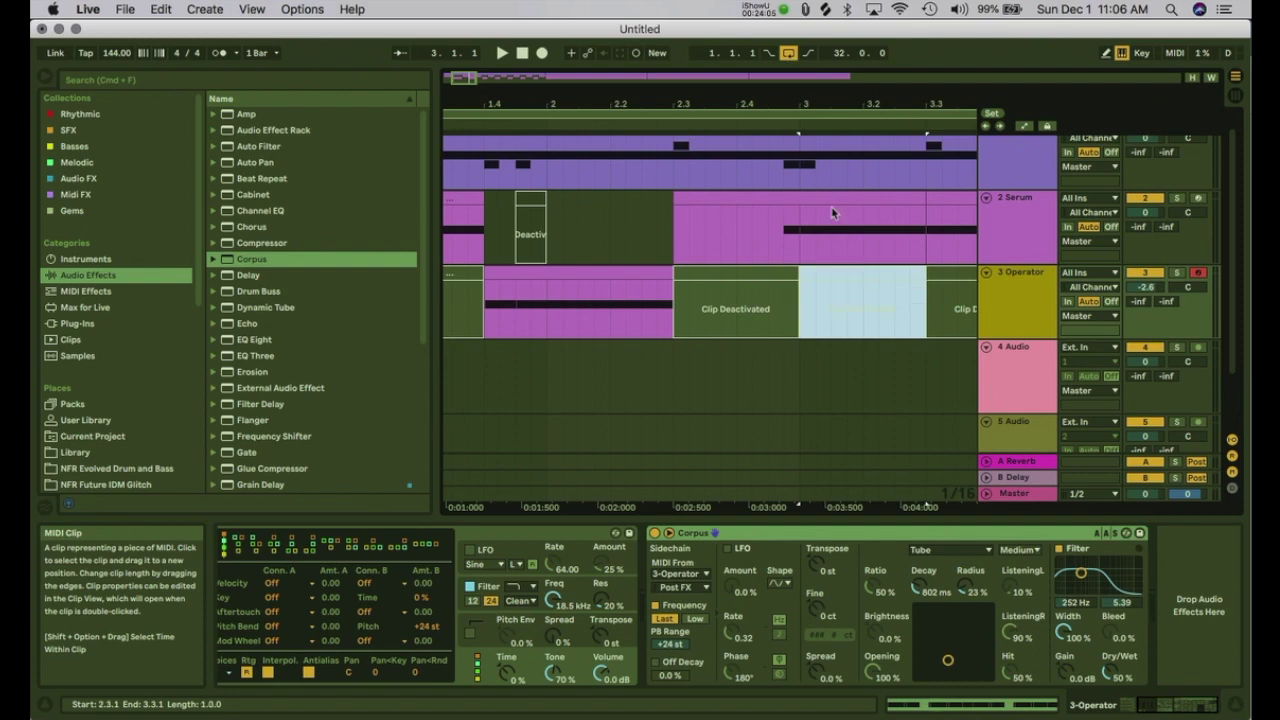
{"action": "scroll", "coordinate": [831, 206], "scroll_direction": "right", "scroll_amount": 5}
{"action": "key", "text": "space"}
{"action": "scroll", "coordinate": [806, 205], "scroll_direction": "up", "scroll_amount": 1}
Step: Activate the Operator section from 3.3.1 to 4.1.1 and deactivate the Serum section over the same range
{"action": "left_click", "coordinate": [783, 204]}
{"action": "left_click", "coordinate": [780, 277]}
{"action": "key", "text": "space"}
{"action": "key", "text": "0"}
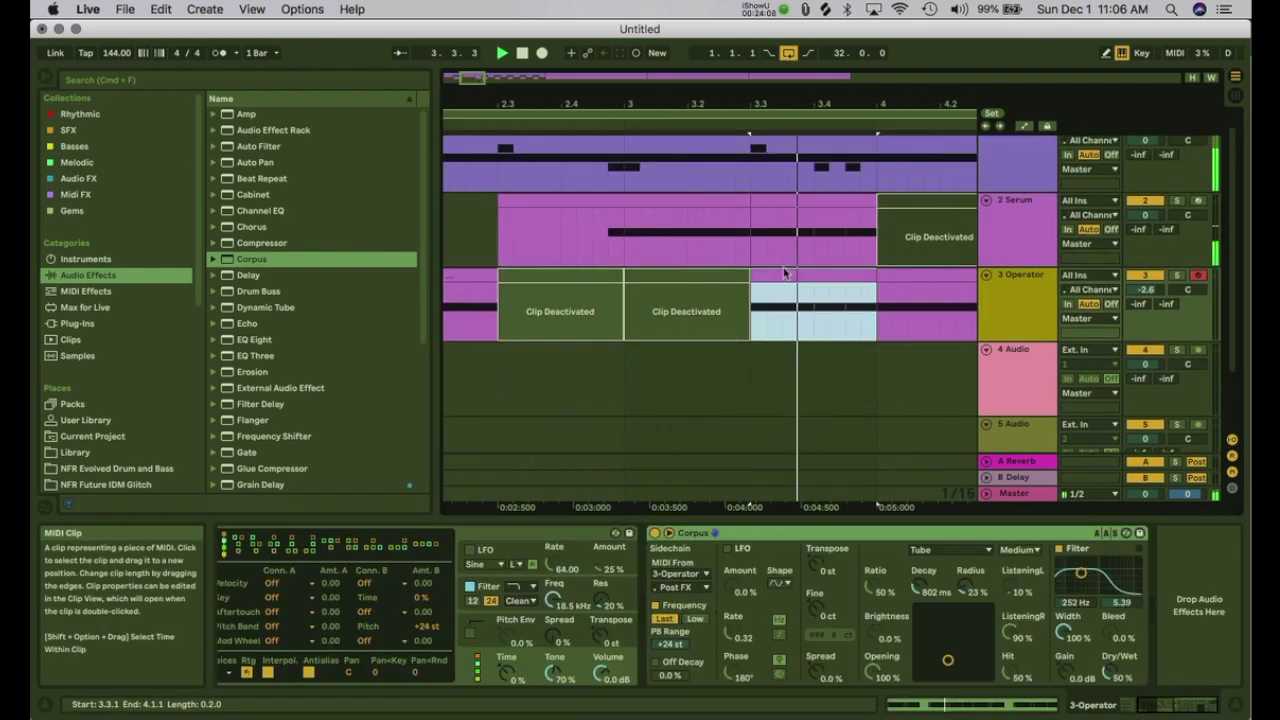
{"action": "left_click", "coordinate": [766, 203]}
Step: Extend the start of the Operator section at 3.3.1 back to 3.1.1 and play it
{"action": "left_click", "coordinate": [715, 274]}
{"action": "key", "text": "space"}
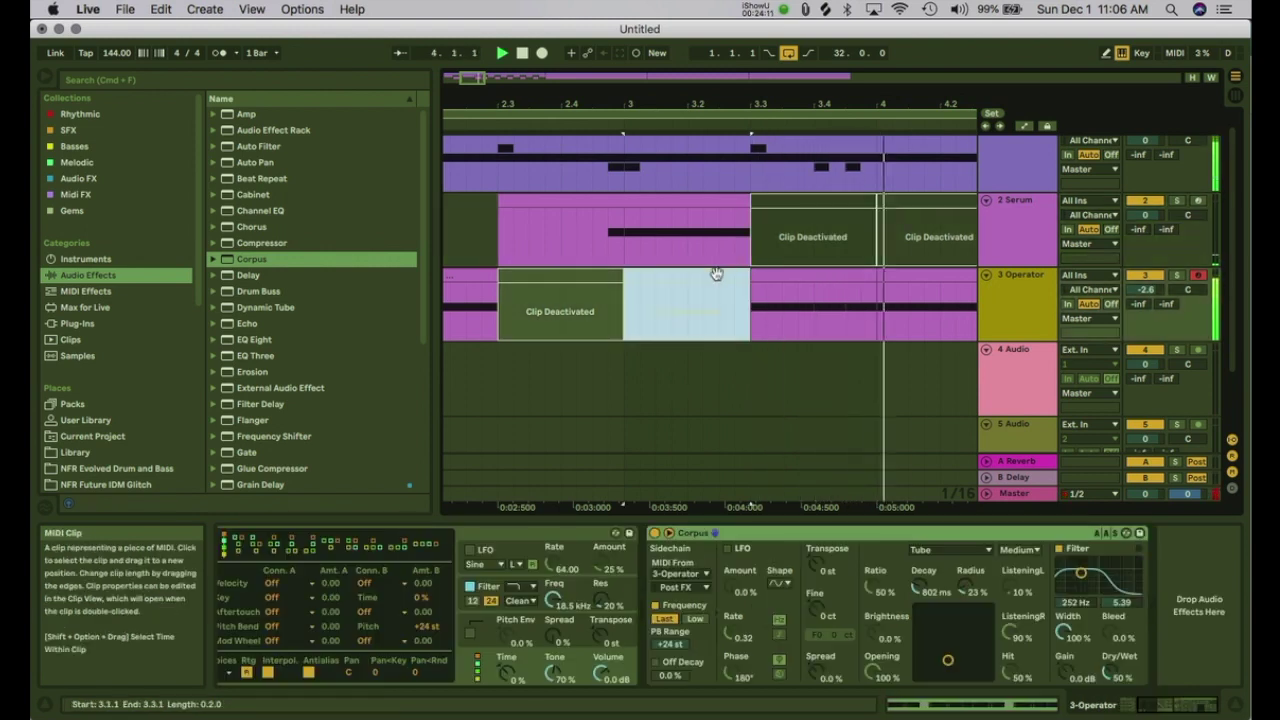
{"action": "left_click_drag", "start_coordinate": [754, 277], "coordinate": [630, 292]}
{"action": "key", "text": "space"}
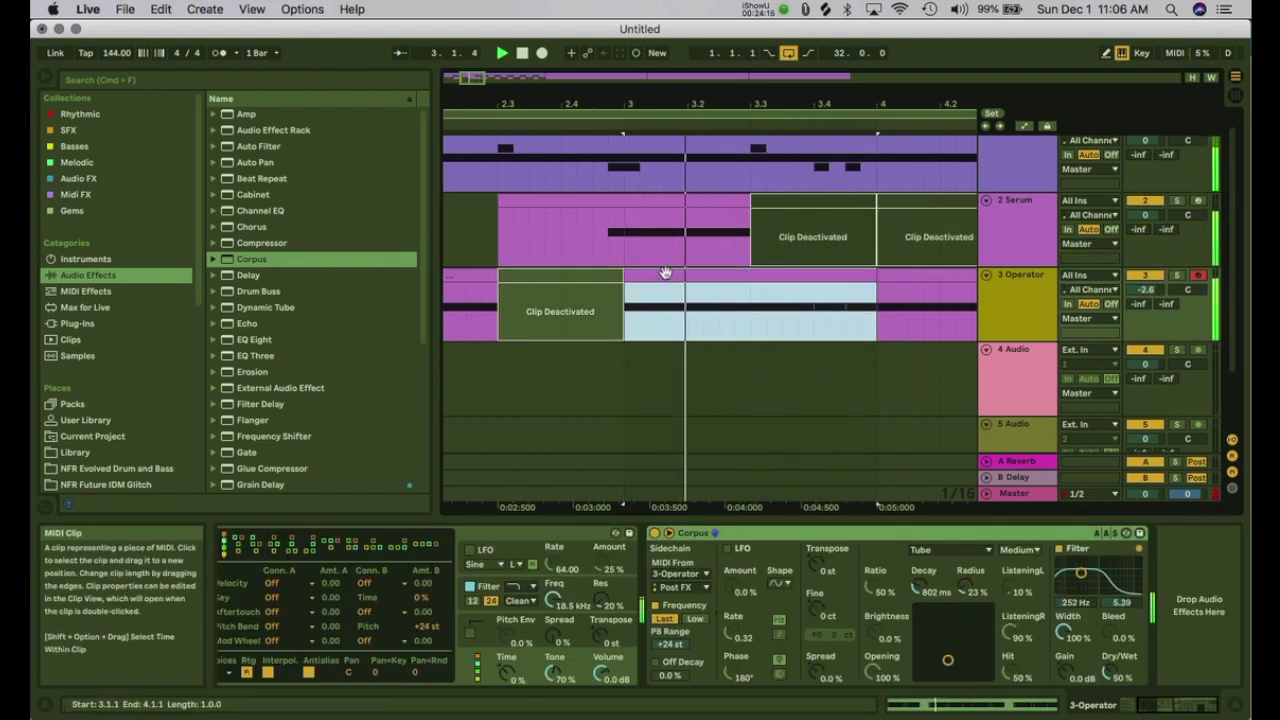
Step: Shorten the Serum section starting at 2.3.1 so that it ends at 2.4.3
{"action": "left_click", "coordinate": [707, 204]}
{"action": "key", "text": "space"}
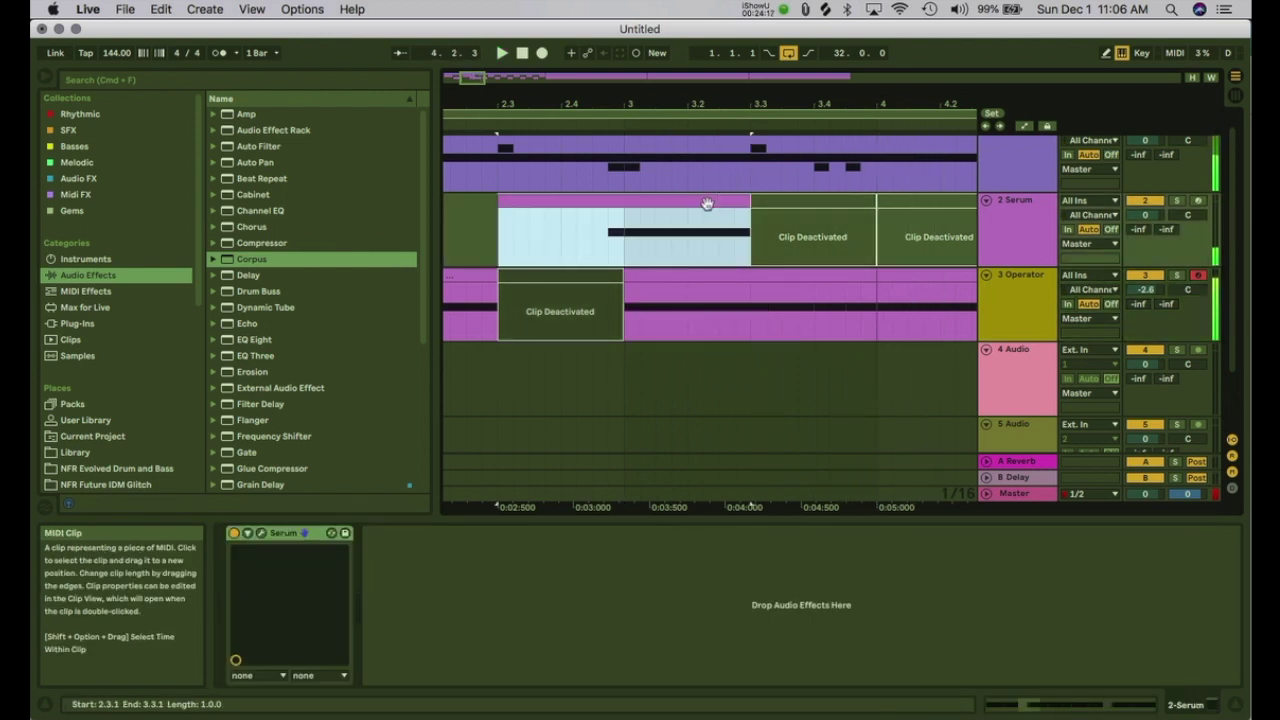
{"action": "left_click_drag", "start_coordinate": [744, 201], "coordinate": [617, 201]}
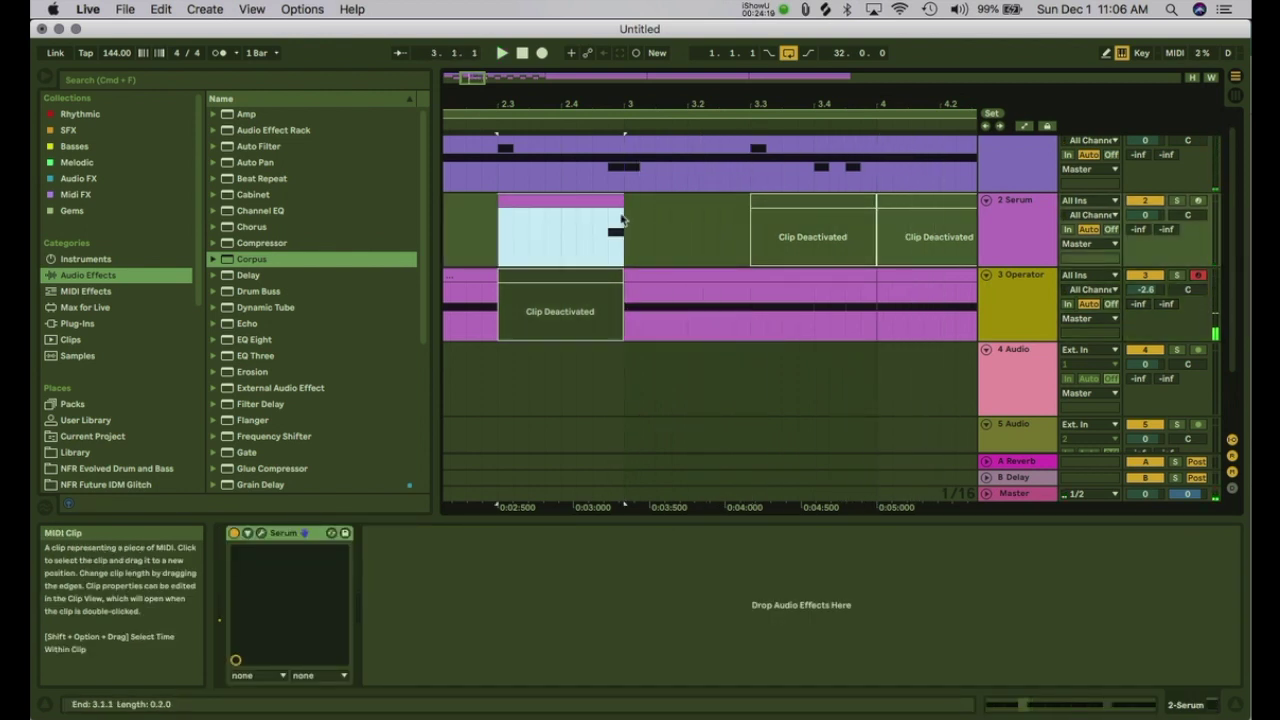
{"action": "left_click", "coordinate": [594, 230]}
{"action": "key", "text": "space"}
{"action": "key", "text": "space"}
{"action": "left_click_drag", "start_coordinate": [622, 201], "coordinate": [590, 202]}
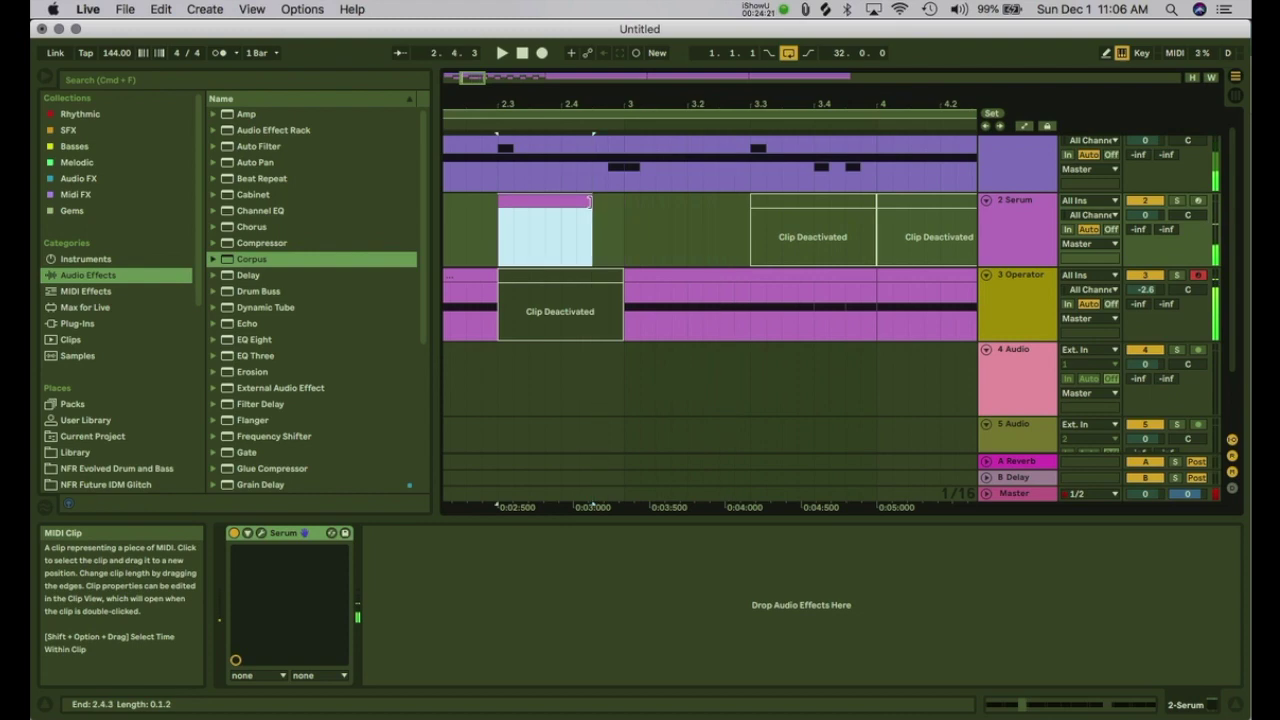
Step: Extend the start of the bar 3 Operator section back to 2.4.4 and play the arrangement from the start
{"action": "left_click_drag", "start_coordinate": [626, 273], "coordinate": [607, 270]}
{"action": "scroll", "coordinate": [590, 265], "scroll_direction": "left", "scroll_amount": 8}
{"action": "key", "text": "space"}
{"action": "left_click_drag", "start_coordinate": [603, 104], "coordinate": [598, 62]}
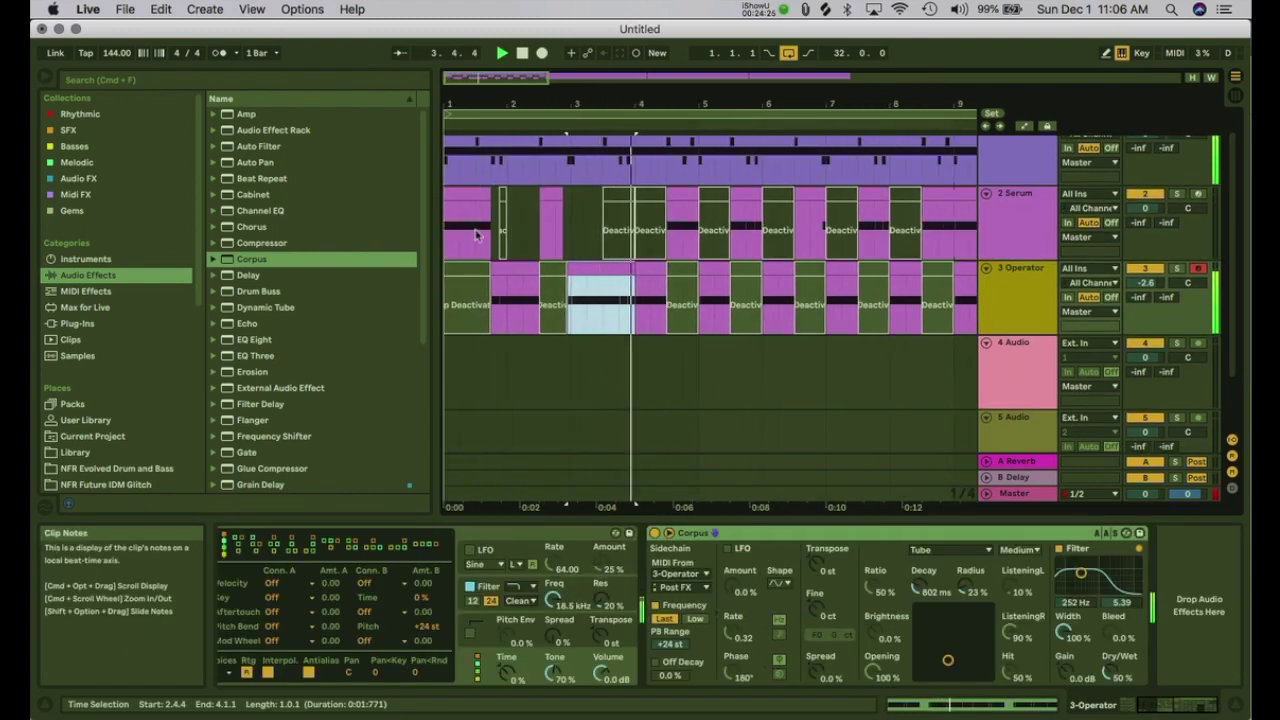
{"action": "left_click", "coordinate": [463, 193]}
{"action": "key", "text": "space"}
{"action": "key", "text": "space"}
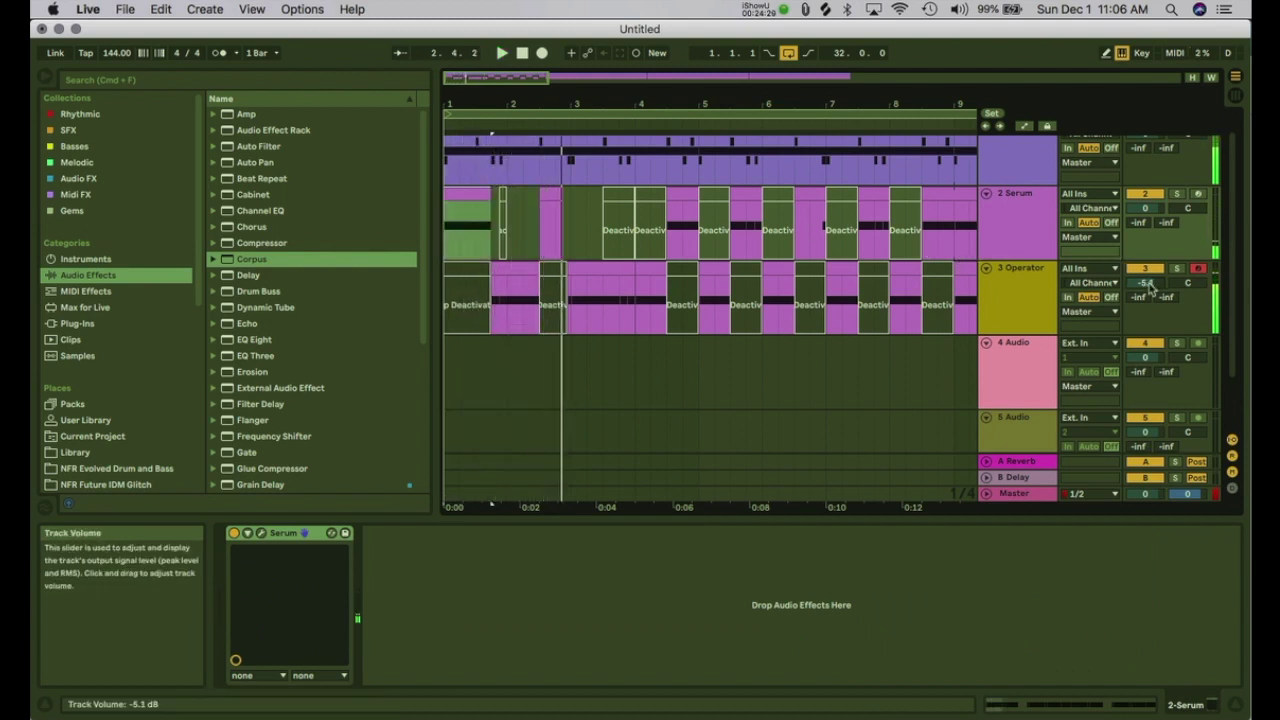
Step: Lower the Operator track's volume to -7.1 dB and reduce the track's height
{"action": "key", "text": "space"}
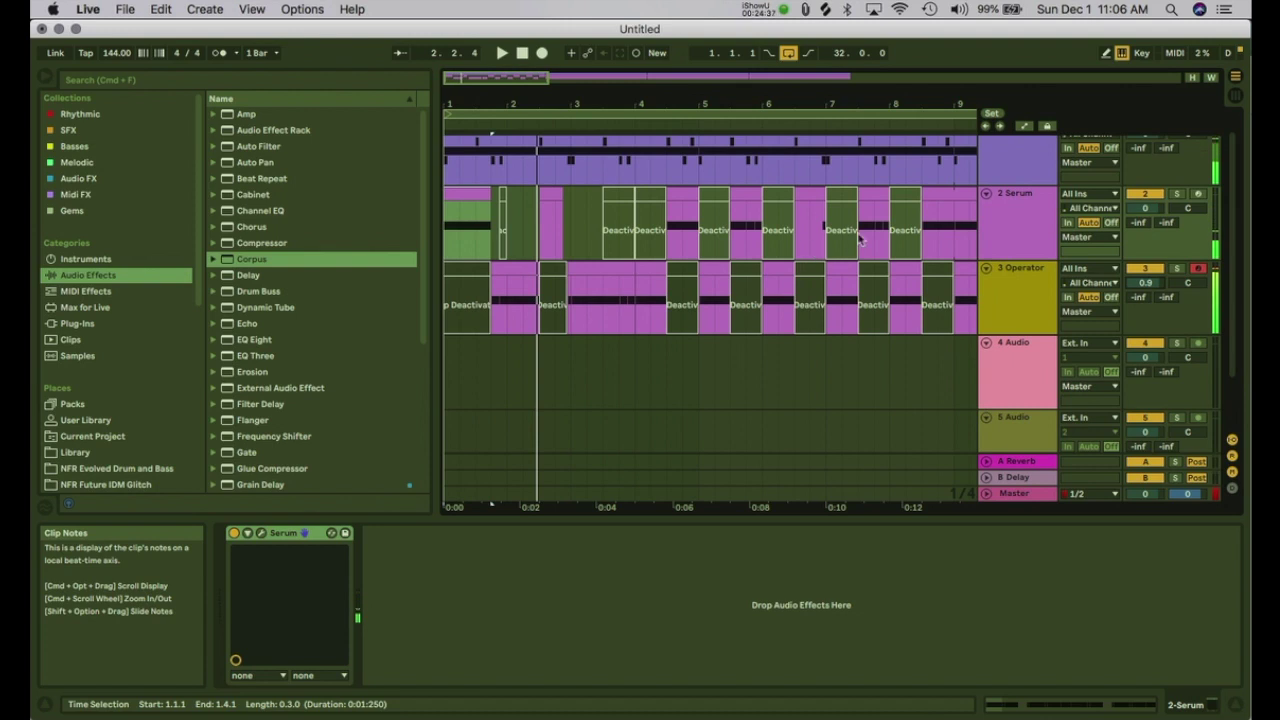
{"action": "left_click_drag", "start_coordinate": [1145, 282], "coordinate": [1145, 292]}
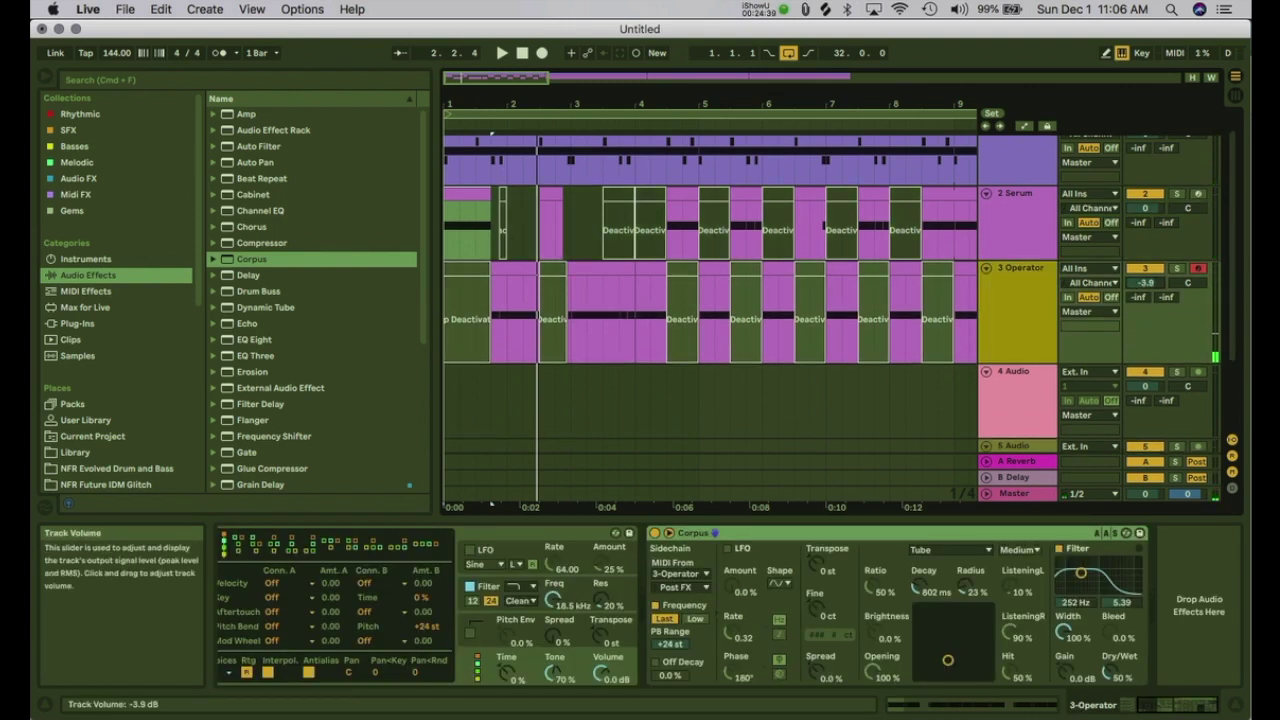
{"action": "left_click_drag", "start_coordinate": [1032, 362], "coordinate": [1032, 287]}
{"action": "left_click_drag", "start_coordinate": [1140, 282], "coordinate": [1137, 286]}
{"action": "left_click_drag", "start_coordinate": [1027, 292], "coordinate": [1027, 307]}
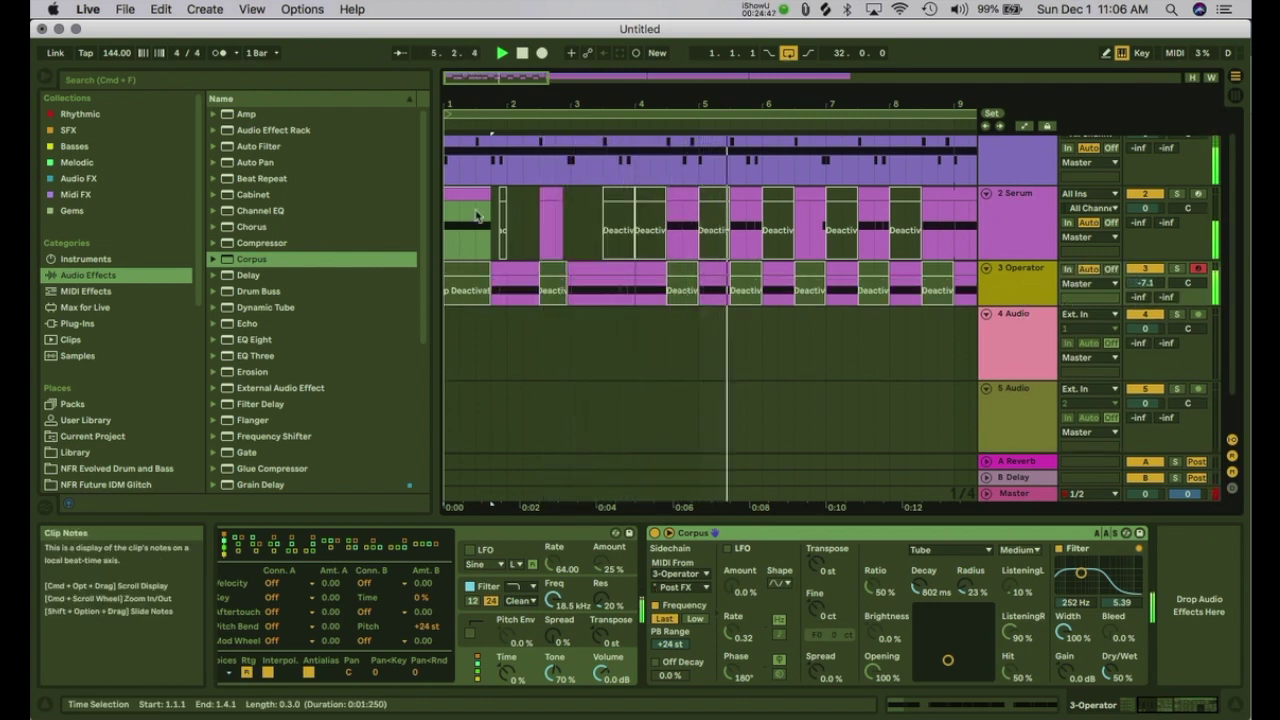
Step: Activate the Operator section from 1.1.1 to 1.4.1 and deactivate the Serum section over the same range
{"action": "left_click", "coordinate": [462, 266]}
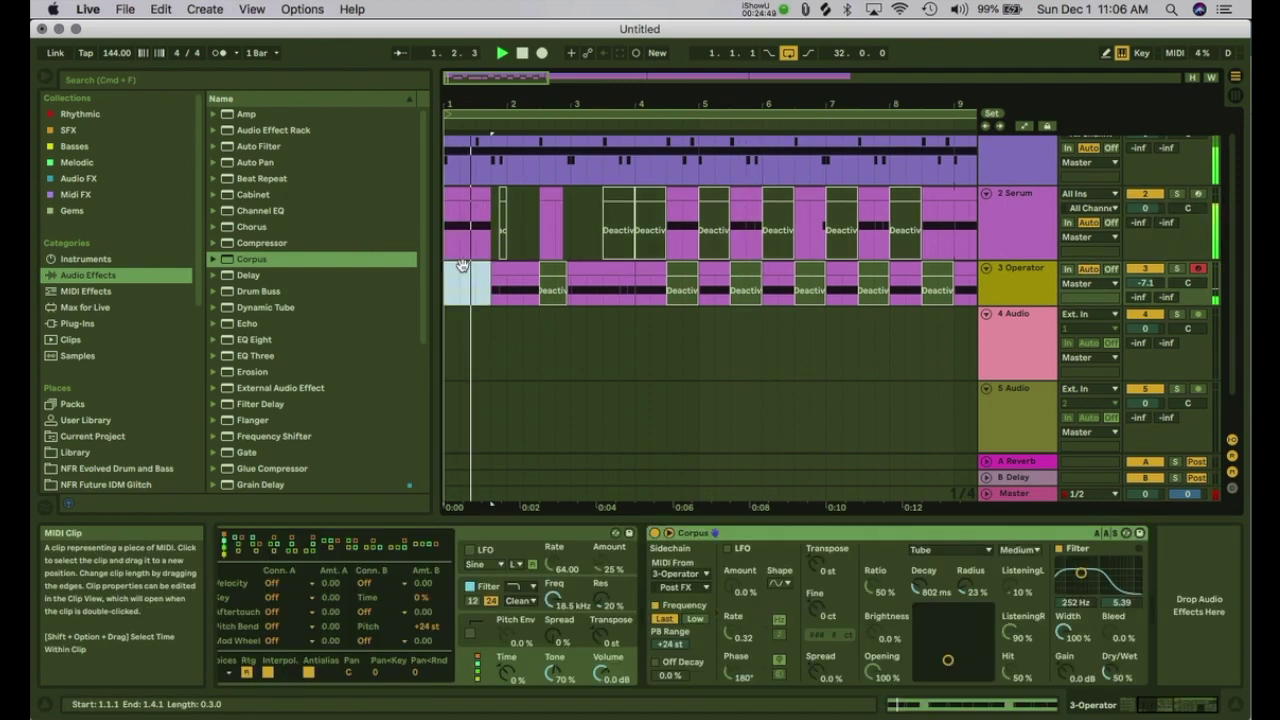
{"action": "left_click", "coordinate": [474, 194]}
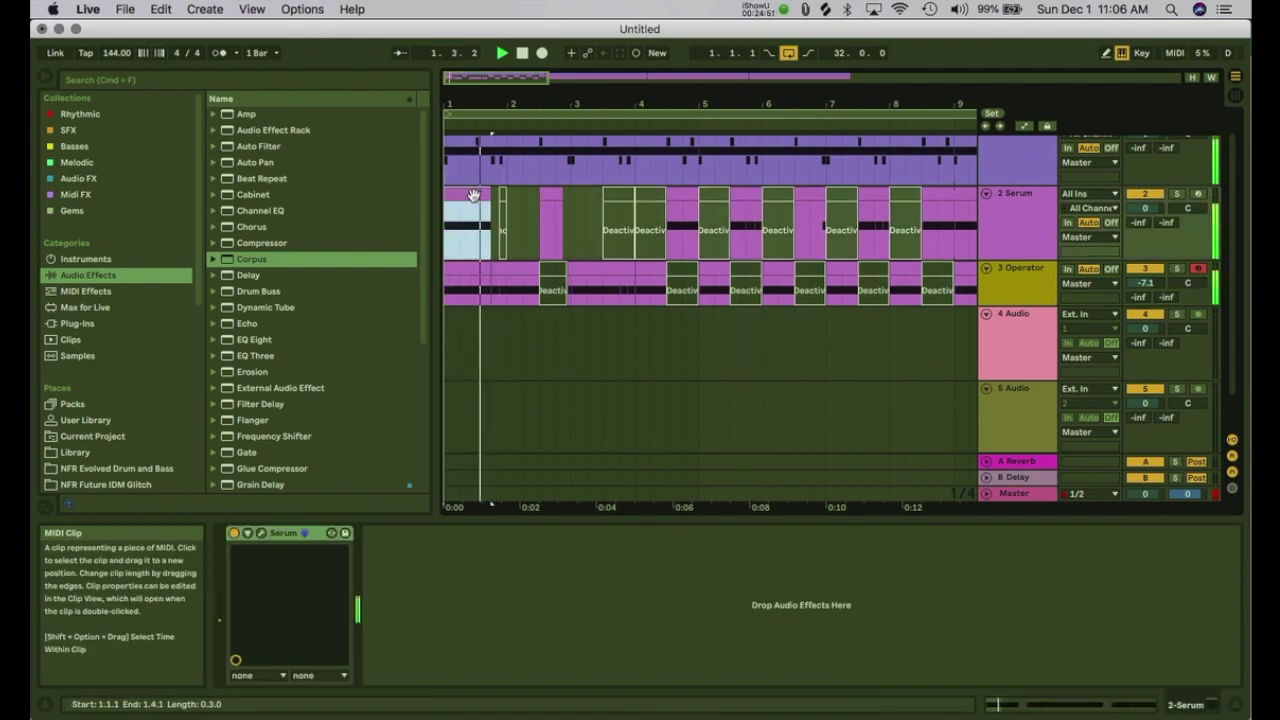
{"action": "left_click_drag", "start_coordinate": [473, 194], "coordinate": [515, 268]}
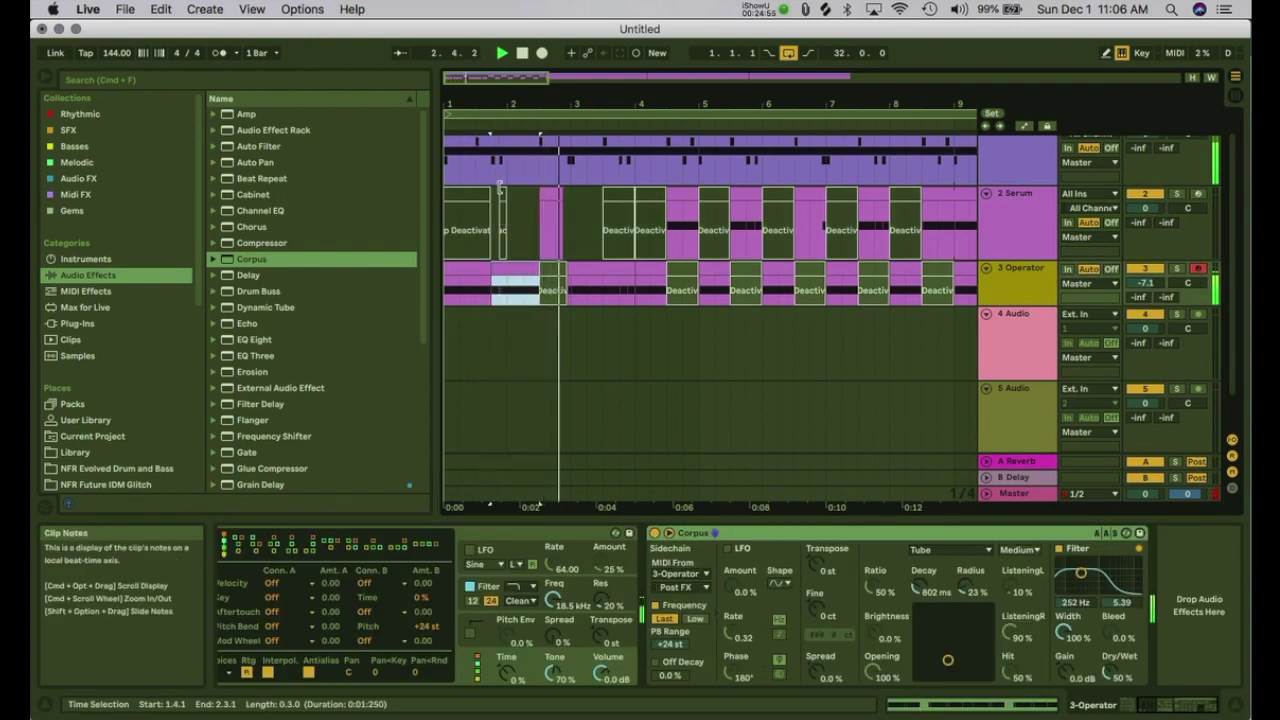
Step: Extend the Serum section at 1.4.1 to 2.3.1 and activate it, deactivating Operator over the same range
{"action": "left_click", "coordinate": [502, 190]}
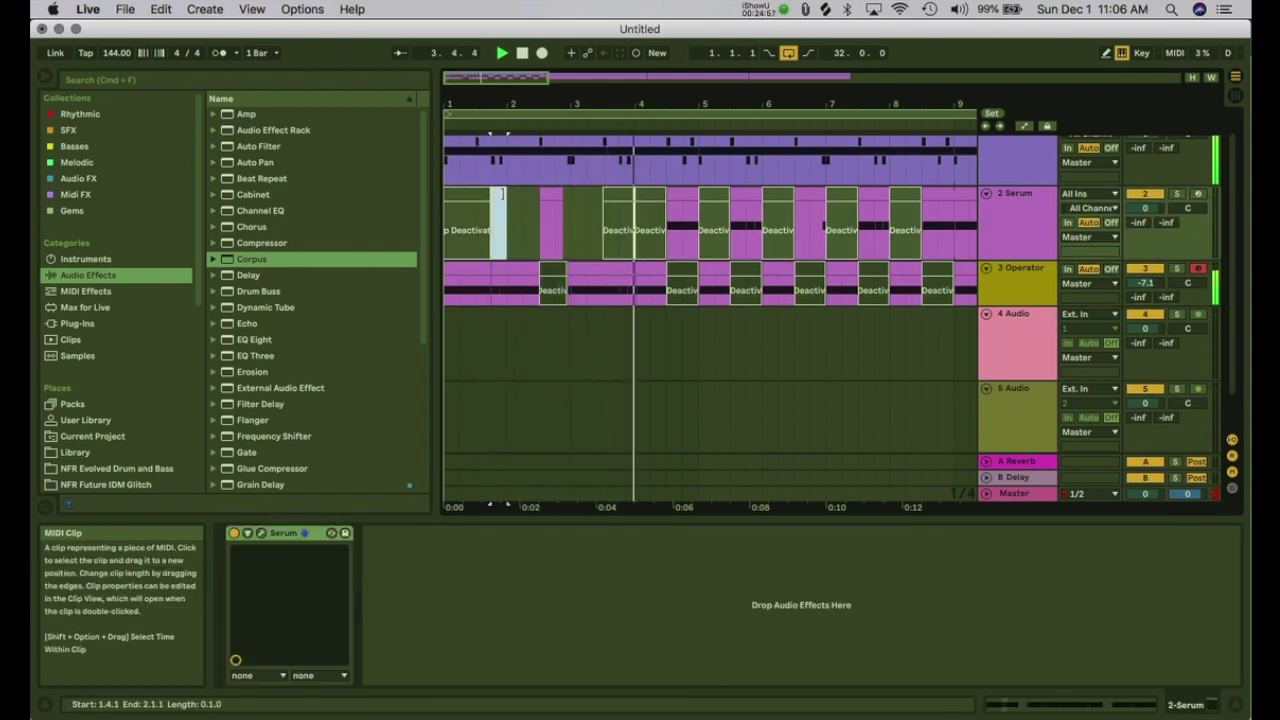
{"action": "left_click_drag", "start_coordinate": [503, 192], "coordinate": [540, 192]}
{"action": "left_click", "coordinate": [510, 270]}
{"action": "key", "text": "Delete"}
{"action": "left_click", "coordinate": [512, 195]}
{"action": "key", "text": "0"}
{"action": "key", "text": "space"}
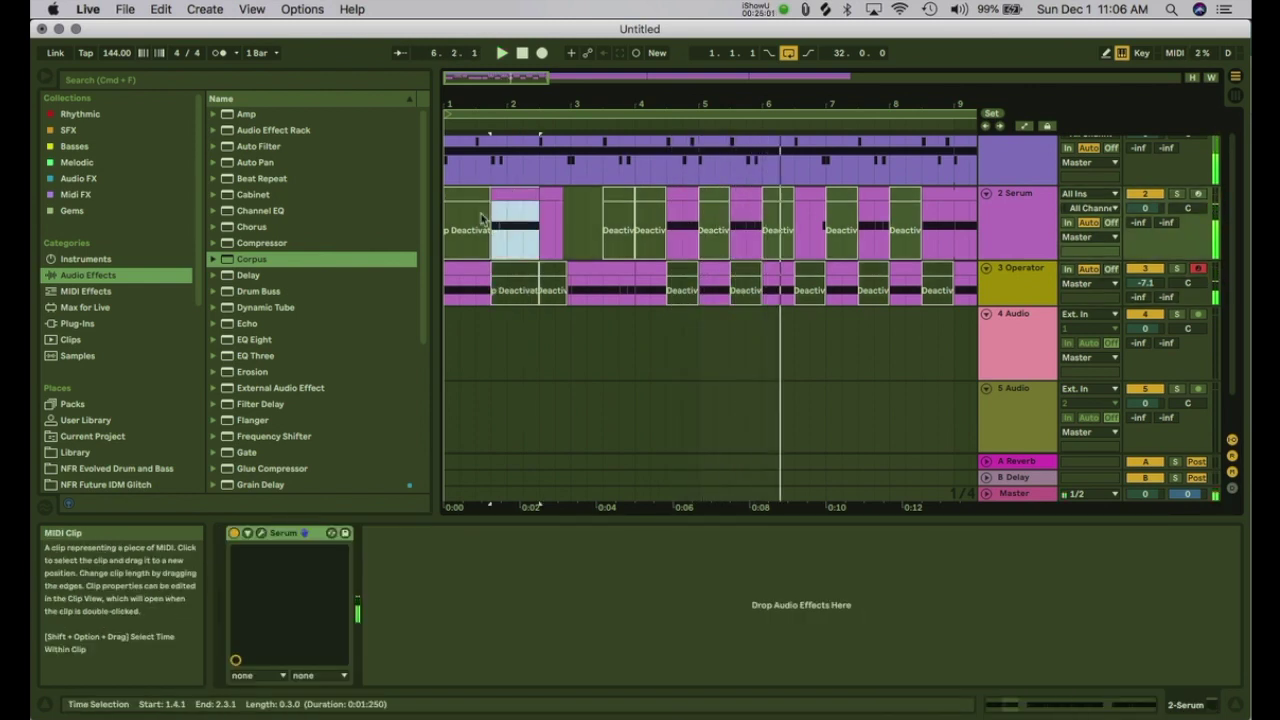
Step: Play the arrangement from the start and lower the Operator track's volume to -9.2 dB
{"action": "left_click", "coordinate": [459, 197]}
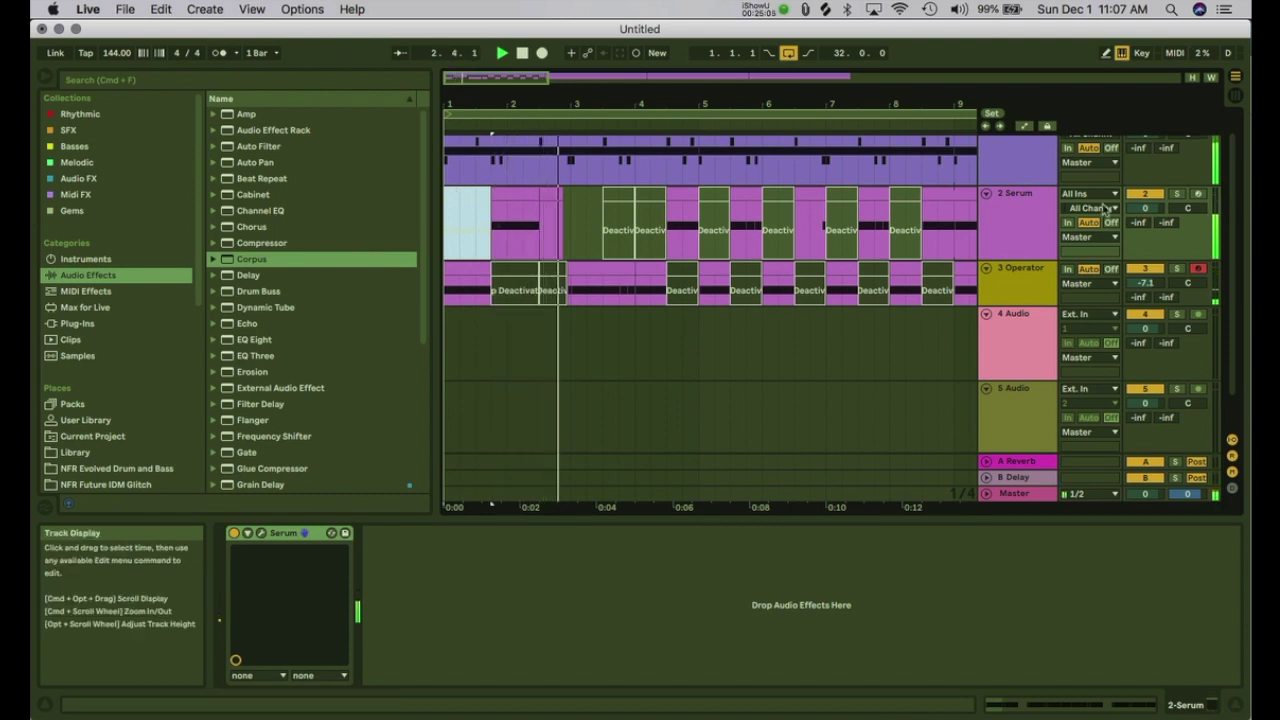
{"action": "key", "text": "0"}
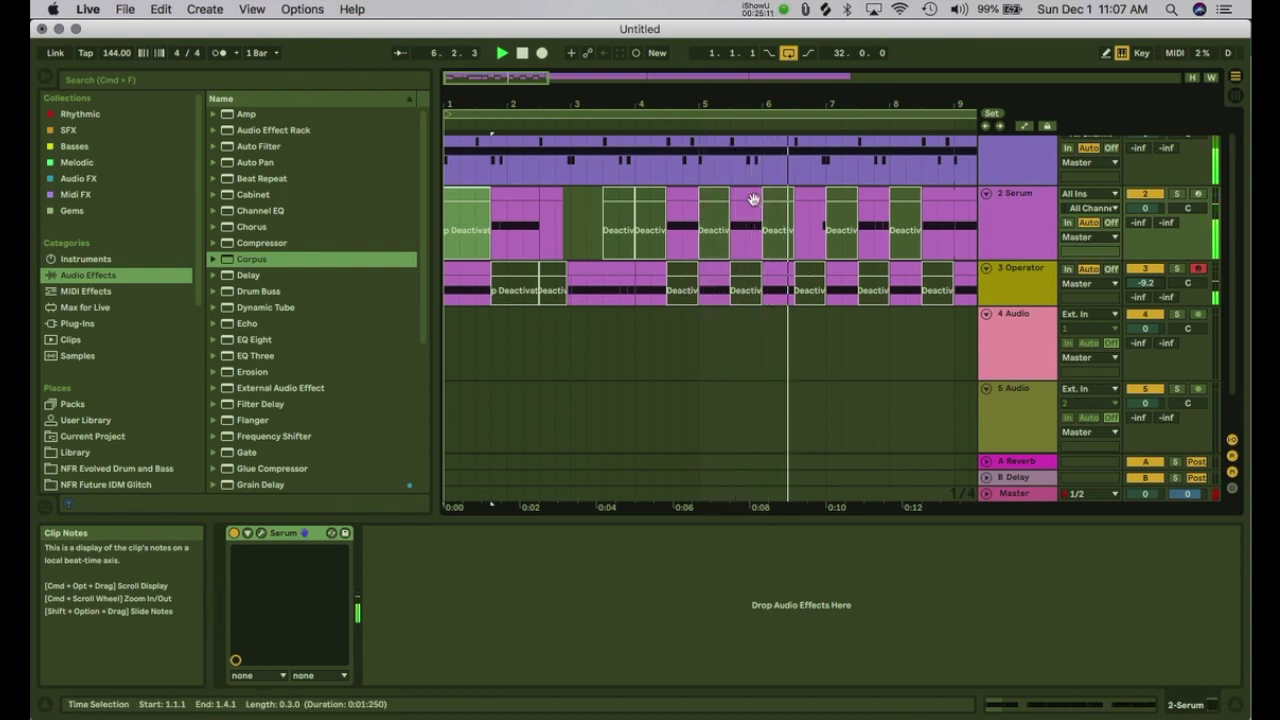
Step: Extend the Serum section at 5.3.1 to end at 6.3.1 and deactivate the Operator section from 6.1.1 to 6.3.1
{"action": "left_click_drag", "start_coordinate": [760, 194], "coordinate": [794, 195]}
{"action": "left_click", "coordinate": [772, 270]}
{"action": "key", "text": "0"}
{"action": "left_click", "coordinate": [463, 194]}
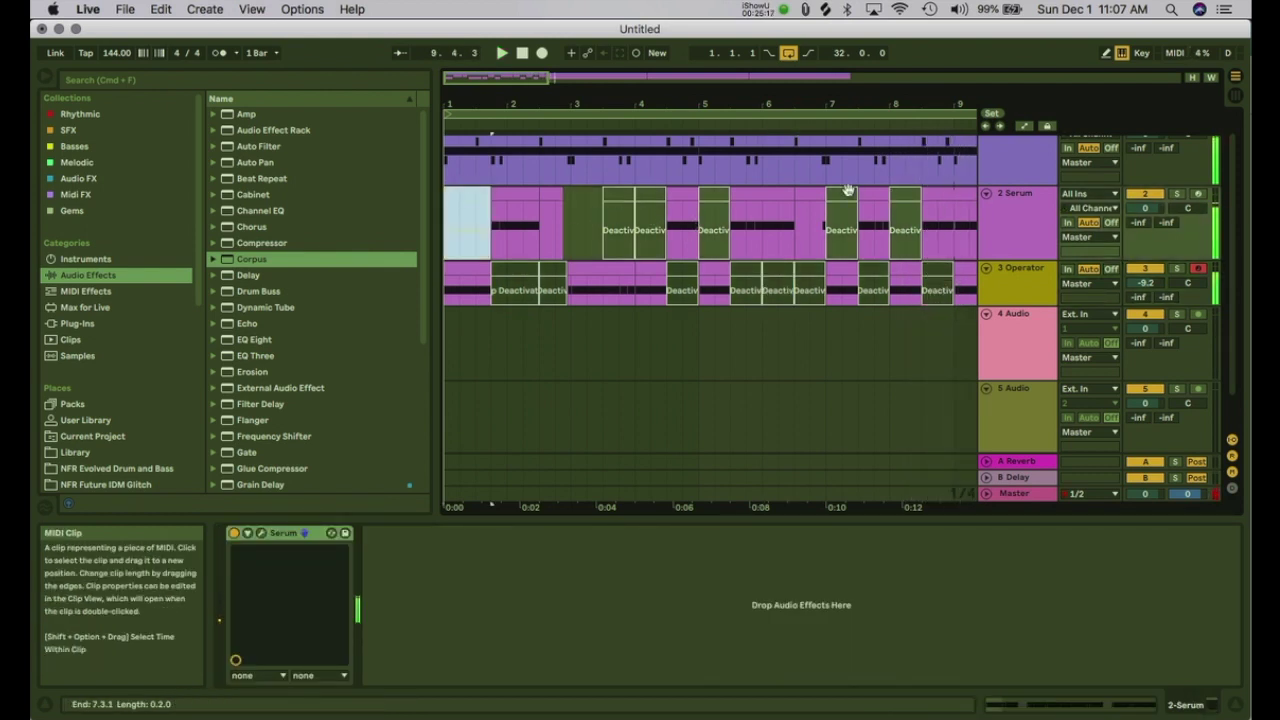
{"action": "key", "text": "space"}
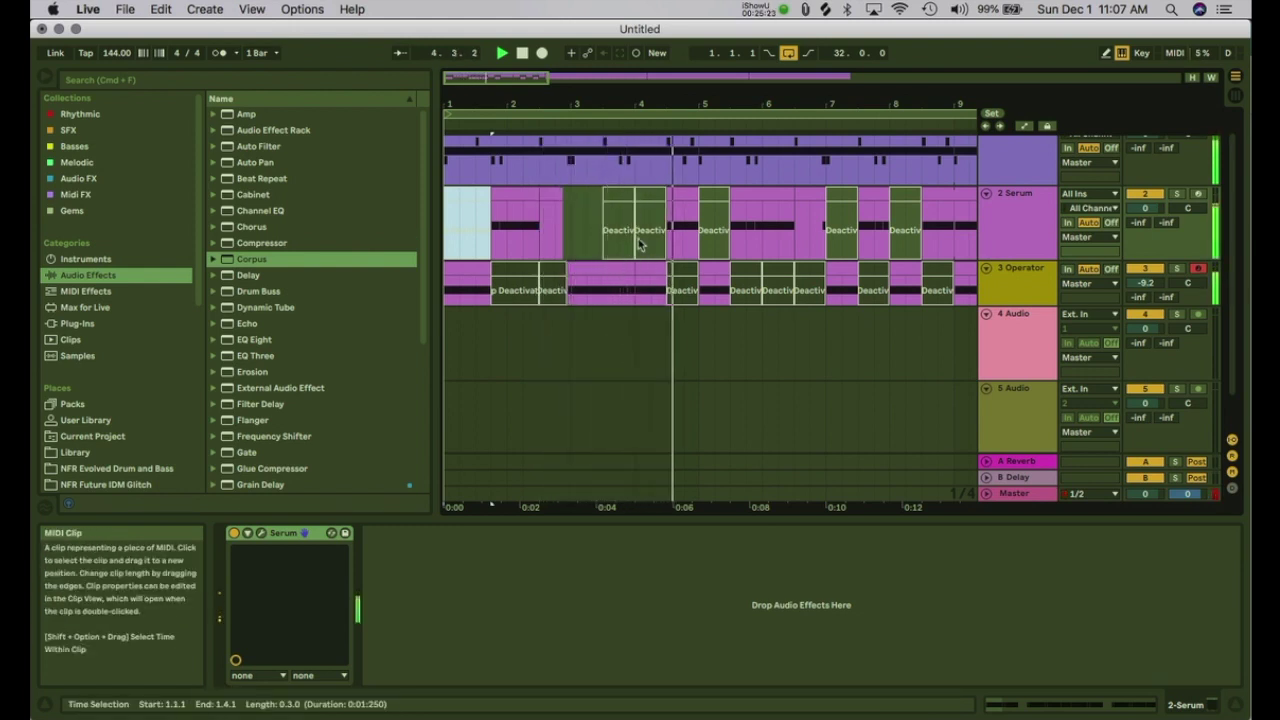
Step: Activate Serum and deactivate Operator from 3.4.1 to 4.3.1, and audition the arrangement from the start
{"action": "left_click_drag", "start_coordinate": [635, 195], "coordinate": [619, 195]}
{"action": "left_click_drag", "start_coordinate": [619, 290], "coordinate": [656, 290]}
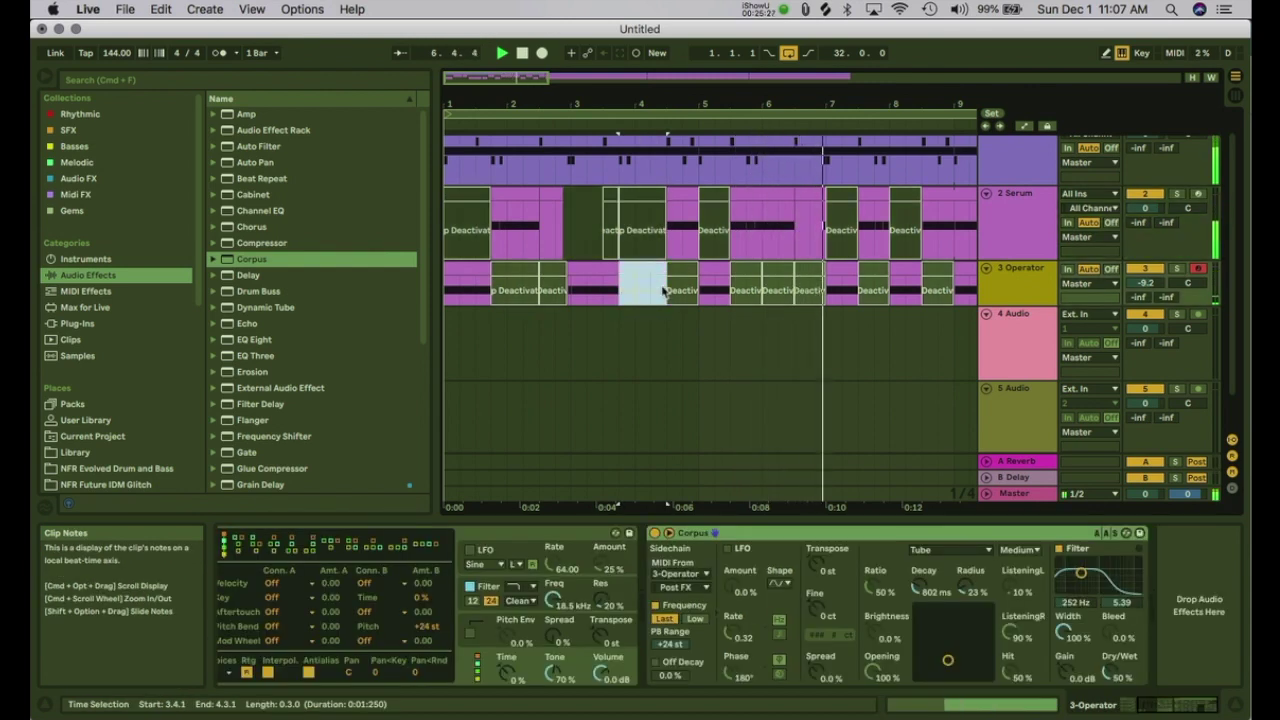
{"action": "left_click", "coordinate": [632, 207]}
{"action": "left_click", "coordinate": [629, 195]}
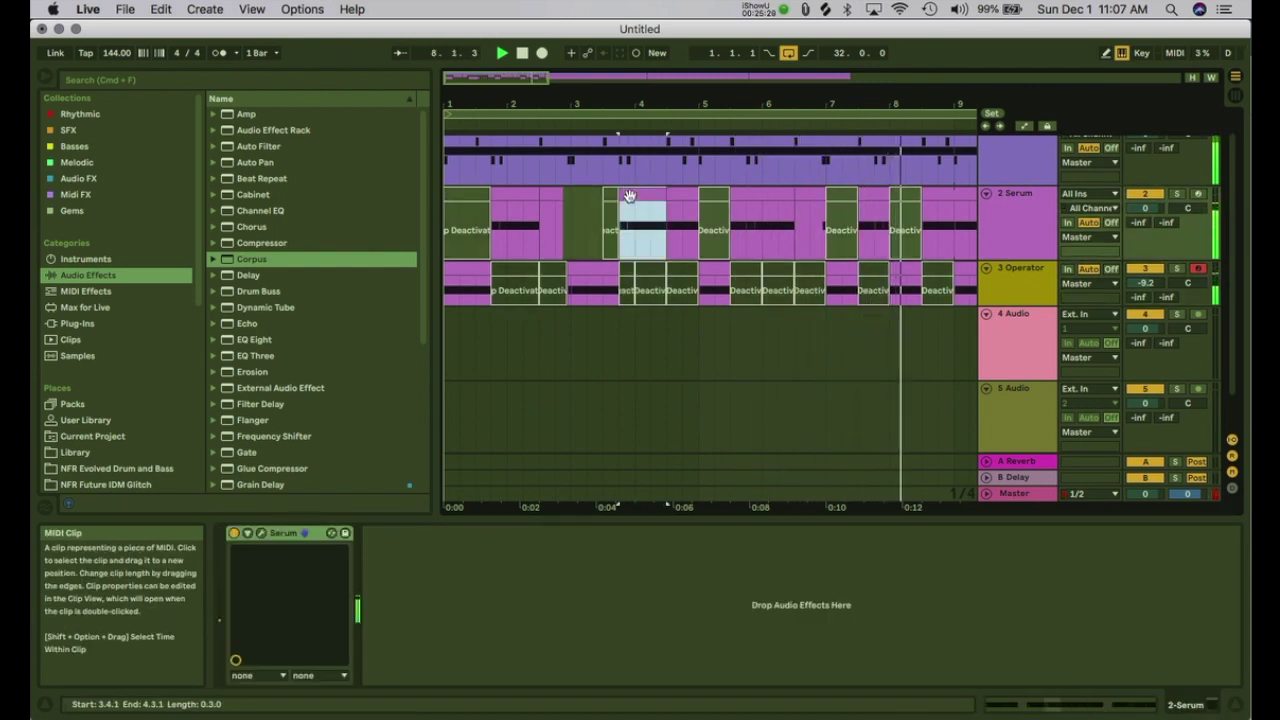
{"action": "left_click", "coordinate": [465, 192]}
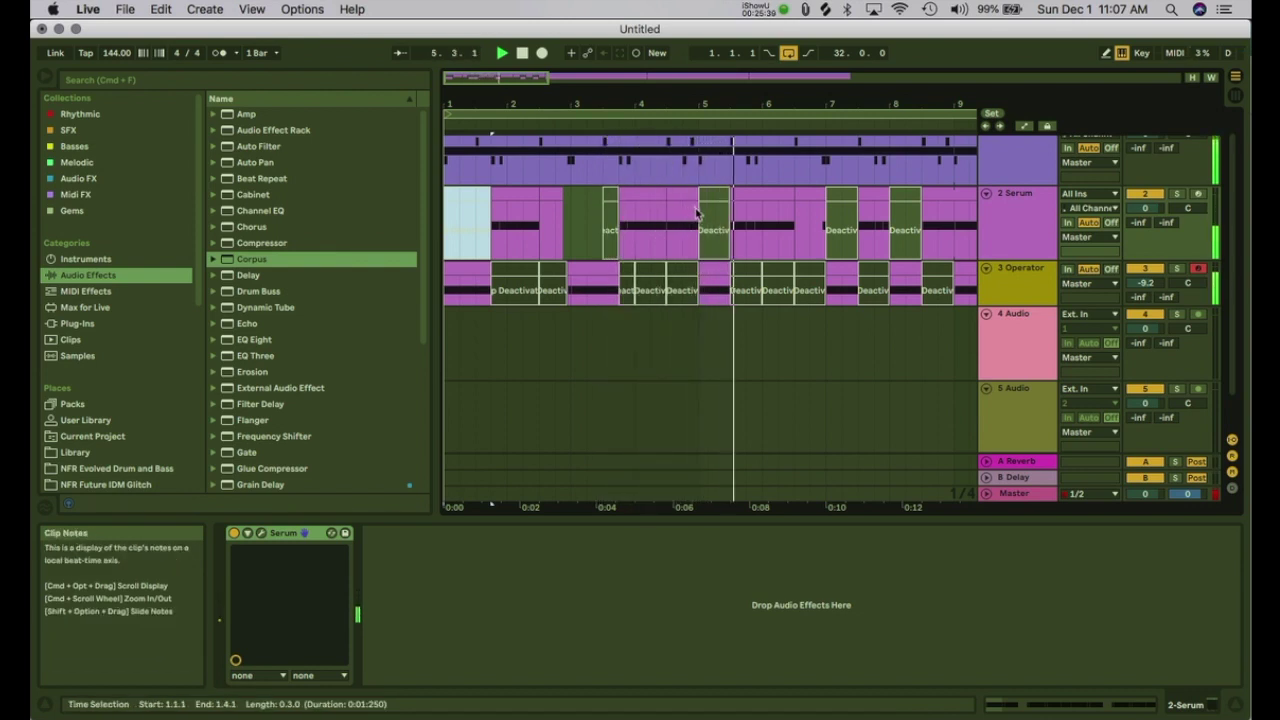
{"action": "left_click_drag", "start_coordinate": [711, 102], "coordinate": [546, 88]}
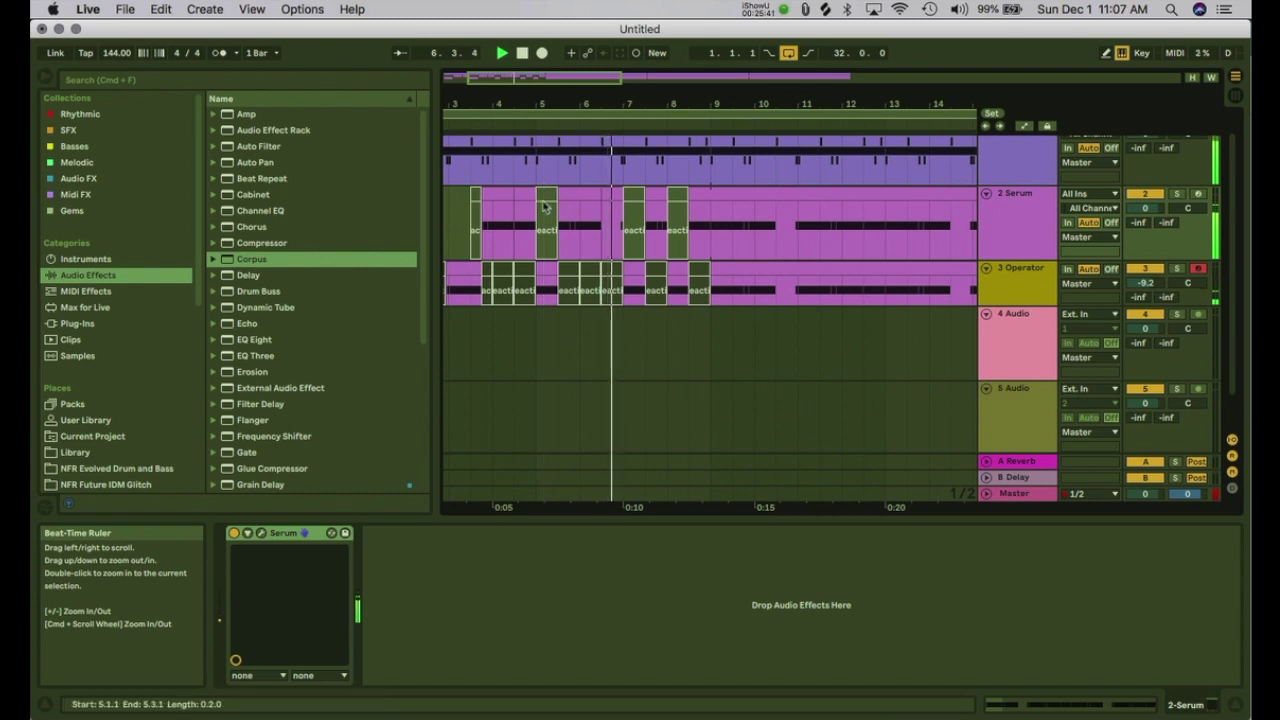
Step: Deactivate the Serum clip from 6.3.1 to 7.1.1 and reactivate the Operator clip directly below it
{"action": "left_click", "coordinate": [540, 219]}
{"action": "left_click_drag", "start_coordinate": [540, 219], "coordinate": [710, 286]}
{"action": "left_click_drag", "start_coordinate": [631, 106], "coordinate": [697, 169]}
{"action": "left_click", "coordinate": [670, 265]}
{"action": "key", "text": "space"}
{"action": "left_click", "coordinate": [688, 192]}
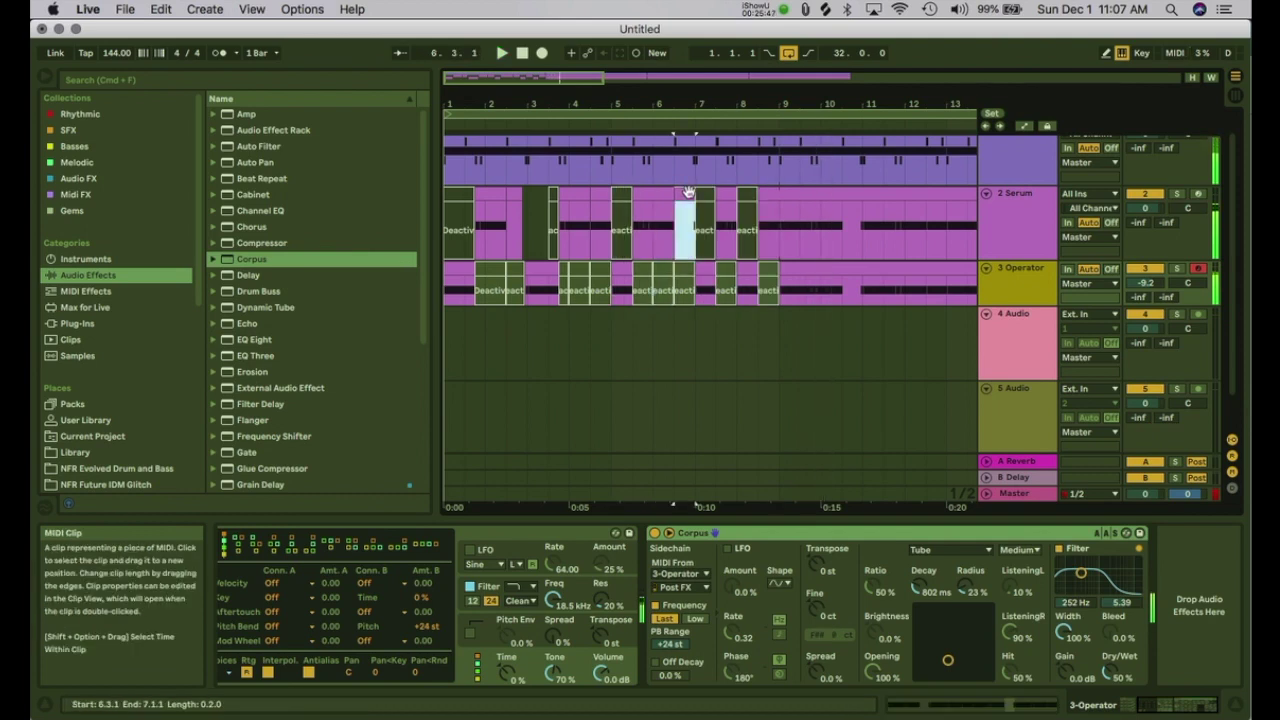
{"action": "left_click", "coordinate": [699, 265]}
{"action": "left_click_drag", "start_coordinate": [672, 193], "coordinate": [694, 193]}
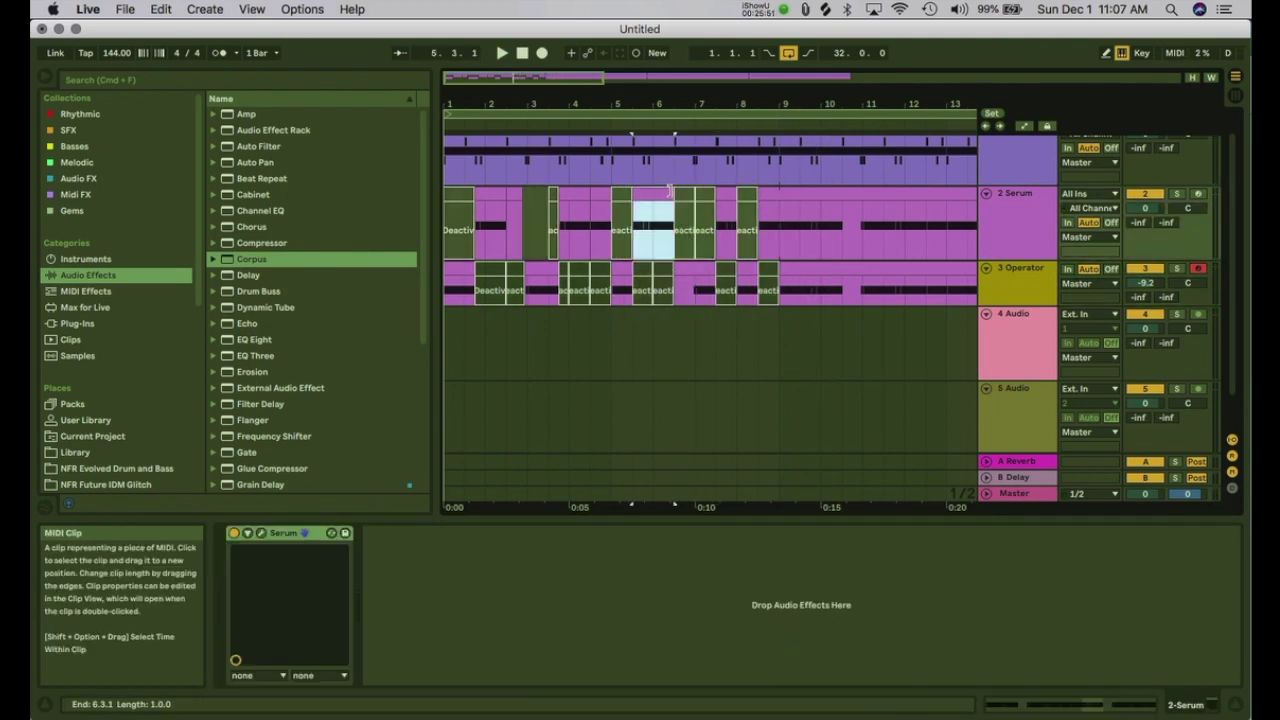
{"action": "key", "text": "super+z"}
Step: Extend the Serum clip ending at bar 8 back to 6.4.3 and deactivate the Operator clip from 6.3.1 to 7.3.1
{"action": "key", "text": "space"}
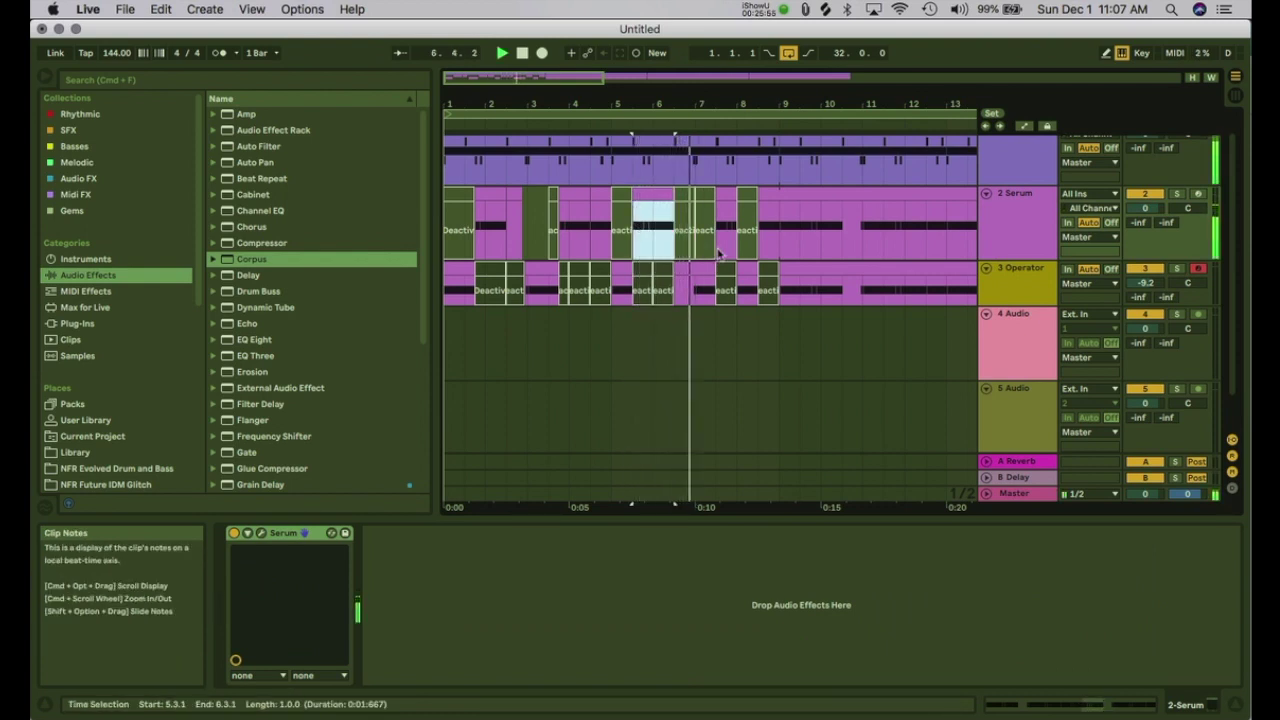
{"action": "left_click_drag", "start_coordinate": [717, 98], "coordinate": [717, 106]}
{"action": "key", "text": "space"}
{"action": "left_click_drag", "start_coordinate": [713, 194], "coordinate": [576, 192]}
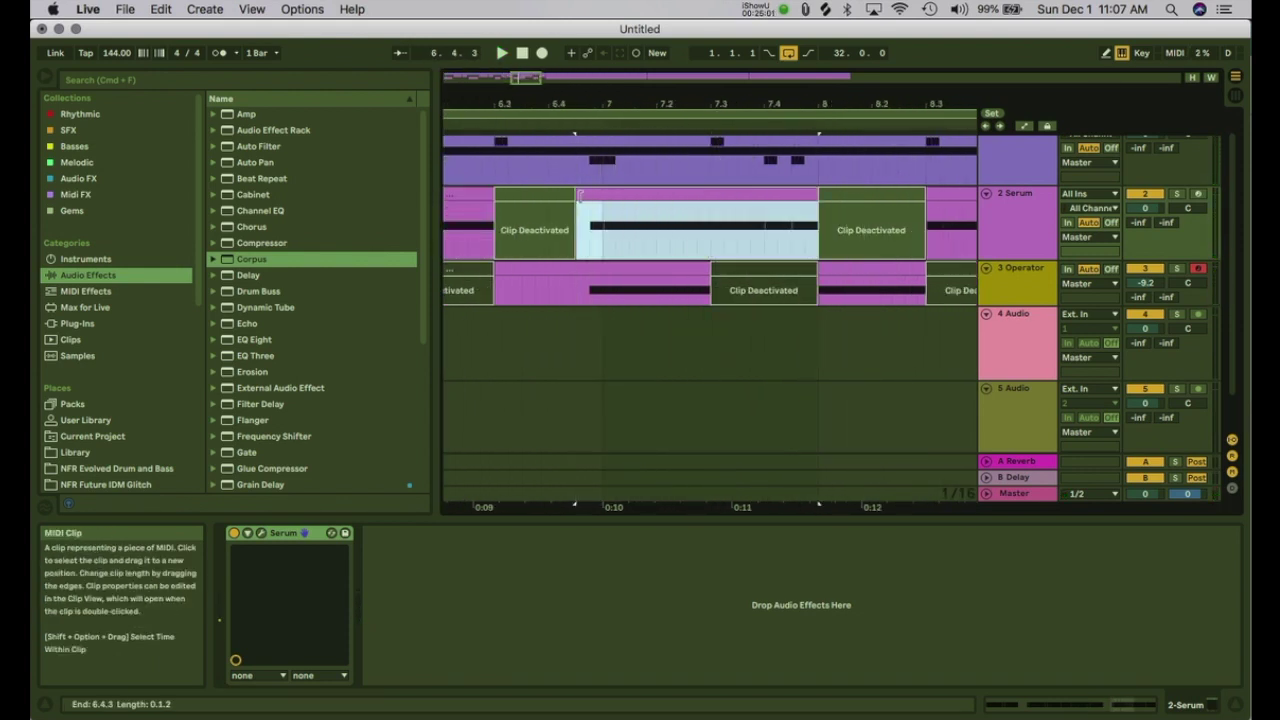
{"action": "left_click", "coordinate": [686, 261]}
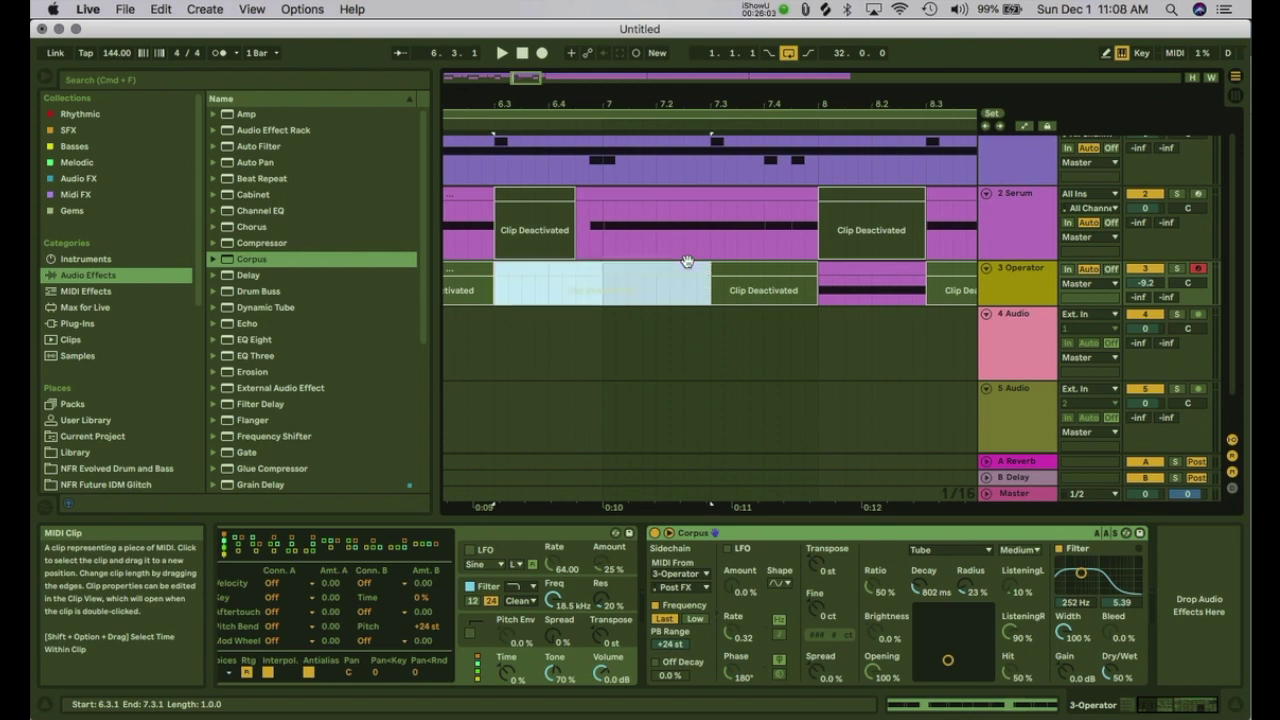
Step: Extend the Operator clip starting at bar 8 back to 7.4.1 and deactivate the Serum section from 7.4.1 to 8.1.1
{"action": "key", "text": "space"}
{"action": "left_click_drag", "start_coordinate": [698, 104], "coordinate": [658, 84]}
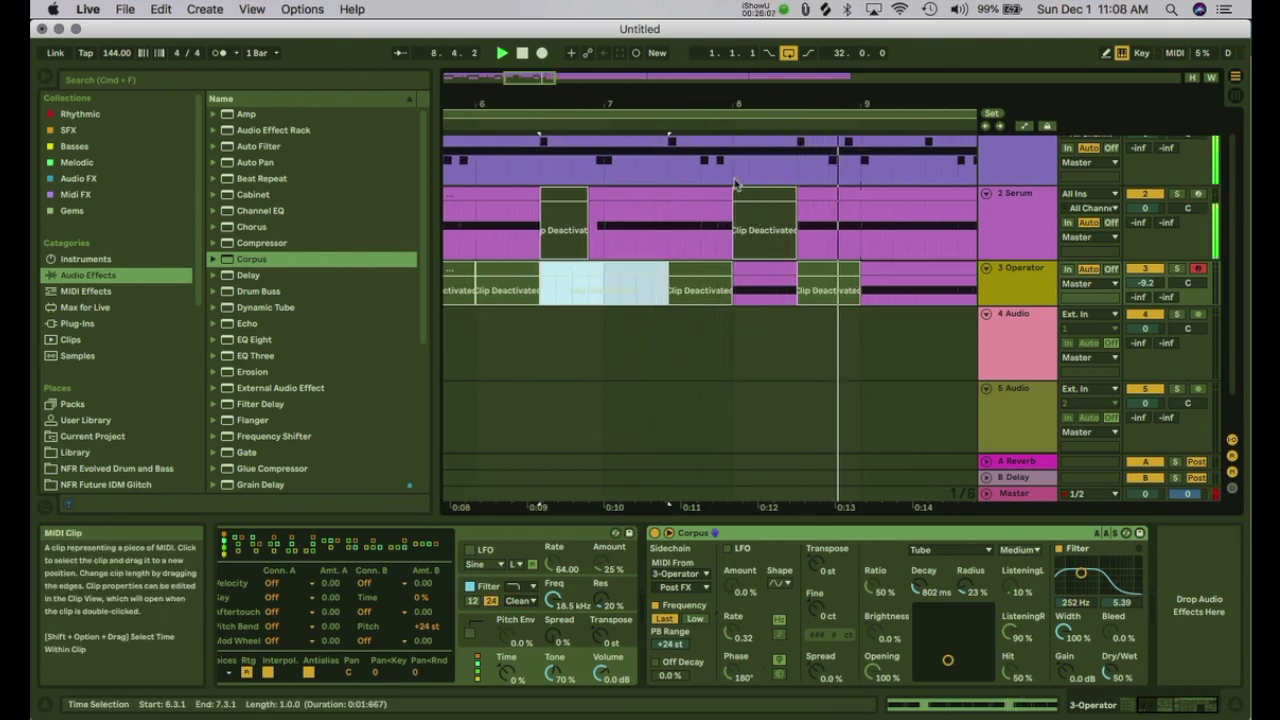
{"action": "left_click_drag", "start_coordinate": [737, 268], "coordinate": [735, 240]}
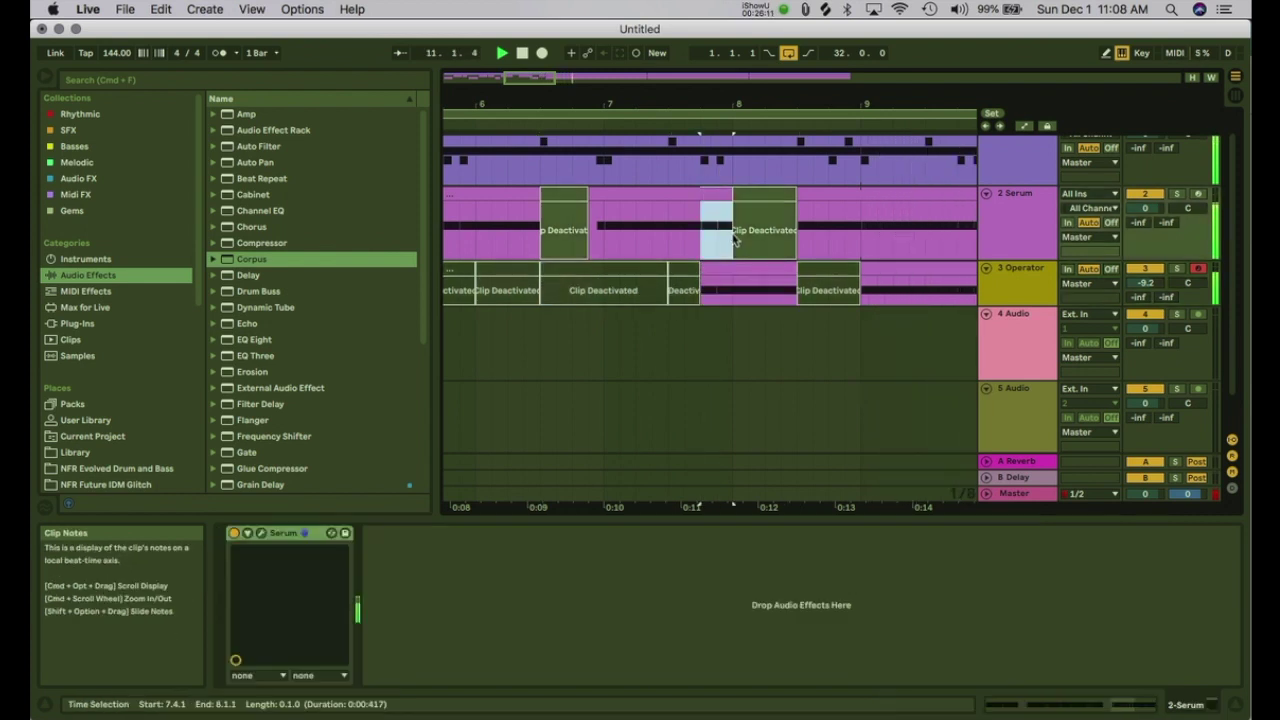
{"action": "left_click", "coordinate": [757, 270]}
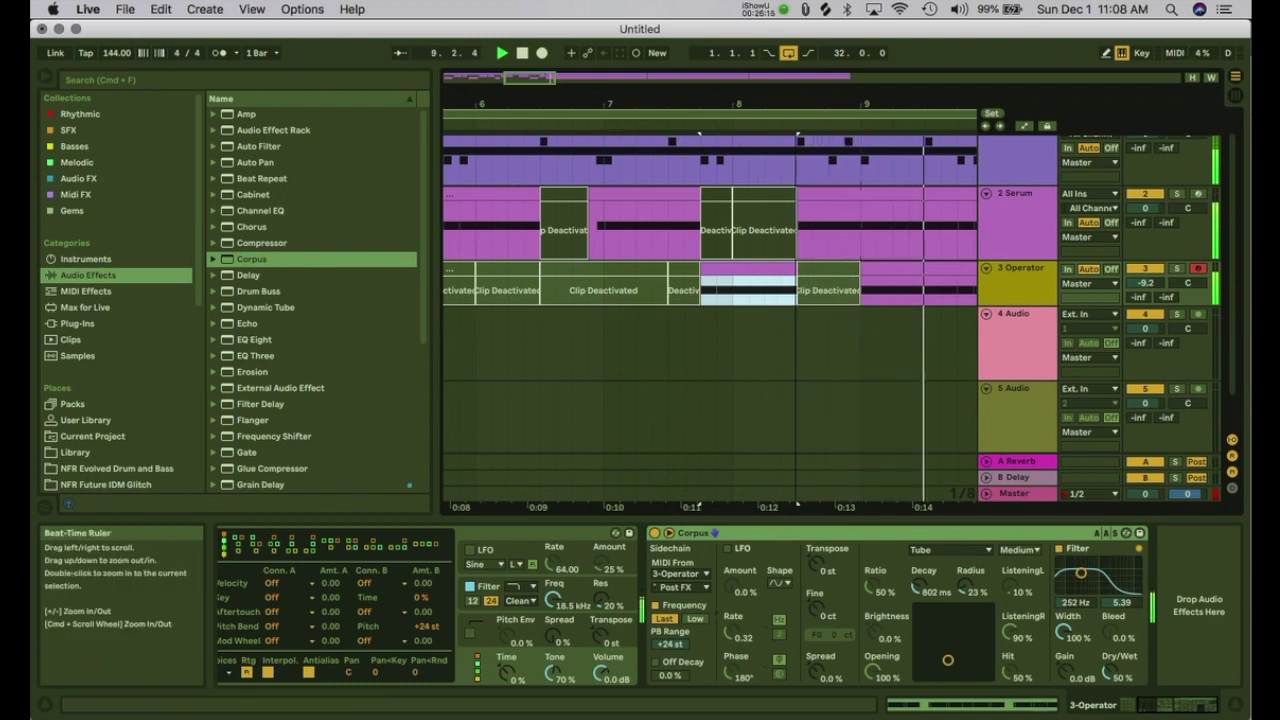
Step: Delete all Serum and Operator clips from bar 9 to bar 33
{"action": "left_click_drag", "start_coordinate": [800, 104], "coordinate": [796, 55]}
{"action": "left_click_drag", "start_coordinate": [606, 104], "coordinate": [606, 97]}
{"action": "key", "text": "space"}
{"action": "left_click_drag", "start_coordinate": [623, 218], "coordinate": [835, 293]}
{"action": "key", "text": "Delete"}
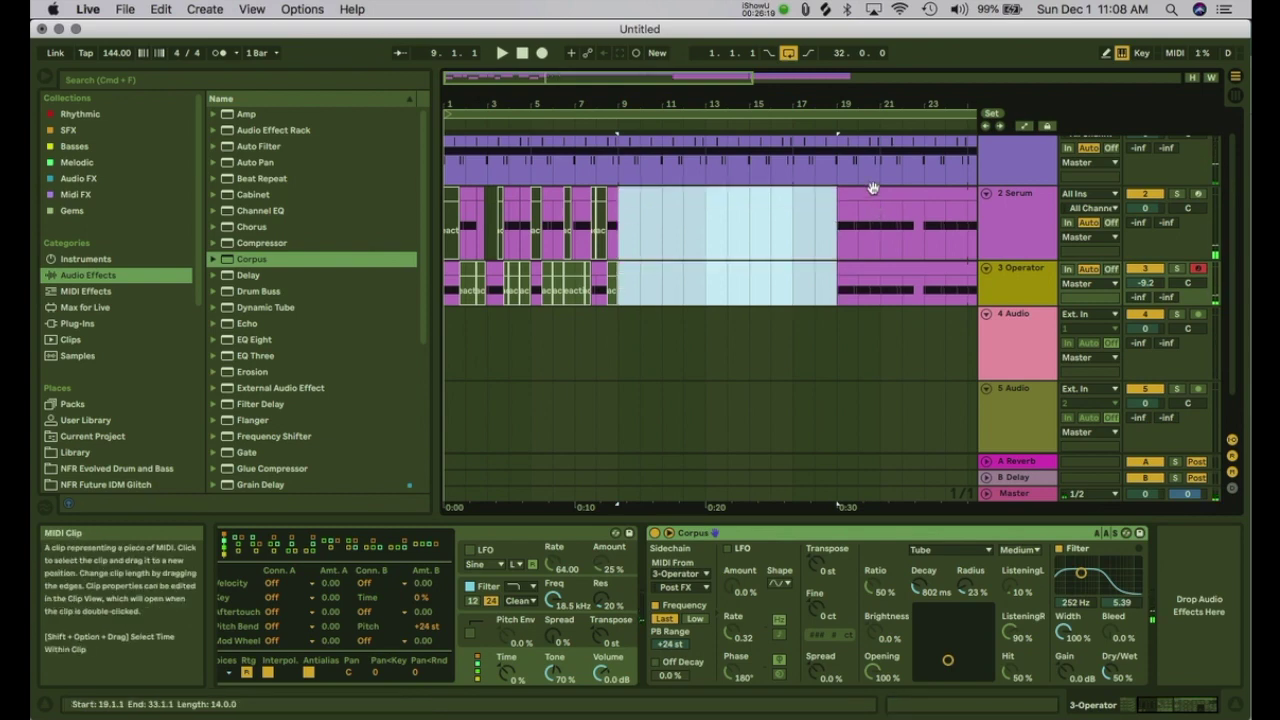
{"action": "left_click", "coordinate": [873, 192]}
{"action": "left_click", "coordinate": [860, 270], "text": "shift"}
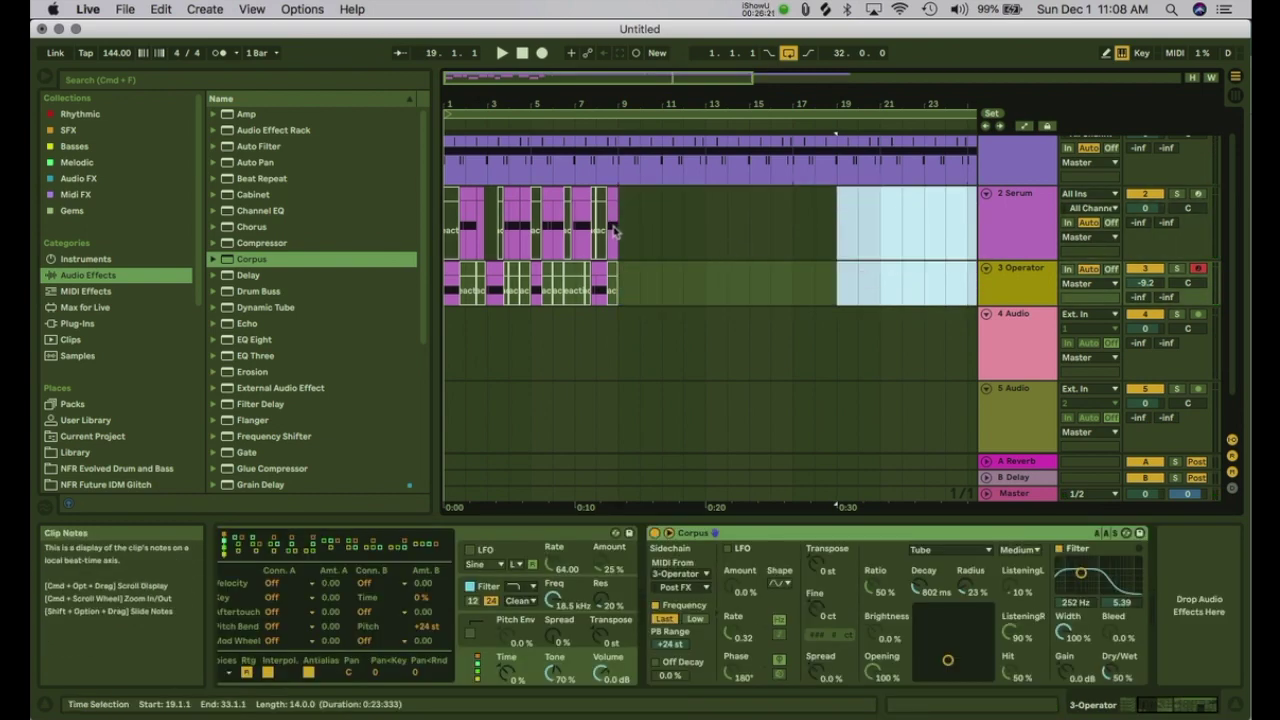
{"action": "key", "text": "Delete"}
Step: Duplicate bars 1 to 9 of the Serum and Operator tracks three times up to bar 33 and play from 1.1.1
{"action": "left_click_drag", "start_coordinate": [612, 238], "coordinate": [437, 286]}
{"action": "key", "text": "super+d"}
{"action": "key", "text": "super+d"}
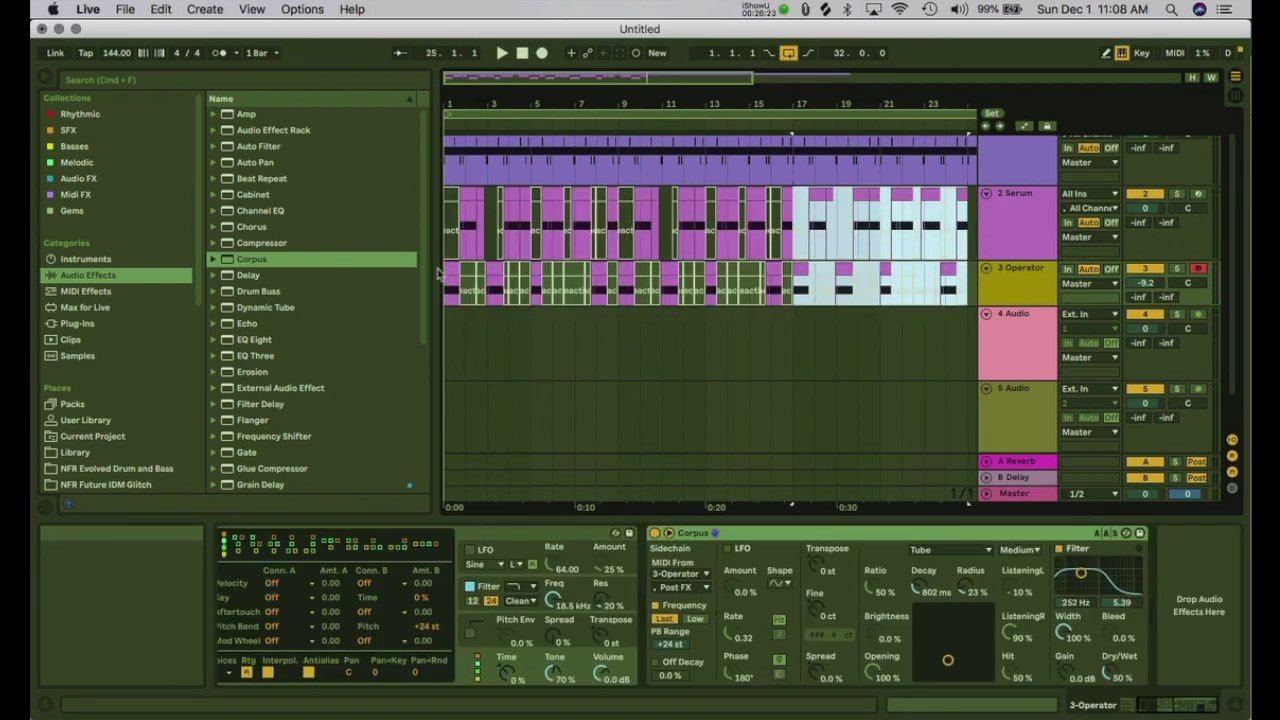
{"action": "left_click_drag", "start_coordinate": [491, 104], "coordinate": [491, 90]}
{"action": "key", "text": "super+d"}
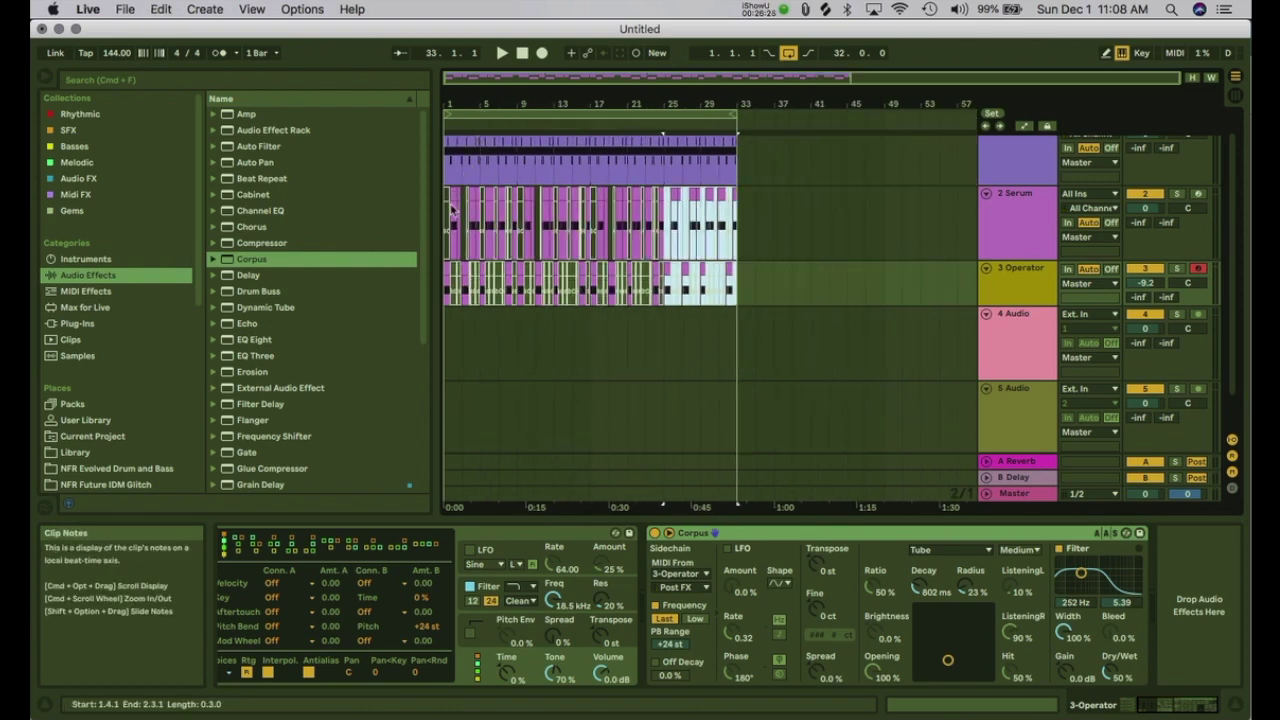
{"action": "left_click", "coordinate": [447, 213]}
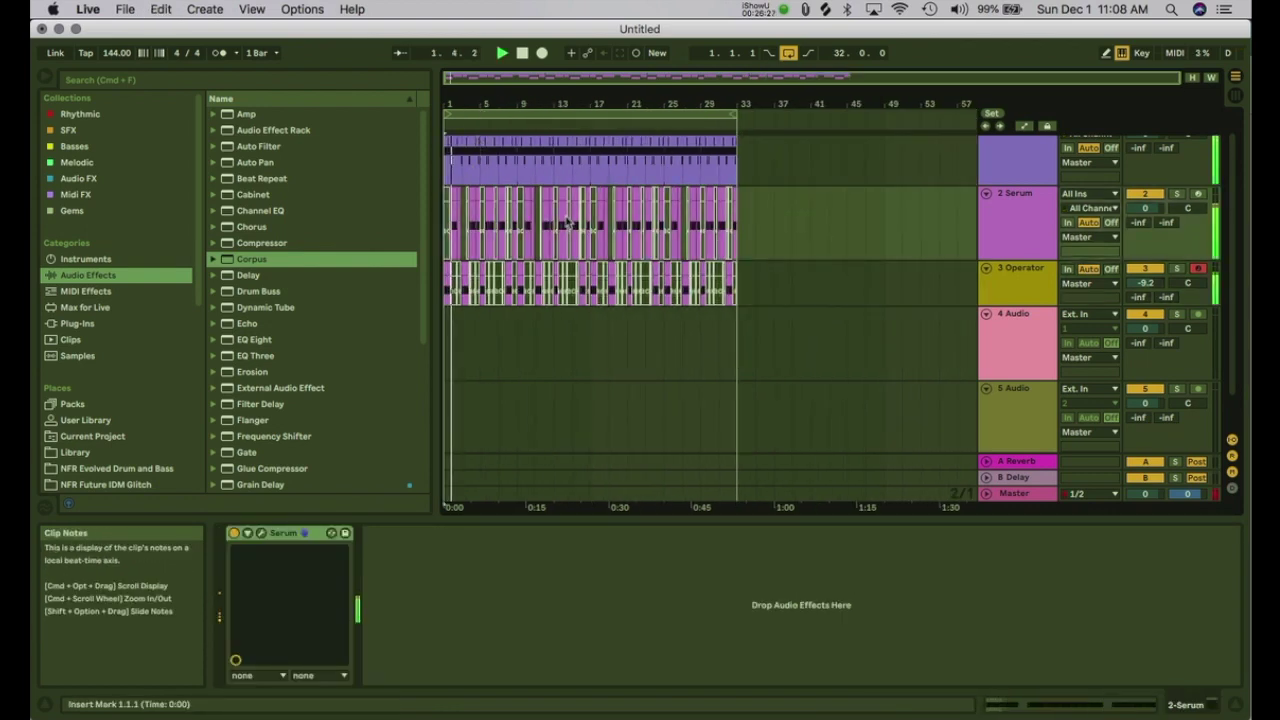
Step: Duplicate the 3 Operator track in Session View and delete the Corpus effect from the copy
{"action": "key", "text": "Tab"}
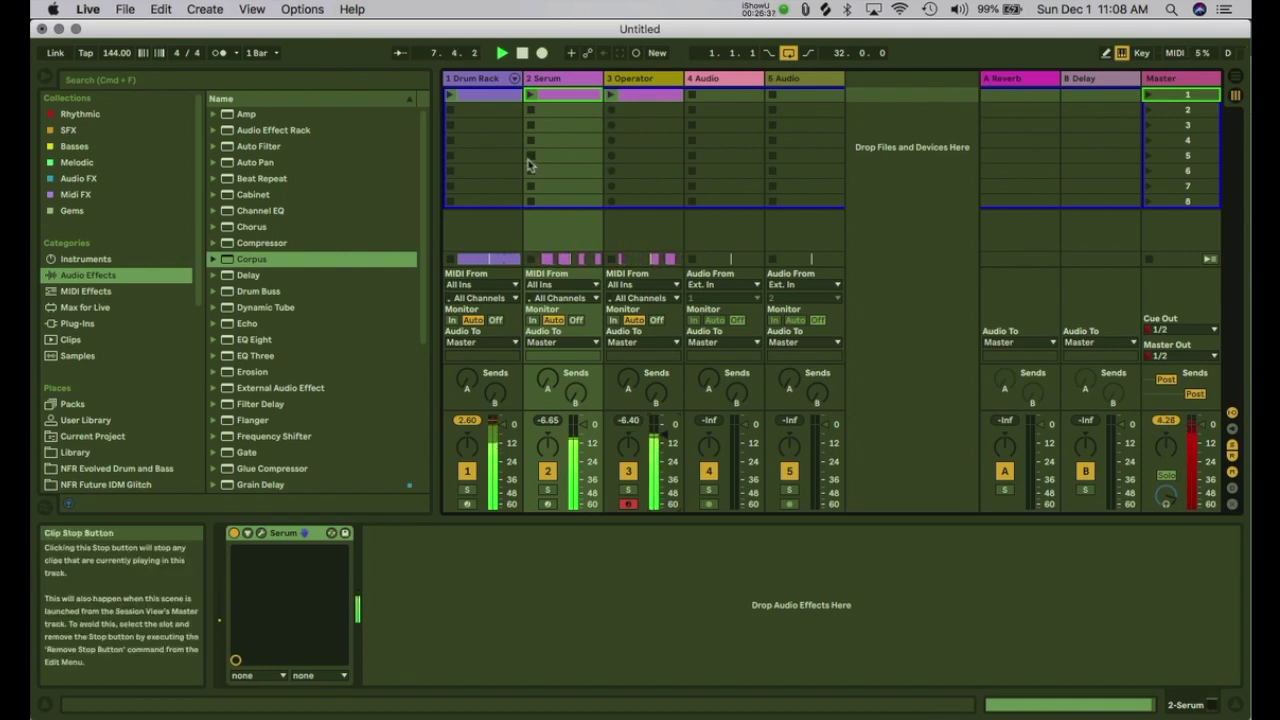
{"action": "left_click", "coordinate": [637, 80]}
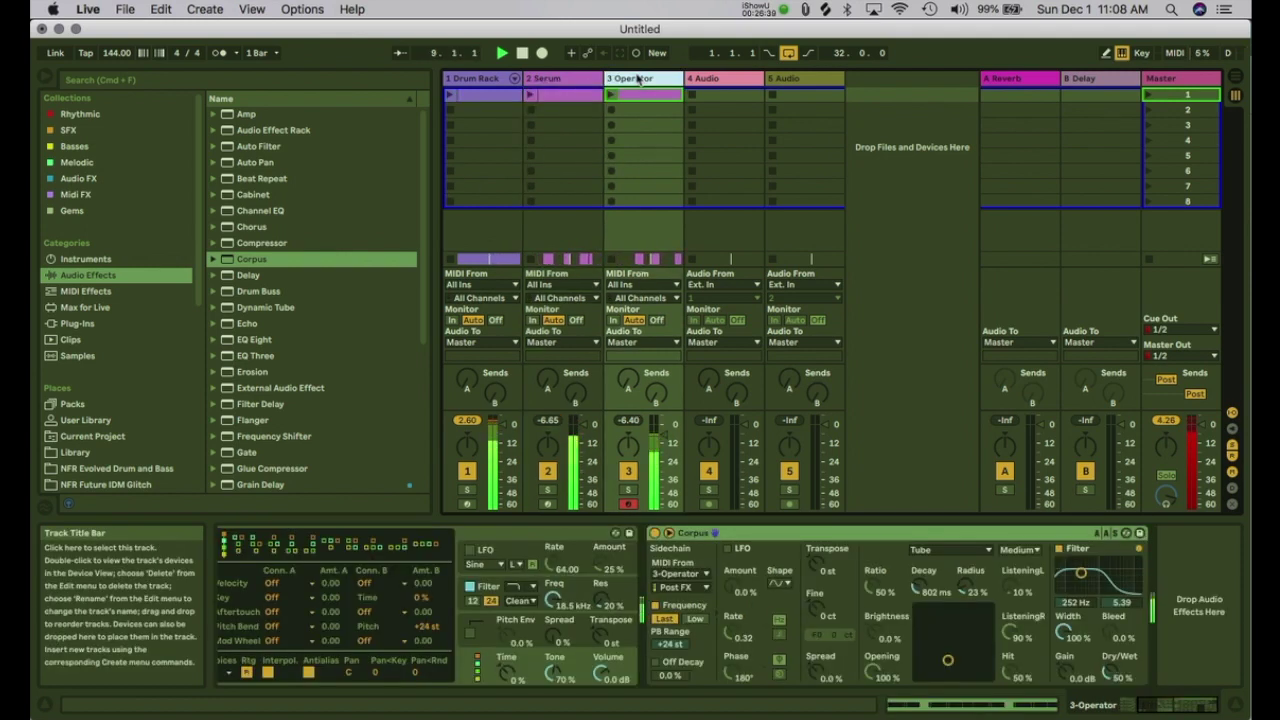
{"action": "key", "text": "super+d"}
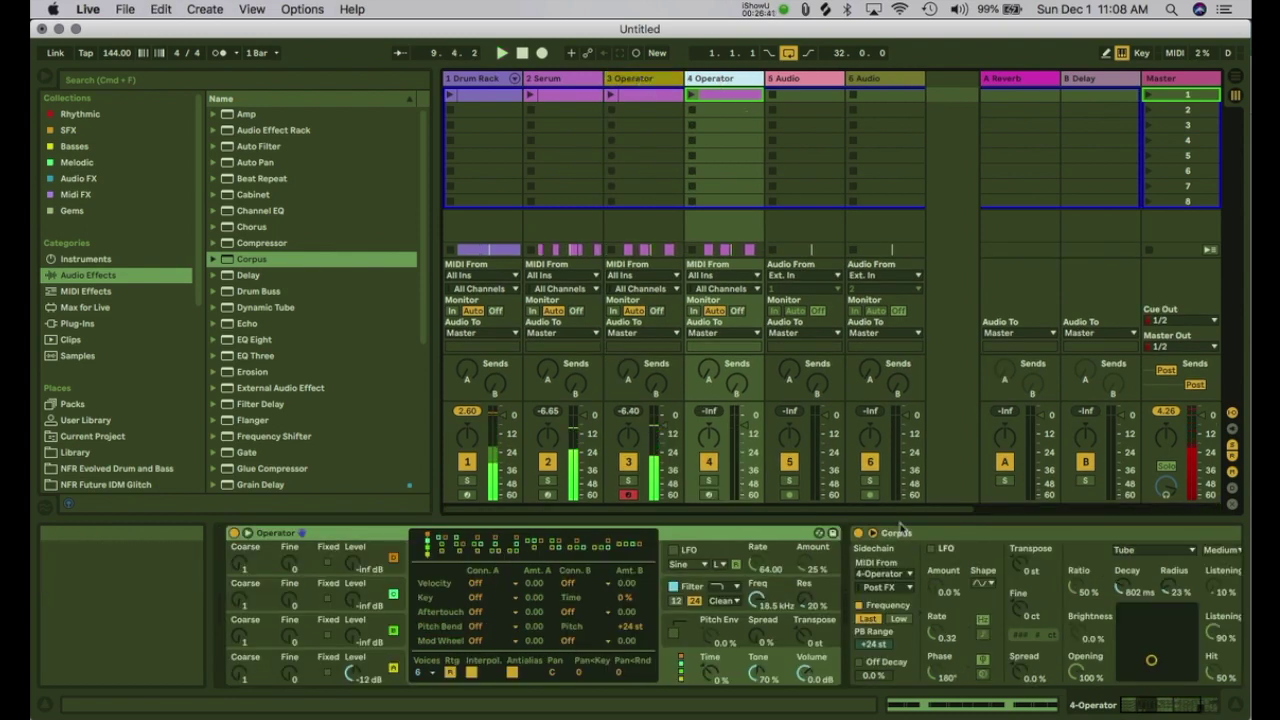
{"action": "left_click", "coordinate": [893, 536]}
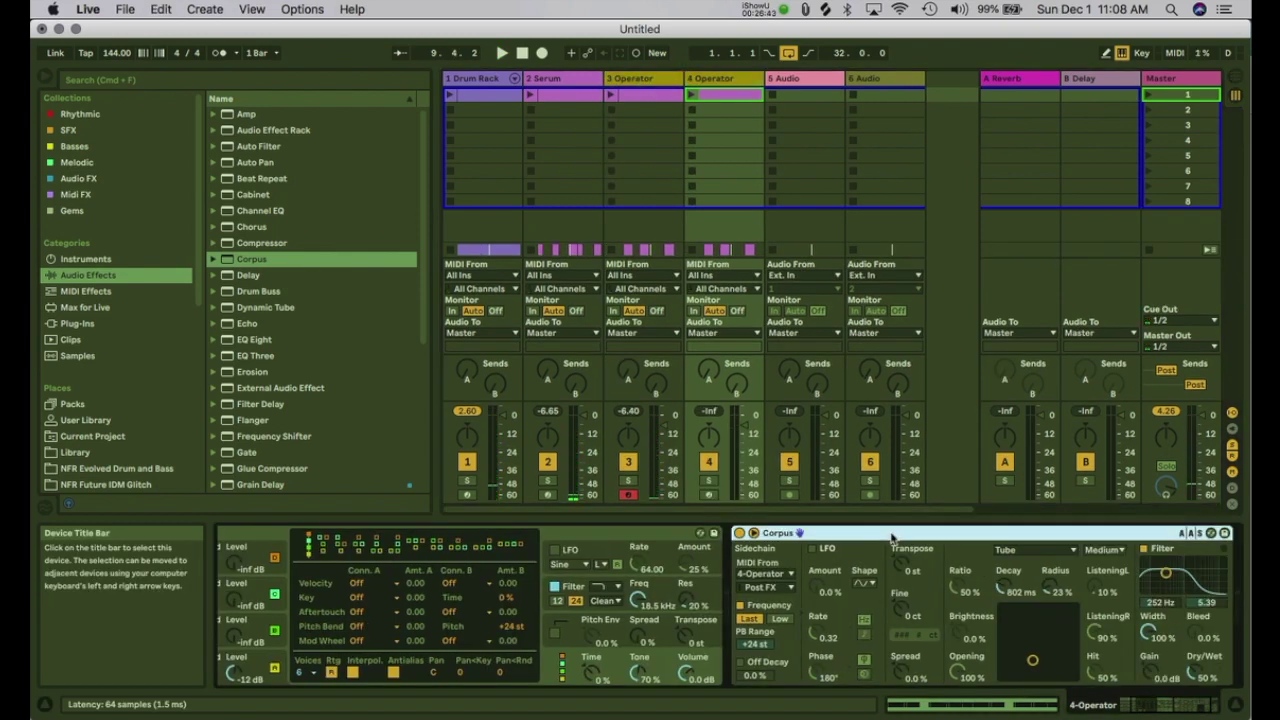
{"action": "key", "text": "Delete"}
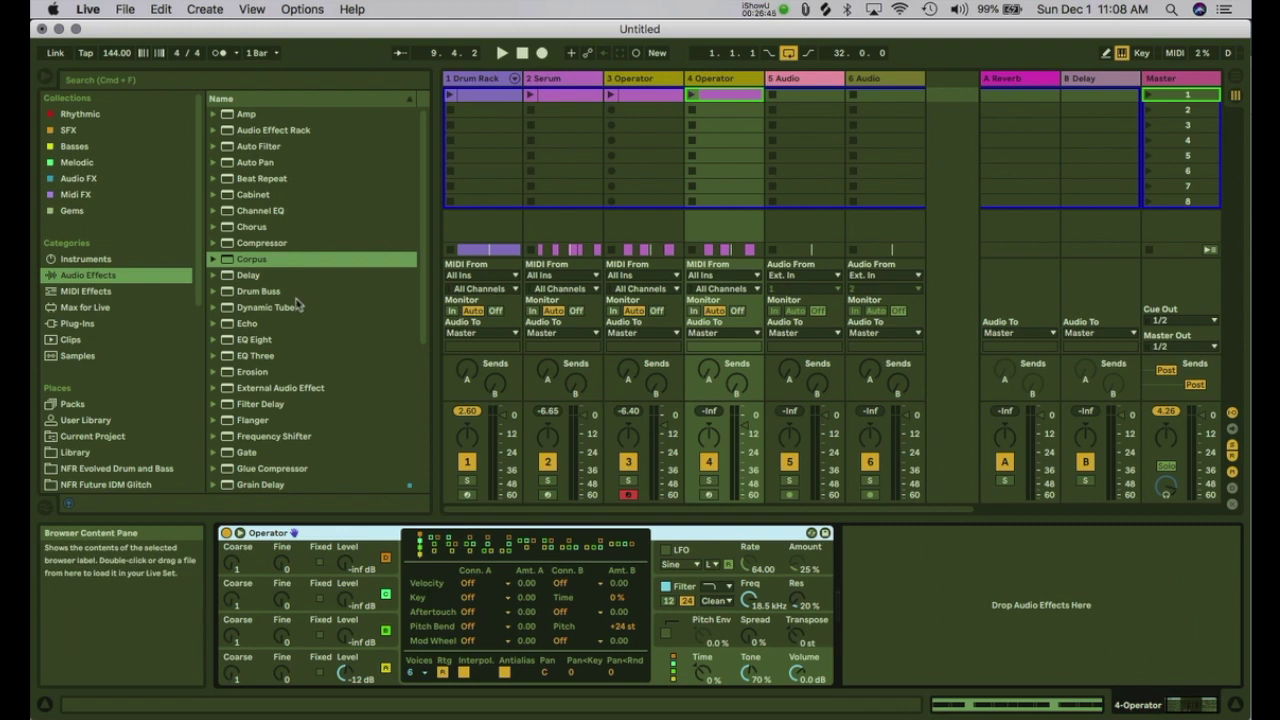
Step: Add a Vocoder to the 4 Operator track with an External carrier taking audio from 4-Operator, and play it back
{"action": "scroll", "coordinate": [260, 300], "scroll_direction": "down", "scroll_amount": 8}
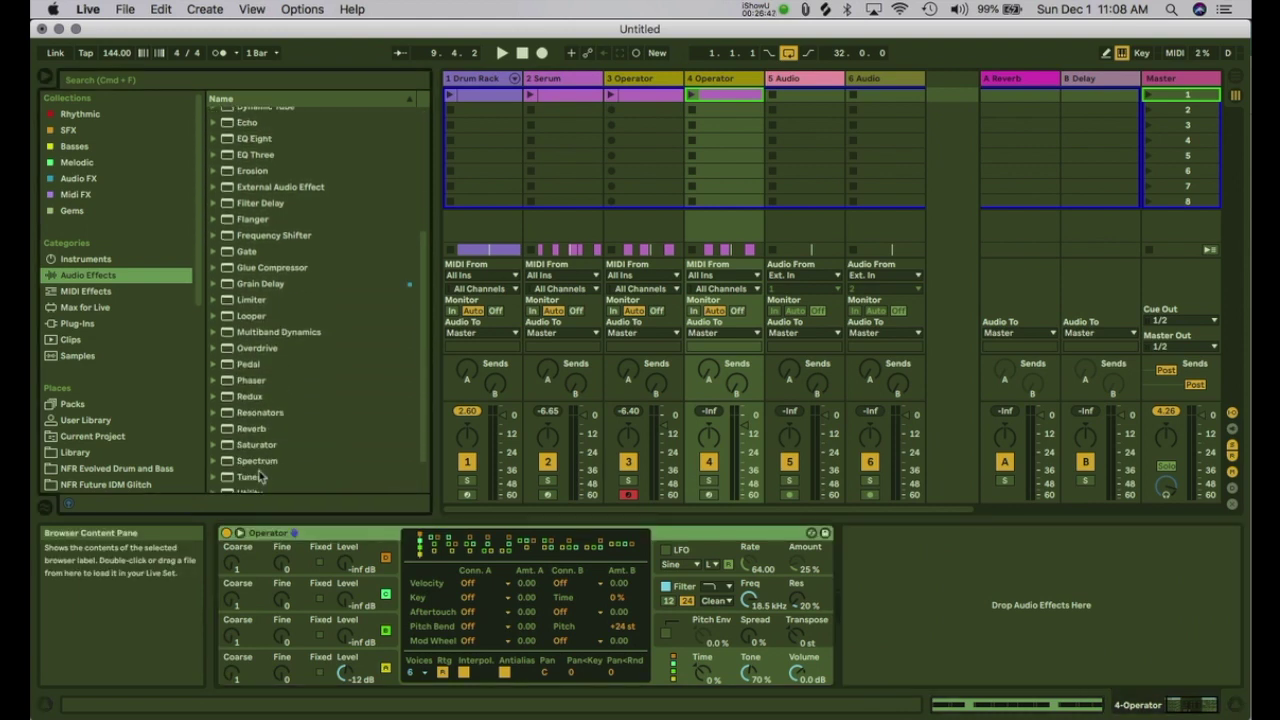
{"action": "left_click_drag", "start_coordinate": [884, 601], "coordinate": [884, 606]}
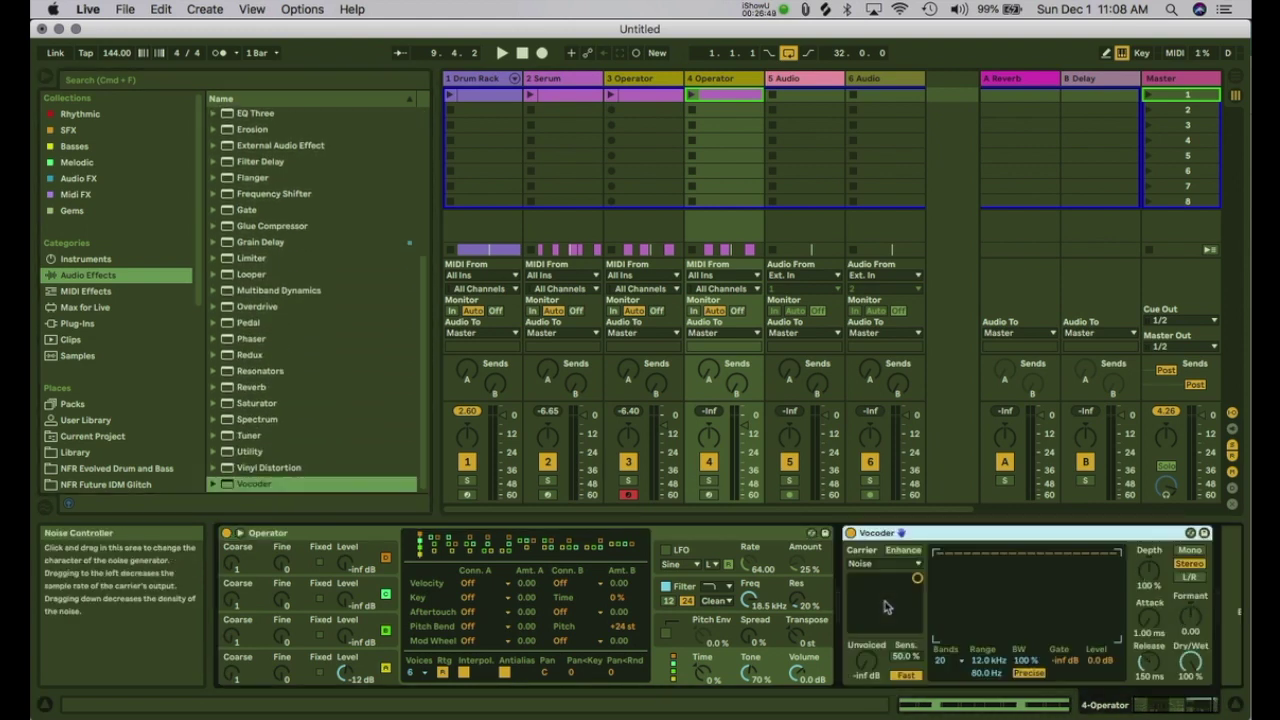
{"action": "left_click", "coordinate": [872, 565]}
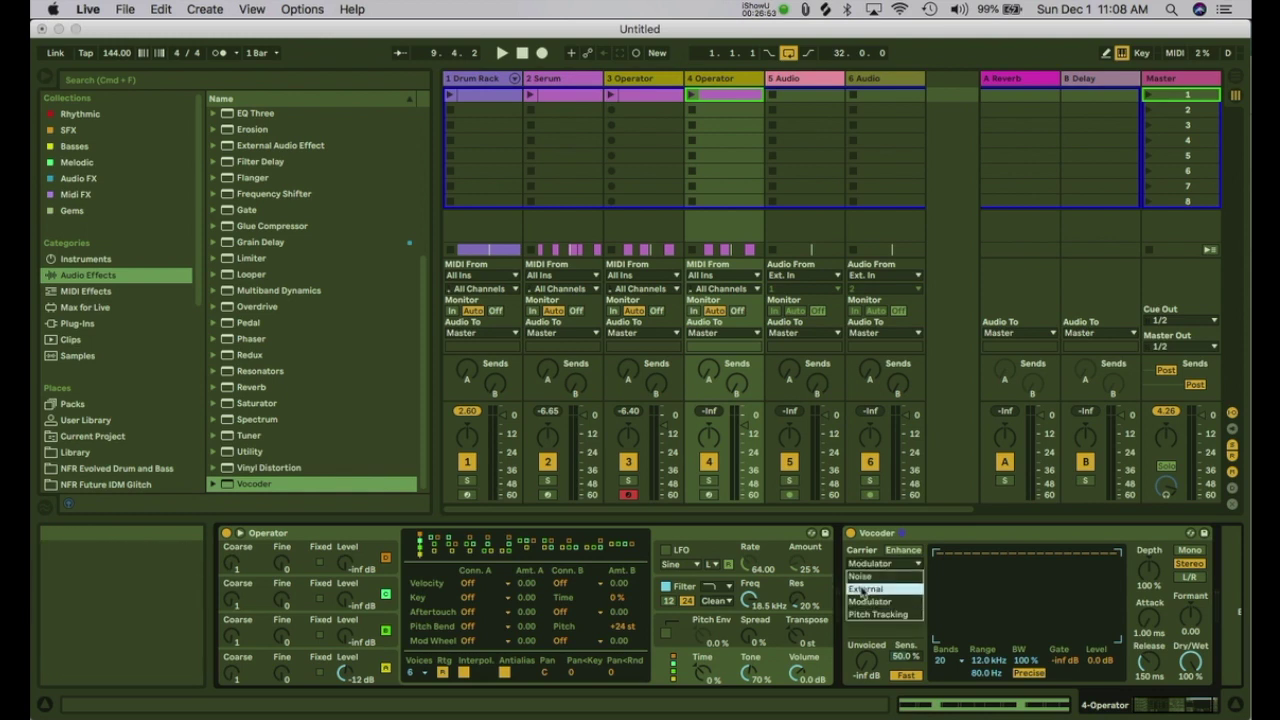
{"action": "left_click", "coordinate": [893, 589]}
{"action": "left_click", "coordinate": [880, 588]}
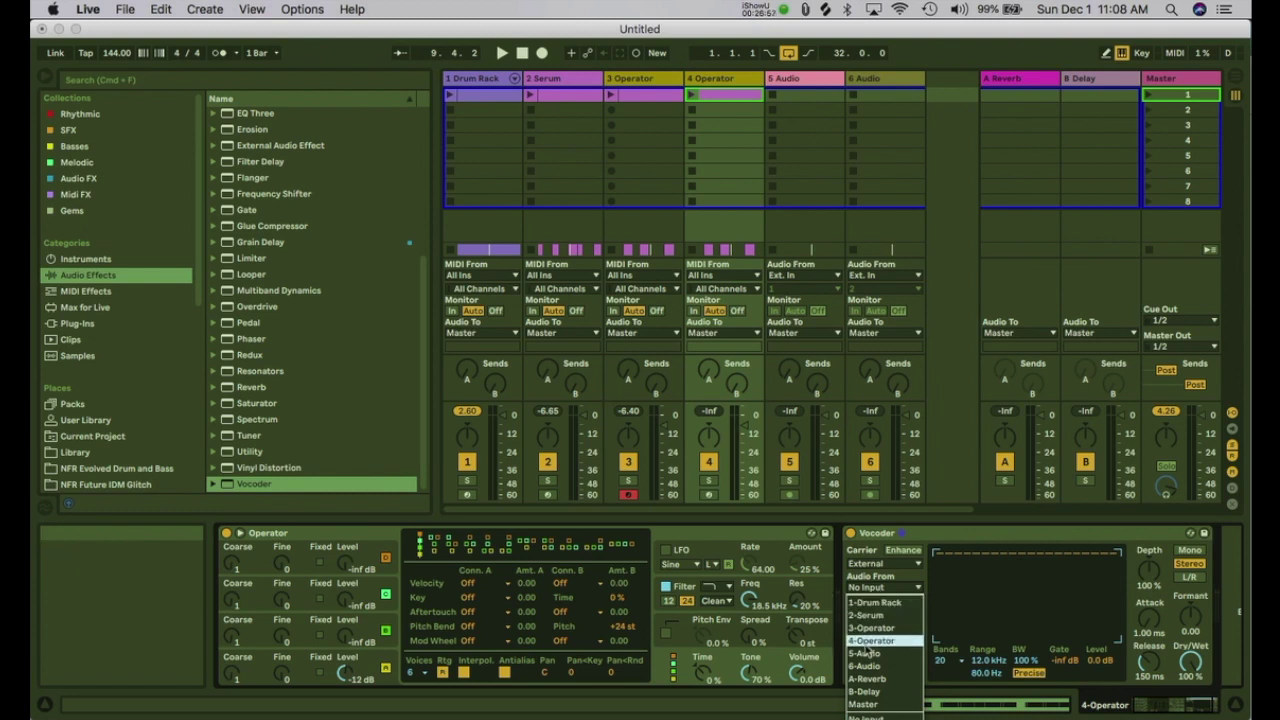
{"action": "left_click", "coordinate": [866, 642]}
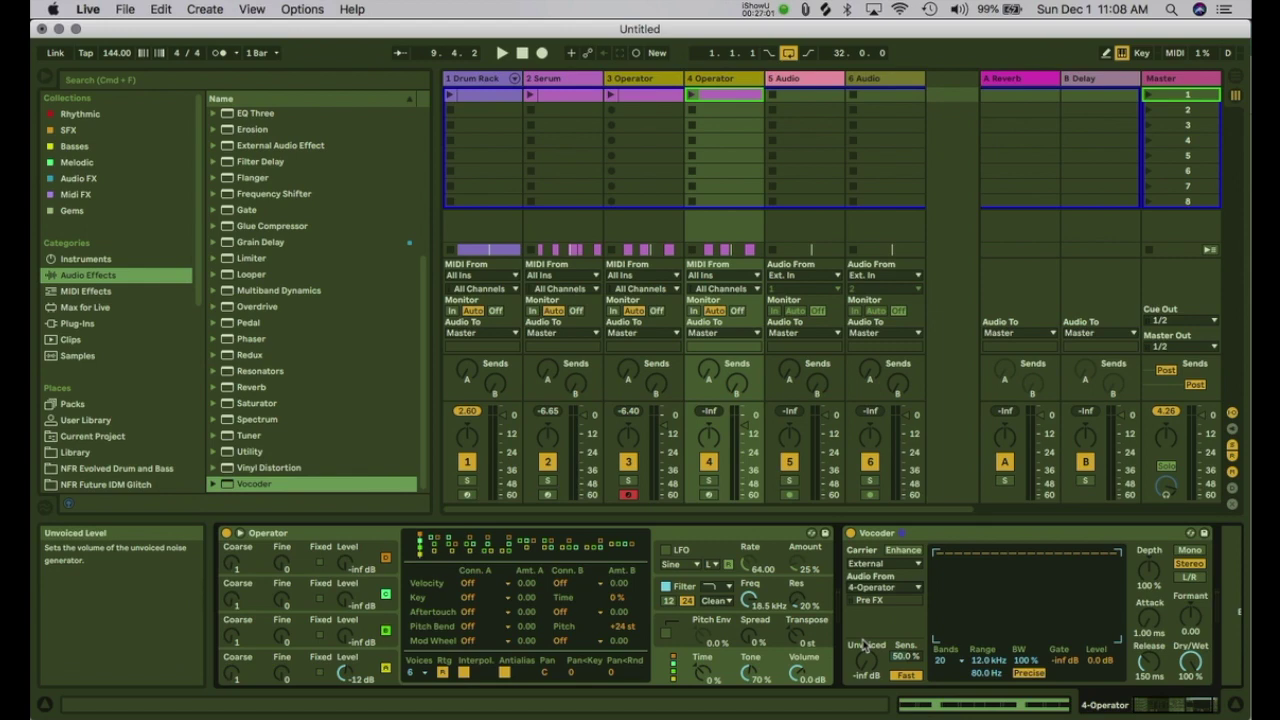
{"action": "scroll", "coordinate": [866, 646], "scroll_direction": "right", "scroll_amount": 2}
{"action": "key", "text": "space"}
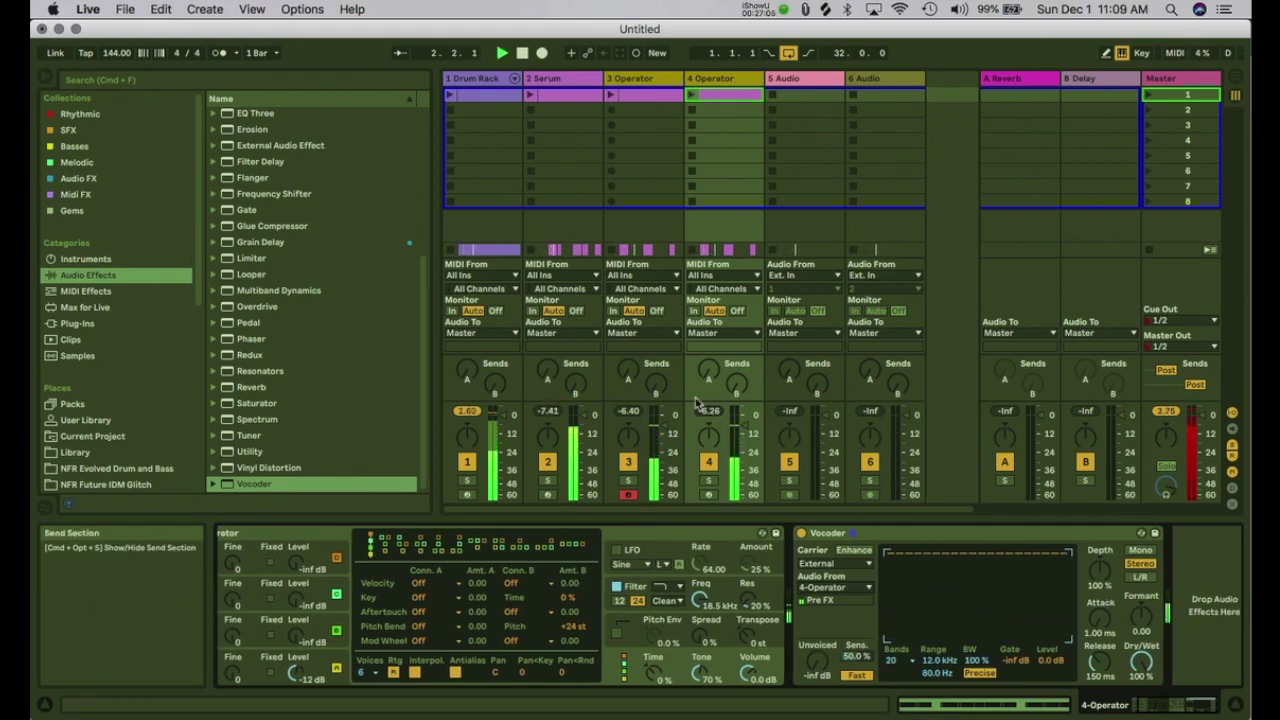
Step: In the arrangement, deactivate the 3 Operator clips at 1.1.1 and 5.1.1 and the 4 Operator clip at 2.4.4
{"action": "key", "text": "Tab"}
{"action": "left_click_drag", "start_coordinate": [449, 104], "coordinate": [447, 274]}
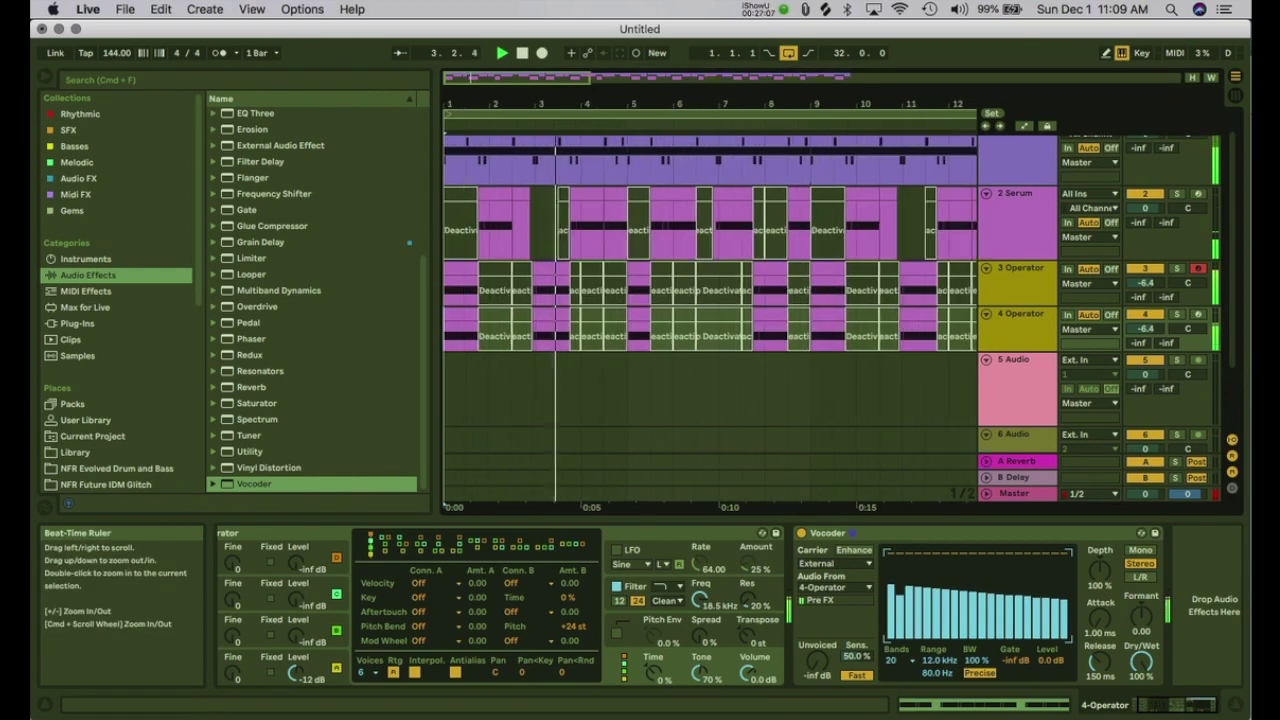
{"action": "left_click", "coordinate": [460, 332]}
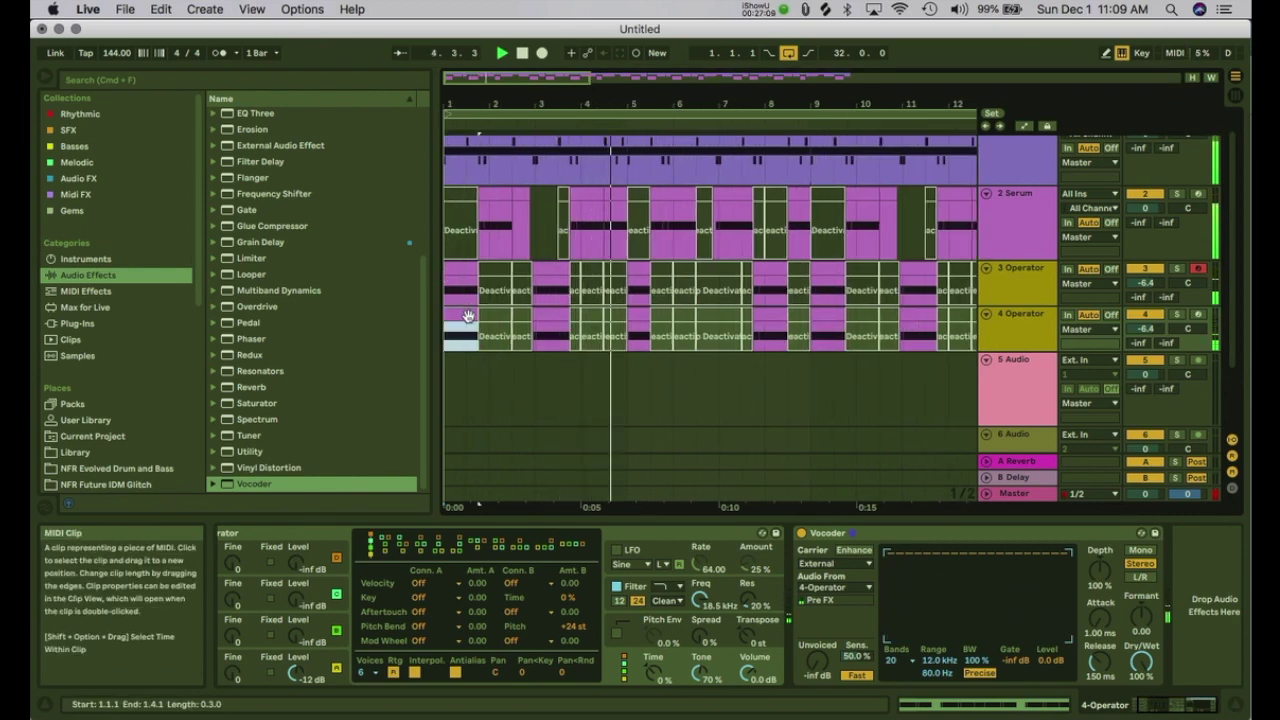
{"action": "left_click", "coordinate": [463, 270]}
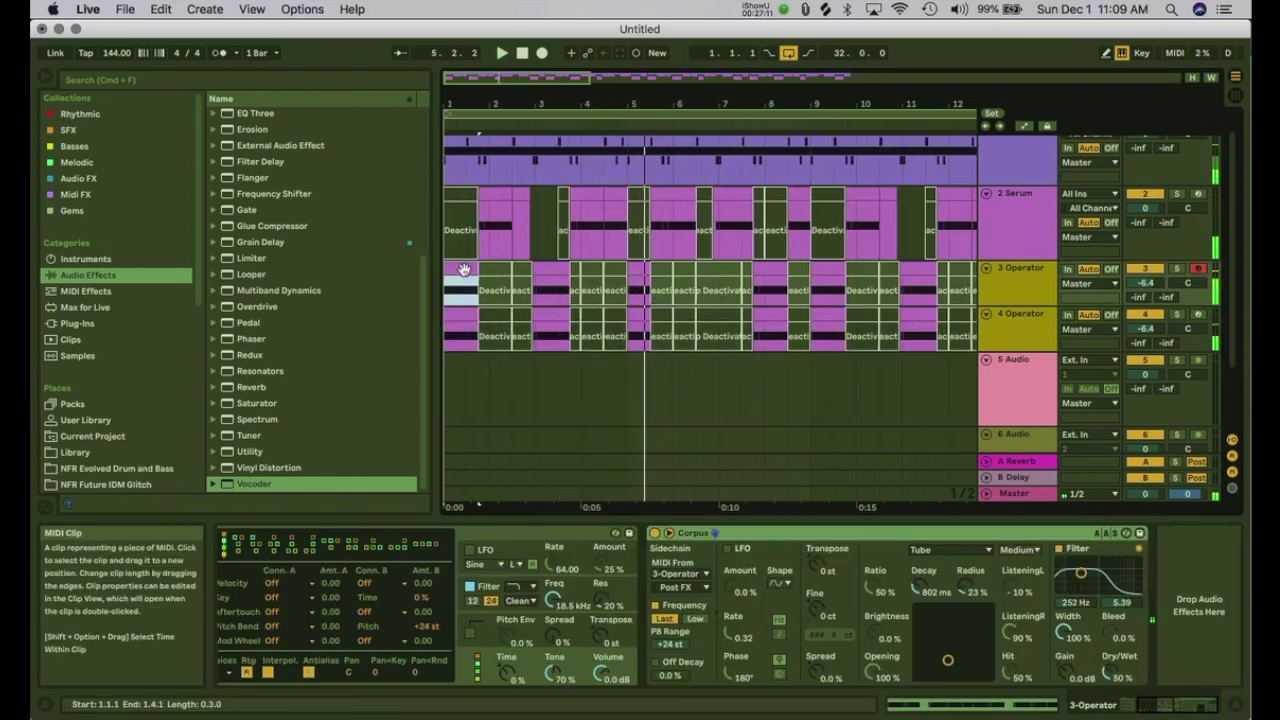
{"action": "left_click", "coordinate": [560, 312]}
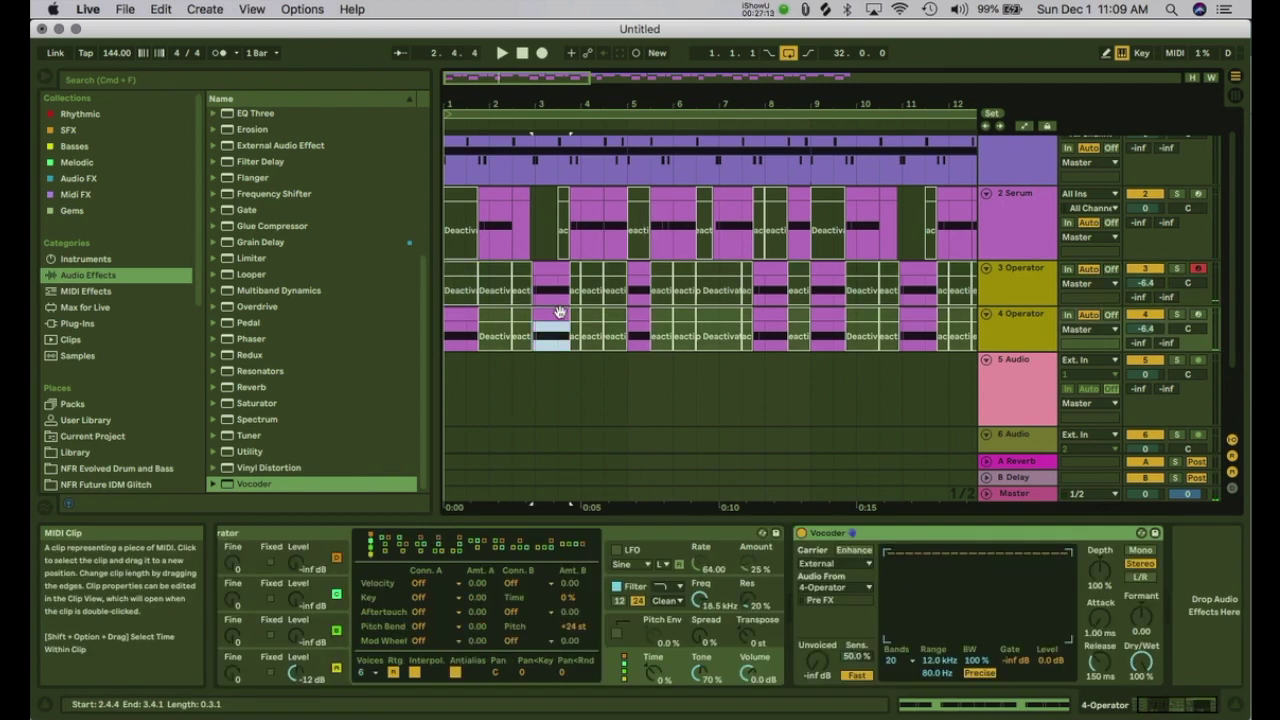
{"action": "left_click", "coordinate": [638, 284]}
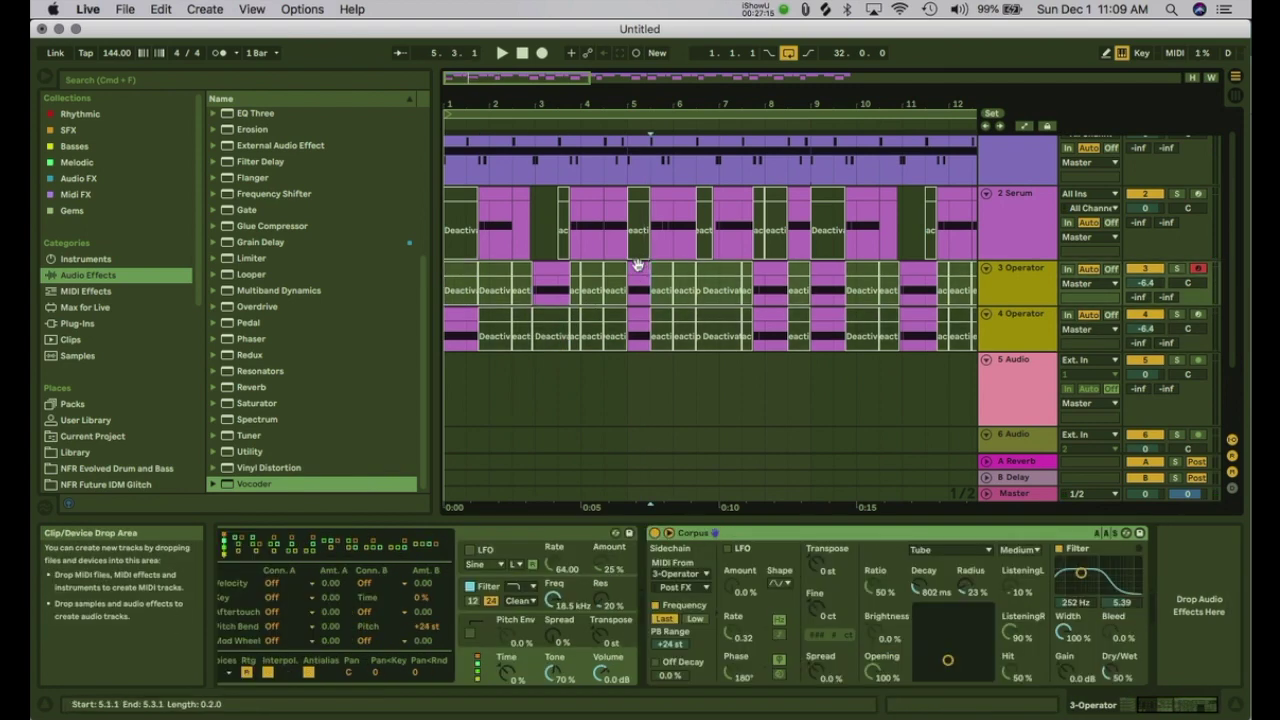
Step: Deactivate the 4 Operator clips at 7.4.1 and 10.4.4 and the 3 Operator clips at 9.1.1 and 13.1.1
{"action": "left_click", "coordinate": [767, 311]}
{"action": "left_click", "coordinate": [826, 282]}
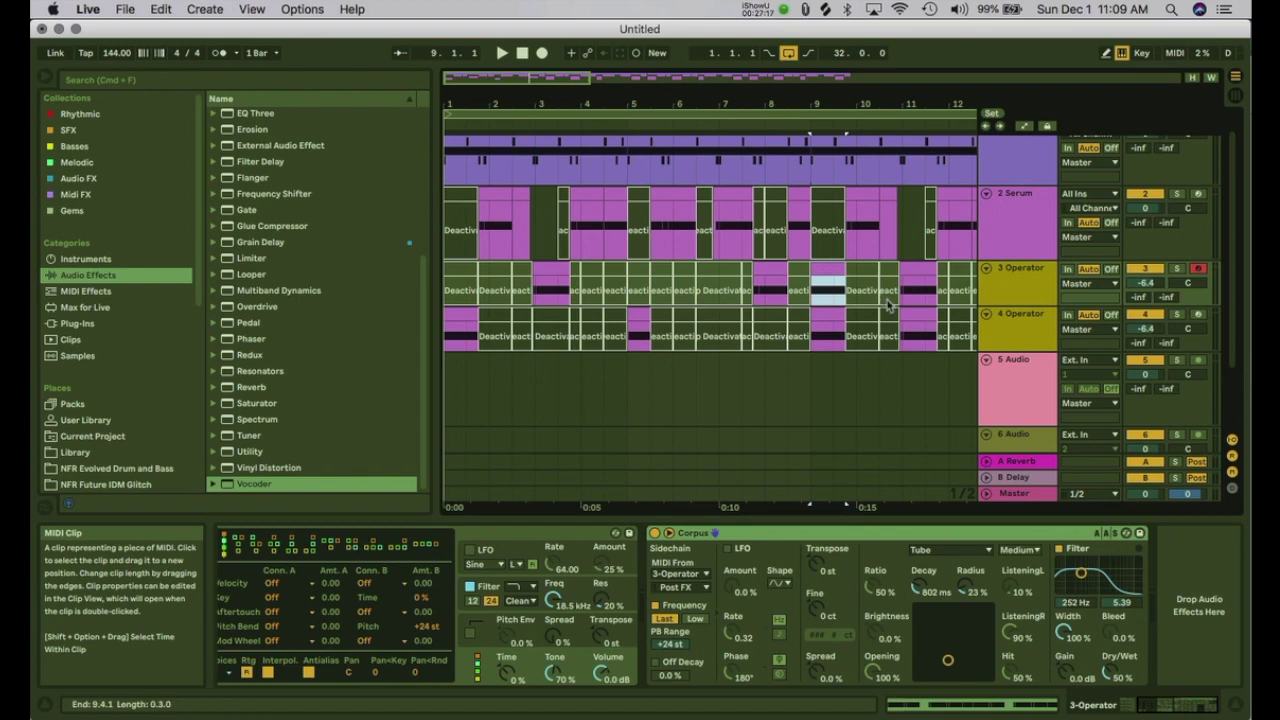
{"action": "left_click", "coordinate": [908, 310]}
{"action": "scroll", "coordinate": [905, 310], "scroll_direction": "right", "scroll_amount": 3}
{"action": "left_click", "coordinate": [790, 272]}
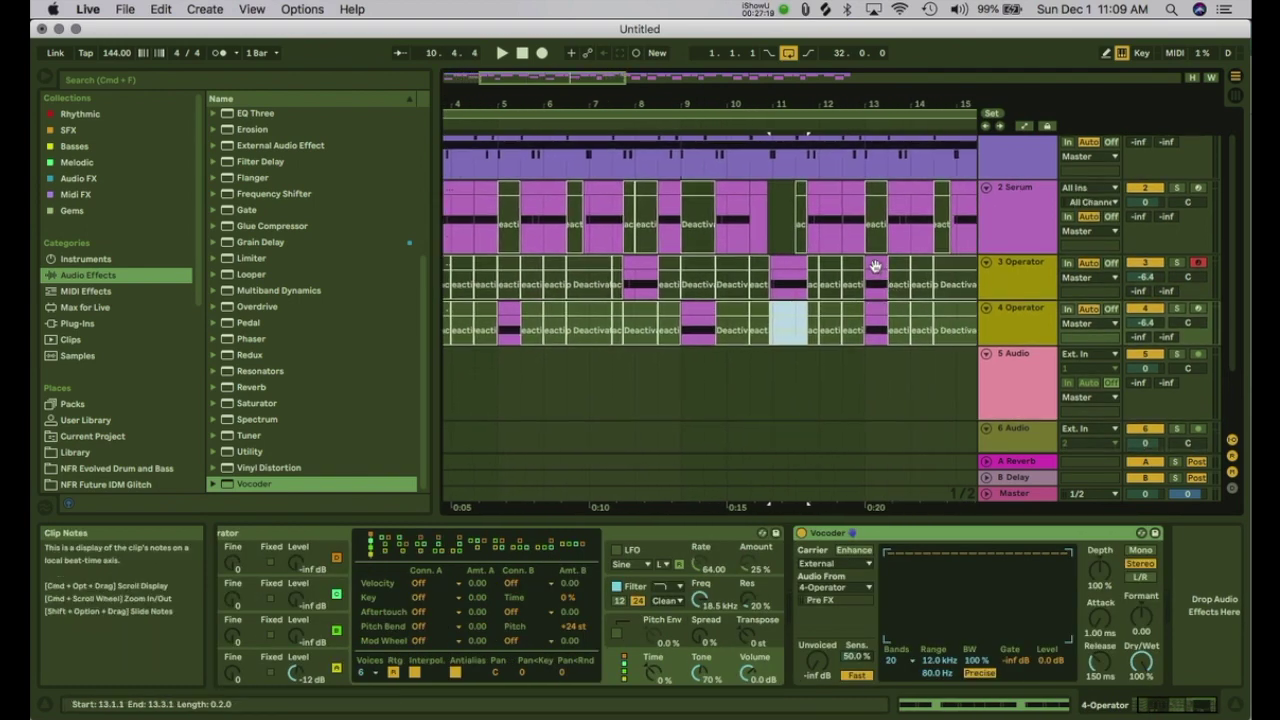
Step: Deactivate the 4 Operator clips at 15.4.1 and around bar 19, and the 3 Operator clips at 17.1.1 and bar 21
{"action": "scroll", "coordinate": [830, 285], "scroll_direction": "right", "scroll_amount": 3}
{"action": "left_click", "coordinate": [853, 299]}
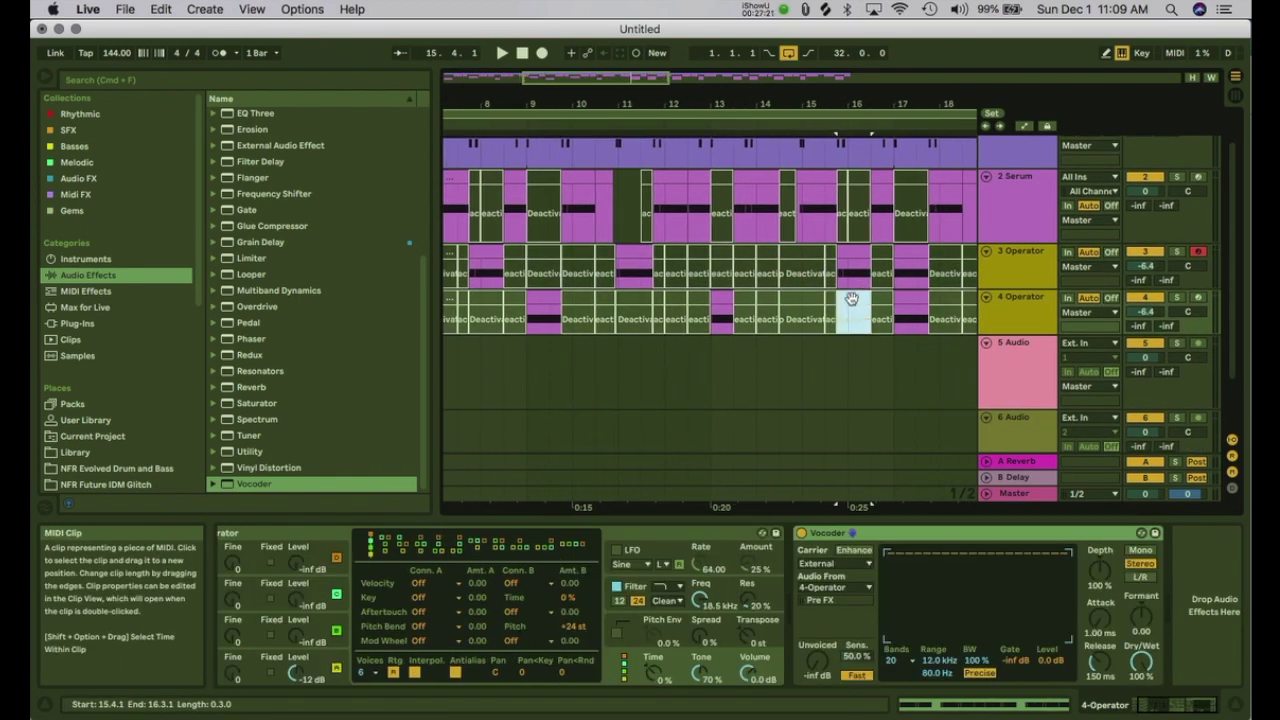
{"action": "scroll", "coordinate": [852, 299], "scroll_direction": "right", "scroll_amount": 1}
{"action": "left_click", "coordinate": [866, 290]}
{"action": "scroll", "coordinate": [840, 285], "scroll_direction": "right", "scroll_amount": 3}
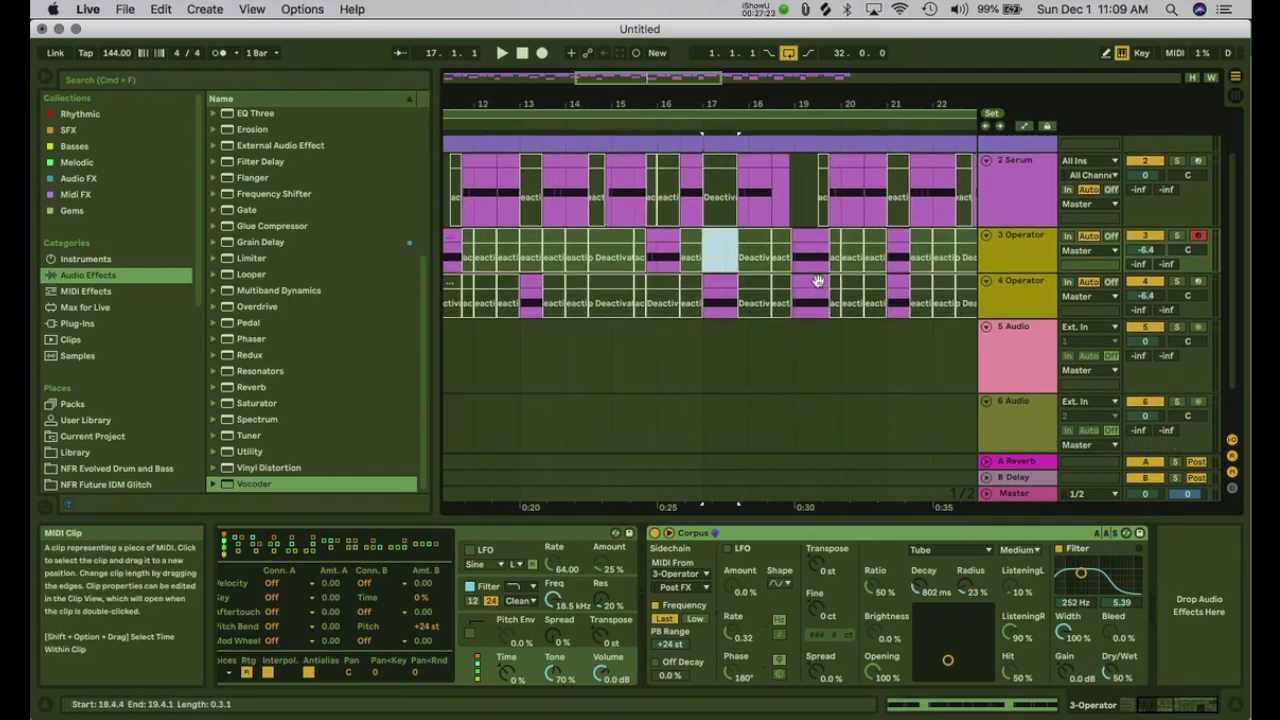
{"action": "left_click", "coordinate": [818, 282]}
{"action": "left_click", "coordinate": [898, 255]}
Step: Play the whole arrangement from bar 1 to check the alternating Operator parts
{"action": "key", "text": "minus"}
{"action": "key", "text": "minus"}
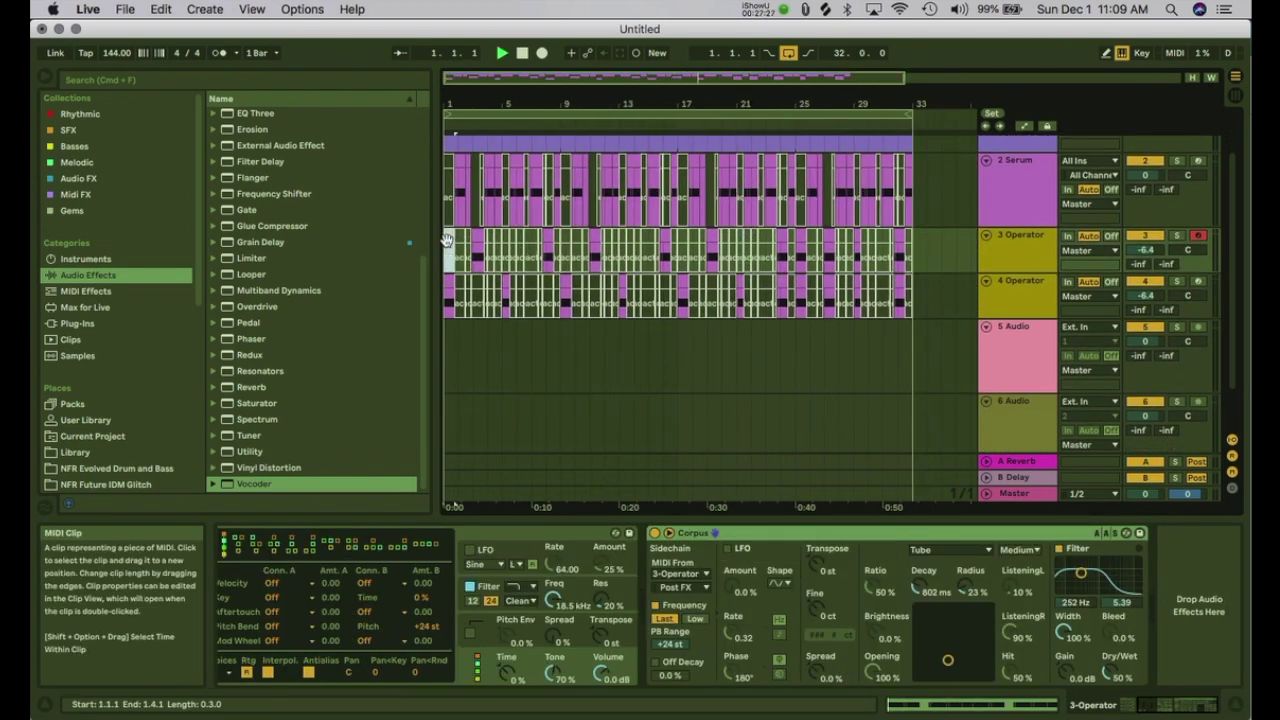
{"action": "left_click", "coordinate": [447, 238]}
{"action": "key", "text": "space"}
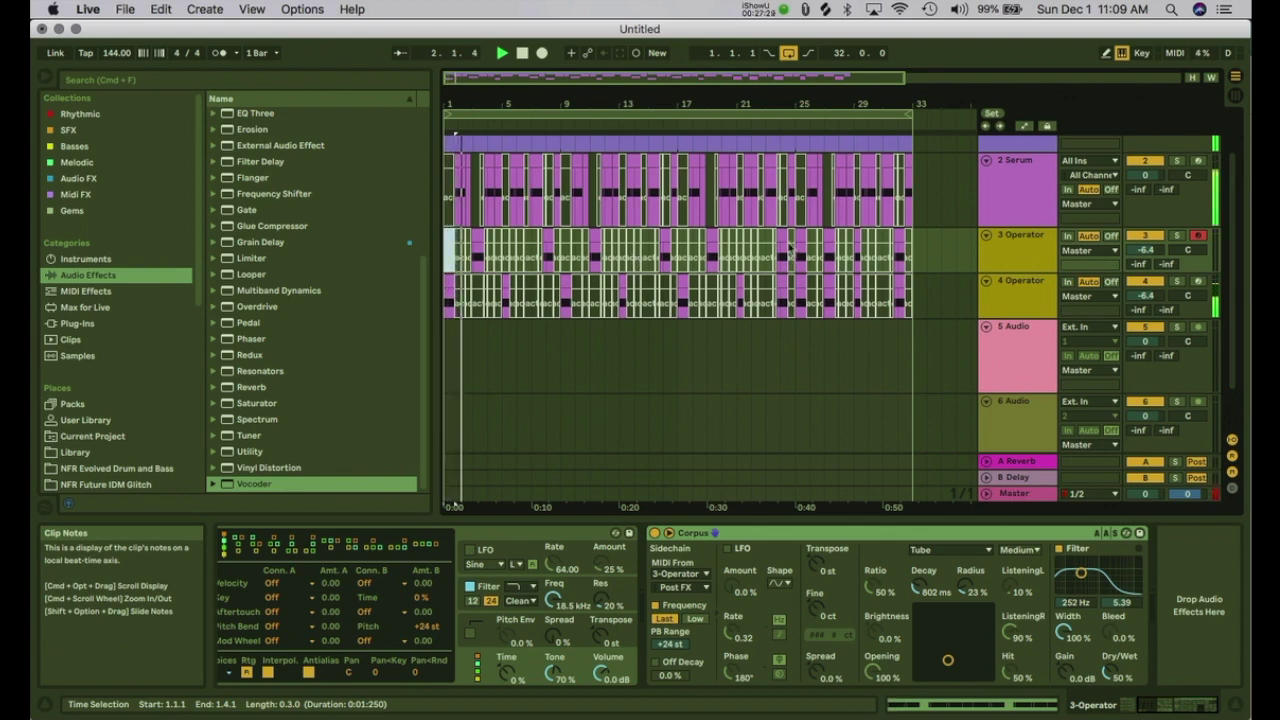
Step: Deactivate the 4 Operator clips at 23.4.1 and around bars 27 and 31, and the 3 Operator clips near bars 25 and 29
{"action": "left_click", "coordinate": [786, 283]}
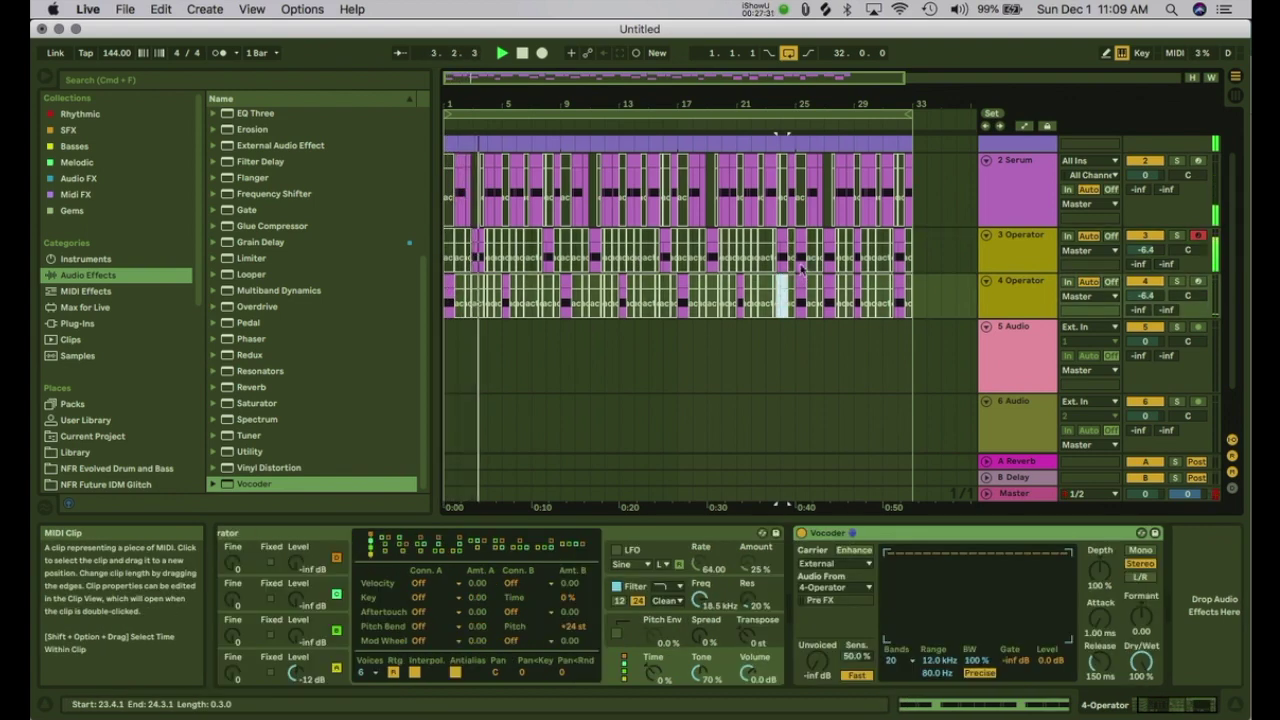
{"action": "left_click", "coordinate": [801, 238]}
{"action": "key", "text": "0"}
{"action": "left_click", "coordinate": [829, 283]}
{"action": "key", "text": "0"}
{"action": "left_click", "coordinate": [857, 236]}
{"action": "key", "text": "0"}
{"action": "left_click", "coordinate": [899, 282]}
{"action": "key", "text": "0"}
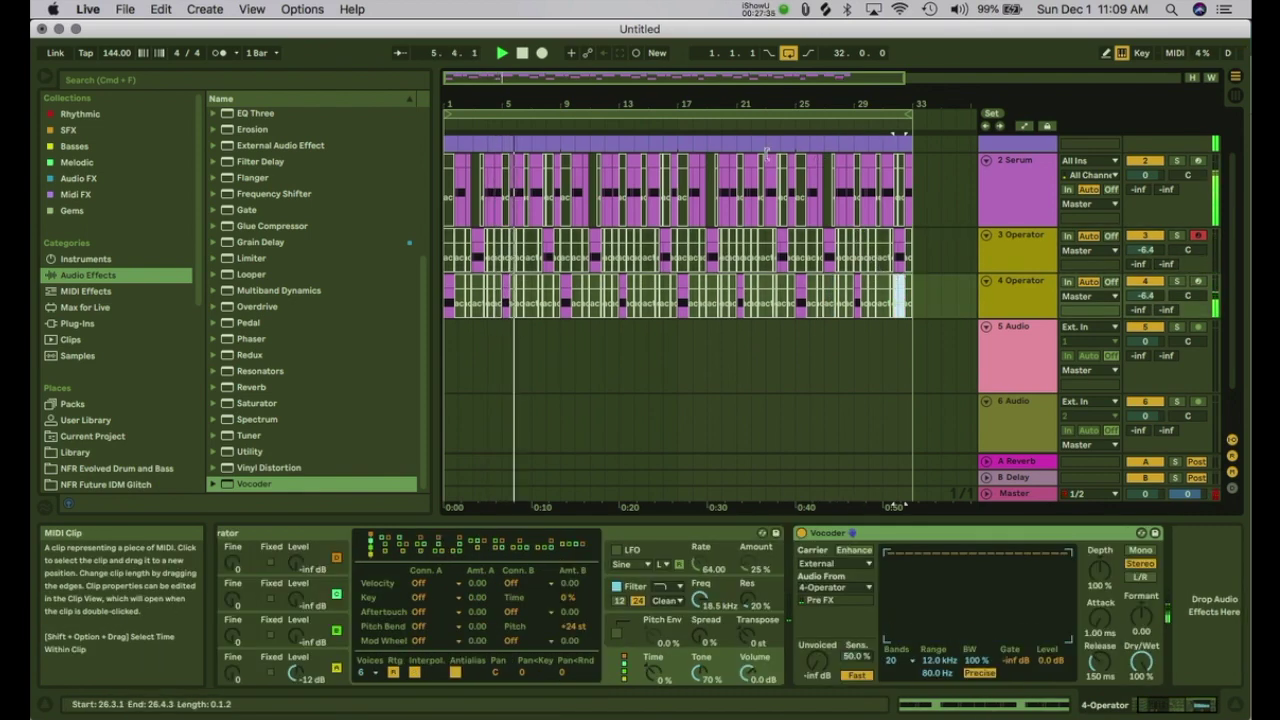
Step: Select the 4 Operator clip at 1.1.1 and set that track's Vocoder to 8 bands
{"action": "left_click_drag", "start_coordinate": [468, 101], "coordinate": [461, 275]}
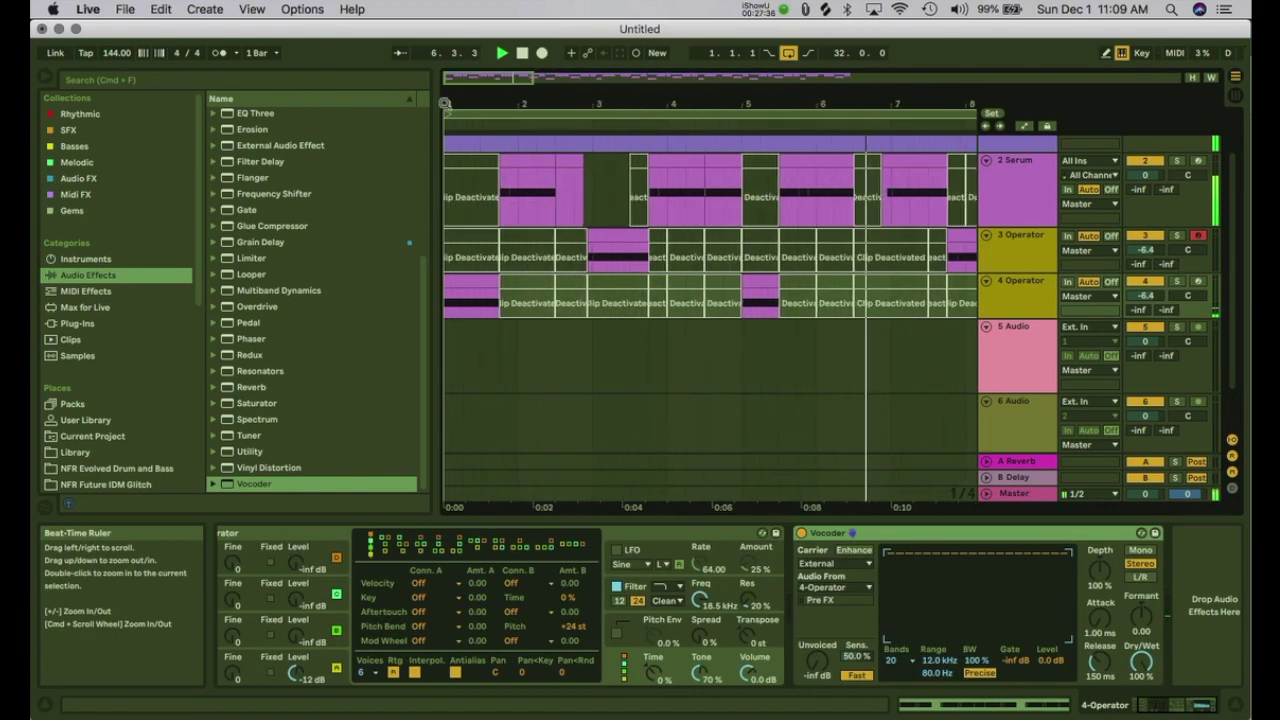
{"action": "left_click", "coordinate": [459, 283]}
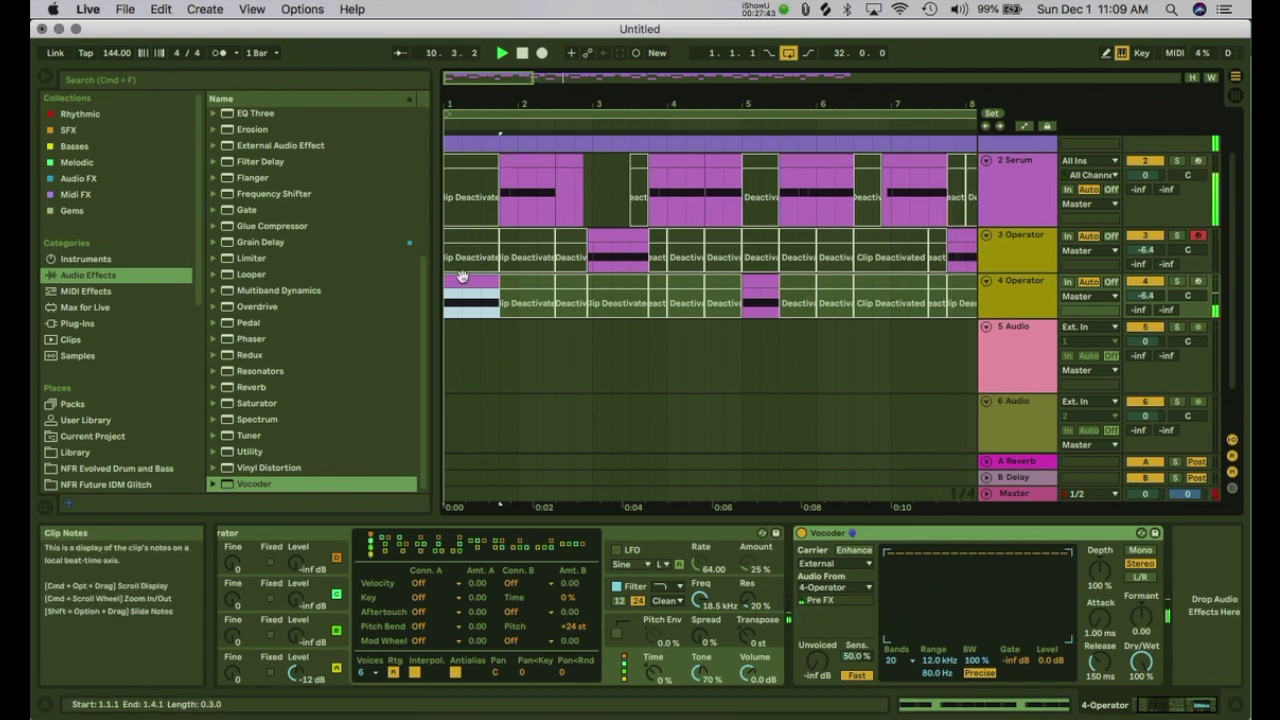
{"action": "left_click", "coordinate": [893, 661]}
{"action": "left_click", "coordinate": [892, 547]}
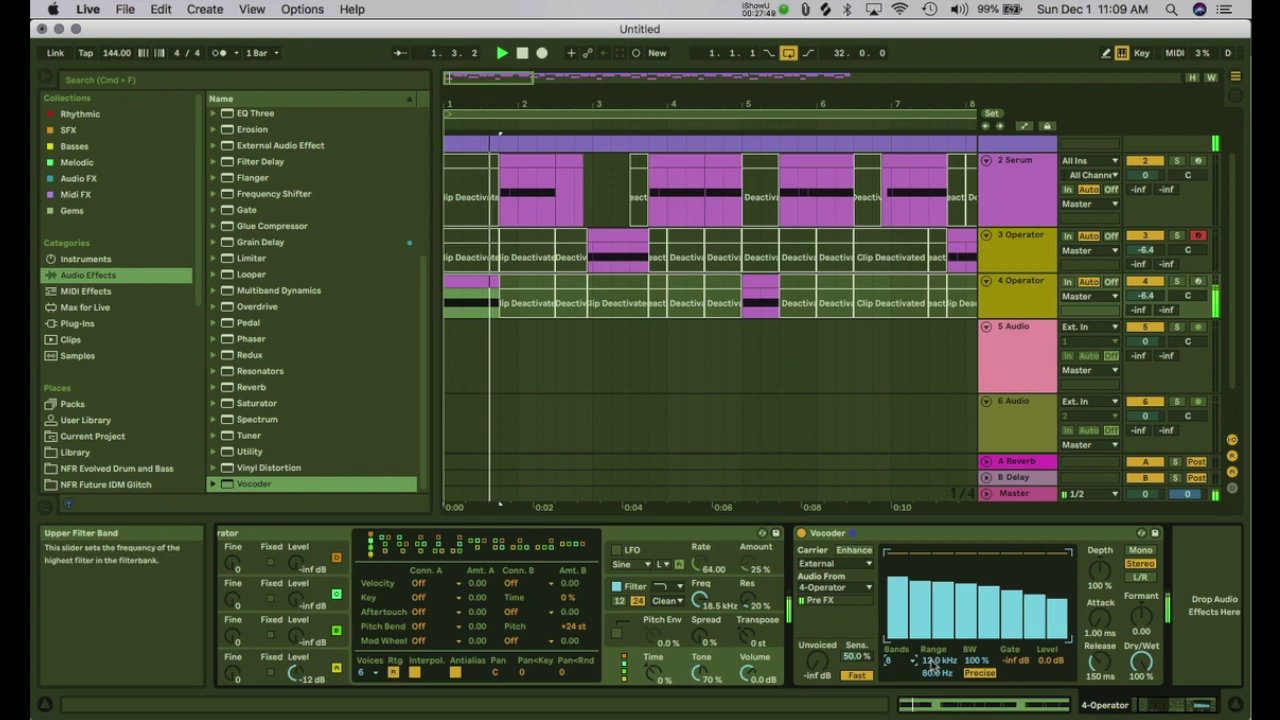
Step: Set the Vocoder's range to 215 Hz–18.0 kHz, bandwidth to 57.5% and formant shift to -27.8 while auditioning the clip
{"action": "left_click_drag", "start_coordinate": [934, 661], "coordinate": [934, 615]}
{"action": "key", "text": "space"}
{"action": "left_click_drag", "start_coordinate": [935, 672], "coordinate": [935, 655]}
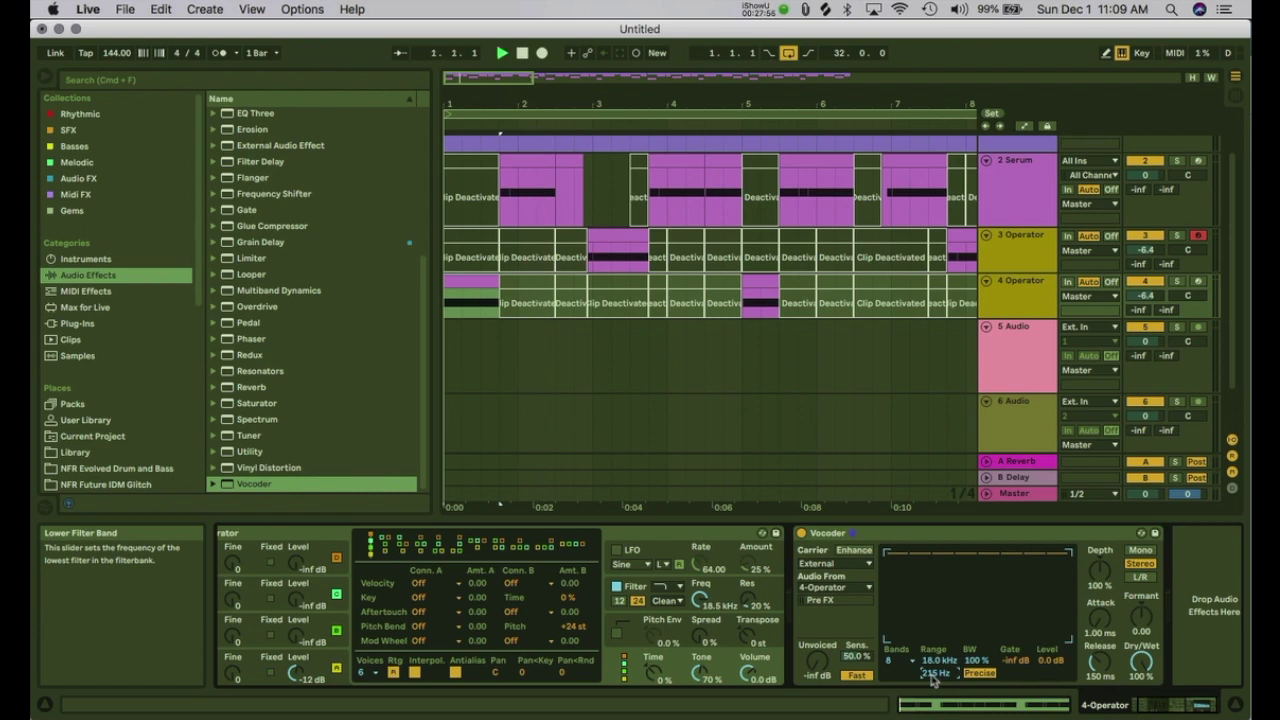
{"action": "key", "text": "space"}
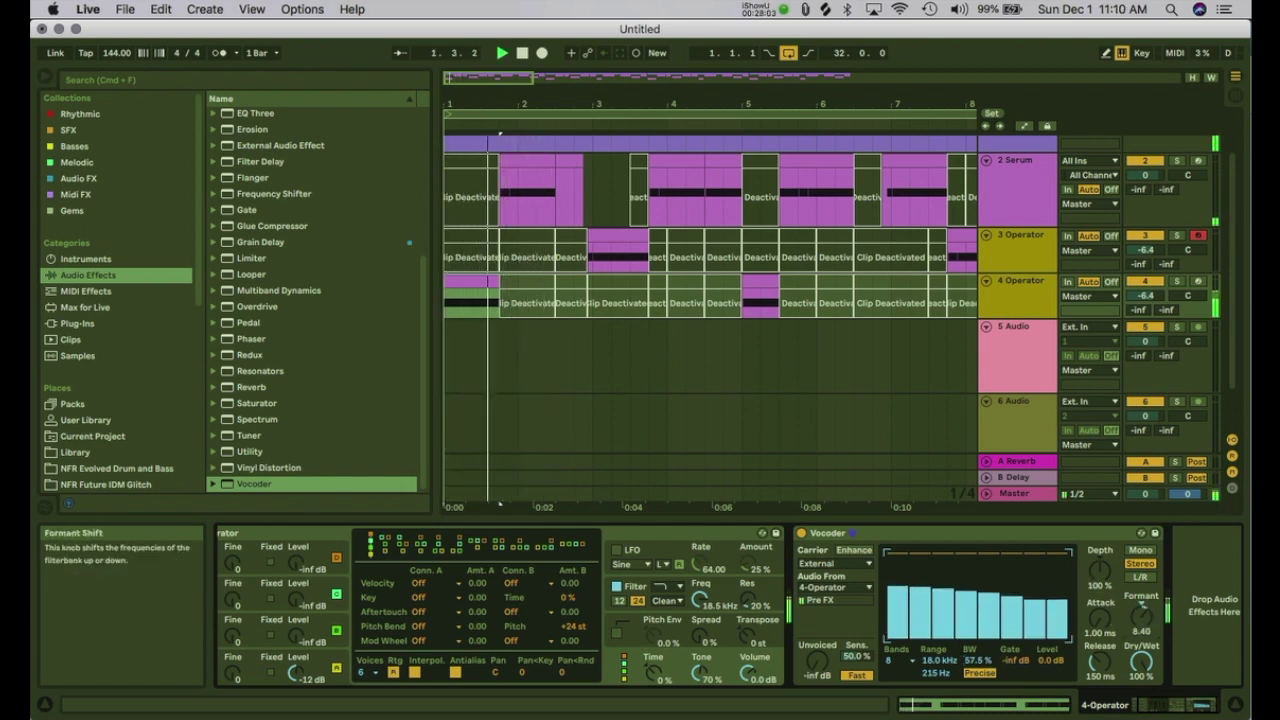
{"action": "left_click_drag", "start_coordinate": [1141, 624], "coordinate": [1141, 678]}
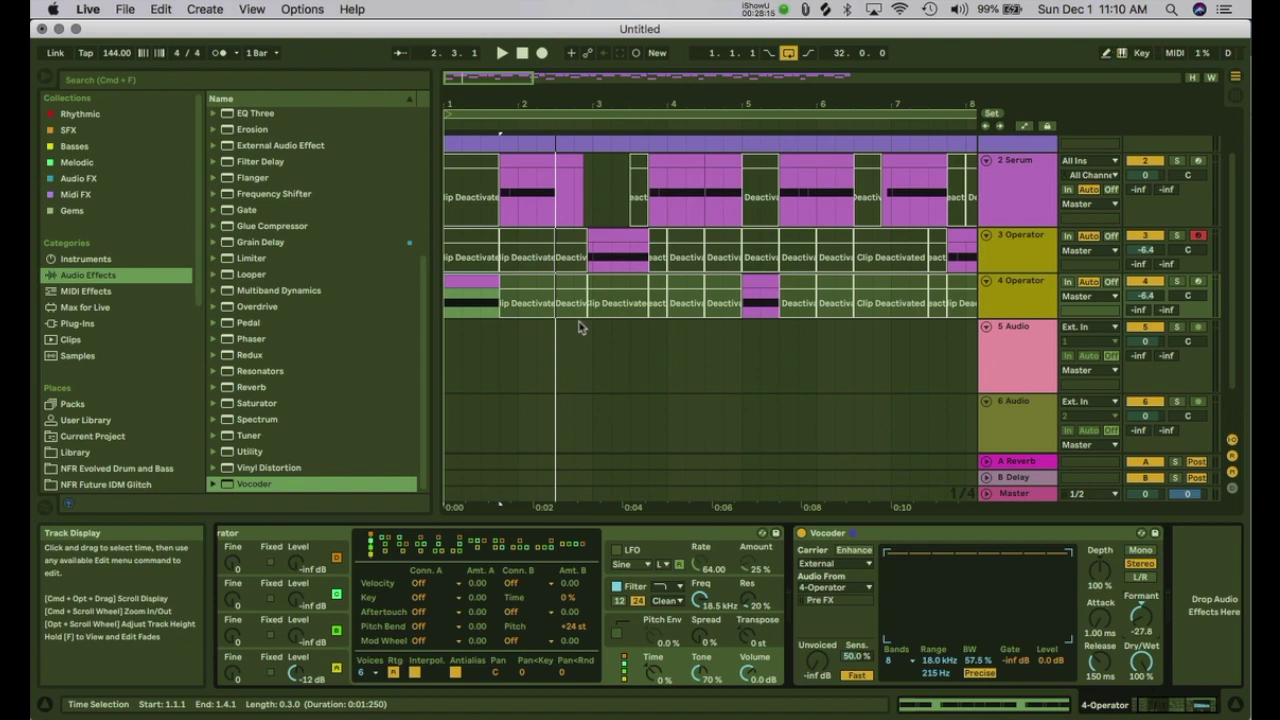
Step: Try to draw a rising and falling Formant Shift automation curve over the first 4 Operator clip, and undo it
{"action": "key", "text": "a"}
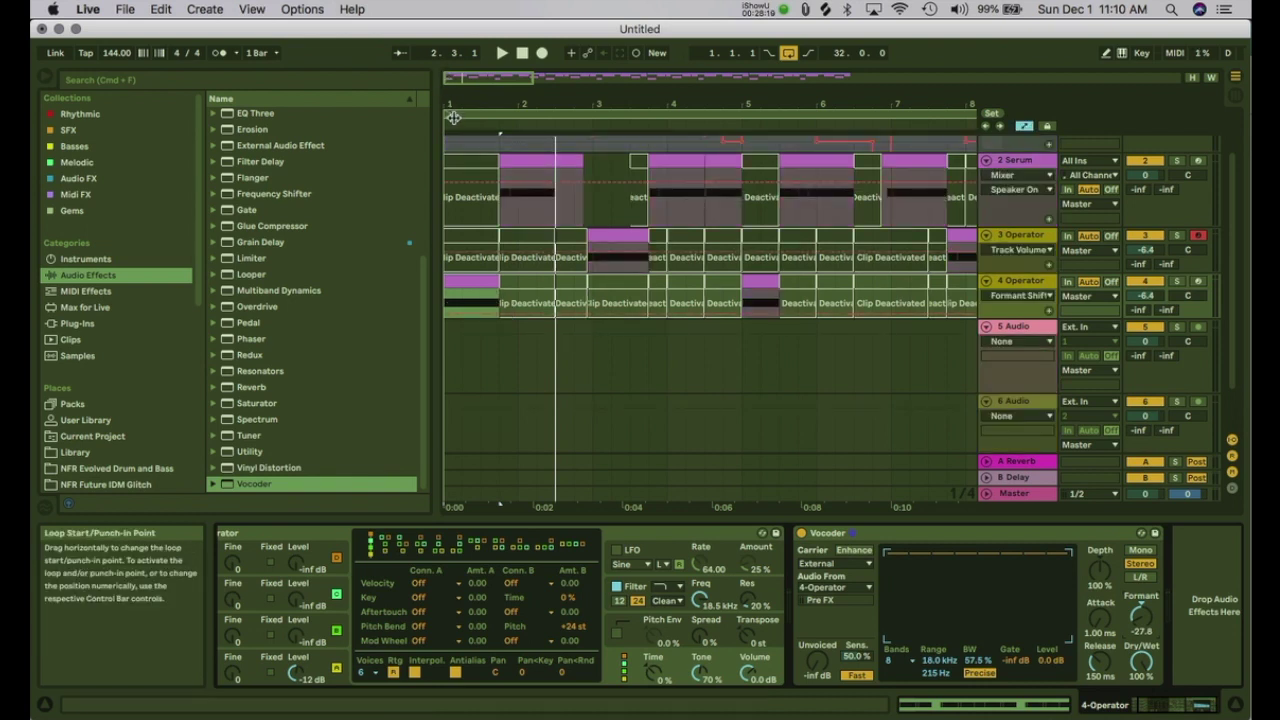
{"action": "left_click_drag", "start_coordinate": [455, 104], "coordinate": [455, 160]}
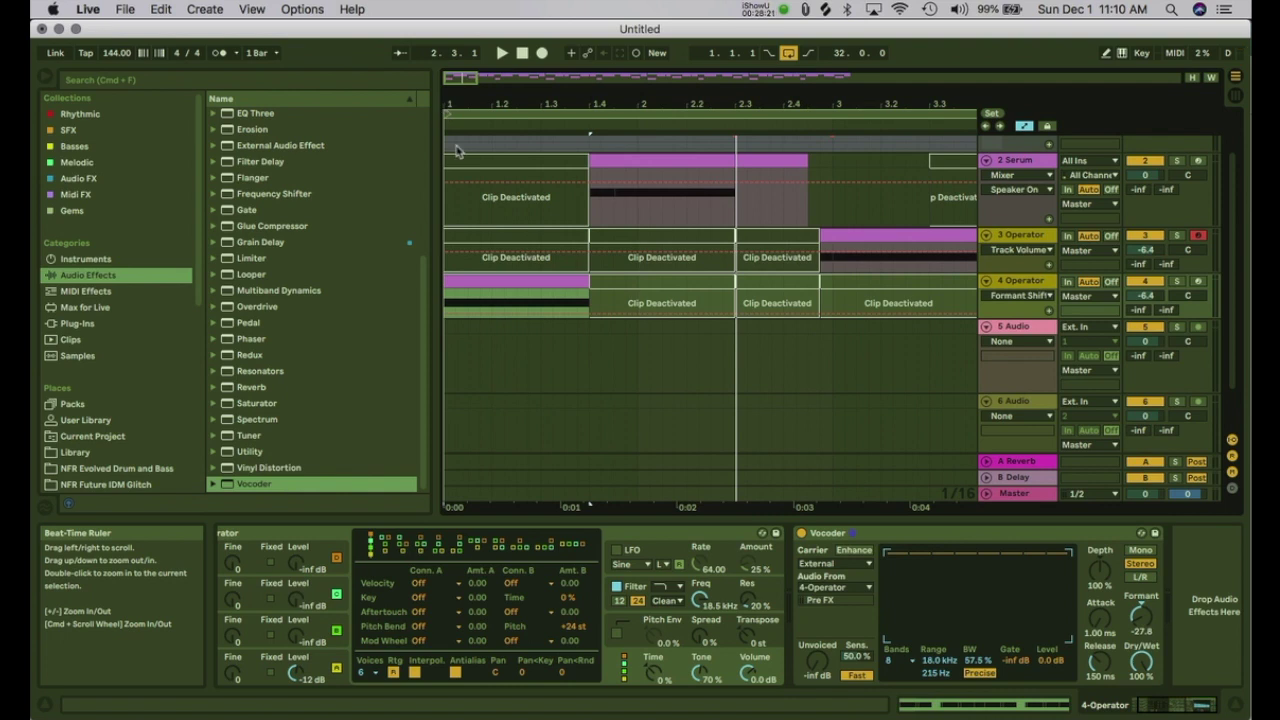
{"action": "left_click", "coordinate": [450, 315]}
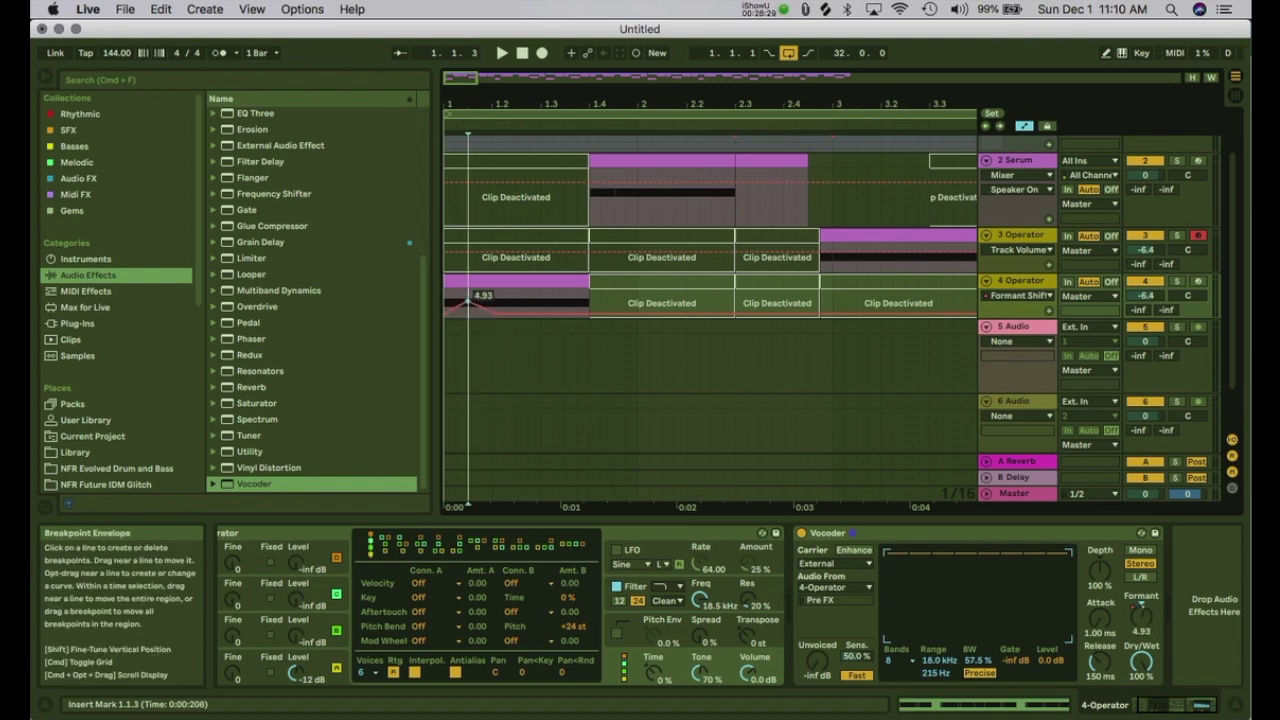
{"action": "scroll", "coordinate": [700, 300], "scroll_direction": "down", "scroll_amount": 2}
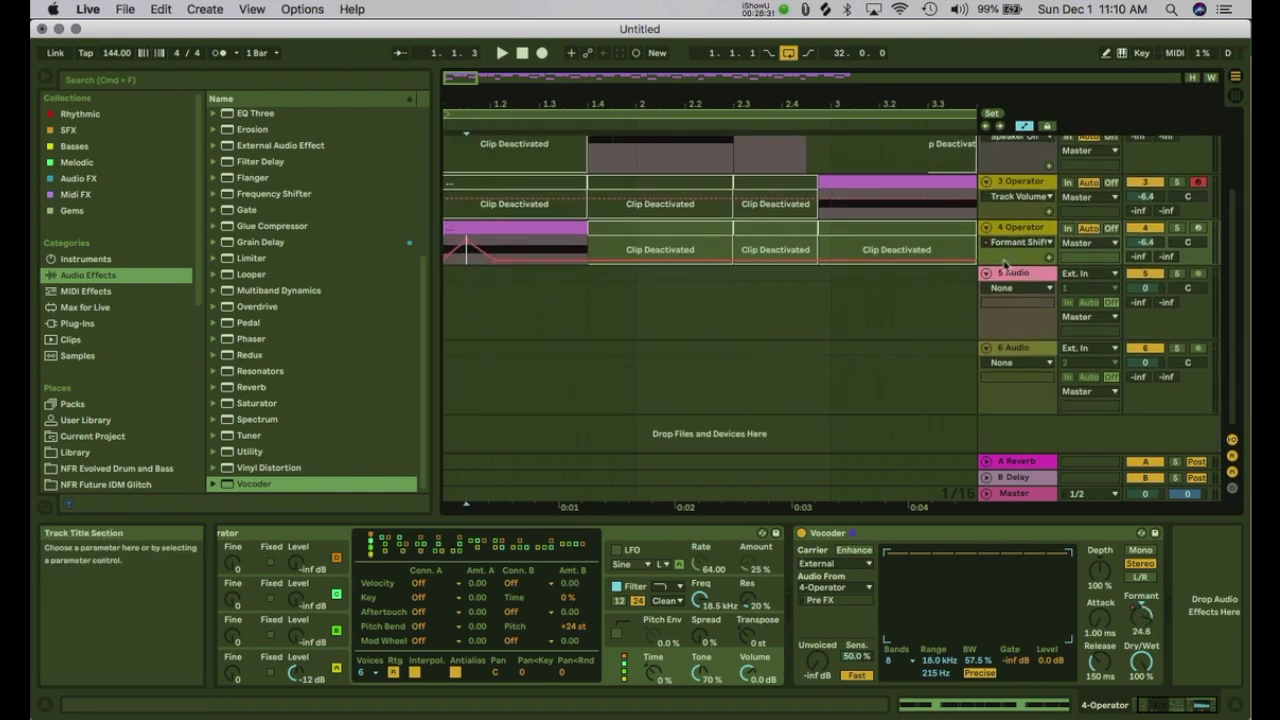
{"action": "left_click_drag", "start_coordinate": [1000, 261], "coordinate": [1000, 409]}
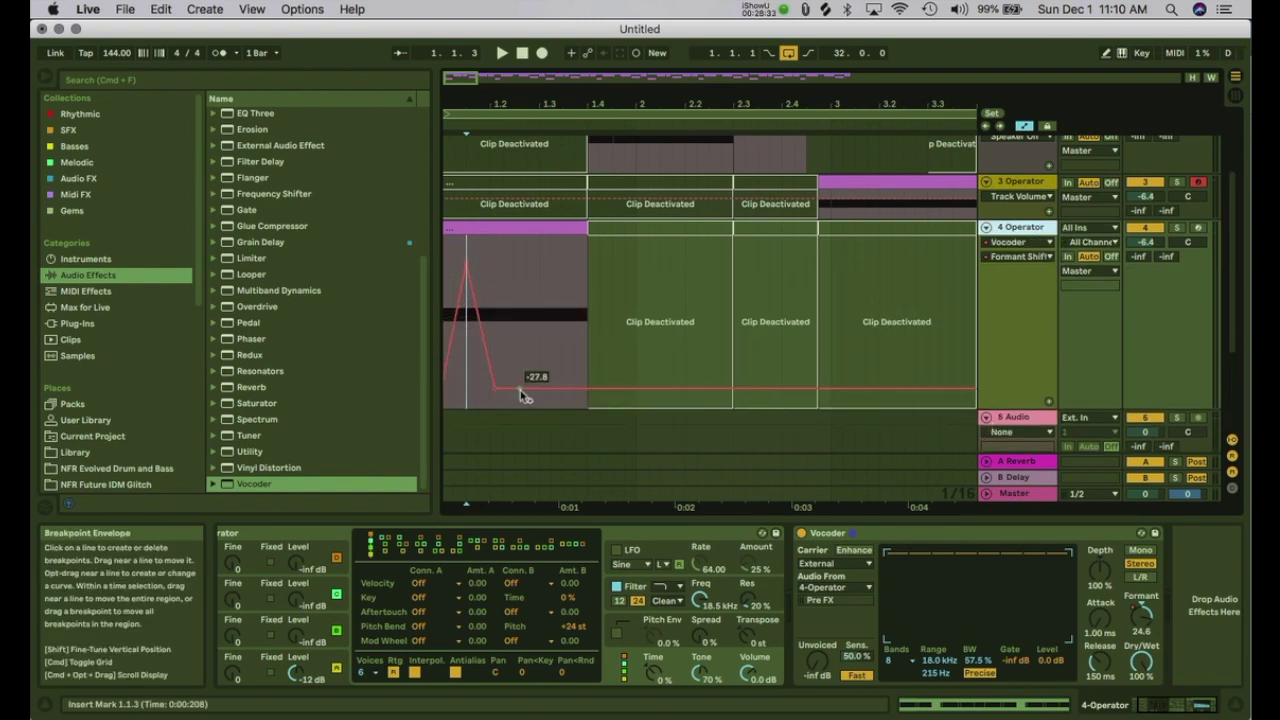
{"action": "mouse_move", "coordinate": [527, 390]}
{"action": "left_mouse_down"}
{"action": "mouse_move", "coordinate": [561, 293]}
{"action": "mouse_move", "coordinate": [588, 293]}
{"action": "left_mouse_up"}
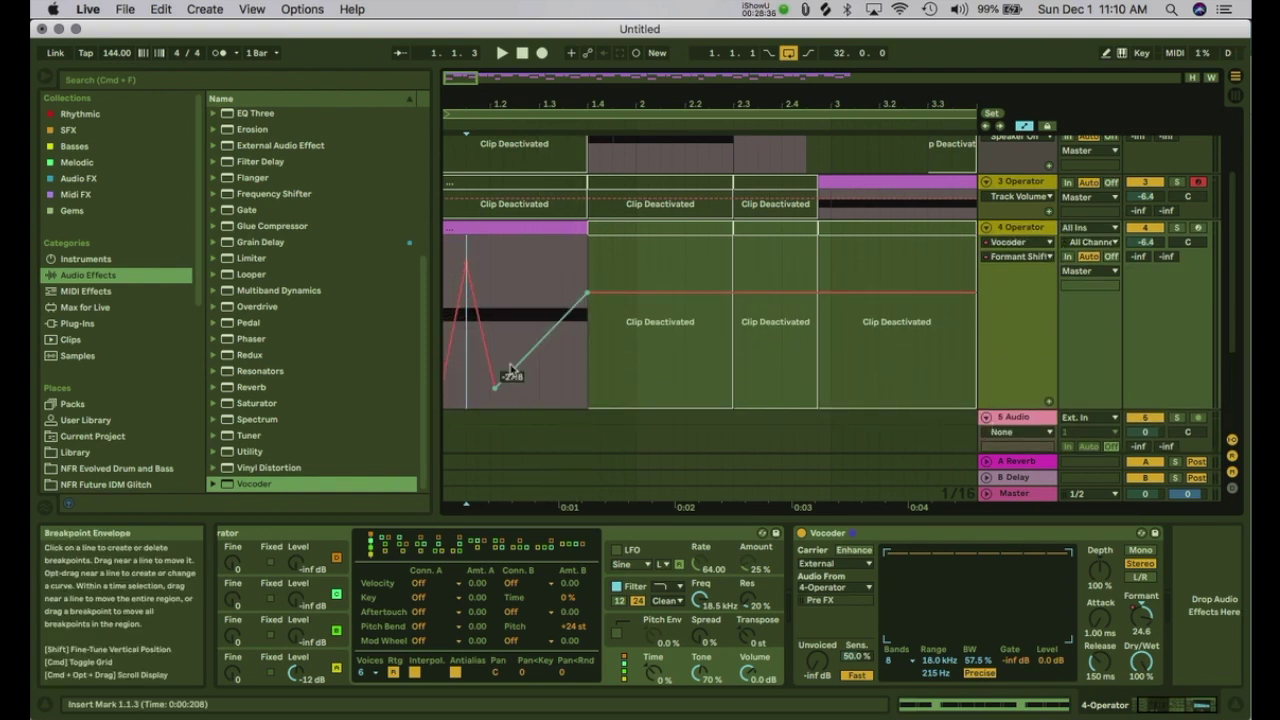
{"action": "left_click", "coordinate": [457, 246]}
{"action": "key", "text": "super+z"}
{"action": "key", "text": "super+z"}
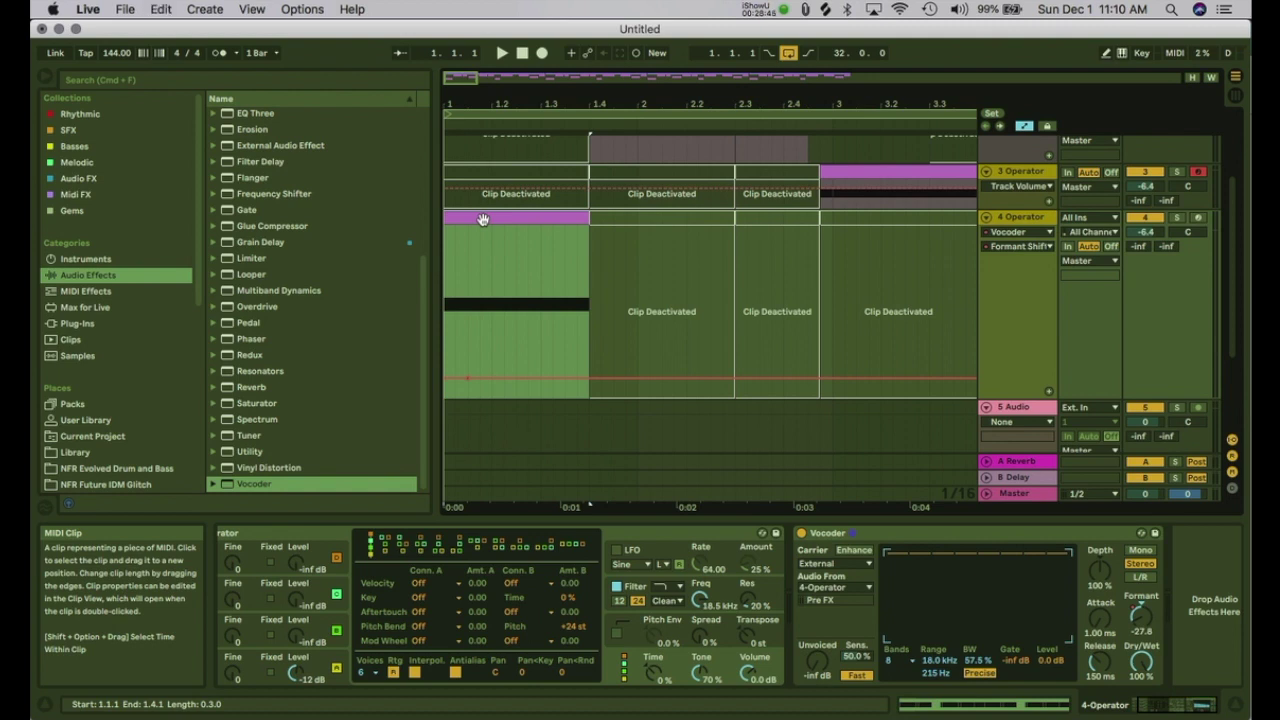
Step: Enable MIDI arrangement overdub, try to record Vocoder formant moves from bar 1, and play back the take
{"action": "left_click", "coordinate": [522, 54]}
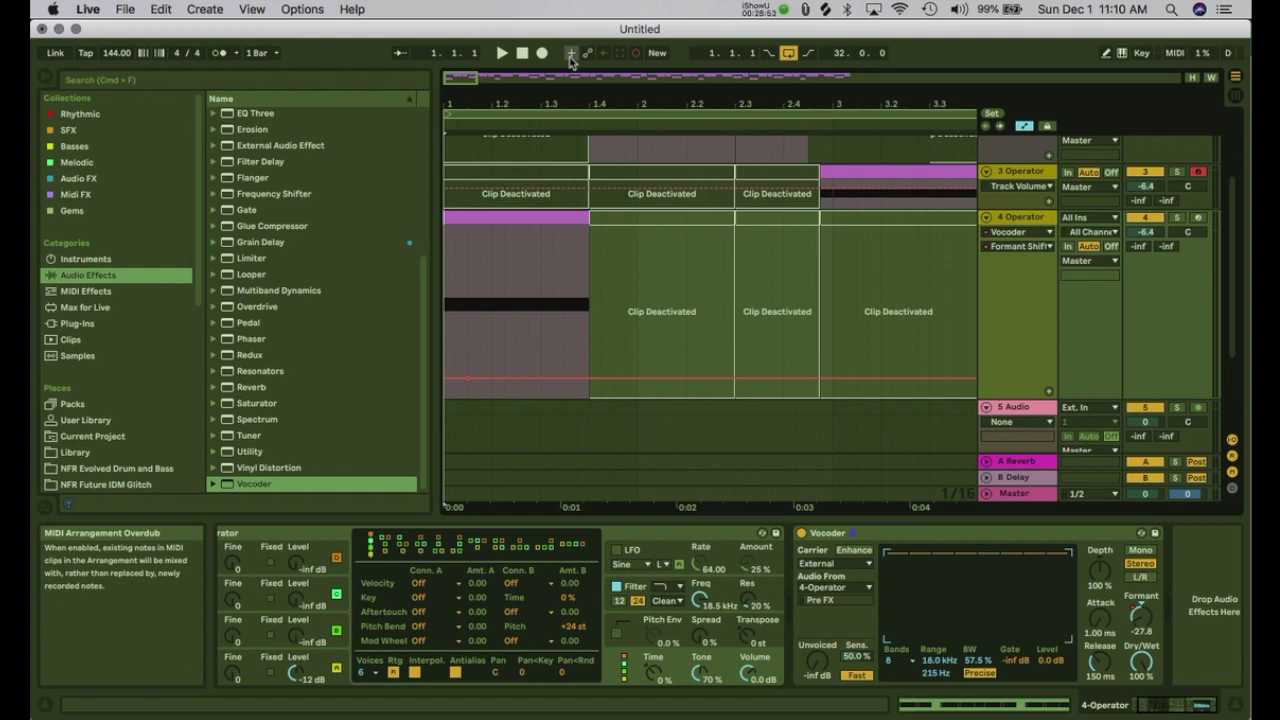
{"action": "left_click", "coordinate": [541, 52]}
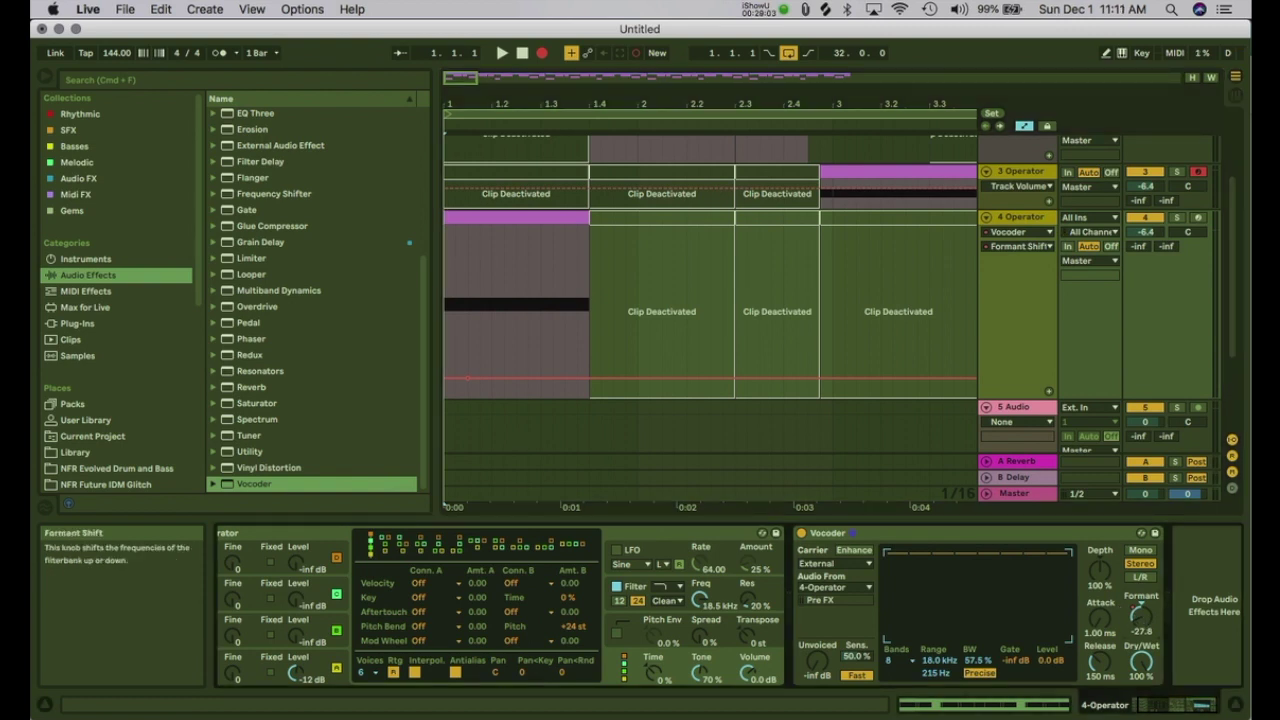
{"action": "key", "text": "space"}
{"action": "left_click_drag", "start_coordinate": [1140, 617], "coordinate": [1140, 638]}
{"action": "key", "text": "space"}
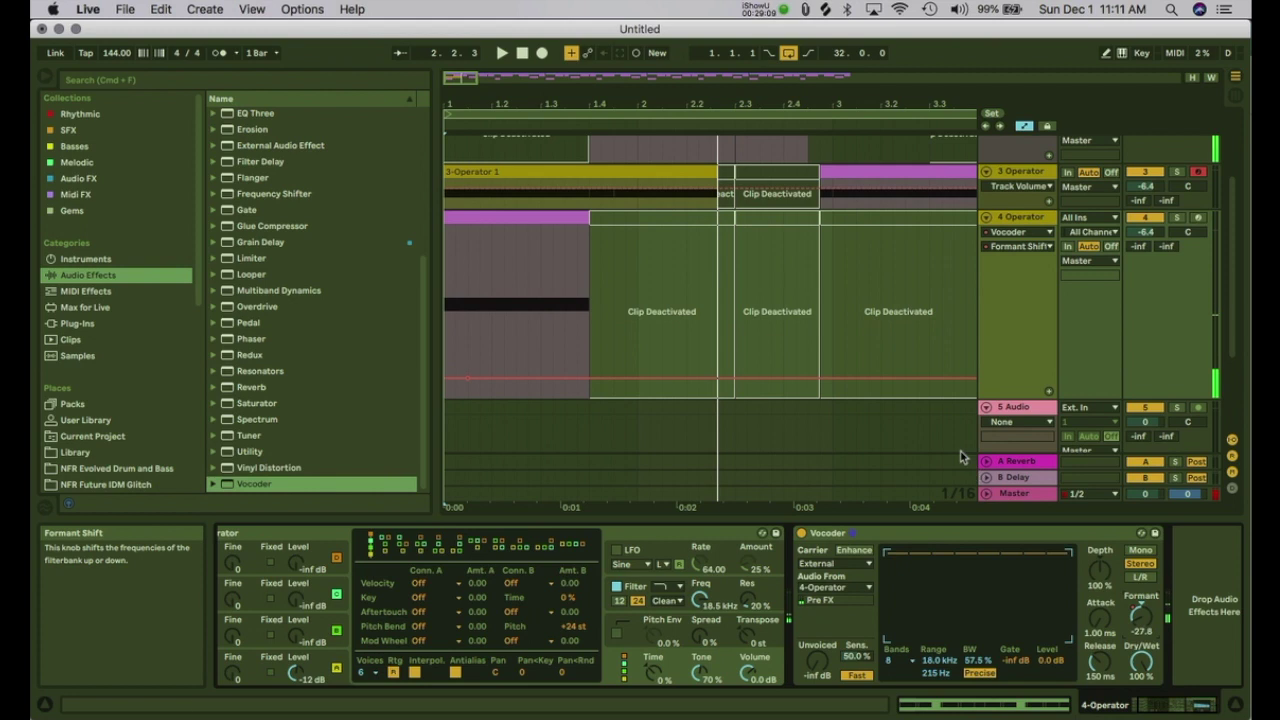
{"action": "scroll", "coordinate": [665, 348], "scroll_direction": "down", "scroll_amount": 1}
{"action": "key", "text": "space"}
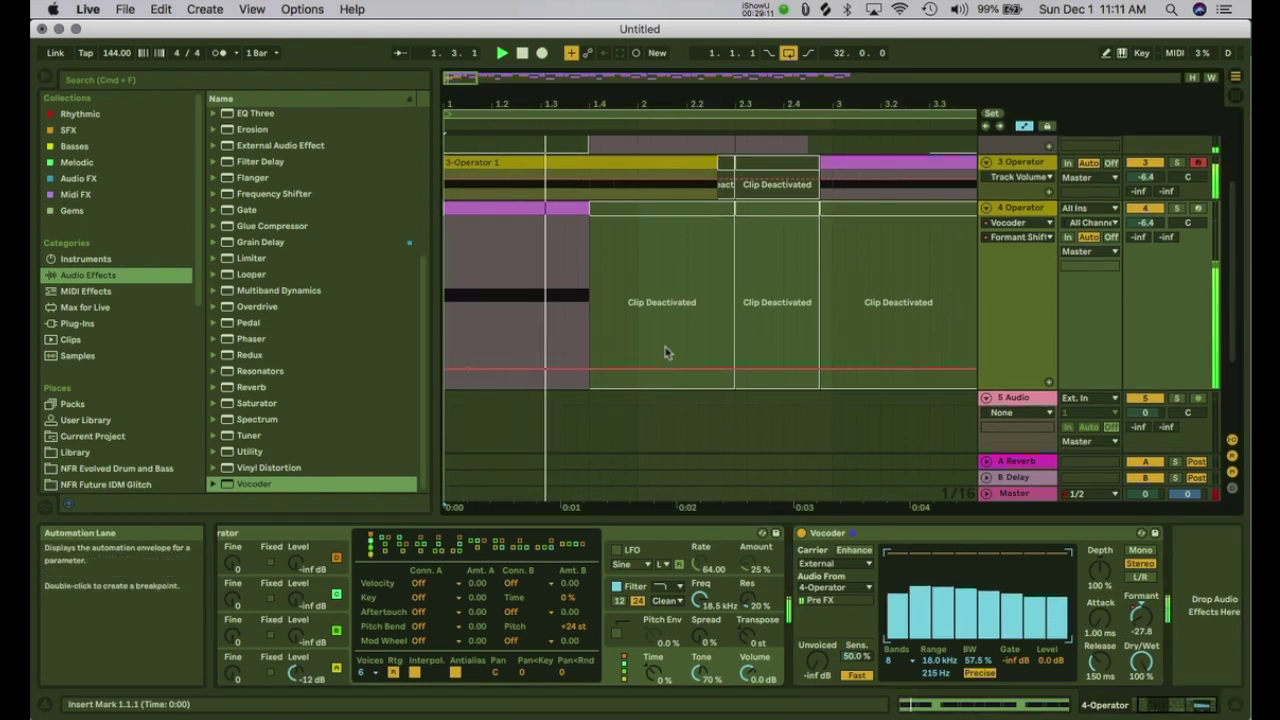
{"action": "key", "text": "space"}
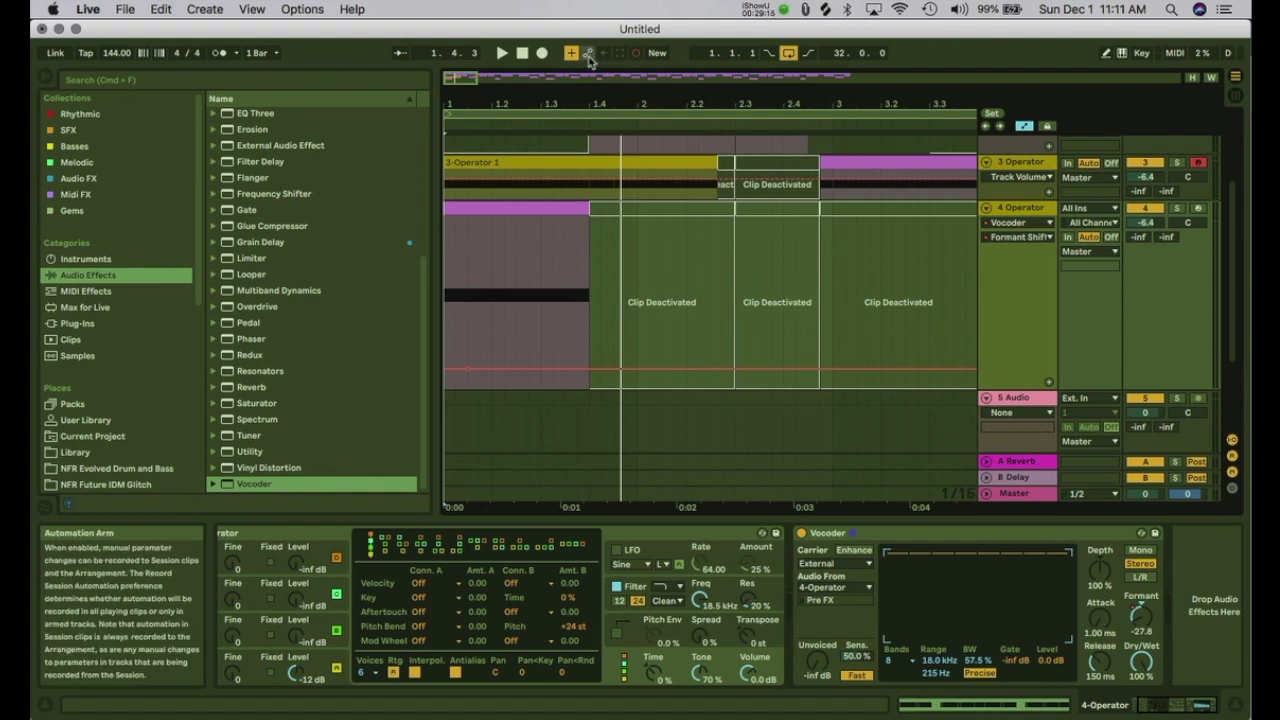
Step: Arm the 4 Operator track, record from bar 1 while raising the Vocoder formant to about 35.2, and play back the take
{"action": "left_click", "coordinate": [1199, 208]}
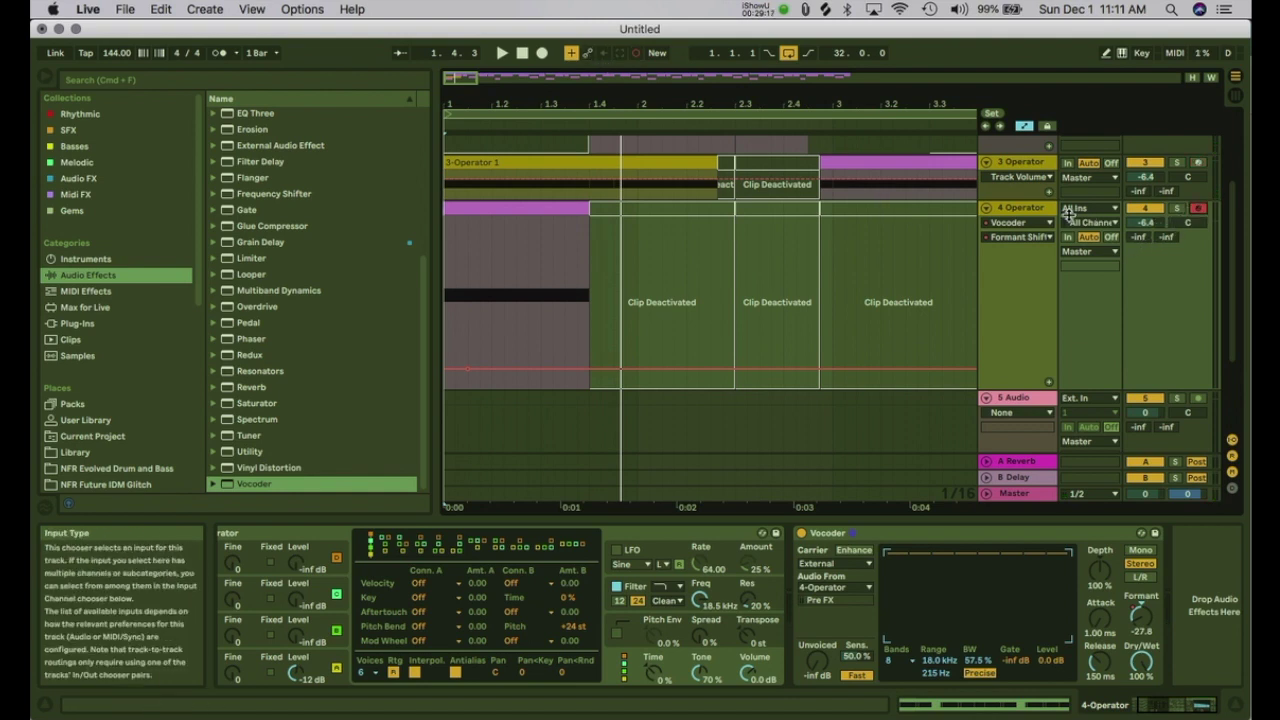
{"action": "left_click", "coordinate": [521, 52]}
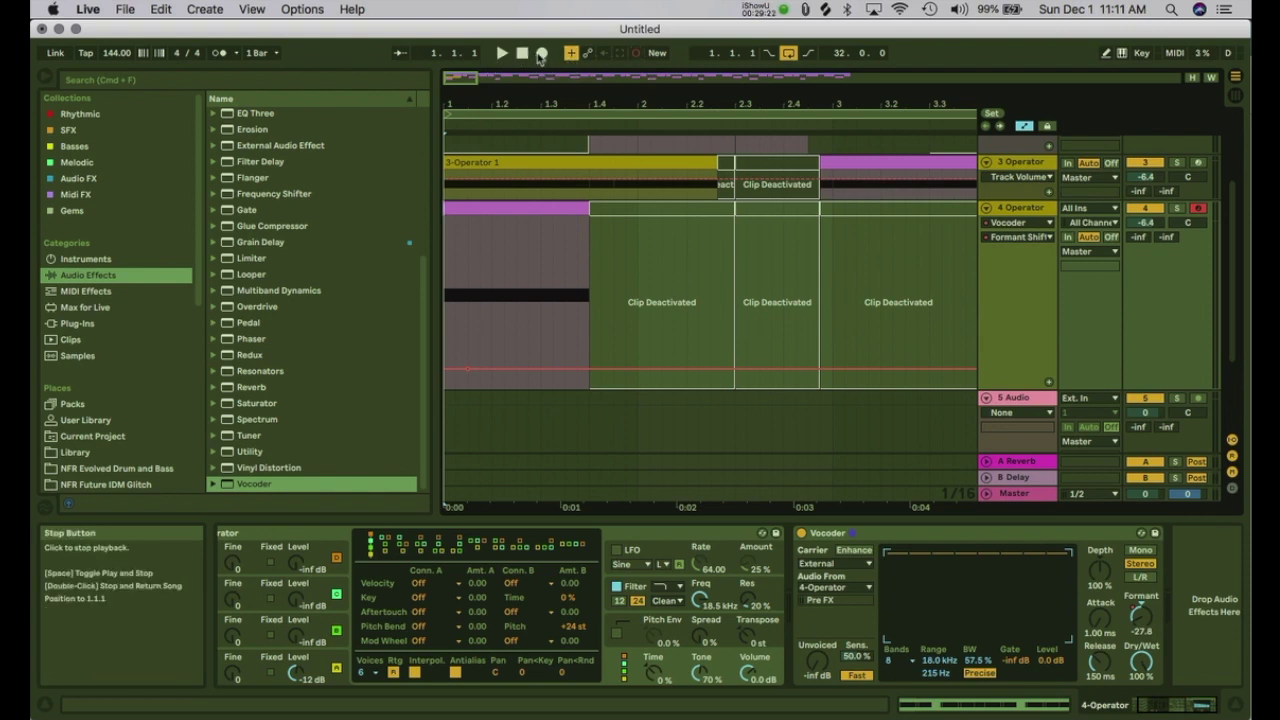
{"action": "left_click", "coordinate": [541, 52]}
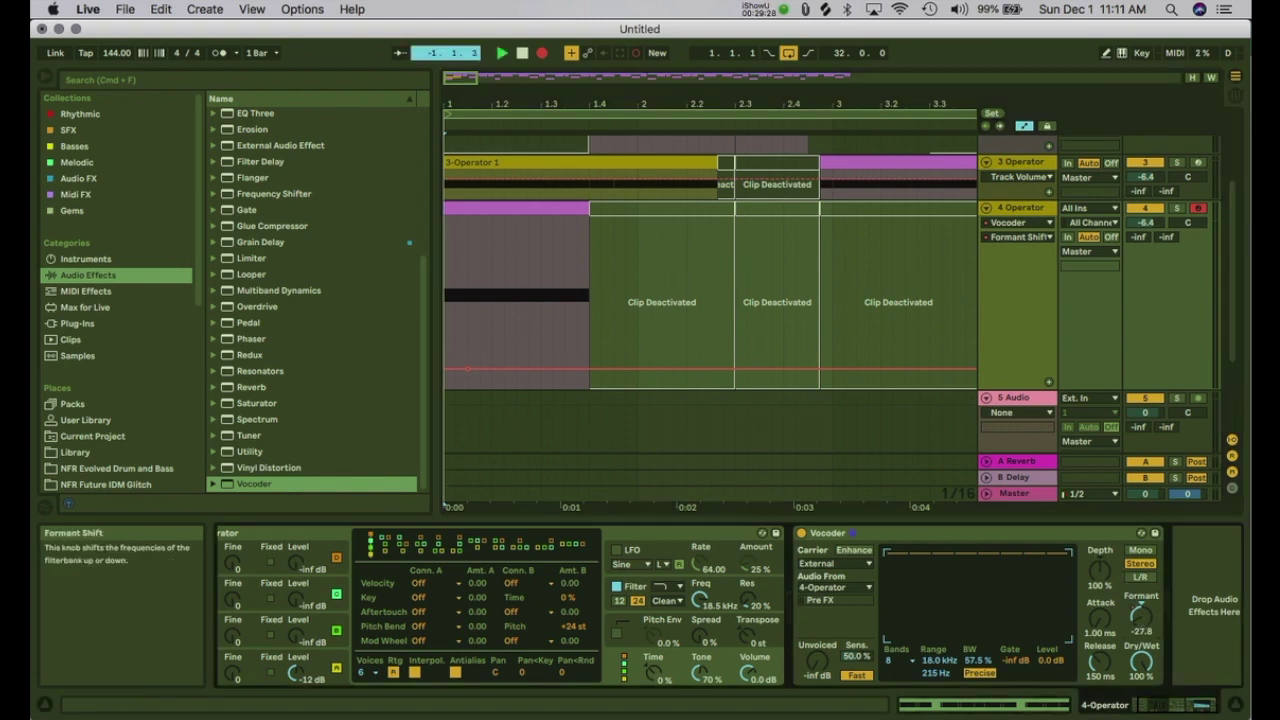
{"action": "left_click_drag", "start_coordinate": [1140, 615], "coordinate": [1139, 584]}
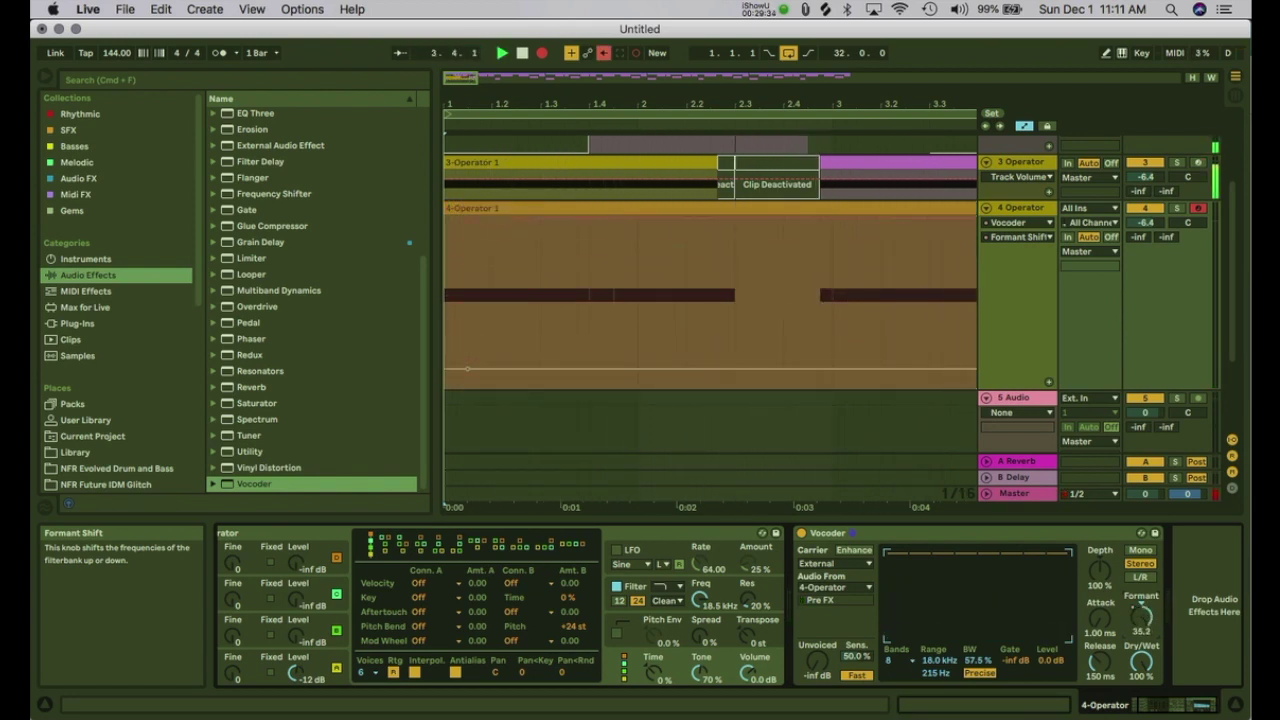
{"action": "key", "text": "space"}
{"action": "key", "text": "space"}
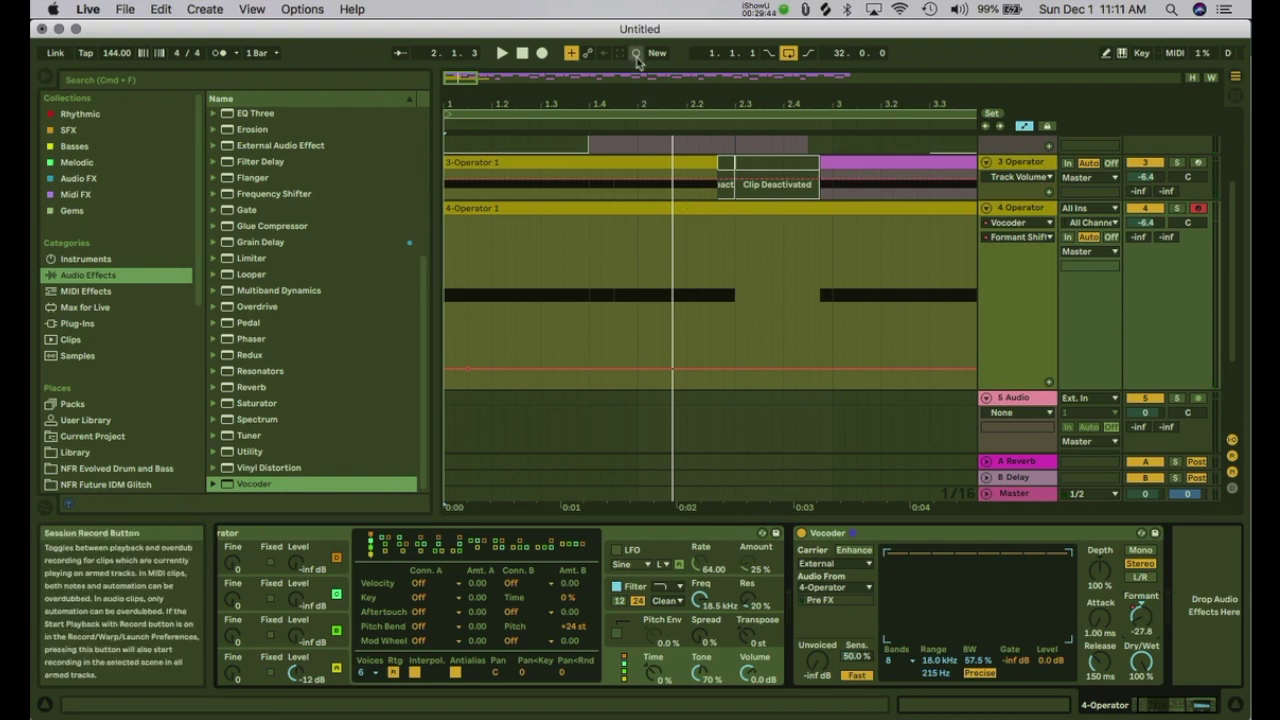
Step: Enable automation arm and record sweeping Vocoder formant movements on 4 Operator from bar 1 to about bar 18
{"action": "left_click", "coordinate": [522, 54]}
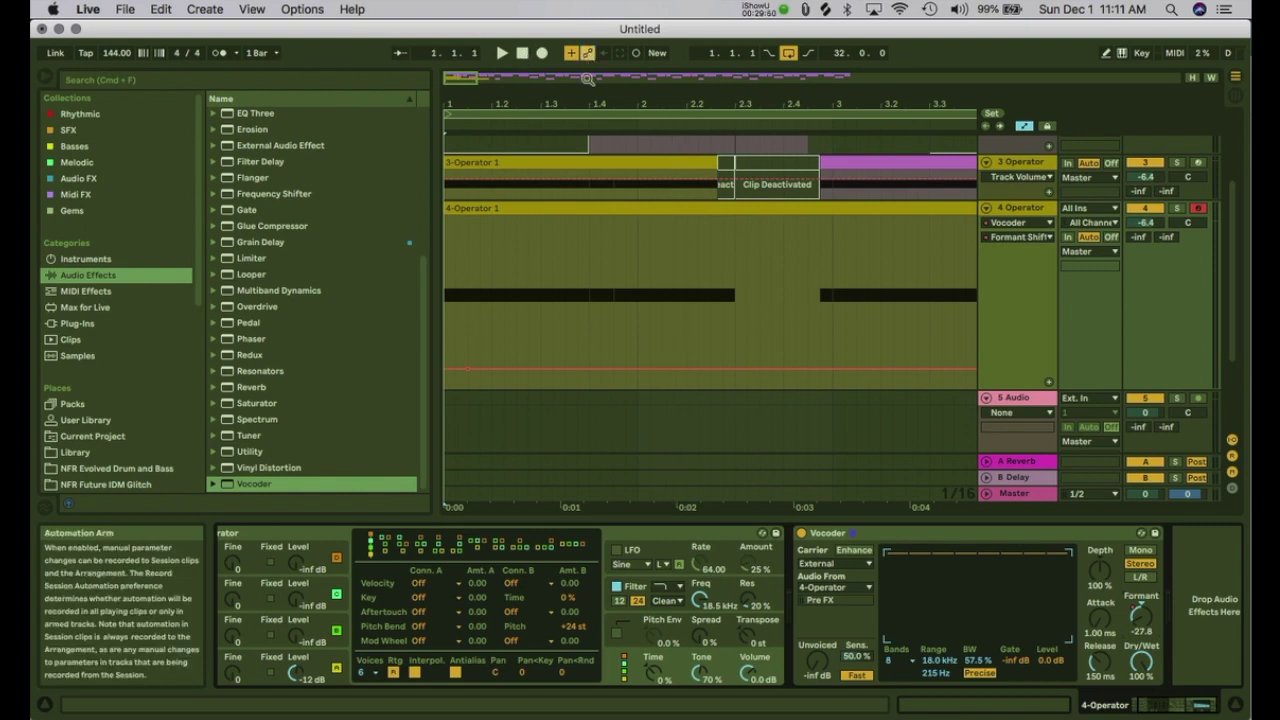
{"action": "left_click", "coordinate": [541, 53]}
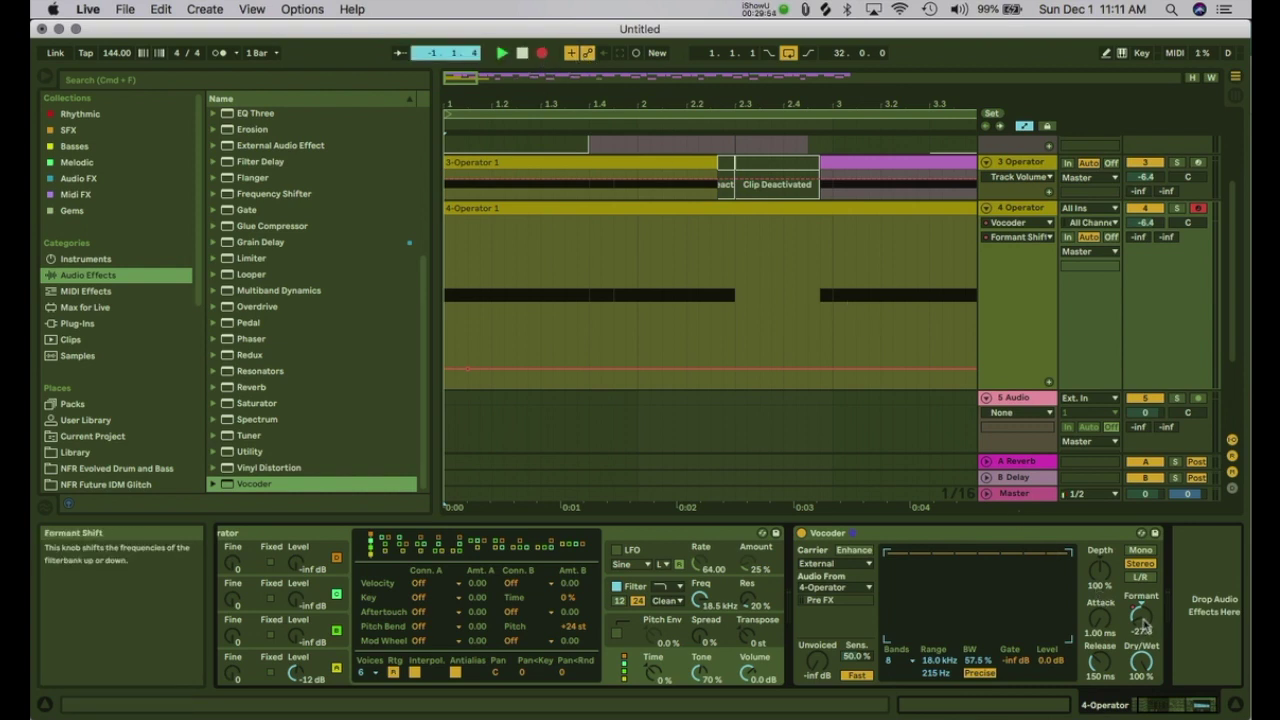
{"action": "mouse_move", "coordinate": [1141, 613]}
{"action": "left_mouse_down"}
{"action": "mouse_move", "coordinate": [1141, 565]}
{"action": "mouse_move", "coordinate": [1141, 628]}
{"action": "mouse_move", "coordinate": [1141, 558]}
{"action": "mouse_move", "coordinate": [1141, 597]}
{"action": "left_mouse_up"}
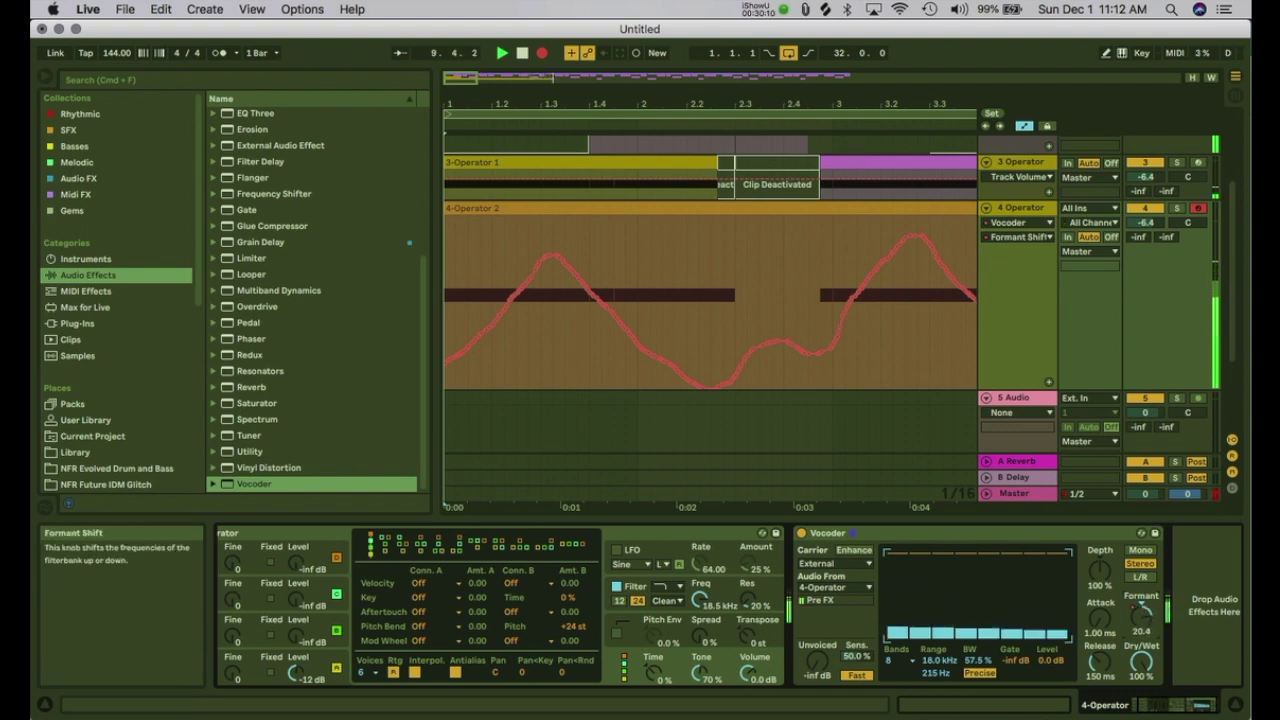
Step: Duplicate the recorded 4 Operator material from 1.1.1 to 17.1.1 so it repeats directly after bar 16
{"action": "left_click_drag", "start_coordinate": [520, 104], "coordinate": [520, 40]}
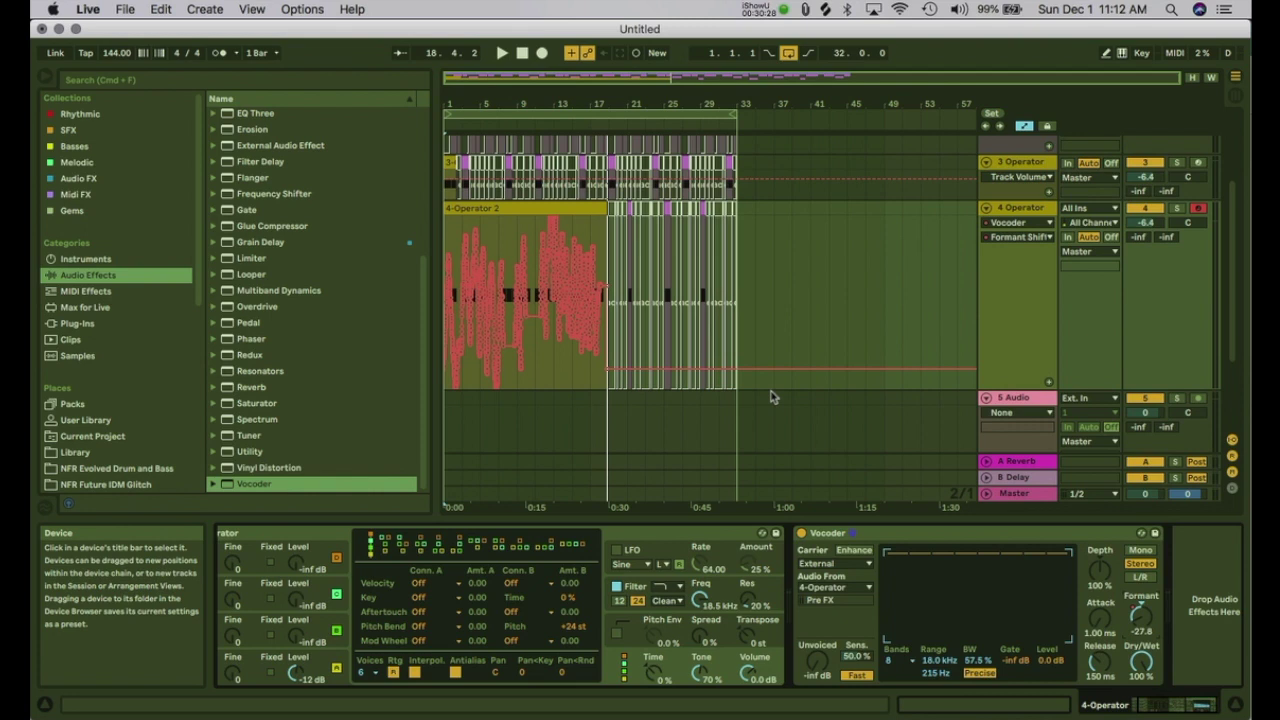
{"action": "left_click", "coordinate": [591, 226]}
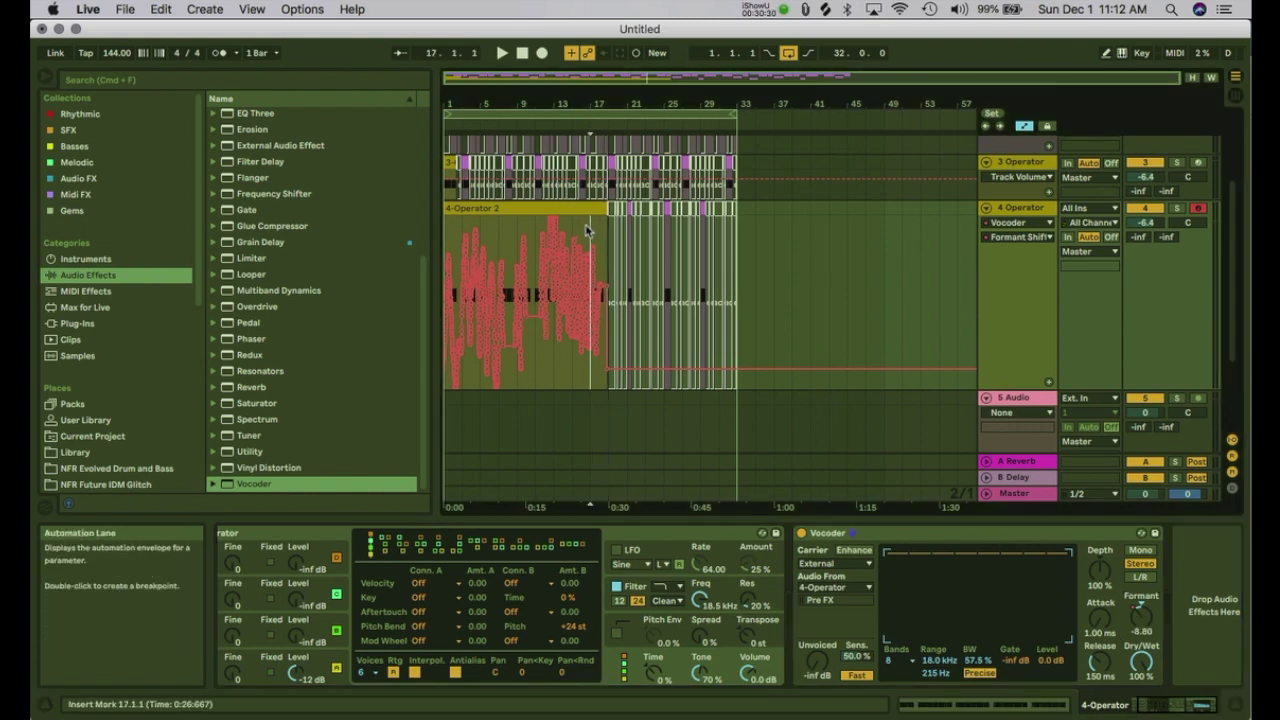
{"action": "left_click_drag", "start_coordinate": [588, 230], "coordinate": [437, 220]}
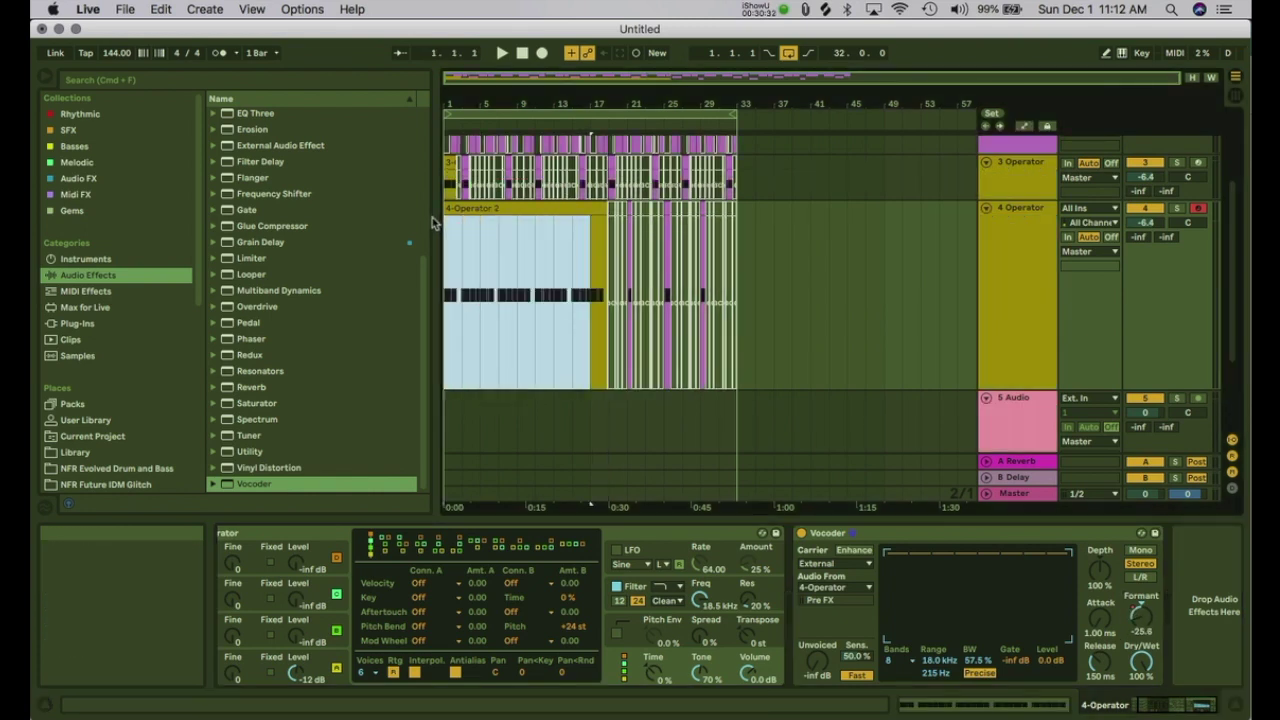
{"action": "key", "text": "super+d"}
{"action": "left_click", "coordinate": [516, 207]}
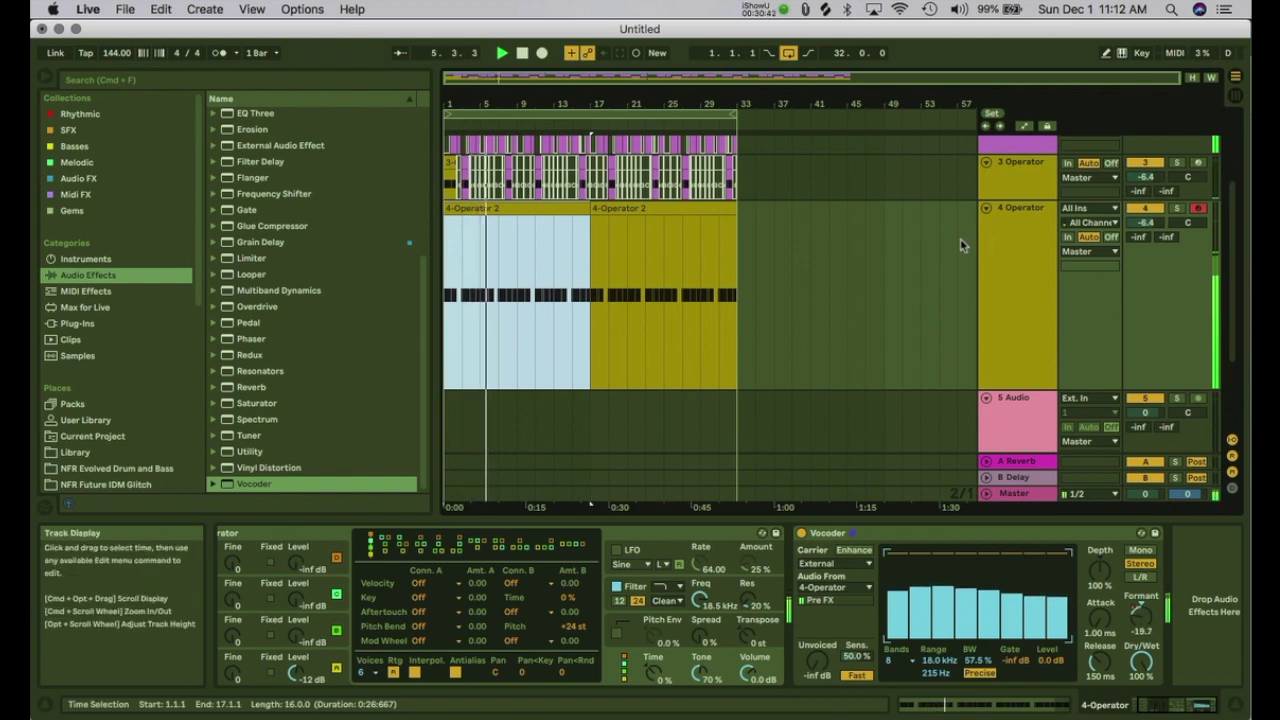
Step: Fold the 4 Operator, 3 Operator, 2 Serum and 1 Drum Rack tracks in the arrangement
{"action": "left_click", "coordinate": [986, 207]}
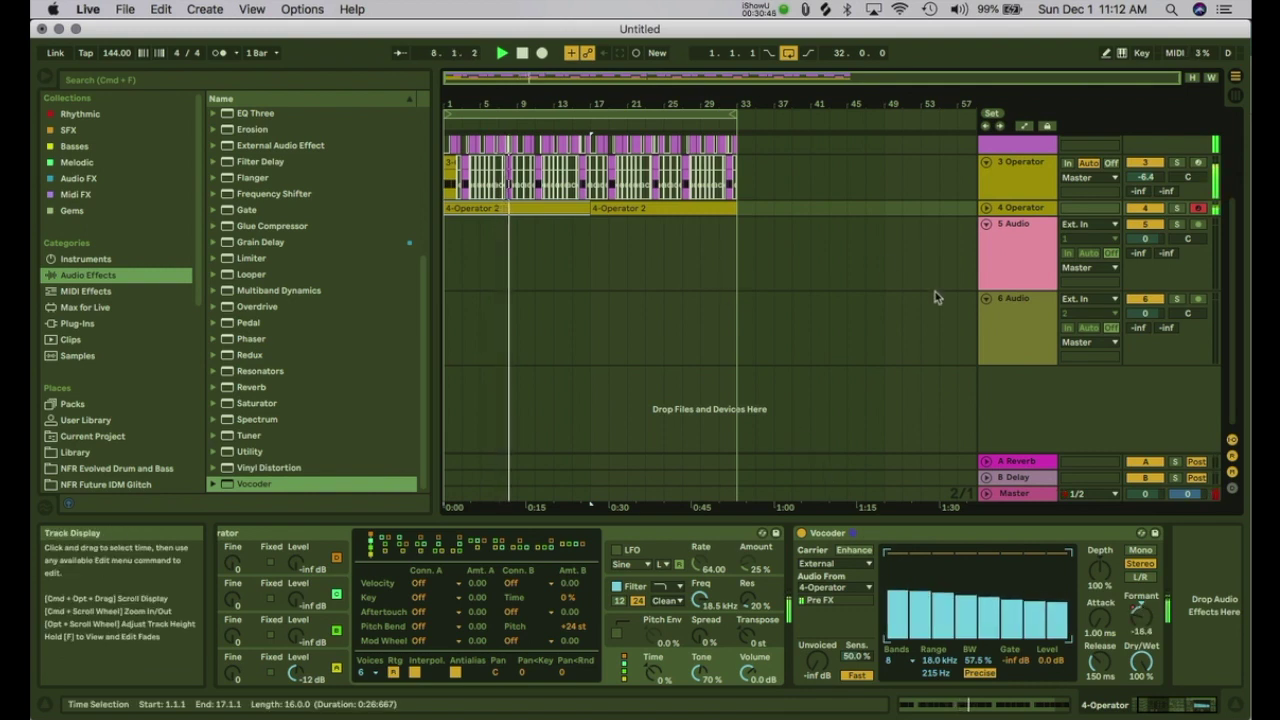
{"action": "scroll", "coordinate": [935, 291], "scroll_direction": "up", "scroll_amount": 3}
{"action": "left_click", "coordinate": [986, 292]}
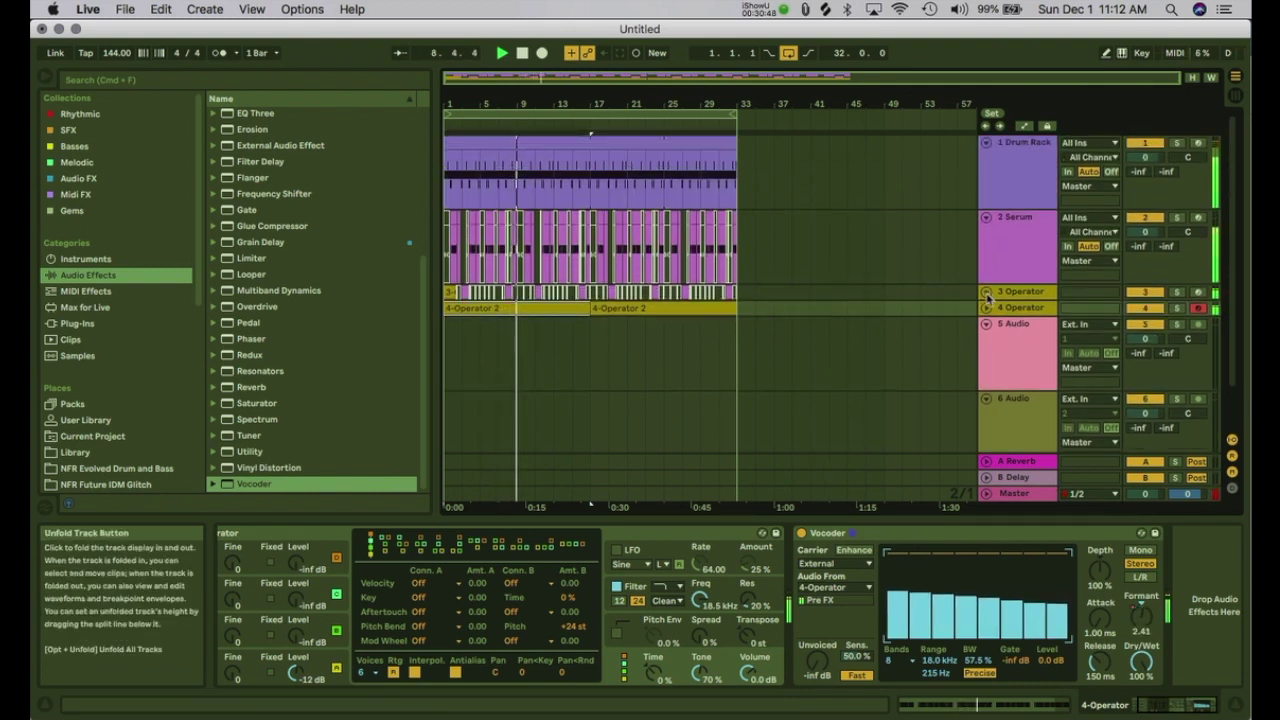
{"action": "left_click", "coordinate": [986, 217]}
{"action": "left_click", "coordinate": [987, 143]}
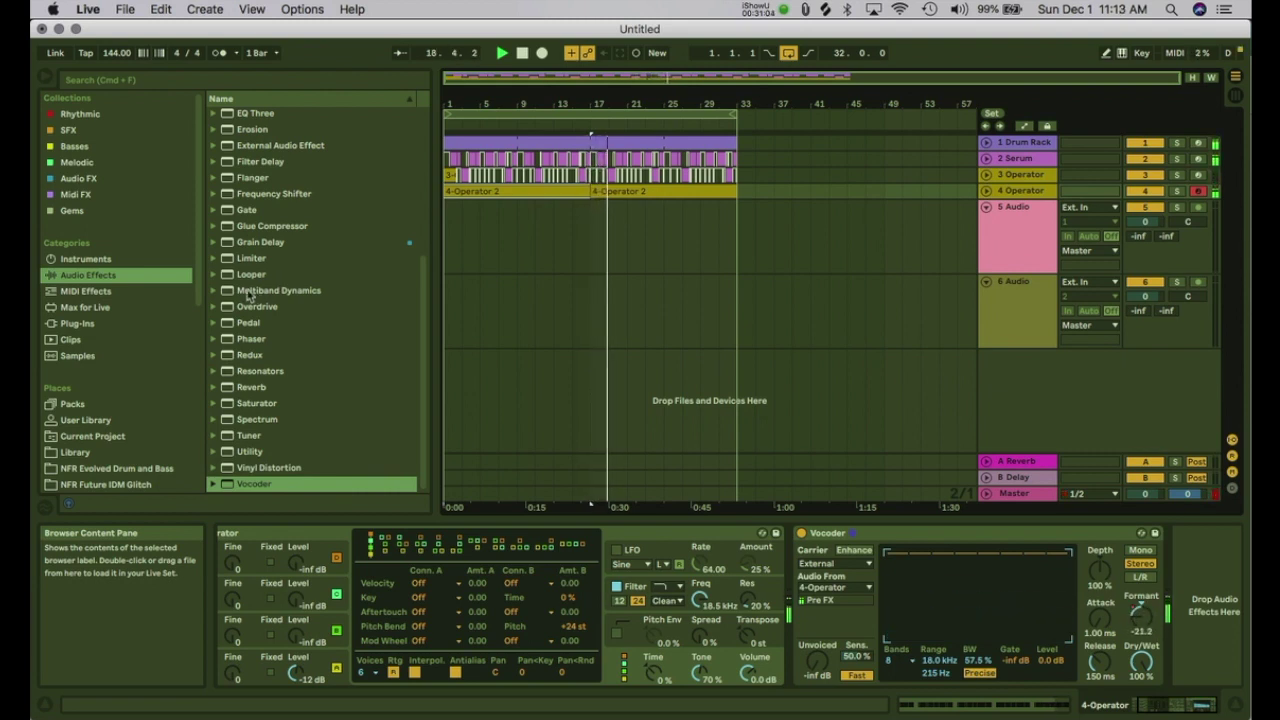
Step: Stop playback, load Serum on a new MIDI track, and move that track directly below 4 Operator
{"action": "key", "text": "space"}
{"action": "left_click", "coordinate": [78, 323]}
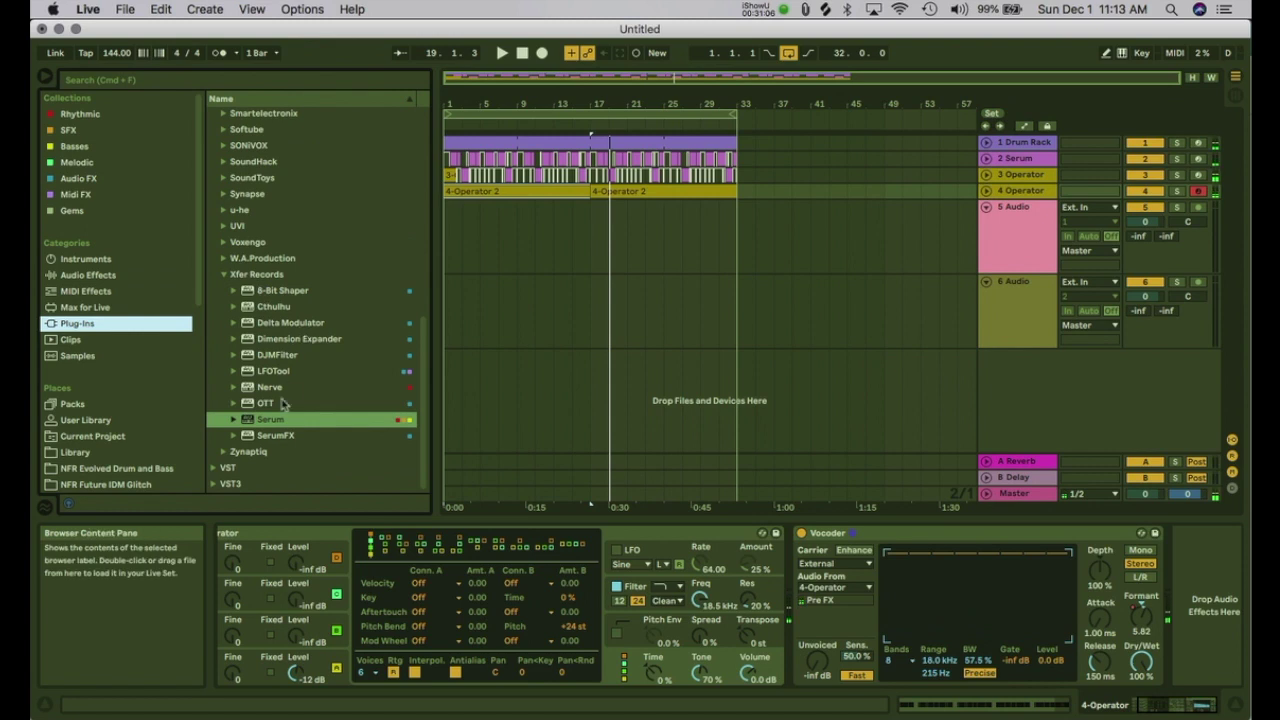
{"action": "left_click_drag", "start_coordinate": [263, 428], "coordinate": [510, 234]}
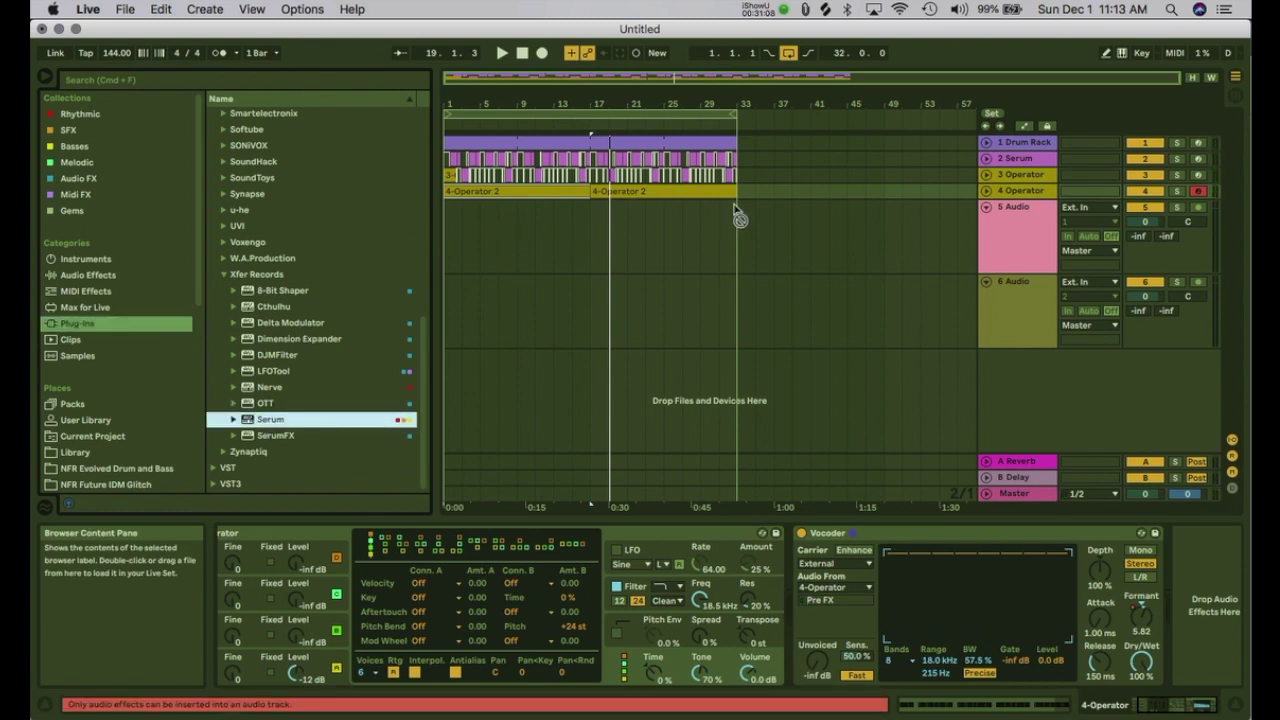
{"action": "left_click_drag", "start_coordinate": [803, 252], "coordinate": [787, 385]}
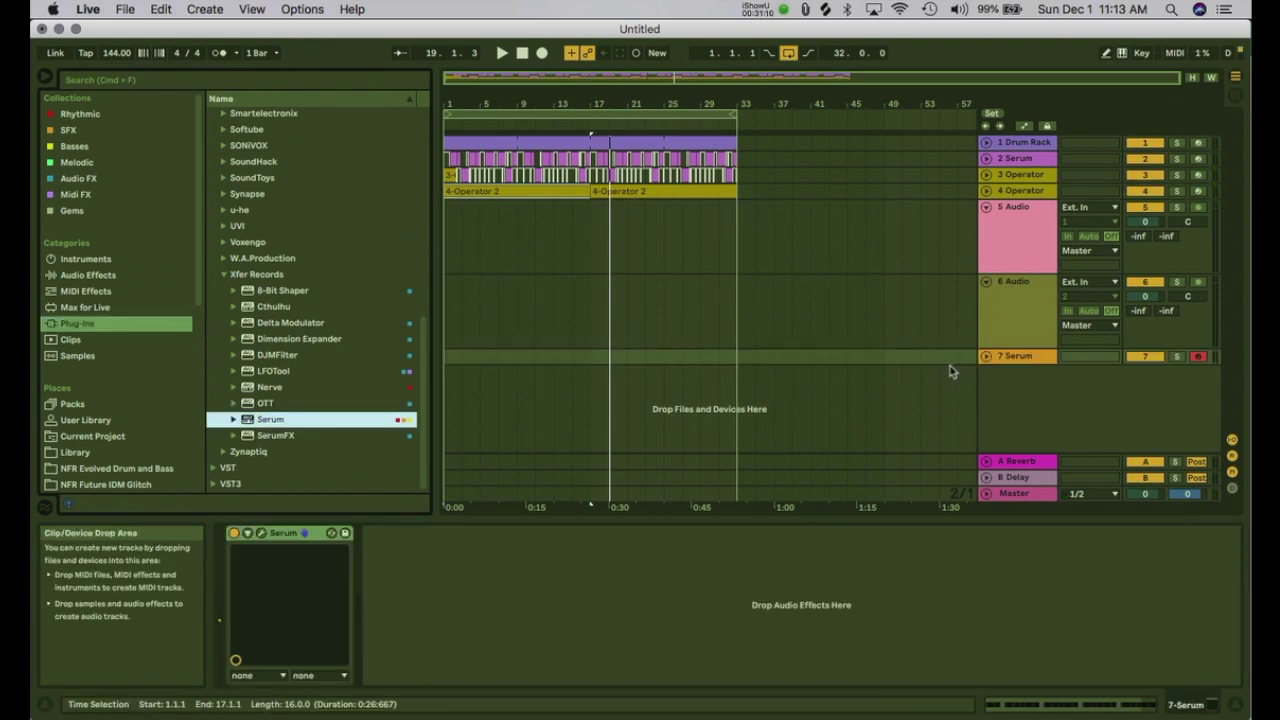
{"action": "left_click_drag", "start_coordinate": [1000, 358], "coordinate": [995, 206]}
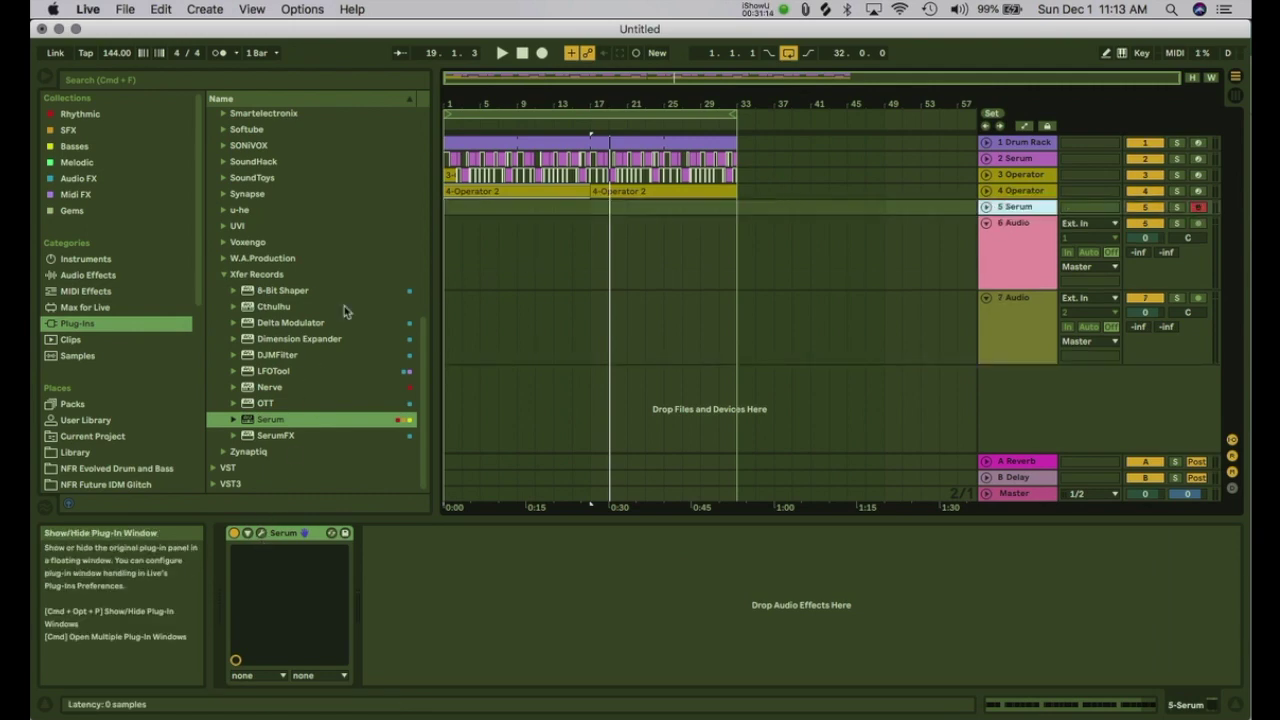
Step: Load the Basic Shapes wavetable in oscillator A of the new Serum and raise its wavetable position to a saw wave
{"action": "key", "text": "super+alt+p"}
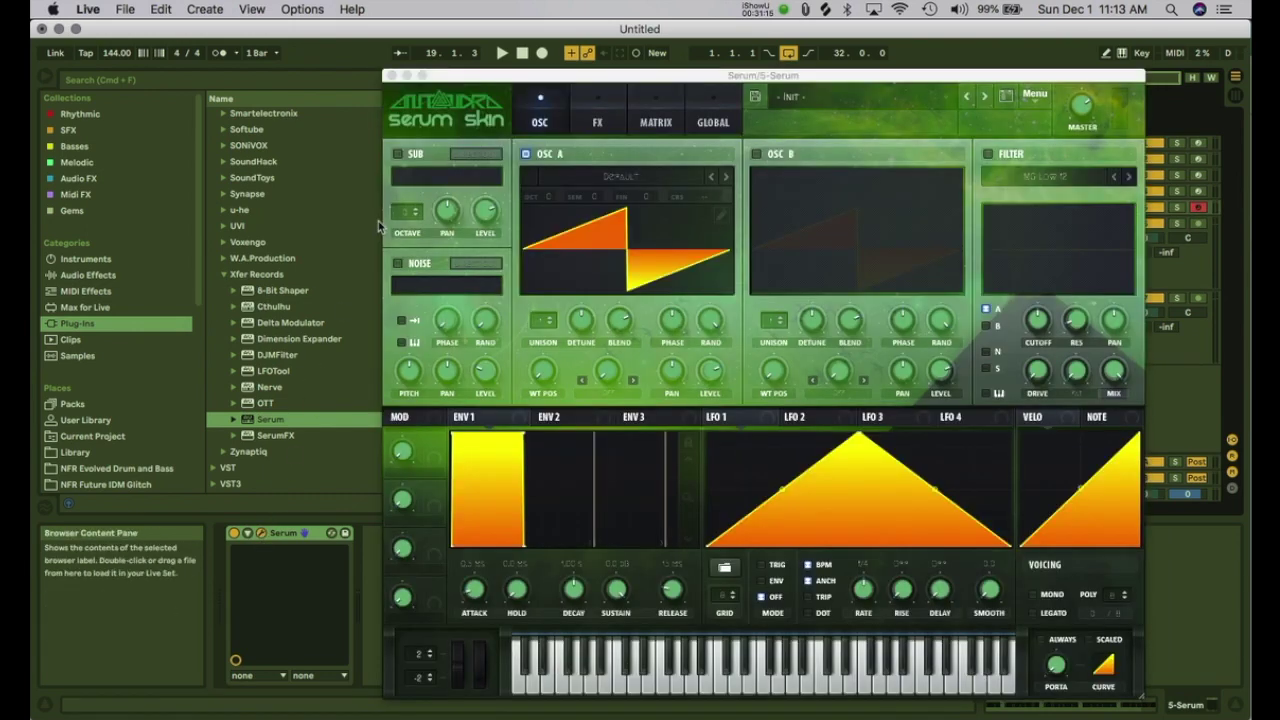
{"action": "left_click", "coordinate": [645, 188]}
{"action": "left_click", "coordinate": [597, 180]}
{"action": "left_click", "coordinate": [597, 180]}
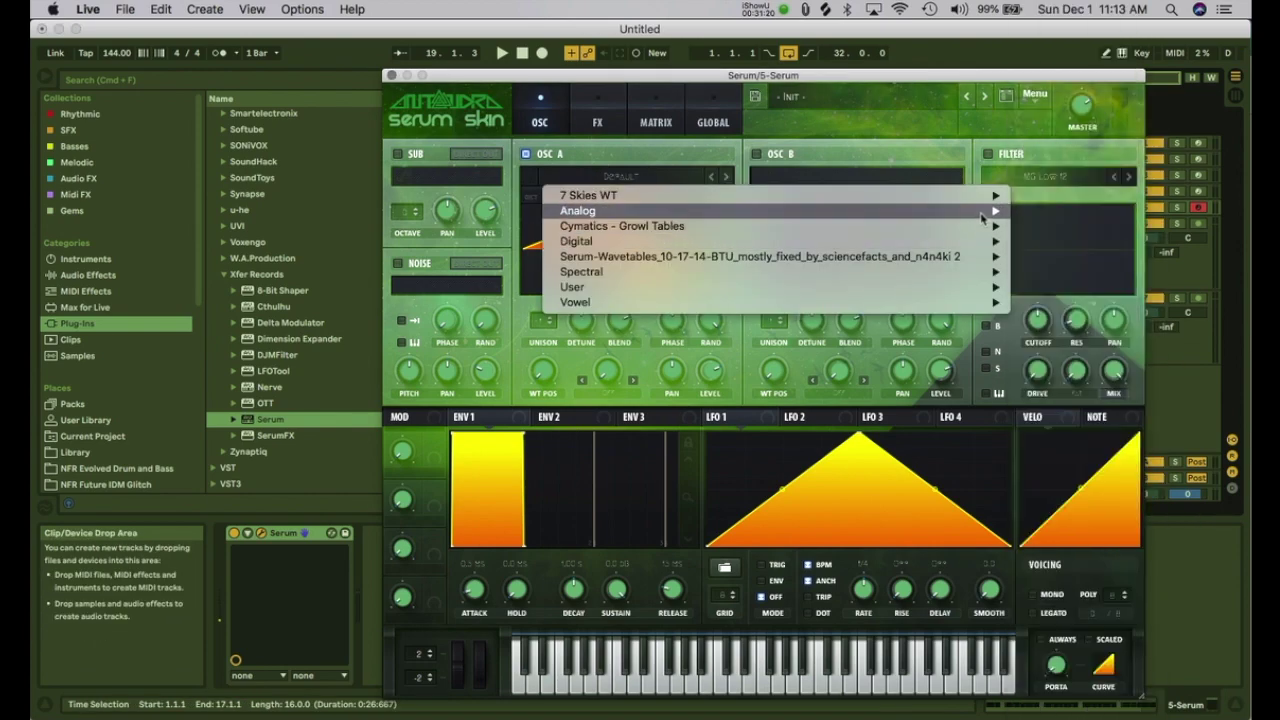
{"action": "mouse_move", "coordinate": [982, 218]}
{"action": "left_click", "coordinate": [1050, 198]}
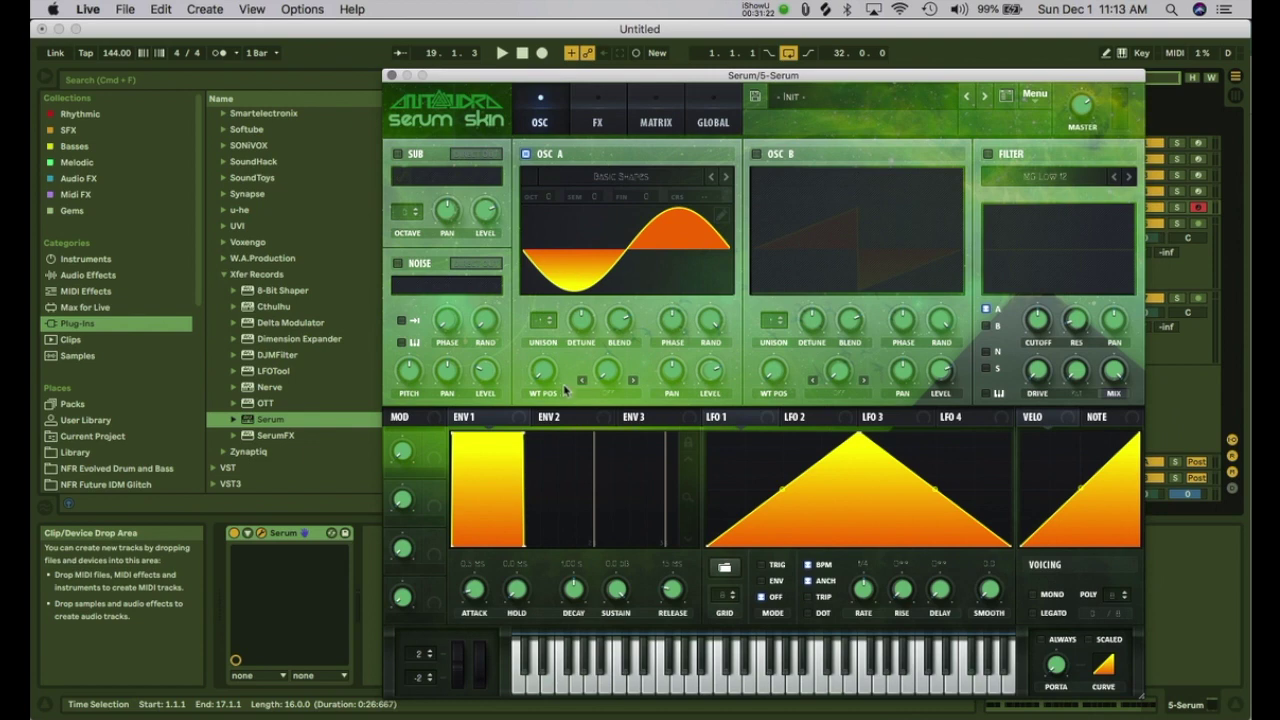
{"action": "left_click_drag", "start_coordinate": [548, 380], "coordinate": [548, 324]}
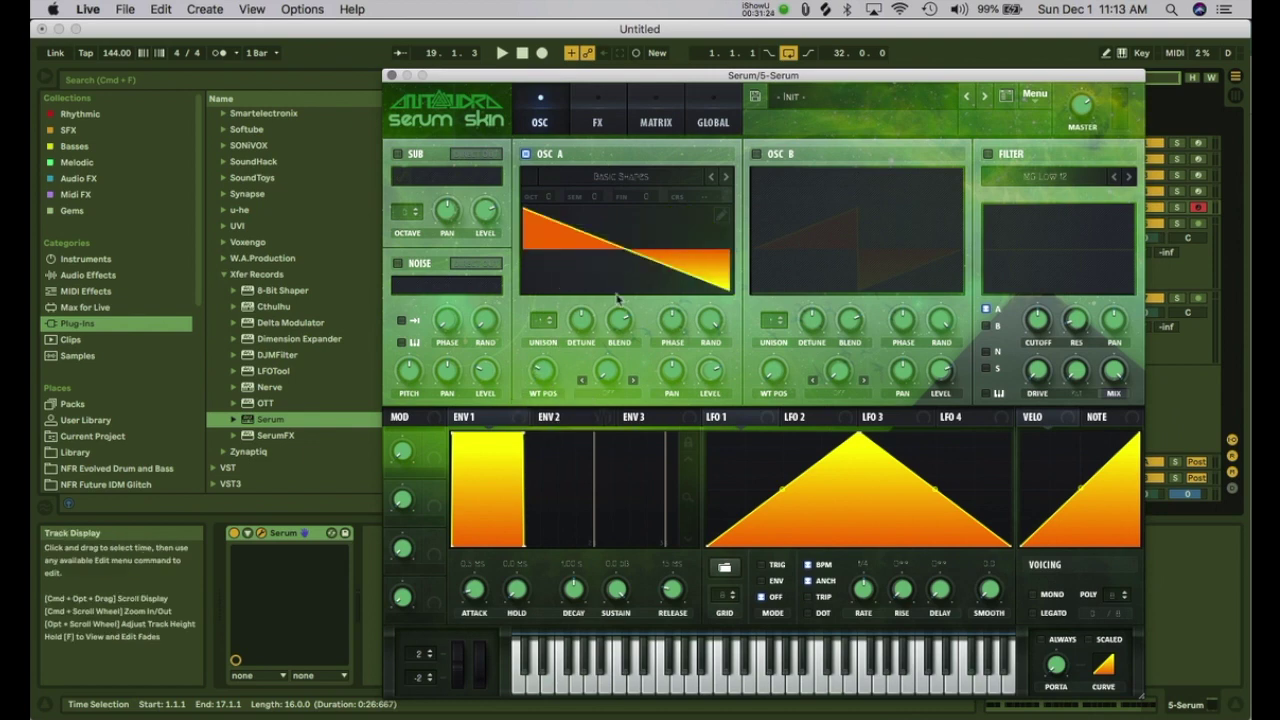
{"action": "left_click_drag", "start_coordinate": [865, 80], "coordinate": [775, 64]}
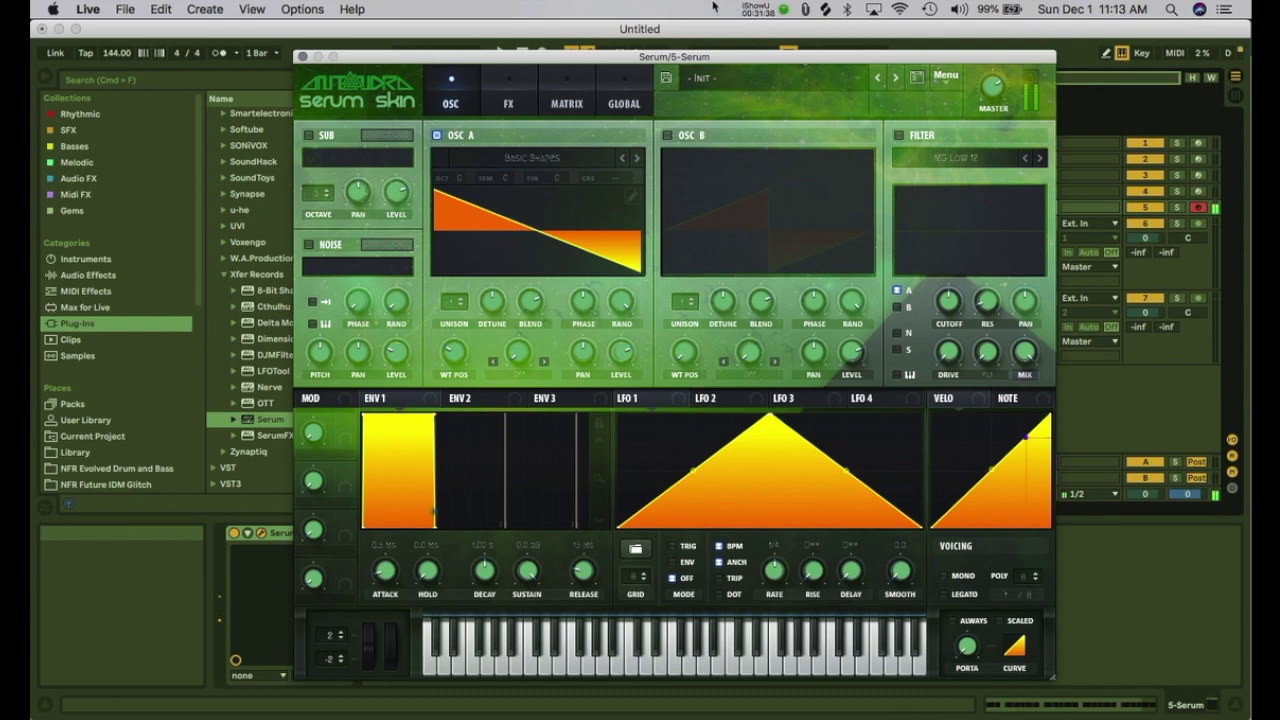
Step: Assign LFO 1 to oscillator A's coarse pitch, slow the LFO rate, and audition notes
{"action": "left_click_drag", "start_coordinate": [660, 404], "coordinate": [594, 184]}
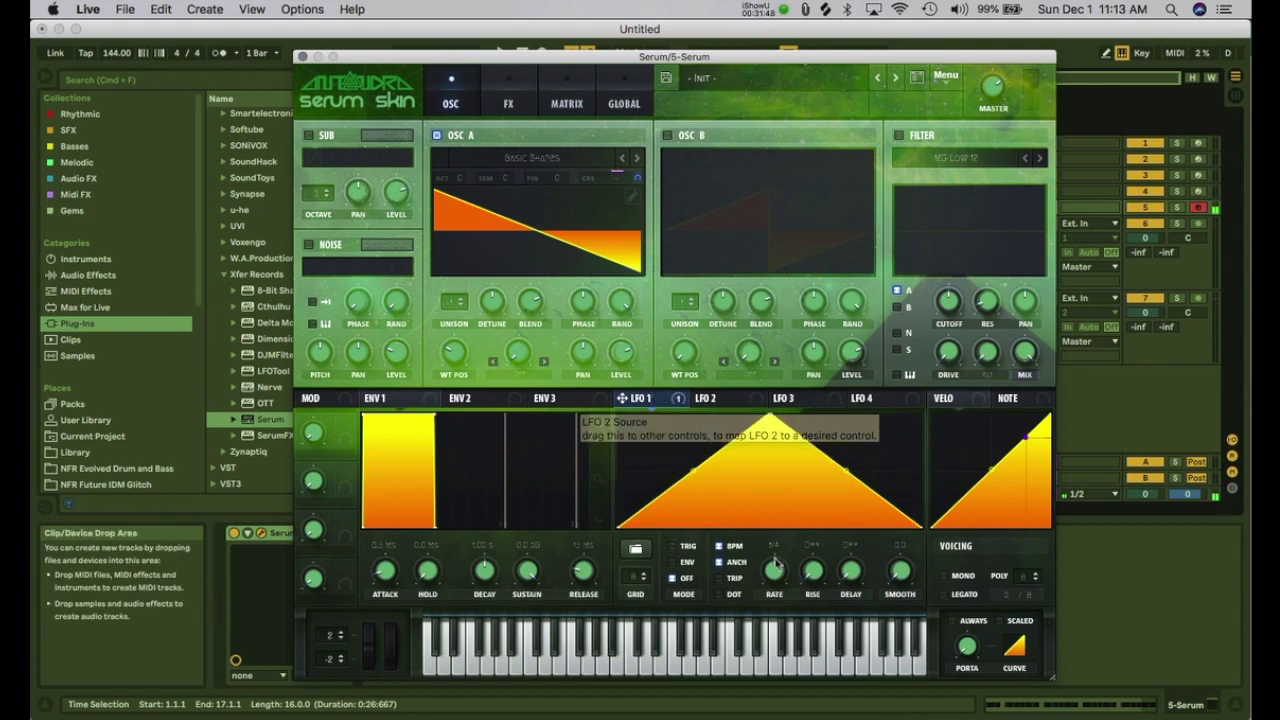
{"action": "key", "text": "a"}
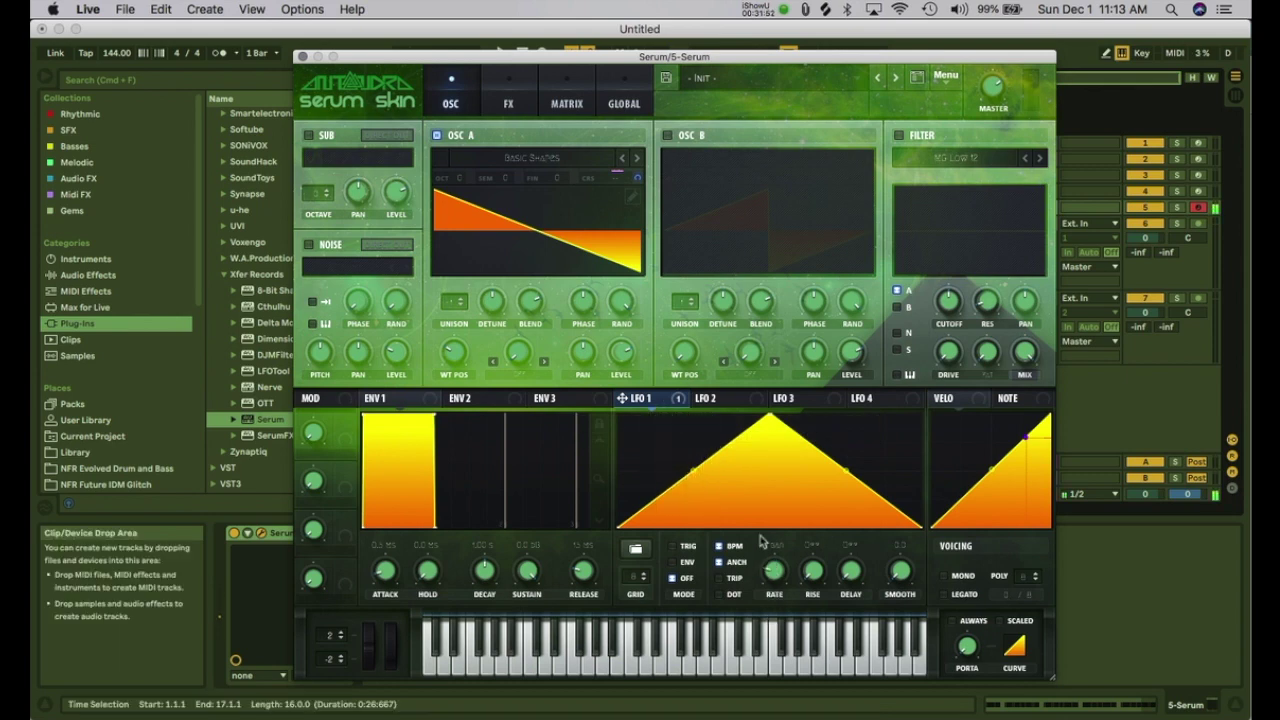
{"action": "key", "text": "a"}
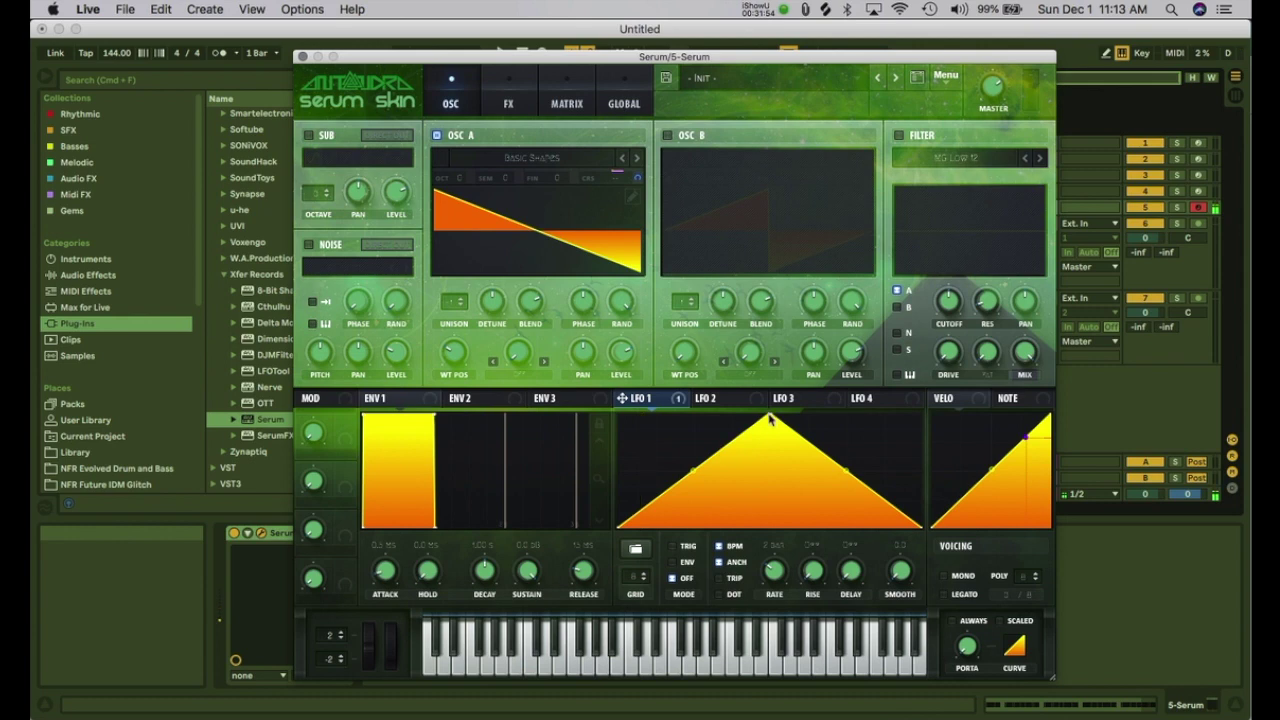
Step: Reshape LFO 1 into a steep downward decay curve in ENV mode, auditioning the pitch drop
{"action": "left_click_drag", "start_coordinate": [770, 420], "coordinate": [564, 376]}
{"action": "key", "text": "a"}
{"action": "left_click_drag", "start_coordinate": [768, 469], "coordinate": [758, 505]}
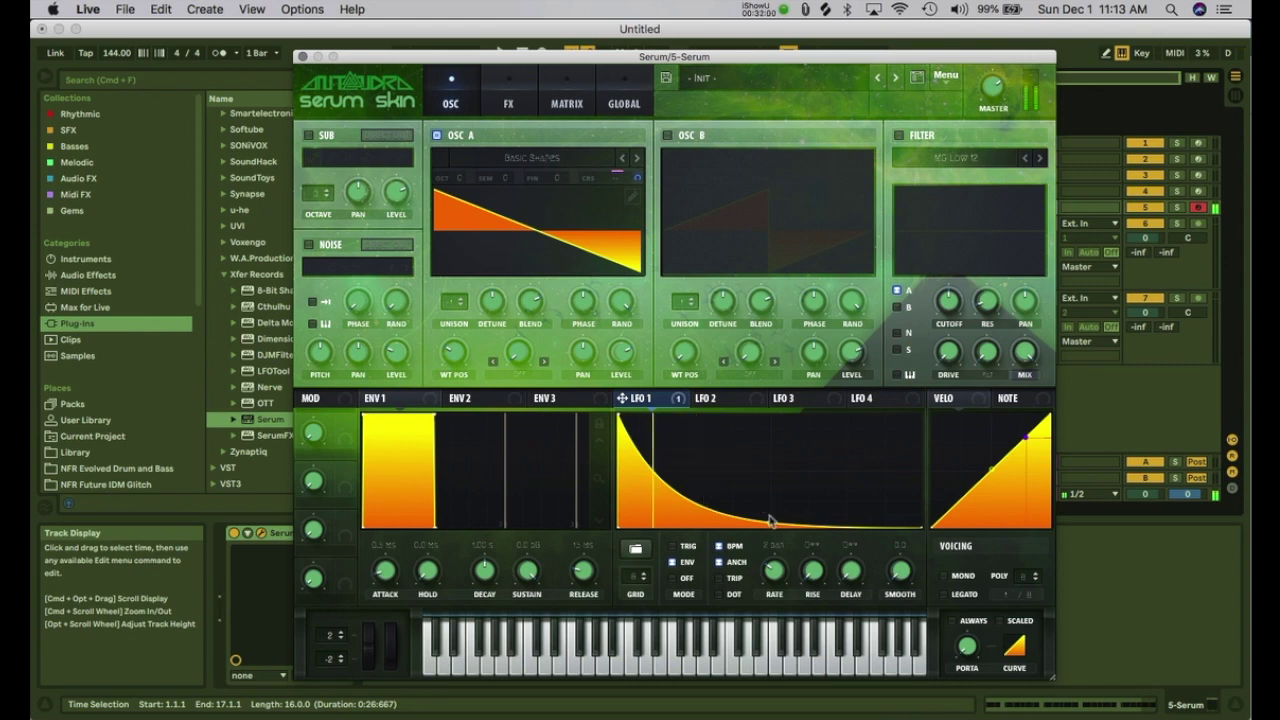
{"action": "left_click_drag", "start_coordinate": [767, 520], "coordinate": [765, 526]}
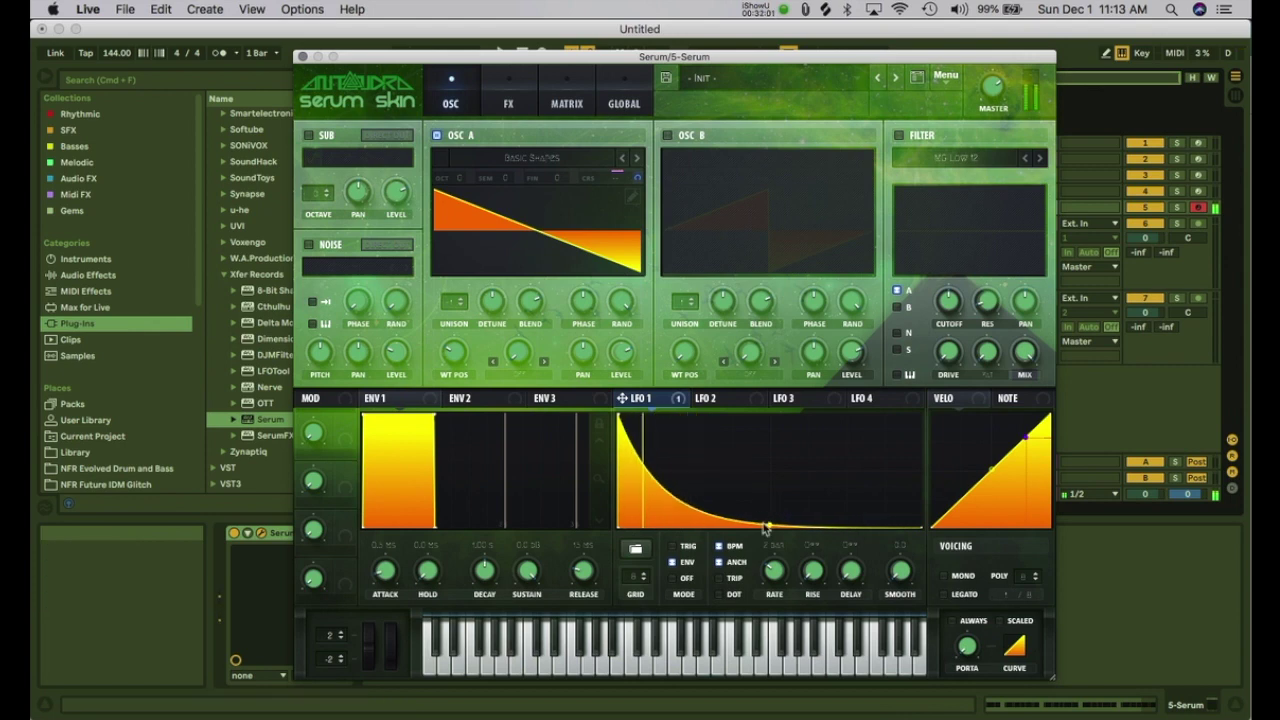
Step: Enable Serum's filter and set its type to the multi-mode L/B/H 24
{"action": "left_click", "coordinate": [900, 137]}
{"action": "left_click", "coordinate": [960, 158]}
{"action": "mouse_move", "coordinate": [958, 195]}
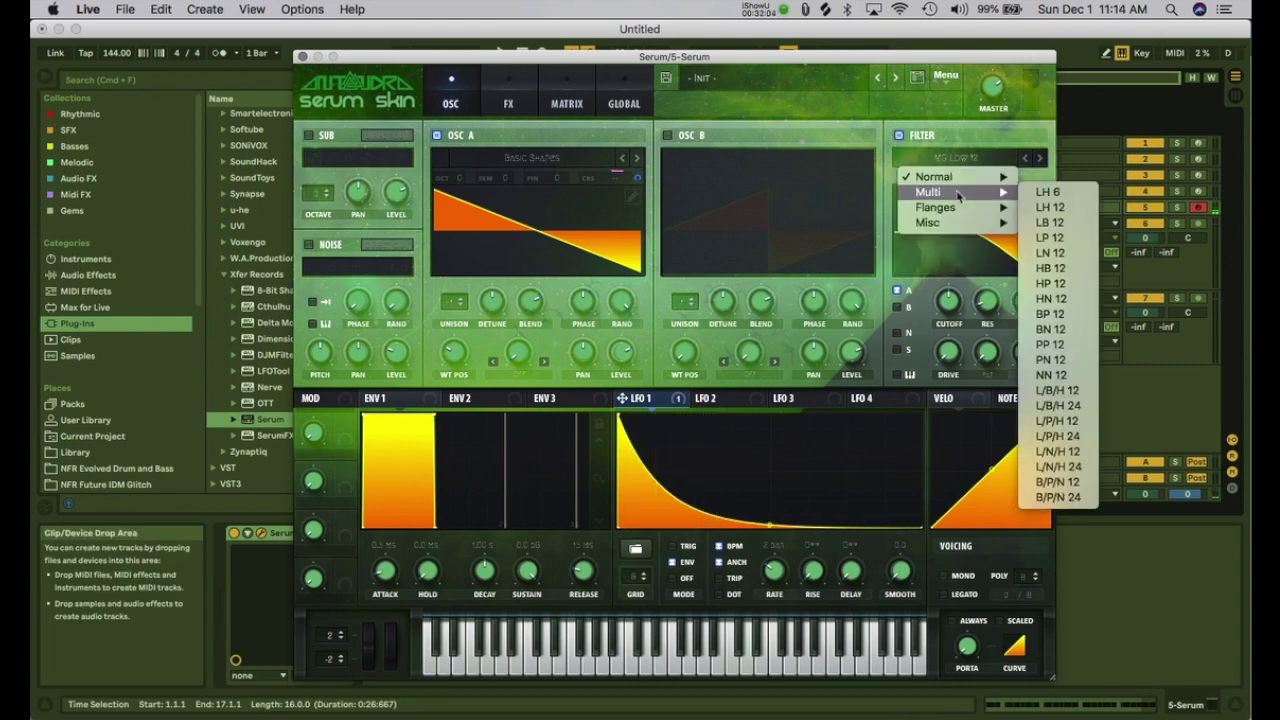
{"action": "left_click", "coordinate": [1058, 405]}
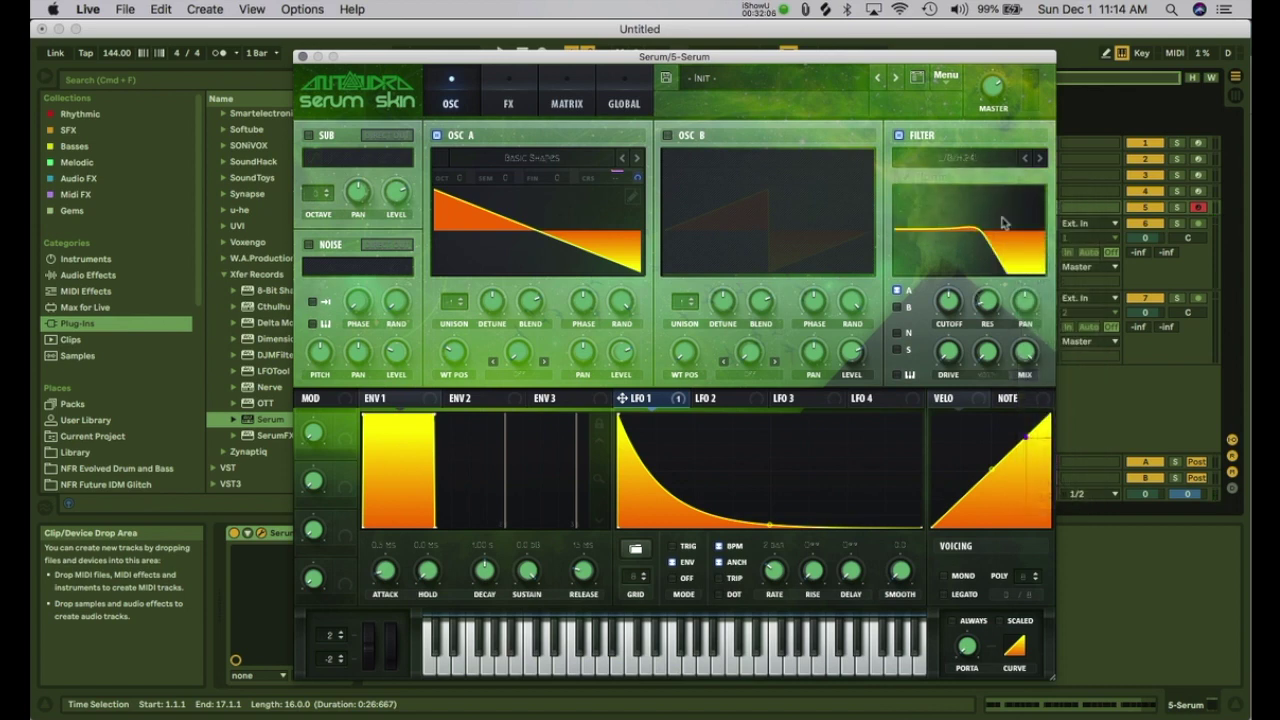
Step: Raise the filter cutoff, morph the response toward band-pass, and modulate the cutoff with LFO 1
{"action": "left_click_drag", "start_coordinate": [955, 312], "coordinate": [955, 250]}
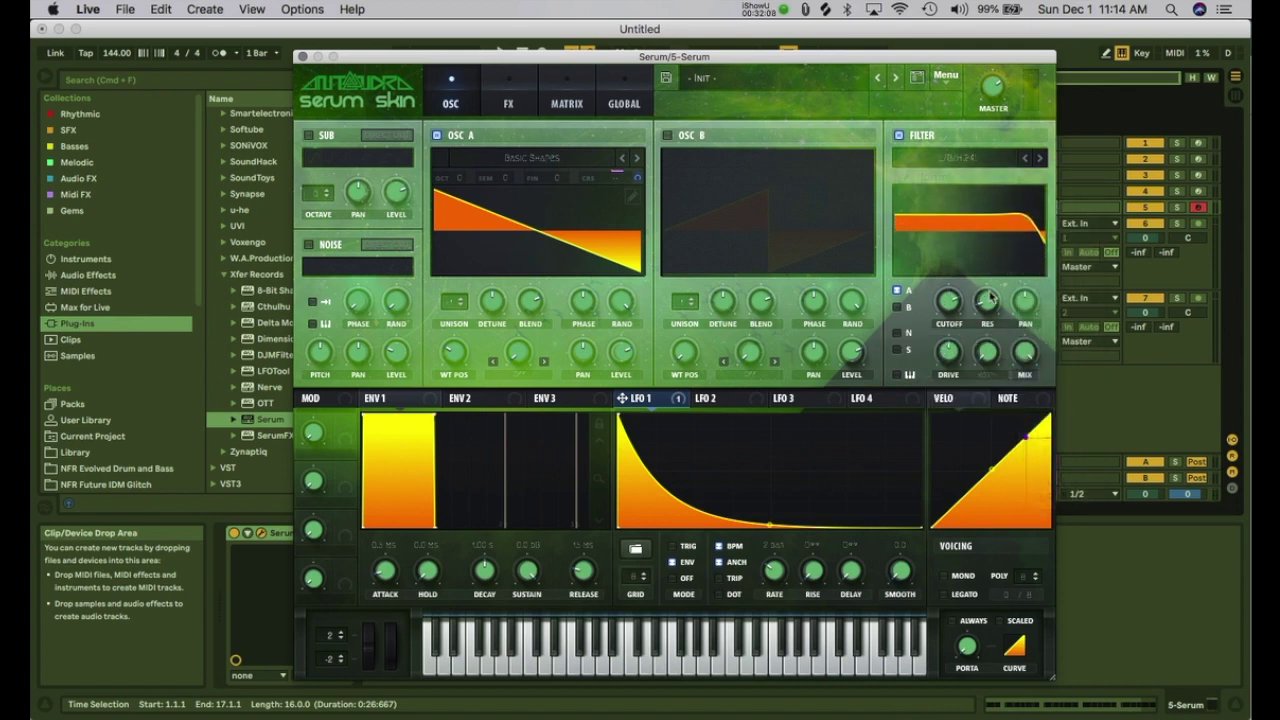
{"action": "left_click_drag", "start_coordinate": [997, 365], "coordinate": [993, 211]}
{"action": "left_click_drag", "start_coordinate": [985, 277], "coordinate": [950, 305]}
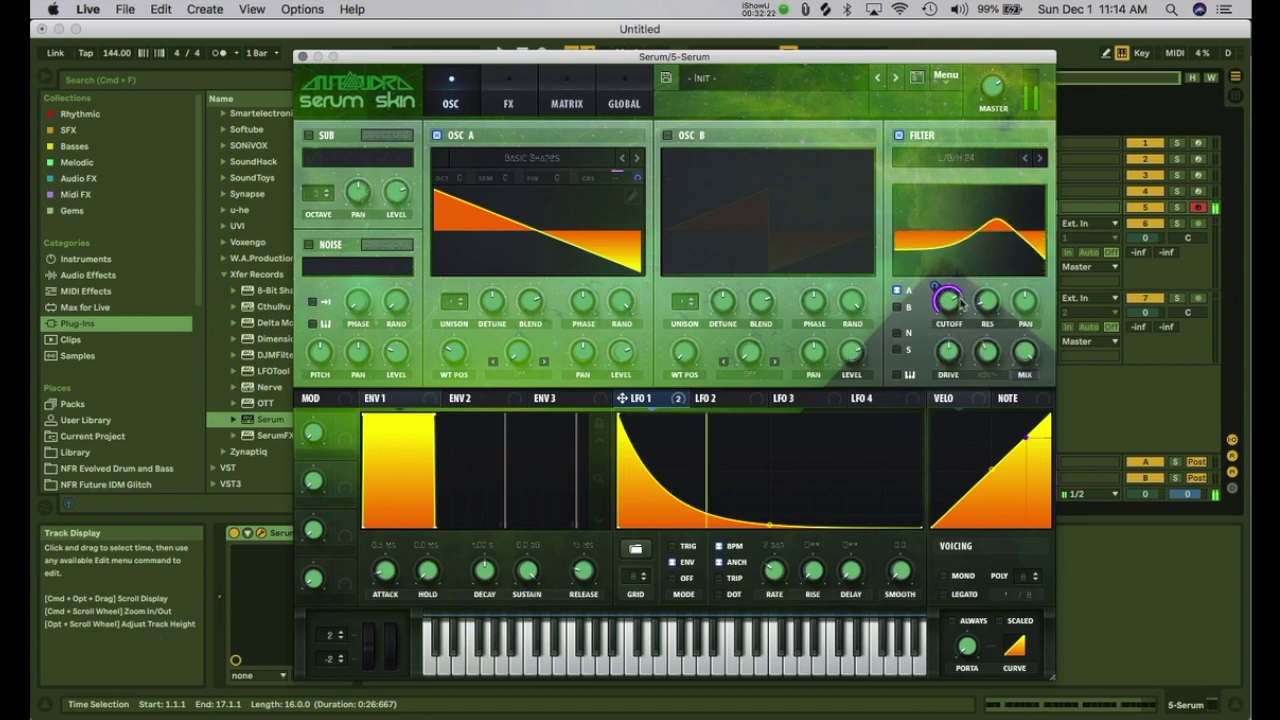
{"action": "mouse_move", "coordinate": [945, 288]}
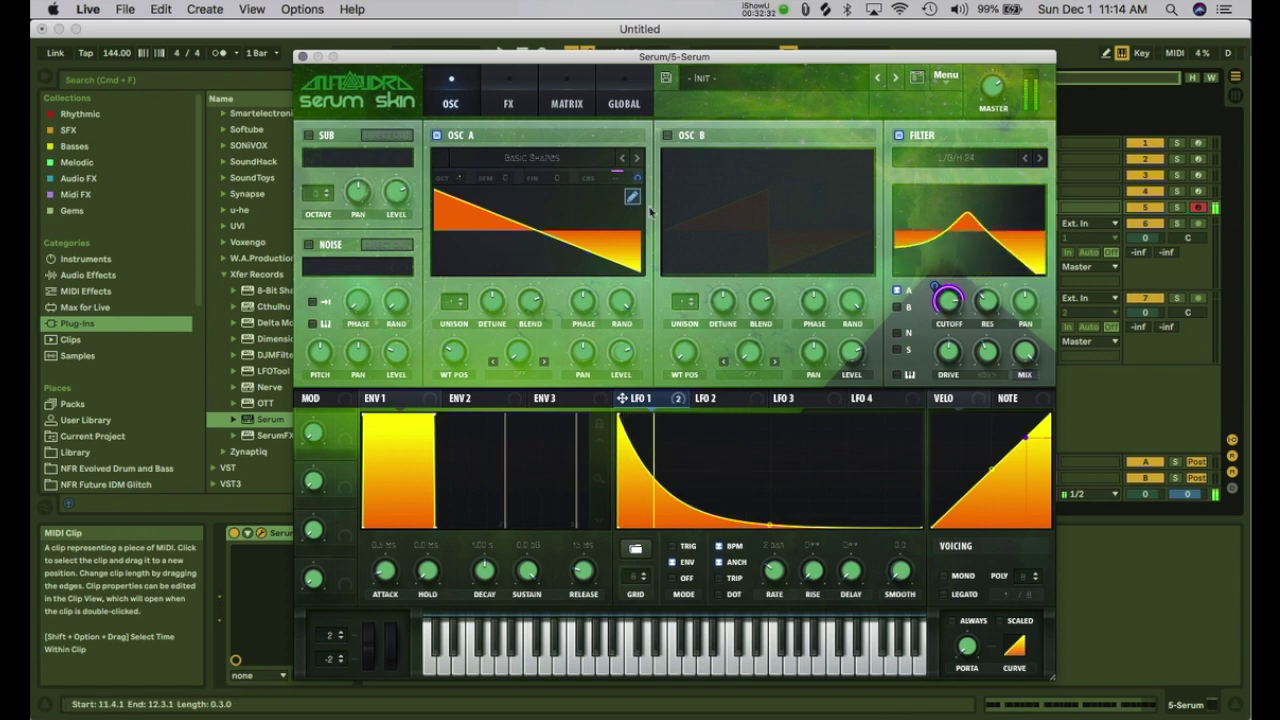
{"action": "left_click_drag", "start_coordinate": [953, 301], "coordinate": [956, 278]}
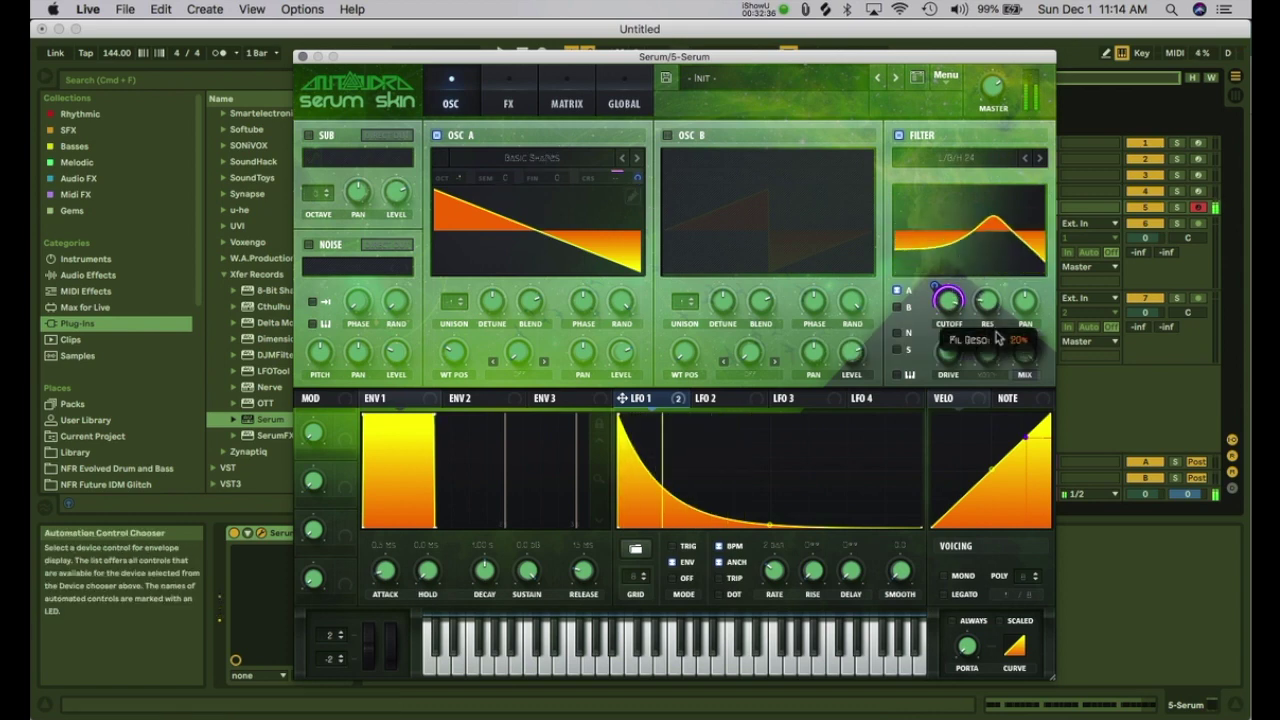
Step: Close the Serum window and play the arrangement from bar 1 to about bar 3, focusing on the opening bars
{"action": "left_click", "coordinate": [303, 56]}
{"action": "left_click_drag", "start_coordinate": [473, 93], "coordinate": [500, 103]}
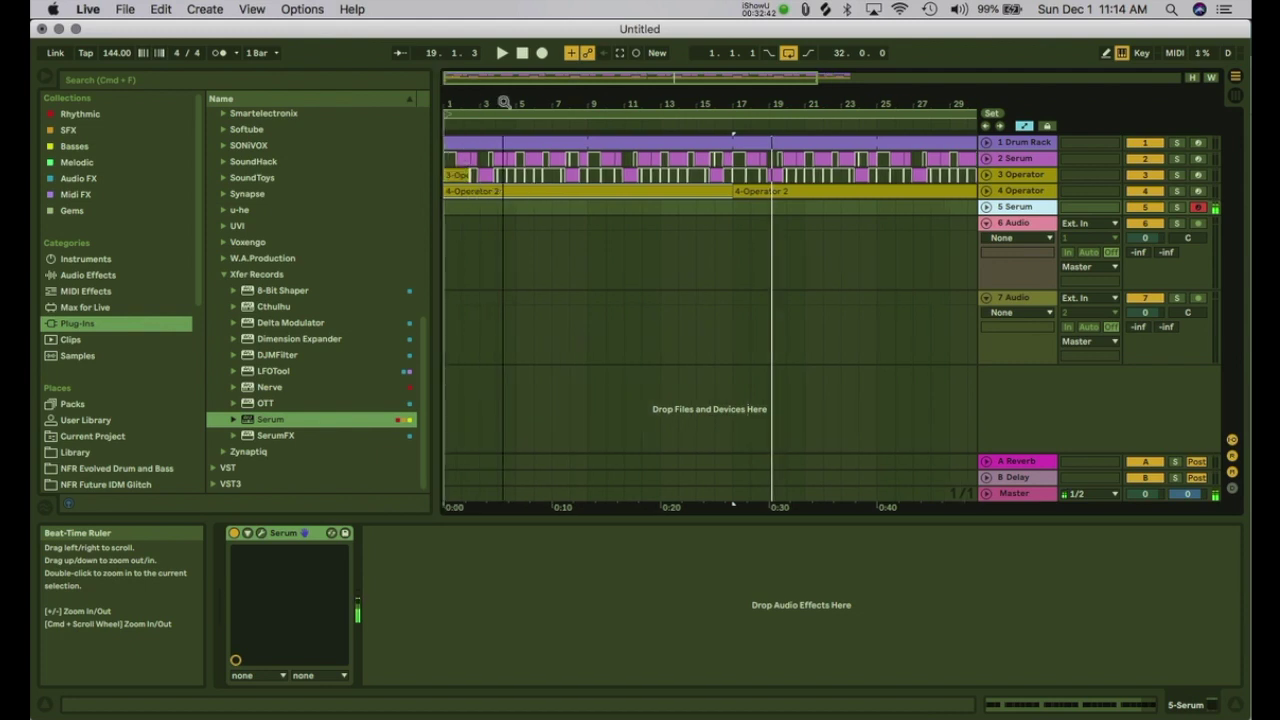
{"action": "left_click", "coordinate": [480, 191]}
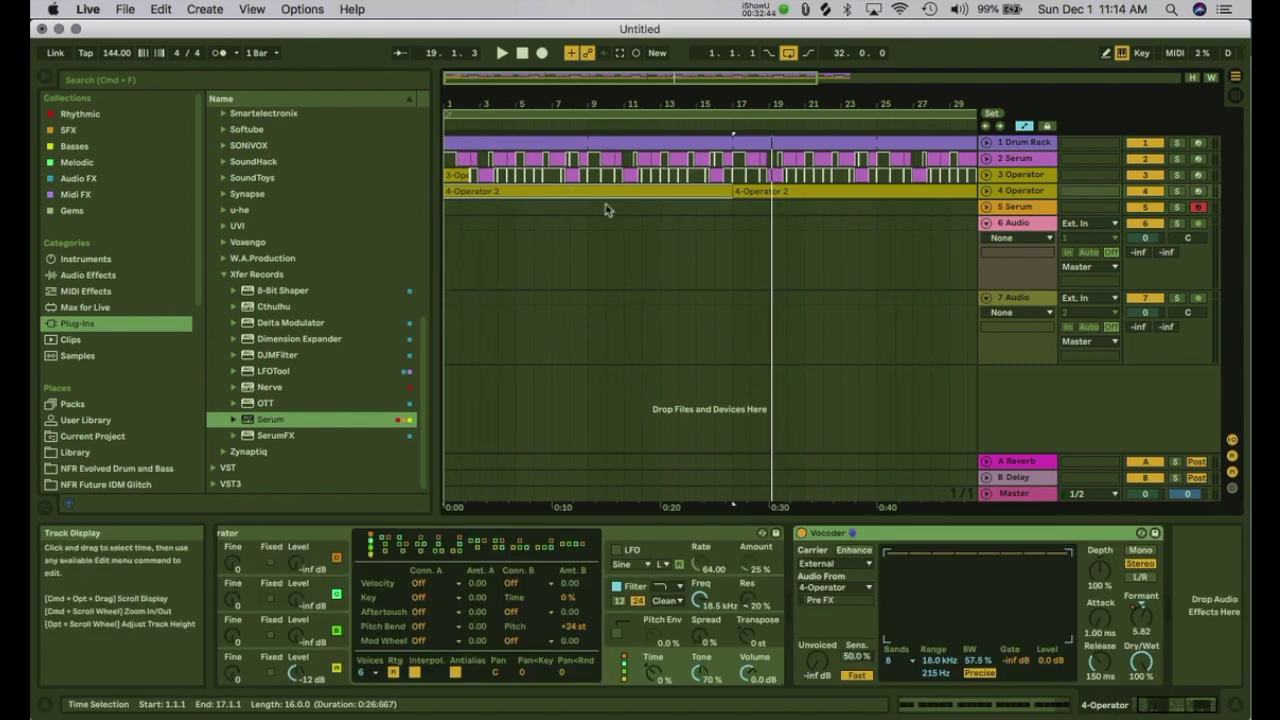
{"action": "key", "text": "space"}
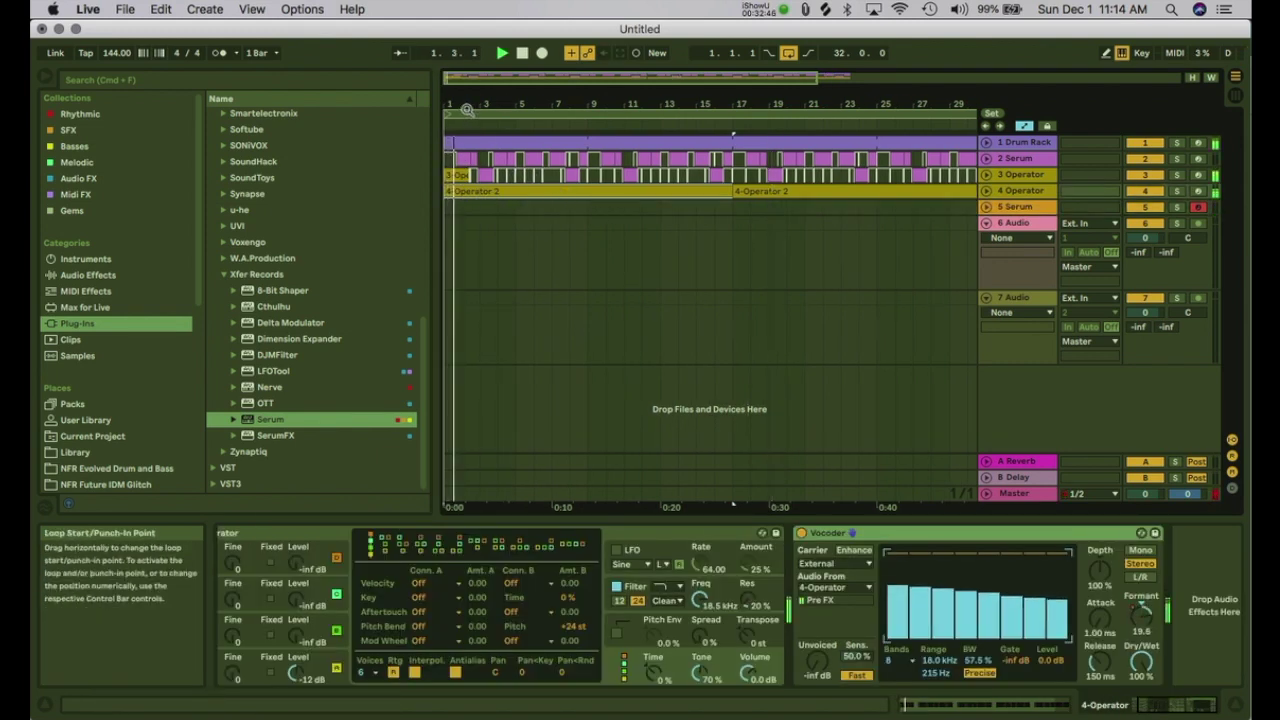
{"action": "left_click_drag", "start_coordinate": [466, 98], "coordinate": [466, 108]}
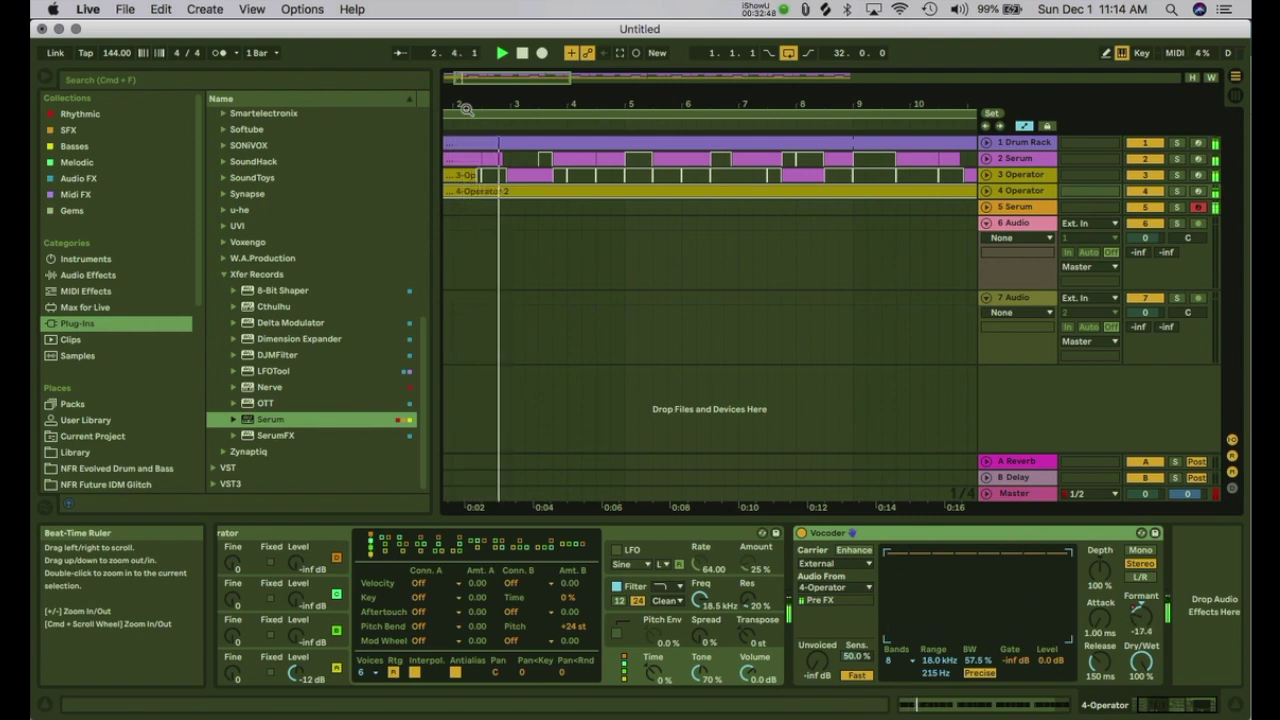
{"action": "key", "text": "space"}
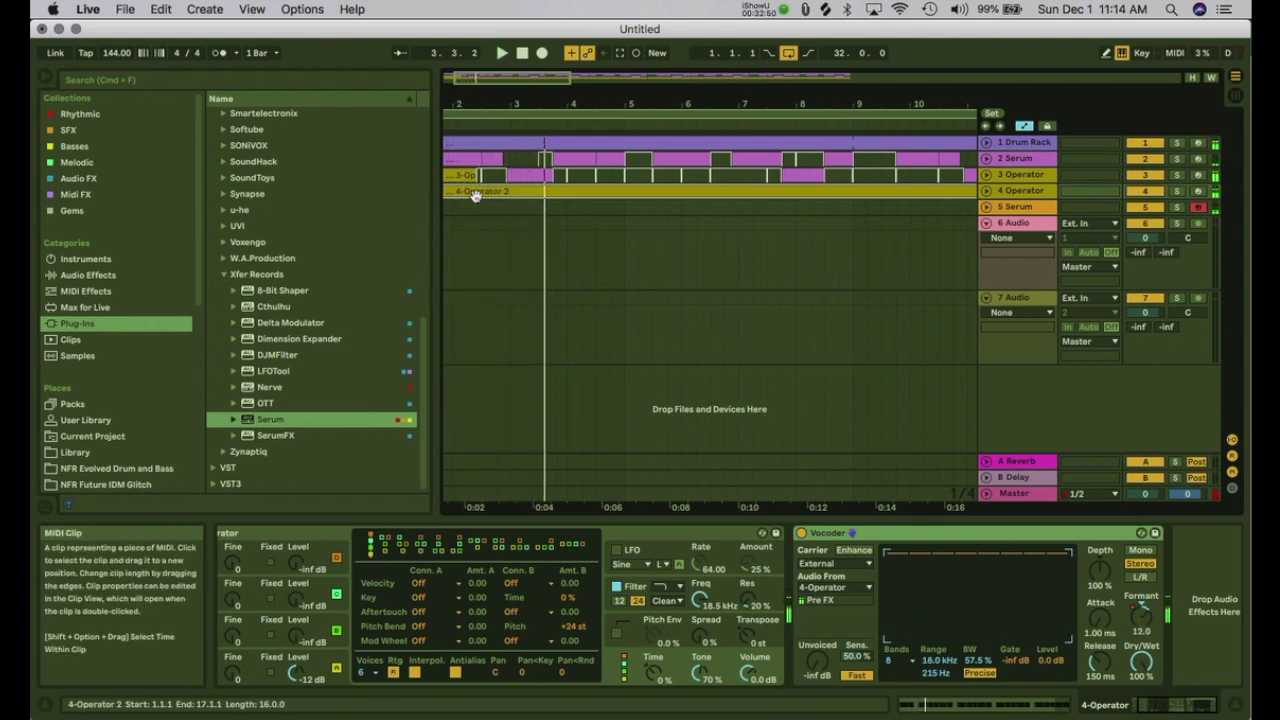
Step: Create an empty MIDI clip on 5 Serum from 2.3.1 to 3.1.1 and enlarge its note editor
{"action": "left_click_drag", "start_coordinate": [482, 207], "coordinate": [510, 214]}
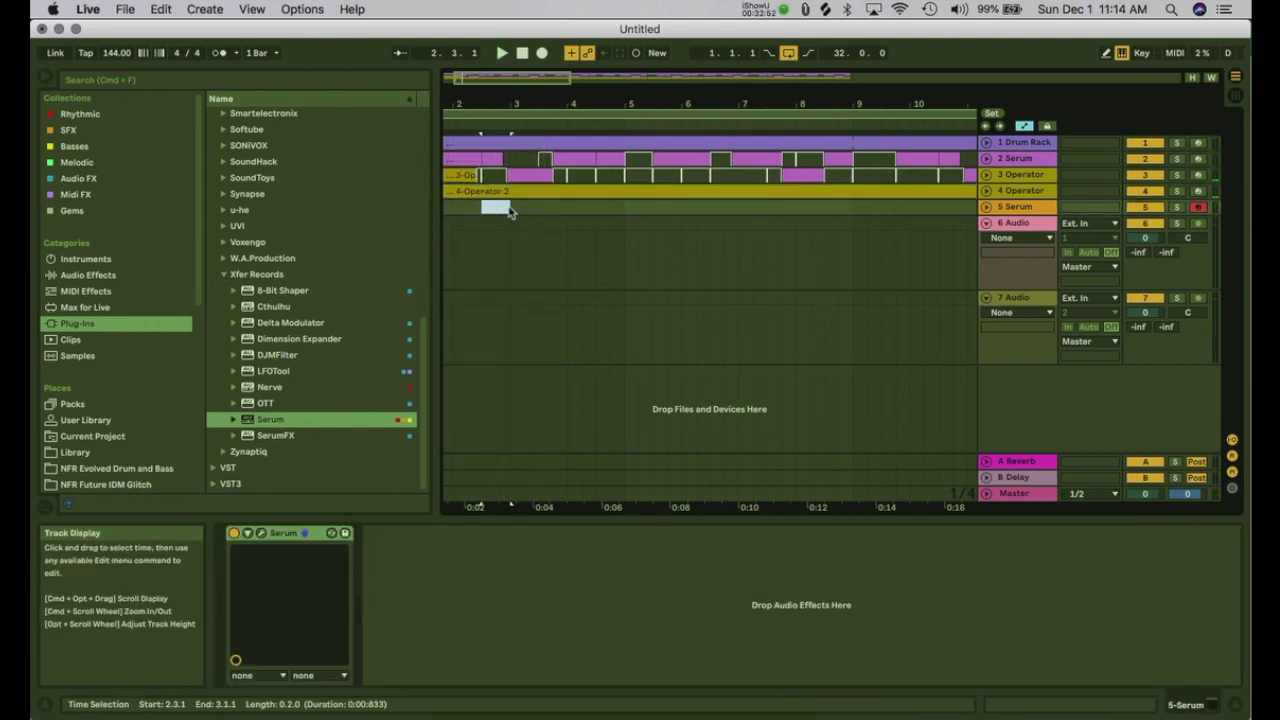
{"action": "key", "text": "super+shift+m"}
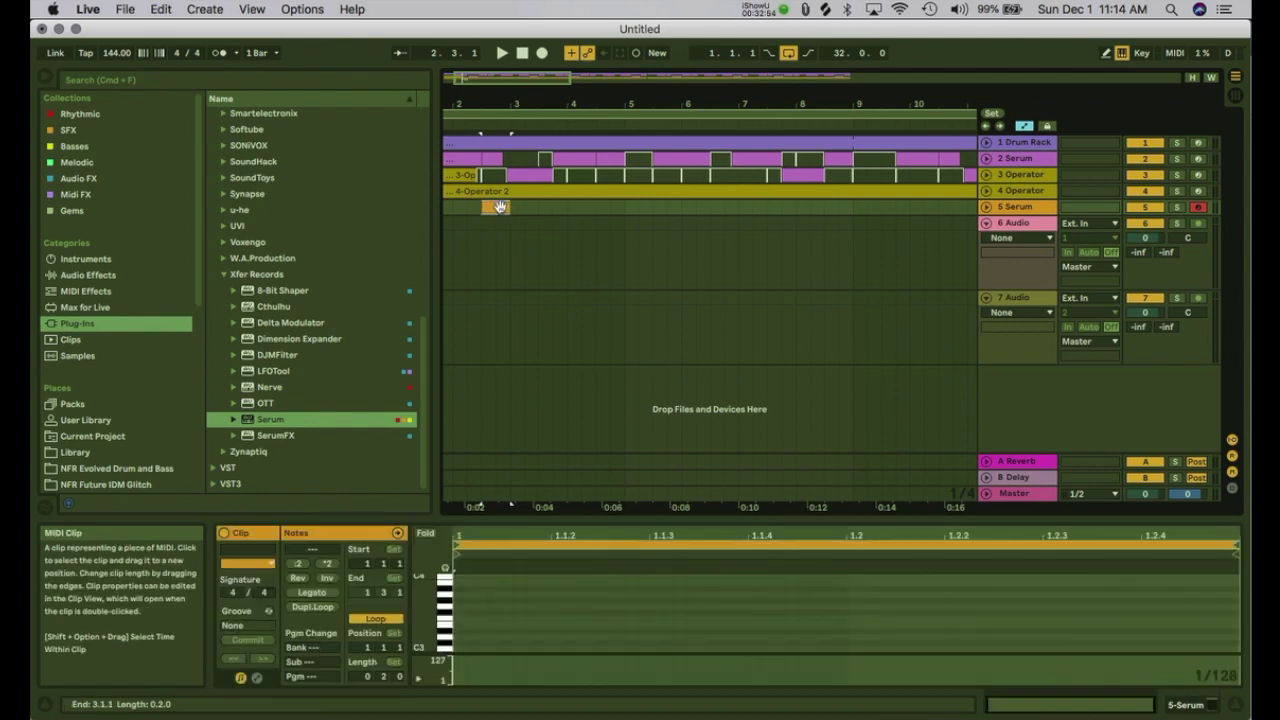
{"action": "left_click_drag", "start_coordinate": [487, 519], "coordinate": [494, 226]}
Step: Add an F0 note at the start of the 5 Serum clip, extend it with Legato to fill the clip, and play it back
{"action": "double_click", "coordinate": [459, 541]}
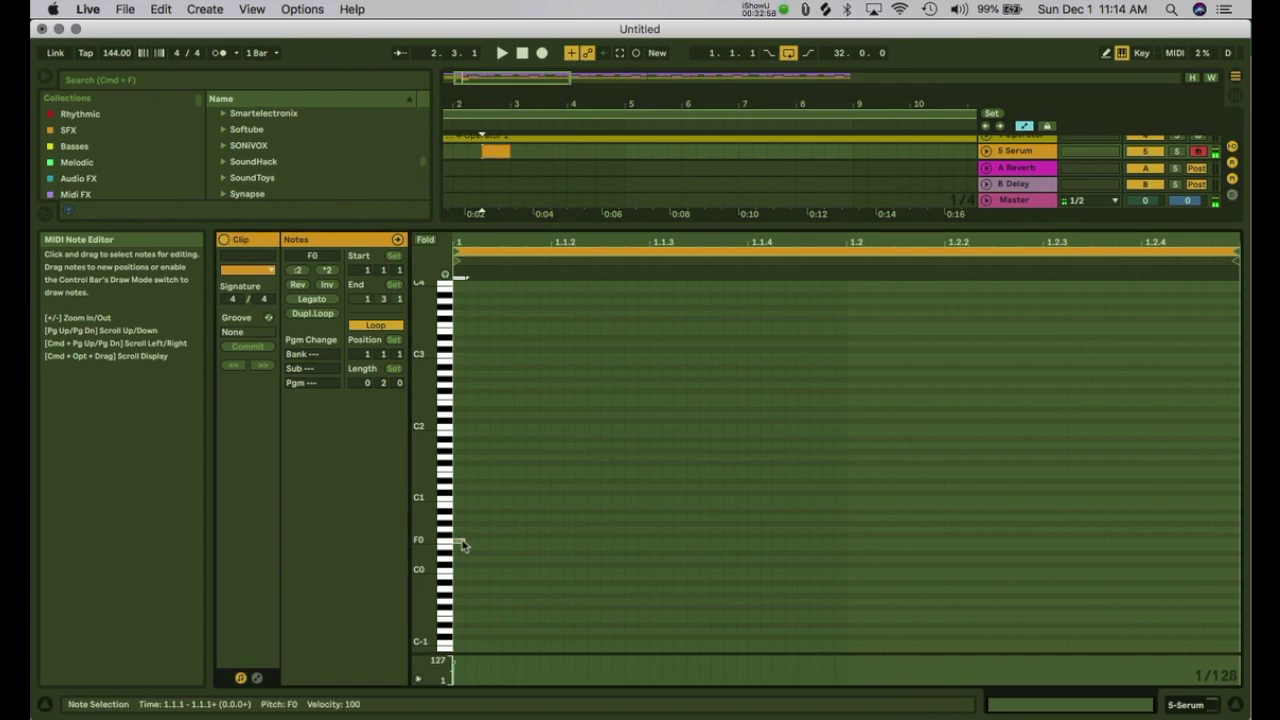
{"action": "left_click_drag", "start_coordinate": [466, 540], "coordinate": [643, 538]}
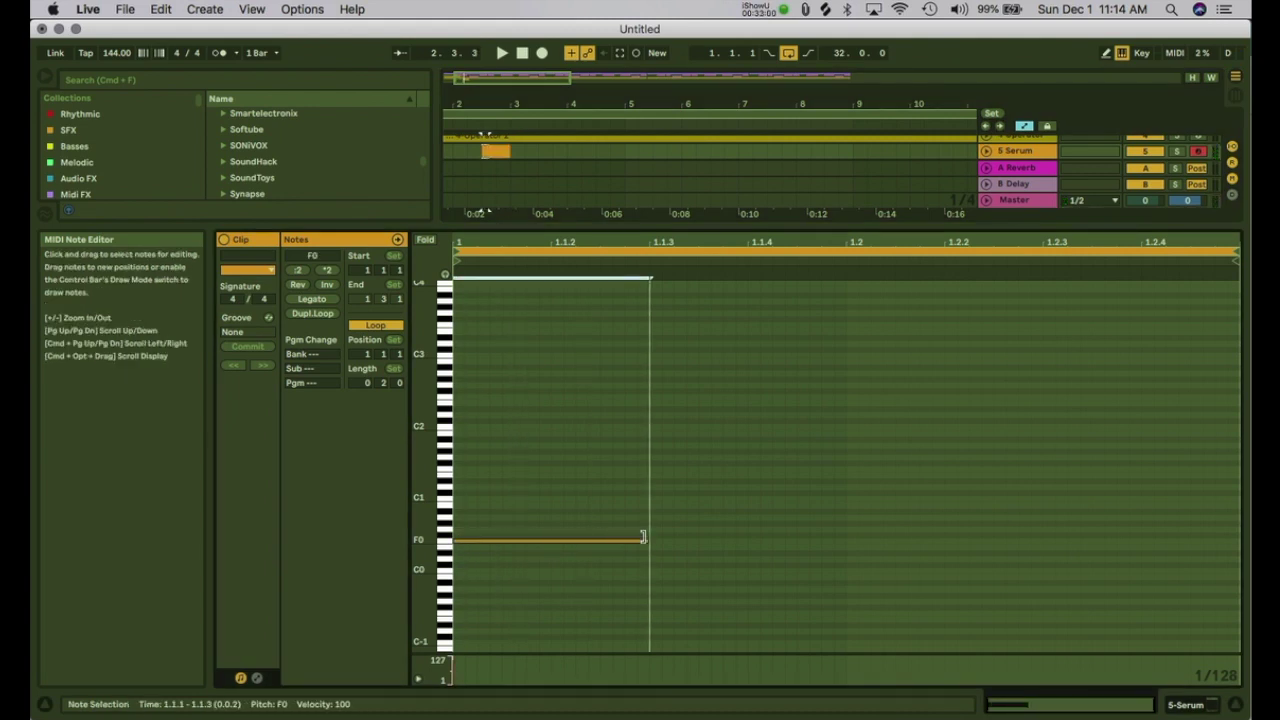
{"action": "key", "text": "space"}
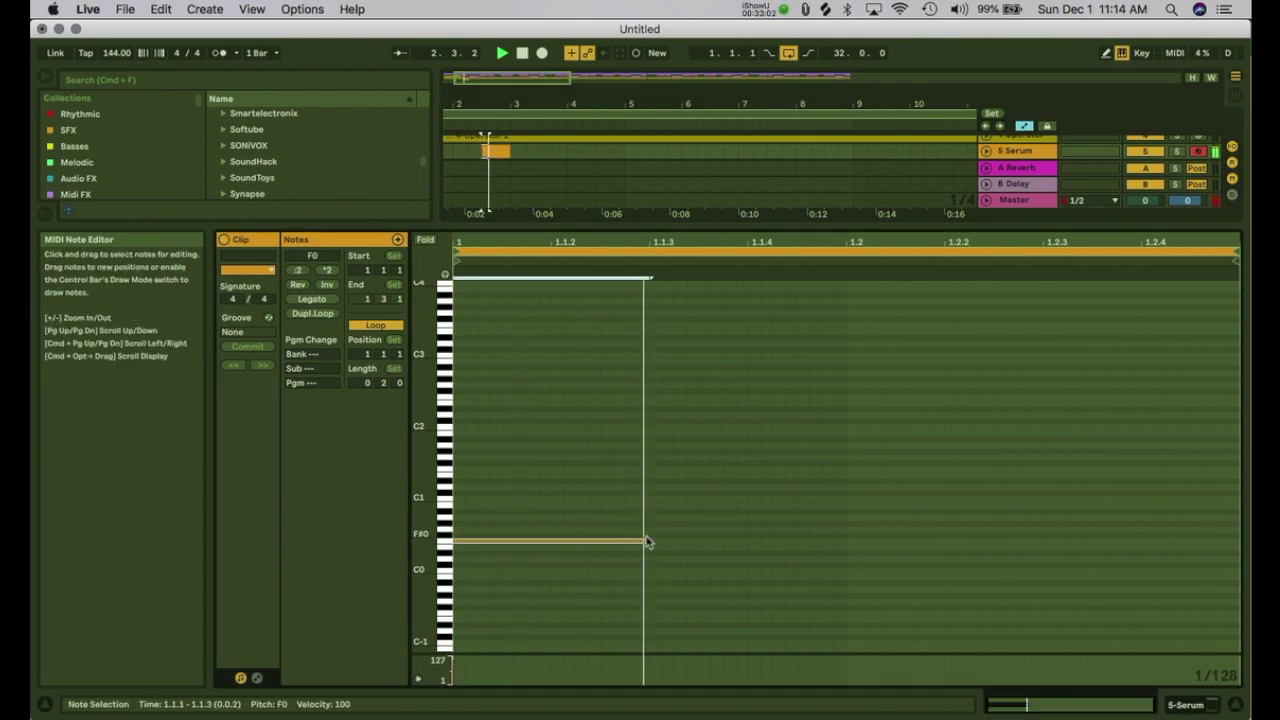
{"action": "left_click", "coordinate": [312, 298]}
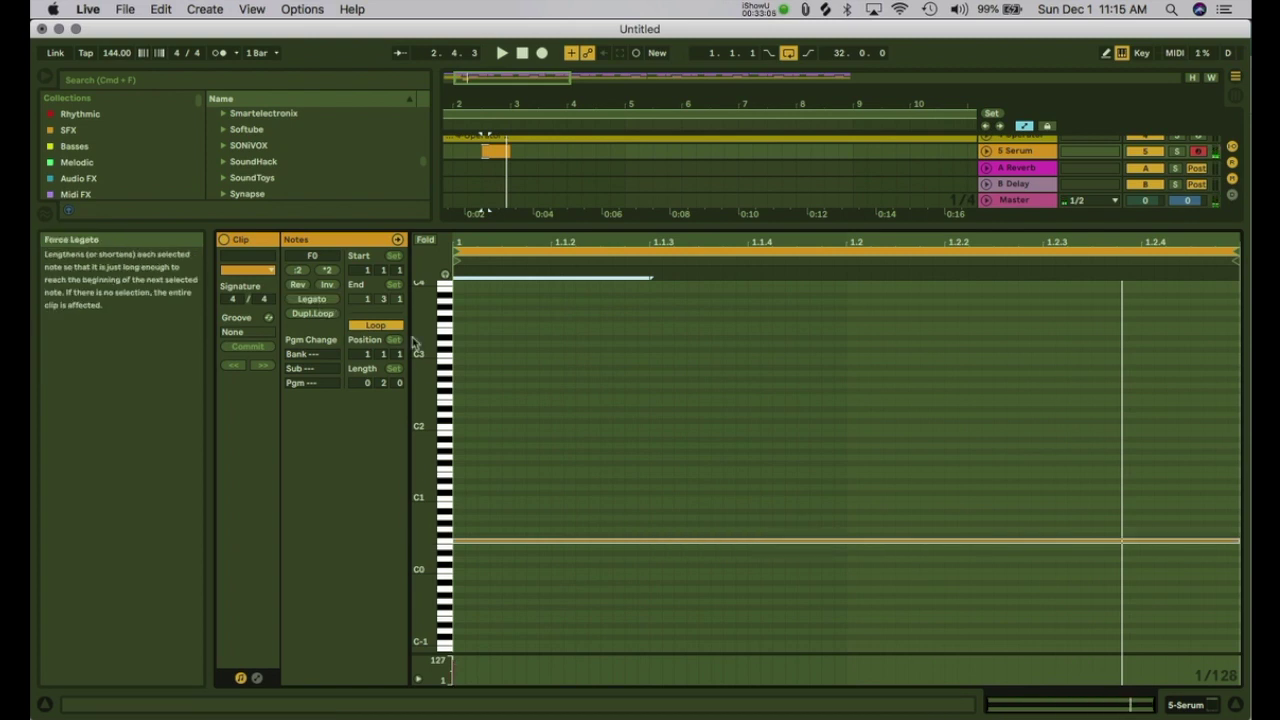
{"action": "left_click", "coordinate": [494, 152]}
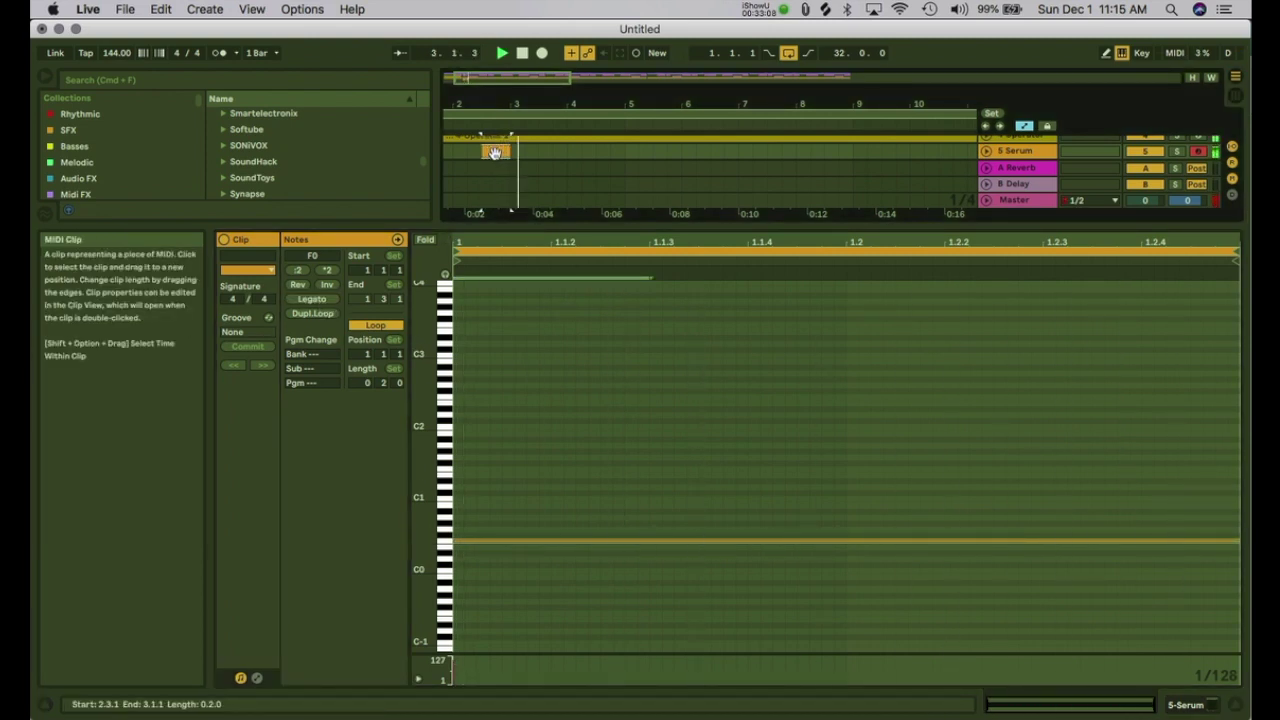
{"action": "left_click_drag", "start_coordinate": [510, 212], "coordinate": [467, 212]}
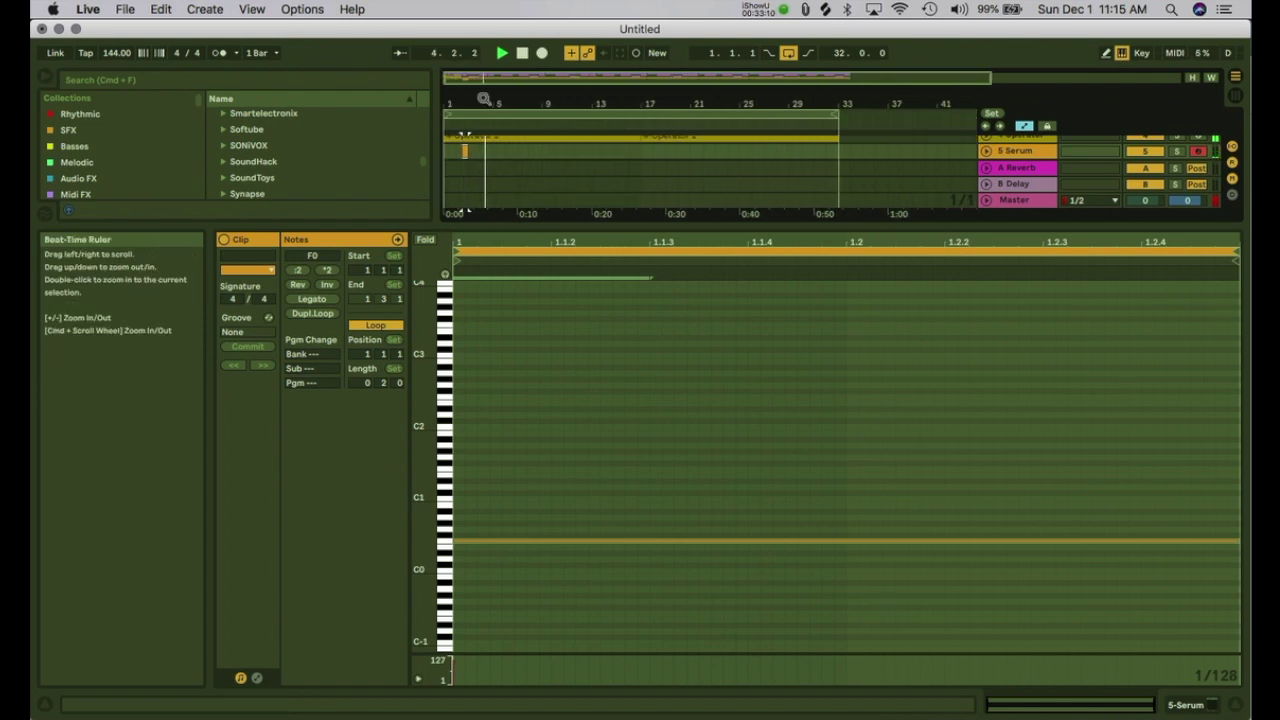
Step: Duplicate the first eight bars of 5 Serum three times to repeat its accent across 32 bars, and play the arrangement
{"action": "double_click", "coordinate": [522, 53]}
{"action": "mouse_move", "coordinate": [451, 105]}
{"action": "left_mouse_down"}
{"action": "mouse_move", "coordinate": [451, 125]}
{"action": "mouse_move", "coordinate": [549, 152]}
{"action": "mouse_move", "coordinate": [524, 180]}
{"action": "mouse_move", "coordinate": [531, 128]}
{"action": "mouse_move", "coordinate": [532, 155]}
{"action": "left_mouse_up"}
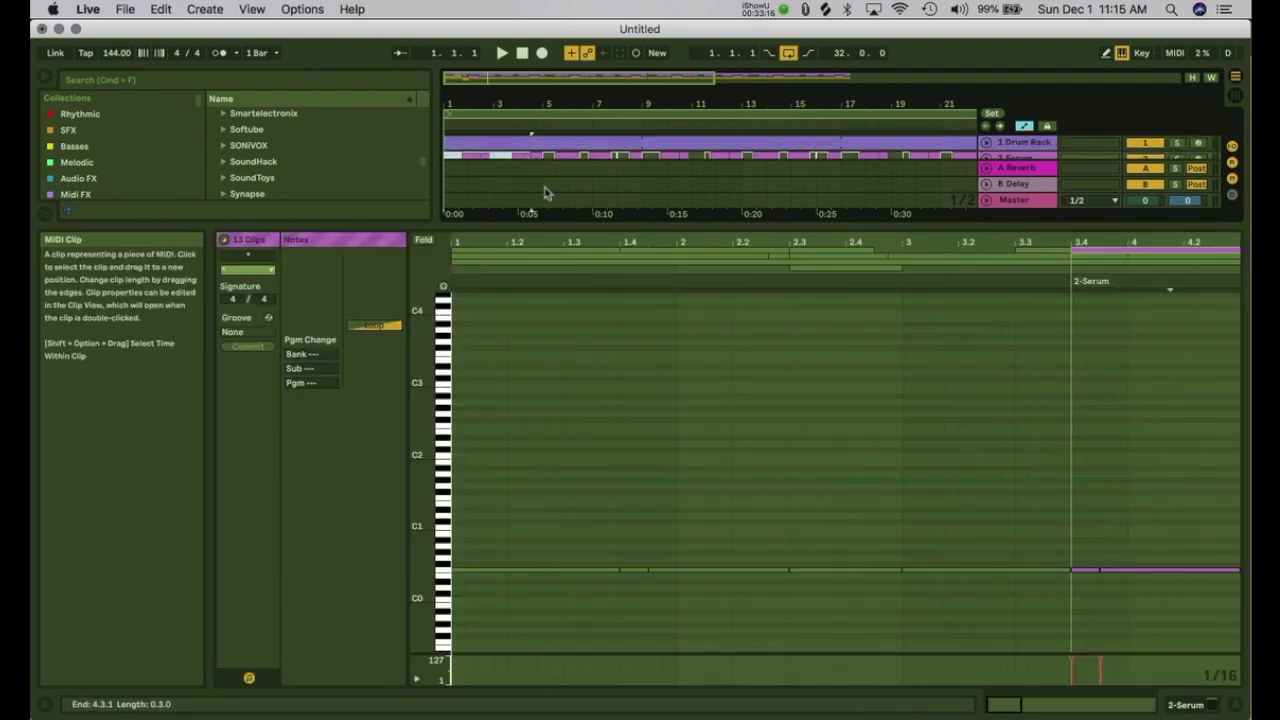
{"action": "left_click_drag", "start_coordinate": [546, 226], "coordinate": [545, 415]}
{"action": "left_click", "coordinate": [533, 207]}
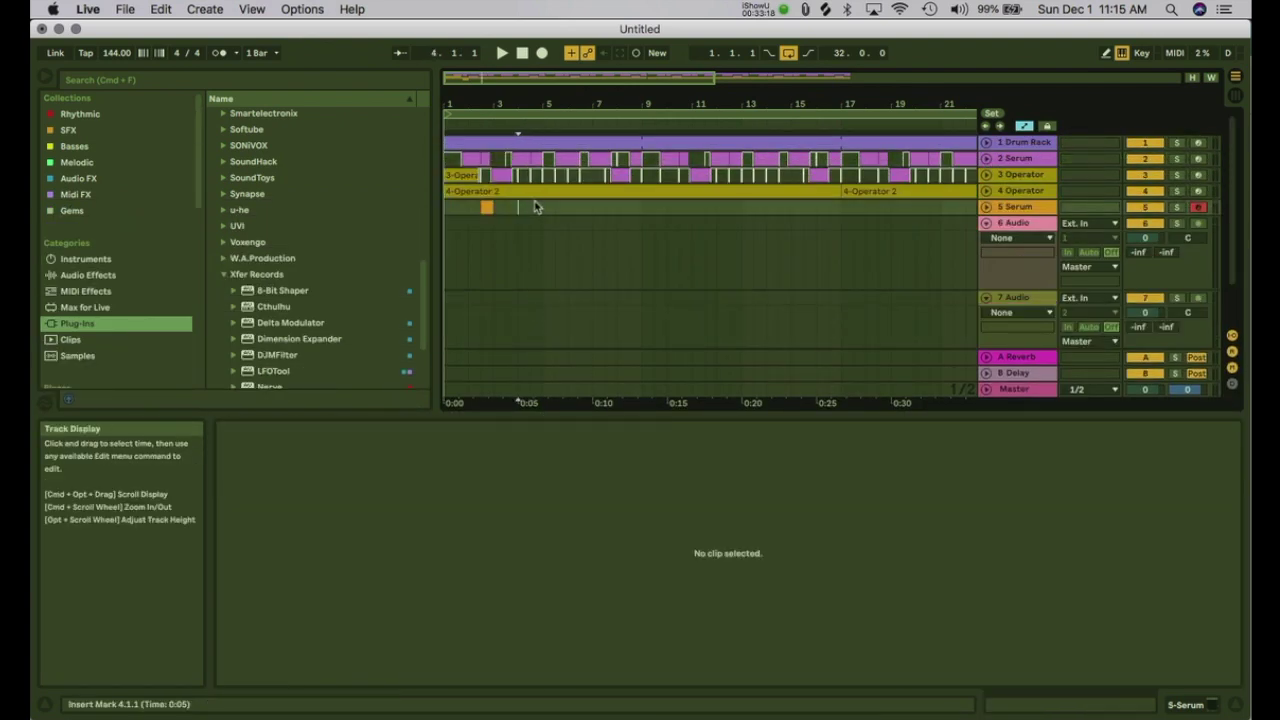
{"action": "left_click_drag", "start_coordinate": [543, 209], "coordinate": [429, 211]}
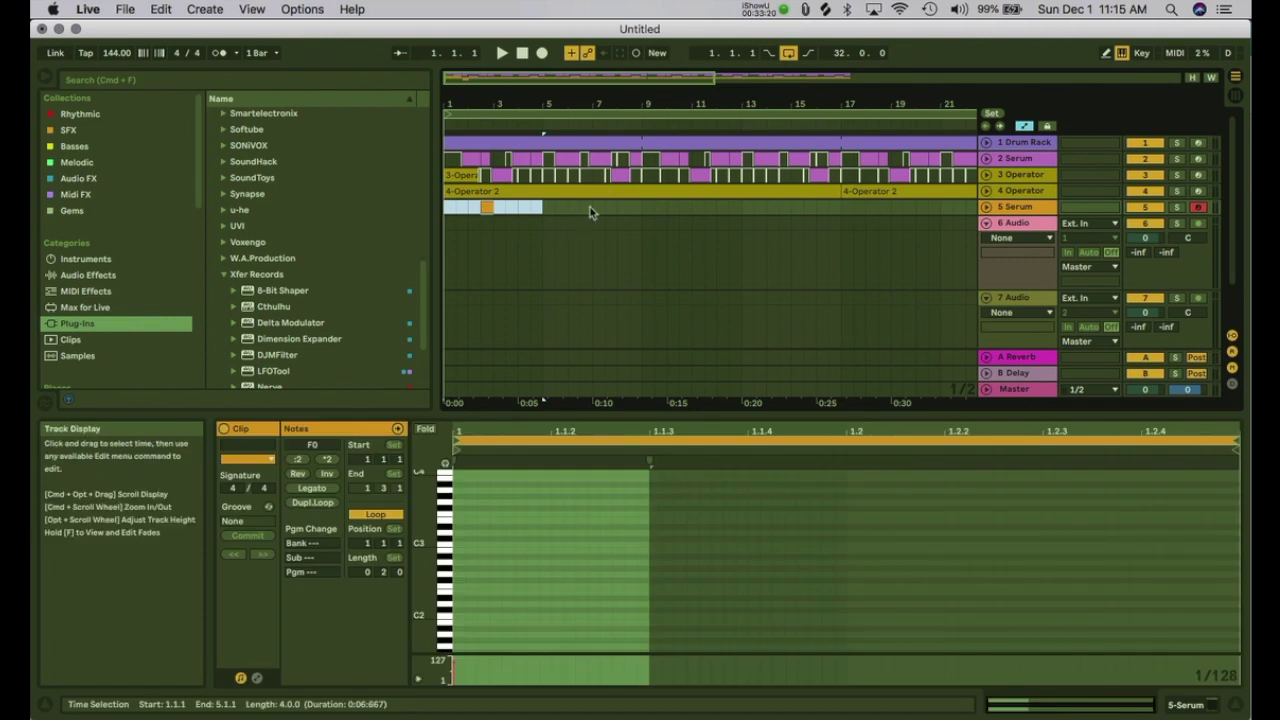
{"action": "left_click", "coordinate": [640, 213], "text": "shift"}
{"action": "key", "text": "super+d"}
{"action": "key", "text": "super+d"}
{"action": "key", "text": "super+d"}
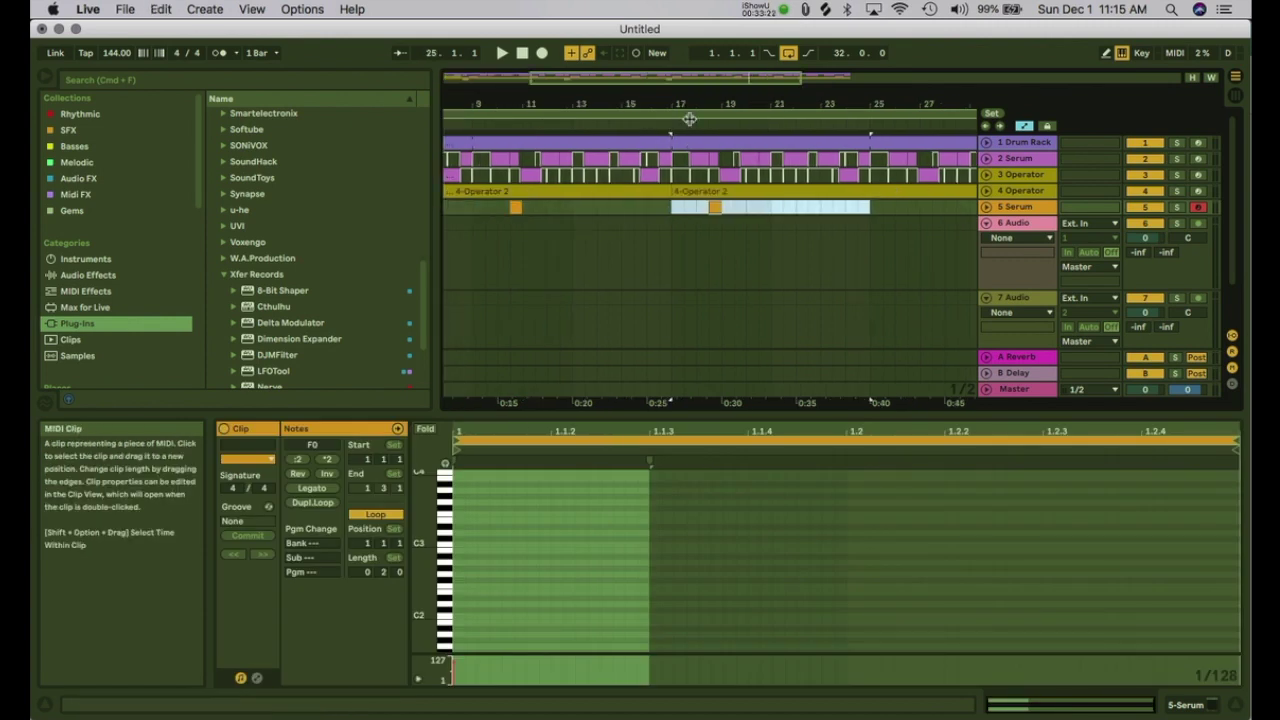
{"action": "left_click_drag", "start_coordinate": [686, 105], "coordinate": [632, 92]}
{"action": "left_click", "coordinate": [526, 57]}
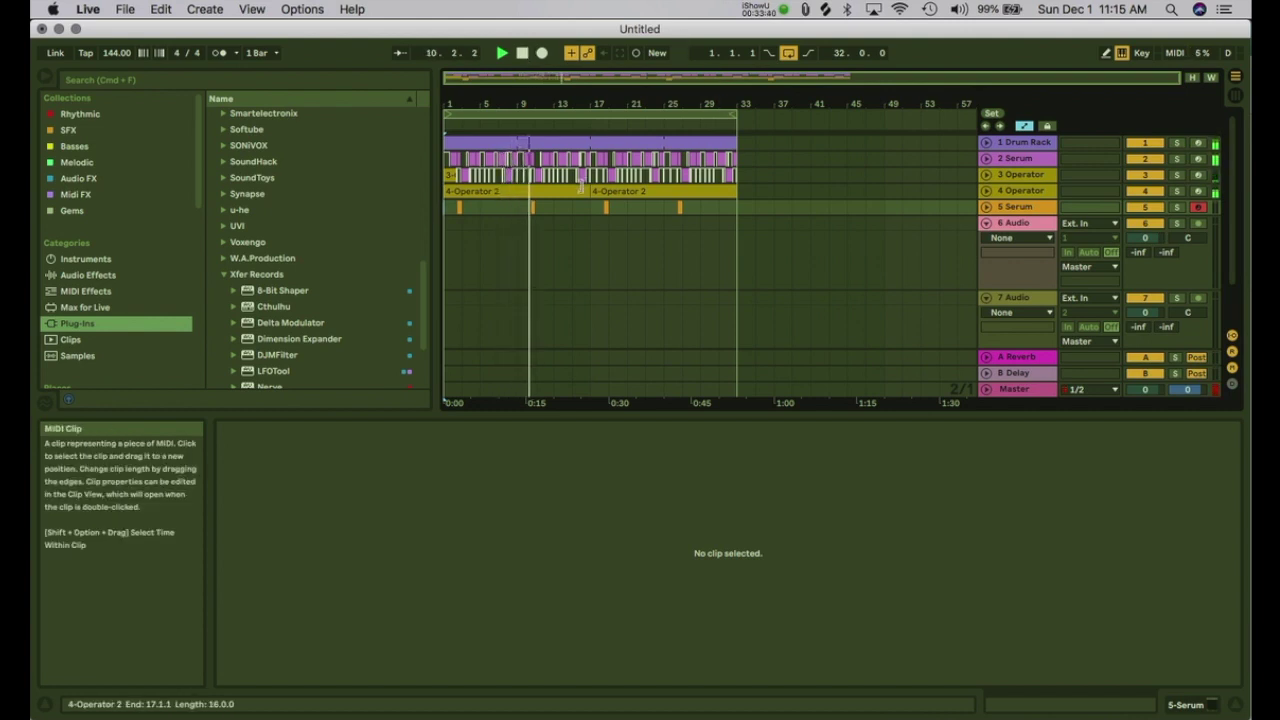
Step: Save the Live Set as Psytrap Demo in the Sketches folder
{"action": "left_click", "coordinate": [578, 210]}
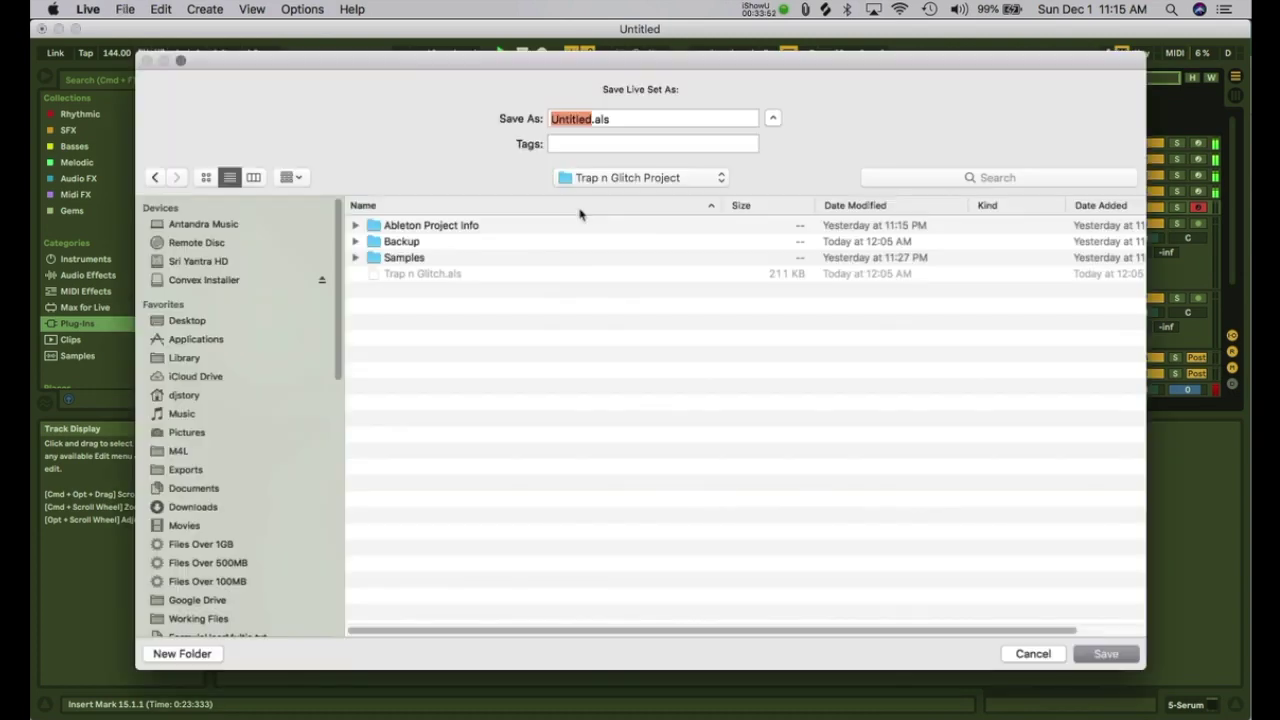
{"action": "left_click", "coordinate": [615, 178]}
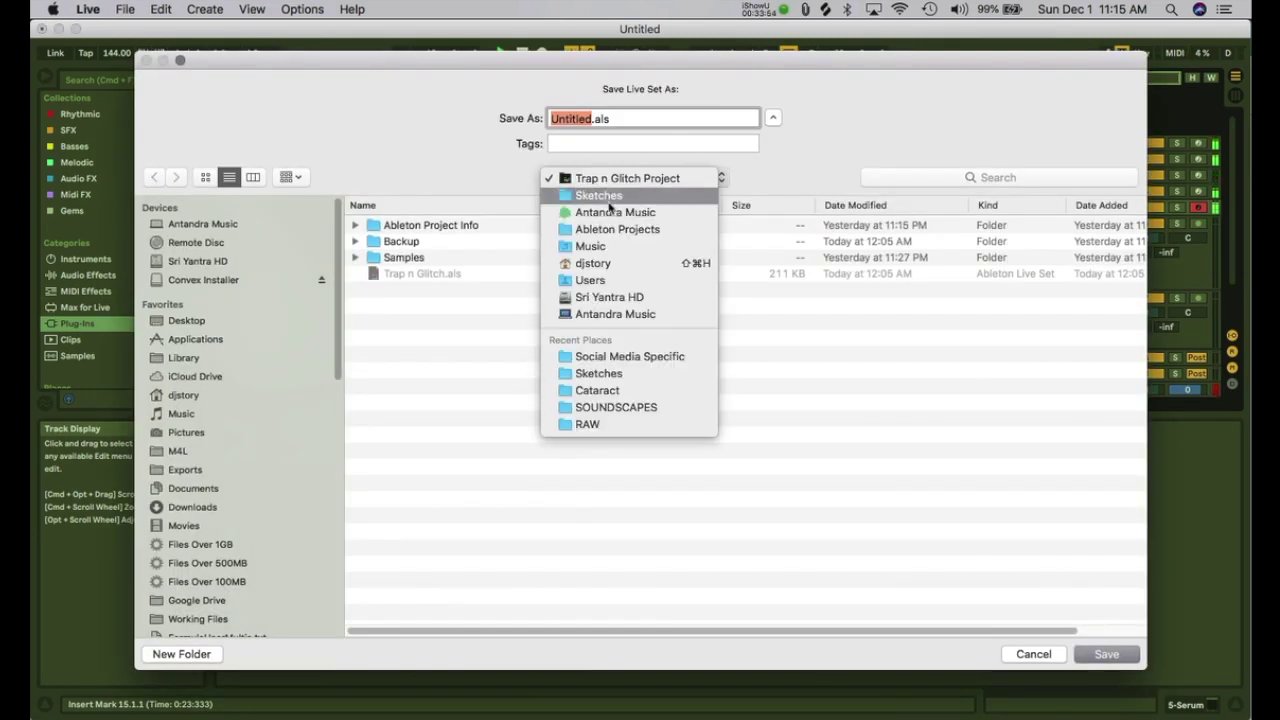
{"action": "left_click", "coordinate": [608, 194]}
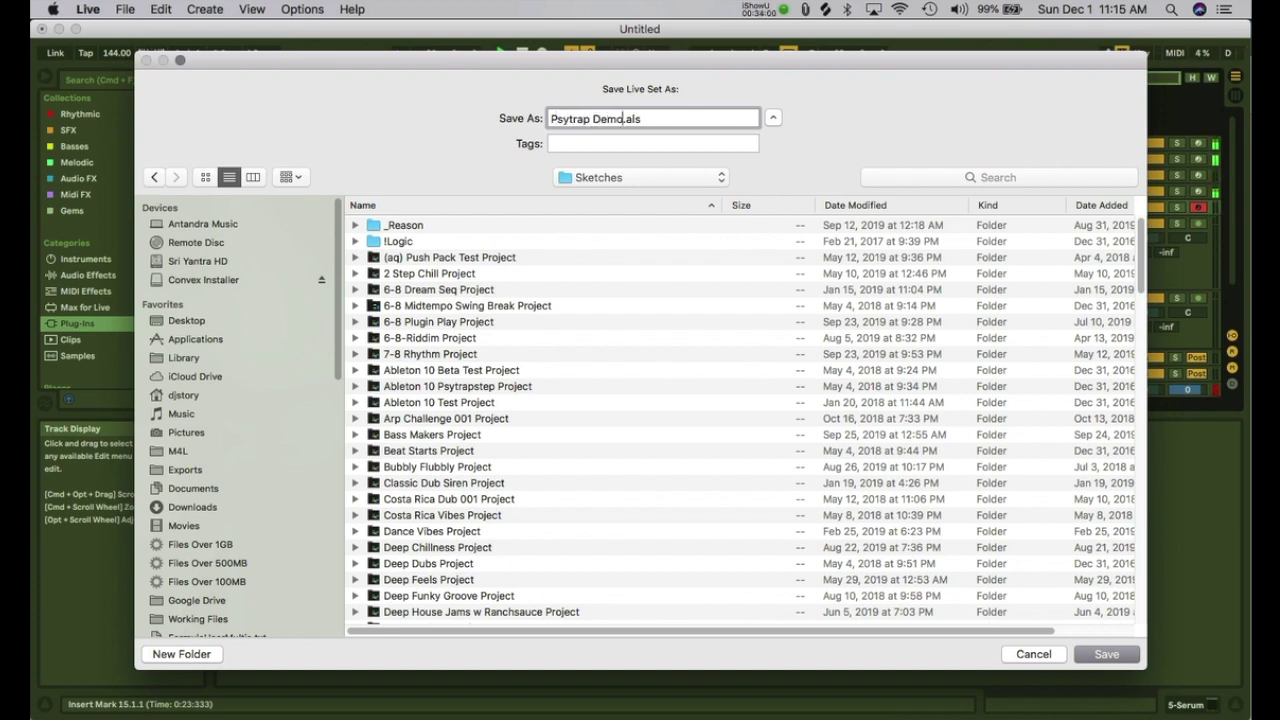
{"action": "key", "text": "Return"}
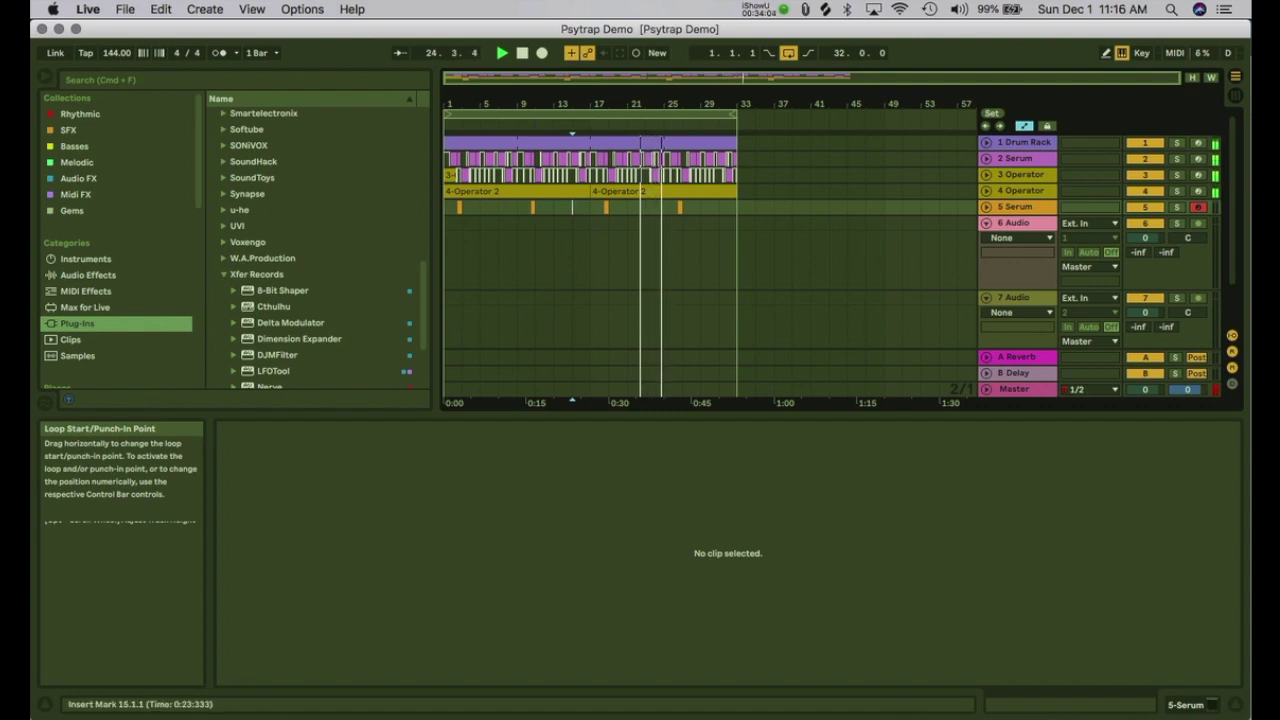
Step: Add the Xfer Records OTT plug-in after Corpus on 3 Operator and open its window beside the arrangement
{"action": "left_click", "coordinate": [224, 274]}
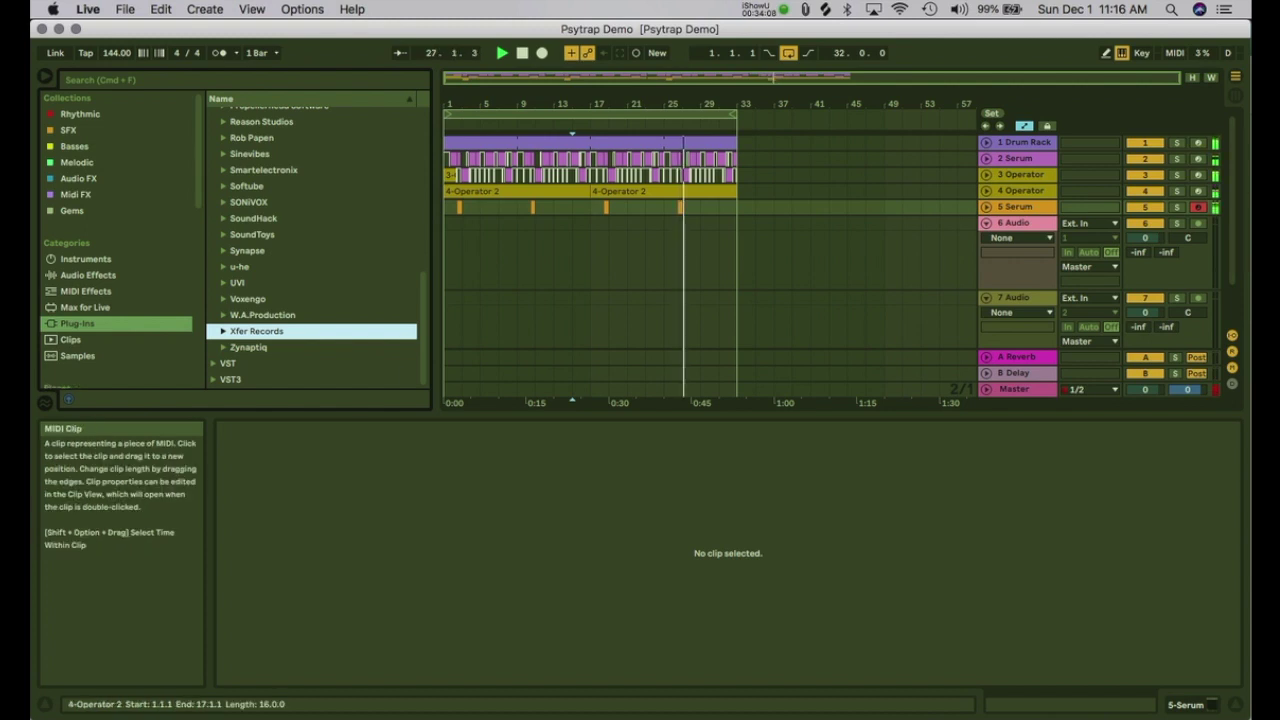
{"action": "left_click", "coordinate": [520, 174]}
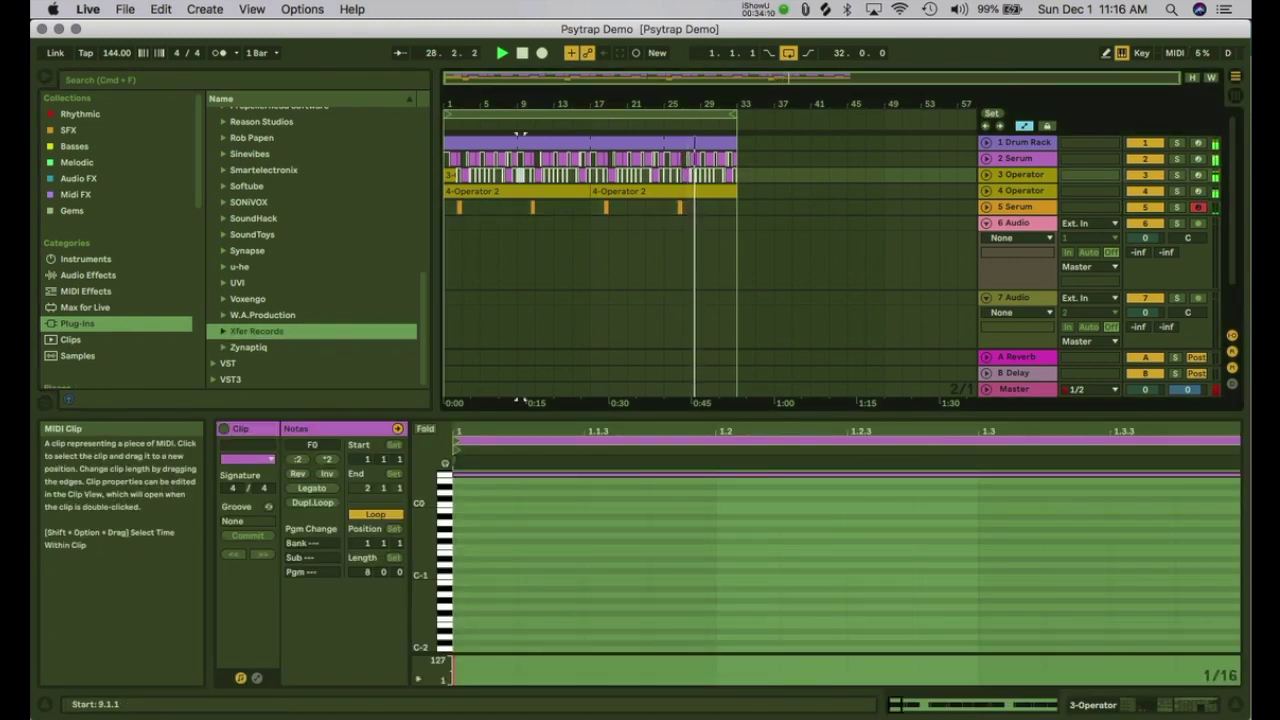
{"action": "key", "text": "shift+Tab"}
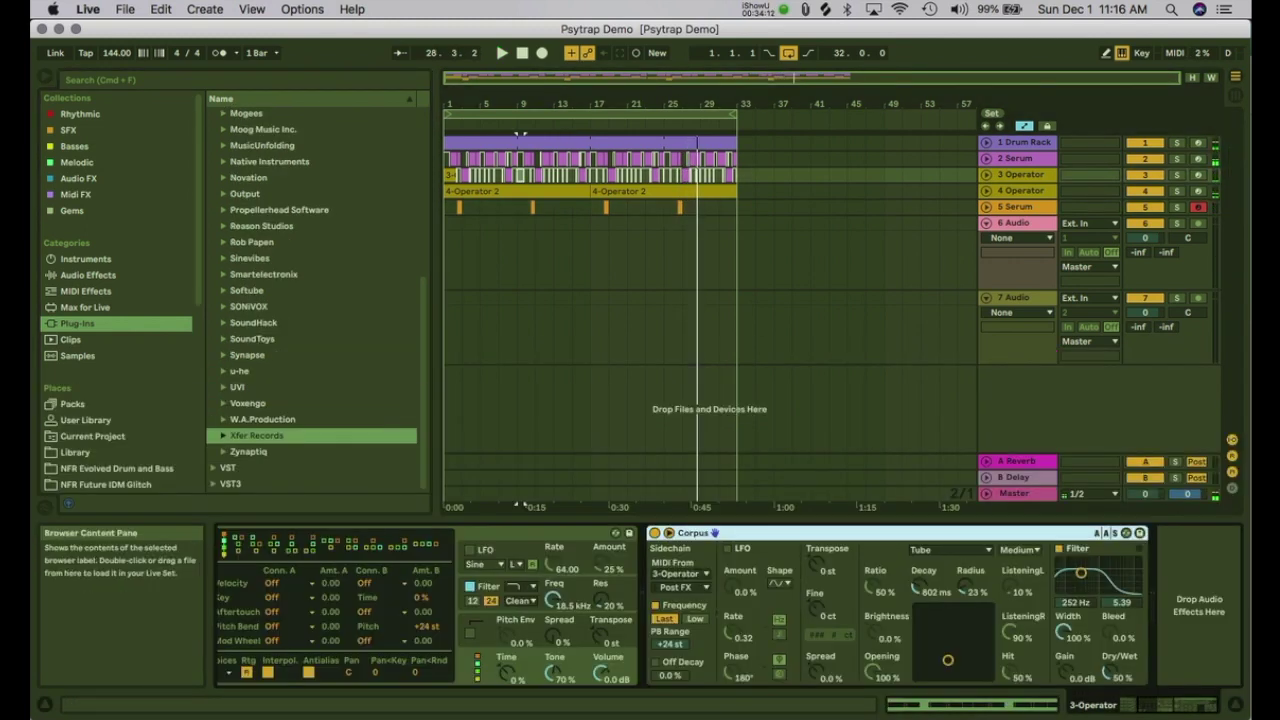
{"action": "left_click", "coordinate": [223, 436]}
{"action": "scroll", "coordinate": [223, 436], "scroll_direction": "down", "scroll_amount": 5}
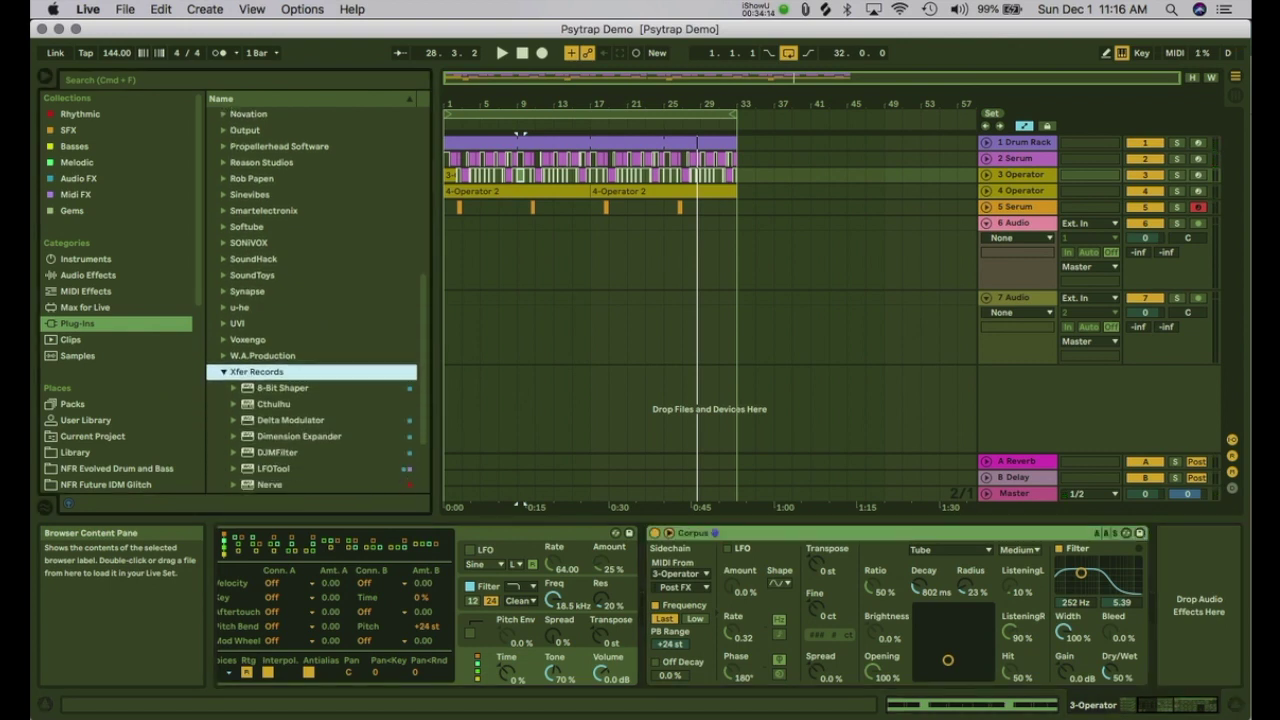
{"action": "left_click", "coordinate": [265, 411]}
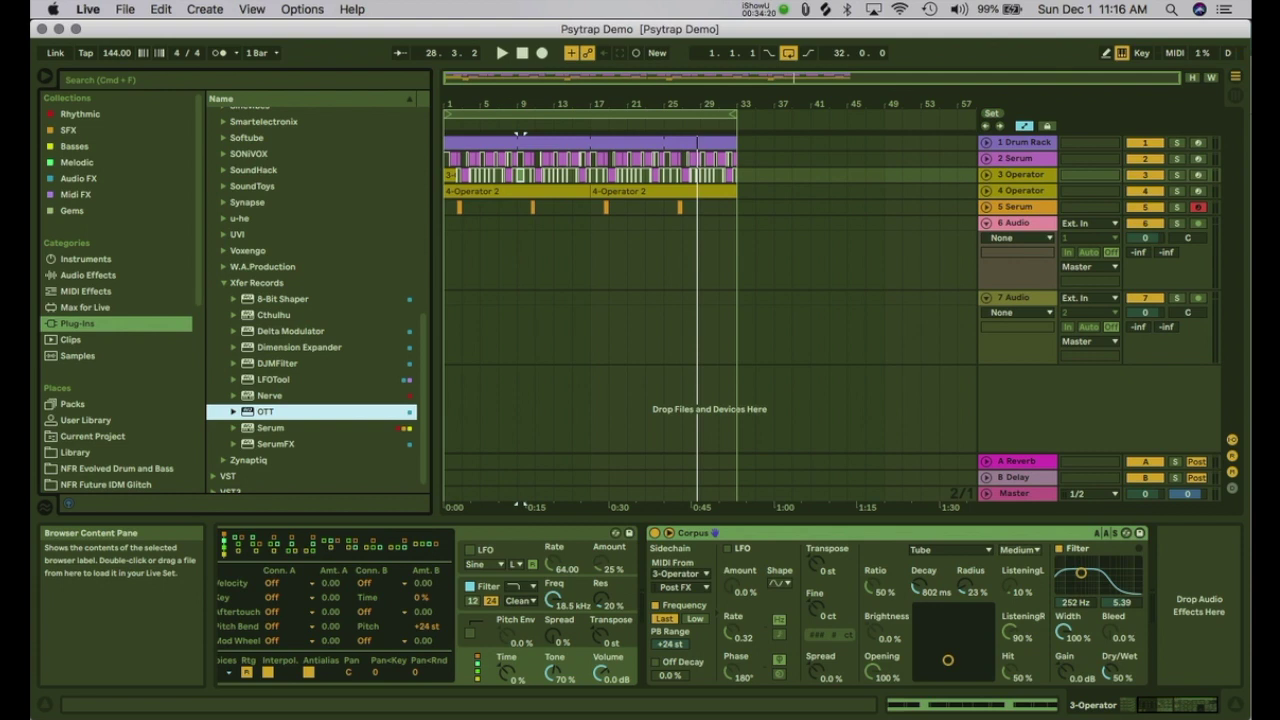
{"action": "key", "text": "Return"}
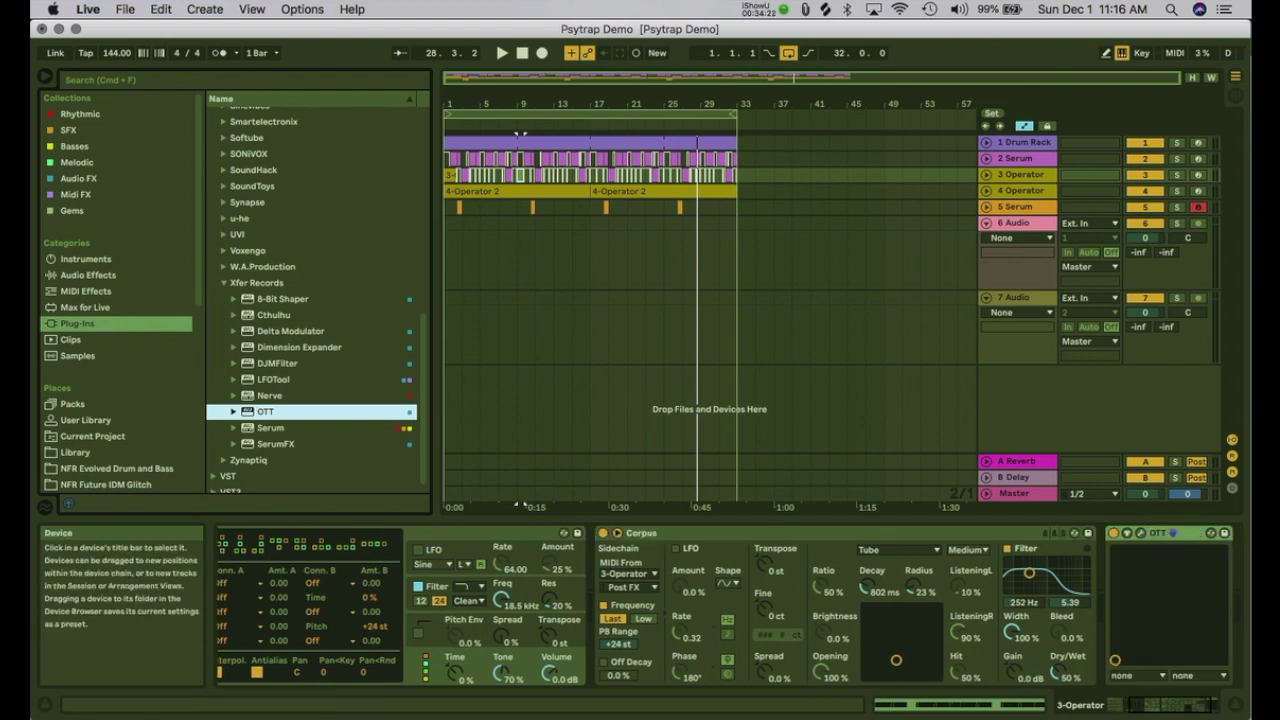
{"action": "left_click", "coordinate": [1141, 533]}
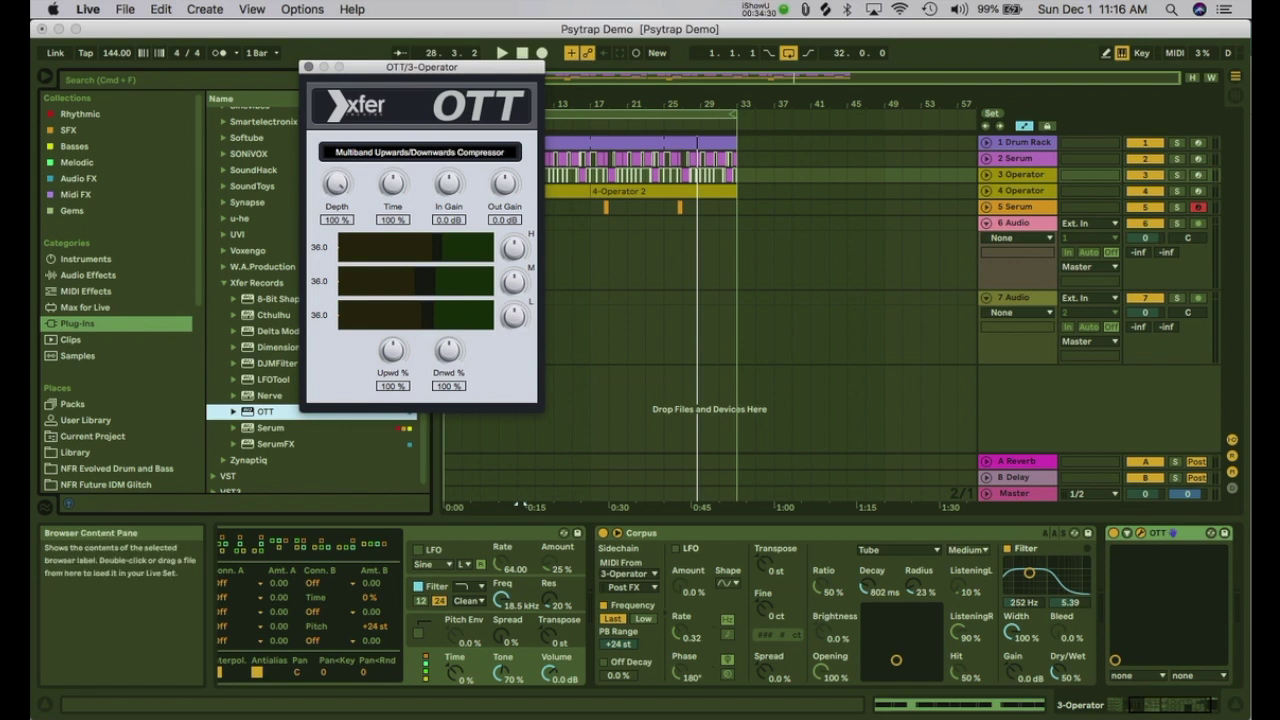
{"action": "left_click_drag", "start_coordinate": [422, 67], "coordinate": [513, 92]}
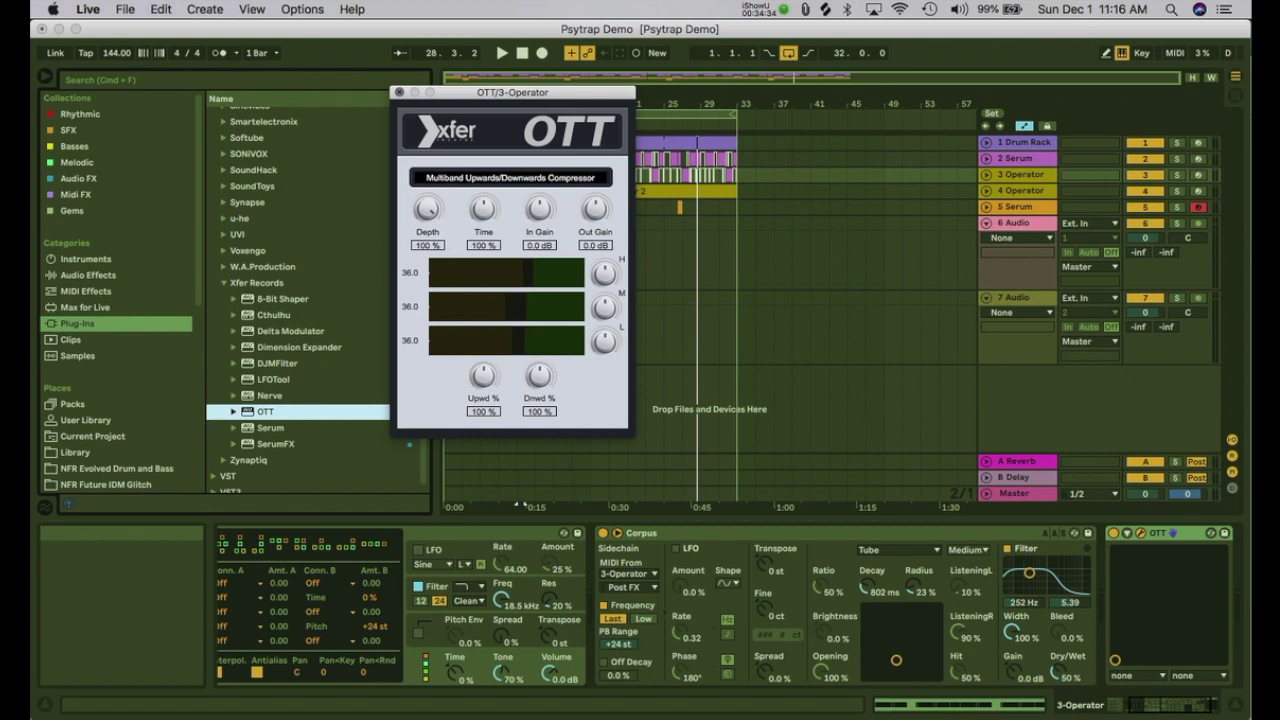
Step: Play the 3 Operator clips at 9.1.1 and 15.4.1 with the OTT window open to check the compression
{"action": "left_click", "coordinate": [514, 134]}
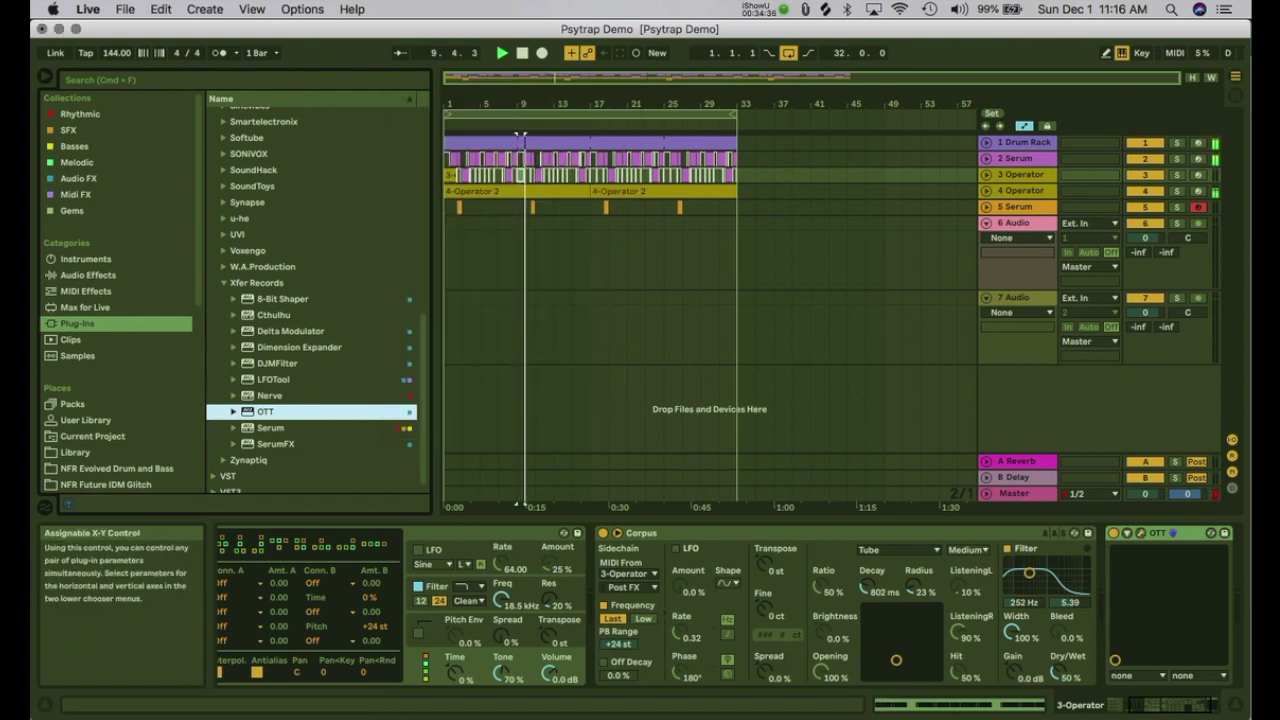
{"action": "left_click", "coordinate": [1140, 533]}
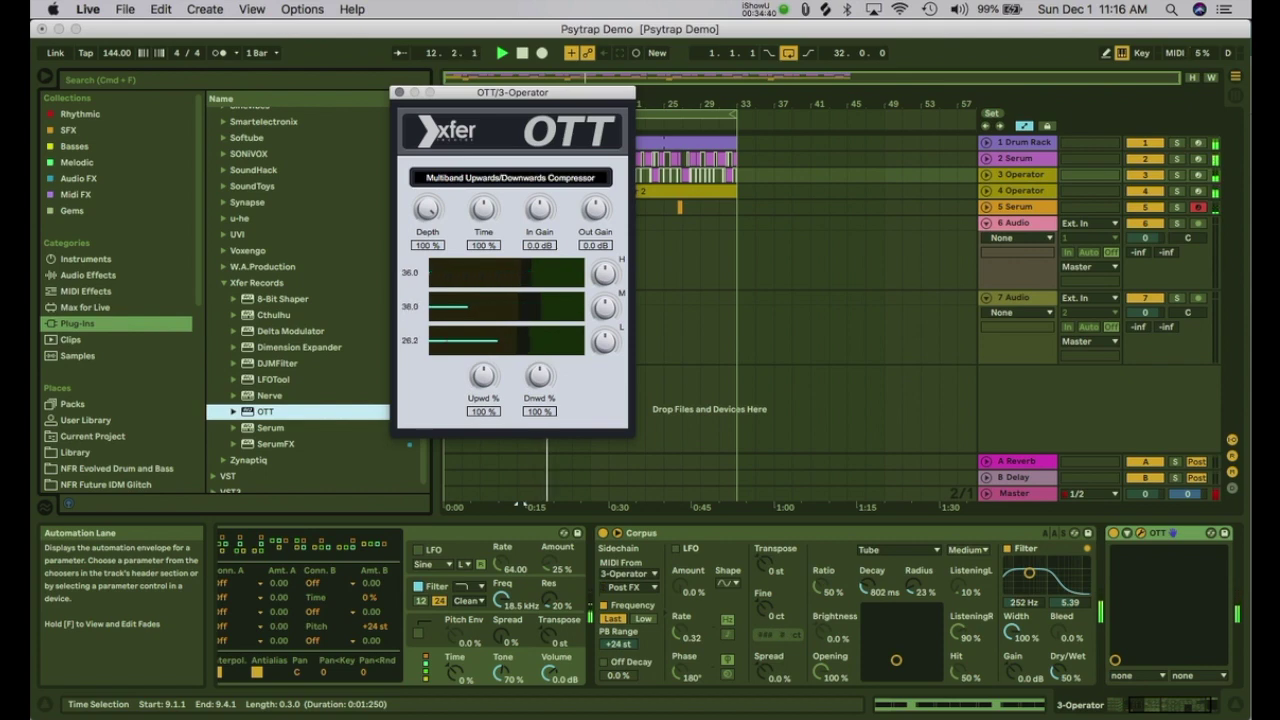
{"action": "left_click_drag", "start_coordinate": [520, 92], "coordinate": [352, 161]}
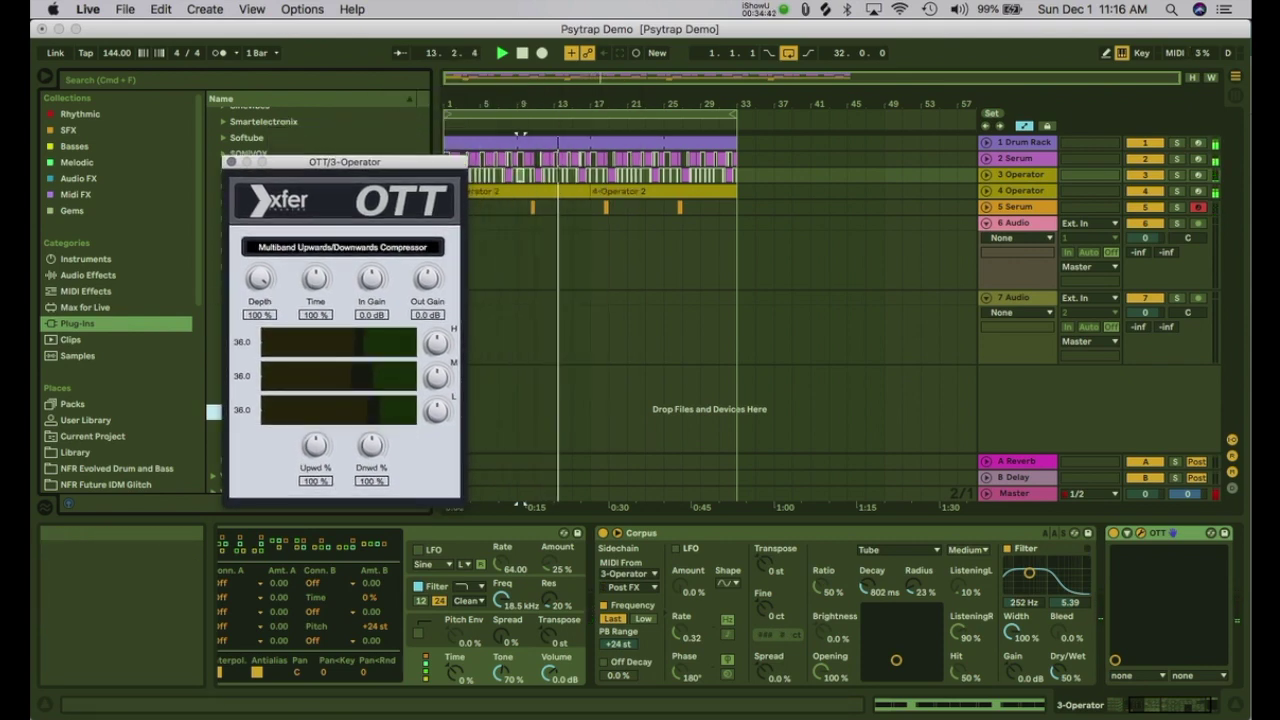
{"action": "left_click_drag", "start_coordinate": [584, 104], "coordinate": [584, 160]}
{"action": "left_click", "coordinate": [578, 171]}
{"action": "key", "text": "space"}
{"action": "key", "text": "space"}
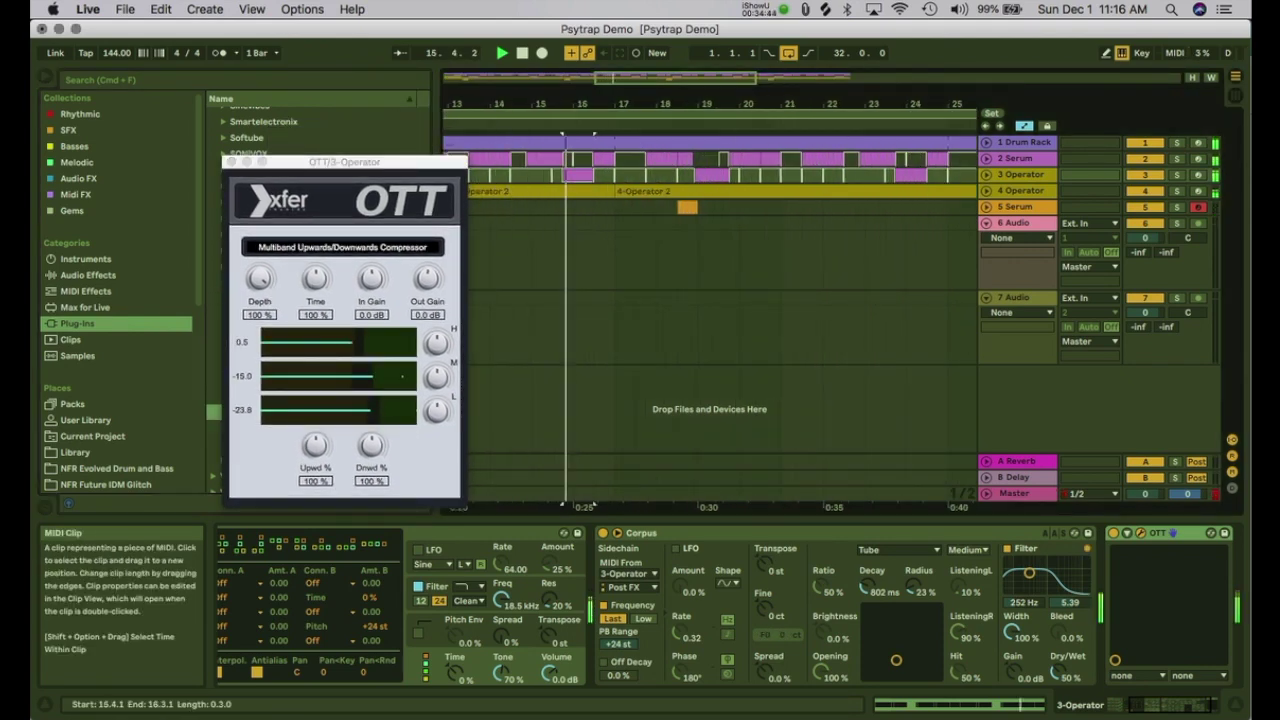
{"action": "left_click", "coordinate": [260, 279]}
{"action": "key", "text": "space"}
{"action": "key", "text": "space"}
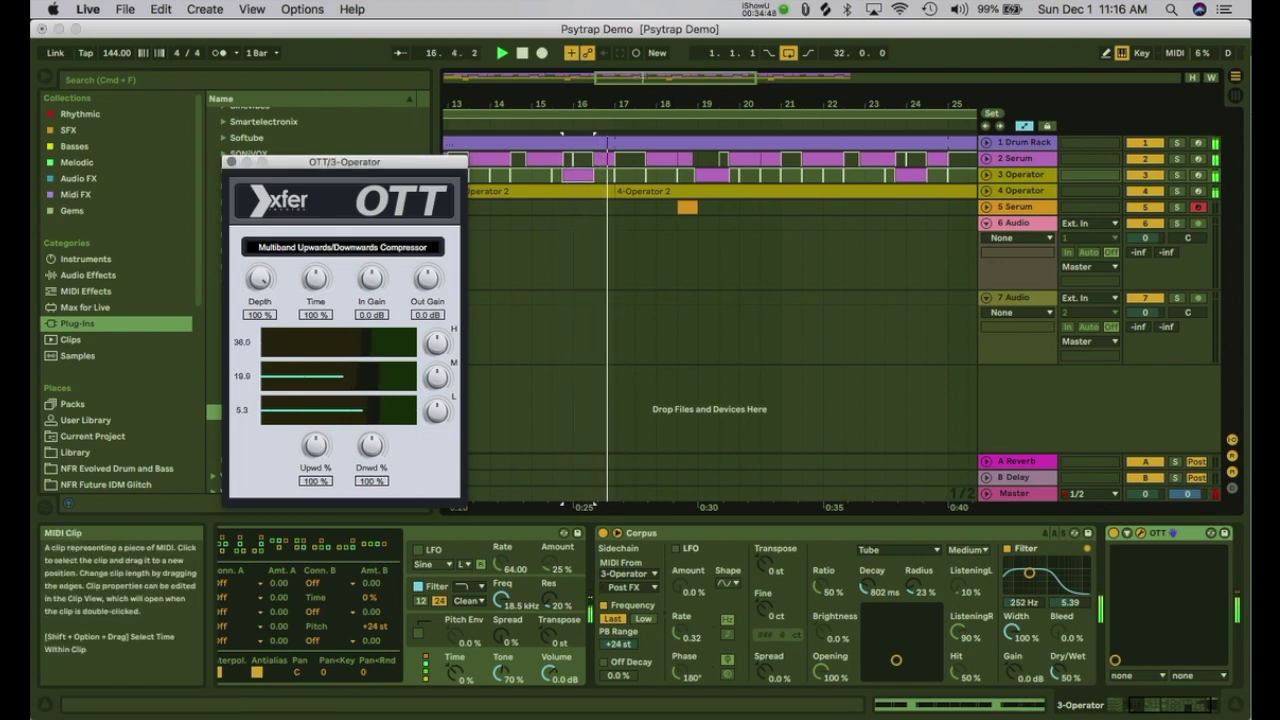
Step: Play the arrangement from bar 1, close the OTT window, and replay the opening bars
{"action": "double_click", "coordinate": [522, 53]}
{"action": "key", "text": "space"}
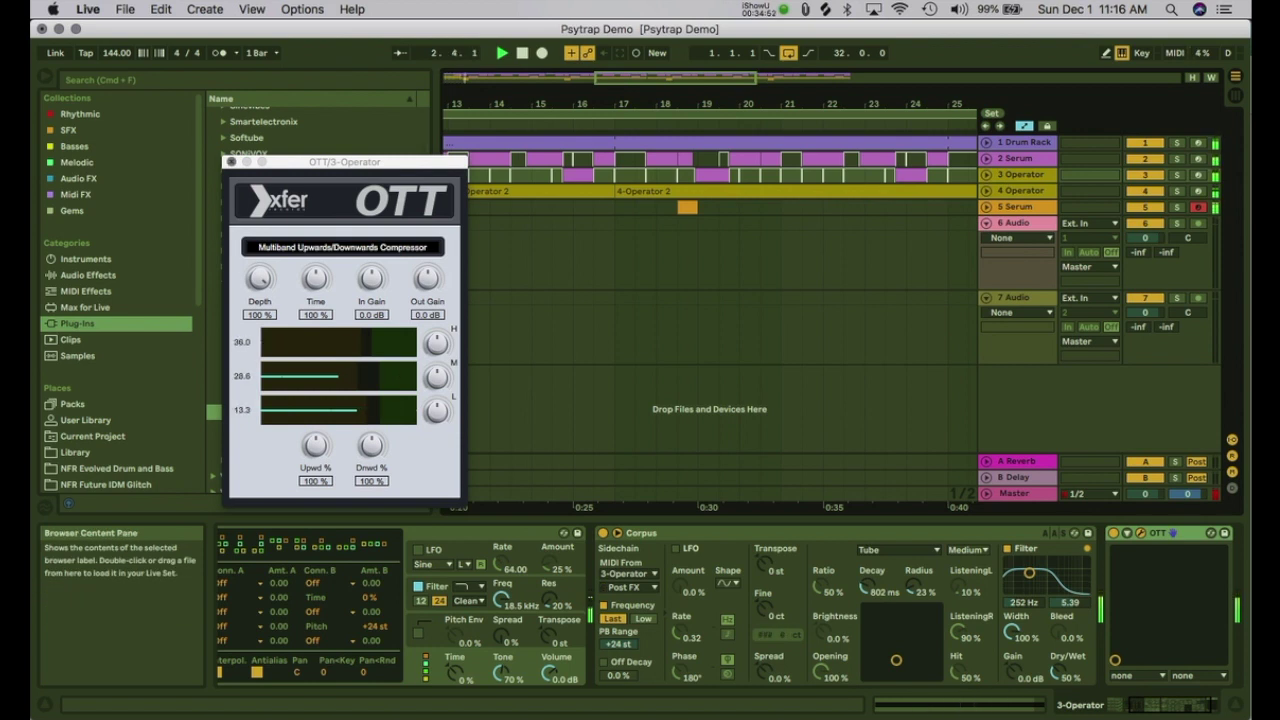
{"action": "left_click", "coordinate": [231, 162]}
{"action": "left_click_drag", "start_coordinate": [474, 104], "coordinate": [474, 60]}
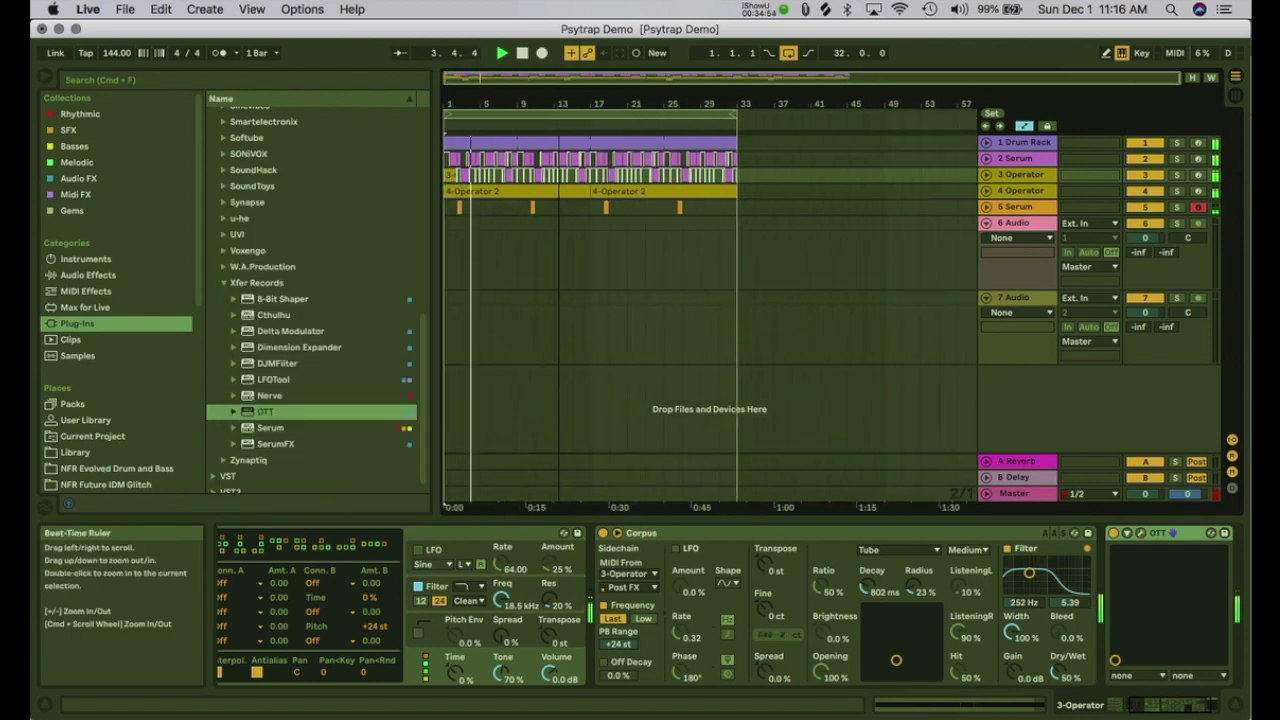
{"action": "left_click_drag", "start_coordinate": [450, 104], "coordinate": [450, 165]}
{"action": "key", "text": "space"}
{"action": "key", "text": "space"}
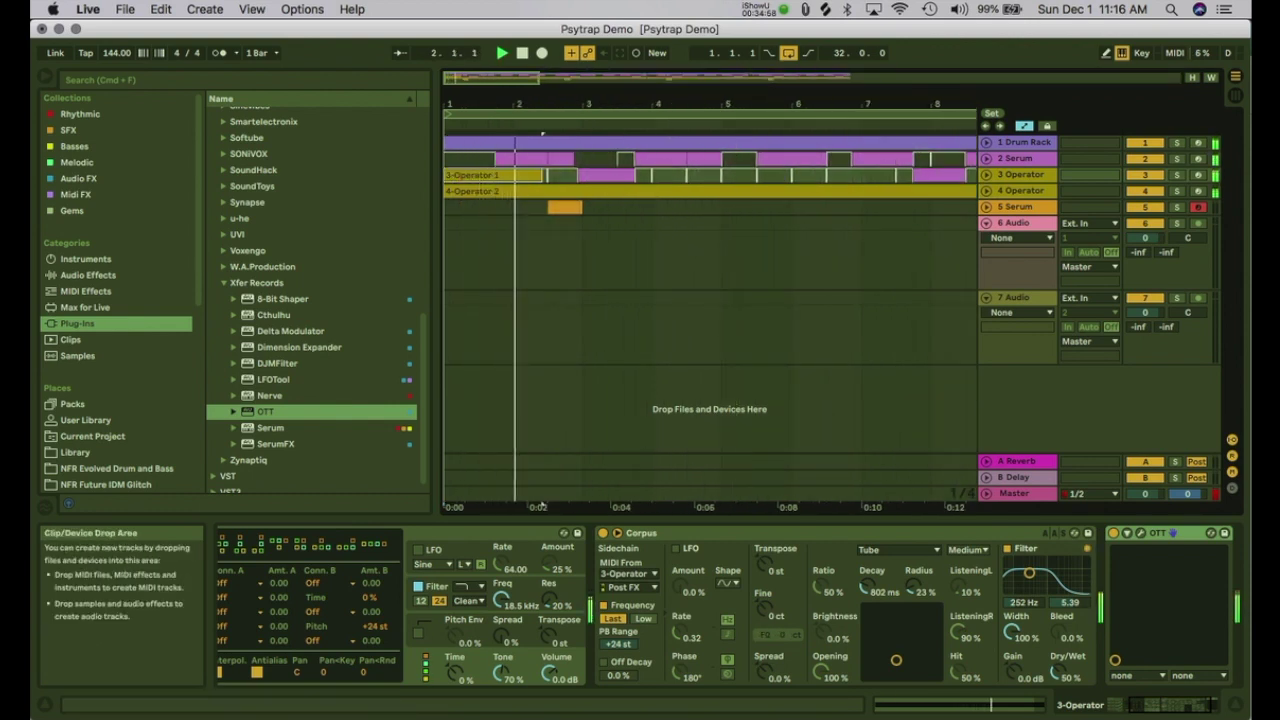
Step: Duplicate OTT on 3 Operator and play the track's long clip around bar 3
{"action": "left_click", "coordinate": [1140, 533]}
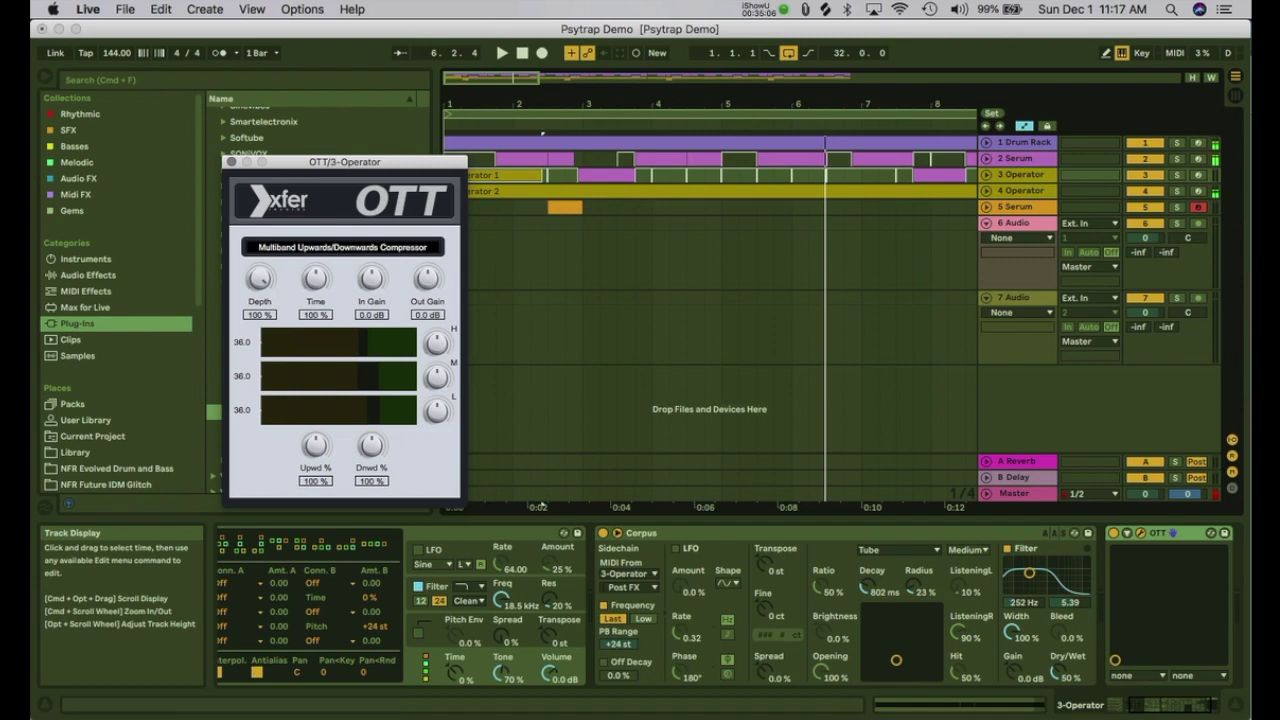
{"action": "left_click_drag", "start_coordinate": [1158, 533], "coordinate": [1090, 412]}
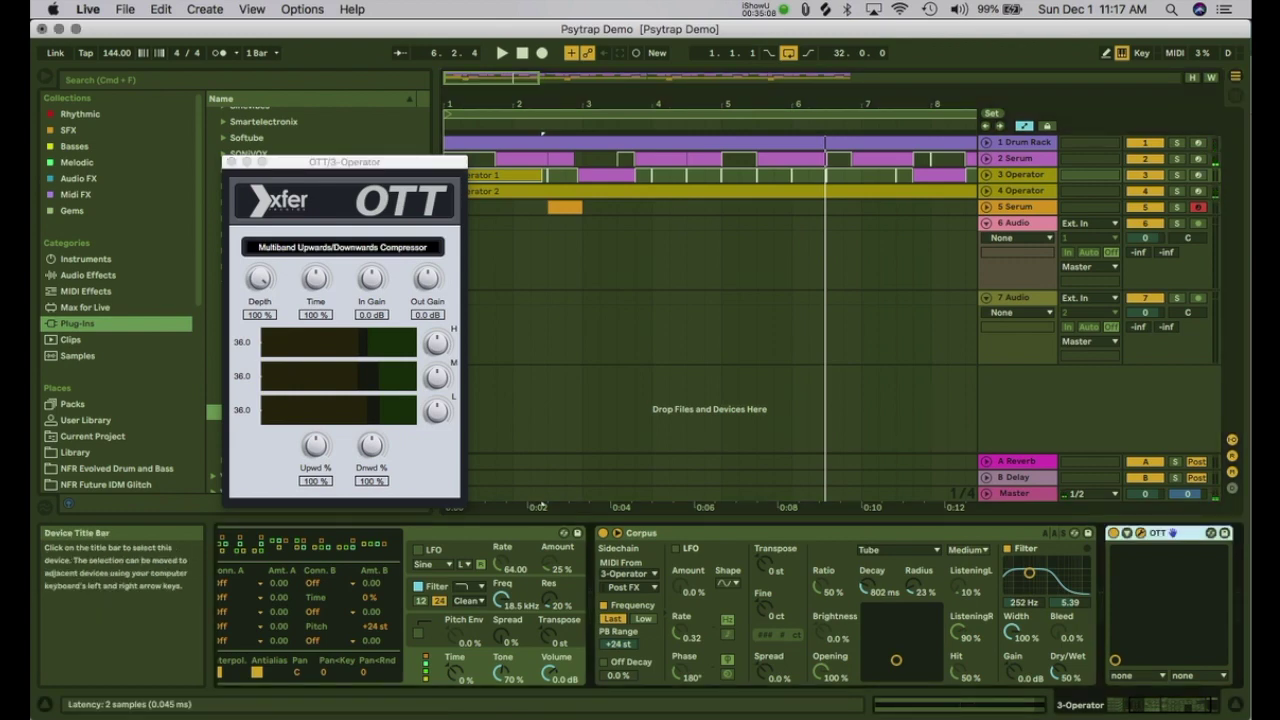
{"action": "key", "text": "super+d"}
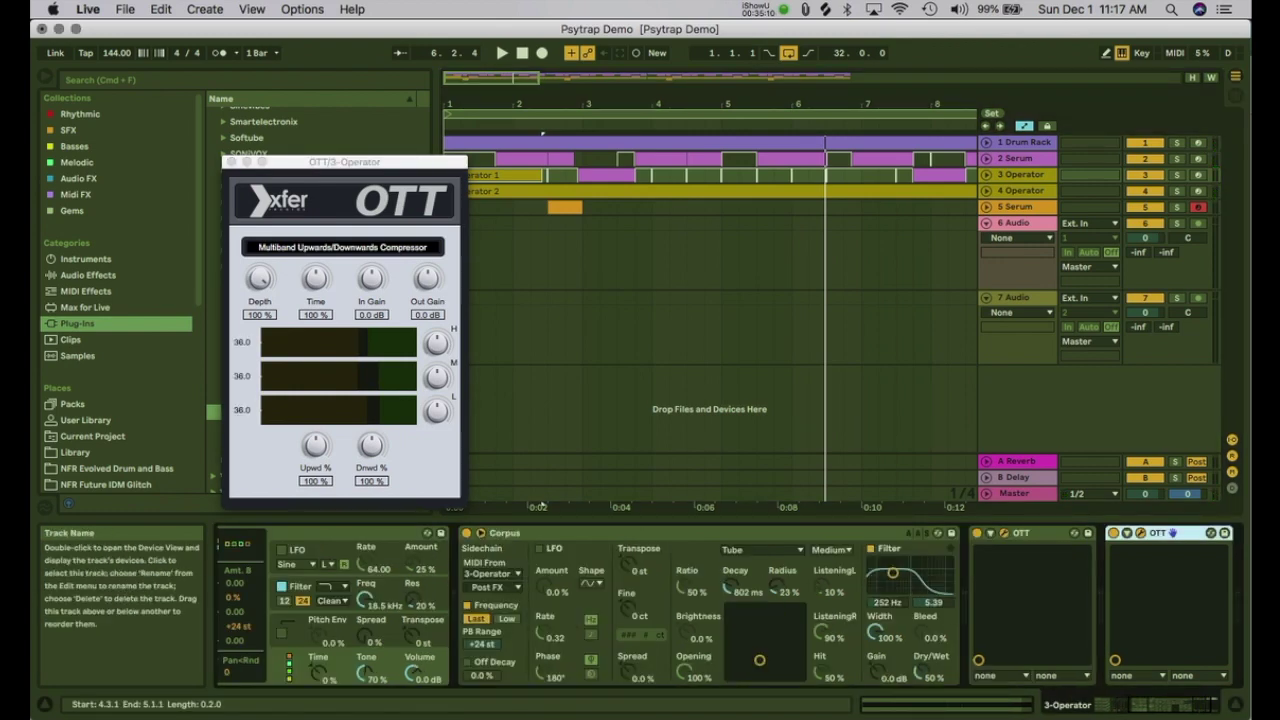
{"action": "left_click", "coordinate": [606, 175]}
{"action": "key", "text": "space"}
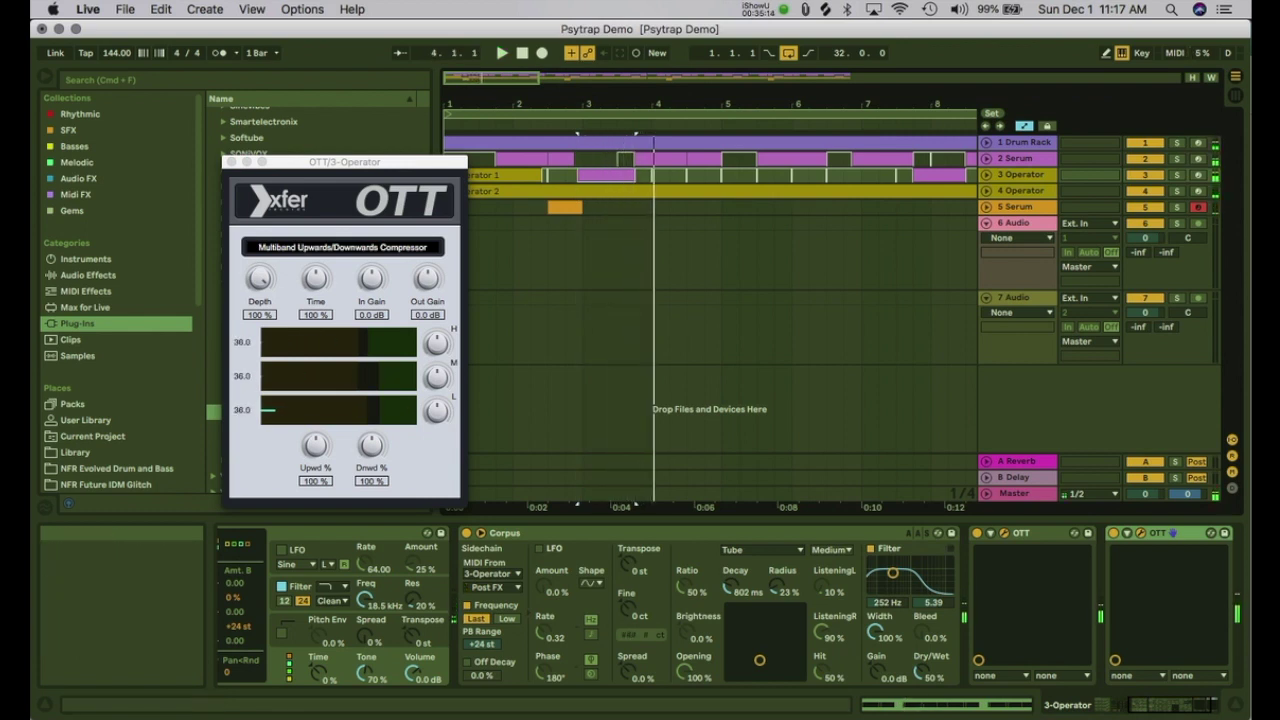
Step: Copy OTT to the 4 Operator track after Vocoder, unfold that track, and play its first clip from bar 1
{"action": "left_click", "coordinate": [1173, 533]}
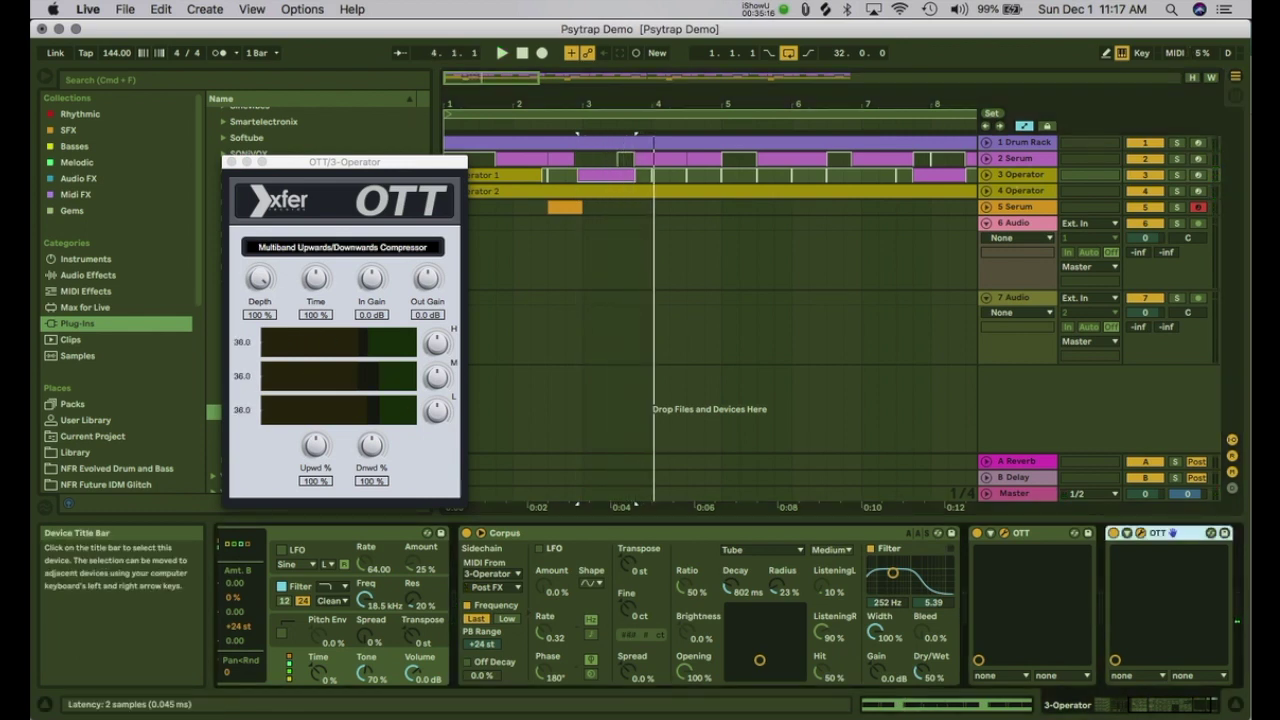
{"action": "left_click", "coordinate": [1016, 191]}
{"action": "left_click", "coordinate": [986, 191]}
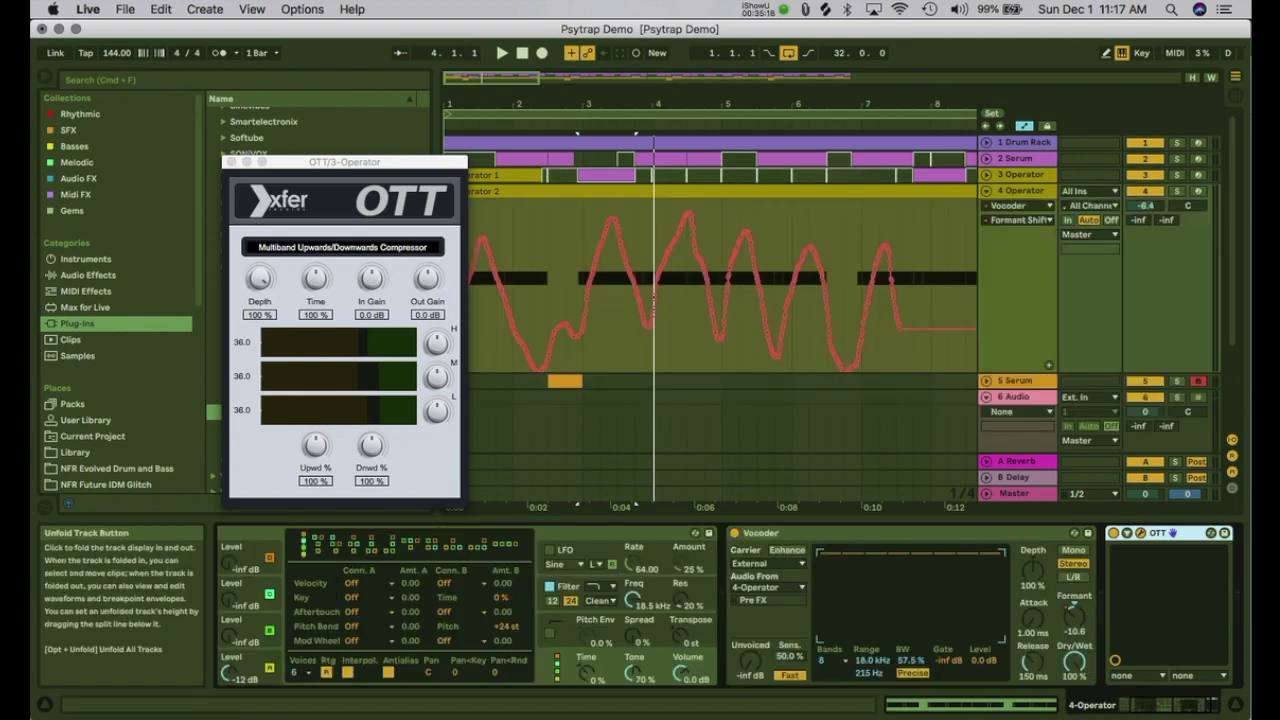
{"action": "key", "text": "space"}
{"action": "left_click", "coordinate": [486, 191]}
{"action": "key", "text": "space"}
{"action": "key", "text": "space"}
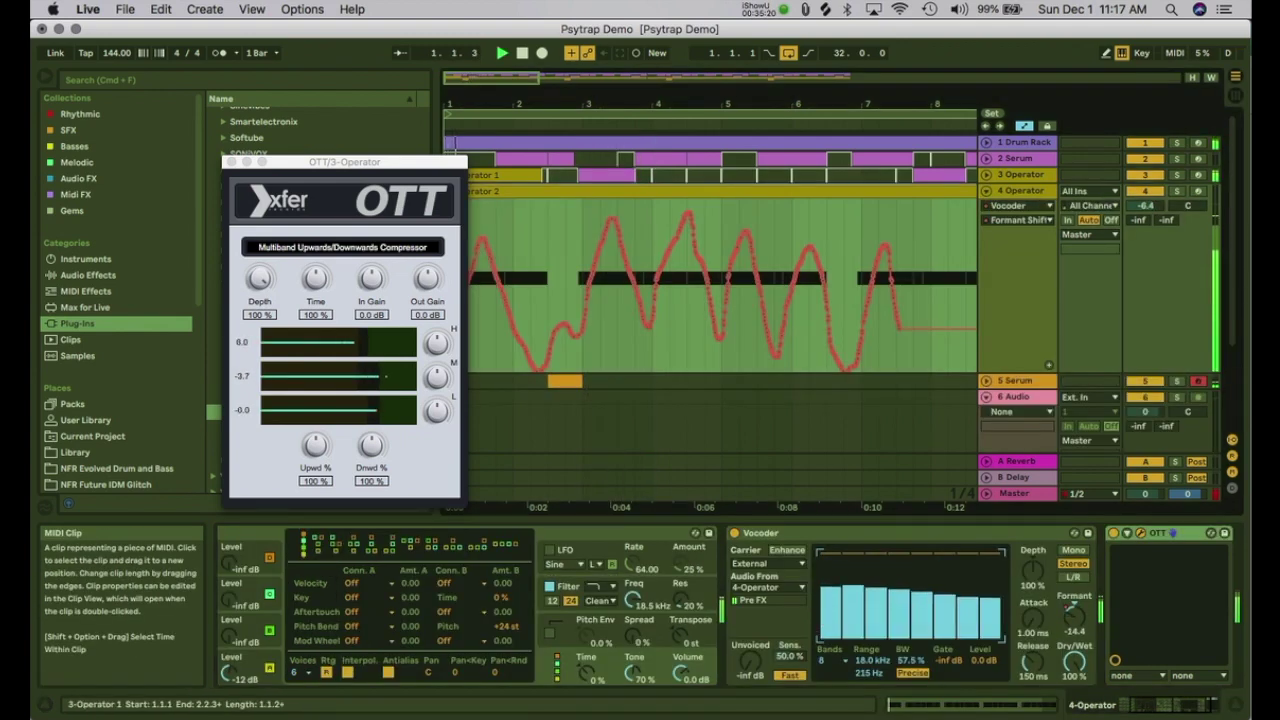
Step: Separate and close the two OTT windows, and unfold the 3 Operator track
{"action": "left_click", "coordinate": [345, 162]}
{"action": "left_click_drag", "start_coordinate": [345, 162], "coordinate": [339, 374]}
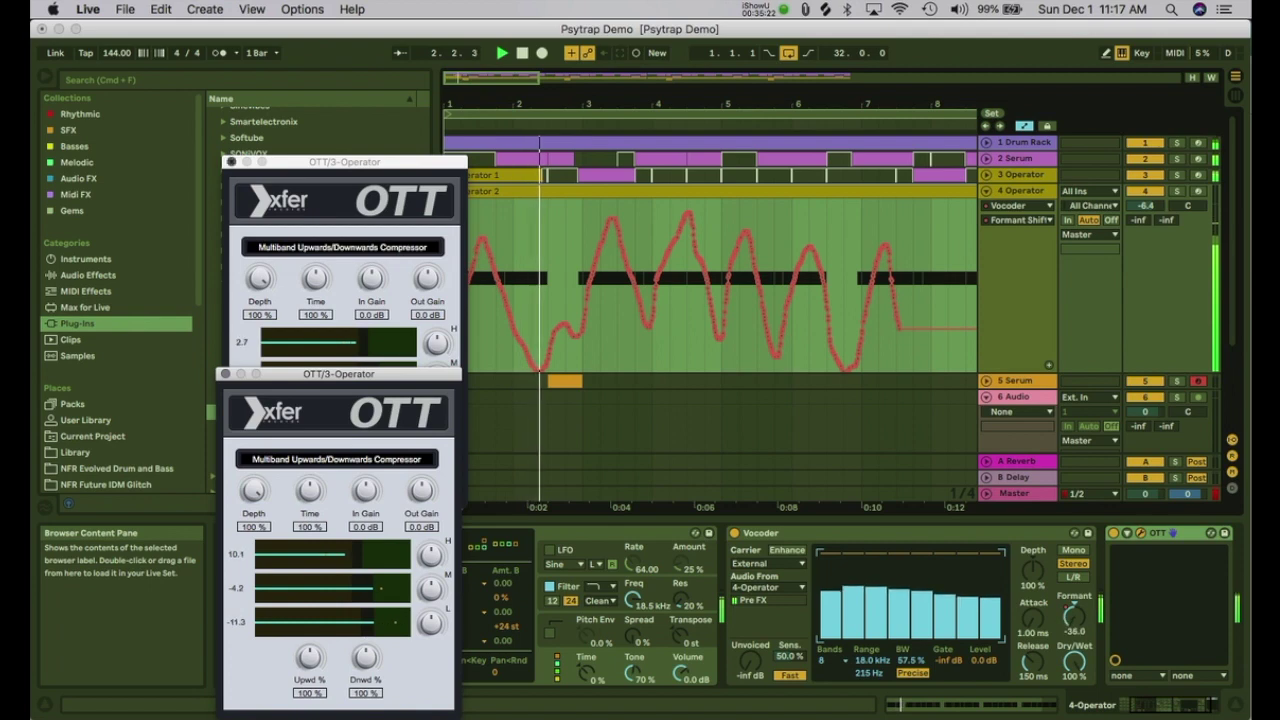
{"action": "left_click", "coordinate": [231, 162]}
{"action": "left_click", "coordinate": [225, 373]}
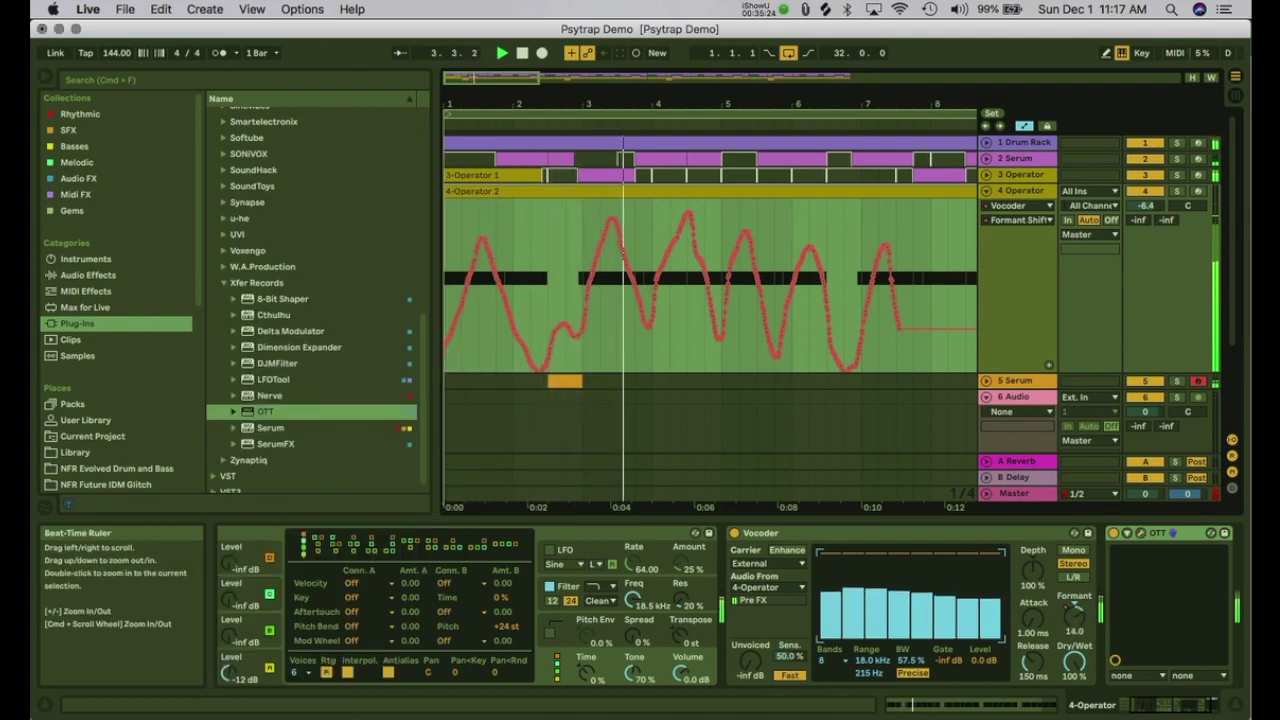
{"action": "left_click", "coordinate": [986, 175]}
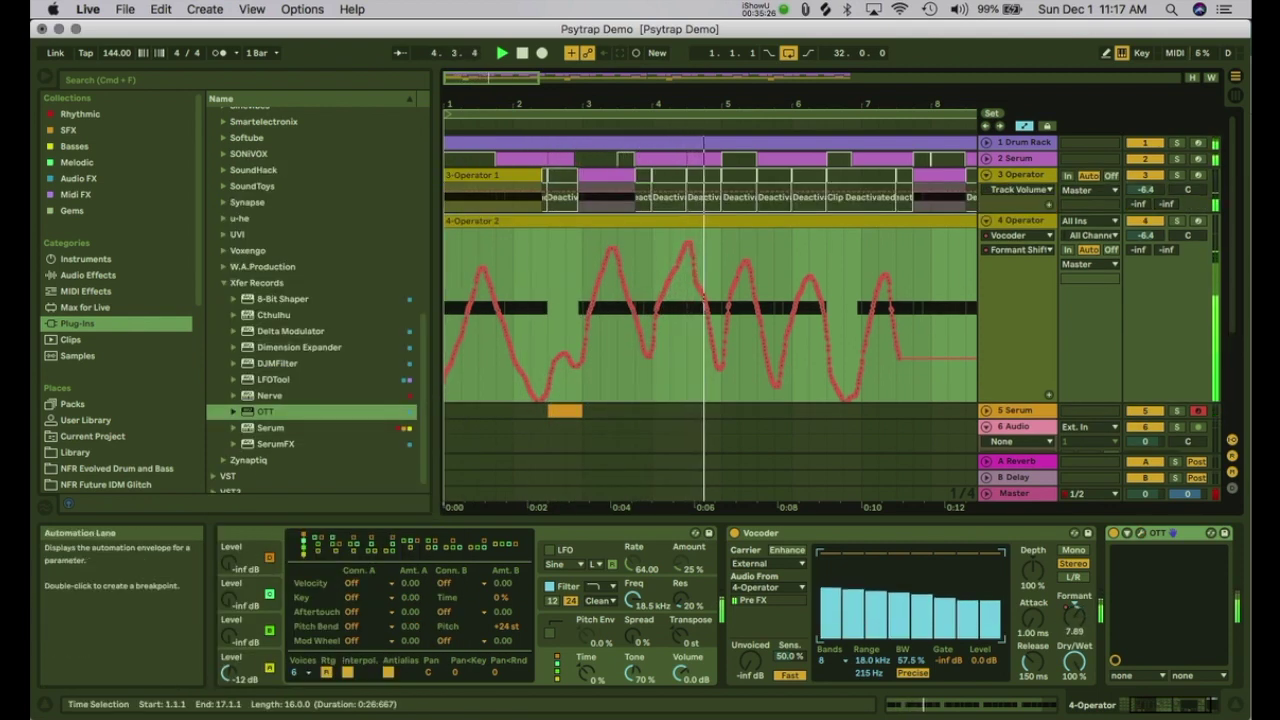
Step: Deactivate the first clip on the 3 Operator track and replay the arrangement from bar 1
{"action": "left_click", "coordinate": [495, 175]}
{"action": "key", "text": "0"}
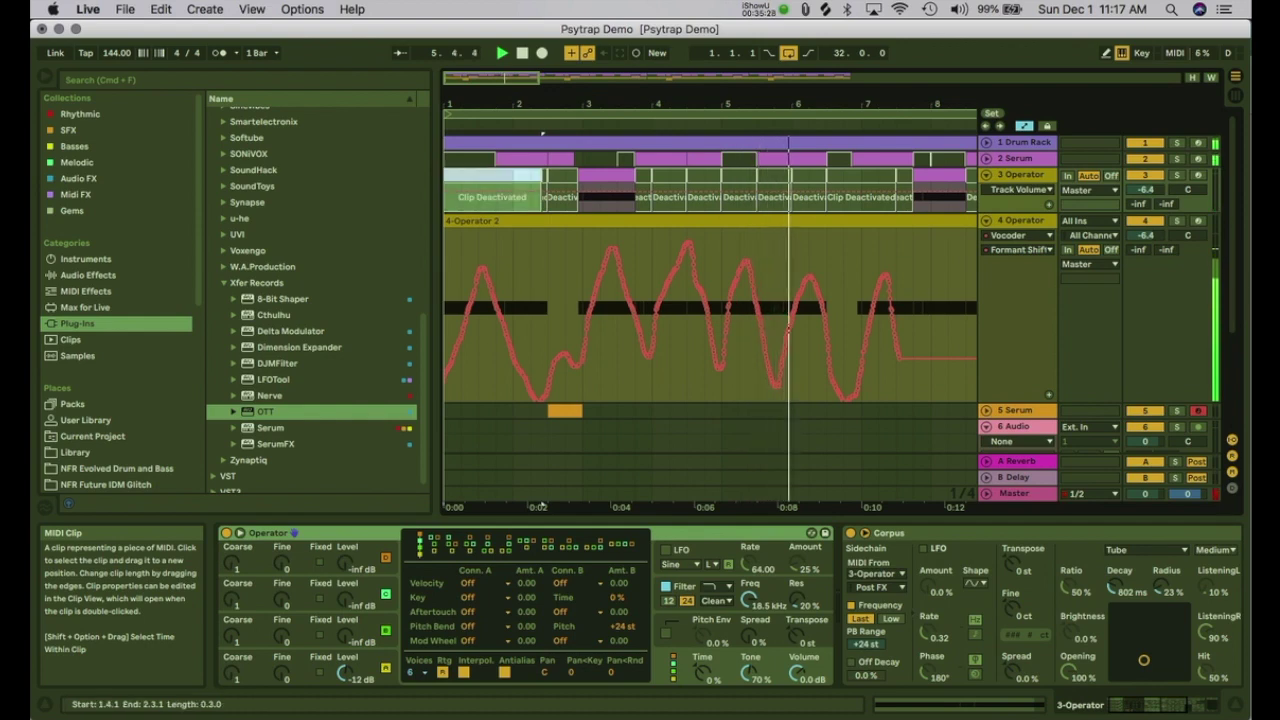
{"action": "left_click_drag", "start_coordinate": [495, 104], "coordinate": [495, 60]}
{"action": "key", "text": "space"}
{"action": "key", "text": "space"}
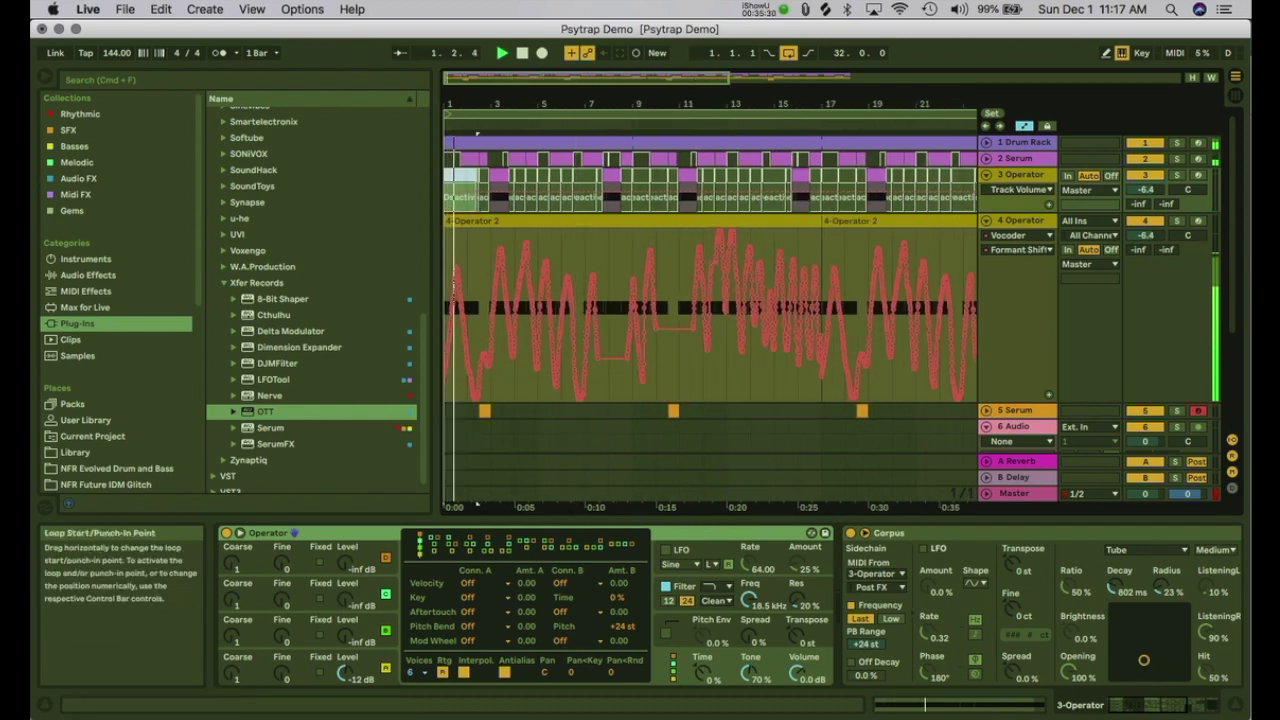
{"action": "left_click_drag", "start_coordinate": [465, 104], "coordinate": [473, 133]}
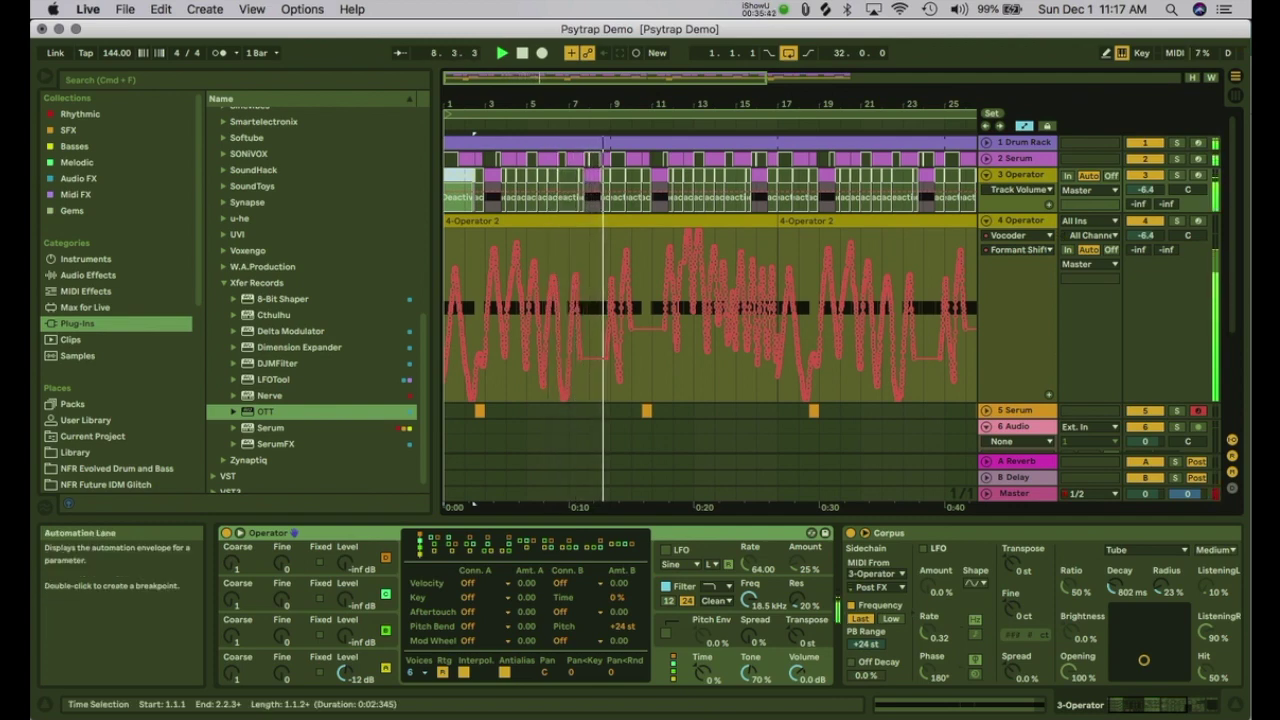
Step: Turn 4 Operator's flat Formant Shift section around bar 8 into a rising ramp, and play from the 3 Operator clip at 7.4.1
{"action": "key", "text": "space"}
{"action": "left_click", "coordinate": [589, 358]}
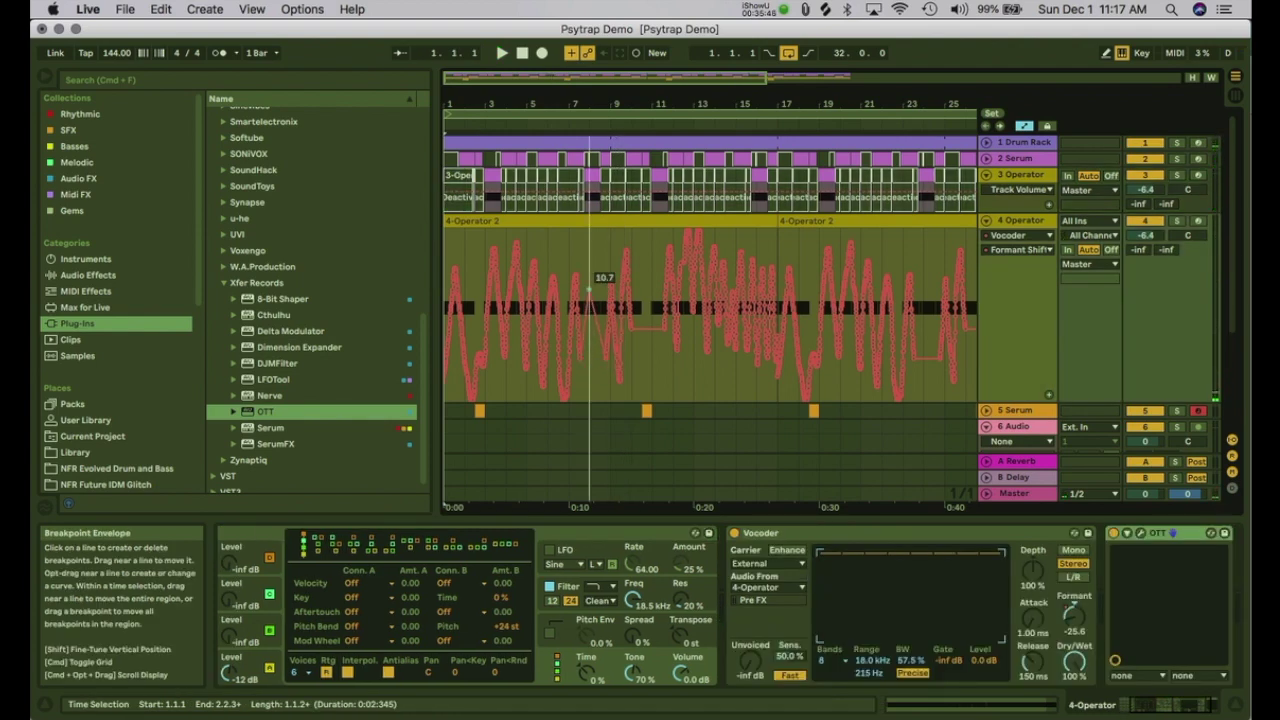
{"action": "key", "text": "space"}
{"action": "key", "text": "space"}
{"action": "left_click", "coordinate": [592, 176]}
{"action": "key", "text": "space"}
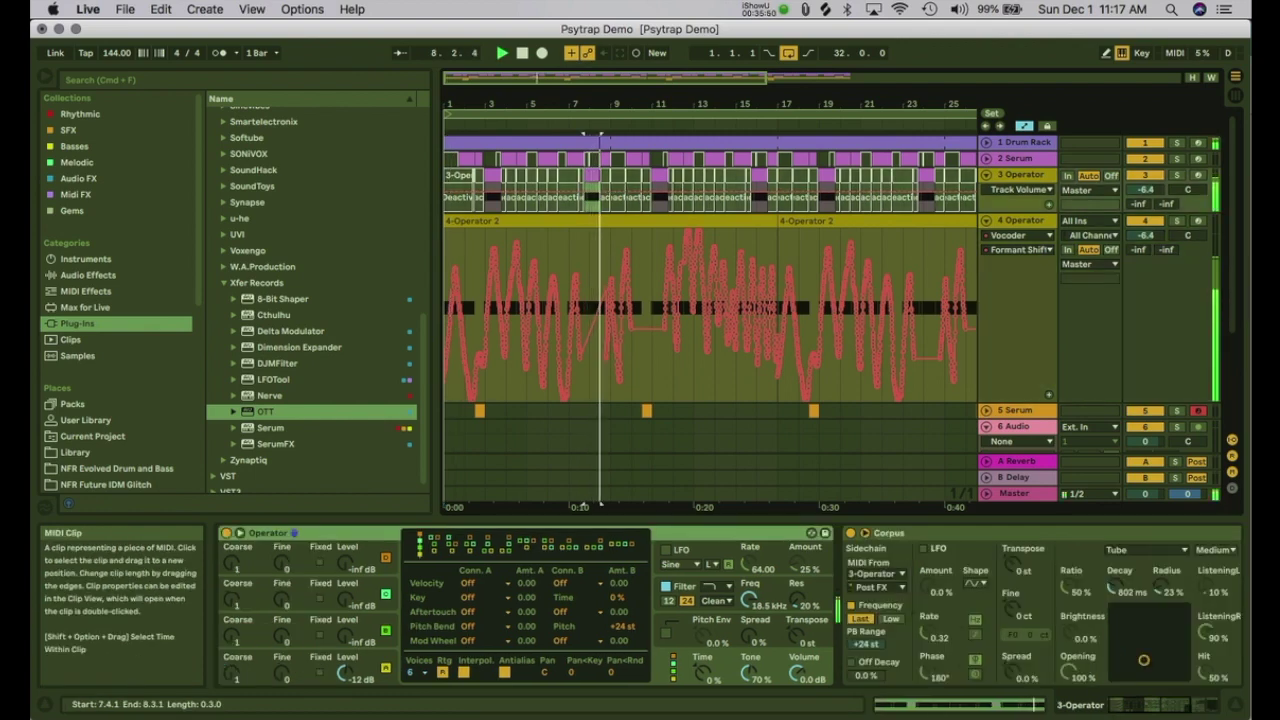
Step: Move the peak of the new Formant Shift ramp slightly earlier, between bars 8 and 9, and replay from 7.4.1
{"action": "left_click_drag", "start_coordinate": [591, 104], "coordinate": [591, 150]}
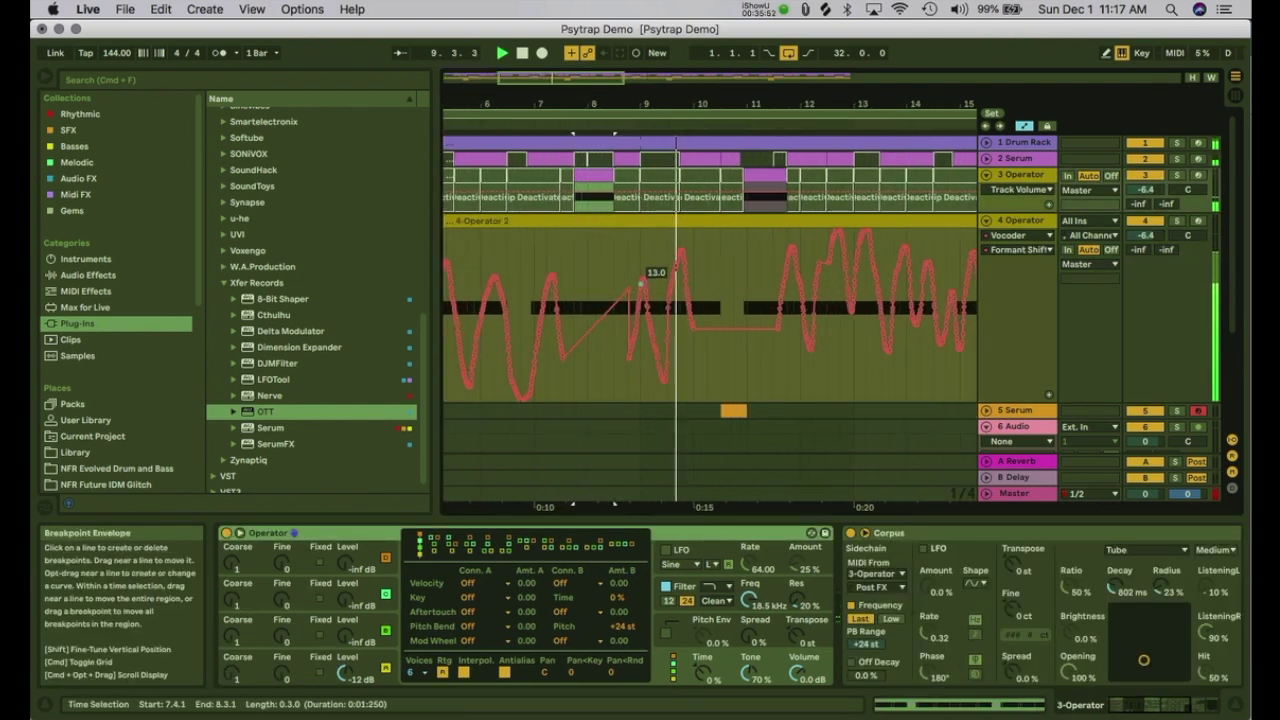
{"action": "left_click_drag", "start_coordinate": [629, 290], "coordinate": [610, 295]}
{"action": "left_click", "coordinate": [573, 344]}
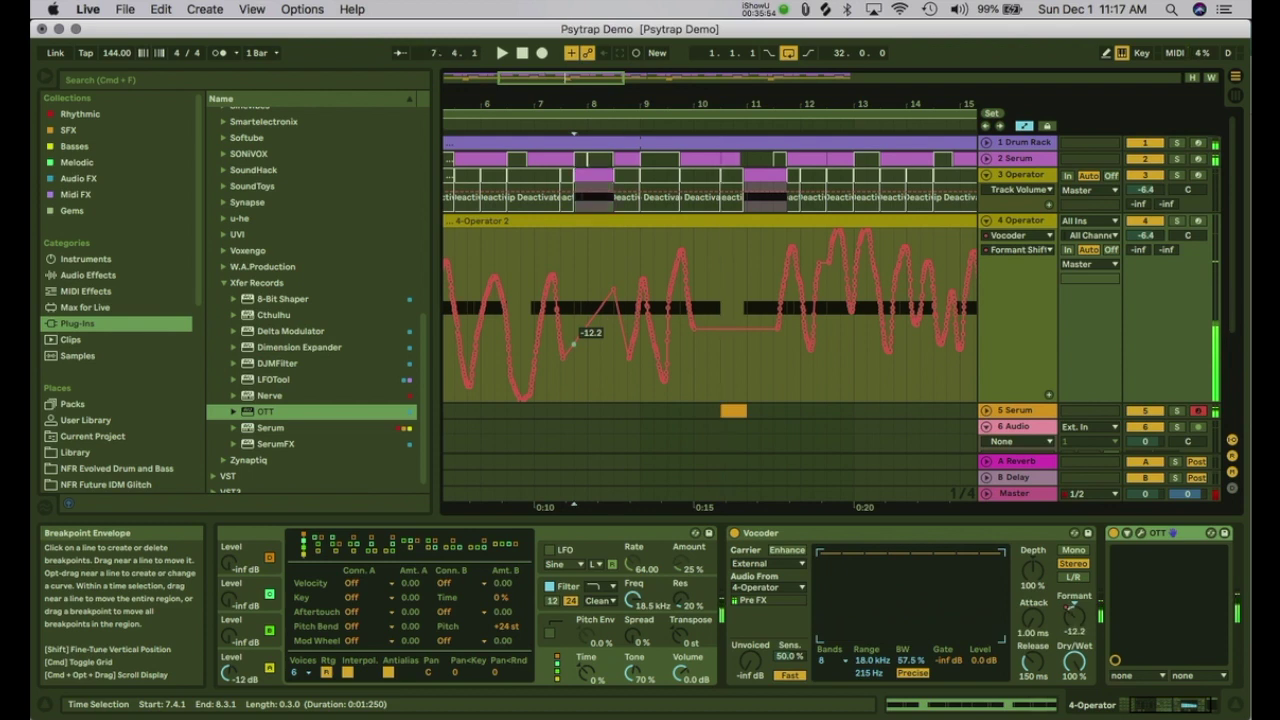
{"action": "key", "text": "space"}
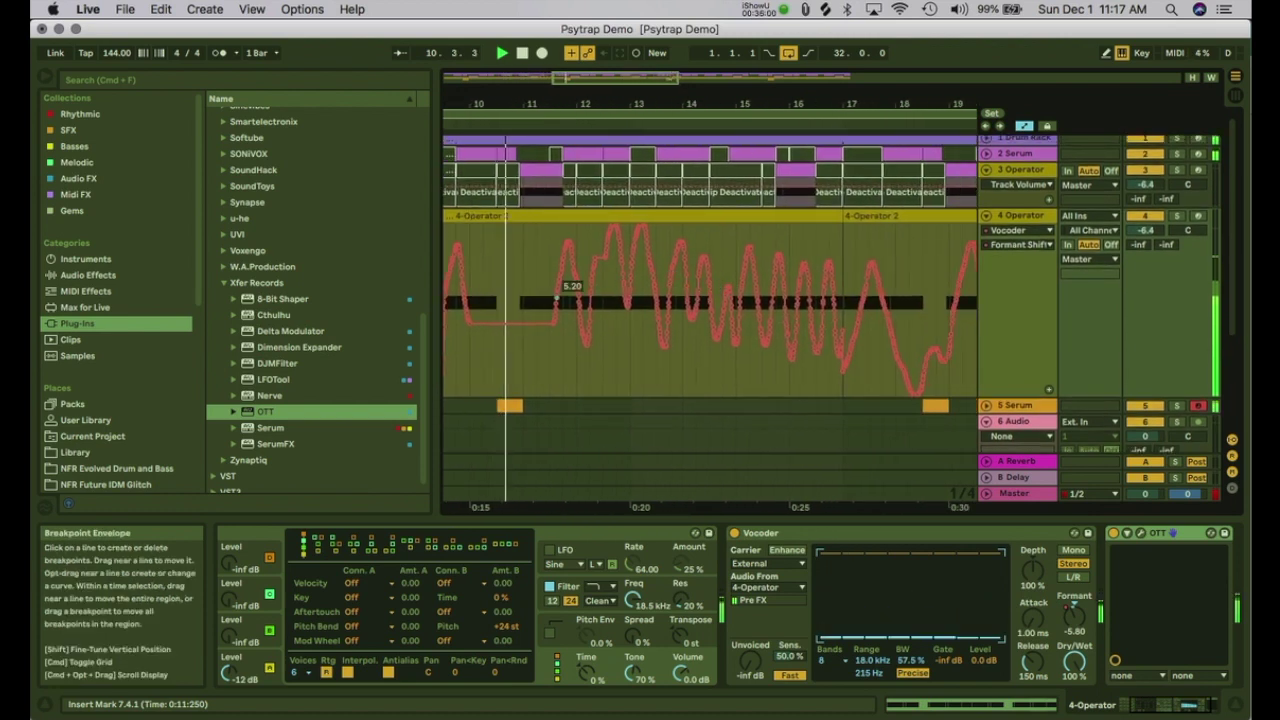
Step: Raise the end of 4 Operator's flat Formant Shift section after bar 11 to about 9.65, forming a ramp, and resume playback
{"action": "key", "text": "space"}
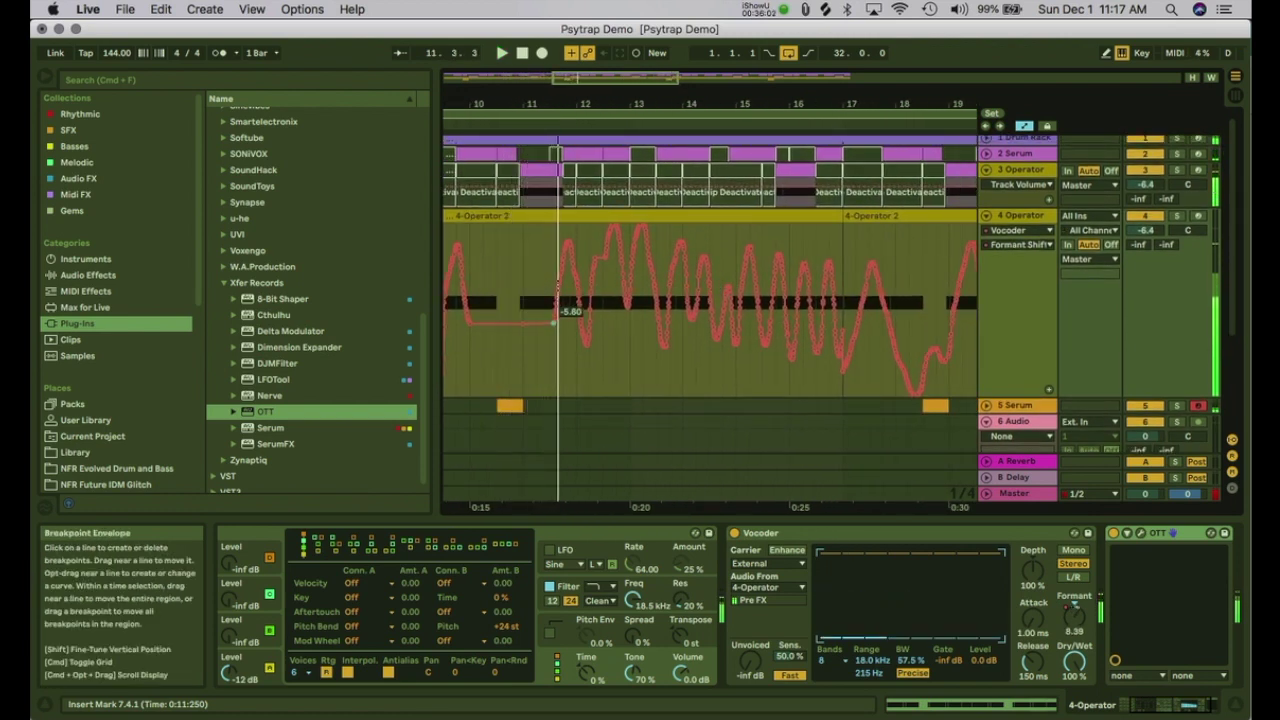
{"action": "left_click_drag", "start_coordinate": [556, 320], "coordinate": [562, 286]}
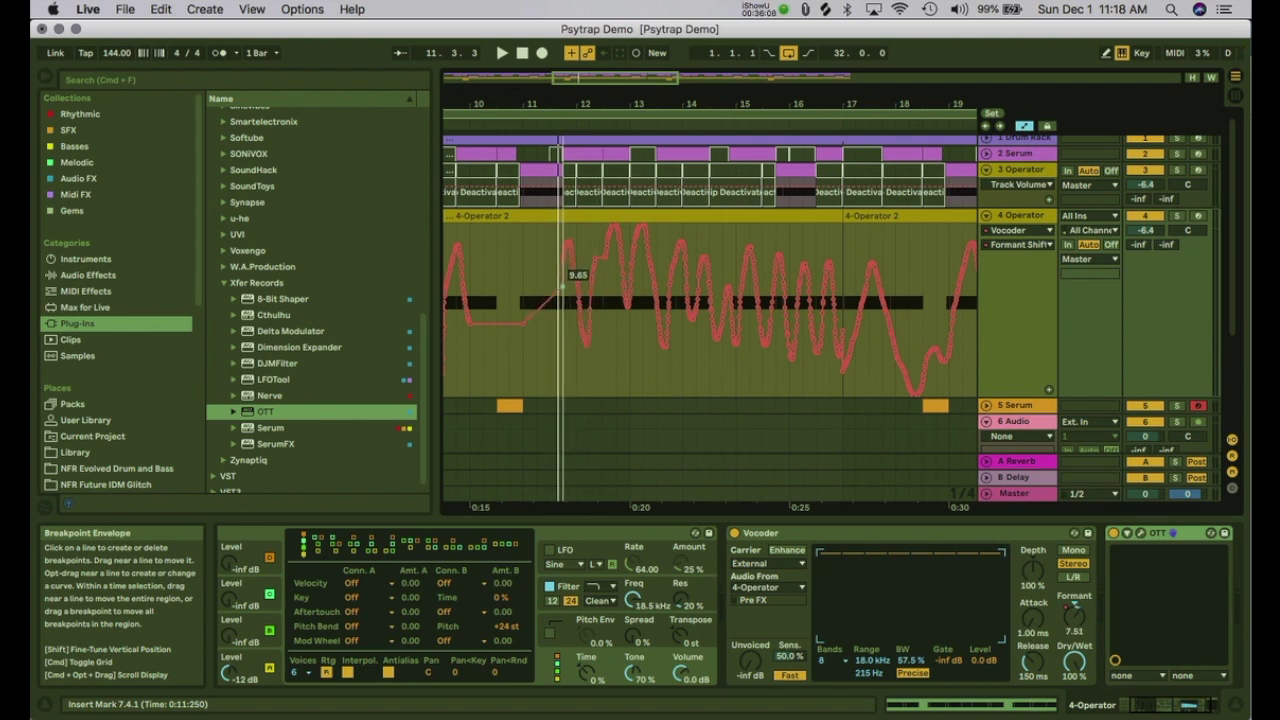
{"action": "key", "text": "space"}
Step: Raise the ends of the flat Formant Shift sections around bars 24 and 27 on the 4 Operator track
{"action": "left_click_drag", "start_coordinate": [551, 104], "coordinate": [585, 77]}
{"action": "scroll", "coordinate": [626, 271], "scroll_direction": "right", "scroll_amount": 3}
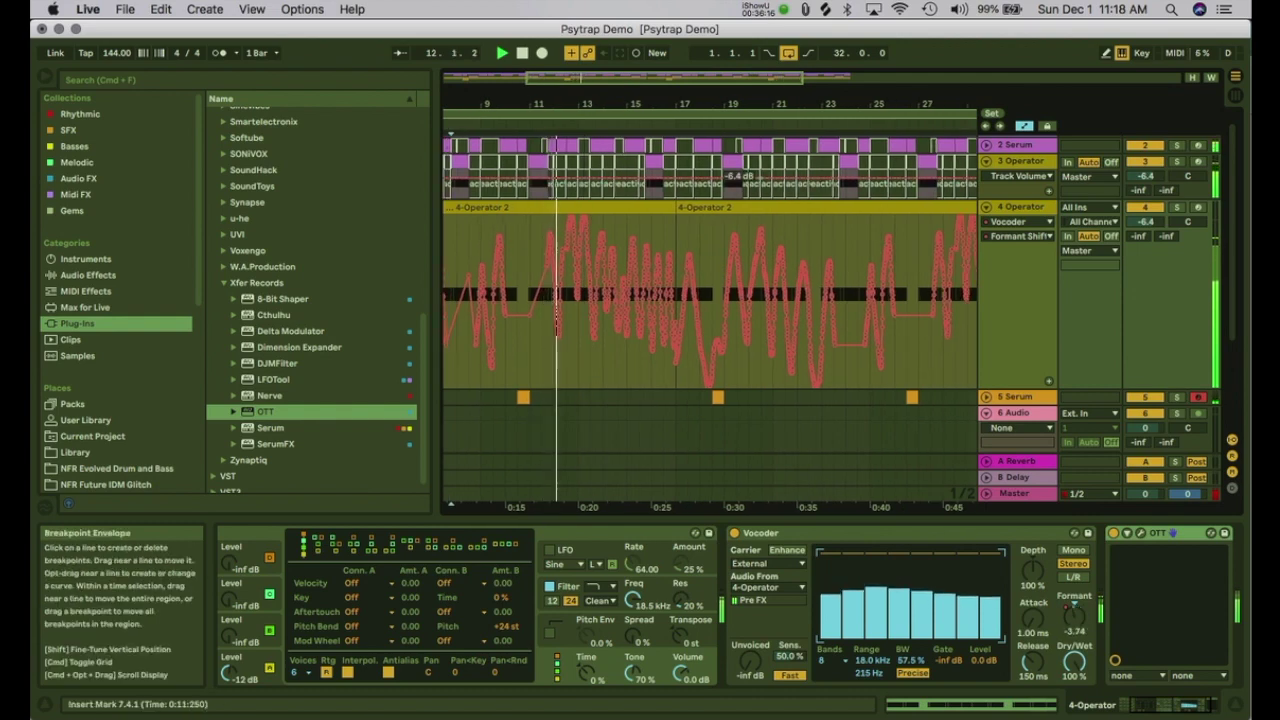
{"action": "scroll", "coordinate": [600, 312], "scroll_direction": "right", "scroll_amount": 3}
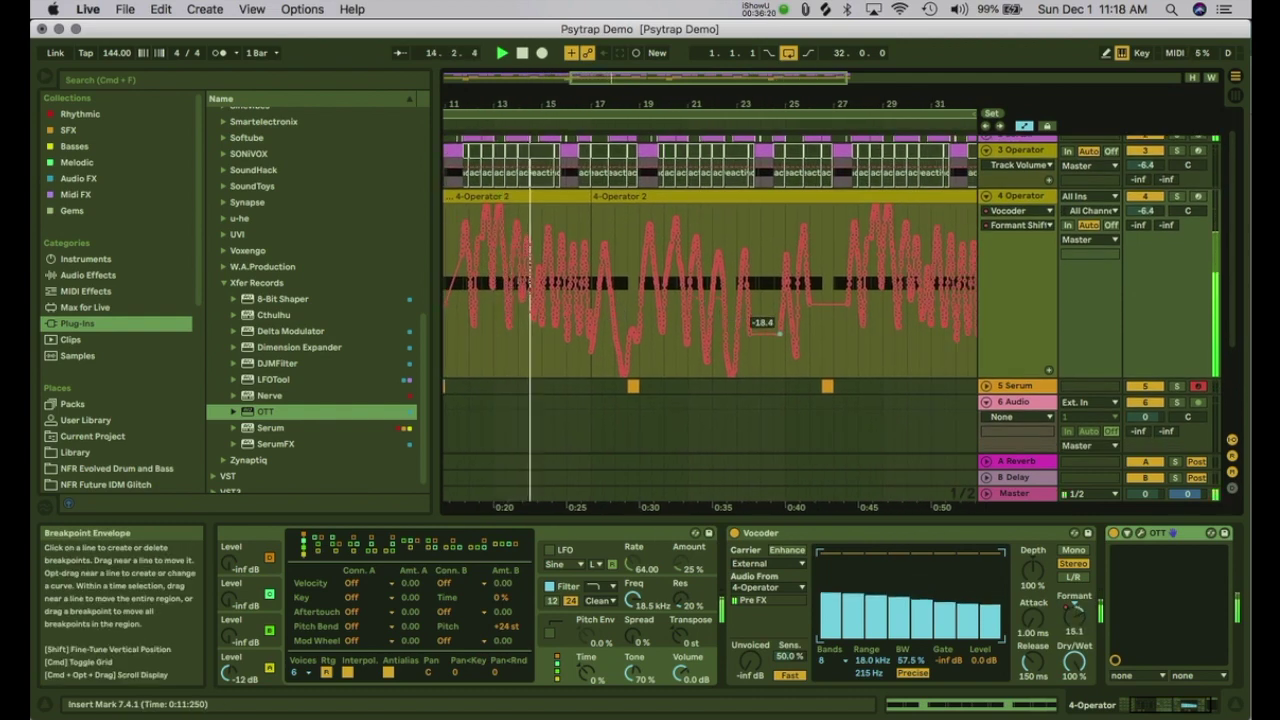
{"action": "left_click_drag", "start_coordinate": [760, 334], "coordinate": [750, 236]}
{"action": "left_click_drag", "start_coordinate": [848, 303], "coordinate": [830, 243]}
Step: Fold the 4 Operator track and show the complete 32-bar arrangement while it plays
{"action": "scroll", "coordinate": [825, 240], "scroll_direction": "left", "scroll_amount": 10}
{"action": "scroll", "coordinate": [820, 240], "scroll_direction": "down", "scroll_amount": 2}
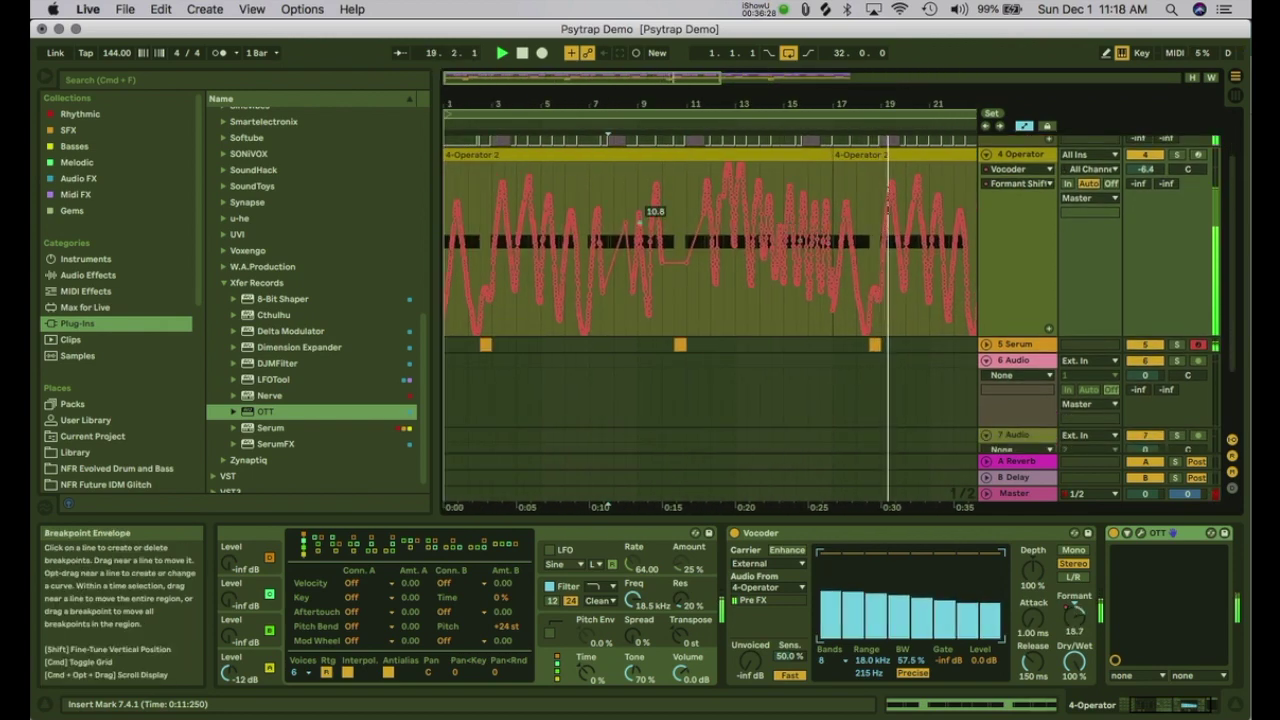
{"action": "scroll", "coordinate": [656, 250], "scroll_direction": "up", "scroll_amount": 3}
{"action": "left_click_drag", "start_coordinate": [656, 258], "coordinate": [660, 302]}
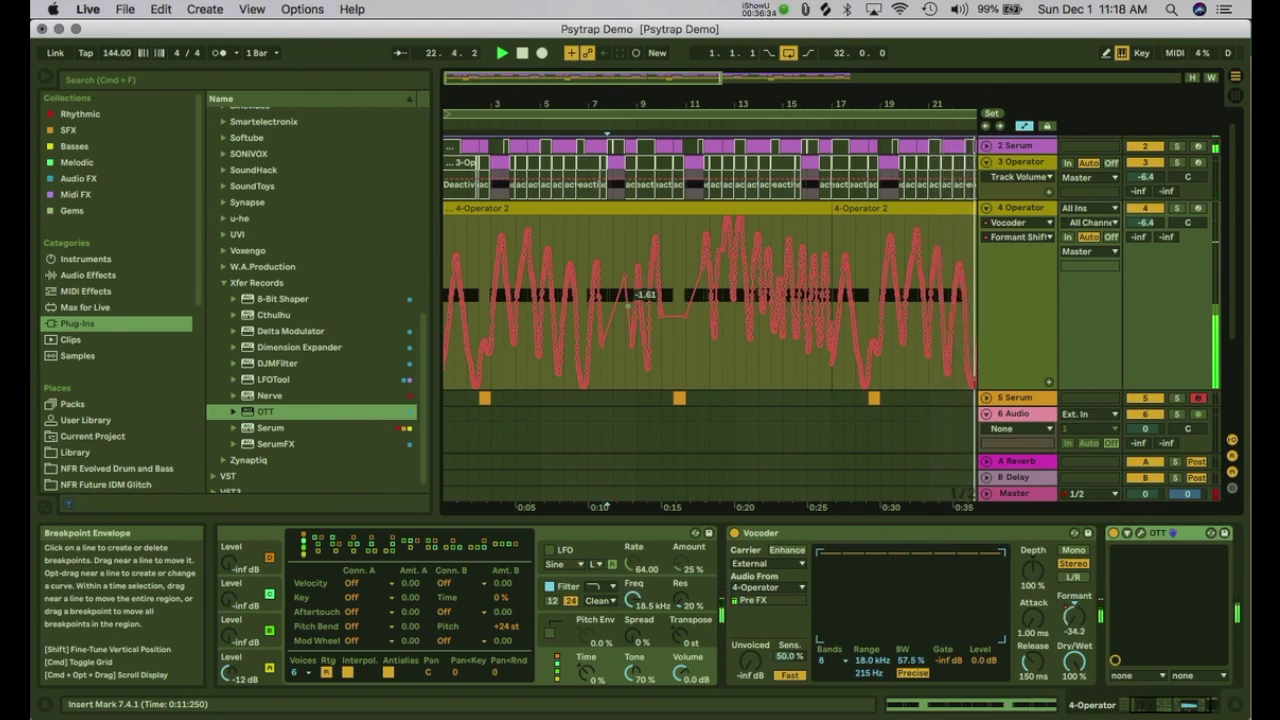
{"action": "left_click", "coordinate": [986, 208]}
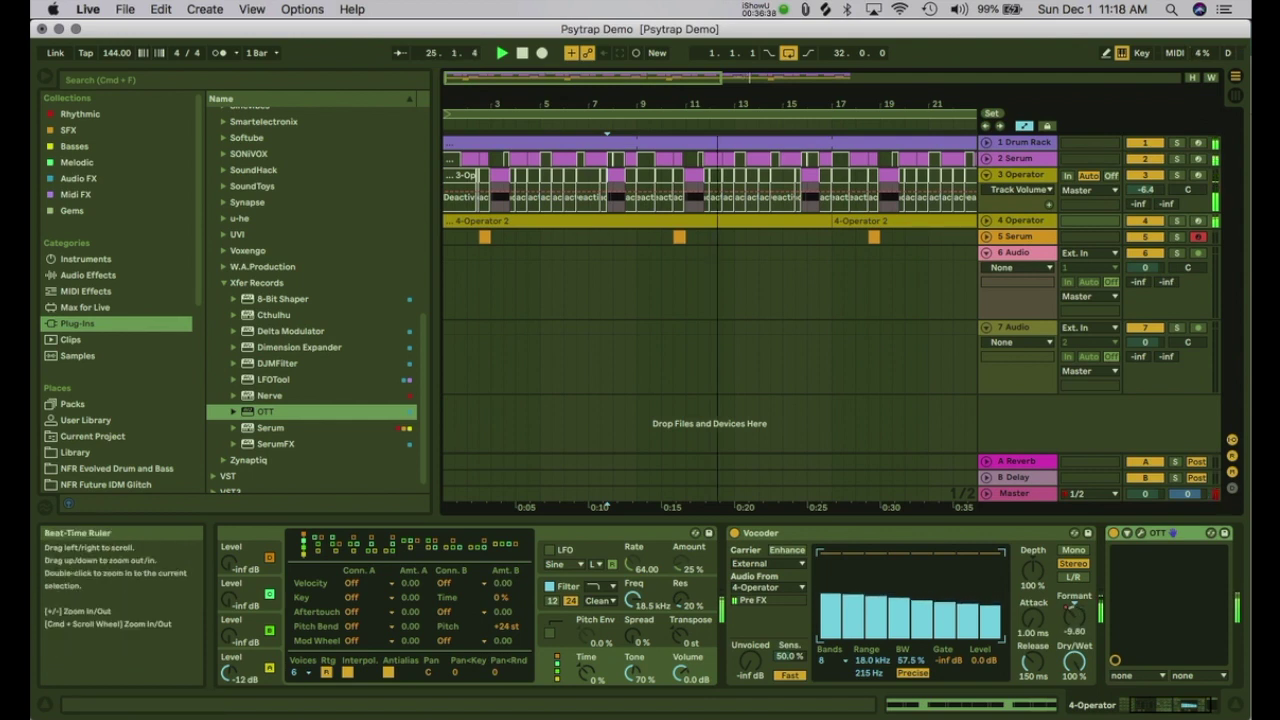
{"action": "left_click_drag", "start_coordinate": [860, 104], "coordinate": [860, 62]}
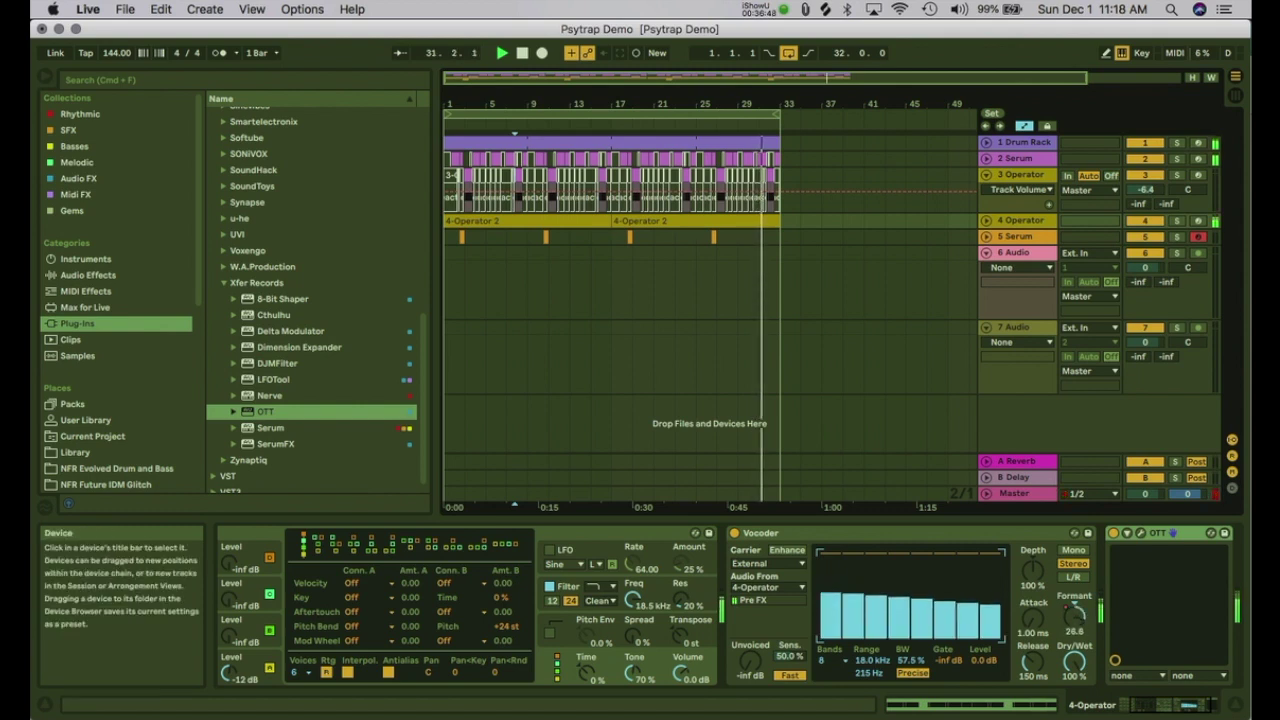
Step: Try 4, 12 and 16 bands in 4 Operator's Vocoder while listening to the arrangement
{"action": "left_click", "coordinate": [830, 660]}
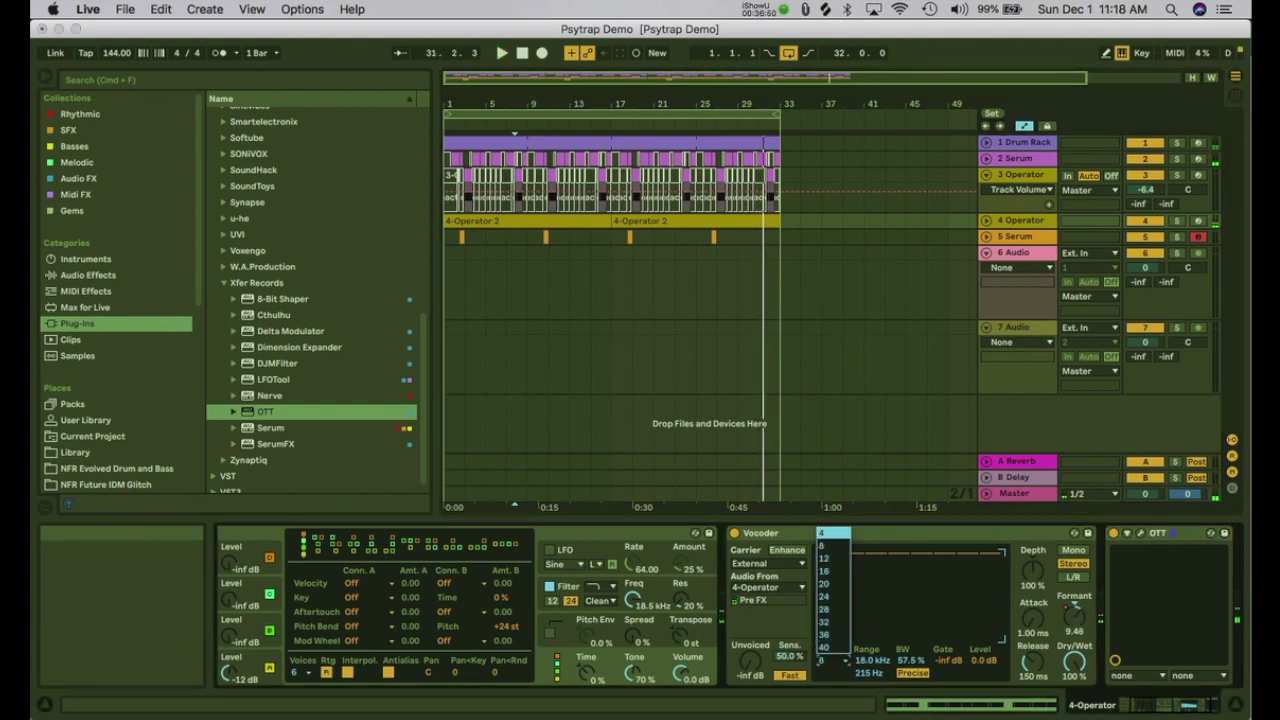
{"action": "key", "text": "space"}
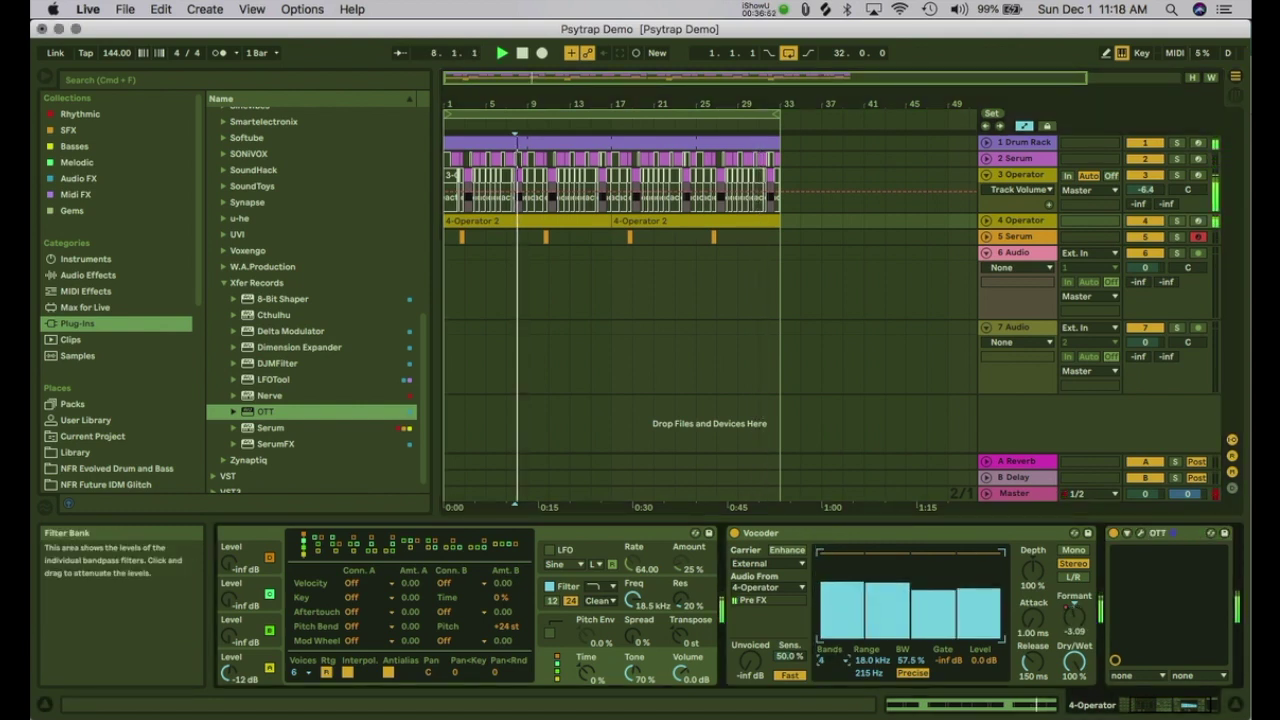
{"action": "left_click", "coordinate": [822, 660]}
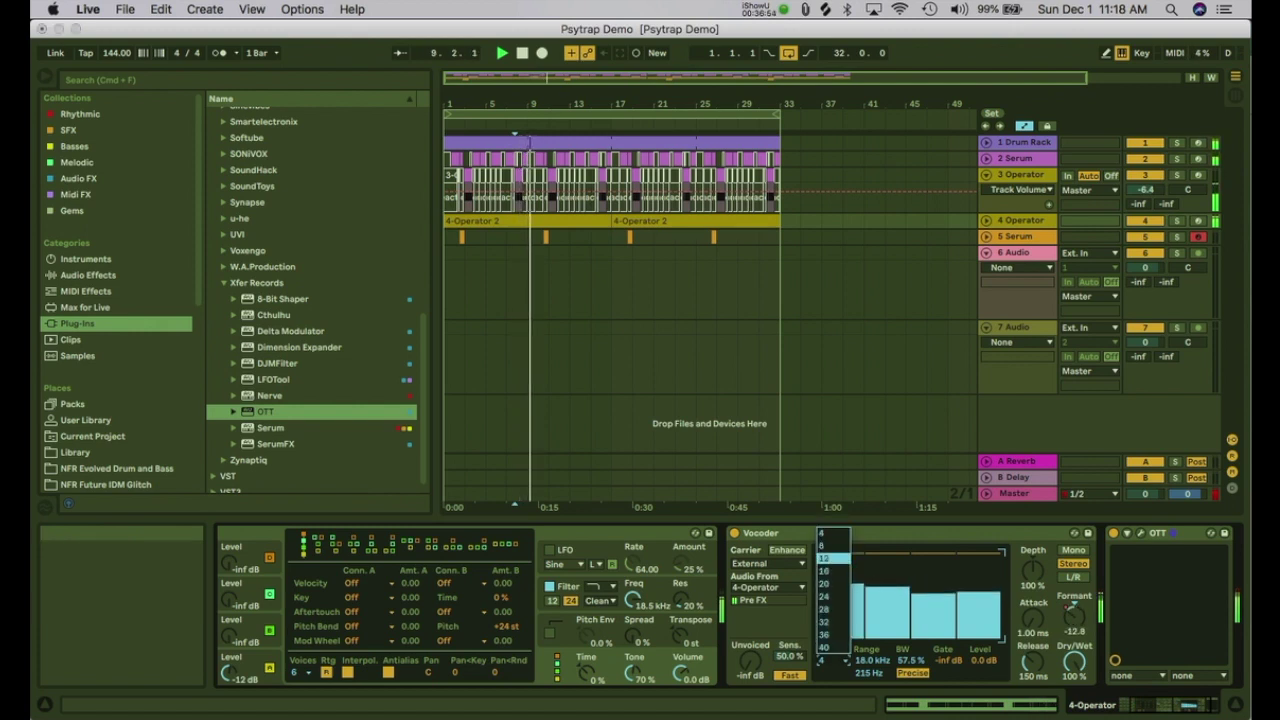
{"action": "left_click", "coordinate": [824, 558]}
{"action": "left_click", "coordinate": [824, 660]}
{"action": "left_click", "coordinate": [824, 572]}
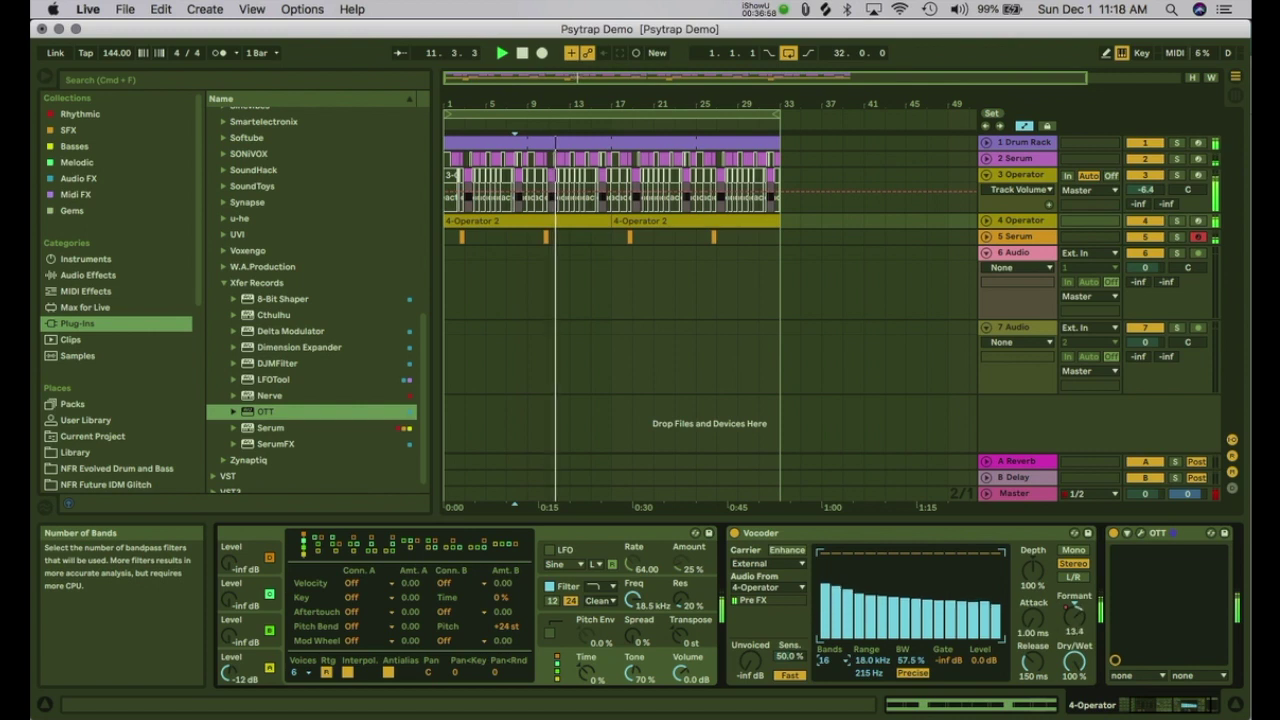
Step: Set the Vocoder to 8 bands, attenuate alternate bands in its filter bank, and play the result
{"action": "left_click", "coordinate": [824, 660]}
{"action": "left_click", "coordinate": [823, 546]}
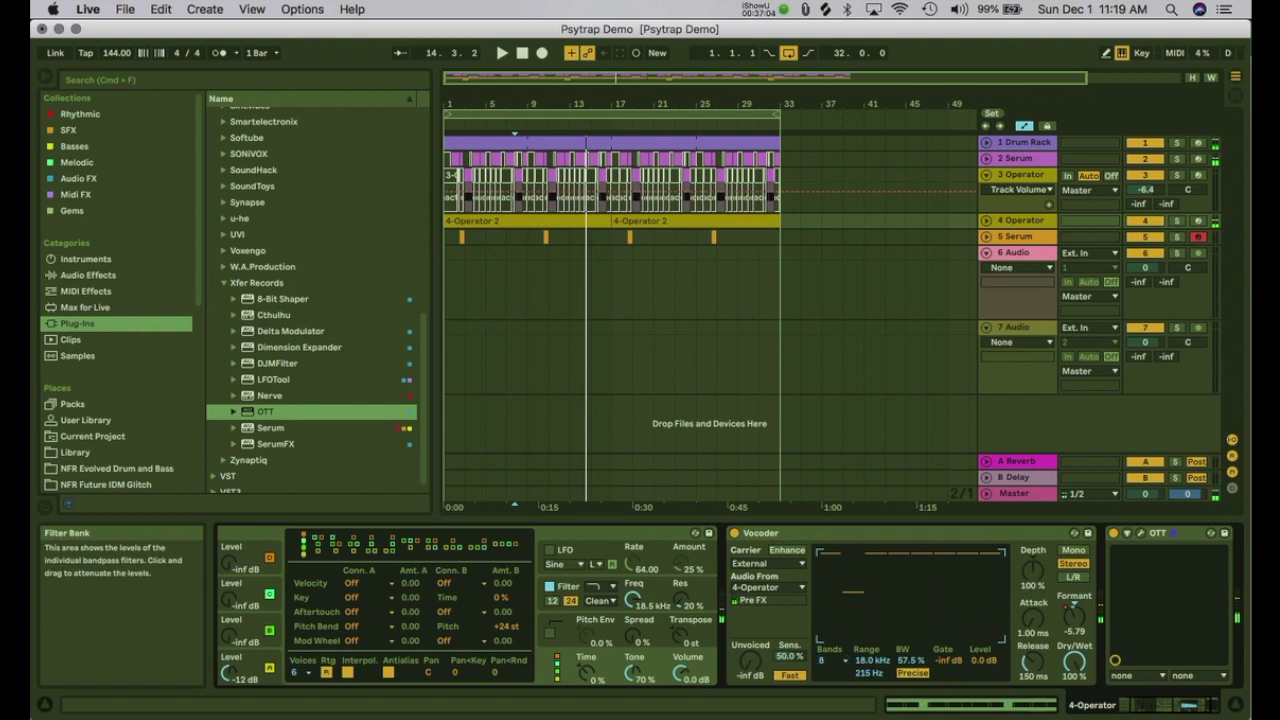
{"action": "key", "text": "space"}
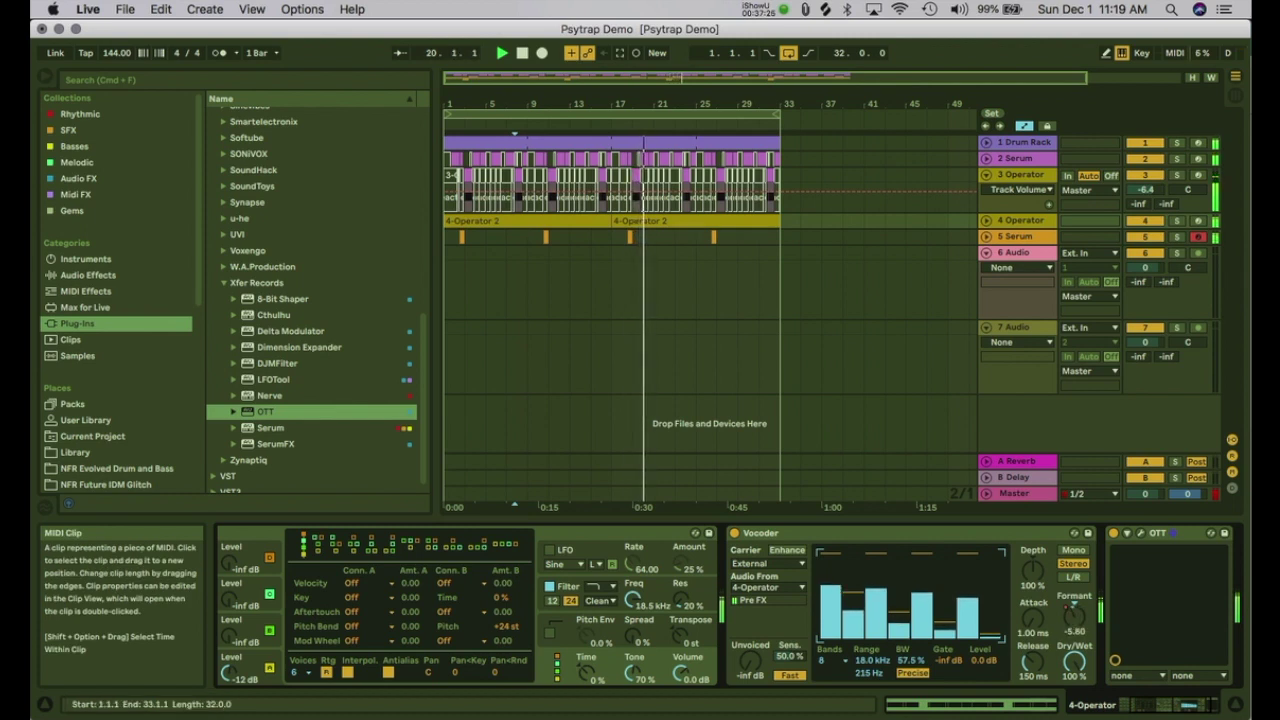
Step: Hide the automation lanes, then duplicate the whole 32-bar arrangement and extend the loop to 64 bars
{"action": "left_click", "coordinate": [570, 237]}
{"action": "key", "text": "a"}
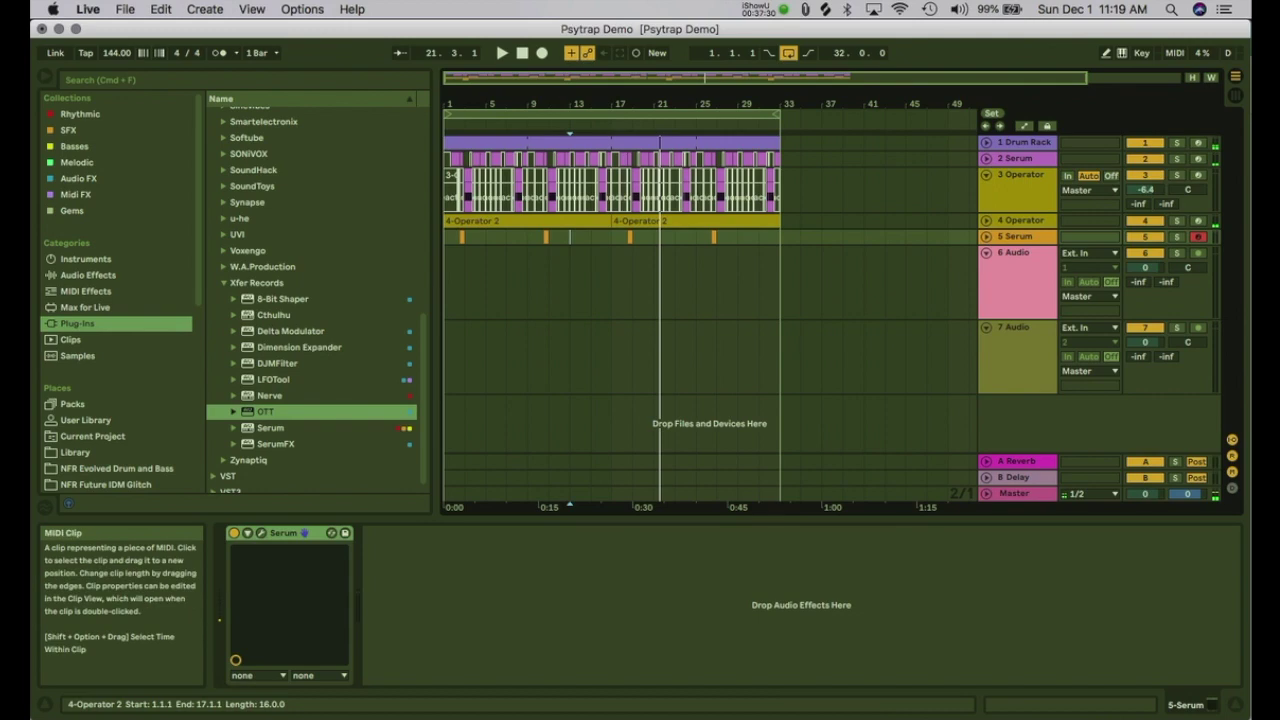
{"action": "key", "text": "super+a"}
{"action": "key", "text": "super+d"}
{"action": "left_click_drag", "start_coordinate": [660, 104], "coordinate": [915, 114]}
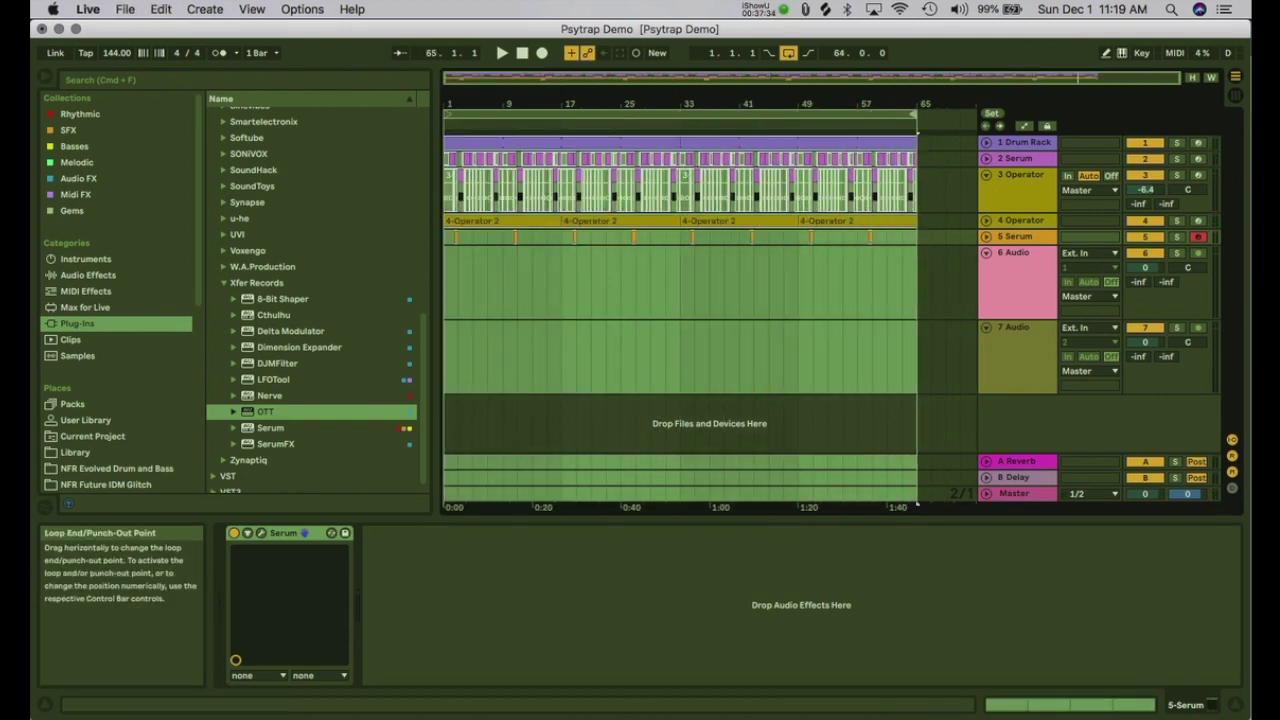
Step: Delete the 3 Operator, 4 Operator and 5 Serum clips between bars 1 and 33, and play from bar 1
{"action": "left_click", "coordinate": [681, 140]}
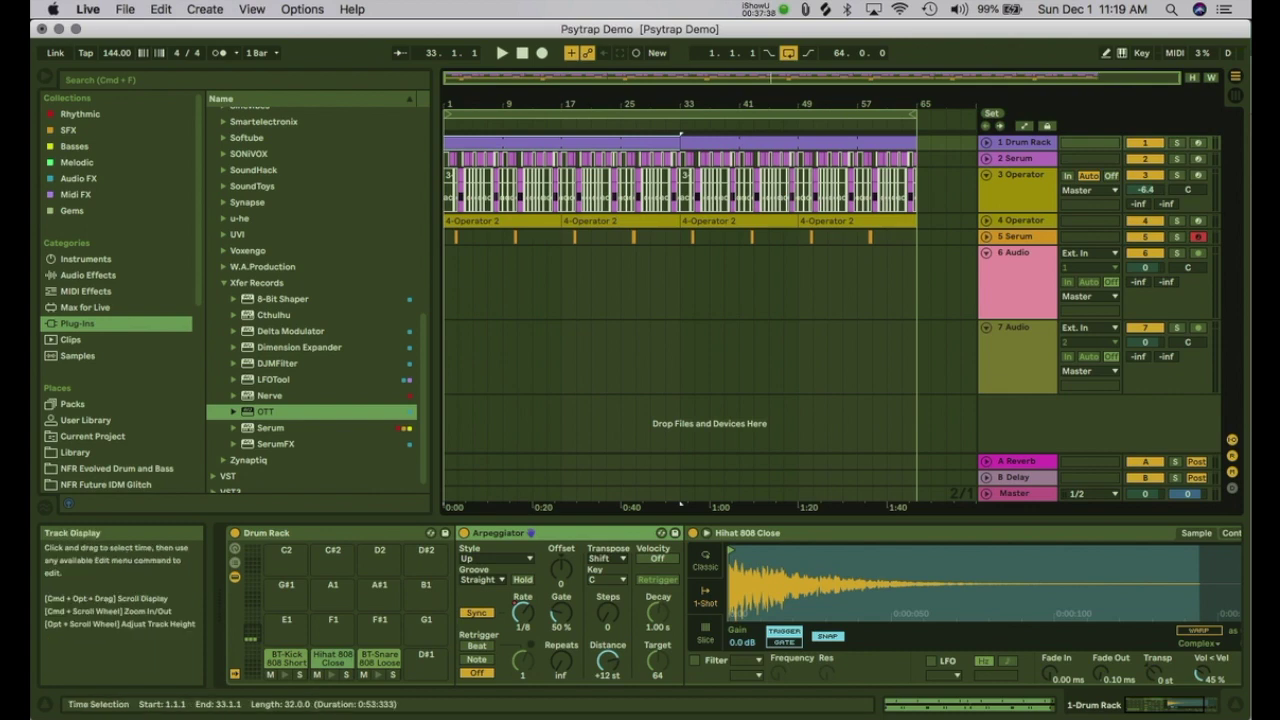
{"action": "left_click", "coordinate": [620, 221]}
{"action": "left_click_drag", "start_coordinate": [680, 180], "coordinate": [446, 238]}
{"action": "key", "text": "space"}
{"action": "left_click_drag", "start_coordinate": [456, 104], "coordinate": [456, 168]}
{"action": "left_click", "coordinate": [548, 190]}
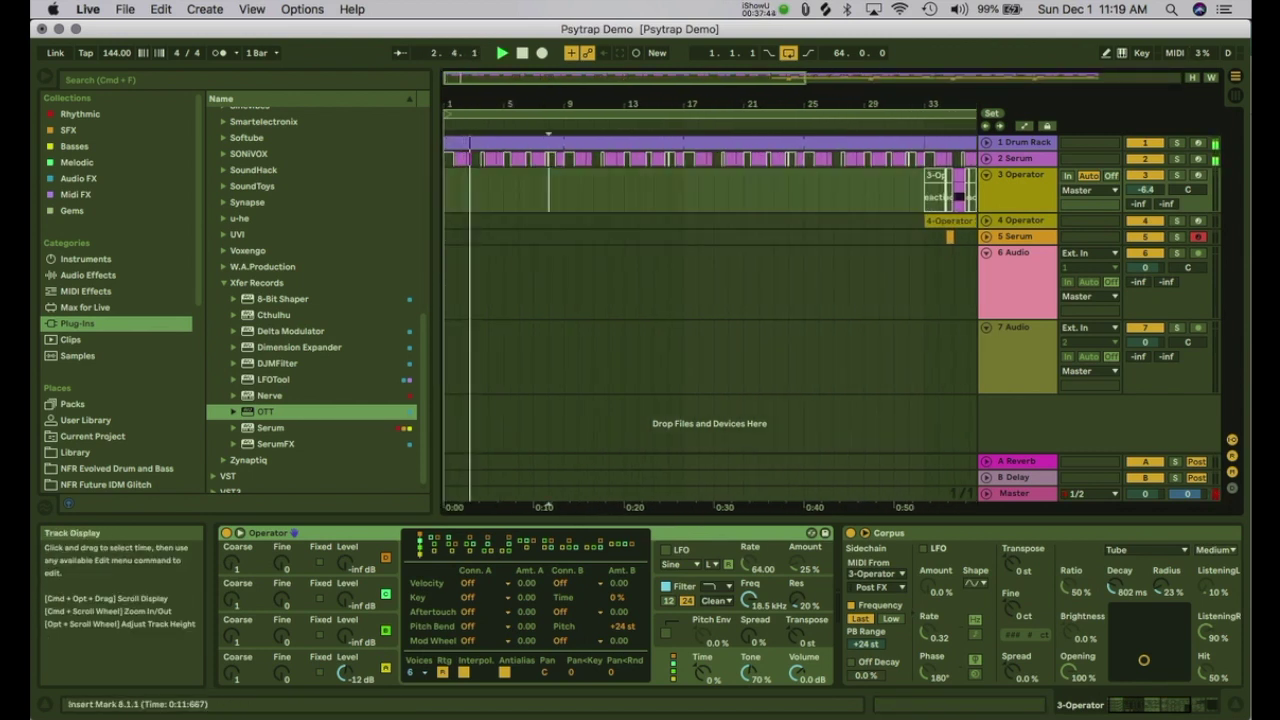
Step: Delete the 2 Serum clips between bars 1 and 33, stop playback, and select the opening 1 Drum Rack clip
{"action": "left_click_drag", "start_coordinate": [488, 104], "coordinate": [484, 72]}
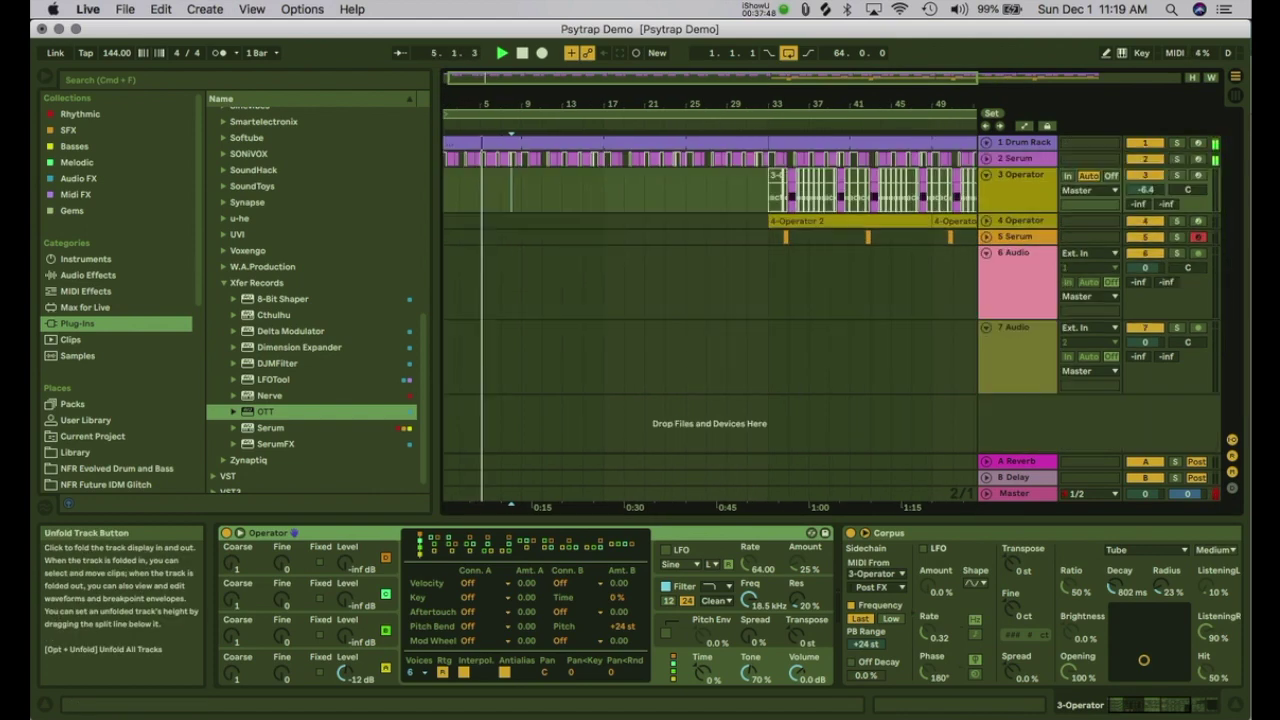
{"action": "left_click_drag", "start_coordinate": [768, 190], "coordinate": [444, 160]}
{"action": "left_click_drag", "start_coordinate": [488, 104], "coordinate": [488, 118]}
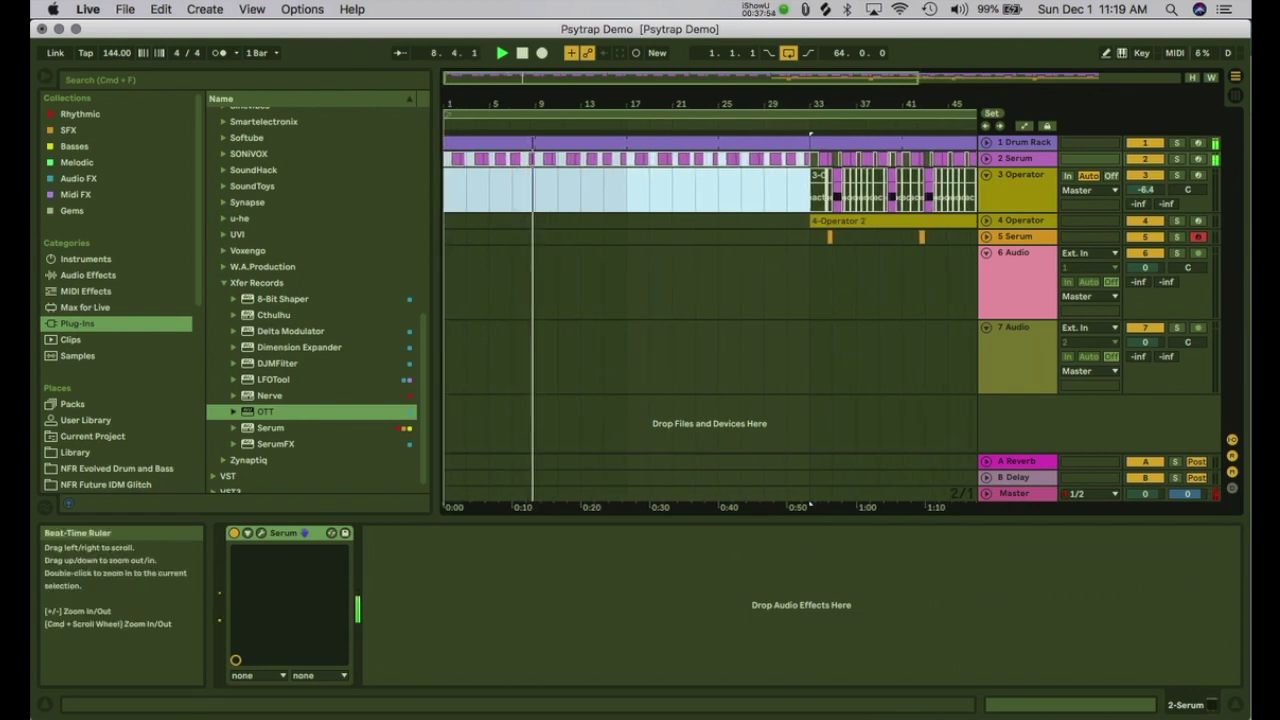
{"action": "key", "text": "space"}
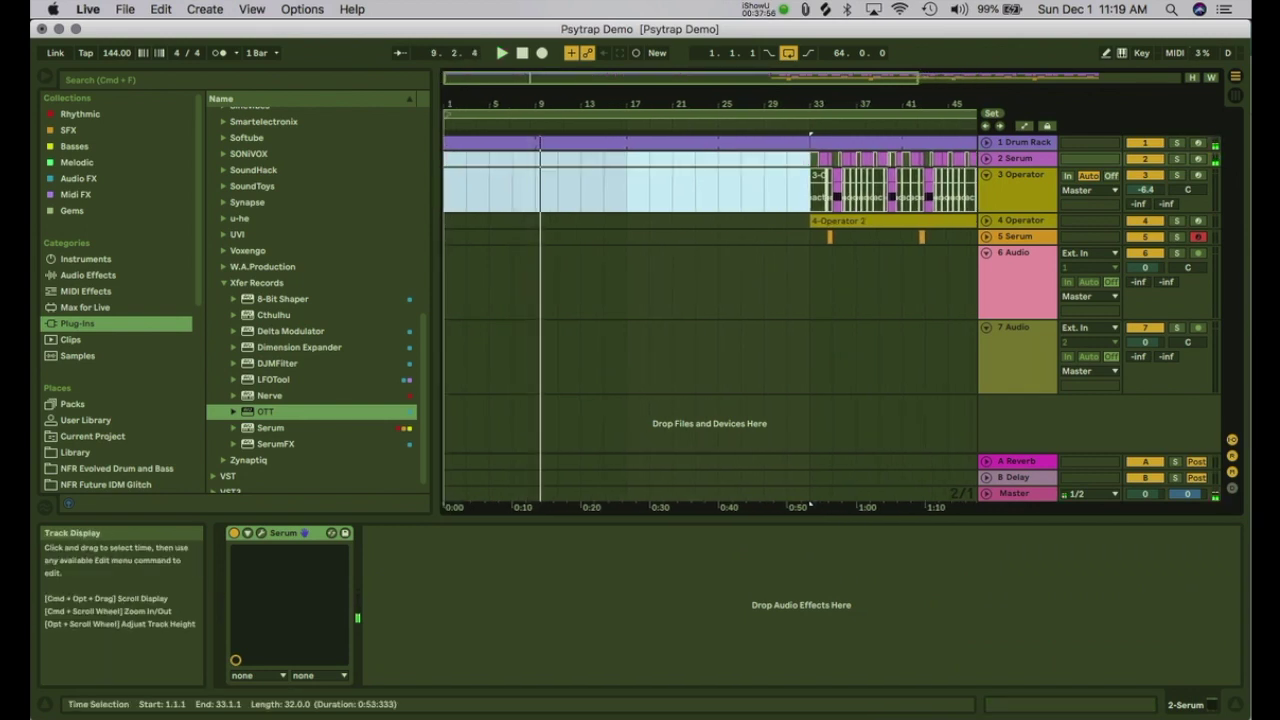
{"action": "left_click", "coordinate": [520, 142]}
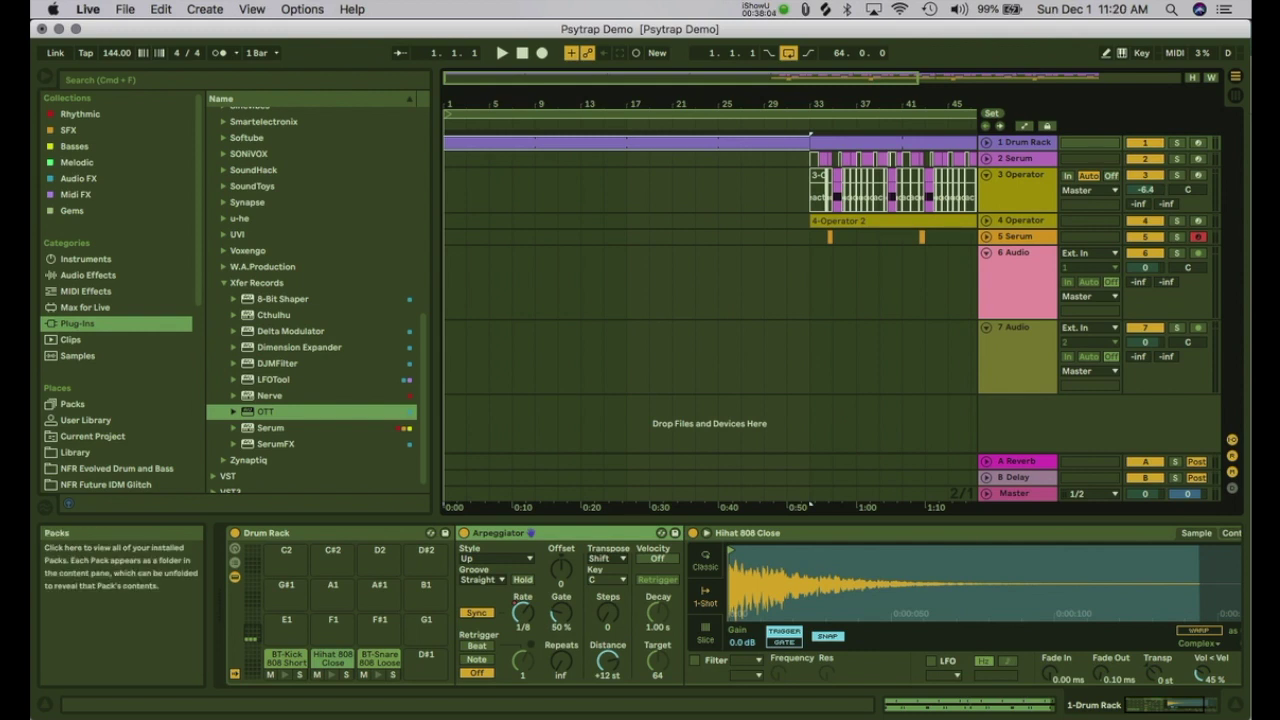
Step: Collapse the Xfer Records plug-ins and load Palindrome from Glitchmachines onto a new track below 7 Audio
{"action": "left_click", "coordinate": [224, 283]}
{"action": "scroll", "coordinate": [315, 300], "scroll_direction": "up", "scroll_amount": 7}
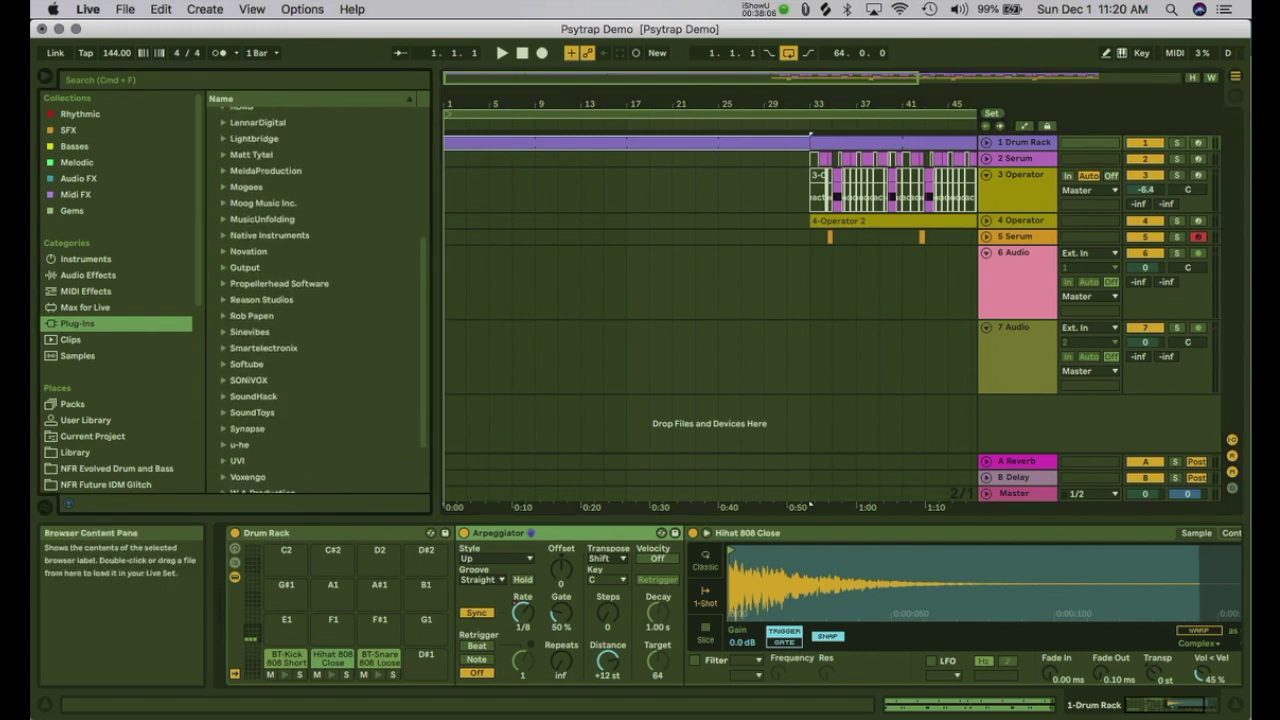
{"action": "scroll", "coordinate": [315, 300], "scroll_direction": "up", "scroll_amount": 2}
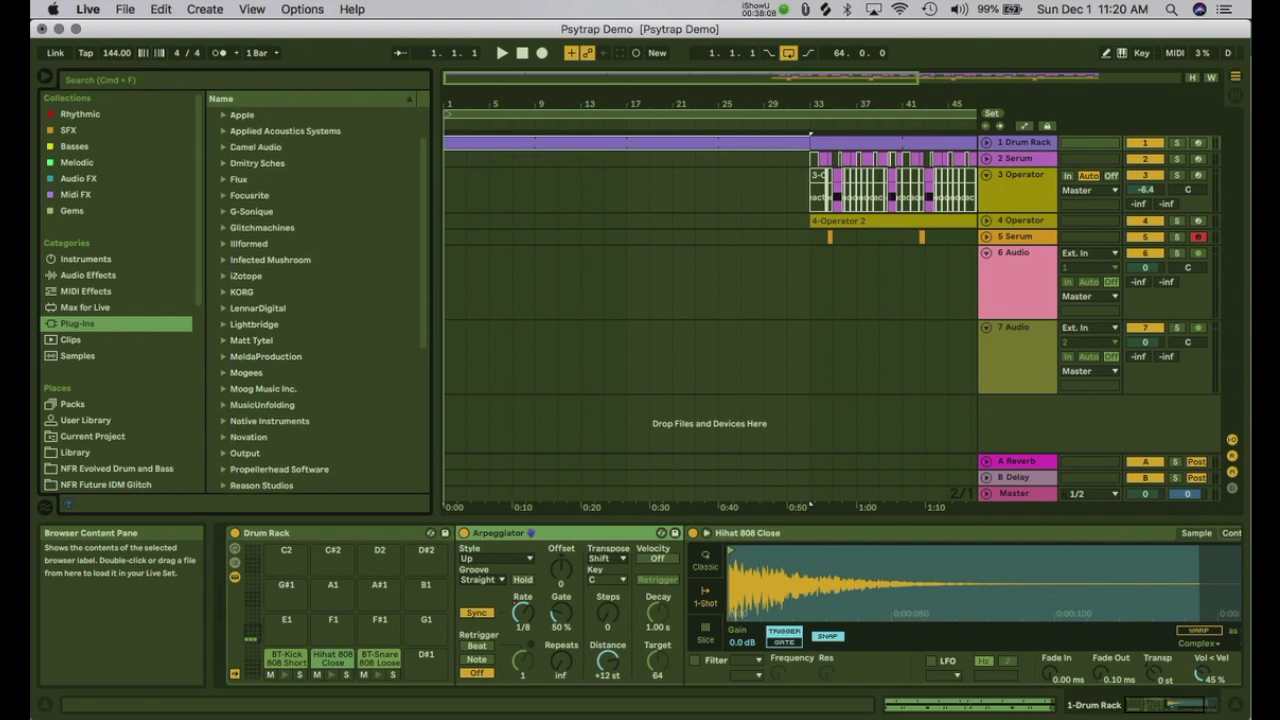
{"action": "left_click", "coordinate": [224, 235]}
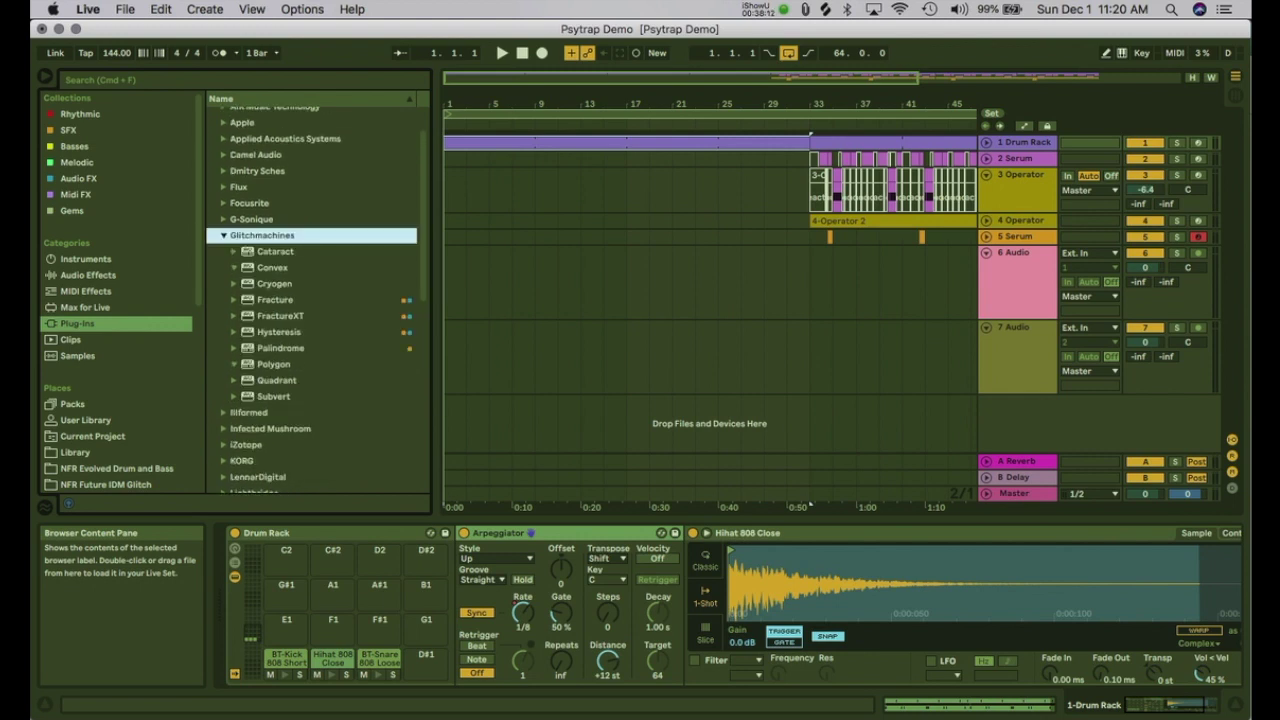
{"action": "left_click", "coordinate": [281, 348]}
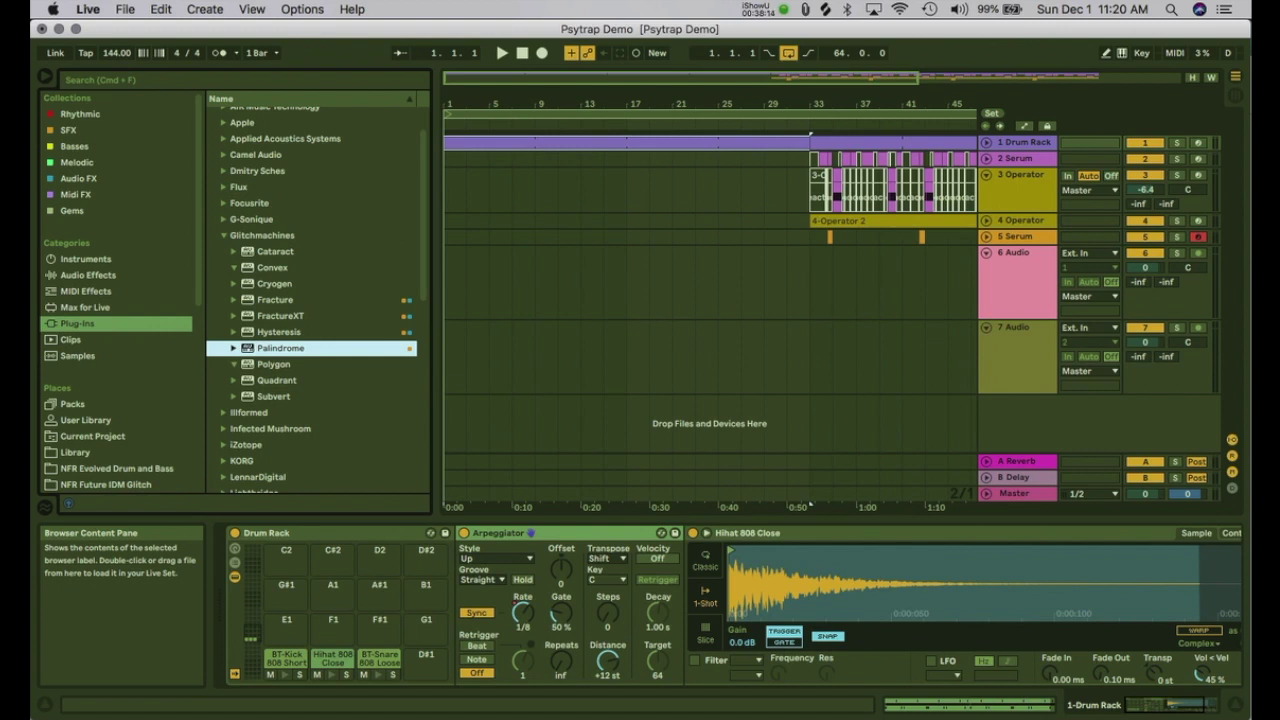
{"action": "left_click_drag", "start_coordinate": [281, 348], "coordinate": [700, 423]}
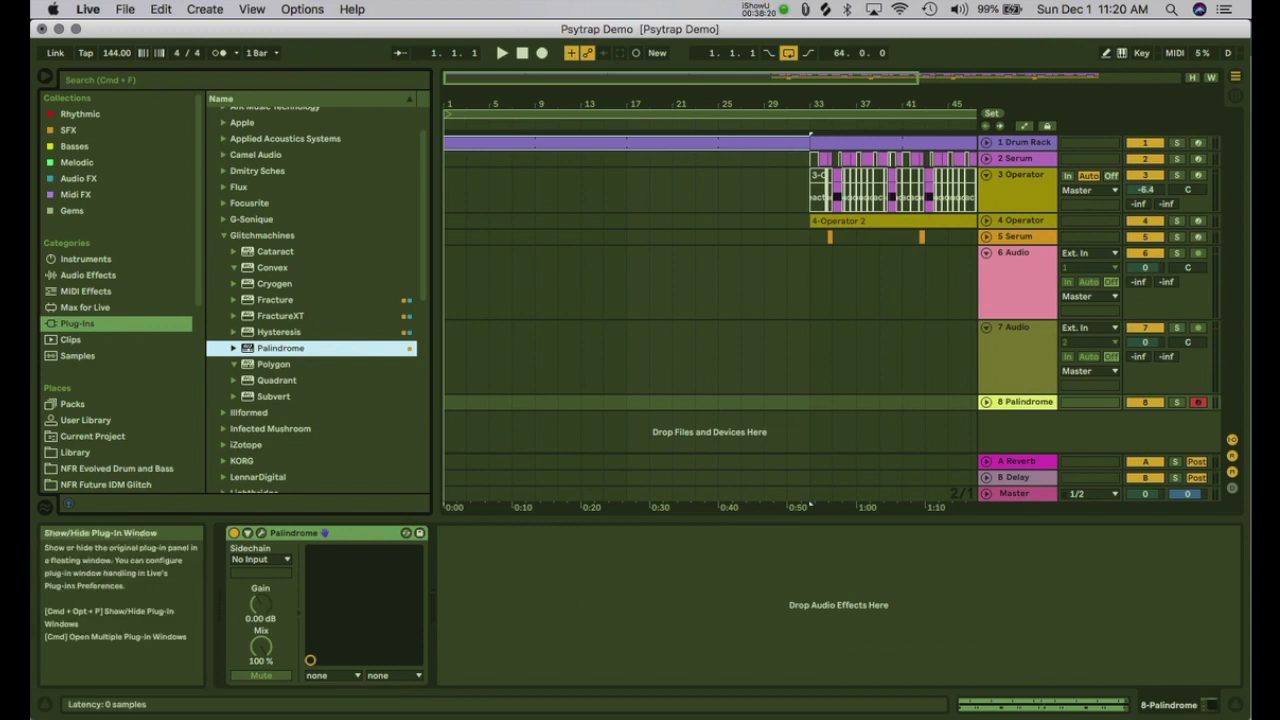
Step: Open the Samples folder in the browser's Places to reach the personal sample collection
{"action": "left_click", "coordinate": [88, 275]}
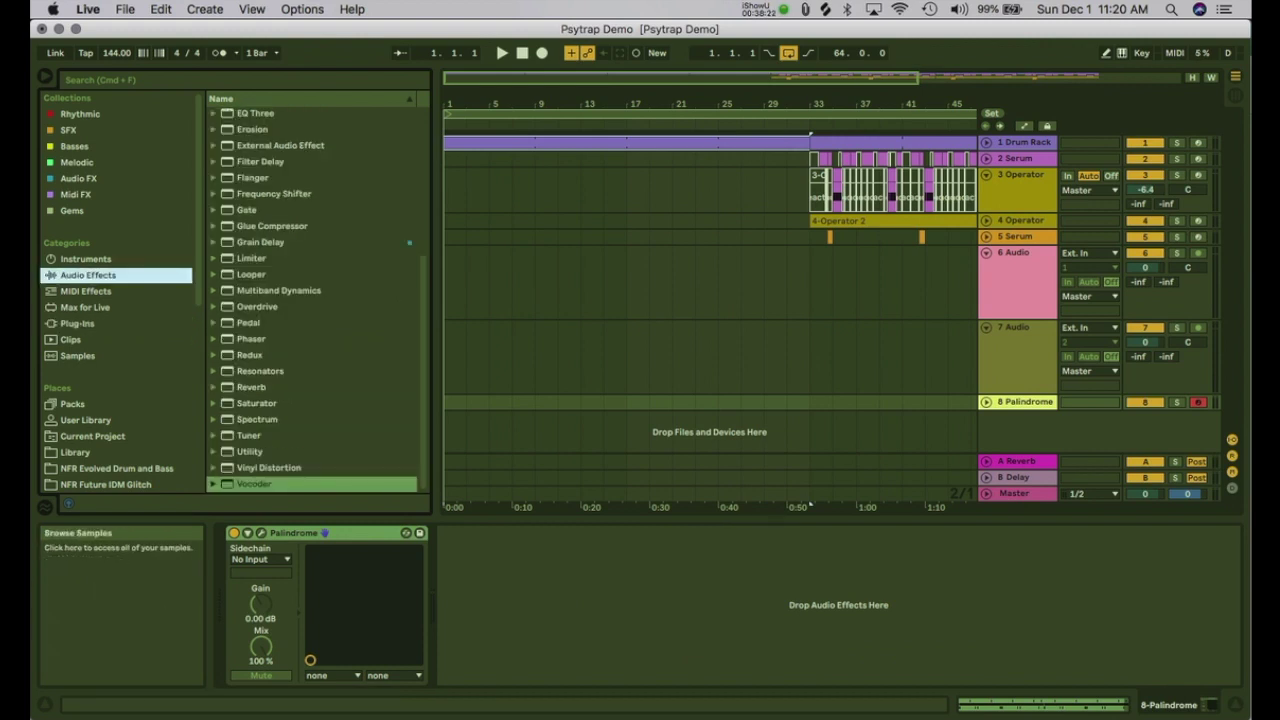
{"action": "left_click", "coordinate": [78, 356]}
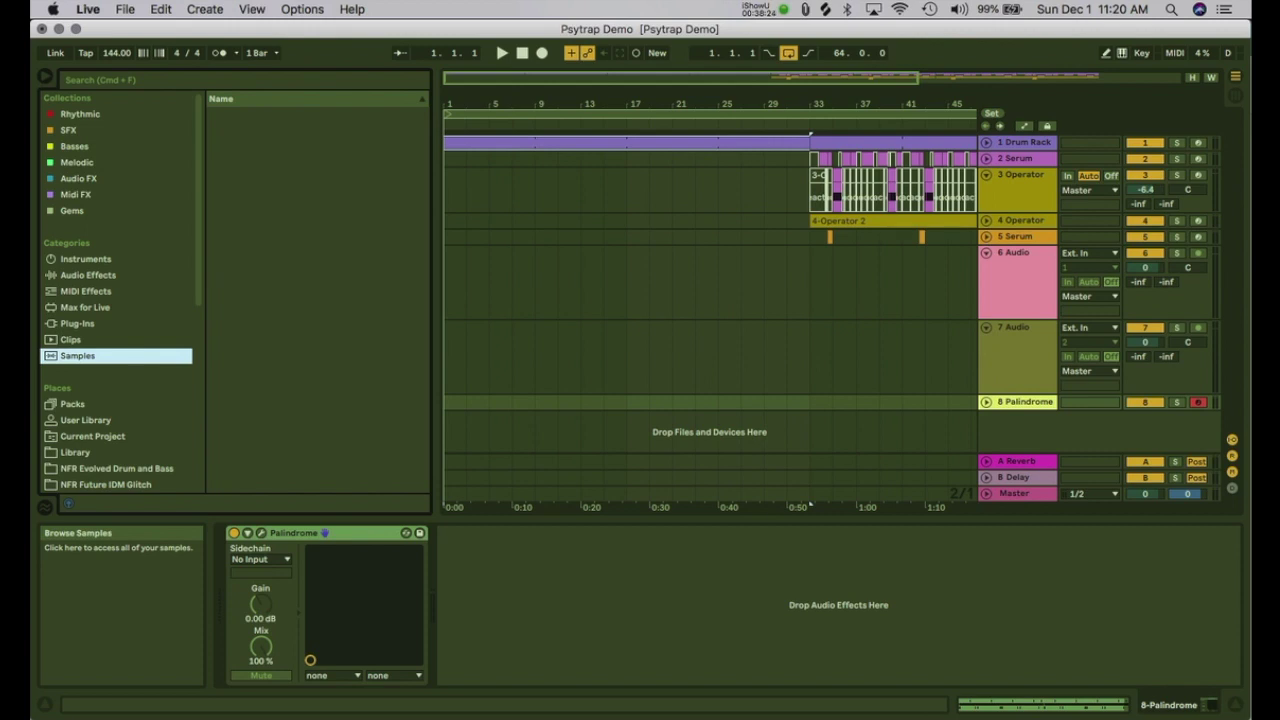
{"action": "scroll", "coordinate": [86, 420], "scroll_direction": "down", "scroll_amount": 1}
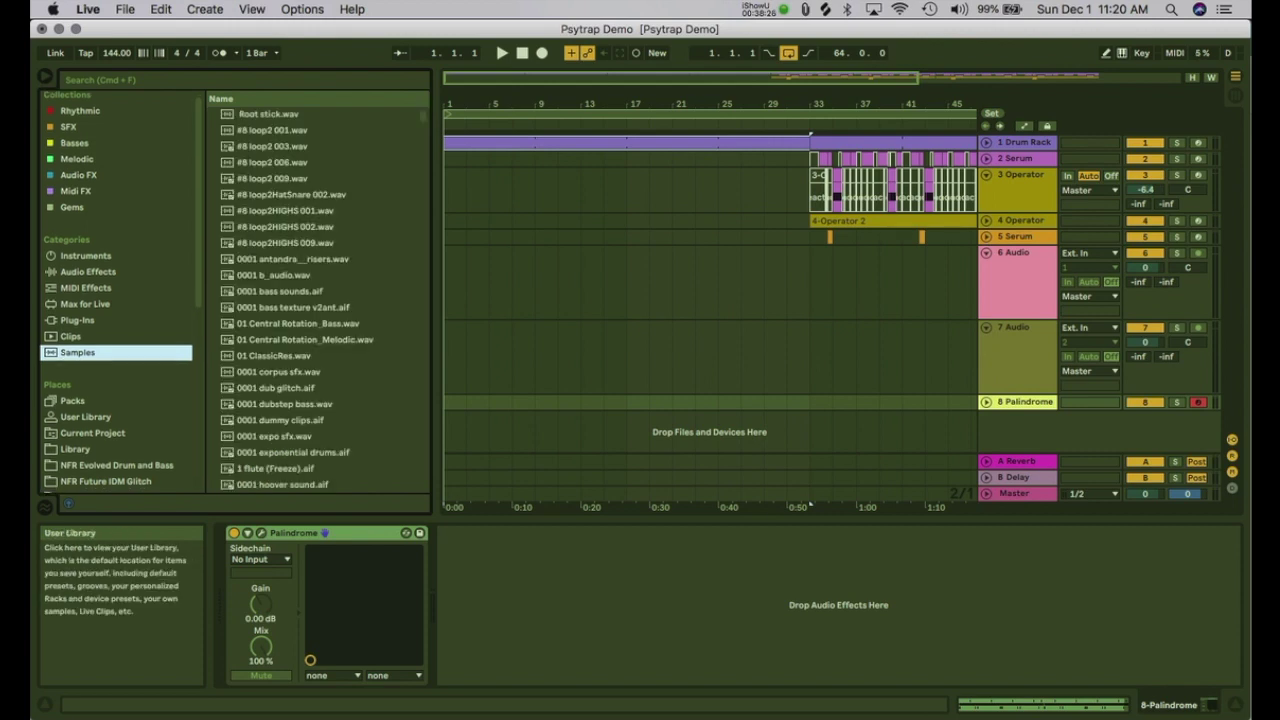
{"action": "left_click", "coordinate": [86, 417]}
{"action": "scroll", "coordinate": [86, 417], "scroll_direction": "down", "scroll_amount": 5}
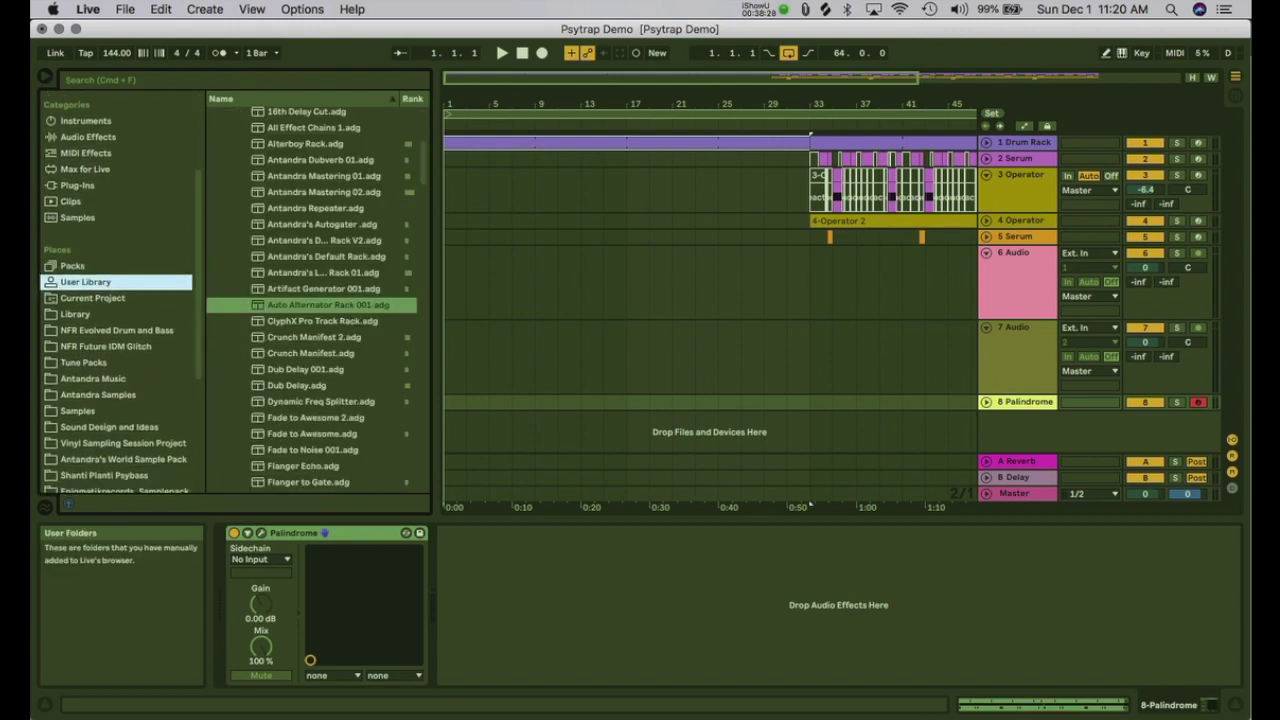
{"action": "left_click", "coordinate": [86, 411]}
Step: Collapse GM_POLYGON in the Glitchmachines folder and expand EXOPHORA_SAMPLES inside GM_EXOPHORA
{"action": "scroll", "coordinate": [312, 300], "scroll_direction": "up", "scroll_amount": 20}
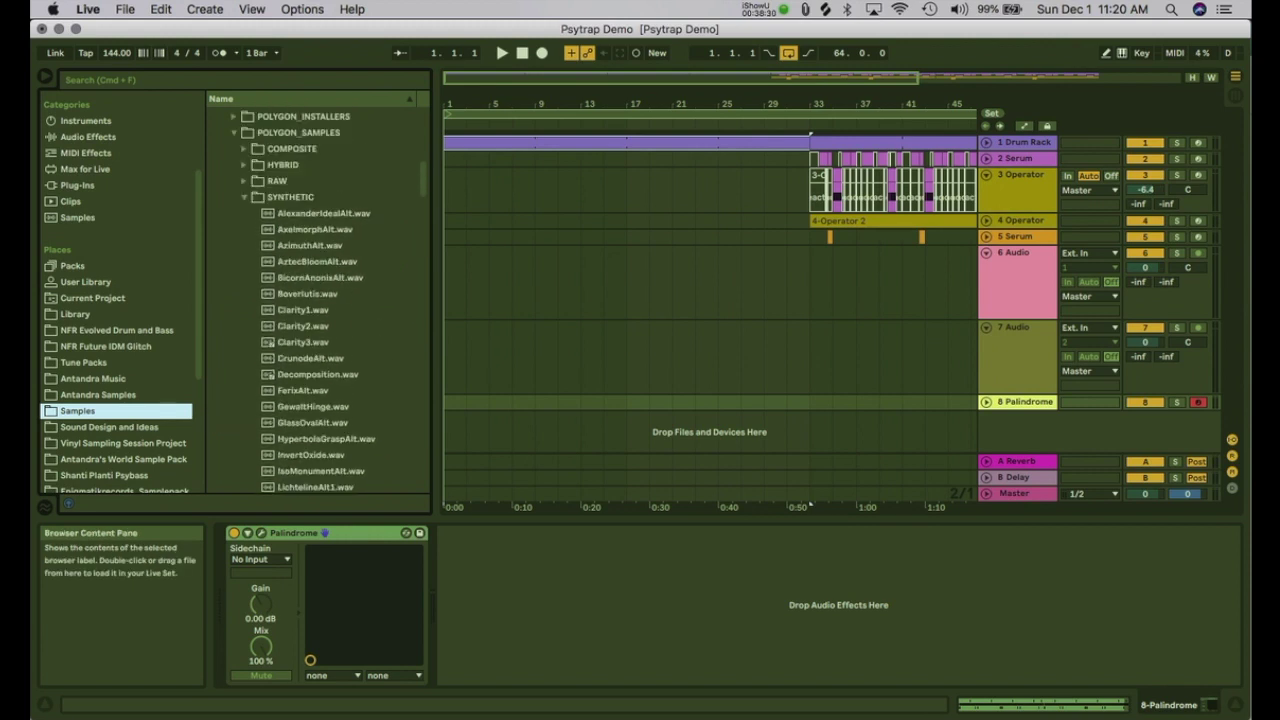
{"action": "scroll", "coordinate": [312, 300], "scroll_direction": "down", "scroll_amount": 5}
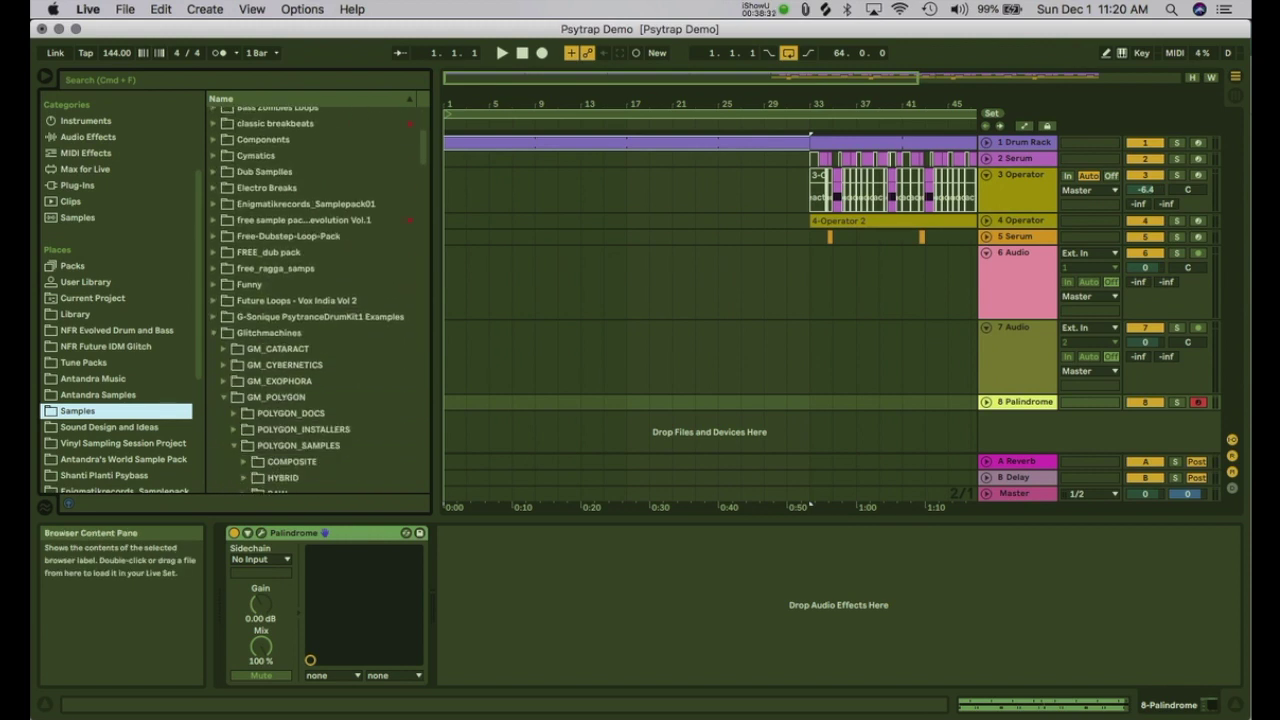
{"action": "scroll", "coordinate": [312, 300], "scroll_direction": "down", "scroll_amount": 2}
{"action": "left_click", "coordinate": [223, 334]}
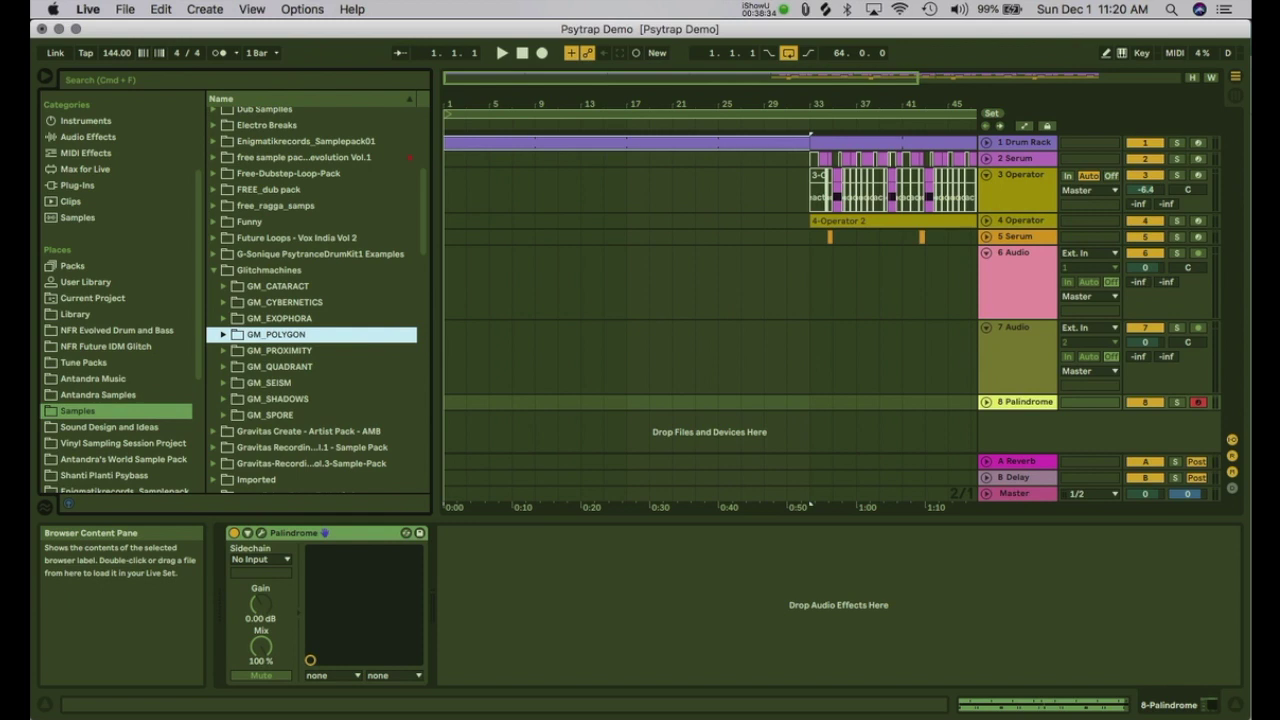
{"action": "left_click", "coordinate": [223, 318]}
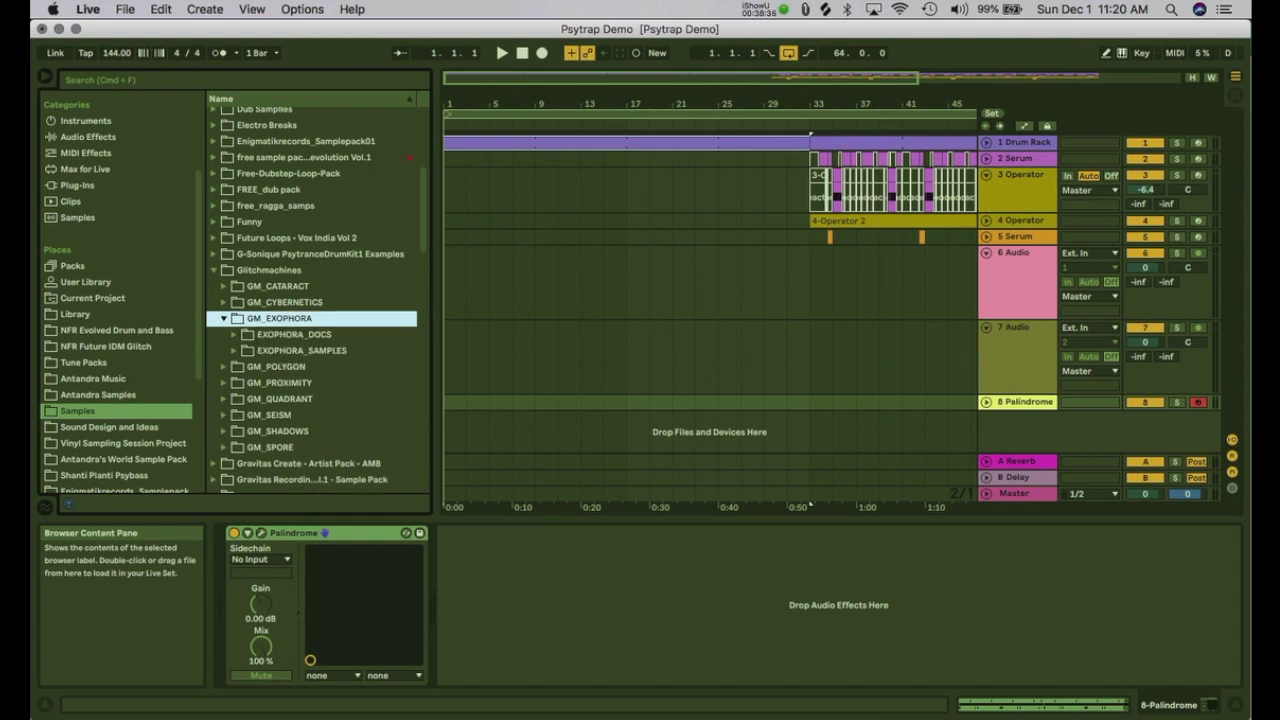
{"action": "left_click", "coordinate": [234, 350]}
{"action": "scroll", "coordinate": [312, 350], "scroll_direction": "down", "scroll_amount": 3}
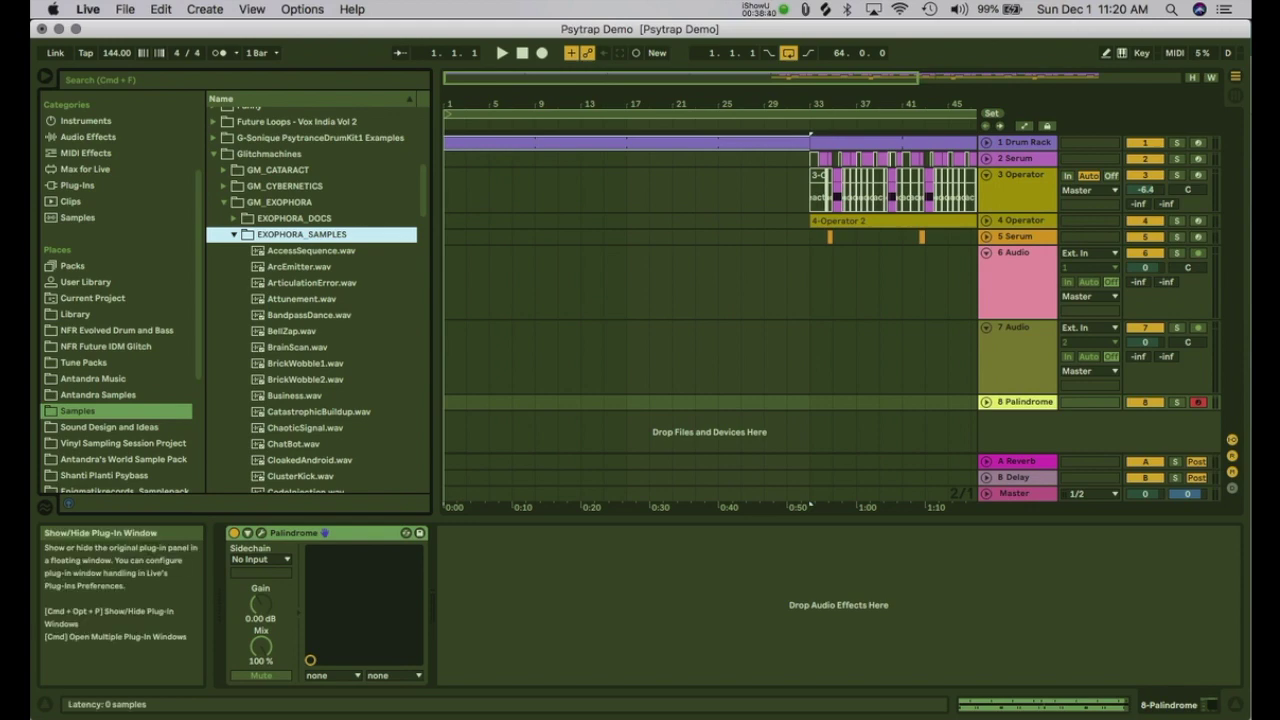
Step: Open the Palindrome plug-in window and load BrickWobble1.wav into Sampler 1
{"action": "left_click", "coordinate": [261, 533]}
{"action": "left_click_drag", "start_coordinate": [645, 77], "coordinate": [795, 25]}
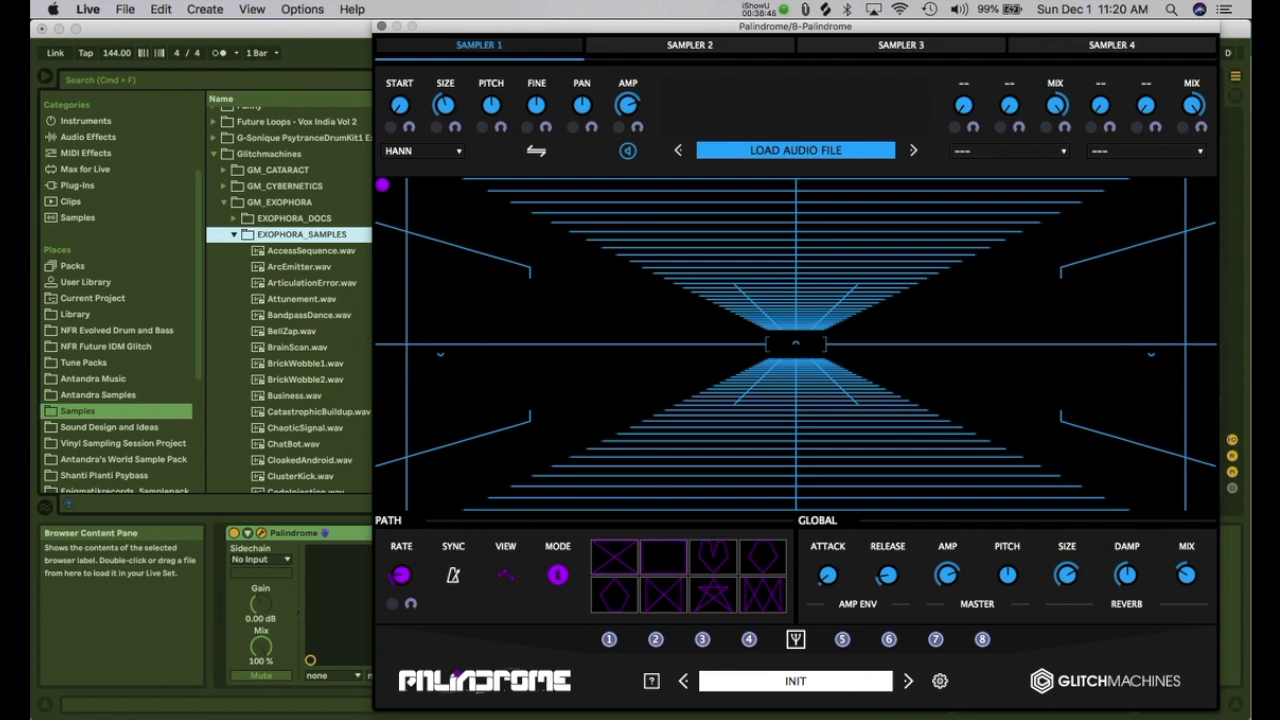
{"action": "left_click", "coordinate": [302, 299]}
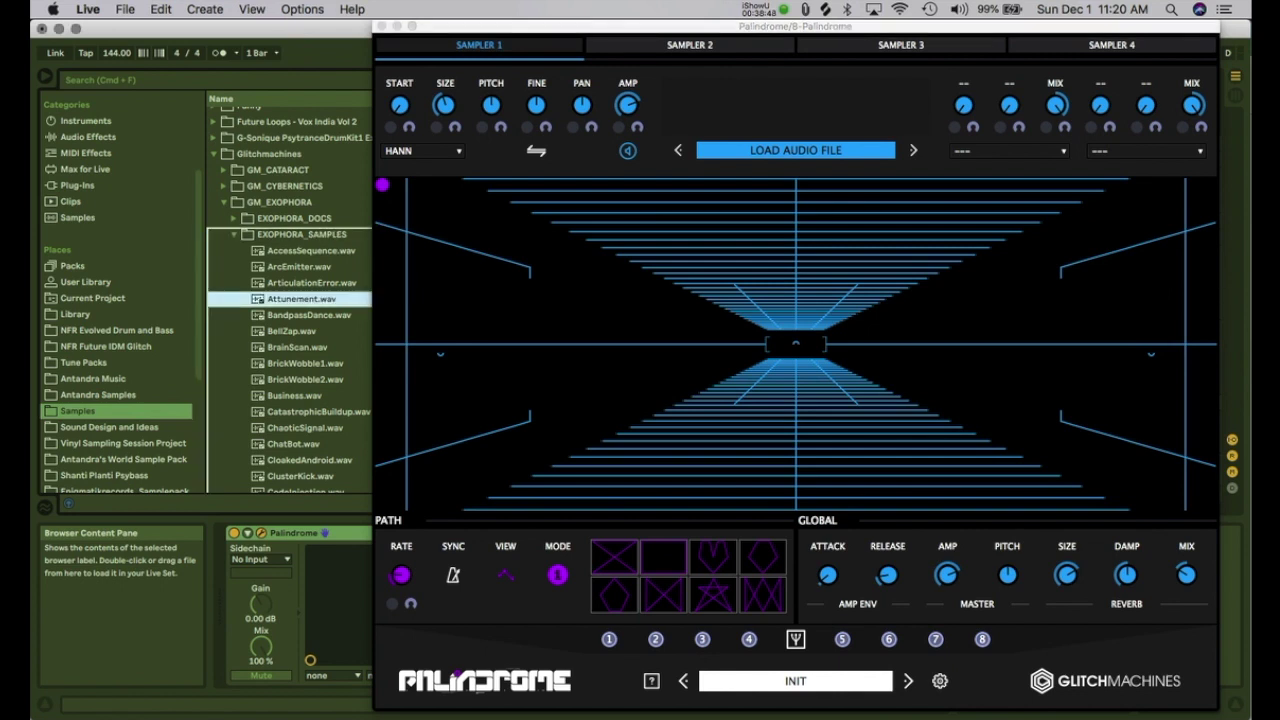
{"action": "left_click_drag", "start_coordinate": [305, 363], "coordinate": [795, 110]}
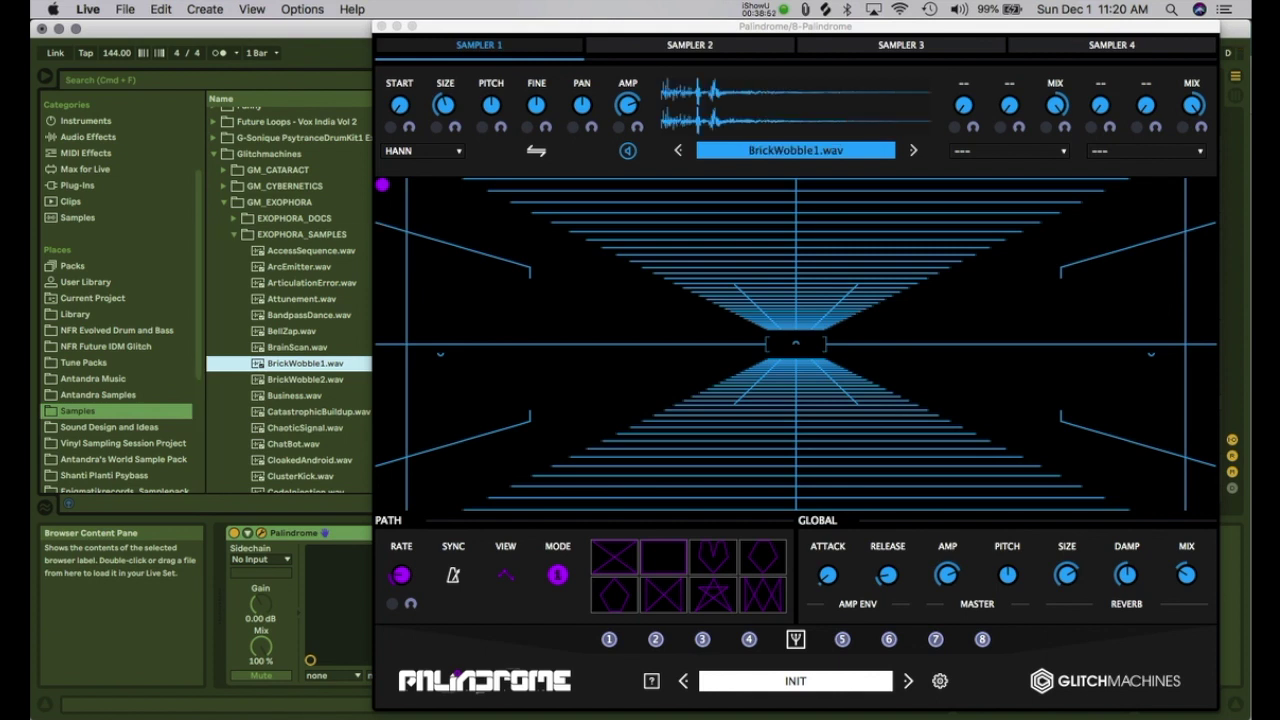
Step: Leave preset swapping, enable the computer MIDI keyboard, and reopen the Palindrome plug-in window
{"action": "key", "text": "q"}
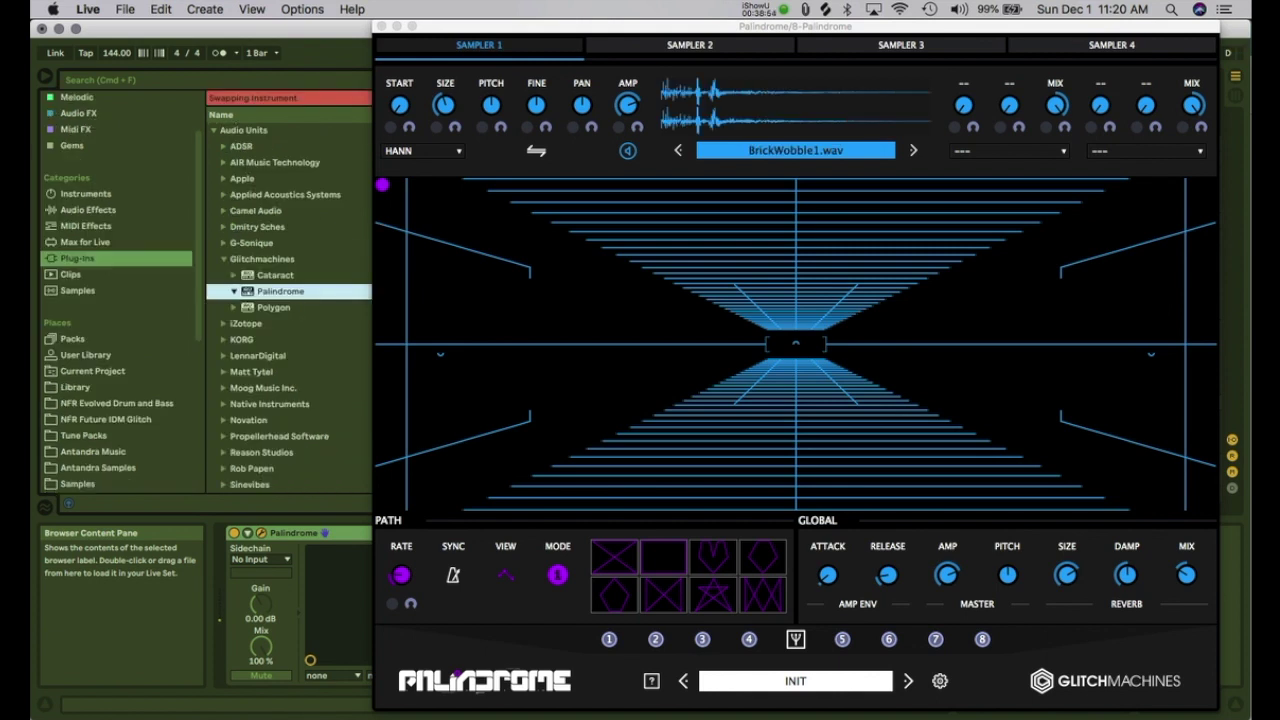
{"action": "key", "text": "q"}
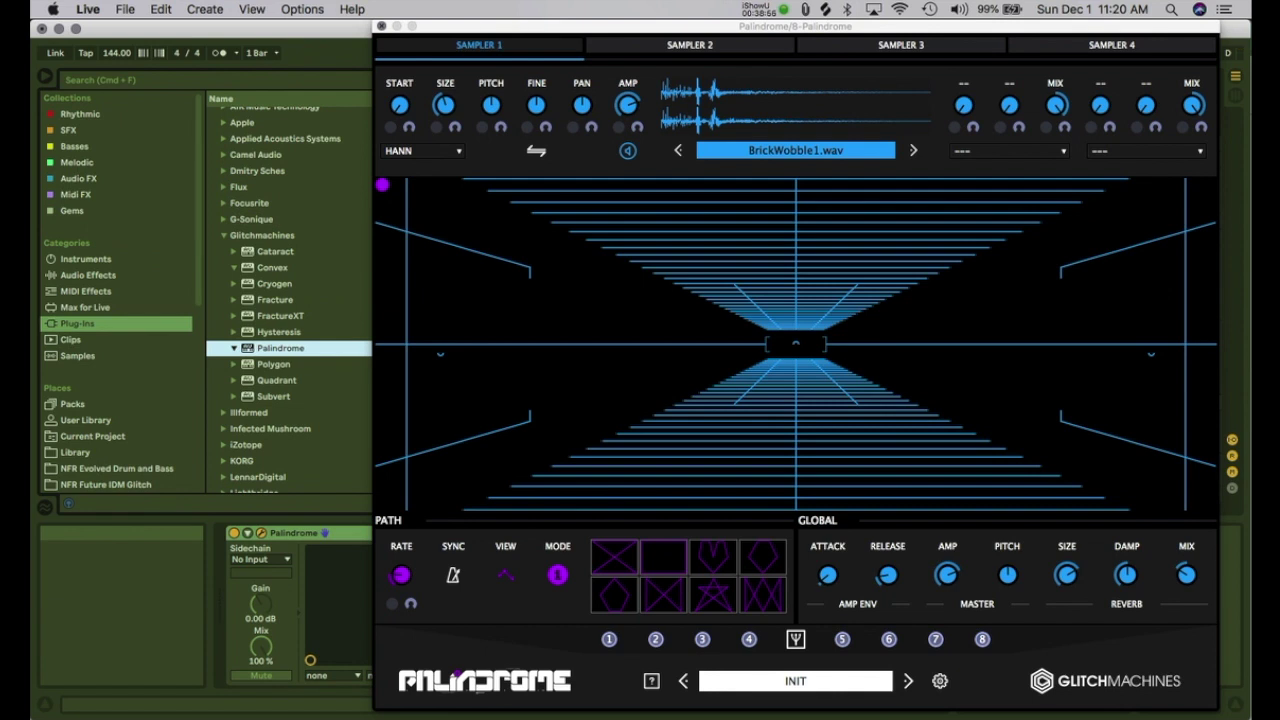
{"action": "left_click", "coordinate": [381, 26]}
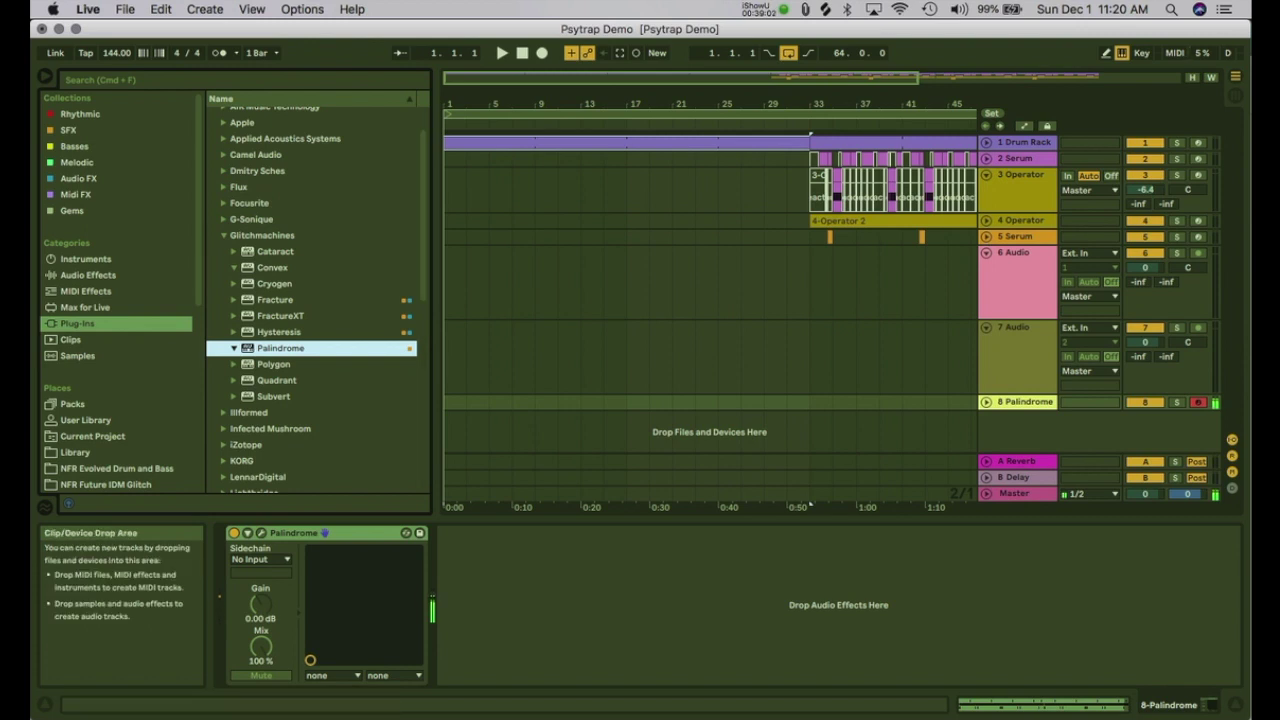
{"action": "left_click", "coordinate": [261, 533]}
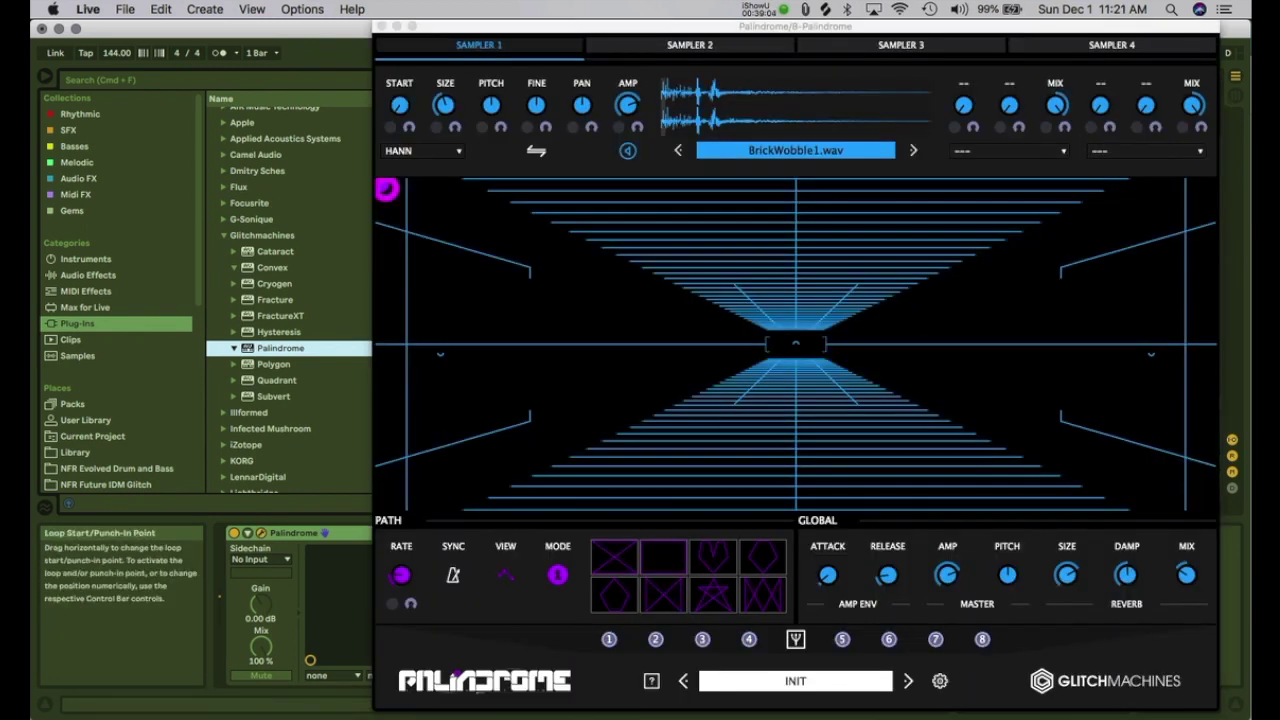
Step: Load BandpassDance.wav from EXOPHORA_SAMPLES into Palindrome's Sampler 1, replacing its current sample
{"action": "left_click", "coordinate": [77, 355]}
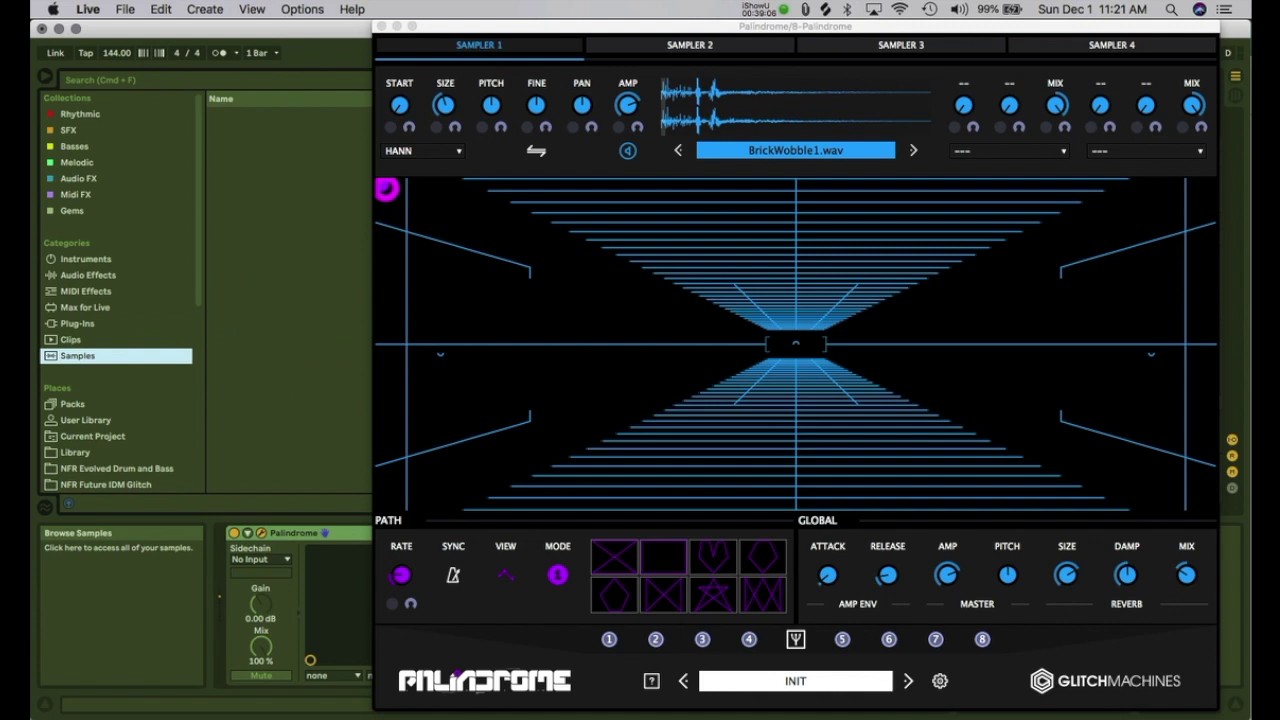
{"action": "left_click_drag", "start_coordinate": [482, 27], "coordinate": [650, 27]}
{"action": "scroll", "coordinate": [120, 275], "scroll_direction": "down", "scroll_amount": 3}
{"action": "left_click", "coordinate": [85, 337]}
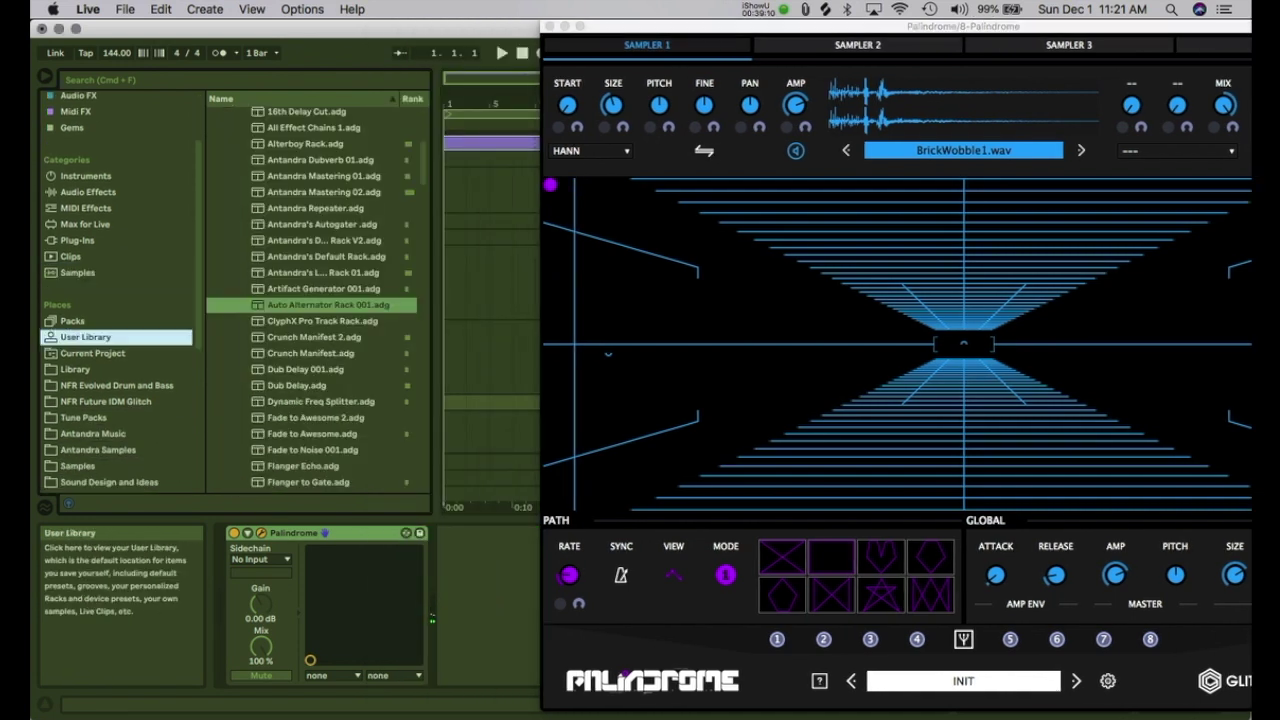
{"action": "left_click", "coordinate": [314, 337]}
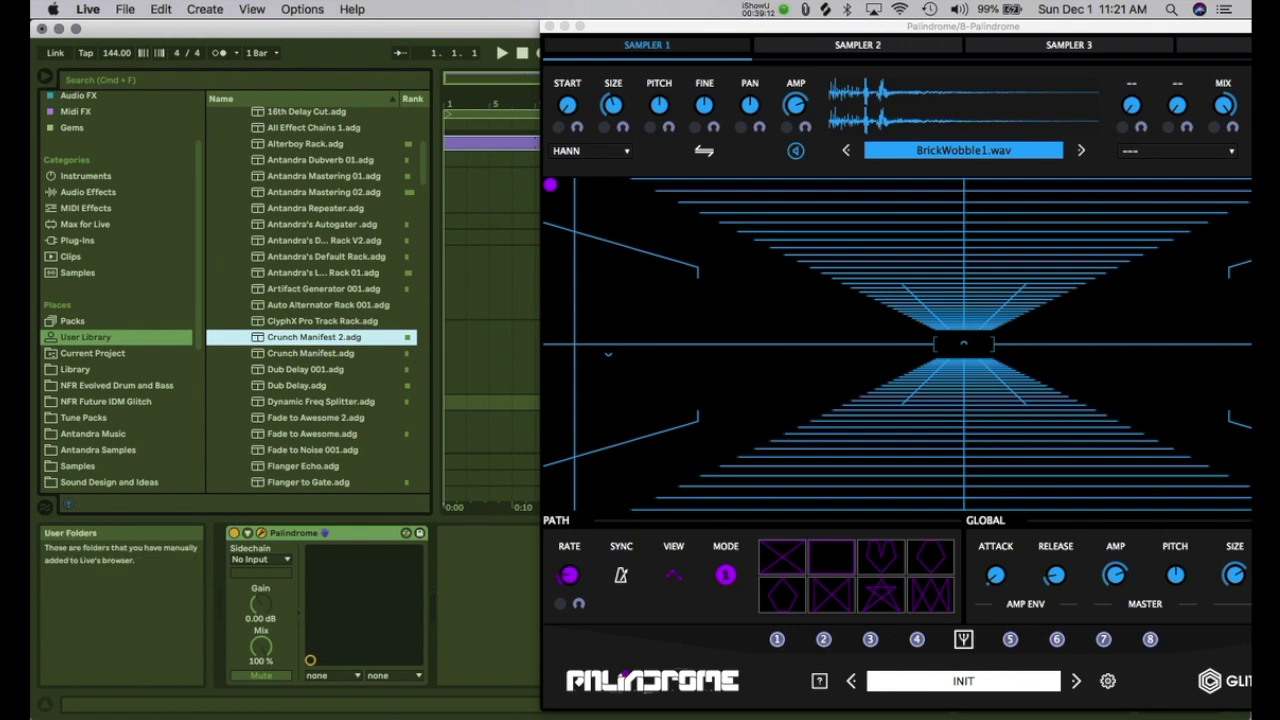
{"action": "scroll", "coordinate": [90, 350], "scroll_direction": "down", "scroll_amount": 1}
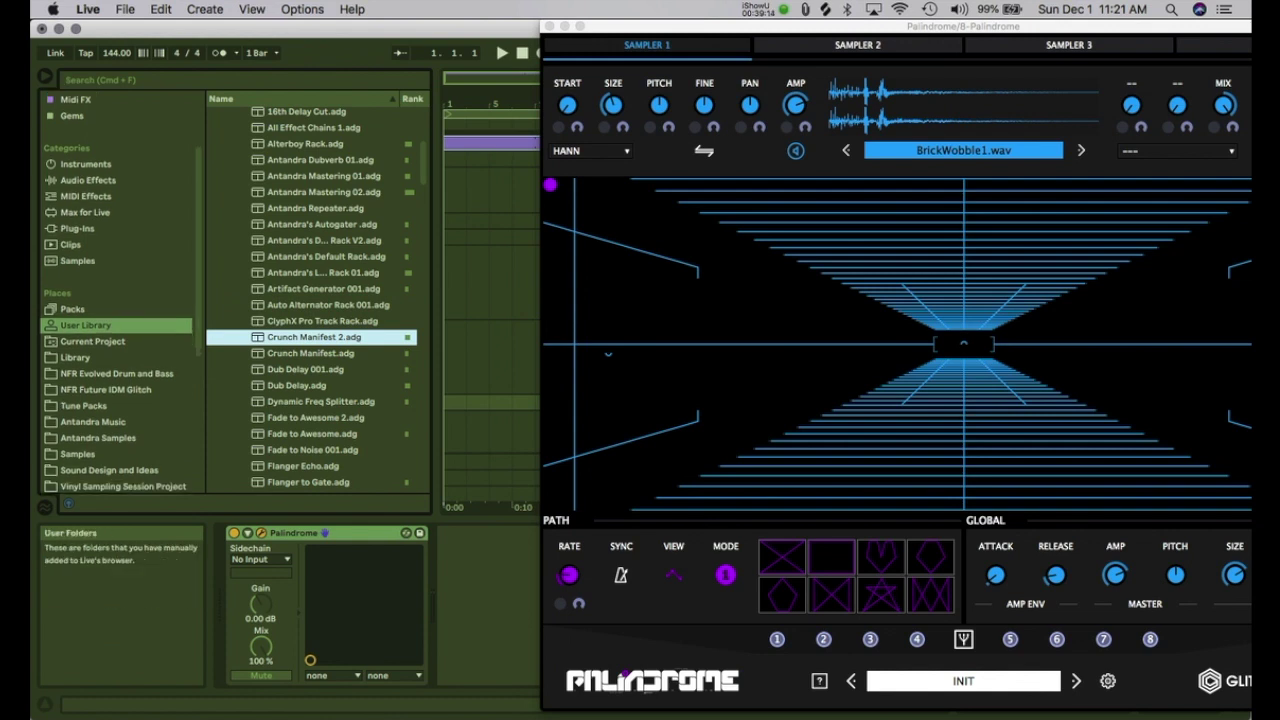
{"action": "left_click", "coordinate": [77, 454]}
{"action": "left_click", "coordinate": [309, 315]}
{"action": "left_click_drag", "start_coordinate": [309, 315], "coordinate": [940, 108]}
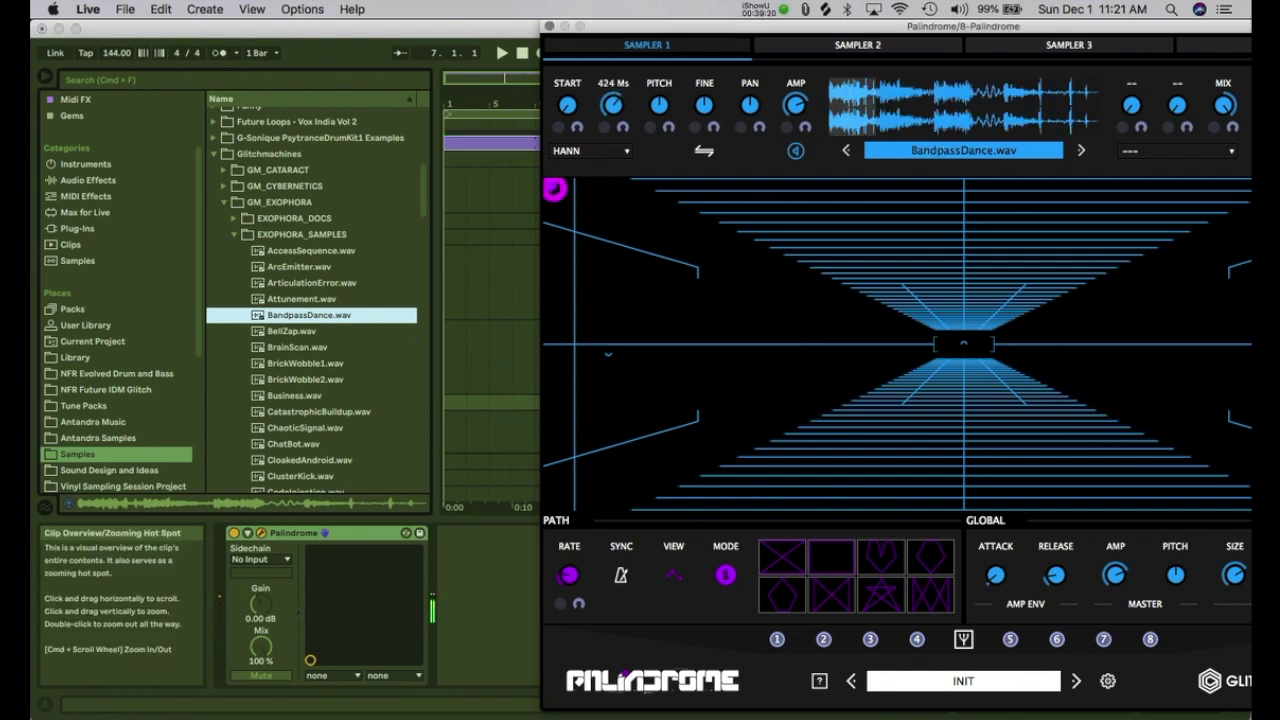
Step: Reduce Sampler 1's Size, sweep its Start through 71 %, and return Start to its minimum
{"action": "left_click_drag", "start_coordinate": [568, 105], "coordinate": [568, 50]}
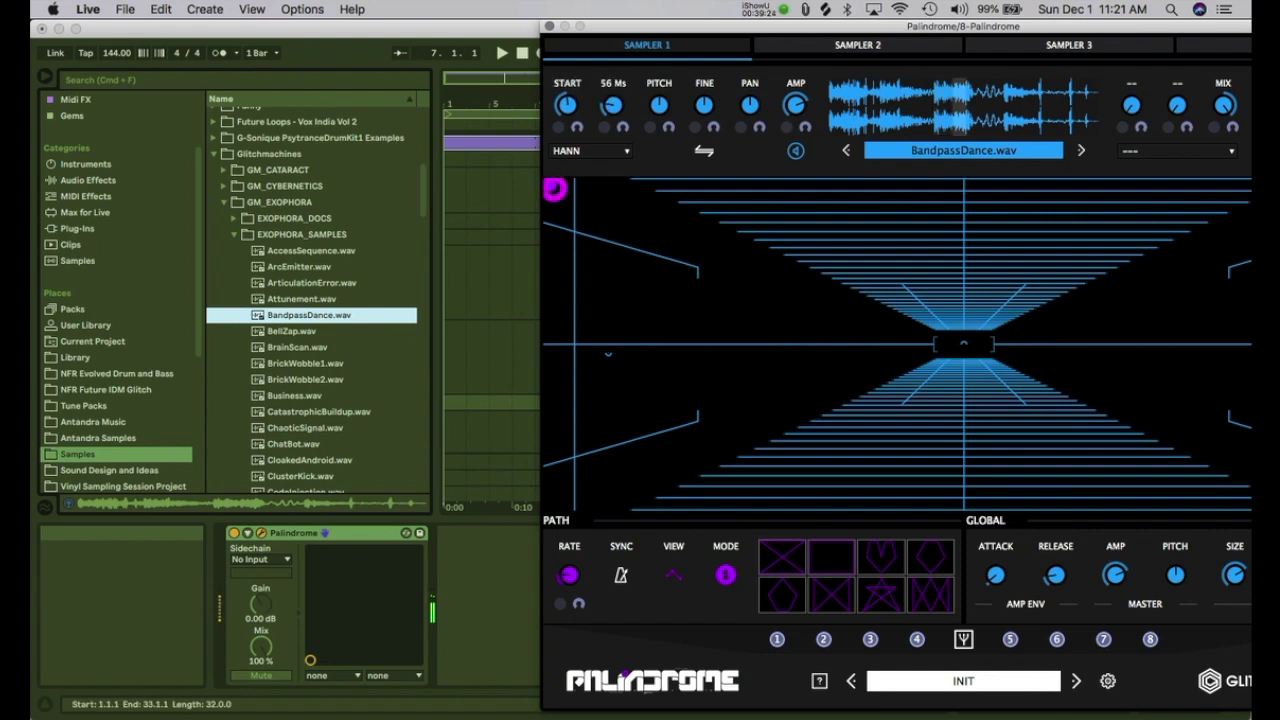
{"action": "left_click_drag", "start_coordinate": [567, 105], "coordinate": [567, 95]}
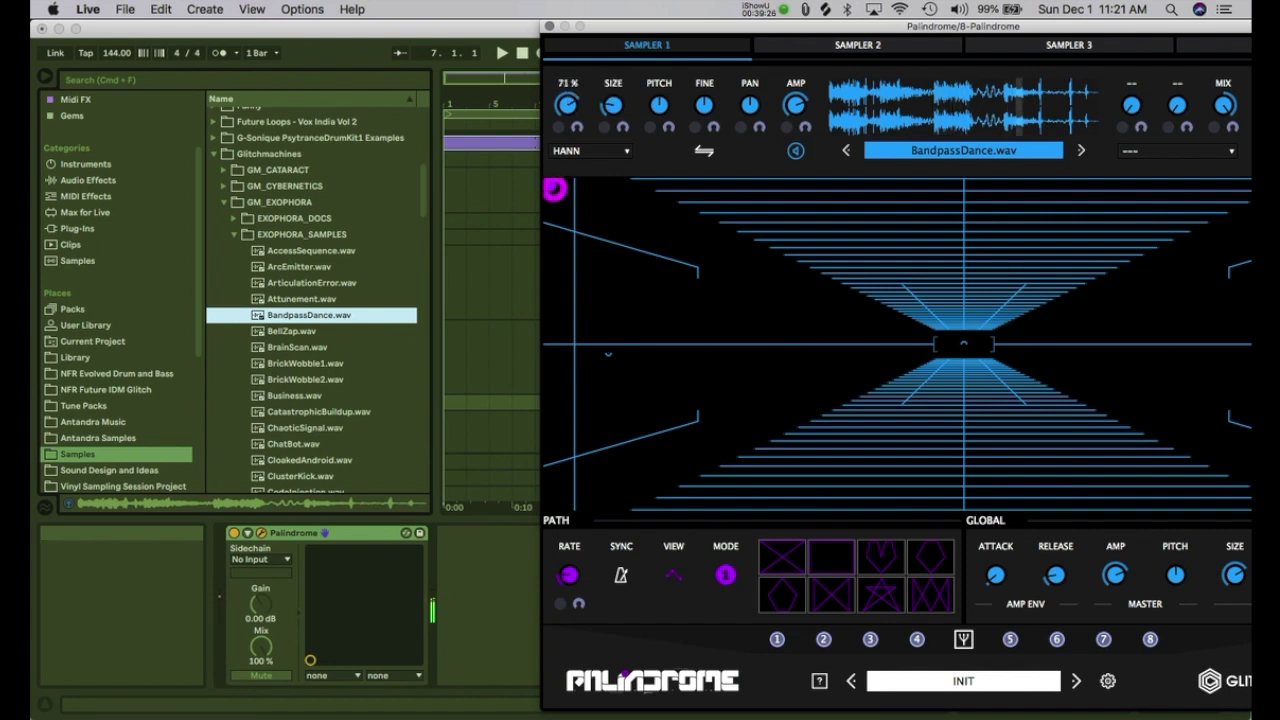
{"action": "left_click_drag", "start_coordinate": [567, 105], "coordinate": [567, 172]}
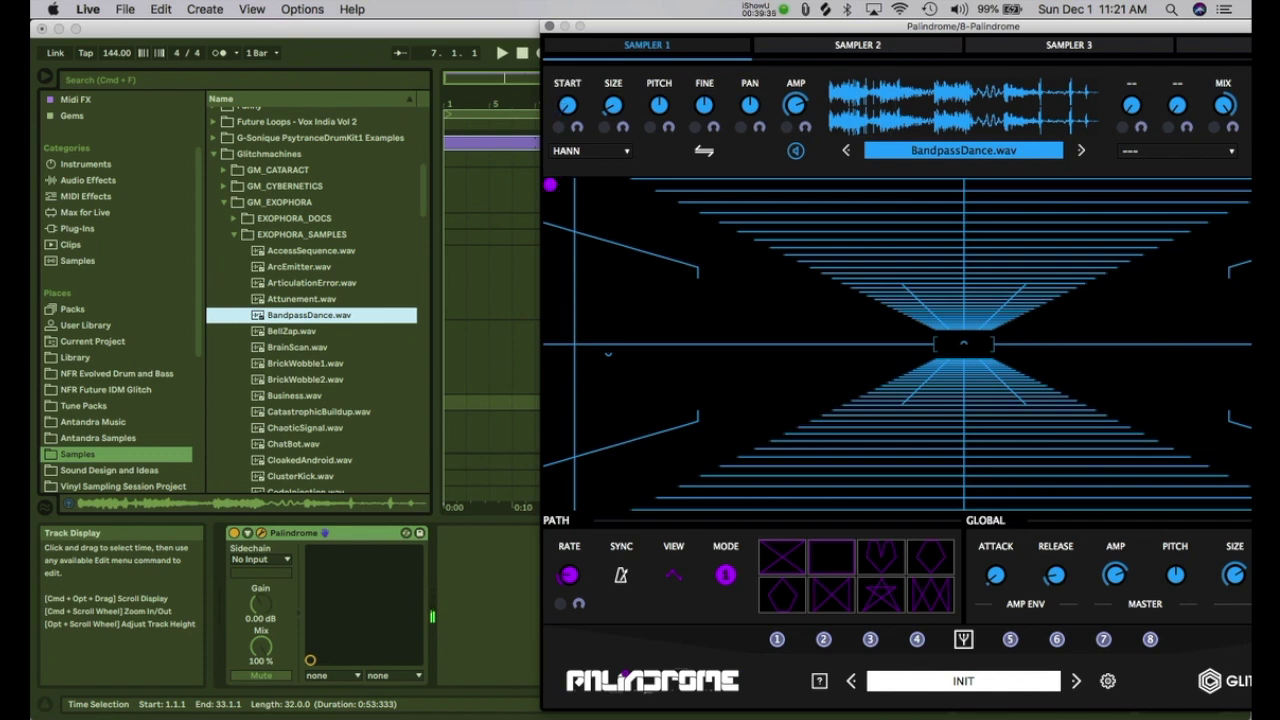
Step: Draw a four-point rise, dip and rise in Envelope 1, assign it to Sampler 1's Size, and set its scale to 20000 ms
{"action": "left_click", "coordinate": [963, 639]}
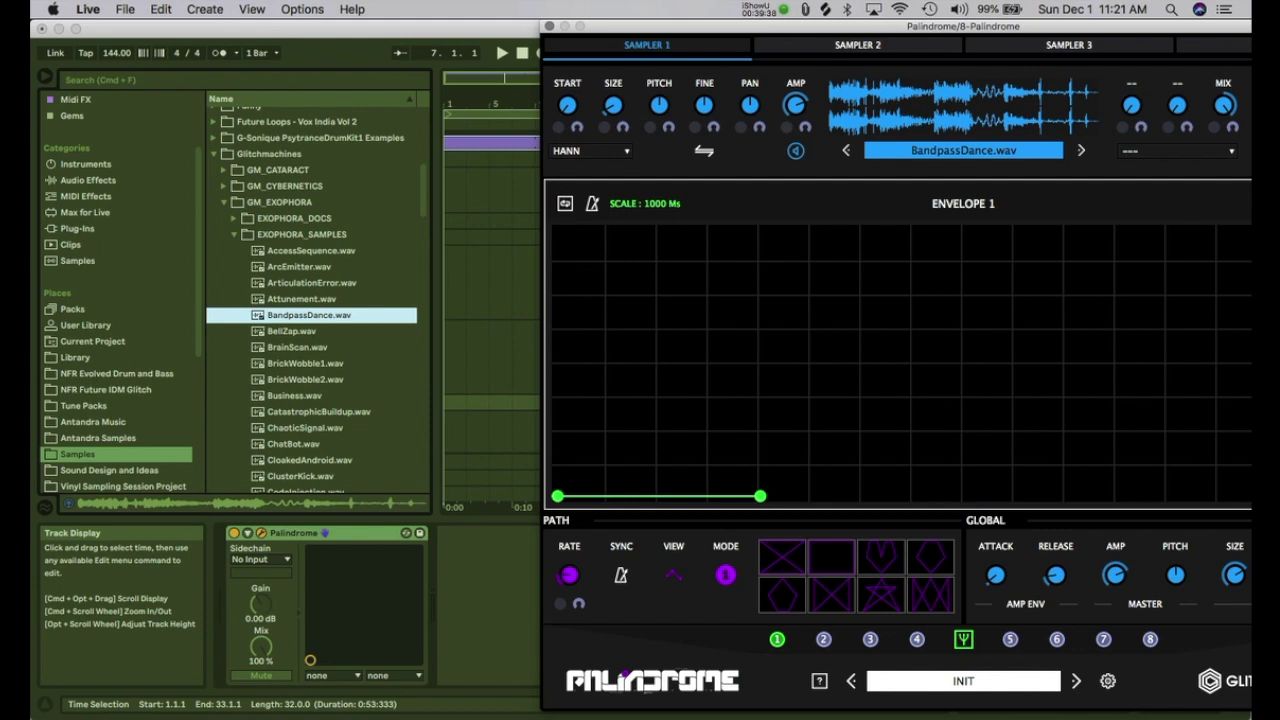
{"action": "left_click_drag", "start_coordinate": [760, 496], "coordinate": [873, 231]}
{"action": "right_click", "coordinate": [928, 364]}
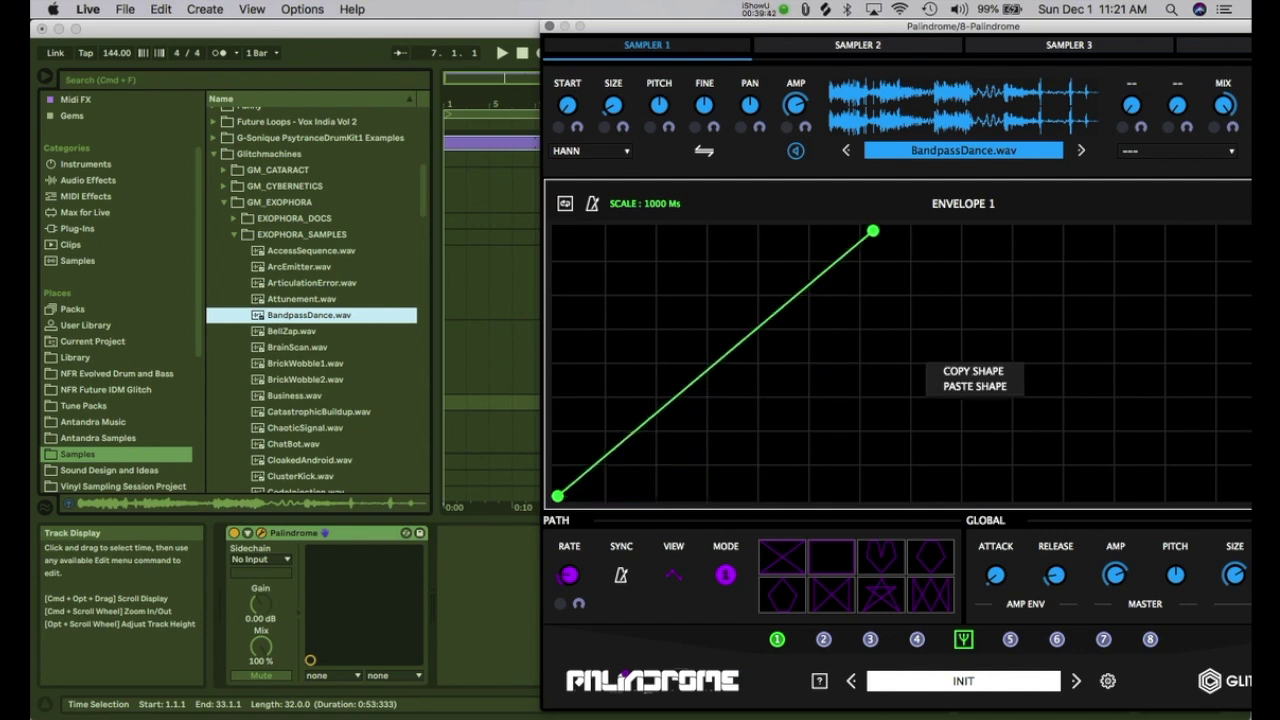
{"action": "left_click", "coordinate": [1056, 349]}
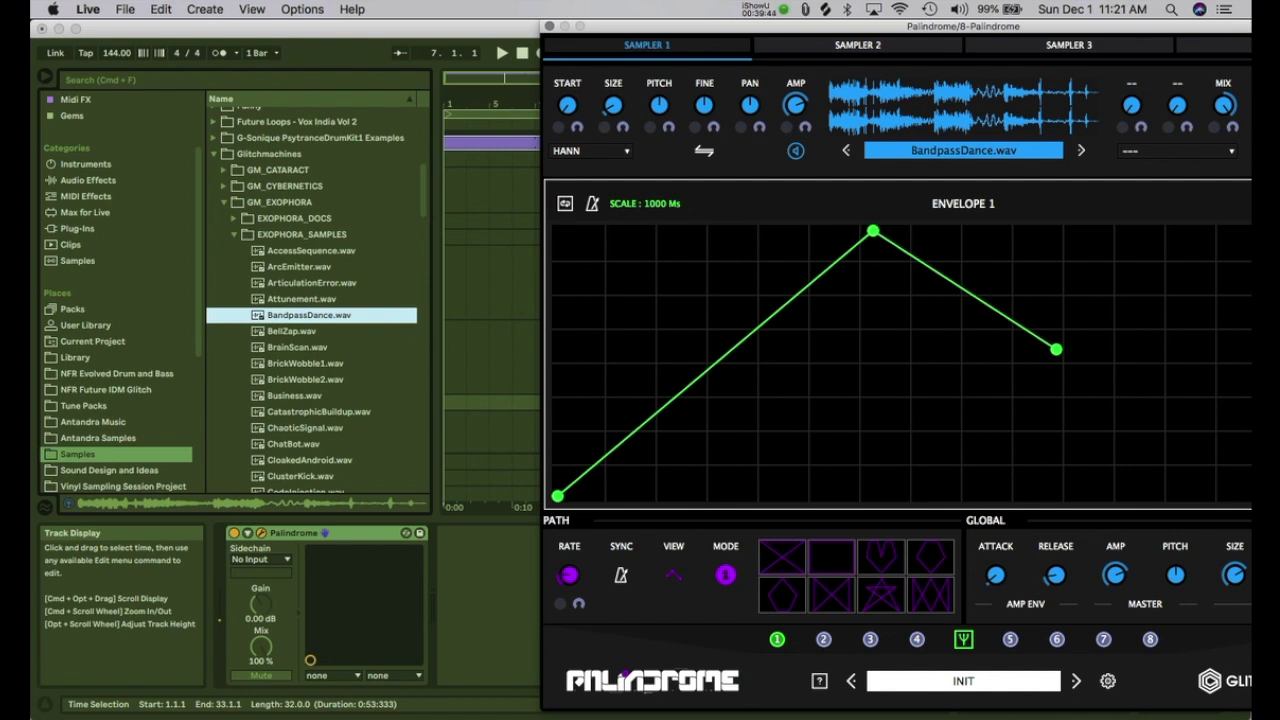
{"action": "left_click_drag", "start_coordinate": [880, 27], "coordinate": [663, 27]}
{"action": "left_click_drag", "start_coordinate": [995, 318], "coordinate": [1152, 261]}
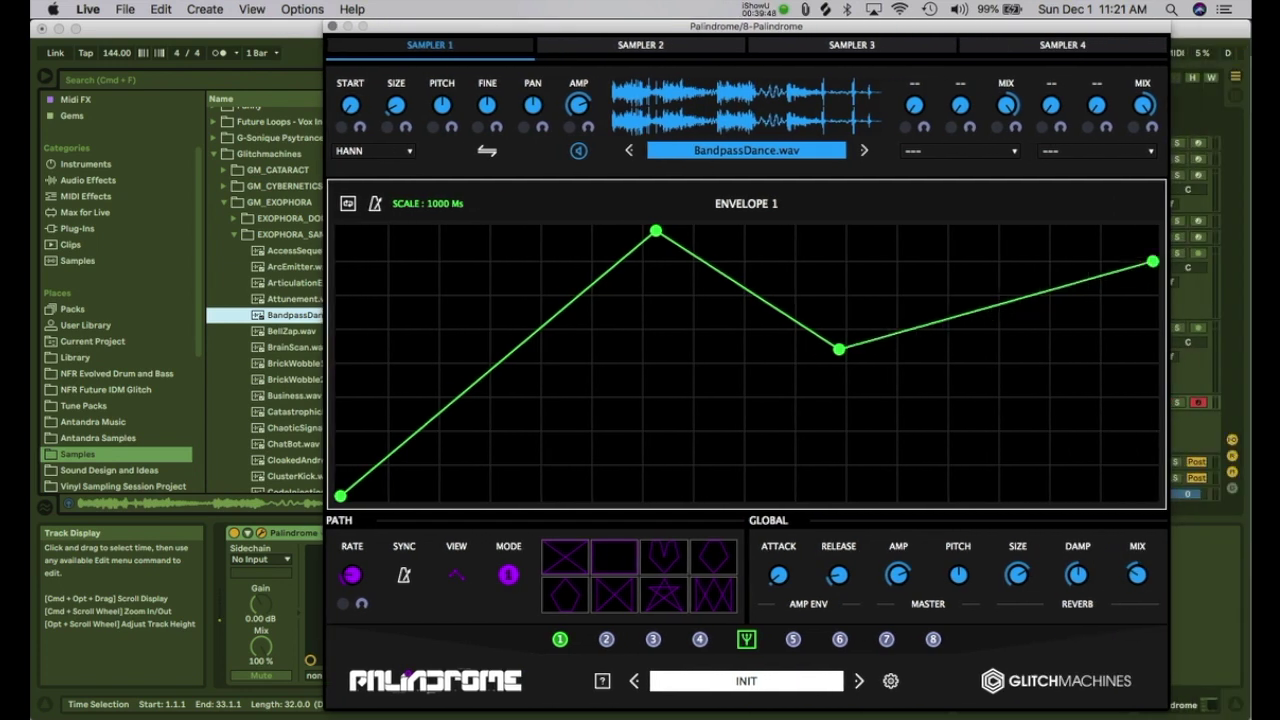
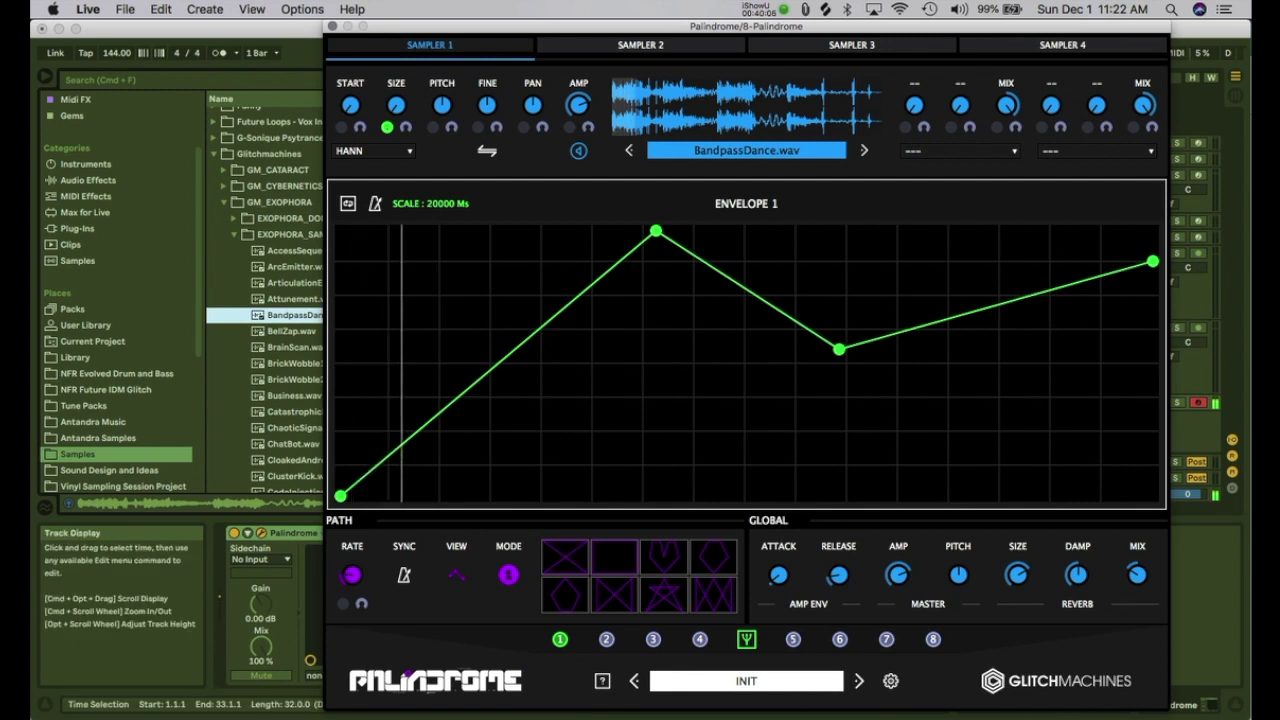
Step: Flatten Envelope 1 into a low contour by raising its first point slightly and lowering the other three points towards the baseline
{"action": "left_click_drag", "start_coordinate": [340, 496], "coordinate": [340, 469]}
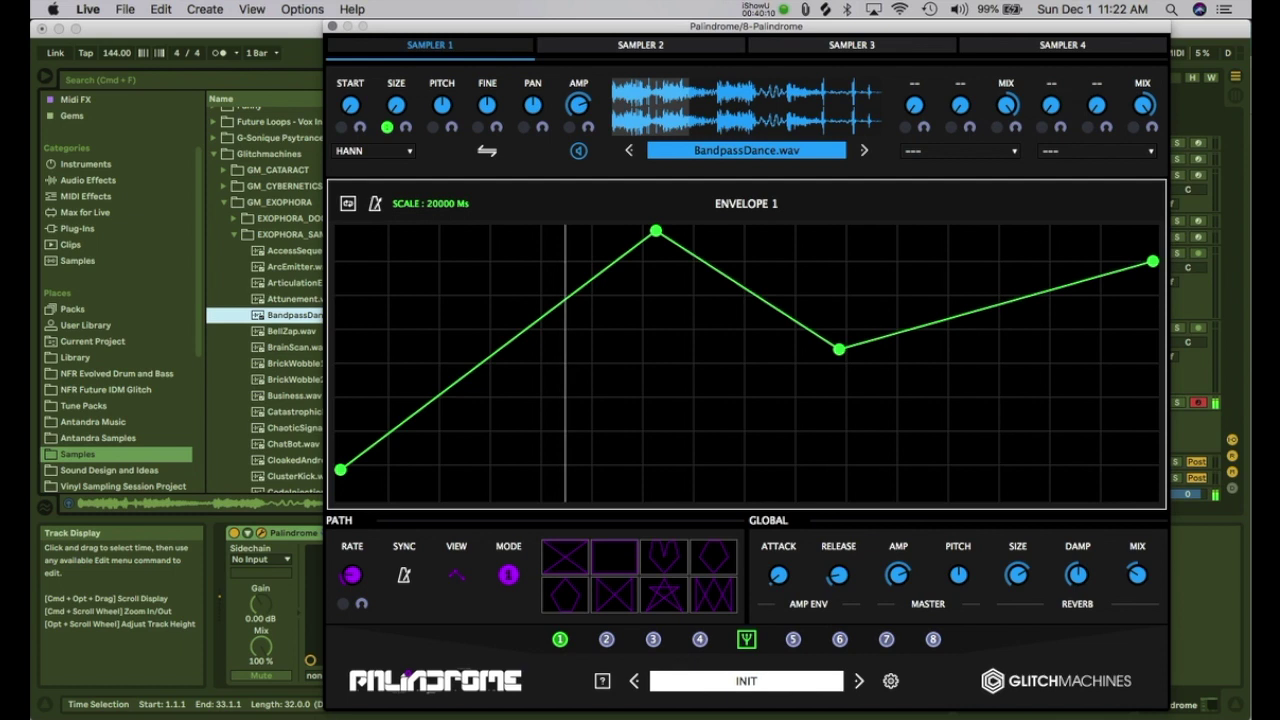
{"action": "left_click_drag", "start_coordinate": [656, 231], "coordinate": [653, 495]}
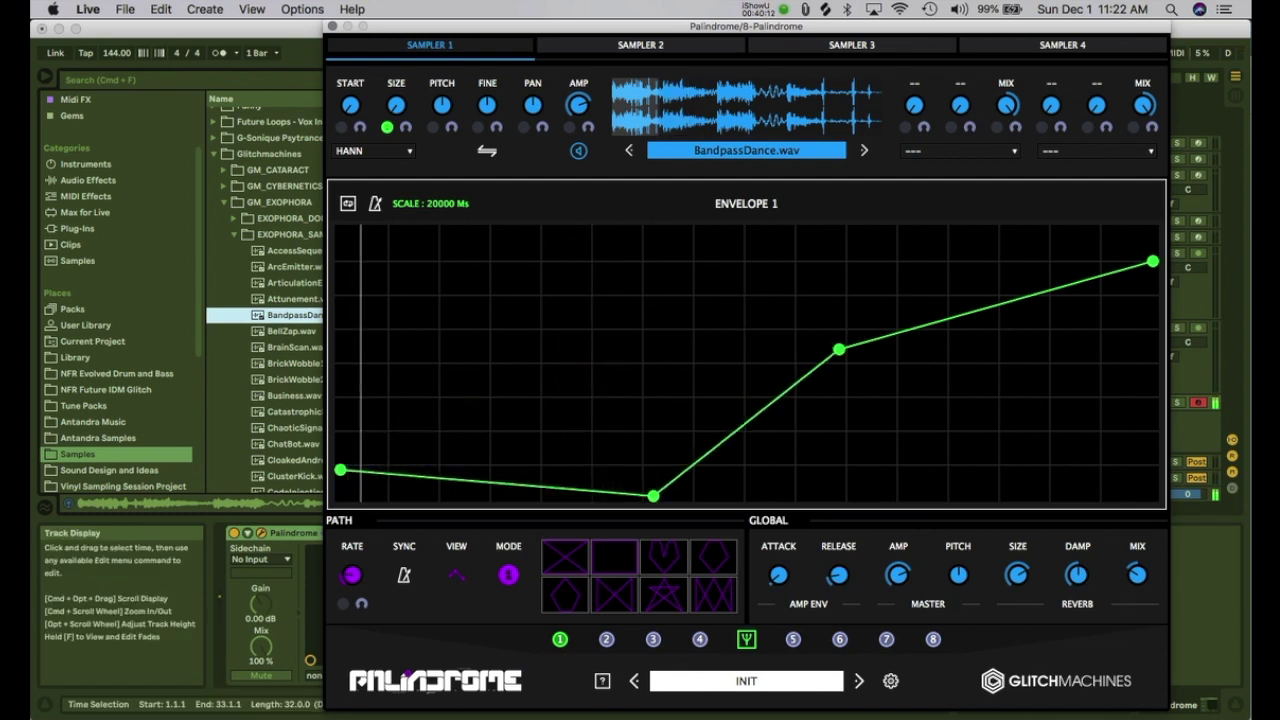
{"action": "left_click_drag", "start_coordinate": [838, 349], "coordinate": [790, 475]}
{"action": "left_click_drag", "start_coordinate": [1152, 261], "coordinate": [1152, 495]}
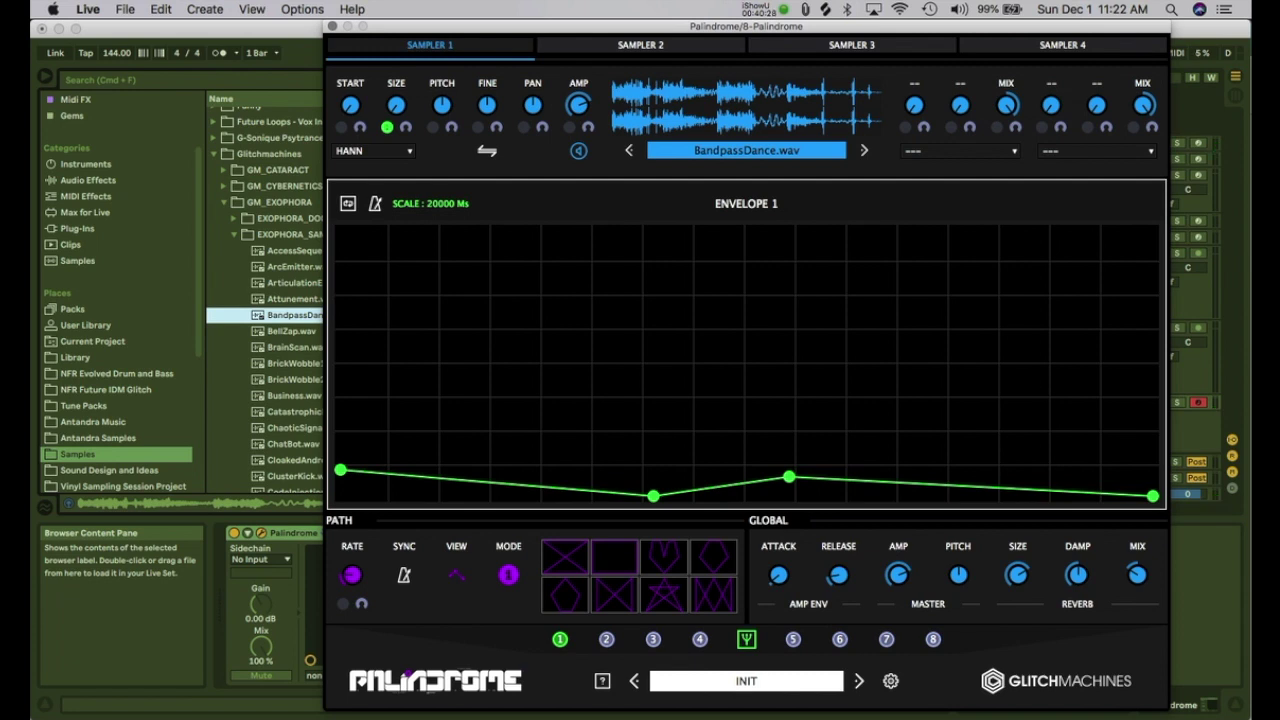
Step: Draw a full-width rise in Envelope 2, assign it to Sampler 1's Start at a 20000 ms scale, and add a low point about a third across
{"action": "left_click", "coordinate": [606, 639]}
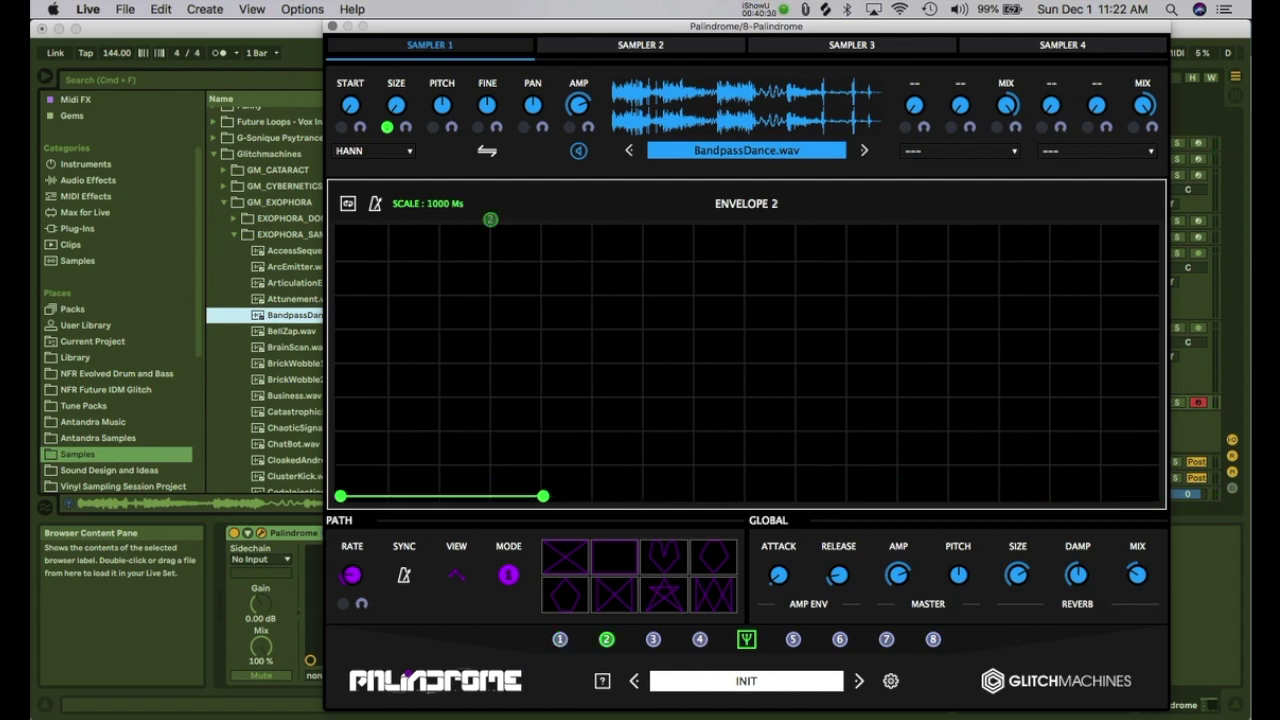
{"action": "left_click_drag", "start_coordinate": [542, 496], "coordinate": [1153, 231]}
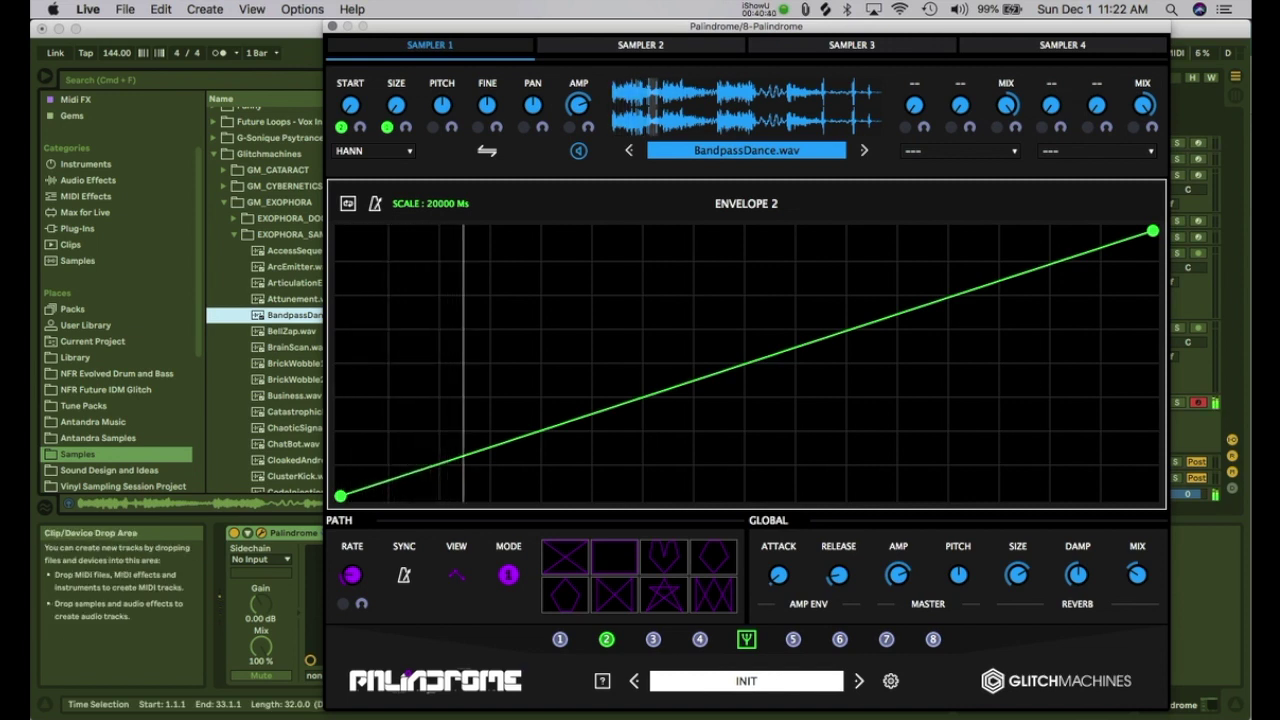
{"action": "left_click", "coordinate": [611, 452]}
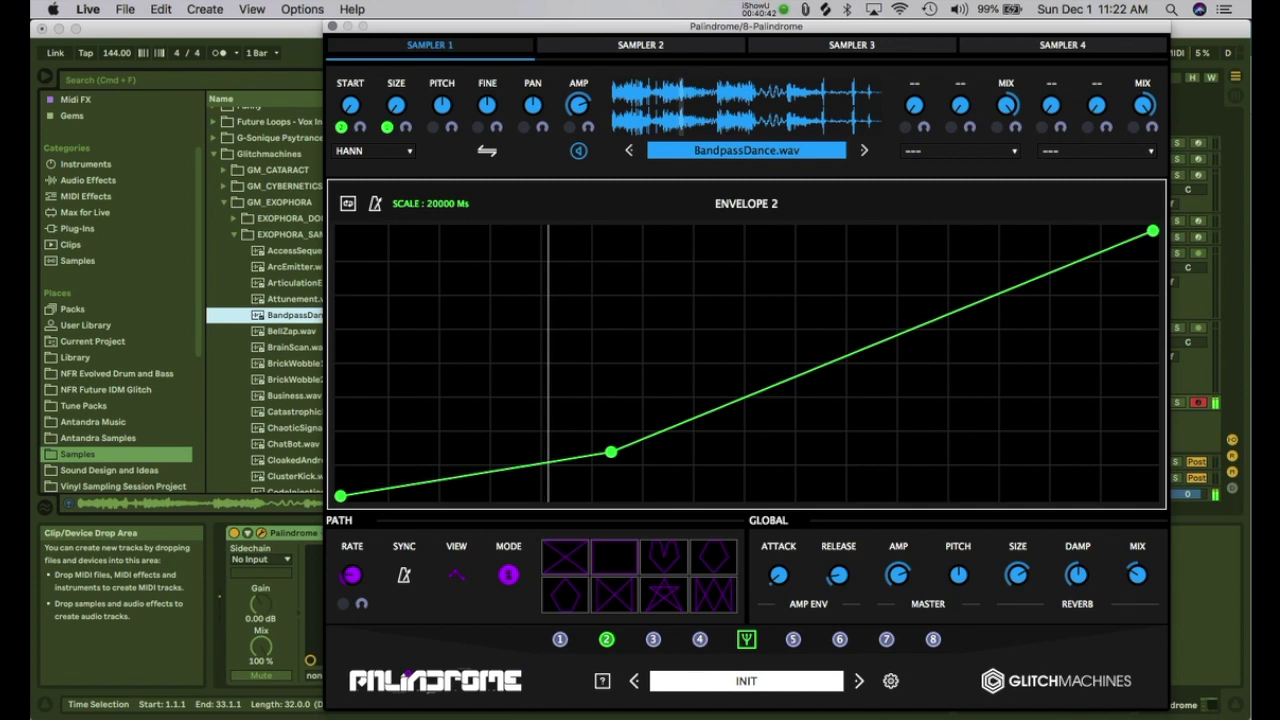
Step: Add four points to Envelope 2 and adjust its contour into a slow start with an accelerating rise towards the end
{"action": "left_click", "coordinate": [819, 416]}
{"action": "left_click", "coordinate": [1011, 371]}
{"action": "left_click", "coordinate": [1108, 329]}
{"action": "left_click", "coordinate": [928, 427]}
{"action": "left_click_drag", "start_coordinate": [819, 416], "coordinate": [817, 460]}
{"action": "left_click_drag", "start_coordinate": [611, 452], "coordinate": [604, 478]}
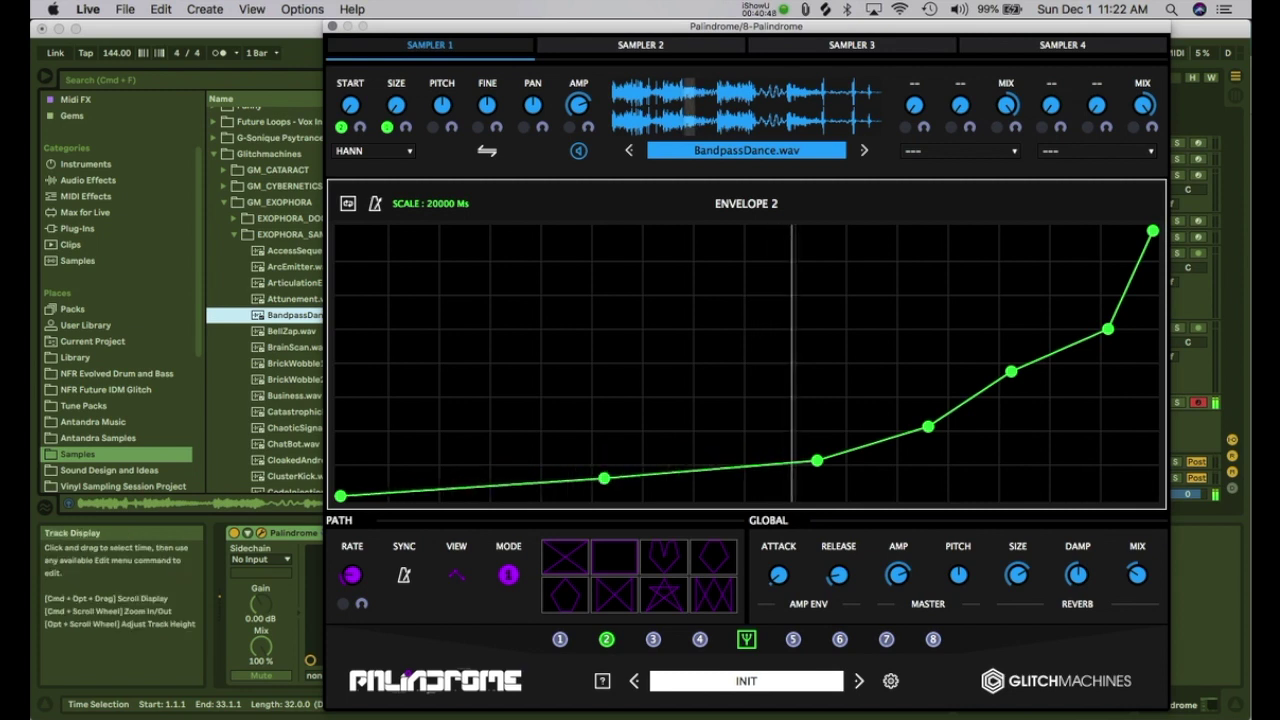
{"action": "left_click_drag", "start_coordinate": [1011, 371], "coordinate": [1016, 380]}
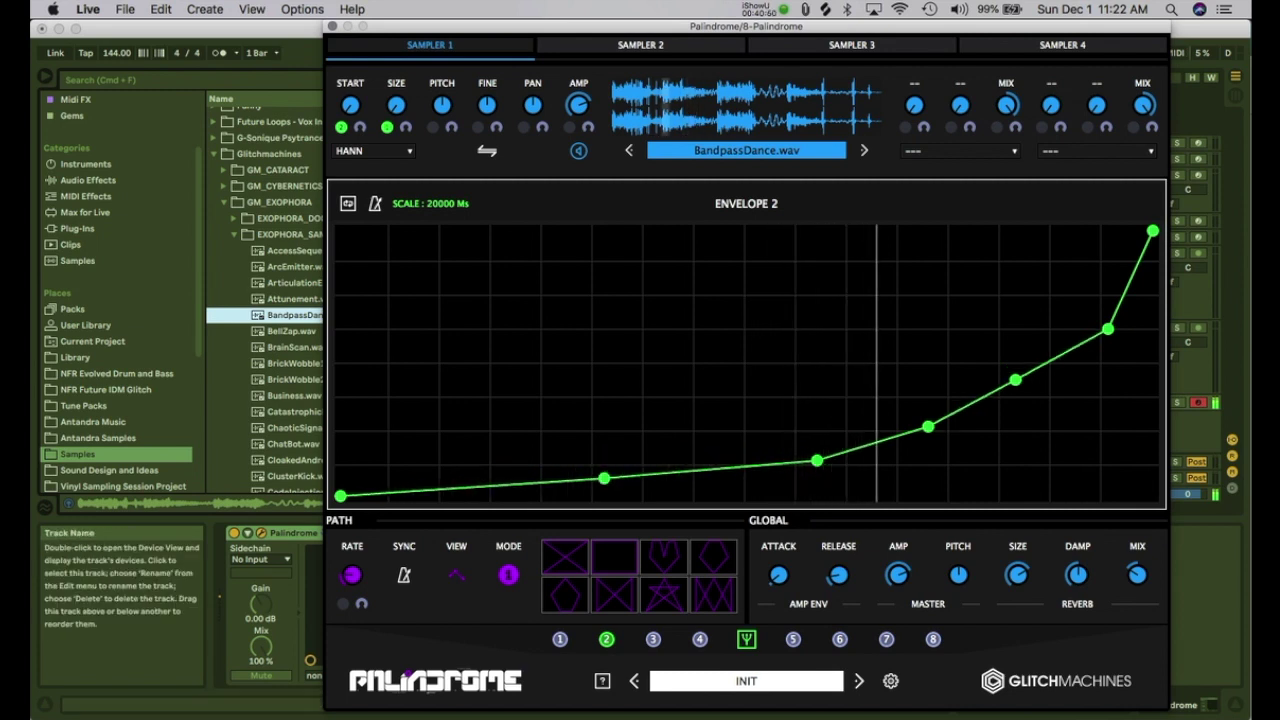
{"action": "left_click_drag", "start_coordinate": [1108, 329], "coordinate": [1100, 325]}
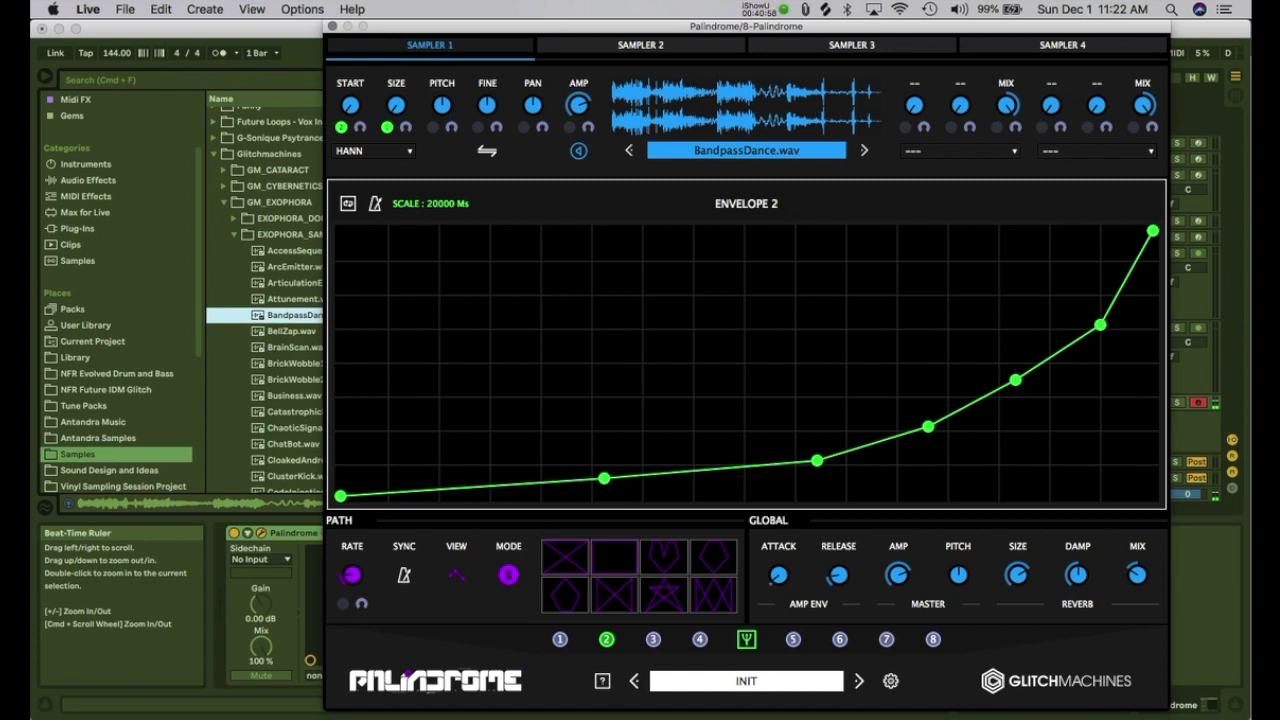
Step: Assign Envelope 3 to Sampler 1's Pitch, set its scale to 20000 ms, and draw a mid-length peak with a smaller second hump
{"action": "left_click", "coordinate": [433, 127]}
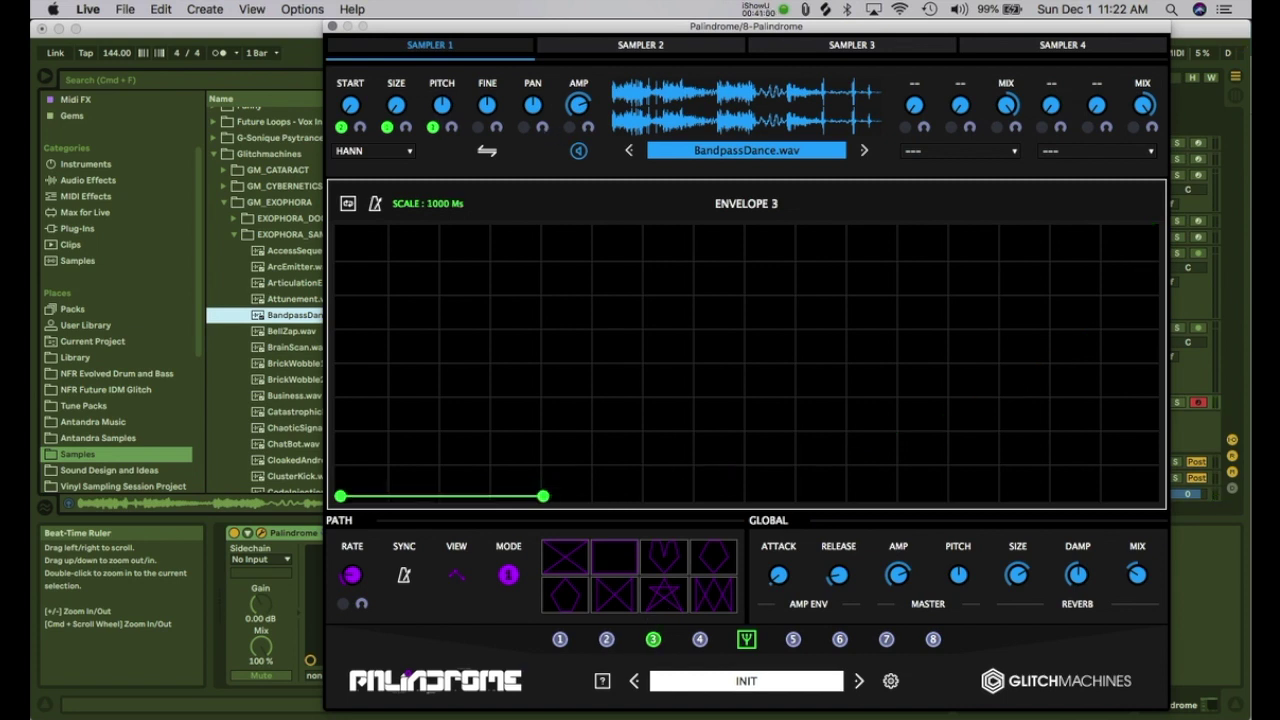
{"action": "left_click_drag", "start_coordinate": [543, 496], "coordinate": [757, 260]}
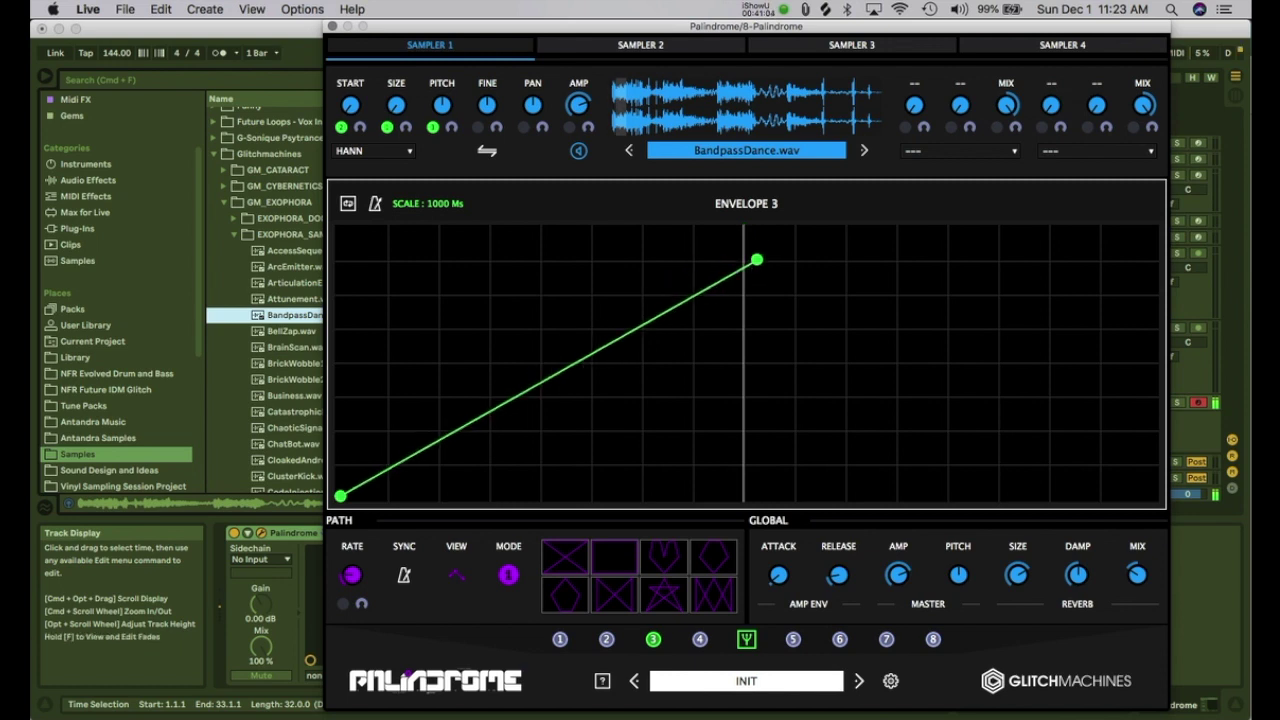
{"action": "left_click", "coordinate": [1059, 408]}
{"action": "left_click", "coordinate": [1125, 483]}
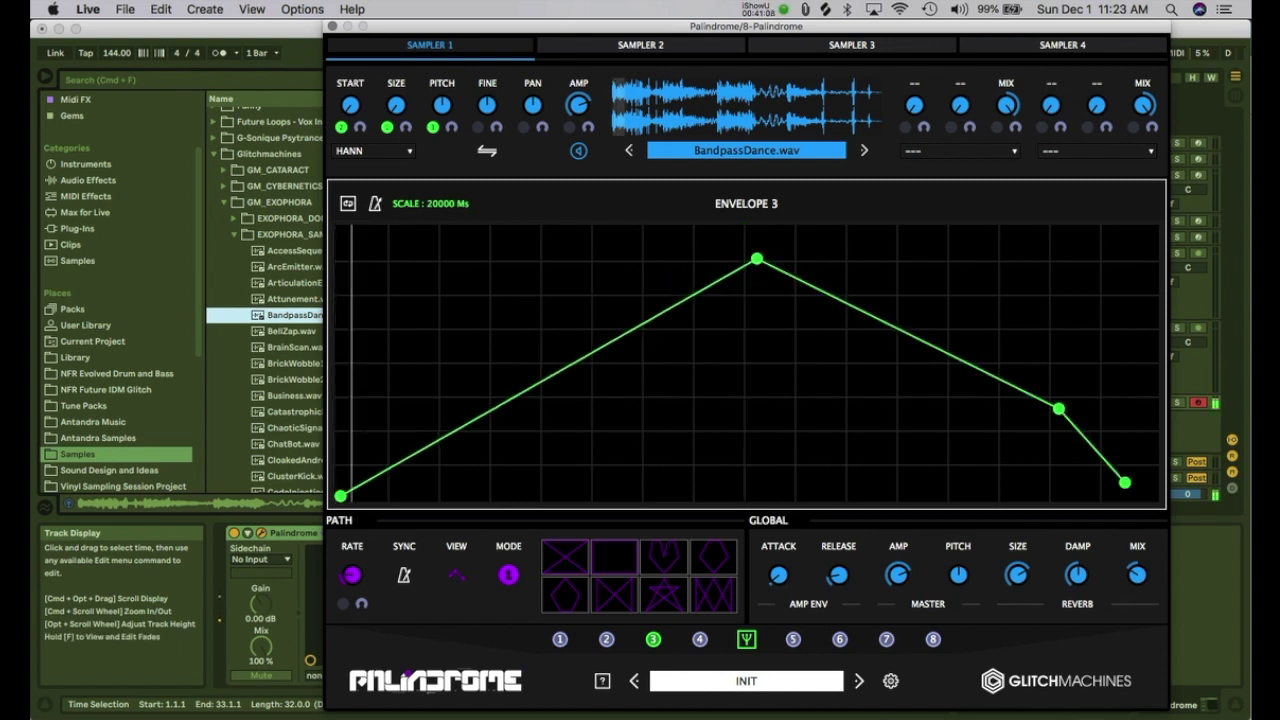
{"action": "left_click", "coordinate": [602, 405]}
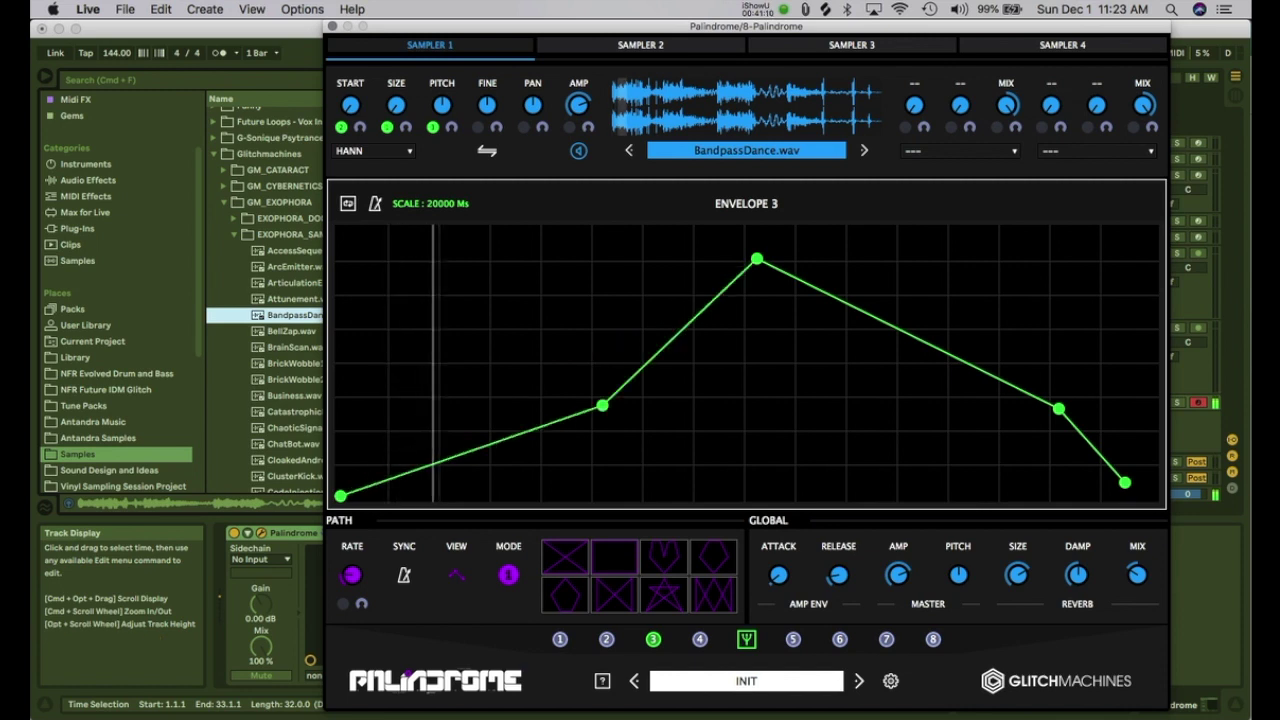
{"action": "left_click", "coordinate": [704, 367]}
{"action": "left_click", "coordinate": [861, 375]}
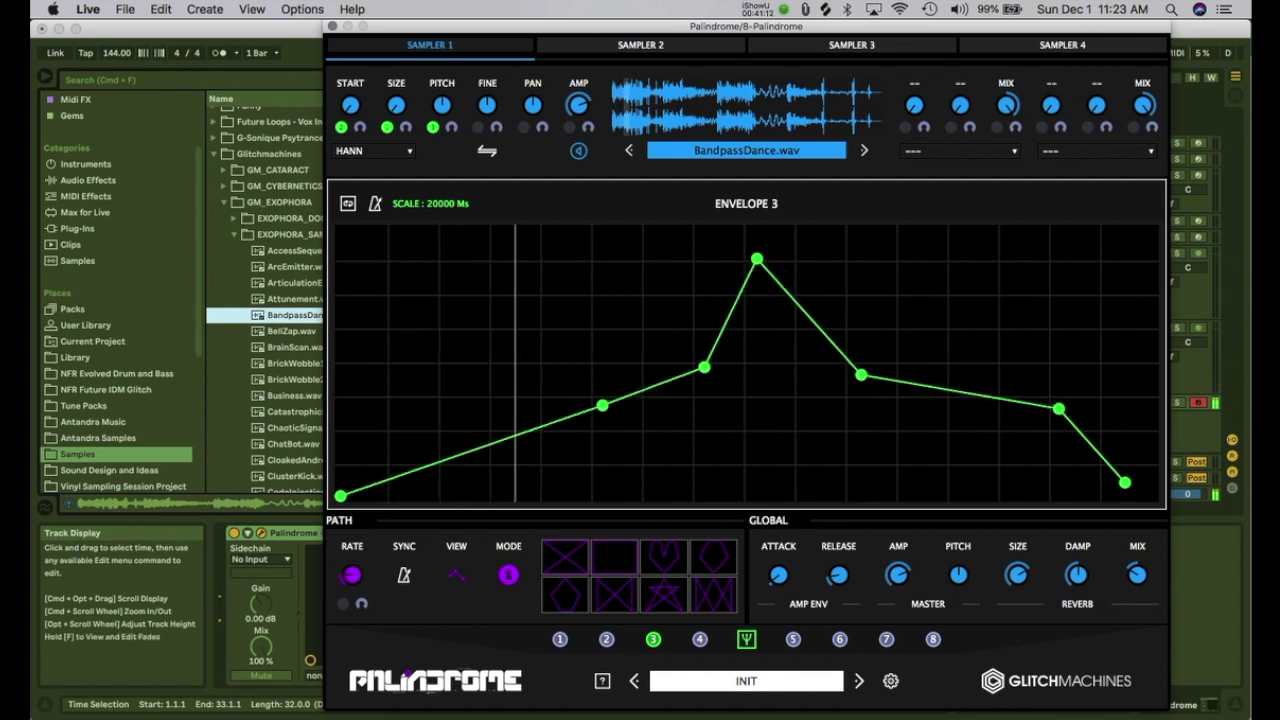
{"action": "left_click", "coordinate": [975, 357]}
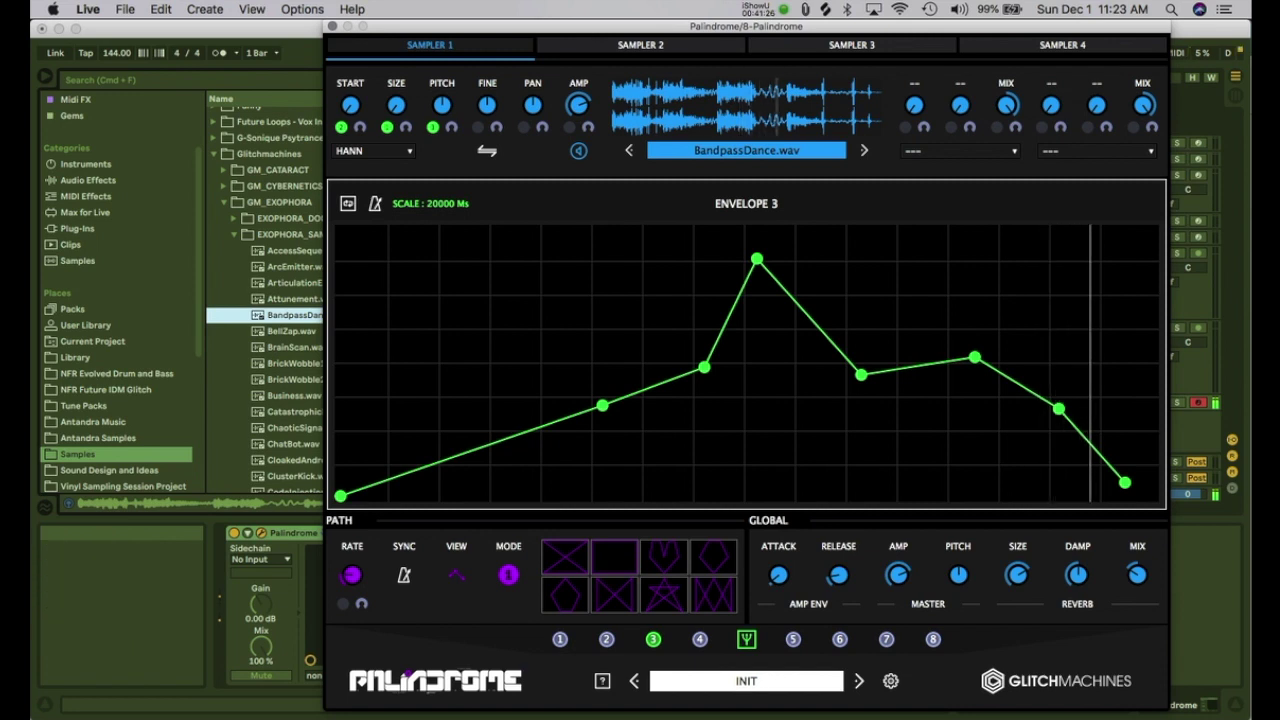
Step: Close the Palindrome window and add the Glitchmachines Quadrant effect after Palindrome on track 8
{"action": "left_click", "coordinate": [332, 26]}
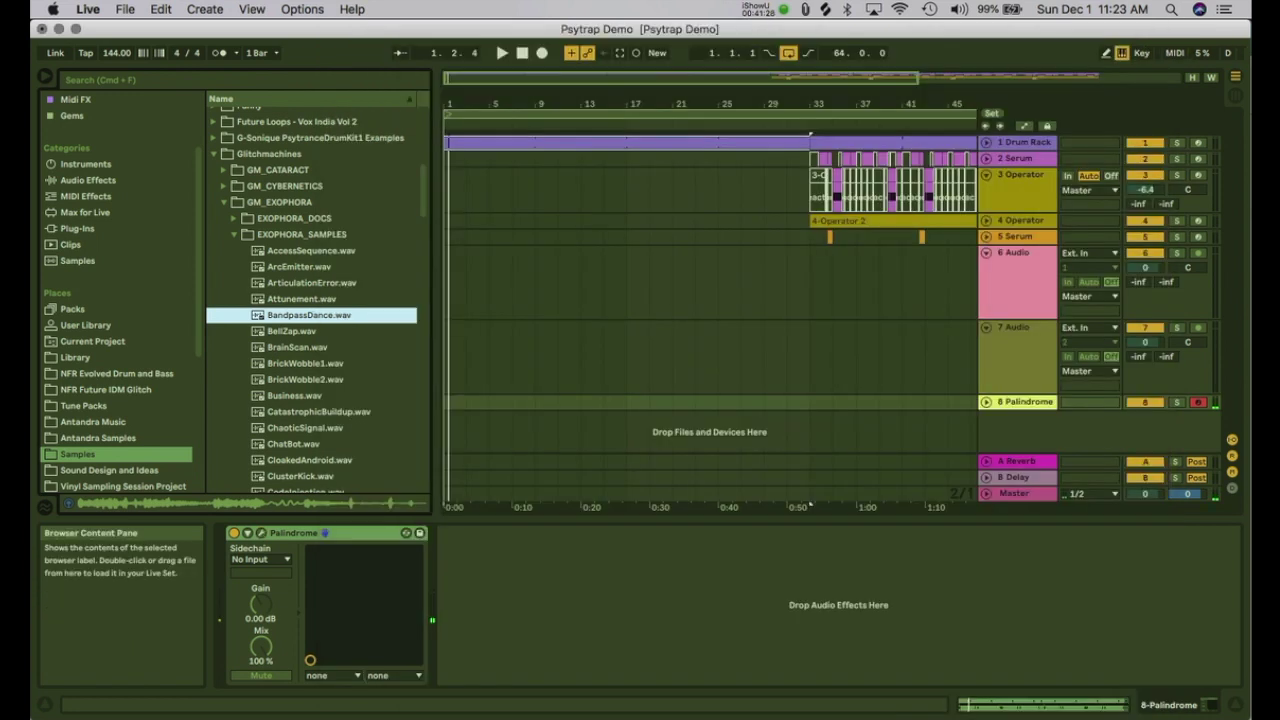
{"action": "left_click", "coordinate": [78, 229]}
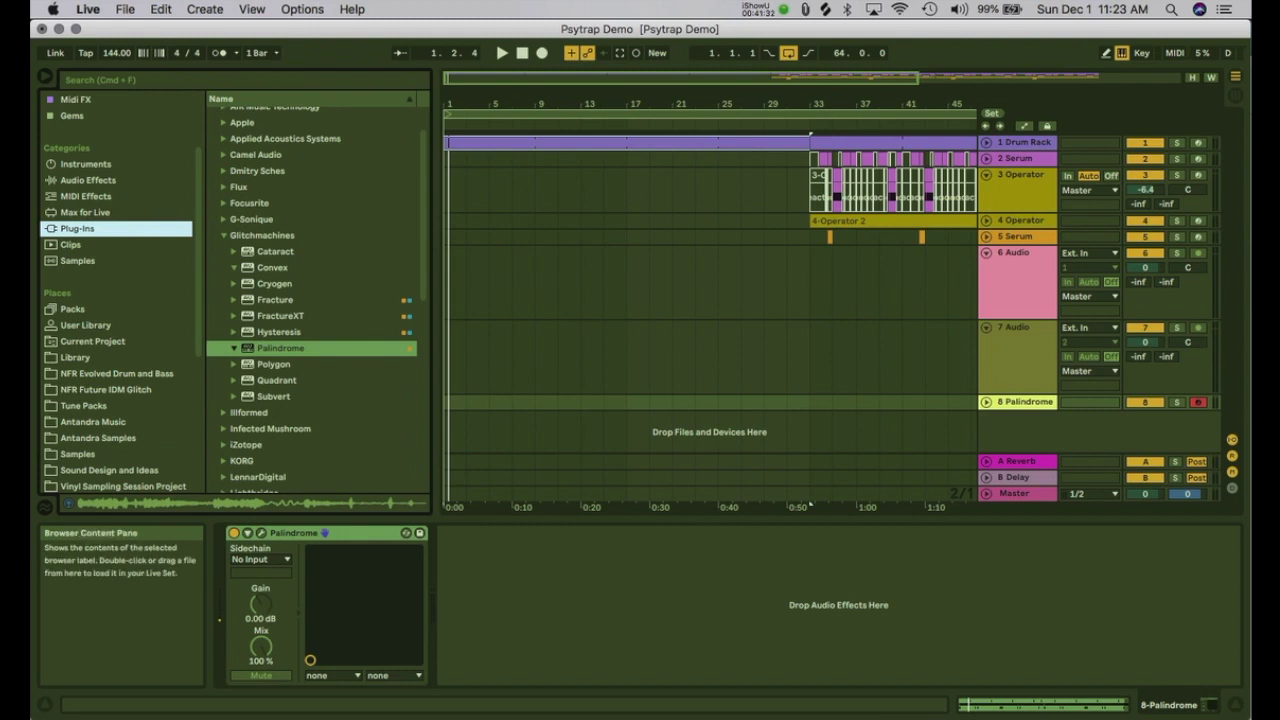
{"action": "left_click", "coordinate": [277, 381]}
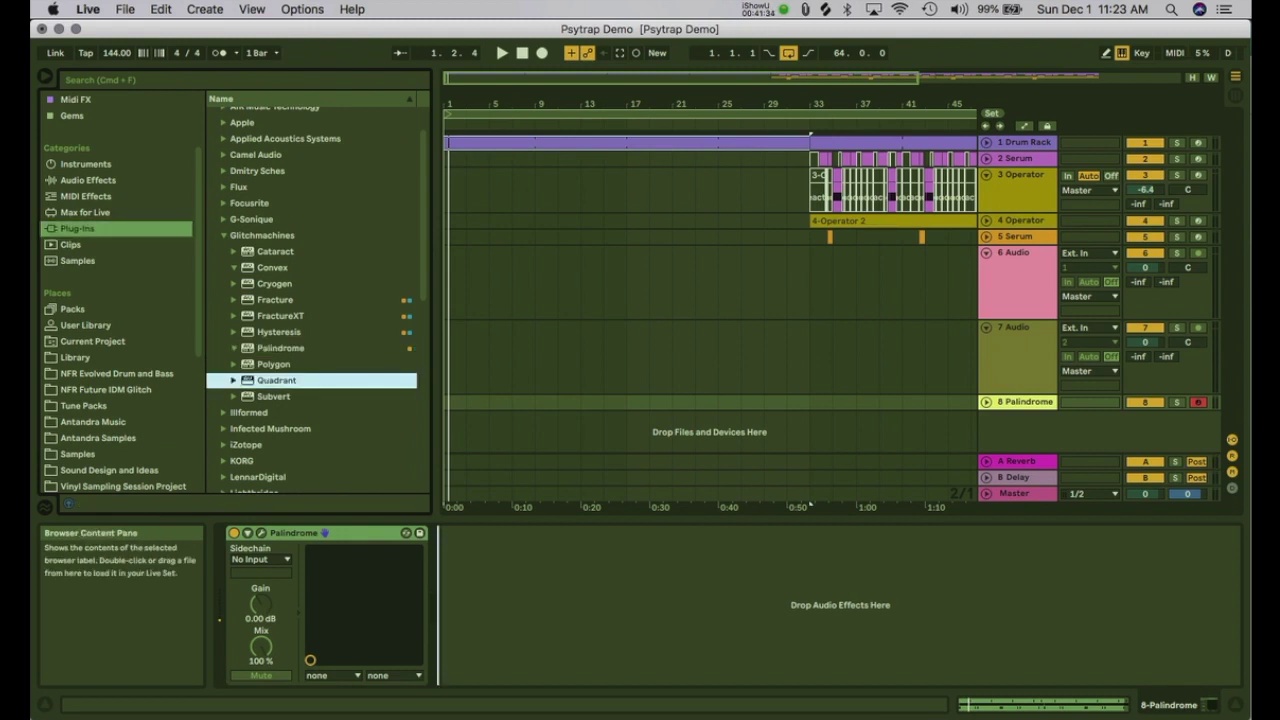
{"action": "left_click_drag", "start_coordinate": [277, 381], "coordinate": [490, 598]}
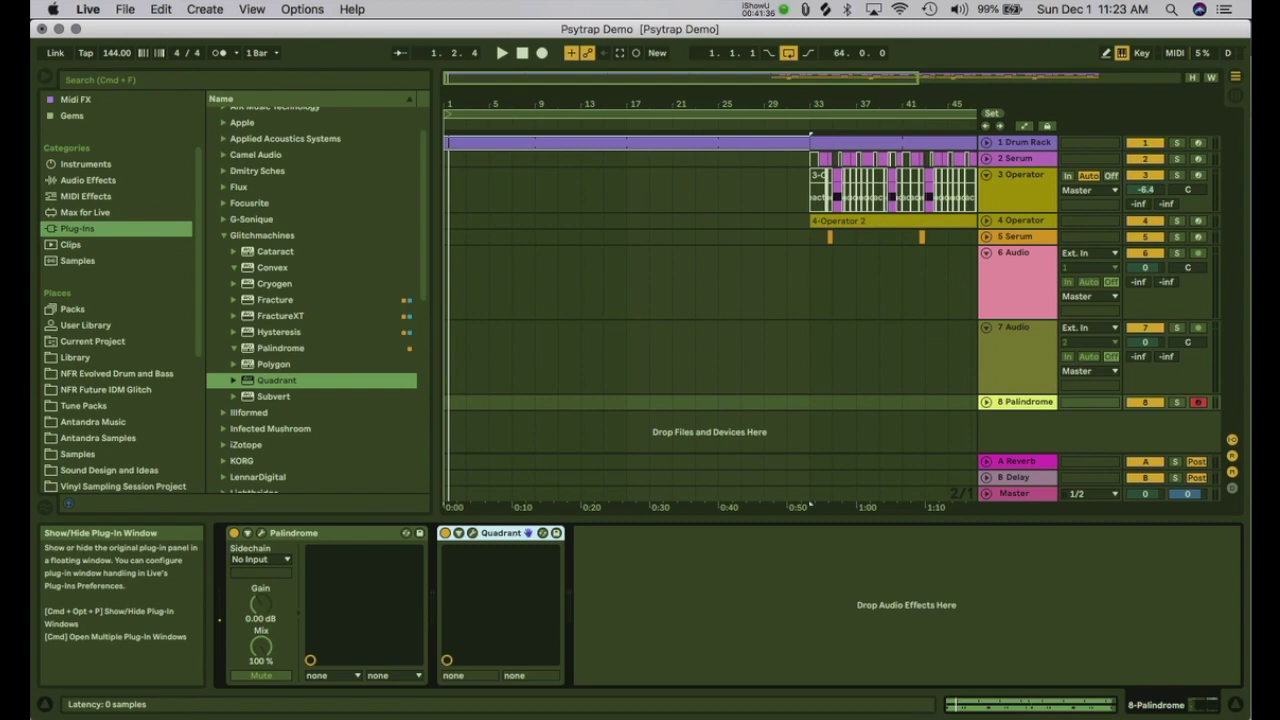
Step: Audition Quadrant's BR_FxLoFiDelay and BR_FxLofiFilterbank presets, and load BR_FxMetamaticRoom
{"action": "left_click", "coordinate": [528, 533]}
{"action": "left_click", "coordinate": [430, 550]}
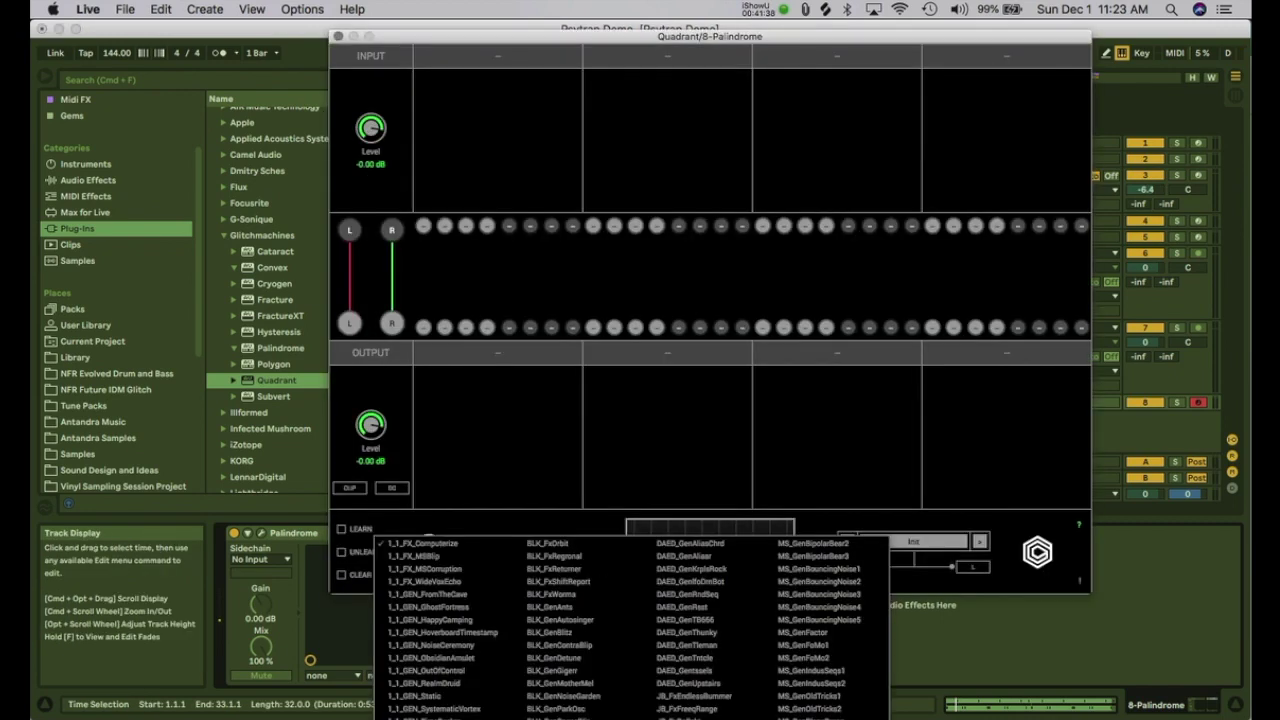
{"action": "left_click", "coordinate": [557, 500]}
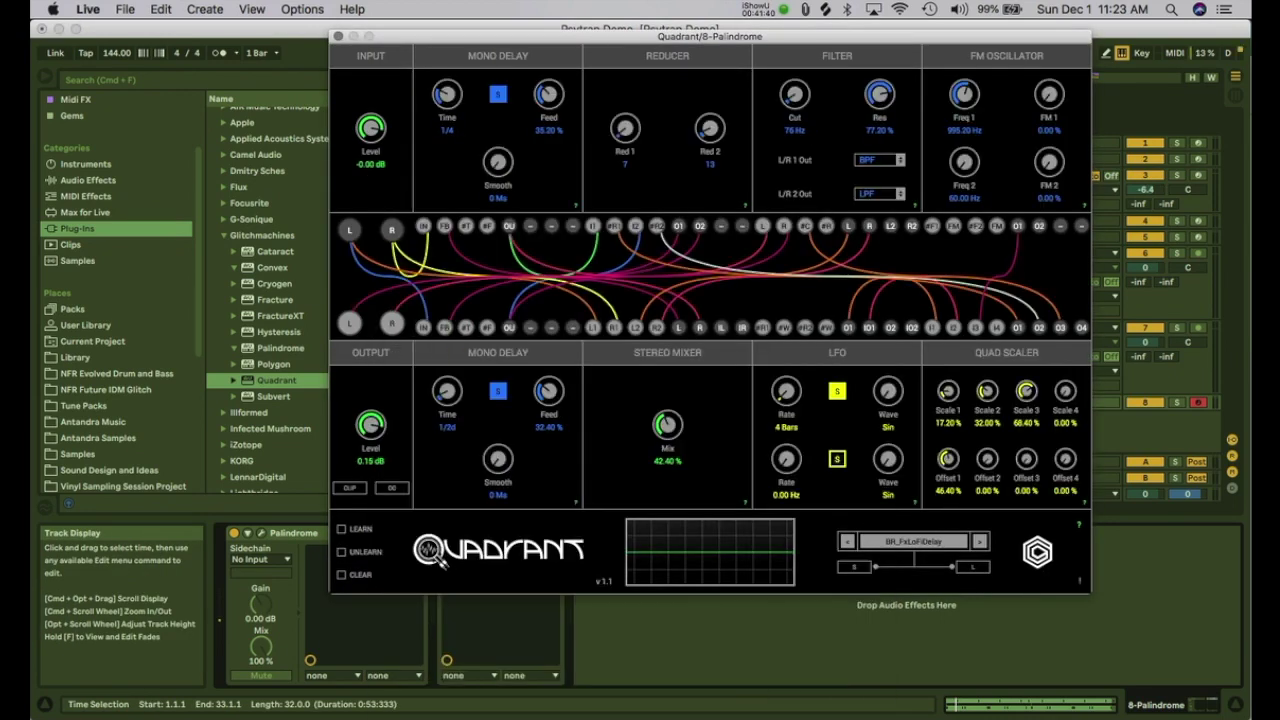
{"action": "key", "text": "space"}
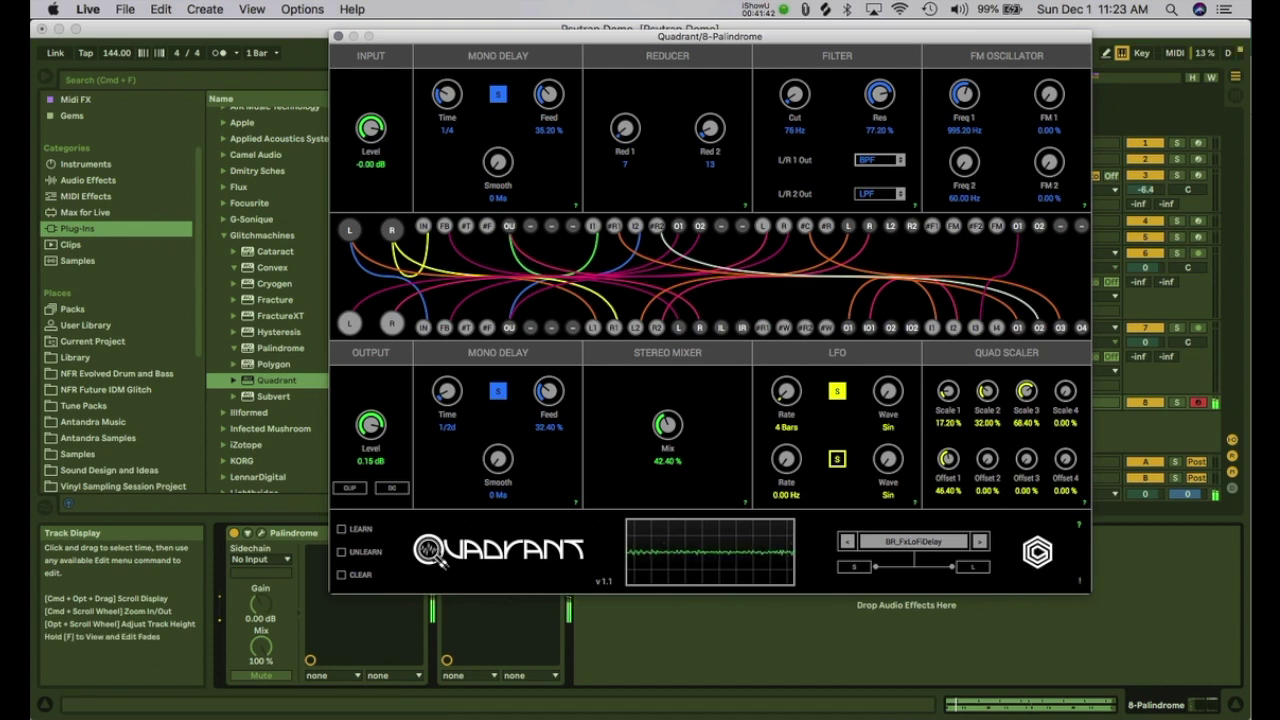
{"action": "left_click", "coordinate": [339, 36]}
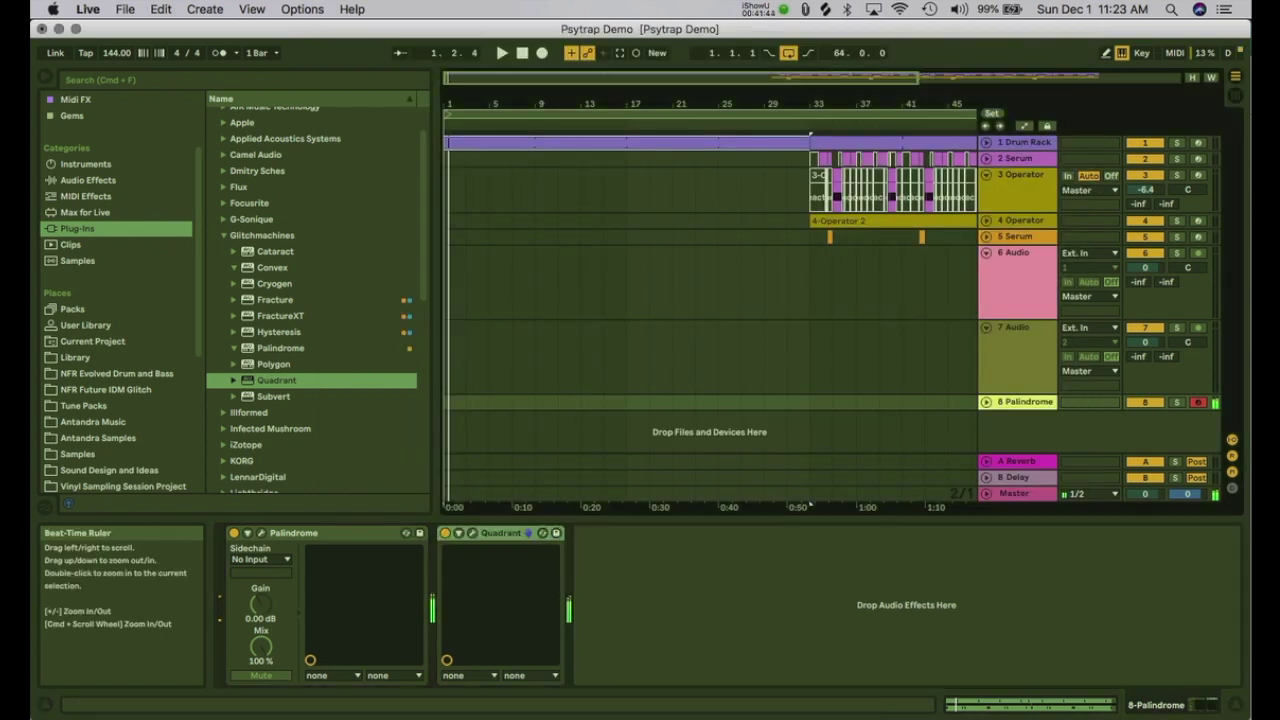
{"action": "left_click_drag", "start_coordinate": [810, 507], "coordinate": [726, 507]}
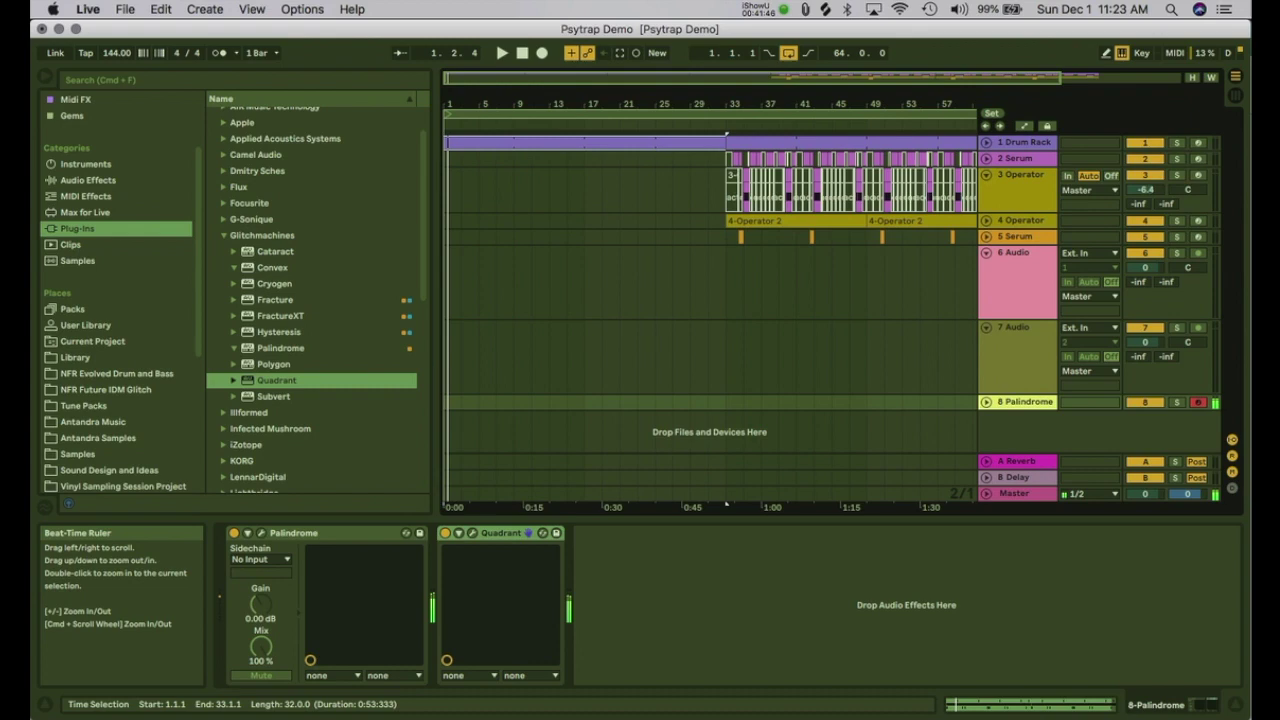
{"action": "left_click", "coordinate": [472, 532]}
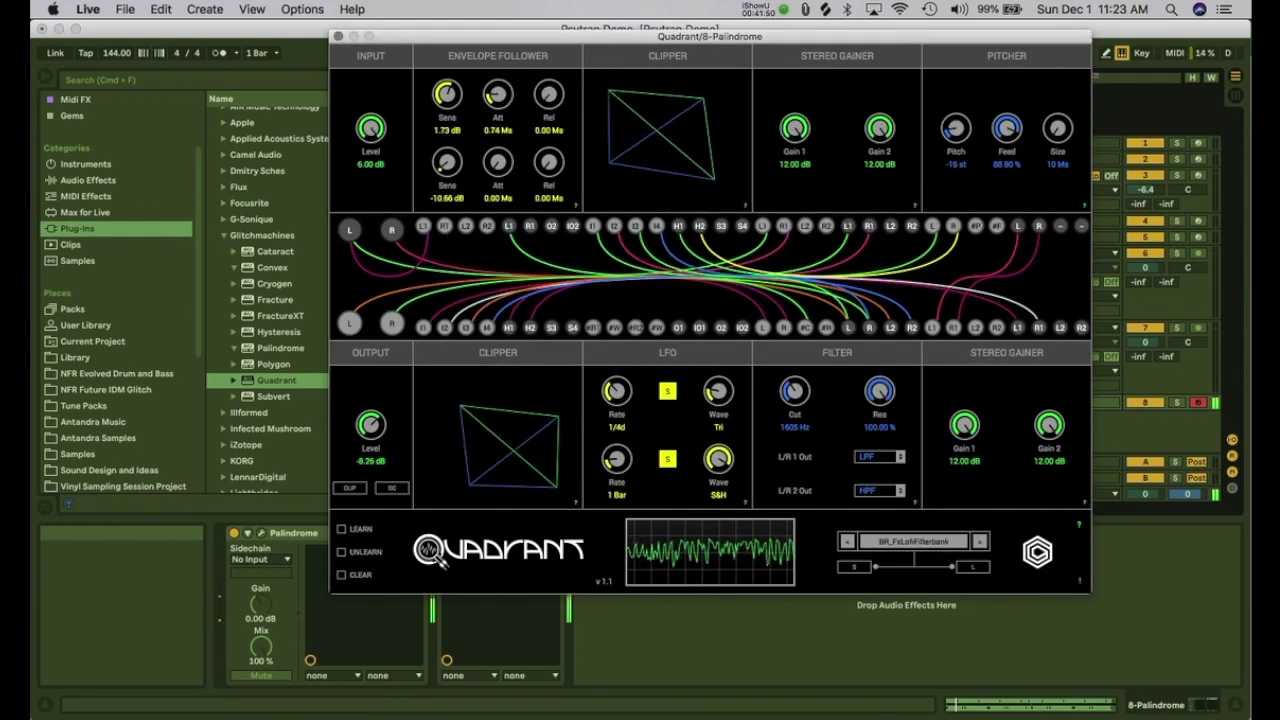
{"action": "left_click", "coordinate": [979, 541]}
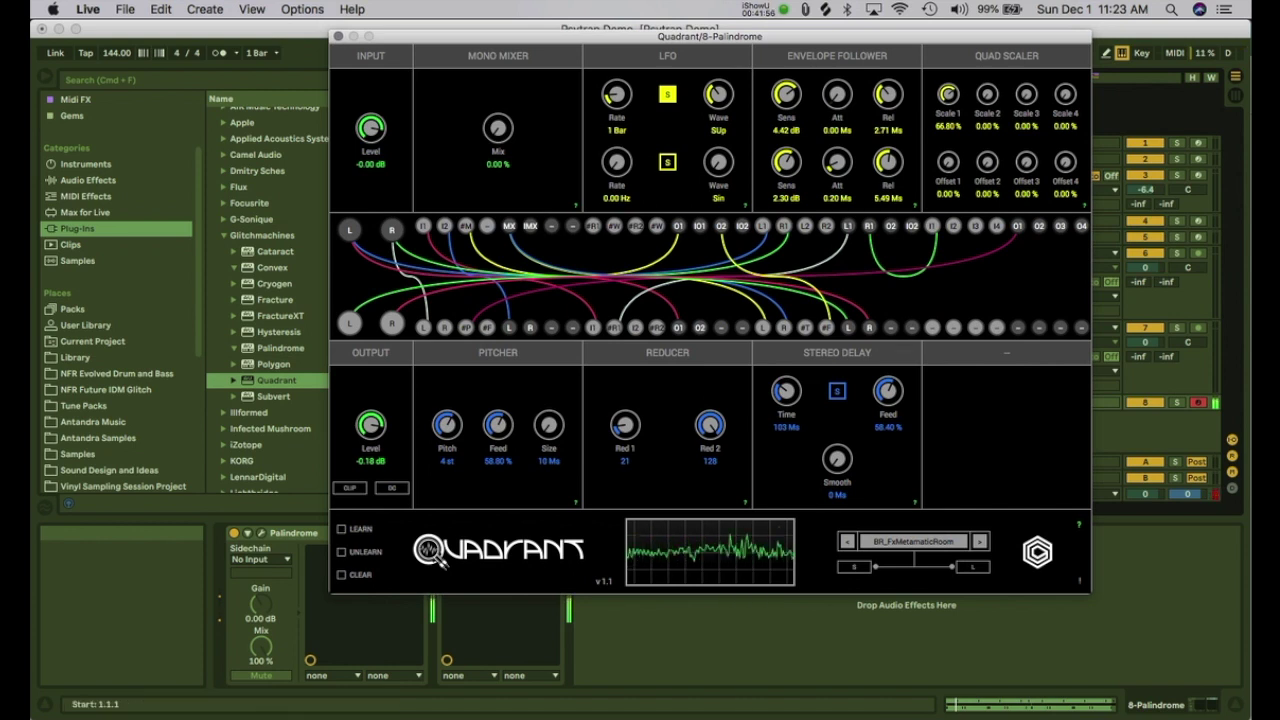
{"action": "left_click", "coordinate": [339, 36]}
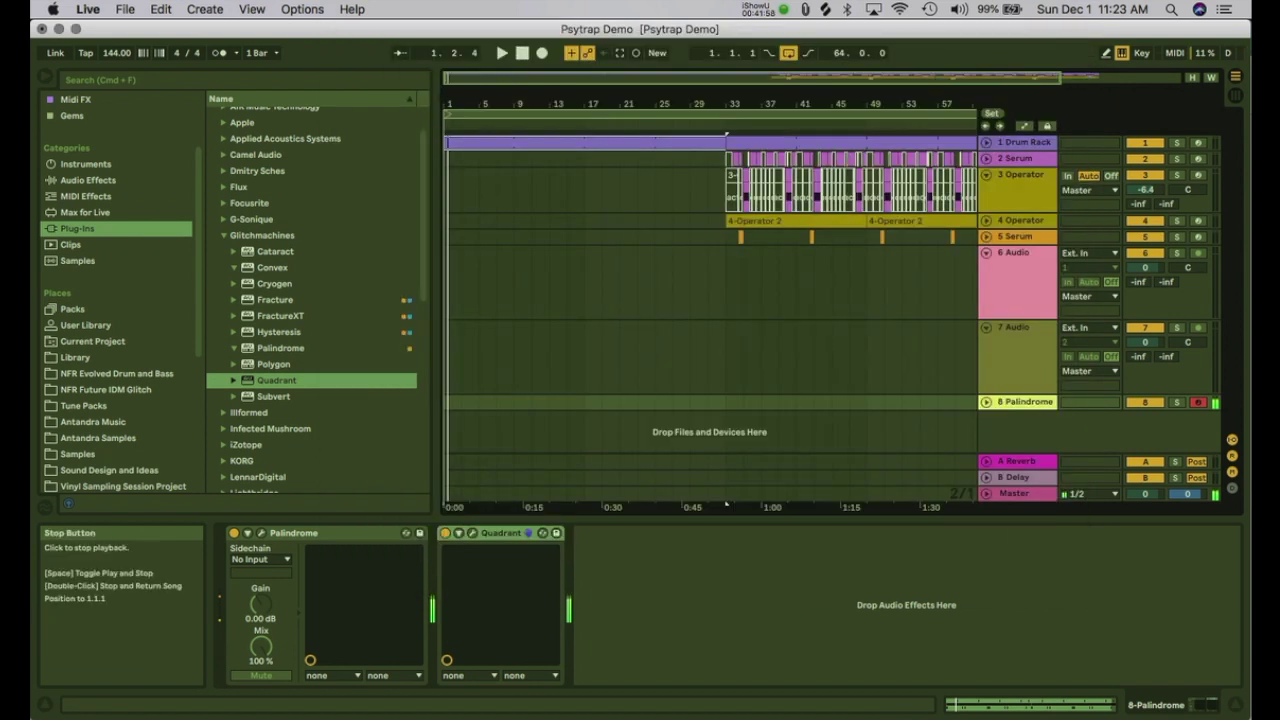
Step: Insert a two-bar MIDI clip at bar 1 of the Palindrome track and loop it out to bar 17
{"action": "left_click_drag", "start_coordinate": [726, 503], "coordinate": [680, 505]}
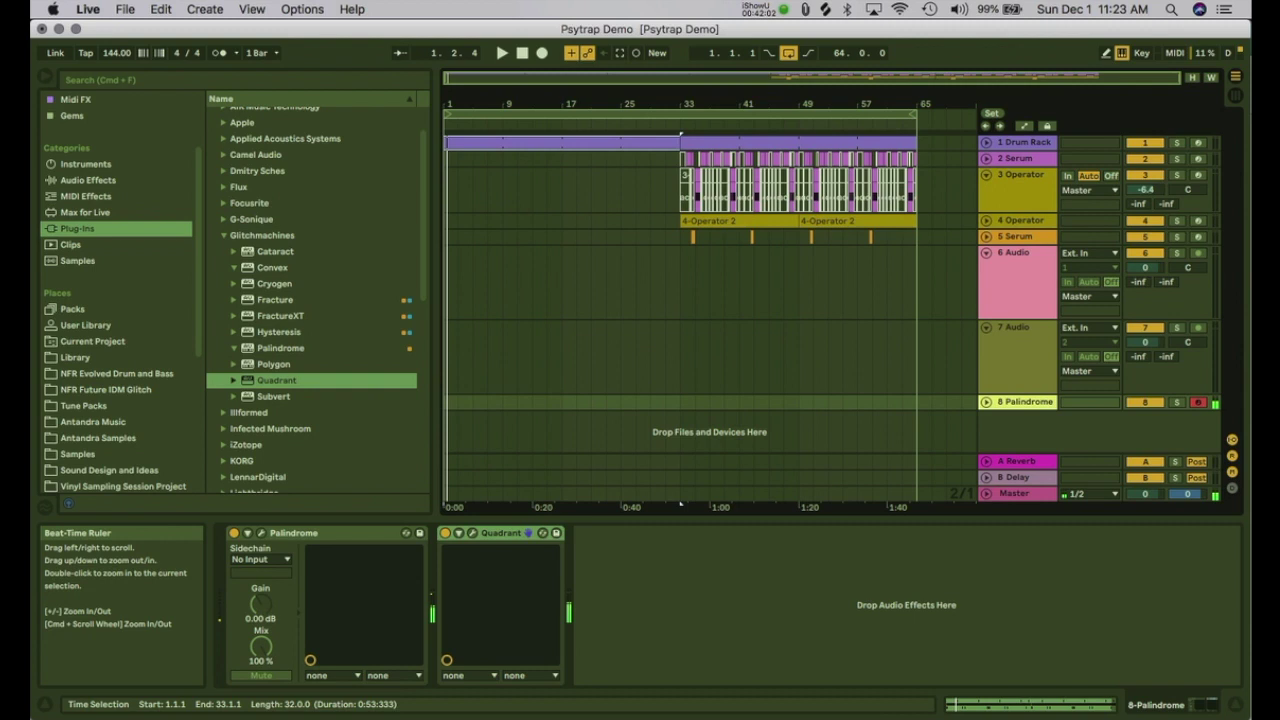
{"action": "key", "text": "super+shift+m"}
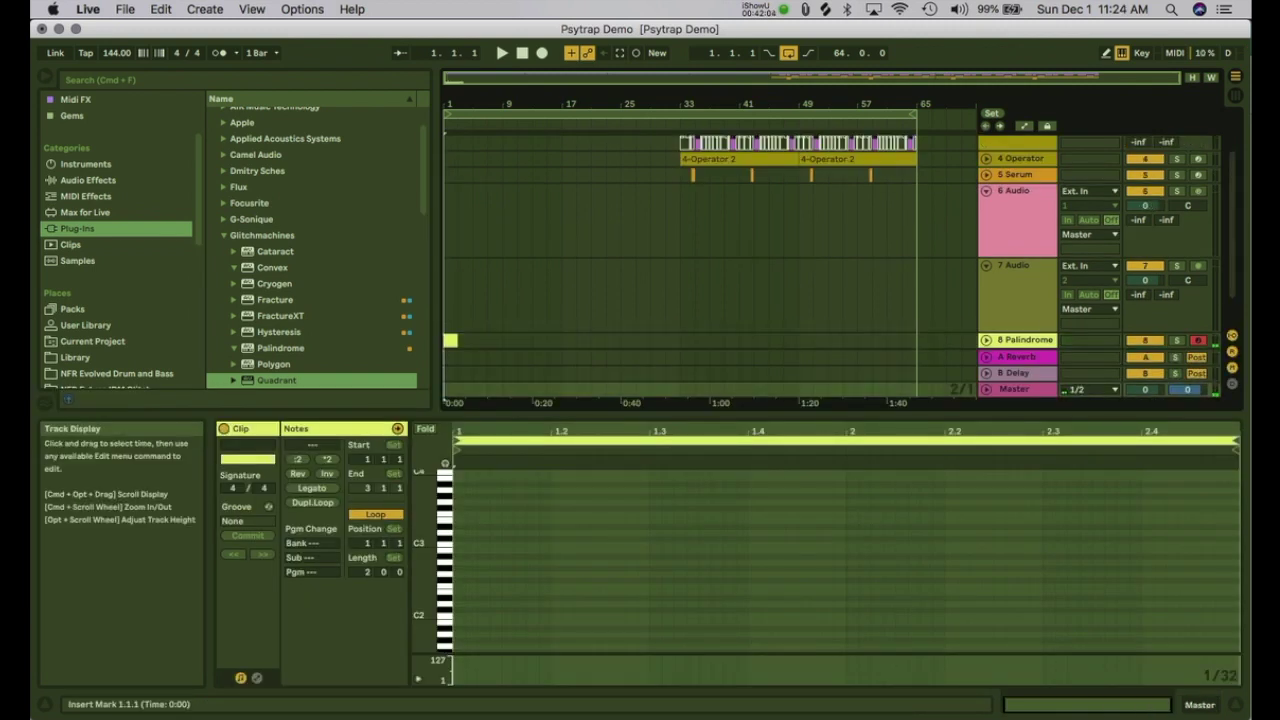
{"action": "left_click_drag", "start_coordinate": [457, 340], "coordinate": [562, 340]}
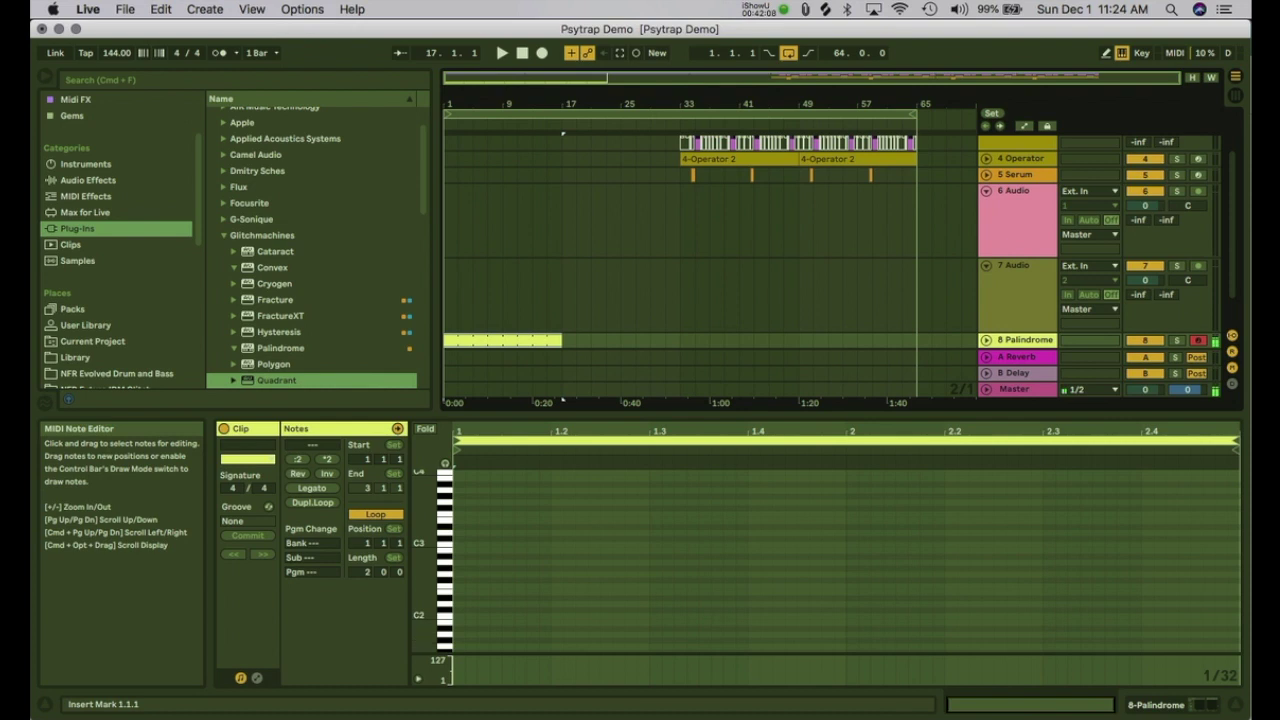
Step: Draw an F0 note across the full two bars of the Palindrome clip and play it back
{"action": "scroll", "coordinate": [460, 560], "scroll_direction": "down", "scroll_amount": 5}
{"action": "double_click", "coordinate": [459, 560]}
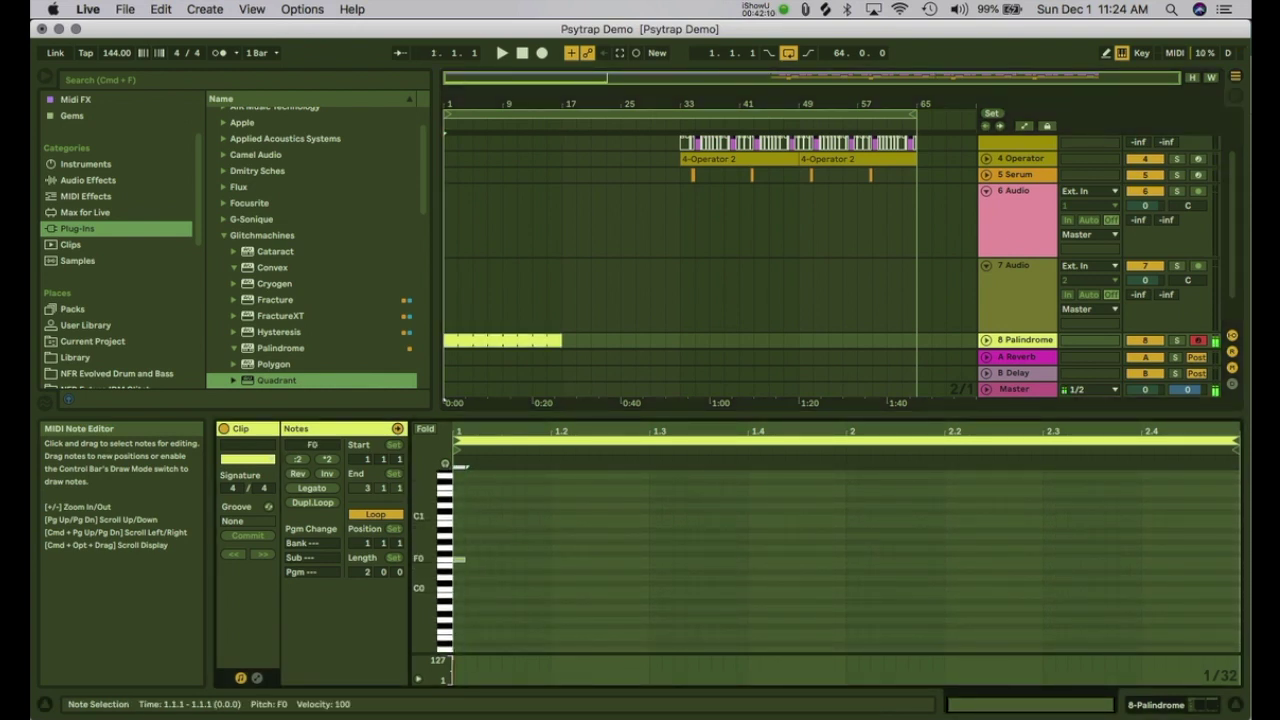
{"action": "left_click_drag", "start_coordinate": [526, 560], "coordinate": [1179, 560]}
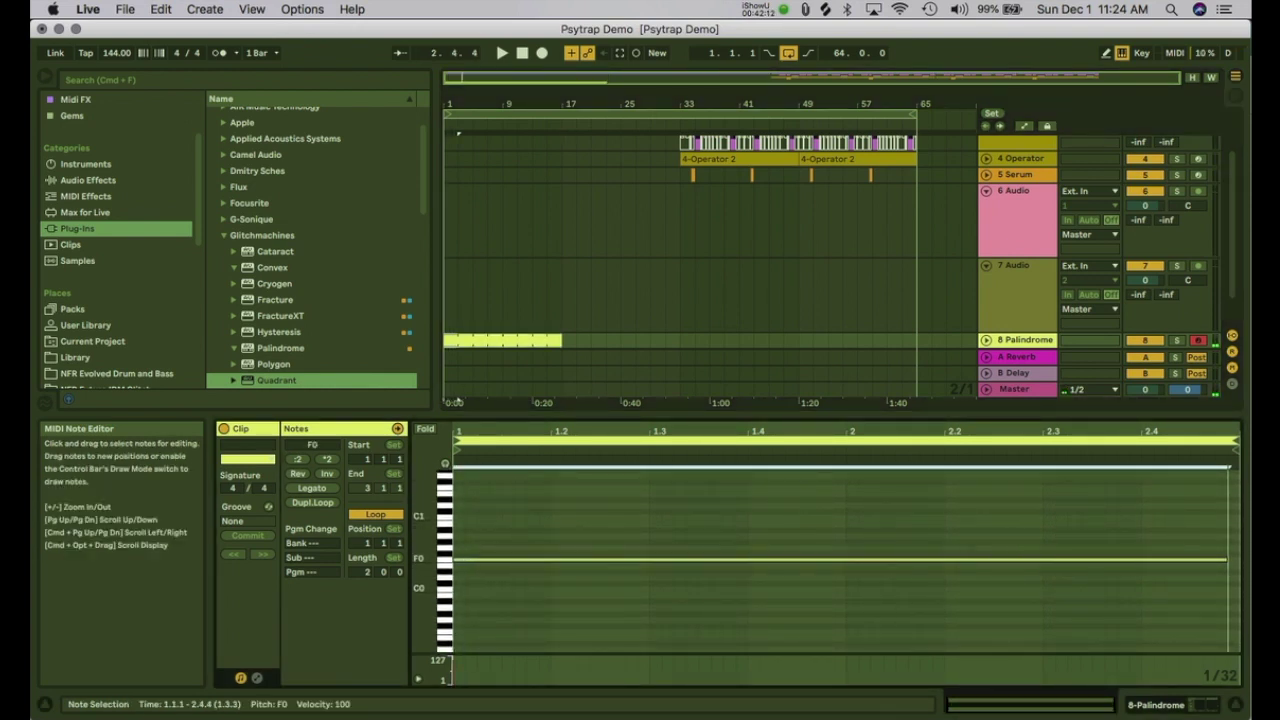
{"action": "key", "text": "space"}
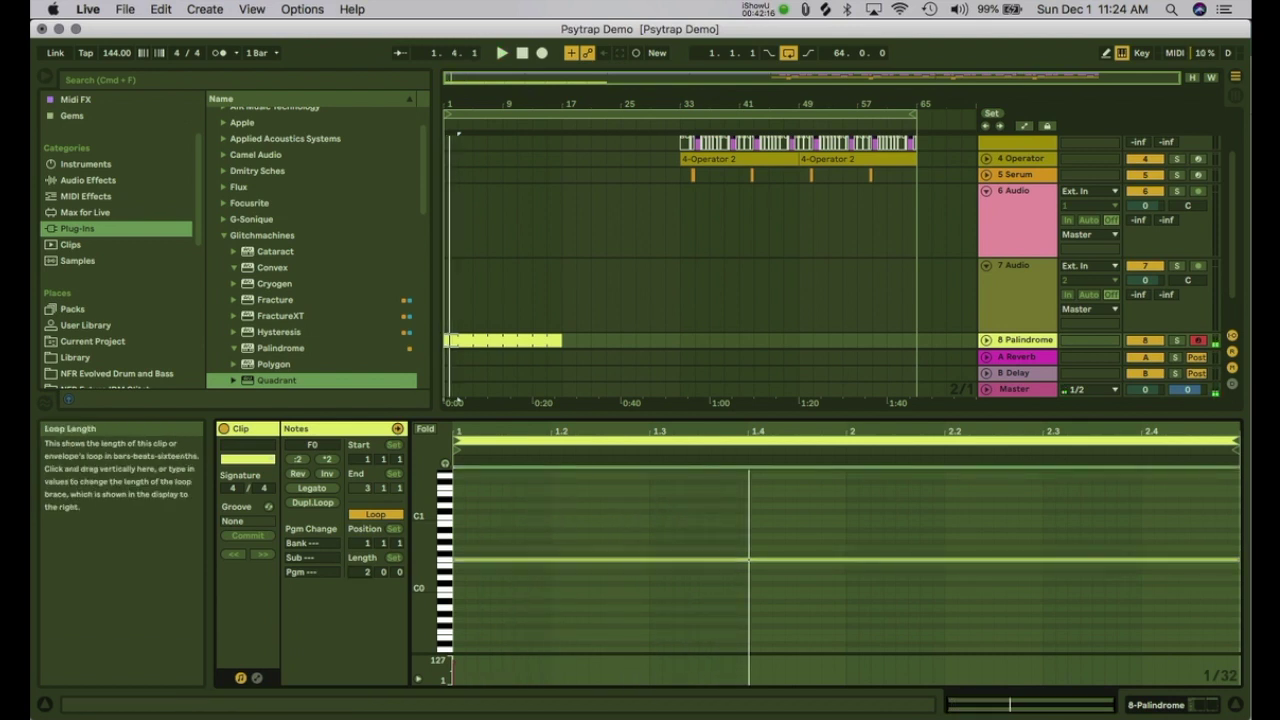
Step: Set the Palindrome clip's loop length to 8 bars, stretch the F0 note across it, and play the result
{"action": "key", "text": "Return"}
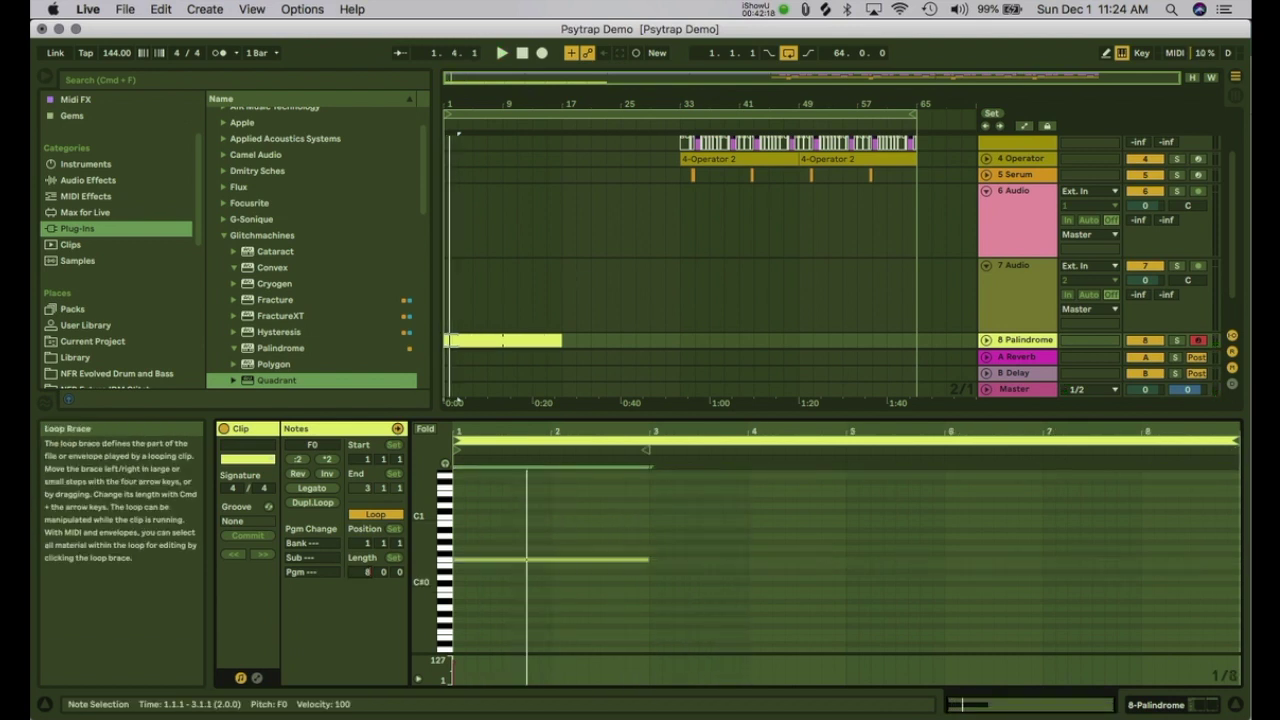
{"action": "left_click_drag", "start_coordinate": [648, 559], "coordinate": [1117, 559]}
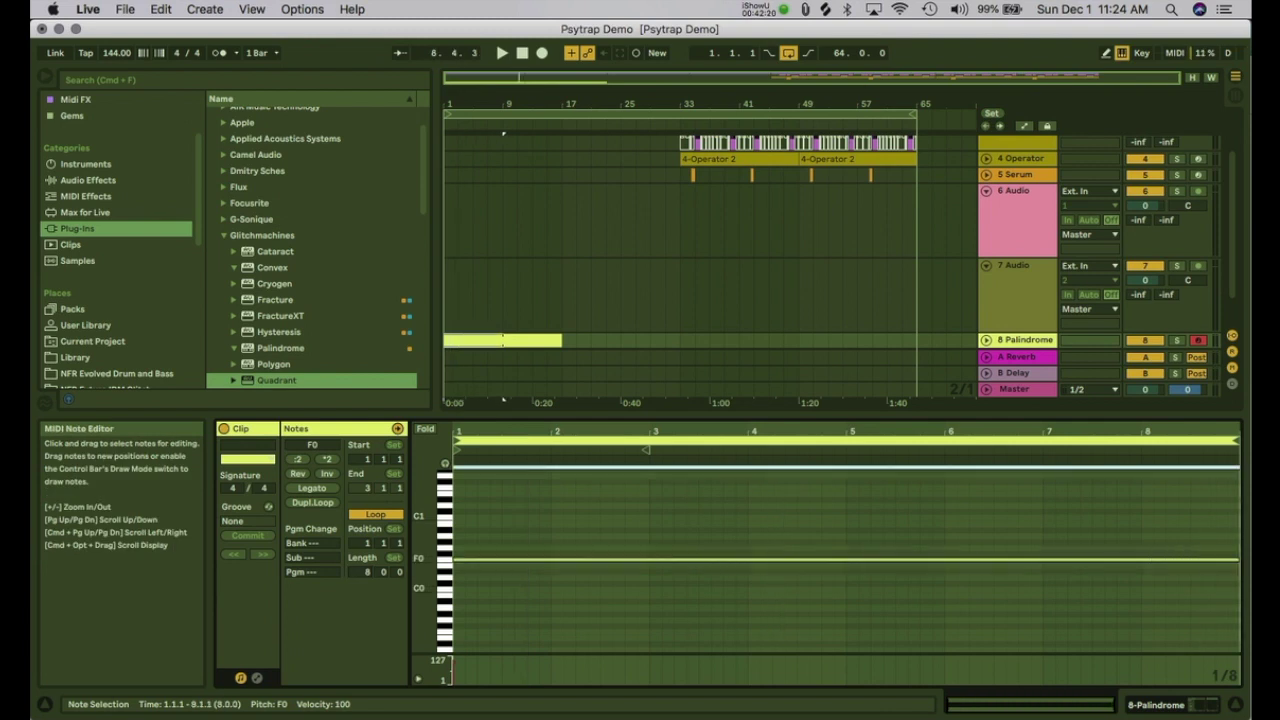
{"action": "key", "text": "space"}
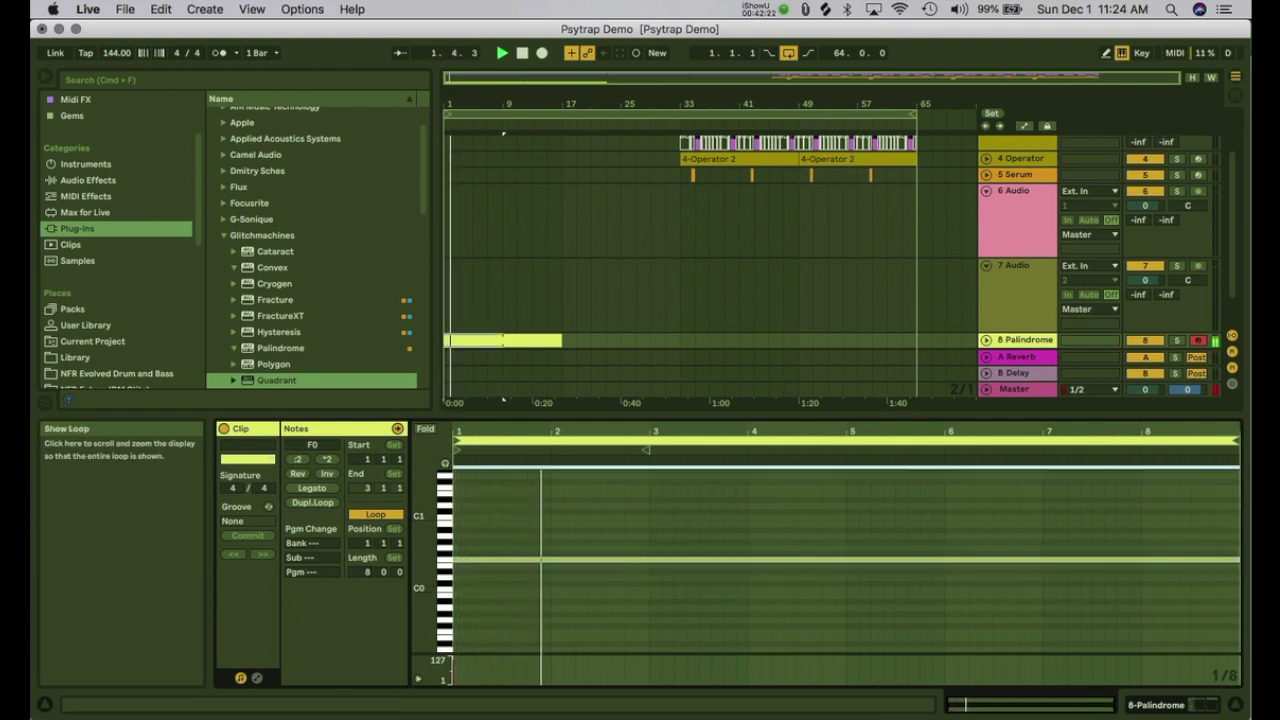
Step: Extend the looping Palindrome clip to bar 33 in the arrangement
{"action": "left_click", "coordinate": [473, 295]}
{"action": "scroll", "coordinate": [680, 265], "scroll_direction": "up", "scroll_amount": 3}
{"action": "scroll", "coordinate": [680, 235], "scroll_direction": "down", "scroll_amount": 5}
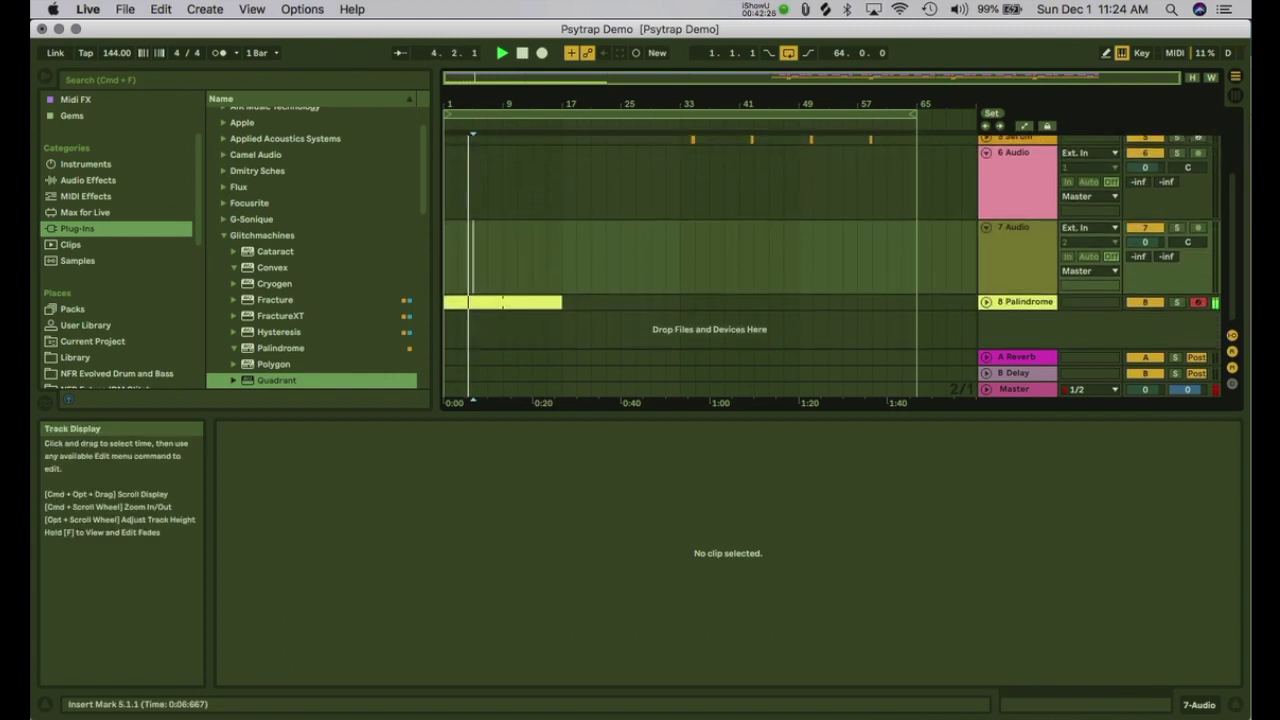
{"action": "left_click_drag", "start_coordinate": [560, 302], "coordinate": [680, 302]}
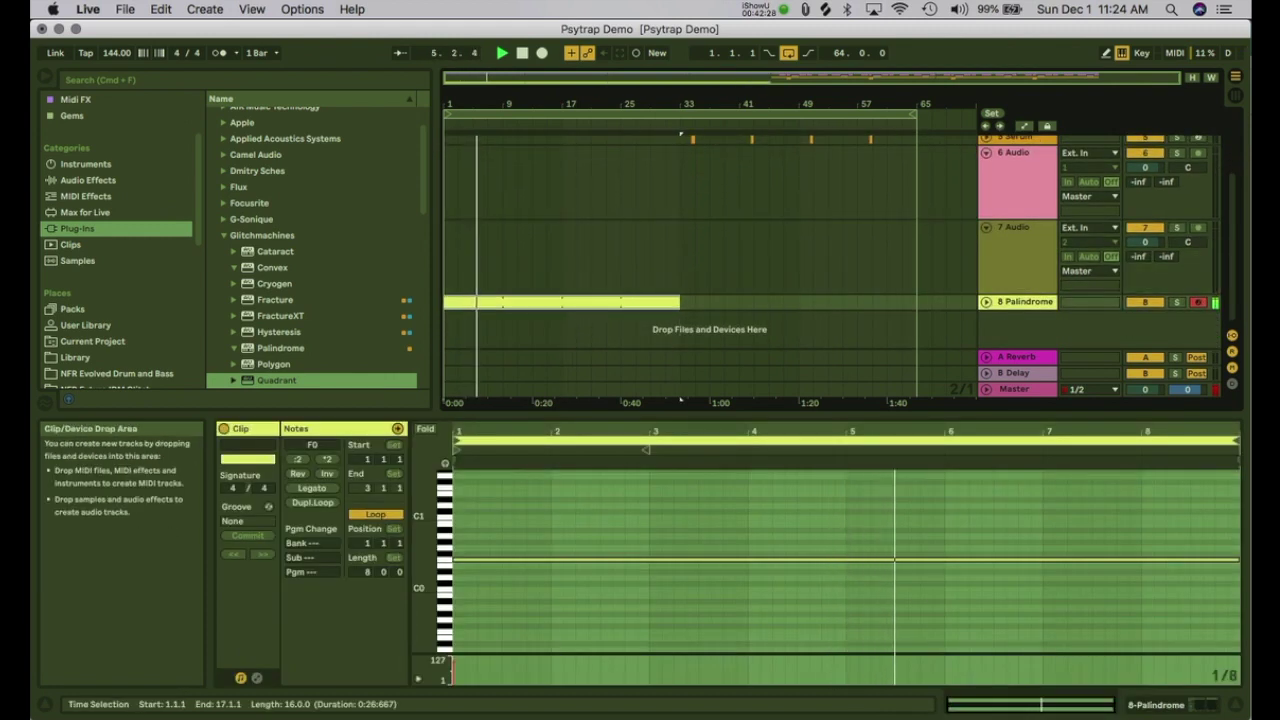
{"action": "left_click_drag", "start_coordinate": [680, 400], "coordinate": [680, 504]}
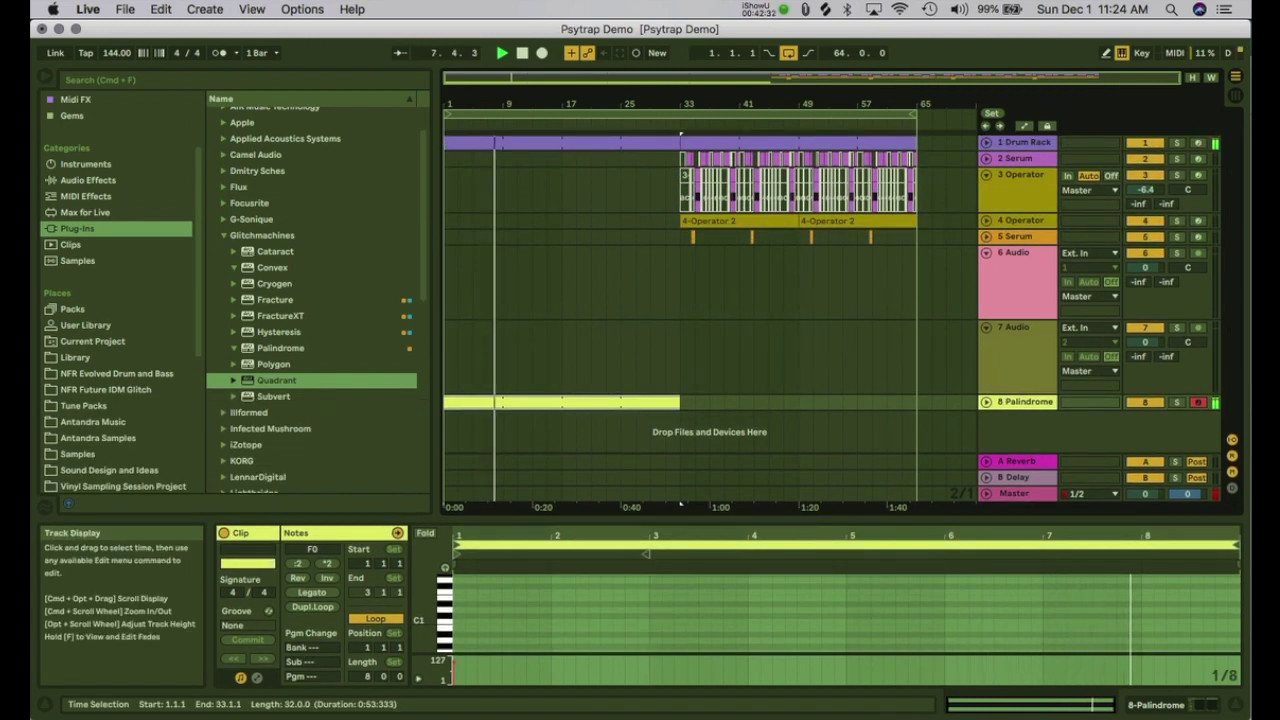
{"action": "mouse_move", "coordinate": [680, 402]}
{"action": "left_mouse_down"}
{"action": "mouse_move", "coordinate": [562, 402]}
{"action": "mouse_move", "coordinate": [680, 402]}
{"action": "left_mouse_up"}
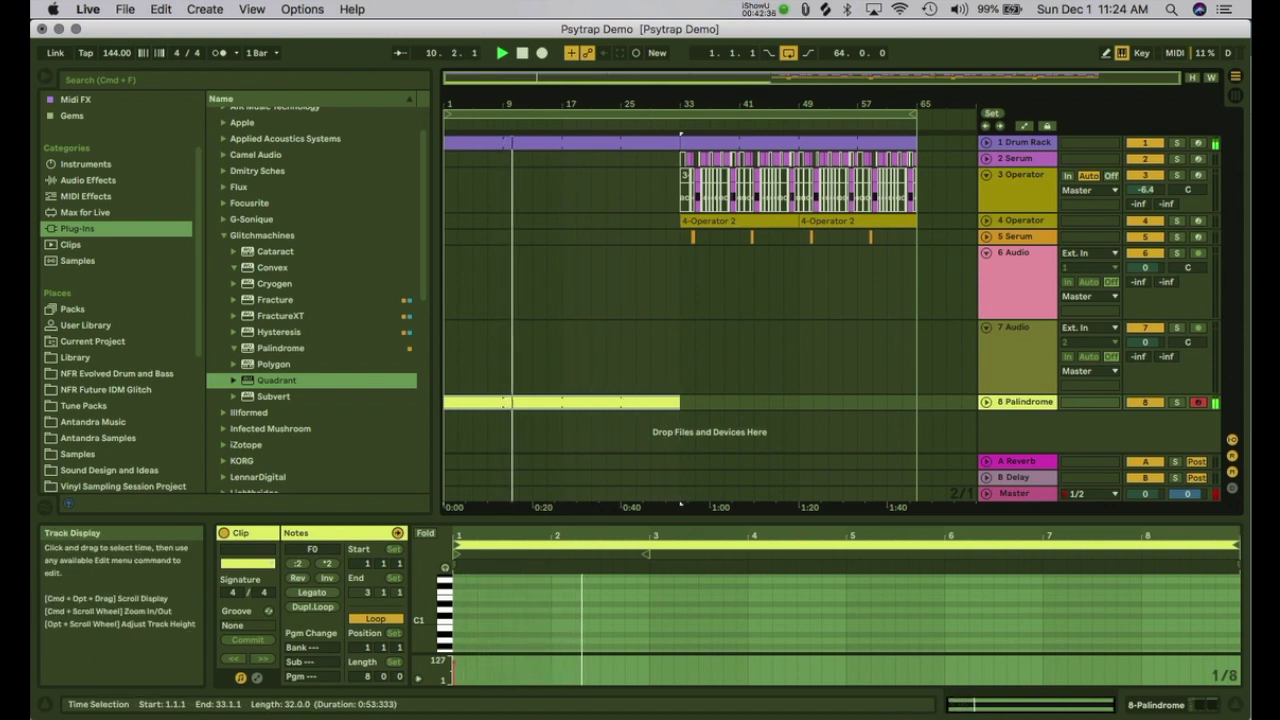
Step: Try copying the track 2 Serum clips from bars 33 to 49 to bar 17
{"action": "left_click", "coordinate": [684, 402]}
{"action": "left_click_drag", "start_coordinate": [682, 159], "coordinate": [800, 159]}
{"action": "key", "text": "super+c"}
{"action": "left_click", "coordinate": [562, 159]}
{"action": "key", "text": "super+v"}
Step: Shorten the Palindrome clip to end at bar 17 and clear bars 17 to 33 on the track 2 Serum and track 3 Operator
{"action": "left_click_drag", "start_coordinate": [678, 402], "coordinate": [561, 402]}
{"action": "left_click_drag", "start_coordinate": [562, 192], "coordinate": [679, 159]}
{"action": "key", "text": "Delete"}
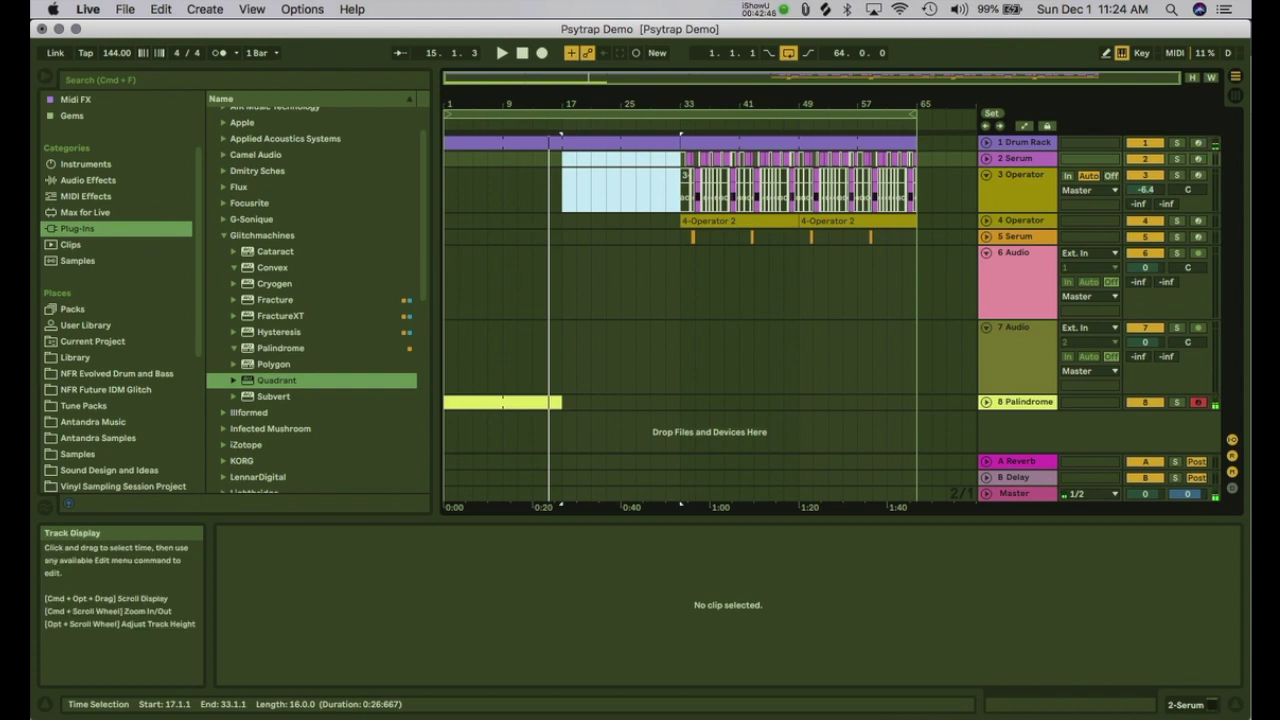
Step: Move the clips on tracks 1 to 5 from bar 33 back to bar 17 in the arrangement
{"action": "left_click", "coordinate": [680, 222]}
{"action": "left_click_drag", "start_coordinate": [680, 236], "coordinate": [916, 236]}
{"action": "left_click_drag", "start_coordinate": [760, 143], "coordinate": [652, 158]}
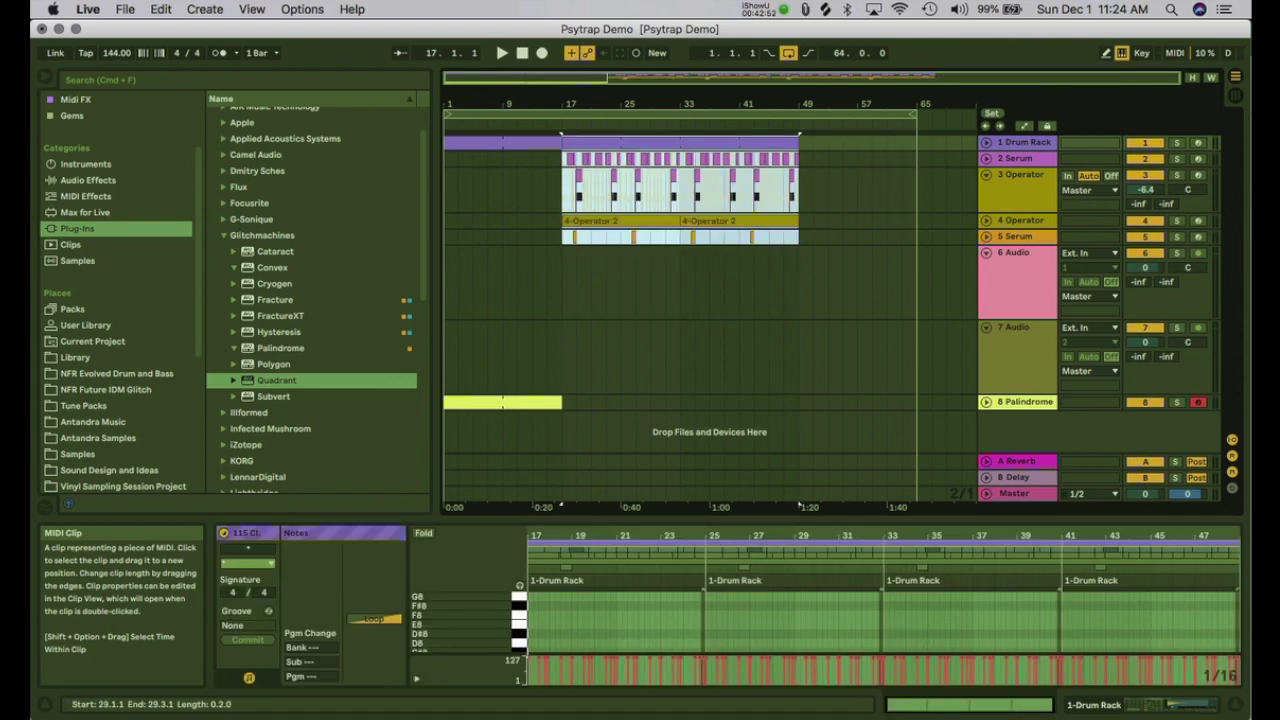
Step: Play the arrangement's opening and clear the Drum Rack track from bars 1 to 9
{"action": "left_click", "coordinate": [503, 143]}
{"action": "key", "text": "space"}
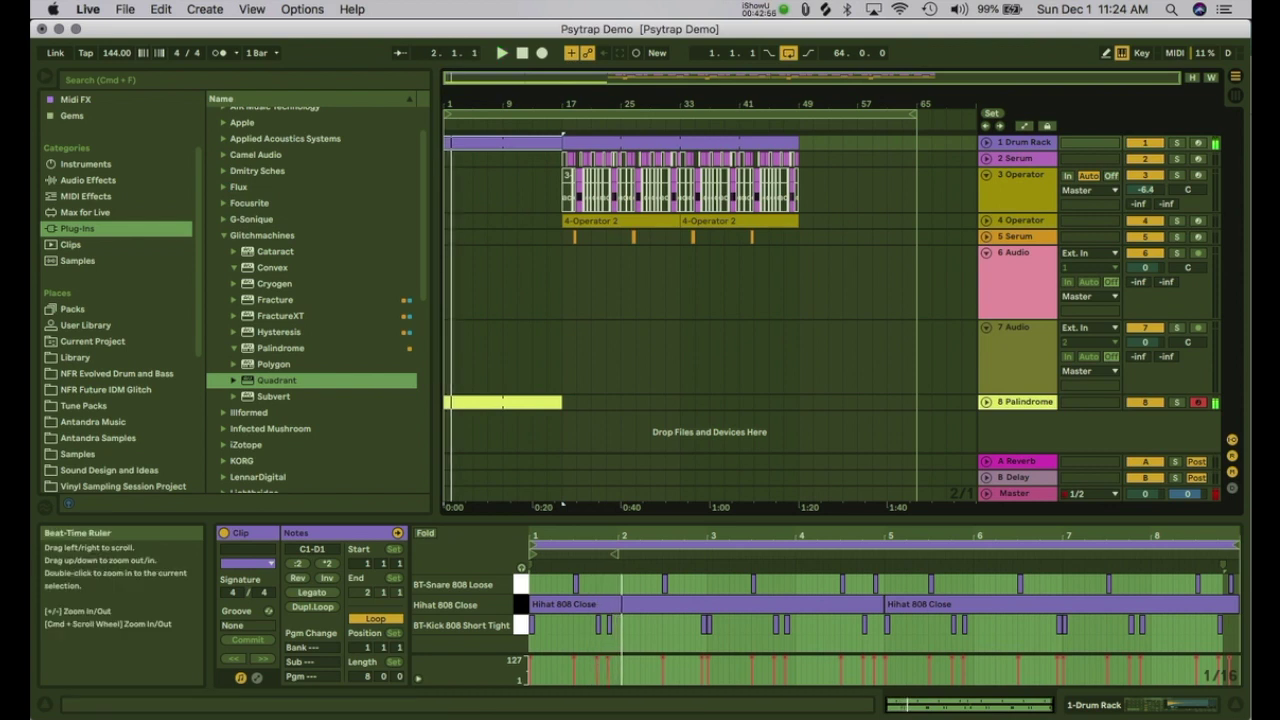
{"action": "left_click", "coordinate": [502, 138]}
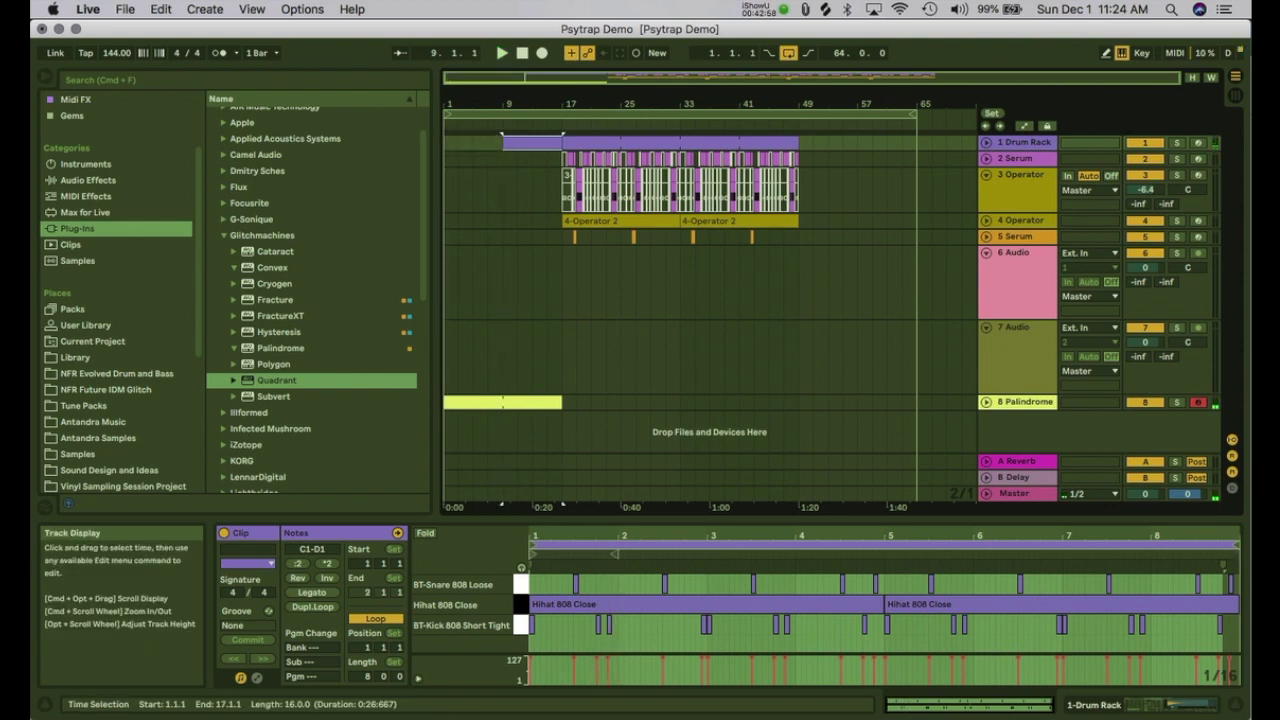
Step: Add Quadrant to the Palindrome track, load its BR_FxPlayTheMixers preset, and collapse the Glitchmachines plug-in folder
{"action": "left_click", "coordinate": [484, 402]}
{"action": "key", "text": "space"}
{"action": "key", "text": "space"}
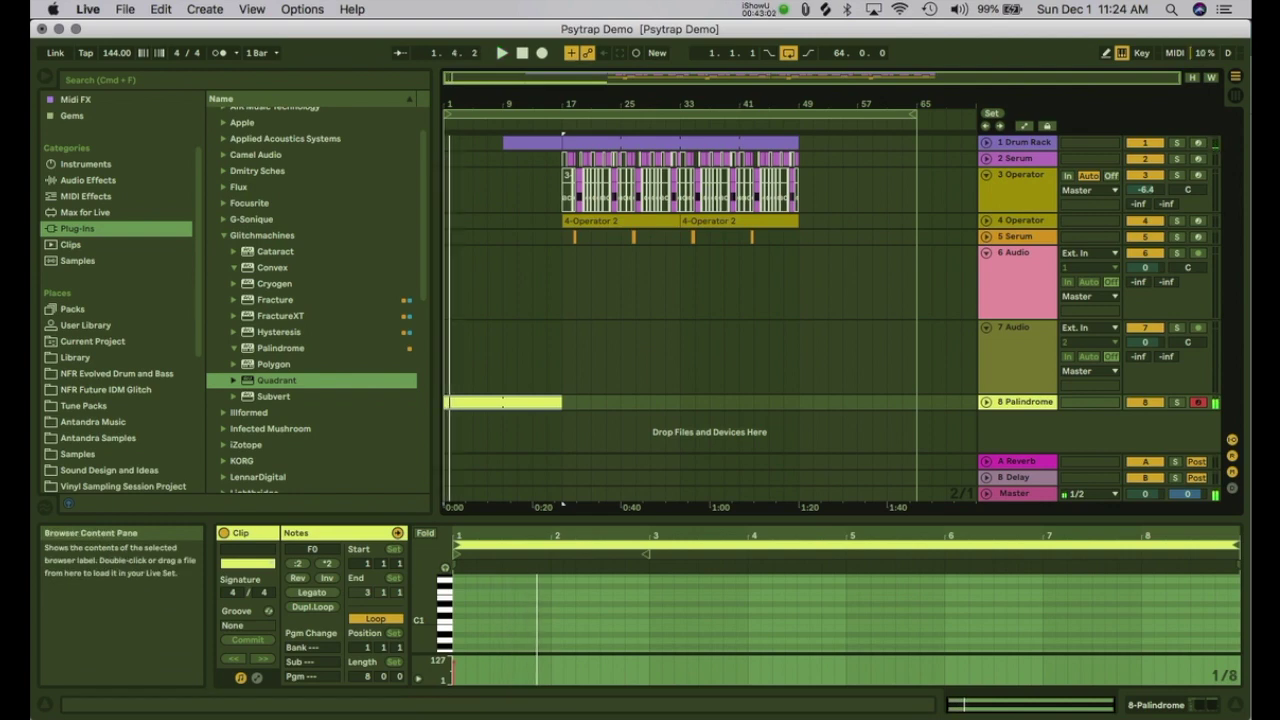
{"action": "double_click", "coordinate": [276, 380]}
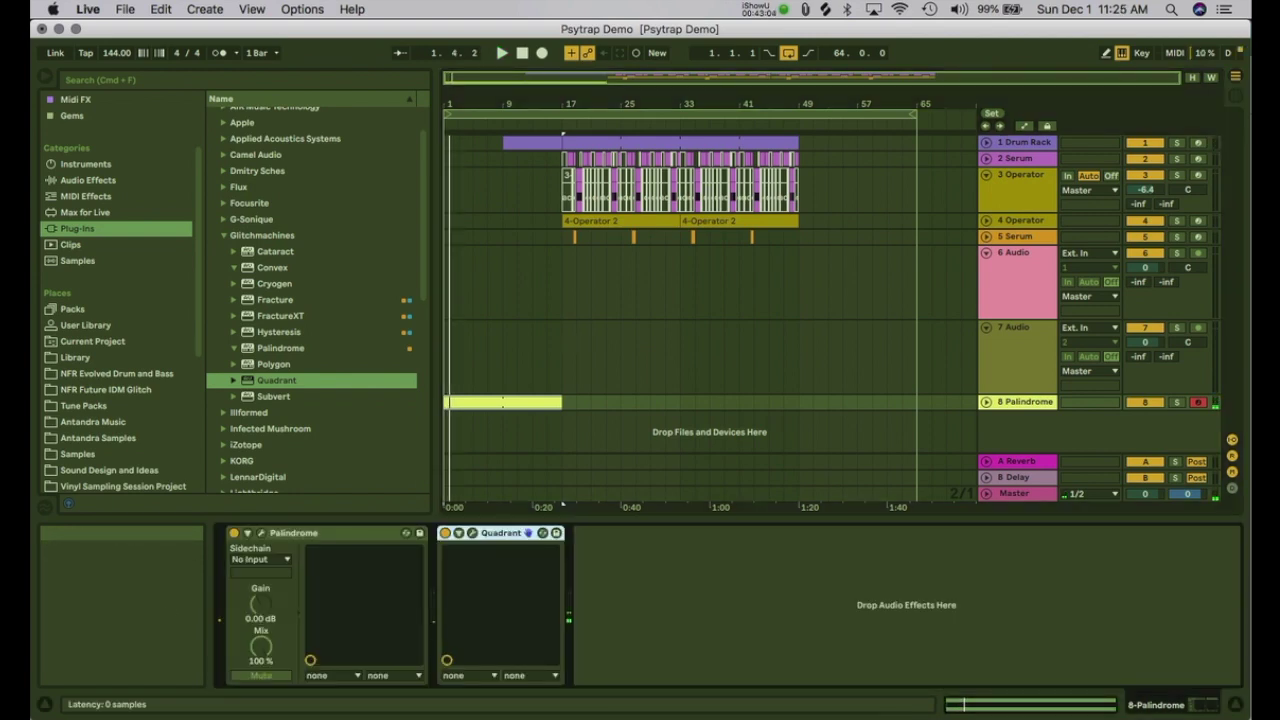
{"action": "left_click", "coordinate": [472, 533]}
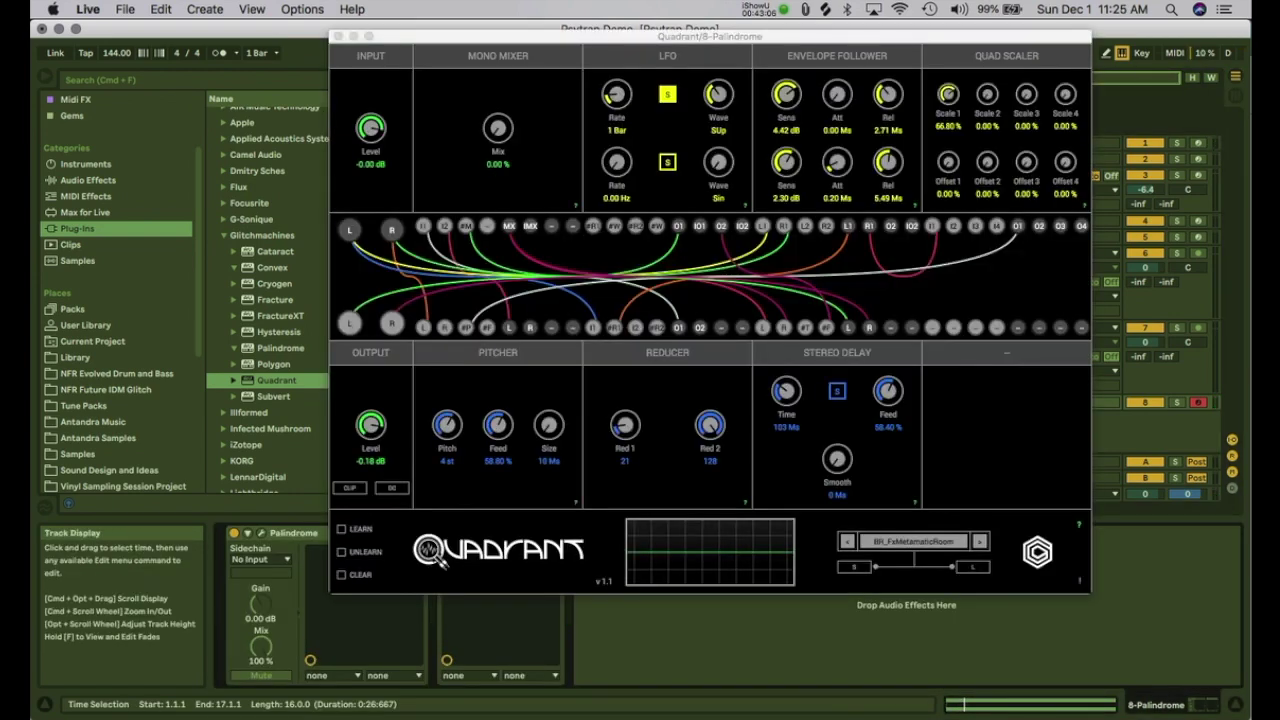
{"action": "left_click", "coordinate": [979, 541]}
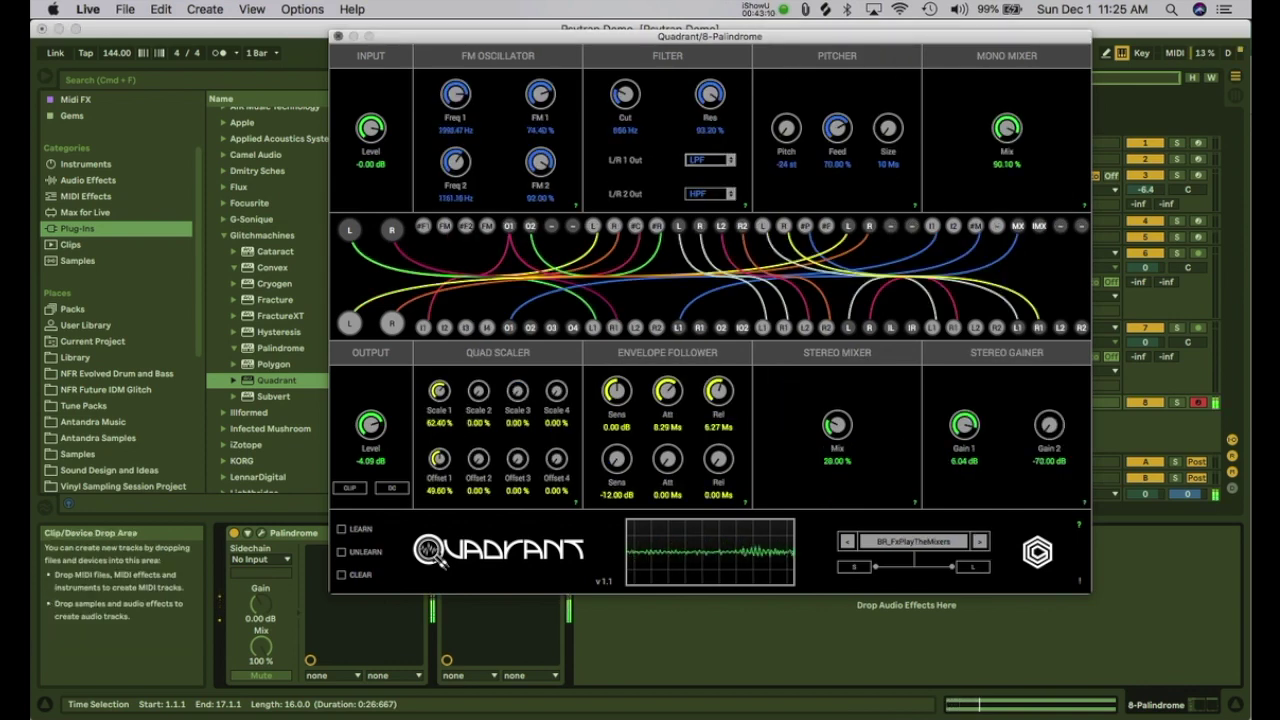
{"action": "left_click", "coordinate": [338, 36]}
{"action": "left_click", "coordinate": [224, 235]}
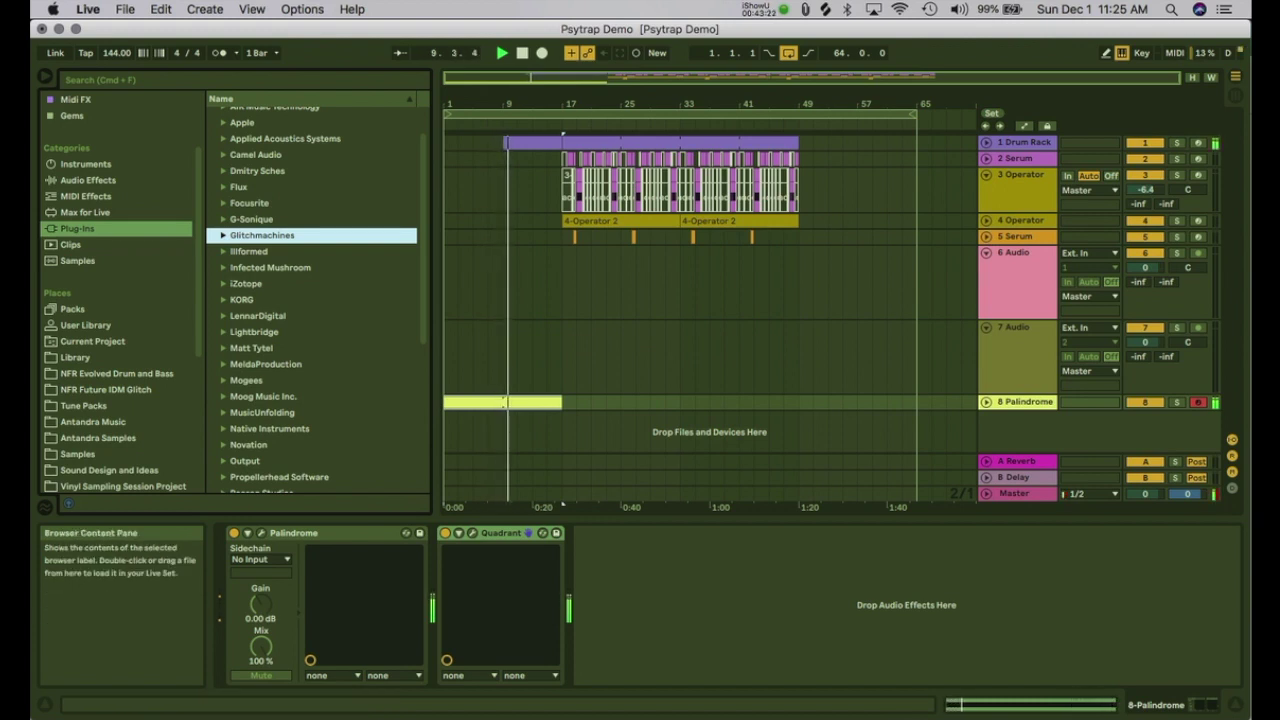
Step: Unfold the Drum Rack track and delete the Hihat 808 Close notes from its clip at bars 13 to 17
{"action": "left_click_drag", "start_coordinate": [540, 104], "coordinate": [571, 140]}
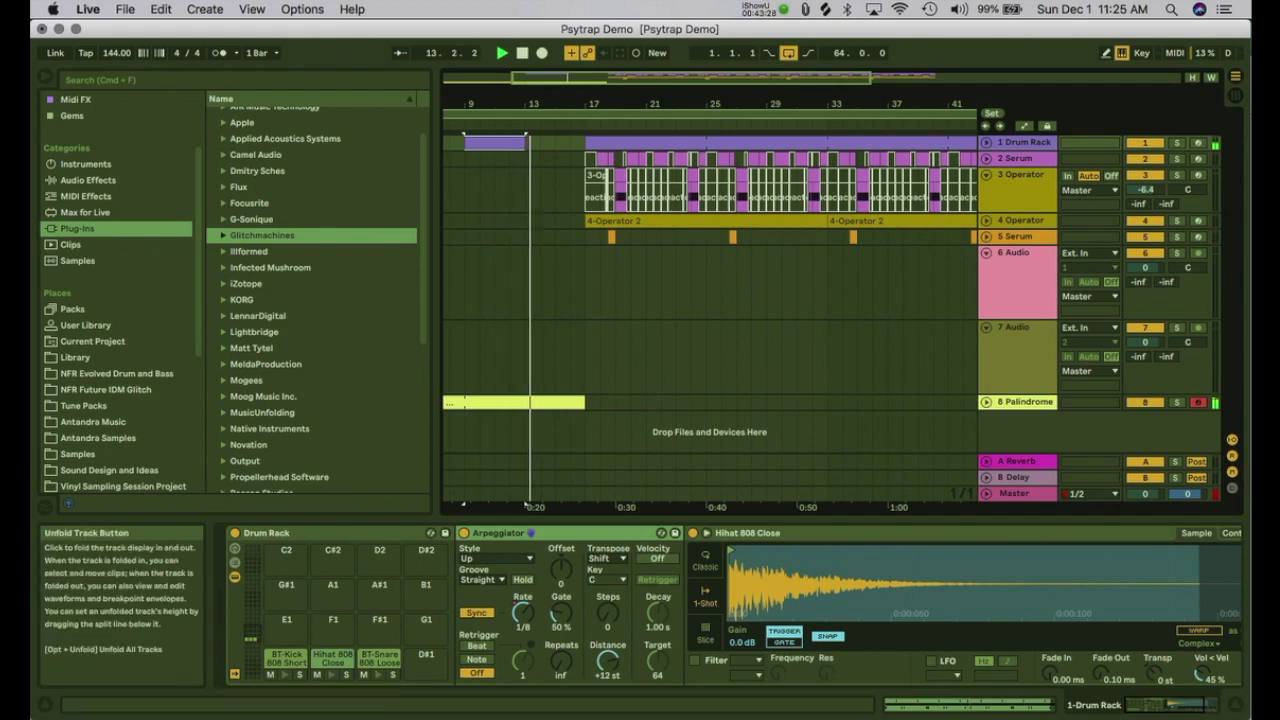
{"action": "left_click", "coordinate": [986, 143]}
{"action": "left_click_drag", "start_coordinate": [495, 143], "coordinate": [555, 143]}
{"action": "key", "text": "space"}
{"action": "double_click", "coordinate": [555, 143]}
{"action": "left_click", "coordinate": [640, 605]}
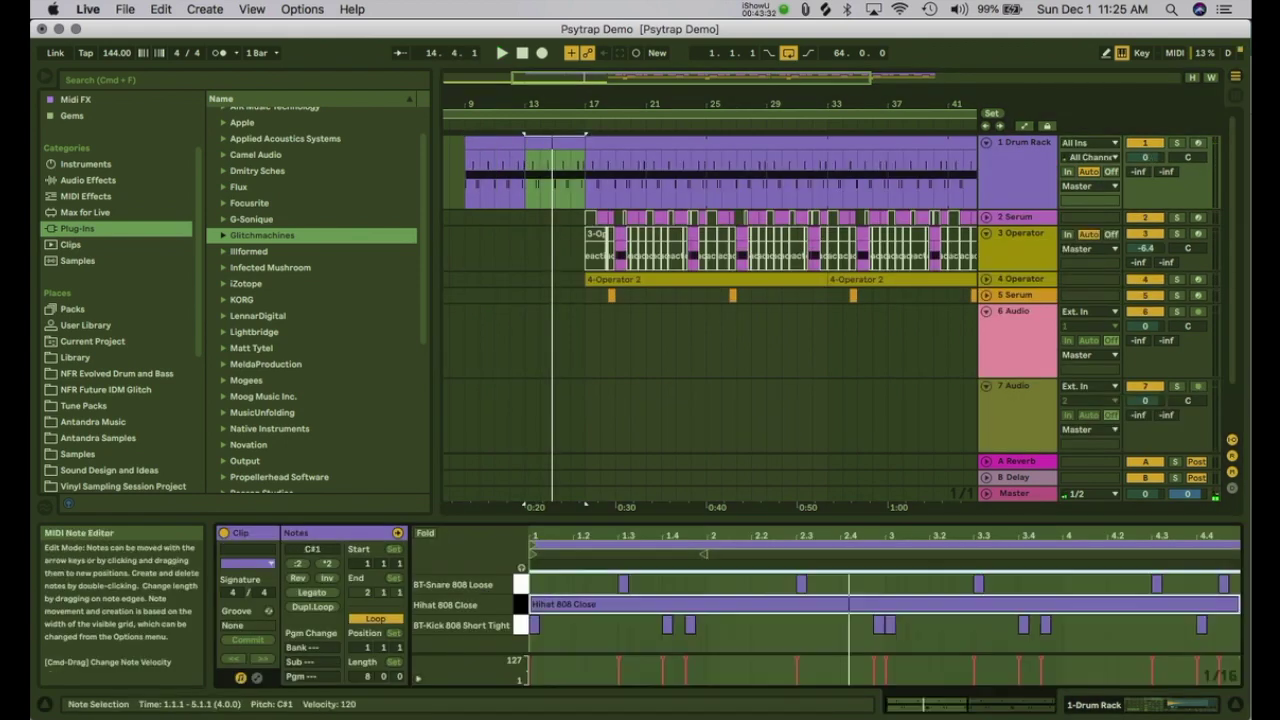
{"action": "key", "text": "Delete"}
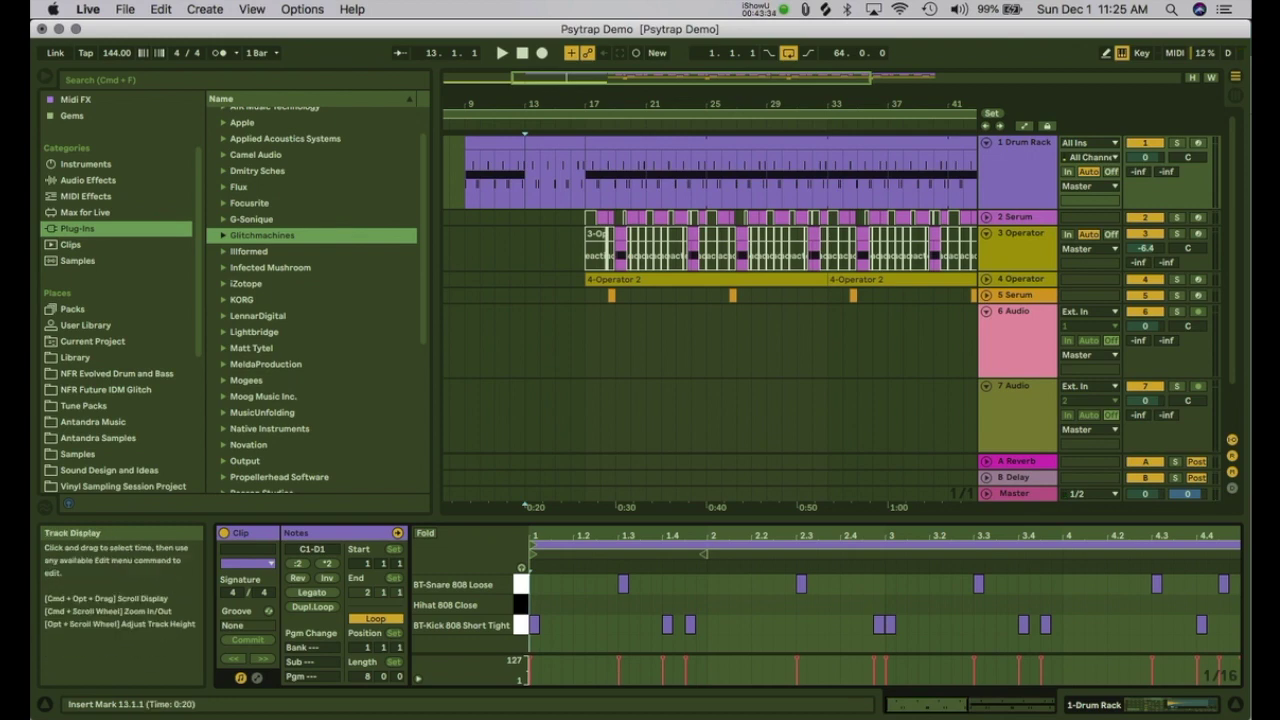
Step: Replace the Drum Rack clip at bars 9 to 13 with a copy of the clip from bars 13 to 17
{"action": "left_click", "coordinate": [502, 143]}
{"action": "key", "text": "Delete"}
{"action": "left_click", "coordinate": [555, 175]}
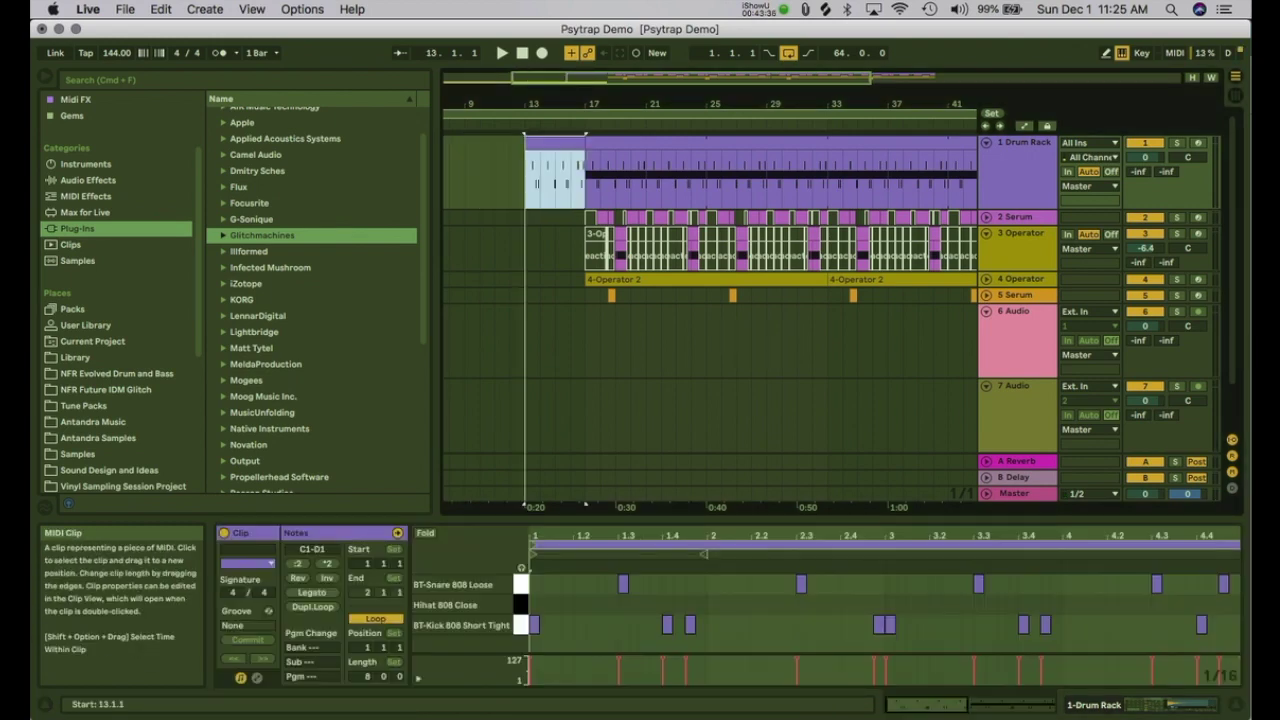
{"action": "left_click_drag", "start_coordinate": [555, 143], "coordinate": [494, 143]}
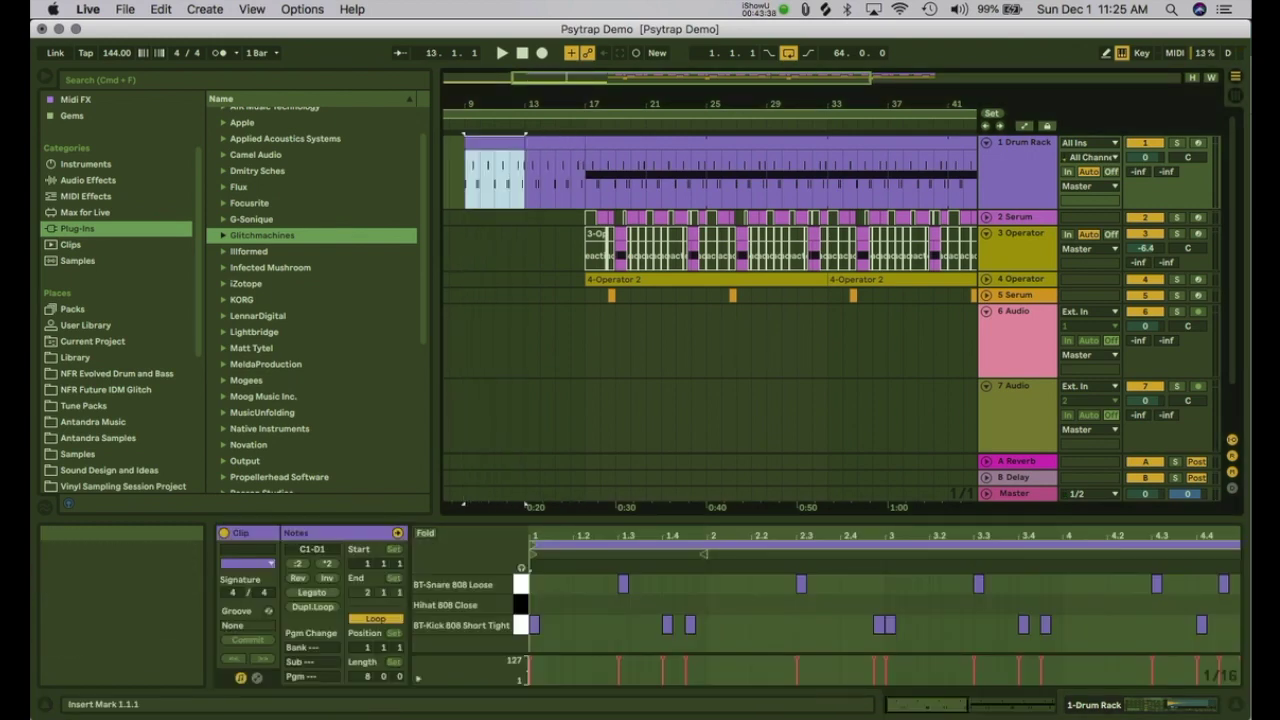
Step: In the clip at bar 9, delete the snare notes, move the kick notes to the snare row, and play it
{"action": "left_click", "coordinate": [480, 605]}
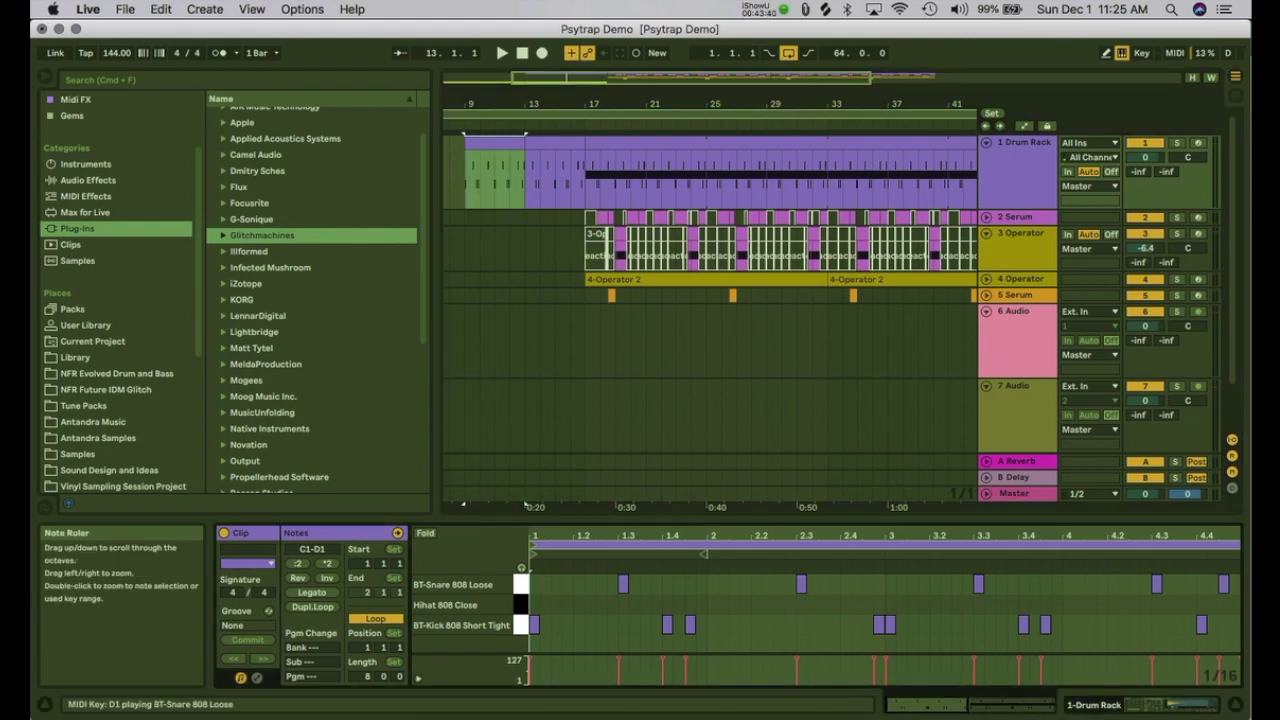
{"action": "left_click", "coordinate": [521, 585]}
{"action": "key", "text": "Delete"}
{"action": "key", "text": "space"}
{"action": "key", "text": "space"}
{"action": "key", "text": "ctrl+a"}
{"action": "key", "text": "Up"}
{"action": "key", "text": "Up"}
{"action": "key", "text": "space"}
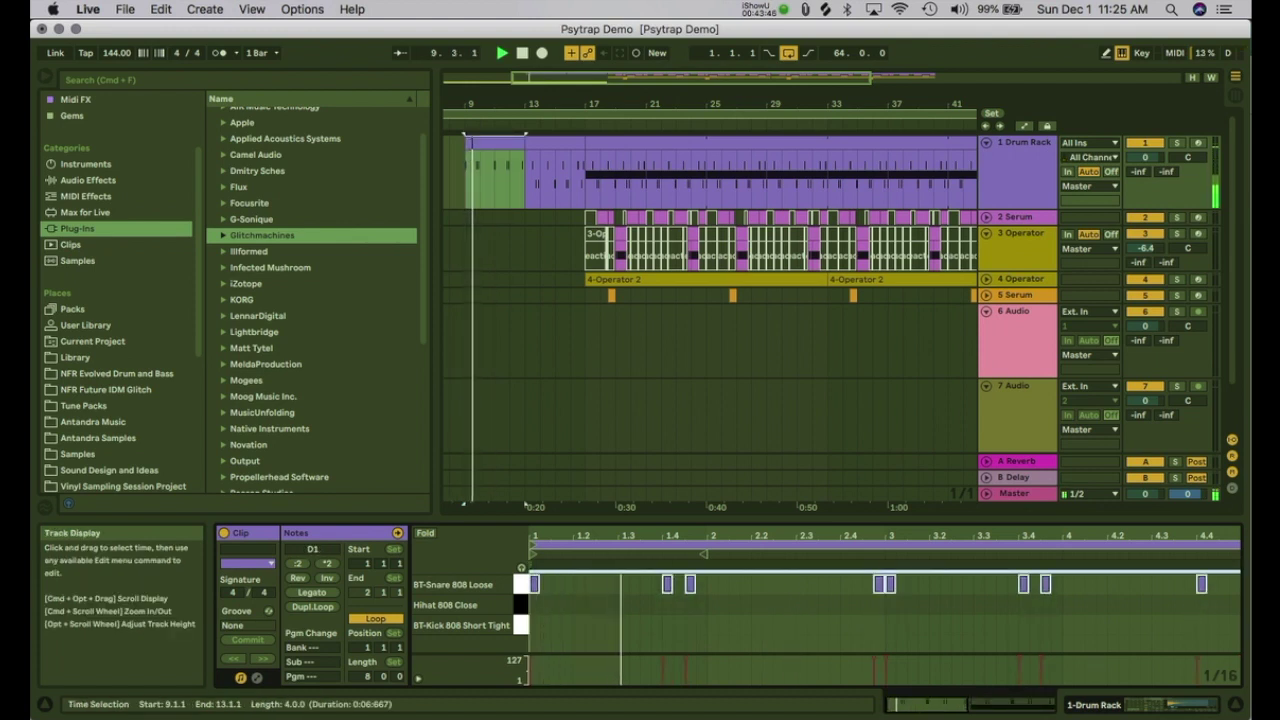
Step: Delete the kick notes from the Drum Rack clip at bars 13 to 17
{"action": "left_click", "coordinate": [651, 605]}
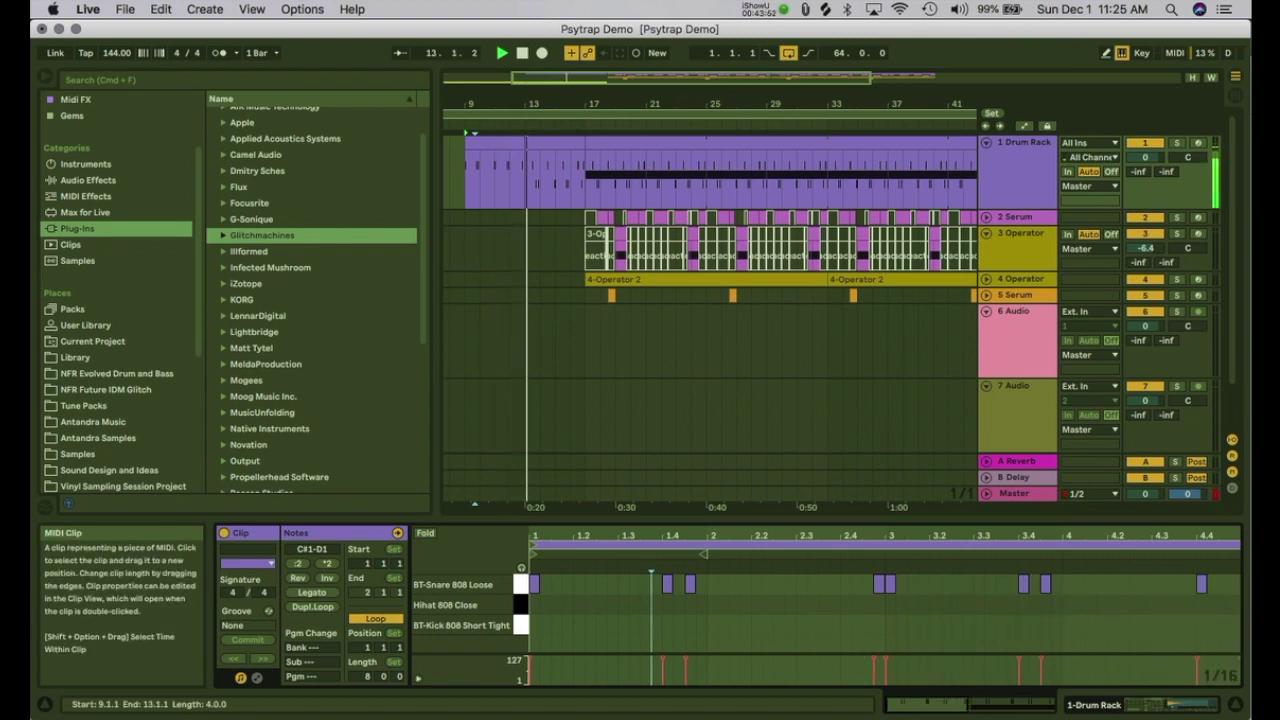
{"action": "mouse_move", "coordinate": [490, 143]}
{"action": "left_mouse_down"}
{"action": "mouse_move", "coordinate": [534, 143]}
{"action": "mouse_move", "coordinate": [490, 143]}
{"action": "left_mouse_up"}
{"action": "left_click", "coordinate": [552, 143]}
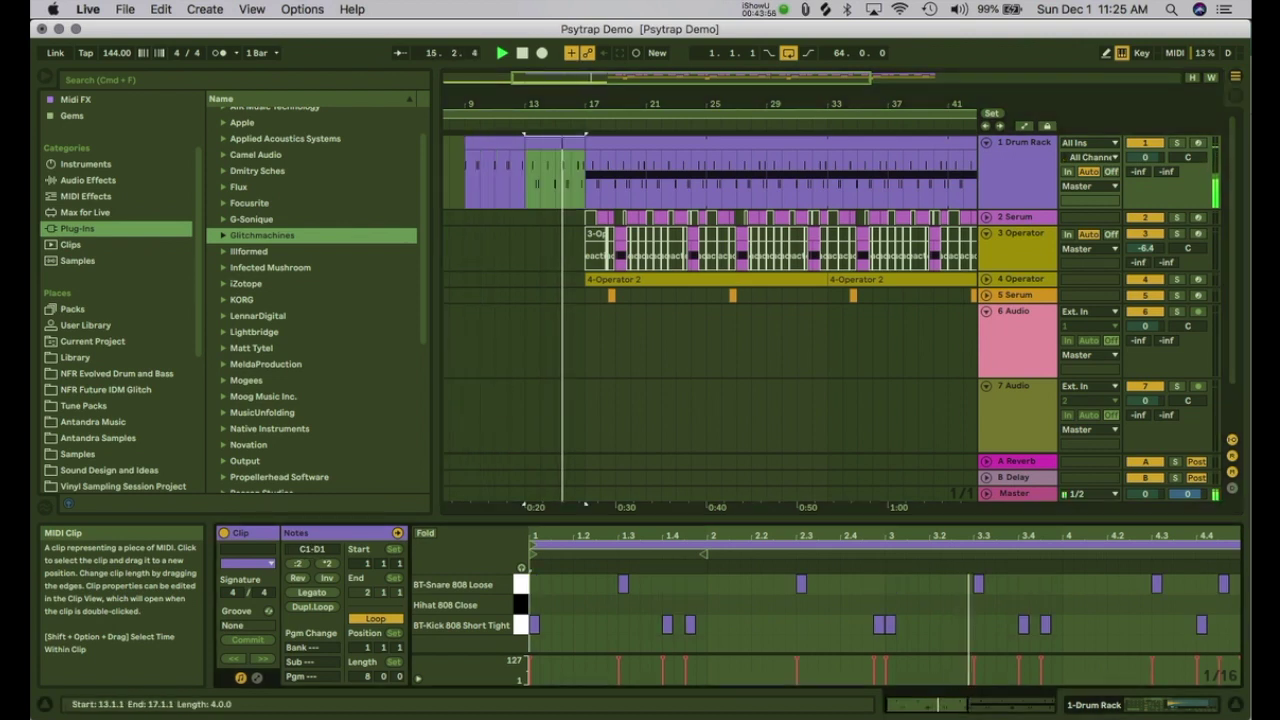
{"action": "key", "text": "space"}
{"action": "left_click", "coordinate": [521, 625]}
{"action": "key", "text": "Delete"}
Step: Place snare hits at 1.1.1, 1.1.4 and 1.2.3 and duplicate the half-bar pattern up to 3.3.1
{"action": "left_click_drag", "start_coordinate": [623, 584], "coordinate": [567, 574]}
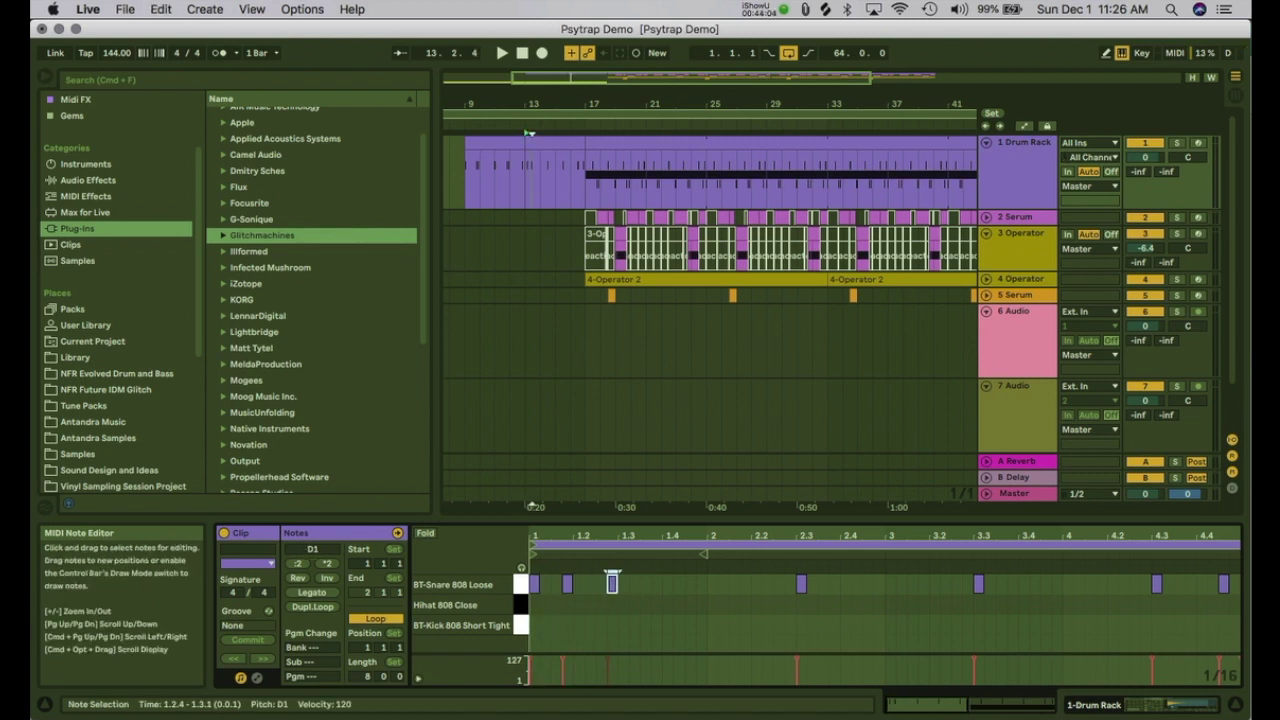
{"action": "left_click_drag", "start_coordinate": [620, 577], "coordinate": [530, 591]}
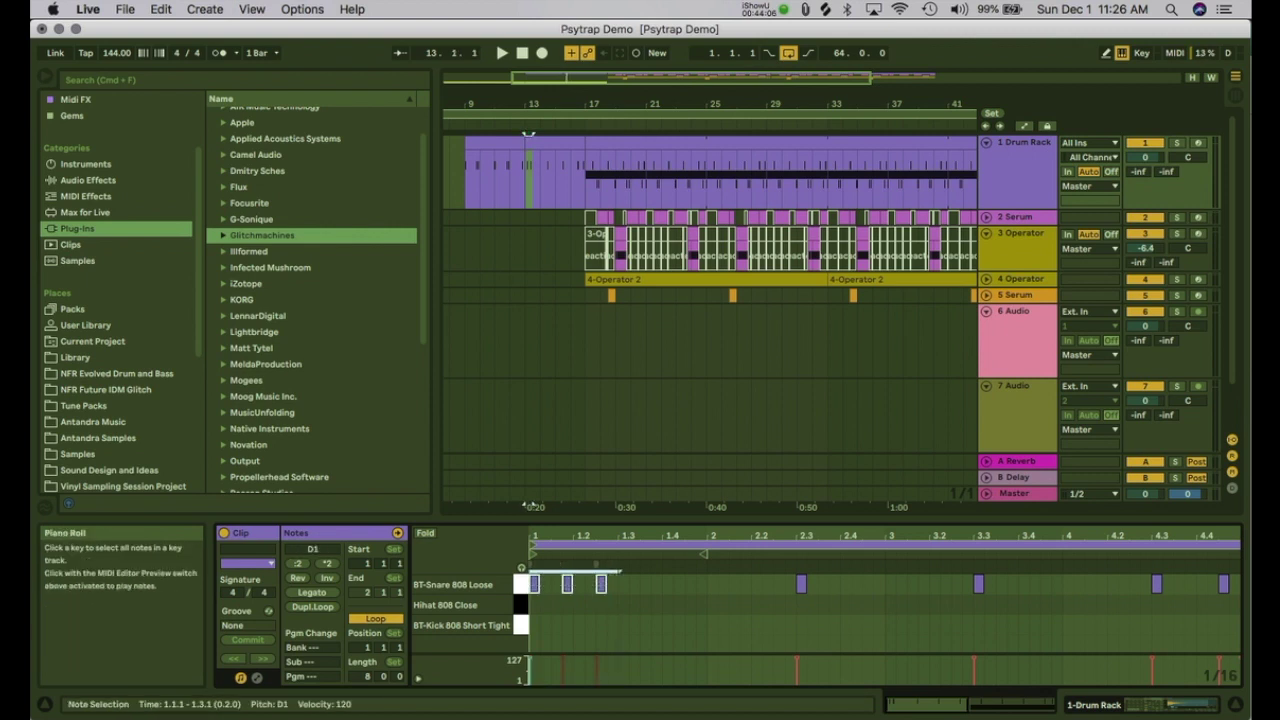
{"action": "key", "text": "super+d"}
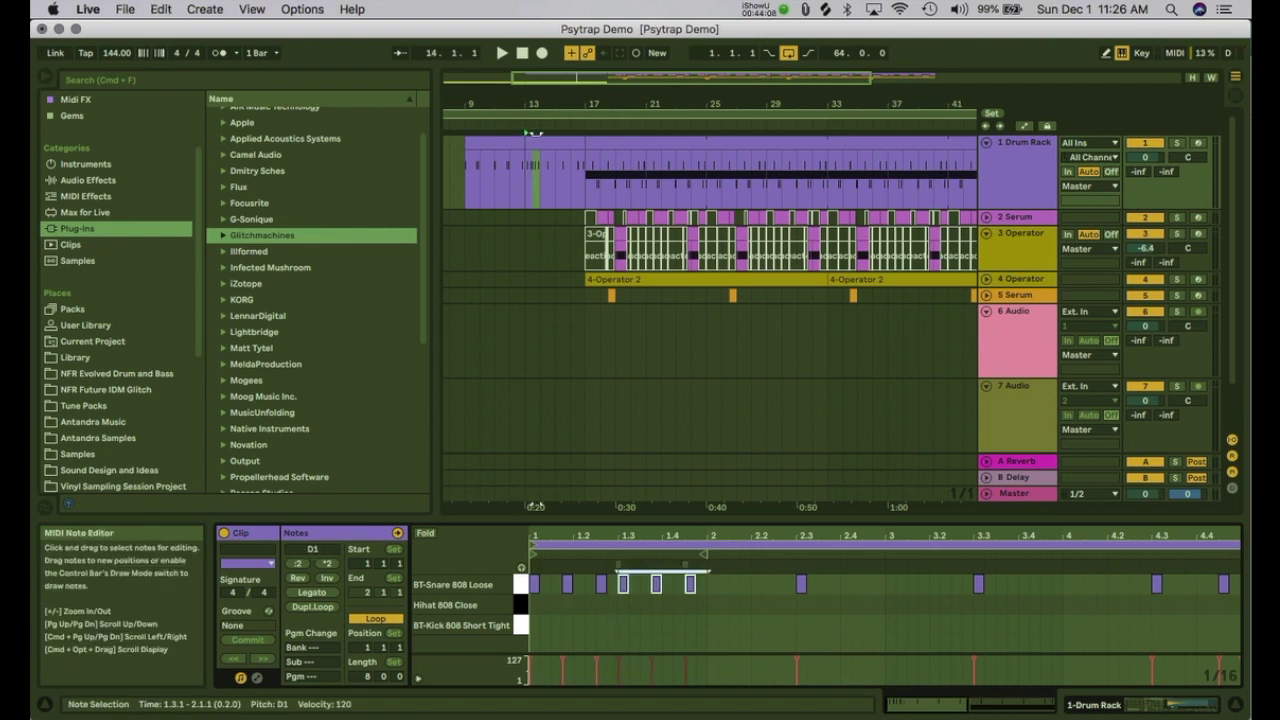
{"action": "key", "text": "super+d"}
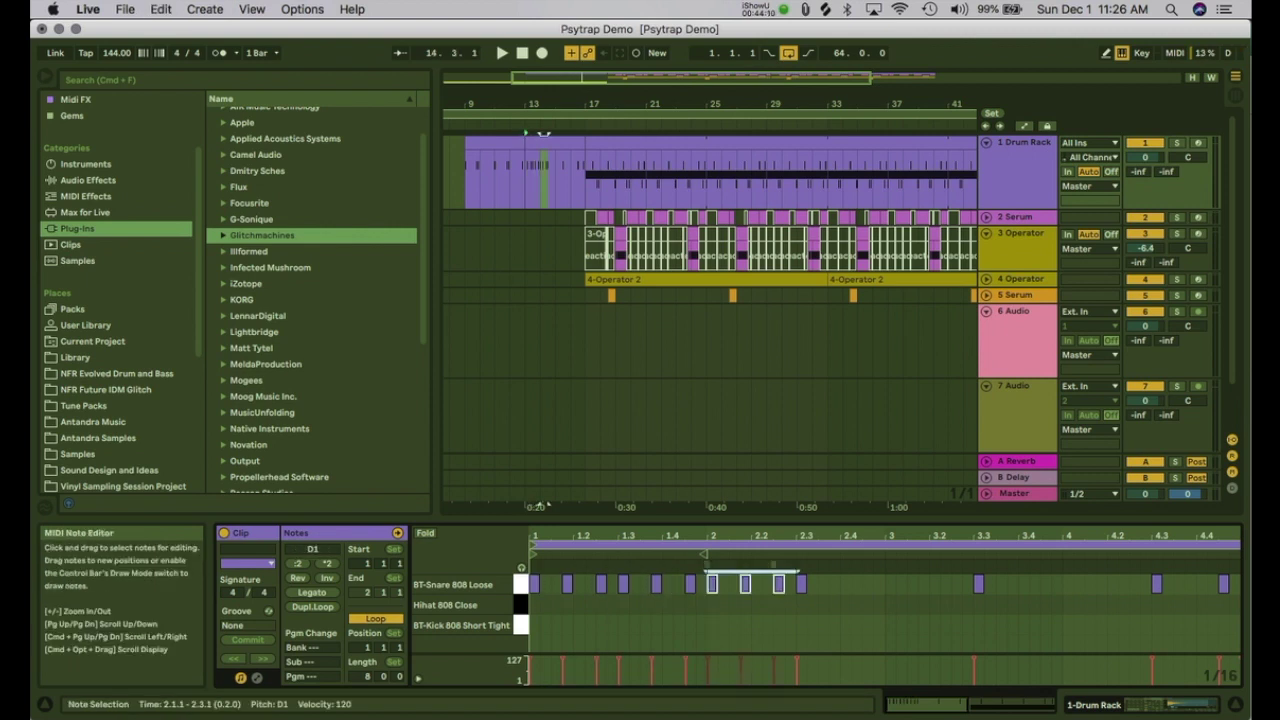
{"action": "key", "text": "super+d"}
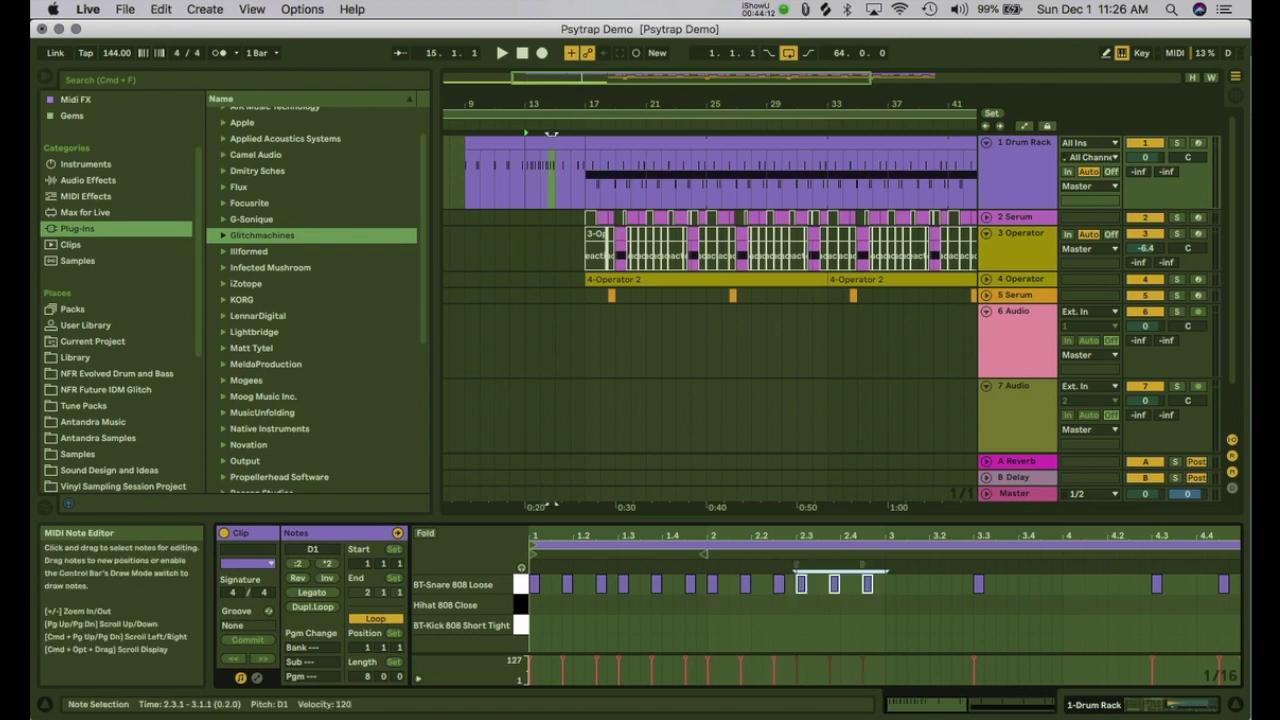
{"action": "key", "text": "super+d"}
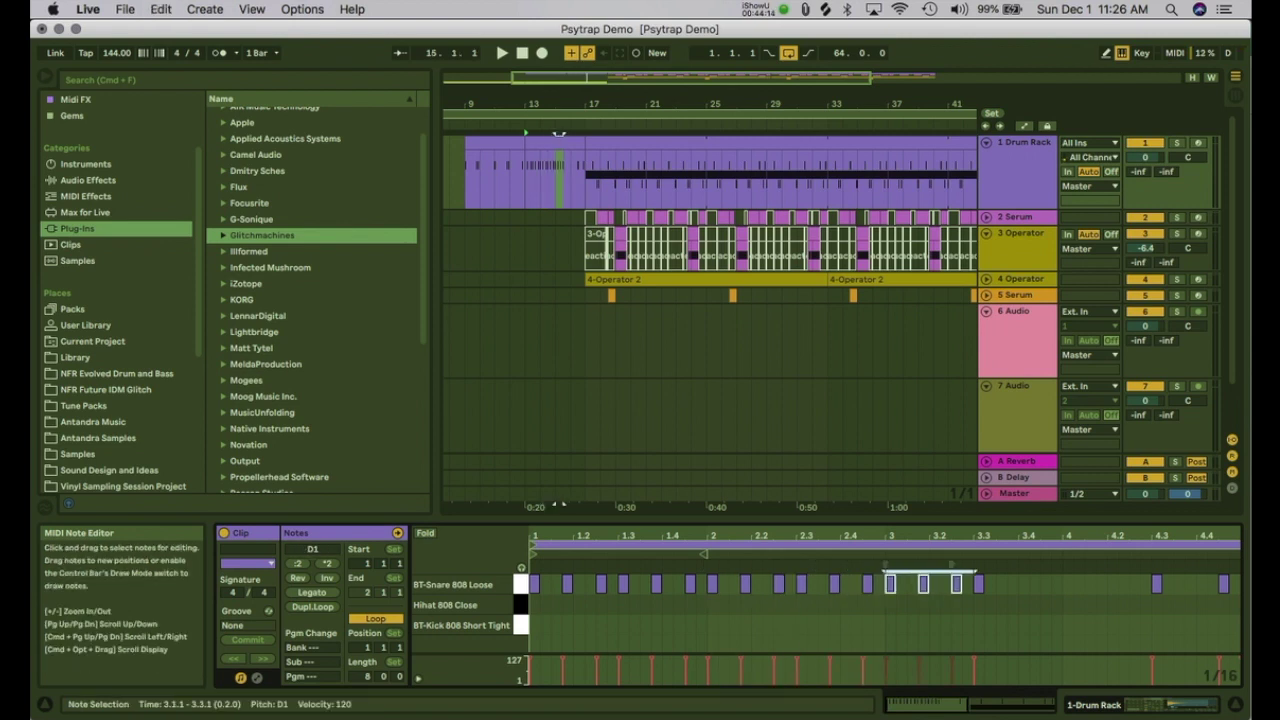
Step: Space the snare hits at eighth notes from 3.1 to the clip's end, with sixteenth notes between 3.3 and 4.1
{"action": "left_click_drag", "start_coordinate": [923, 584], "coordinate": [912, 584]}
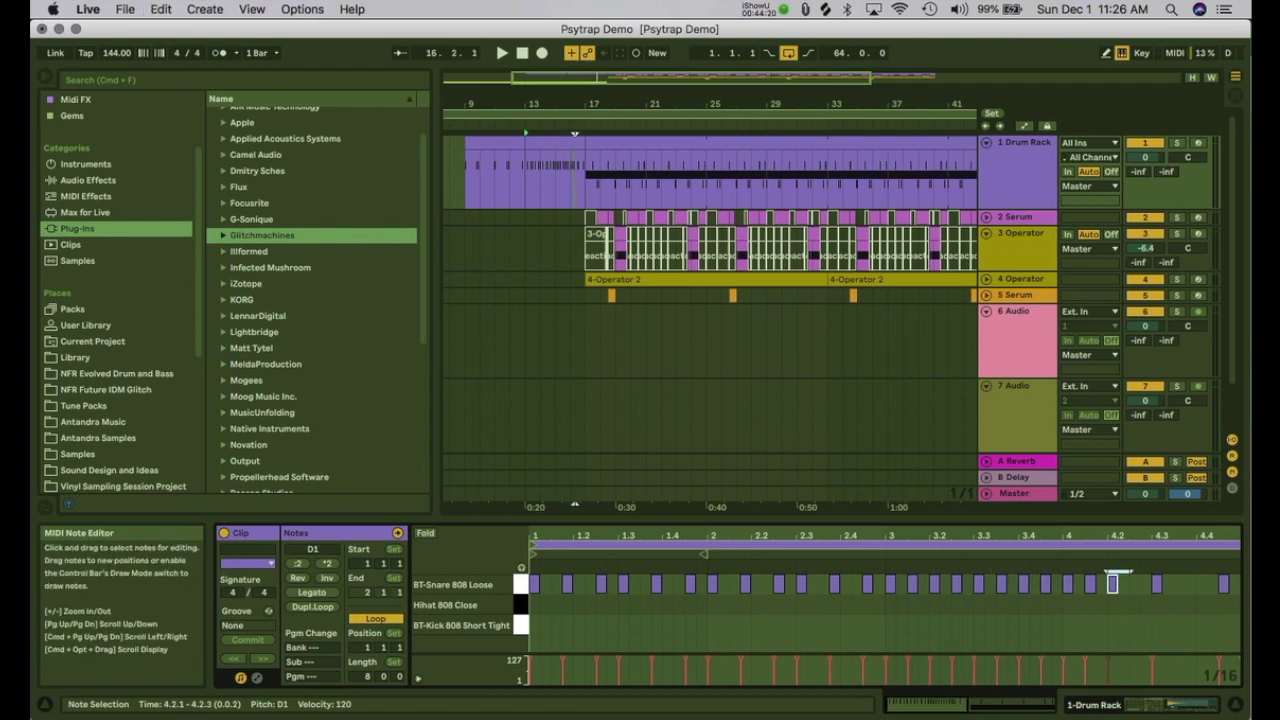
{"action": "left_click", "coordinate": [1073, 584]}
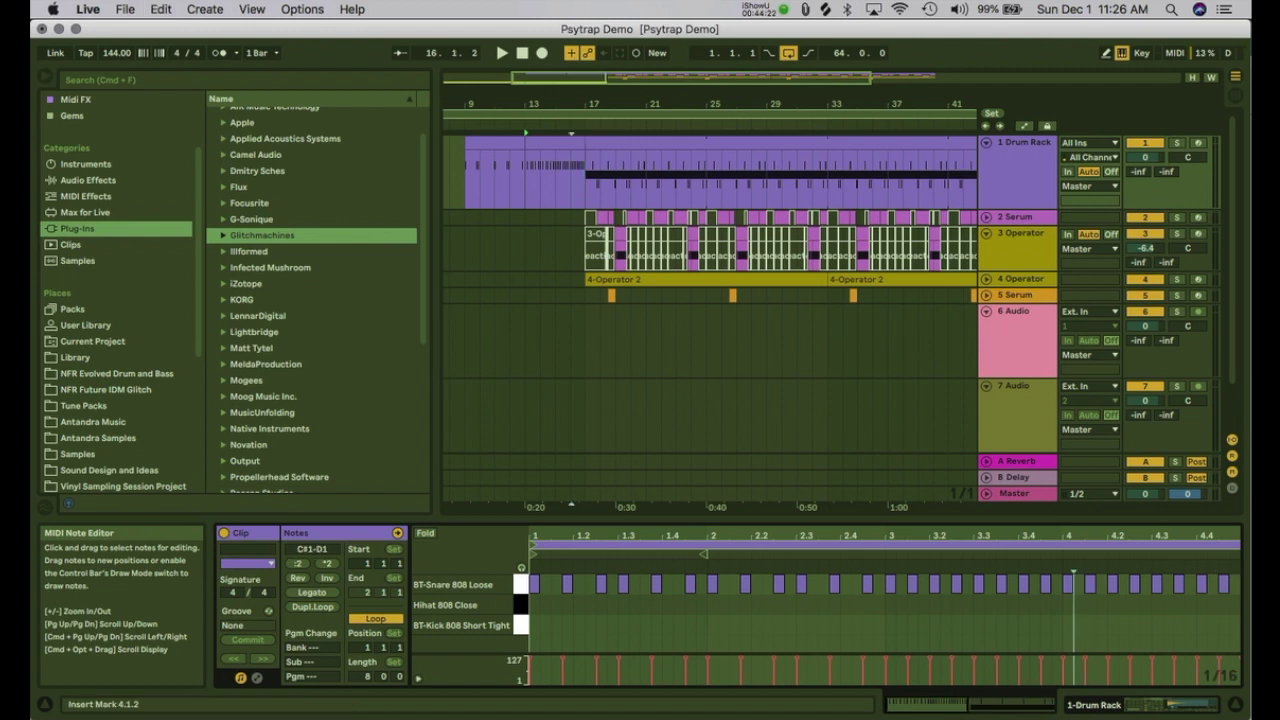
{"action": "left_click_drag", "start_coordinate": [1073, 584], "coordinate": [988, 584]}
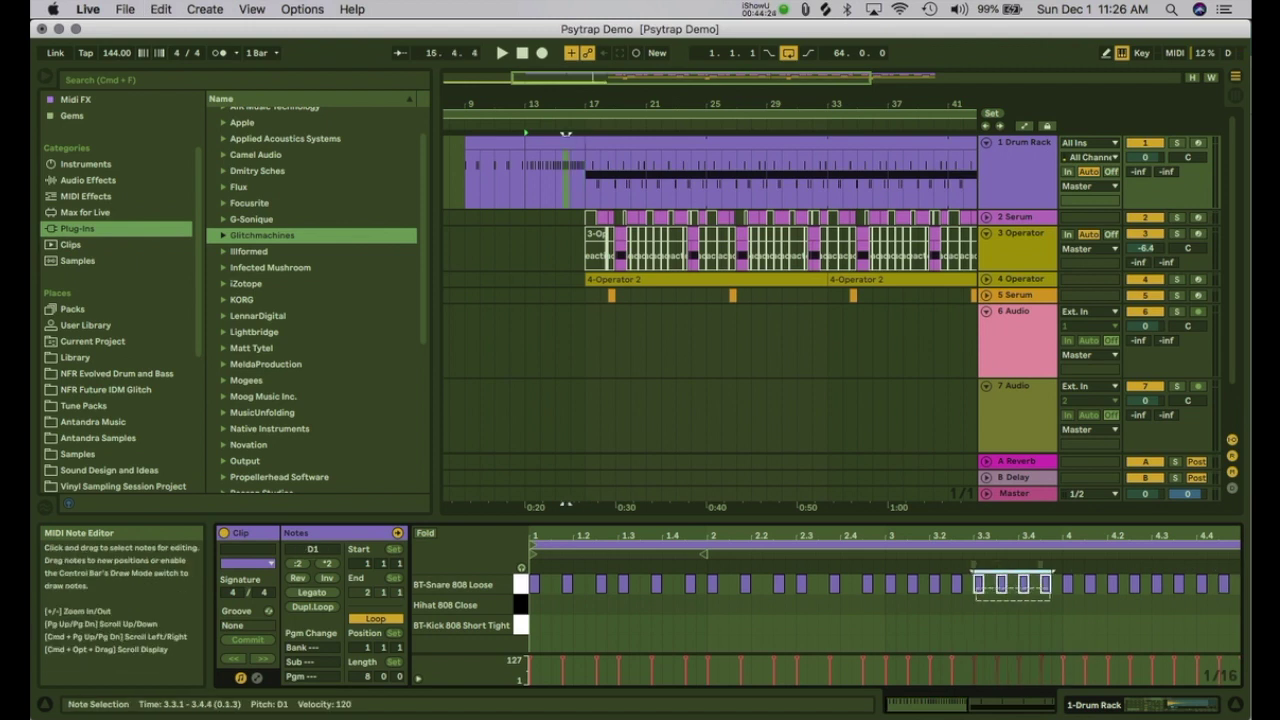
{"action": "left_click", "coordinate": [984, 605]}
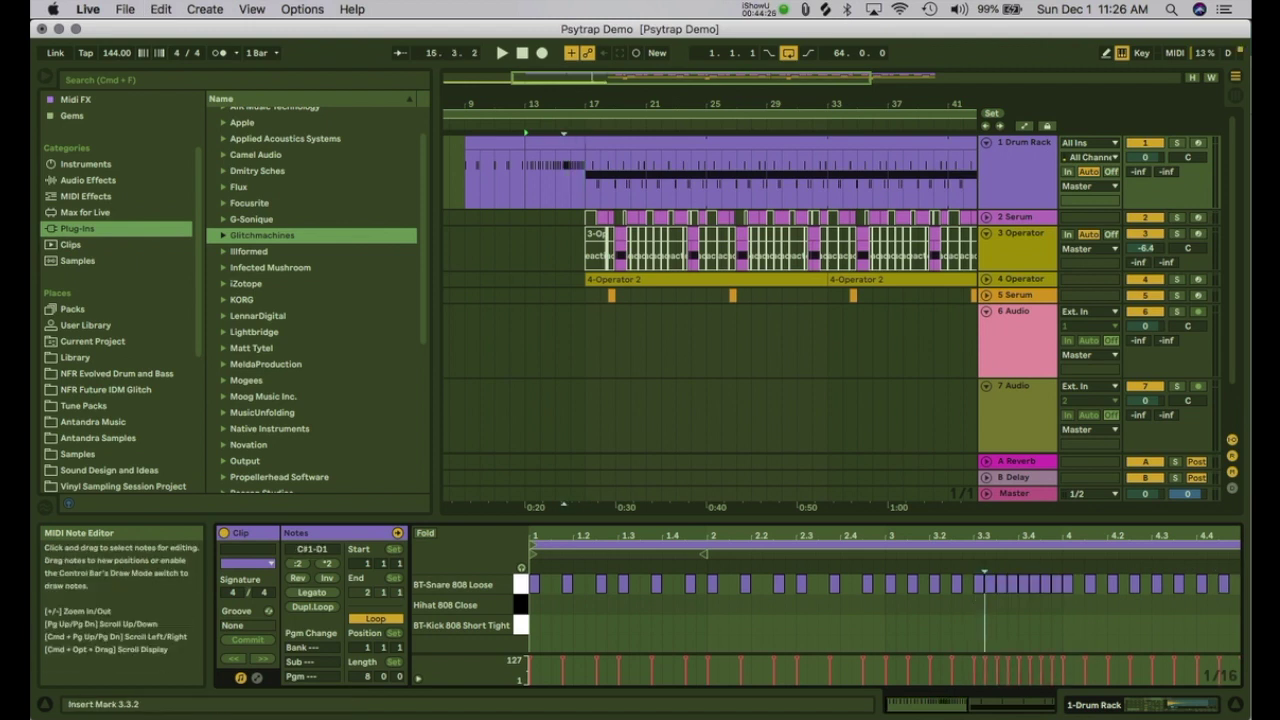
Step: Delete the snare notes after 4.3 in the clip
{"action": "left_click_drag", "start_coordinate": [1174, 604], "coordinate": [1238, 576]}
{"action": "key", "text": "Delete"}
{"action": "double_click", "coordinate": [1157, 584]}
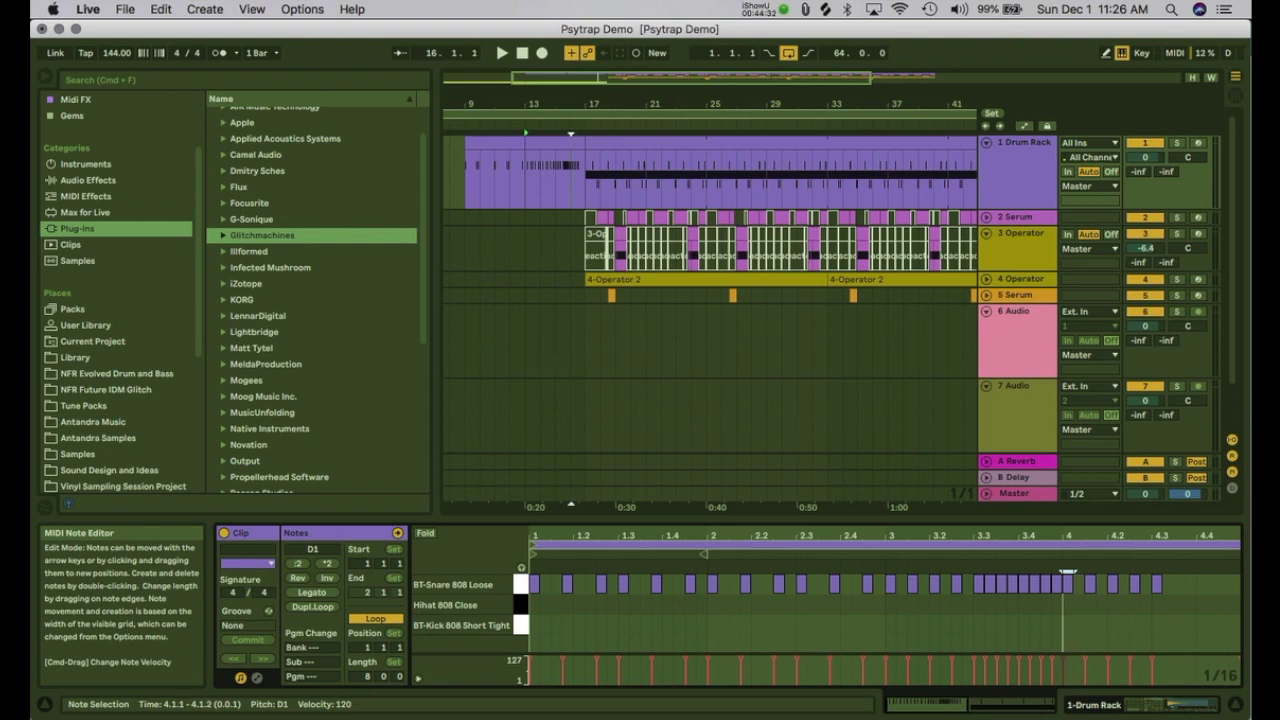
Step: Shorten the snare hit at 4.1.1 and duplicate it repeatedly up to 4.2
{"action": "left_click", "coordinate": [1067, 544]}
{"action": "left_click_drag", "start_coordinate": [1067, 536], "coordinate": [1071, 584]}
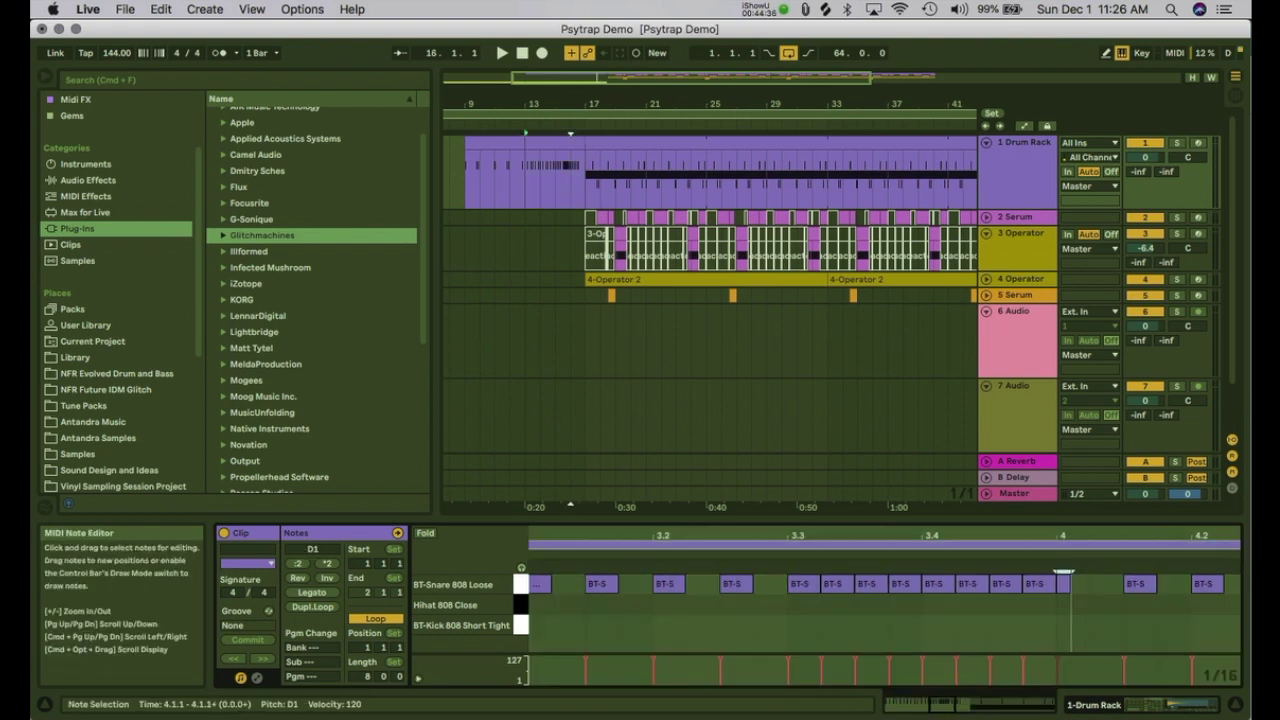
{"action": "key", "text": "super+d"}
{"action": "key", "text": "super+d"}
{"action": "key", "text": "super+d"}
{"action": "key", "text": "super+d"}
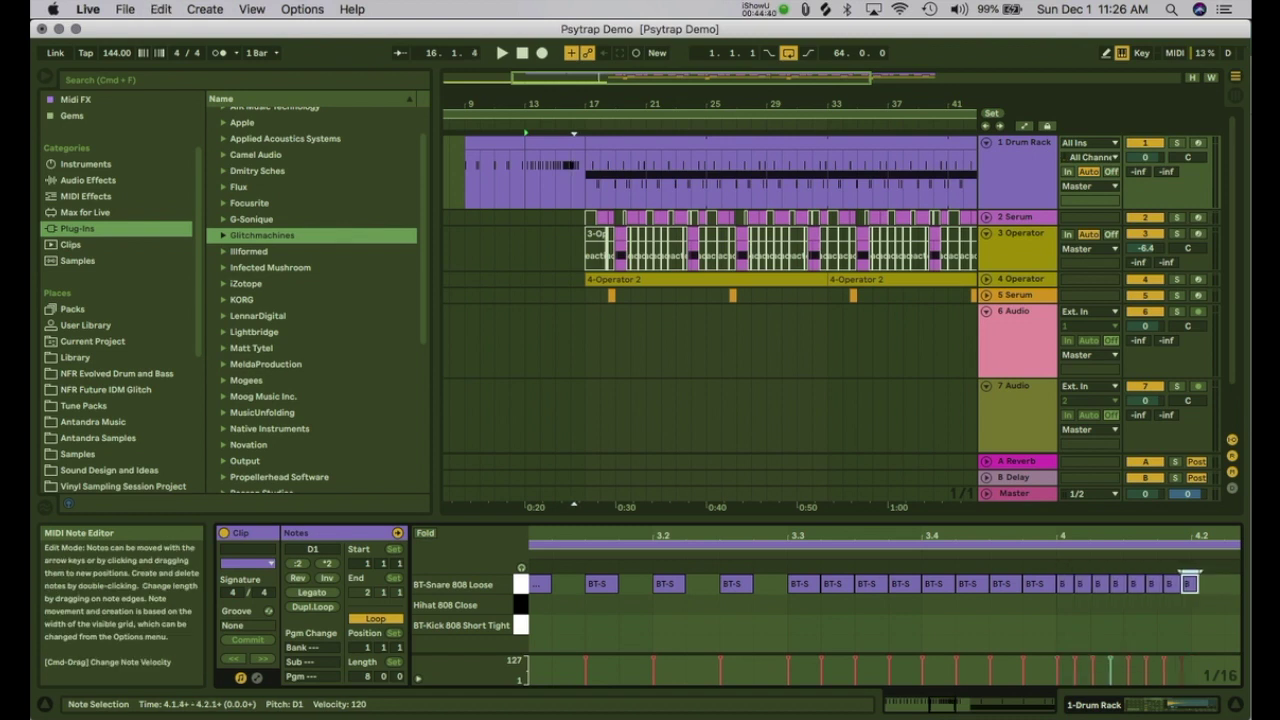
Step: Set the note grid to 1/32, align the short snare hits from 4.1 to it, and continue them up to 4.3
{"action": "right_click", "coordinate": [882, 608]}
{"action": "left_click", "coordinate": [981, 504]}
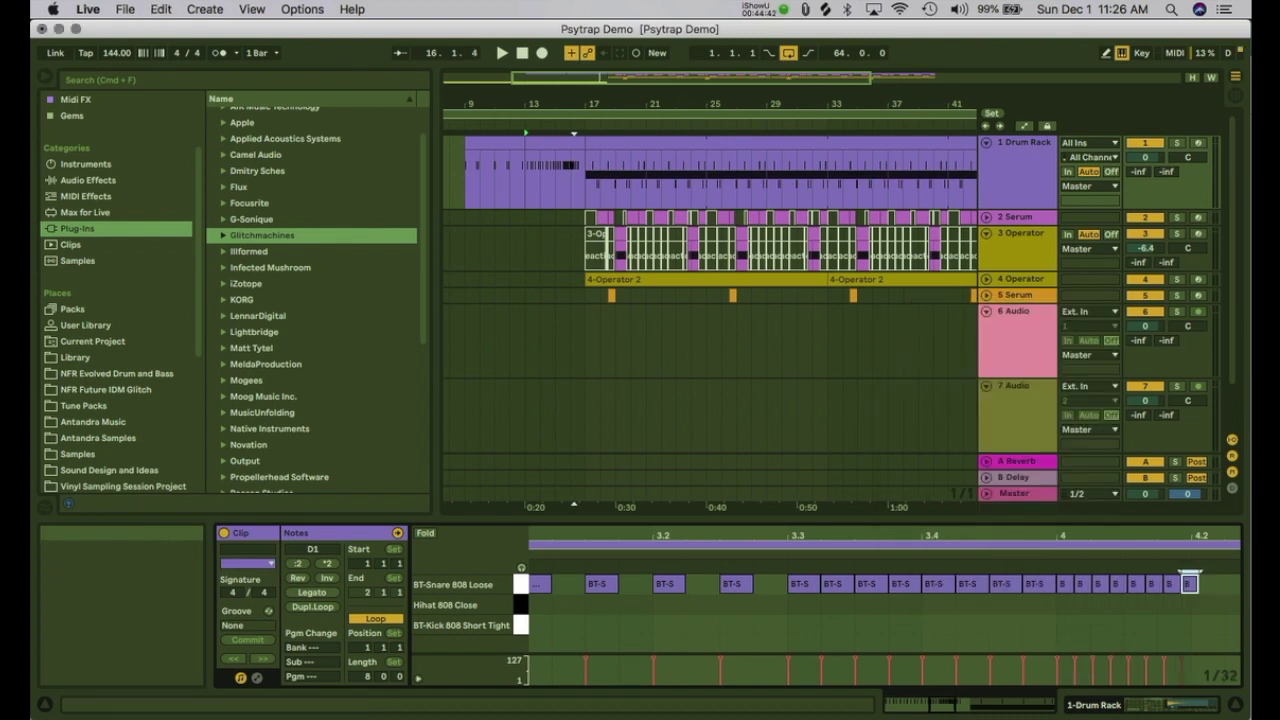
{"action": "left_click", "coordinate": [1057, 610]}
{"action": "left_click", "coordinate": [1064, 584]}
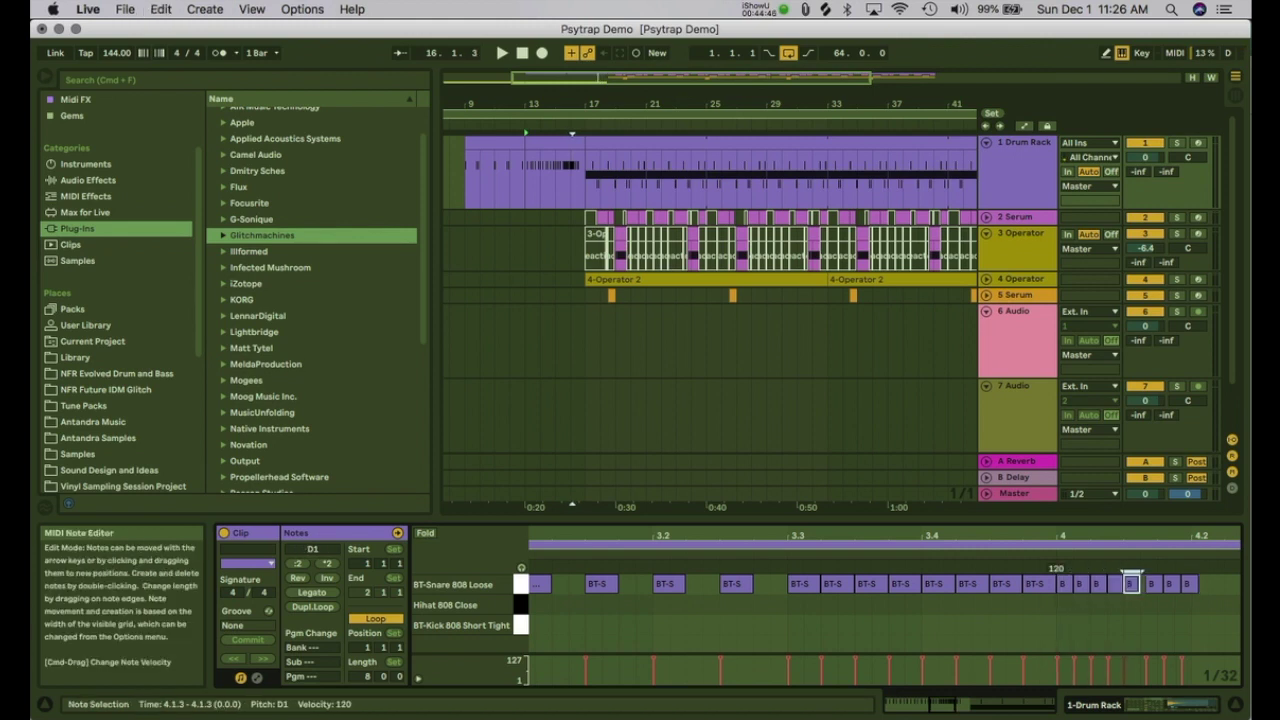
{"action": "scroll", "coordinate": [1150, 590], "scroll_direction": "right", "scroll_amount": 3}
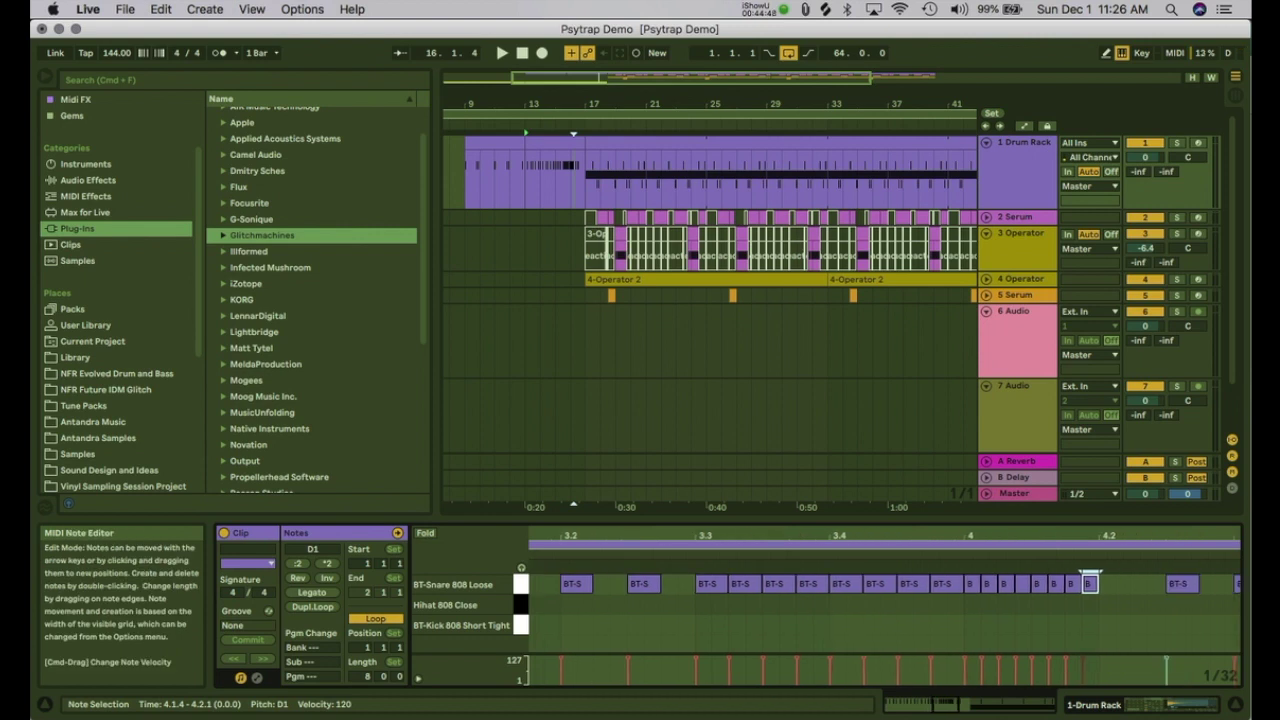
{"action": "key", "text": "Right"}
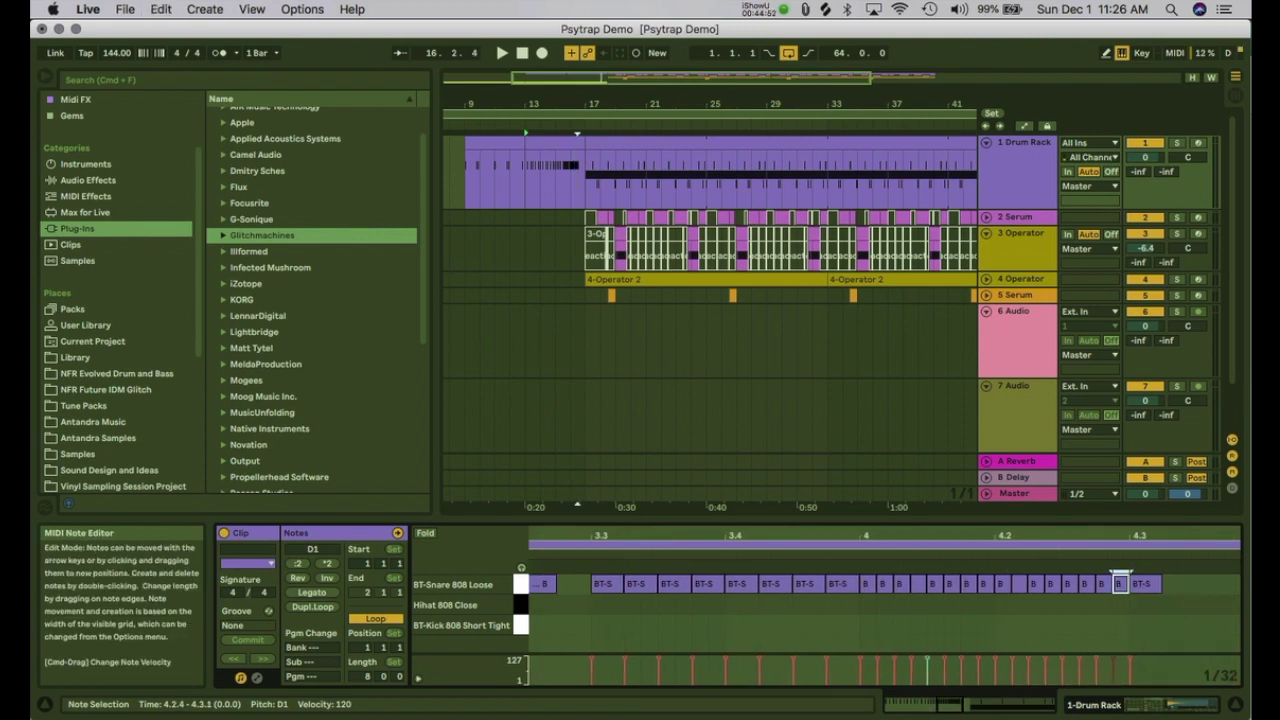
Step: Delete the short snare hits from 4.1.3 to 4.2 and 4.2.3 to 4.3, and select the snare note at 4.3.1
{"action": "left_click_drag", "start_coordinate": [925, 570], "coordinate": [996, 596]}
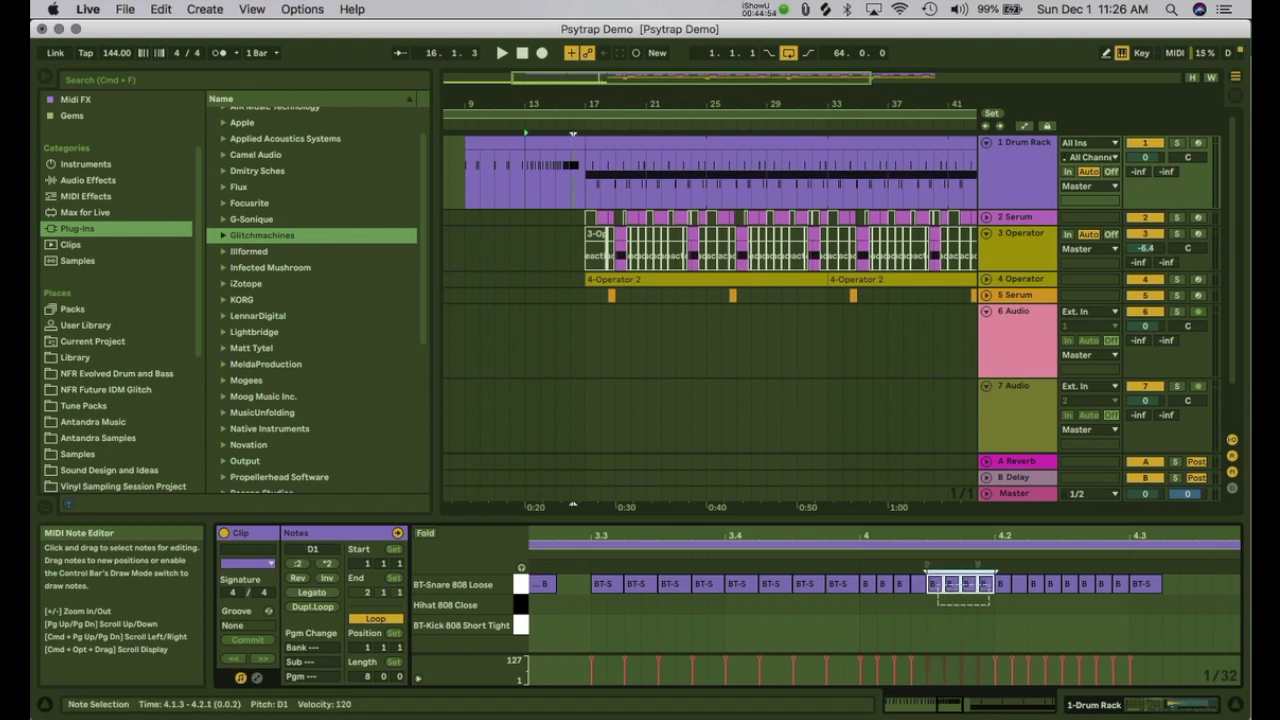
{"action": "key", "text": "Delete"}
{"action": "left_click_drag", "start_coordinate": [1058, 568], "coordinate": [1126, 596]}
{"action": "key", "text": "Delete"}
{"action": "left_click", "coordinate": [1145, 584]}
{"action": "scroll", "coordinate": [880, 600], "scroll_direction": "right", "scroll_amount": 3}
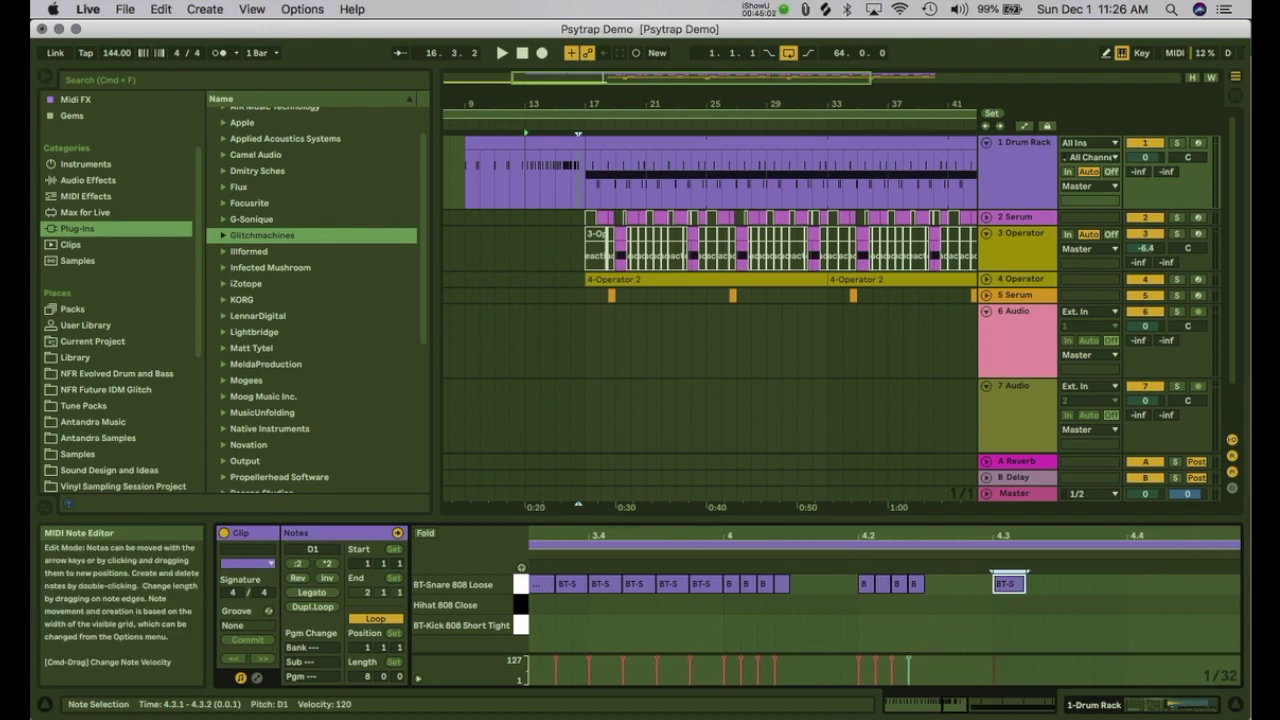
Step: Play the drum clip at bar 9 in context, and replay the arrangement from bar 13
{"action": "left_click", "coordinate": [499, 143]}
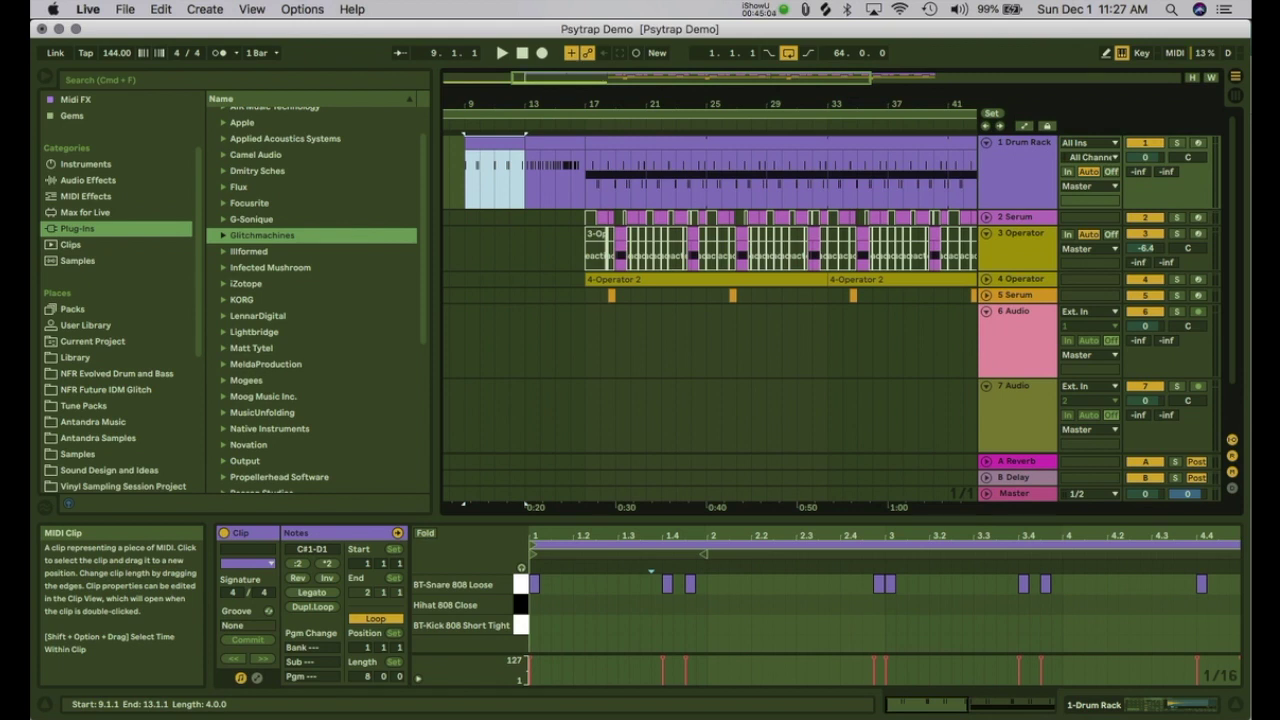
{"action": "key", "text": "space"}
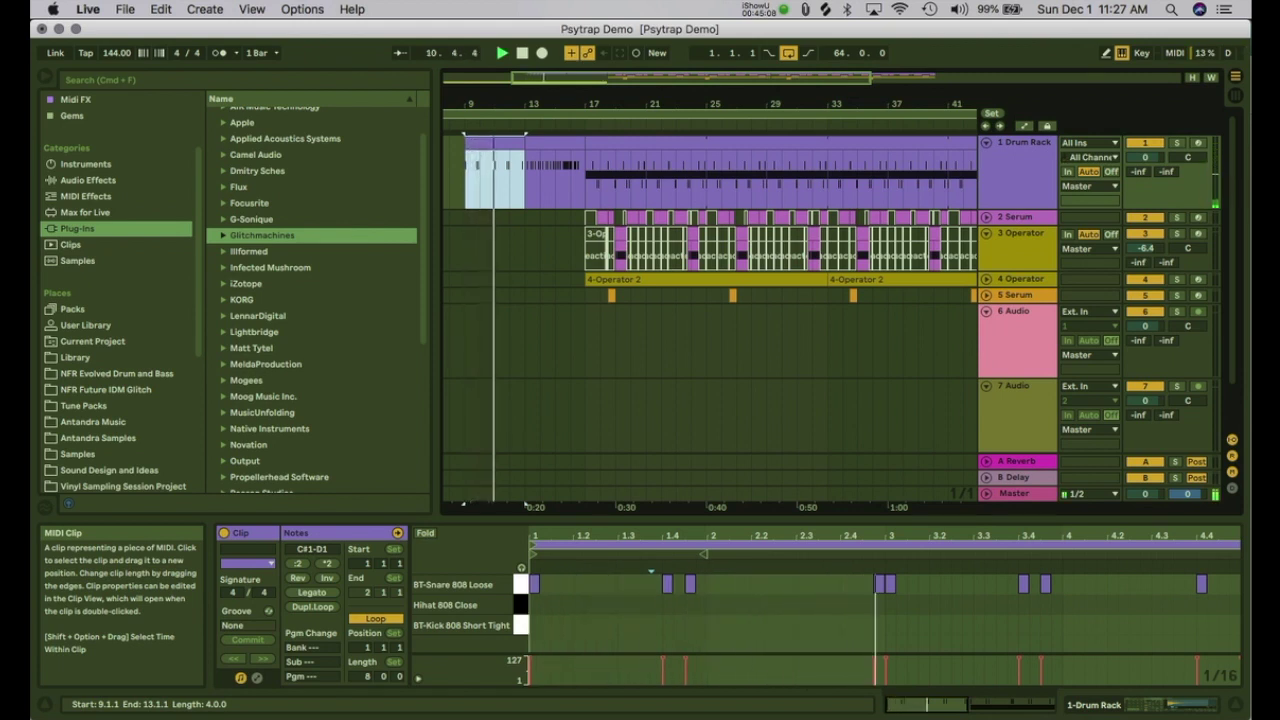
{"action": "left_click_drag", "start_coordinate": [504, 104], "coordinate": [504, 62]}
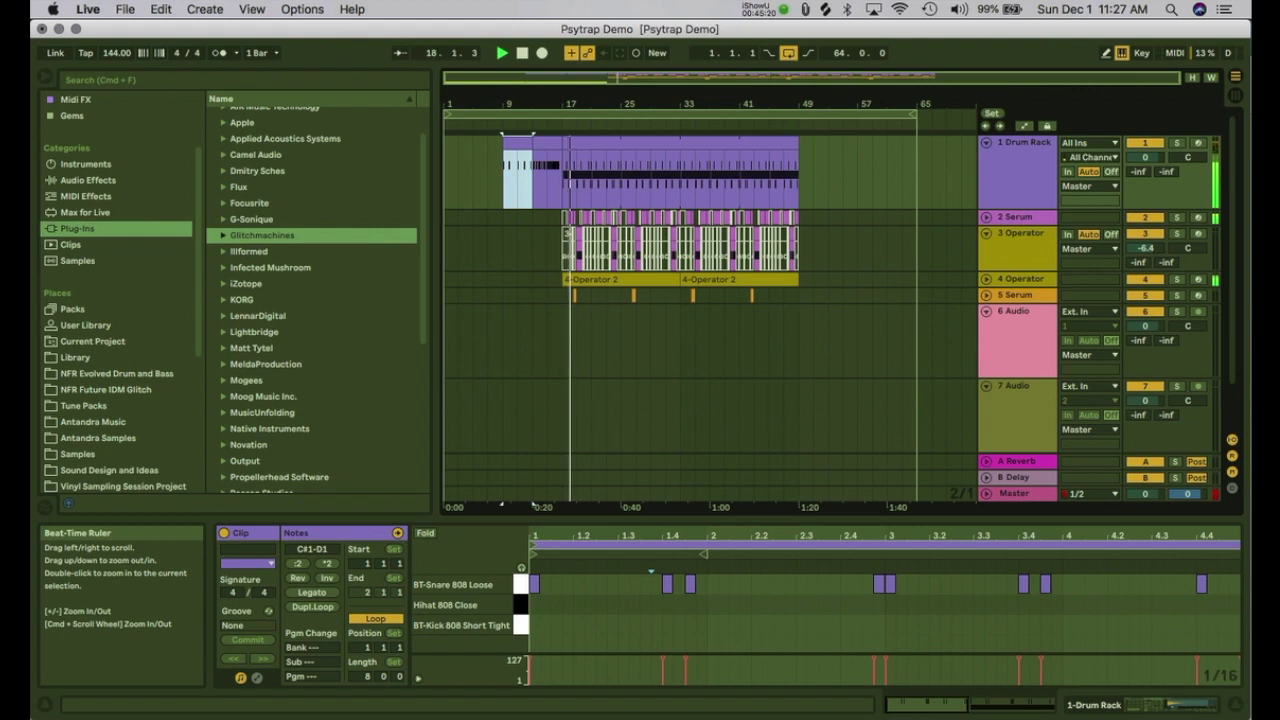
{"action": "double_click", "coordinate": [502, 505]}
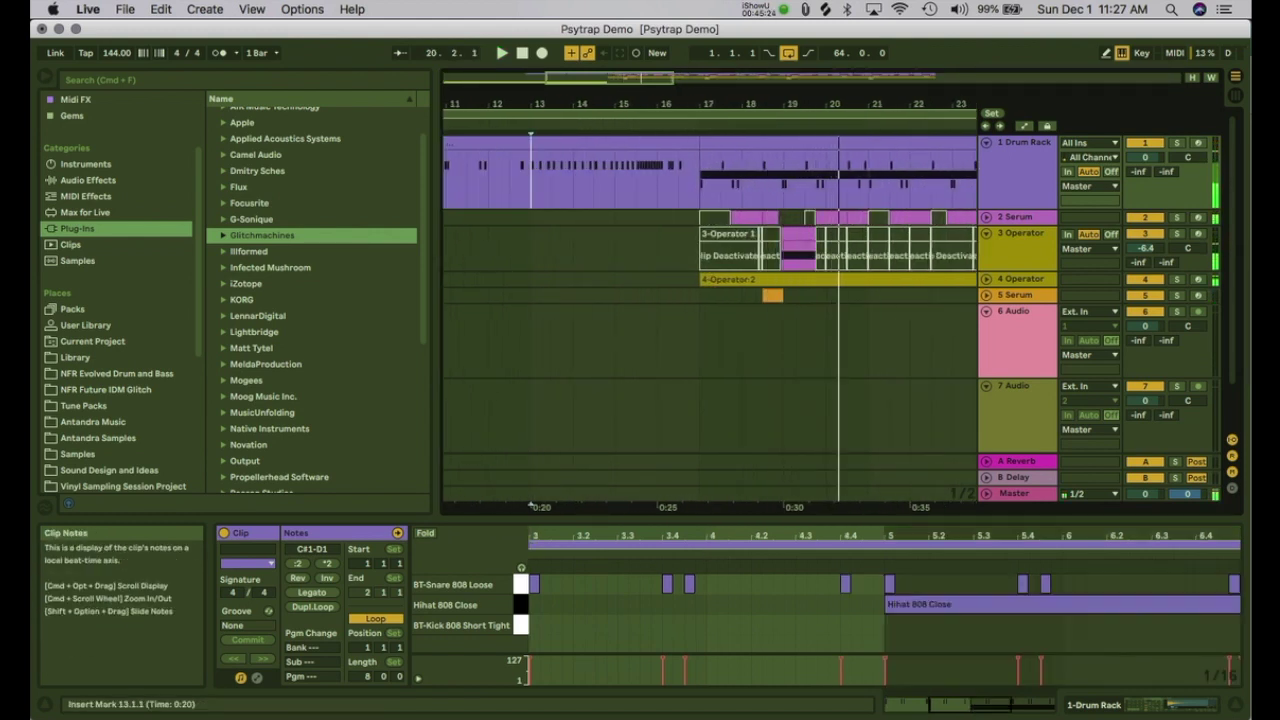
{"action": "key", "text": "space"}
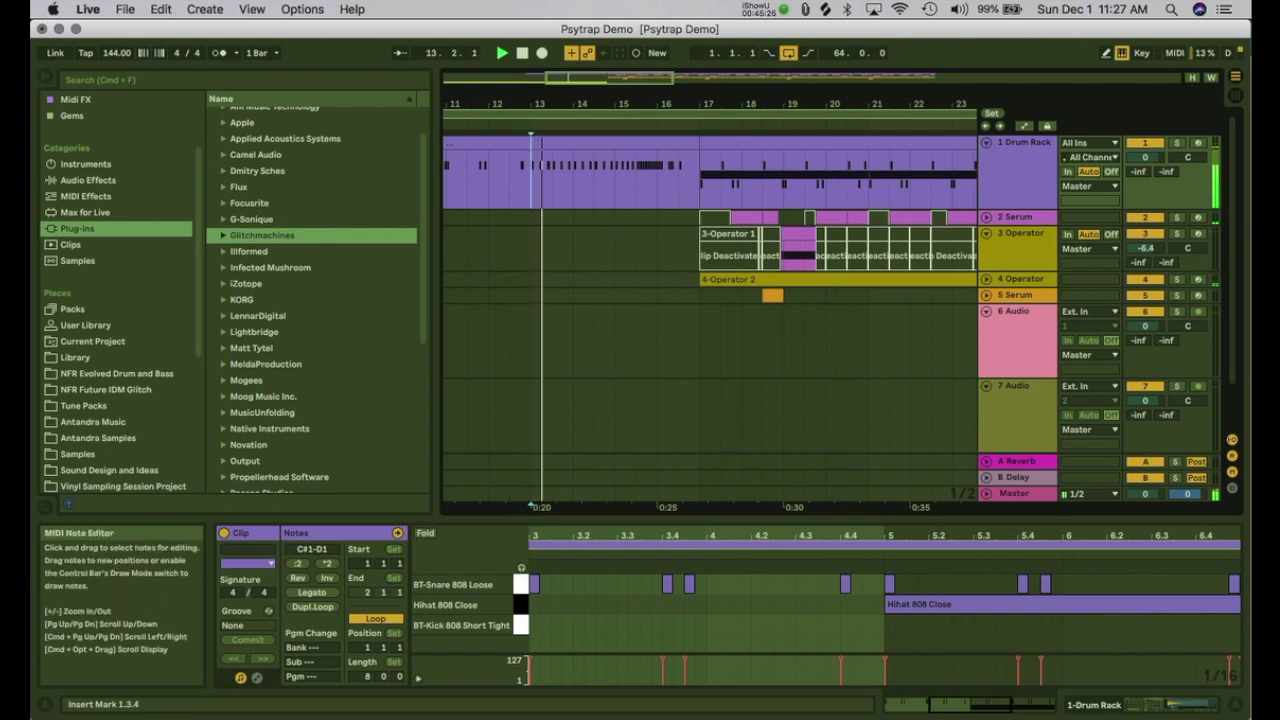
Step: In the bar 13 drum clip, delete the last snare at 4.3.1 and shift the fast snare roll half a bar later, starting at 4.1.1
{"action": "left_click", "coordinate": [590, 143]}
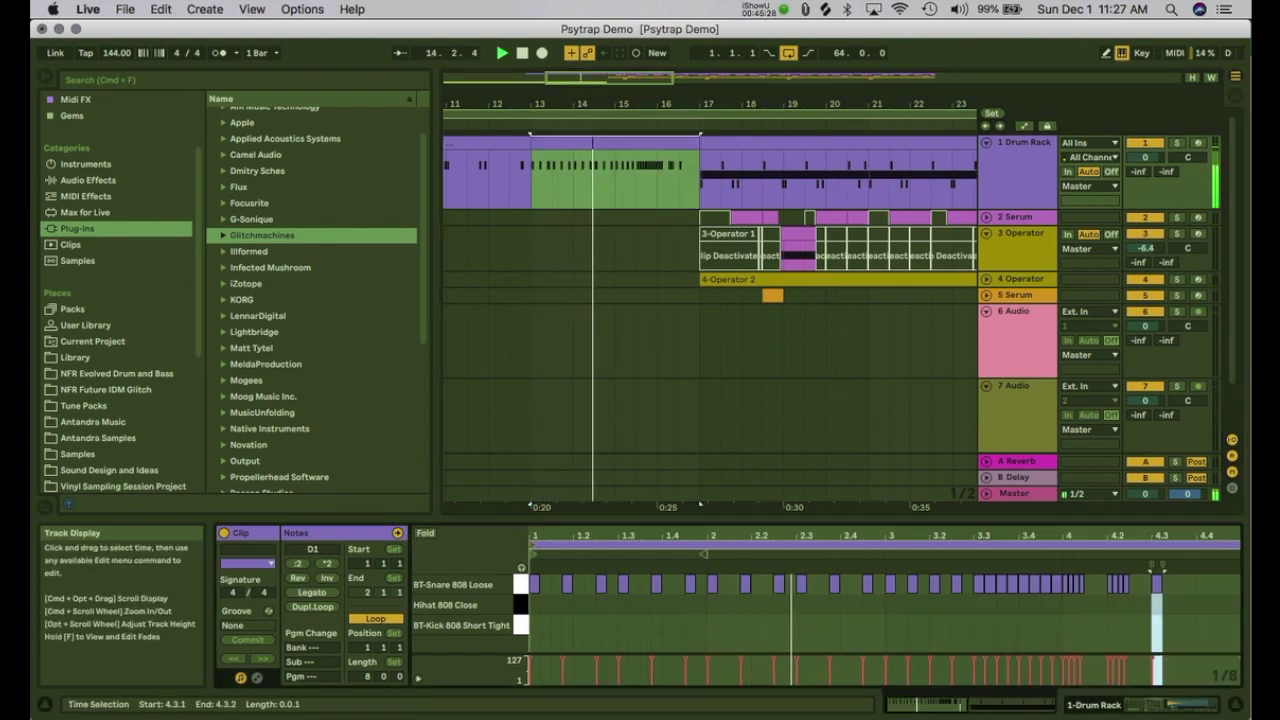
{"action": "left_click", "coordinate": [885, 612]}
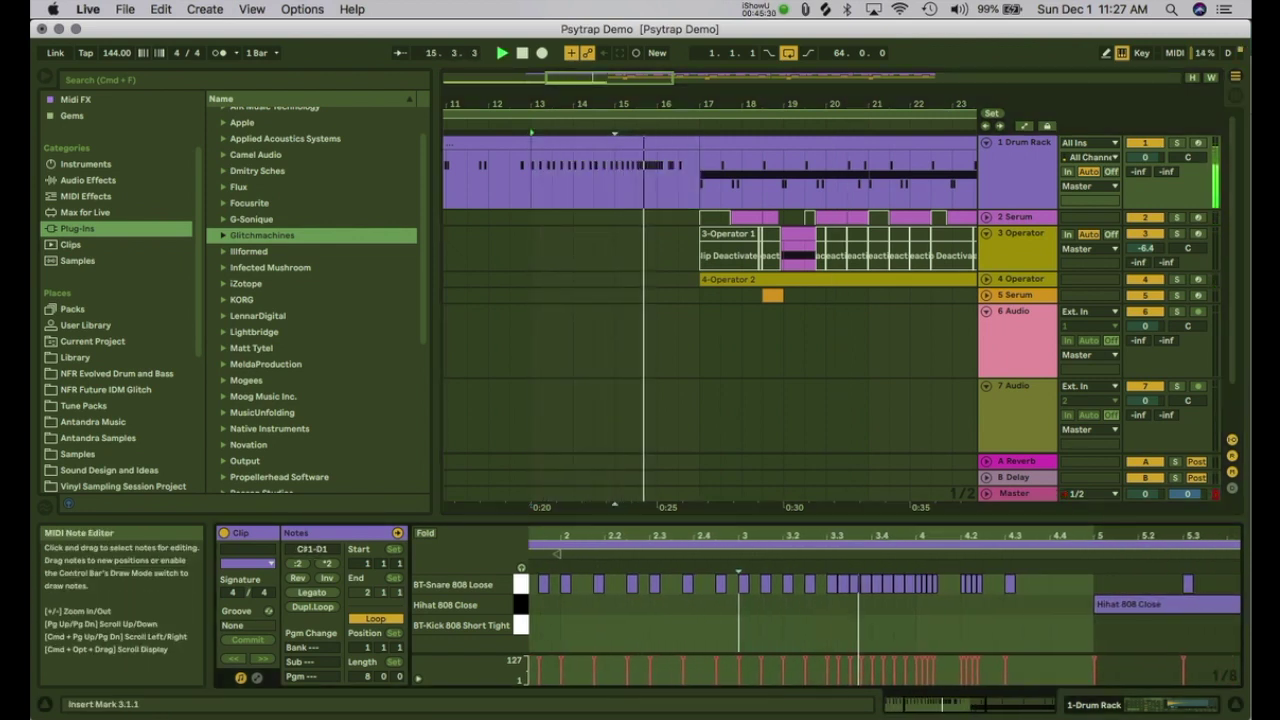
{"action": "left_click", "coordinate": [843, 584]}
{"action": "double_click", "coordinate": [1010, 584]}
{"action": "key", "text": "space"}
{"action": "mouse_move", "coordinate": [1004, 581]}
{"action": "left_mouse_down"}
{"action": "mouse_move", "coordinate": [922, 583]}
{"action": "mouse_move", "coordinate": [1015, 584]}
{"action": "left_mouse_up"}
{"action": "left_click", "coordinate": [910, 584]}
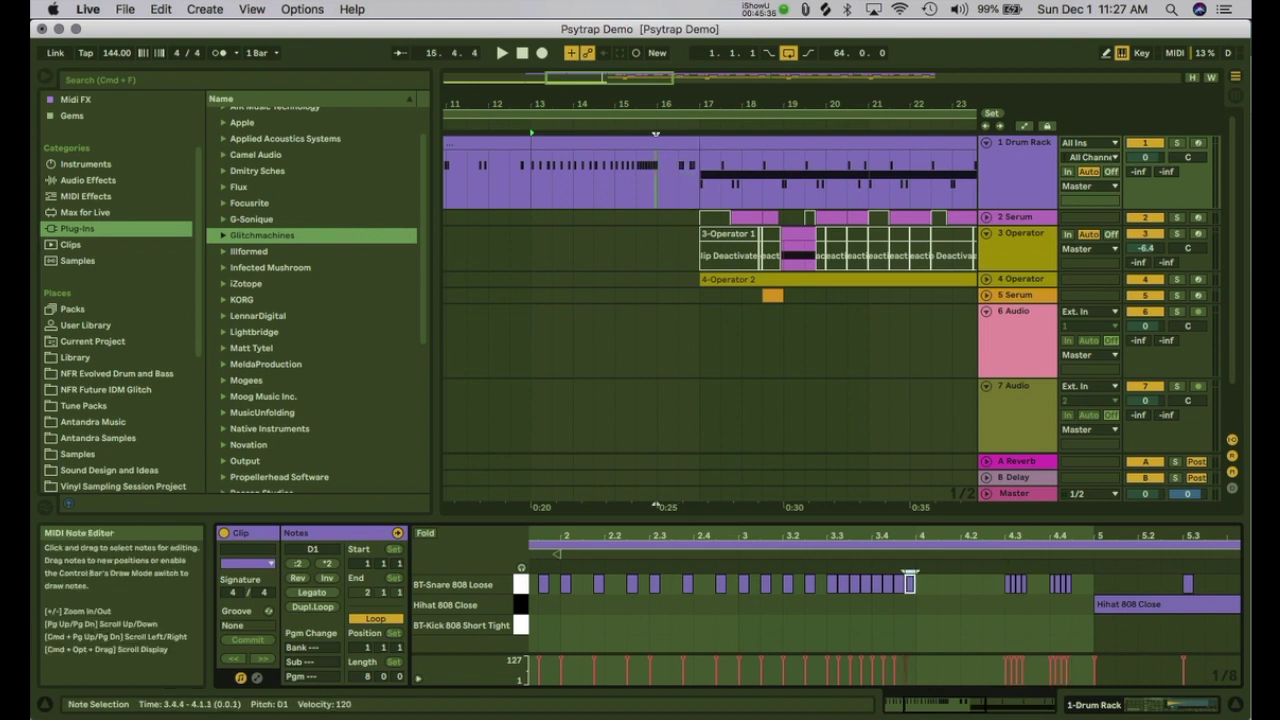
{"action": "mouse_move", "coordinate": [895, 586]}
{"action": "left_mouse_down"}
{"action": "mouse_move", "coordinate": [828, 586]}
{"action": "mouse_move", "coordinate": [901, 585]}
{"action": "left_mouse_up"}
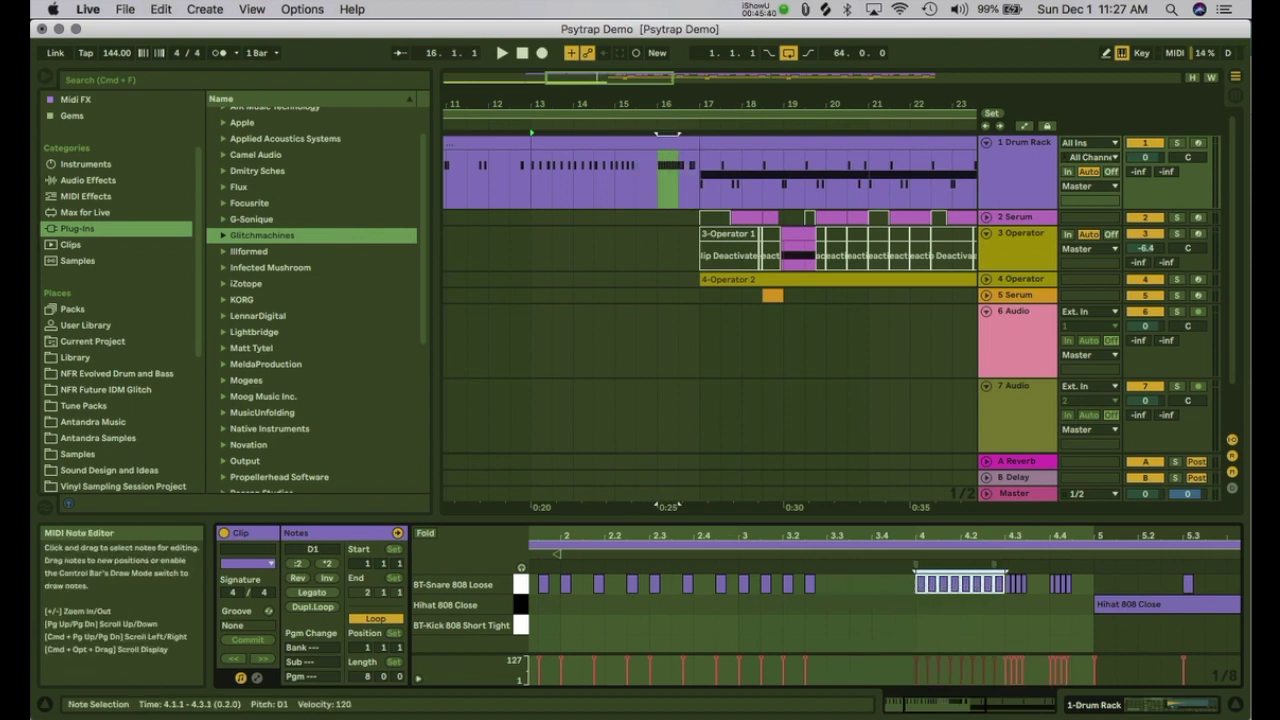
Step: Duplicate the four snare notes between 3.1.1 and 3.3.1 to fill the second half of bar 3, and play from there
{"action": "left_click", "coordinate": [828, 592]}
{"action": "left_click_drag", "start_coordinate": [820, 580], "coordinate": [730, 583]}
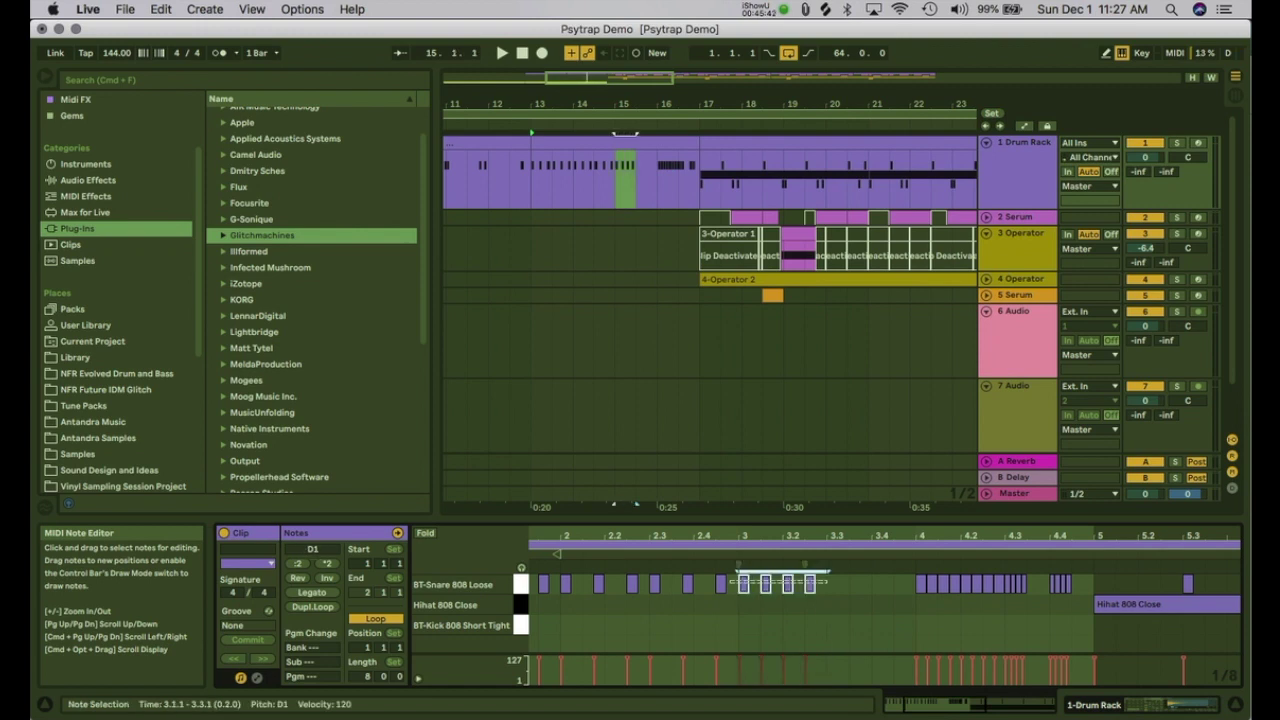
{"action": "key", "text": "super+d"}
{"action": "left_click", "coordinate": [828, 606]}
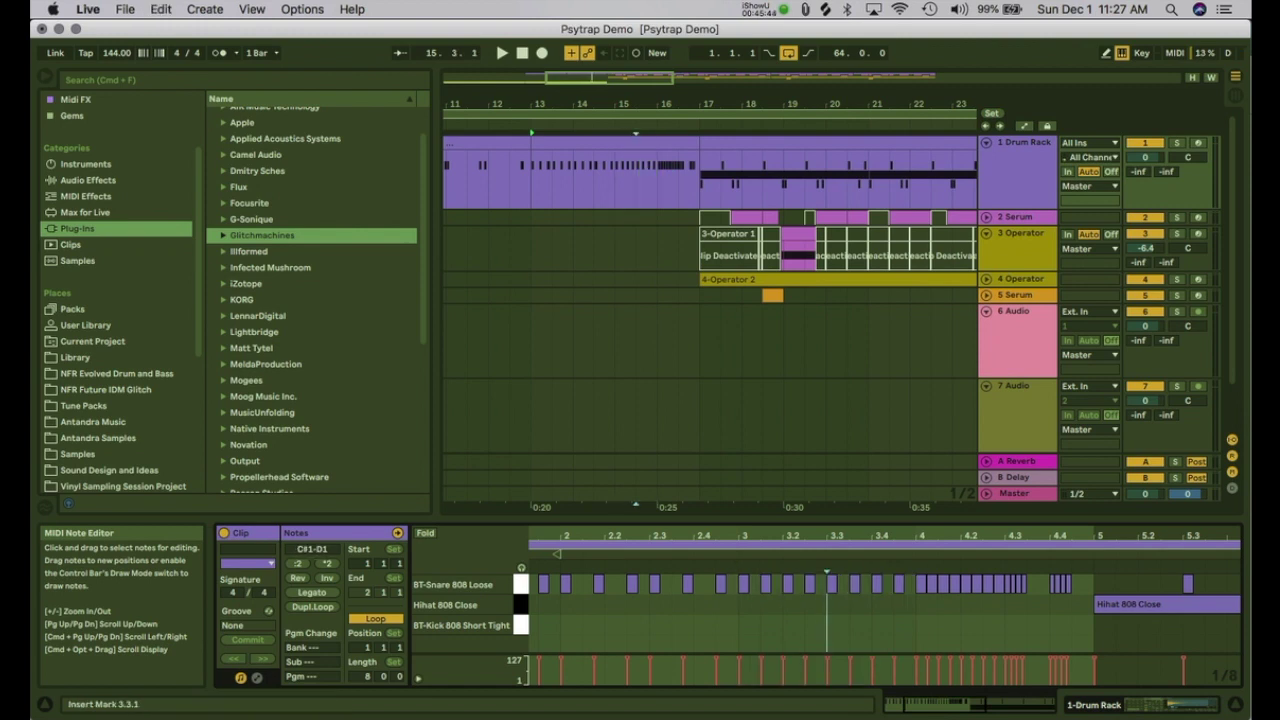
{"action": "key", "text": "space"}
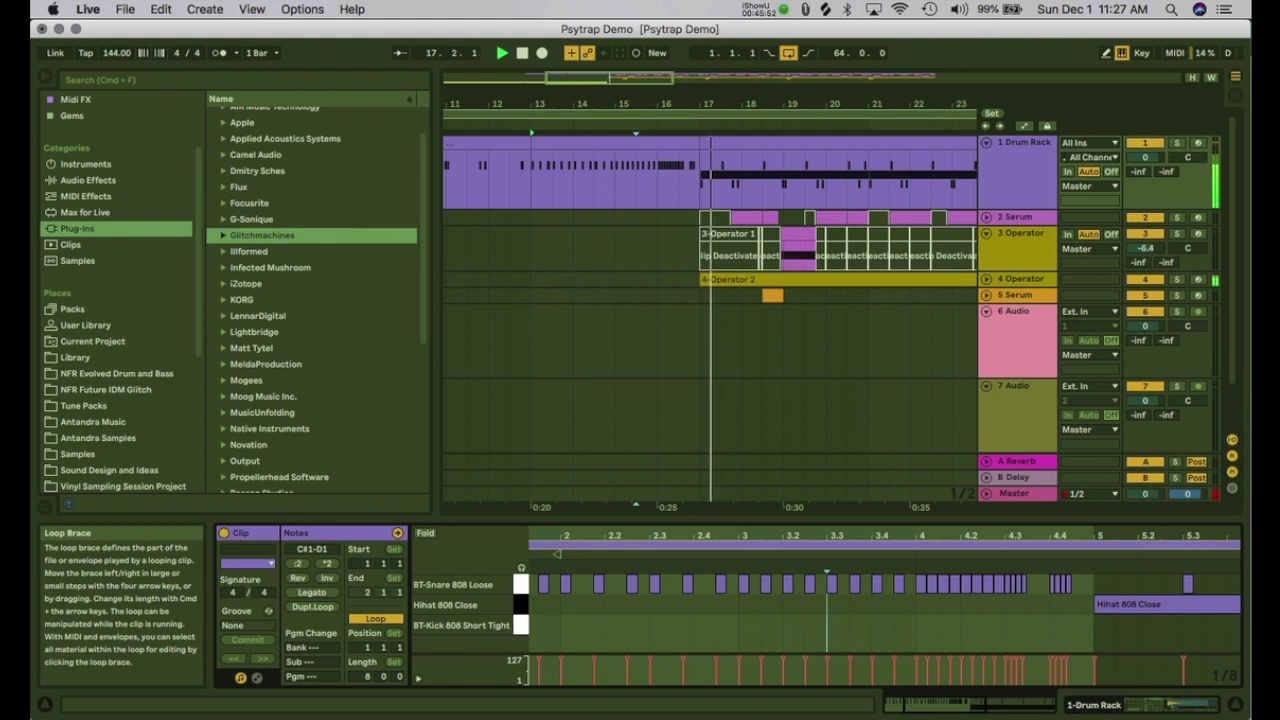
Step: Return the song position to the start and play the arrangement from bar 1
{"action": "left_click_drag", "start_coordinate": [647, 104], "coordinate": [672, 45]}
{"action": "scroll", "coordinate": [710, 320], "scroll_direction": "down", "scroll_amount": 3}
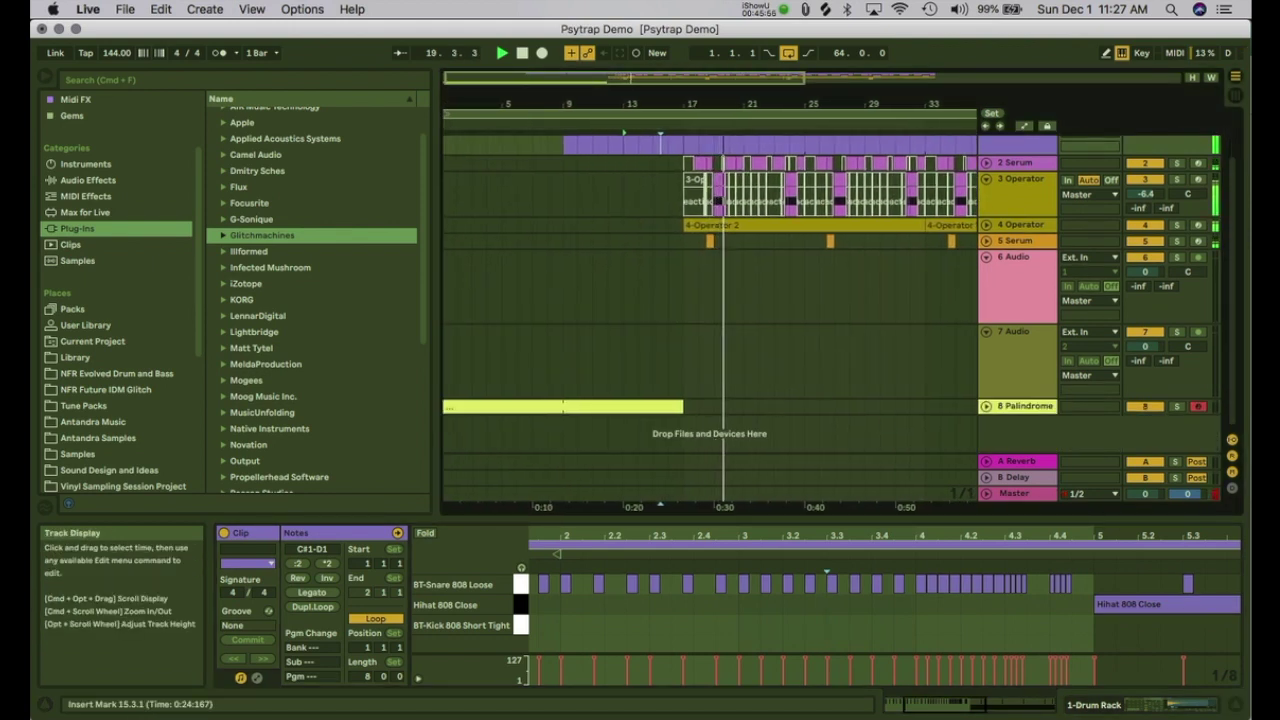
{"action": "left_click", "coordinate": [563, 360]}
{"action": "double_click", "coordinate": [522, 53]}
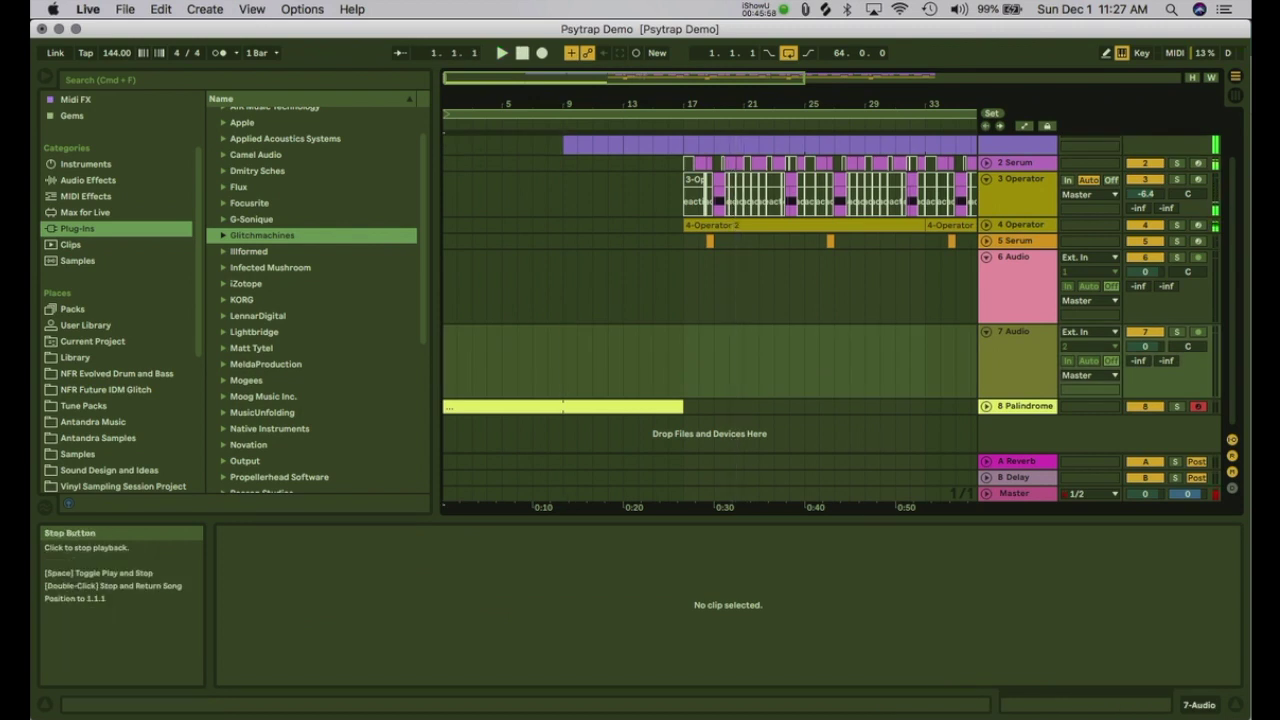
{"action": "left_click", "coordinate": [502, 53]}
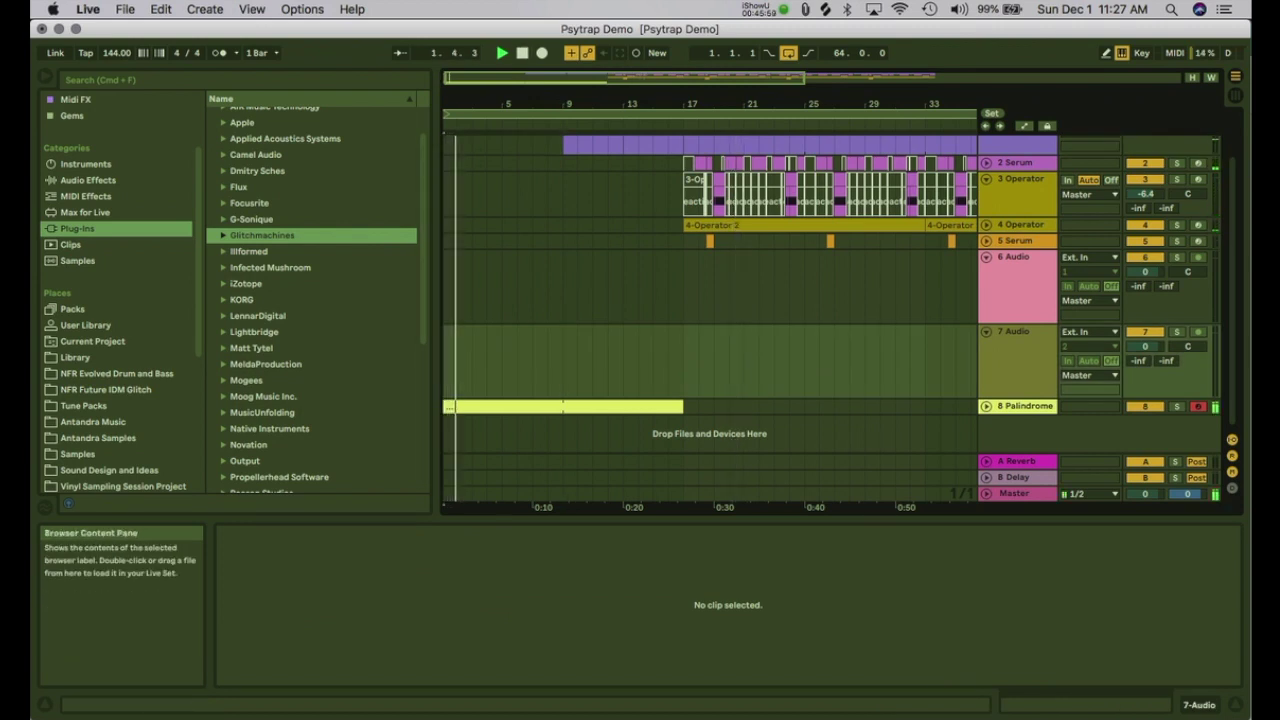
{"action": "left_click", "coordinate": [254, 331]}
{"action": "scroll", "coordinate": [312, 300], "scroll_direction": "down", "scroll_amount": 2}
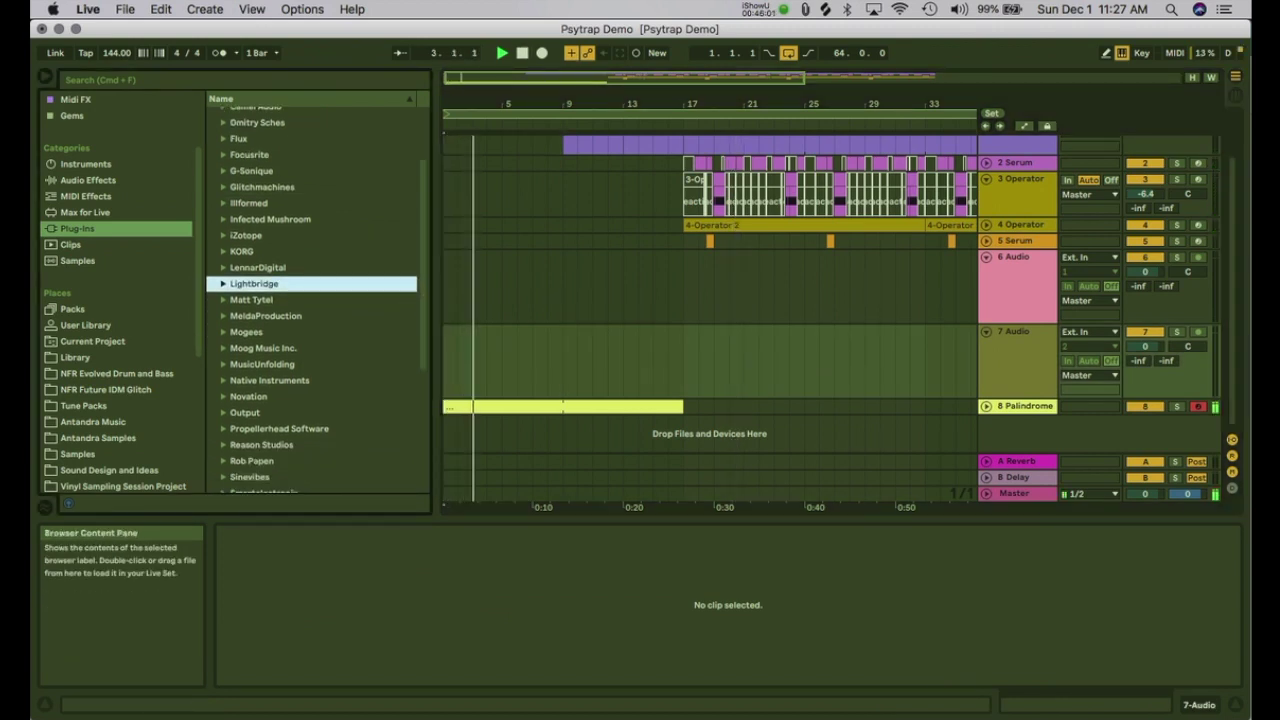
{"action": "scroll", "coordinate": [312, 300], "scroll_direction": "down", "scroll_amount": 2}
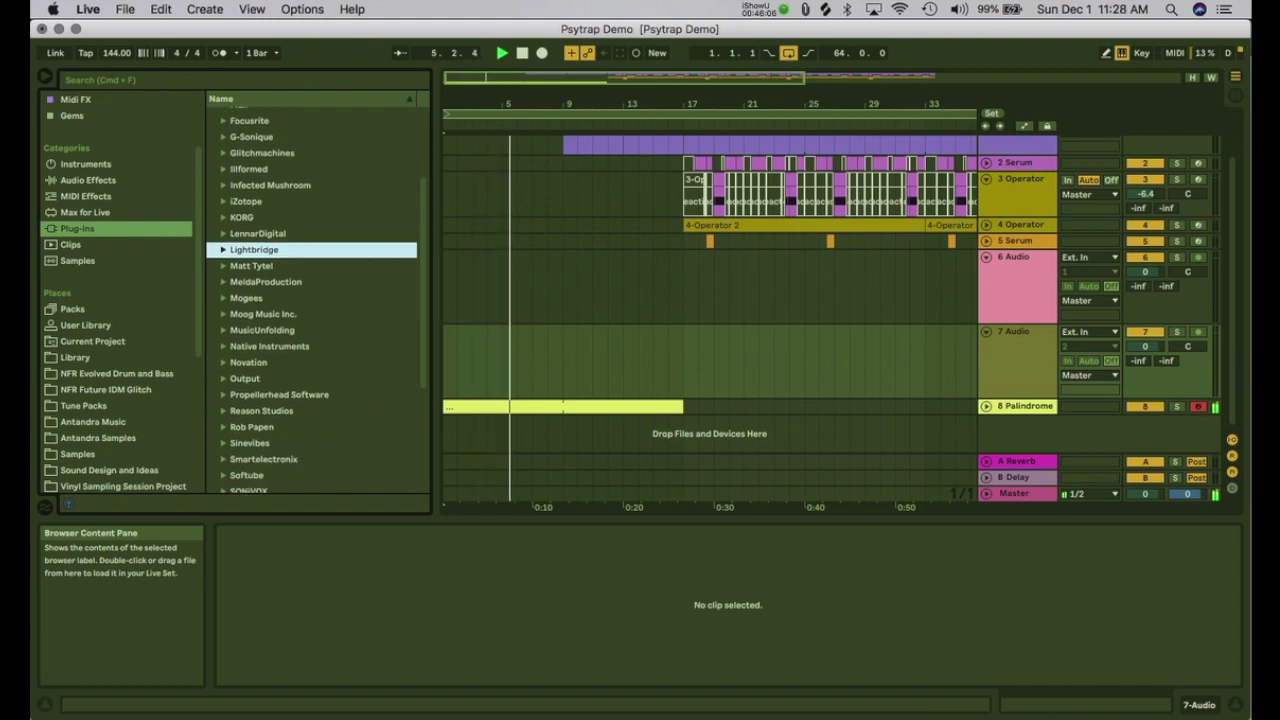
Step: Extend the first Serum clip's start back to bar 17 and play the drop's opening
{"action": "left_click_drag", "start_coordinate": [600, 104], "coordinate": [600, 58]}
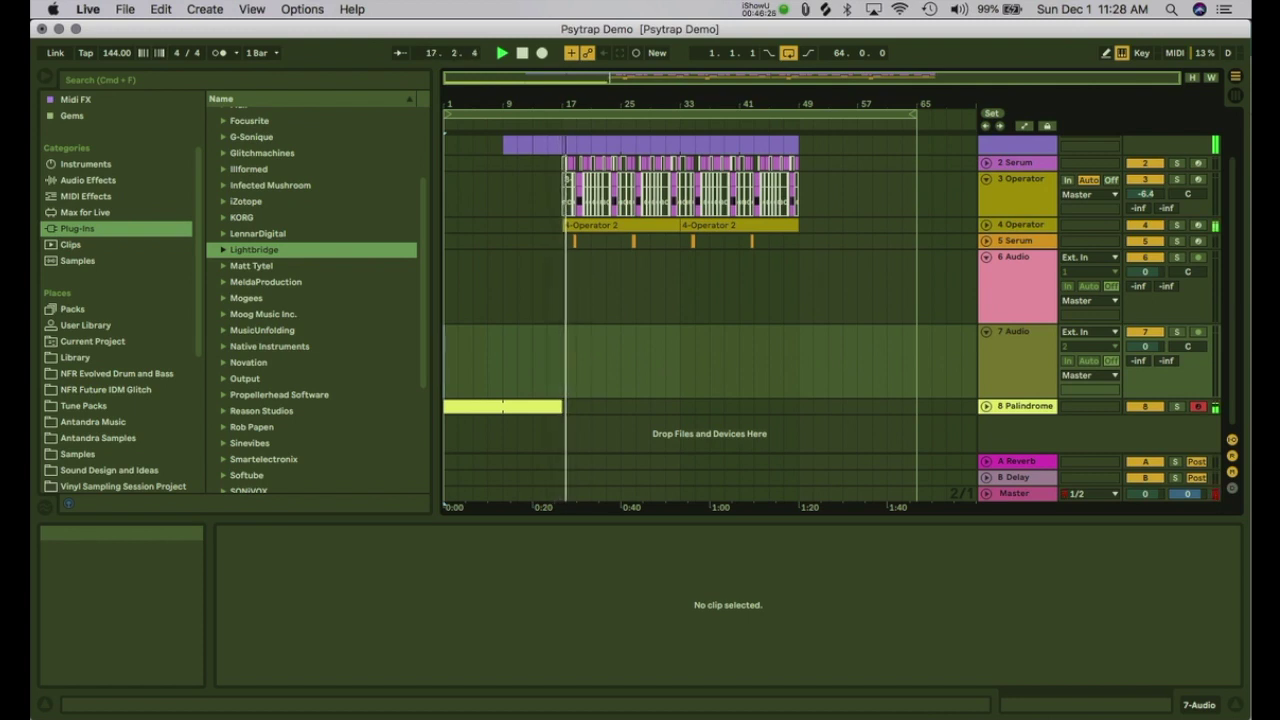
{"action": "left_click_drag", "start_coordinate": [566, 104], "coordinate": [569, 200]}
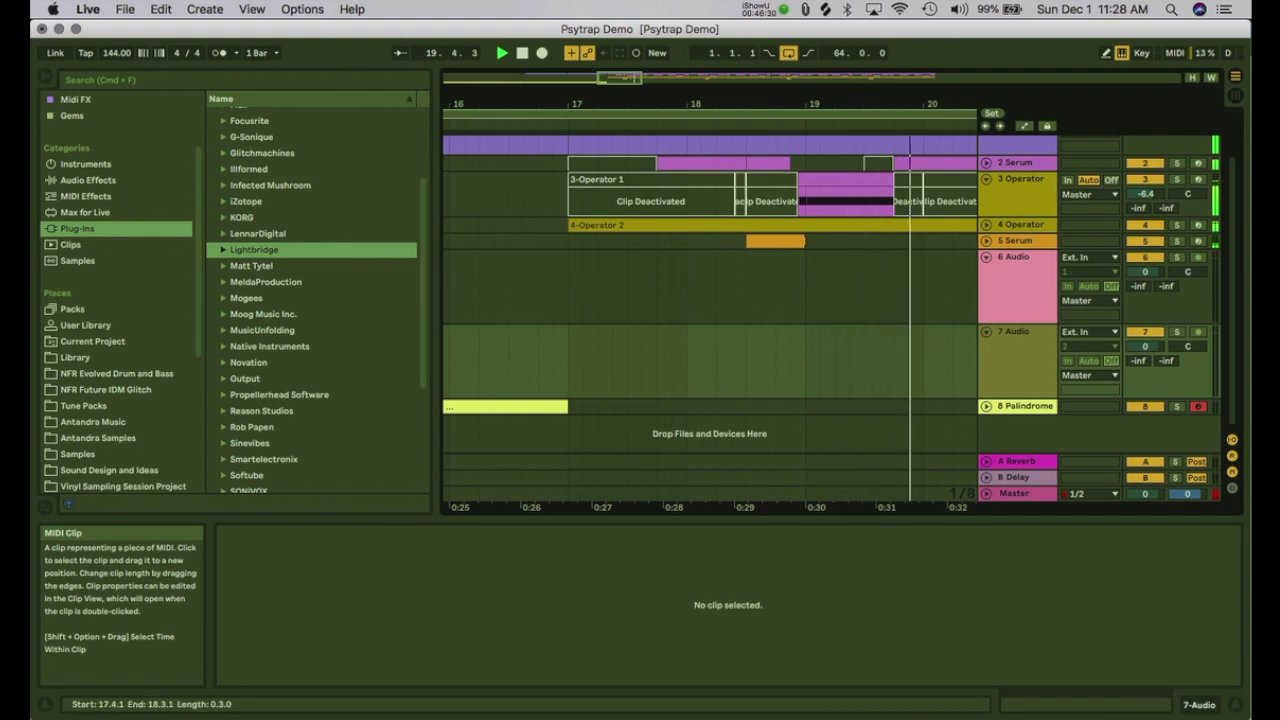
{"action": "left_click_drag", "start_coordinate": [657, 163], "coordinate": [569, 163]}
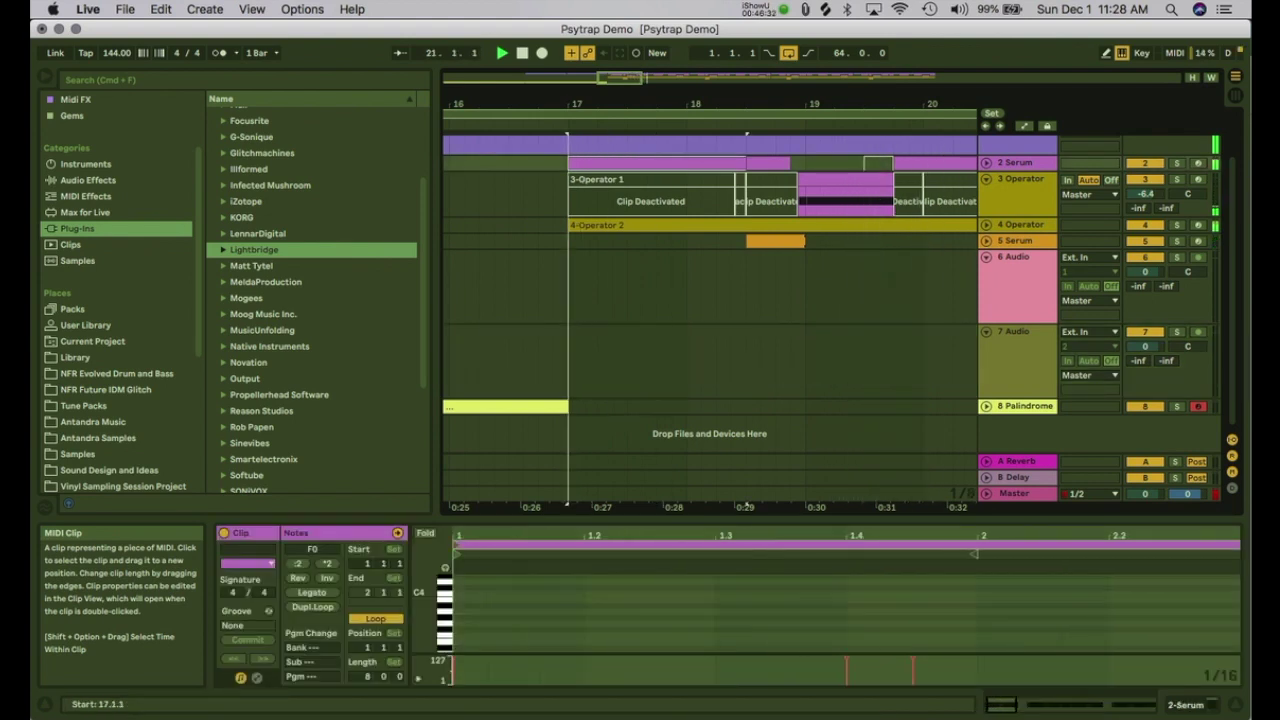
{"action": "key", "text": "space"}
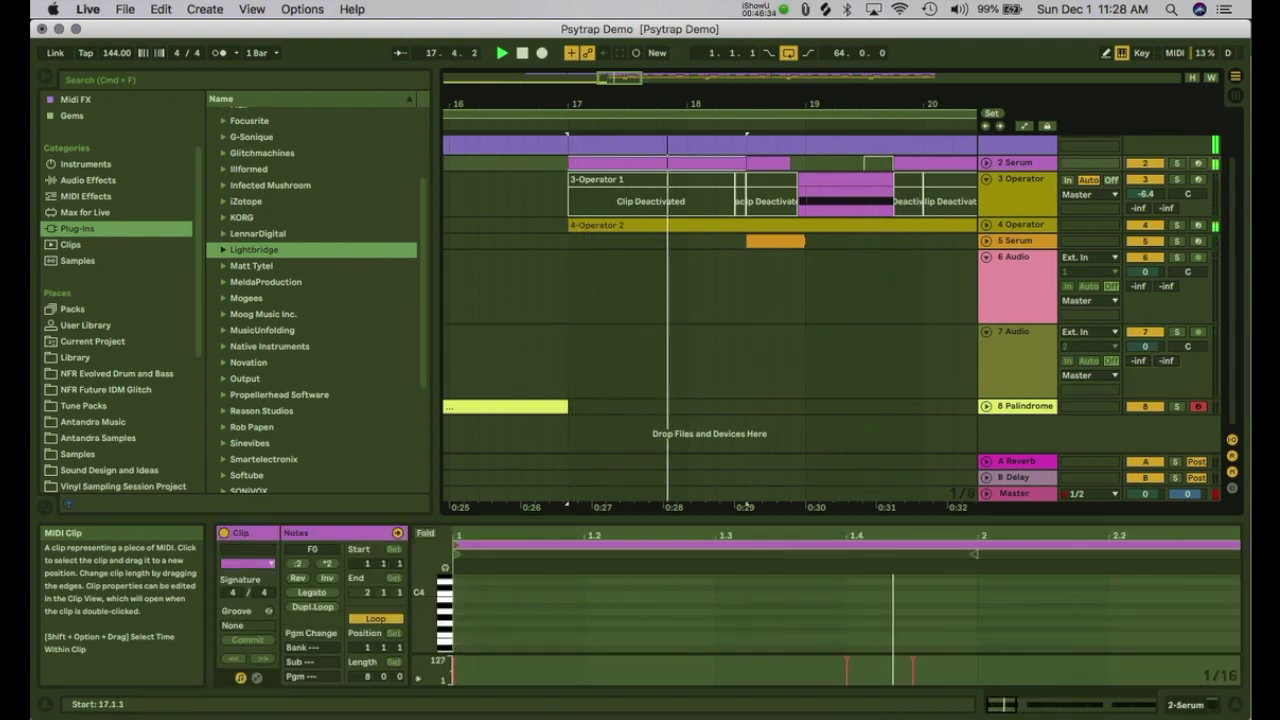
{"action": "key", "text": "space"}
{"action": "left_click", "coordinate": [494, 163]}
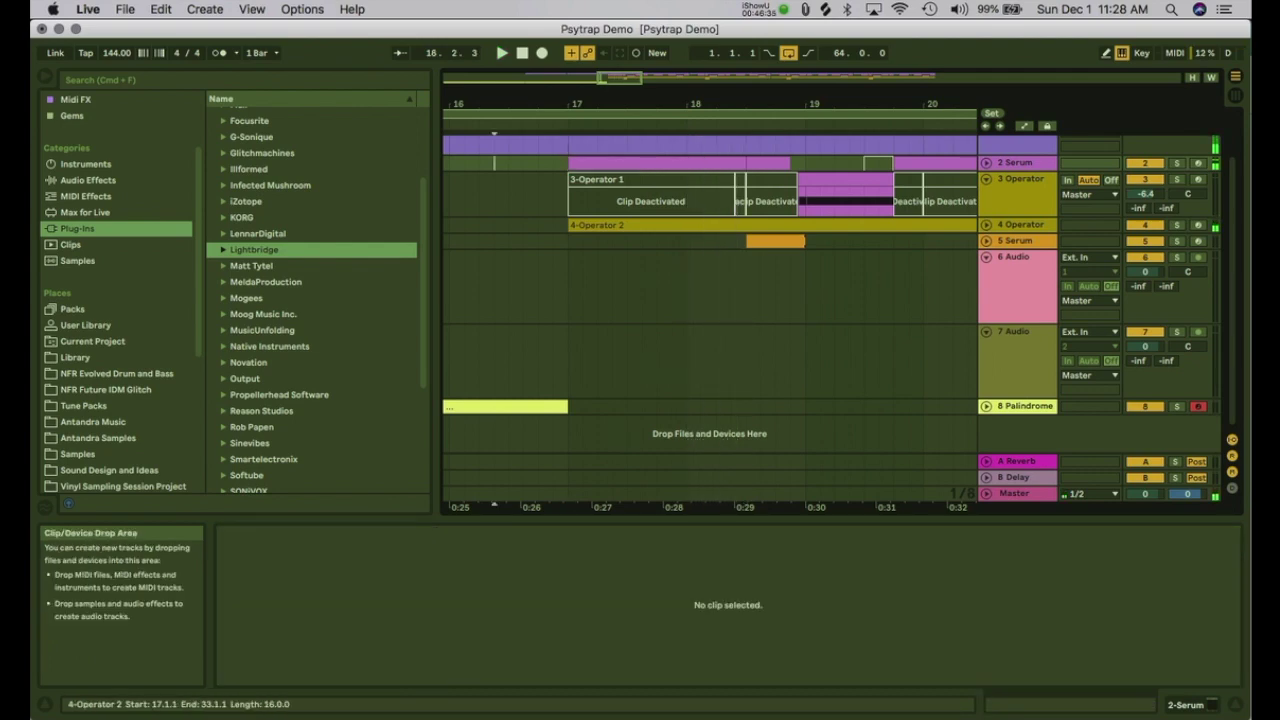
Step: Show the device chain of the 4-Operator track and play its clip from bar 17
{"action": "left_click", "coordinate": [598, 225]}
{"action": "key", "text": "shift+Tab"}
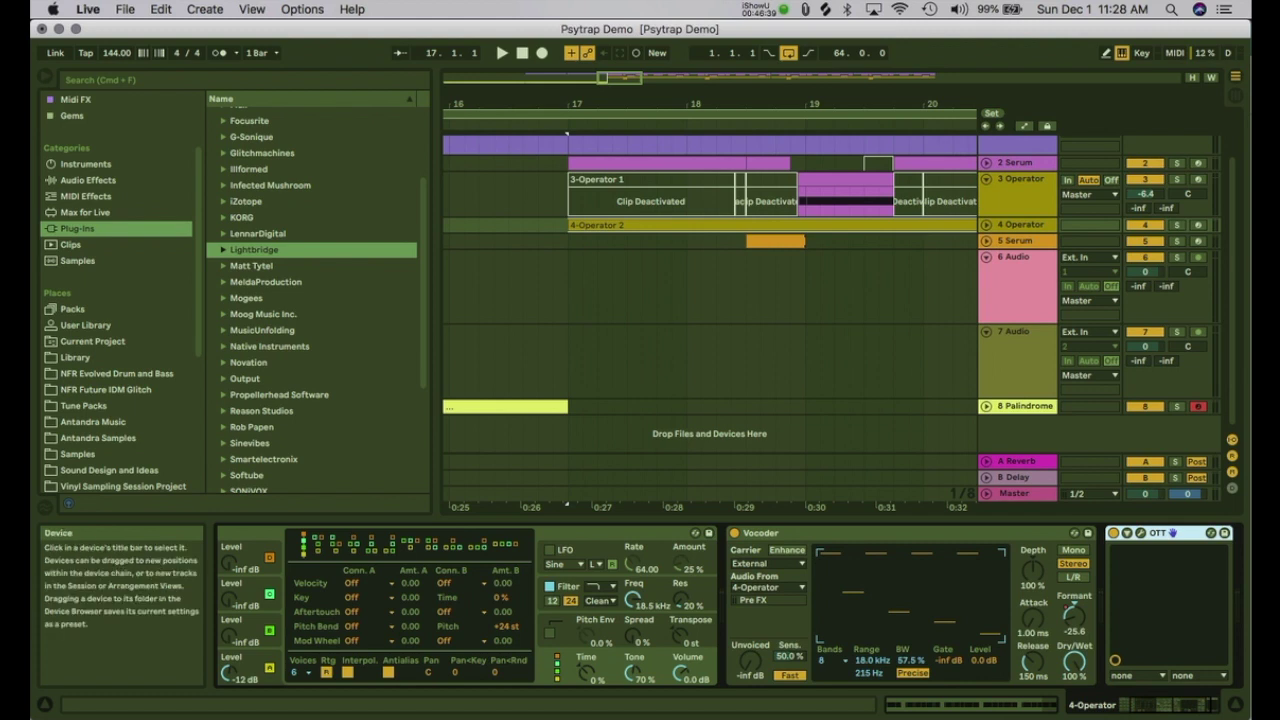
{"action": "key", "text": "space"}
{"action": "key", "text": "space"}
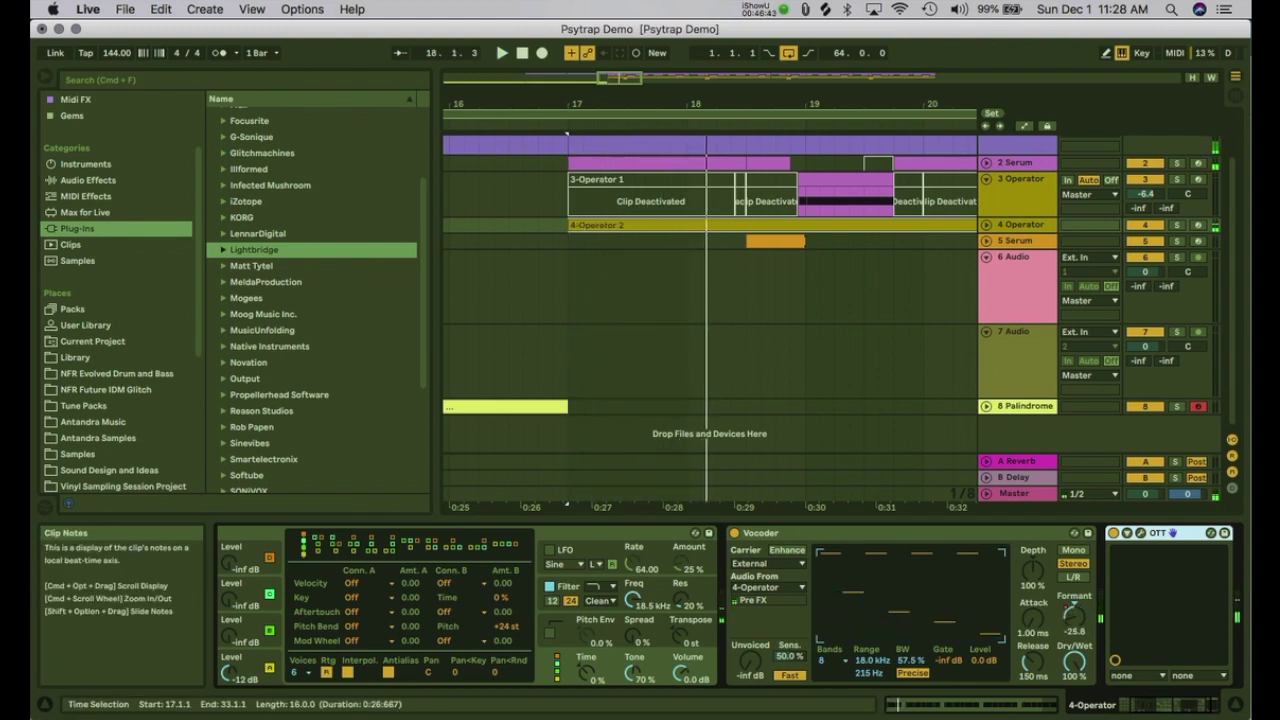
Step: Open the OTT plug-in on the 4-Operator track, play the drop from 16.4.1, and close the plug-in window
{"action": "scroll", "coordinate": [912, 596], "scroll_direction": "right", "scroll_amount": 3}
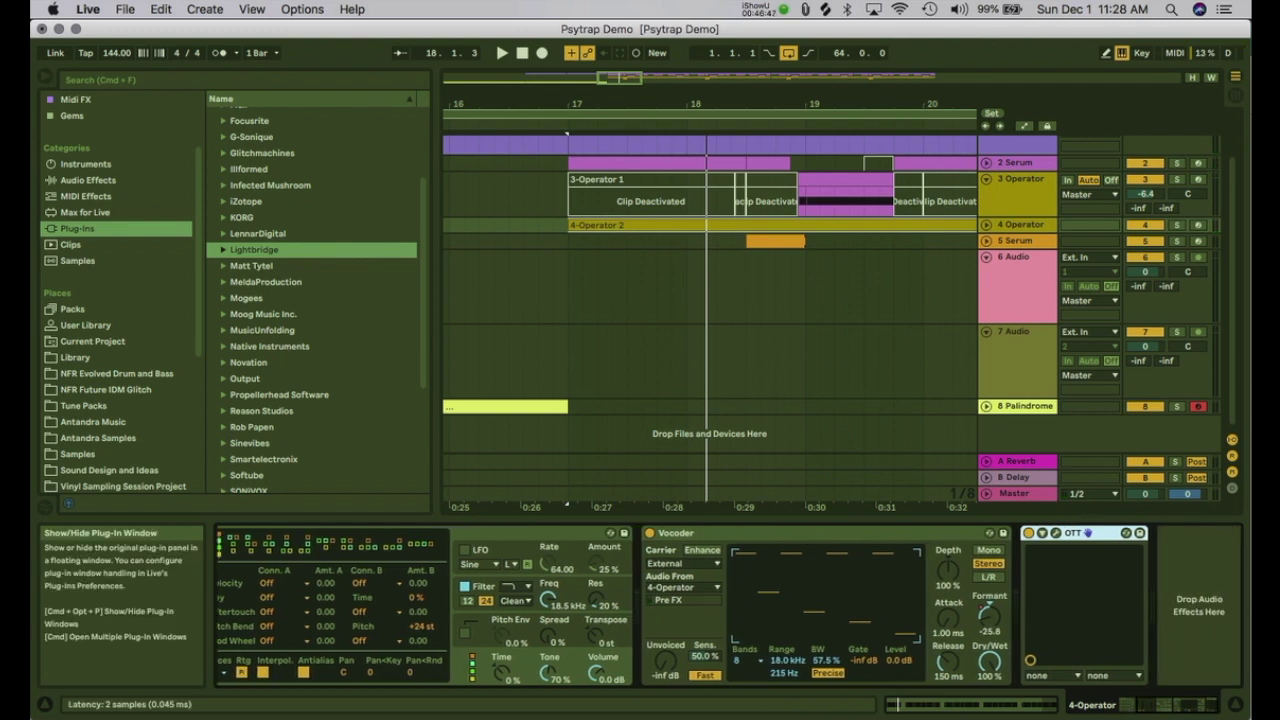
{"action": "left_click", "coordinate": [1056, 533]}
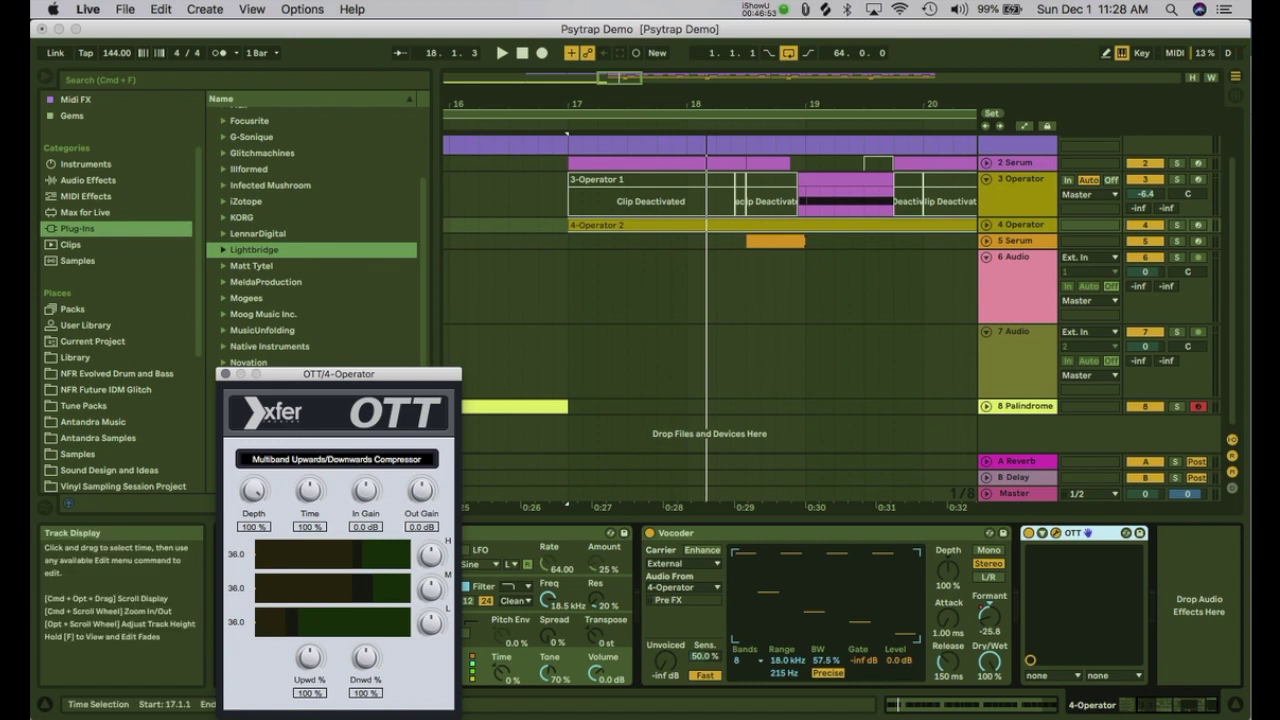
{"action": "left_click", "coordinate": [538, 225]}
{"action": "key", "text": "space"}
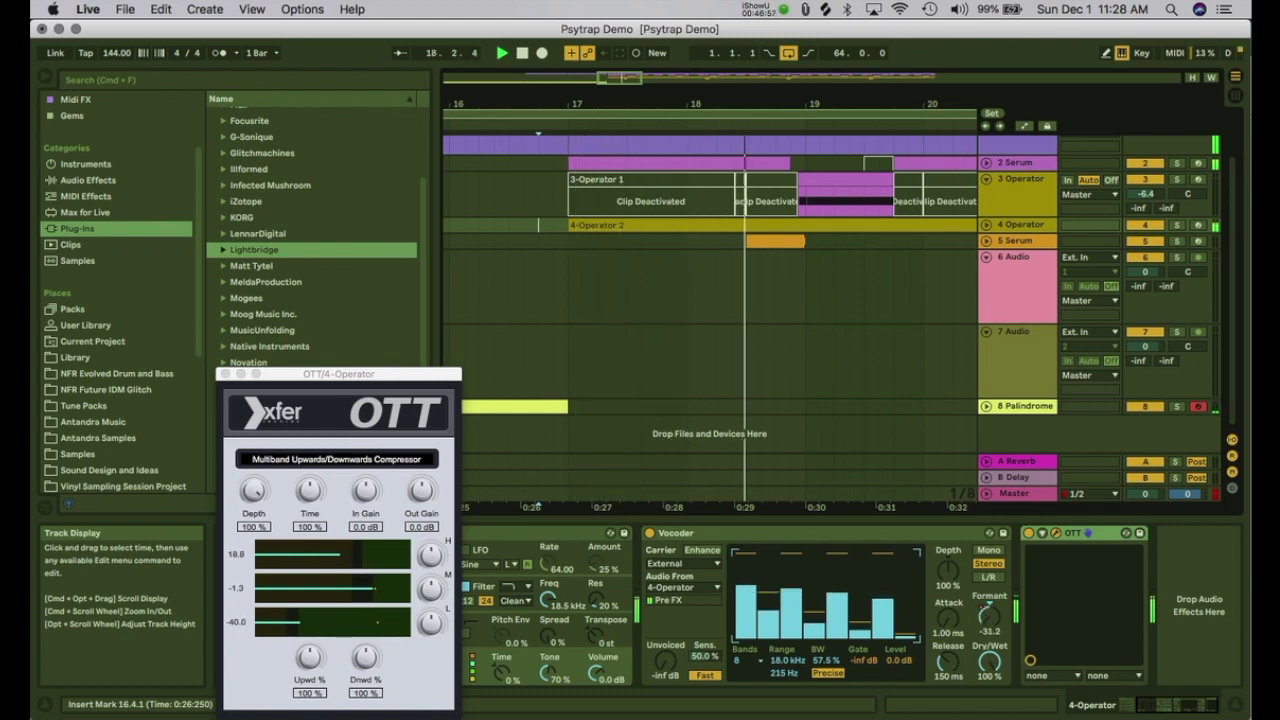
{"action": "left_click_drag", "start_coordinate": [562, 104], "coordinate": [562, 40]}
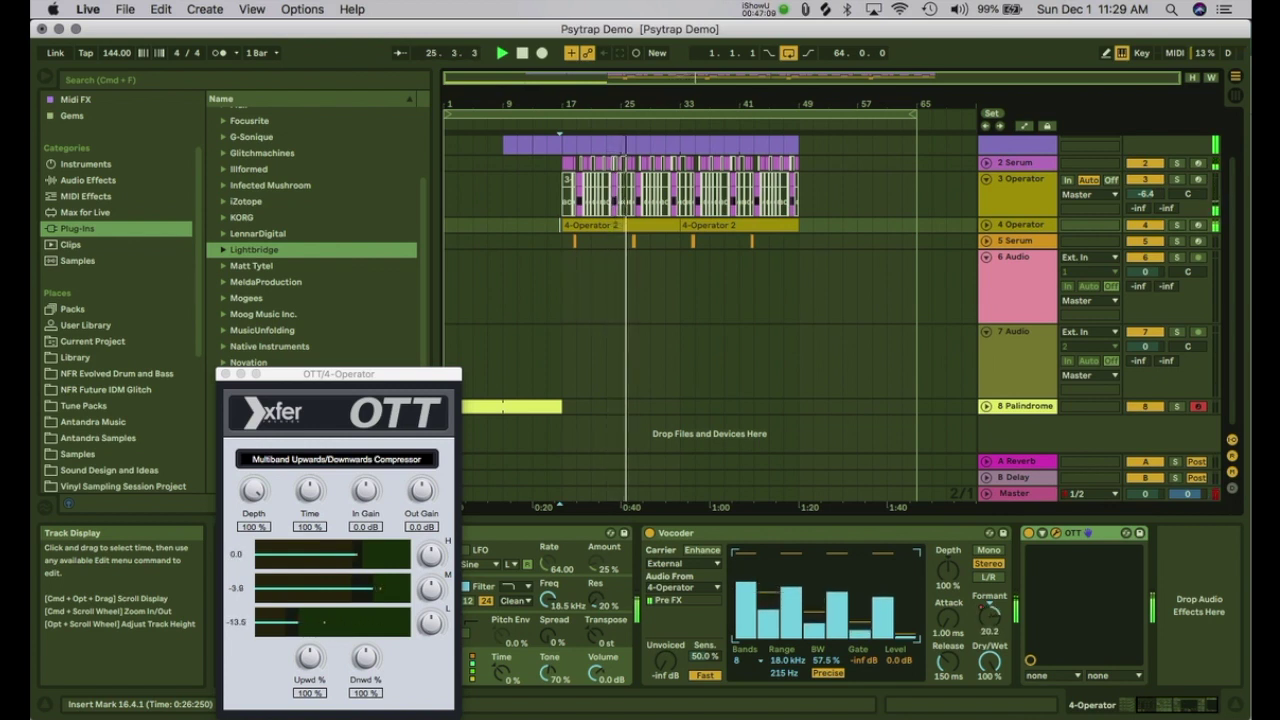
{"action": "left_click_drag", "start_coordinate": [484, 104], "coordinate": [484, 134]}
{"action": "left_click", "coordinate": [226, 374]}
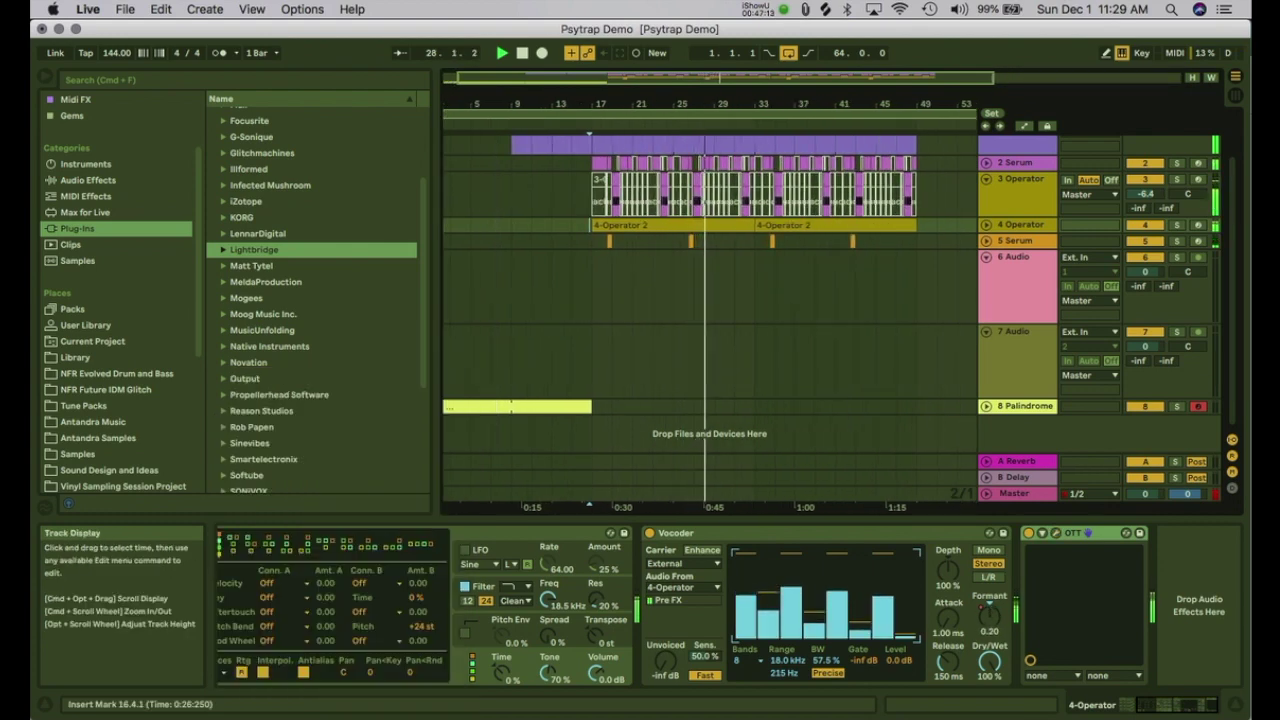
Step: Stop playback and move the Palindrome track directly below the Drum Rack track
{"action": "left_click_drag", "start_coordinate": [518, 105], "coordinate": [518, 85]}
{"action": "key", "text": "space"}
{"action": "left_click_drag", "start_coordinate": [1025, 406], "coordinate": [1025, 157]}
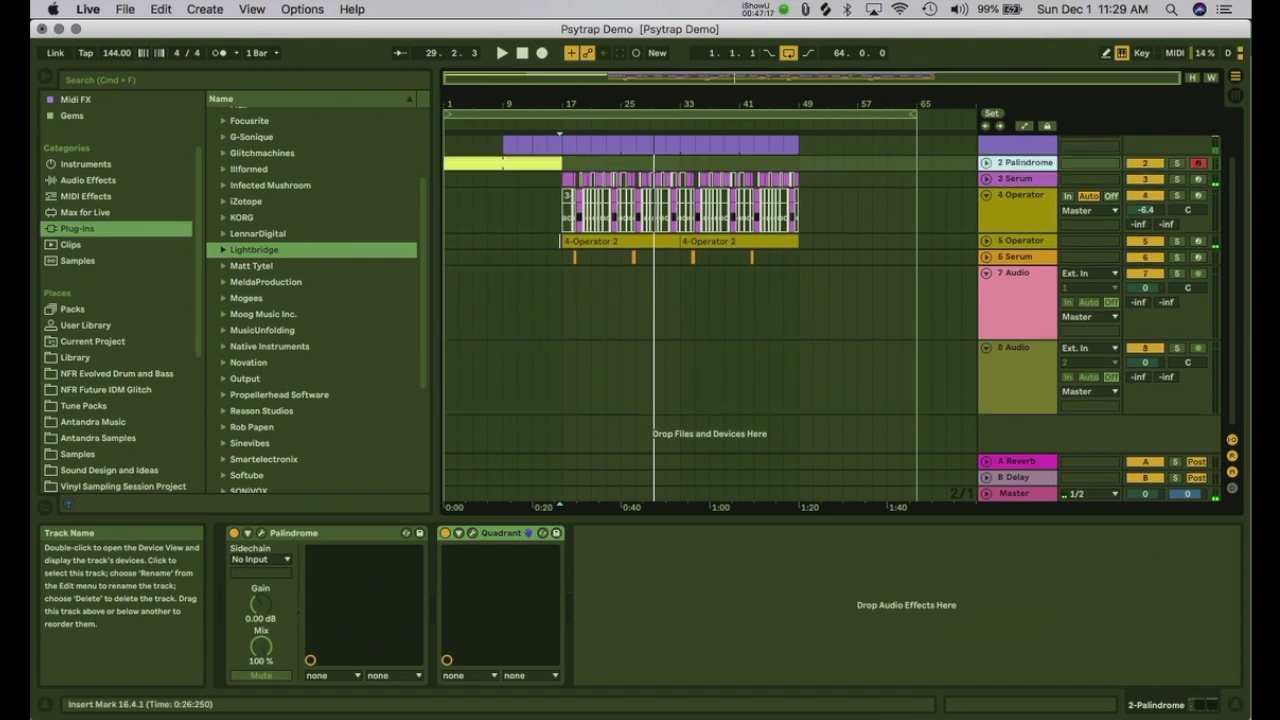
{"action": "key", "text": "space"}
{"action": "key", "text": "space"}
Step: Insert a new MIDI track directly below the Palindrome track
{"action": "left_click", "coordinate": [458, 432]}
{"action": "left_click", "coordinate": [484, 163]}
{"action": "left_click", "coordinate": [1018, 163]}
{"action": "key", "text": "super+shift+t"}
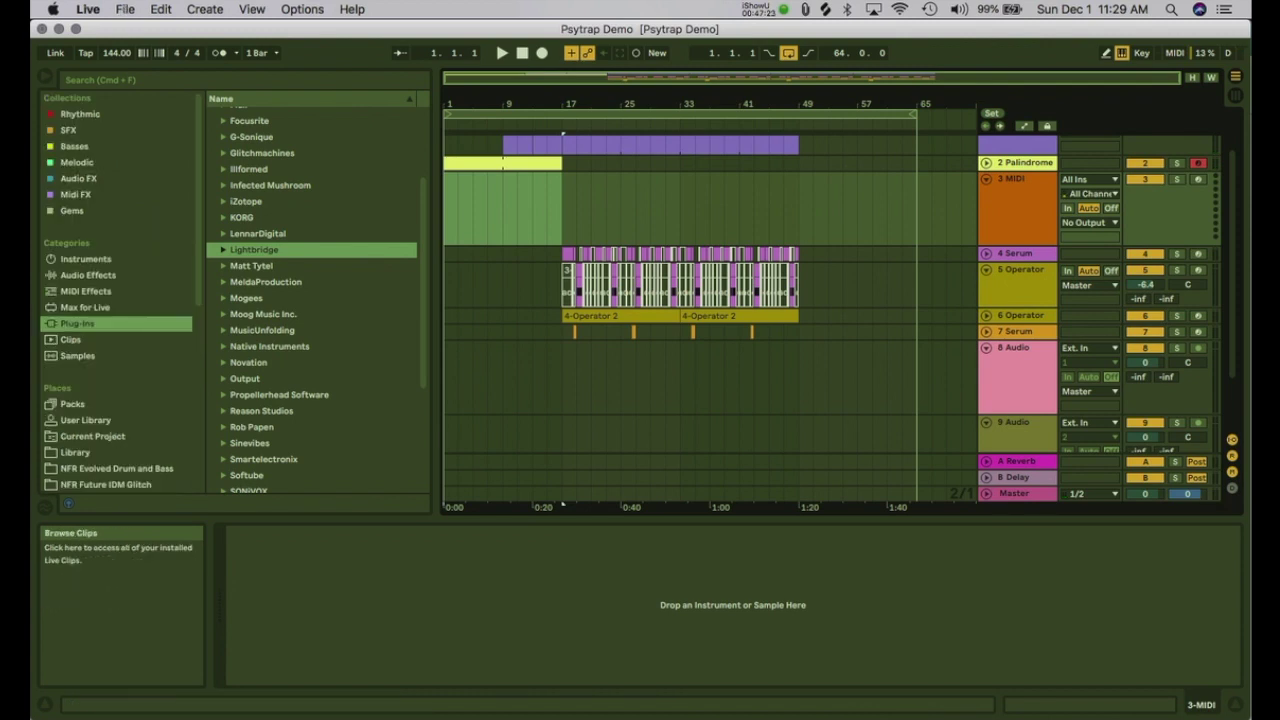
Step: Browse the EXOPHORA_SAMPLES folder in the Samples library and audition CatastrophicBuildup.wav and CloakedAndroid.wav
{"action": "left_click", "coordinate": [92, 436]}
{"action": "left_click", "coordinate": [86, 421]}
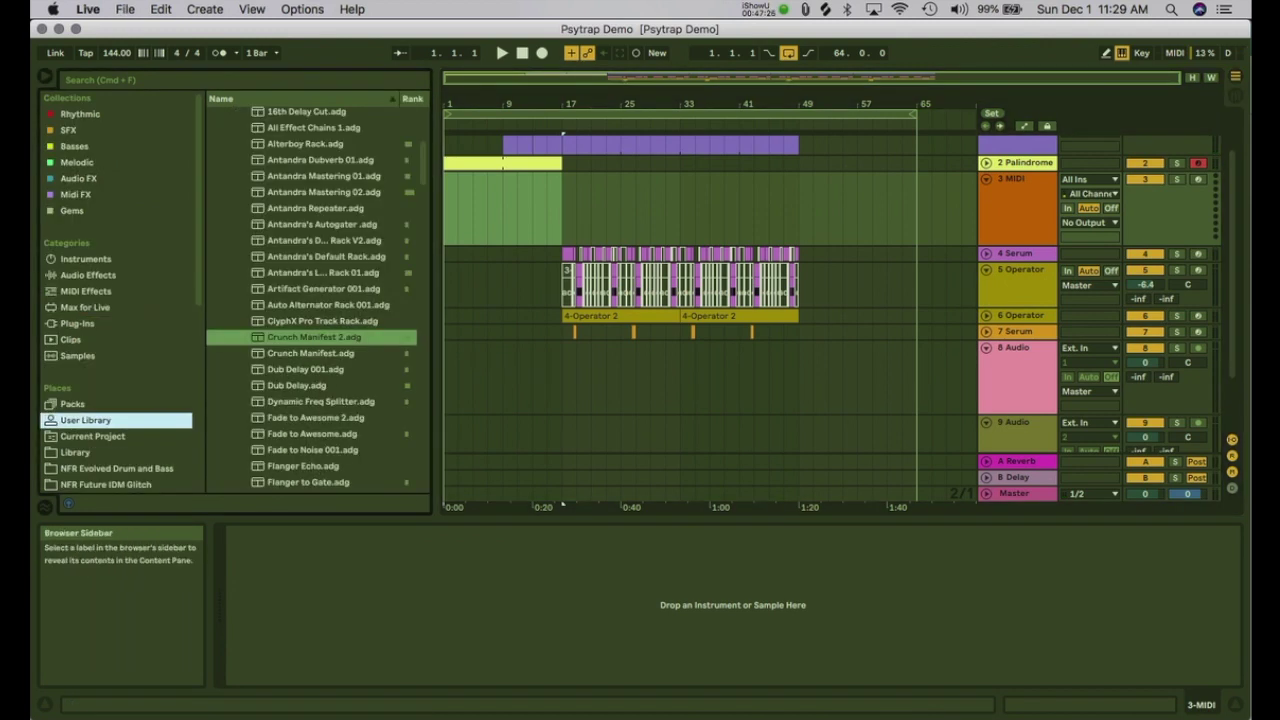
{"action": "scroll", "coordinate": [118, 300], "scroll_direction": "down", "scroll_amount": 5}
{"action": "left_click", "coordinate": [77, 443]}
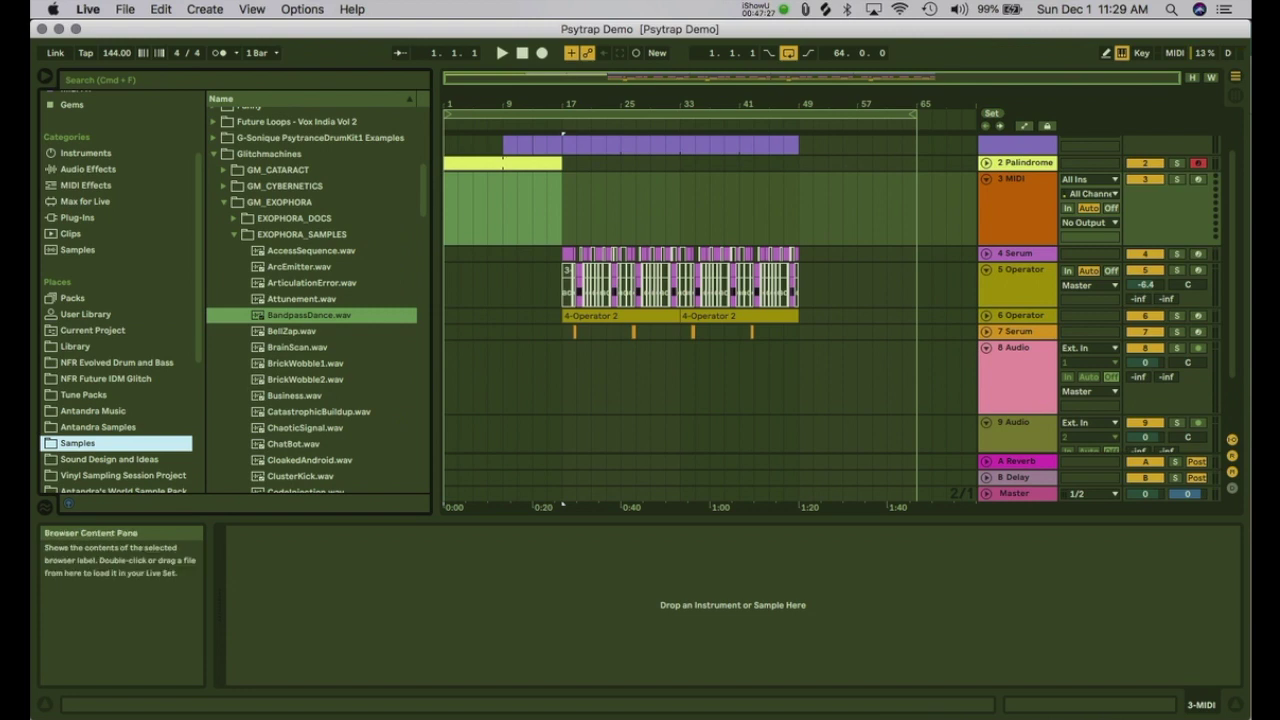
{"action": "left_click", "coordinate": [294, 396]}
{"action": "key", "text": "Down"}
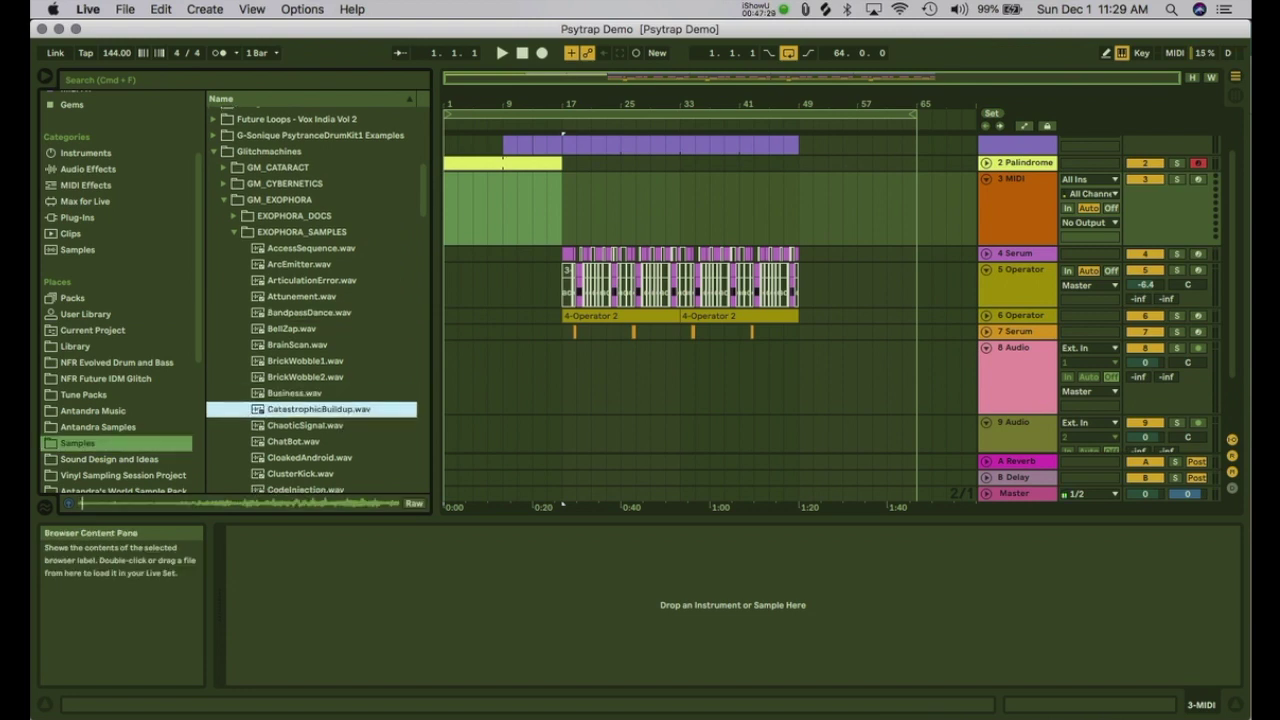
{"action": "scroll", "coordinate": [312, 300], "scroll_direction": "down", "scroll_amount": 1}
{"action": "left_click", "coordinate": [310, 416]}
{"action": "scroll", "coordinate": [310, 350], "scroll_direction": "down", "scroll_amount": 5}
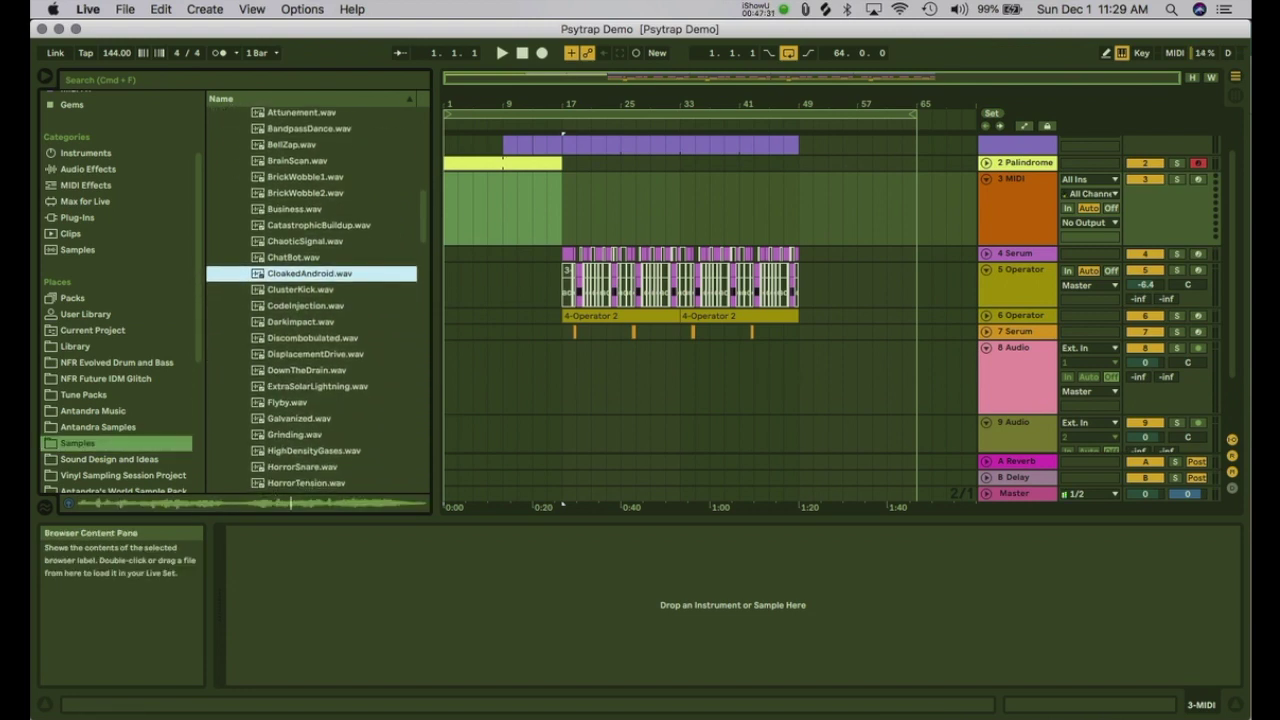
Step: Delete the empty MIDI track below the Palindrome track
{"action": "left_click", "coordinate": [474, 190]}
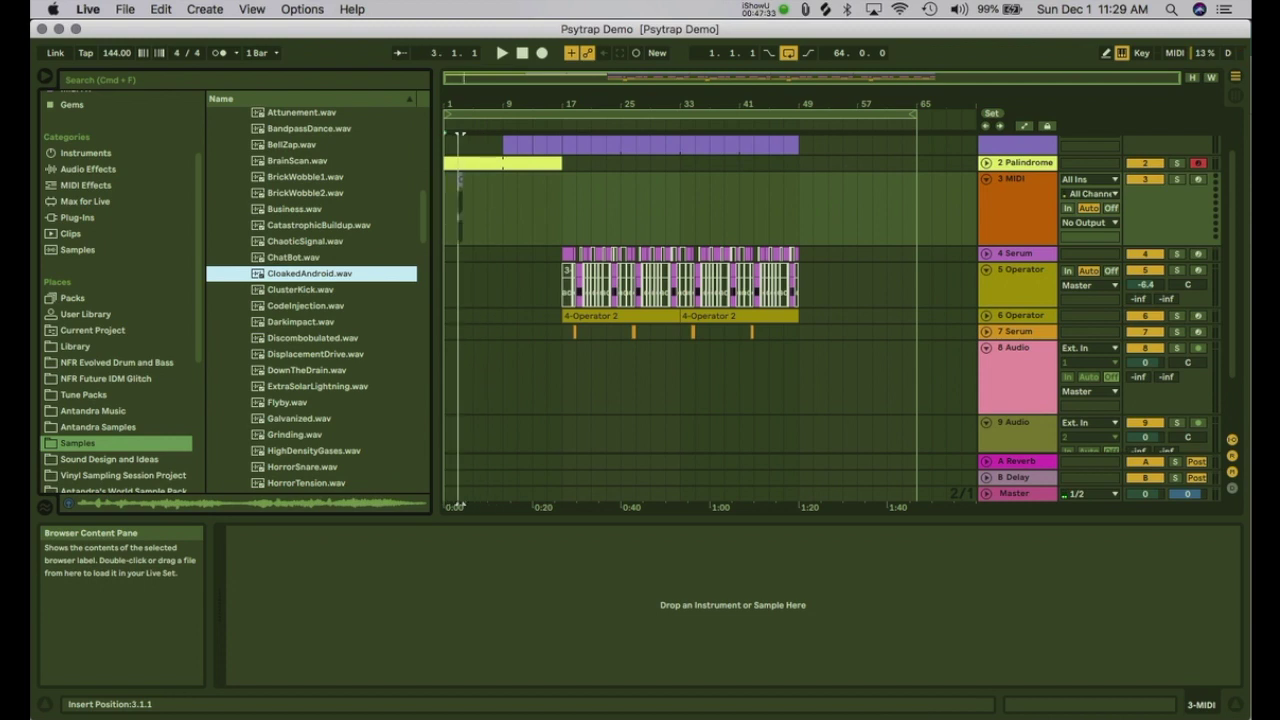
{"action": "left_click_drag", "start_coordinate": [450, 205], "coordinate": [562, 205]}
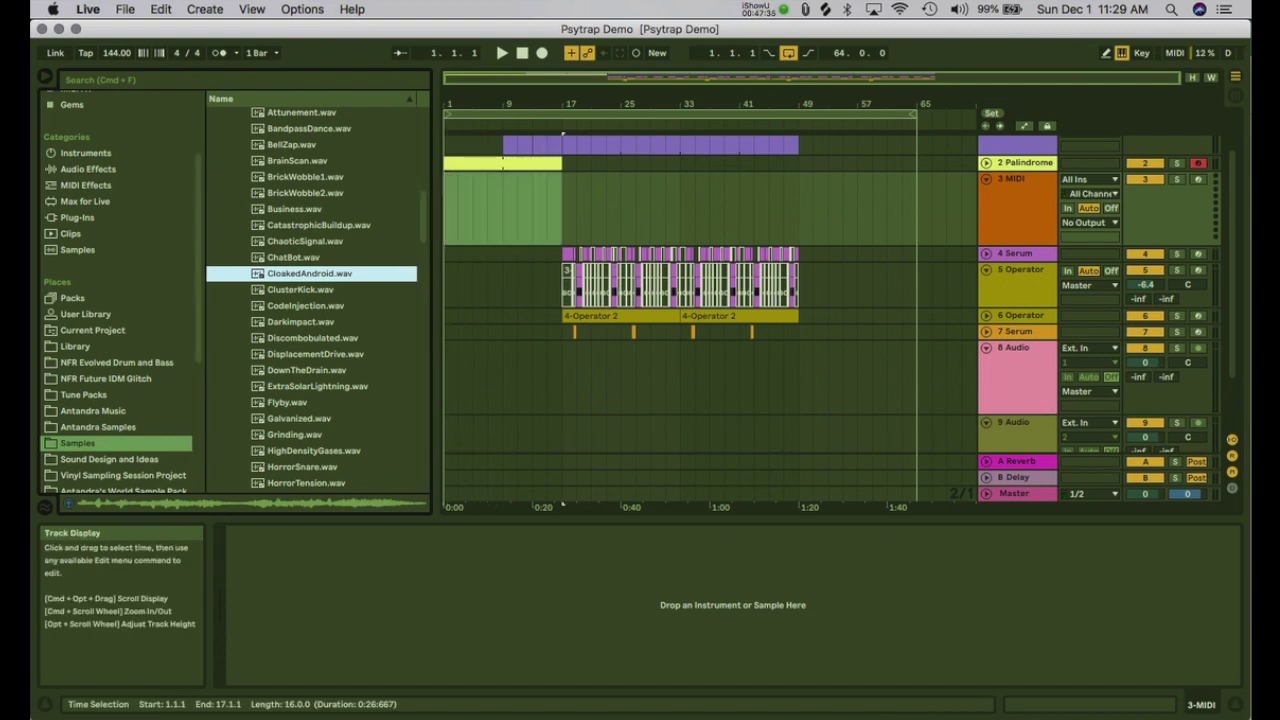
{"action": "key", "text": "Delete"}
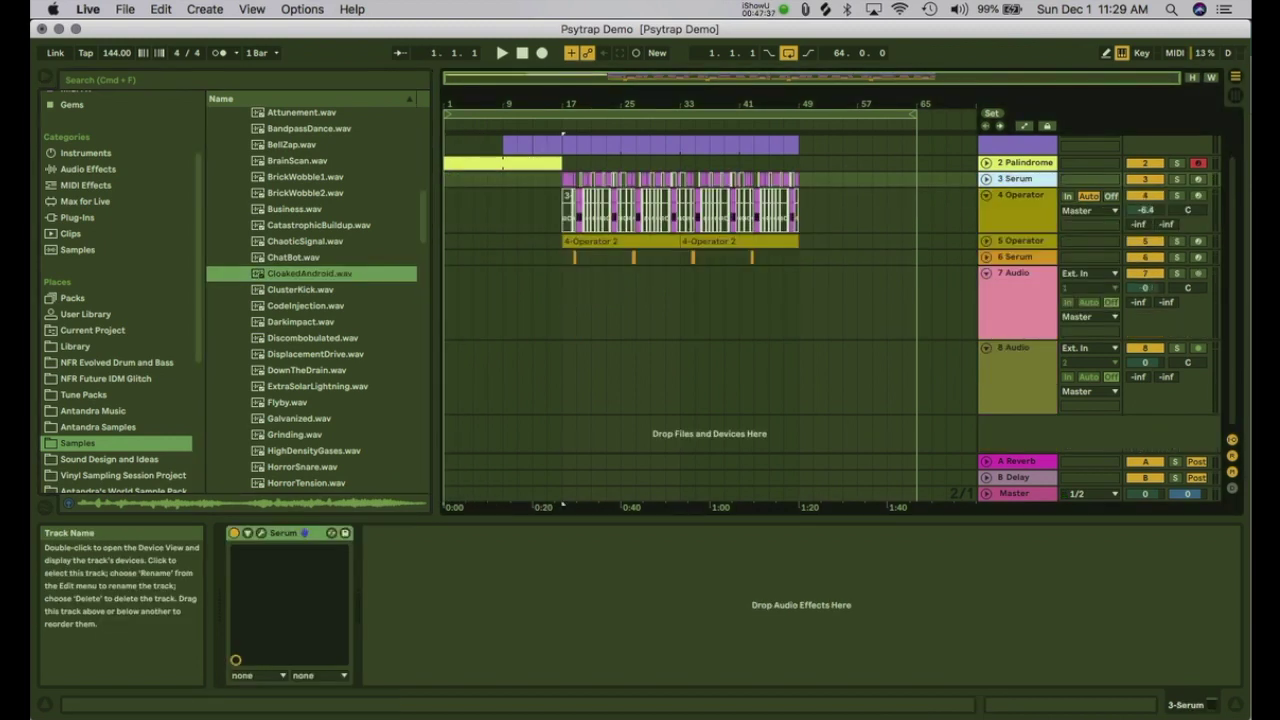
Step: Insert three new audio tracks directly below the Palindrome track
{"action": "key", "text": "Up"}
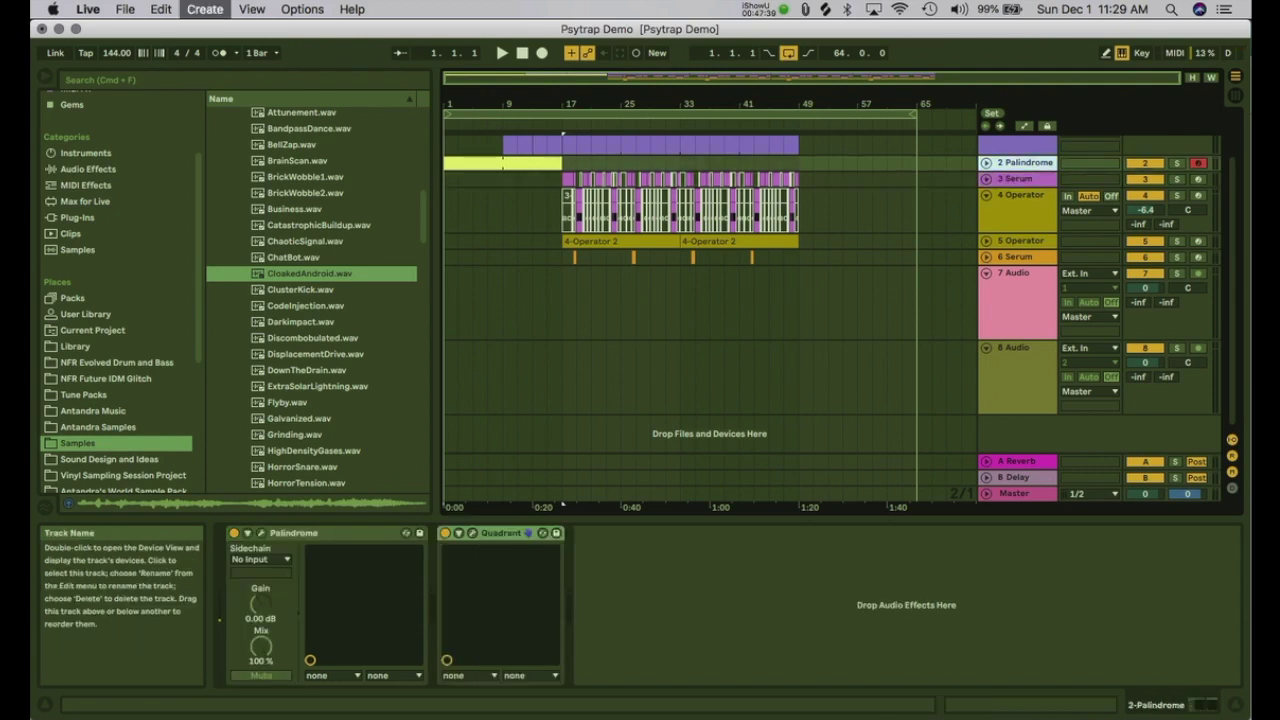
{"action": "key", "text": "super+t"}
{"action": "key", "text": "super+t"}
{"action": "key", "text": "super+t"}
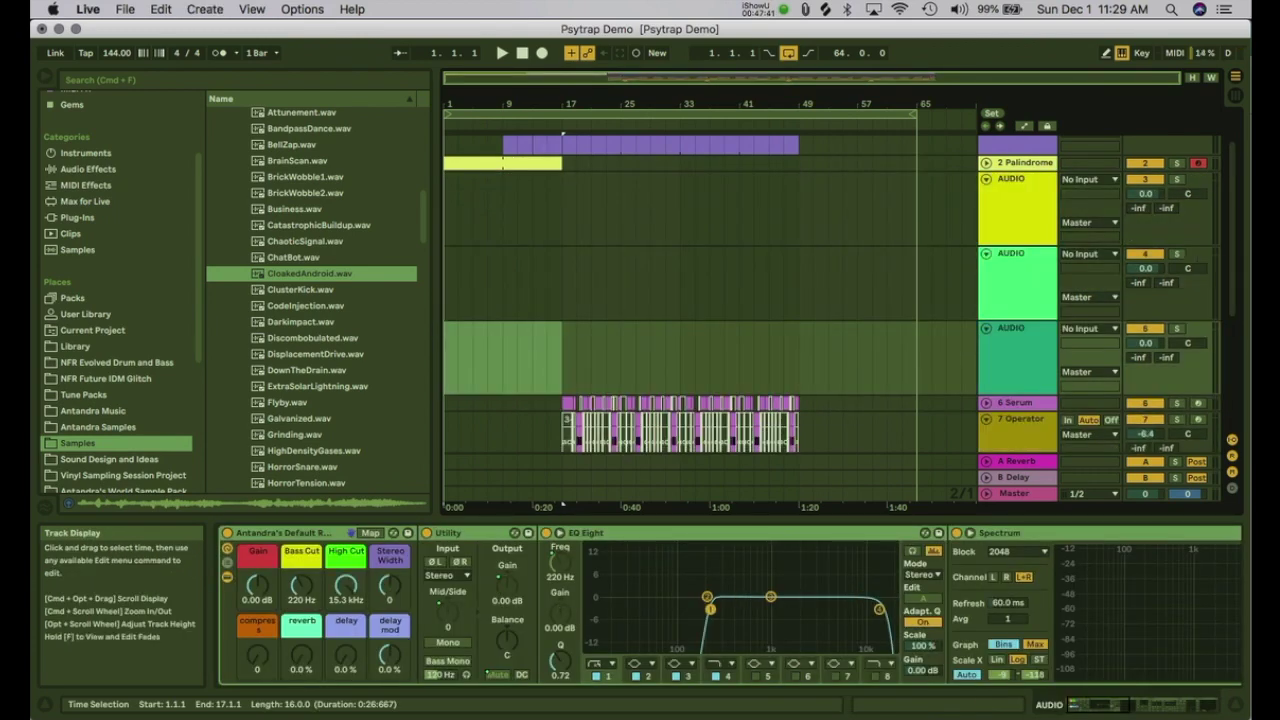
Step: Remove all default devices from the three new audio tracks
{"action": "left_click", "coordinate": [284, 533]}
{"action": "key", "text": "Delete"}
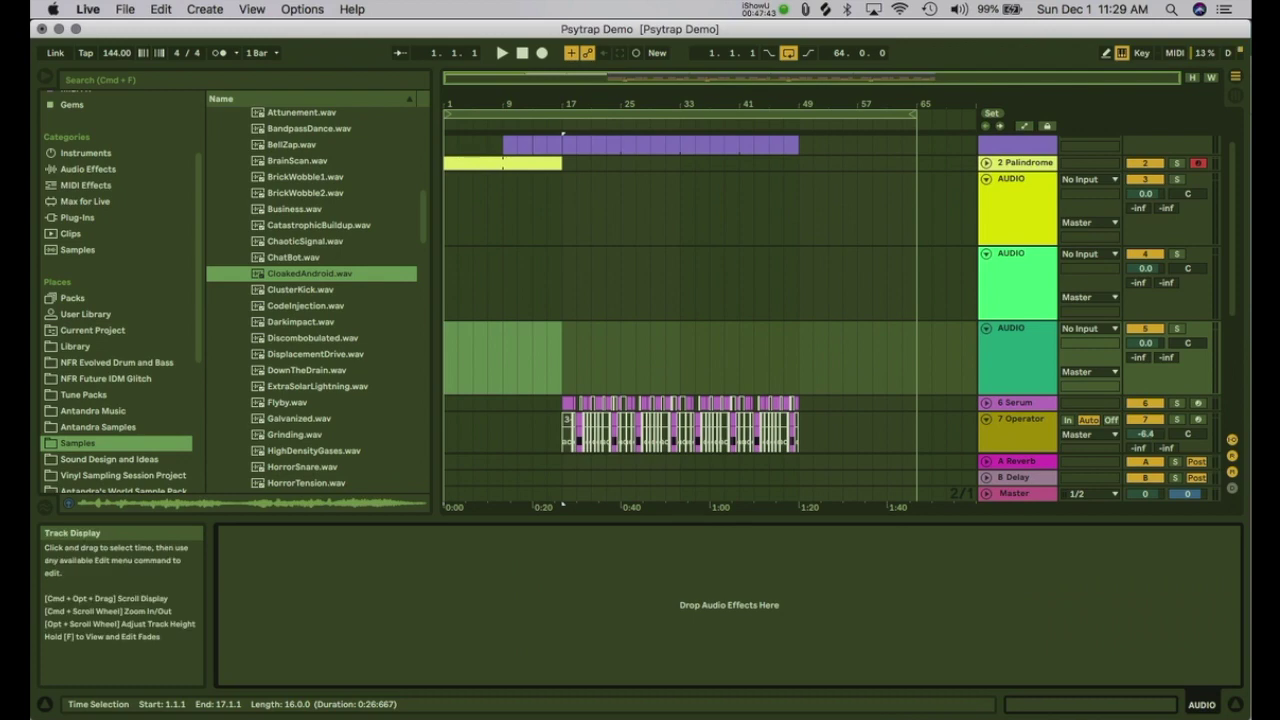
{"action": "left_click", "coordinate": [504, 284]}
{"action": "left_click", "coordinate": [620, 533]}
{"action": "key", "text": "super+a"}
{"action": "key", "text": "Delete"}
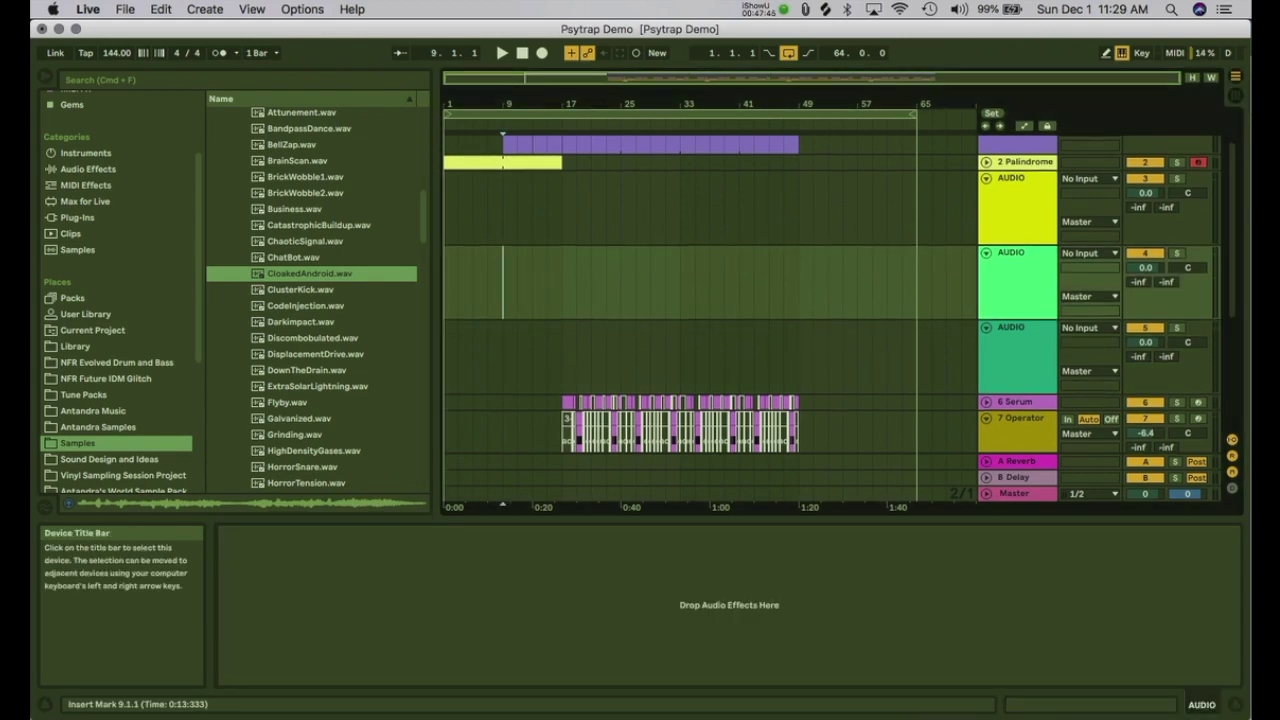
{"action": "left_click", "coordinate": [532, 210]}
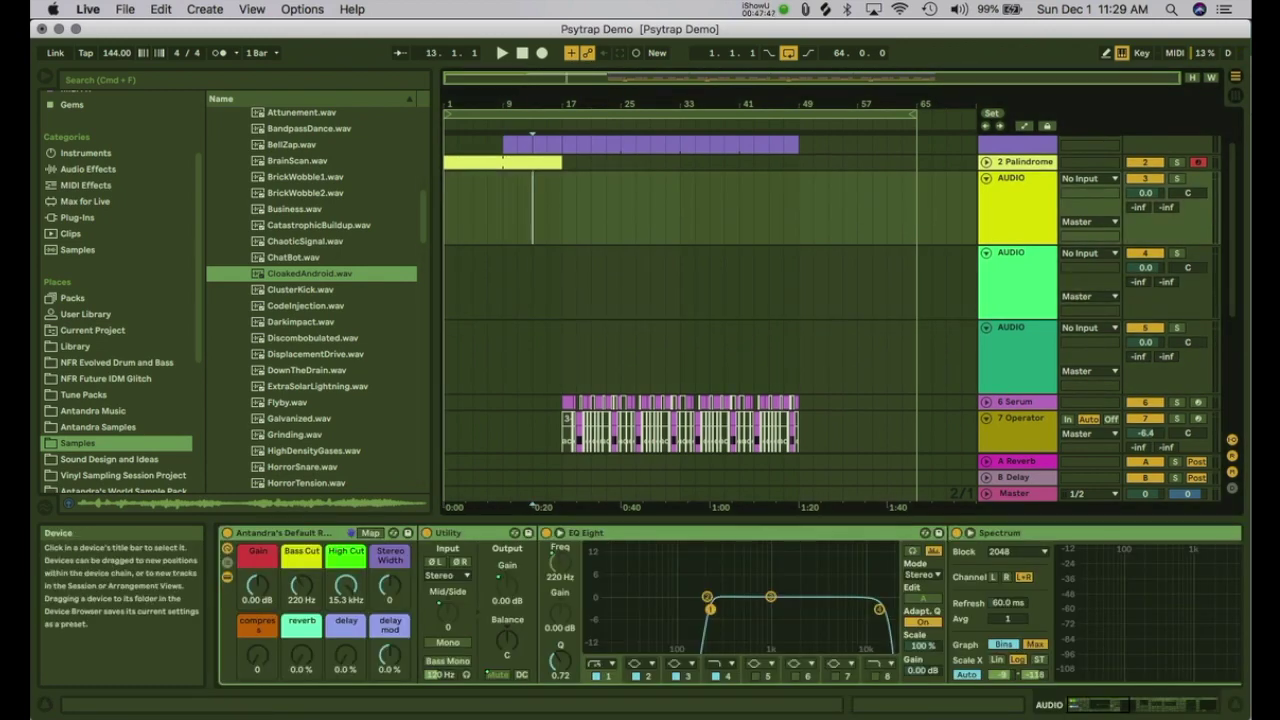
{"action": "left_click", "coordinate": [620, 533]}
{"action": "key", "text": "super+a"}
{"action": "key", "text": "Delete"}
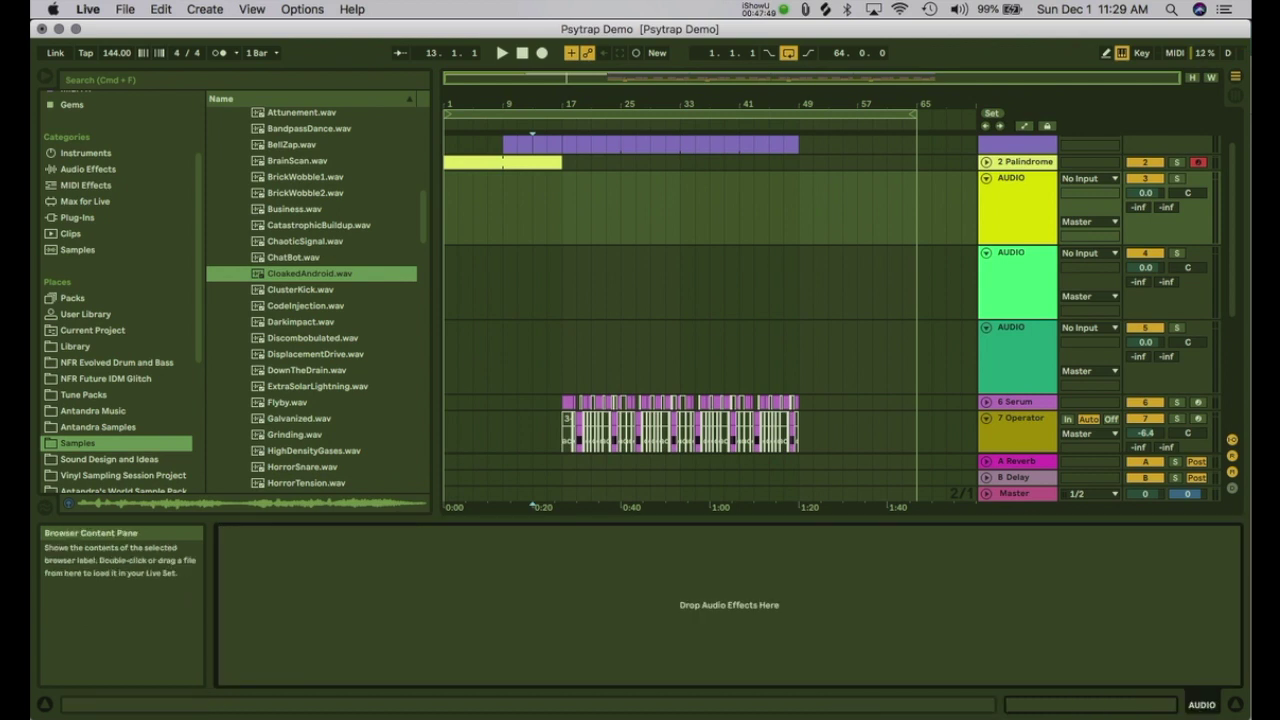
Step: Place CloakedAndroid.wav at bar 1 and Discombobulated.wav at bar 3 on the first new audio track
{"action": "left_click", "coordinate": [459, 134]}
{"action": "mouse_move", "coordinate": [459, 210]}
{"action": "left_mouse_down"}
{"action": "mouse_move", "coordinate": [490, 210]}
{"action": "mouse_move", "coordinate": [446, 210]}
{"action": "left_mouse_up"}
{"action": "left_click_drag", "start_coordinate": [312, 338], "coordinate": [461, 212]}
{"action": "left_click_drag", "start_coordinate": [466, 104], "coordinate": [466, 140]}
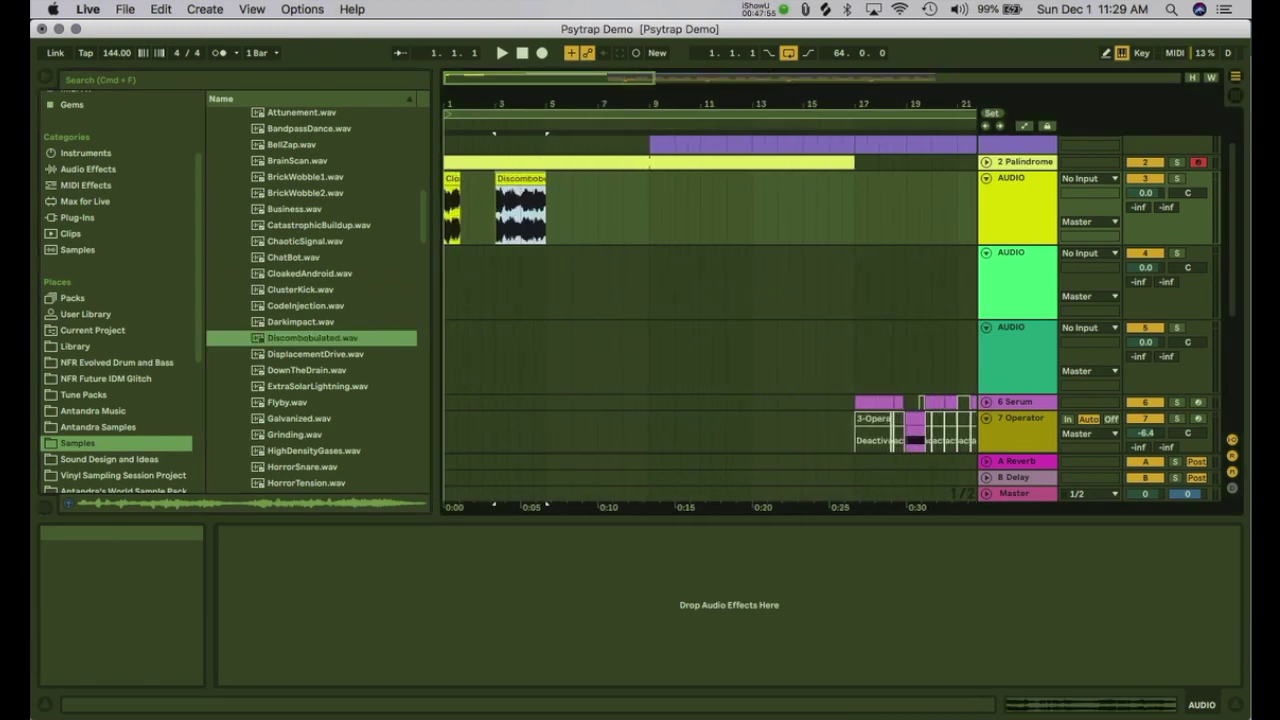
Step: Play the intro, lower the first new audio track to -1.8 dB, and place ExtraSolarLightning.wav at bar 8 on it
{"action": "left_click", "coordinate": [452, 179]}
{"action": "key", "text": "space"}
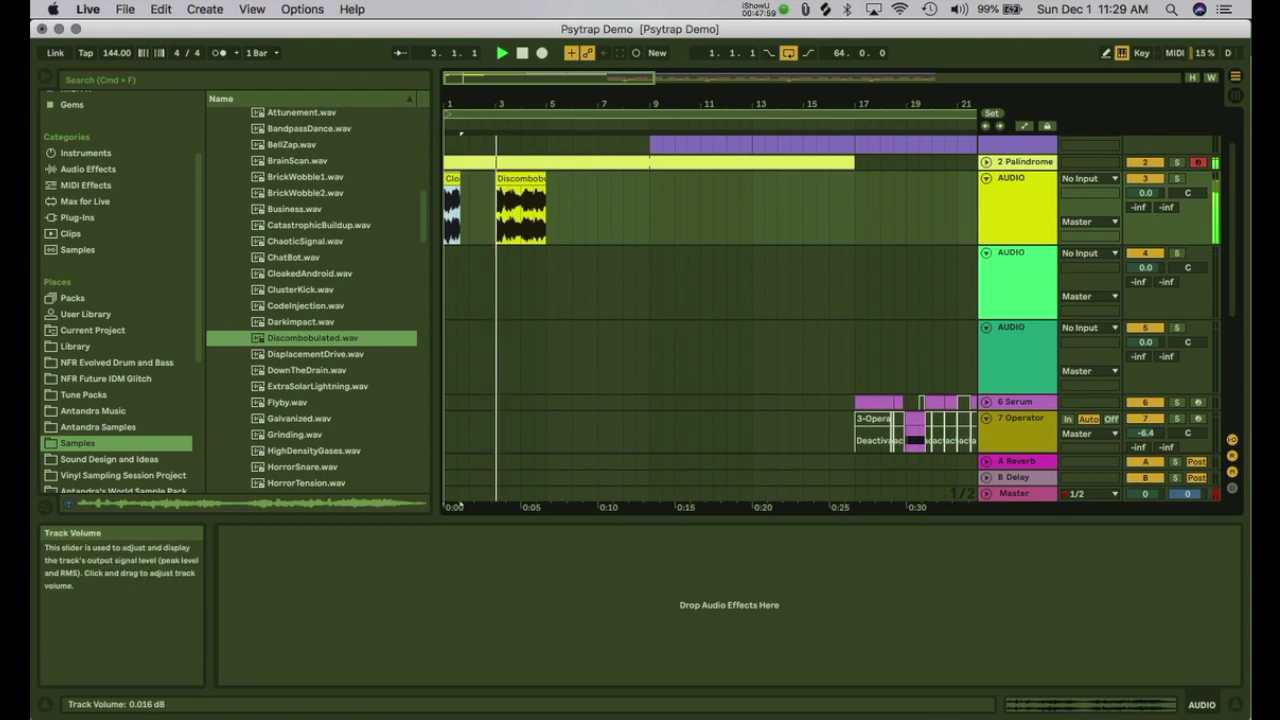
{"action": "left_click_drag", "start_coordinate": [317, 386], "coordinate": [627, 215]}
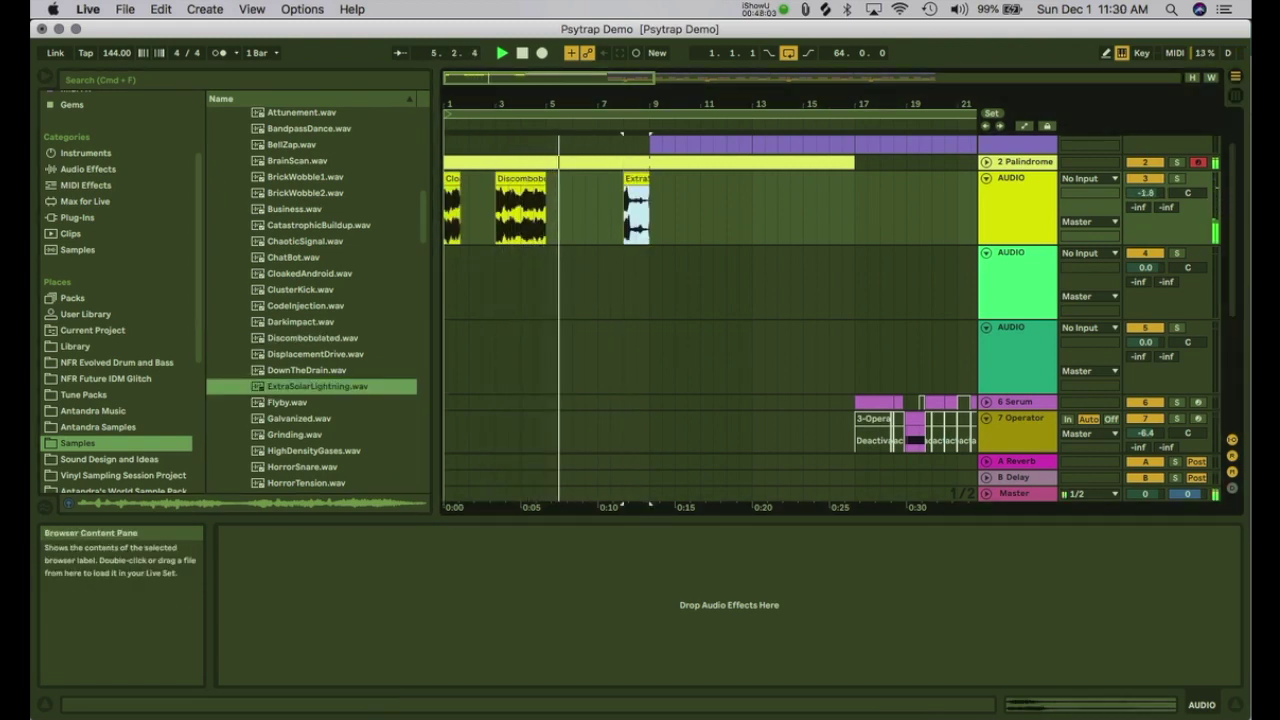
{"action": "key", "text": "shift+Tab"}
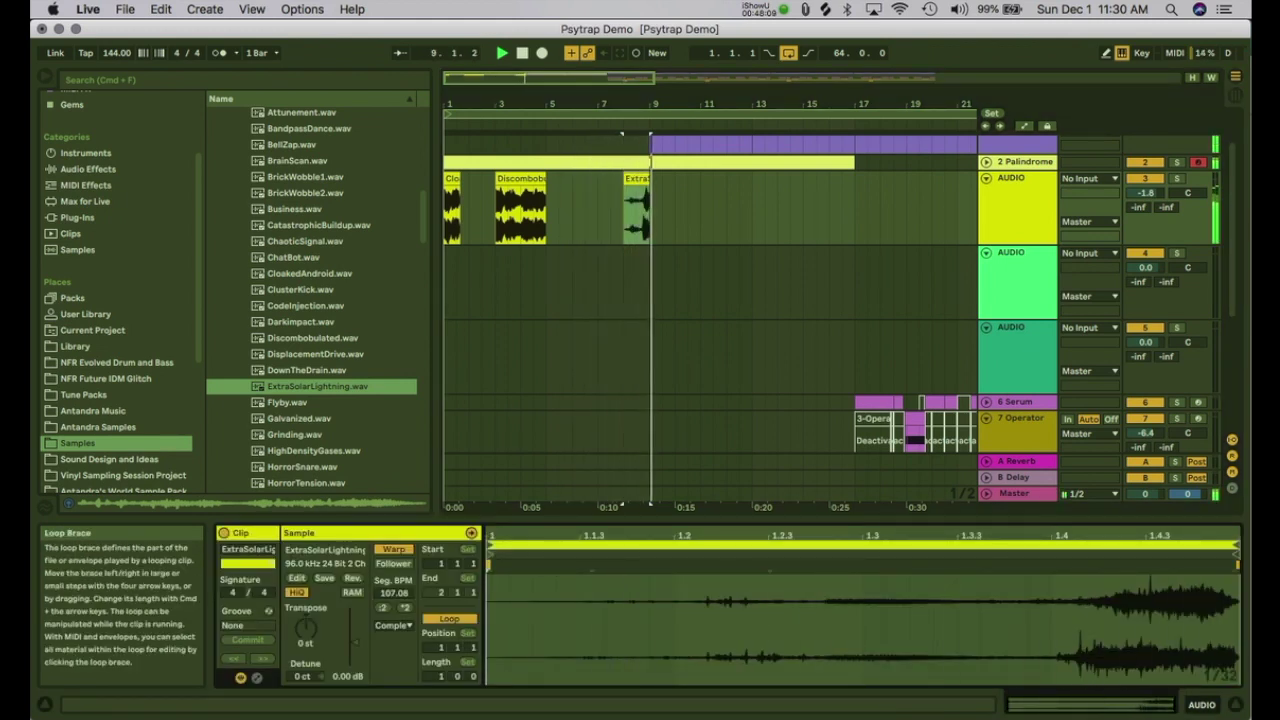
Step: Place Grinding.wav from 15.1.1 to 17.1.1 on the first new audio track with a fade-in across the clip
{"action": "left_click_drag", "start_coordinate": [294, 435], "coordinate": [846, 190]}
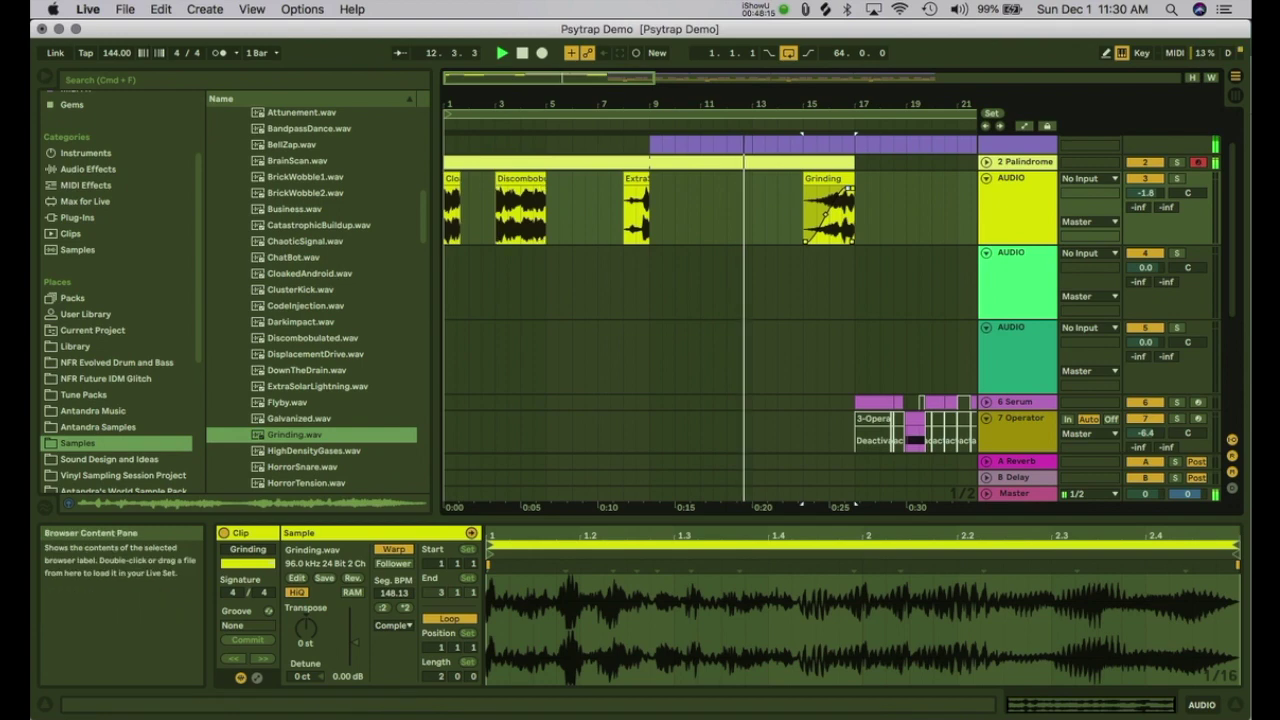
{"action": "left_click", "coordinate": [294, 435]}
{"action": "scroll", "coordinate": [294, 435], "scroll_direction": "down", "scroll_amount": 4}
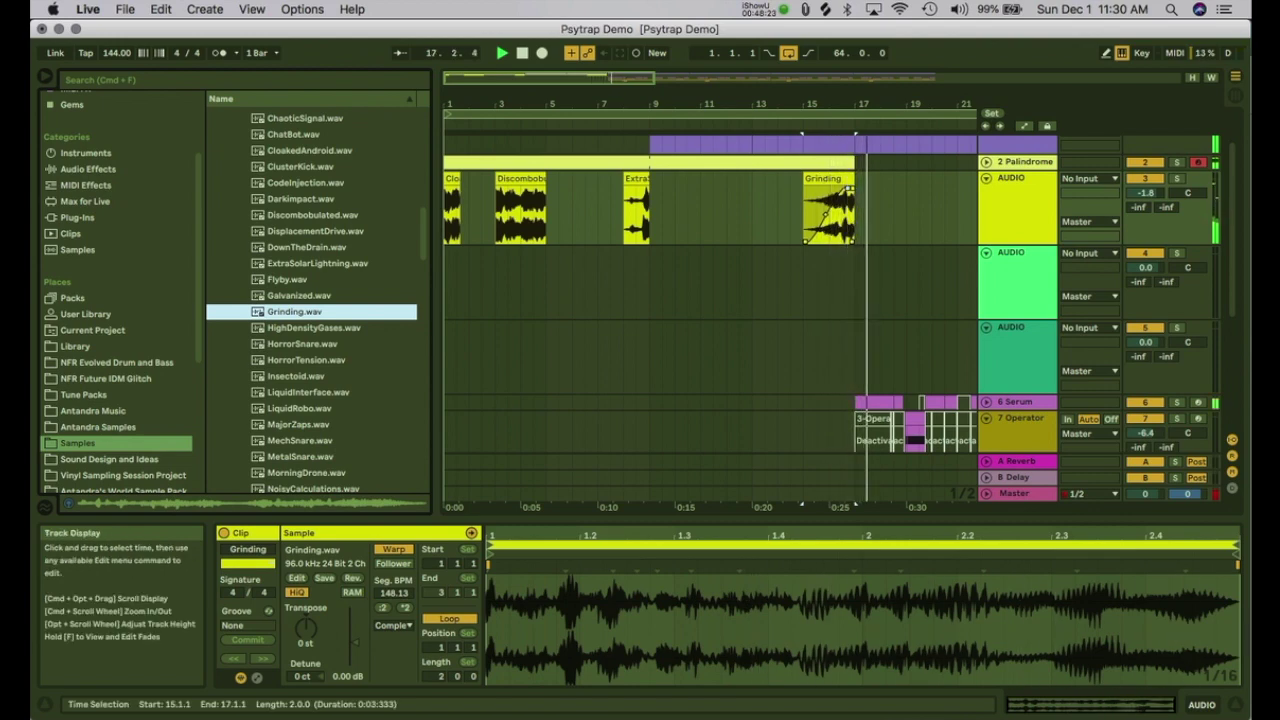
Step: Shorten the Palindrome clip to end at 15.1.1, stop playback, and unfold the Palindrome track
{"action": "scroll", "coordinate": [740, 190], "scroll_direction": "up", "scroll_amount": 3}
{"action": "left_click_drag", "start_coordinate": [854, 203], "coordinate": [803, 203]}
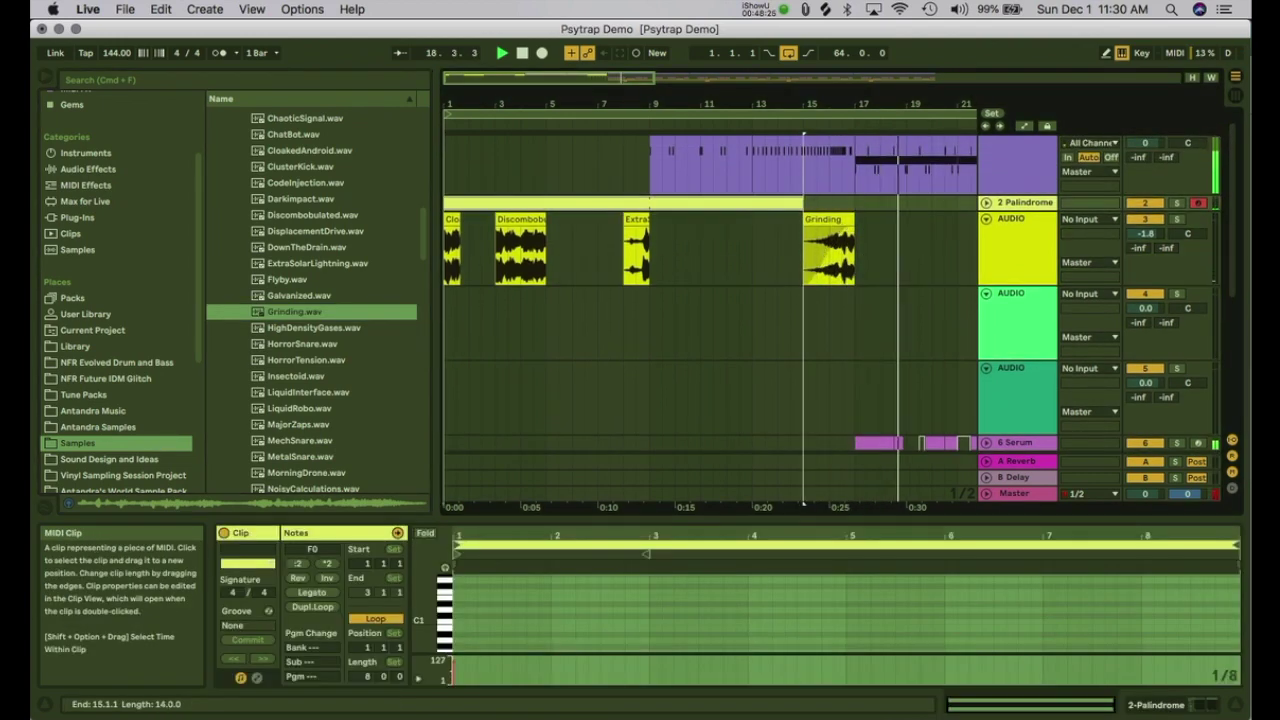
{"action": "key", "text": "space"}
{"action": "left_click", "coordinate": [985, 202]}
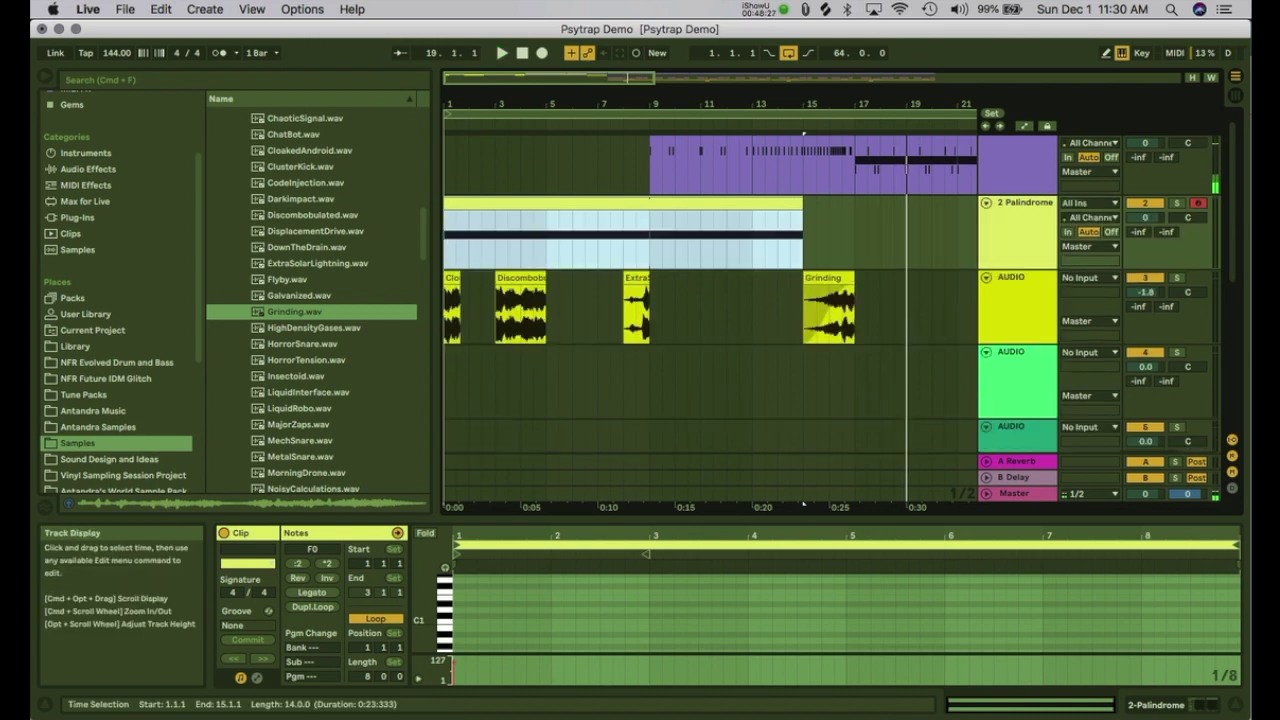
Step: Play the build-up into the drop from 13.1.1 and again from 15.1.1
{"action": "left_click", "coordinate": [765, 238]}
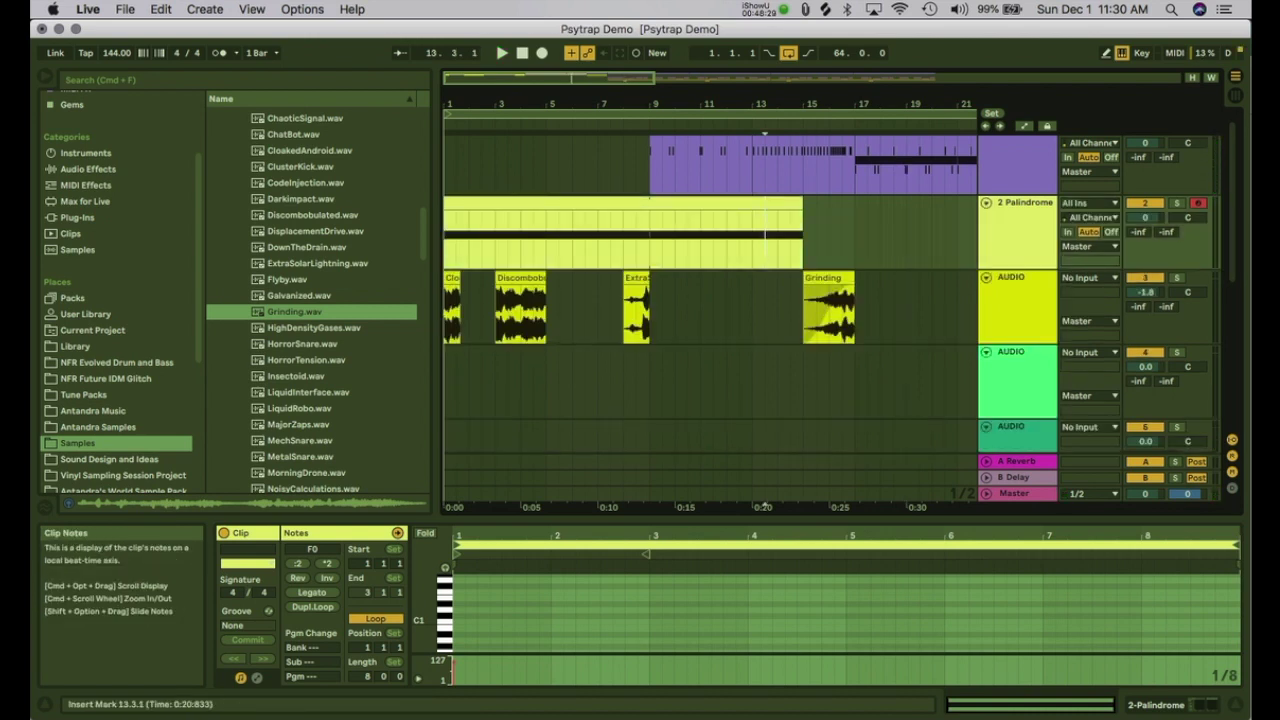
{"action": "scroll", "coordinate": [765, 238], "scroll_direction": "up", "scroll_amount": 1}
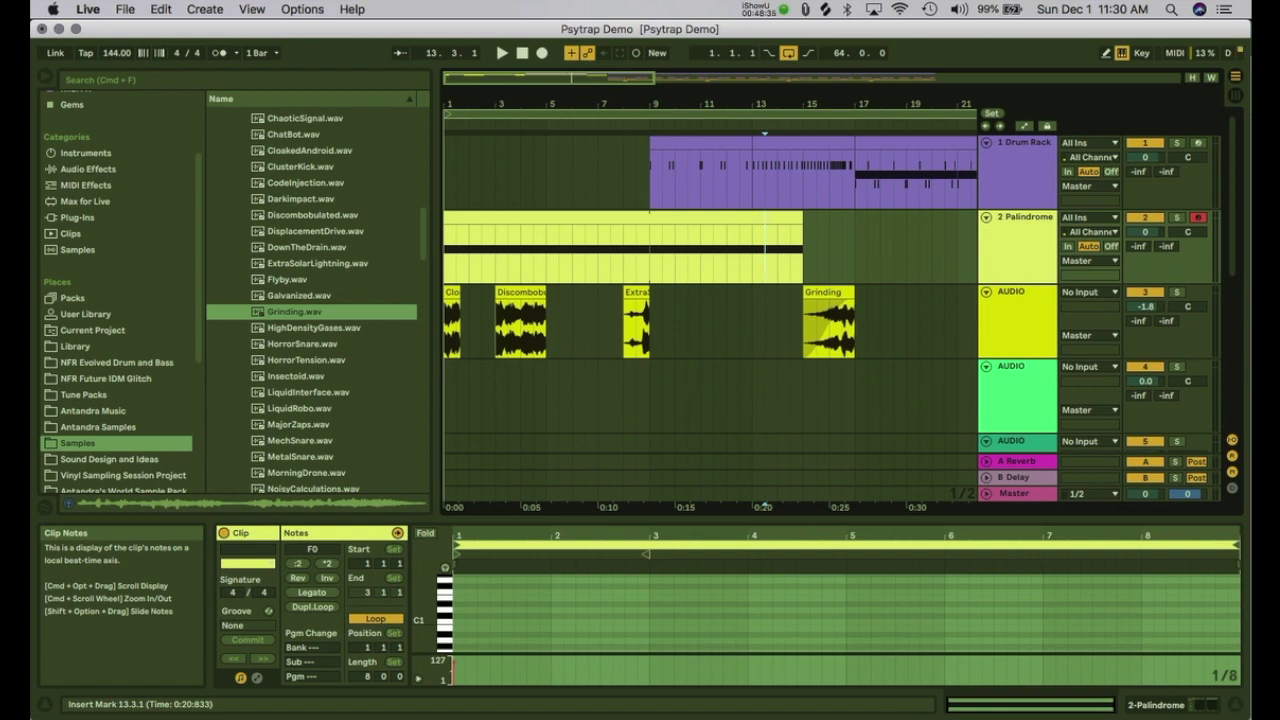
{"action": "left_click", "coordinate": [752, 180]}
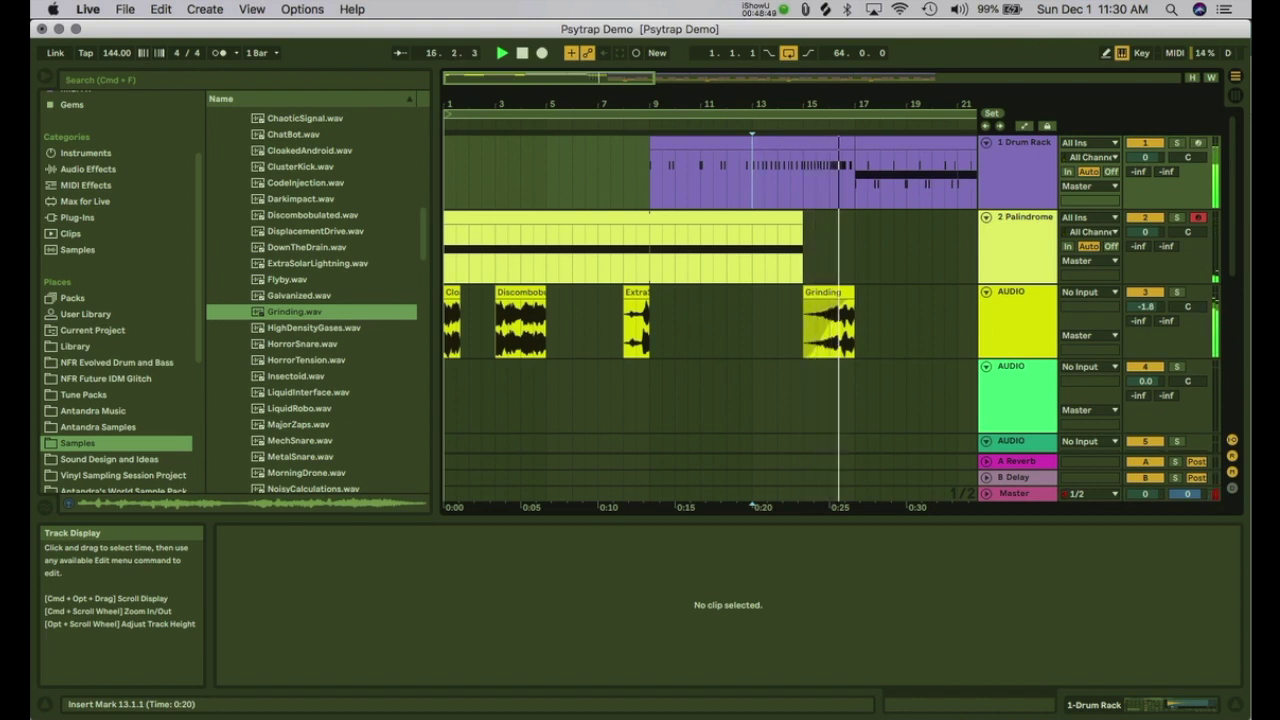
{"action": "left_click", "coordinate": [803, 178]}
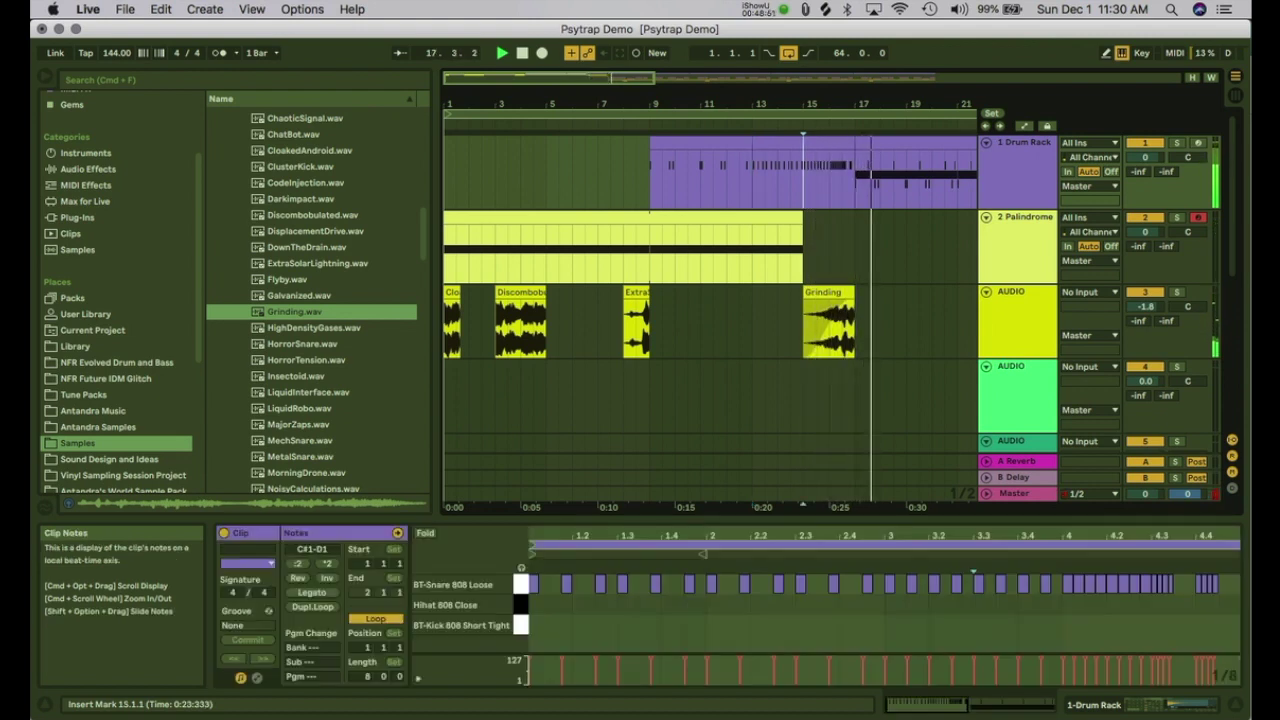
{"action": "left_click_drag", "start_coordinate": [850, 104], "coordinate": [848, 160]}
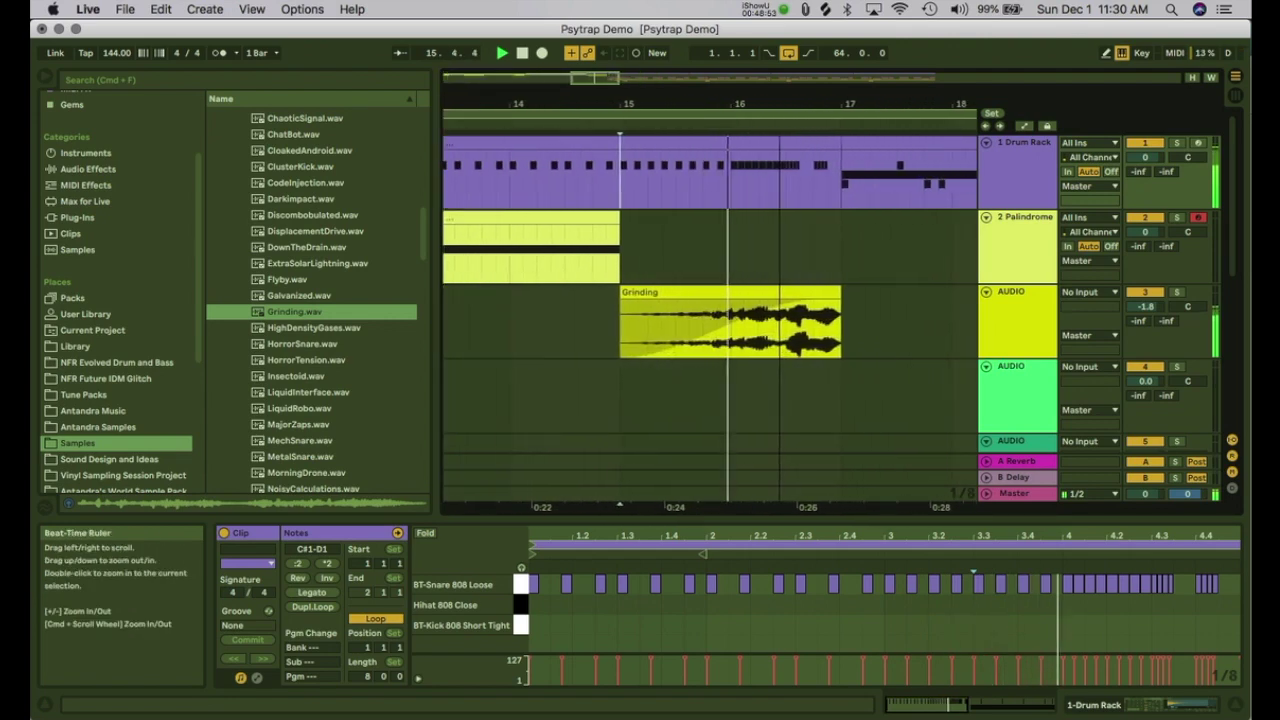
{"action": "left_click_drag", "start_coordinate": [616, 104], "coordinate": [616, 78]}
Step: Transpose the Grinding clip up to 3 st while replaying the end of the build-up from 15.1.1 and 16.3.3
{"action": "key", "text": "space"}
{"action": "key", "text": "space"}
{"action": "left_click", "coordinate": [660, 292]}
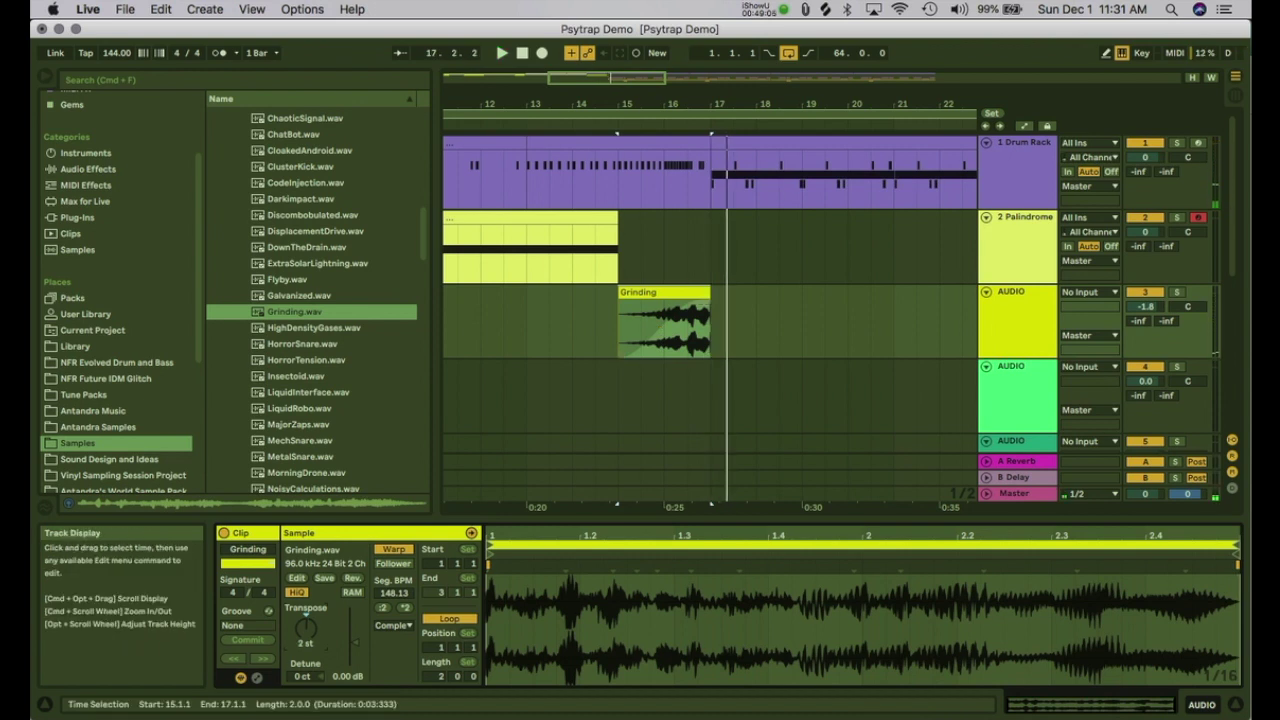
{"action": "left_click", "coordinate": [689, 332]}
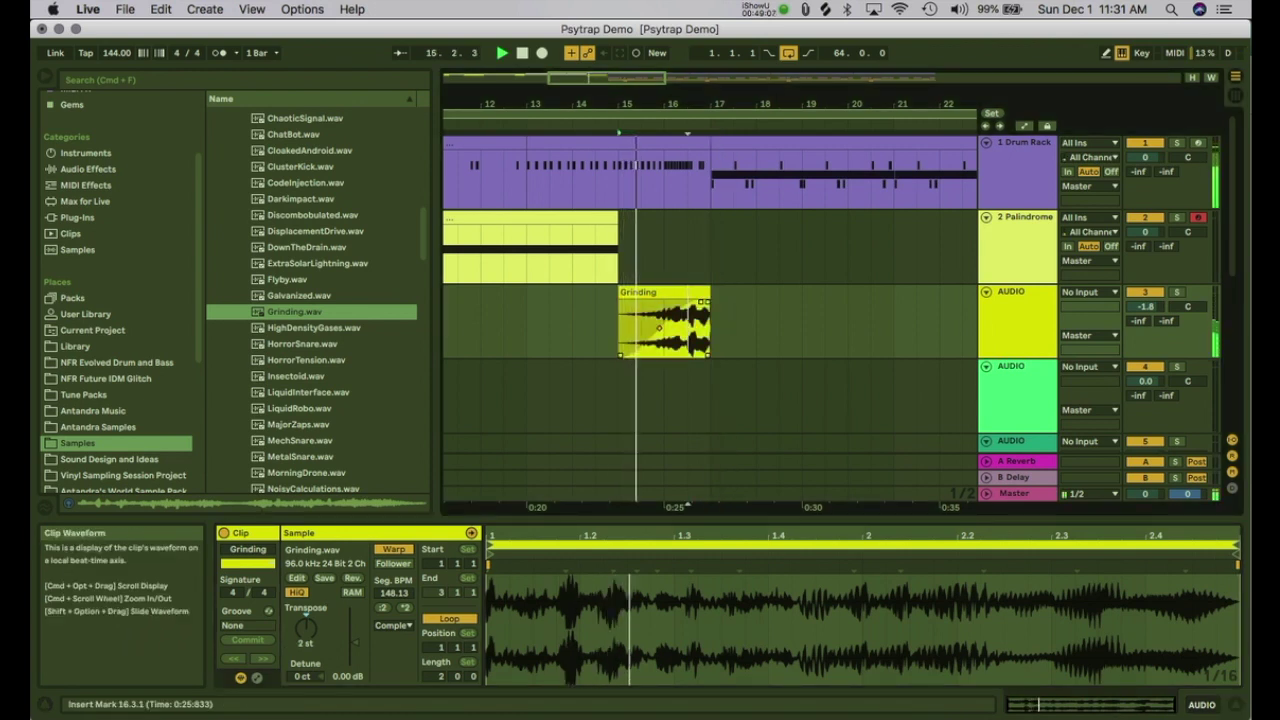
{"action": "left_click_drag", "start_coordinate": [704, 104], "coordinate": [704, 160]}
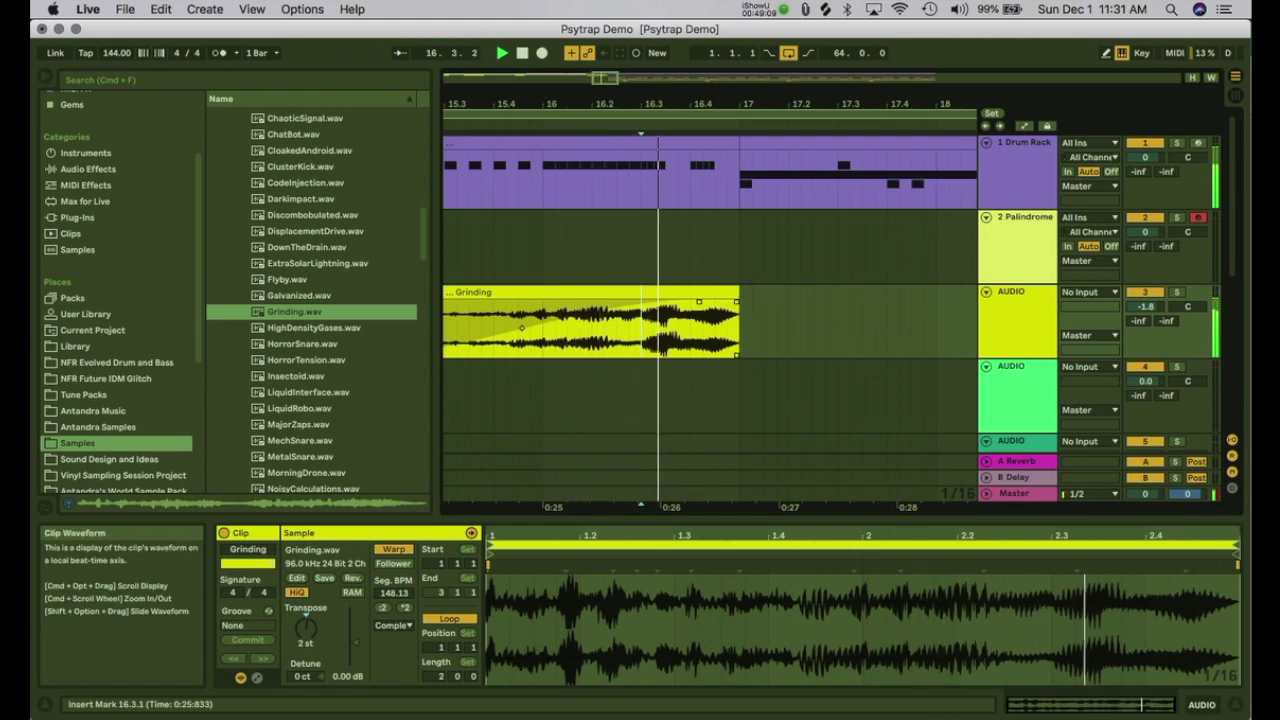
{"action": "left_click", "coordinate": [666, 330]}
{"action": "key", "text": "space"}
{"action": "key", "text": "space"}
{"action": "key", "text": "space"}
{"action": "key", "text": "space"}
{"action": "key", "text": "space"}
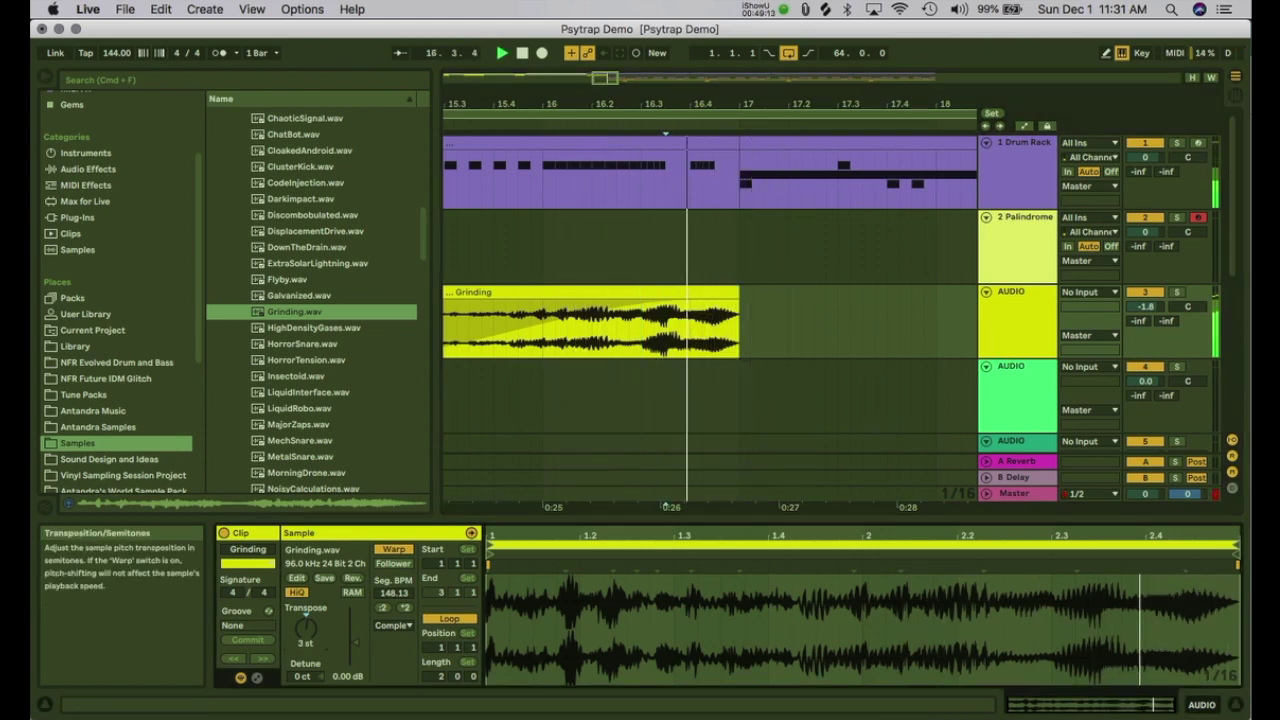
Step: Replay the transition into the drop from 16.3.3 with the transposed Grinding clip
{"action": "key", "text": "space"}
{"action": "key", "text": "space"}
{"action": "key", "text": "space"}
{"action": "key", "text": "space"}
{"action": "left_click_drag", "start_coordinate": [669, 103], "coordinate": [669, 35]}
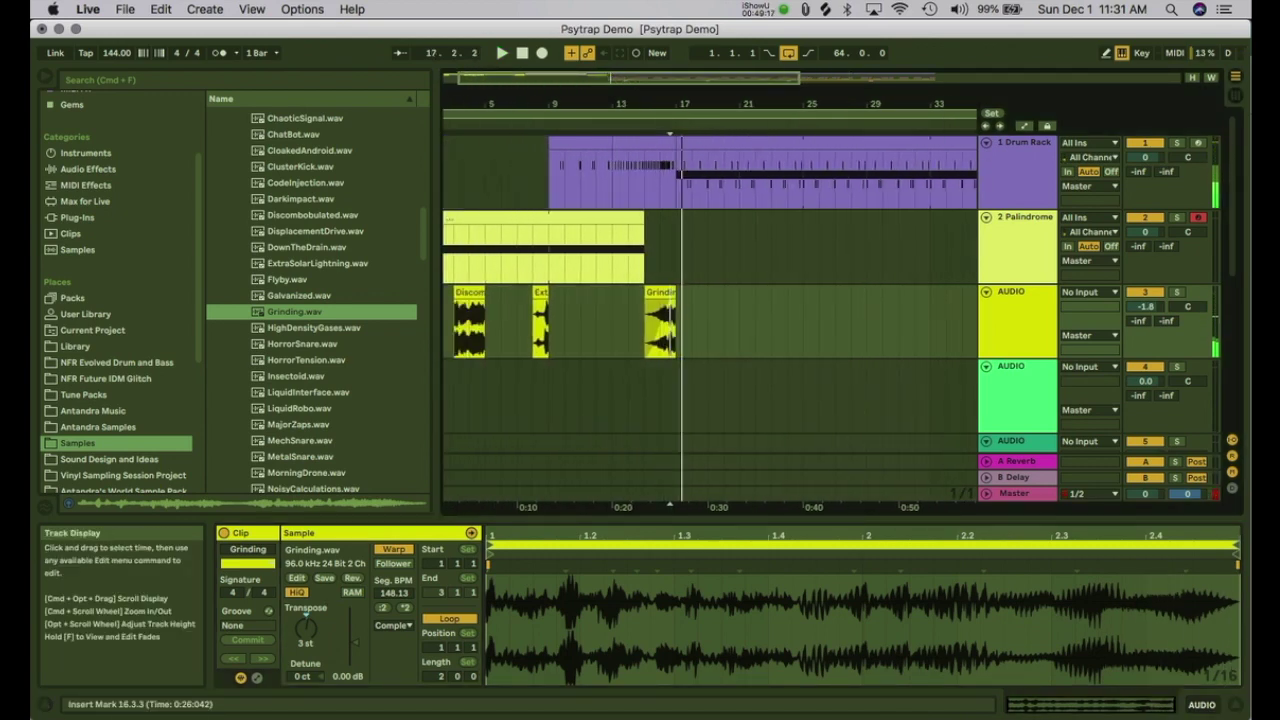
Step: Place LiquidInterface.wav at 11.1.1 on the first new audio track, play it, and set its clip gain to 1.75 dB
{"action": "left_click", "coordinate": [535, 325]}
{"action": "key", "text": "space"}
{"action": "left_click_drag", "start_coordinate": [308, 392], "coordinate": [596, 320]}
{"action": "key", "text": "space"}
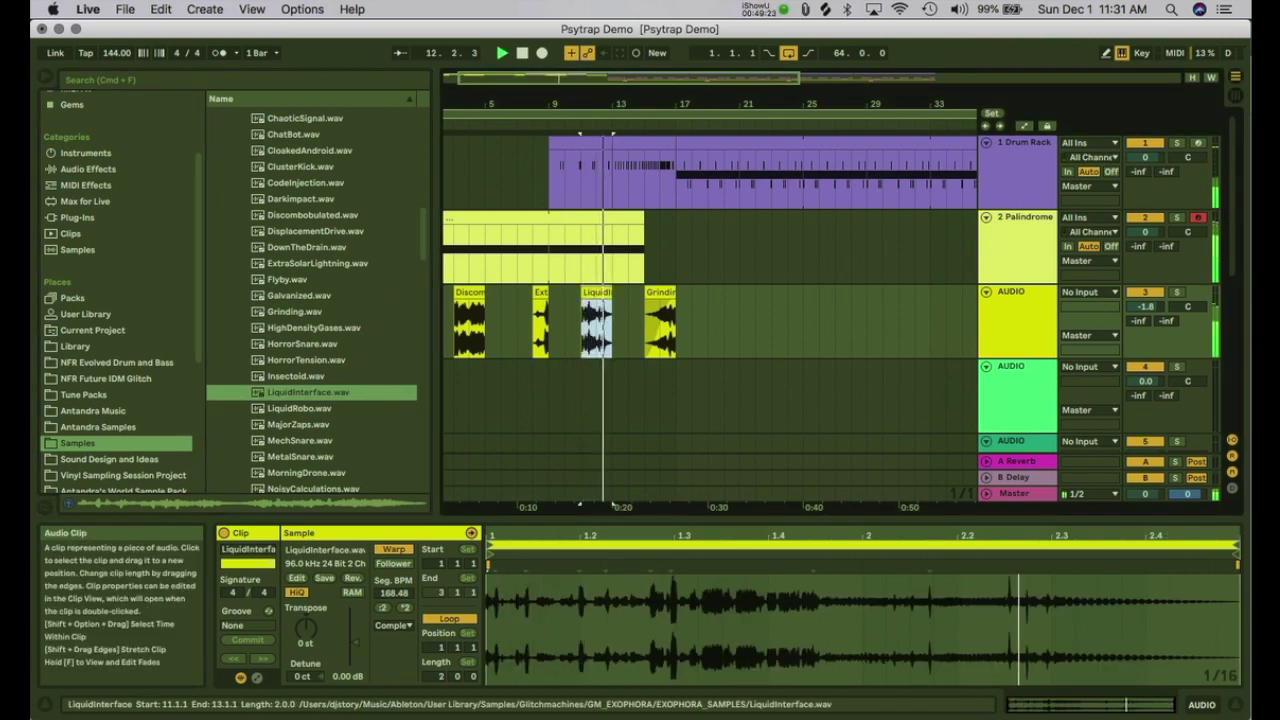
{"action": "left_click_drag", "start_coordinate": [355, 643], "coordinate": [355, 640]}
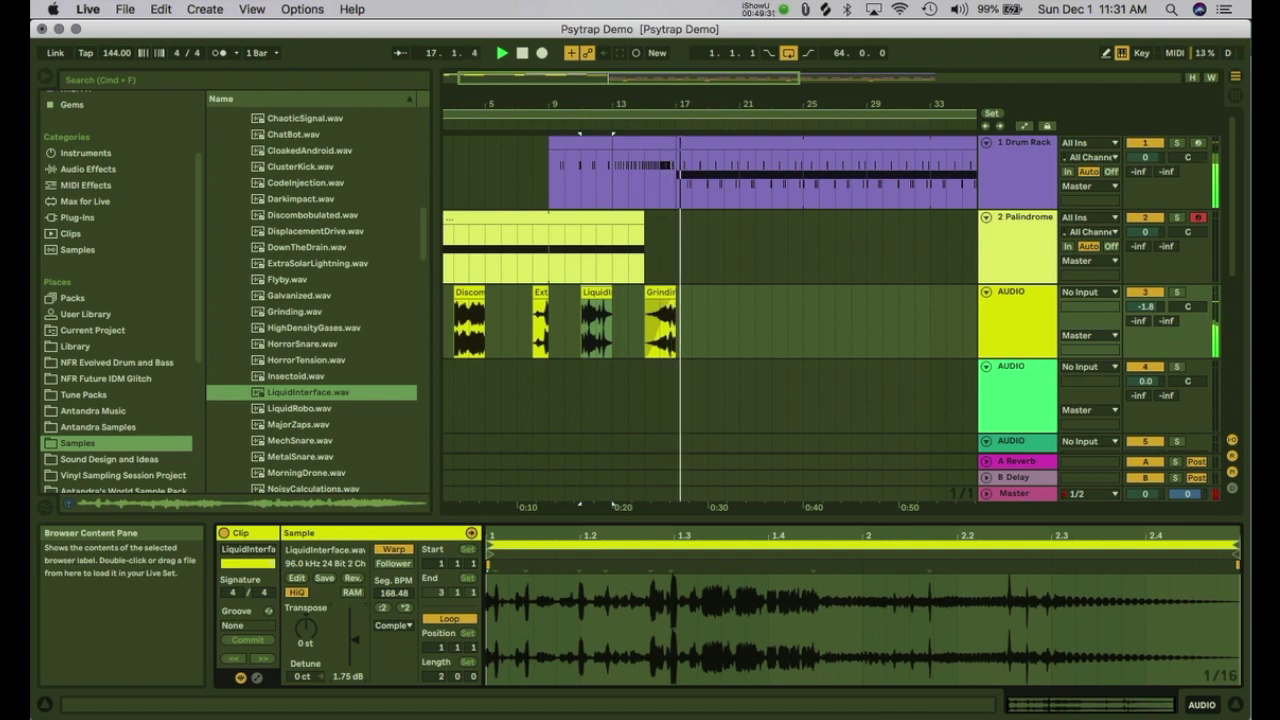
Step: Audition MajorZaps.wav and place it at 15.1.1 on the second new audio track
{"action": "left_click", "coordinate": [300, 441]}
{"action": "left_click", "coordinate": [298, 425]}
{"action": "left_click_drag", "start_coordinate": [298, 425], "coordinate": [661, 245]}
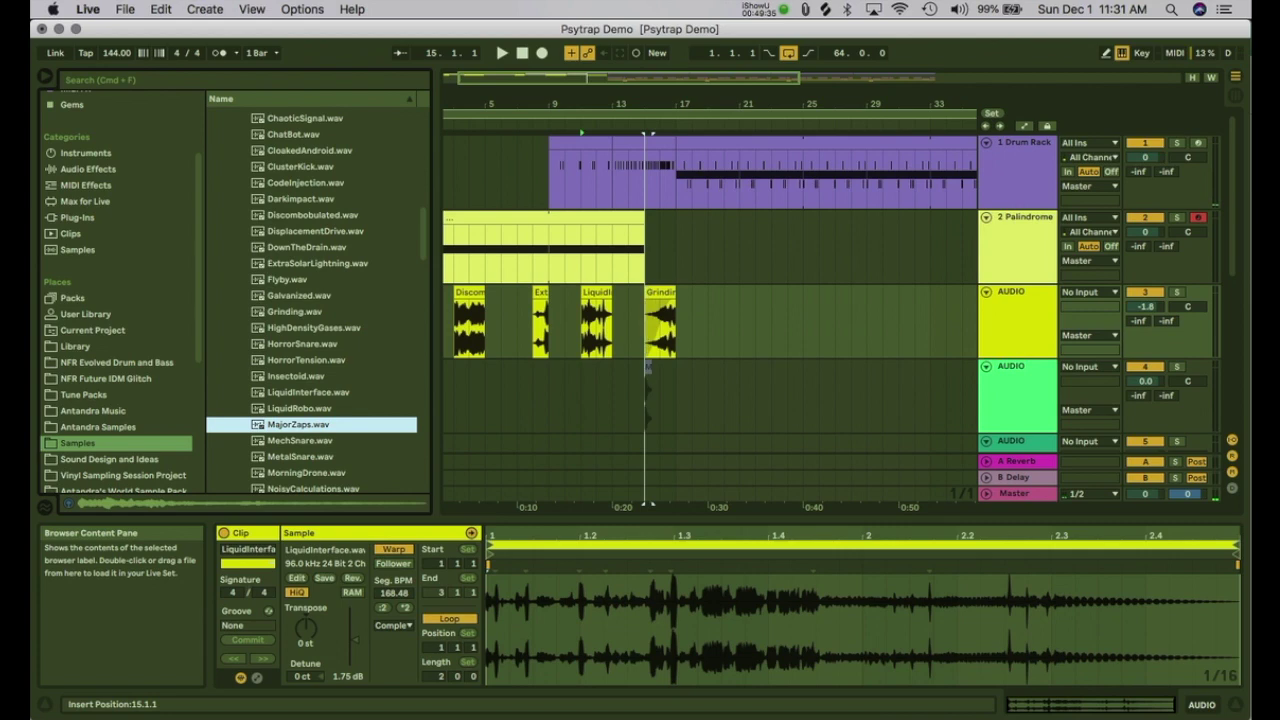
{"action": "left_click_drag", "start_coordinate": [649, 392], "coordinate": [649, 392]}
{"action": "left_click_drag", "start_coordinate": [650, 104], "coordinate": [648, 180]}
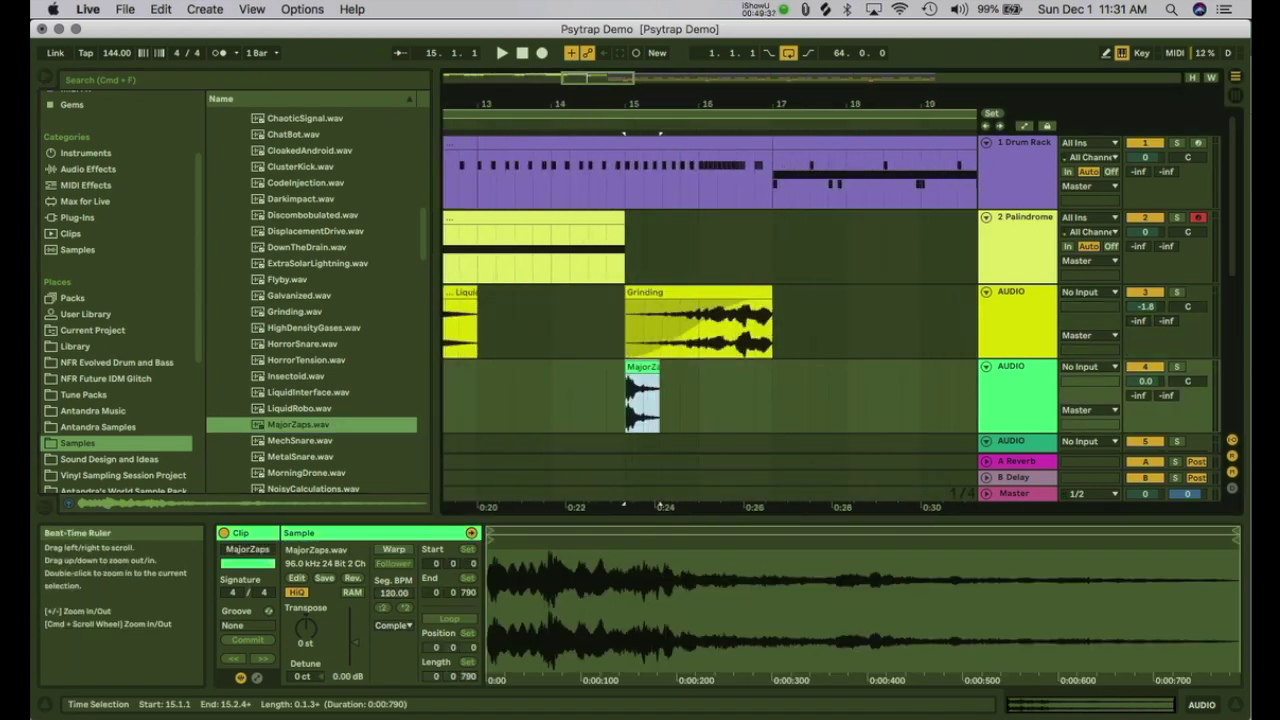
Step: Try the MajorZaps clip reversed and ending at bar 15, and return it unreversed to 15.1.1
{"action": "mouse_move", "coordinate": [642, 400]}
{"action": "left_mouse_down"}
{"action": "mouse_move", "coordinate": [679, 400]}
{"action": "mouse_move", "coordinate": [623, 400]}
{"action": "left_mouse_up"}
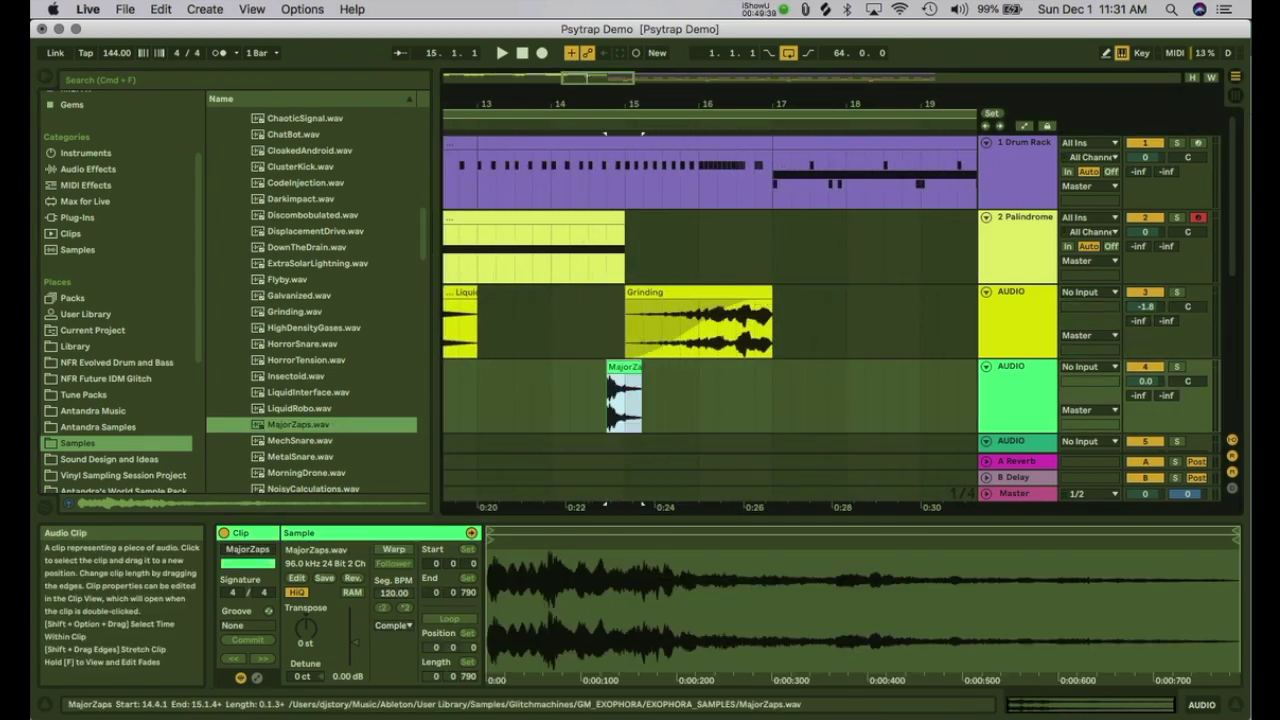
{"action": "left_click", "coordinate": [623, 400]}
{"action": "key", "text": "r"}
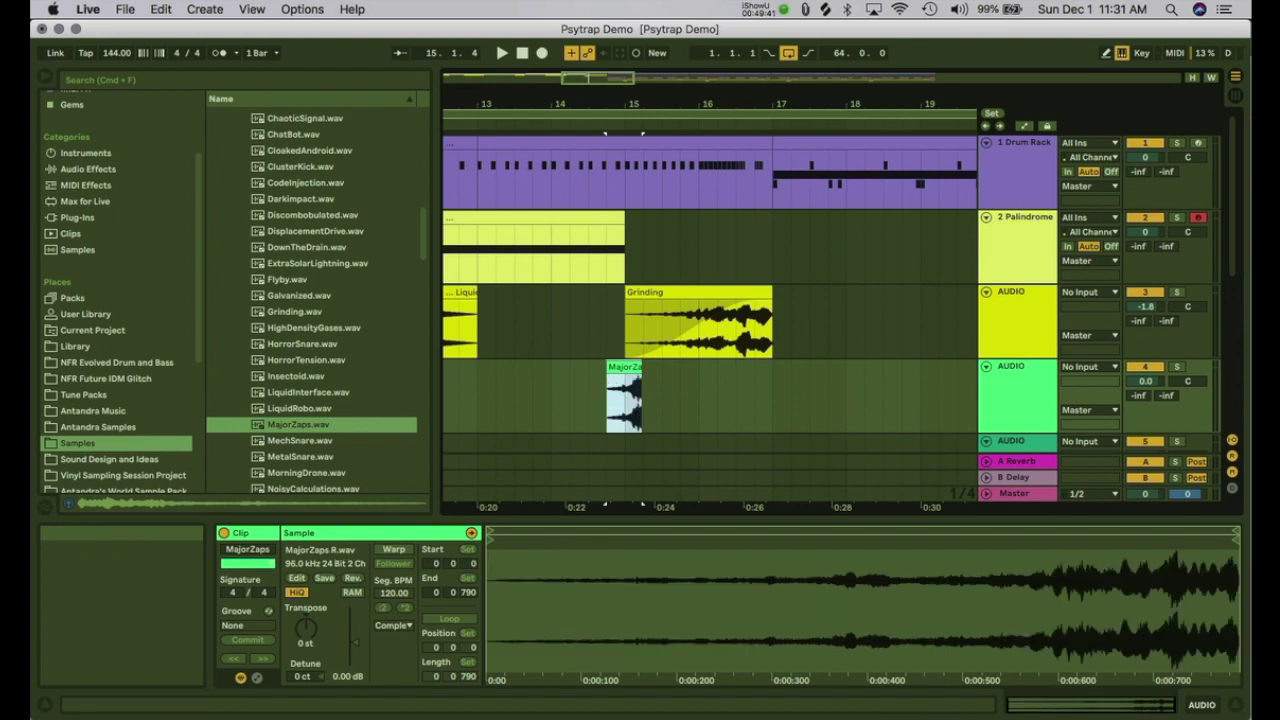
{"action": "mouse_move", "coordinate": [625, 400]}
{"action": "left_mouse_down"}
{"action": "mouse_move", "coordinate": [589, 400]}
{"action": "mouse_move", "coordinate": [607, 400]}
{"action": "left_mouse_up"}
{"action": "key", "text": "space"}
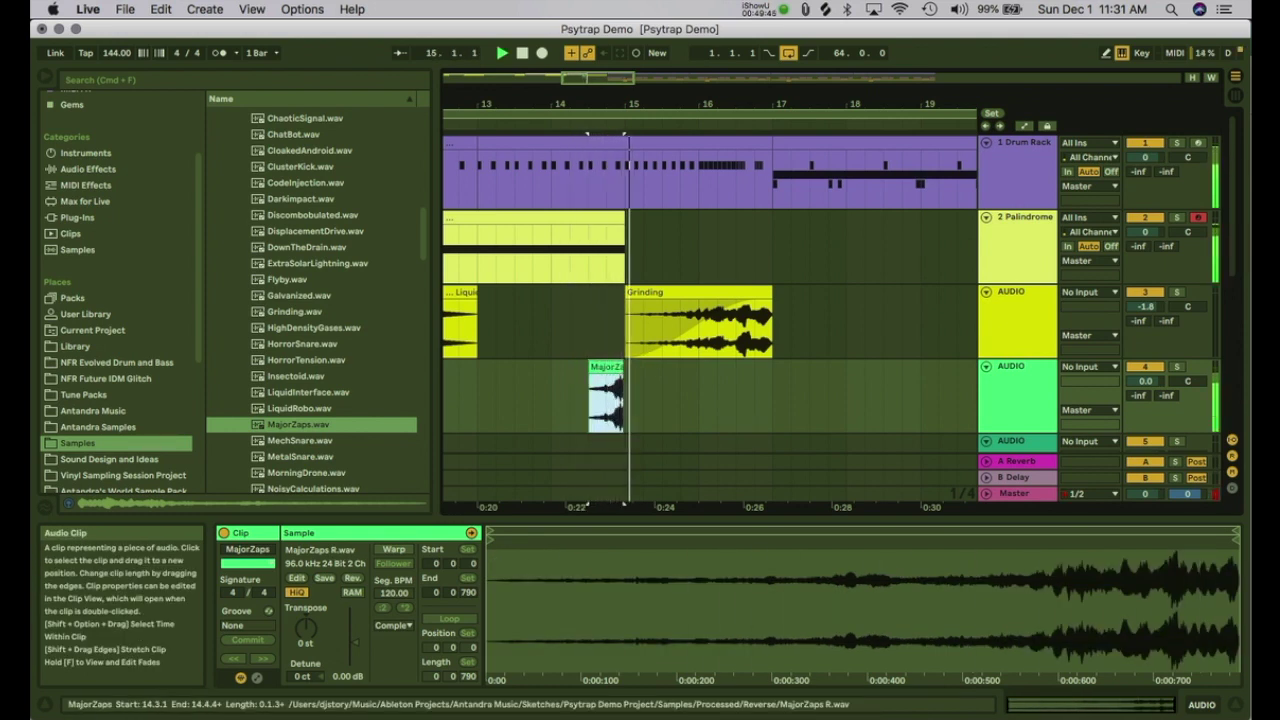
{"action": "key", "text": "r"}
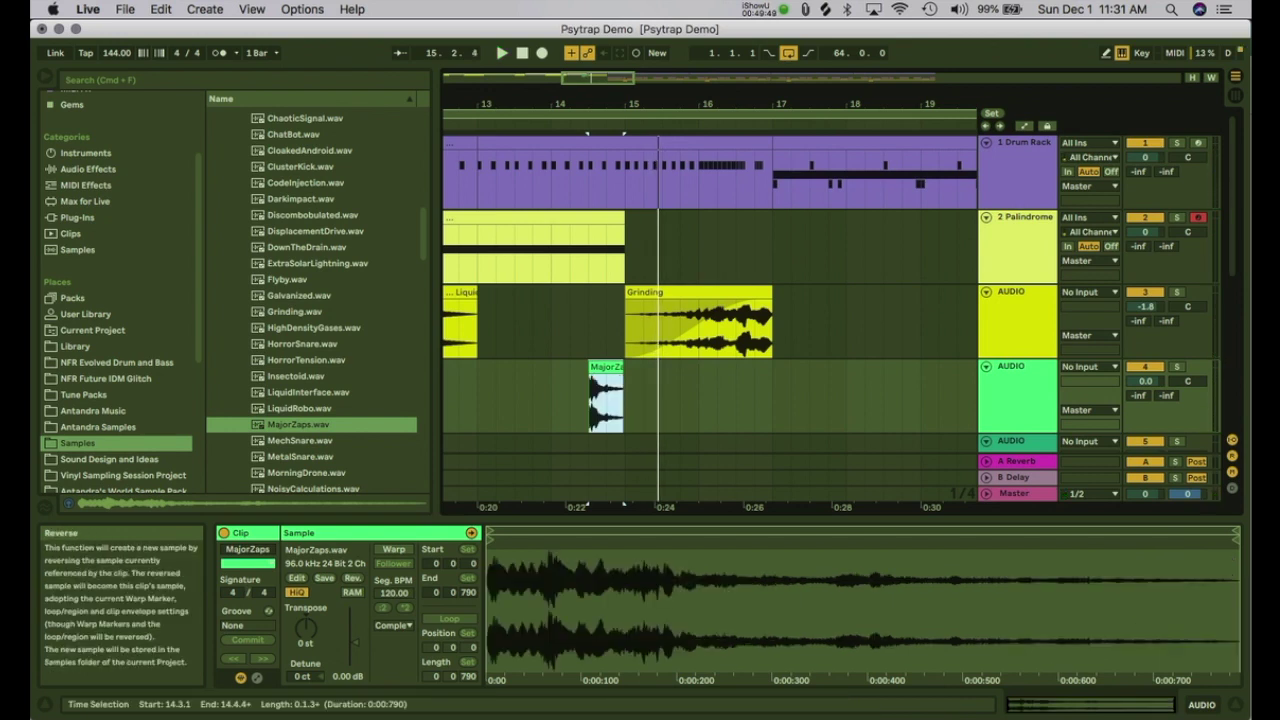
{"action": "left_click_drag", "start_coordinate": [605, 395], "coordinate": [642, 395]}
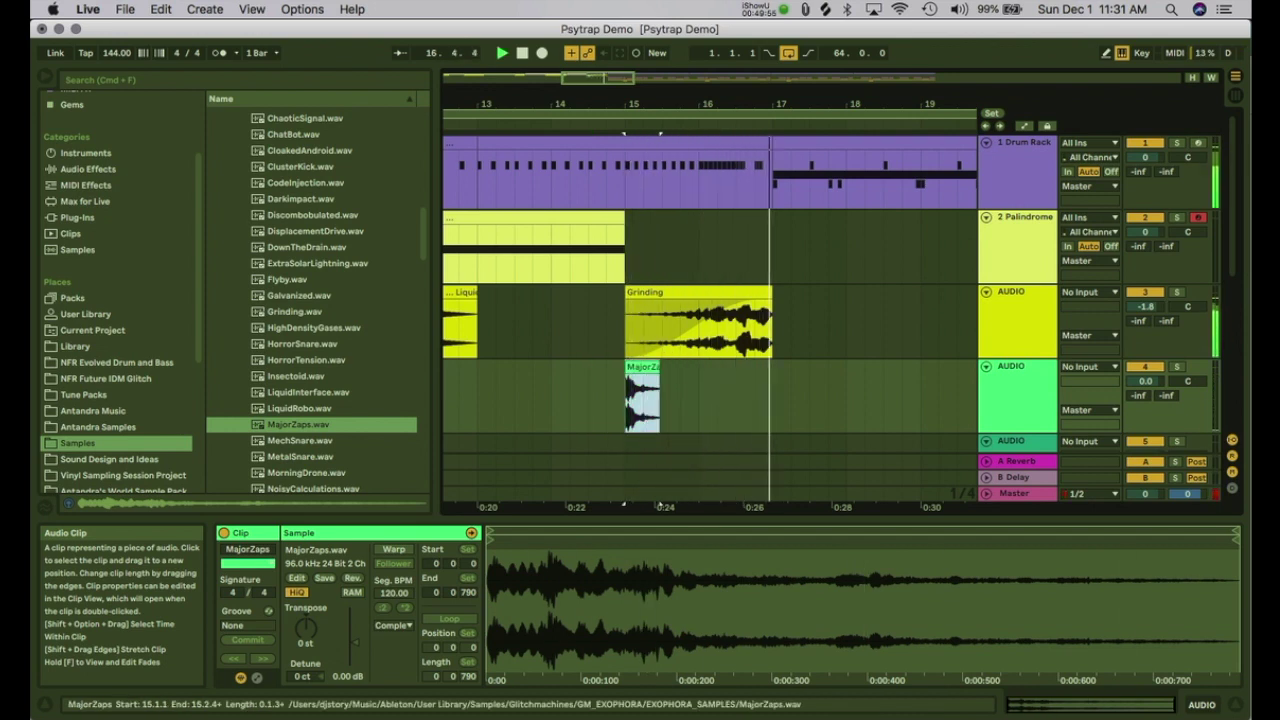
Step: Replay the transition into the drop from 16.3.1
{"action": "left_click", "coordinate": [736, 172]}
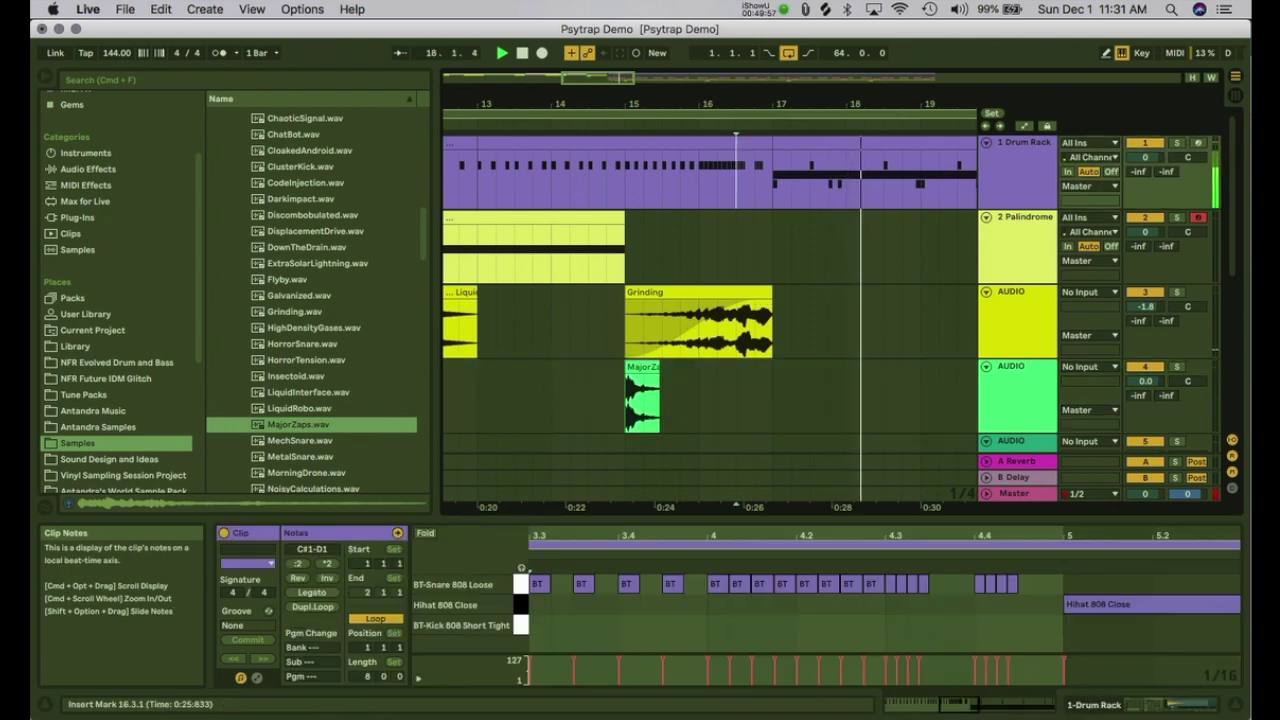
{"action": "key", "text": "space"}
{"action": "key", "text": "space"}
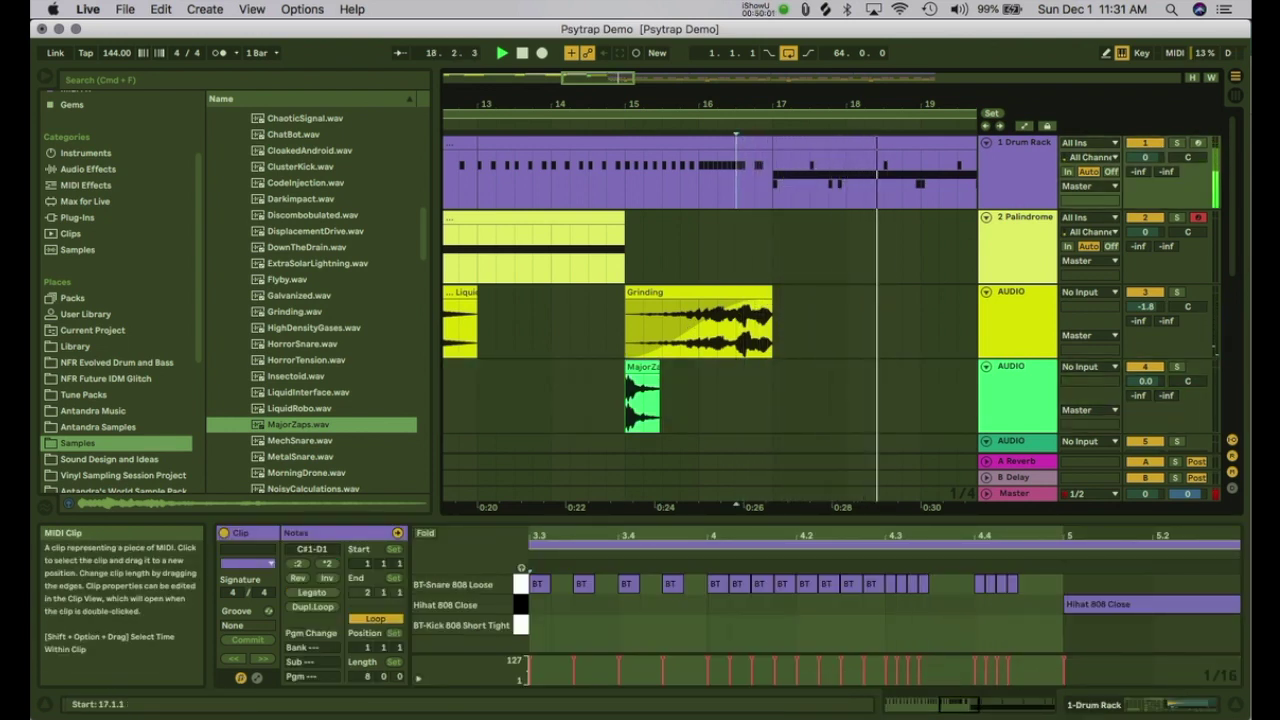
Step: Play the arrangement from 15.1.1 and lower the Grinding clip's gain to -2.13 dB
{"action": "left_click_drag", "start_coordinate": [753, 104], "coordinate": [753, 60]}
{"action": "left_click", "coordinate": [714, 255]}
{"action": "key", "text": "space"}
{"action": "left_click", "coordinate": [736, 292]}
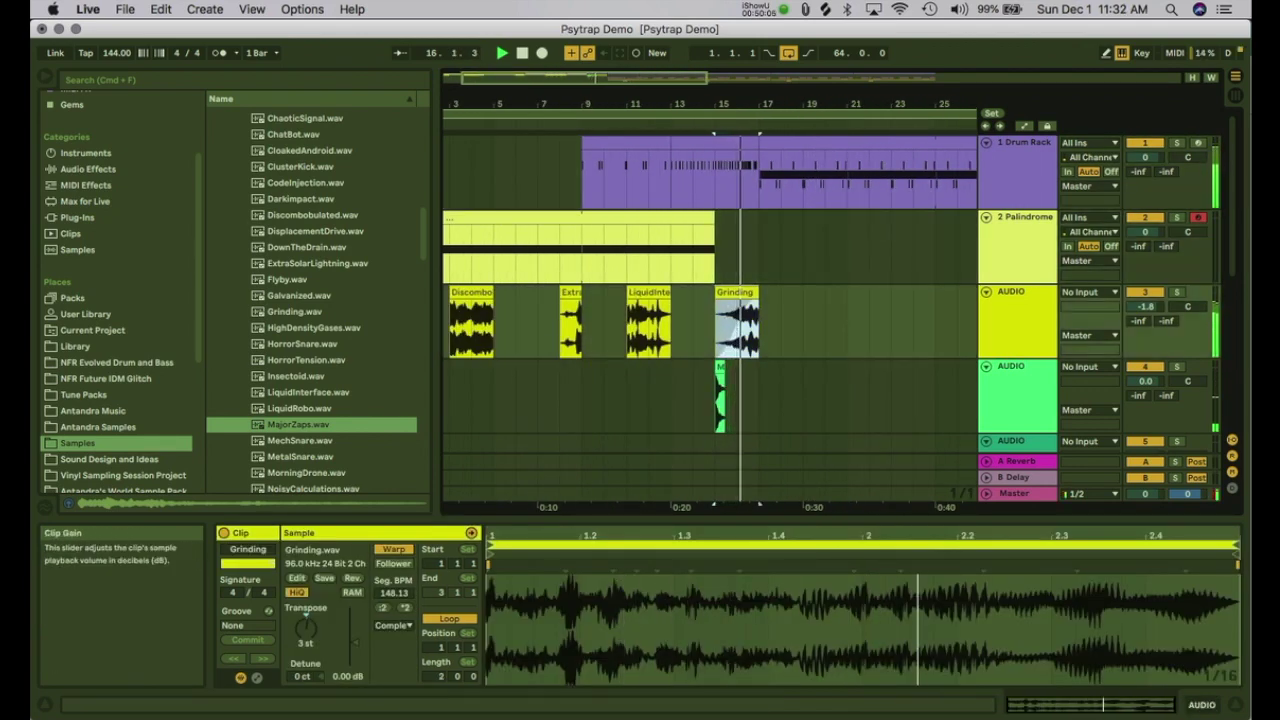
{"action": "left_click_drag", "start_coordinate": [354, 642], "coordinate": [354, 646]}
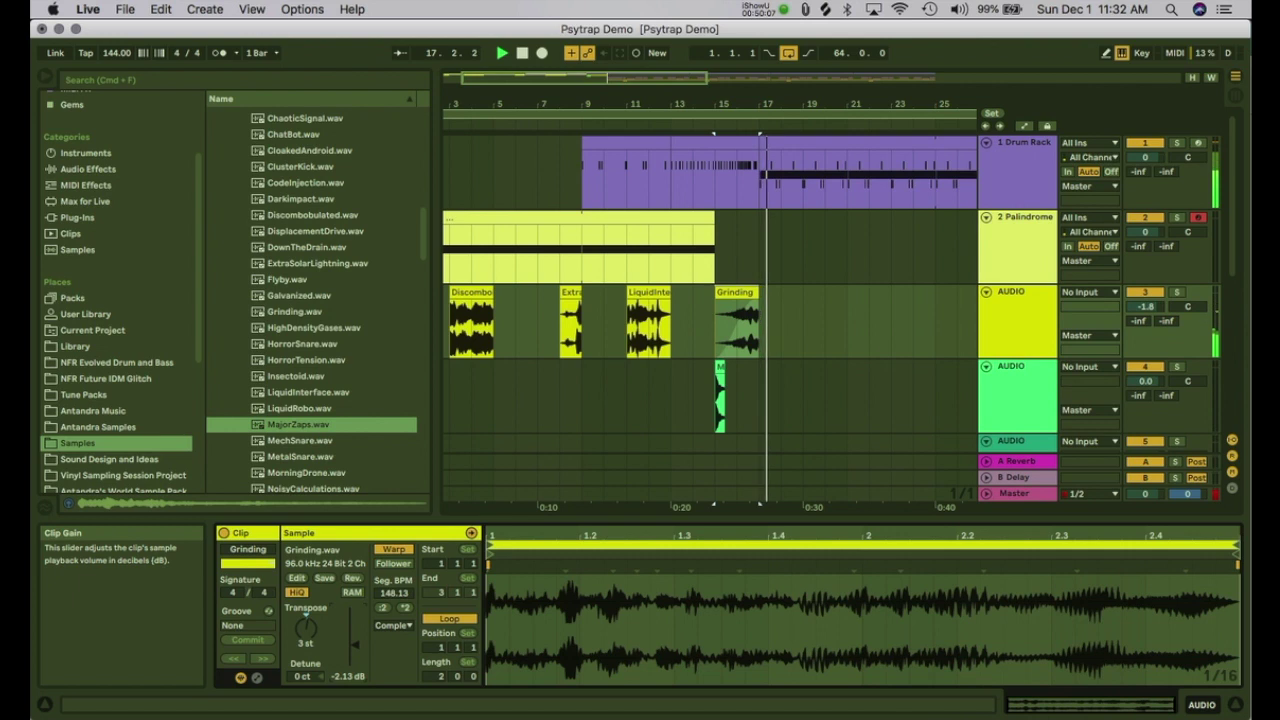
Step: Stop playback and audition further samples in the current folder, including SpectralRealignment.wav, Scrunching.wav, Subterranian.wav and SwellZap.wav
{"action": "scroll", "coordinate": [320, 415], "scroll_direction": "down", "scroll_amount": 5}
{"action": "left_click", "coordinate": [320, 415]}
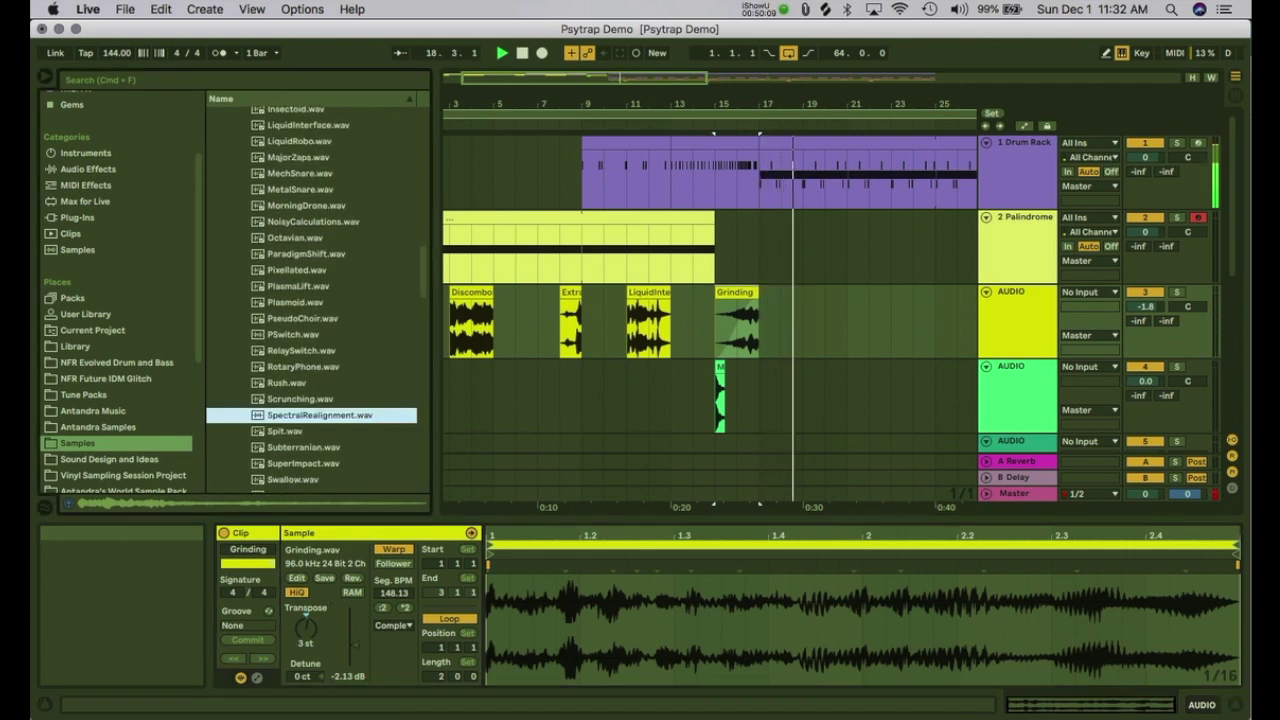
{"action": "key", "text": "space"}
{"action": "key", "text": "Up"}
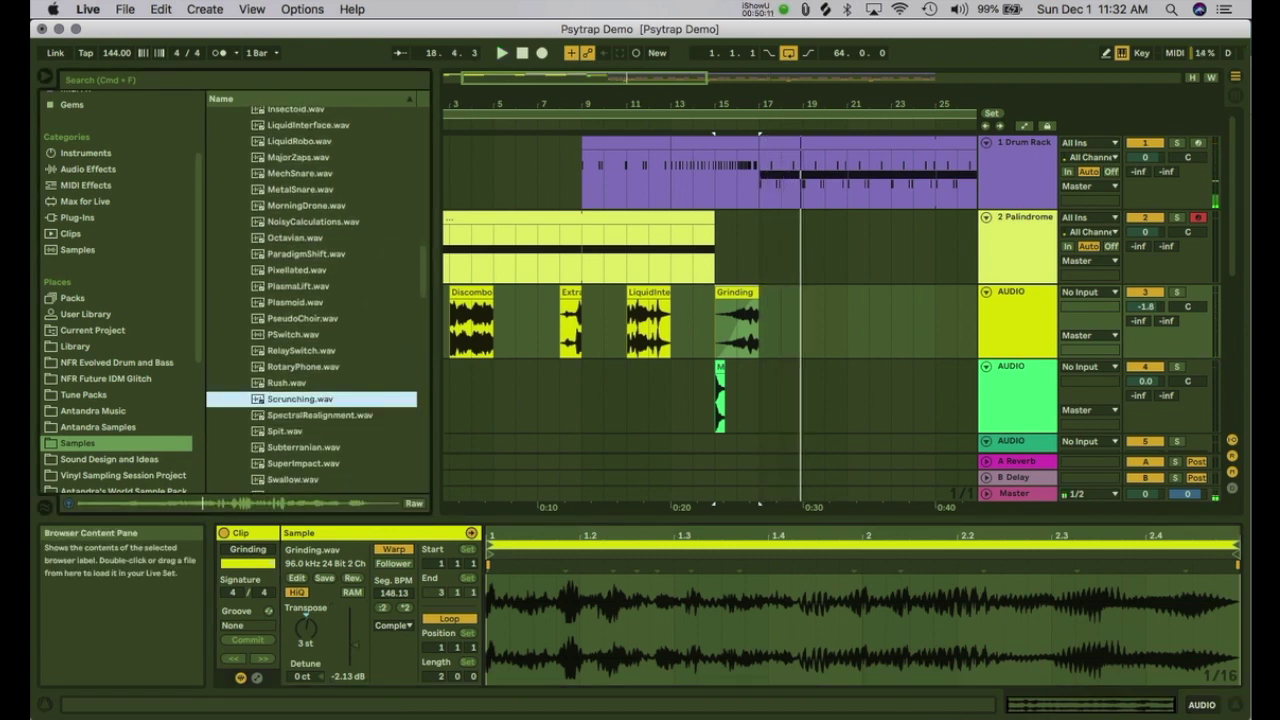
{"action": "scroll", "coordinate": [312, 415], "scroll_direction": "down", "scroll_amount": 1}
{"action": "left_click", "coordinate": [312, 421]}
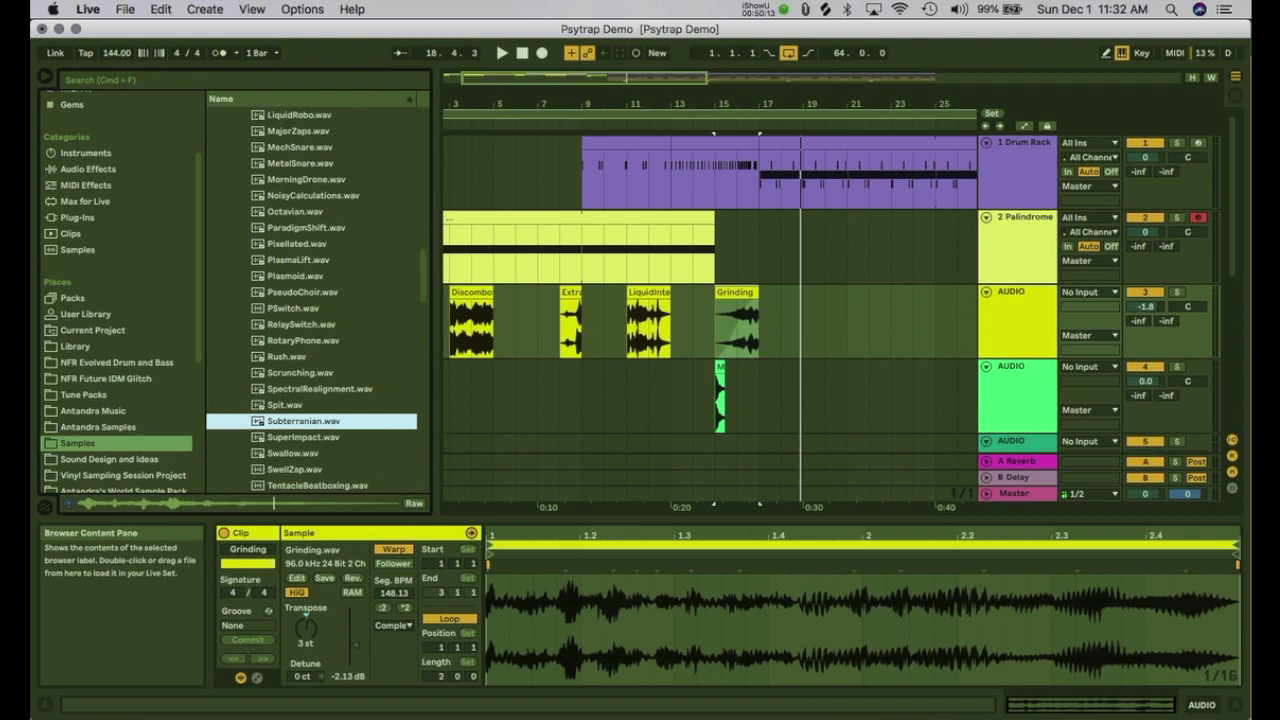
{"action": "left_click", "coordinate": [312, 437]}
{"action": "scroll", "coordinate": [312, 438], "scroll_direction": "down", "scroll_amount": 1}
{"action": "left_click", "coordinate": [312, 441]}
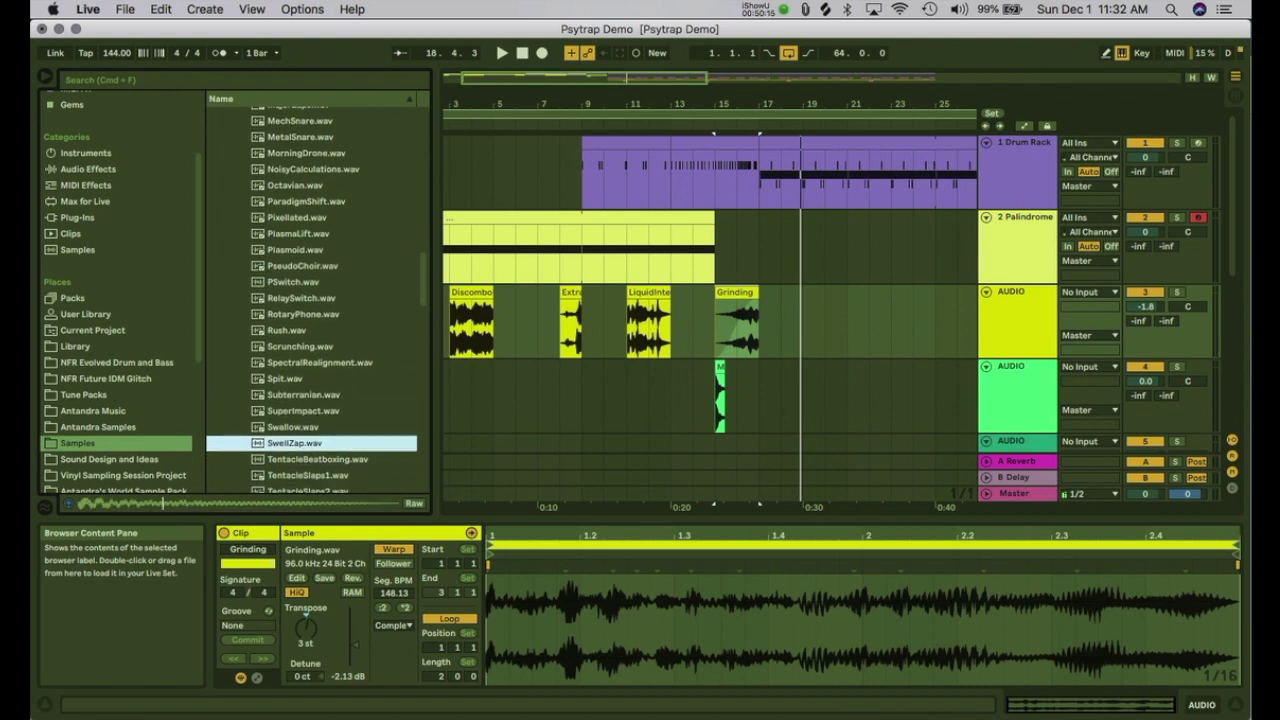
{"action": "scroll", "coordinate": [312, 441], "scroll_direction": "down", "scroll_amount": 1}
{"action": "scroll", "coordinate": [312, 440], "scroll_direction": "down", "scroll_amount": 3}
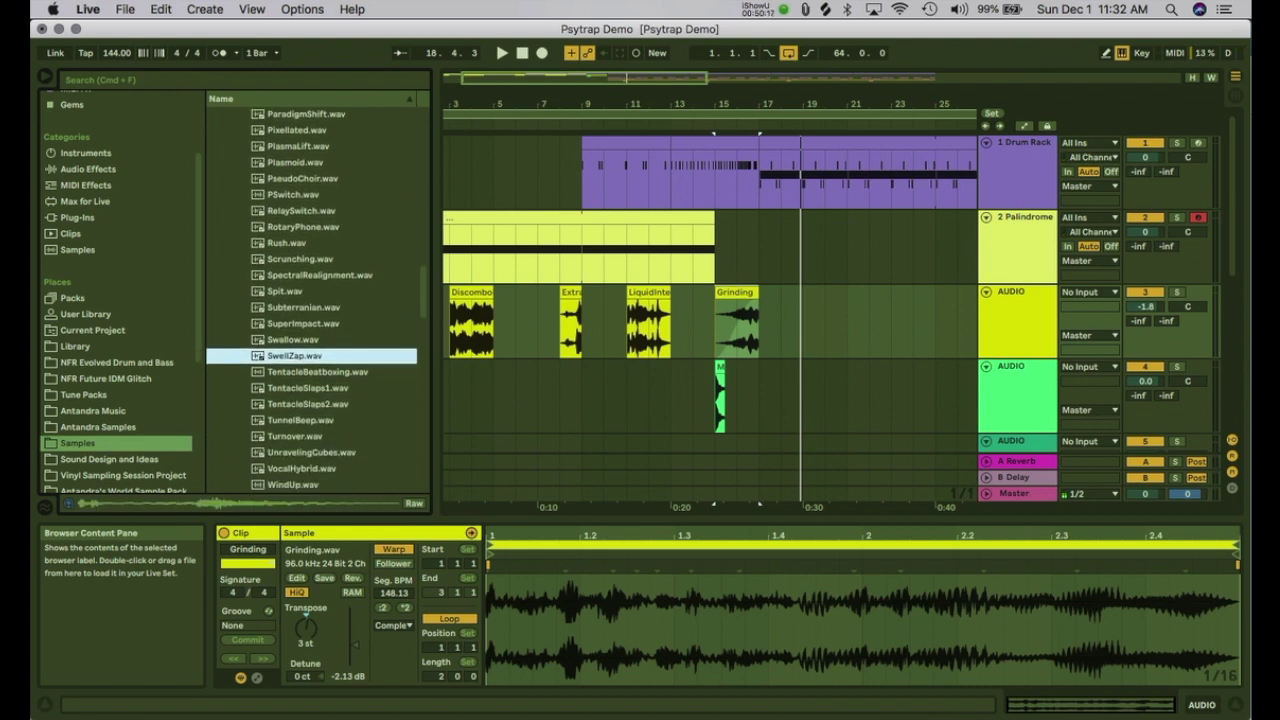
Step: Open the CodeWorld folder inside GM_QUADRANT, QUADRANT_SAMPLES, ARTIFACTS in the sample library
{"action": "scroll", "coordinate": [312, 440], "scroll_direction": "down", "scroll_amount": 6}
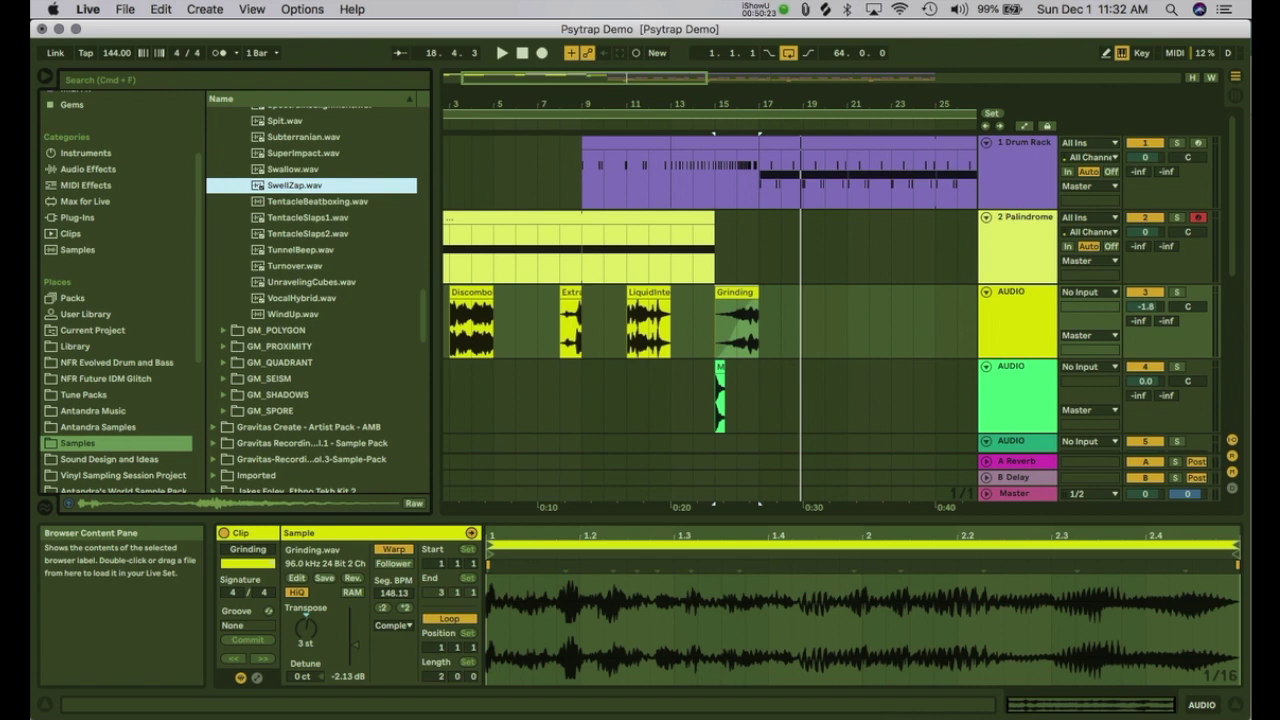
{"action": "left_click", "coordinate": [224, 363]}
{"action": "left_click", "coordinate": [234, 162]}
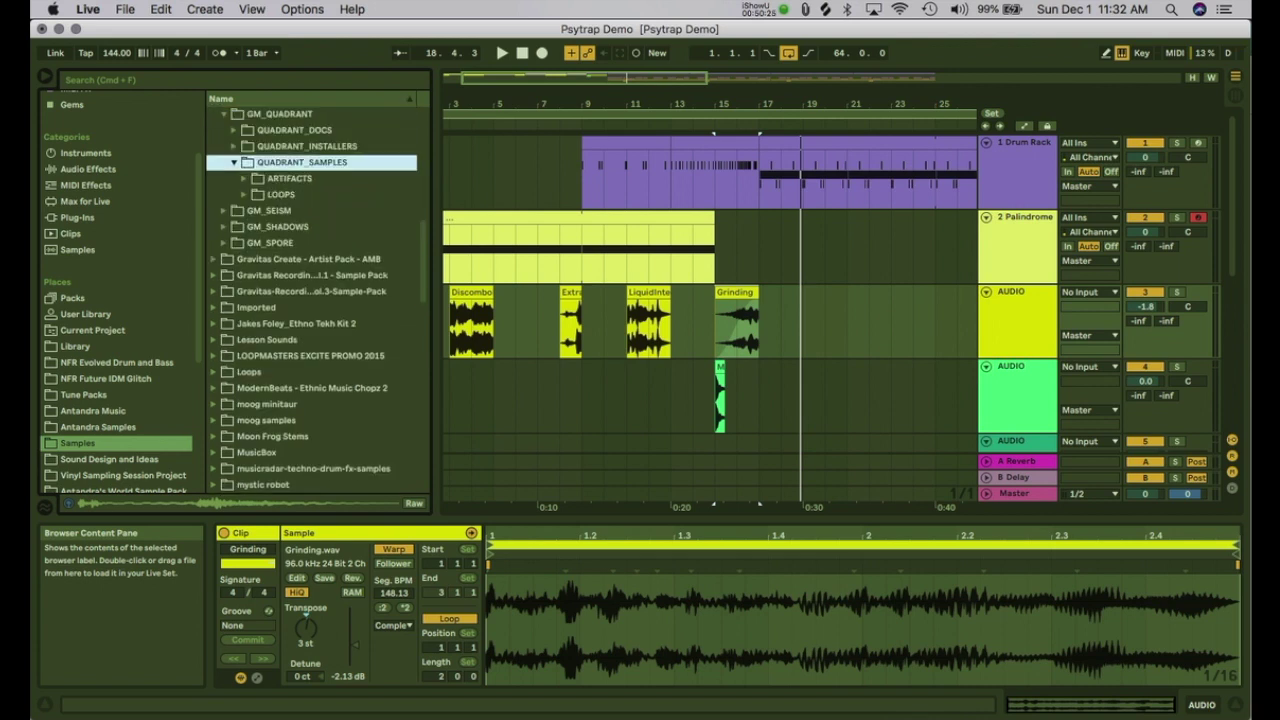
{"action": "left_click", "coordinate": [244, 178]}
{"action": "left_click", "coordinate": [254, 275]}
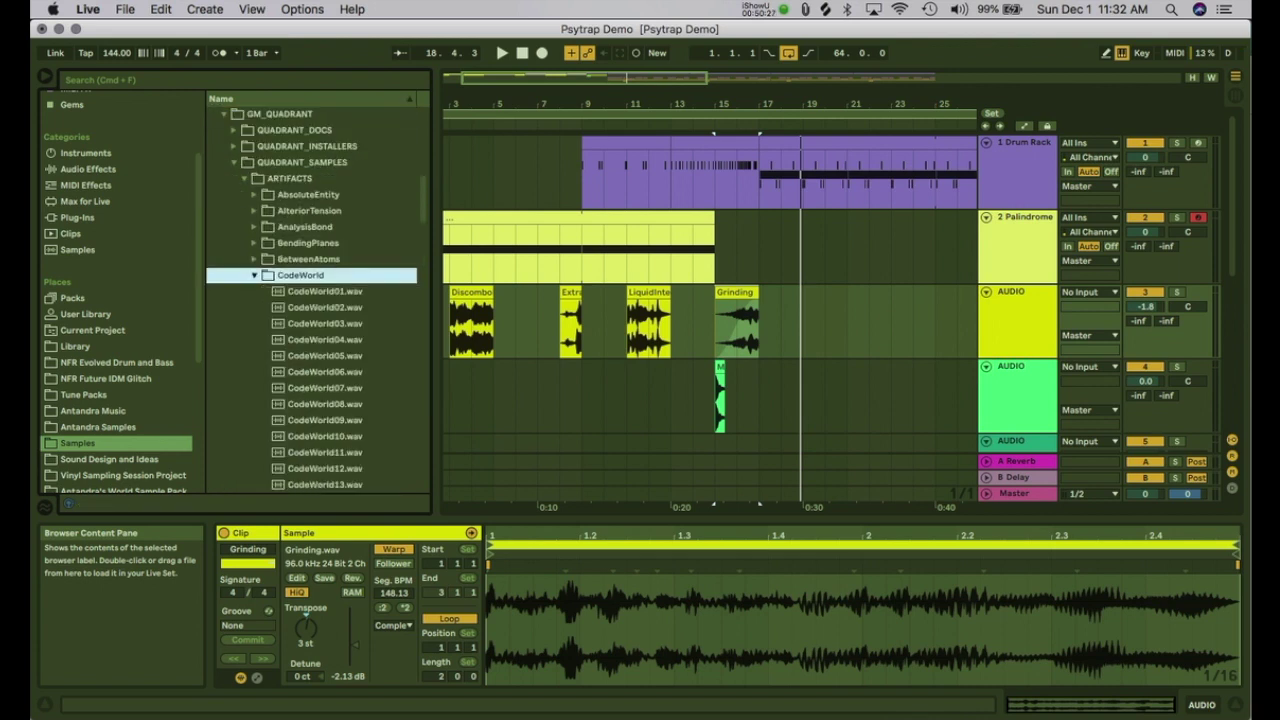
Step: Audition the CodeWorld samples from CodeWorld04.wav to CodeWorld29.wav
{"action": "left_click", "coordinate": [279, 340]}
{"action": "key", "text": "Down"}
{"action": "key", "text": "Down"}
{"action": "key", "text": "Down"}
{"action": "key", "text": "Down"}
{"action": "key", "text": "Down"}
{"action": "key", "text": "Down"}
{"action": "key", "text": "Down"}
{"action": "key", "text": "Down"}
{"action": "key", "text": "Down"}
{"action": "key", "text": "Down"}
{"action": "key", "text": "Down"}
{"action": "key", "text": "Down"}
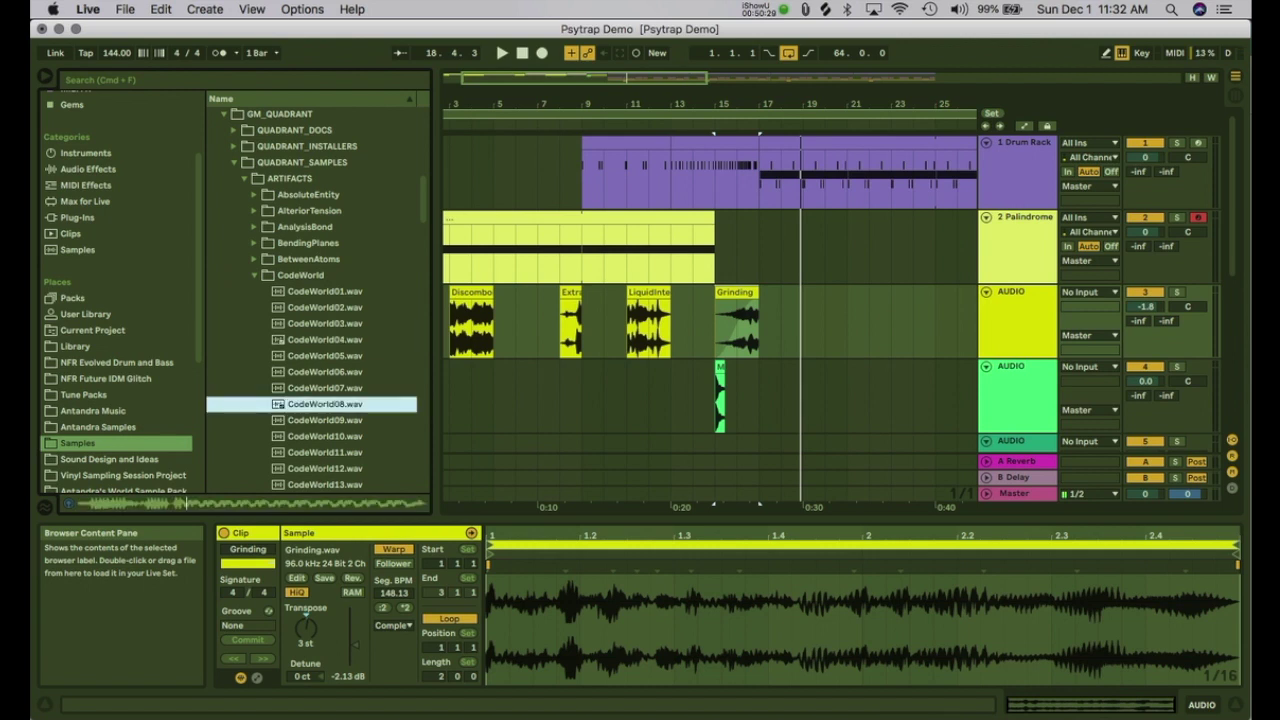
{"action": "scroll", "coordinate": [311, 340], "scroll_direction": "down", "scroll_amount": 4}
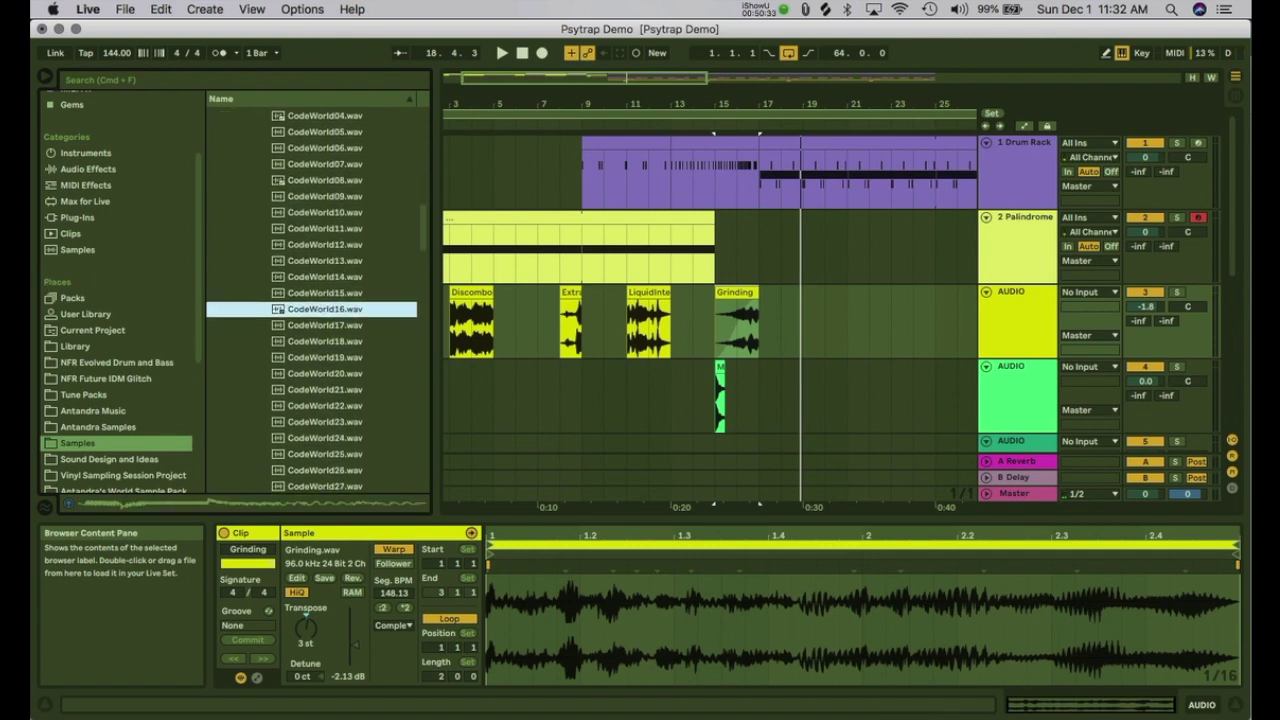
{"action": "left_click", "coordinate": [320, 406]}
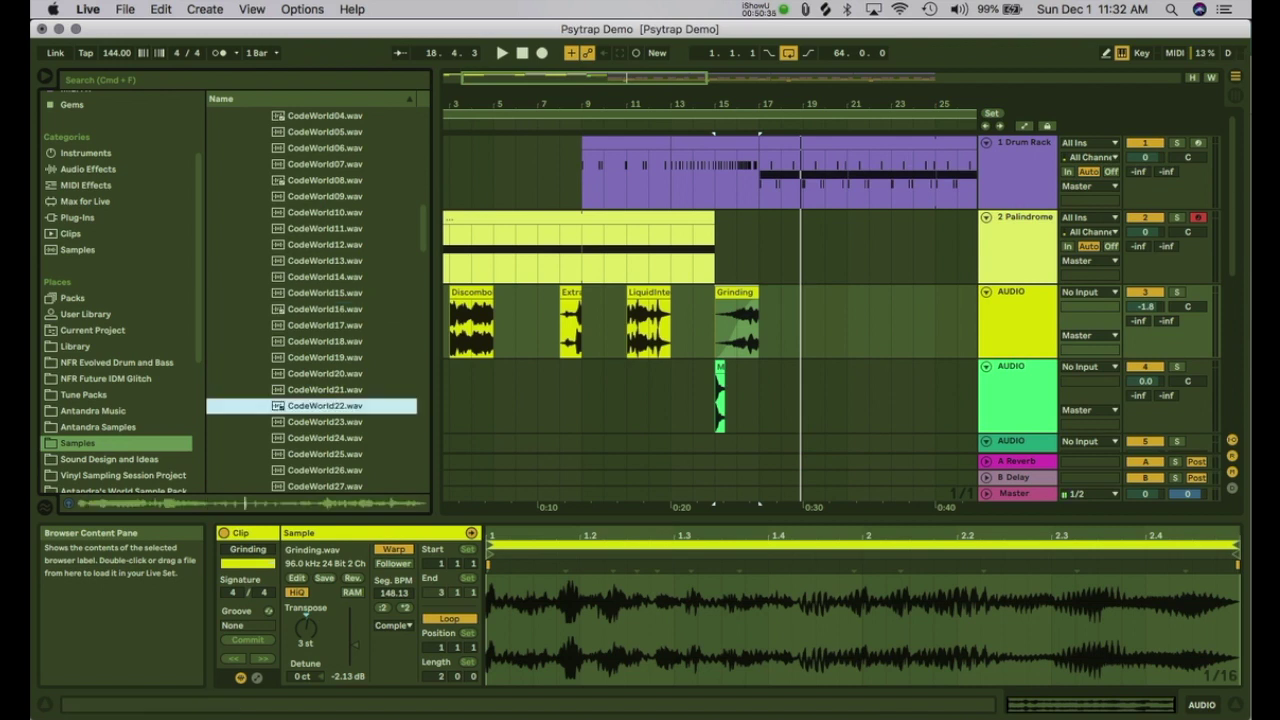
{"action": "scroll", "coordinate": [280, 406], "scroll_direction": "down", "scroll_amount": 1}
{"action": "left_click", "coordinate": [280, 414]}
{"action": "scroll", "coordinate": [280, 414], "scroll_direction": "down", "scroll_amount": 1}
{"action": "left_click", "coordinate": [280, 414]}
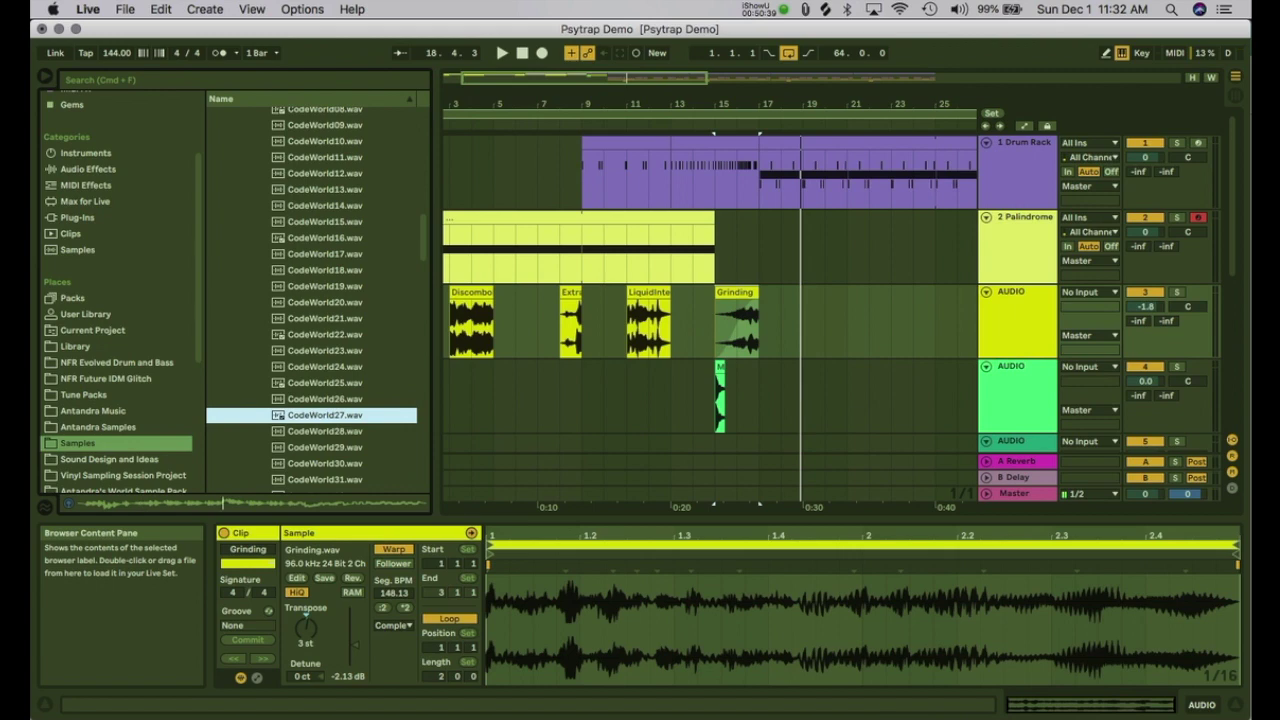
{"action": "left_click", "coordinate": [280, 447]}
Step: Place CodeWorld29.wav at bar 6 on the second new audio track, play it, and set its clip gain to -2.13 dB
{"action": "scroll", "coordinate": [280, 447], "scroll_direction": "down", "scroll_amount": 3}
{"action": "left_click_drag", "start_coordinate": [300, 320], "coordinate": [520, 380]}
{"action": "key", "text": "space"}
{"action": "left_click_drag", "start_coordinate": [355, 642], "coordinate": [355, 645]}
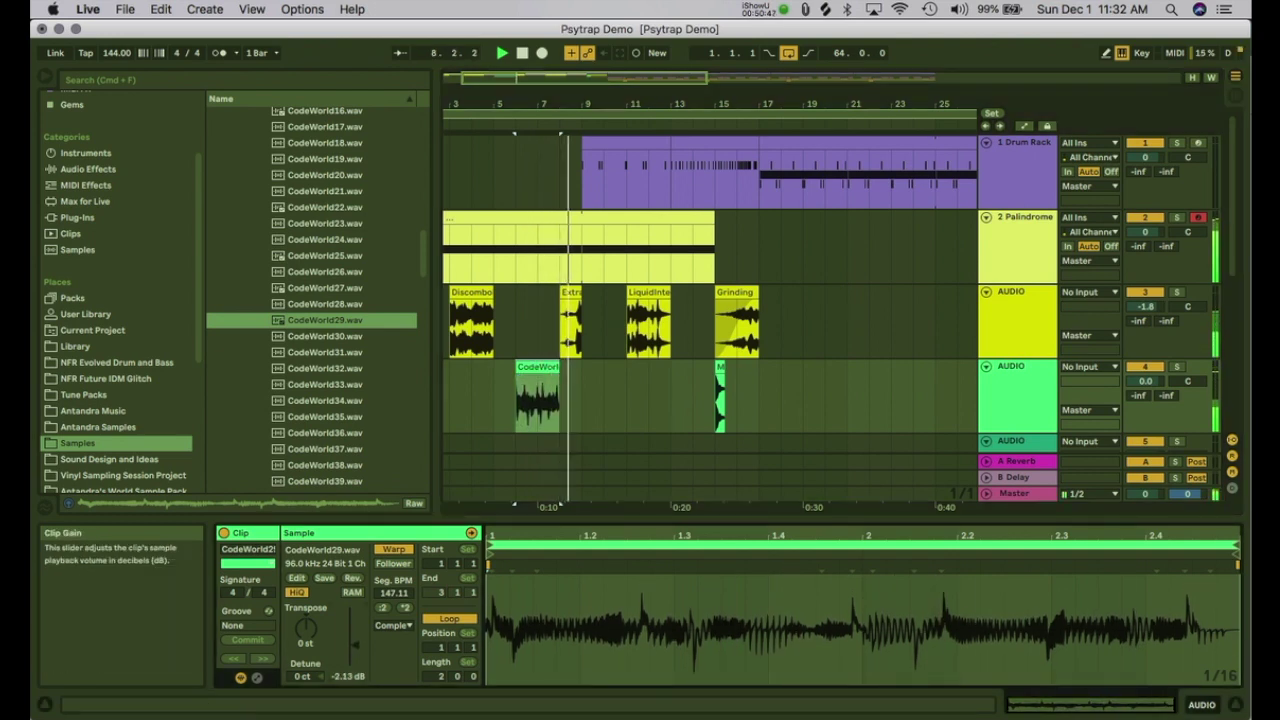
Step: Try CodeWorld34.wav at 10.1.1 on the second new audio track and delete that clip
{"action": "left_click", "coordinate": [325, 401]}
{"action": "left_click_drag", "start_coordinate": [325, 401], "coordinate": [612, 396]}
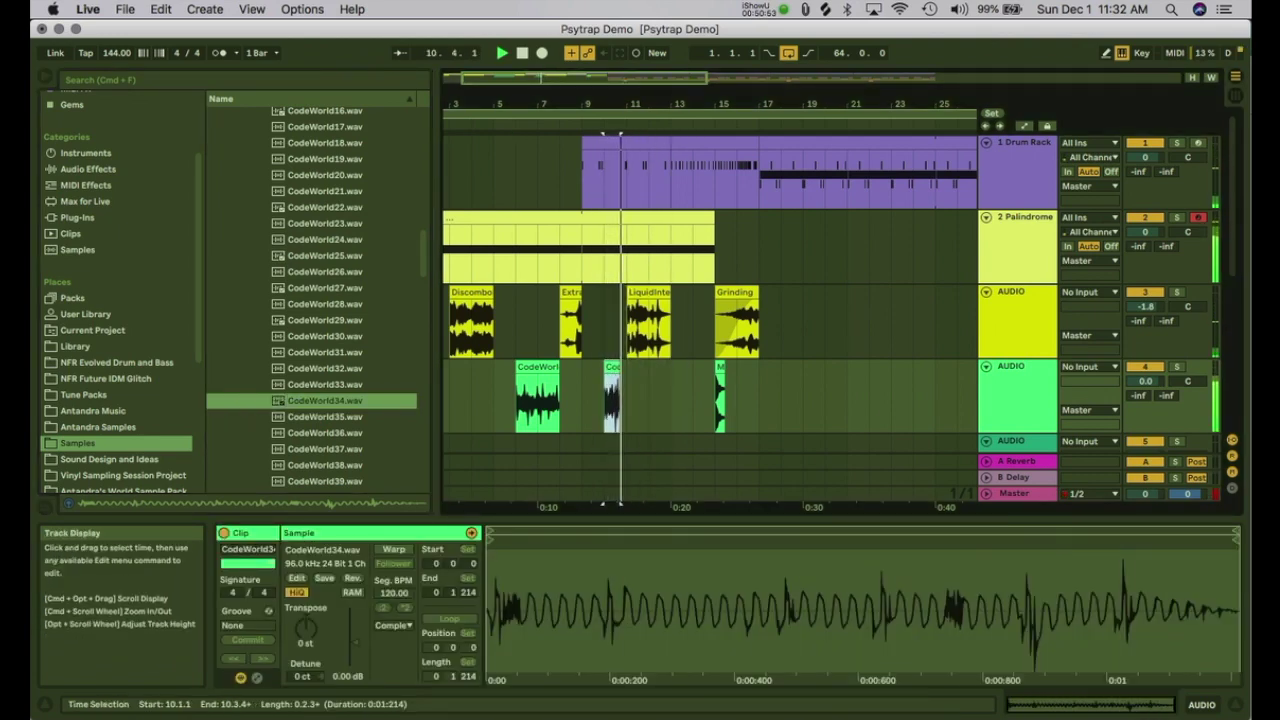
{"action": "key", "text": "Delete"}
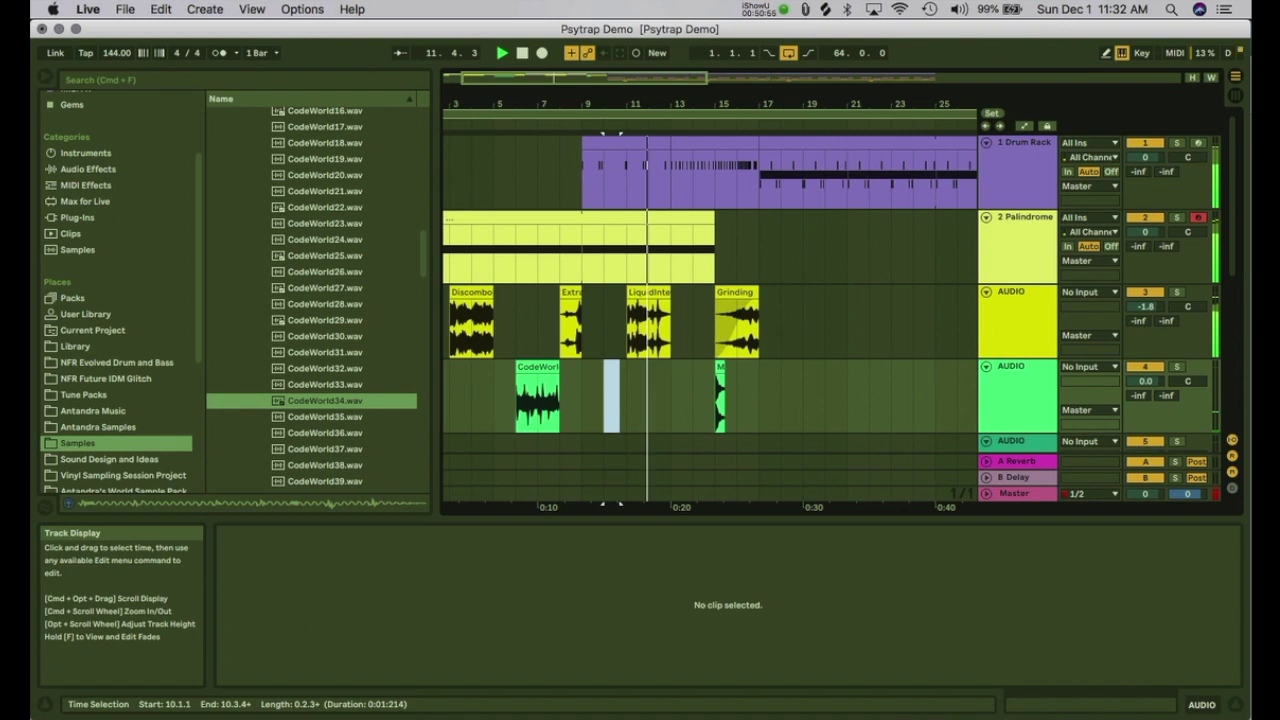
Step: Play the whole arrangement from 1.1.1 with the added glitch samples
{"action": "scroll", "coordinate": [312, 300], "scroll_direction": "down", "scroll_amount": 10}
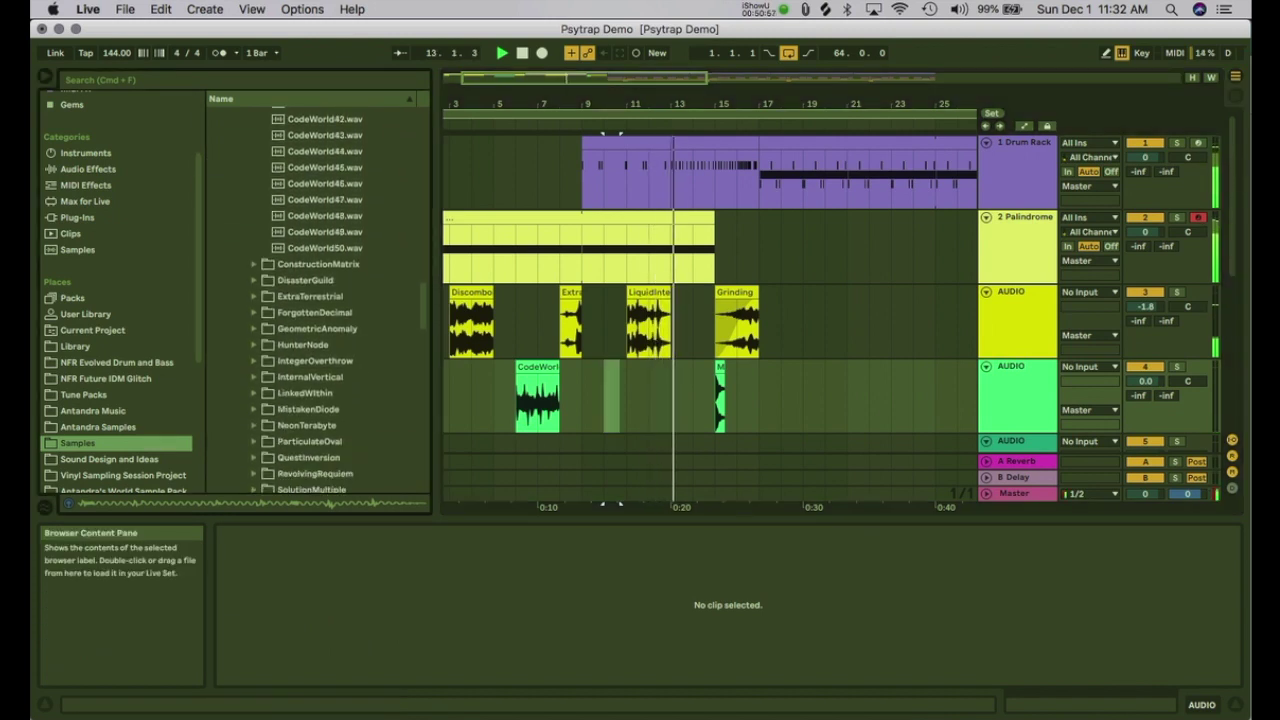
{"action": "left_click_drag", "start_coordinate": [640, 104], "coordinate": [640, 40]}
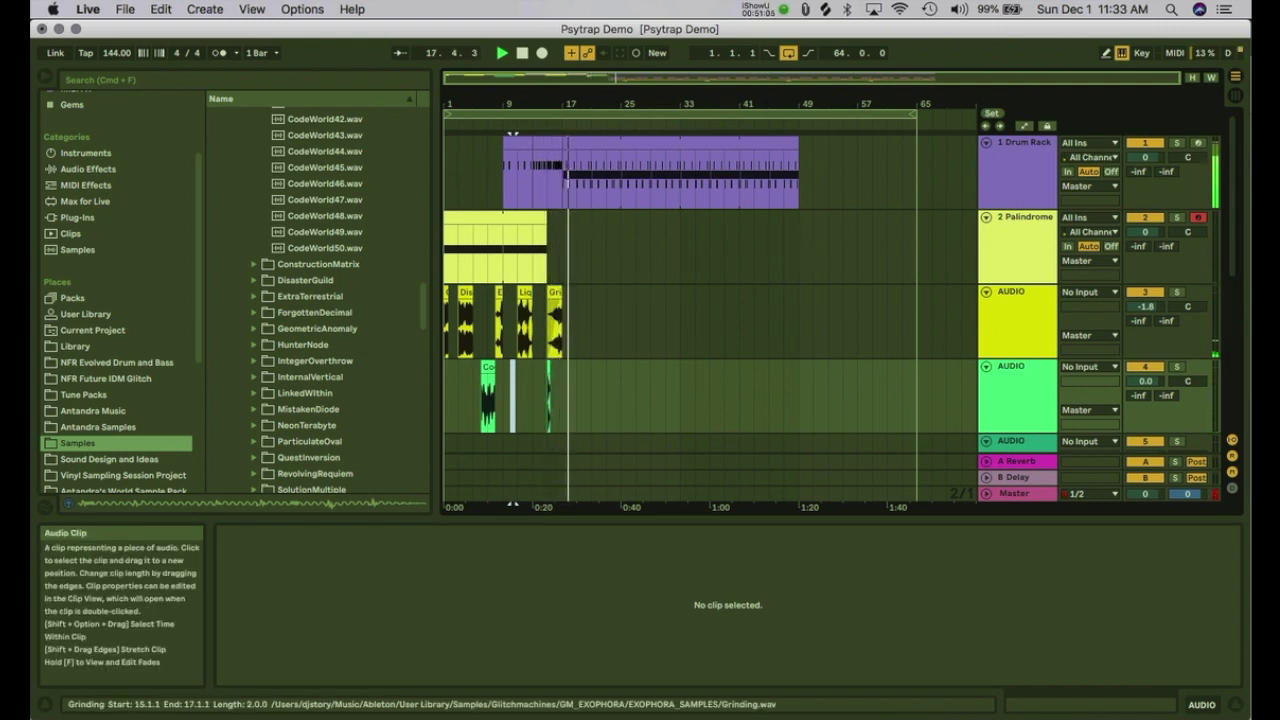
{"action": "left_click", "coordinate": [530, 217]}
{"action": "key", "text": "space"}
{"action": "key", "text": "space"}
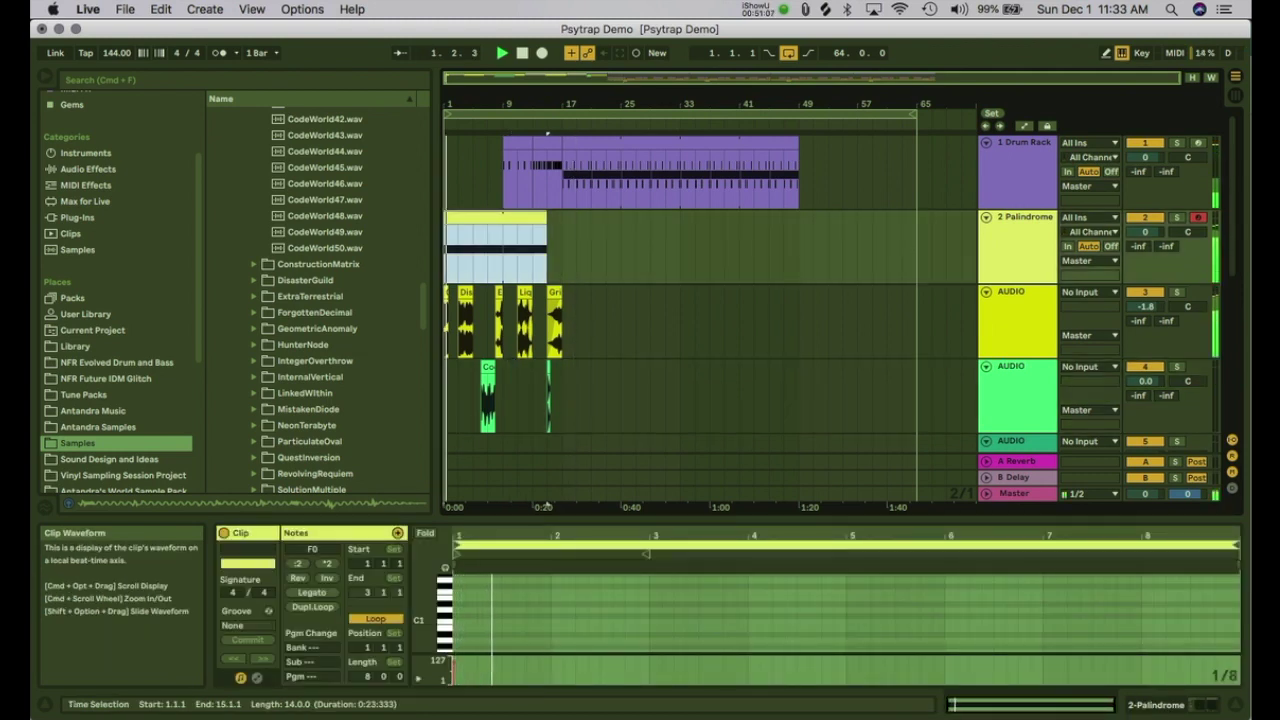
Step: Browse the sample locations, stop playback, and open the MELODIC ONE-SHOTS (WAV) folder in NFR Future IDM Glitch
{"action": "left_click", "coordinate": [85, 313]}
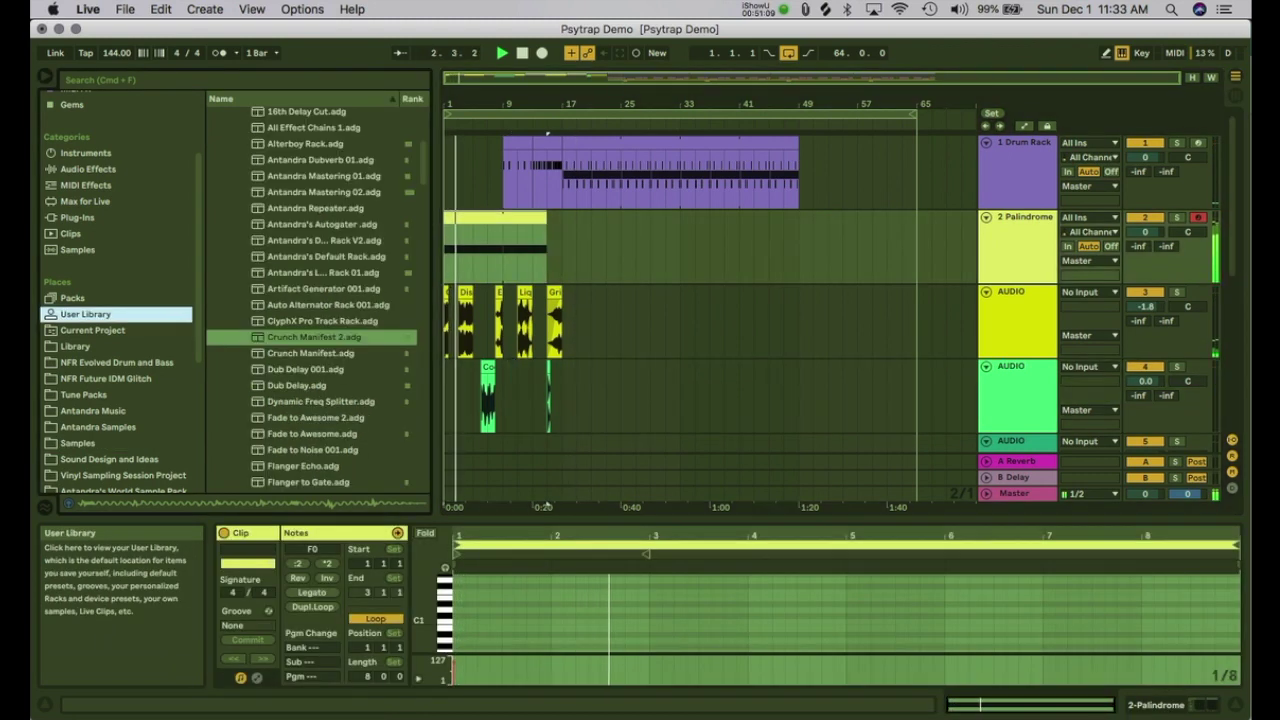
{"action": "left_click", "coordinate": [98, 427]}
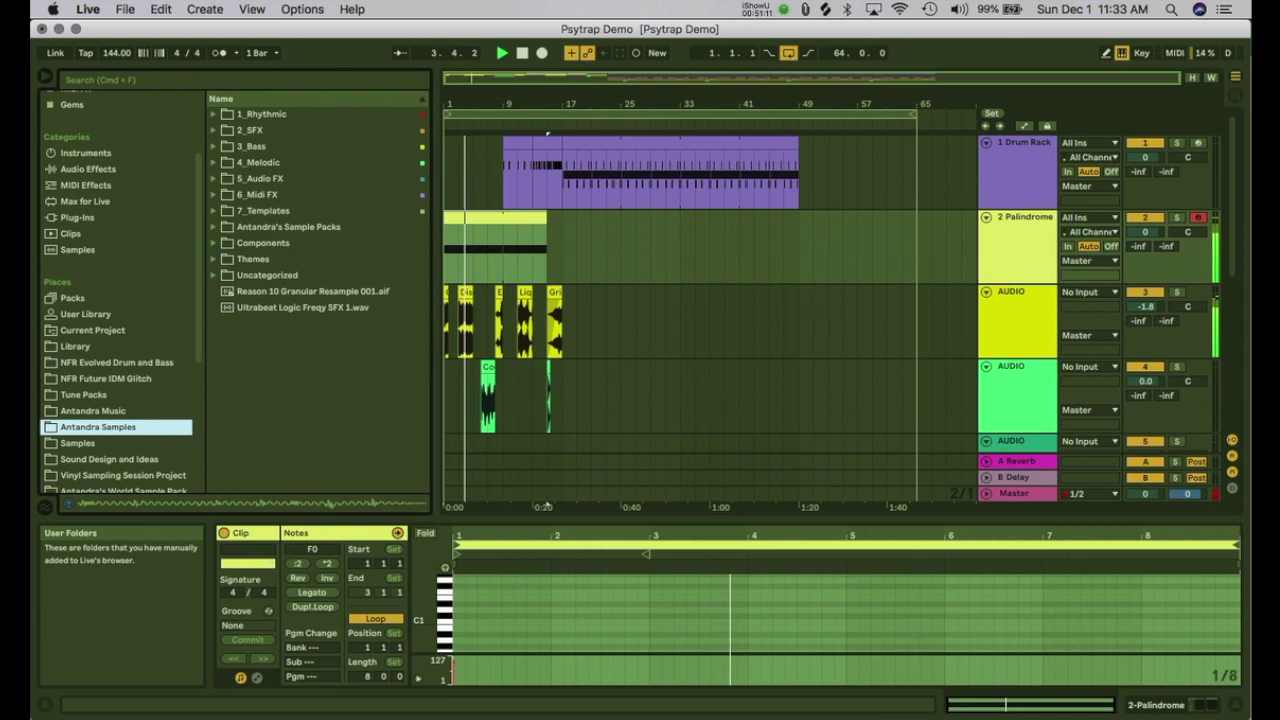
{"action": "scroll", "coordinate": [110, 380], "scroll_direction": "down", "scroll_amount": 2}
{"action": "left_click", "coordinate": [106, 346]}
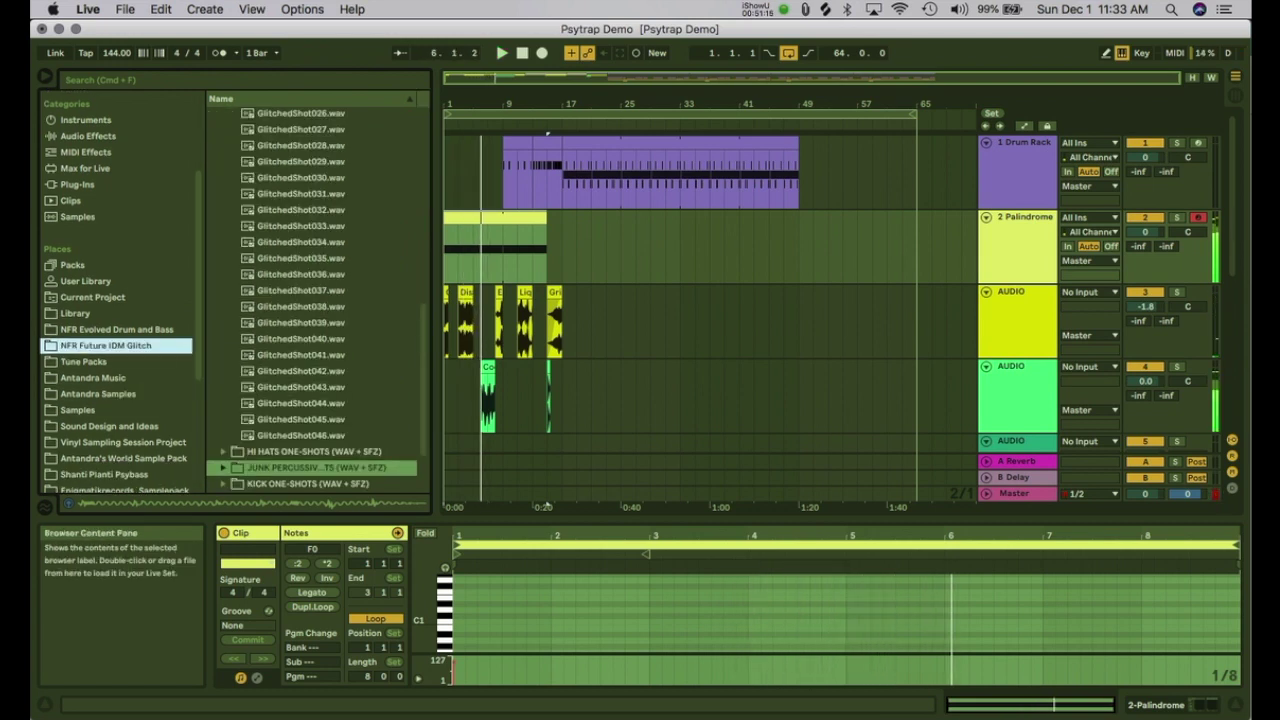
{"action": "key", "text": "space"}
{"action": "scroll", "coordinate": [224, 419], "scroll_direction": "down", "scroll_amount": 3}
{"action": "left_click", "coordinate": [224, 419]}
{"action": "scroll", "coordinate": [224, 419], "scroll_direction": "down", "scroll_amount": 1}
{"action": "scroll", "coordinate": [300, 322], "scroll_direction": "down", "scroll_amount": 3}
Step: Audition the melodic one-shots from A-BassWithRhythm01.wav onward to the A-EkkoHitter samples
{"action": "left_click", "coordinate": [300, 322]}
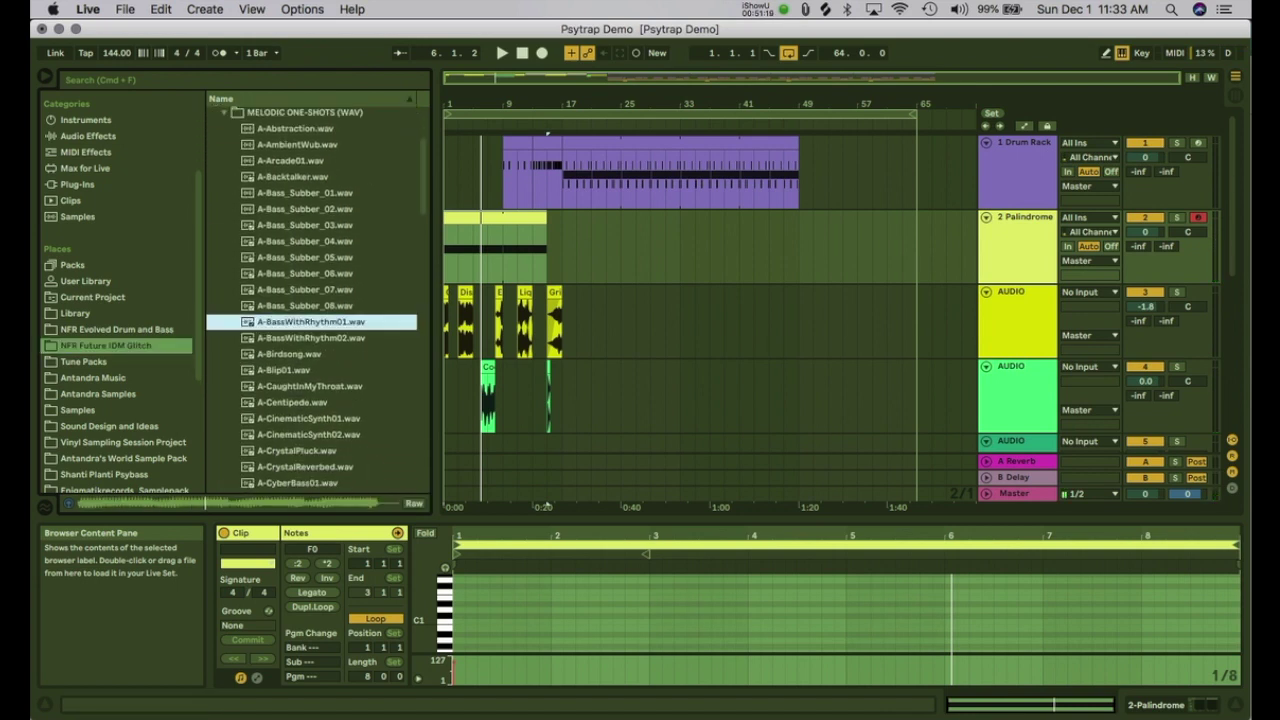
{"action": "key", "text": "Down"}
{"action": "key", "text": "Down"}
{"action": "key", "text": "Down"}
{"action": "key", "text": "Down"}
{"action": "key", "text": "Down"}
{"action": "key", "text": "Down"}
{"action": "key", "text": "Down"}
{"action": "key", "text": "Down"}
{"action": "key", "text": "Down"}
{"action": "key", "text": "Down"}
{"action": "key", "text": "Down"}
{"action": "key", "text": "Down"}
{"action": "key", "text": "Down"}
{"action": "key", "text": "Down"}
{"action": "key", "text": "Down"}
{"action": "key", "text": "Down"}
{"action": "key", "text": "Down"}
{"action": "key", "text": "Down"}
{"action": "key", "text": "Down"}
{"action": "key", "text": "Down"}
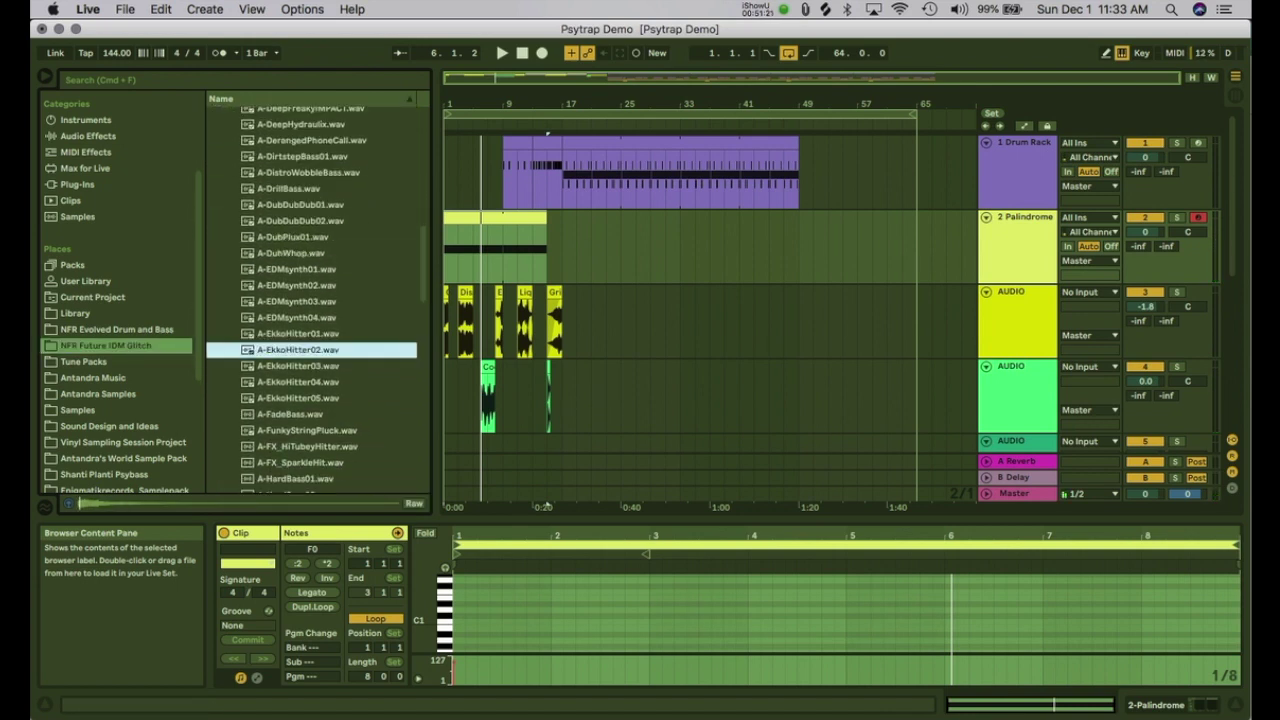
Step: Compare A-EDMsynth04.wav with the A-EkkoHitter one-shots, ending on A-EkkoHitter03.wav
{"action": "key", "text": "Up"}
{"action": "key", "text": "Up"}
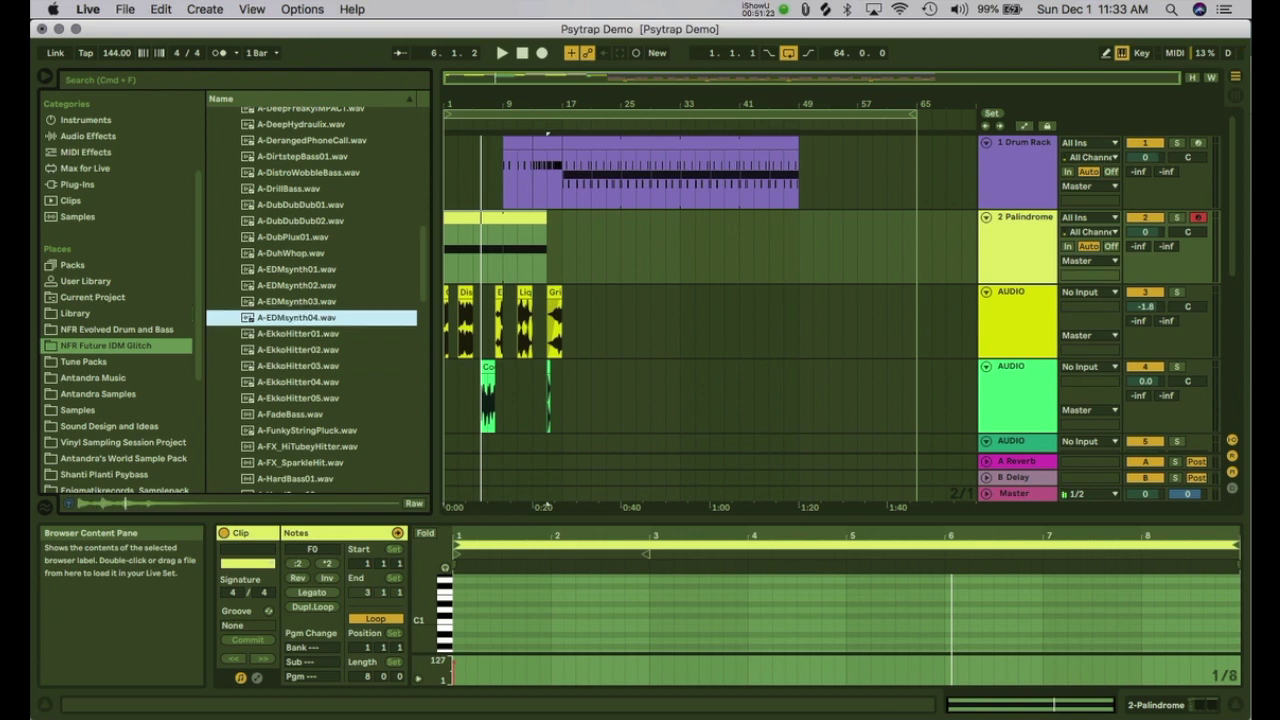
{"action": "key", "text": "Down"}
{"action": "key", "text": "Down"}
{"action": "key", "text": "Down"}
{"action": "key", "text": "Down"}
{"action": "key", "text": "Down"}
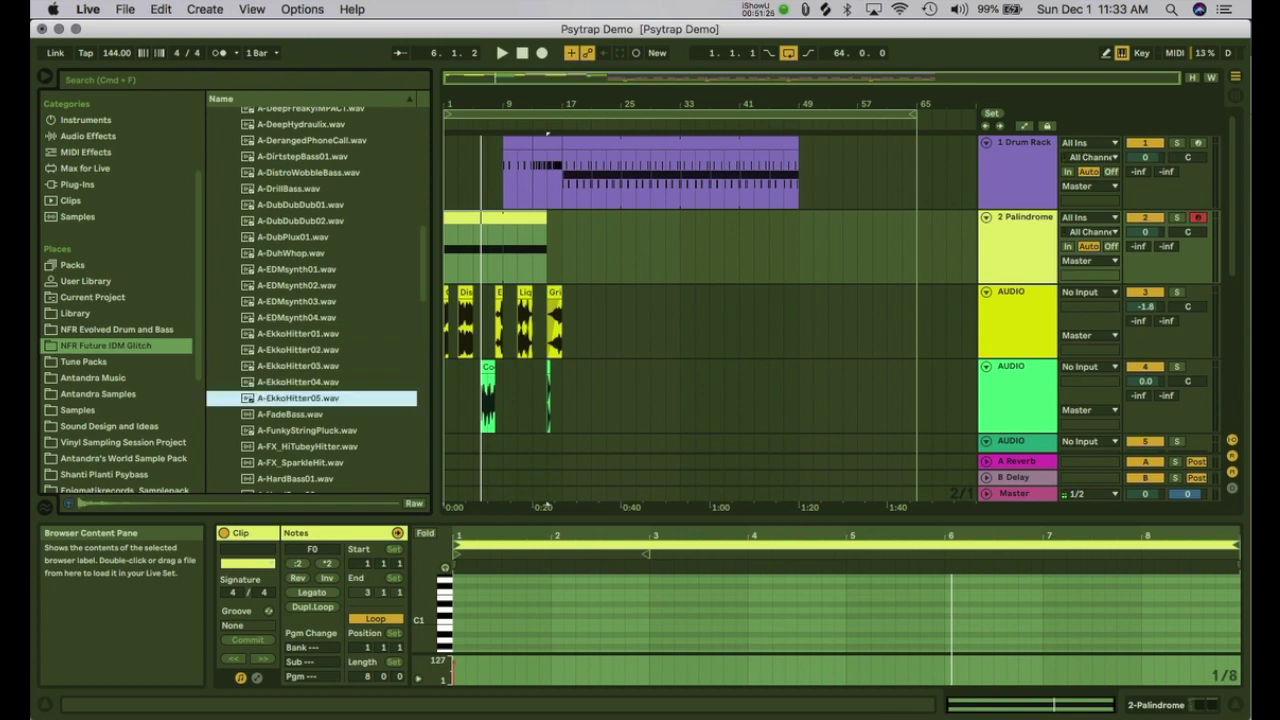
{"action": "scroll", "coordinate": [312, 300], "scroll_direction": "down", "scroll_amount": 3}
{"action": "key", "text": "Up"}
{"action": "key", "text": "Up"}
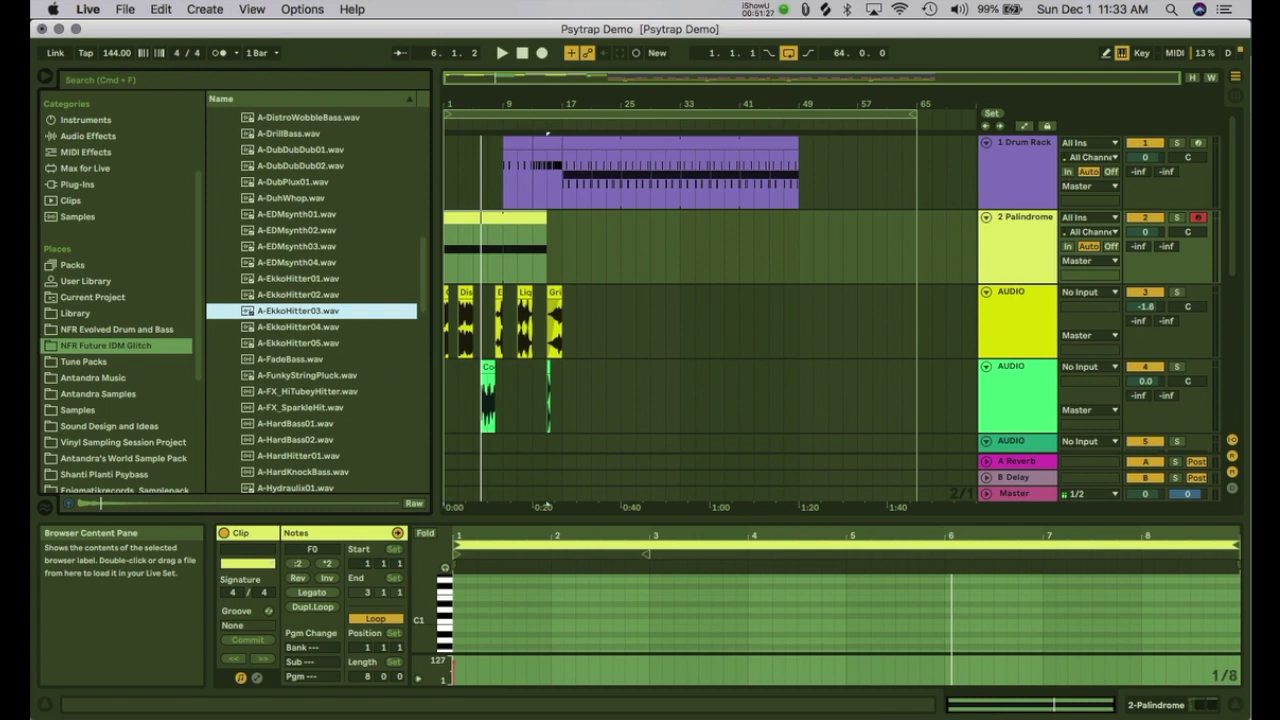
Step: Audition the melodic one-shots from the A-EkkoHitter samples through A-HardBass01.wav and A-MachineGunSynth.wav to A-MetallixBass.wav
{"action": "key", "text": "Up"}
{"action": "key", "text": "Up"}
{"action": "key", "text": "Up"}
{"action": "left_click", "coordinate": [296, 424]}
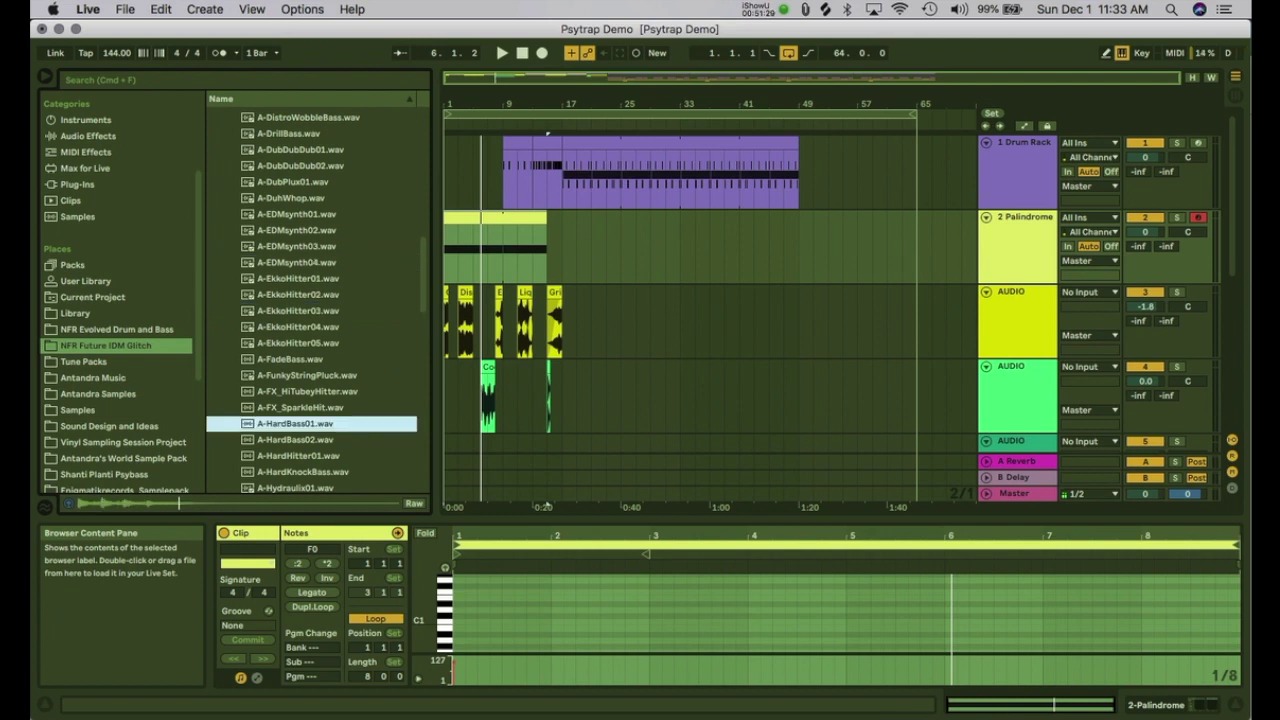
{"action": "scroll", "coordinate": [296, 424], "scroll_direction": "down", "scroll_amount": 3}
{"action": "left_click", "coordinate": [300, 407]}
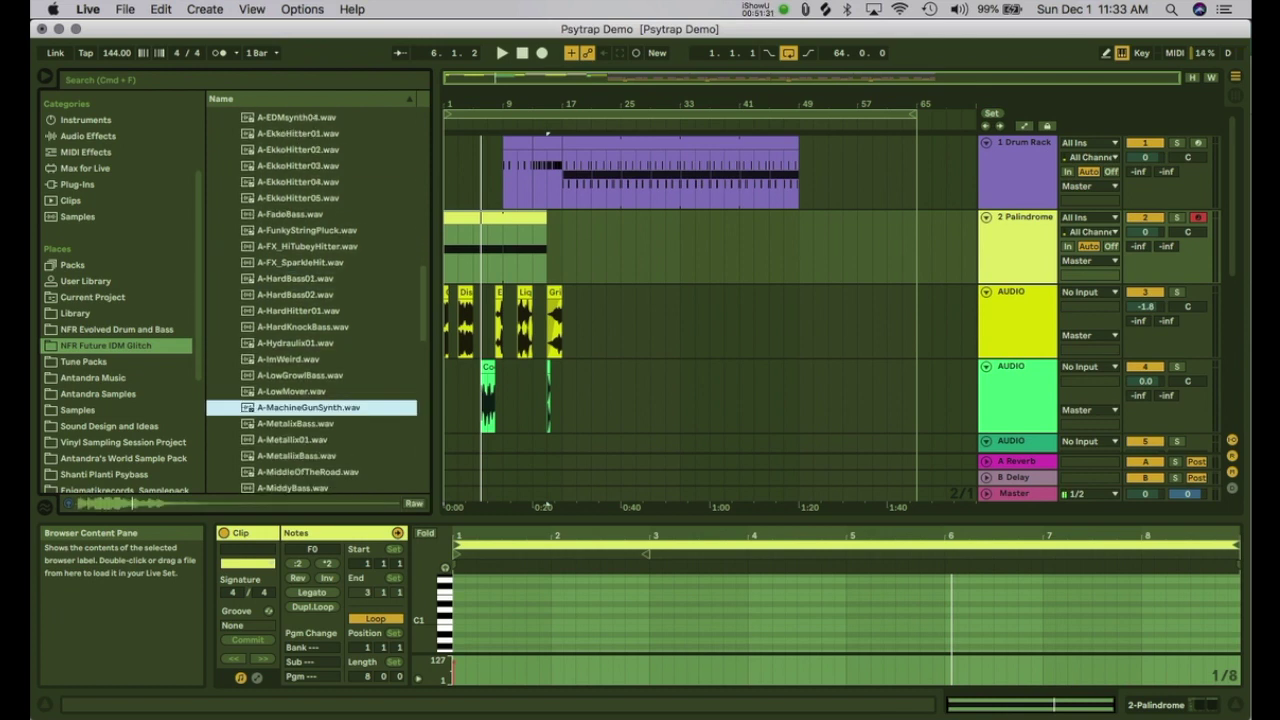
{"action": "key", "text": "Up"}
{"action": "scroll", "coordinate": [312, 300], "scroll_direction": "down", "scroll_amount": 1}
{"action": "key", "text": "Down"}
{"action": "key", "text": "Down"}
{"action": "key", "text": "Down"}
{"action": "key", "text": "Down"}
{"action": "key", "text": "Down"}
{"action": "key", "text": "Down"}
{"action": "key", "text": "Down"}
{"action": "key", "text": "Down"}
{"action": "key", "text": "Down"}
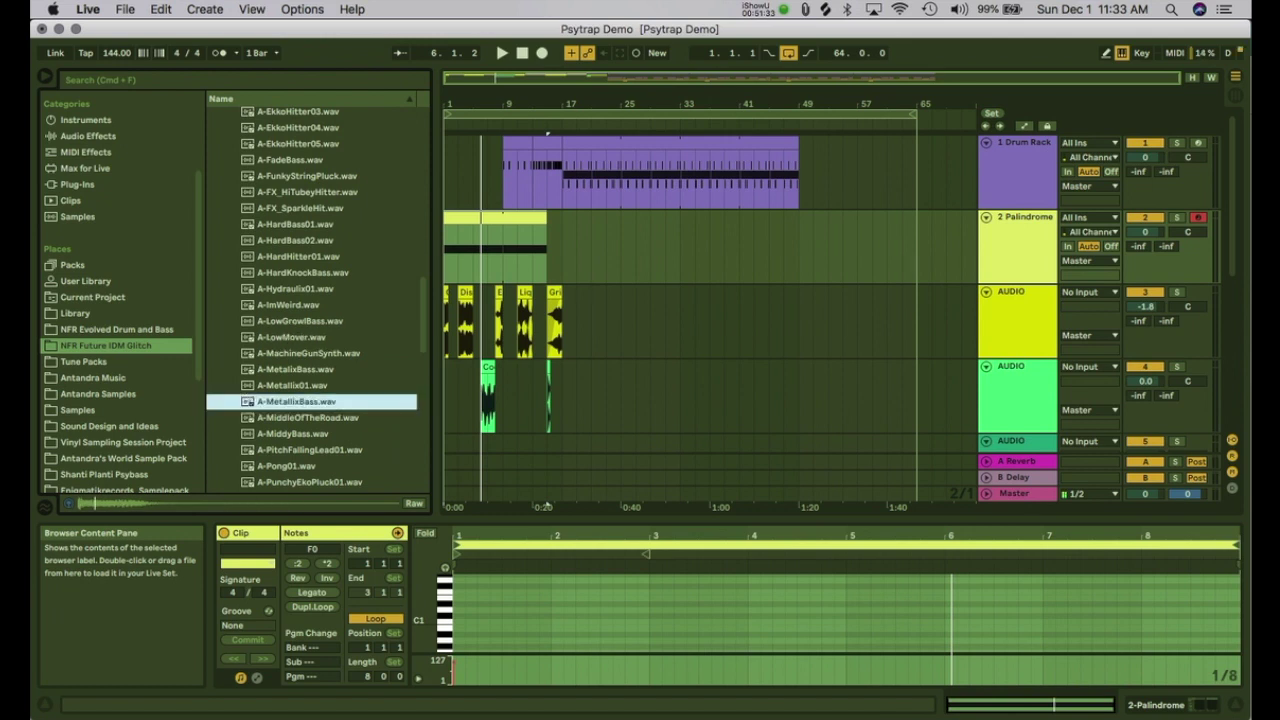
Step: Audition the one-shots after A-MetallixBass.wav, continuing through the A-RhythmChunk samples to A-RhythmChunk06.wav
{"action": "key", "text": "Down"}
{"action": "key", "text": "Down"}
{"action": "key", "text": "Down"}
{"action": "key", "text": "Down"}
{"action": "key", "text": "Down"}
{"action": "key", "text": "Down"}
{"action": "key", "text": "Down"}
{"action": "key", "text": "Down"}
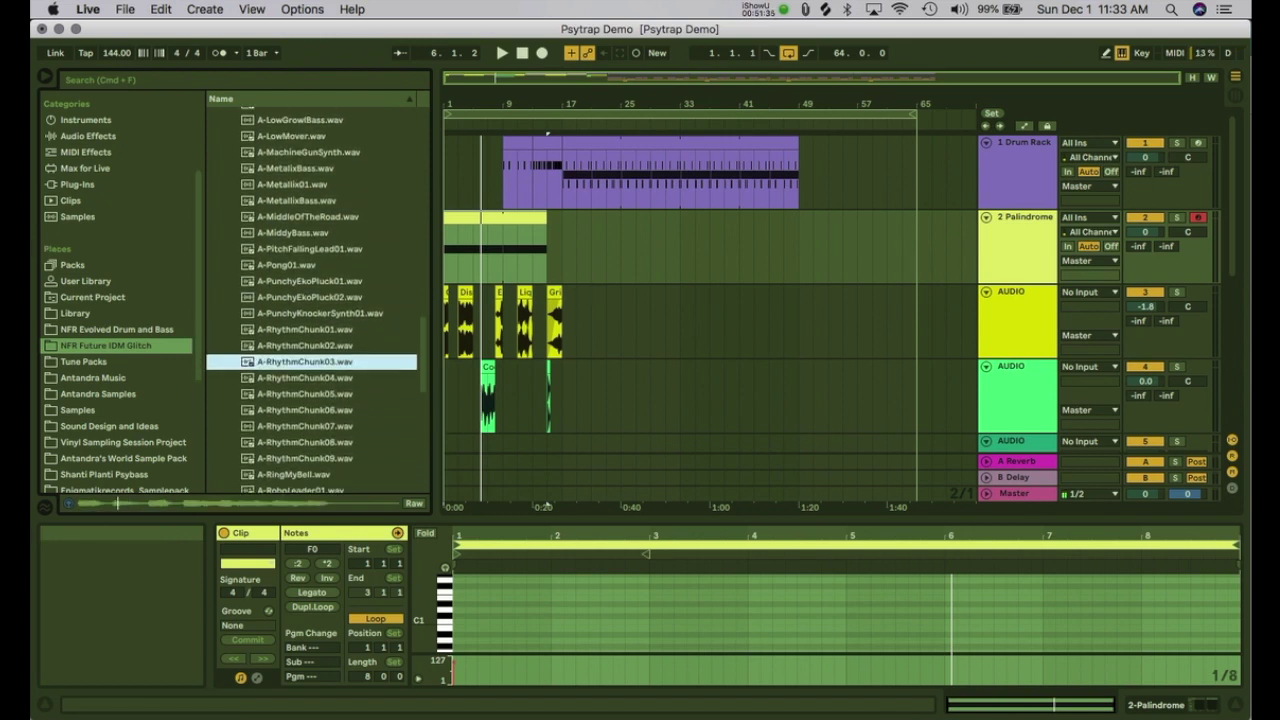
{"action": "scroll", "coordinate": [312, 300], "scroll_direction": "down", "scroll_amount": 1}
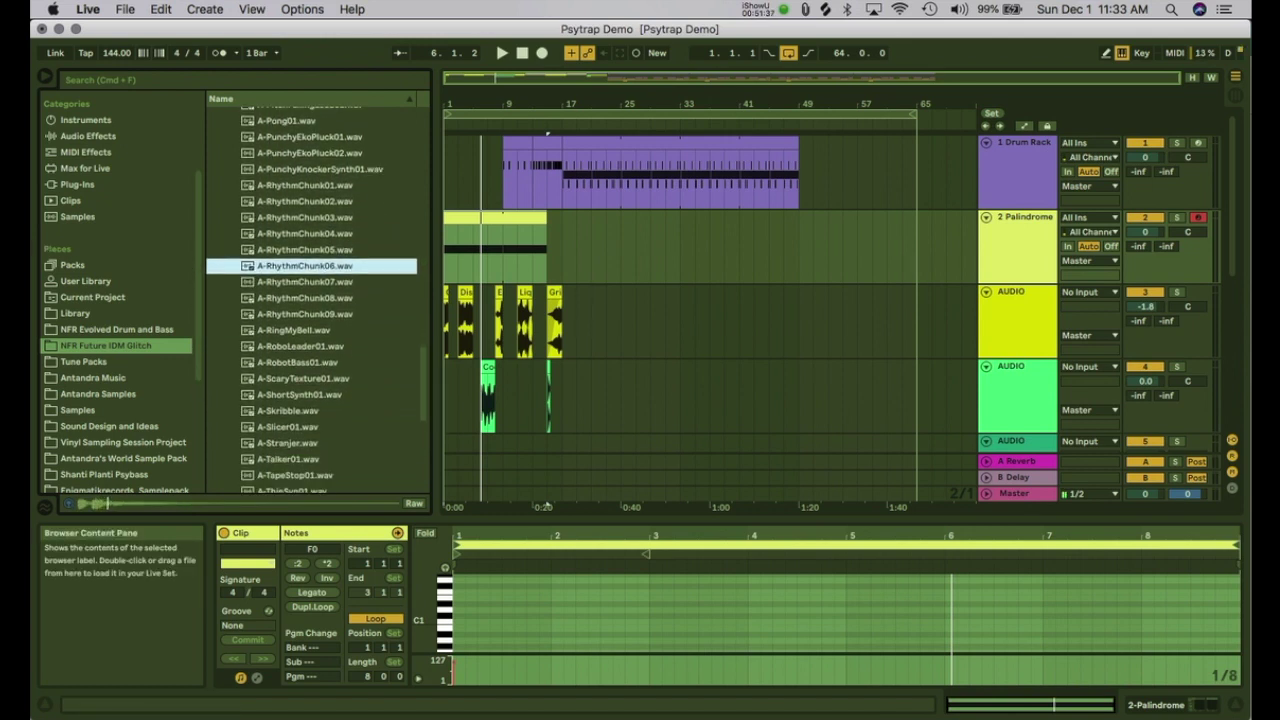
Step: Insert a new MIDI track directly below the 9 Serum track
{"action": "left_click", "coordinate": [1018, 247]}
{"action": "scroll", "coordinate": [1018, 247], "scroll_direction": "down", "scroll_amount": 3}
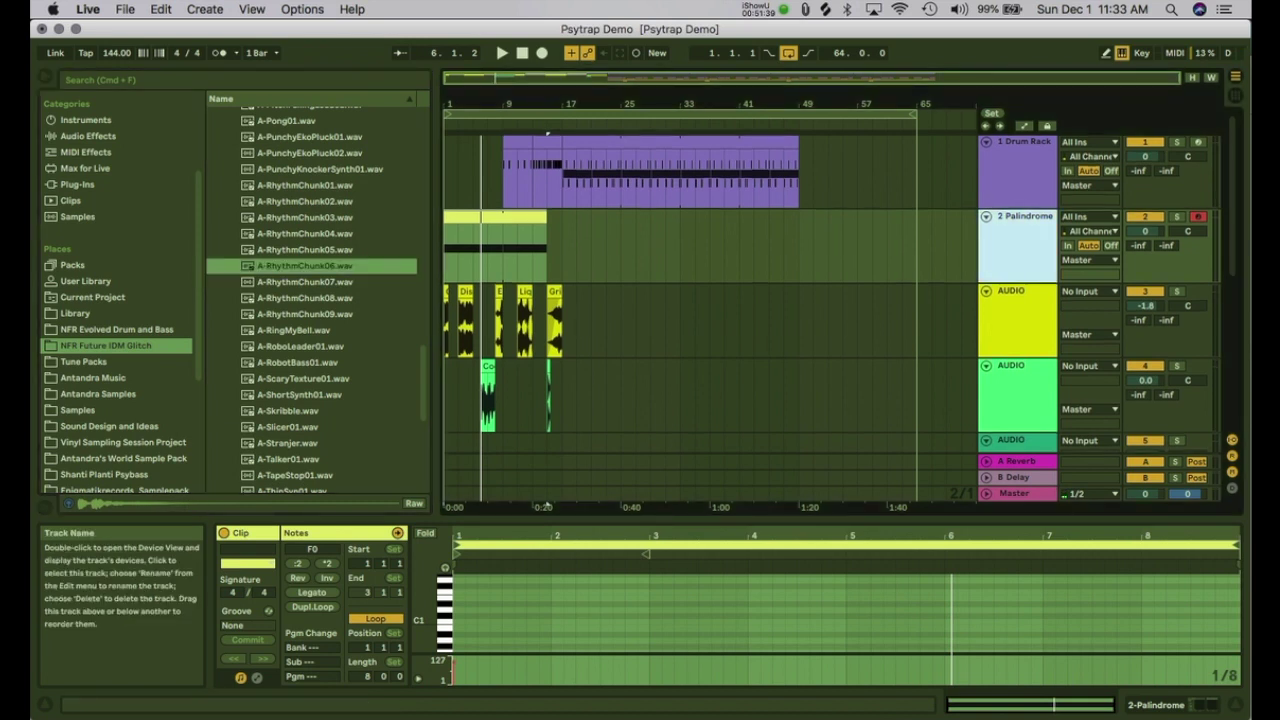
{"action": "scroll", "coordinate": [780, 300], "scroll_direction": "down", "scroll_amount": 3}
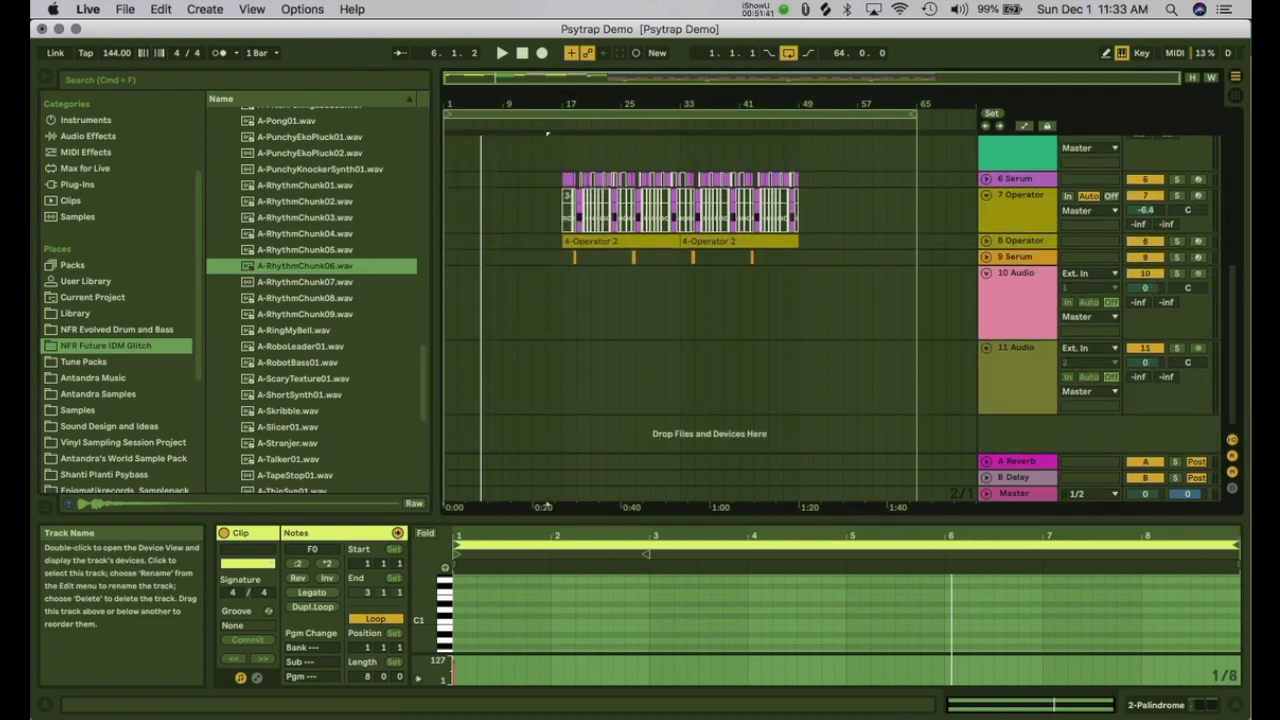
{"action": "left_click", "coordinate": [1018, 257]}
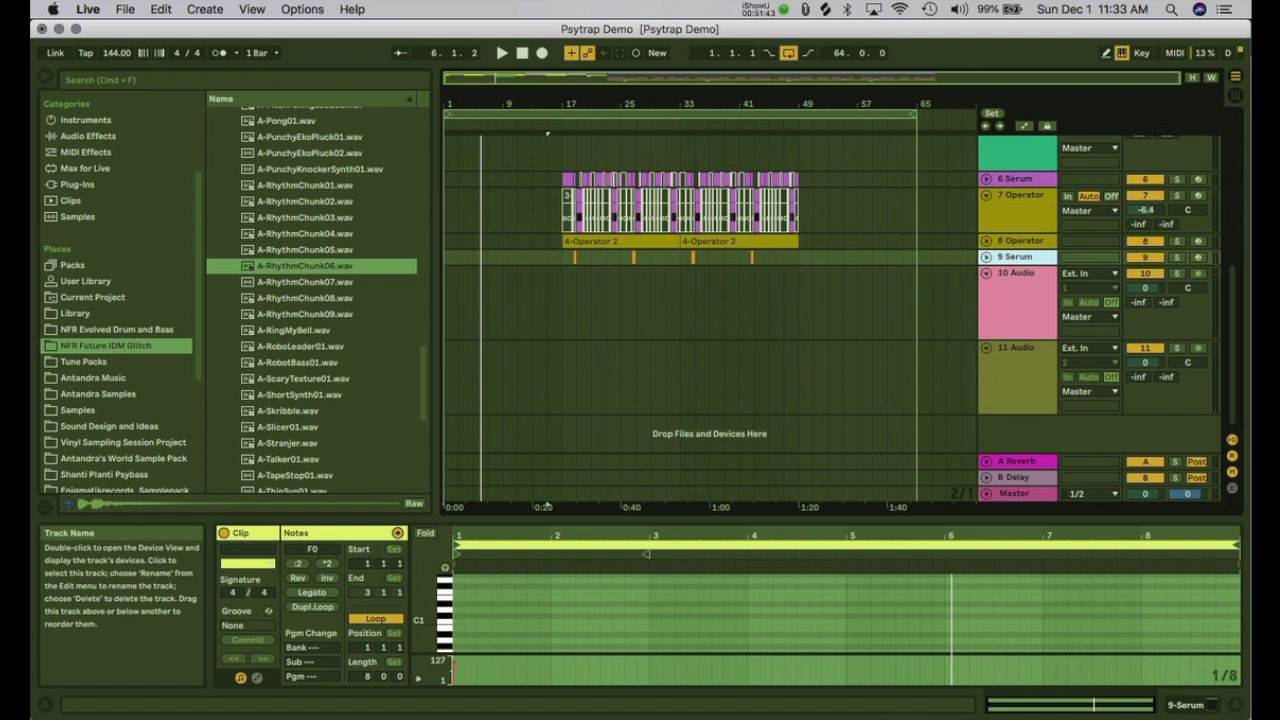
{"action": "key", "text": "super+shift+t"}
Step: Audition the remaining melodic one-shots from A-ScaryTexture01.wav through A-TopEnder01.wav and B-DoubleStutter.wav to ChillwaveBass01.wav
{"action": "left_click", "coordinate": [303, 379]}
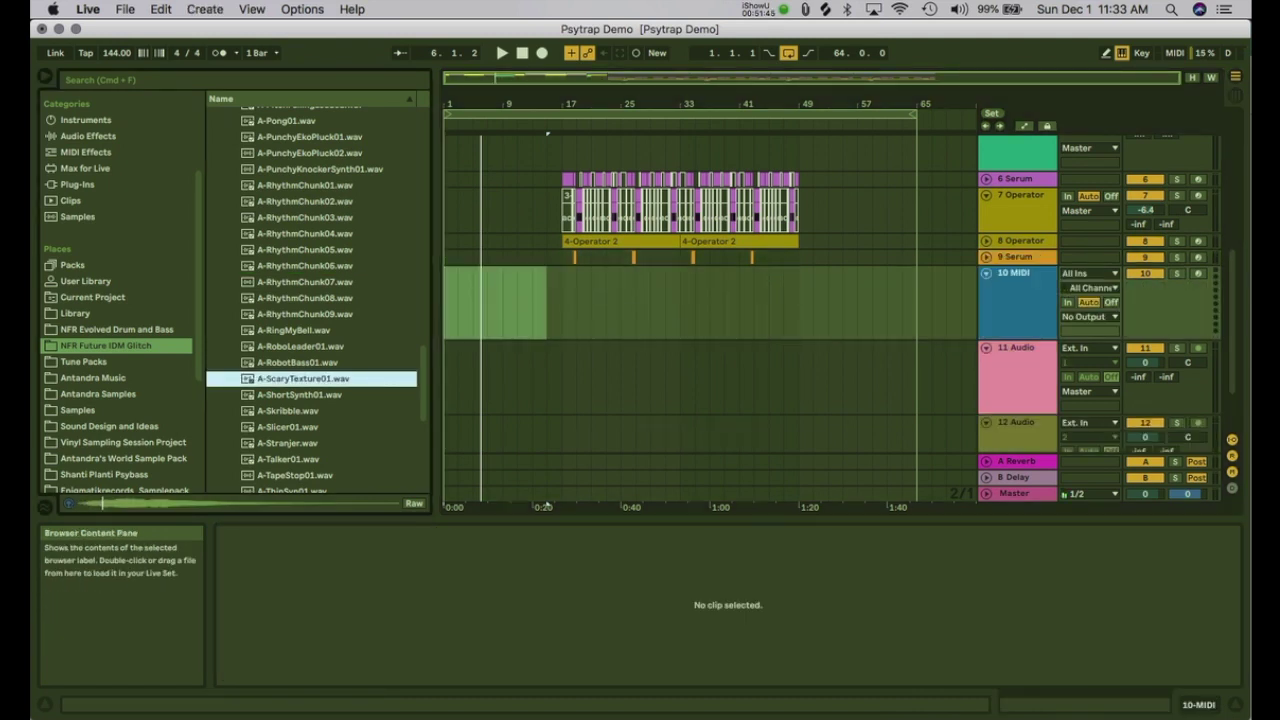
{"action": "left_click", "coordinate": [288, 411]}
{"action": "scroll", "coordinate": [288, 411], "scroll_direction": "down", "scroll_amount": 4}
{"action": "left_click", "coordinate": [303, 237]}
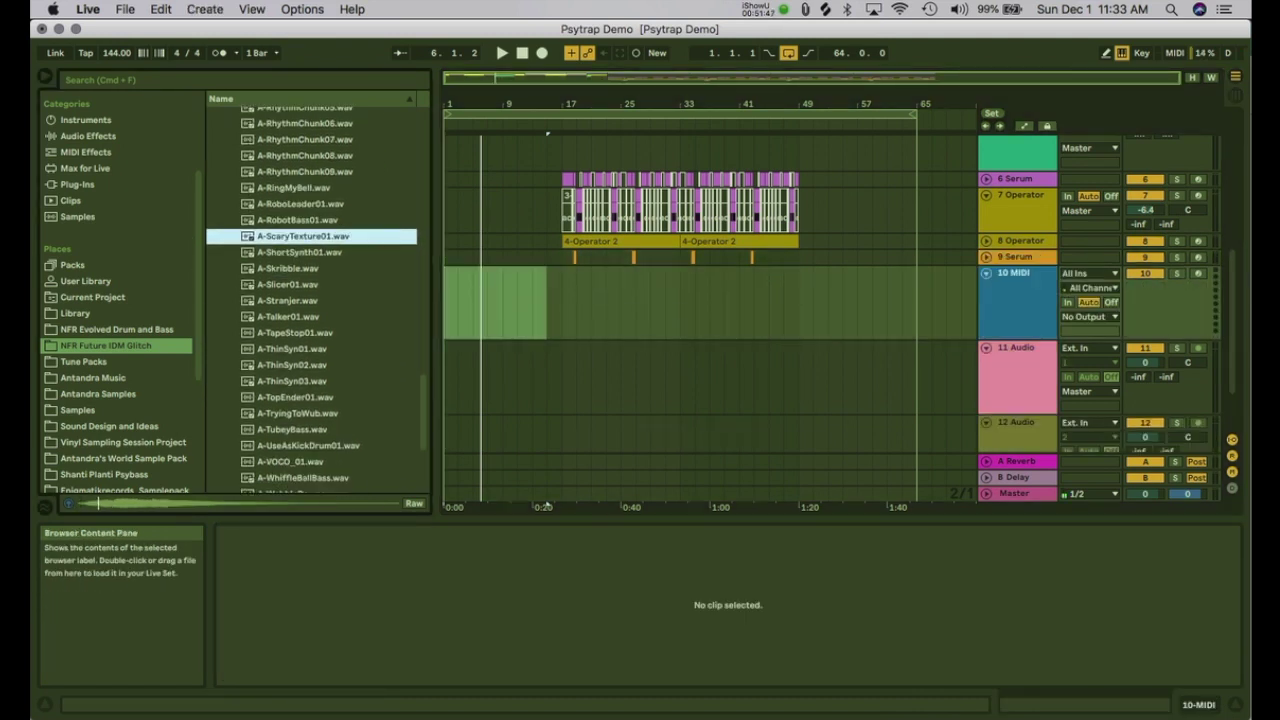
{"action": "scroll", "coordinate": [547, 133], "scroll_direction": "up", "scroll_amount": 5}
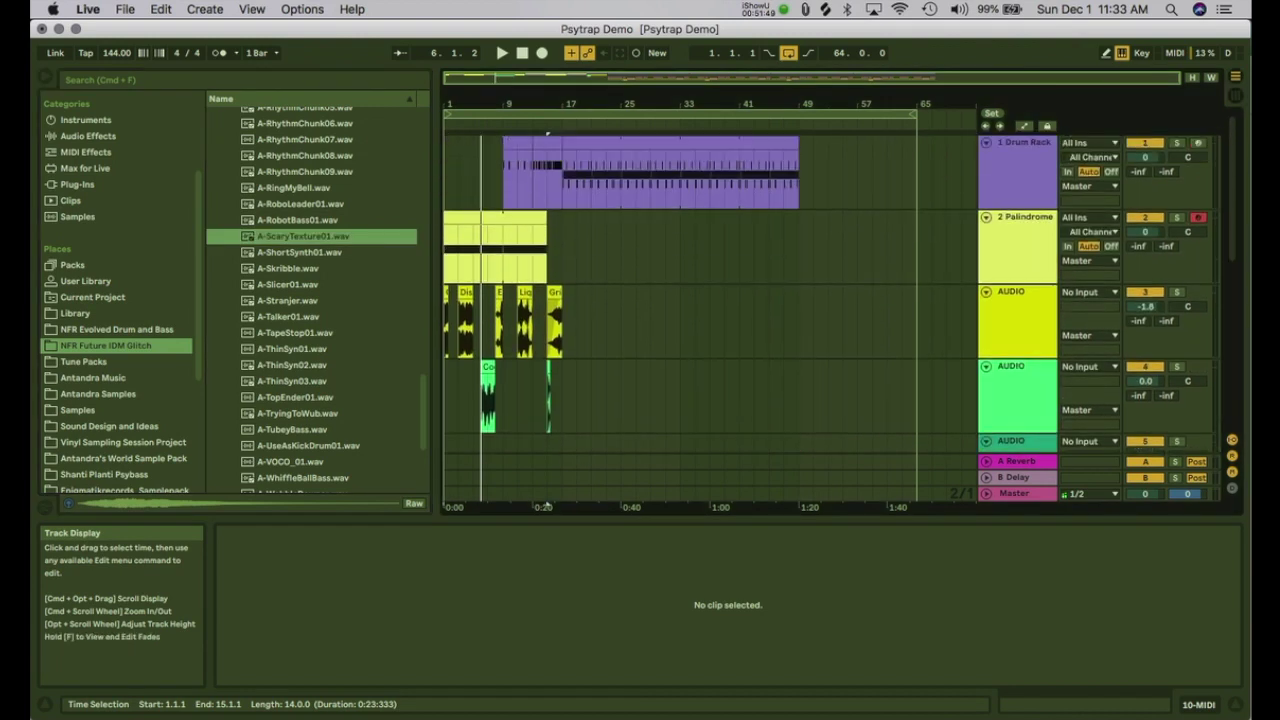
{"action": "scroll", "coordinate": [303, 290], "scroll_direction": "down", "scroll_amount": 3}
{"action": "left_click", "coordinate": [303, 290]}
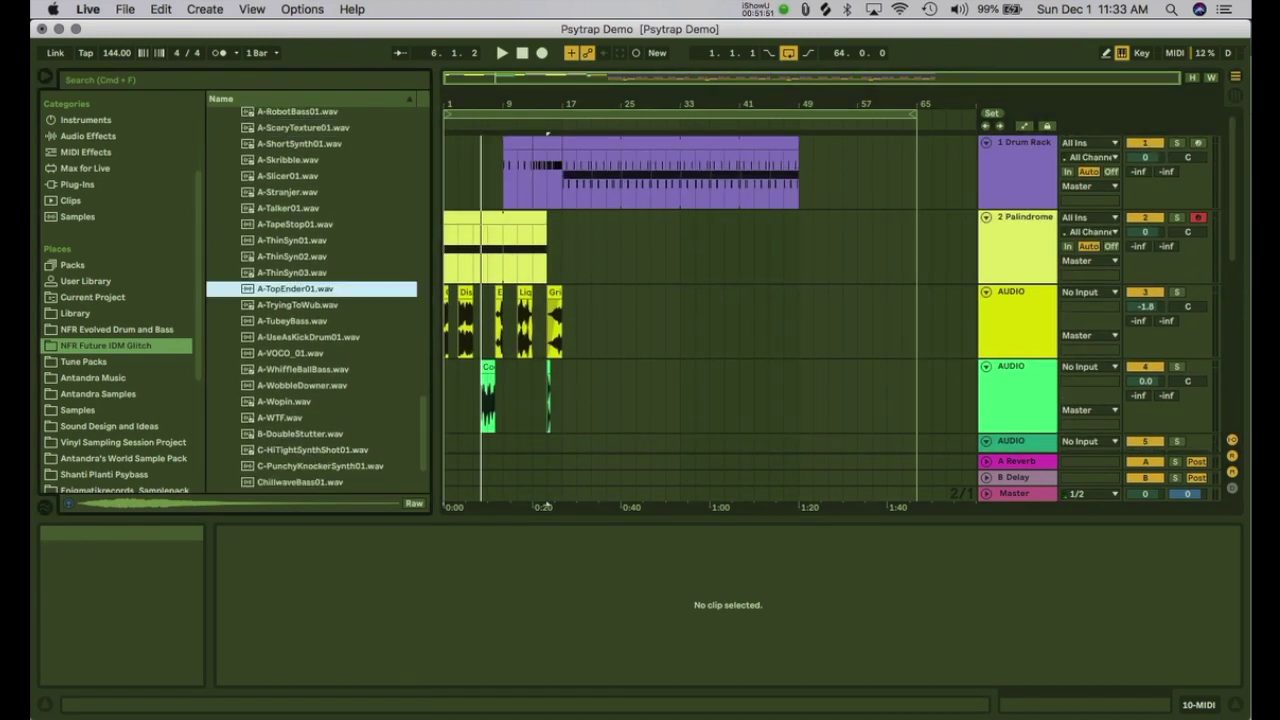
{"action": "scroll", "coordinate": [303, 290], "scroll_direction": "down", "scroll_amount": 2}
{"action": "left_click", "coordinate": [303, 290]}
{"action": "left_click", "coordinate": [300, 355]}
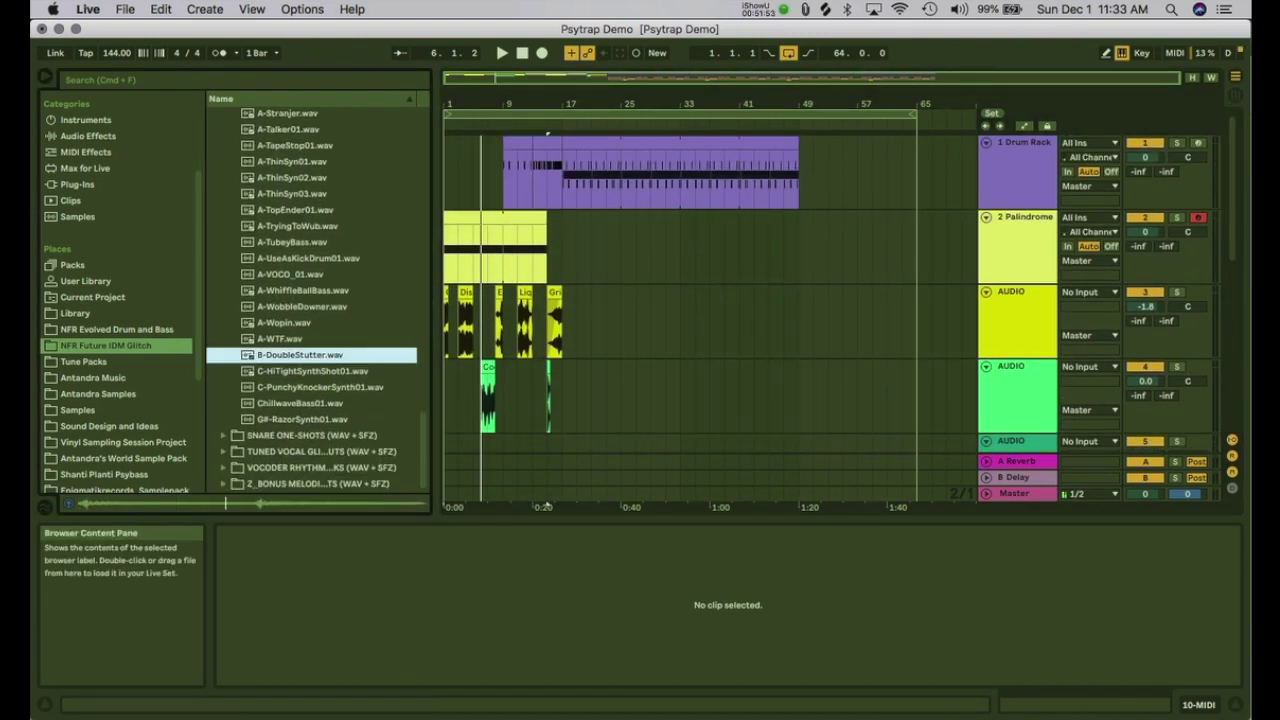
{"action": "key", "text": "Down"}
{"action": "key", "text": "Down"}
{"action": "key", "text": "Down"}
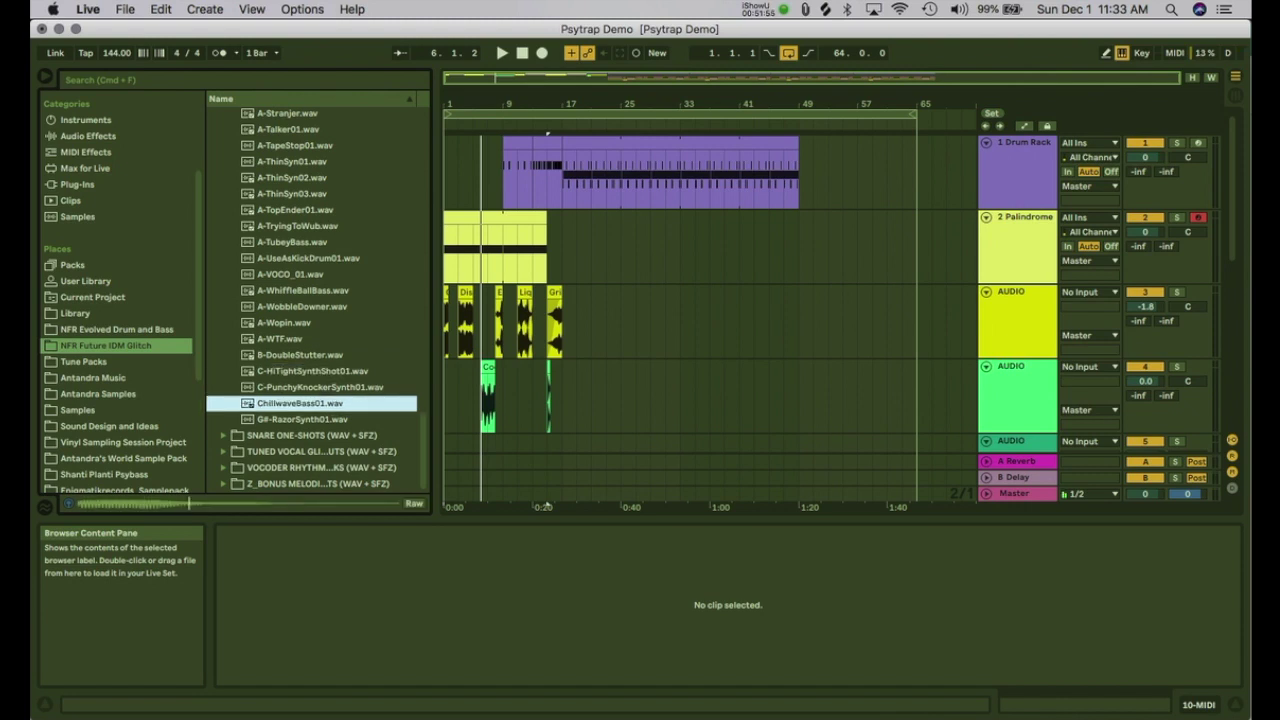
Step: Audition the A_VGC samples in the TUNED VOCAL GLITCH CUTS (WAV + SFZ) folder, and close the folder
{"action": "left_click", "coordinate": [300, 451]}
{"action": "left_click", "coordinate": [292, 387]}
{"action": "left_click", "coordinate": [292, 339]}
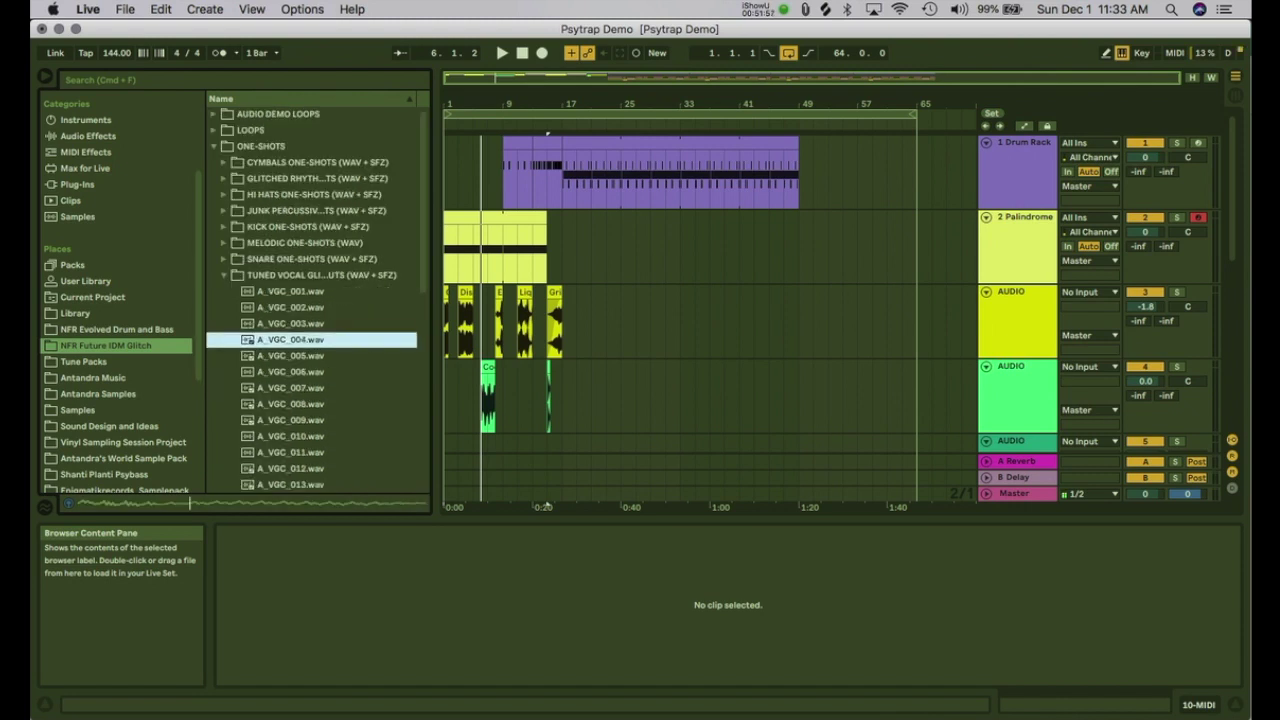
{"action": "scroll", "coordinate": [292, 339], "scroll_direction": "down", "scroll_amount": 2}
{"action": "scroll", "coordinate": [292, 371], "scroll_direction": "down", "scroll_amount": 1}
{"action": "left_click", "coordinate": [292, 371]}
{"action": "left_click", "coordinate": [292, 355]}
{"action": "left_click", "coordinate": [292, 323]}
{"action": "left_click", "coordinate": [292, 339]}
{"action": "left_click", "coordinate": [292, 387]}
{"action": "scroll", "coordinate": [292, 387], "scroll_direction": "down", "scroll_amount": 1}
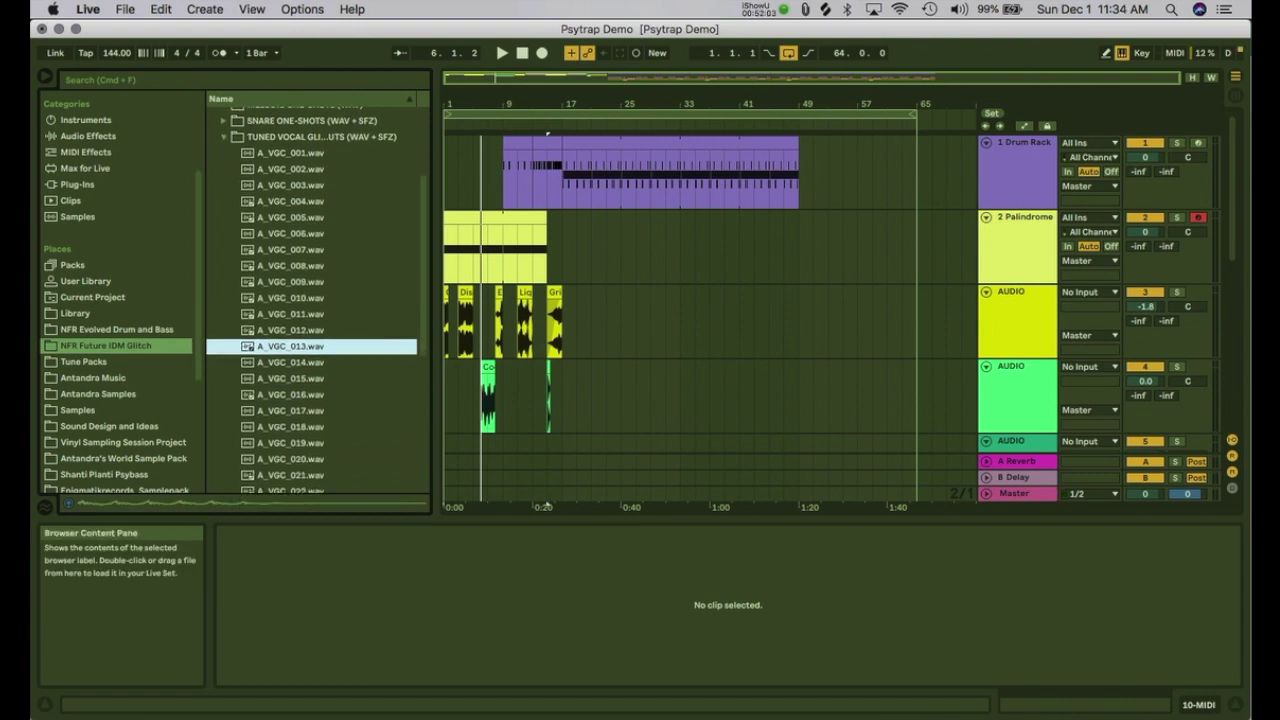
{"action": "left_click", "coordinate": [292, 379]}
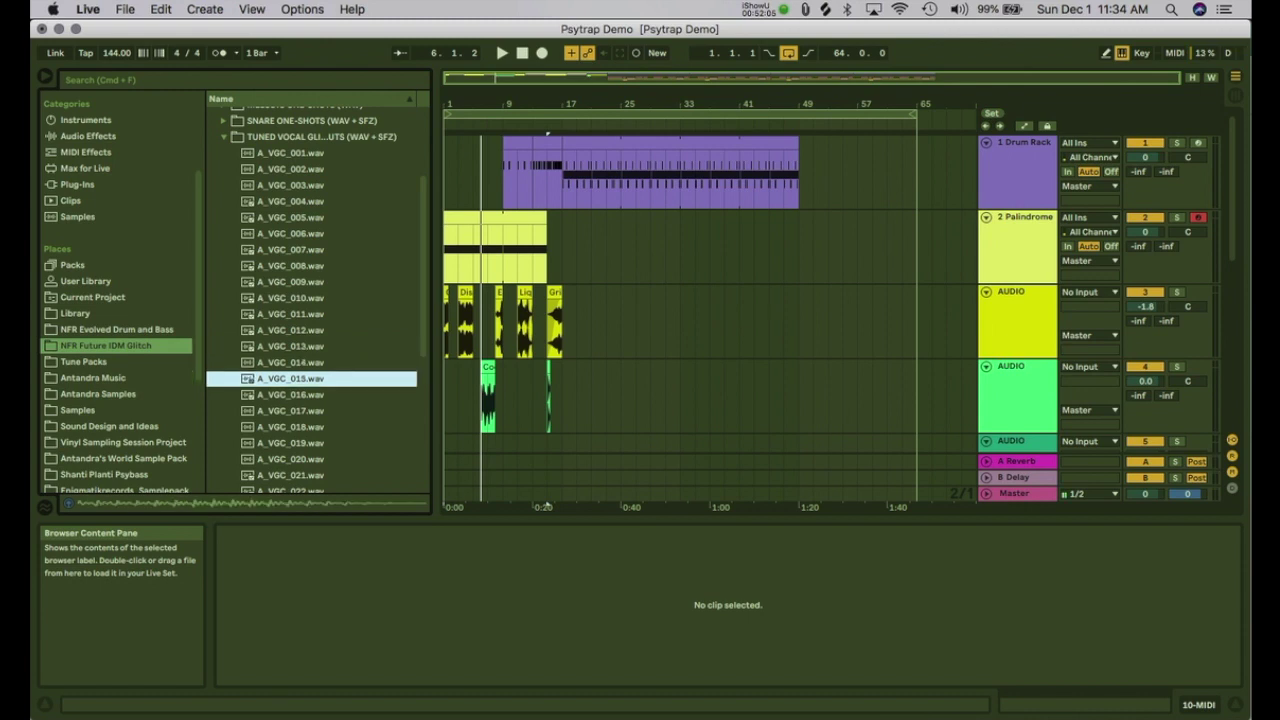
{"action": "left_click", "coordinate": [292, 411]}
{"action": "key", "text": "Left"}
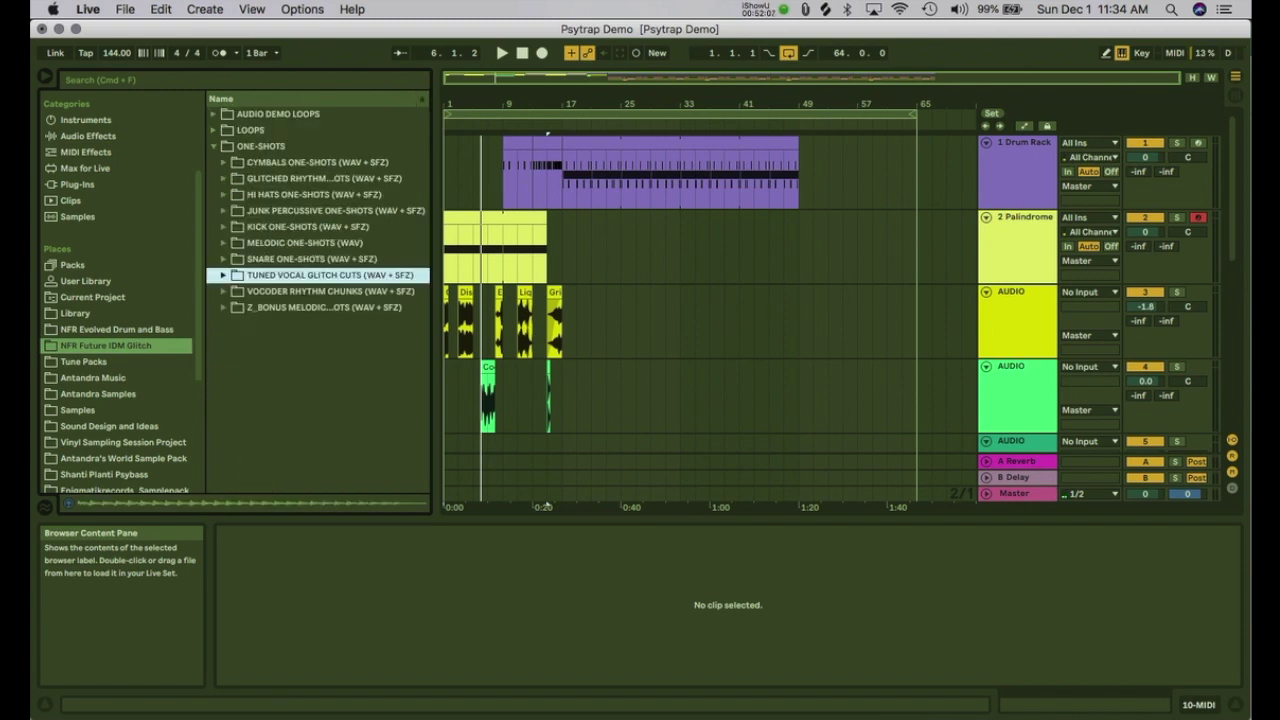
Step: Open the VOCODER RHYTHM CHUNKS (WAV + SFZ) folder and audition its samples up to 140_Am_VOCO_CHUNK_14.wav
{"action": "key", "text": "Down"}
{"action": "key", "text": "Right"}
{"action": "key", "text": "Down"}
{"action": "key", "text": "Down"}
{"action": "key", "text": "Down"}
{"action": "key", "text": "Down"}
{"action": "key", "text": "Down"}
{"action": "key", "text": "Down"}
{"action": "key", "text": "Down"}
{"action": "key", "text": "Down"}
{"action": "key", "text": "Down"}
{"action": "key", "text": "Down"}
{"action": "key", "text": "Down"}
{"action": "key", "text": "Down"}
{"action": "key", "text": "Down"}
{"action": "key", "text": "Down"}
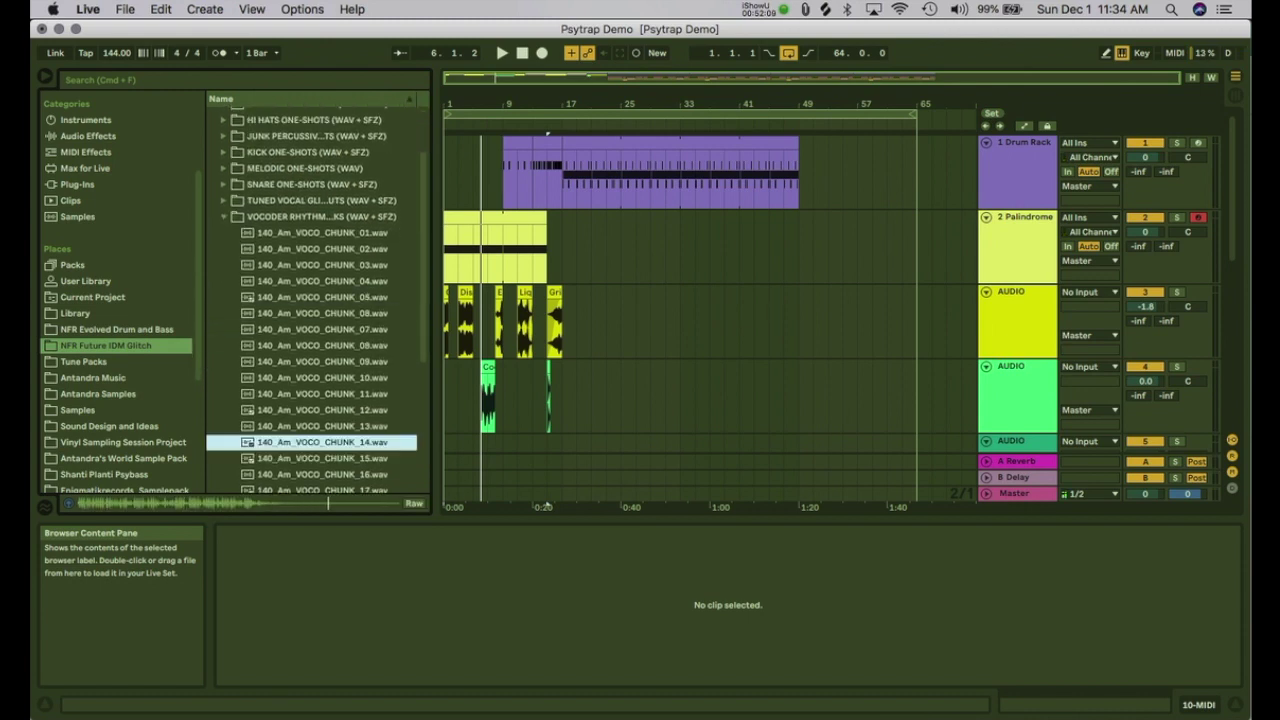
Step: Compare the vocoder chunks from 140_Am_VOCO_CHUNK_12.wav upward, ending on 140_Am_VOCO_CHUNK_15.wav
{"action": "key", "text": "Up"}
{"action": "key", "text": "Up"}
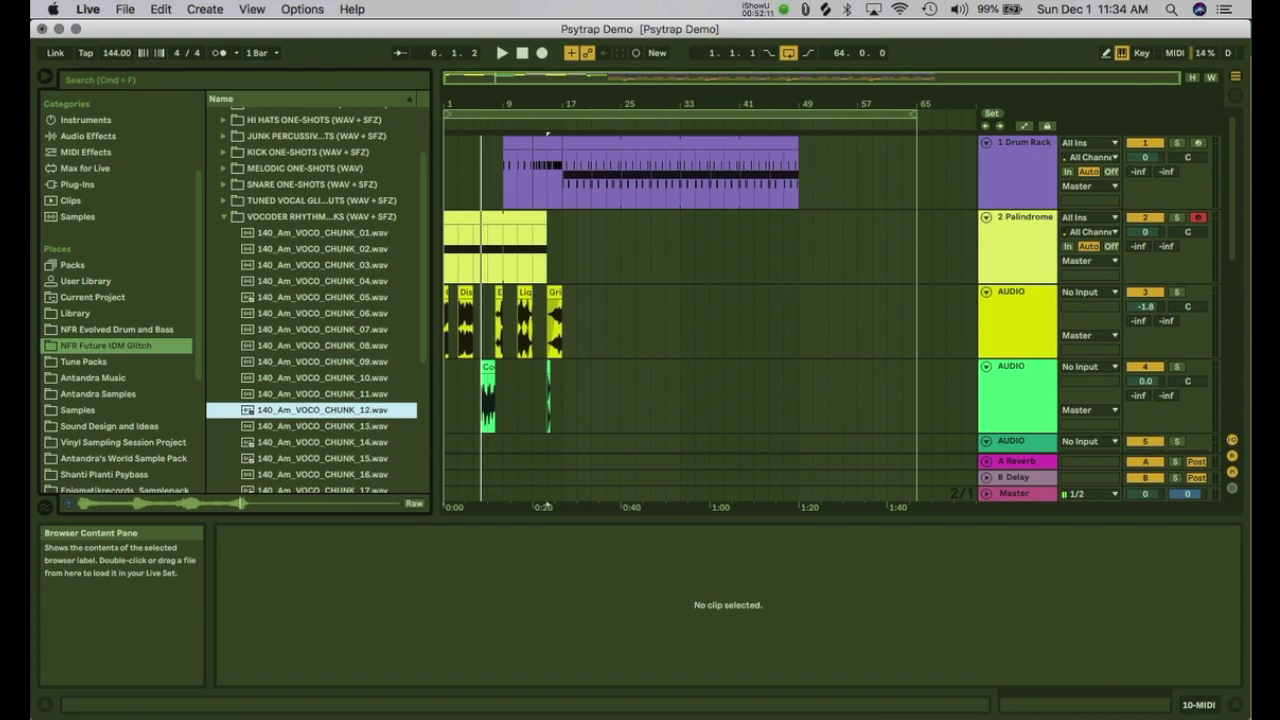
{"action": "key", "text": "Down"}
{"action": "key", "text": "Down"}
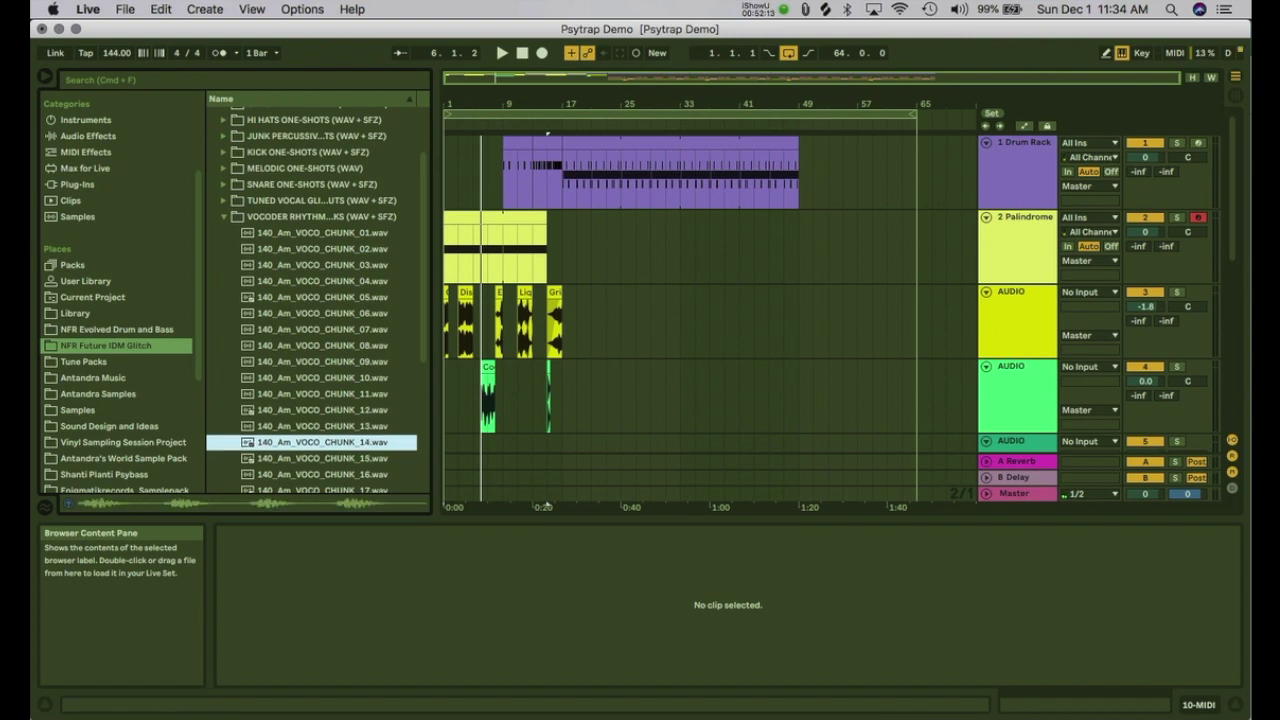
{"action": "key", "text": "Down"}
{"action": "key", "text": "Down"}
{"action": "key", "text": "Down"}
{"action": "key", "text": "Down"}
{"action": "key", "text": "Down"}
{"action": "key", "text": "Down"}
{"action": "key", "text": "Down"}
{"action": "key", "text": "Up"}
{"action": "key", "text": "Up"}
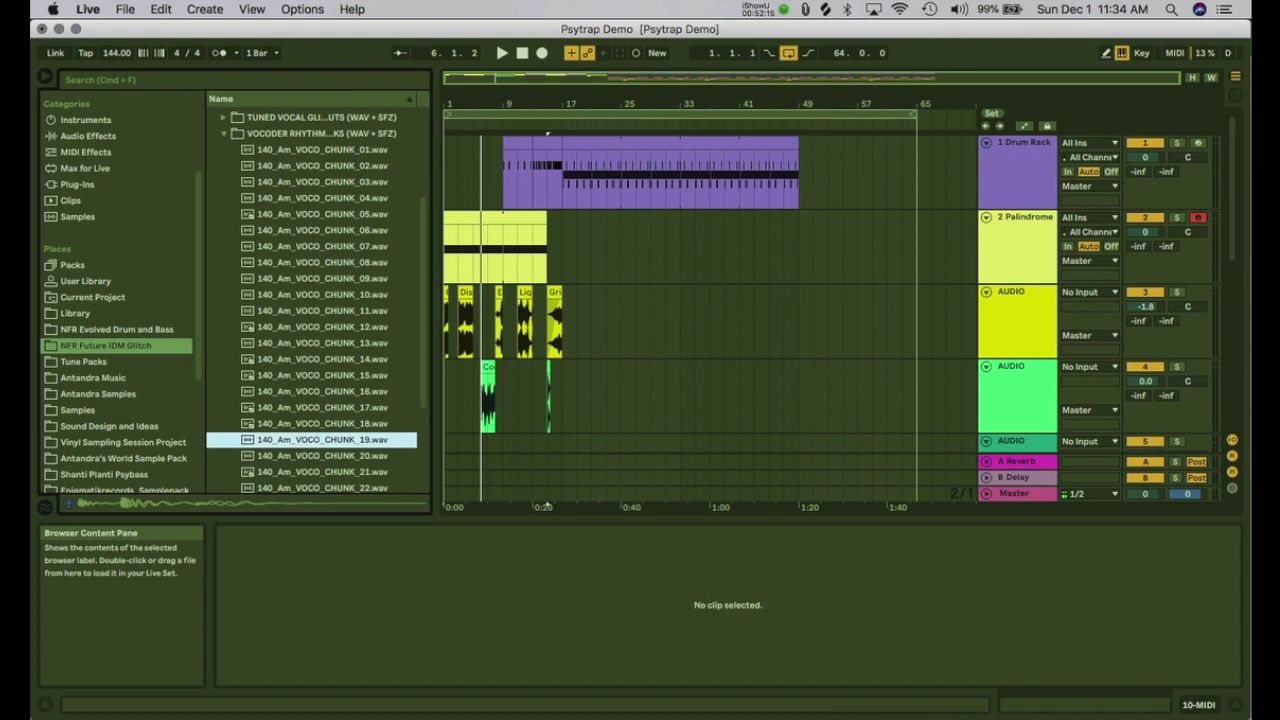
{"action": "key", "text": "Up"}
{"action": "key", "text": "Up"}
{"action": "key", "text": "Up"}
{"action": "key", "text": "Up"}
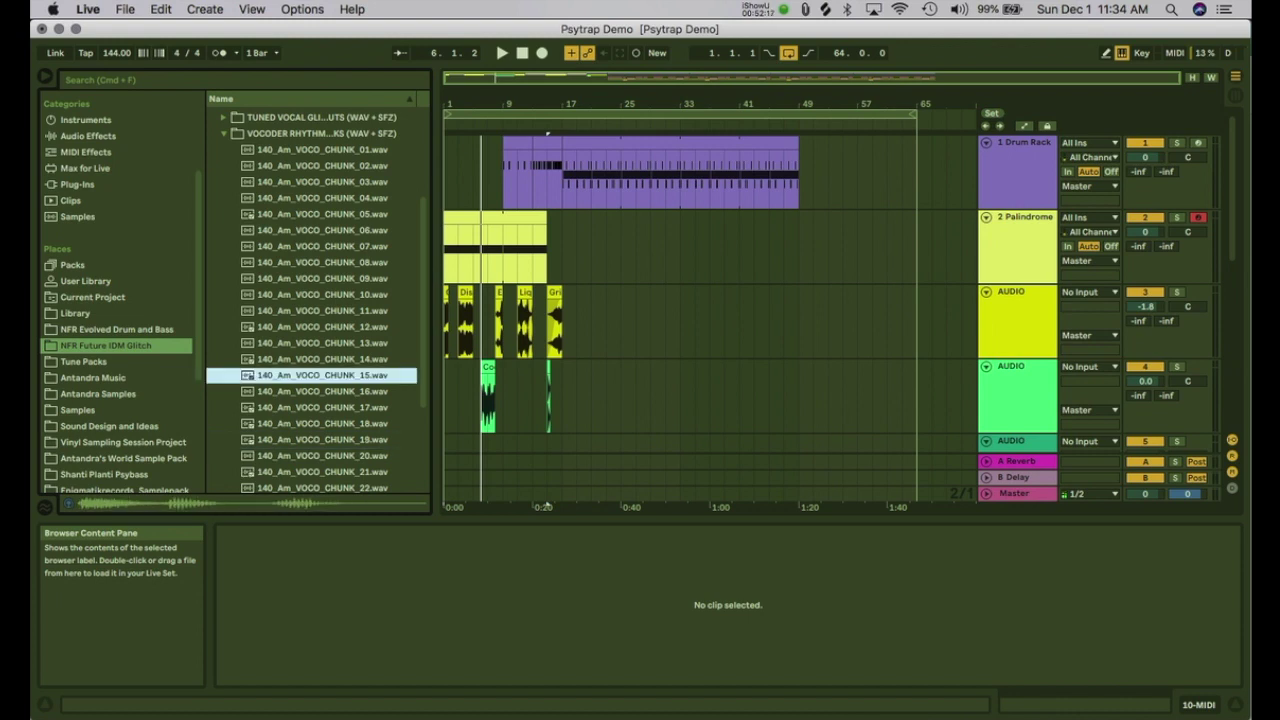
Step: Place 140_Am_VOCO_CHUNK_15.wav on the green audio track 4 at 24.3.1
{"action": "left_click_drag", "start_coordinate": [322, 375], "coordinate": [608, 395]}
{"action": "left_click_drag", "start_coordinate": [608, 104], "coordinate": [608, 190]}
{"action": "left_click_drag", "start_coordinate": [613, 359], "coordinate": [660, 359]}
{"action": "scroll", "coordinate": [710, 310], "scroll_direction": "up", "scroll_amount": 1}
{"action": "scroll", "coordinate": [710, 310], "scroll_direction": "left", "scroll_amount": 1}
{"action": "scroll", "coordinate": [710, 310], "scroll_direction": "right", "scroll_amount": 1}
Step: Deactivate the Drum Rack section from 24.3.1 to 25.1.1 and transpose the vocoder clip by -4 st while checking playback
{"action": "left_click", "coordinate": [664, 135]}
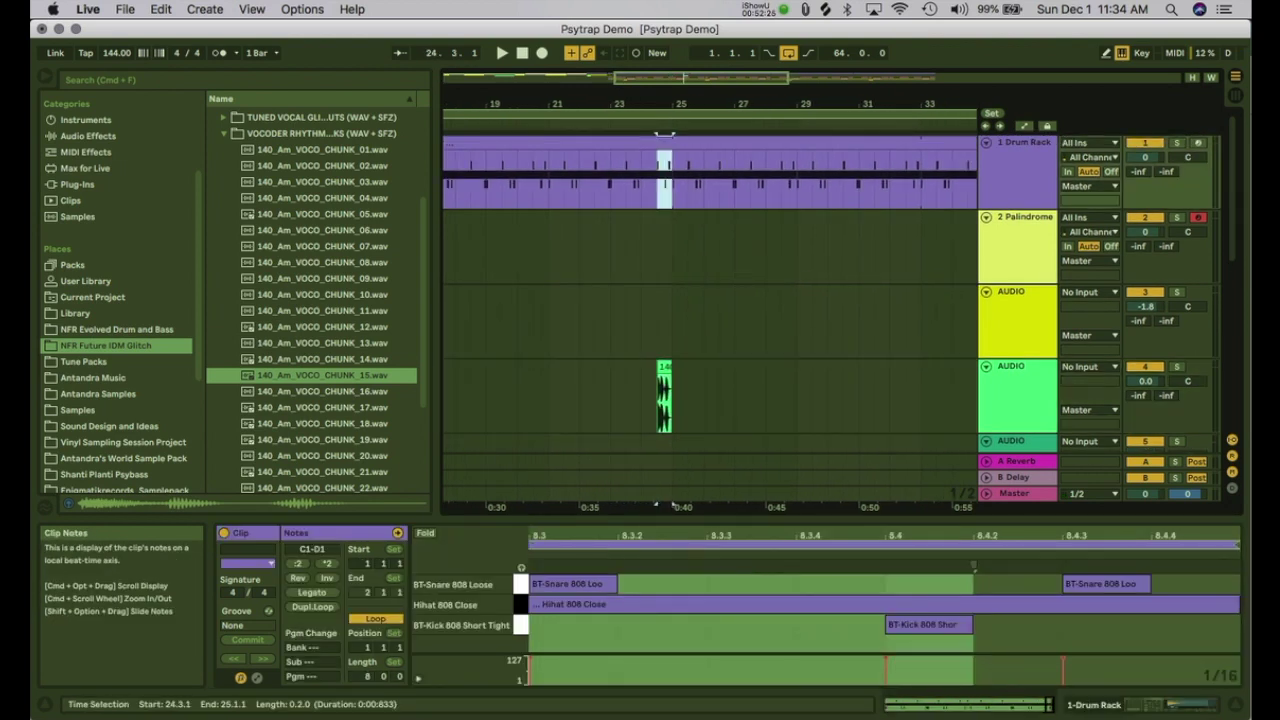
{"action": "key", "text": "space"}
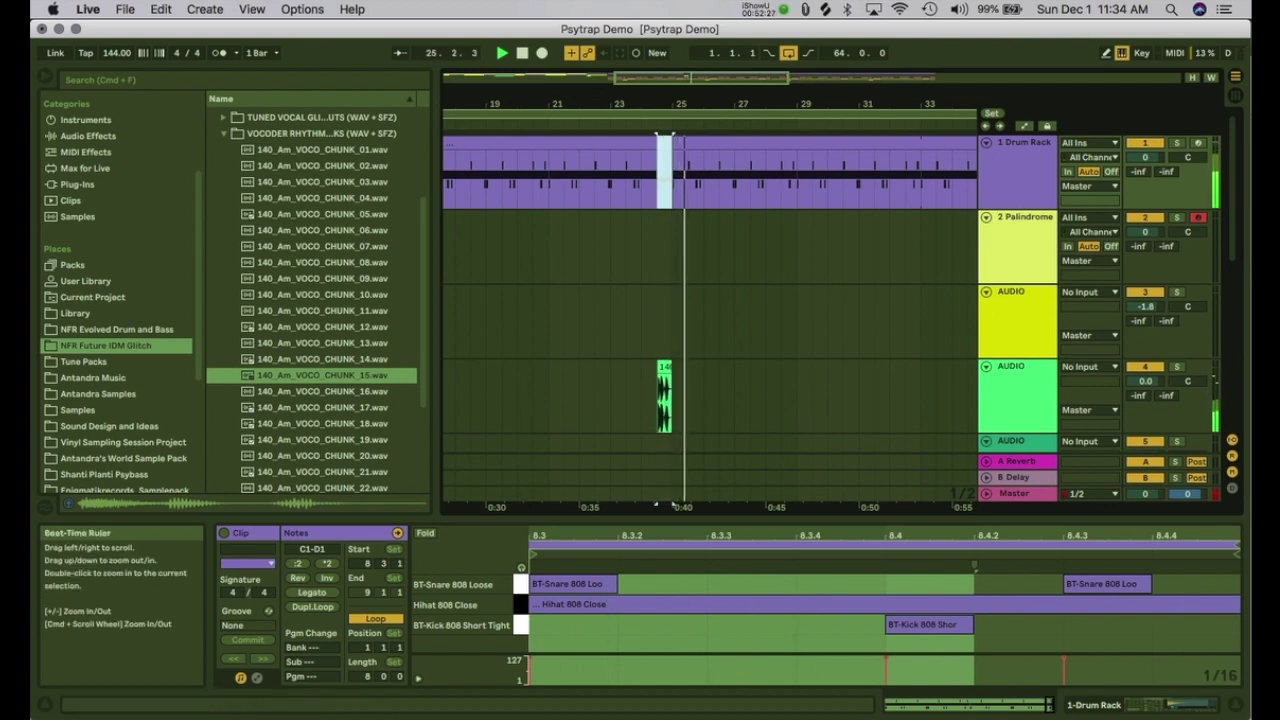
{"action": "left_click", "coordinate": [665, 395]}
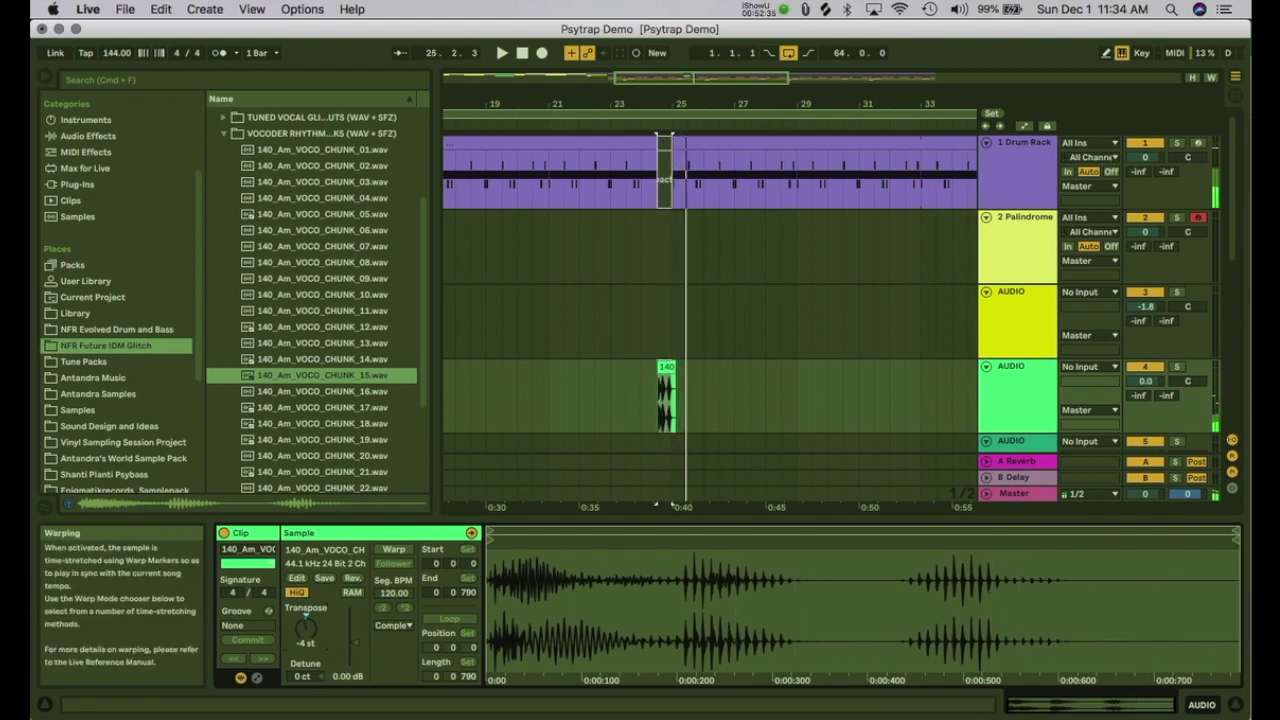
Step: Enable Warp on the vocoder clip and move its second and third hits to 1.1.3 and 1.2 with warp markers
{"action": "left_click", "coordinate": [394, 549]}
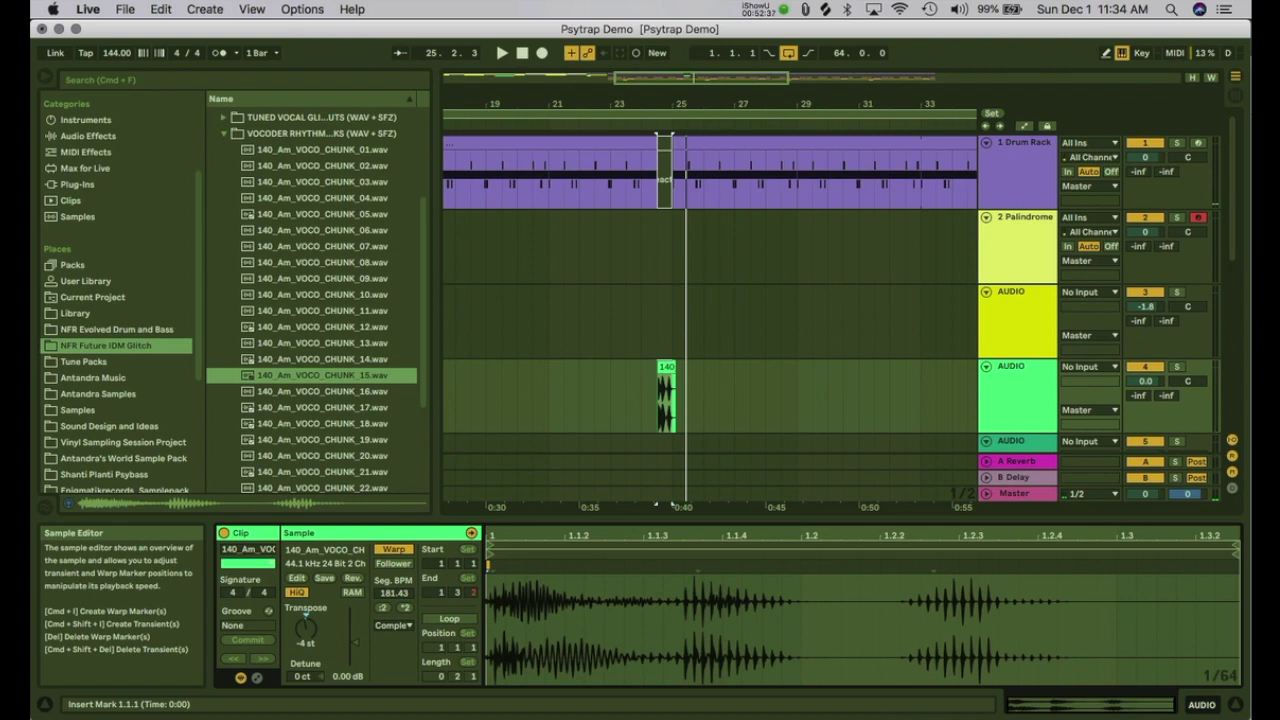
{"action": "left_click", "coordinate": [682, 620]}
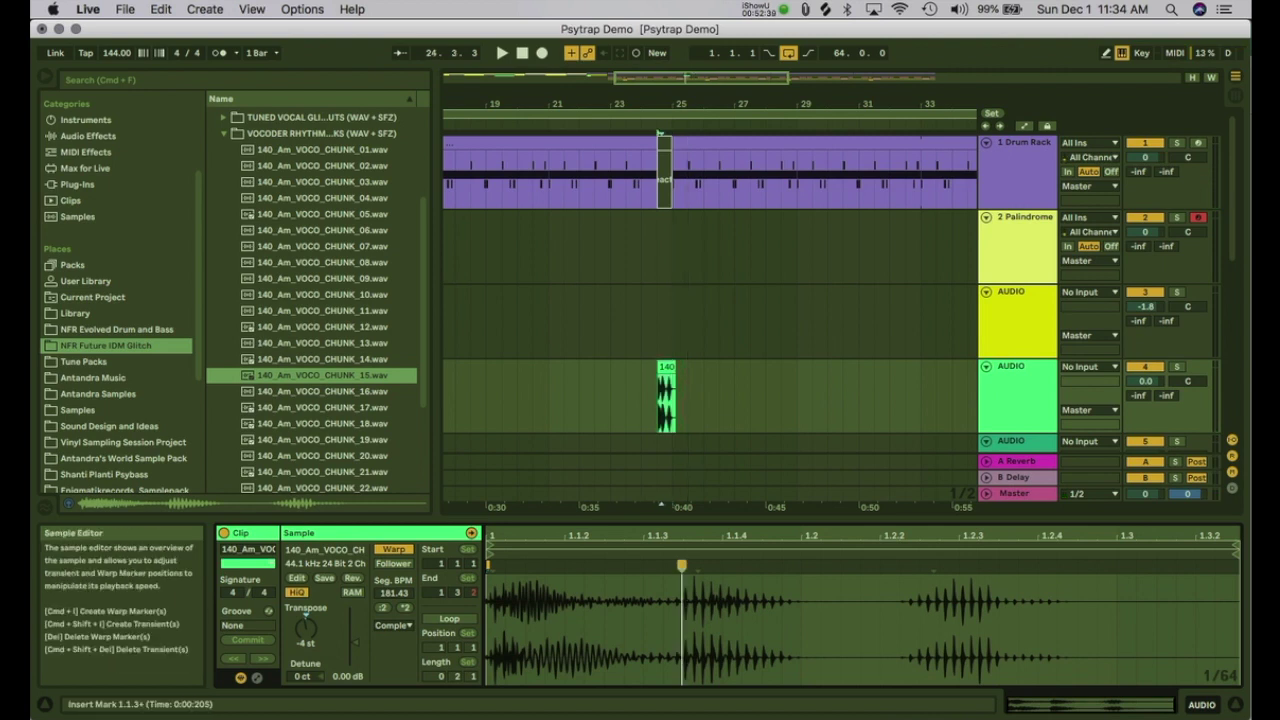
{"action": "left_click_drag", "start_coordinate": [682, 565], "coordinate": [643, 565]}
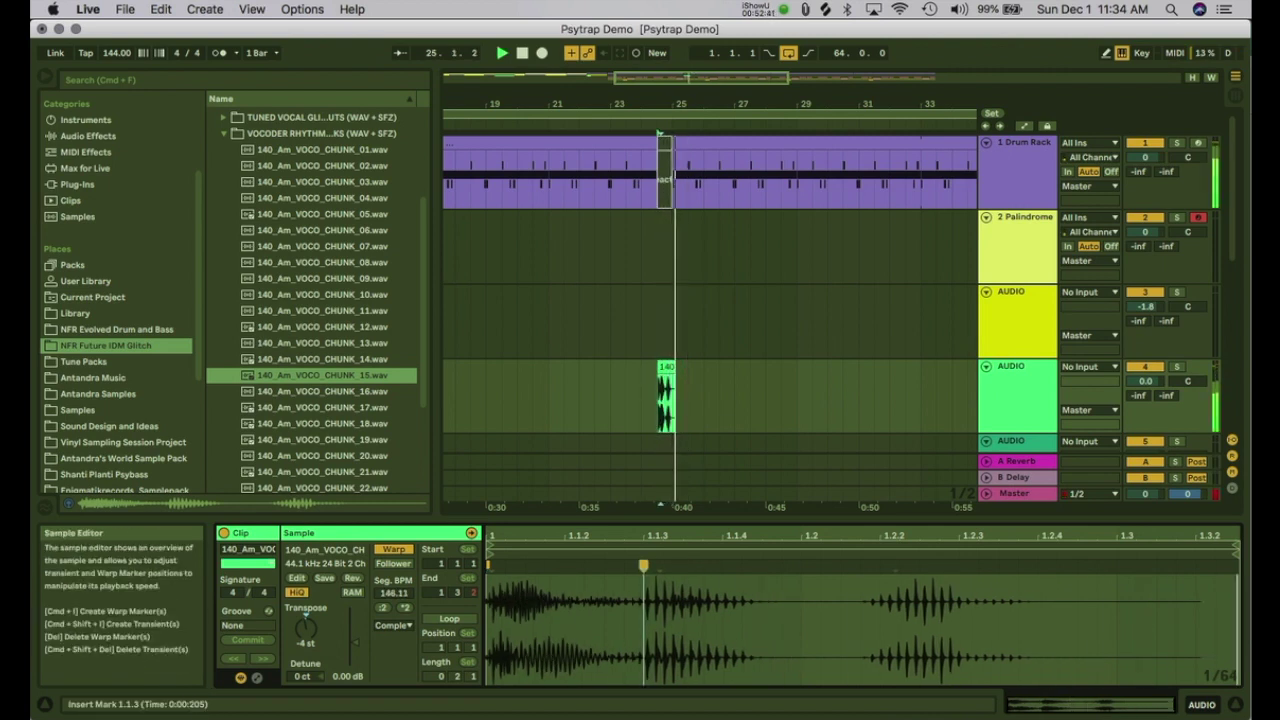
{"action": "key", "text": "space"}
{"action": "double_click", "coordinate": [895, 568]}
{"action": "left_click_drag", "start_coordinate": [895, 566], "coordinate": [801, 566]}
{"action": "key", "text": "space"}
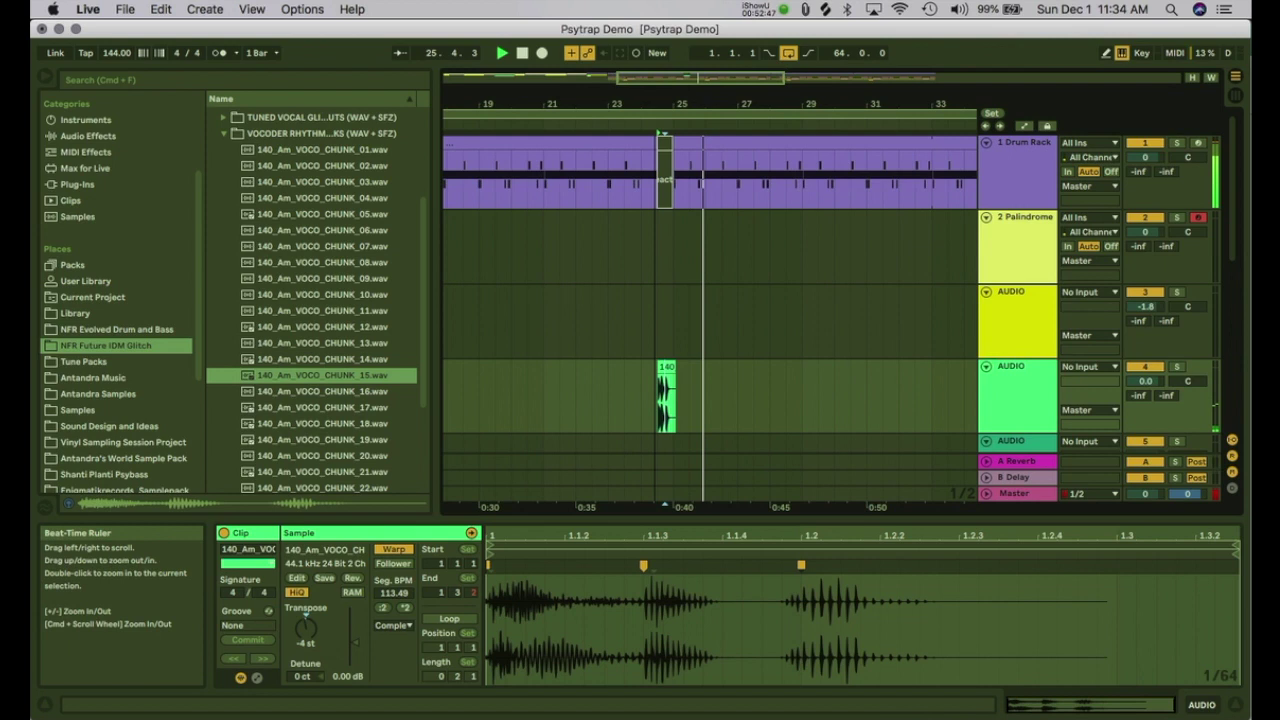
Step: Move the vocoder clip an eighth note past 24.3.1 and play back from 24.3.1
{"action": "left_click_drag", "start_coordinate": [658, 104], "coordinate": [660, 165]}
{"action": "key", "text": "space"}
{"action": "mouse_move", "coordinate": [682, 367]}
{"action": "left_mouse_down"}
{"action": "mouse_move", "coordinate": [716, 367]}
{"action": "mouse_move", "coordinate": [699, 367]}
{"action": "left_mouse_up"}
{"action": "key", "text": "space"}
{"action": "key", "text": "space"}
{"action": "left_click", "coordinate": [665, 396]}
{"action": "key", "text": "space"}
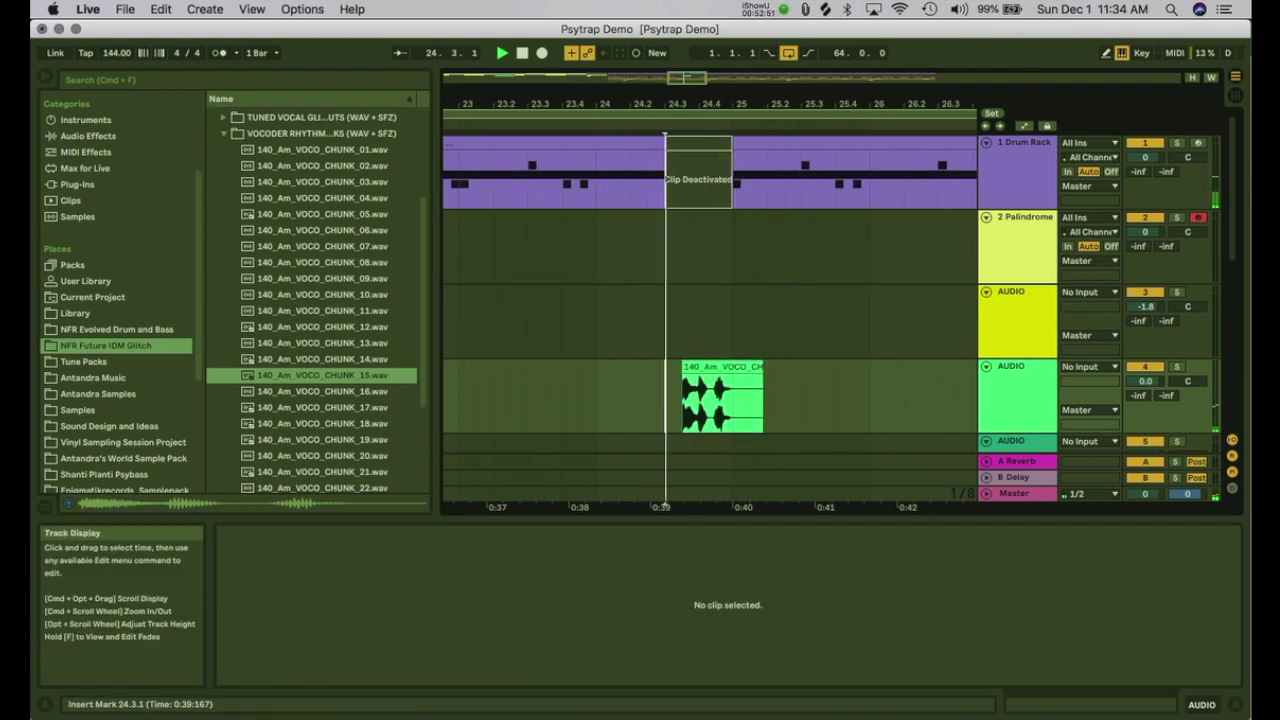
Step: Play the passage around the vocoder clip from 24.1.1 and again from 23.3.1
{"action": "left_click", "coordinate": [597, 322]}
{"action": "key", "text": "space"}
{"action": "key", "text": "space"}
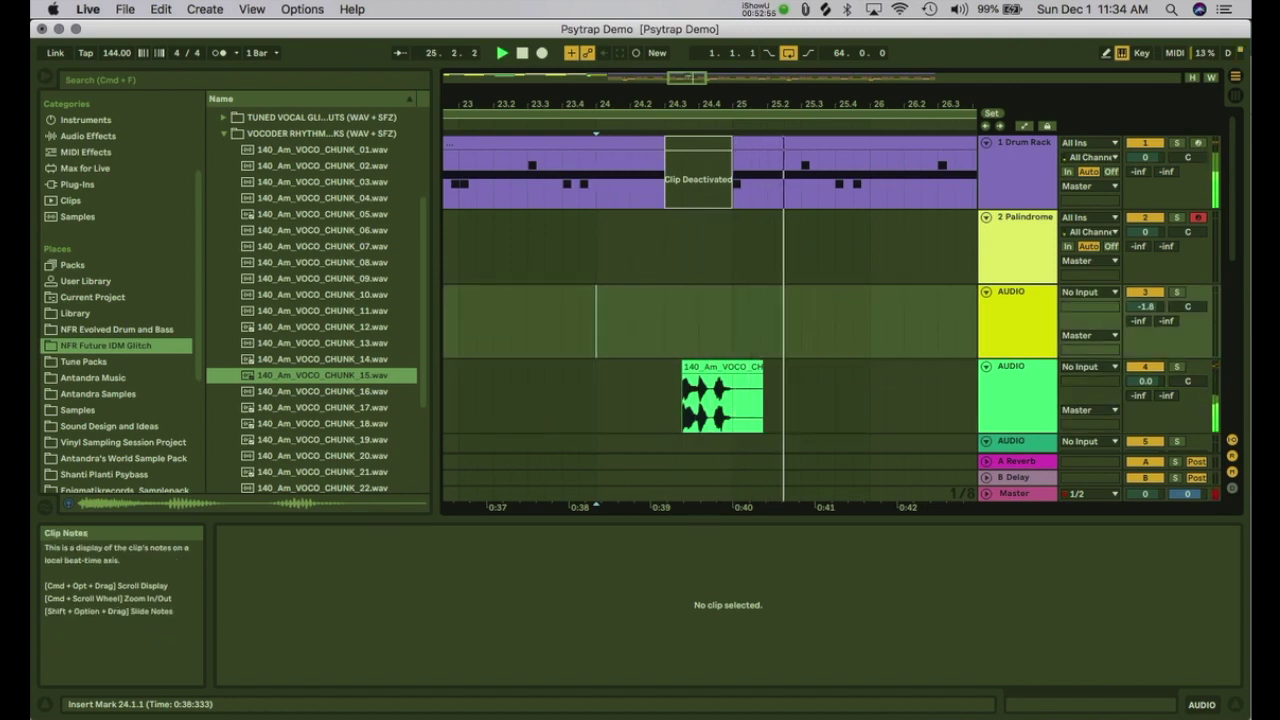
{"action": "left_click", "coordinate": [528, 247]}
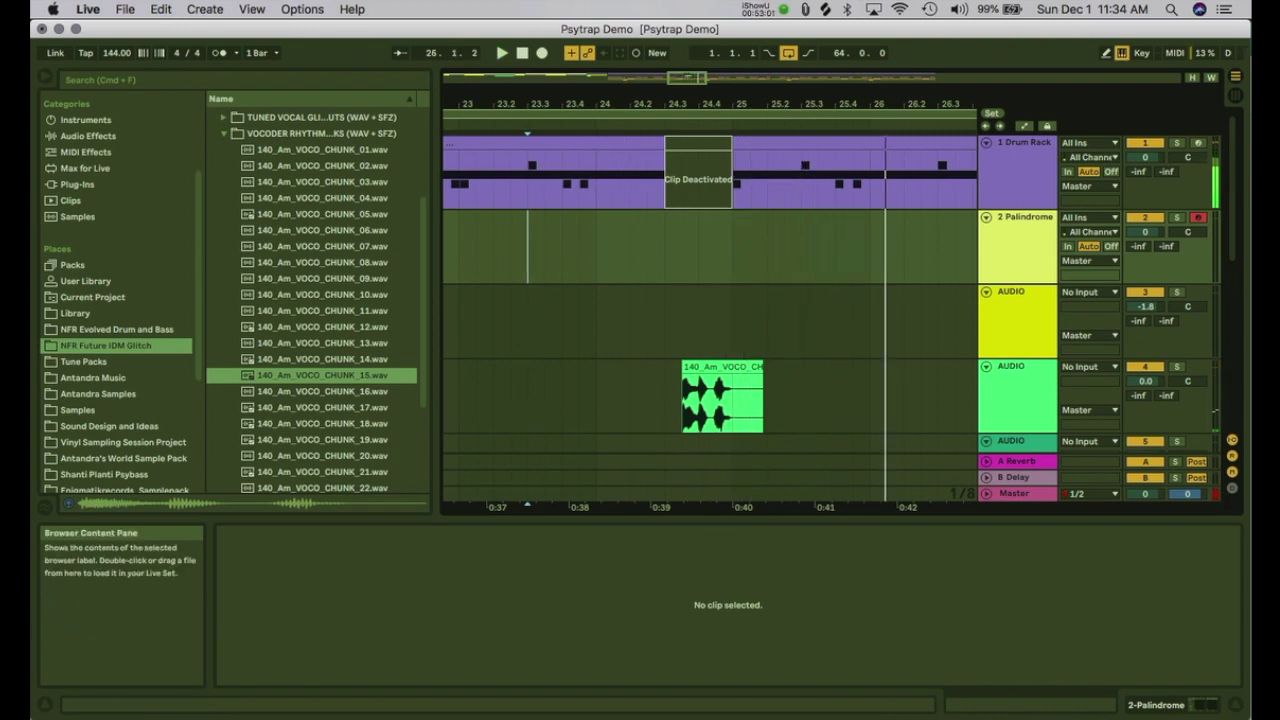
Step: Audition the vocoder chunks from 140_Am_VOCO_CHUNK_17.wav to 140_Am_VOCO_CHUNK_29.wav
{"action": "left_click", "coordinate": [322, 407]}
{"action": "key", "text": "Down"}
{"action": "key", "text": "Down"}
{"action": "key", "text": "Down"}
{"action": "key", "text": "Down"}
{"action": "key", "text": "Down"}
{"action": "key", "text": "Down"}
{"action": "key", "text": "Down"}
{"action": "key", "text": "Down"}
{"action": "key", "text": "Down"}
{"action": "key", "text": "Down"}
{"action": "key", "text": "Down"}
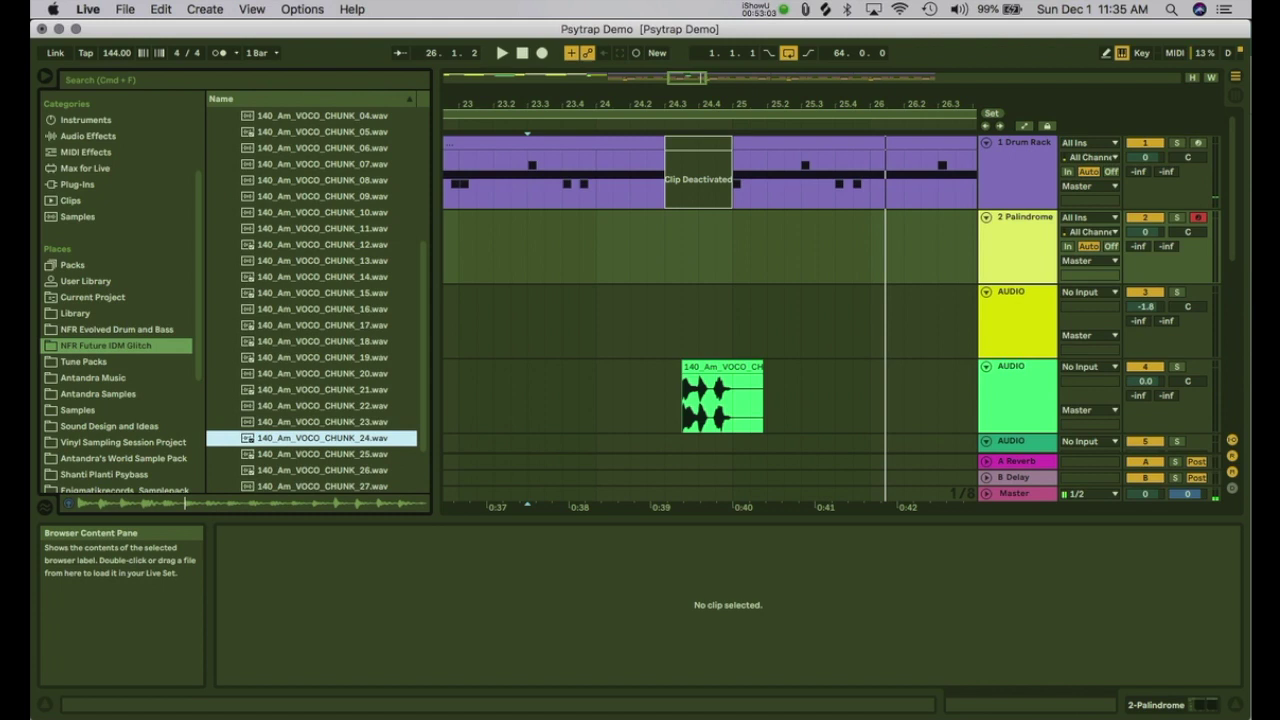
{"action": "key", "text": "Down"}
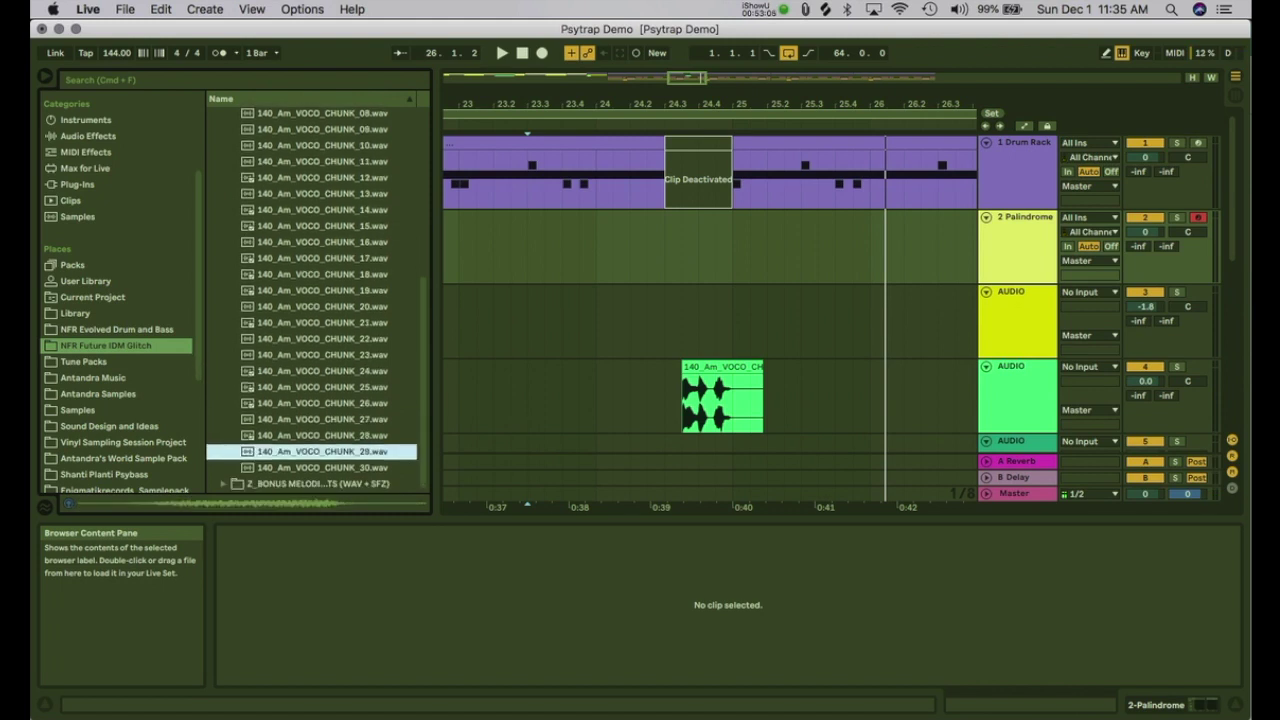
Step: Audition the bonus melodic one-shots from the A_BassHit samples through the A_Wobble samples to BoomHit04_A.wav
{"action": "key", "text": "Down"}
{"action": "key", "text": "Down"}
{"action": "key", "text": "Right"}
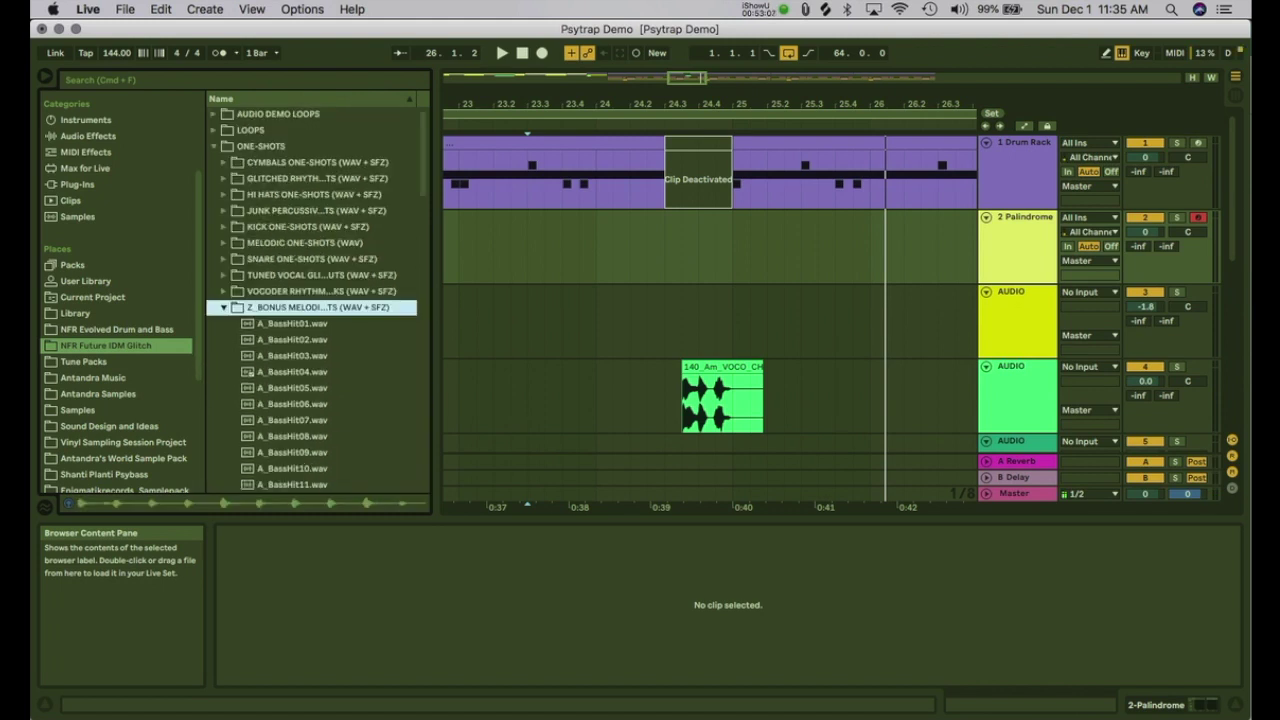
{"action": "key", "text": "Down"}
{"action": "key", "text": "Down"}
{"action": "key", "text": "Down"}
{"action": "key", "text": "Down"}
{"action": "key", "text": "Down"}
{"action": "key", "text": "Down"}
{"action": "key", "text": "Down"}
{"action": "key", "text": "Down"}
{"action": "key", "text": "Down"}
{"action": "key", "text": "Down"}
{"action": "key", "text": "Down"}
{"action": "key", "text": "Down"}
{"action": "key", "text": "Up"}
{"action": "key", "text": "Up"}
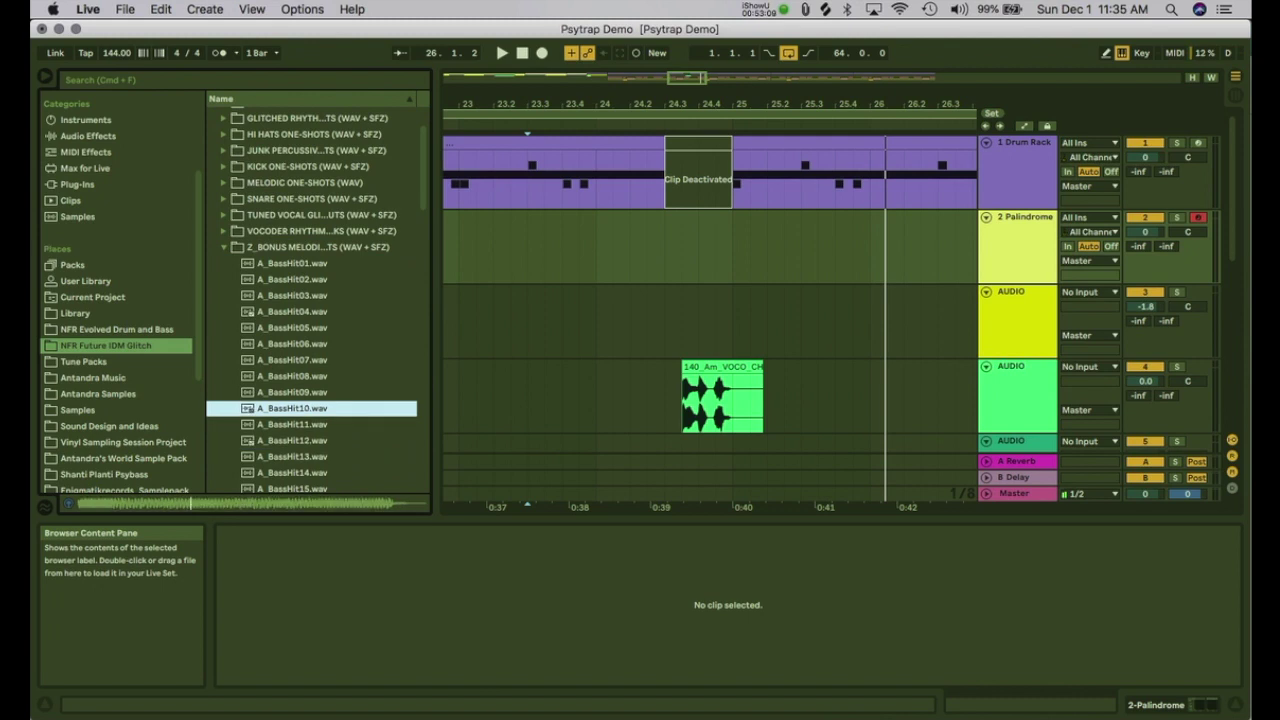
{"action": "key", "text": "Down"}
{"action": "key", "text": "Down"}
{"action": "key", "text": "Down"}
{"action": "key", "text": "Down"}
{"action": "key", "text": "Down"}
{"action": "key", "text": "Down"}
{"action": "key", "text": "Down"}
{"action": "key", "text": "Down"}
{"action": "key", "text": "Down"}
{"action": "key", "text": "Down"}
{"action": "key", "text": "Down"}
{"action": "key", "text": "Down"}
{"action": "key", "text": "Down"}
{"action": "key", "text": "Down"}
{"action": "key", "text": "Down"}
{"action": "key", "text": "Down"}
{"action": "key", "text": "Down"}
{"action": "key", "text": "Down"}
{"action": "key", "text": "Down"}
{"action": "key", "text": "Down"}
{"action": "key", "text": "Down"}
{"action": "key", "text": "Down"}
{"action": "key", "text": "Down"}
{"action": "key", "text": "Down"}
{"action": "key", "text": "Down"}
{"action": "key", "text": "Down"}
{"action": "key", "text": "Down"}
{"action": "key", "text": "Down"}
{"action": "key", "text": "Down"}
{"action": "key", "text": "Down"}
{"action": "key", "text": "Down"}
{"action": "key", "text": "Down"}
{"action": "key", "text": "Down"}
{"action": "key", "text": "Down"}
{"action": "key", "text": "Down"}
{"action": "key", "text": "Down"}
{"action": "key", "text": "Down"}
{"action": "key", "text": "Down"}
{"action": "key", "text": "Down"}
{"action": "key", "text": "Down"}
{"action": "key", "text": "Down"}
{"action": "key", "text": "Down"}
{"action": "key", "text": "Down"}
{"action": "key", "text": "Down"}
{"action": "key", "text": "Down"}
{"action": "key", "text": "Down"}
{"action": "key", "text": "Down"}
{"action": "key", "text": "Down"}
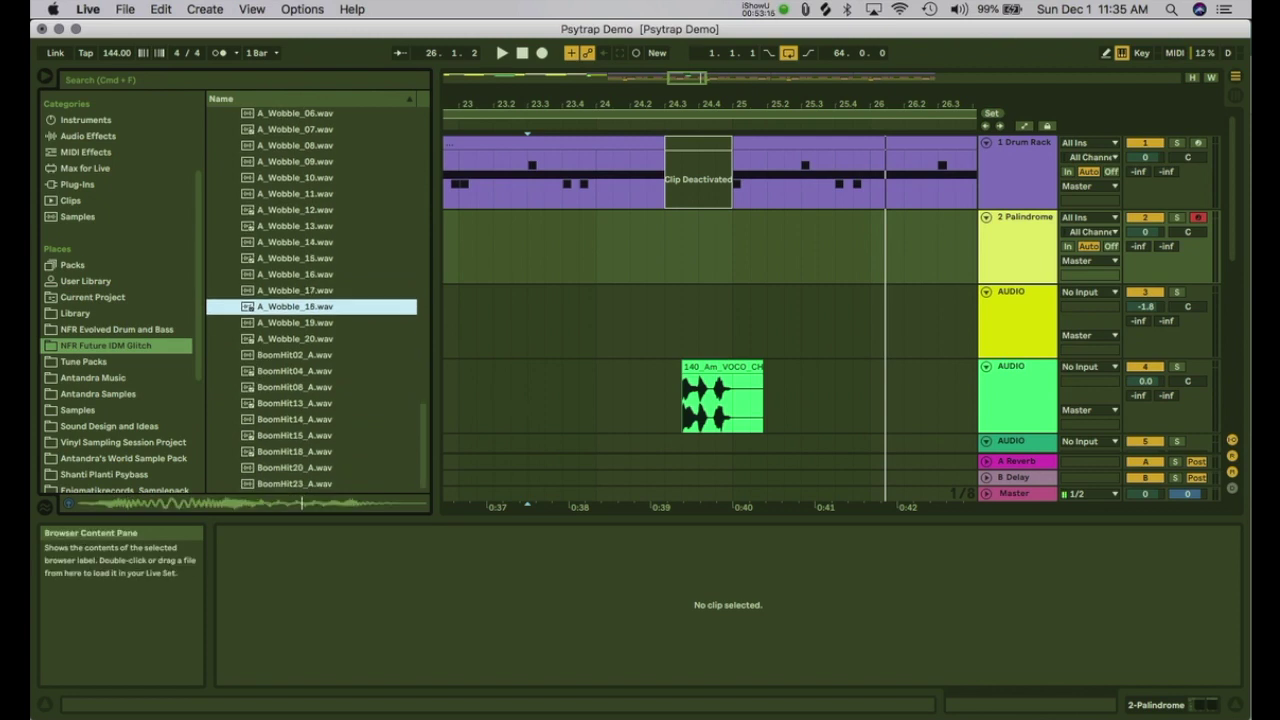
{"action": "key", "text": "Up"}
{"action": "key", "text": "Up"}
{"action": "key", "text": "Up"}
{"action": "key", "text": "Down"}
{"action": "key", "text": "Down"}
{"action": "key", "text": "Down"}
{"action": "key", "text": "Down"}
{"action": "key", "text": "Down"}
{"action": "key", "text": "Down"}
{"action": "key", "text": "Down"}
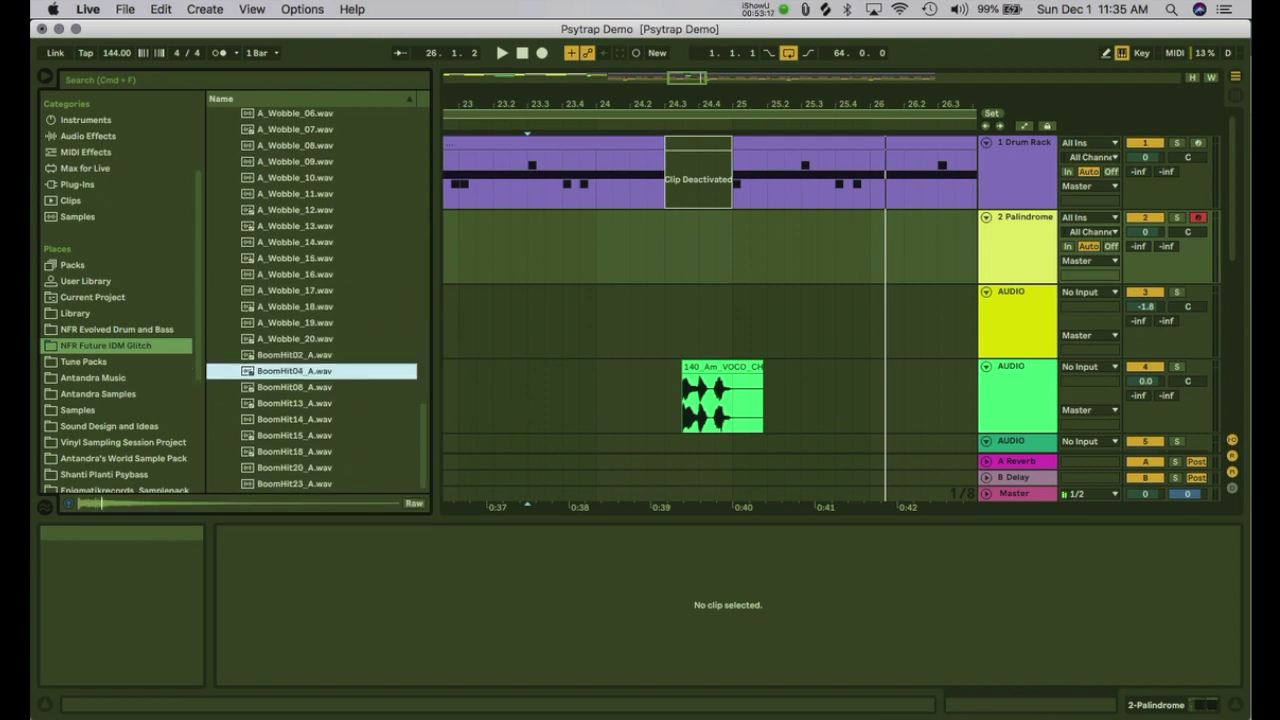
Step: On empty audio track 5, place BoomHit08_A.wav at bar 1 and a reversed BoomHit14_A.wav at bar 5, playing the intro
{"action": "left_click_drag", "start_coordinate": [478, 104], "coordinate": [478, 58]}
{"action": "scroll", "coordinate": [480, 236], "scroll_direction": "left", "scroll_amount": 15}
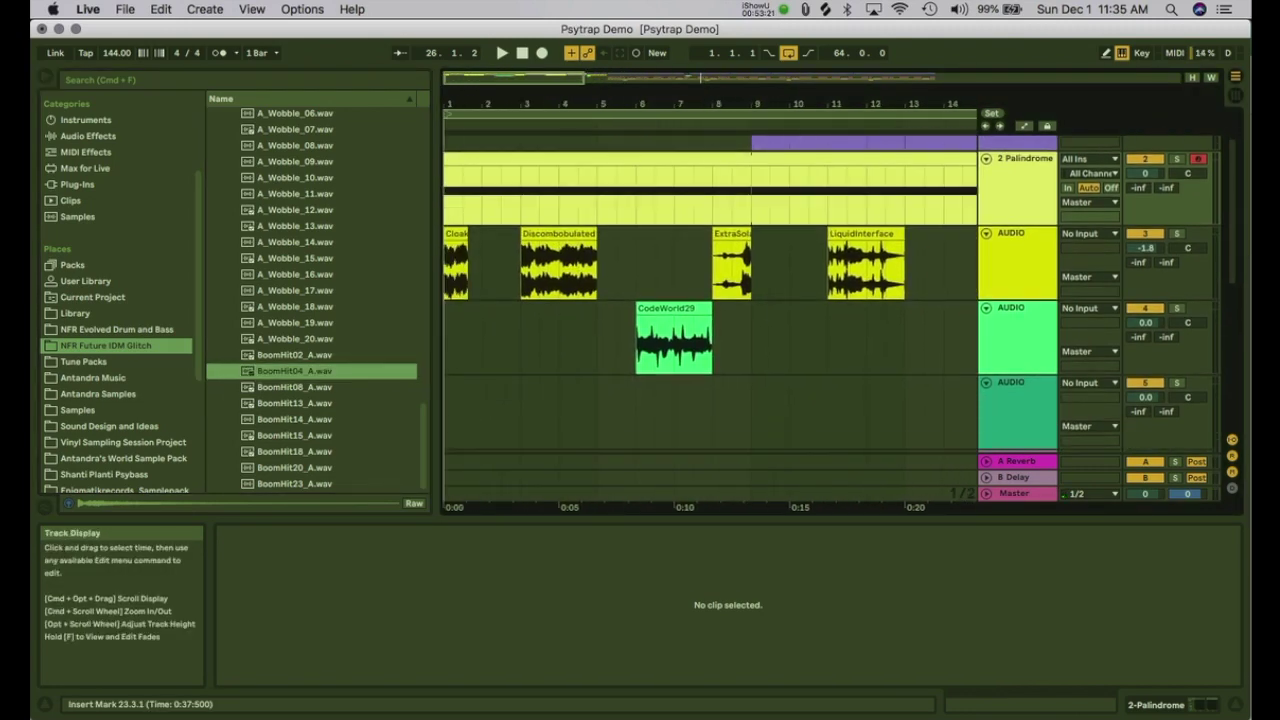
{"action": "left_click_drag", "start_coordinate": [294, 387], "coordinate": [449, 404]}
{"action": "key", "text": "space"}
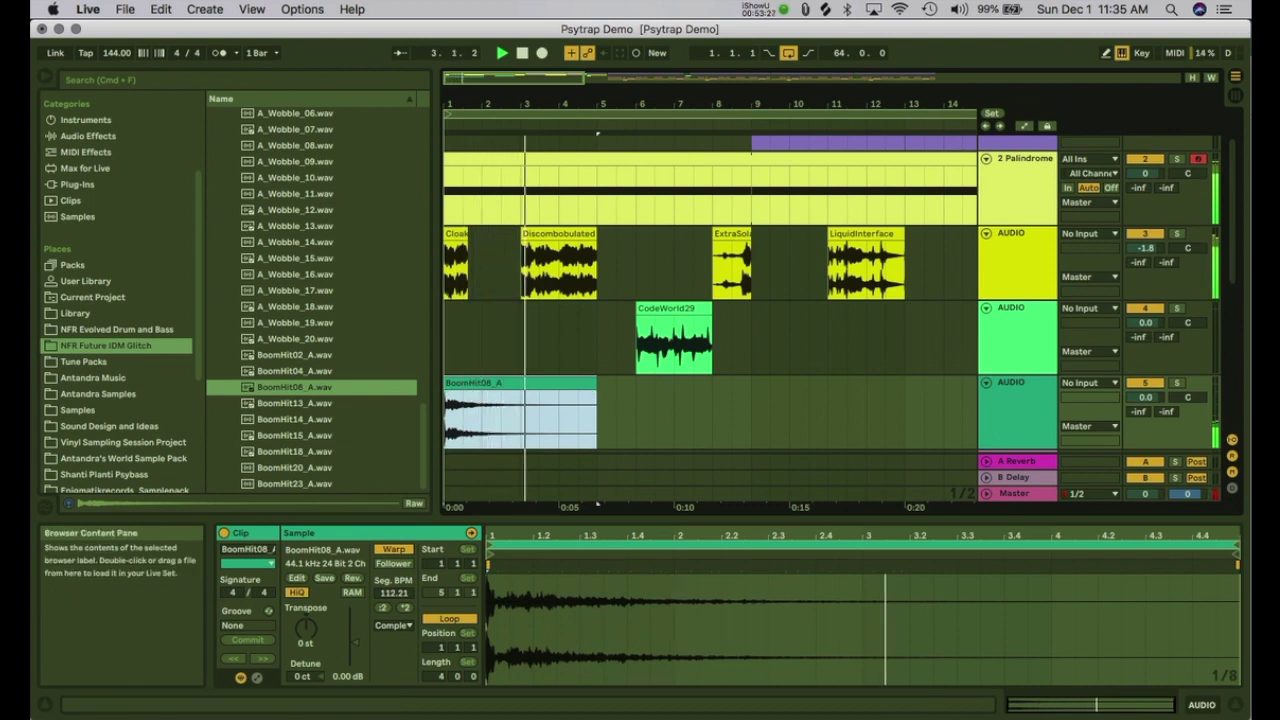
{"action": "left_click_drag", "start_coordinate": [295, 419], "coordinate": [600, 405]}
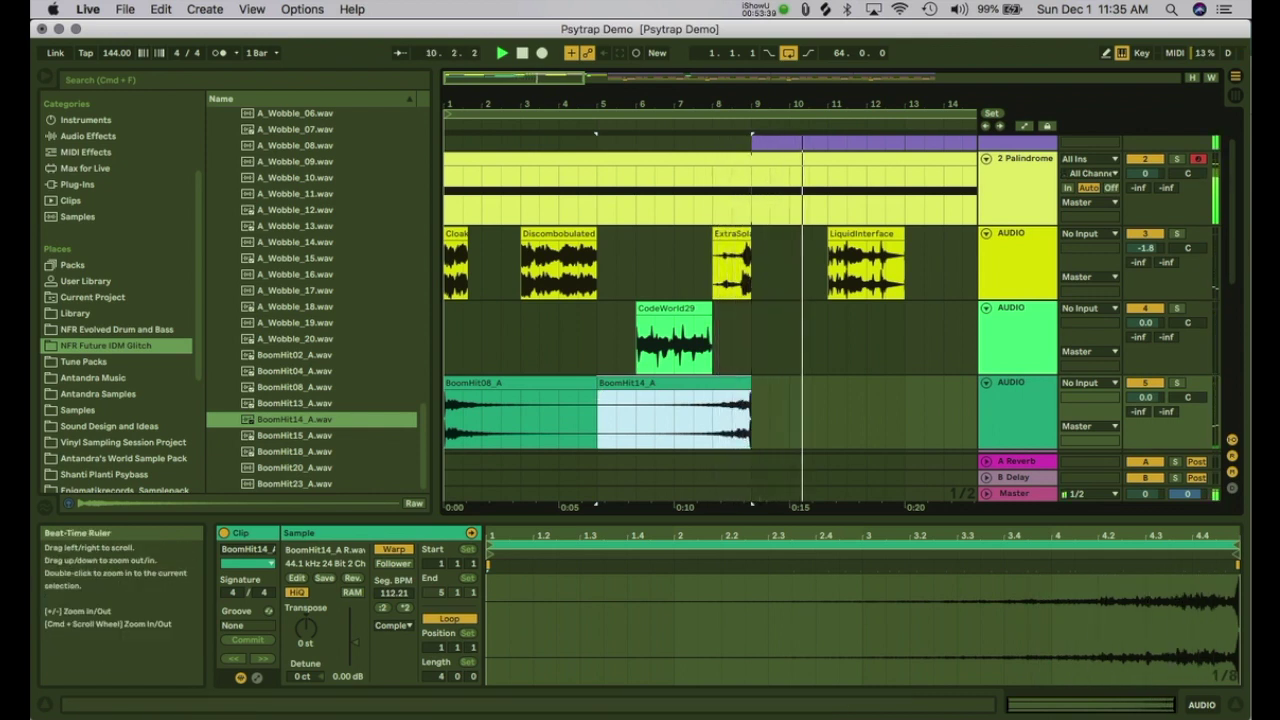
Step: Copy the BoomHit08_A clip to bar 9 and the reversed BoomHit14_A clip to bar 13, with the BoomHit08_A copy ending at bar 13
{"action": "left_click", "coordinate": [500, 383]}
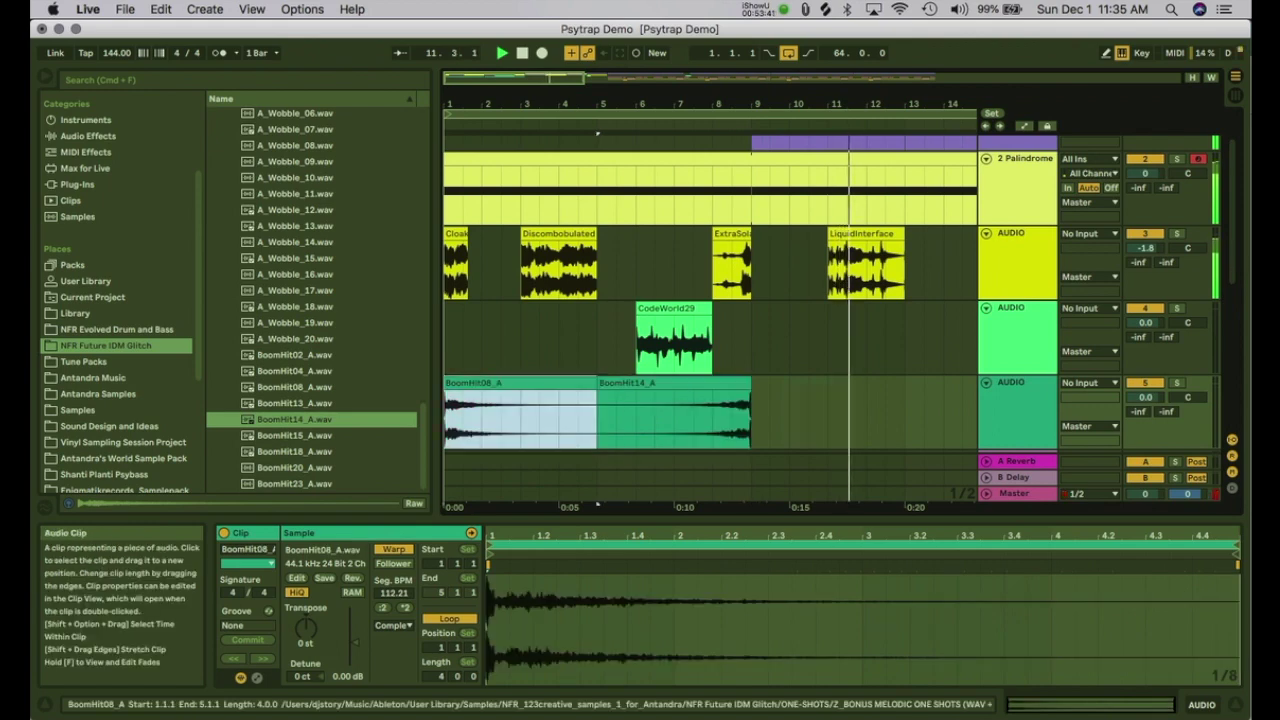
{"action": "left_click_drag", "start_coordinate": [500, 383], "coordinate": [807, 383]}
{"action": "scroll", "coordinate": [807, 383], "scroll_direction": "right", "scroll_amount": 5}
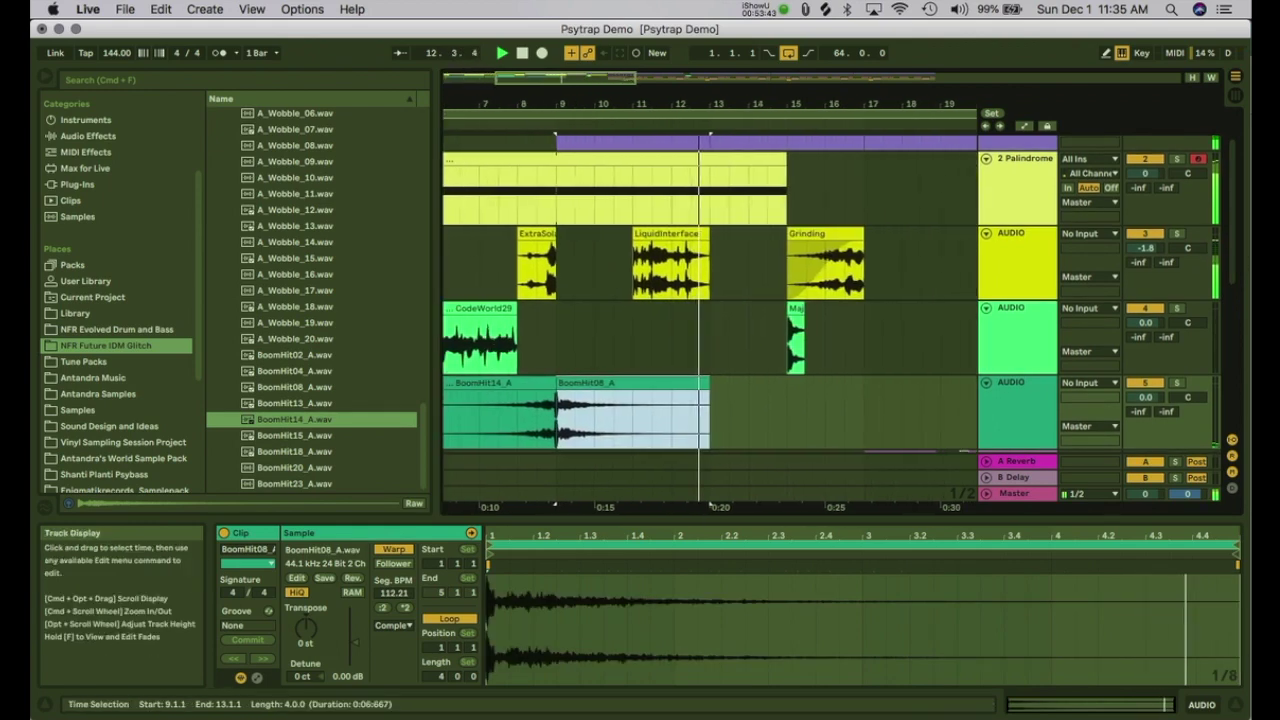
{"action": "left_click_drag", "start_coordinate": [500, 383], "coordinate": [811, 383]}
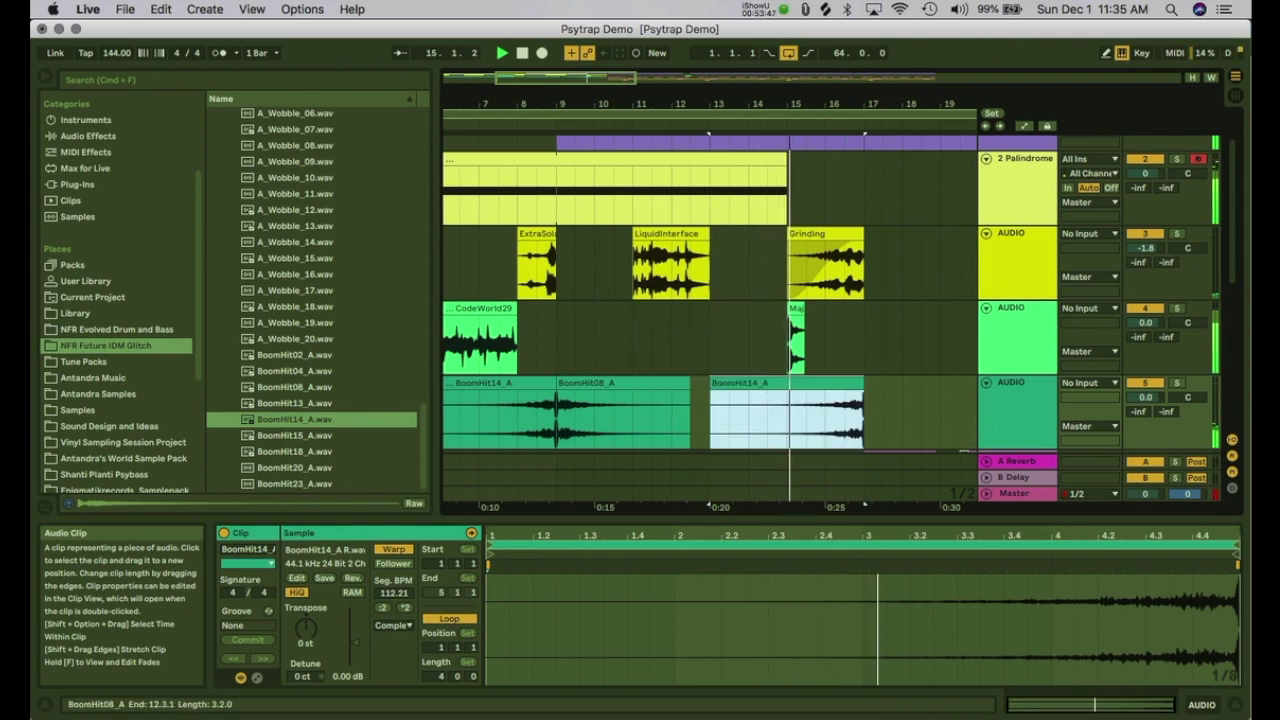
{"action": "left_click_drag", "start_coordinate": [690, 383], "coordinate": [710, 383]}
Step: Deactivate the Grinding clip at bar 15 and play the passage from 15.1.1
{"action": "left_click_drag", "start_coordinate": [712, 104], "coordinate": [712, 45]}
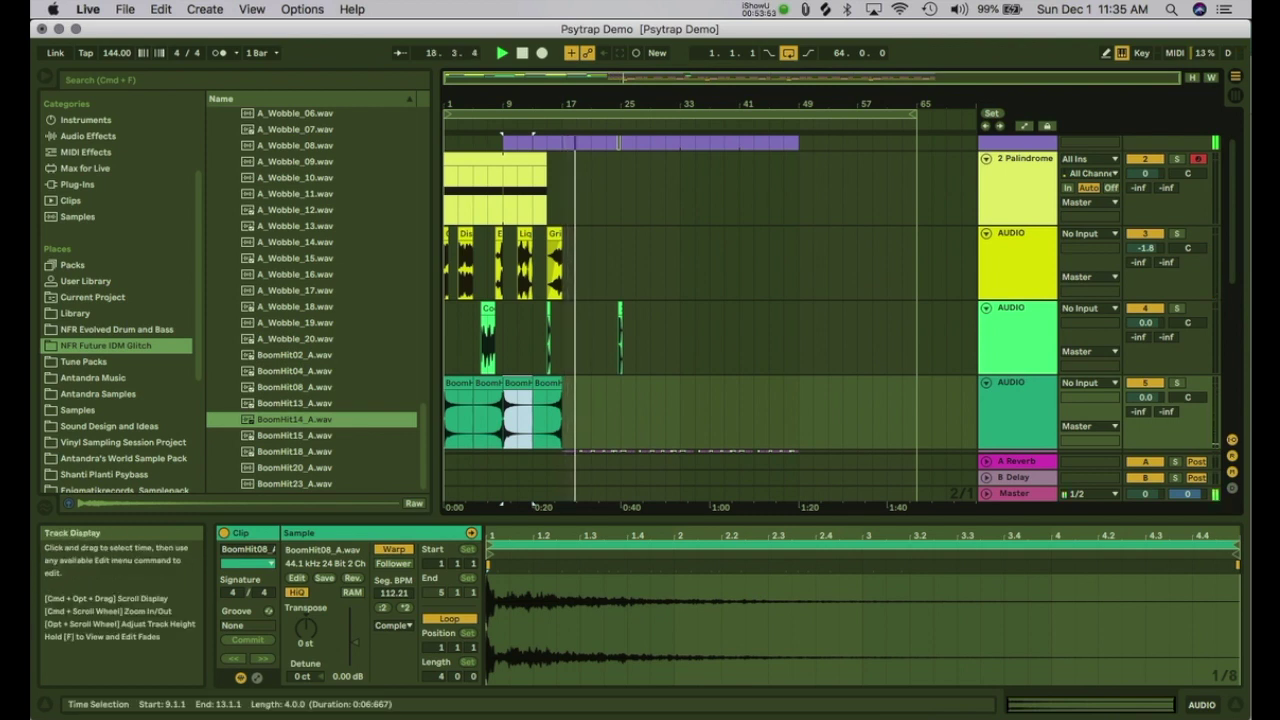
{"action": "left_click", "coordinate": [555, 262]}
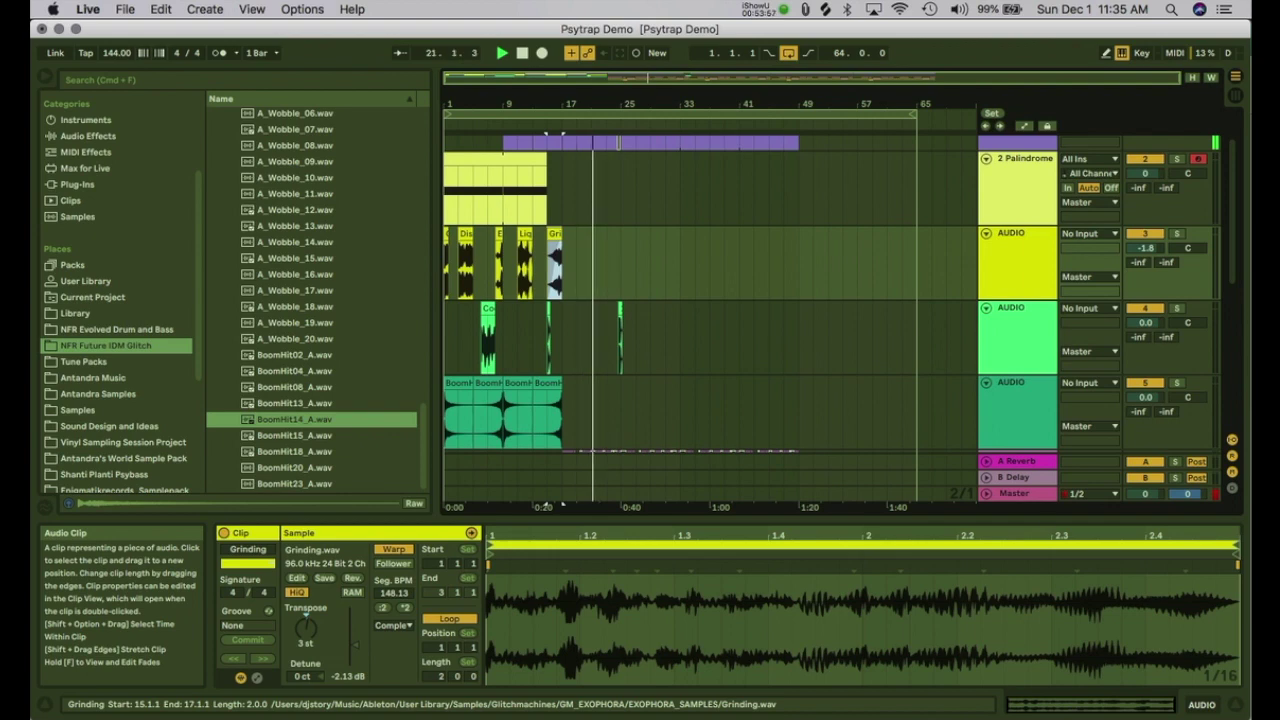
{"action": "left_click_drag", "start_coordinate": [548, 505], "coordinate": [549, 530]}
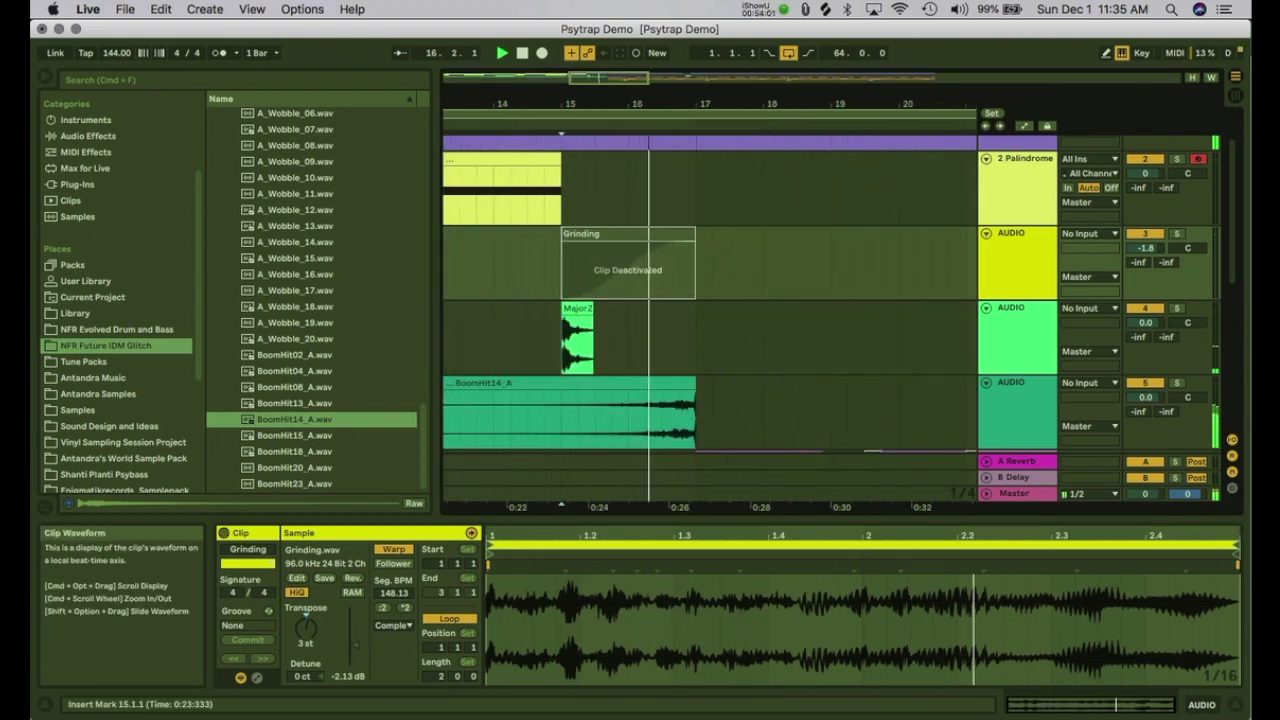
{"action": "left_click", "coordinate": [577, 340]}
{"action": "key", "text": "space"}
Step: Insert a new audio track below track 4 and move the MajorZaps clip onto it at 15.1.1
{"action": "left_click", "coordinate": [577, 309]}
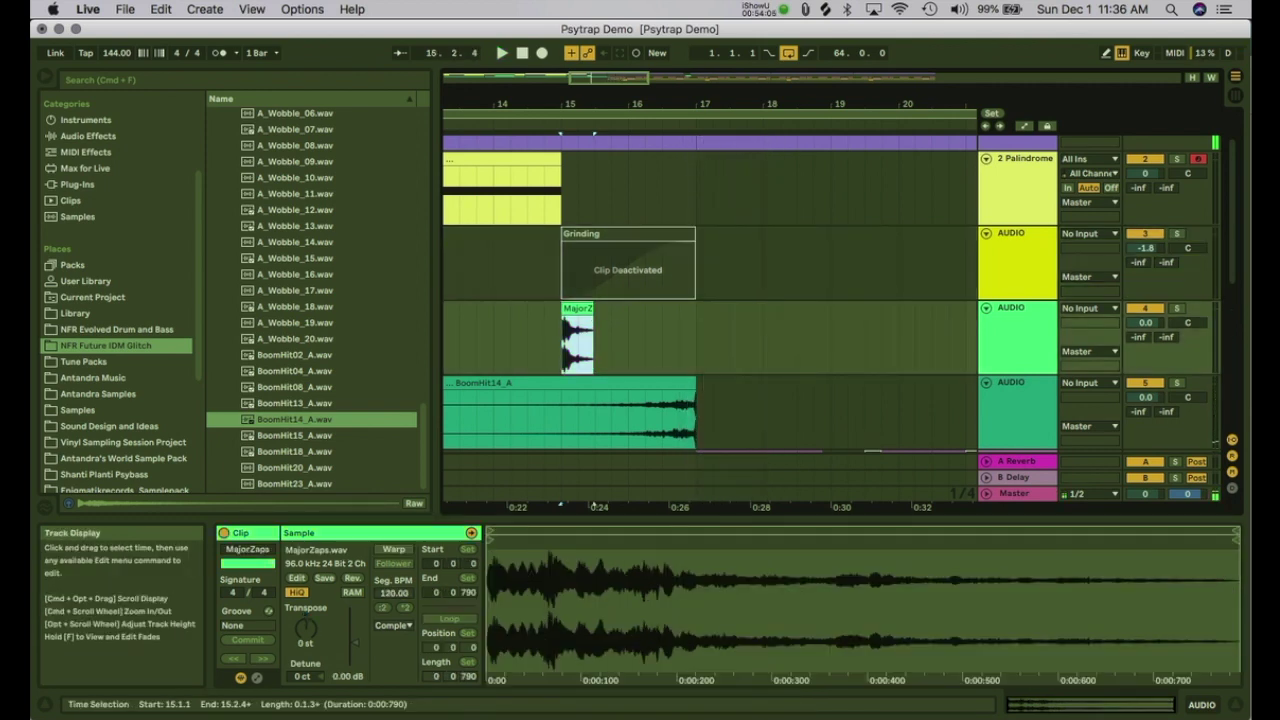
{"action": "left_click", "coordinate": [1015, 307]}
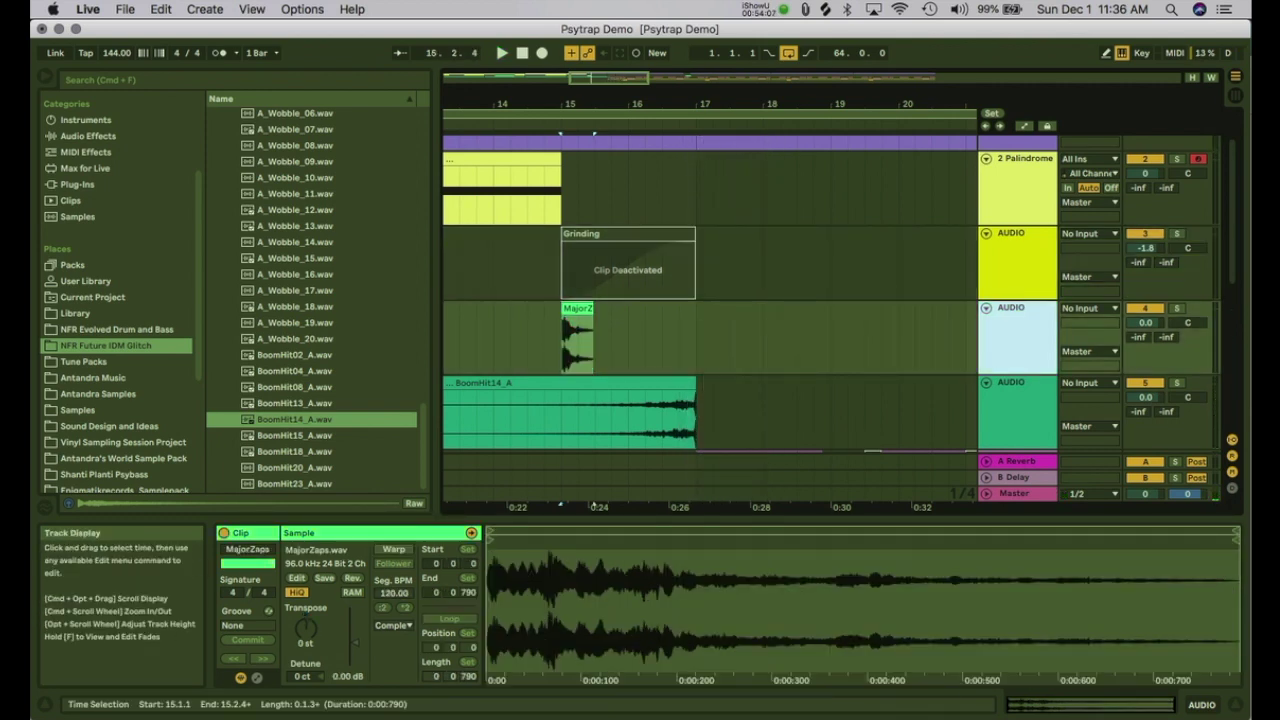
{"action": "left_click_drag", "start_coordinate": [592, 520], "coordinate": [516, 503]}
{"action": "left_click_drag", "start_coordinate": [516, 104], "coordinate": [652, 112]}
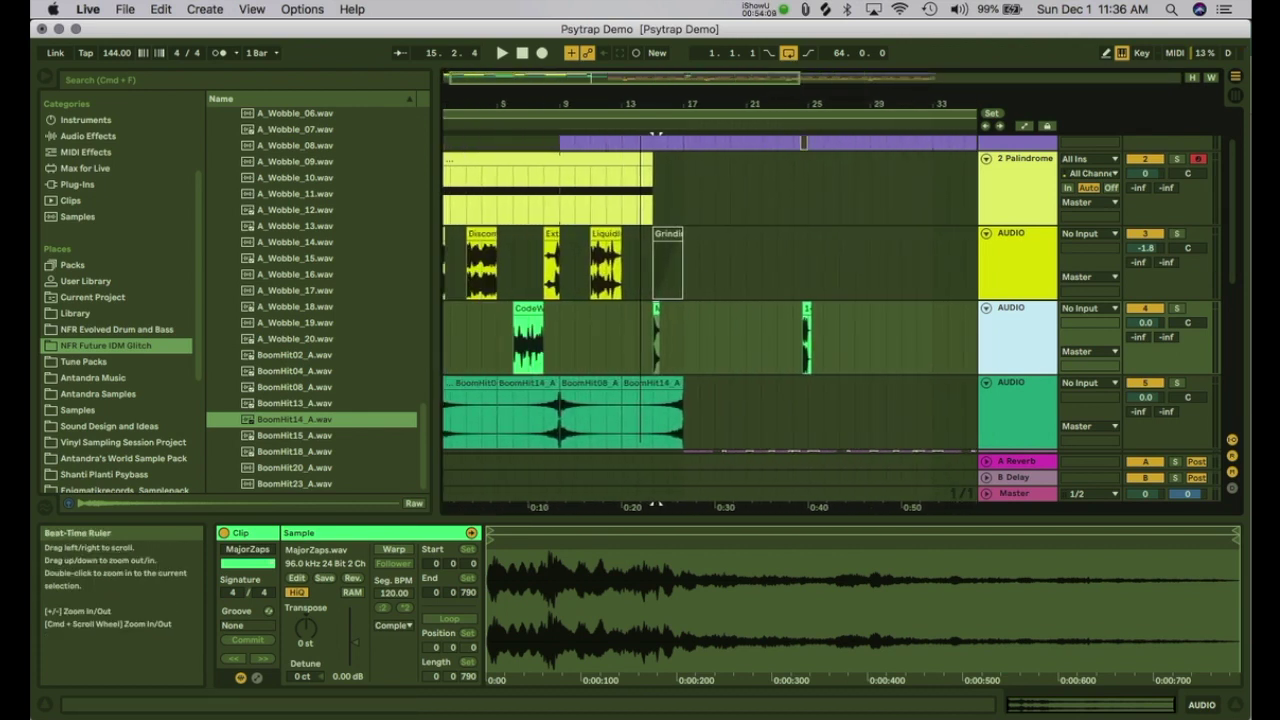
{"action": "left_click", "coordinate": [528, 309]}
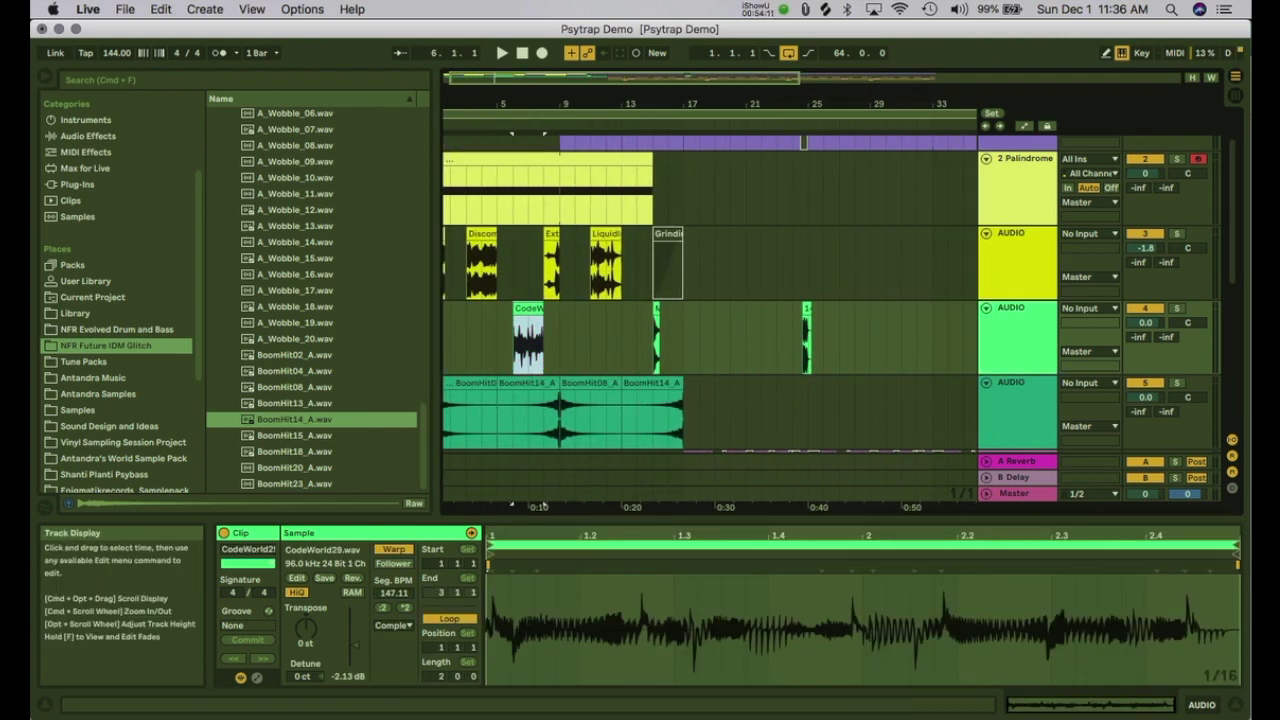
{"action": "left_click", "coordinate": [1015, 308]}
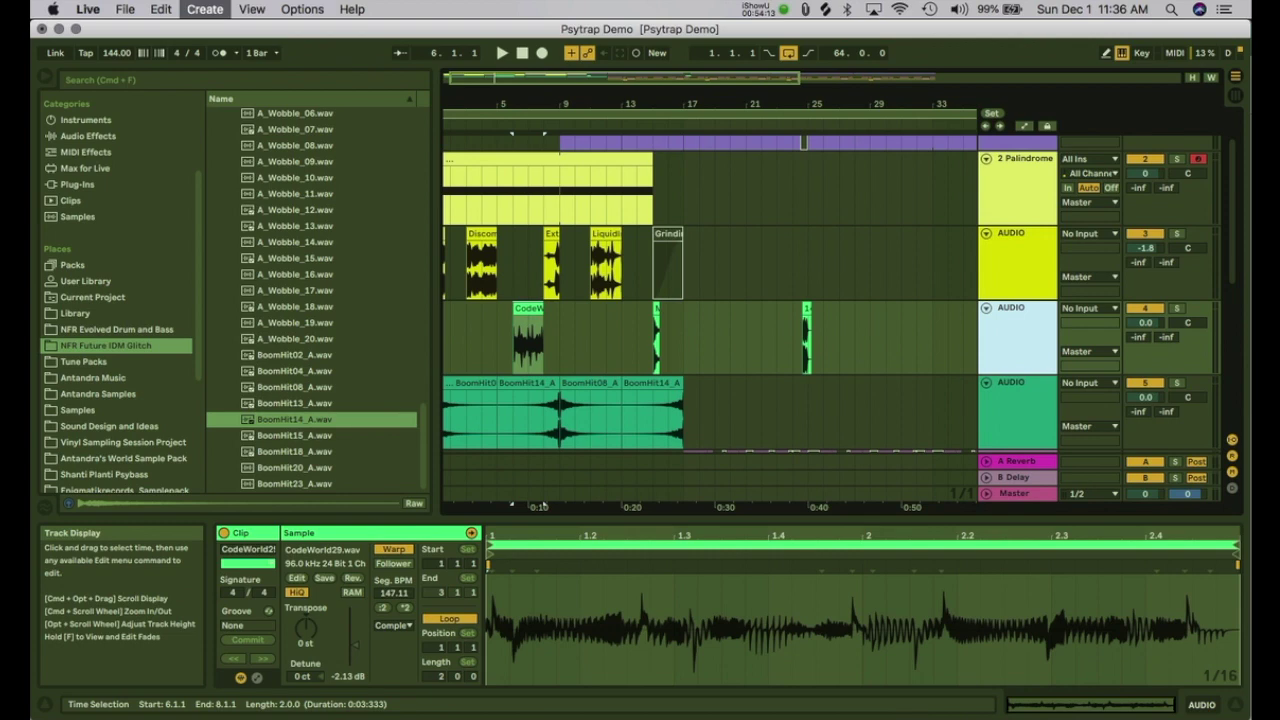
{"action": "key", "text": "super+t"}
{"action": "left_click_drag", "start_coordinate": [656, 308], "coordinate": [656, 384]}
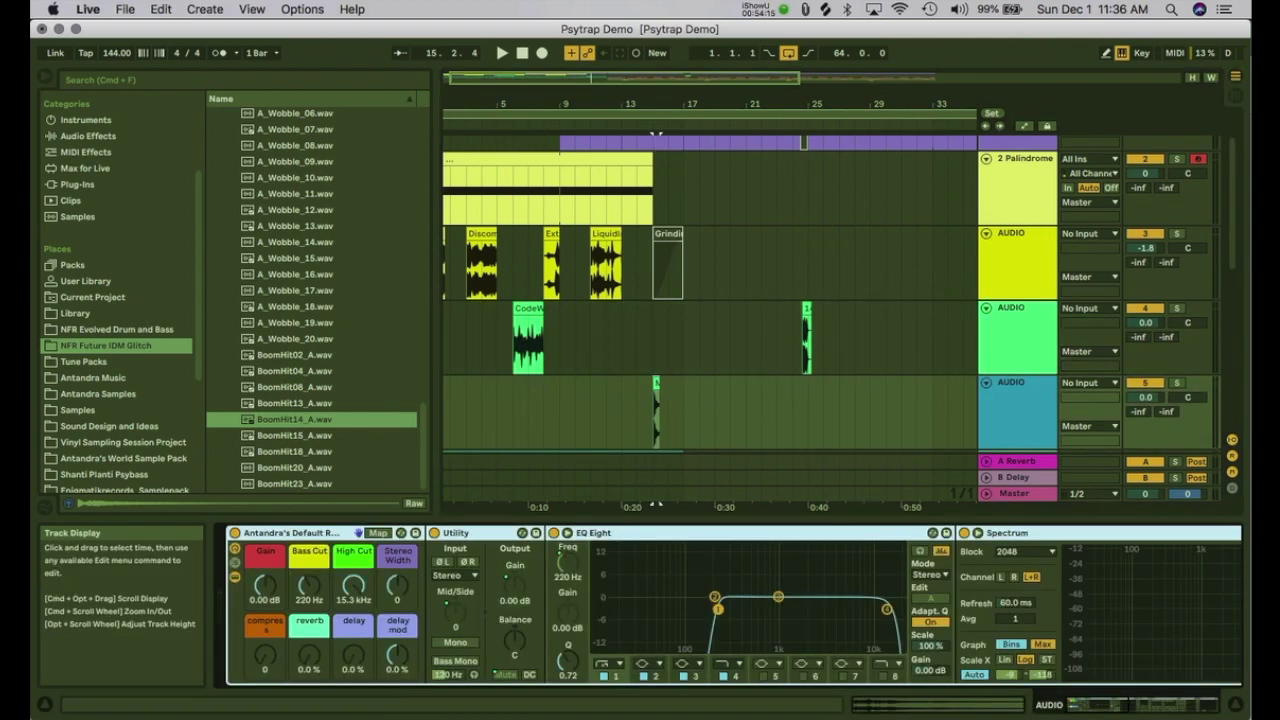
Step: Raise the delay macro on the MajorZaps track to about 40% while playing from 15.1.1
{"action": "left_click_drag", "start_coordinate": [353, 655], "coordinate": [353, 648]}
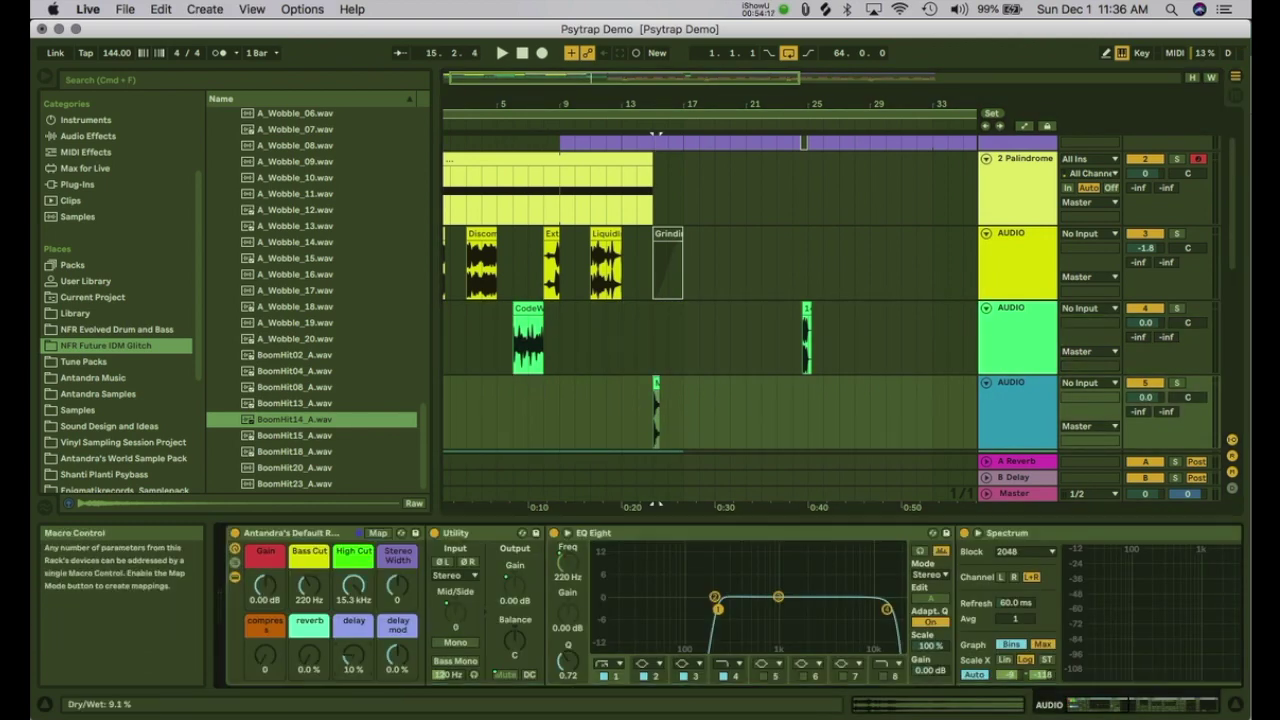
{"action": "key", "text": "space"}
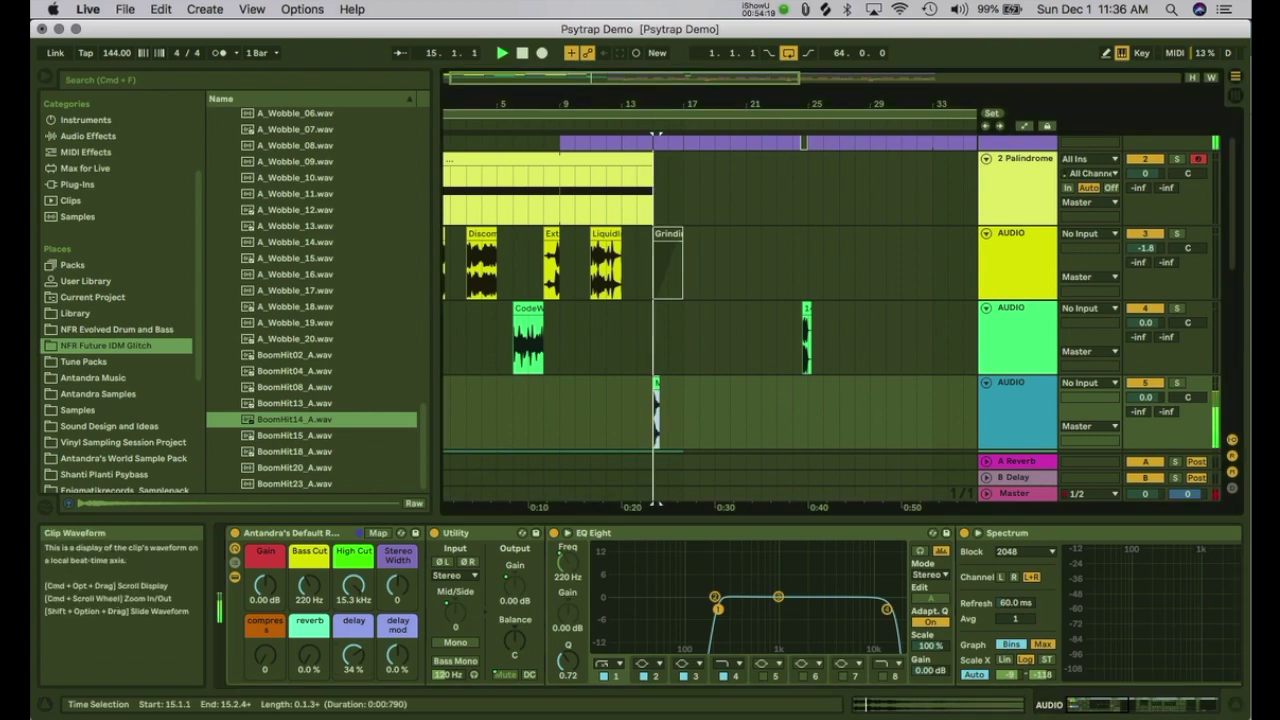
{"action": "left_click_drag", "start_coordinate": [353, 655], "coordinate": [353, 645]}
{"action": "key", "text": "space"}
{"action": "key", "text": "space"}
Step: Set the Delay feedback on the MajorZaps track to 63% and replay the clip from 15.1.1
{"action": "scroll", "coordinate": [353, 645], "scroll_direction": "right", "scroll_amount": 3}
{"action": "scroll", "coordinate": [640, 605], "scroll_direction": "right", "scroll_amount": 10}
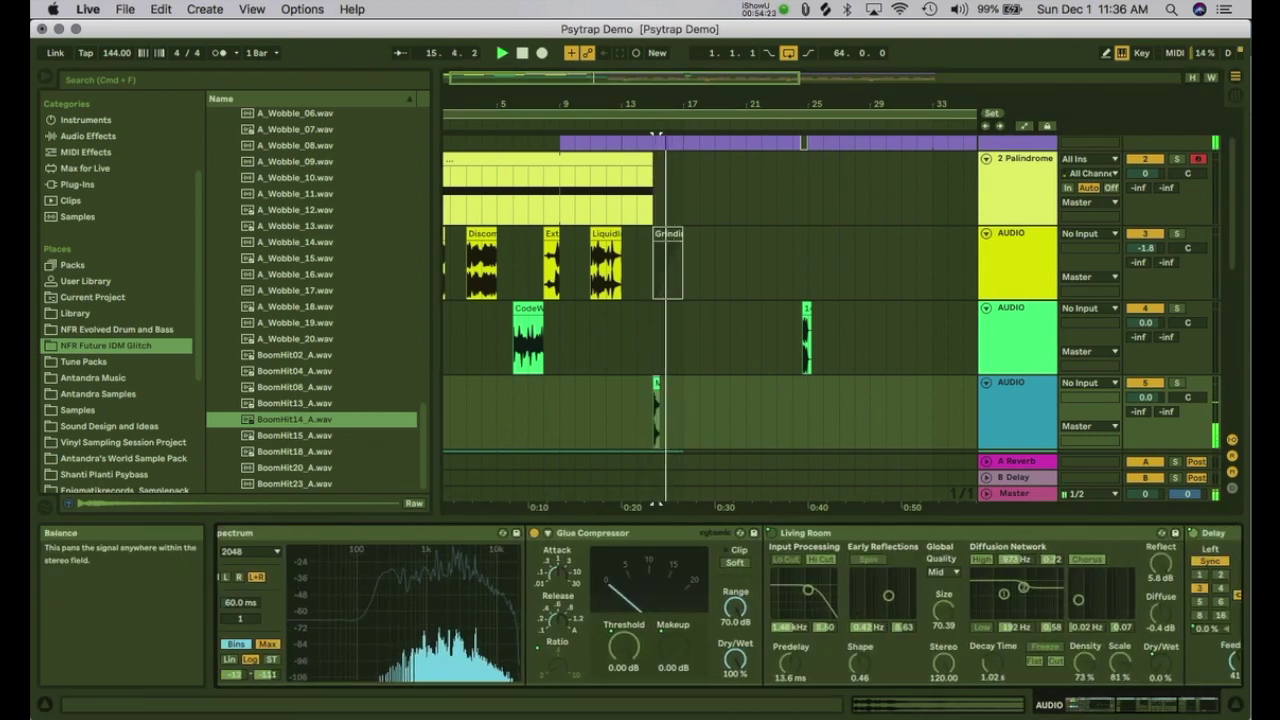
{"action": "scroll", "coordinate": [1062, 669], "scroll_direction": "right", "scroll_amount": 2}
{"action": "left_click_drag", "start_coordinate": [882, 661], "coordinate": [882, 637]}
{"action": "key", "text": "space"}
{"action": "key", "text": "space"}
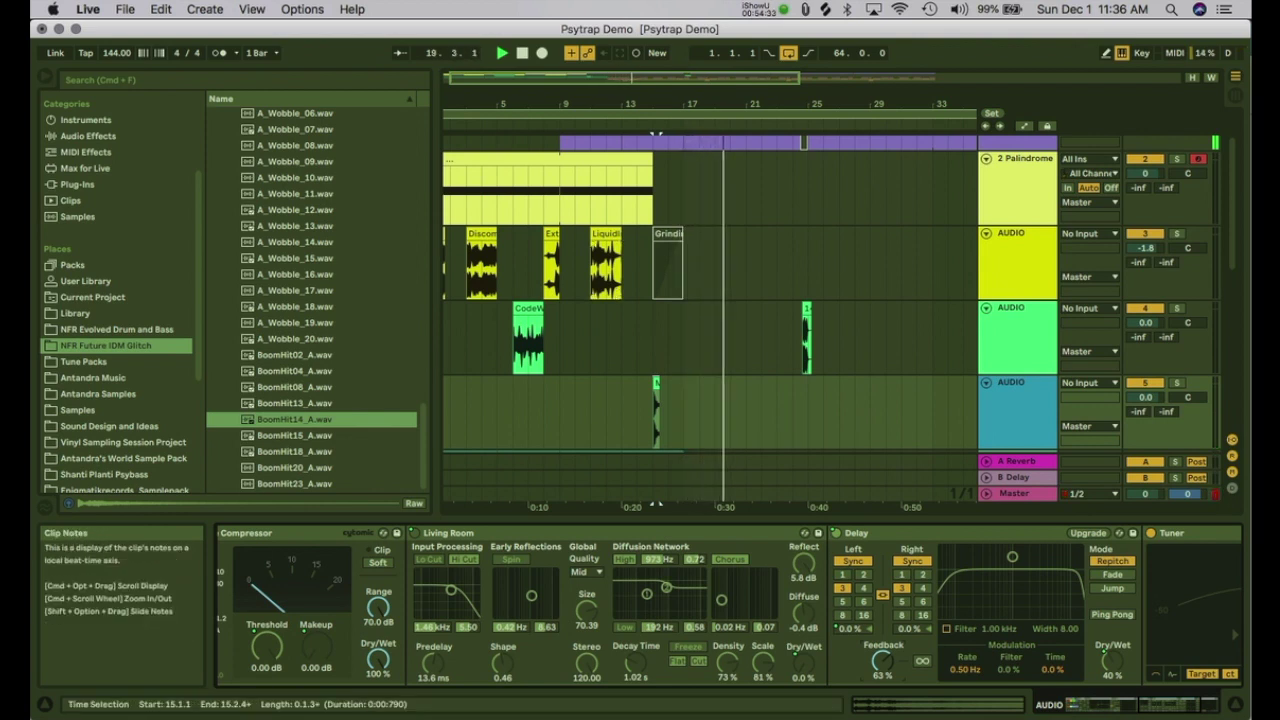
Step: Set the insert marker at 19.1.1 on track 3 and collapse all tracks in the arrangement
{"action": "left_click_drag", "start_coordinate": [690, 104], "coordinate": [690, 62]}
{"action": "left_click", "coordinate": [576, 262]}
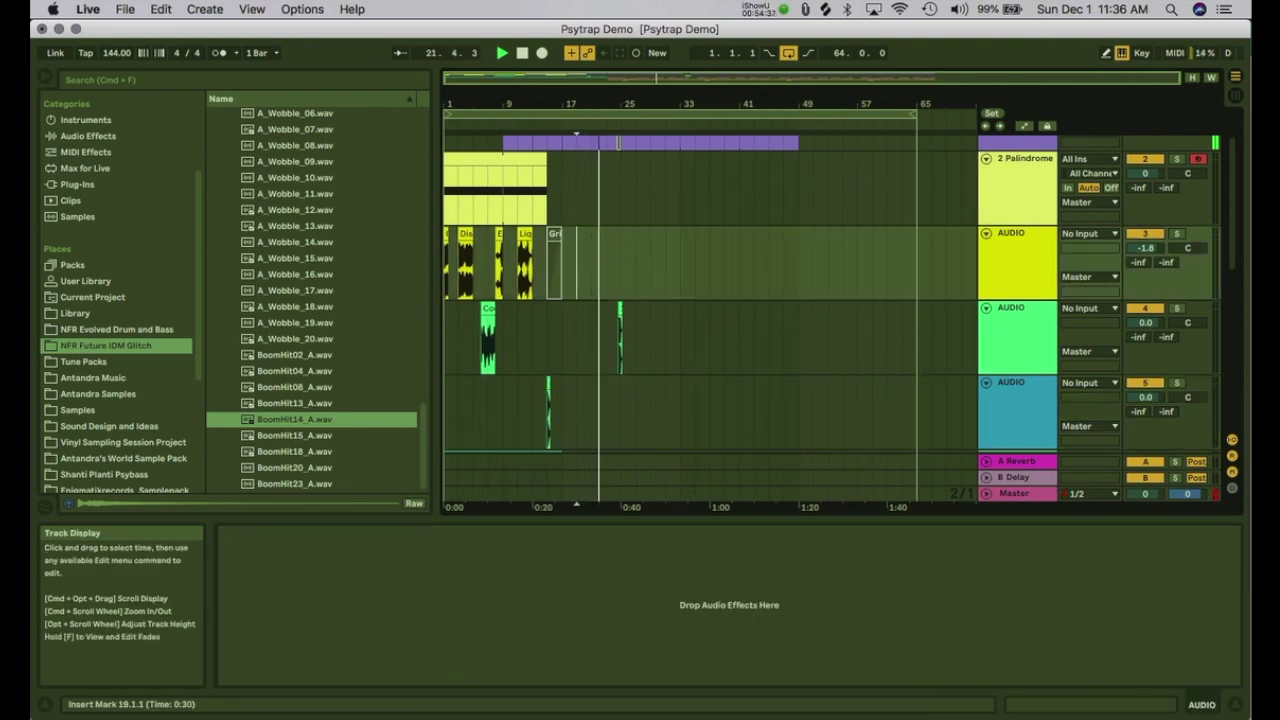
{"action": "left_click", "coordinate": [986, 159], "text": "alt"}
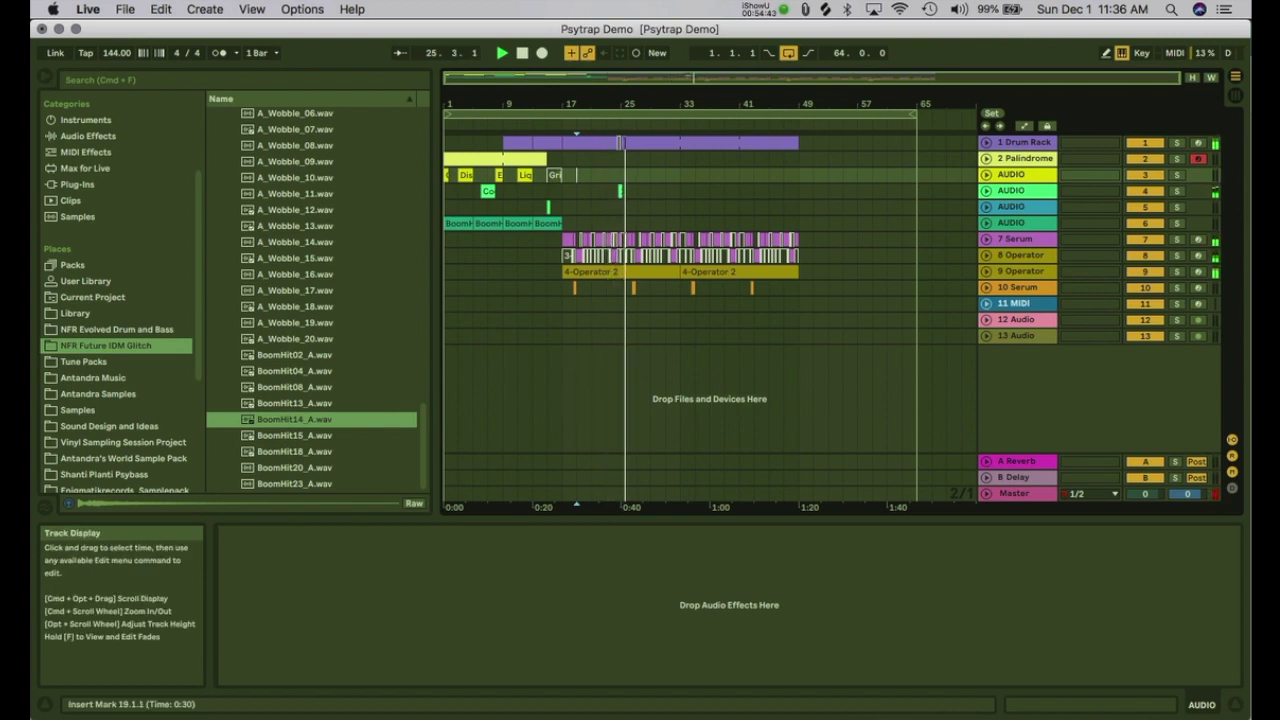
Step: Unfold audio track 4, lower its volume to -3.4 dB and play the vocoder fill from 24.3.1
{"action": "left_click_drag", "start_coordinate": [621, 104], "coordinate": [623, 180]}
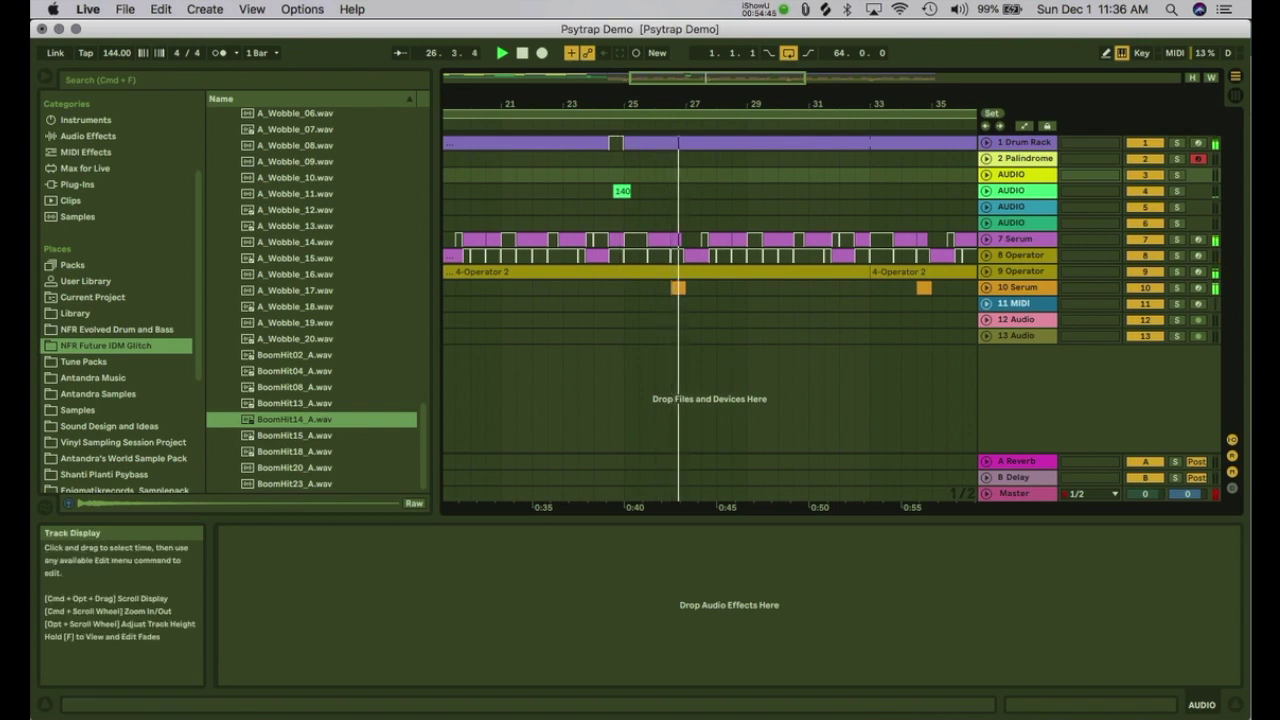
{"action": "left_click", "coordinate": [986, 190]}
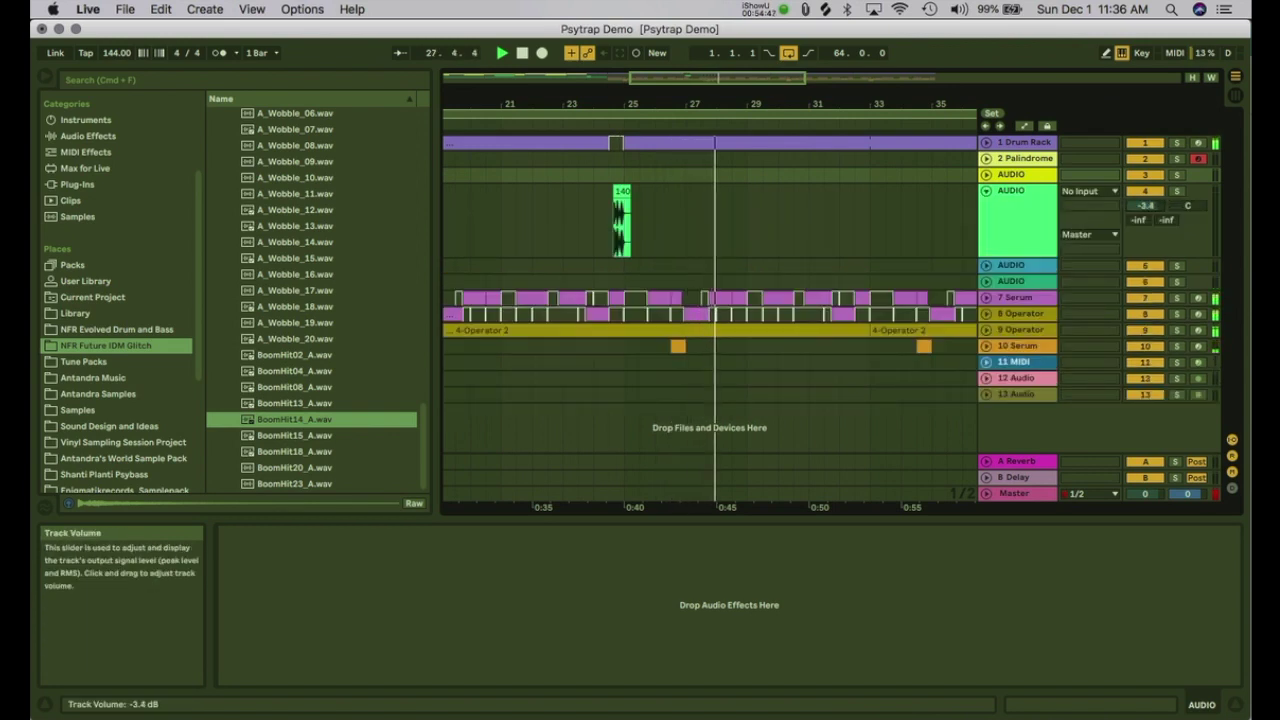
{"action": "key", "text": "space"}
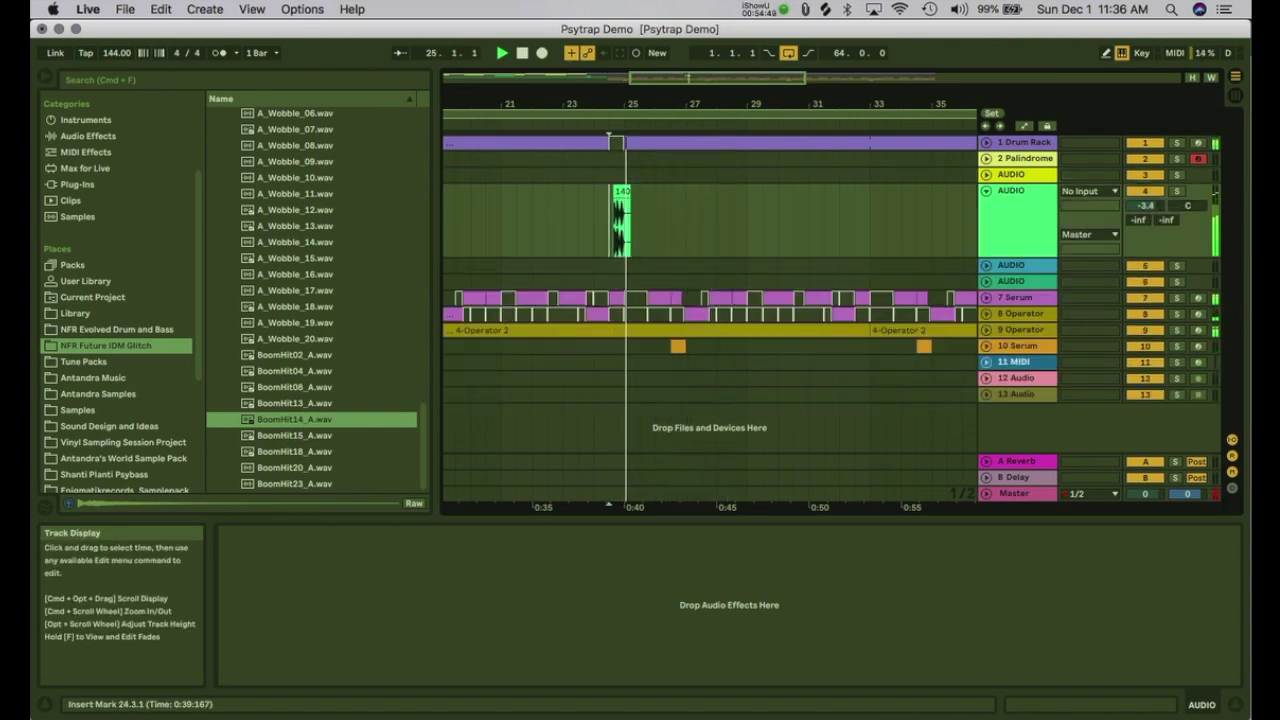
{"action": "left_click_drag", "start_coordinate": [618, 104], "coordinate": [618, 60]}
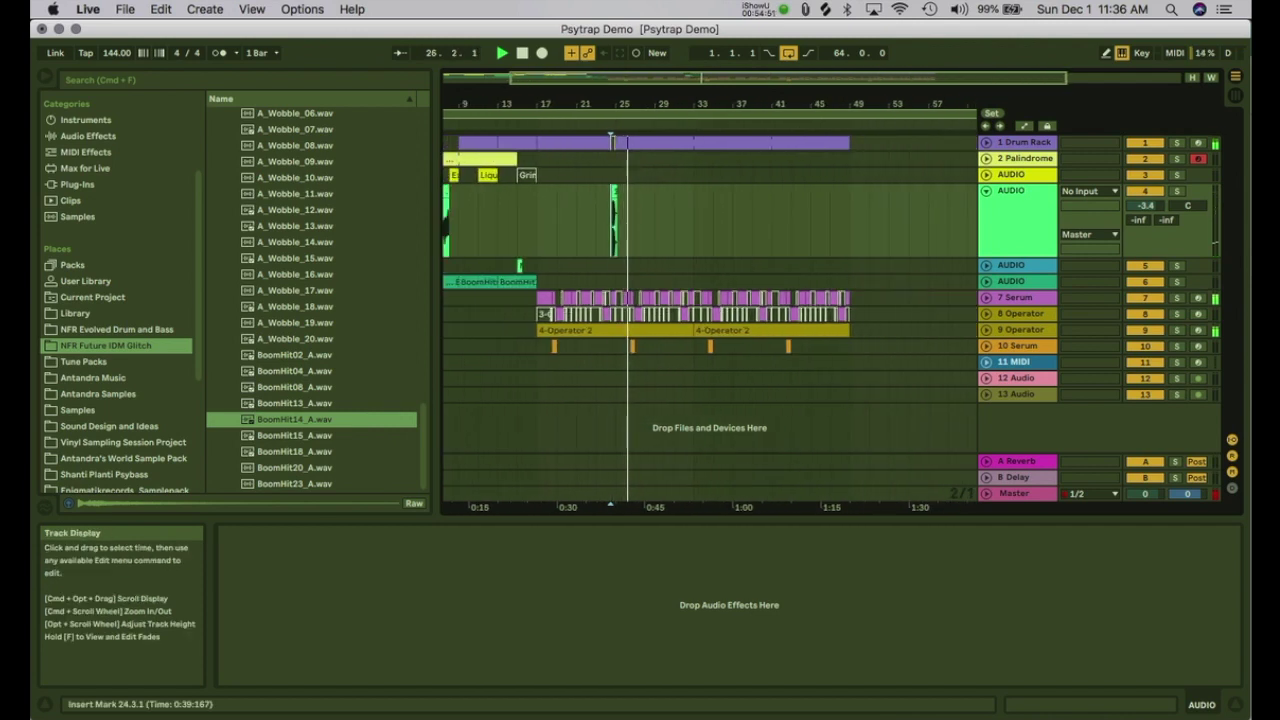
{"action": "left_click_drag", "start_coordinate": [620, 104], "coordinate": [620, 75]}
Step: Collapse the bonus melodic and ONE-SHOTS sample folders and stop playback
{"action": "scroll", "coordinate": [310, 300], "scroll_direction": "up", "scroll_amount": 15}
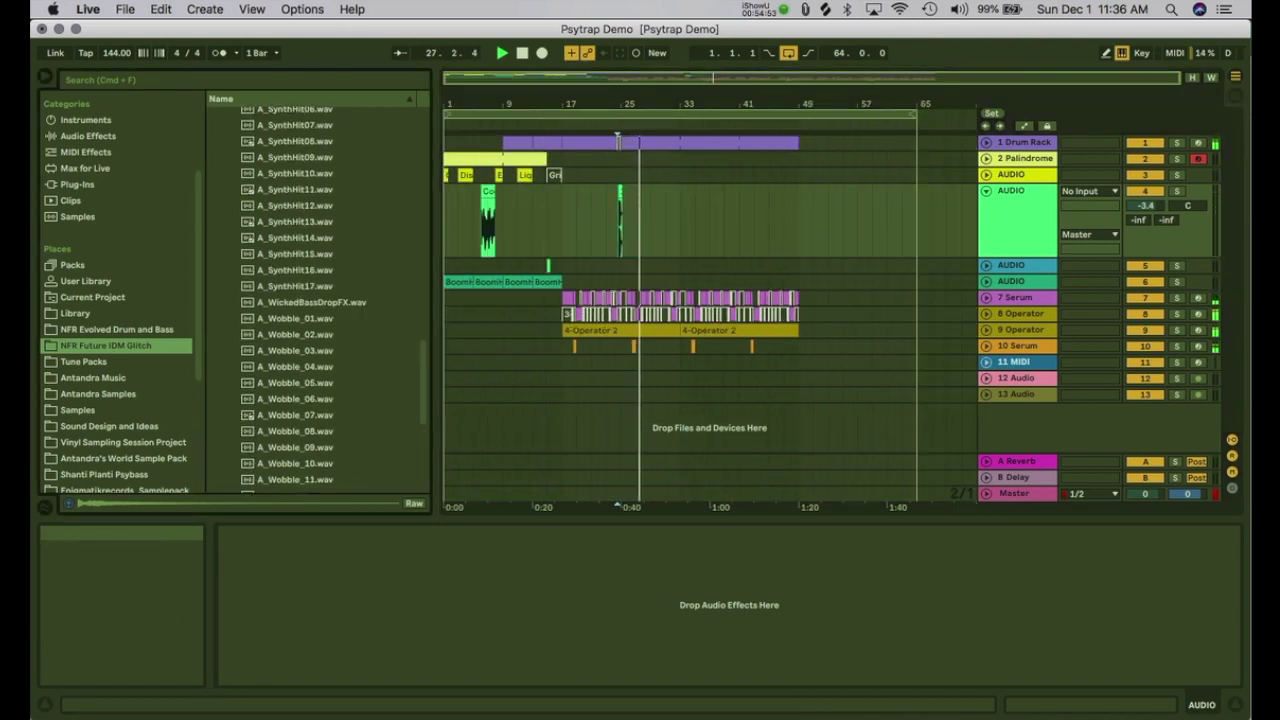
{"action": "left_click", "coordinate": [224, 308]}
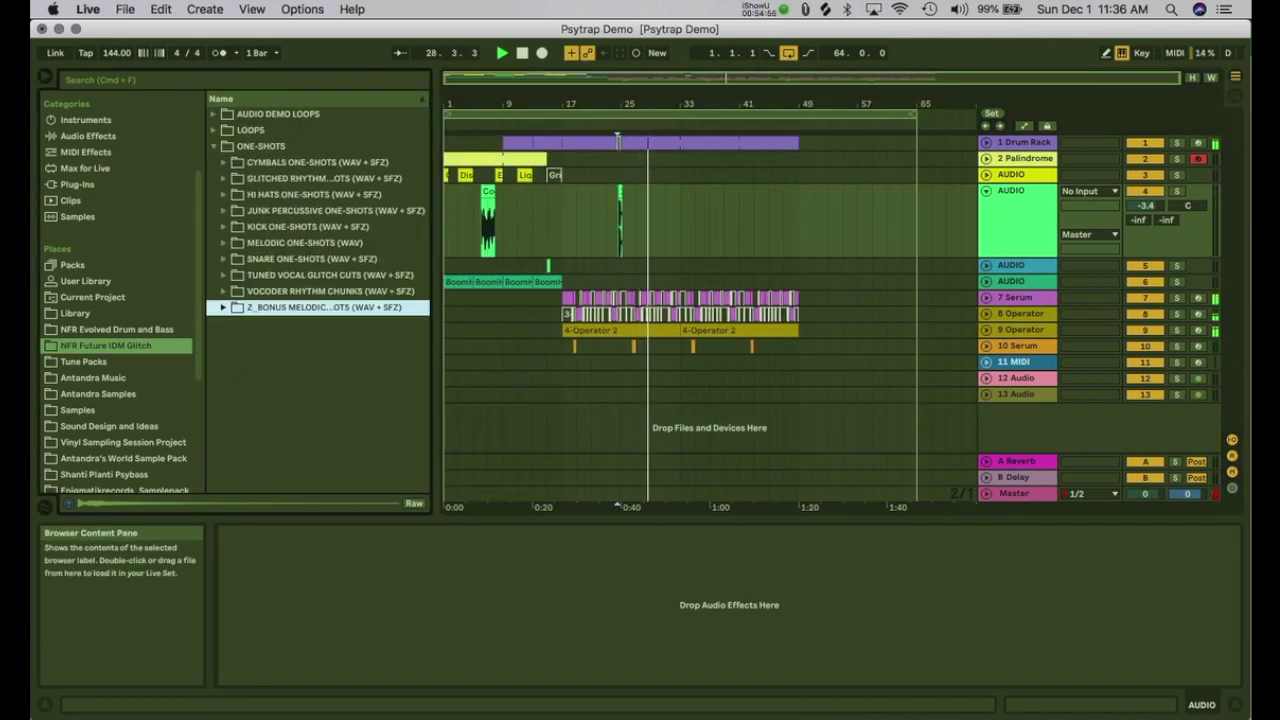
{"action": "left_click", "coordinate": [213, 146]}
{"action": "key", "text": "space"}
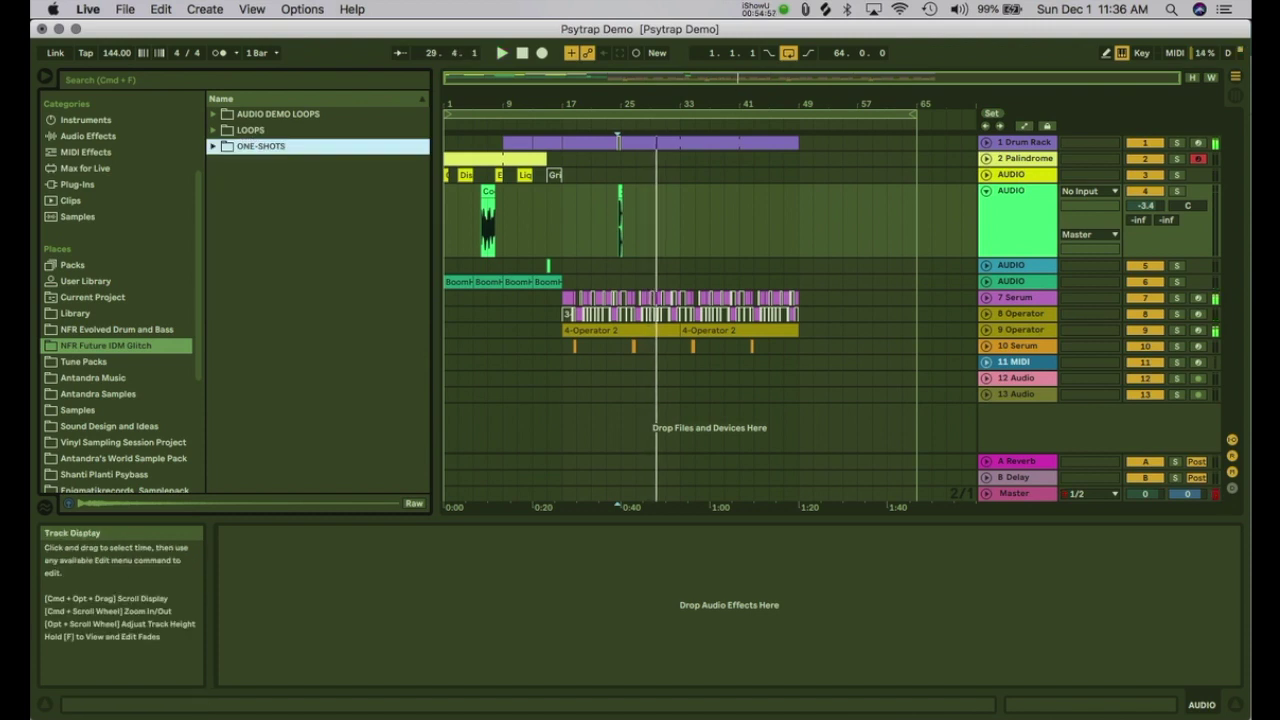
Step: Add a Limiter audio effect to the Master track
{"action": "left_click", "coordinate": [1014, 494]}
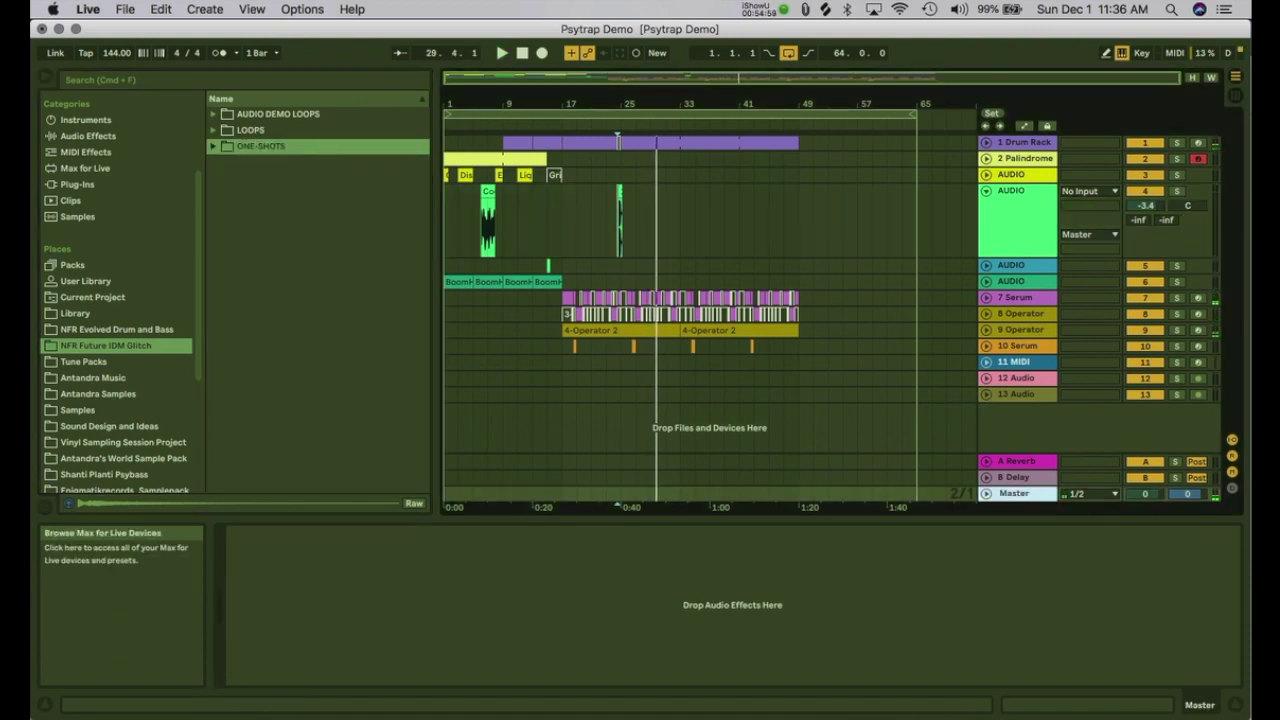
{"action": "left_click", "coordinate": [86, 152]}
{"action": "left_click", "coordinate": [88, 136]}
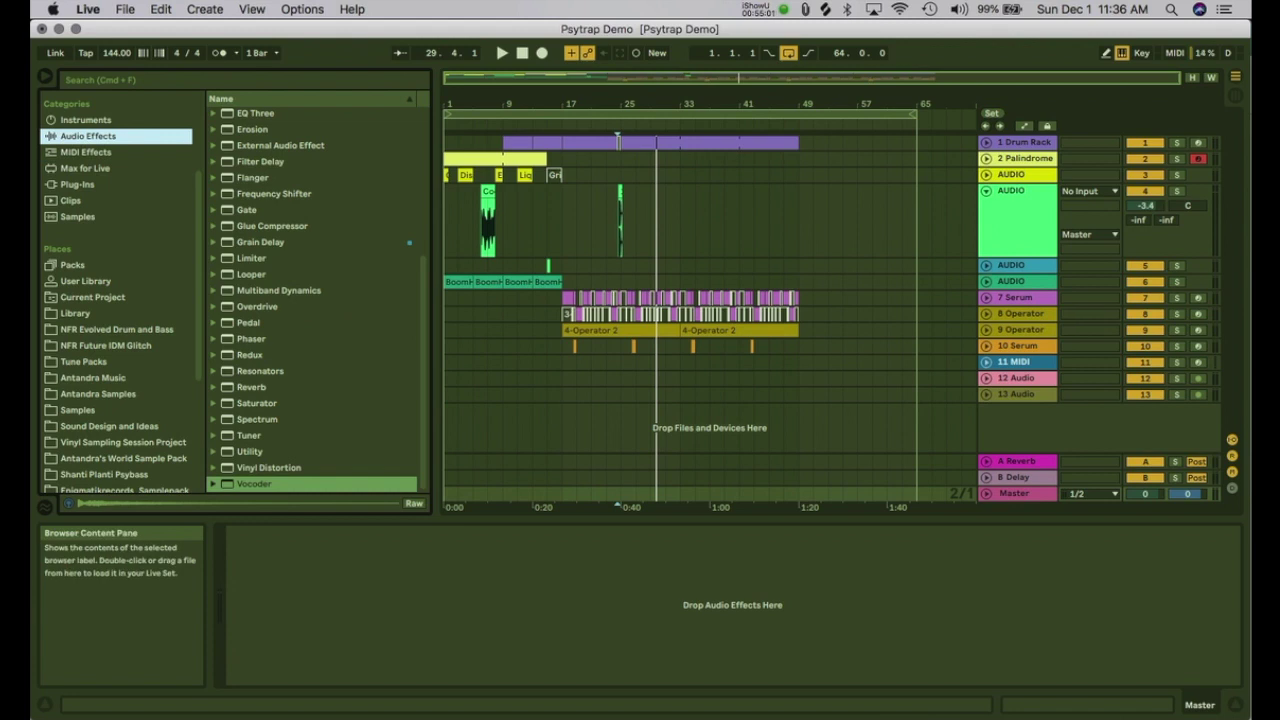
{"action": "left_click", "coordinate": [251, 258]}
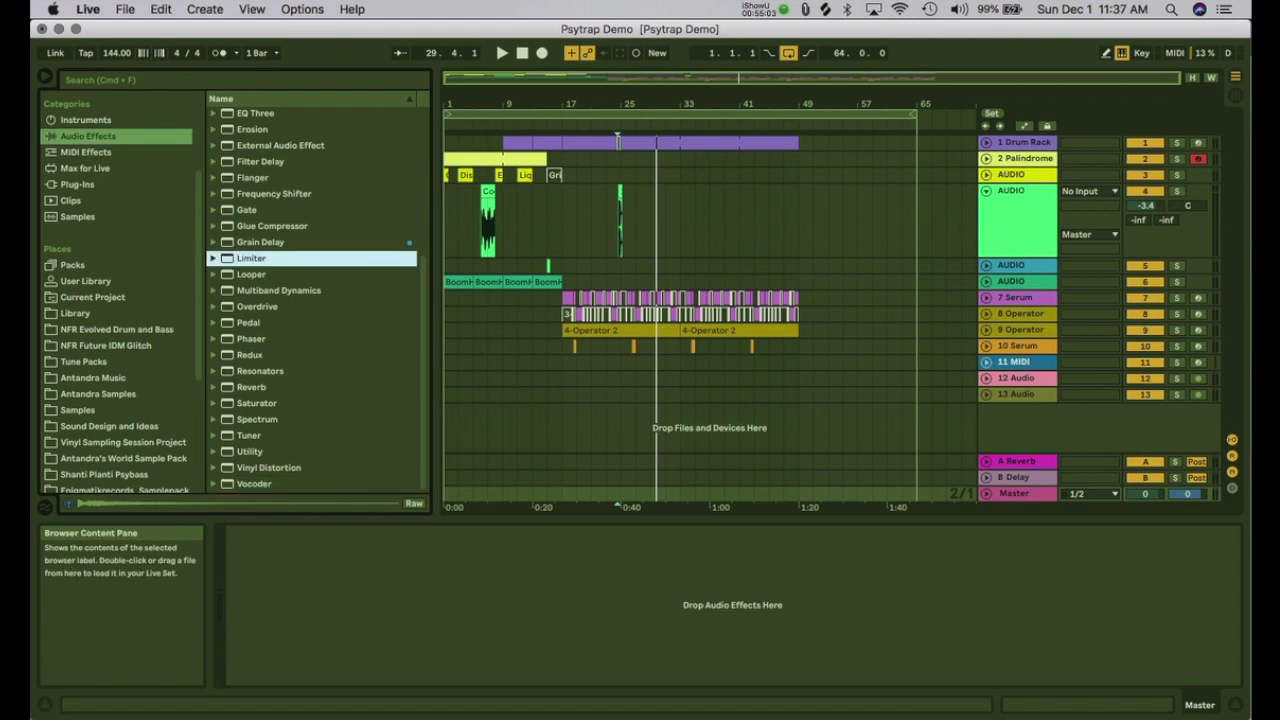
{"action": "left_click_drag", "start_coordinate": [251, 258], "coordinate": [1016, 494]}
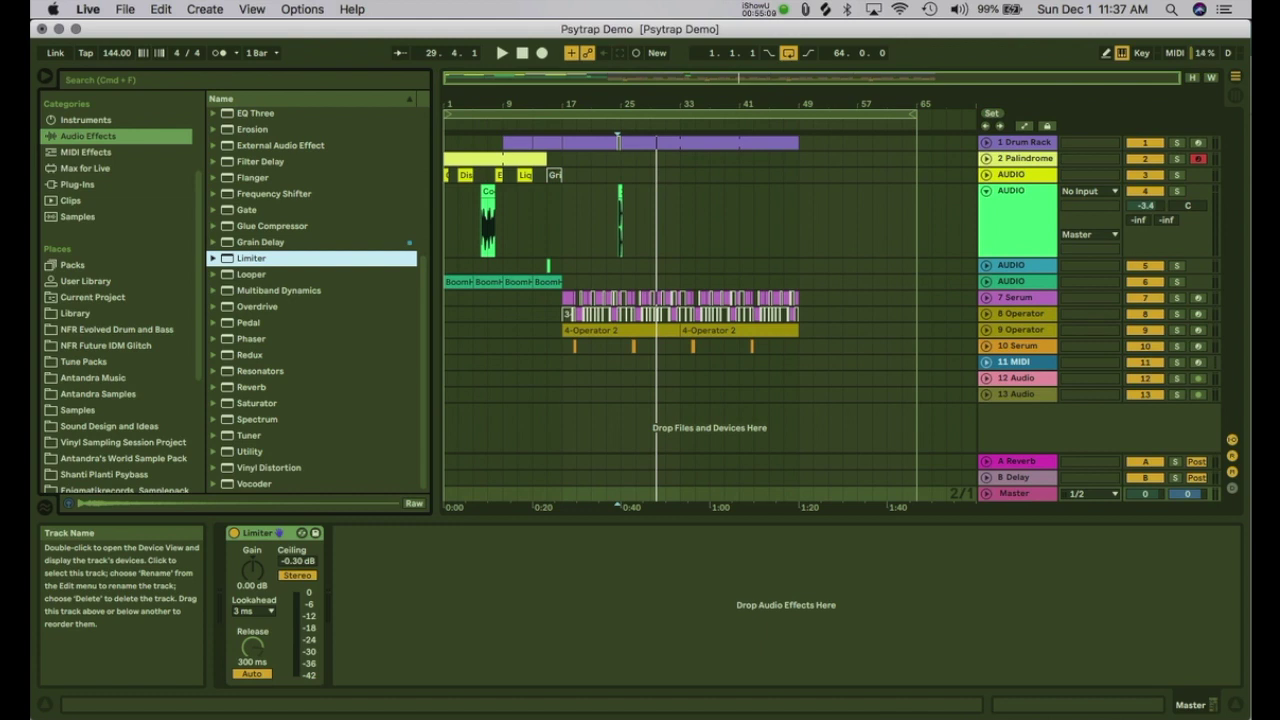
Step: Play the arrangement from the vocoder fill through the Limiter, and stop with the insert marker at 13.1.1 on track 13
{"action": "key", "text": "space"}
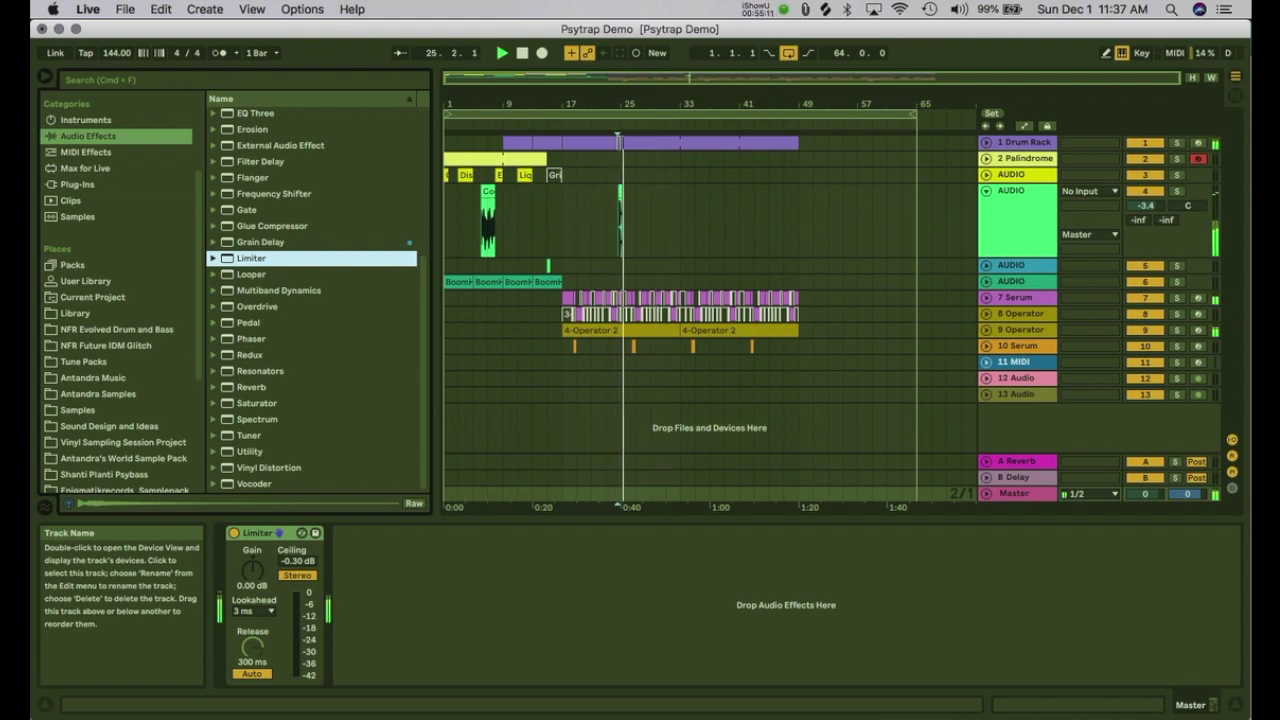
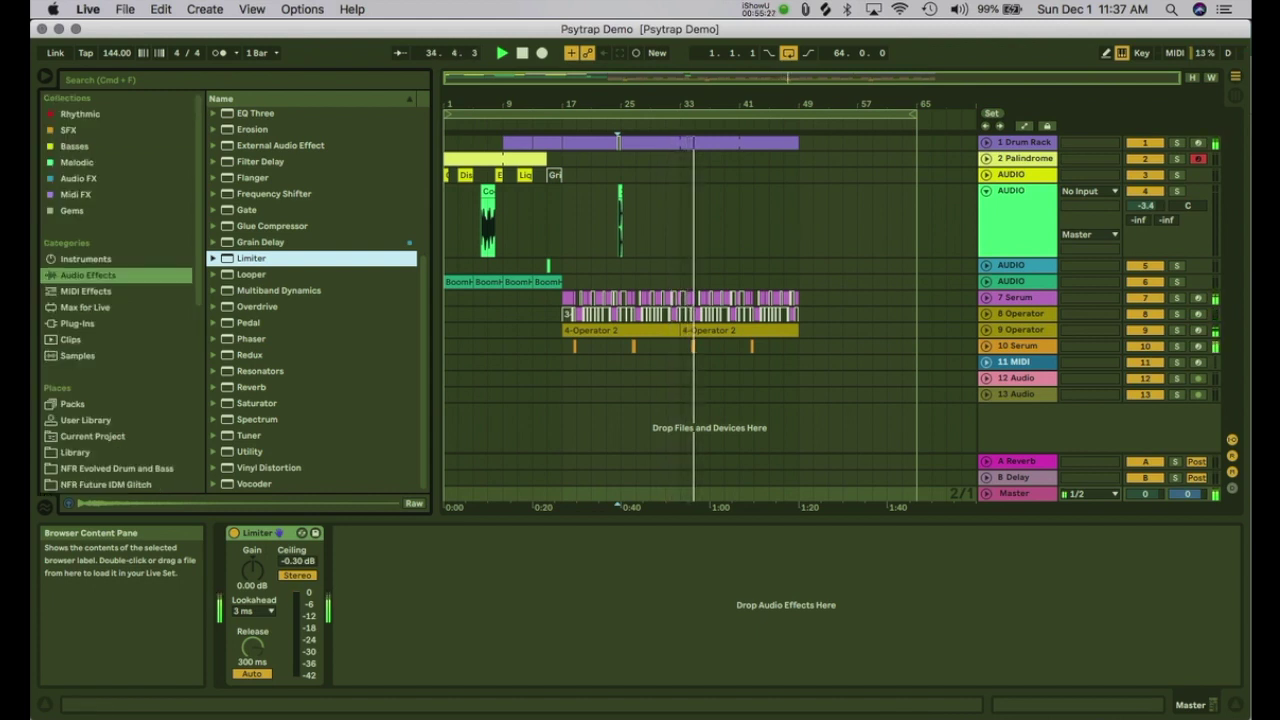
{"action": "scroll", "coordinate": [312, 300], "scroll_direction": "up", "scroll_amount": 5}
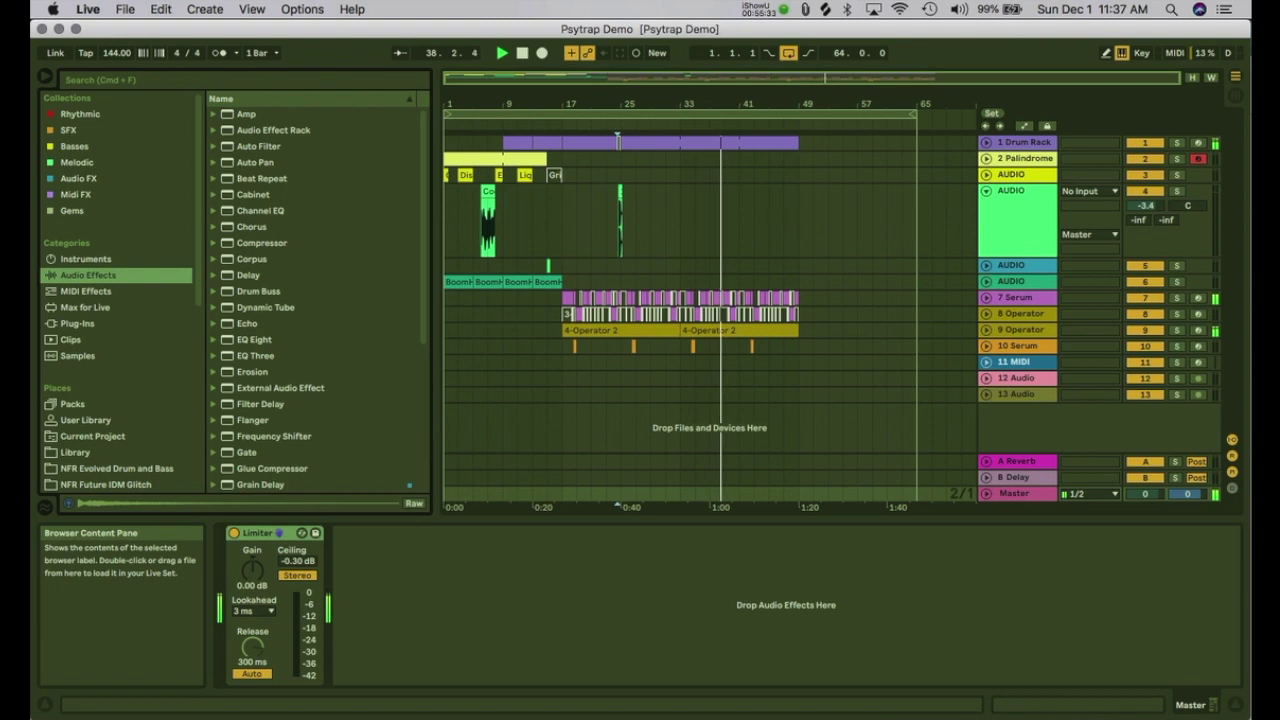
{"action": "left_click", "coordinate": [532, 395]}
{"action": "key", "text": "space"}
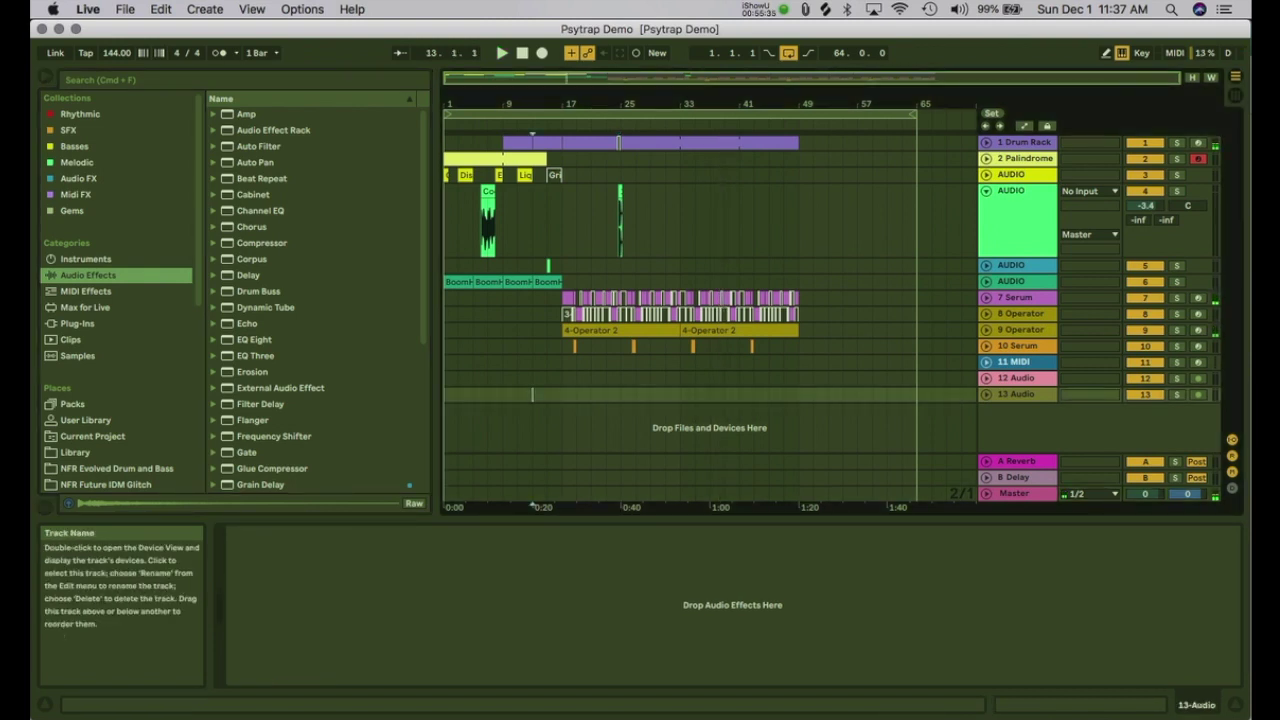
Step: Open the SYNTH LOOPS folder within LOOPS of the NFR Future IDM Glitch library, leaving the other loop folders collapsed
{"action": "left_click", "coordinate": [1016, 362]}
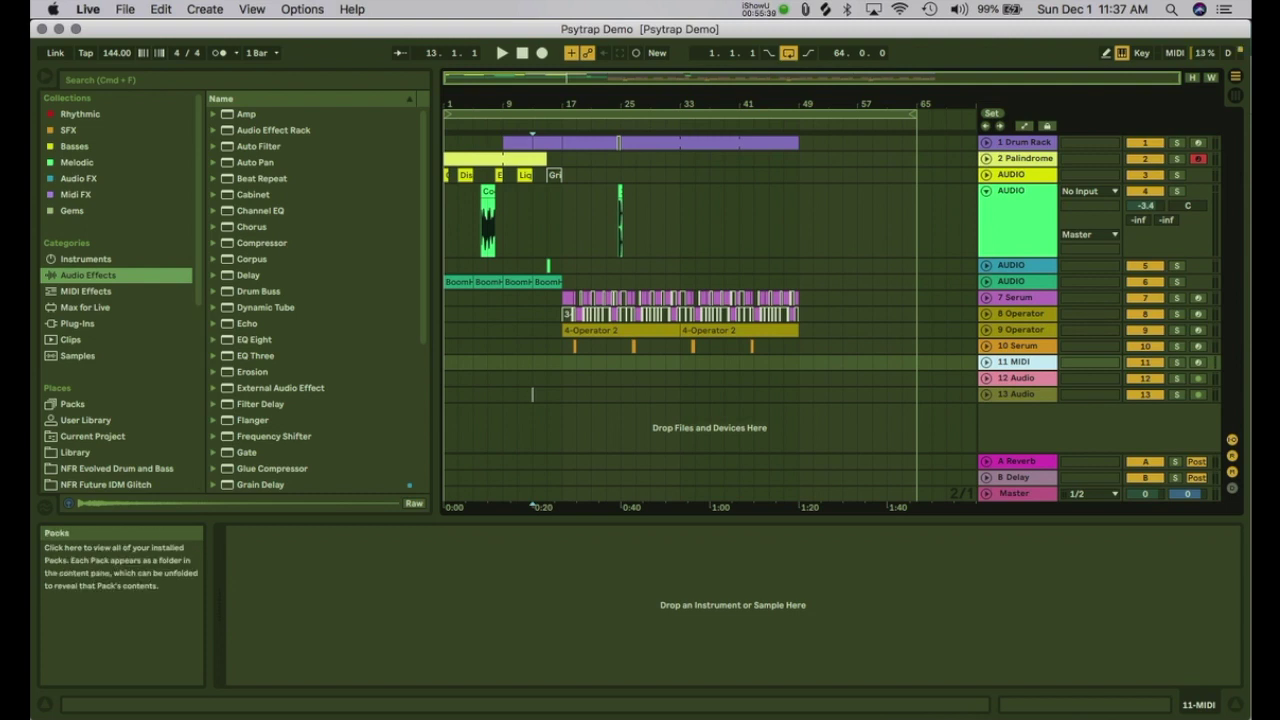
{"action": "scroll", "coordinate": [100, 404], "scroll_direction": "down", "scroll_amount": 4}
{"action": "left_click", "coordinate": [98, 375]}
{"action": "left_click", "coordinate": [106, 327]}
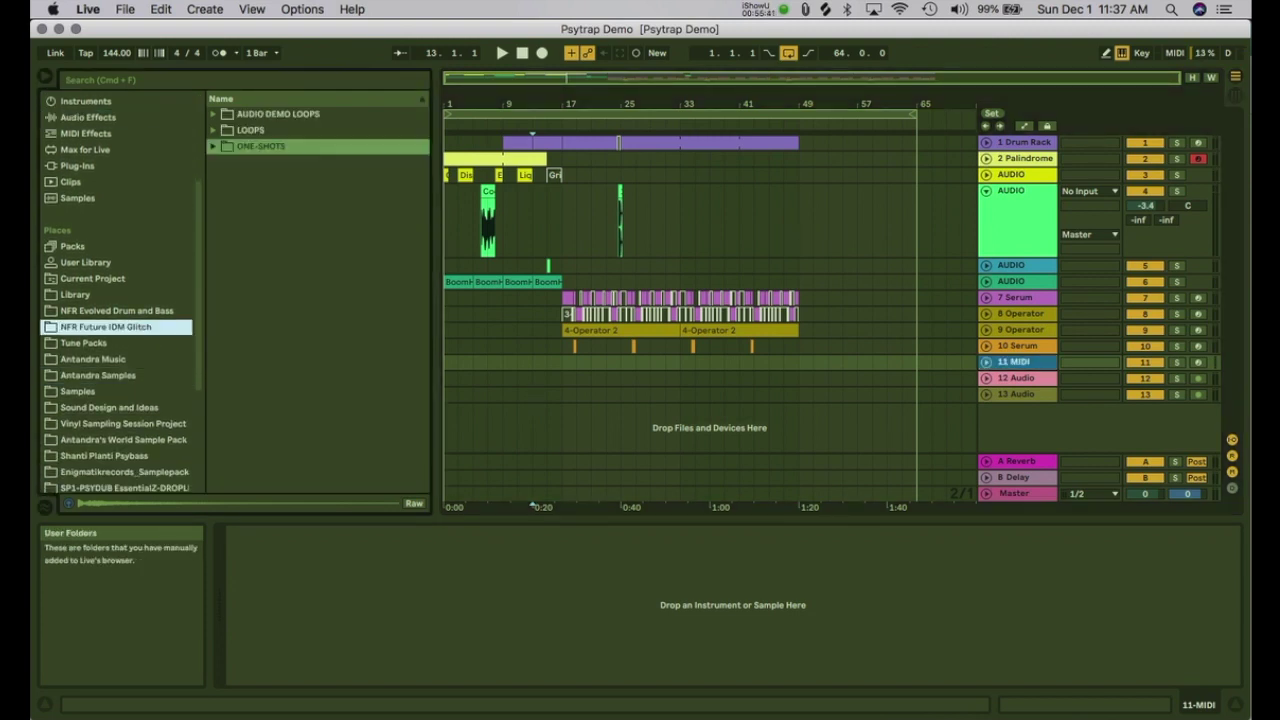
{"action": "left_click", "coordinate": [213, 114]}
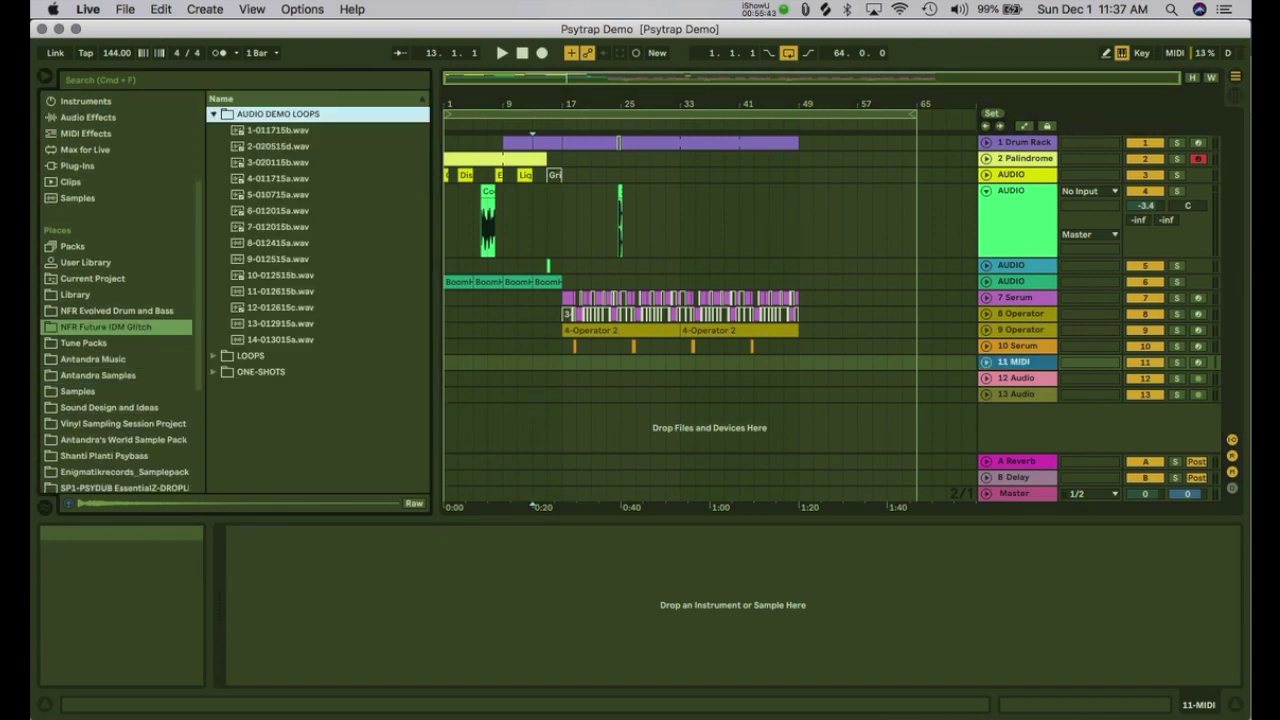
{"action": "left_click", "coordinate": [213, 114]}
{"action": "left_click", "coordinate": [213, 130]}
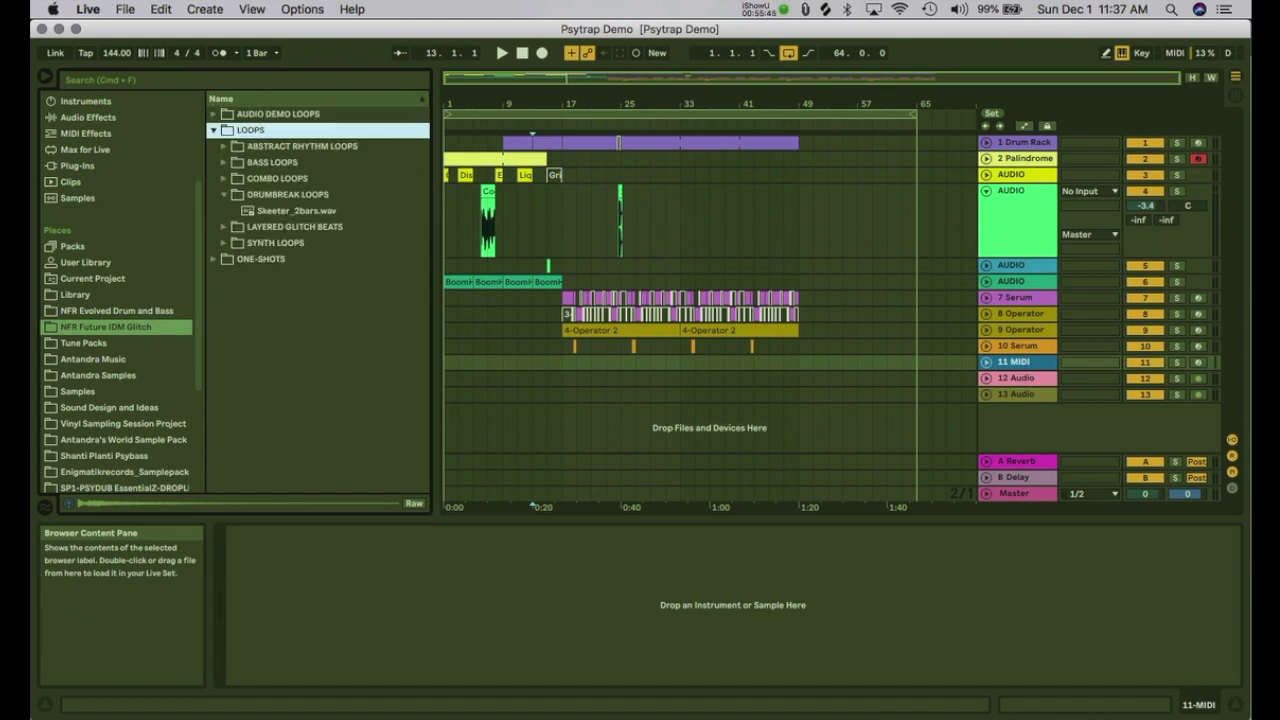
{"action": "left_click", "coordinate": [224, 195]}
{"action": "left_click", "coordinate": [224, 211]}
{"action": "left_click", "coordinate": [224, 211]}
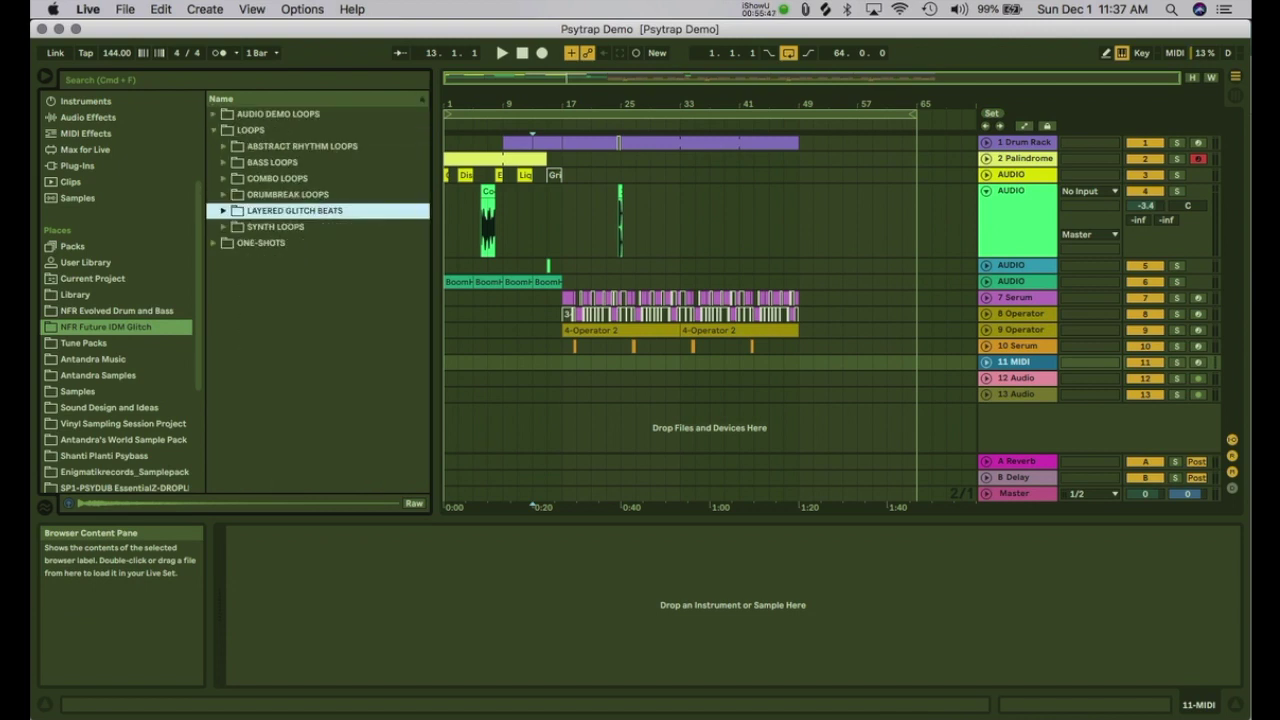
{"action": "left_click", "coordinate": [213, 243]}
{"action": "left_click", "coordinate": [224, 227]}
Step: Preview the synth loops and place 140_Am_SynthLoop08_4bars.wav on track 12 at 17.1.1
{"action": "left_click", "coordinate": [326, 372]}
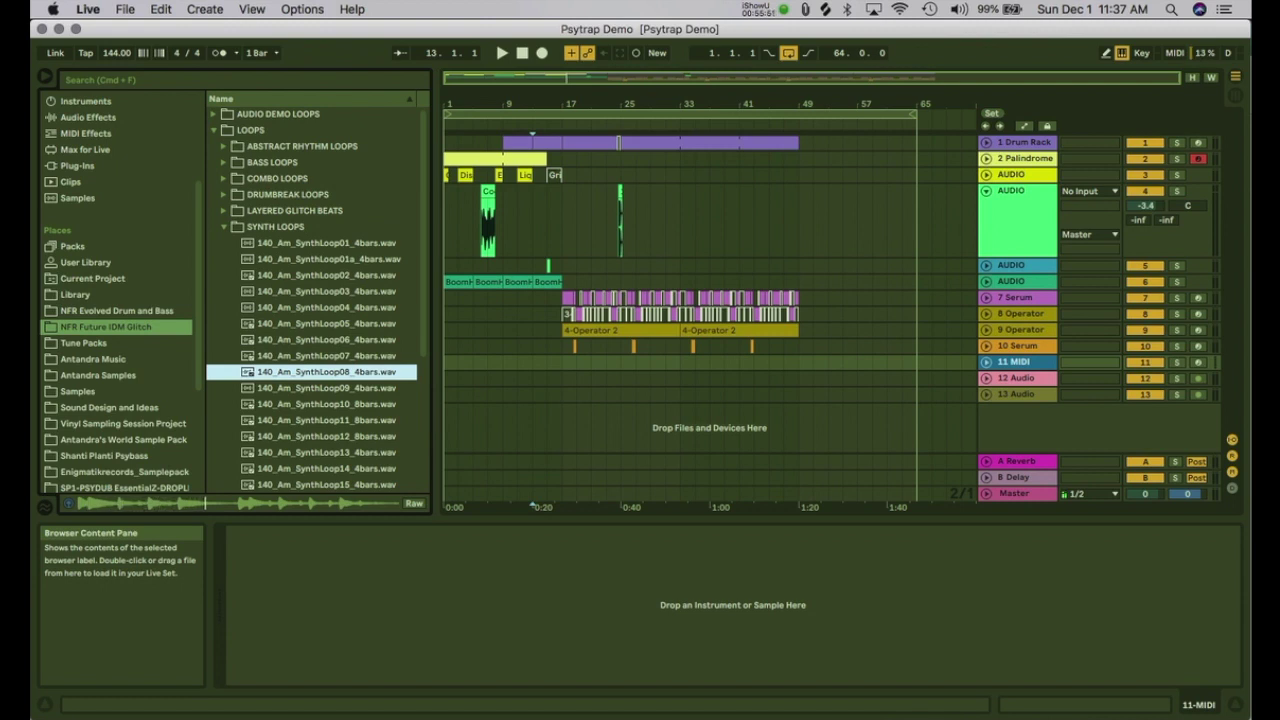
{"action": "left_click", "coordinate": [326, 420]}
{"action": "left_click", "coordinate": [326, 372]}
{"action": "left_click_drag", "start_coordinate": [547, 394], "coordinate": [577, 378]}
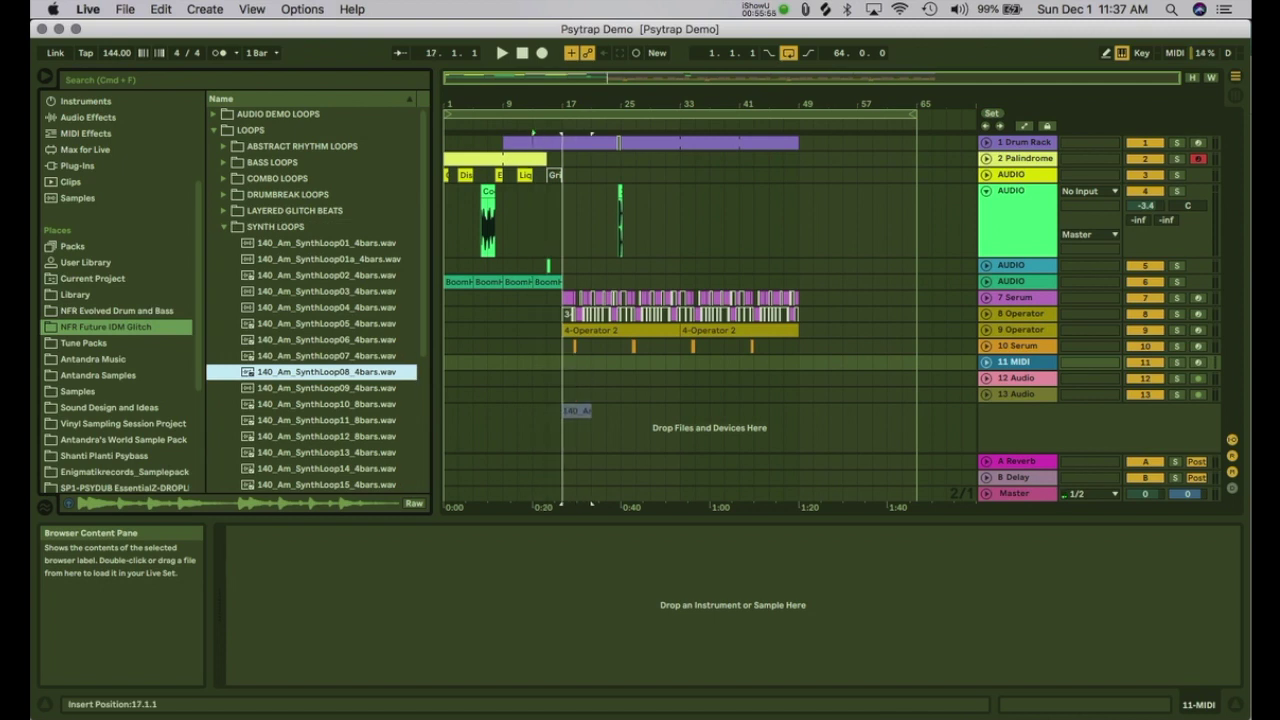
{"action": "left_click_drag", "start_coordinate": [577, 378], "coordinate": [577, 378]}
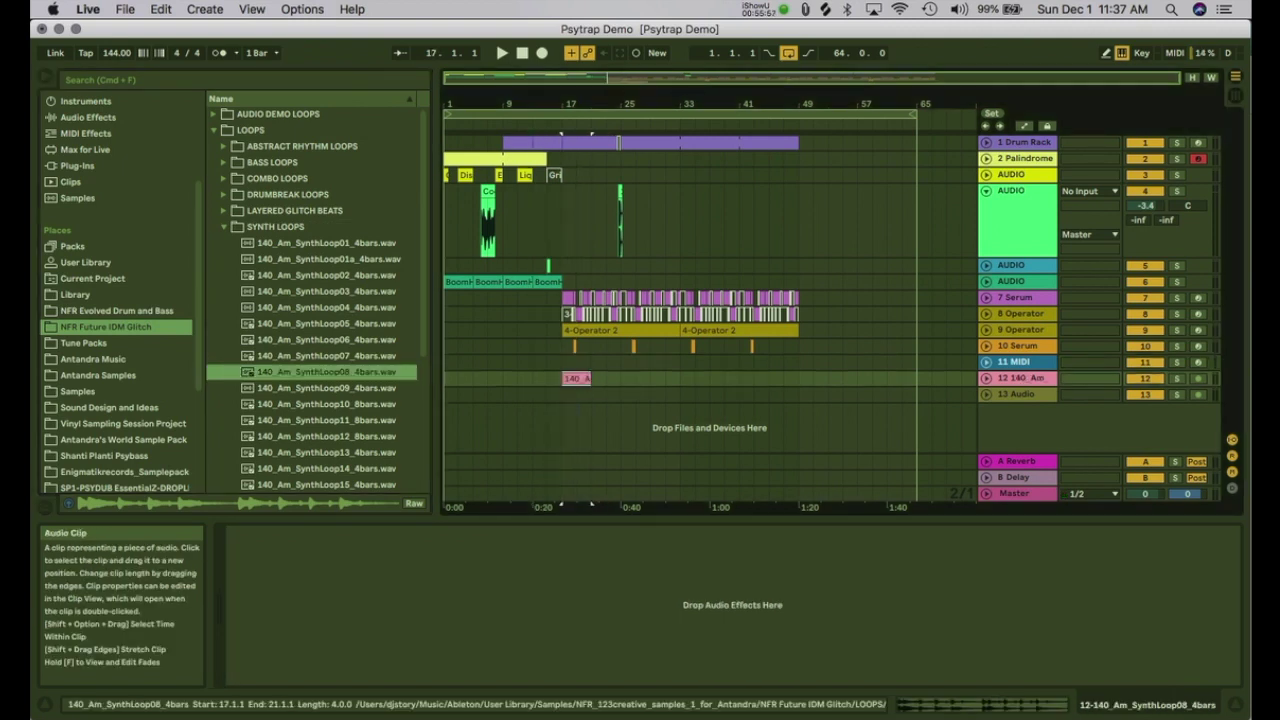
Step: Open the synth loop clip's sample settings, transpose it to -4 st and play it from 17.1.1
{"action": "double_click", "coordinate": [577, 378]}
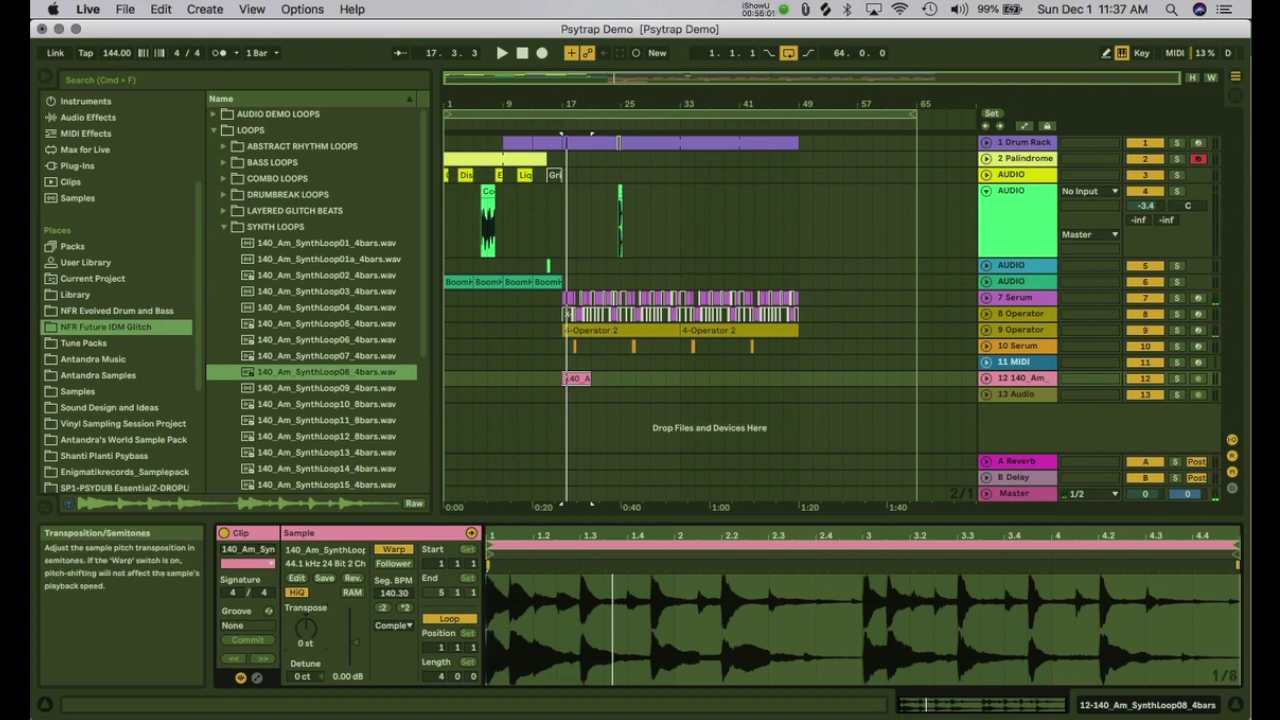
{"action": "key", "text": "space"}
{"action": "key", "text": "space"}
{"action": "key", "text": "Up"}
{"action": "key", "text": "space"}
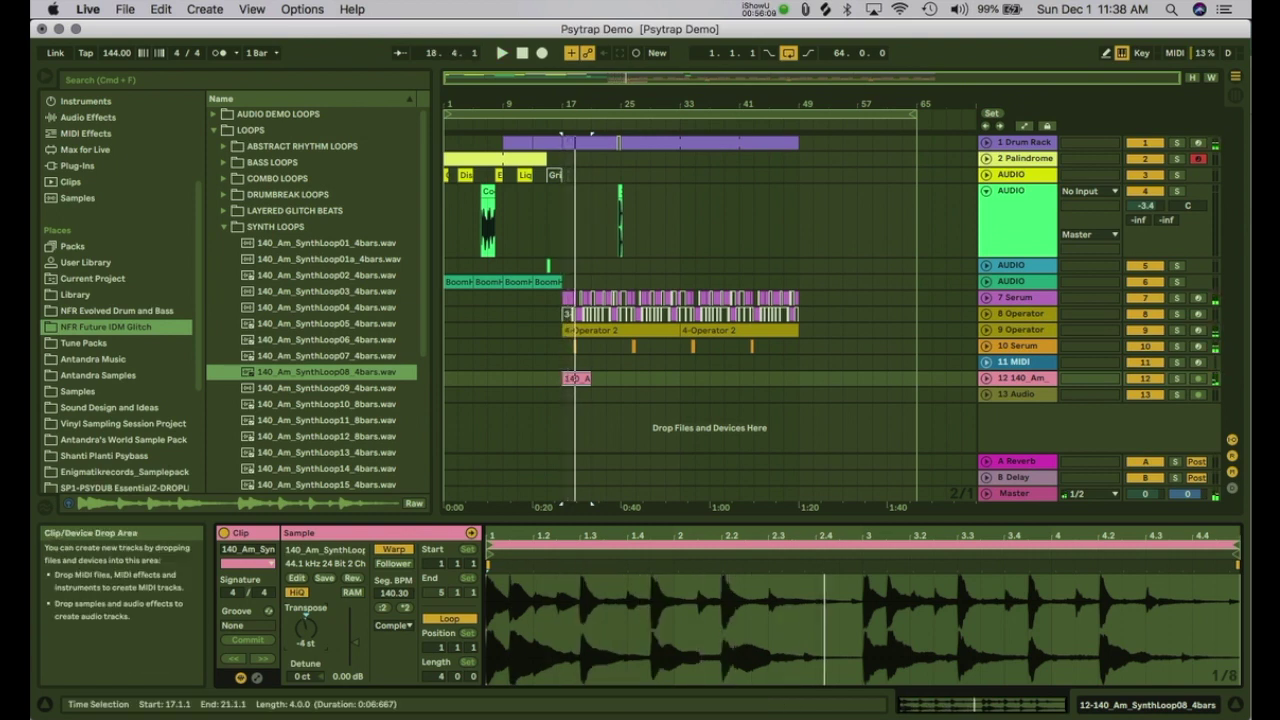
{"action": "key", "text": "space"}
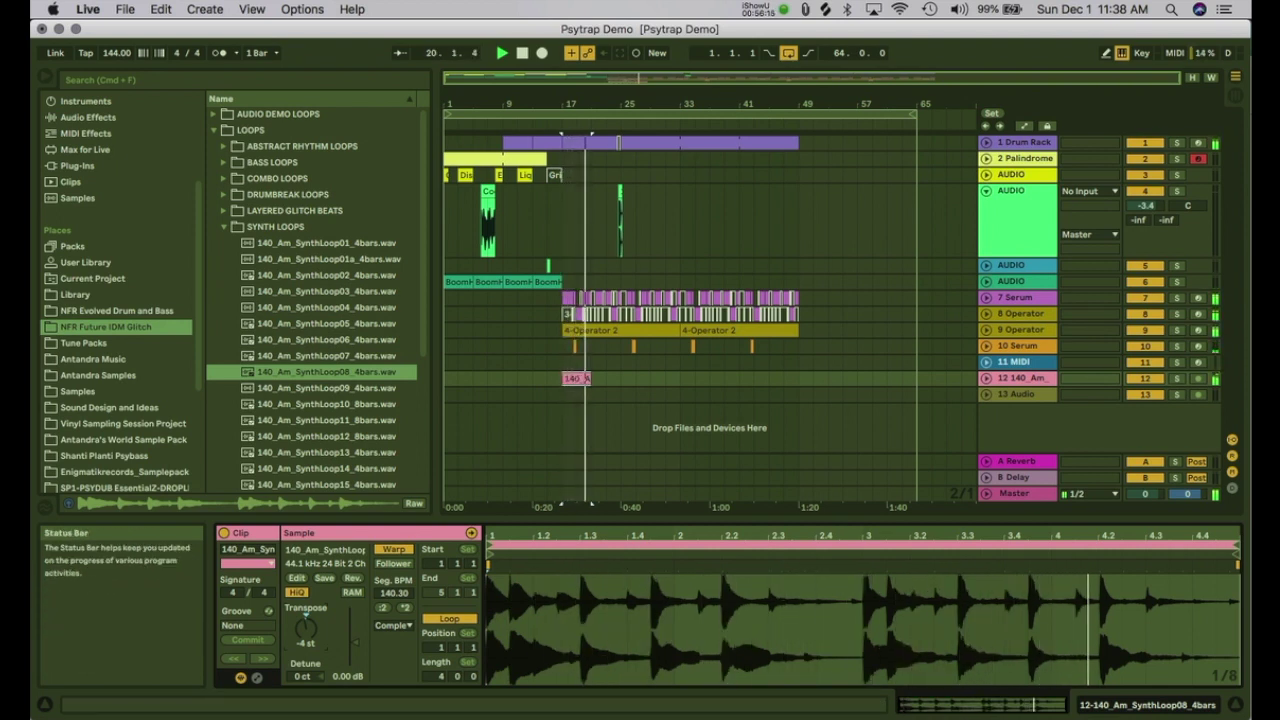
Step: Span the synth loop from 1.1.1 to 17.1.1, with transposition at 8 st and clip gain at -3.10 dB
{"action": "key", "text": "space"}
{"action": "left_click_drag", "start_coordinate": [577, 379], "coordinate": [508, 379]}
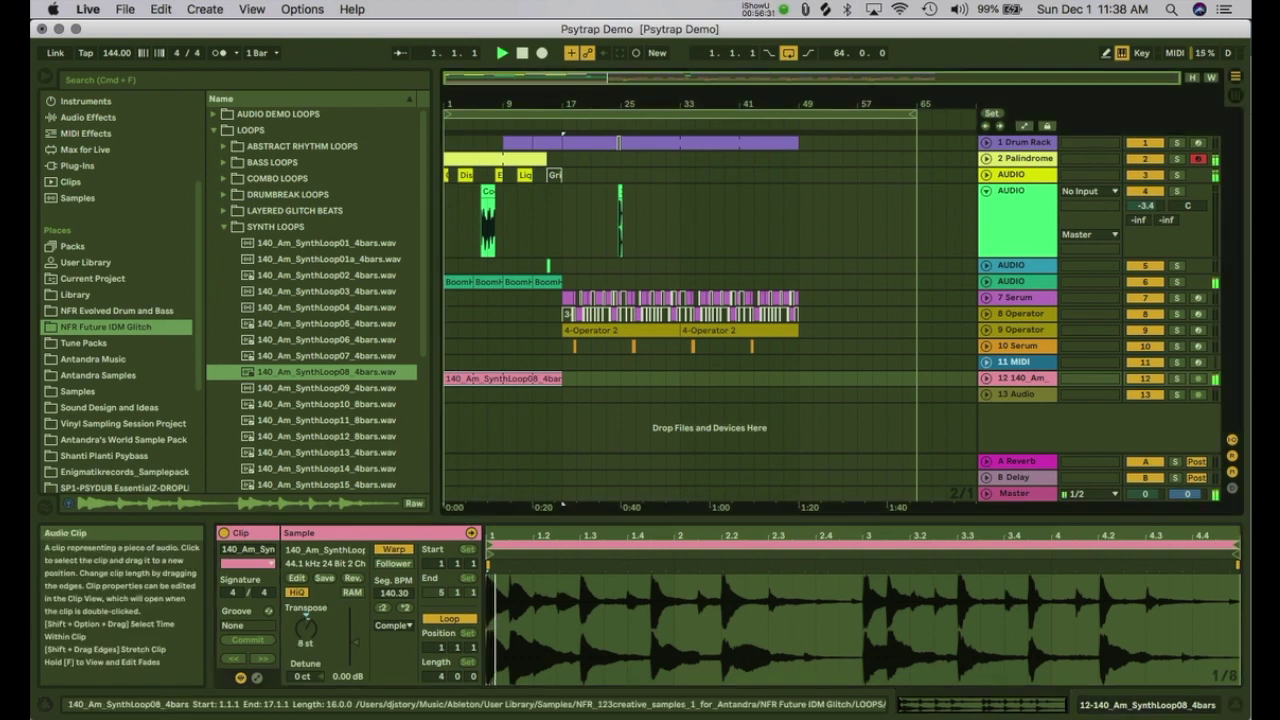
{"action": "left_click_drag", "start_coordinate": [355, 642], "coordinate": [355, 645]}
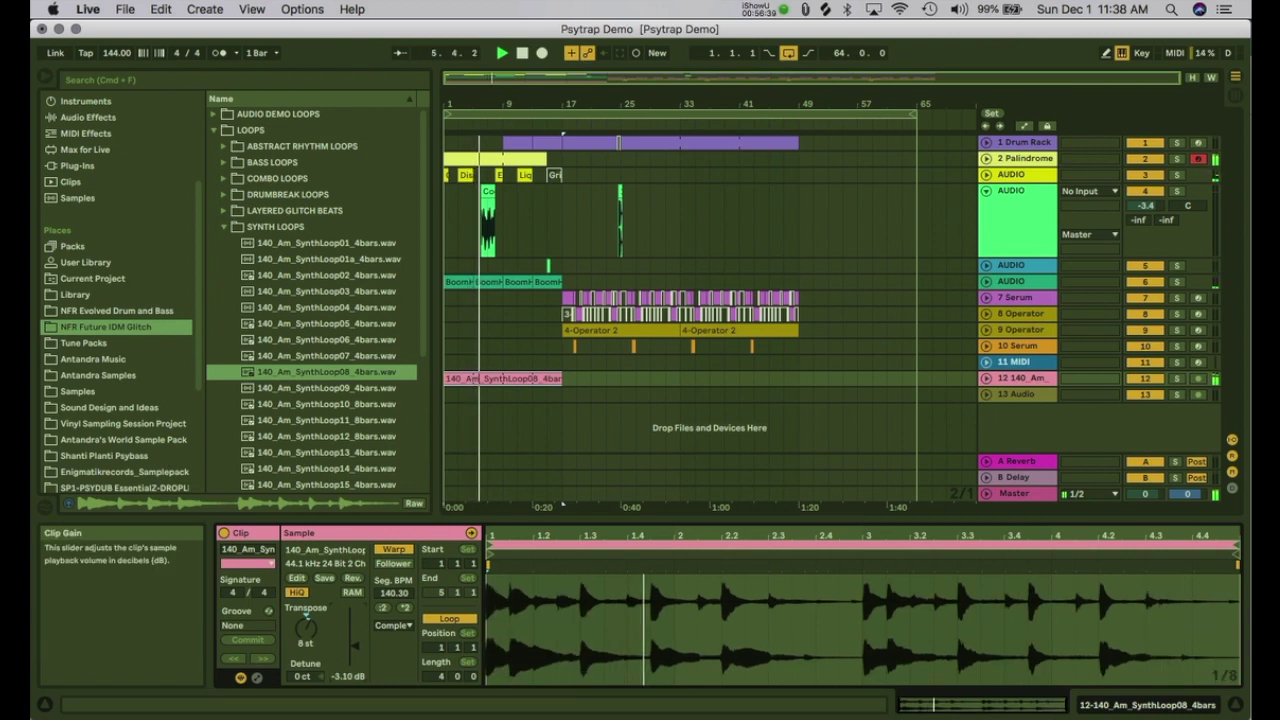
Step: Trim the start of the synth loop clip to bar 9 and copy the clip to bars 25 and 41
{"action": "left_click_drag", "start_coordinate": [445, 378], "coordinate": [504, 378]}
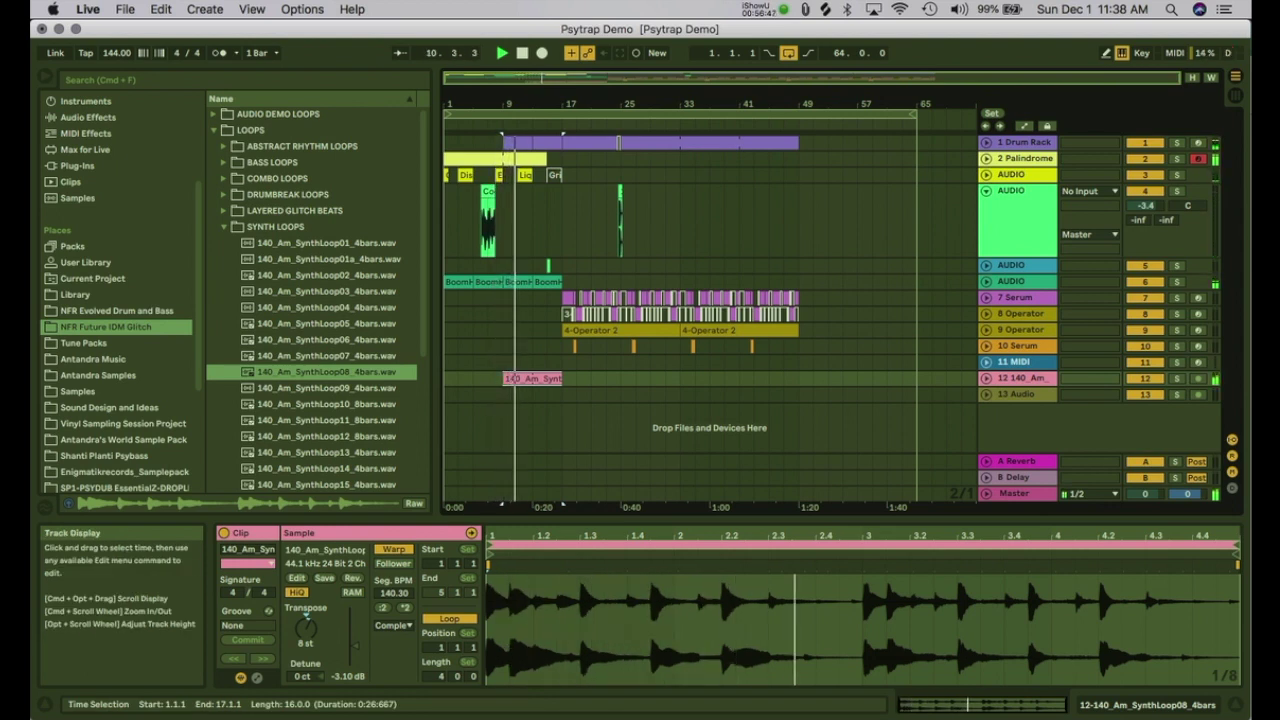
{"action": "left_click_drag", "start_coordinate": [532, 379], "coordinate": [769, 379]}
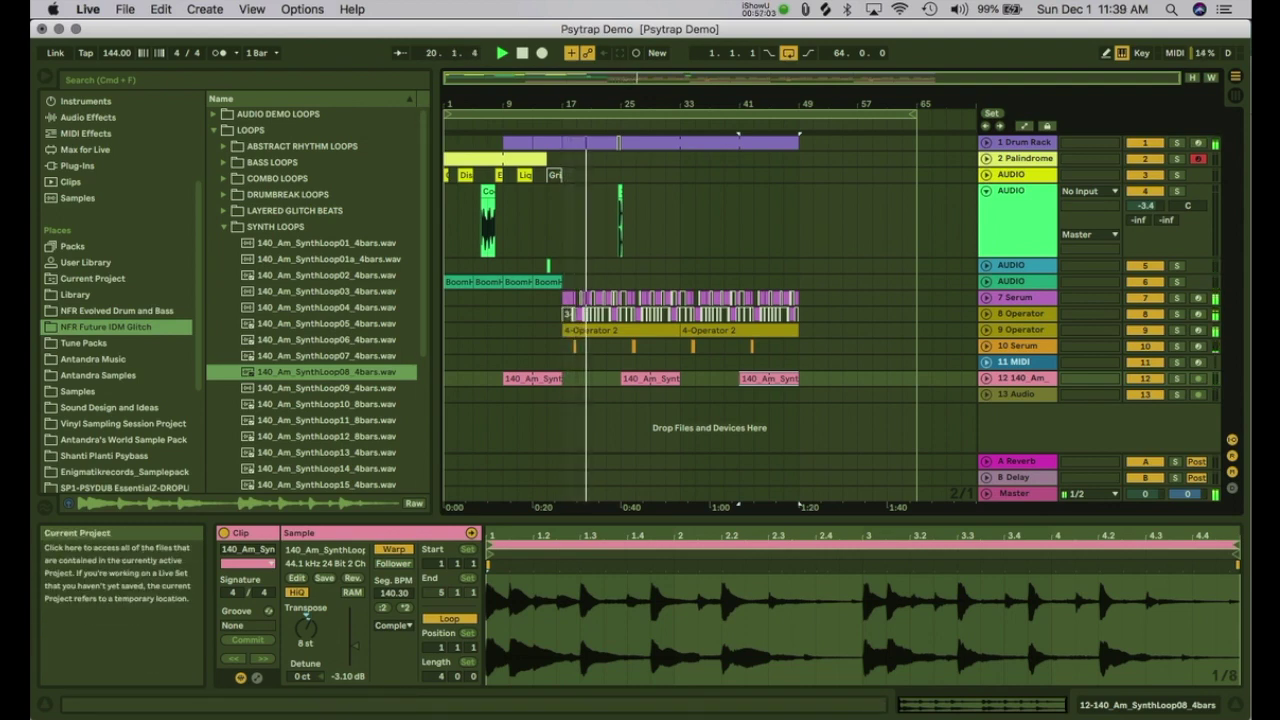
Step: Stop playback and load the Glitchmachines FractureXT plug-in onto the synth loop track
{"action": "left_click", "coordinate": [85, 262]}
{"action": "left_click", "coordinate": [77, 165]}
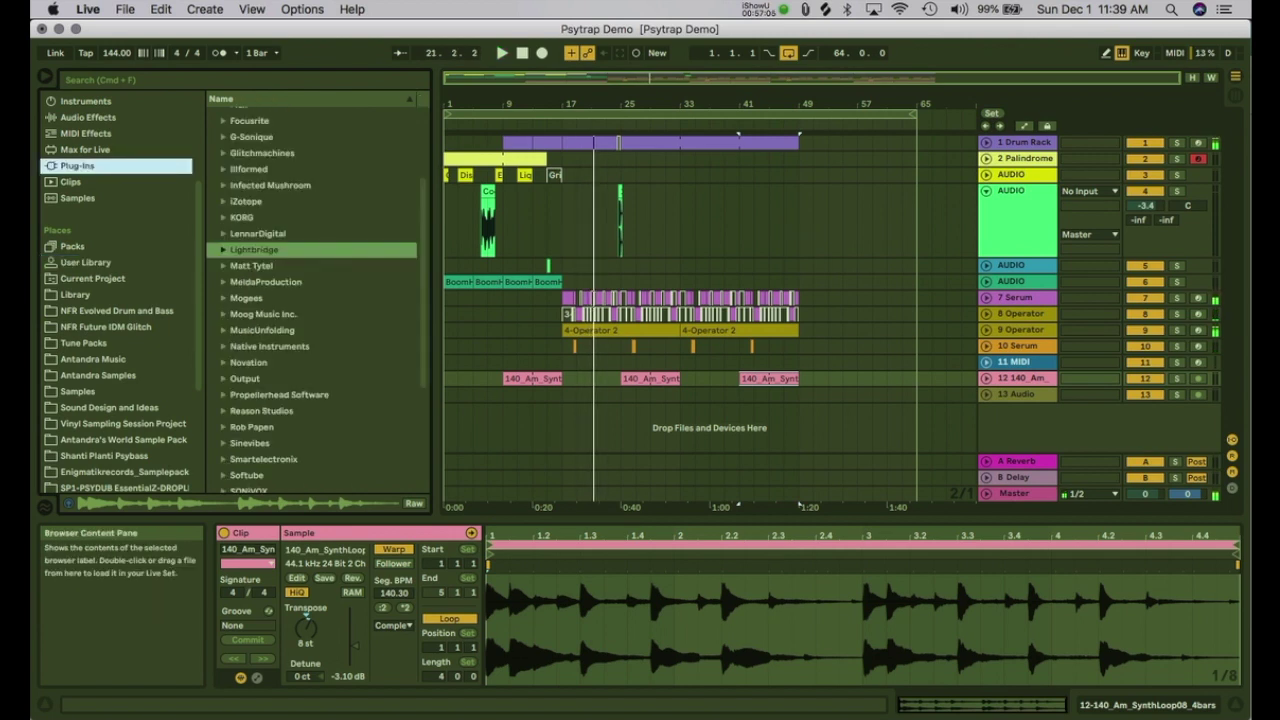
{"action": "scroll", "coordinate": [316, 296], "scroll_direction": "down", "scroll_amount": 6}
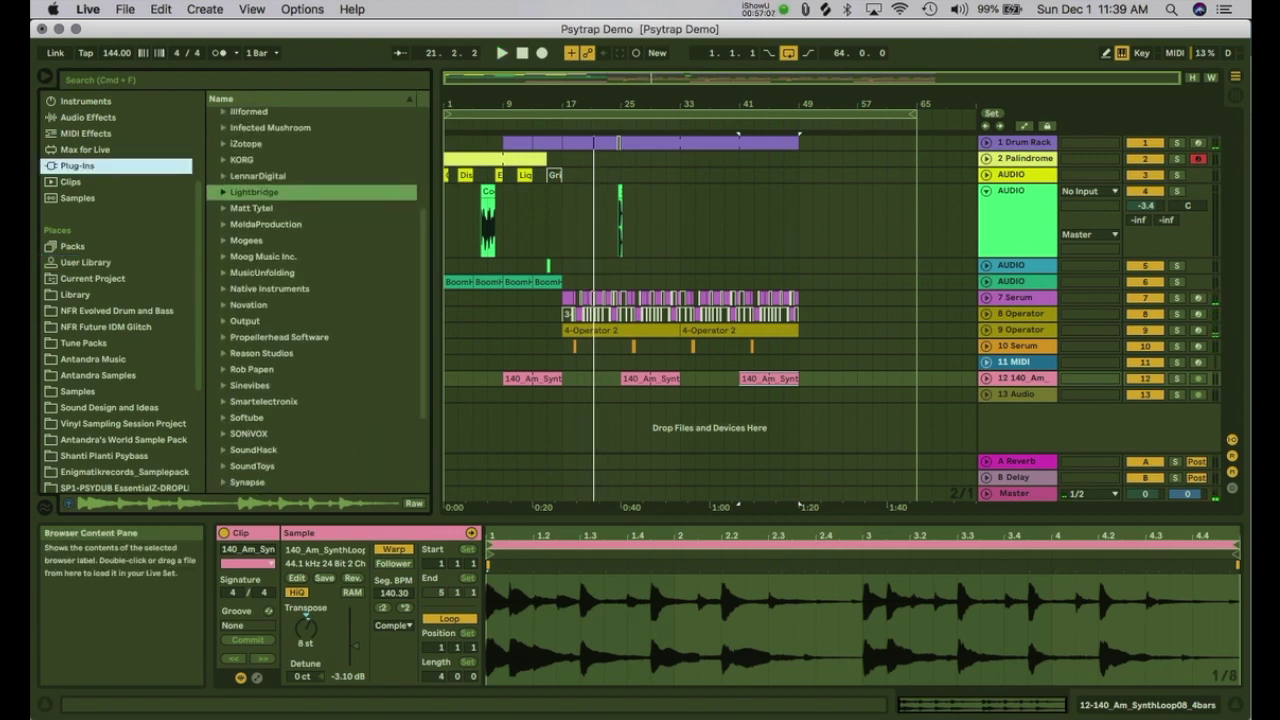
{"action": "scroll", "coordinate": [316, 300], "scroll_direction": "up", "scroll_amount": 5}
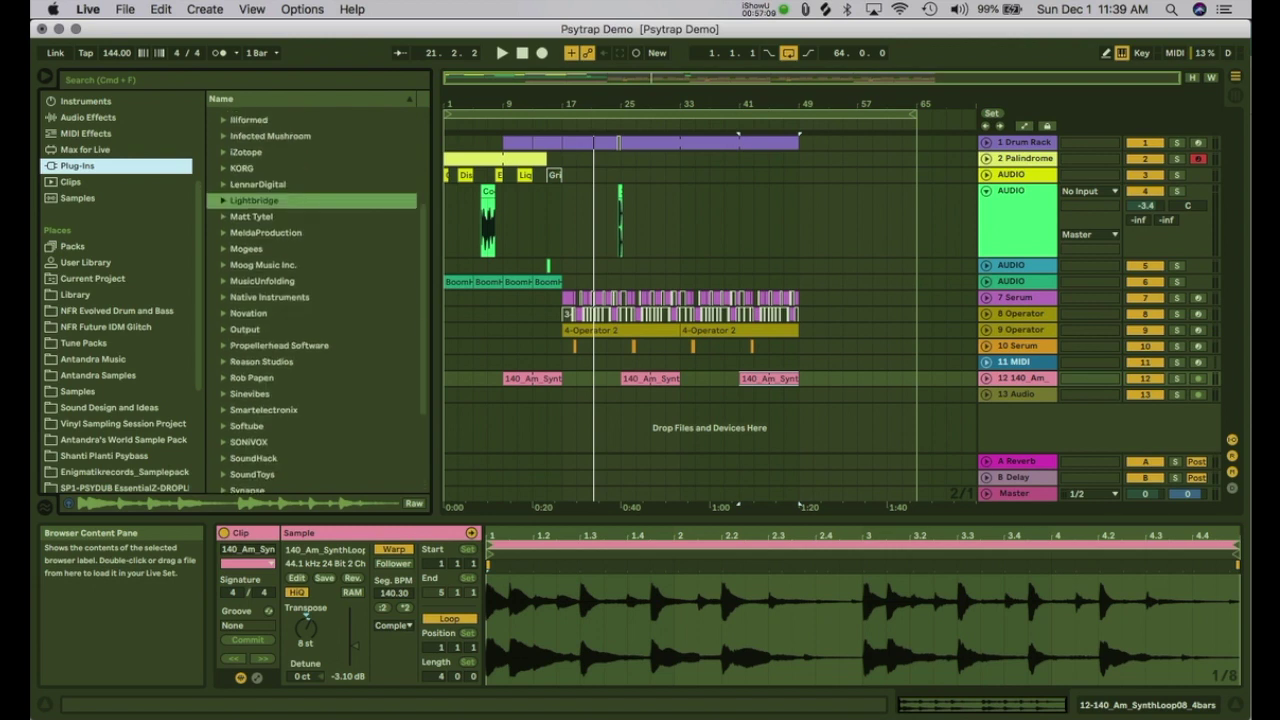
{"action": "scroll", "coordinate": [316, 300], "scroll_direction": "up", "scroll_amount": 2}
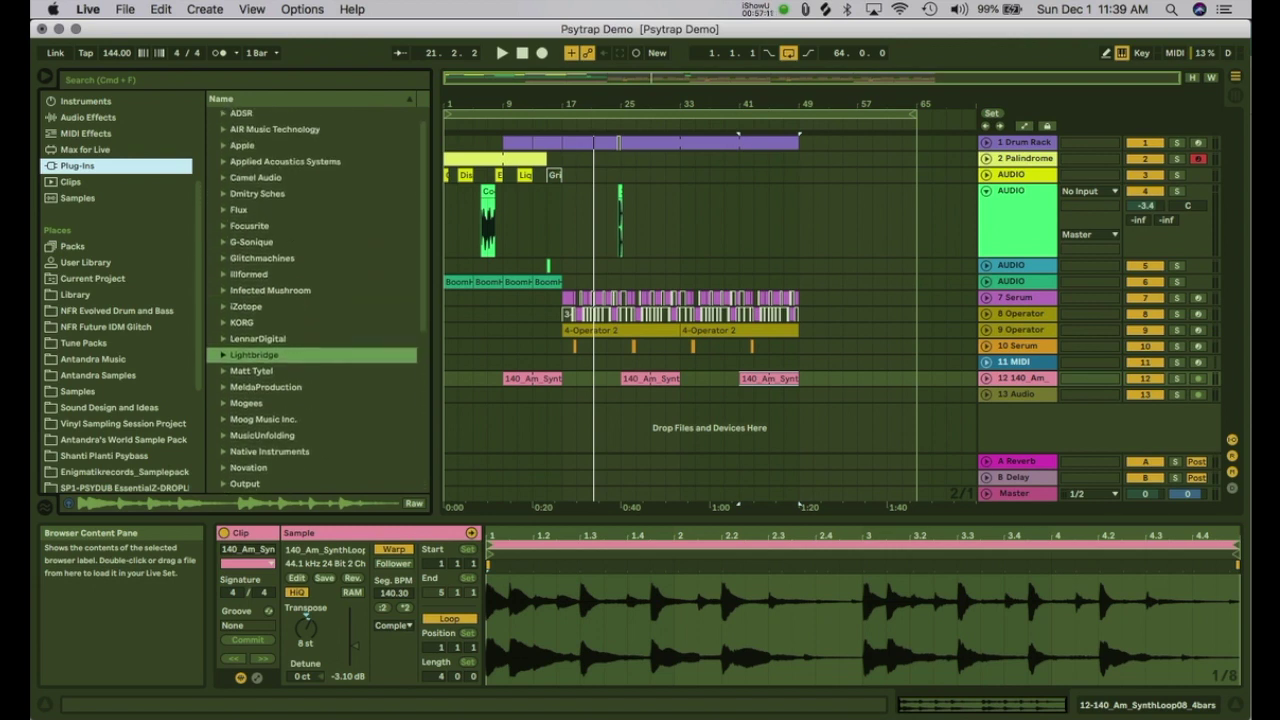
{"action": "left_click", "coordinate": [224, 261]}
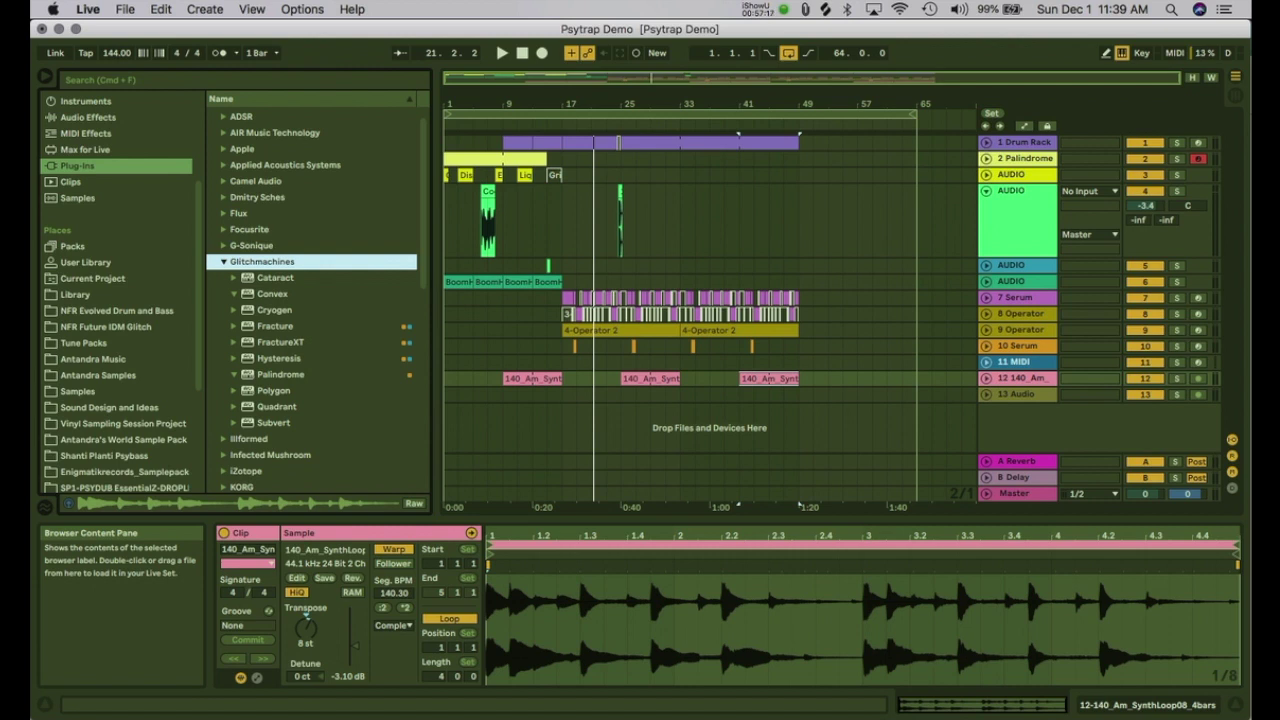
{"action": "left_click", "coordinate": [281, 342]}
{"action": "double_click", "coordinate": [281, 342]}
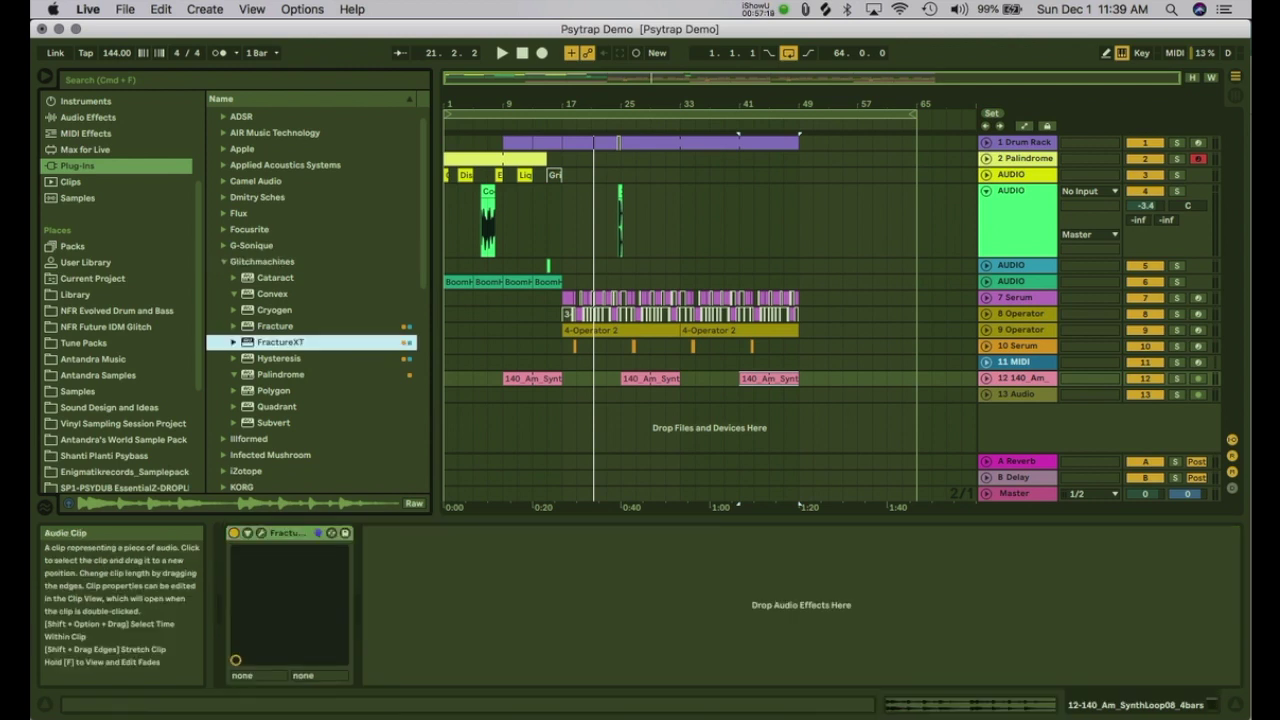
Step: Open the FractureXT window and audition its presets from 41.1.1 up to Grain_Segment_Vortex
{"action": "left_click", "coordinate": [261, 533]}
{"action": "key", "text": "space"}
{"action": "left_click_drag", "start_coordinate": [600, 249], "coordinate": [583, 142]}
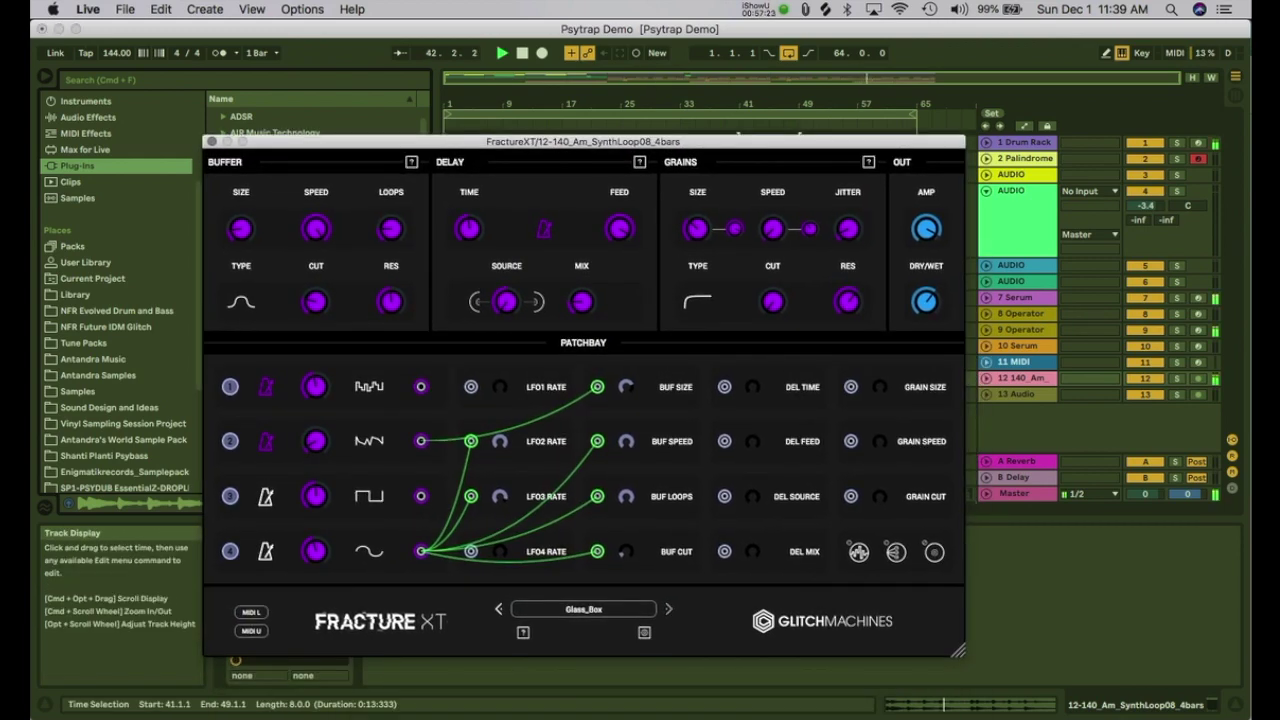
{"action": "left_click", "coordinate": [669, 609]}
{"action": "key", "text": "space"}
{"action": "left_click", "coordinate": [669, 609]}
{"action": "left_click", "coordinate": [669, 609]}
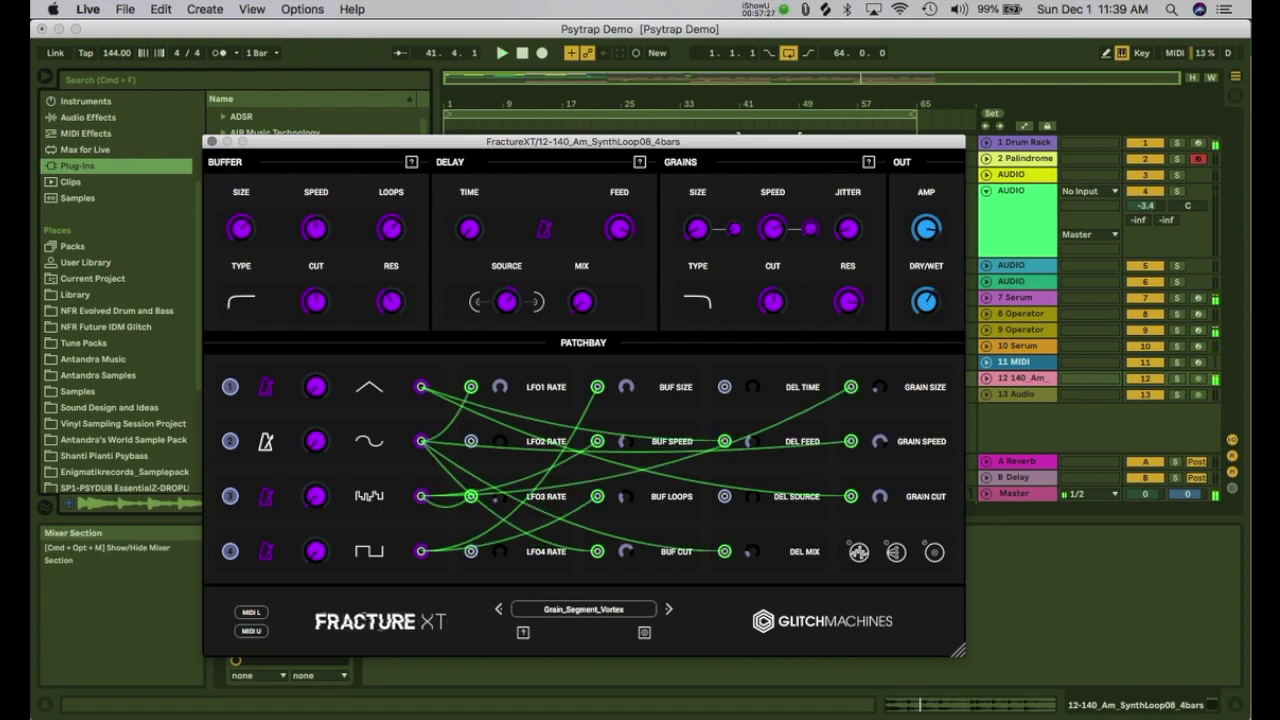
Step: Solo the synth loop track and audition successive FractureXT presets, including Growl_Cave, Healthy_Granola and Holocusp_Tracker
{"action": "left_click", "coordinate": [1177, 378]}
{"action": "key", "text": "space"}
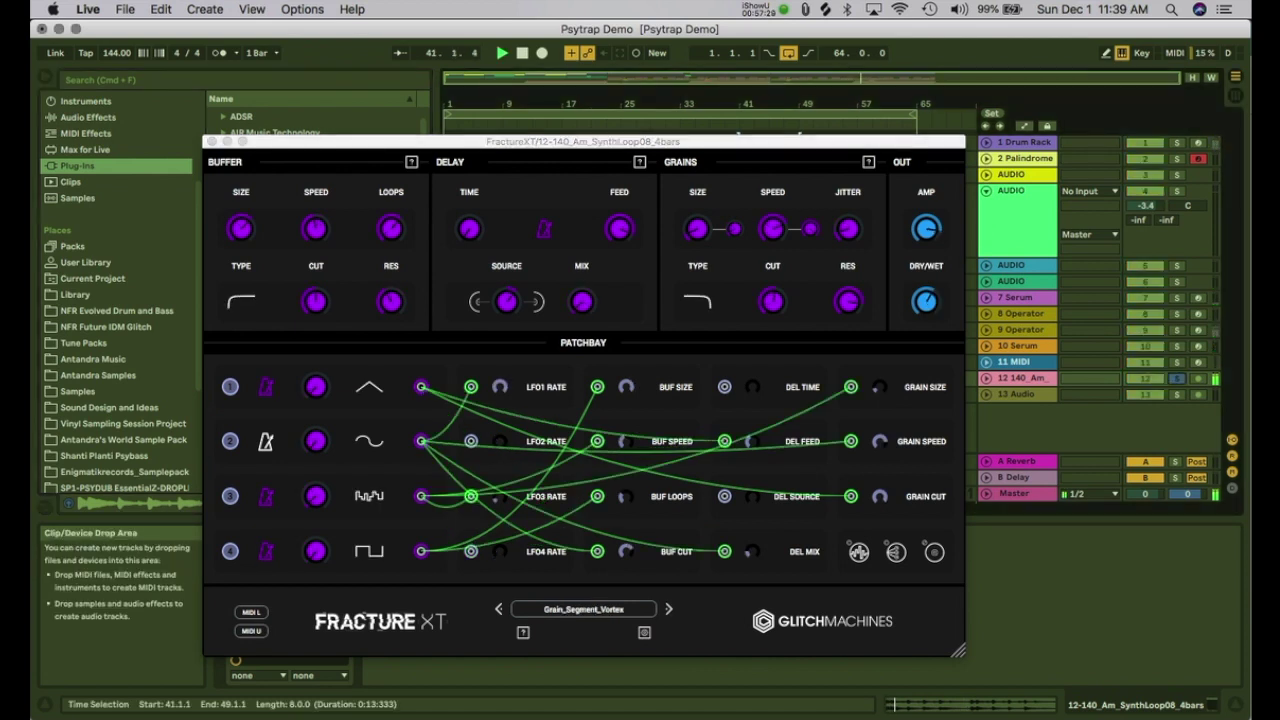
{"action": "left_click", "coordinate": [669, 609]}
{"action": "left_click", "coordinate": [669, 609]}
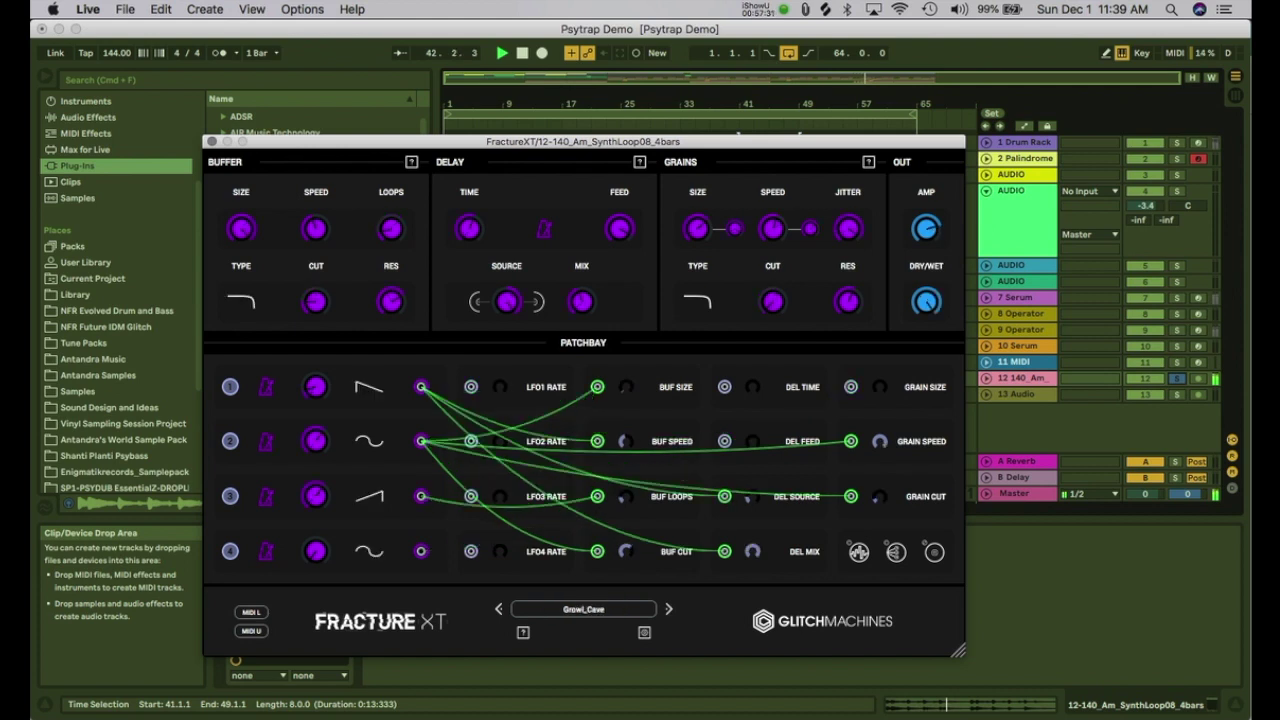
{"action": "left_click", "coordinate": [669, 609]}
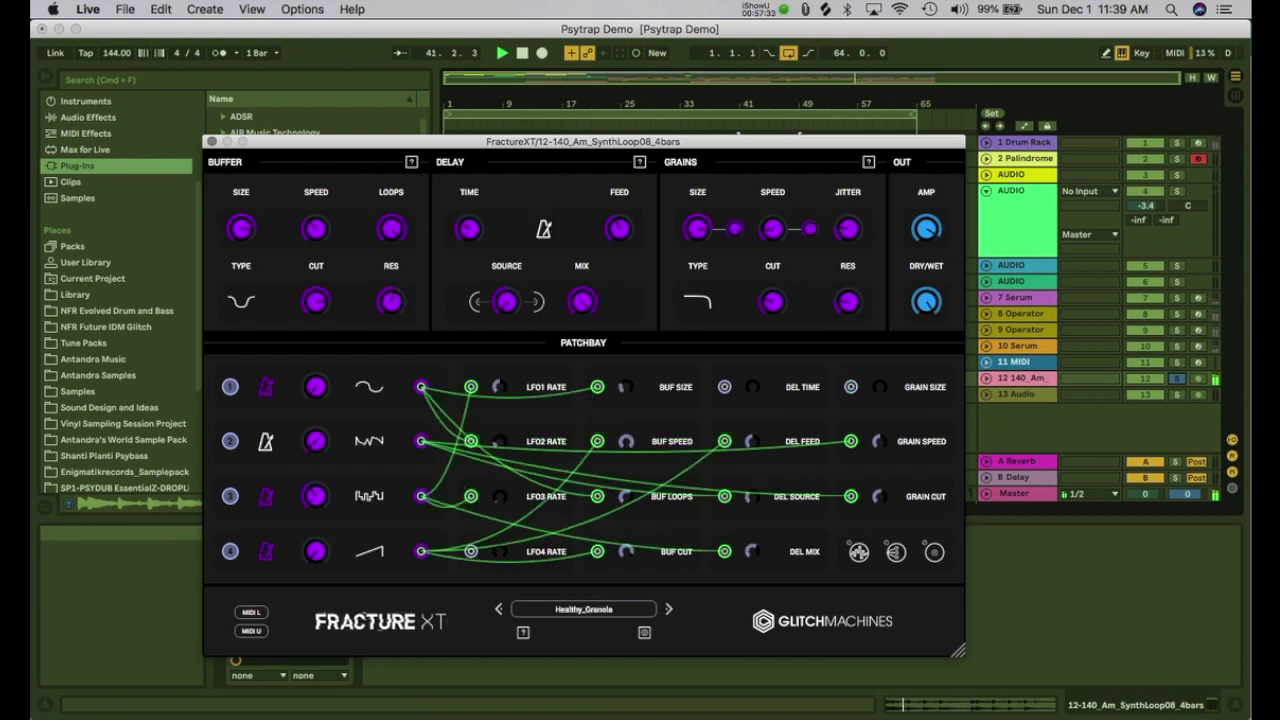
{"action": "left_click", "coordinate": [669, 609]}
{"action": "left_click", "coordinate": [669, 609]}
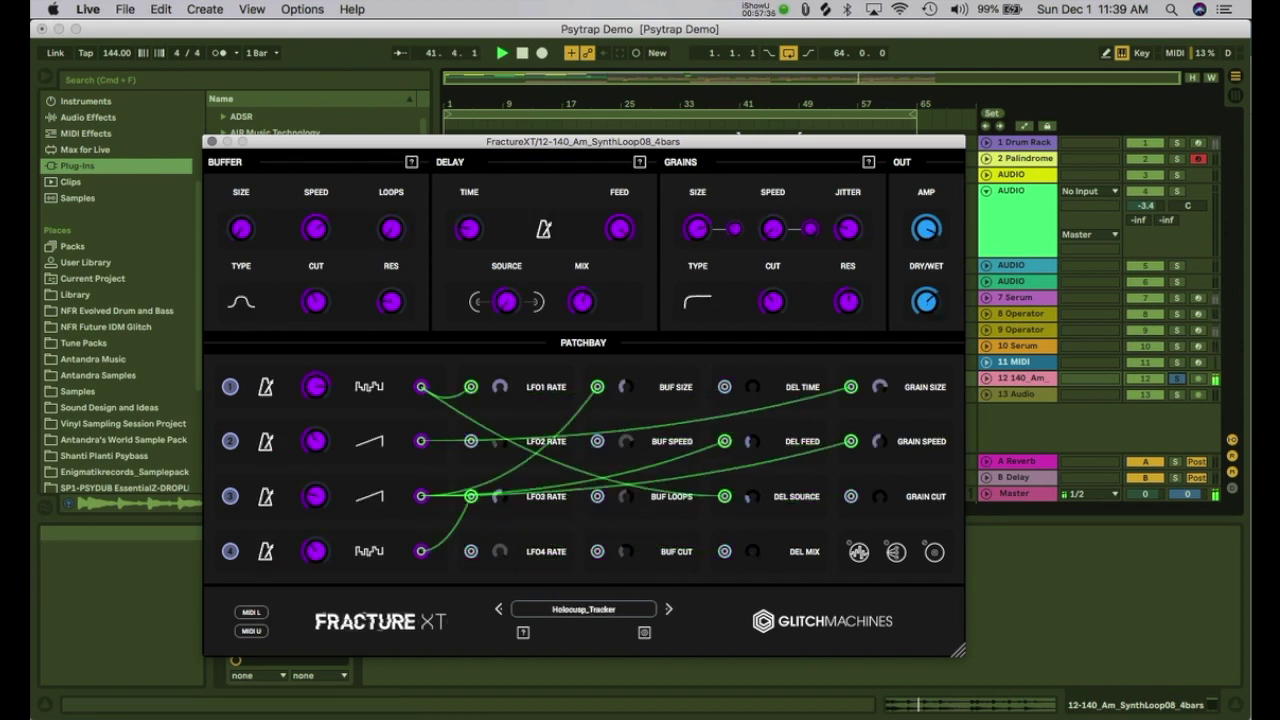
{"action": "left_click", "coordinate": [669, 609]}
Step: Audition the FractureXT presets Aliens_Communicating, Moaning_Cyborgs, Peaking_Blindly and Data_Tsunami on the synth loop
{"action": "left_click", "coordinate": [600, 609]}
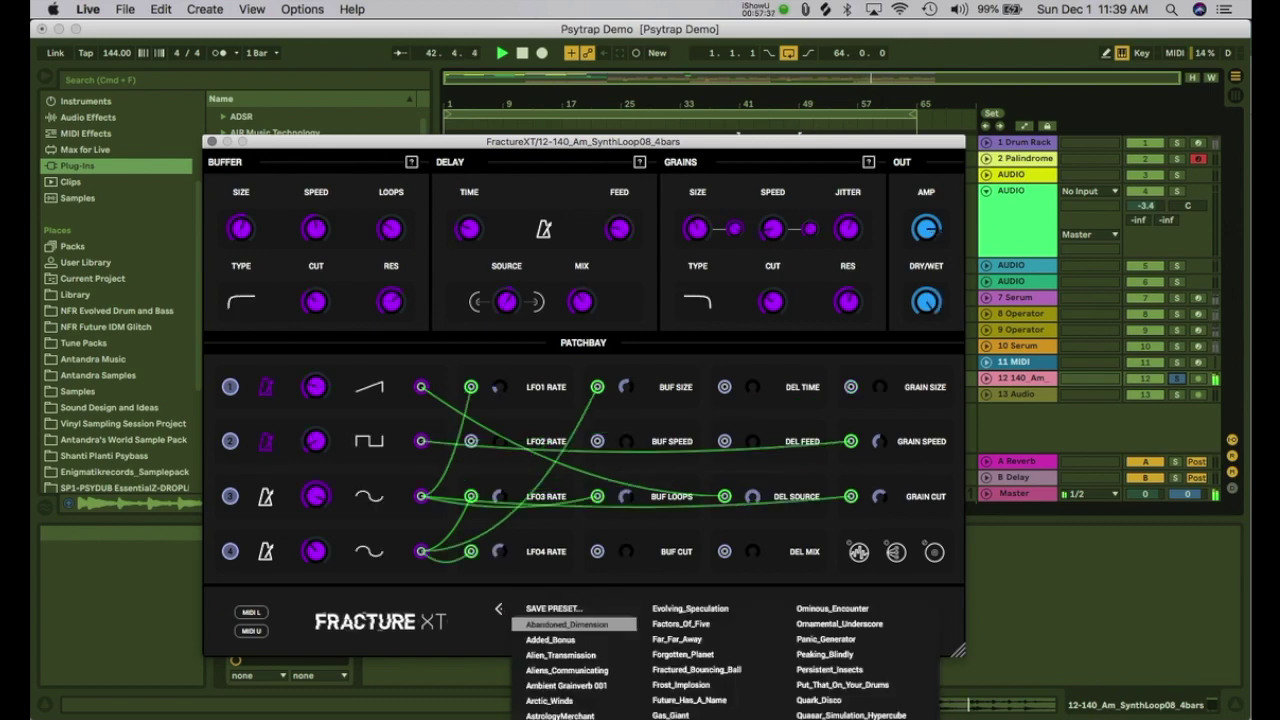
{"action": "left_click", "coordinate": [590, 670]}
{"action": "left_click", "coordinate": [625, 609]}
{"action": "scroll", "coordinate": [690, 625], "scroll_direction": "down", "scroll_amount": 10}
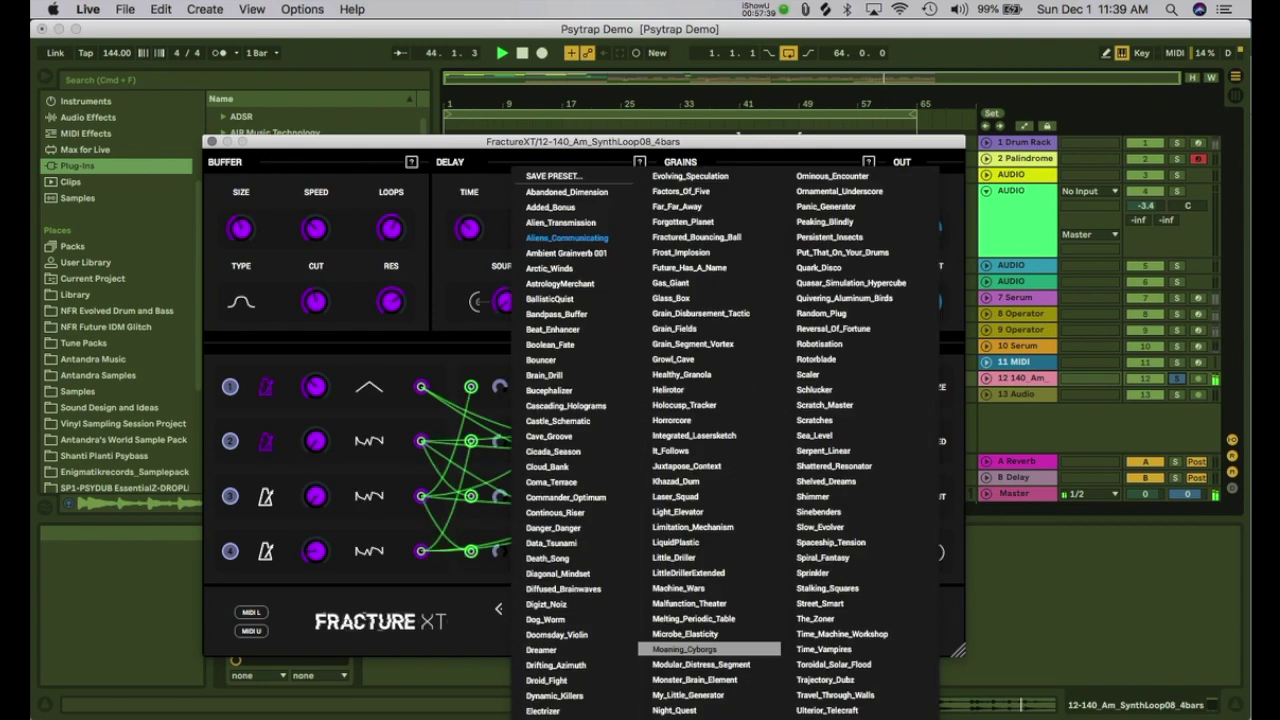
{"action": "left_click", "coordinate": [692, 649]}
{"action": "left_click", "coordinate": [583, 609]}
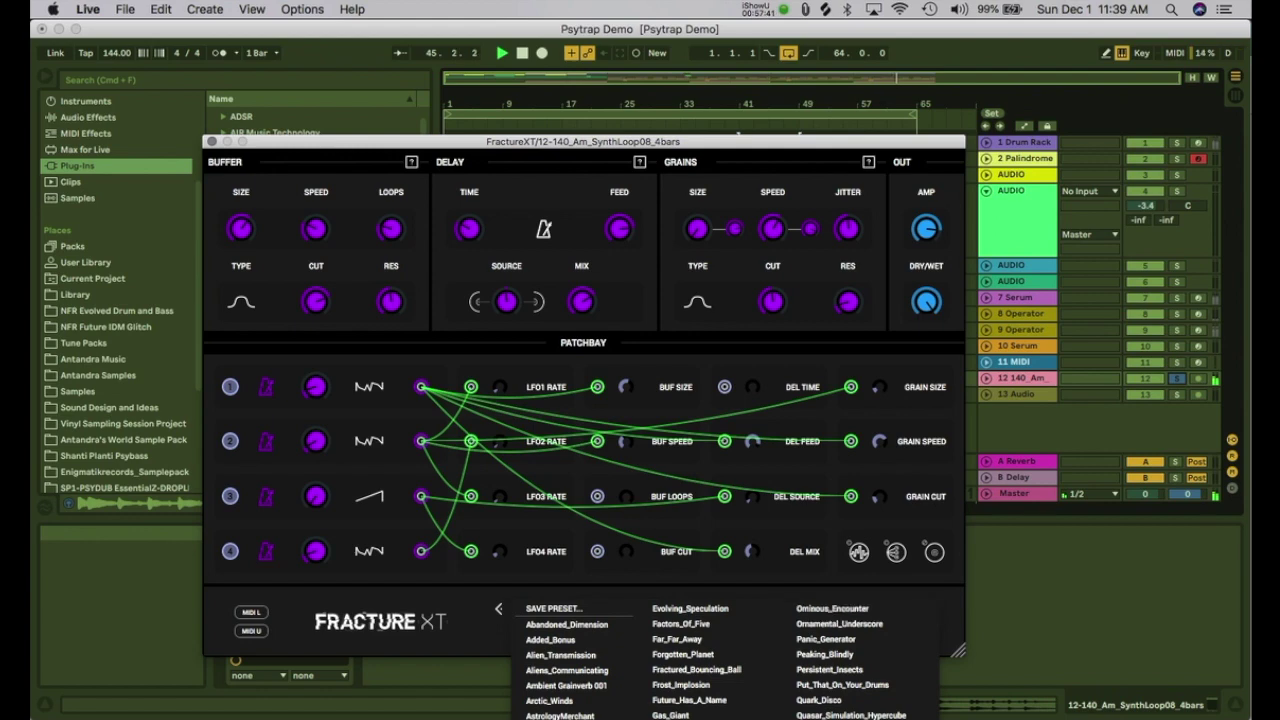
{"action": "left_click", "coordinate": [825, 654]}
{"action": "left_click", "coordinate": [583, 609]}
{"action": "scroll", "coordinate": [575, 625], "scroll_direction": "down", "scroll_amount": 10}
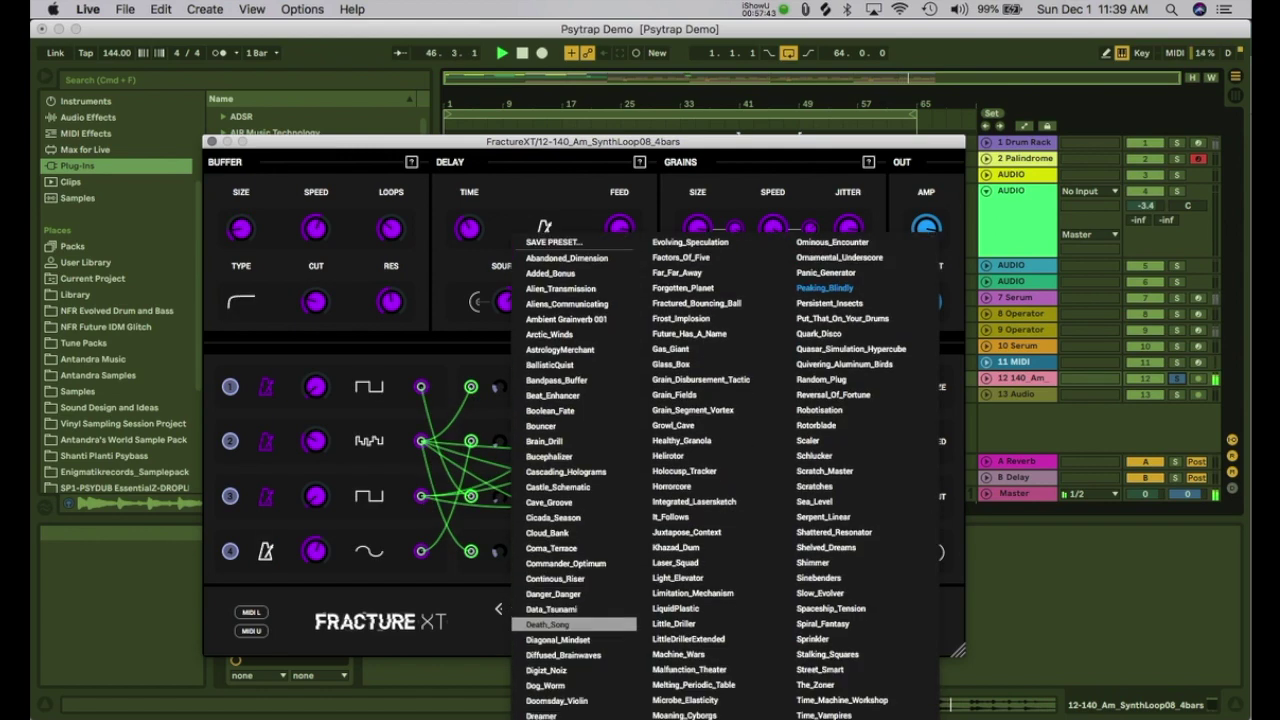
{"action": "left_click", "coordinate": [570, 608]}
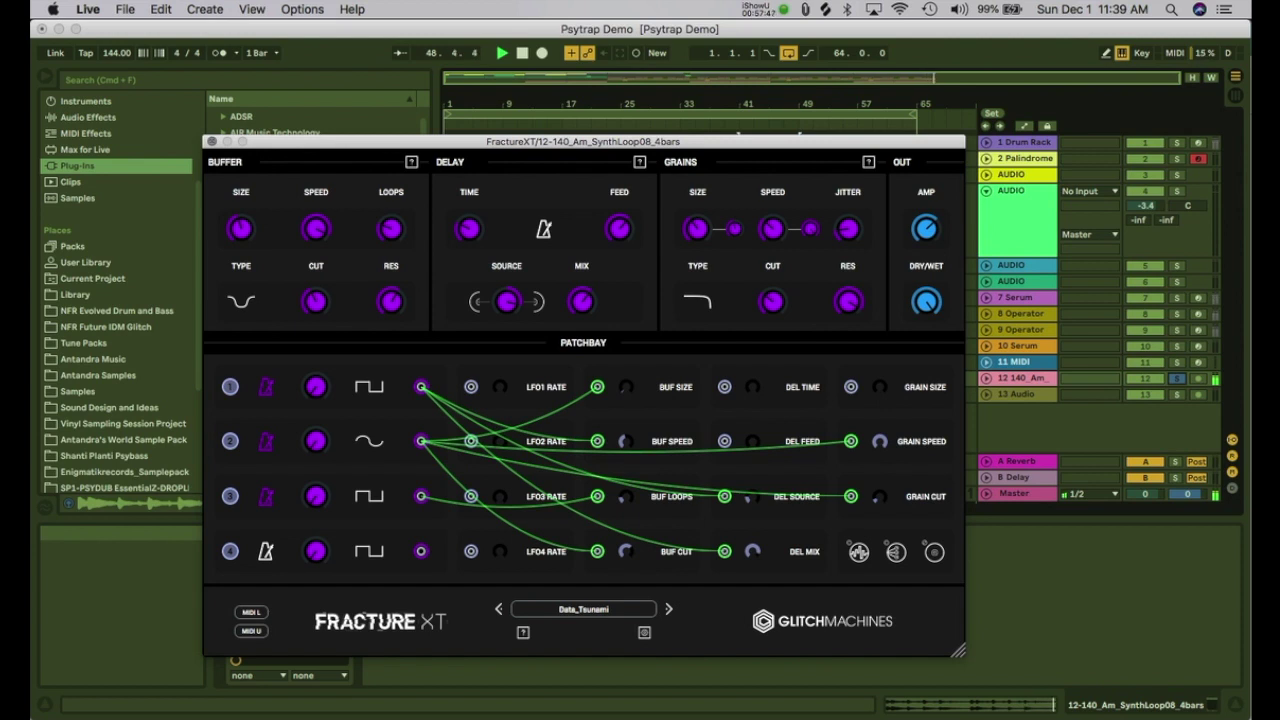
Step: Stop playback and replace FractureXT with the Glitchmachines Quadrant plug-in on the synth loop track
{"action": "left_click", "coordinate": [212, 141]}
{"action": "key", "text": "space"}
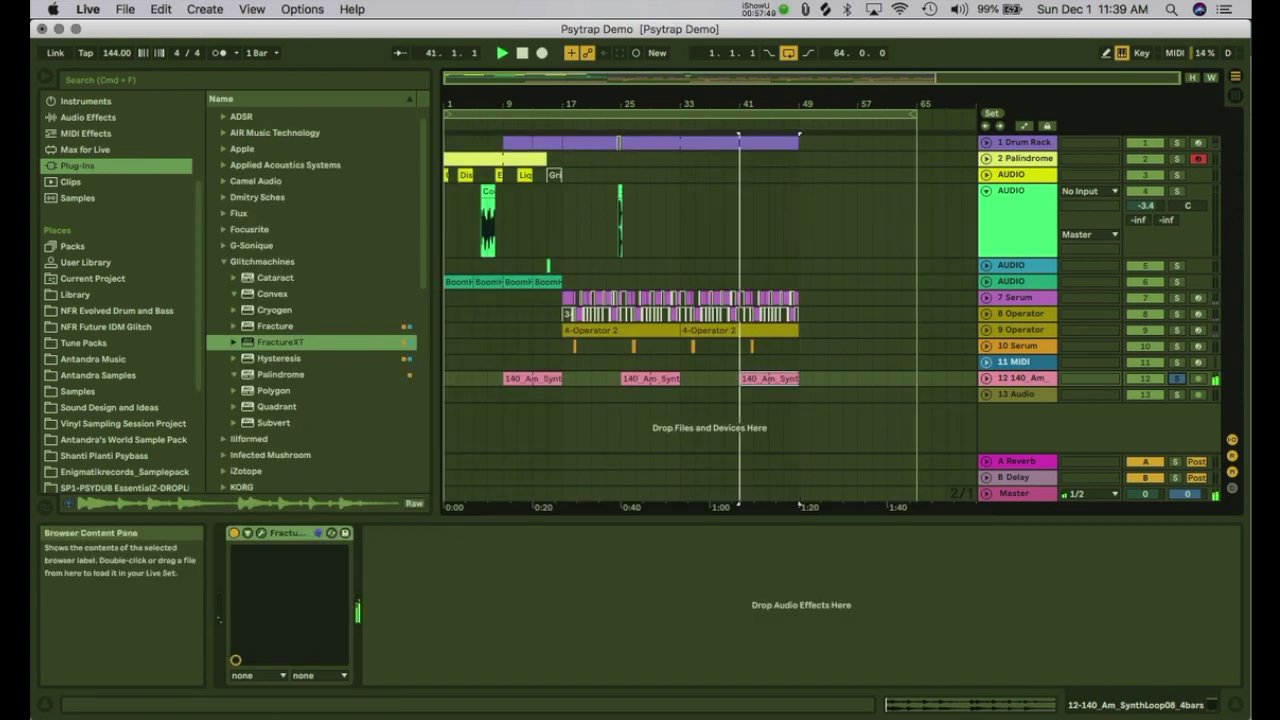
{"action": "left_click", "coordinate": [287, 533]}
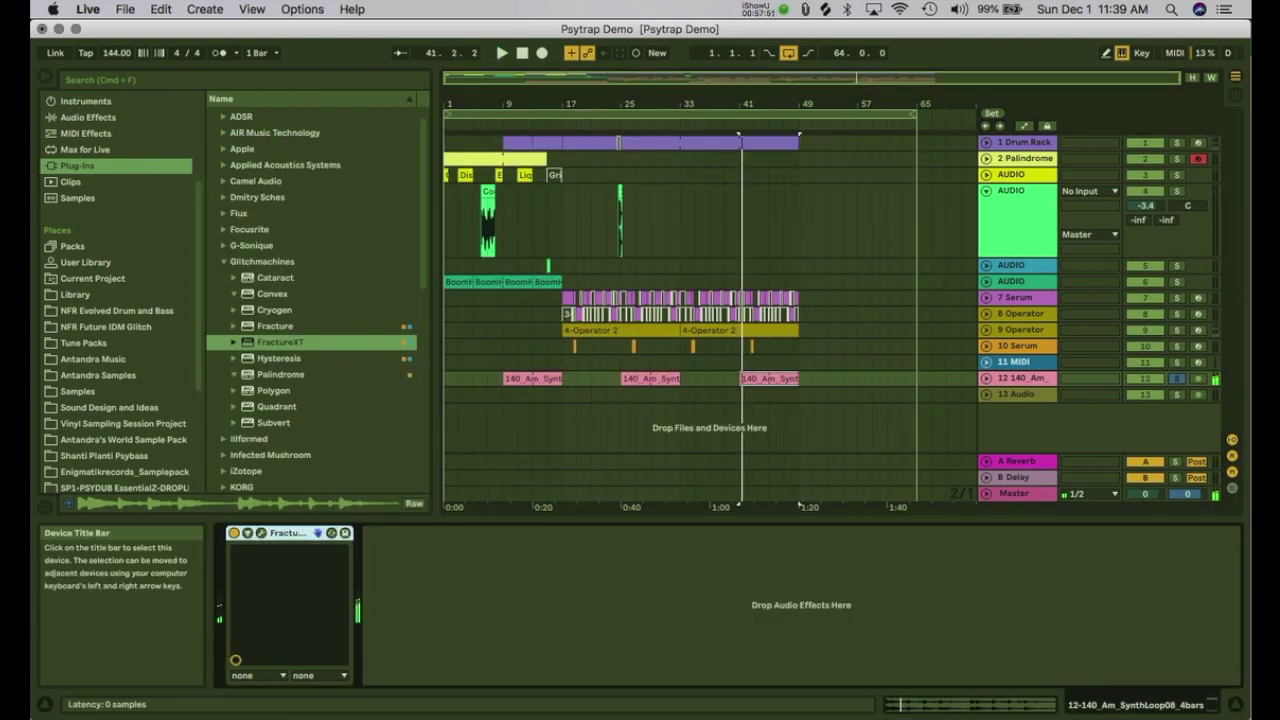
{"action": "key", "text": "Delete"}
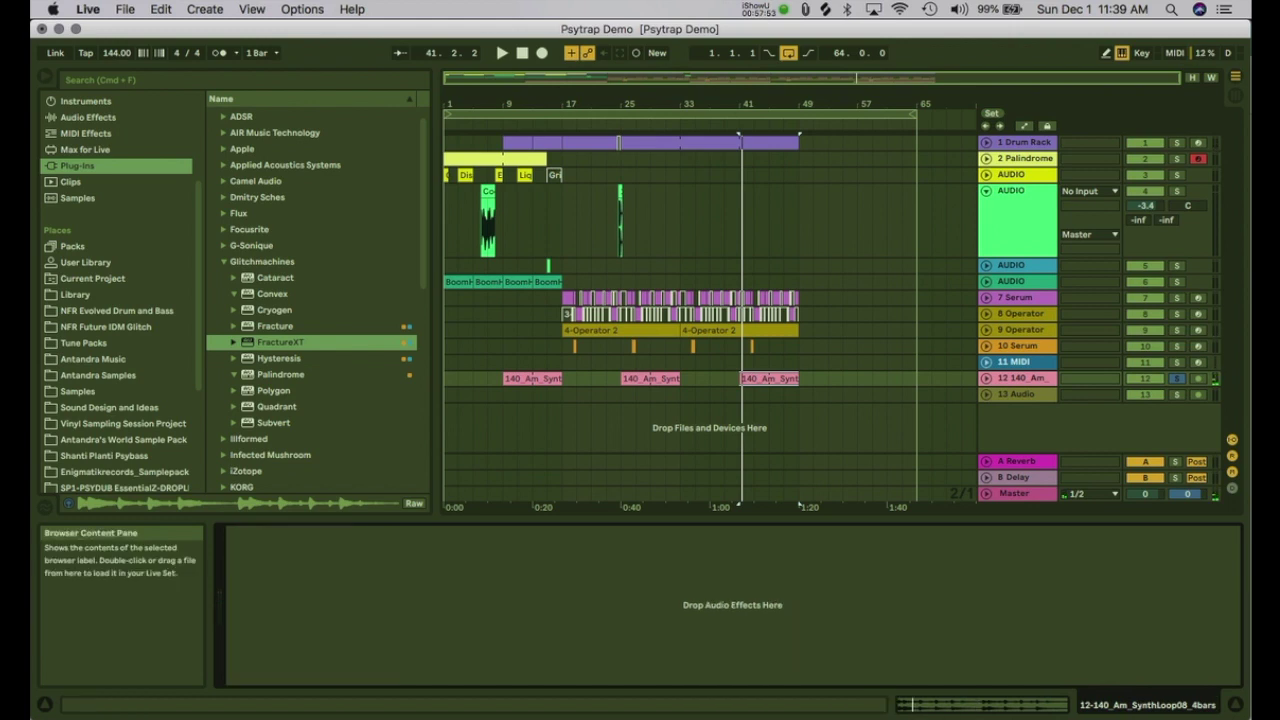
{"action": "left_click_drag", "start_coordinate": [277, 407], "coordinate": [300, 595]}
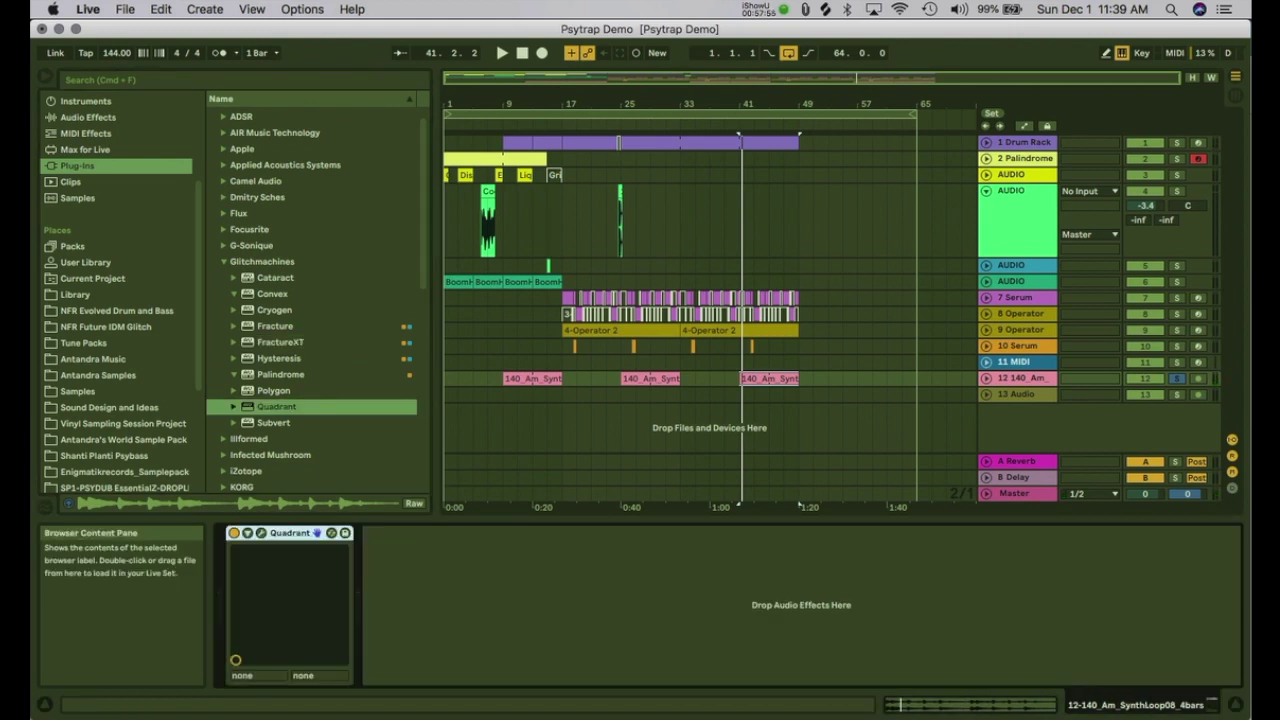
Step: Load the BR_FxDrunkBoxing preset in Quadrant and audition the synth loop clip from bar 9
{"action": "left_click", "coordinate": [261, 532]}
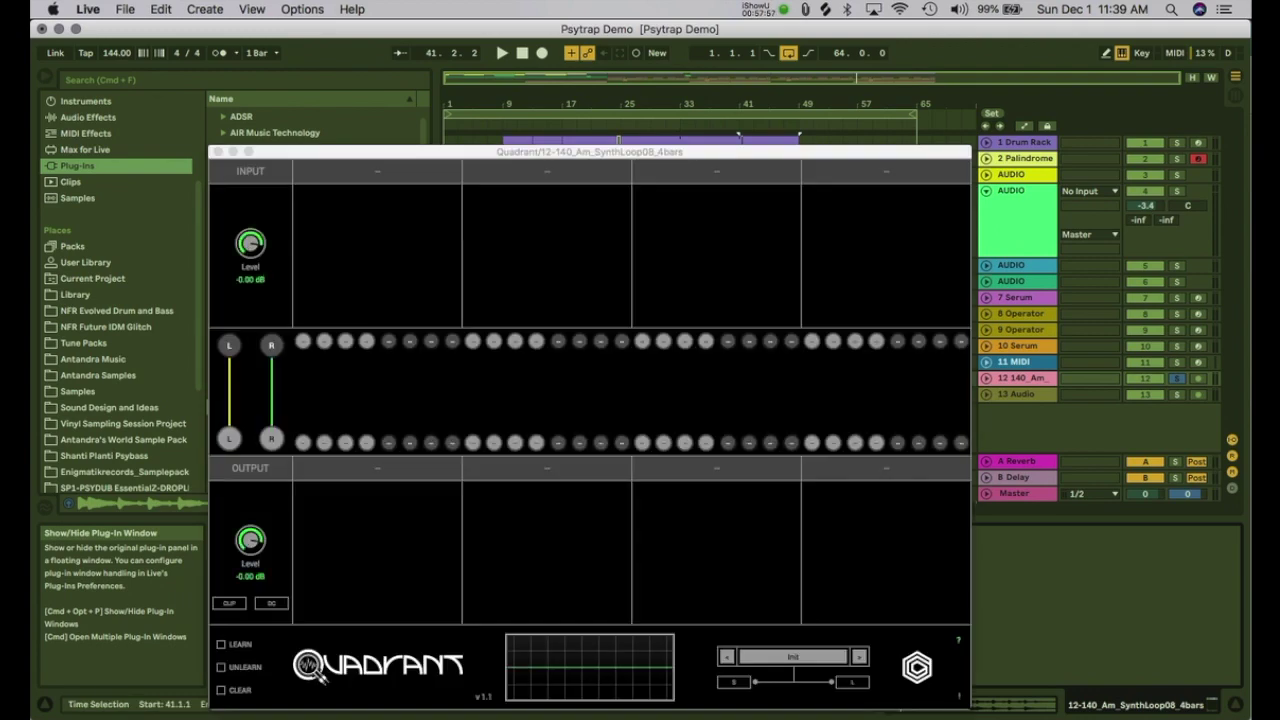
{"action": "left_click", "coordinate": [793, 656]}
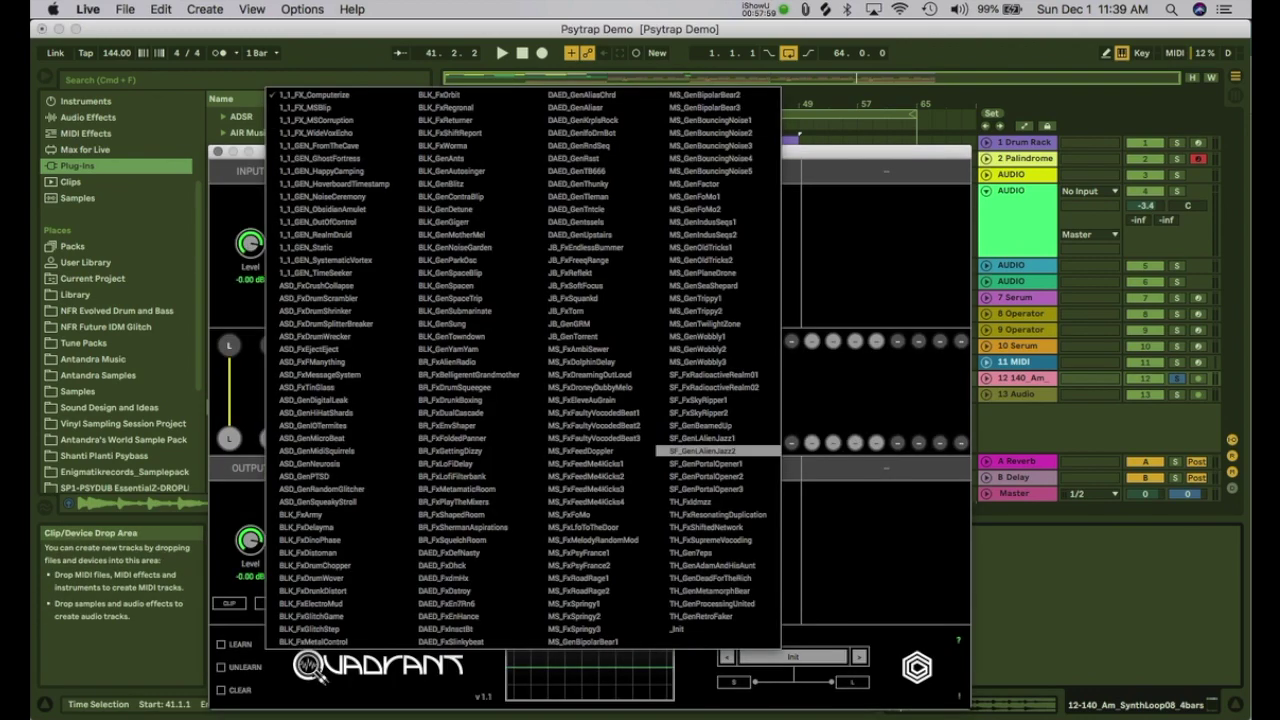
{"action": "left_click", "coordinate": [468, 400]}
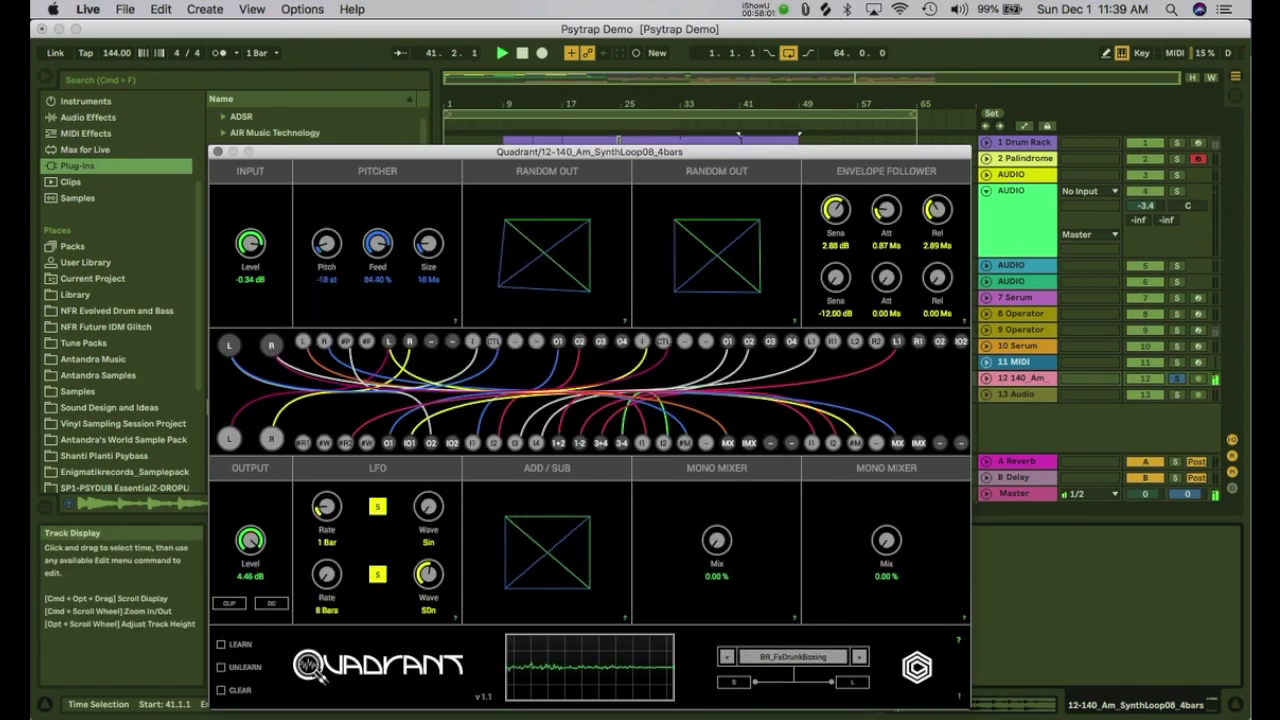
{"action": "left_click_drag", "start_coordinate": [470, 152], "coordinate": [440, 36]}
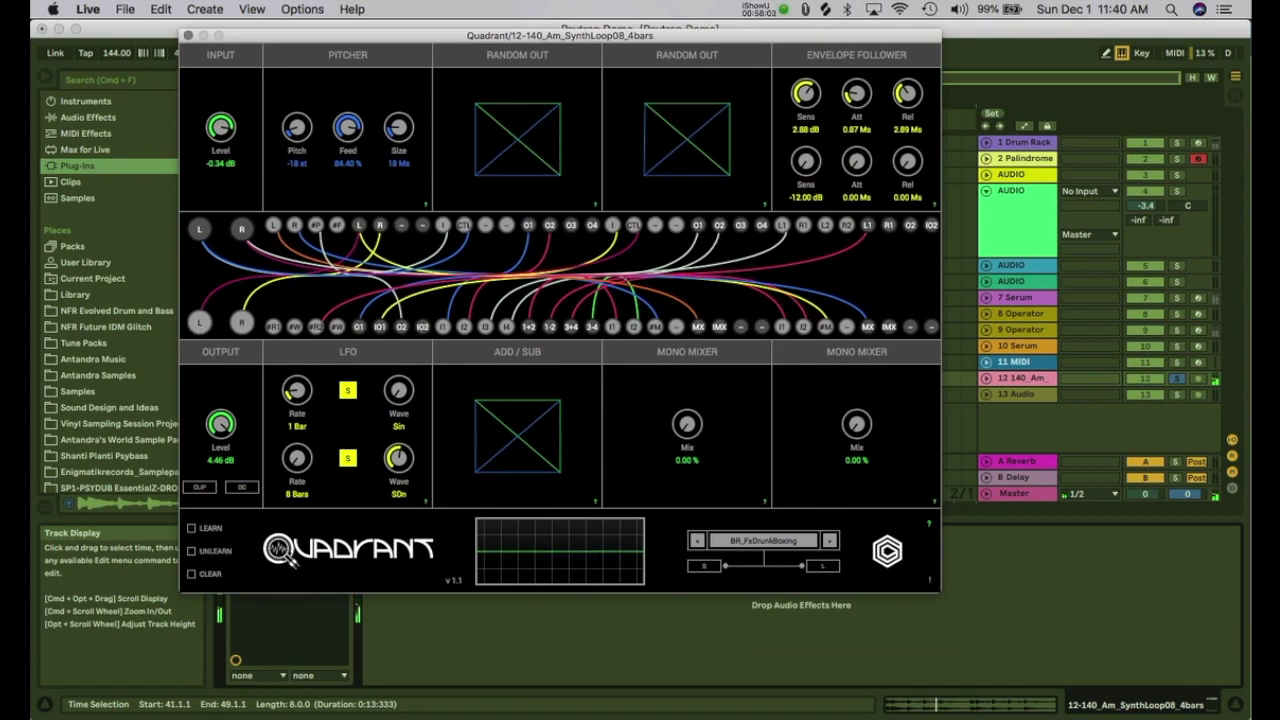
{"action": "left_click", "coordinate": [188, 36]}
{"action": "left_click", "coordinate": [530, 379]}
{"action": "key", "text": "space"}
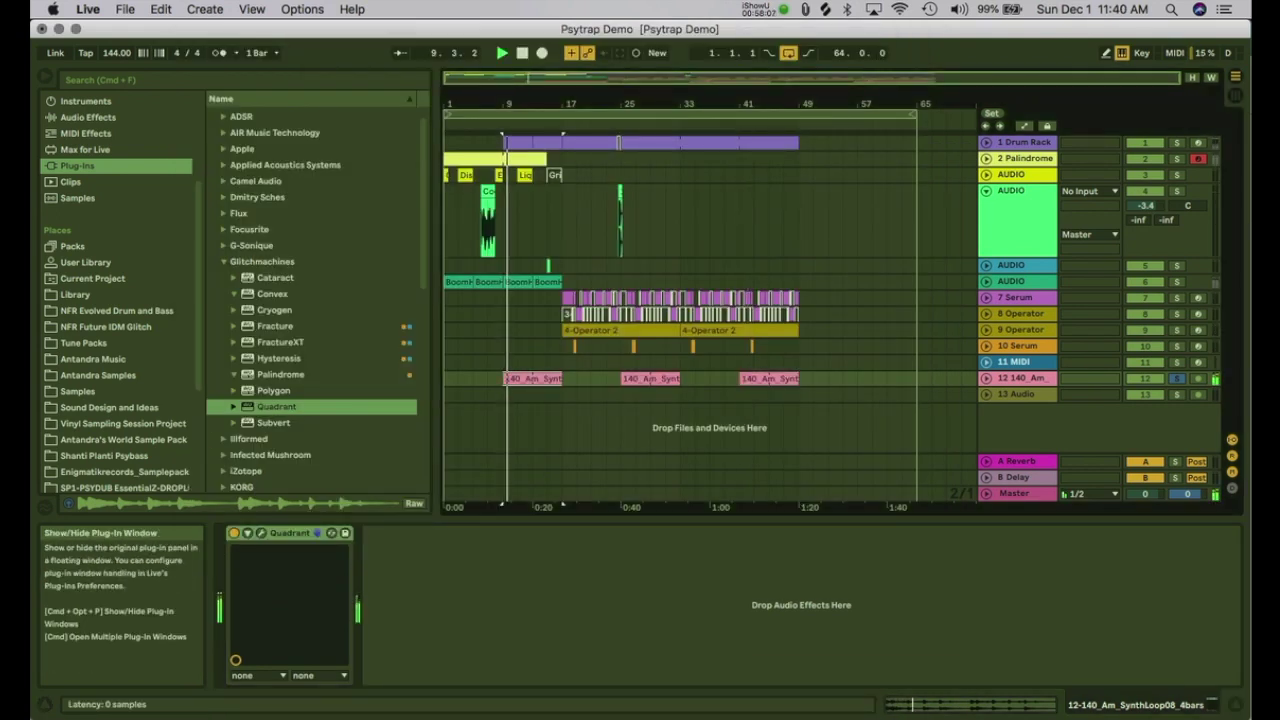
Step: Use the BR_FxDualCascade preset in Quadrant and play the soloed synth loop from 9.1.1
{"action": "left_click", "coordinate": [261, 532]}
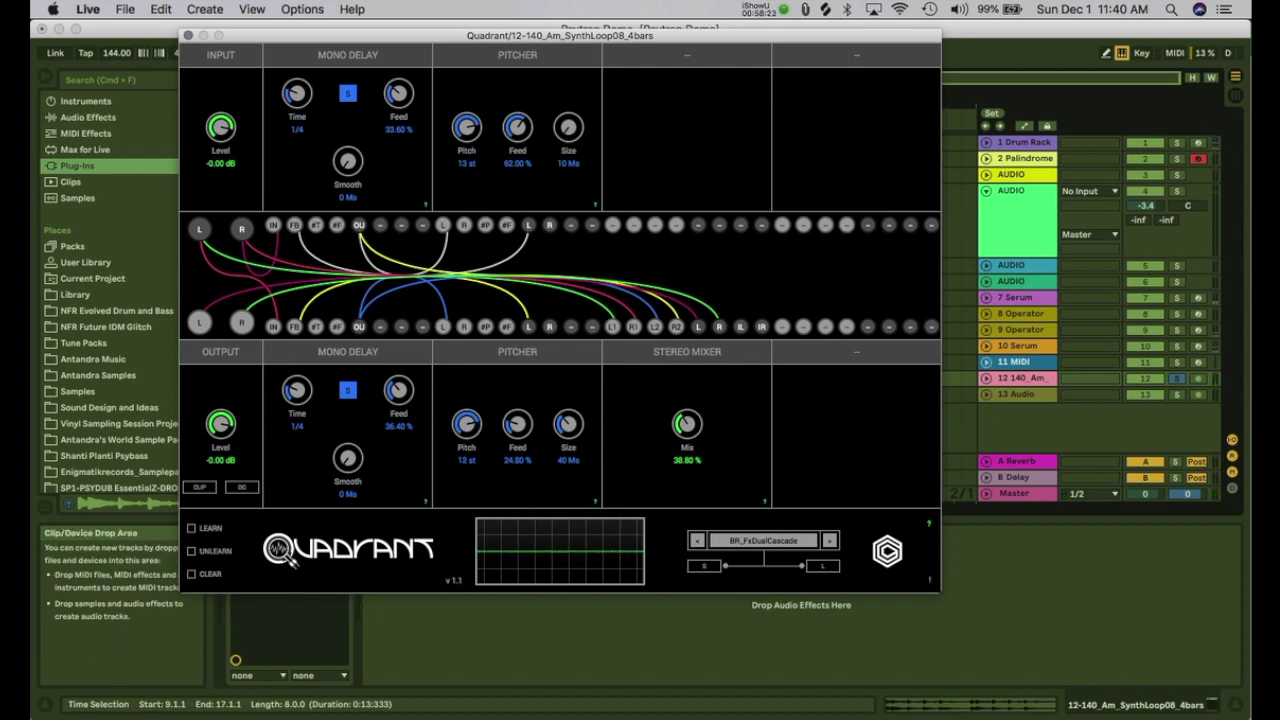
{"action": "key", "text": "space"}
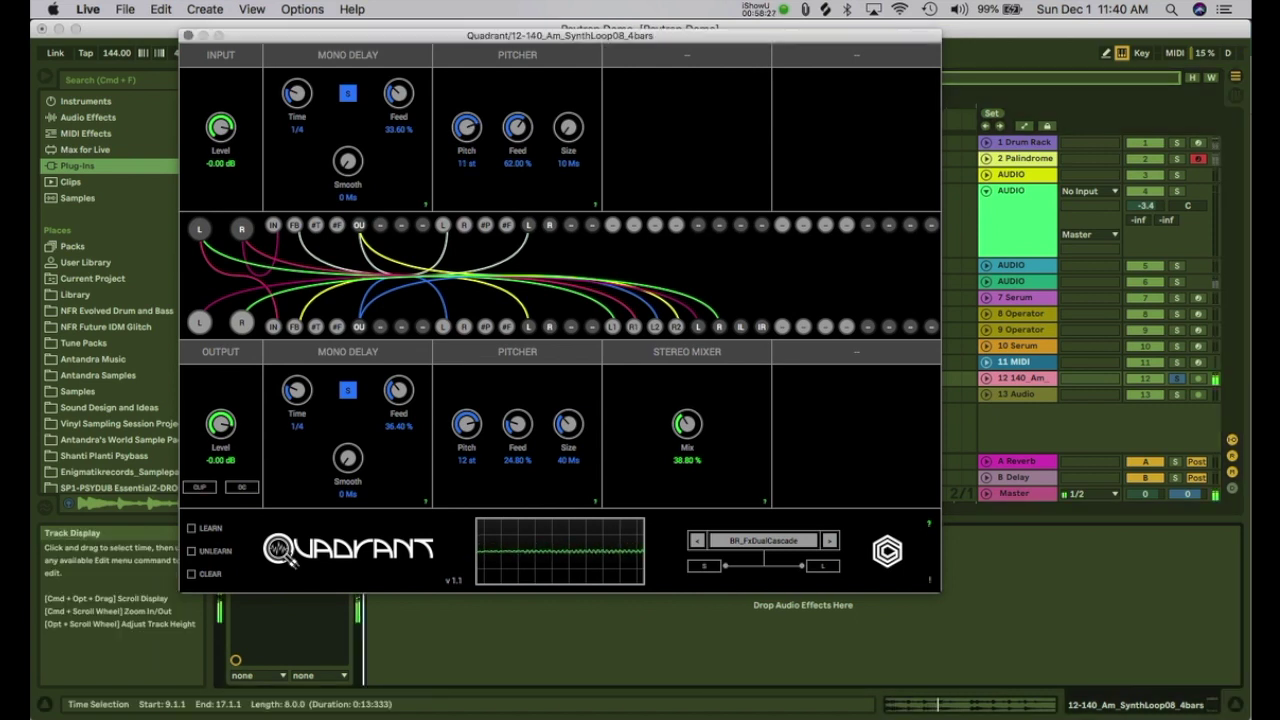
{"action": "double_click", "coordinate": [960, 379]}
{"action": "key", "text": "space"}
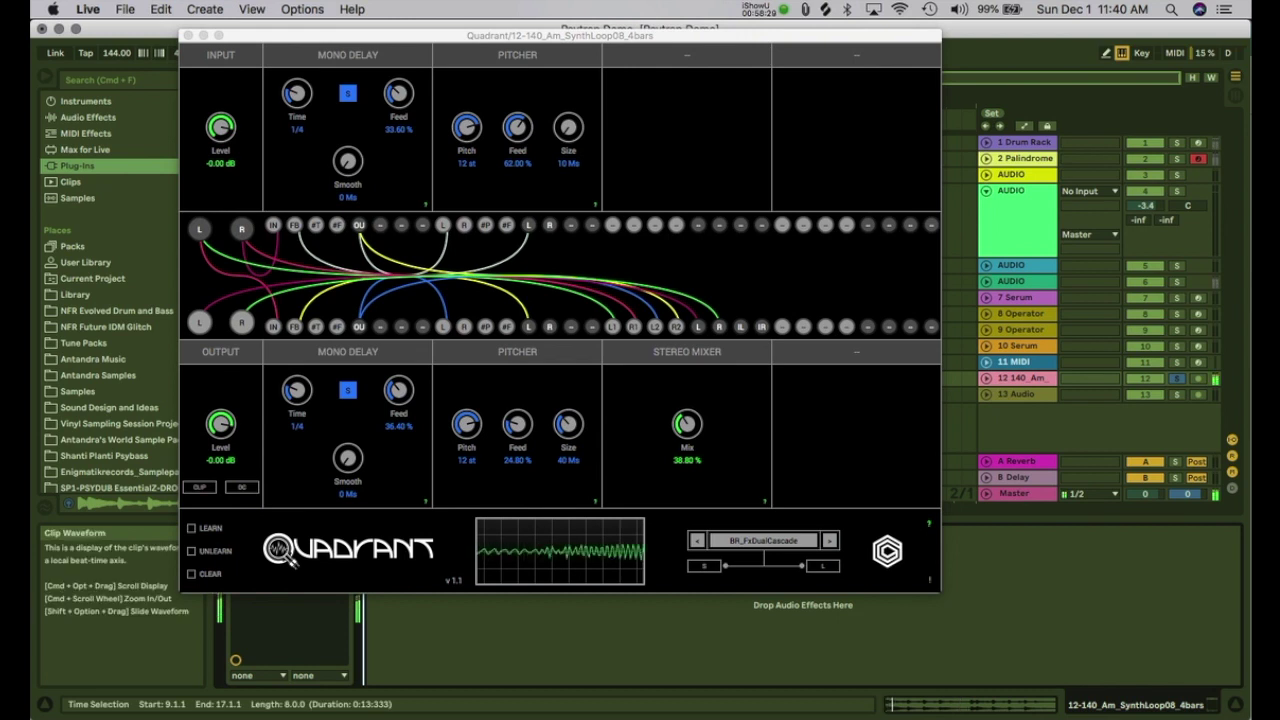
Step: Set Quadrant's upper delay to 1/8d and 55.10% feed, upper pitcher to 30.00% feed and 45 ms, lower delay to 1/16, 62.10% feed and 266 ms smooth
{"action": "left_click_drag", "start_coordinate": [568, 127], "coordinate": [568, 90]}
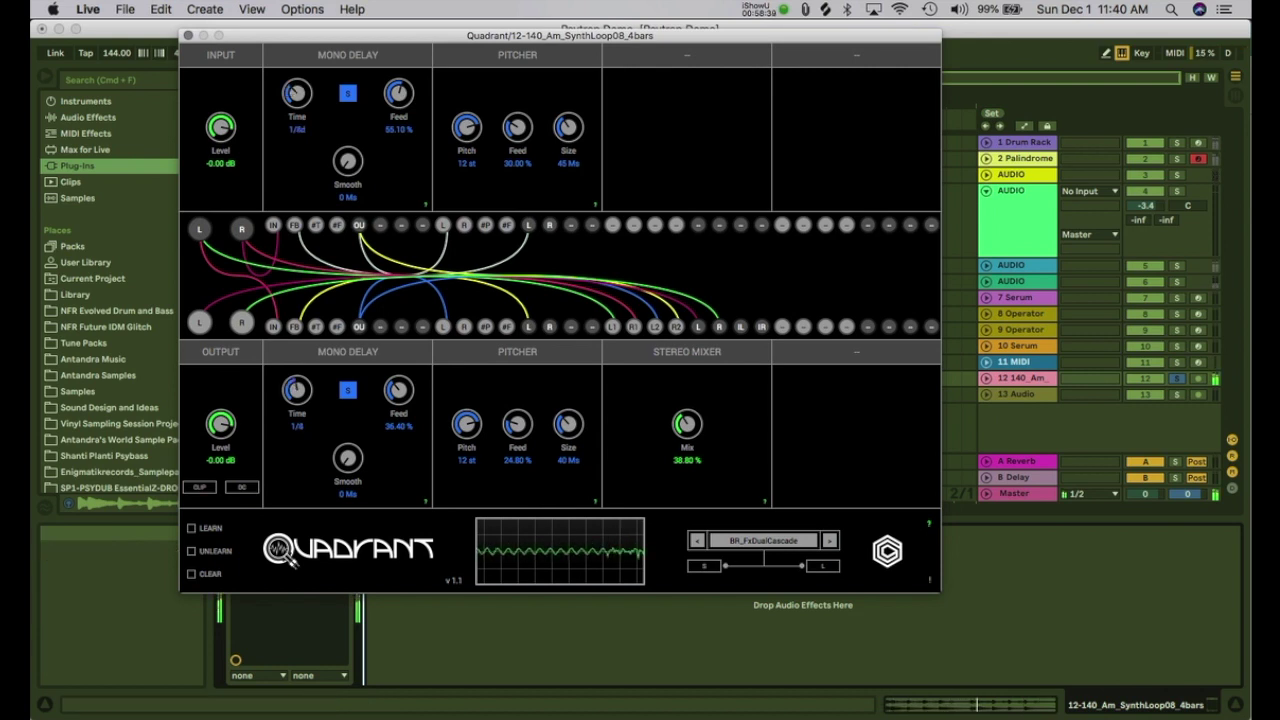
{"action": "left_click_drag", "start_coordinate": [348, 458], "coordinate": [348, 408]}
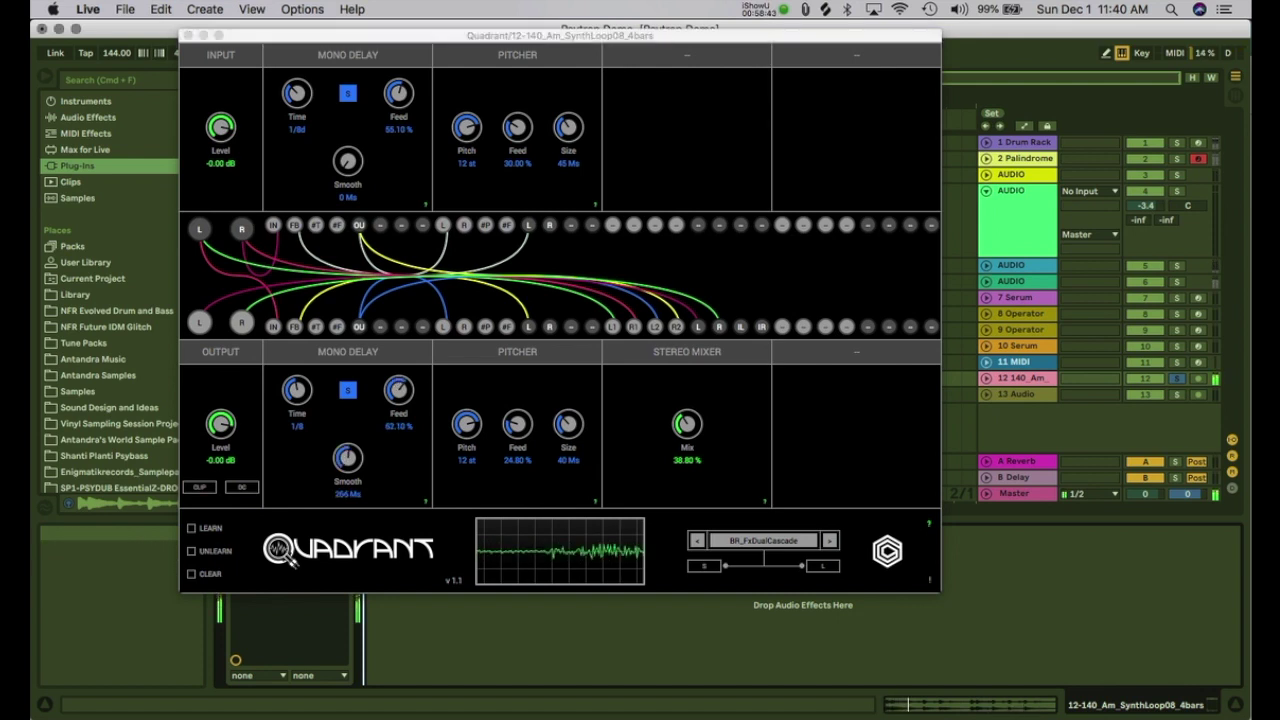
{"action": "left_click_drag", "start_coordinate": [297, 390], "coordinate": [297, 378]}
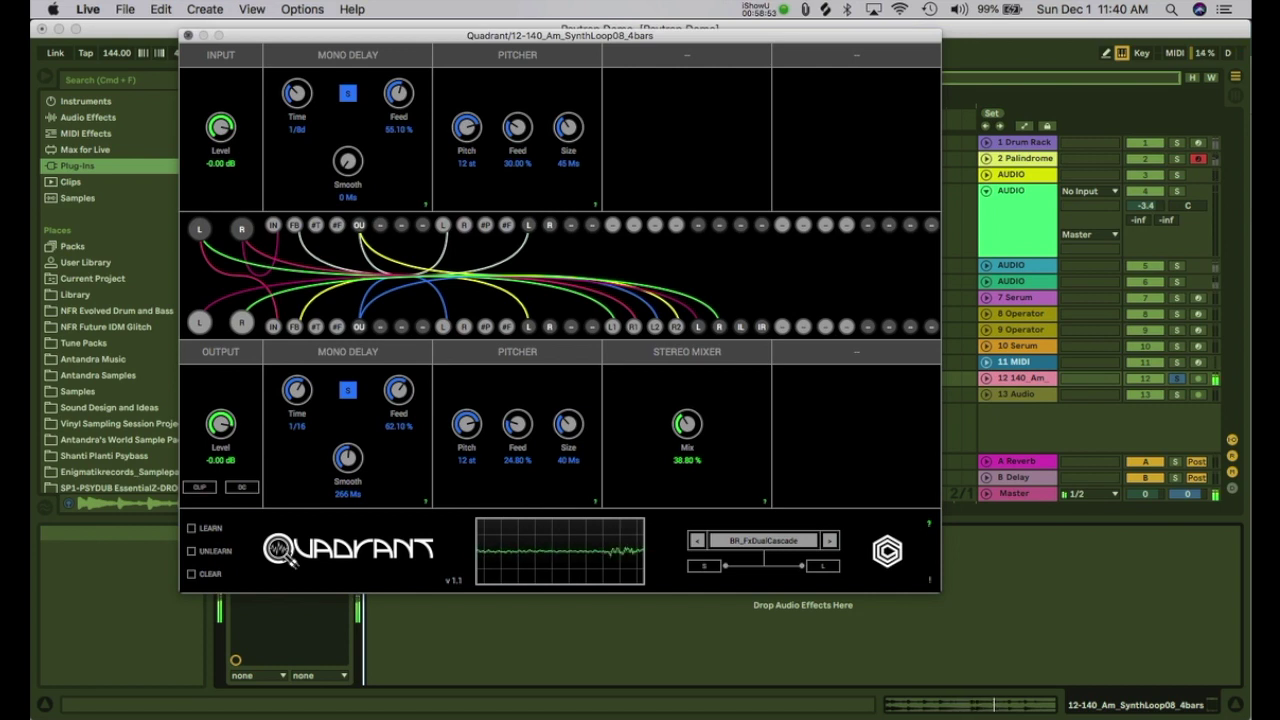
Step: Close the Quadrant window, unsolo the synth loop track and play it within the full mix
{"action": "left_click", "coordinate": [188, 35]}
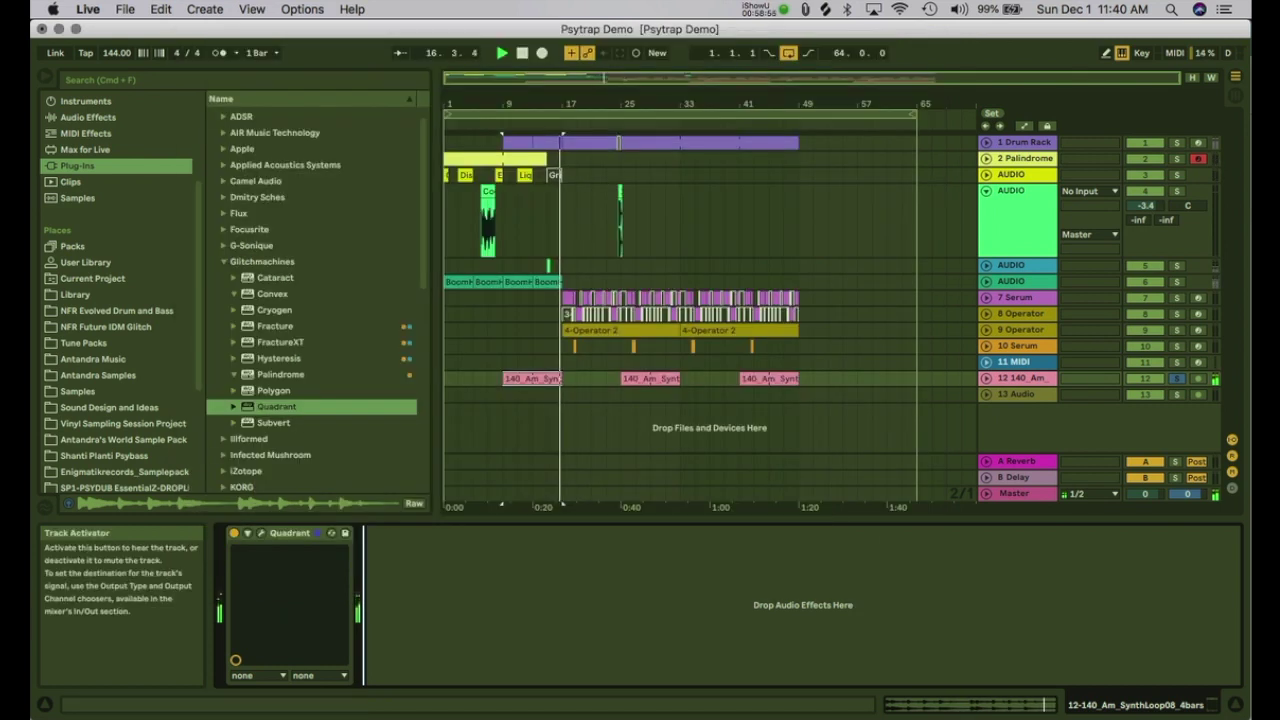
{"action": "left_click", "coordinate": [1177, 379]}
{"action": "key", "text": "space"}
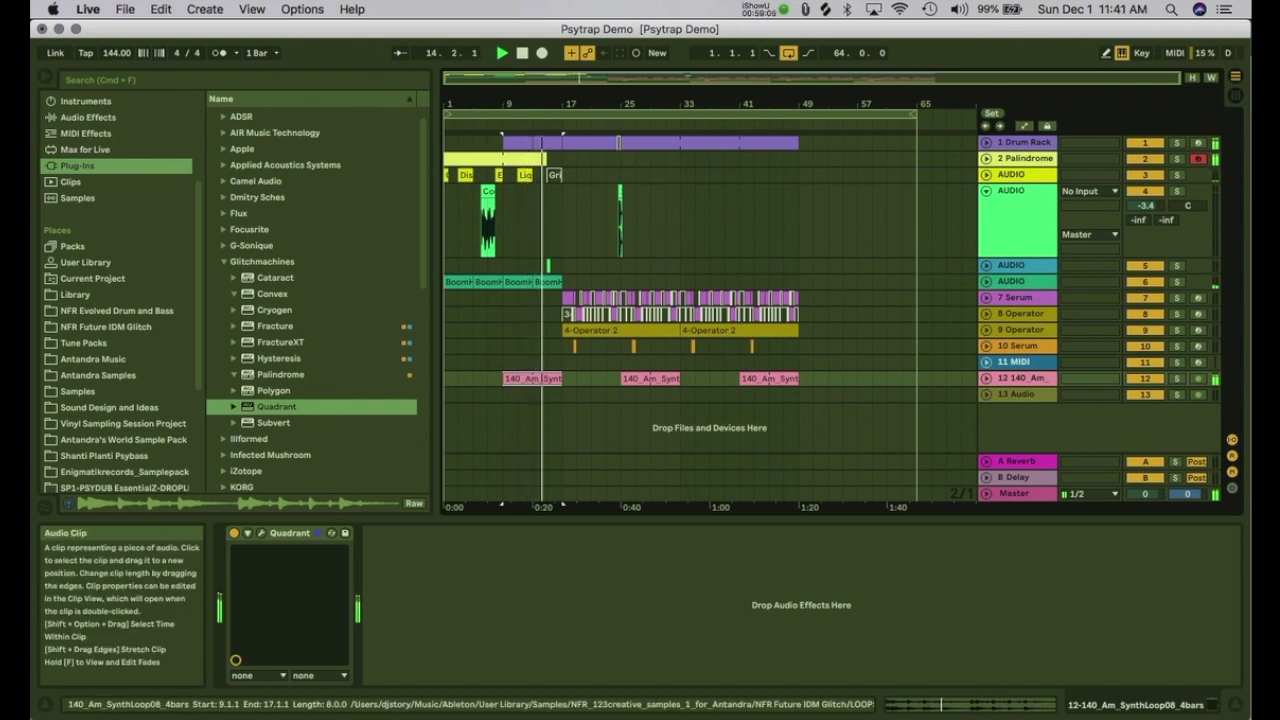
Step: Freeze and flatten the synth loop track to render the Quadrant processing into audio
{"action": "double_click", "coordinate": [532, 379]}
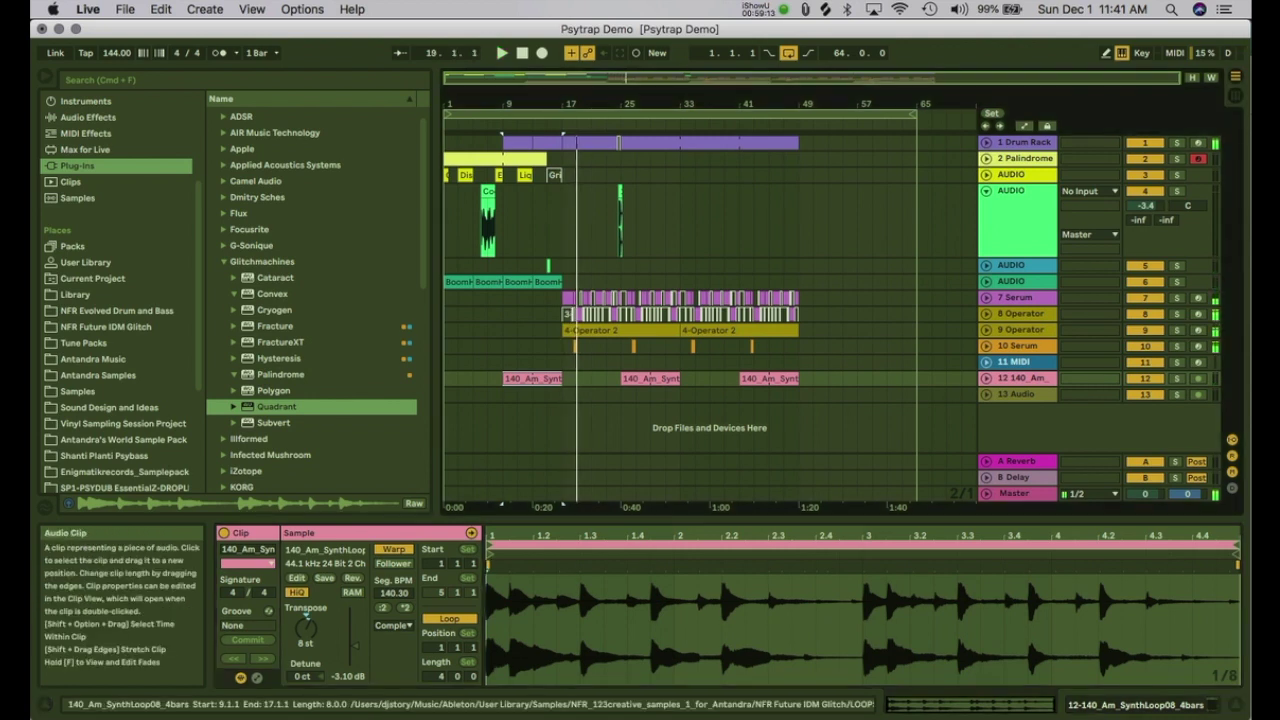
{"action": "right_click", "coordinate": [521, 378]}
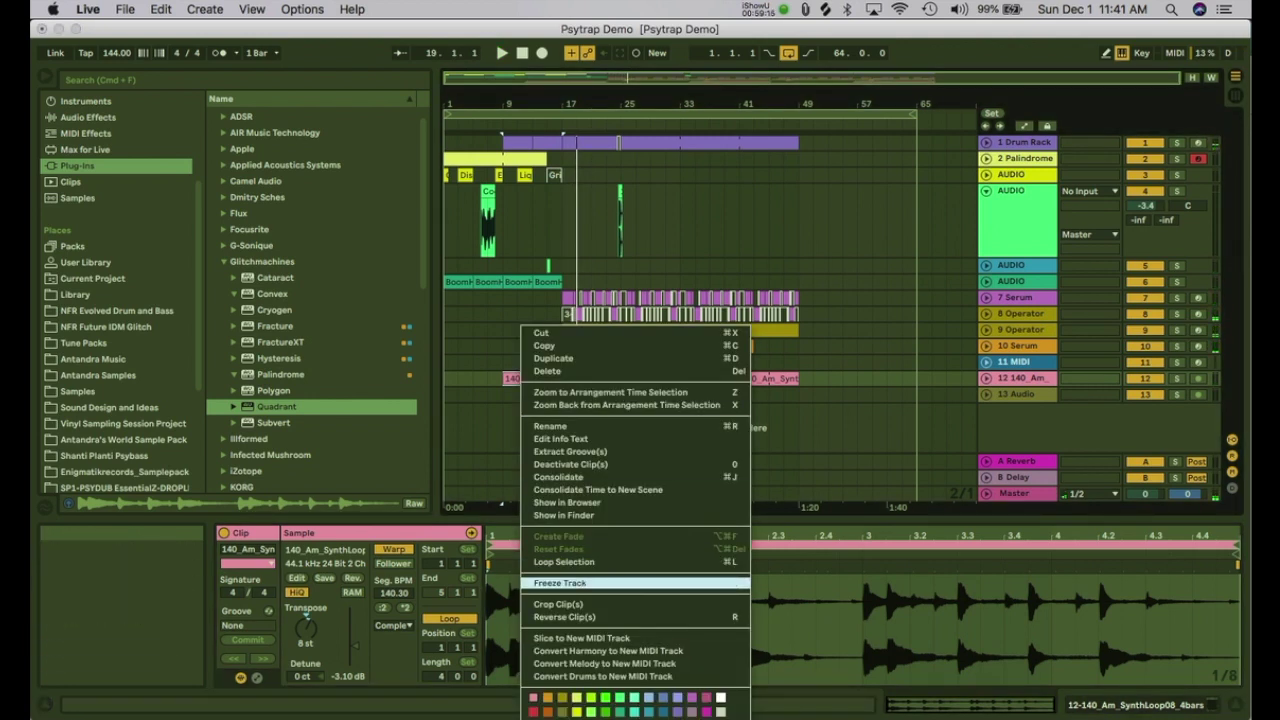
{"action": "left_click", "coordinate": [560, 583]}
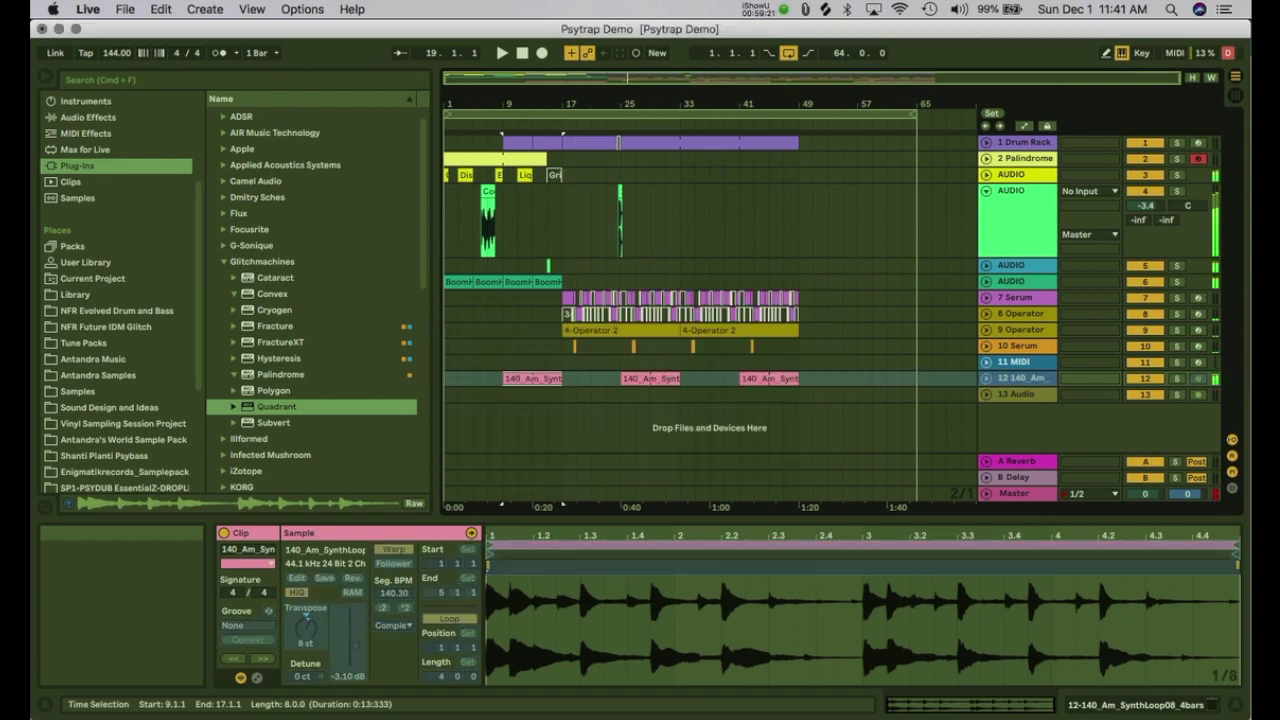
{"action": "right_click", "coordinate": [527, 378]}
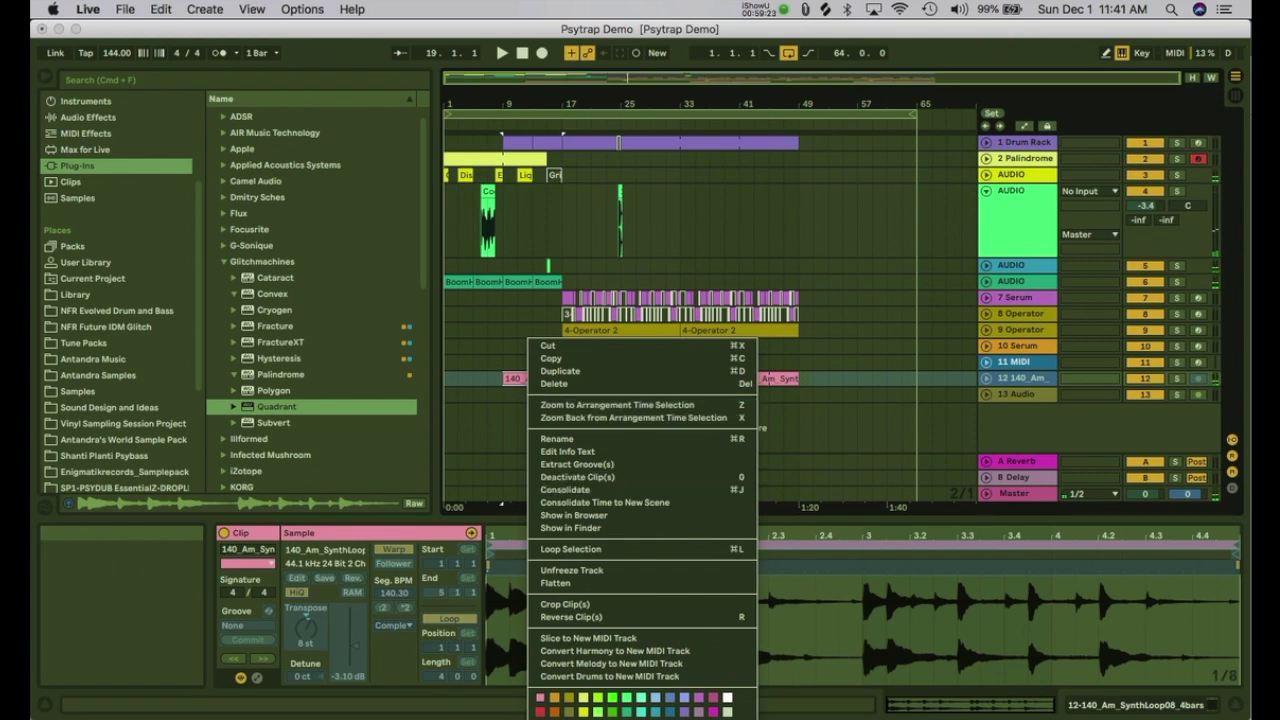
{"action": "left_click", "coordinate": [556, 583]}
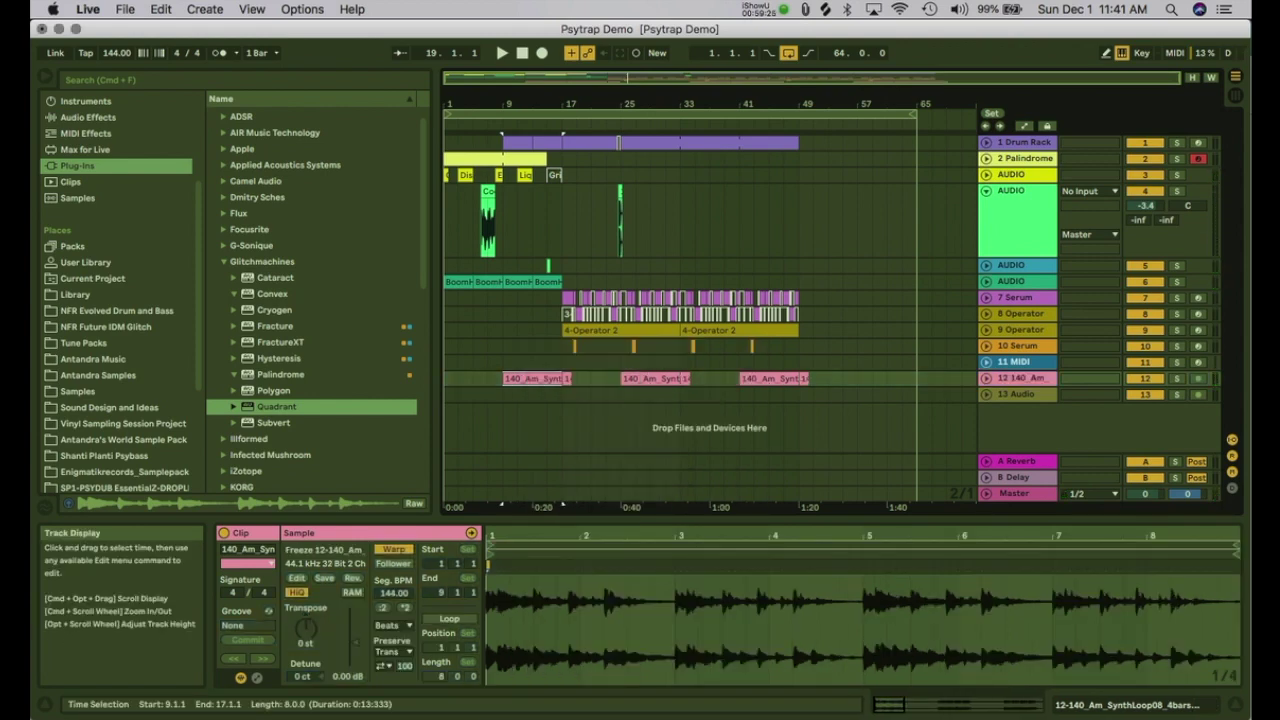
Step: Expand and solo the flattened synth loop track and play it from 9.1.1
{"action": "left_click", "coordinate": [986, 379]}
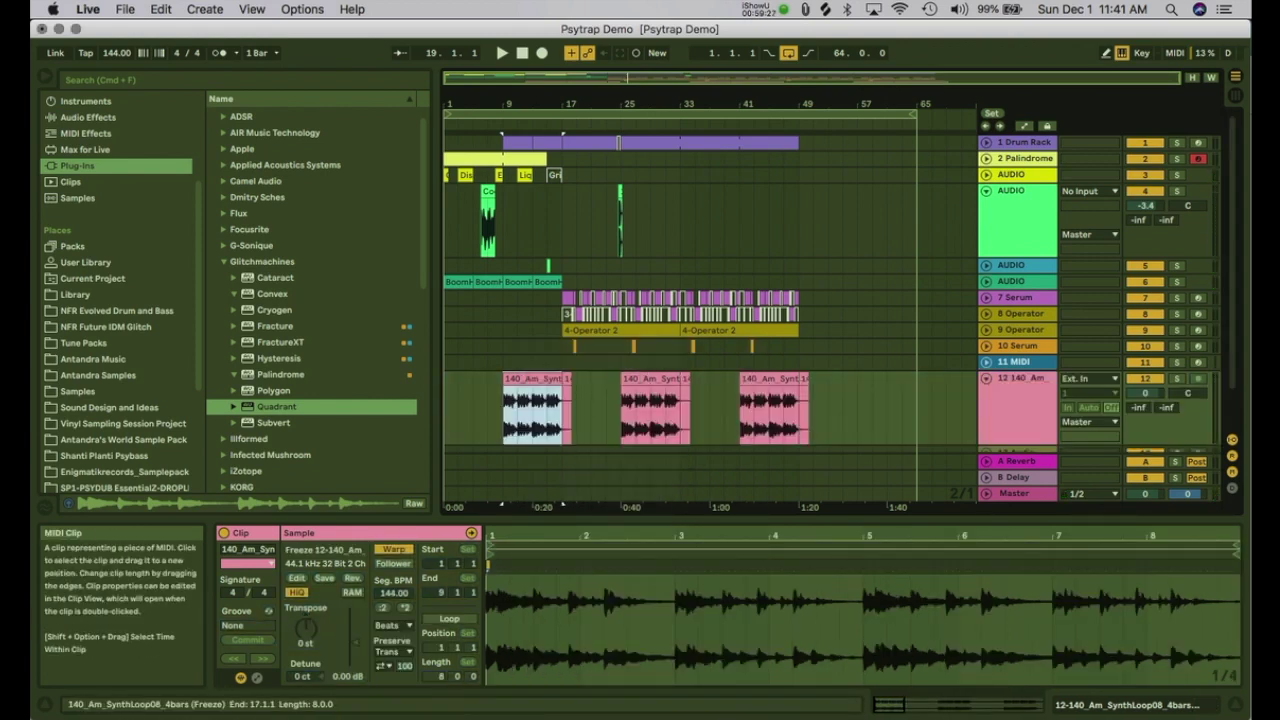
{"action": "left_click_drag", "start_coordinate": [497, 104], "coordinate": [497, 290]}
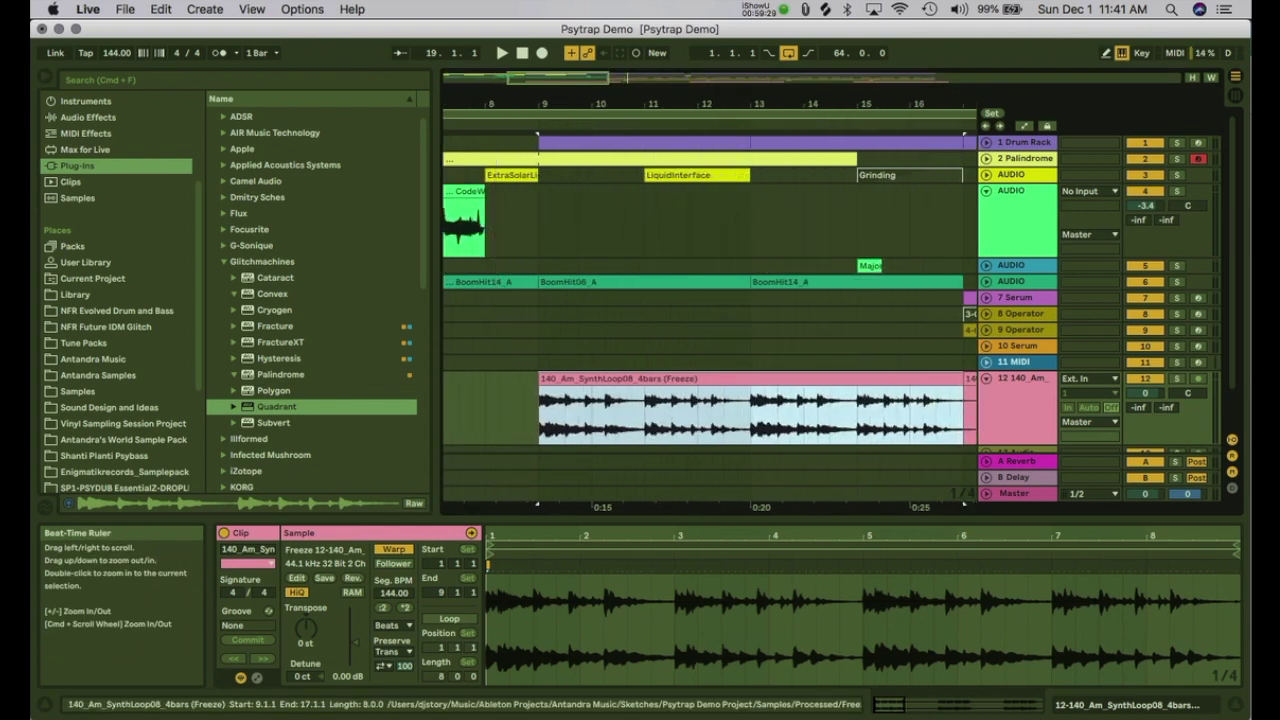
{"action": "left_click", "coordinate": [538, 507]}
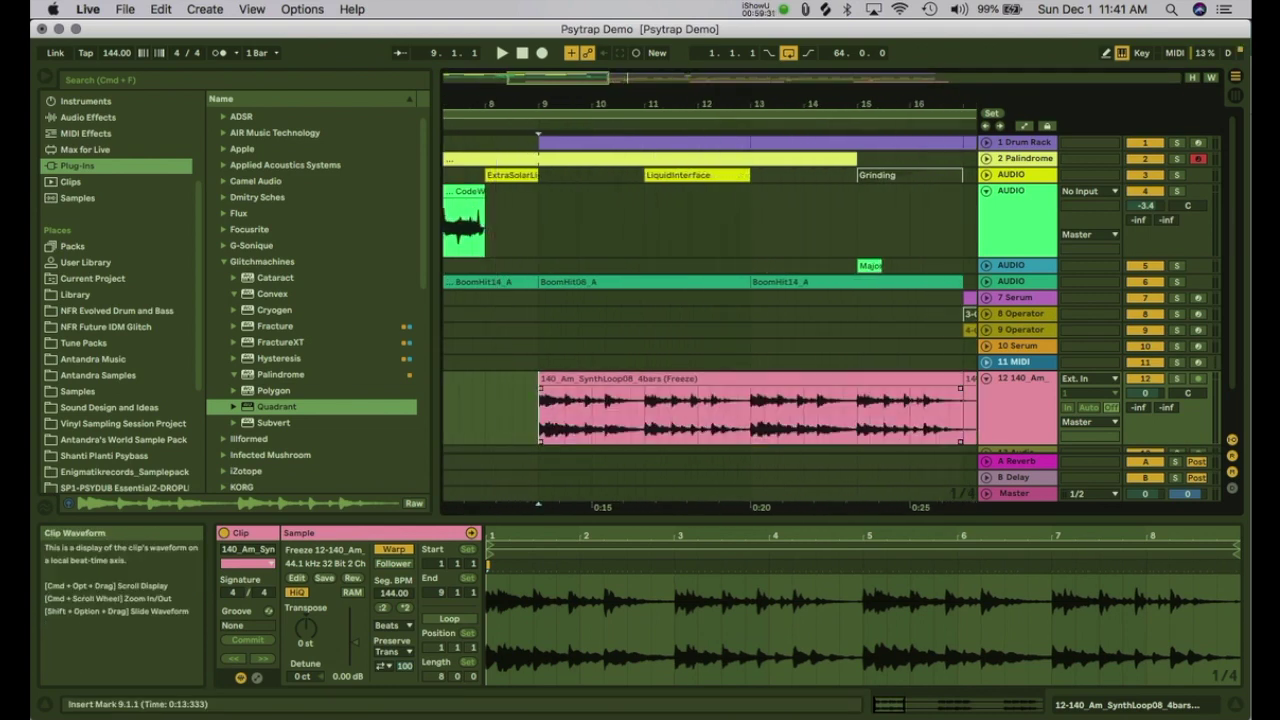
{"action": "key", "text": "plus"}
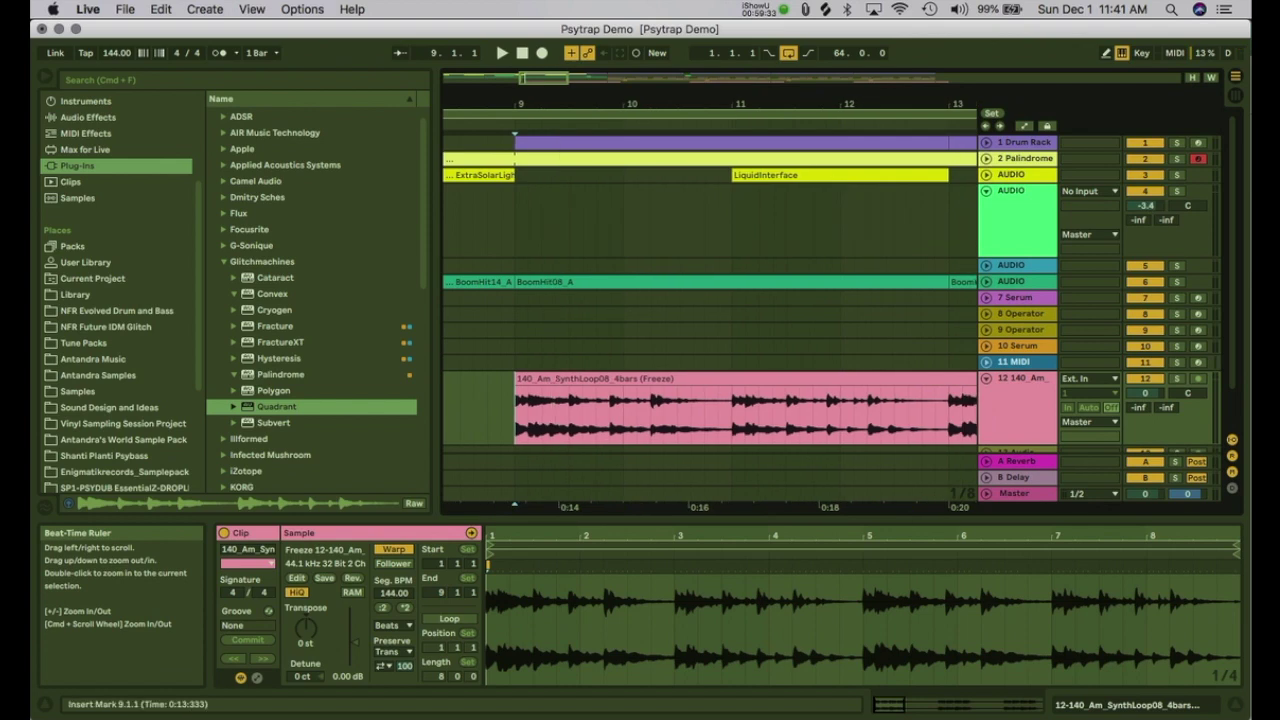
{"action": "left_click", "coordinate": [1176, 378]}
{"action": "key", "text": "space"}
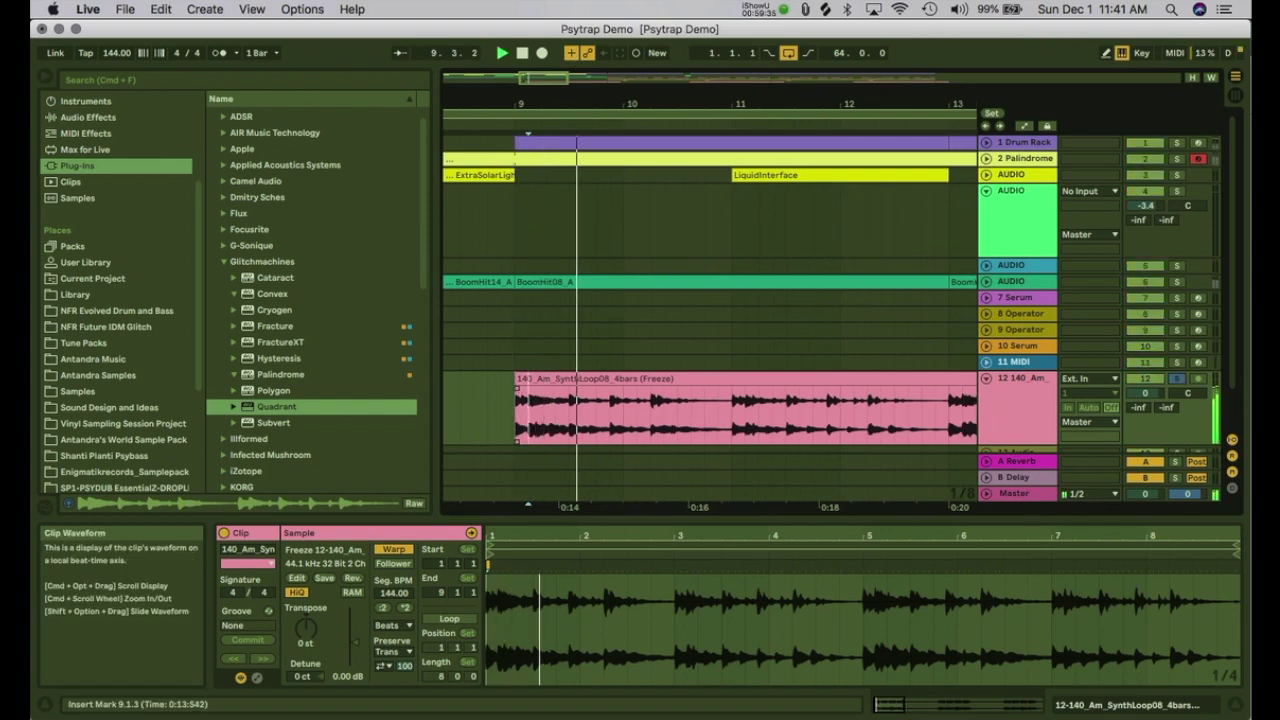
Step: Copy the 10.2.1–10.2.3 slice of the synth loop and paste it four times in a row from 10.3.1 to 11.1.1
{"action": "left_click", "coordinate": [583, 408]}
{"action": "mouse_move", "coordinate": [664, 408]}
{"action": "left_mouse_down"}
{"action": "mouse_move", "coordinate": [677, 408]}
{"action": "mouse_move", "coordinate": [652, 408]}
{"action": "left_mouse_up"}
{"action": "key", "text": "space"}
{"action": "key", "text": "super+c"}
{"action": "left_click", "coordinate": [677, 408]}
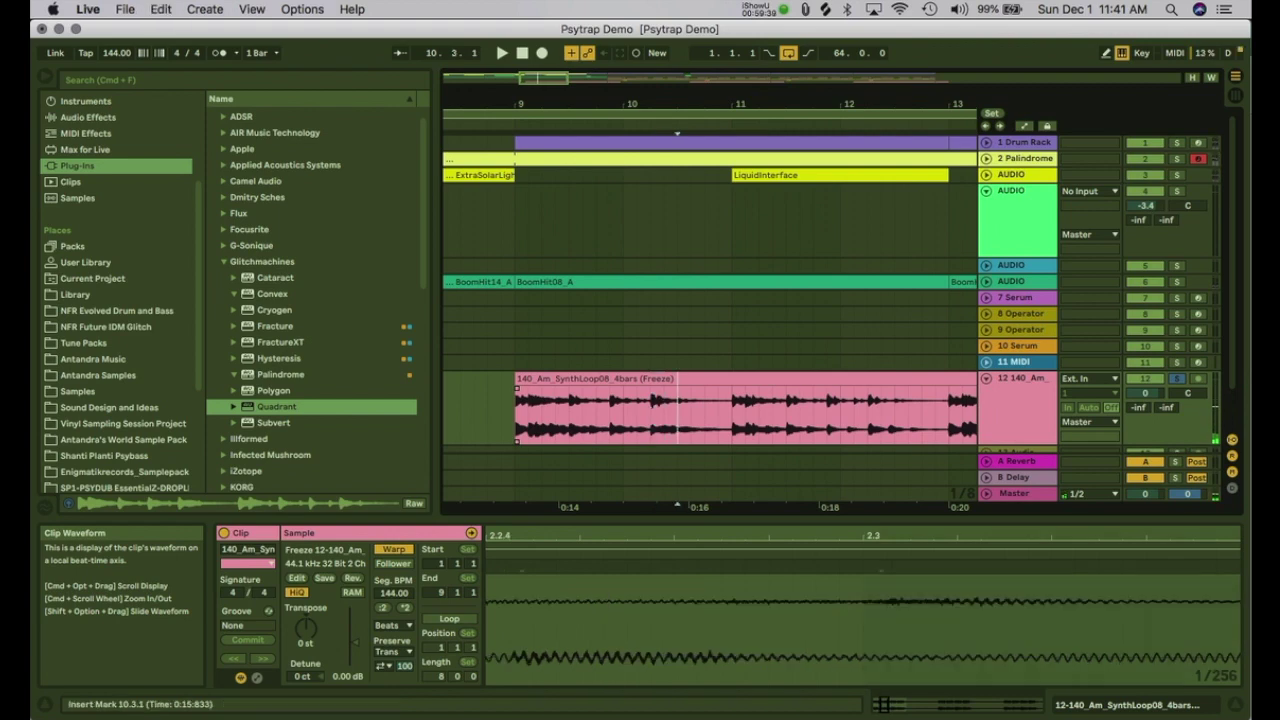
{"action": "key", "text": "super+v"}
{"action": "key", "text": "super+v"}
{"action": "key", "text": "super+v"}
{"action": "key", "text": "super+v"}
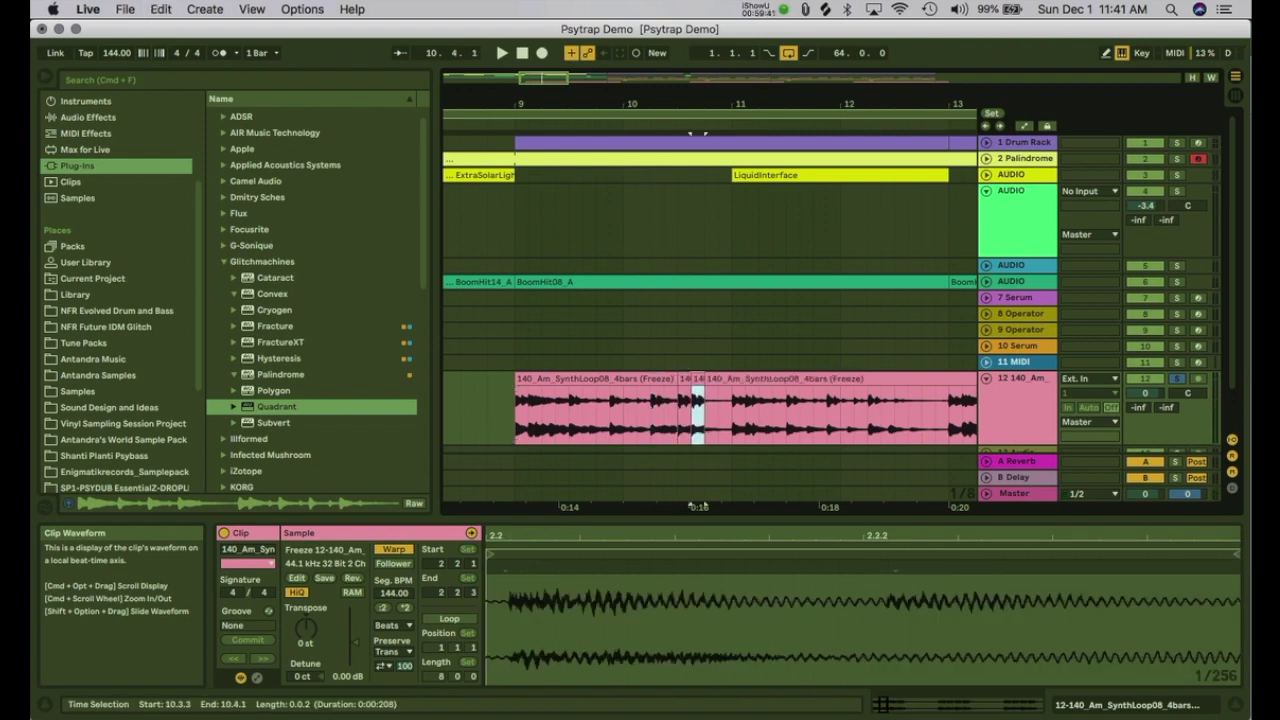
Step: Consolidate the repeated synth loop slices between 10.3.1 and 11.1.1 into one clip
{"action": "left_click", "coordinate": [684, 379]}
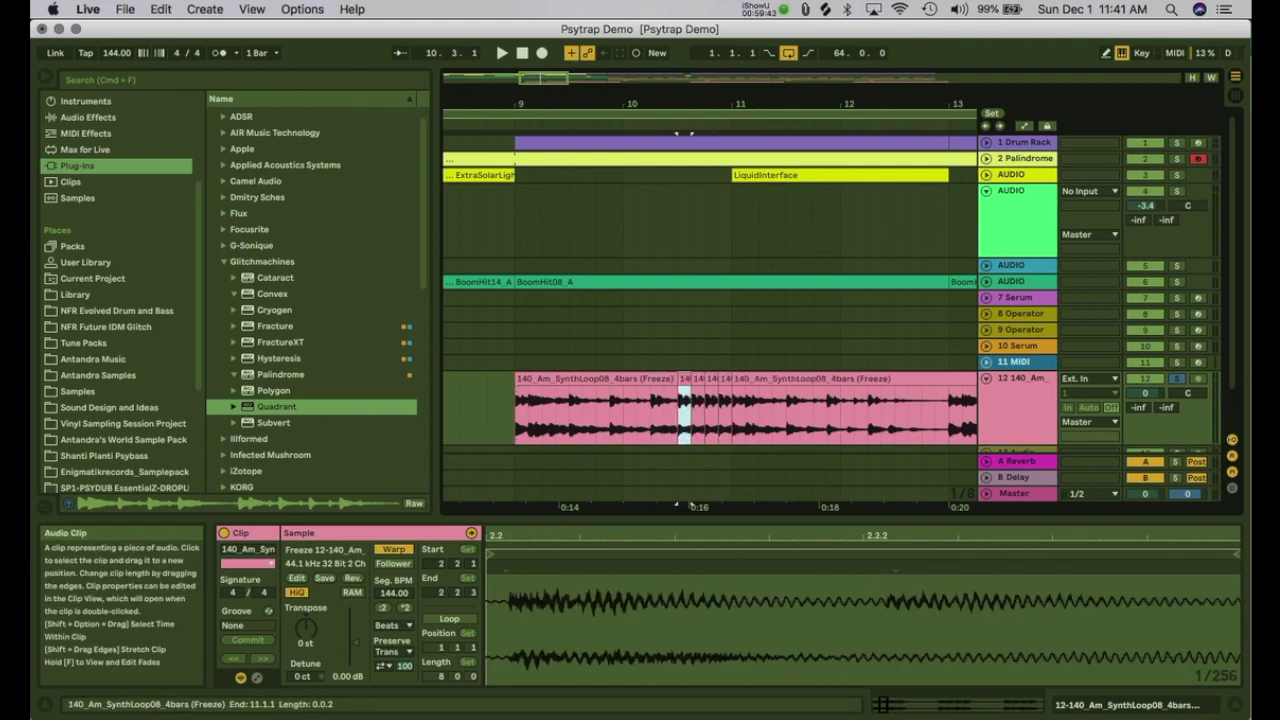
{"action": "left_click", "coordinate": [725, 379], "text": "shift"}
{"action": "key", "text": "super+j"}
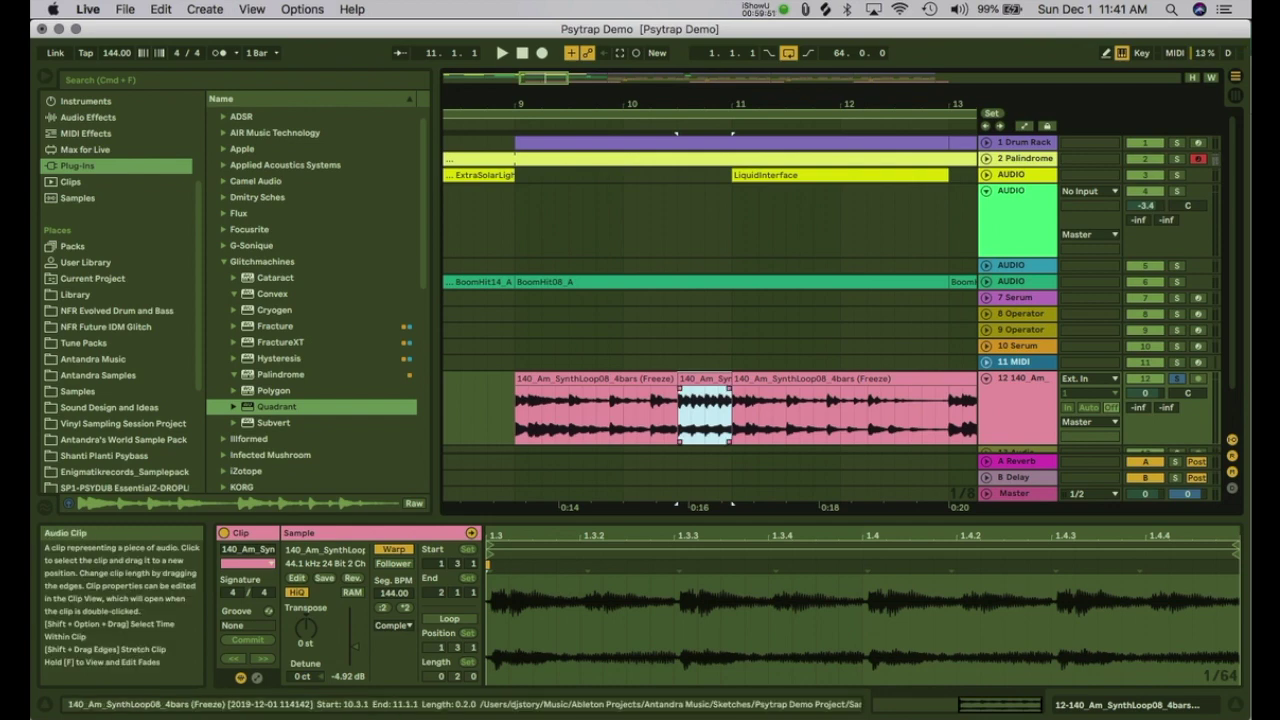
Step: Fade in the consolidated clip across nearly its whole length and play the loop from 9.1.1 to check it
{"action": "left_click", "coordinate": [680, 388]}
{"action": "left_click_drag", "start_coordinate": [680, 388], "coordinate": [726, 388]}
{"action": "left_click", "coordinate": [712, 379]}
{"action": "key", "text": "space"}
{"action": "left_click", "coordinate": [652, 379]}
{"action": "key", "text": "space"}
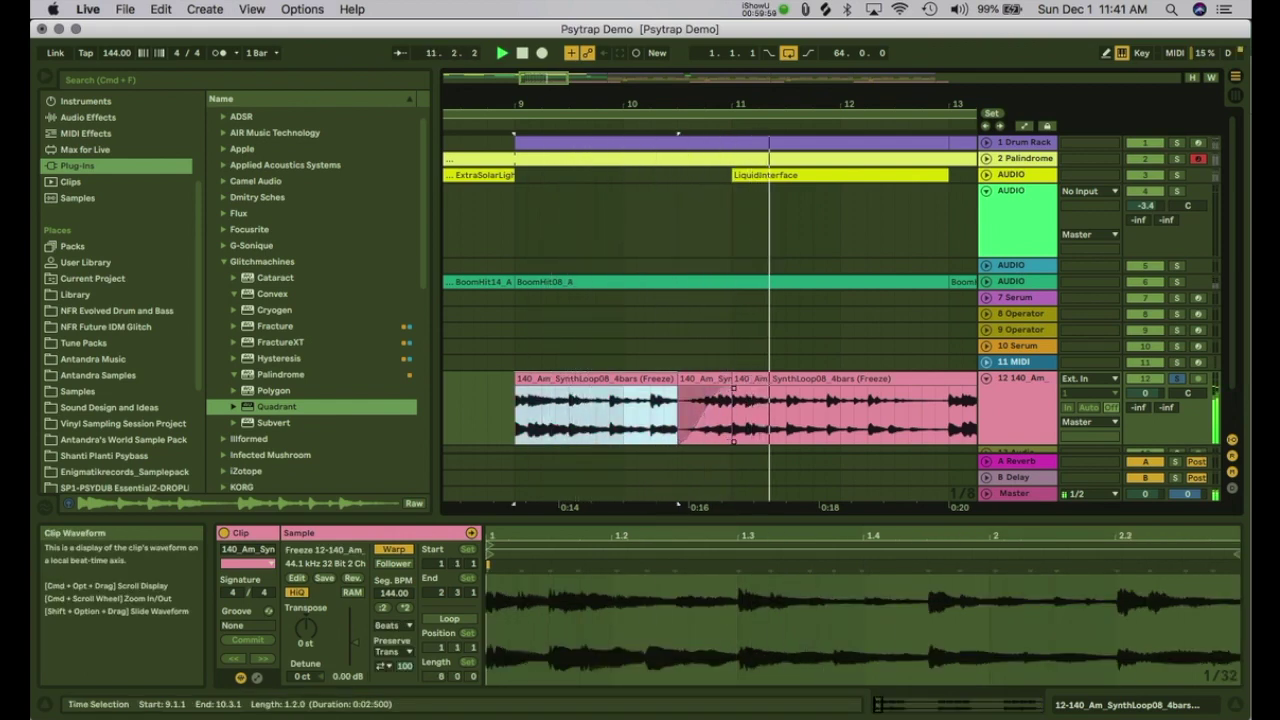
Step: Repeat the 12.3.1–12.4.1 slice of the synth loop at 12.4.1 and play the result from 11.1.1
{"action": "scroll", "coordinate": [684, 404], "scroll_direction": "right", "scroll_amount": 5}
{"action": "scroll", "coordinate": [684, 404], "scroll_direction": "down", "scroll_amount": 1}
{"action": "left_click", "coordinate": [683, 402]}
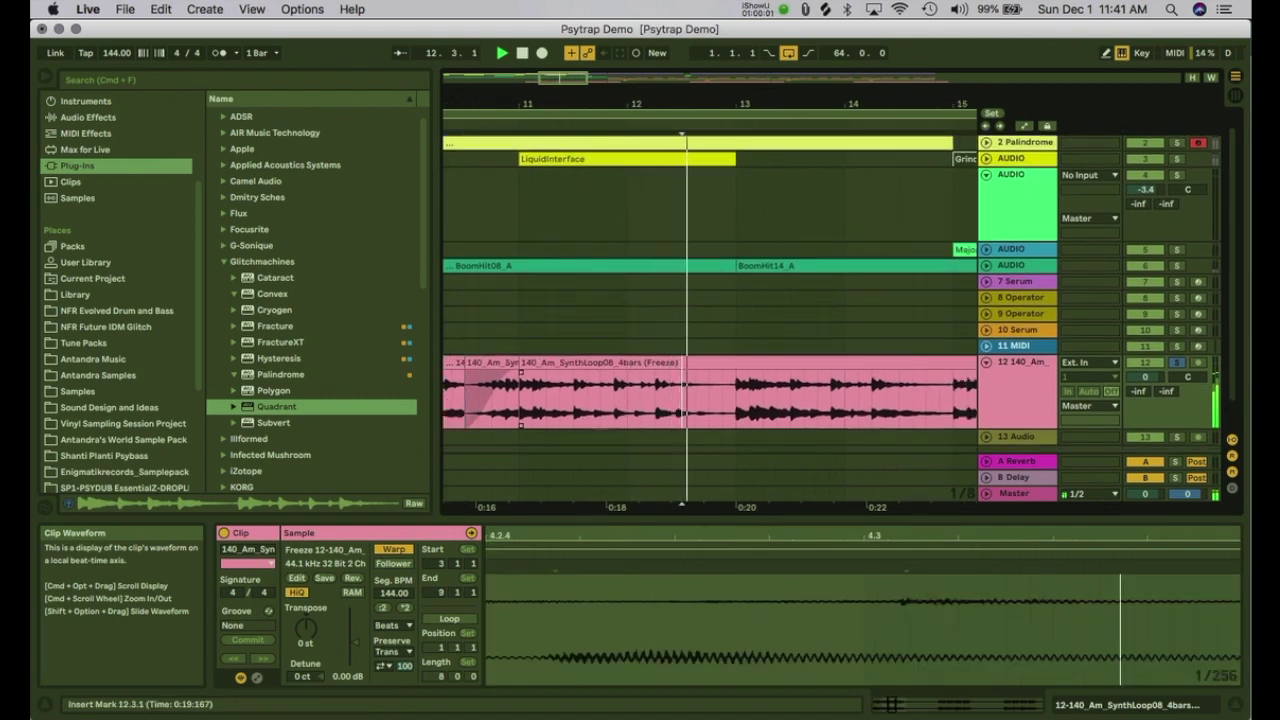
{"action": "left_click_drag", "start_coordinate": [683, 402], "coordinate": [709, 404]}
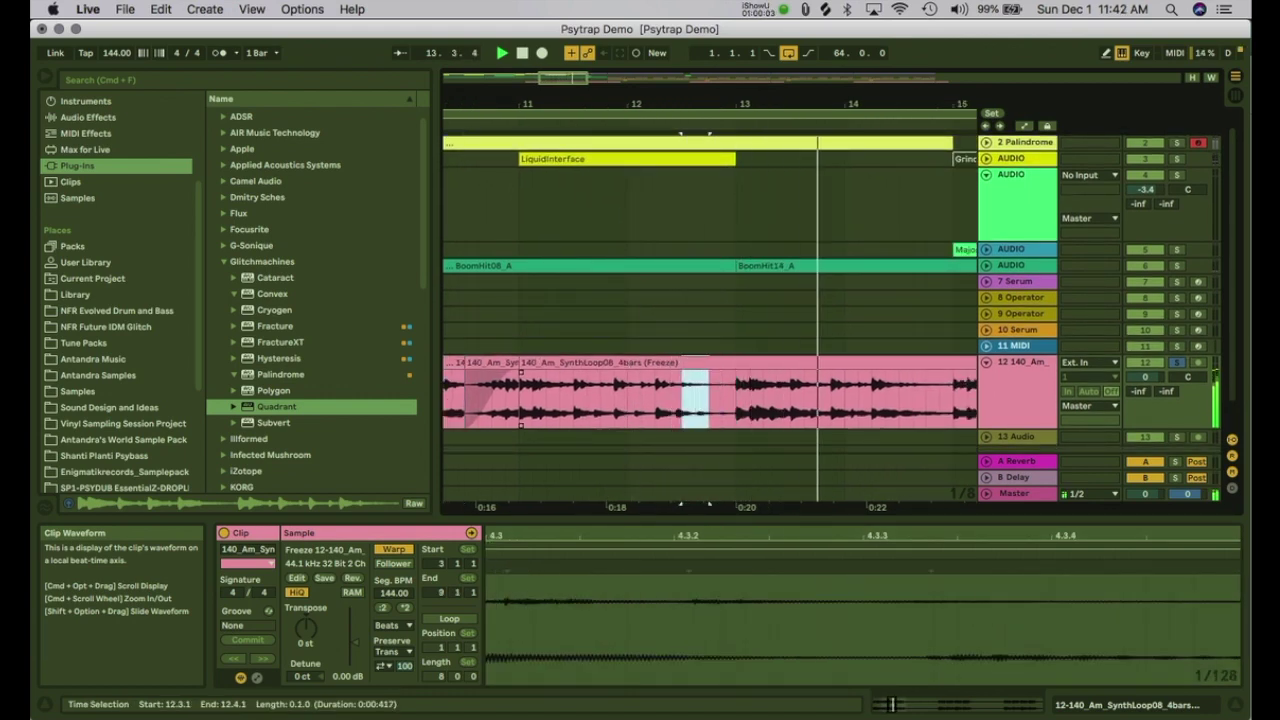
{"action": "key", "text": "super+space"}
{"action": "key", "text": "Escape"}
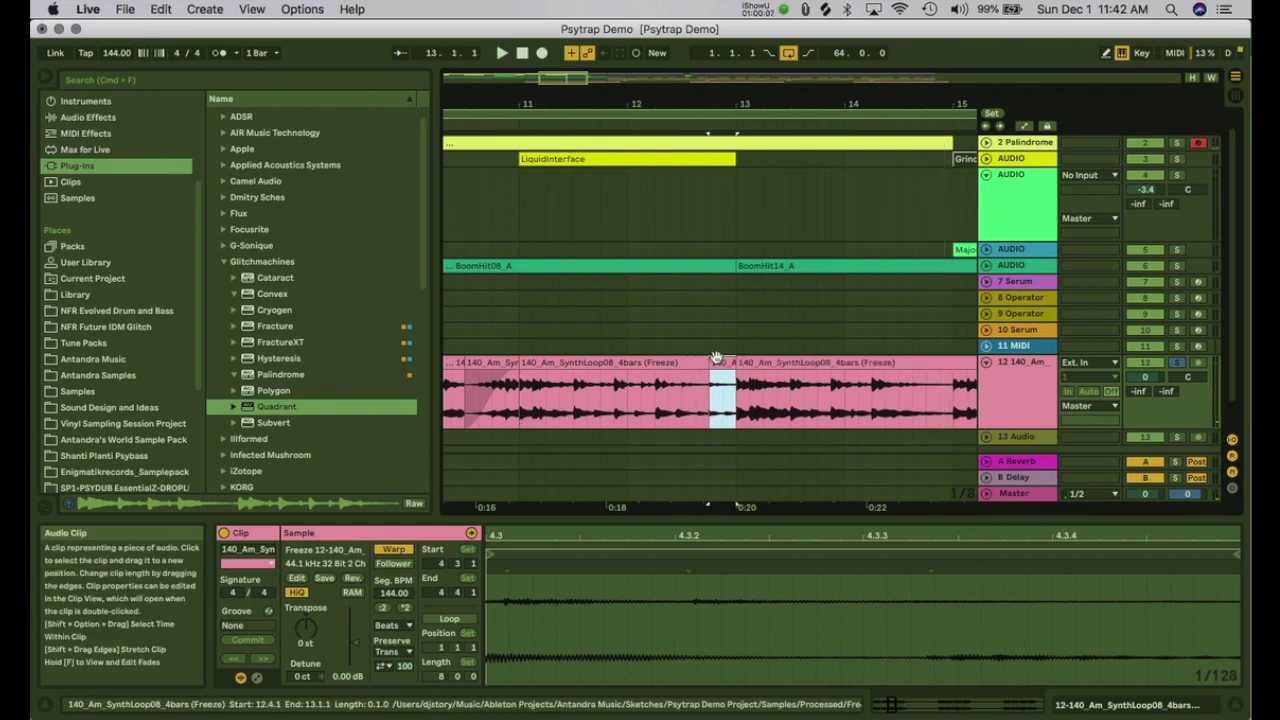
{"action": "left_click", "coordinate": [722, 362]}
{"action": "left_click", "coordinate": [686, 363]}
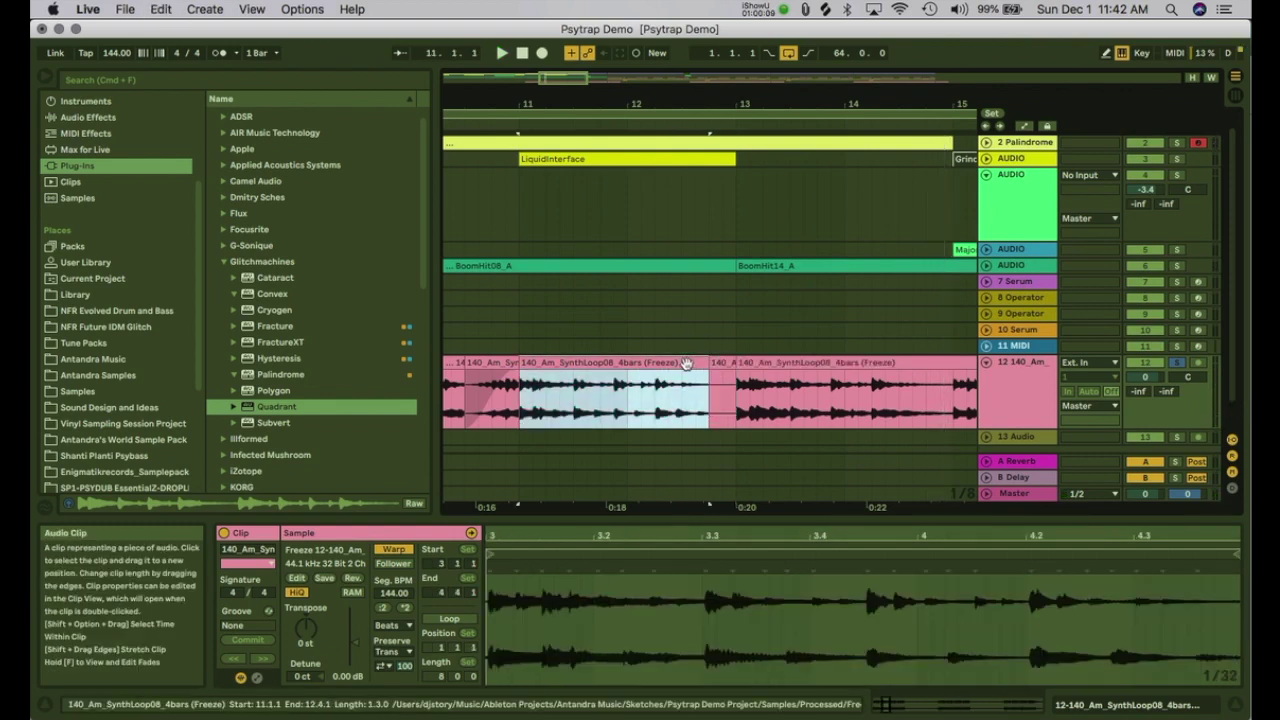
{"action": "key", "text": "space"}
Step: Copy the 14.2.1–14.3.1 slice of the synth loop to 14.4.1, reversed, and play it from there
{"action": "left_click", "coordinate": [686, 393]}
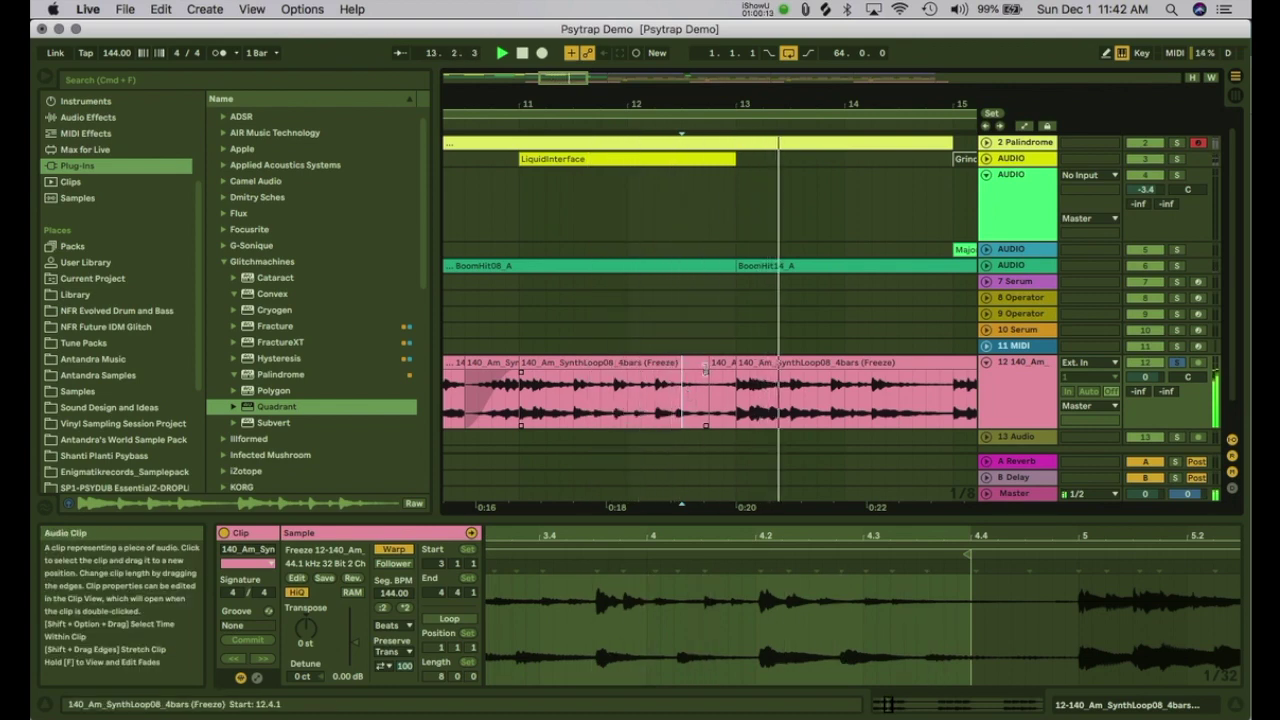
{"action": "left_click", "coordinate": [690, 363]}
{"action": "scroll", "coordinate": [790, 404], "scroll_direction": "right", "scroll_amount": 2}
{"action": "left_click_drag", "start_coordinate": [784, 406], "coordinate": [813, 403]}
{"action": "key", "text": "super+c"}
{"action": "left_click", "coordinate": [836, 403]}
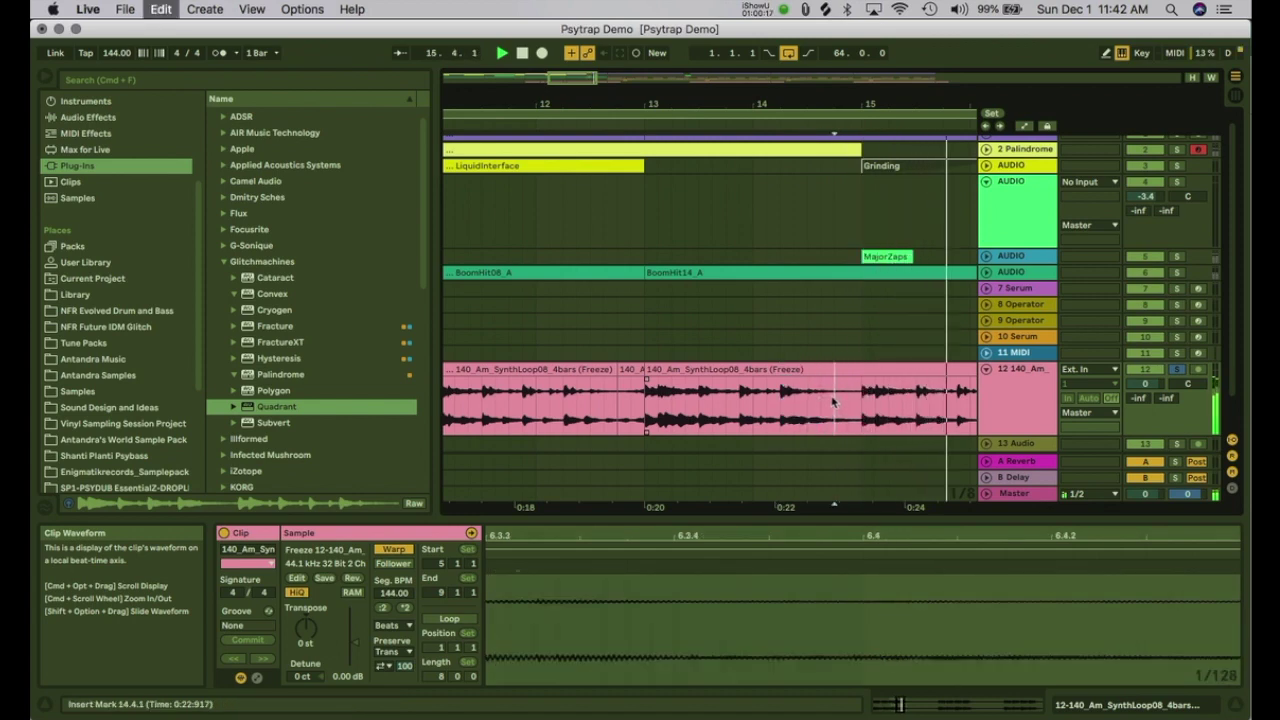
{"action": "key", "text": "super+v"}
{"action": "key", "text": "space"}
{"action": "key", "text": "space"}
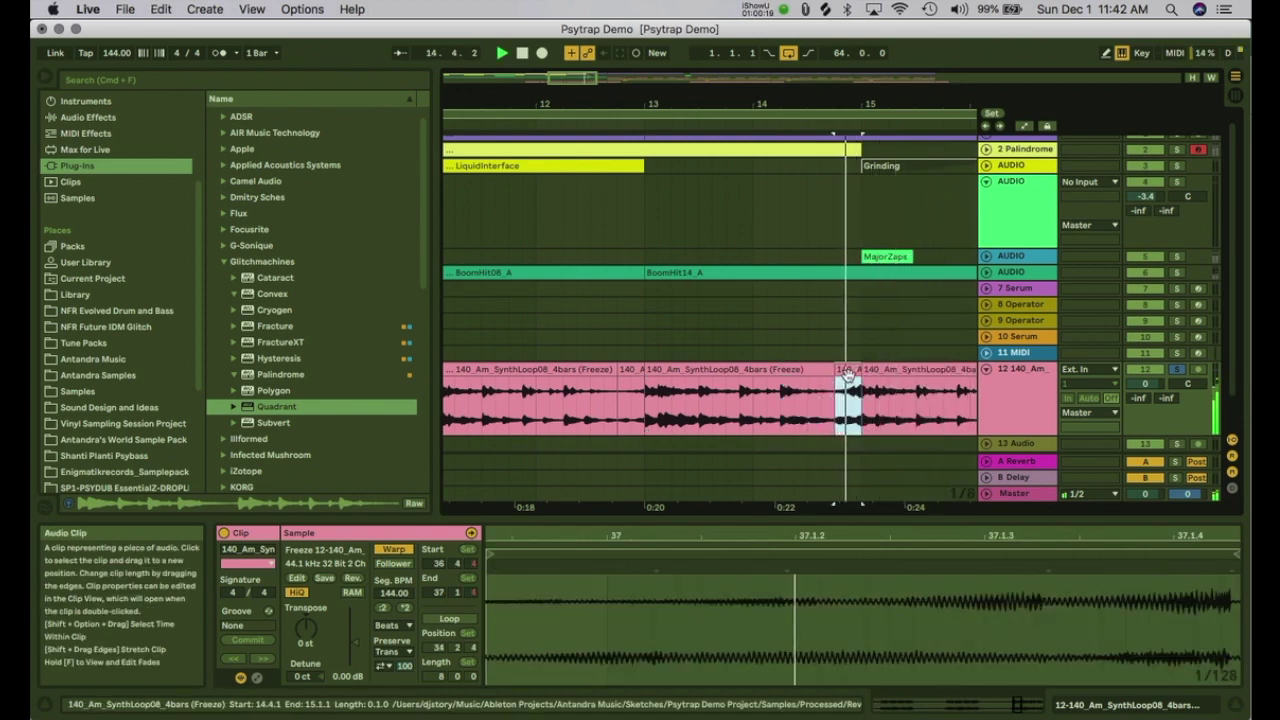
{"action": "key", "text": "space"}
{"action": "key", "text": "space"}
Step: Paste a reversed copy of the 16.2.1–16.2.3 slice at 16.1.3 in the synth loop and play from 15.1.1
{"action": "scroll", "coordinate": [851, 407], "scroll_direction": "right", "scroll_amount": 6}
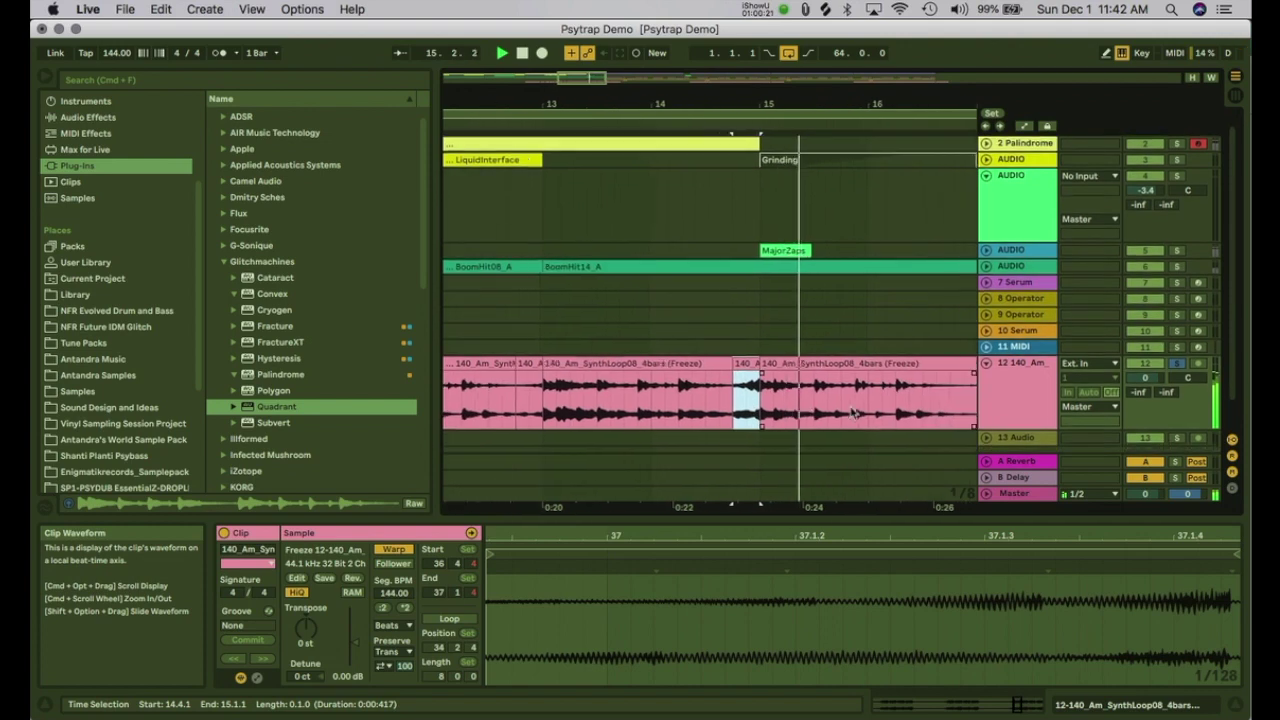
{"action": "scroll", "coordinate": [760, 400], "scroll_direction": "down", "scroll_amount": 1}
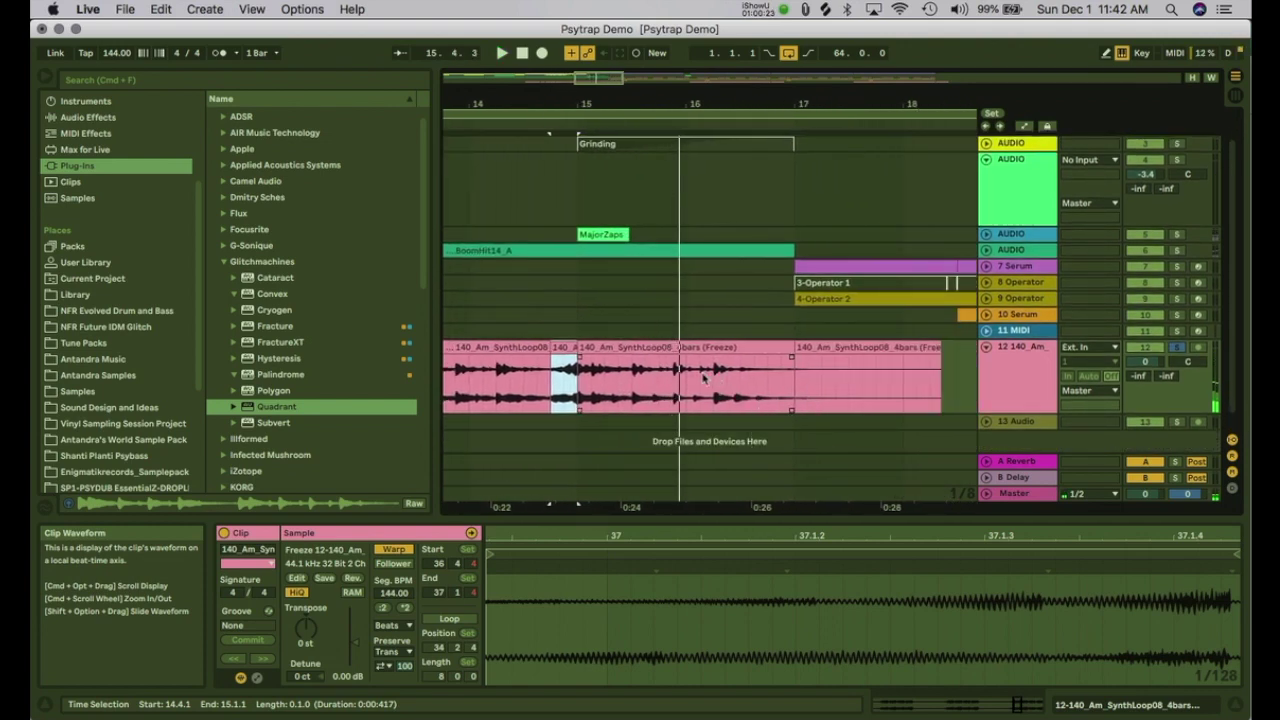
{"action": "left_click_drag", "start_coordinate": [714, 376], "coordinate": [728, 376]}
{"action": "left_click", "coordinate": [702, 380]}
{"action": "key", "text": "super+v"}
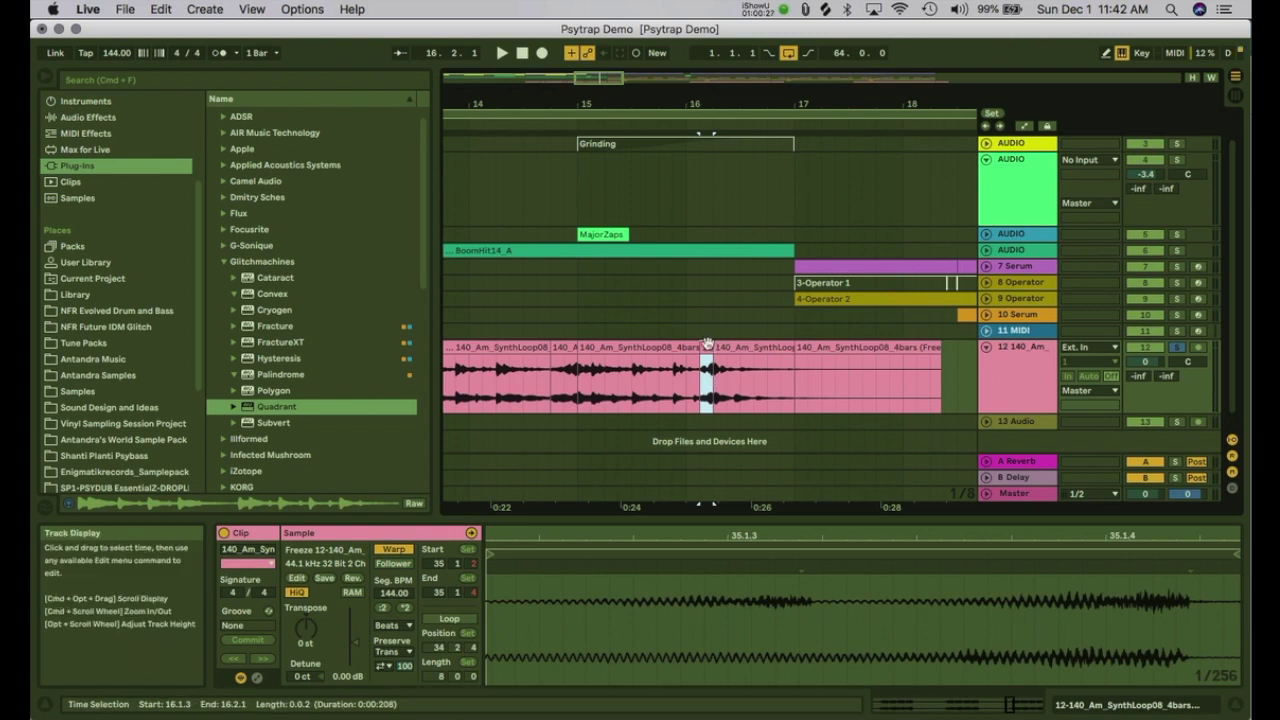
{"action": "left_click", "coordinate": [706, 347]}
{"action": "left_click", "coordinate": [622, 347]}
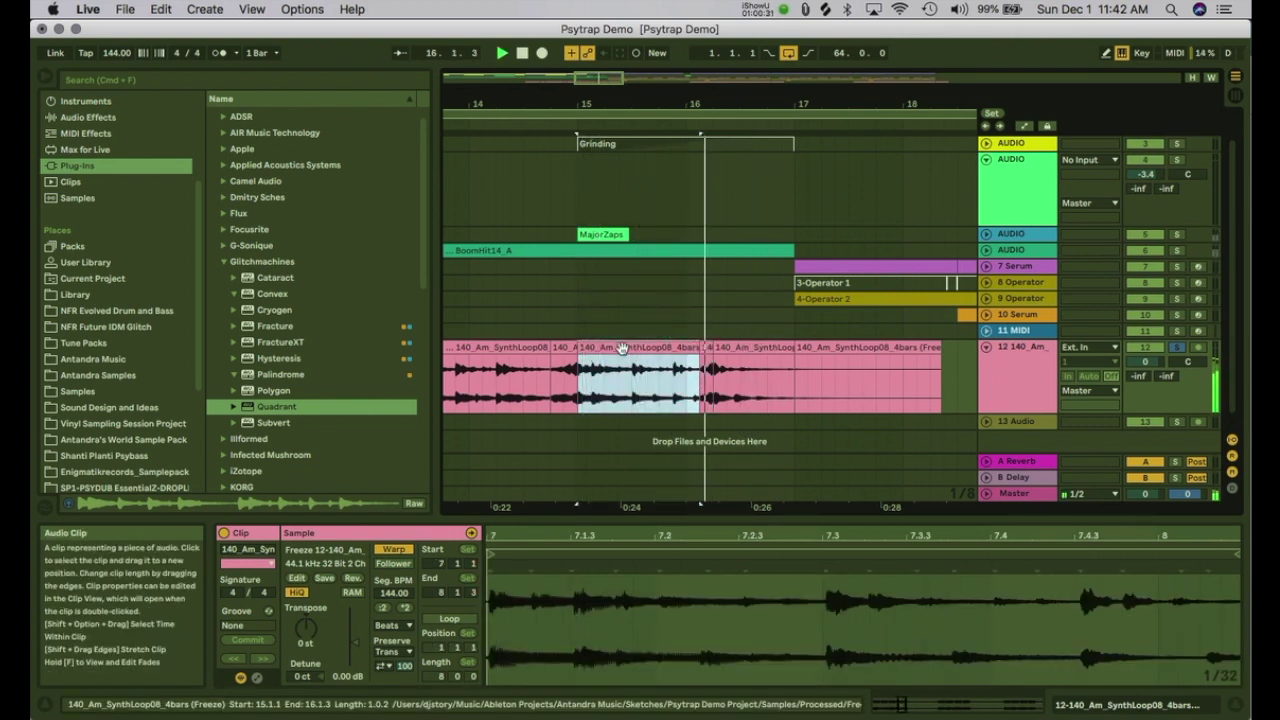
Step: Place a reversed copy of the 15.4.3–16.1.1 slice at 15.4.1 in the synth loop and play the edit
{"action": "left_click_drag", "start_coordinate": [672, 377], "coordinate": [658, 372]}
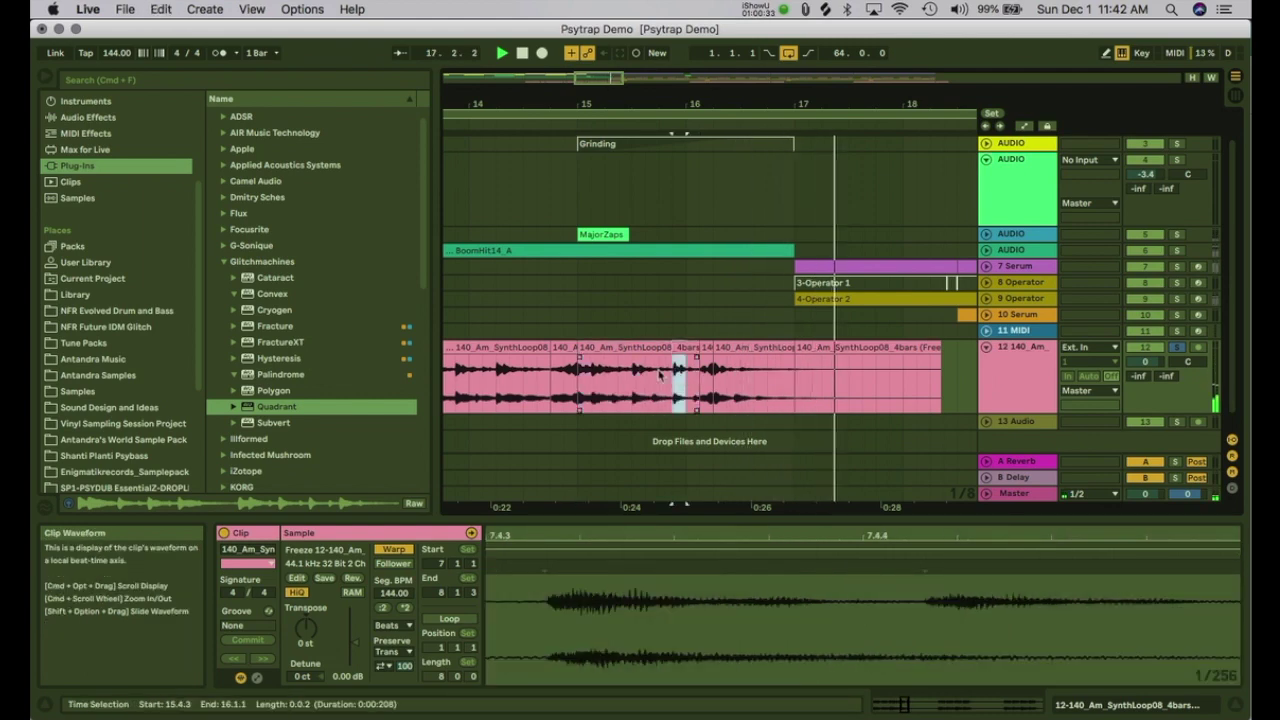
{"action": "key", "text": "space"}
{"action": "key", "text": "space"}
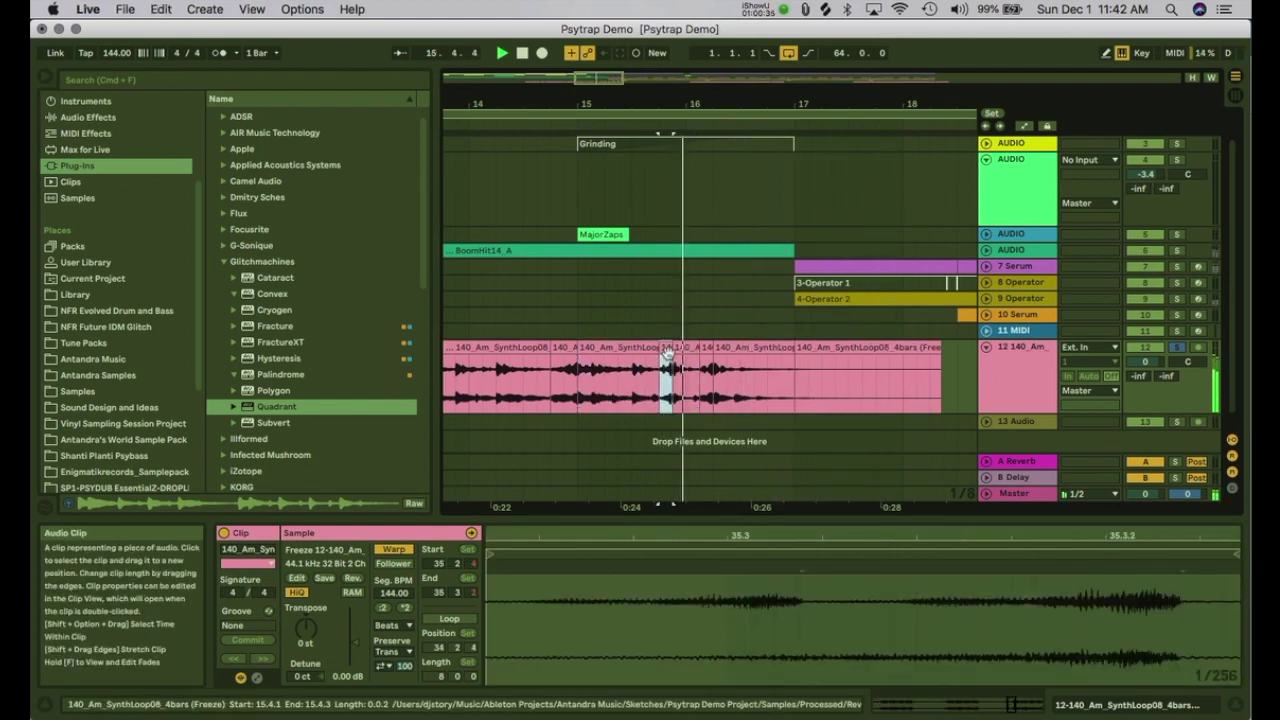
{"action": "left_click", "coordinate": [612, 351]}
{"action": "key", "text": "space"}
{"action": "key", "text": "space"}
Step: Cut every second 1/32-note slice out of the synth loop between 15.2.1 and 15.3.1 to create a stutter
{"action": "left_click_drag", "start_coordinate": [610, 387], "coordinate": [617, 386]}
{"action": "left_click_drag", "start_coordinate": [619, 97], "coordinate": [616, 152]}
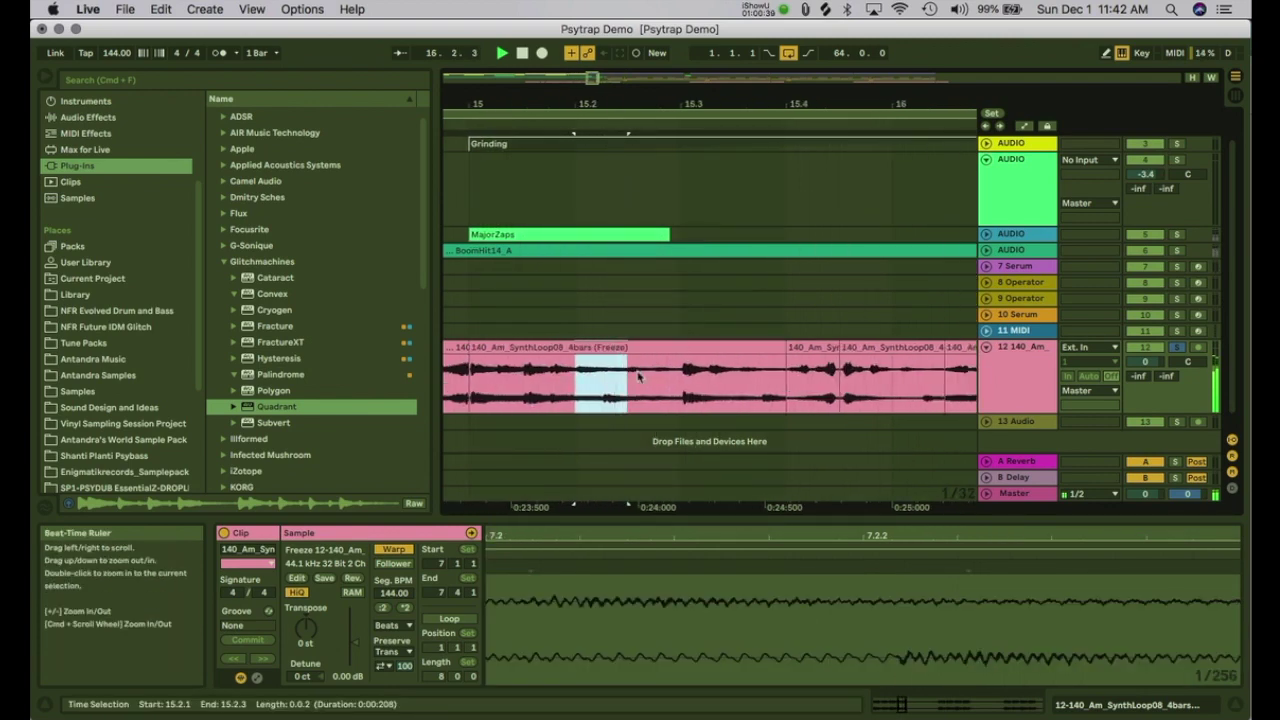
{"action": "left_click", "coordinate": [604, 383]}
{"action": "left_click", "coordinate": [590, 379]}
{"action": "left_click_drag", "start_coordinate": [590, 379], "coordinate": [682, 385]}
{"action": "key", "text": "super+e"}
{"action": "key", "text": "Delete"}
{"action": "key", "text": "Delete"}
{"action": "key", "text": "Delete"}
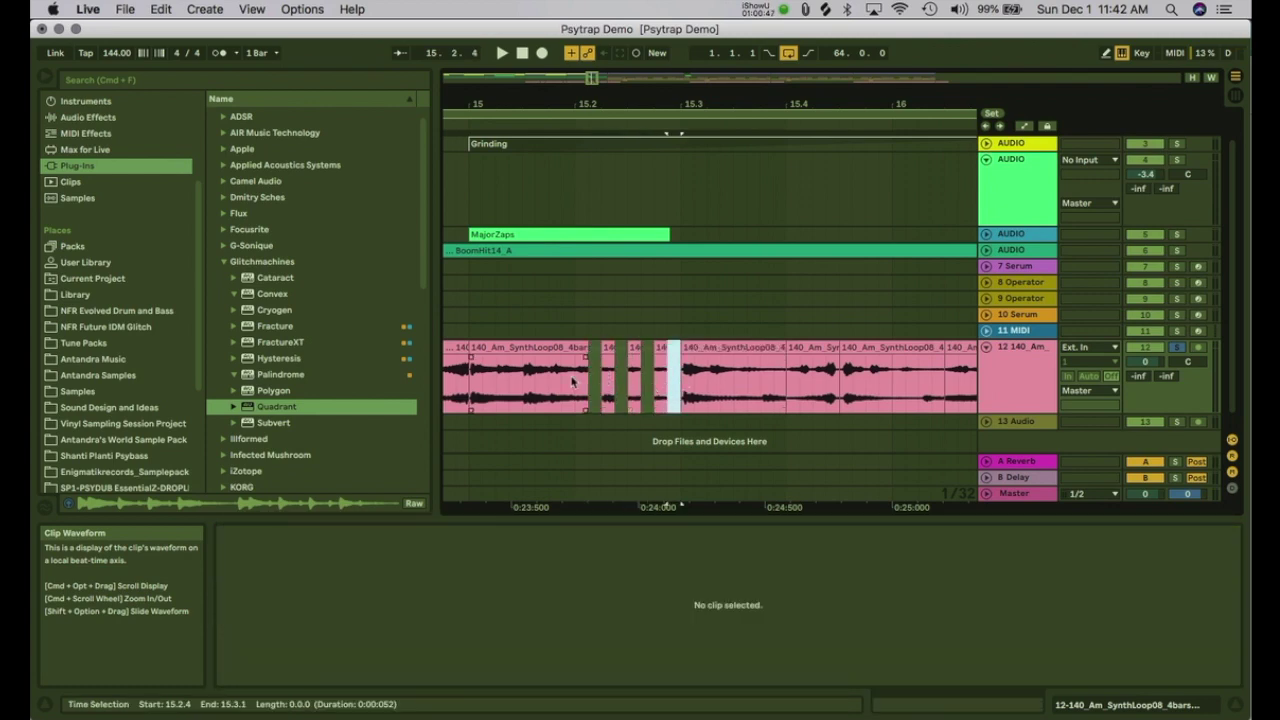
Step: Play the stuttered passage from 15.1.1 and the earlier part of the loop around bar 13
{"action": "left_click", "coordinate": [466, 372]}
{"action": "key", "text": "space"}
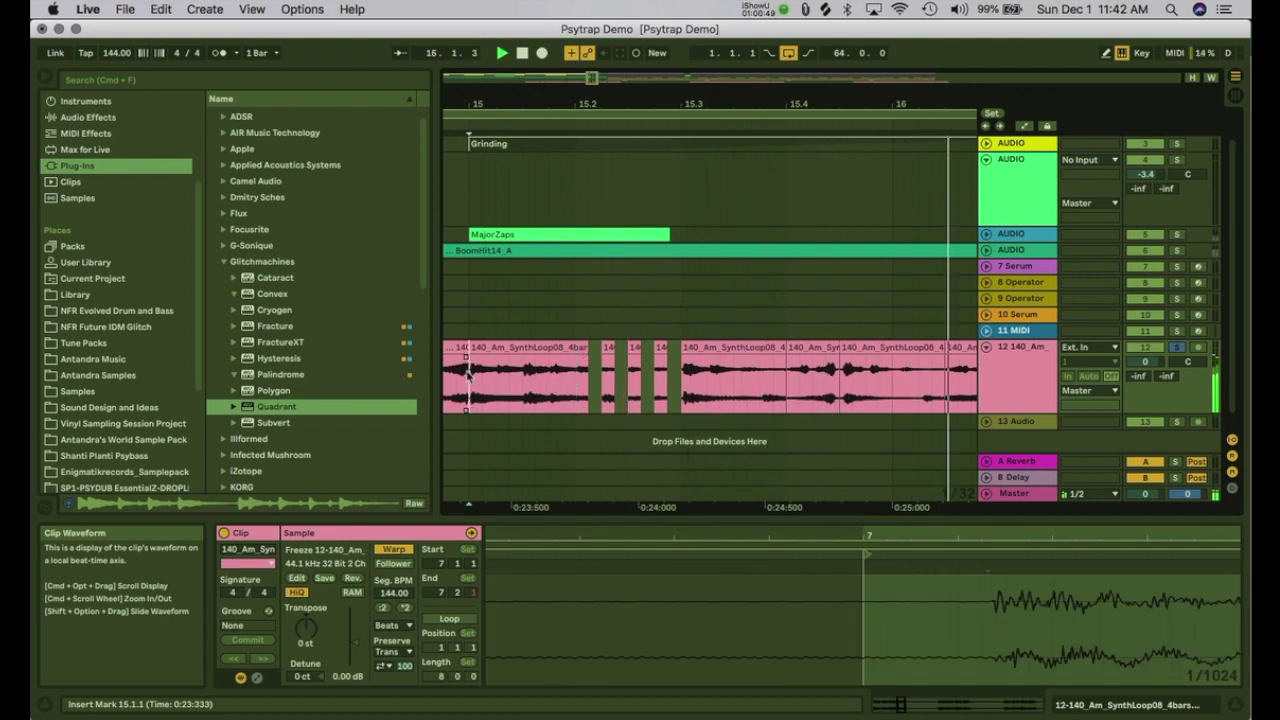
{"action": "left_click_drag", "start_coordinate": [585, 104], "coordinate": [710, 50]}
{"action": "key", "text": "space"}
{"action": "left_click", "coordinate": [506, 374]}
{"action": "key", "text": "space"}
{"action": "left_click_drag", "start_coordinate": [560, 90], "coordinate": [560, 98]}
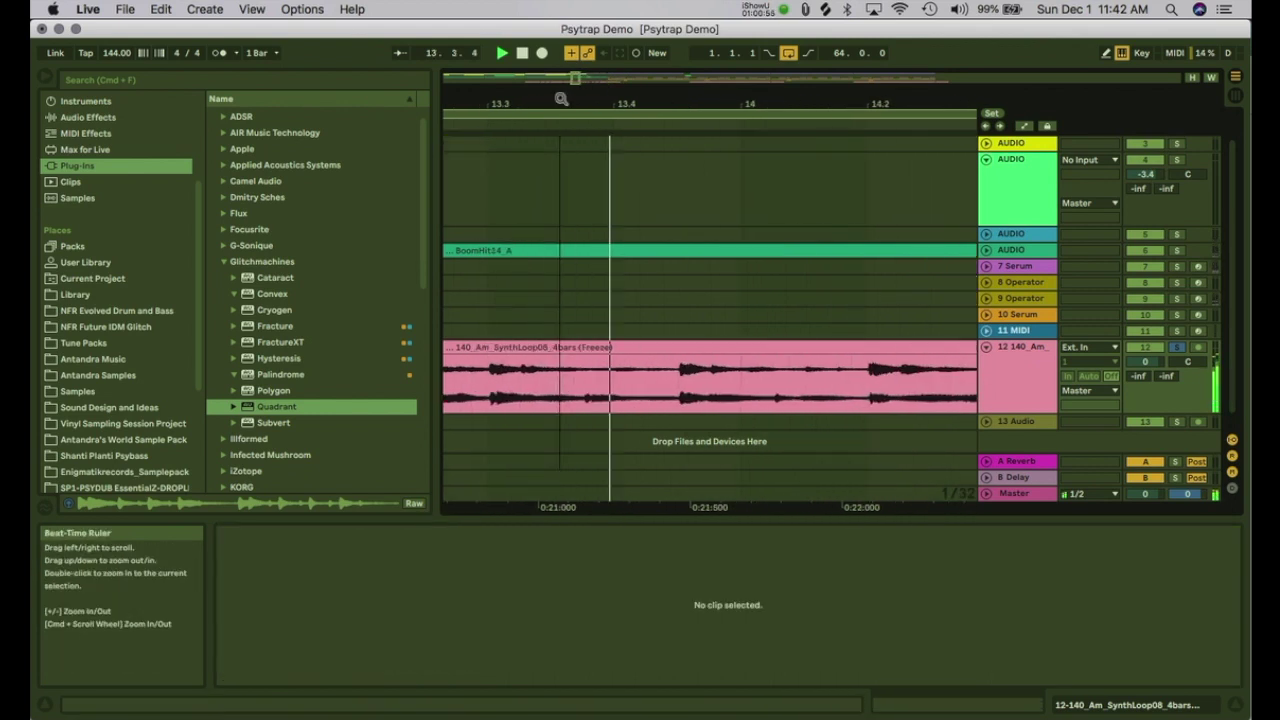
{"action": "scroll", "coordinate": [796, 370], "scroll_direction": "right", "scroll_amount": 4}
{"action": "key", "text": "space"}
Step: Create a stutter between 14.1.1 and 14.2.1 by removing every second 1/32-note slice of the synth loop
{"action": "left_click_drag", "start_coordinate": [551, 363], "coordinate": [561, 361]}
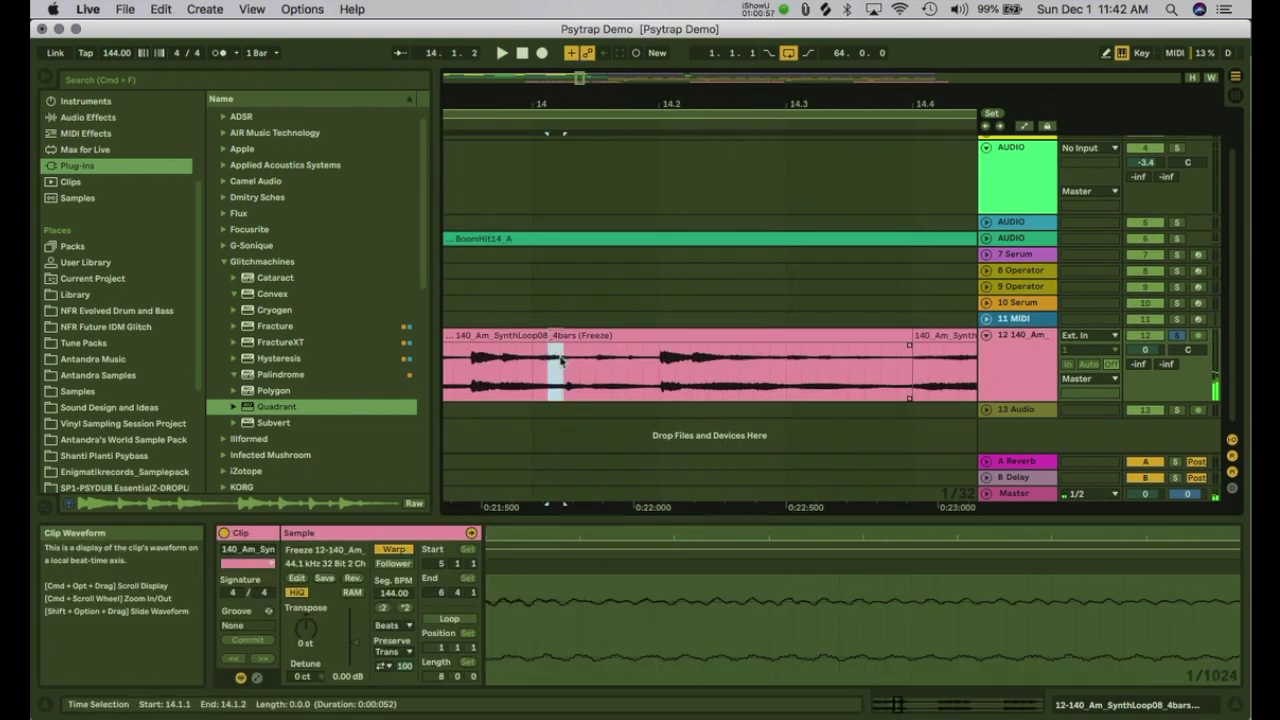
{"action": "key", "text": "Delete"}
{"action": "left_click", "coordinate": [580, 367]}
{"action": "left_click_drag", "start_coordinate": [595, 370], "coordinate": [659, 368]}
{"action": "key", "text": "Delete"}
{"action": "key", "text": "Delete"}
{"action": "left_click", "coordinate": [643, 368]}
{"action": "key", "text": "Delete"}
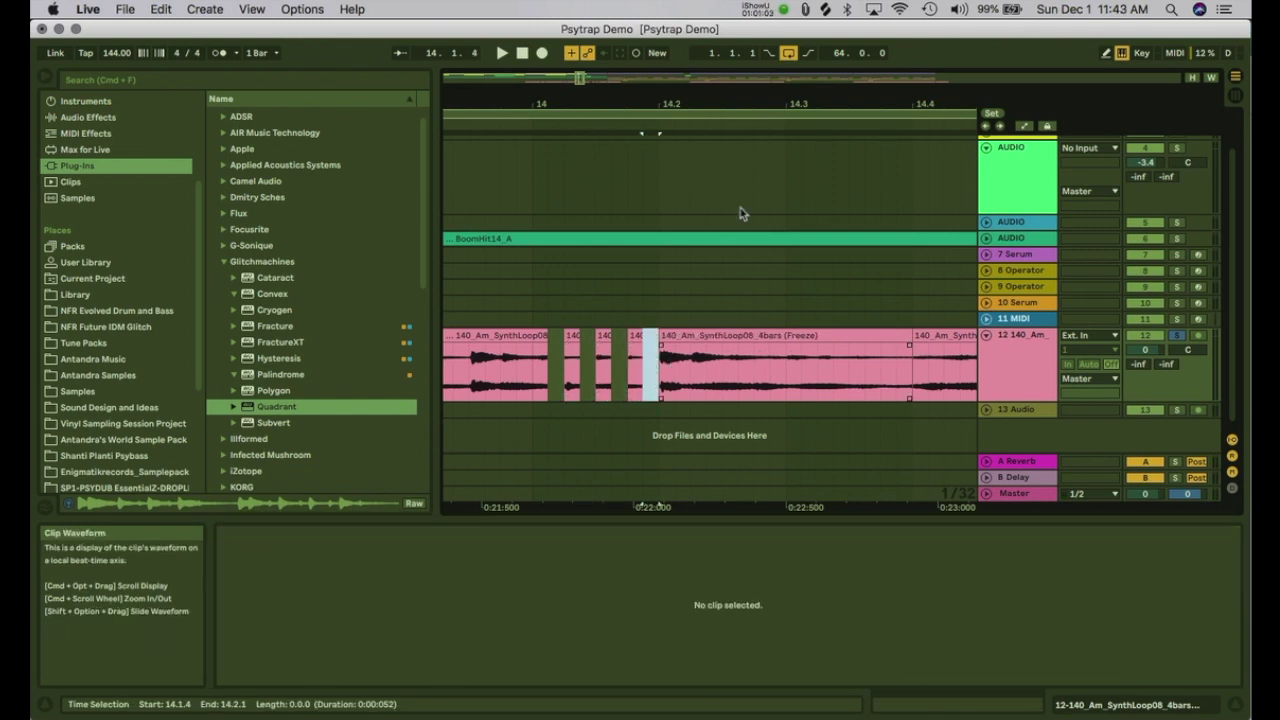
Step: Play the soloed, edited synth loop from 9.1.1 through bar 16 to review all the glitch edits
{"action": "left_click_drag", "start_coordinate": [698, 104], "coordinate": [698, 80]}
{"action": "scroll", "coordinate": [679, 228], "scroll_direction": "left", "scroll_amount": 6}
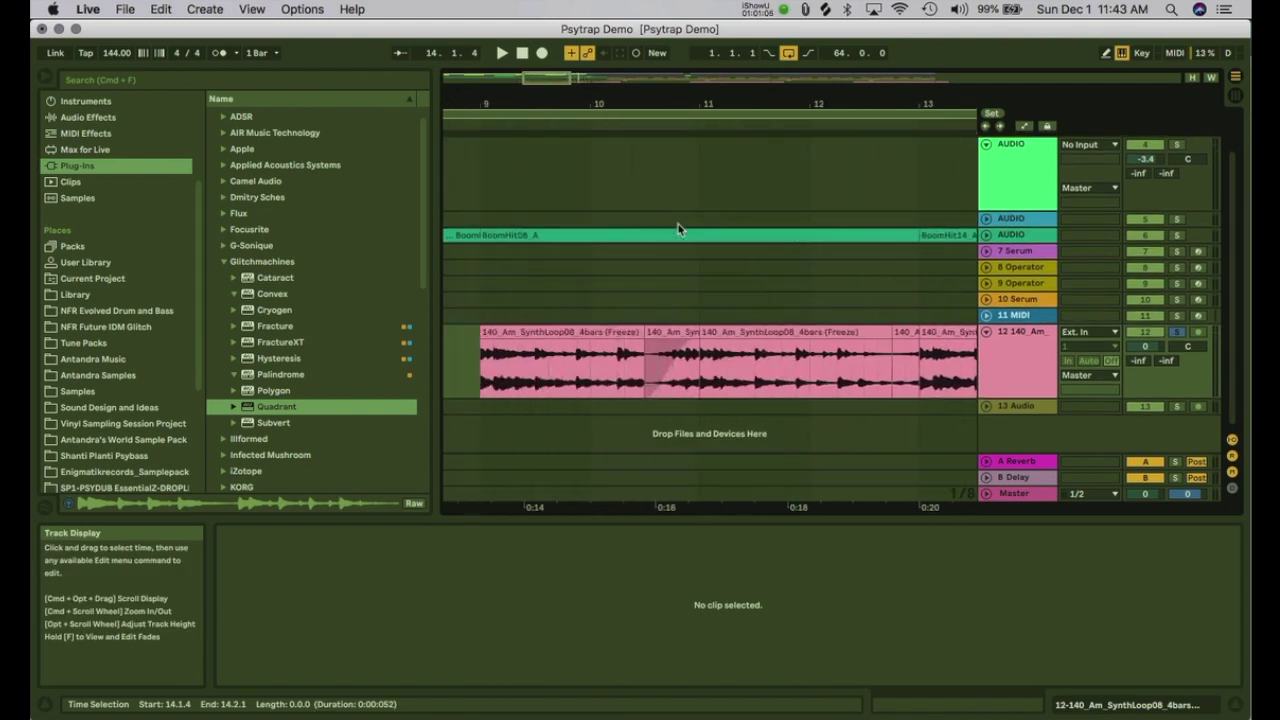
{"action": "scroll", "coordinate": [678, 228], "scroll_direction": "left", "scroll_amount": 4}
{"action": "left_click", "coordinate": [614, 331]}
{"action": "left_click", "coordinate": [643, 368]}
{"action": "left_click", "coordinate": [610, 331]}
{"action": "key", "text": "space"}
{"action": "left_click", "coordinate": [682, 366]}
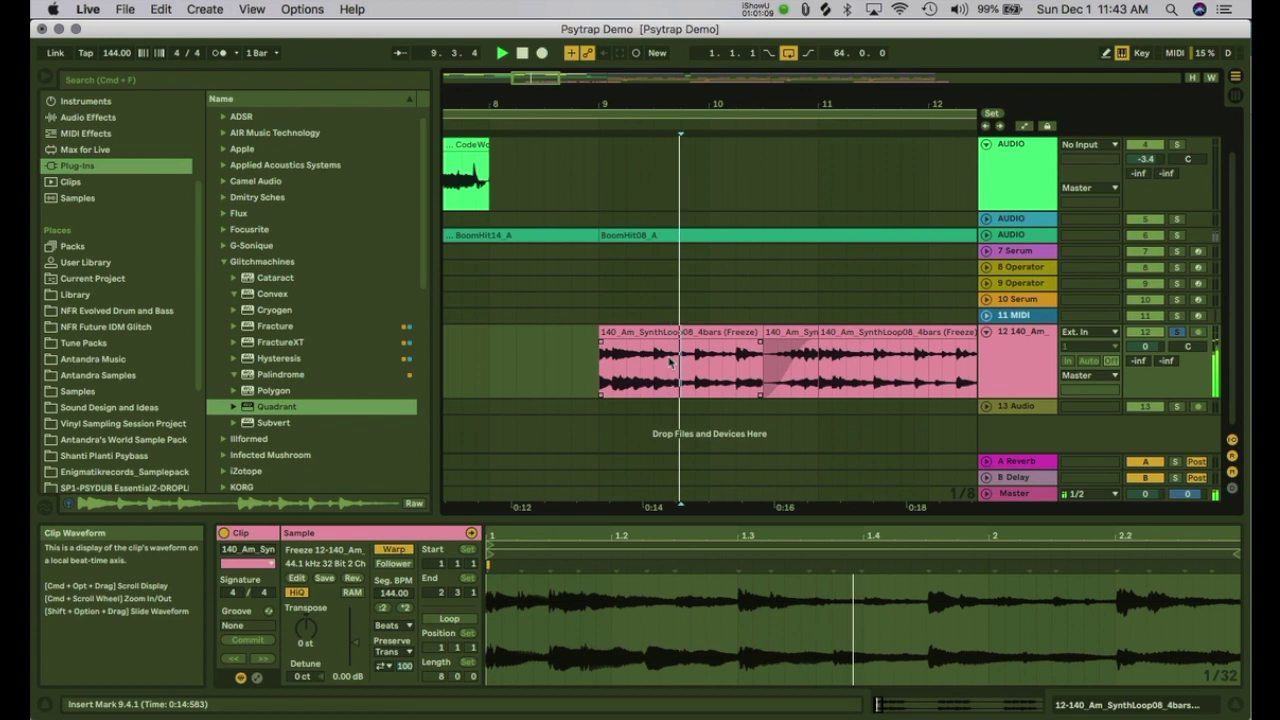
{"action": "left_click_drag", "start_coordinate": [656, 362], "coordinate": [696, 362]}
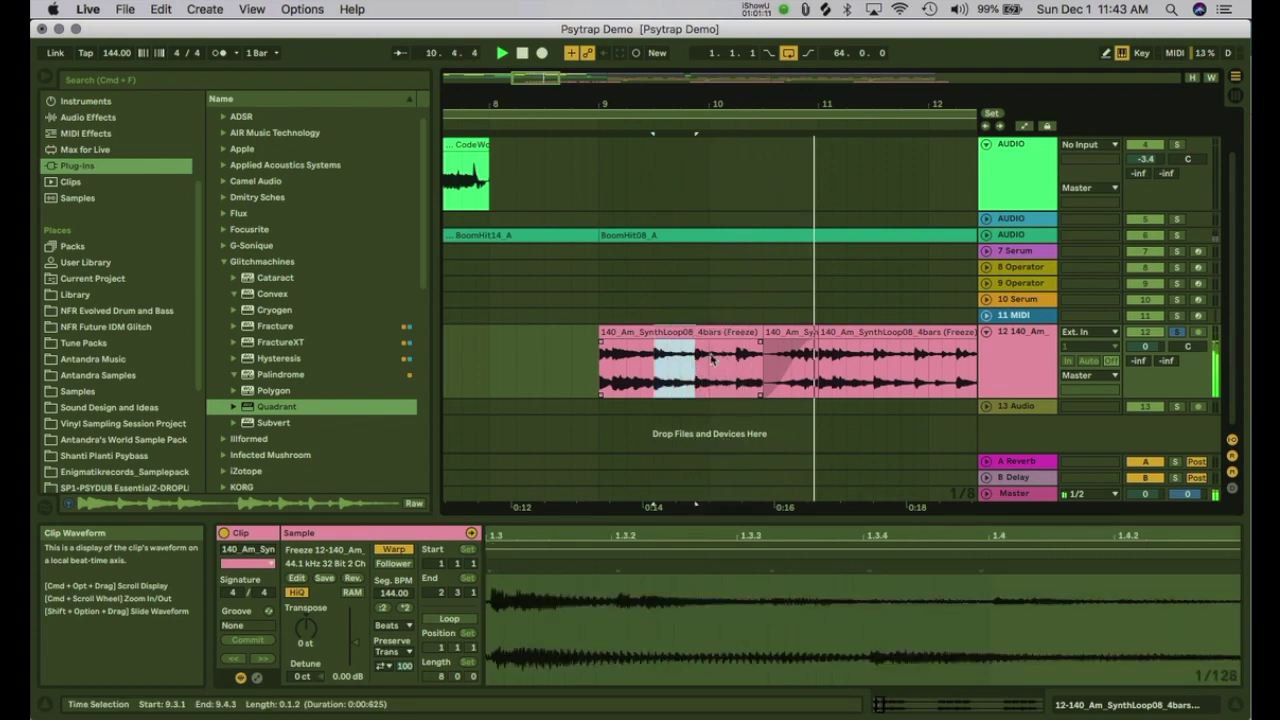
{"action": "left_click_drag", "start_coordinate": [689, 101], "coordinate": [545, 98]}
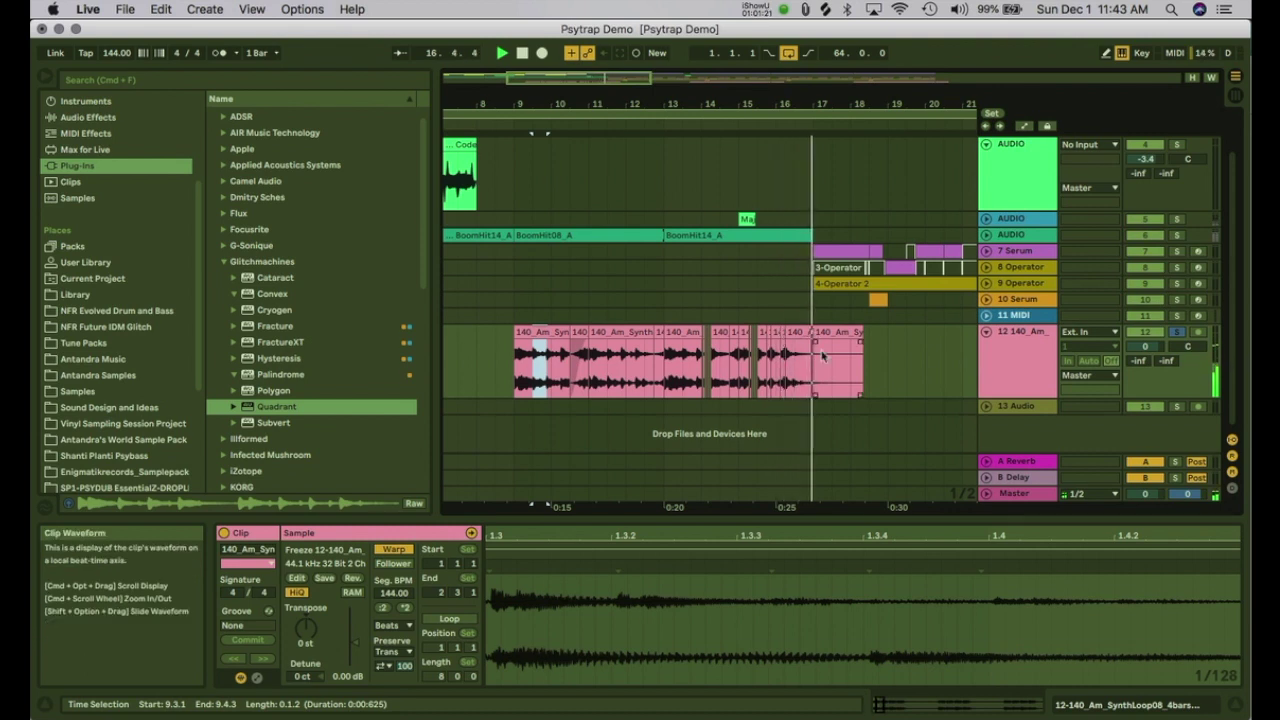
Step: Copy the synth loop slice from 16.2.1–16.3.1 to 16.4.1–17.1.1, reverse the copy and play the result
{"action": "left_click_drag", "start_coordinate": [822, 354], "coordinate": [793, 356]}
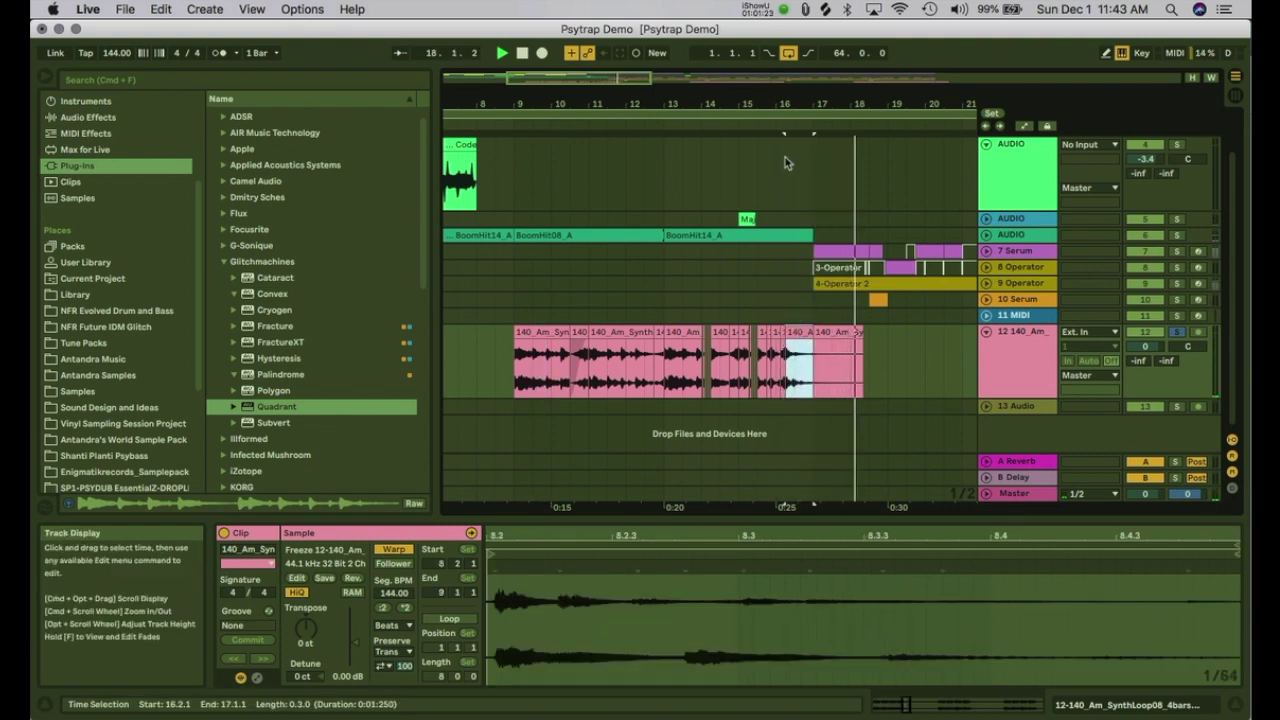
{"action": "key", "text": "z"}
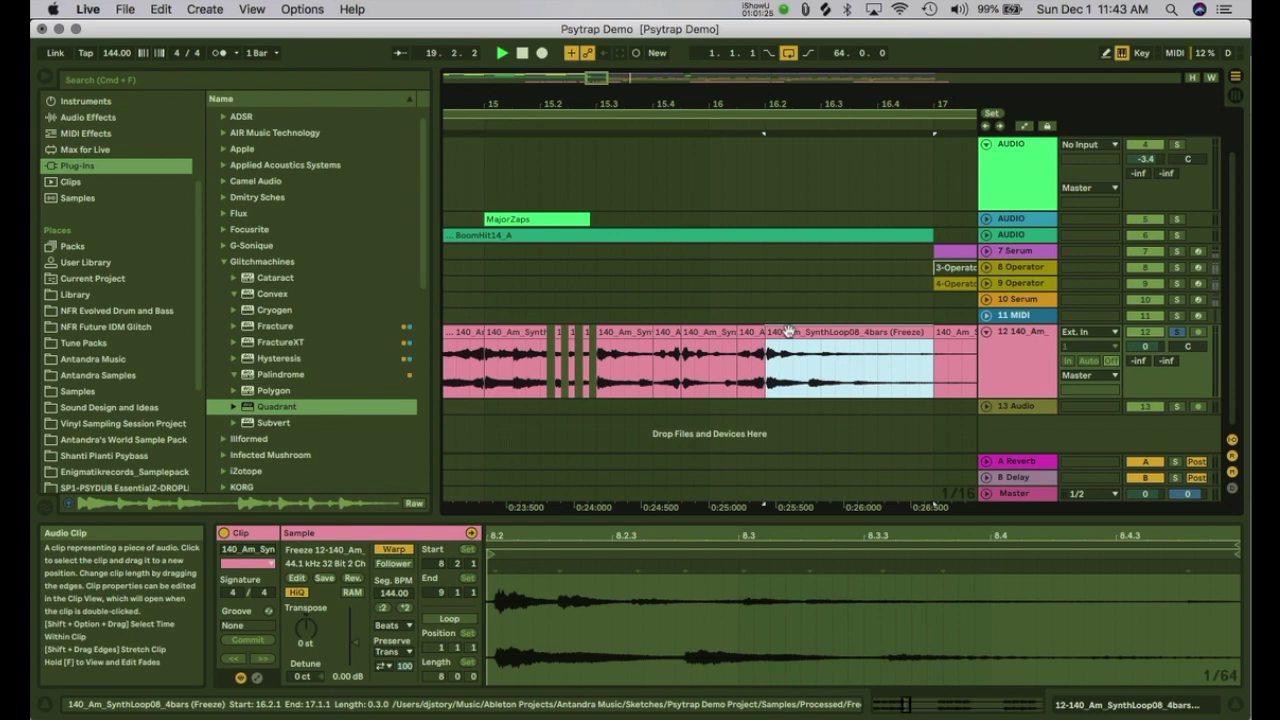
{"action": "left_click_drag", "start_coordinate": [821, 360], "coordinate": [770, 365]}
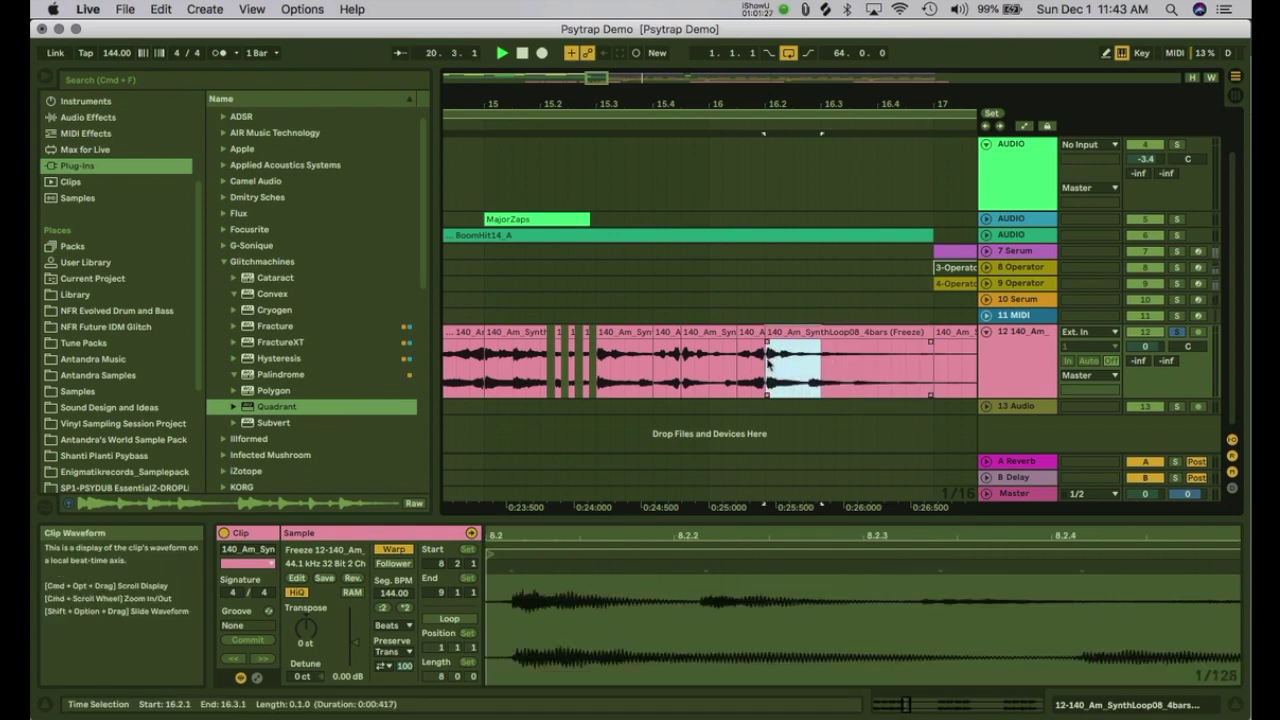
{"action": "left_click_drag", "start_coordinate": [878, 359], "coordinate": [931, 362]}
{"action": "key", "text": "r"}
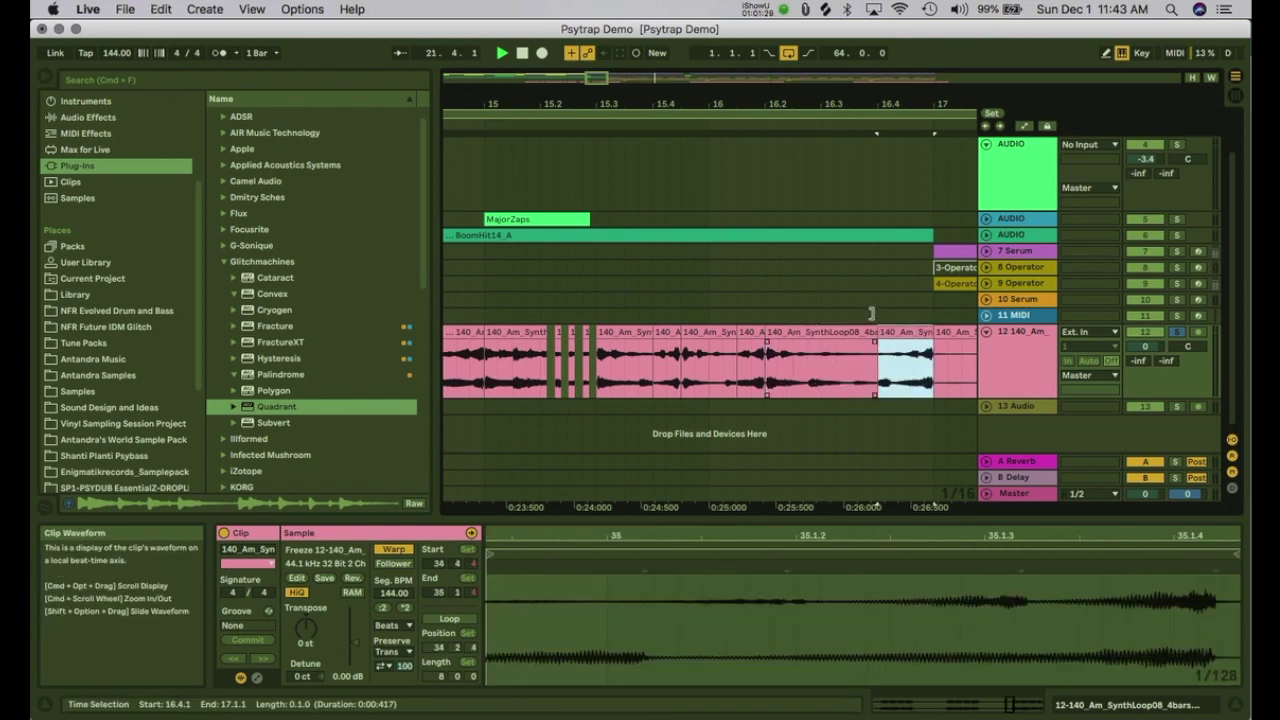
{"action": "key", "text": "space"}
{"action": "key", "text": "space"}
Step: Delete the leftover tail of the edited synth loop that starts at 17.1.1
{"action": "left_click_drag", "start_coordinate": [791, 104], "coordinate": [791, 96]}
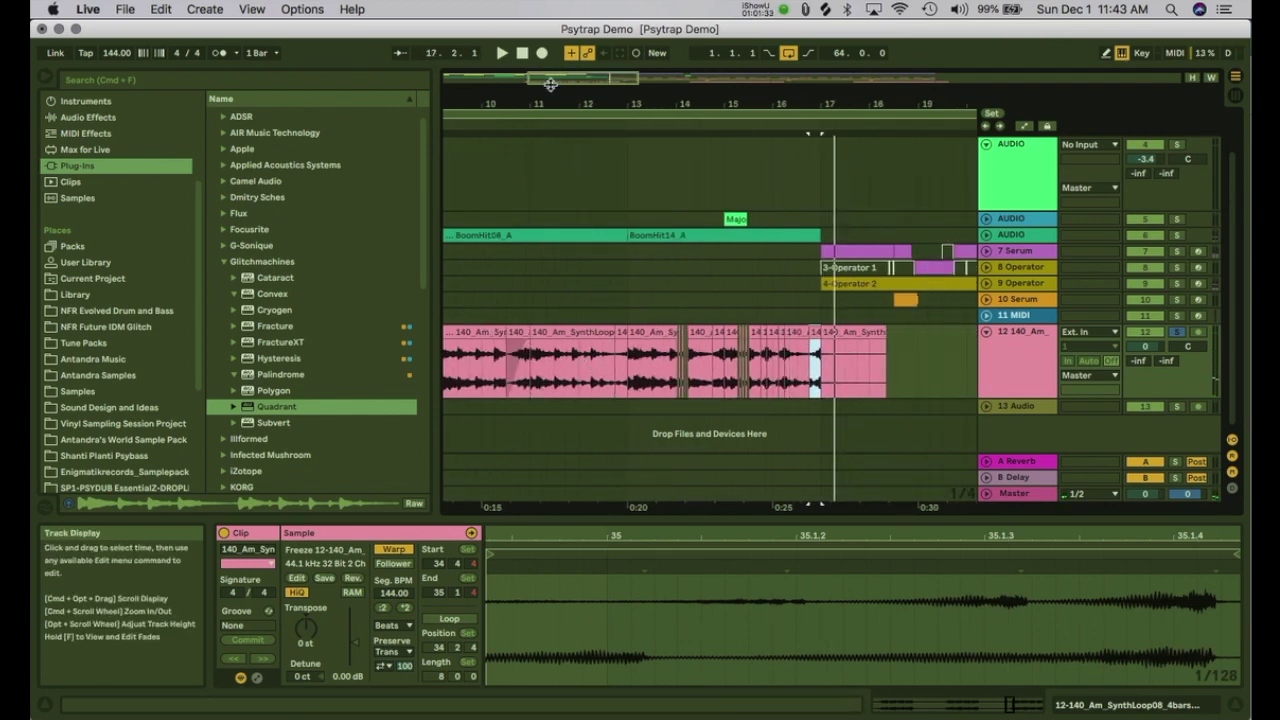
{"action": "left_click_drag", "start_coordinate": [549, 103], "coordinate": [549, 80]}
{"action": "left_click", "coordinate": [649, 329]}
{"action": "key", "text": "Delete"}
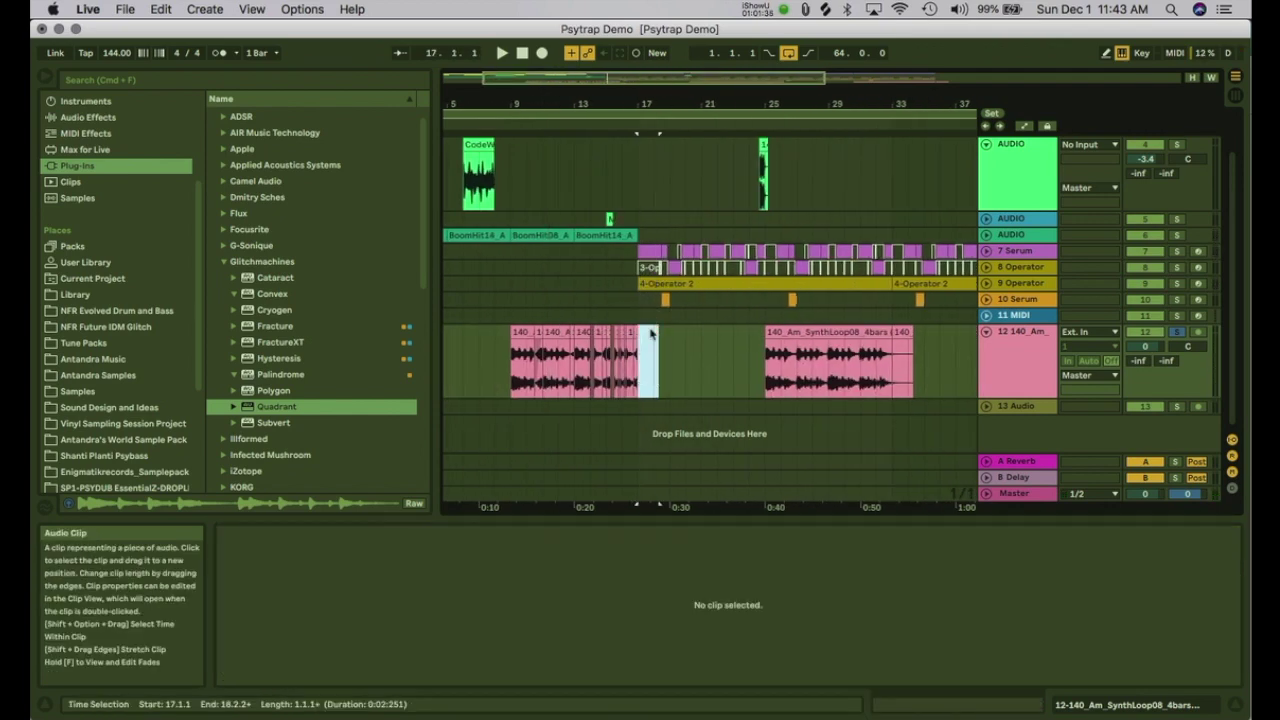
Step: Copy the edited synth loop from 9.1.1–17.1.1 over the unedited one at 25.1.1 and delete the leftover tail at 33.1.1
{"action": "left_click", "coordinate": [637, 354]}
{"action": "left_click_drag", "start_coordinate": [637, 360], "coordinate": [510, 362]}
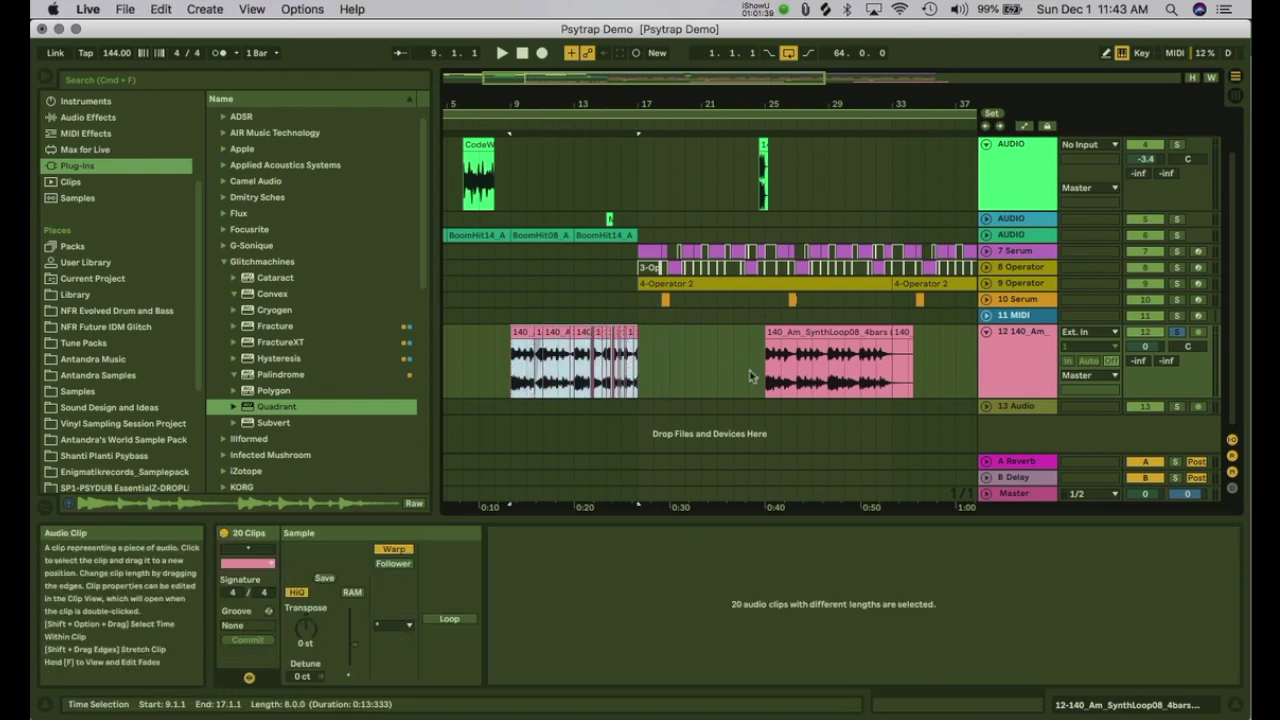
{"action": "left_click", "coordinate": [783, 333]}
{"action": "key", "text": "super+v"}
{"action": "left_click", "coordinate": [901, 330]}
{"action": "key", "text": "Delete"}
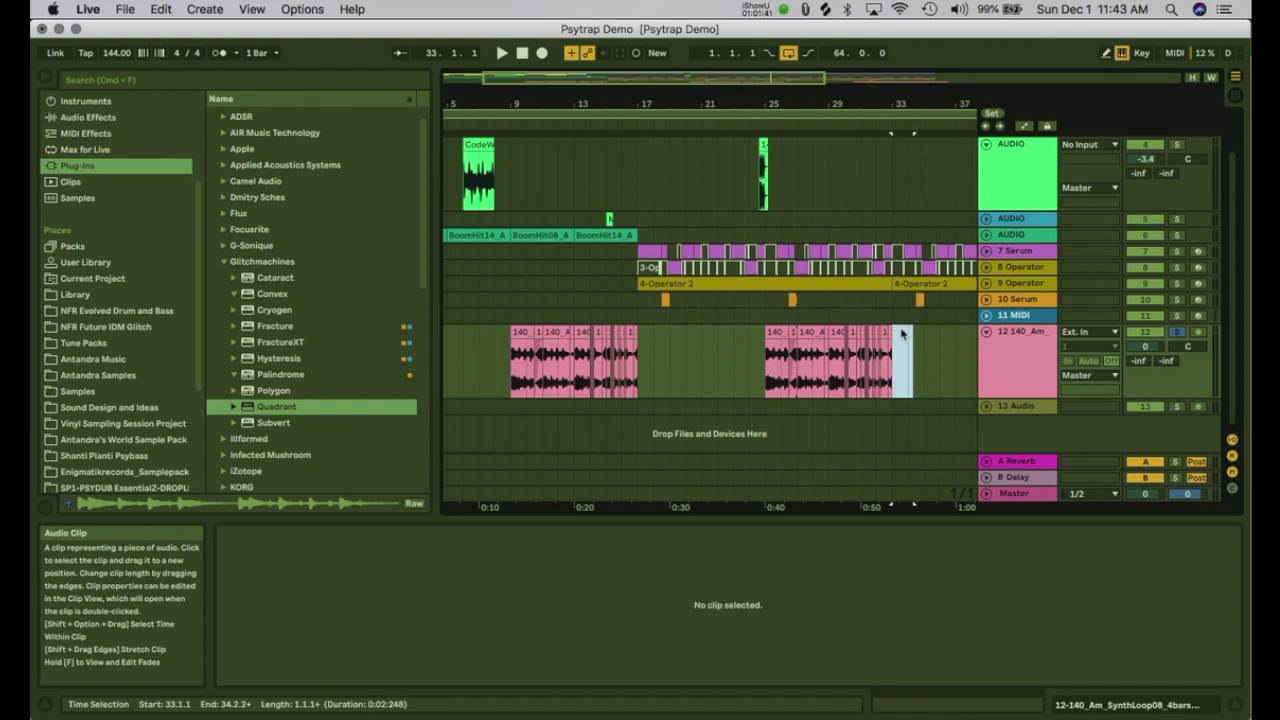
Step: Check the pasted loop from 25.1.1, then unsolo the synth loop track and play the full mix from 9.1.1
{"action": "left_click", "coordinate": [766, 352]}
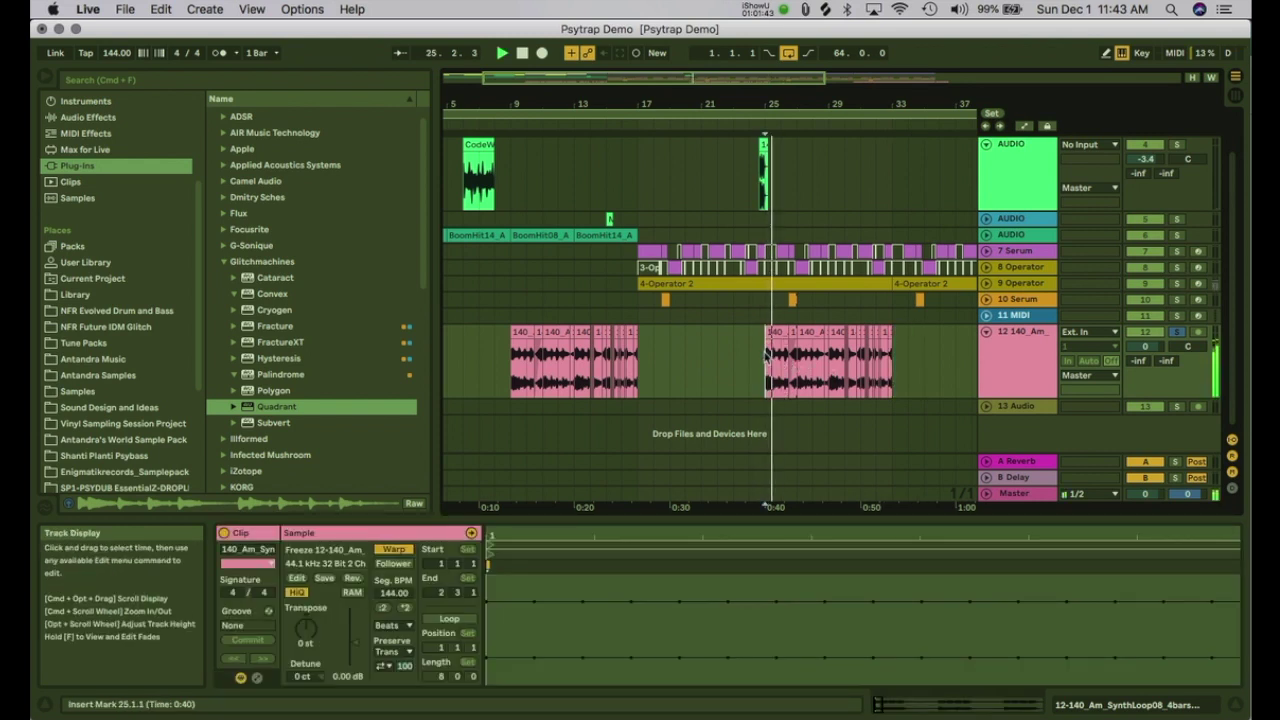
{"action": "key", "text": "space"}
{"action": "left_click", "coordinate": [513, 367]}
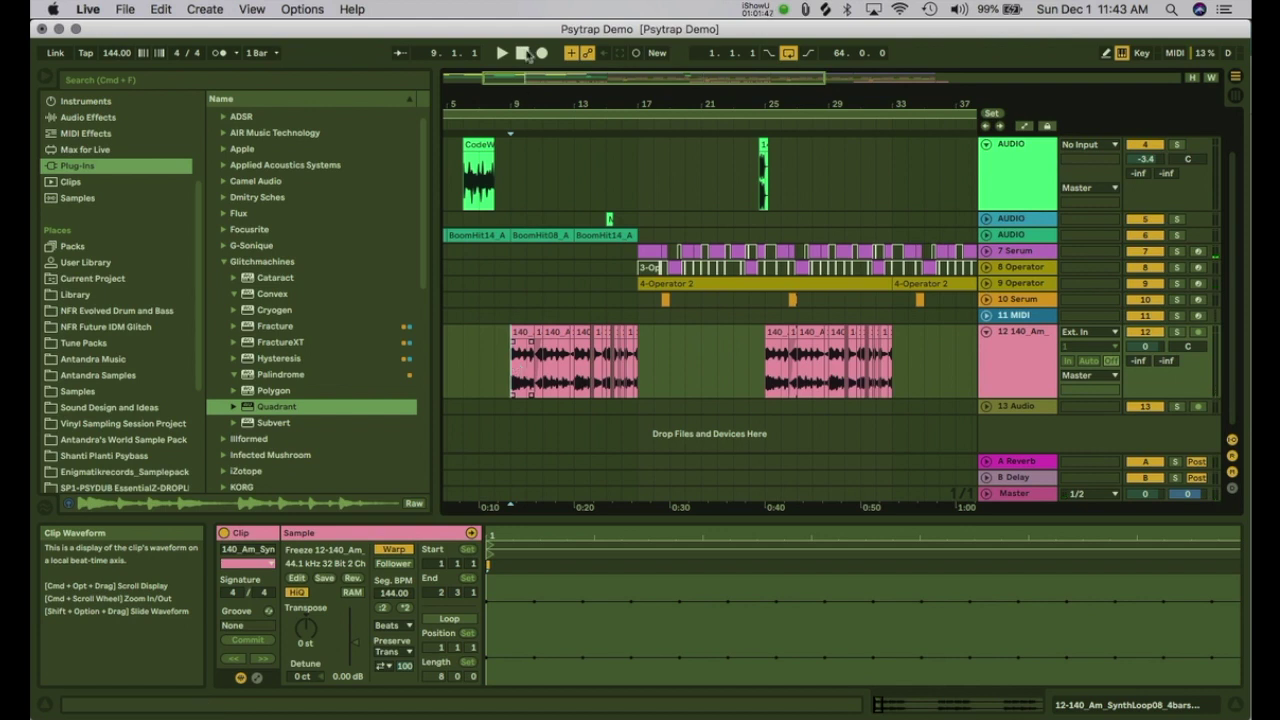
{"action": "key", "text": "space"}
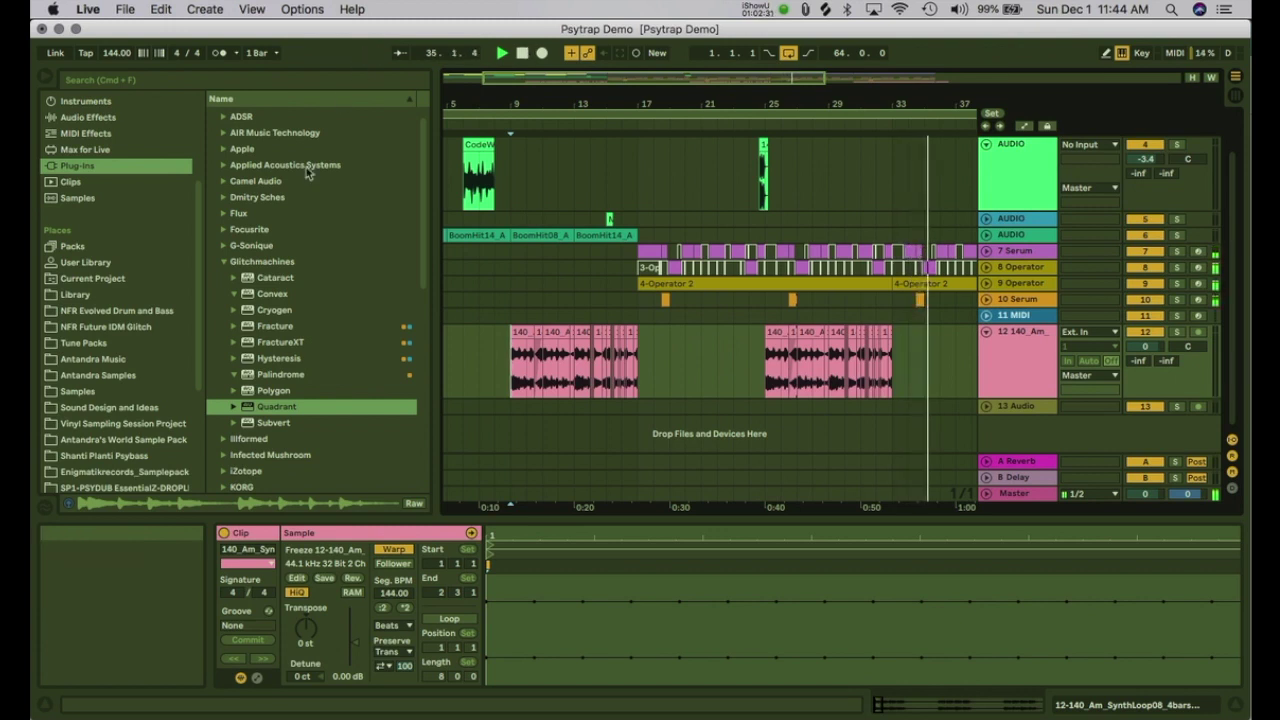
Step: Collapse the Glitchmachines plug-in folder and play the whole arrangement from 1.1.1
{"action": "left_click", "coordinate": [222, 261]}
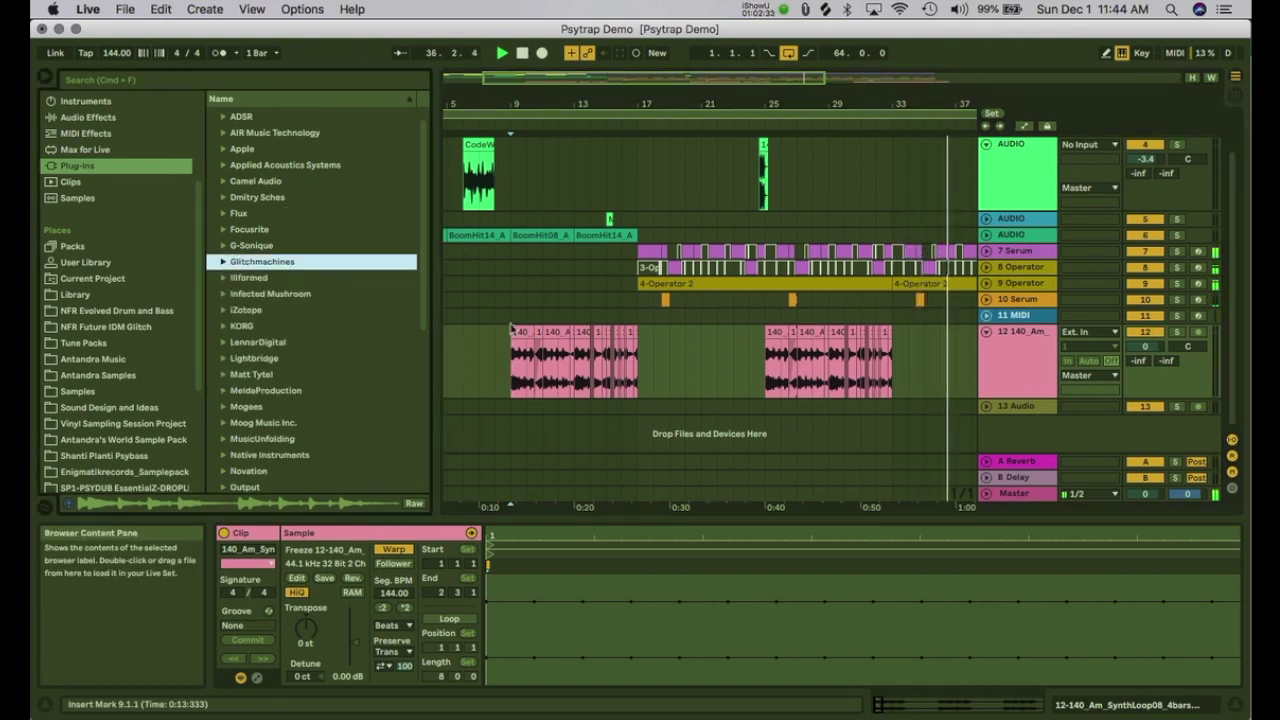
{"action": "left_click_drag", "start_coordinate": [604, 95], "coordinate": [546, 95]}
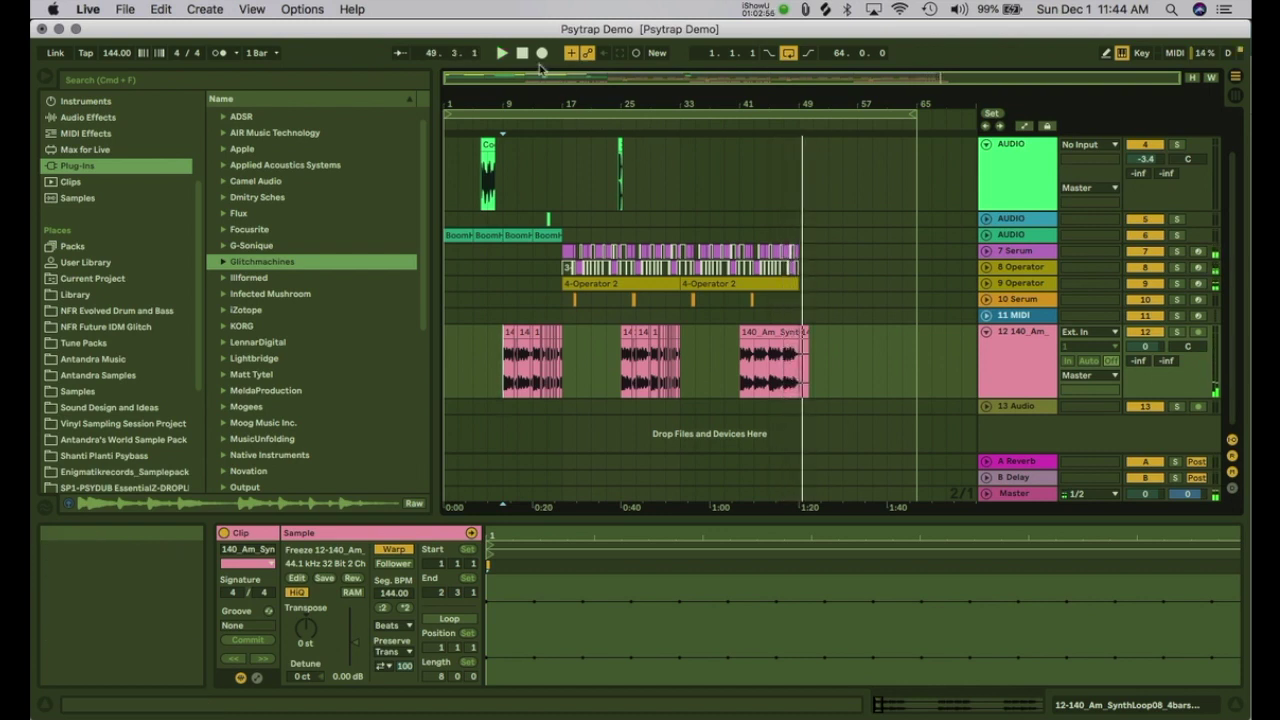
{"action": "double_click", "coordinate": [522, 53]}
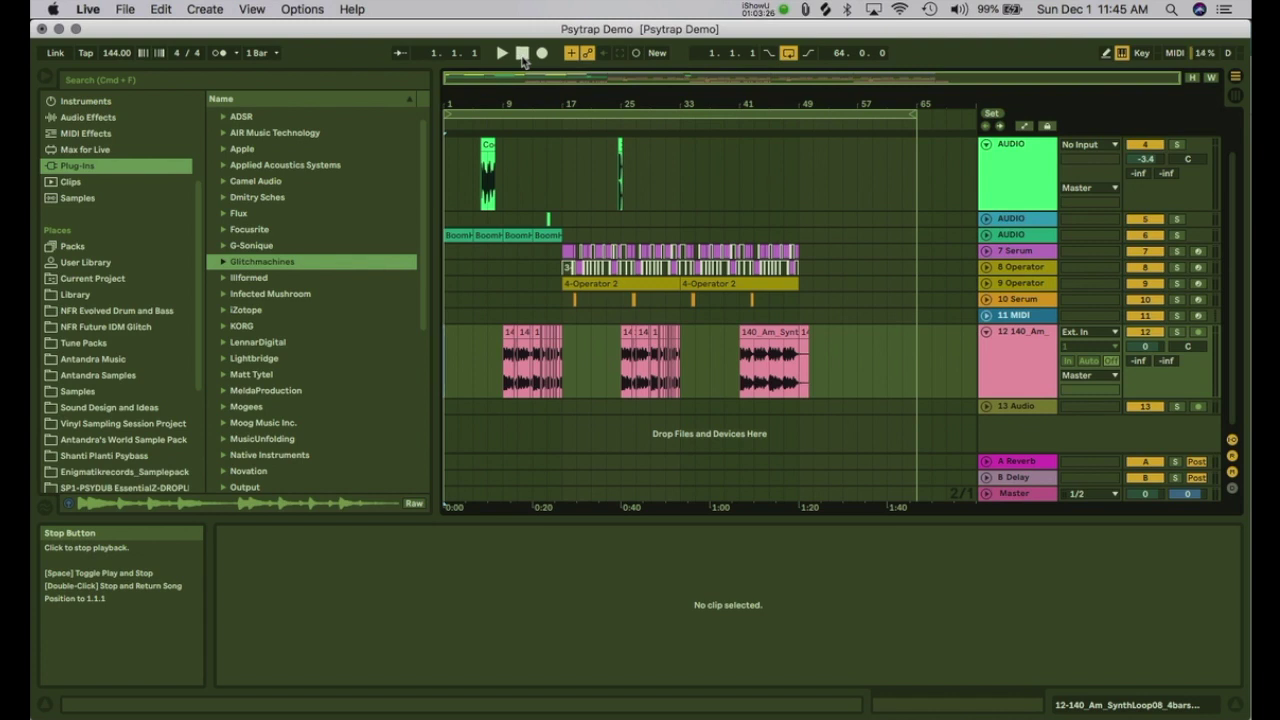
{"action": "key", "text": "space"}
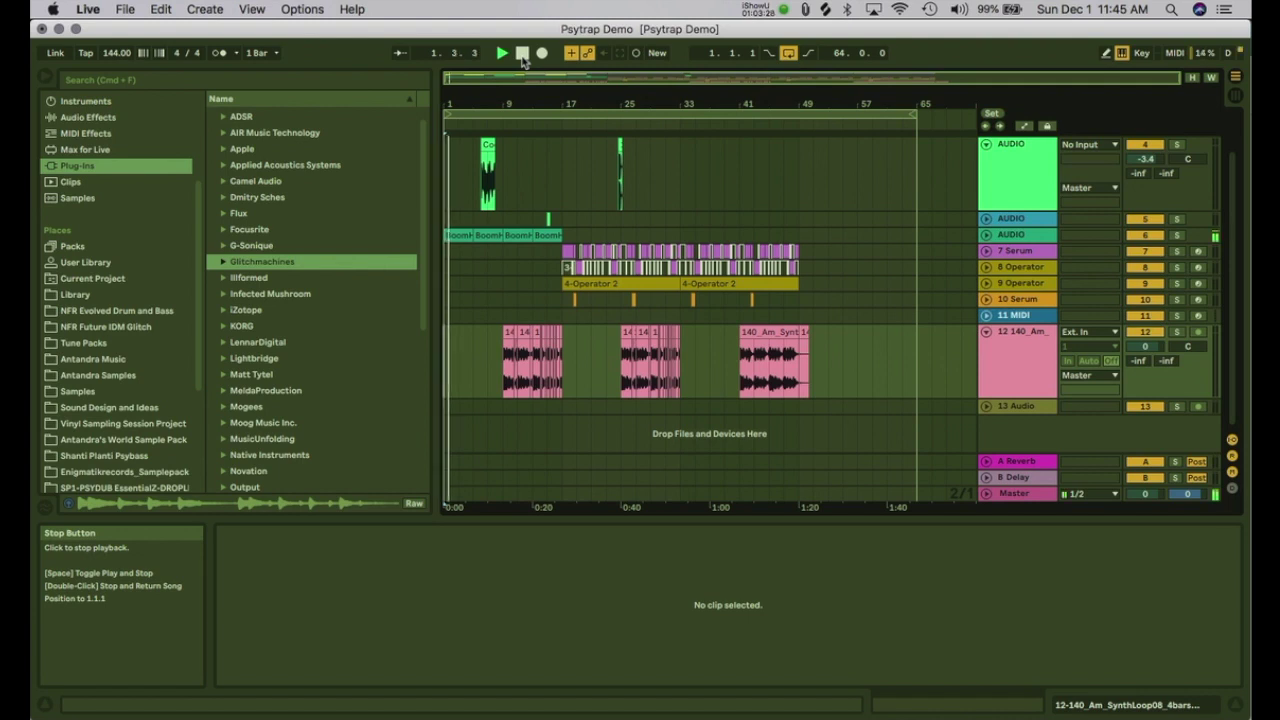